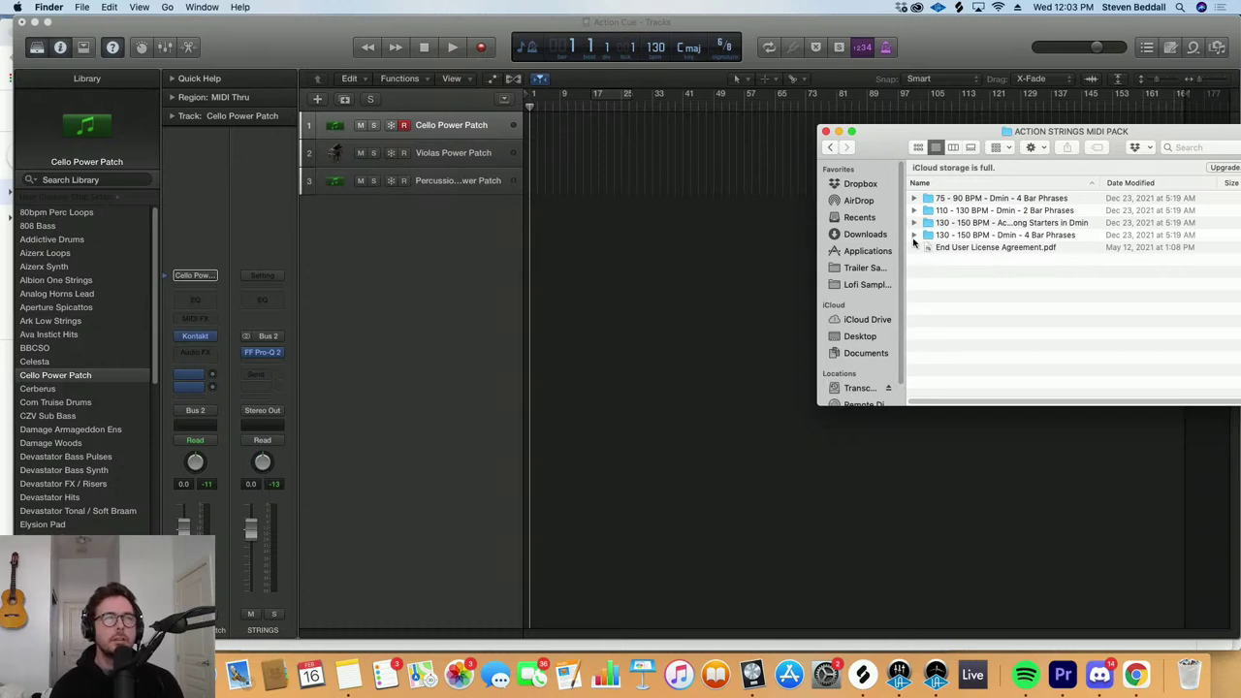
Add Ensemble 4 (6/8).mid from the 130 - 150 BPM 4 Bar Phrases Combined folder to the Cello Power Patch track at bar 1
click(912, 238)
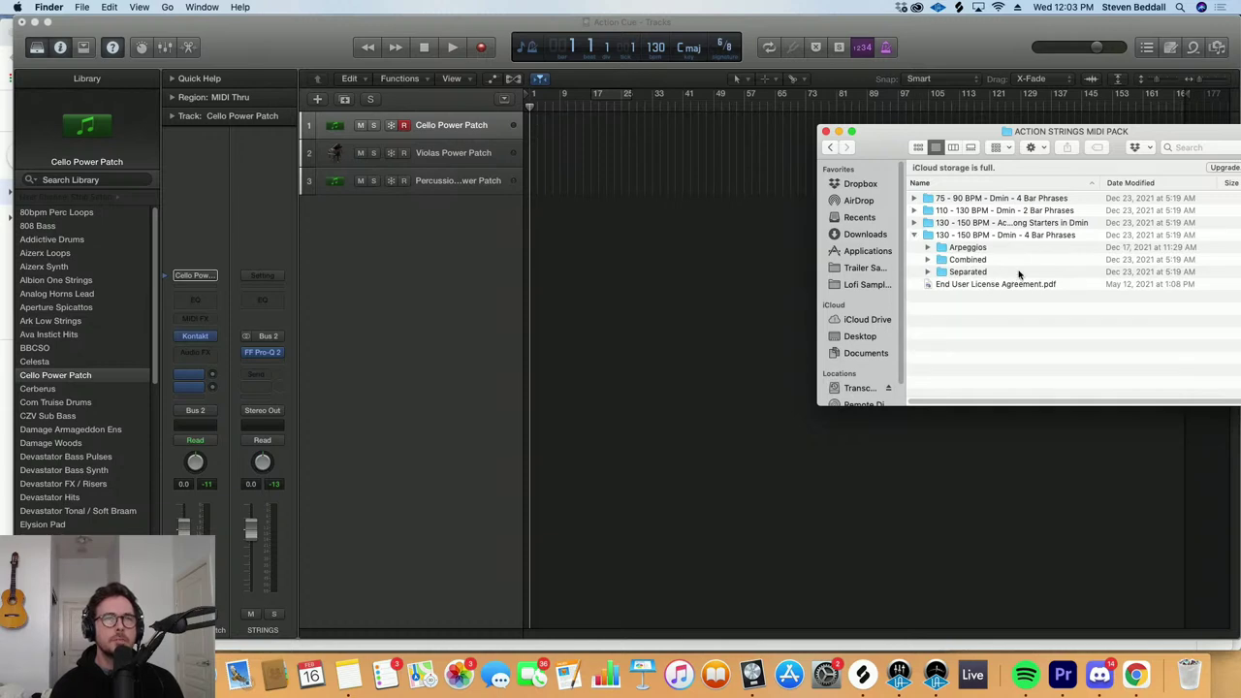
click(928, 260)
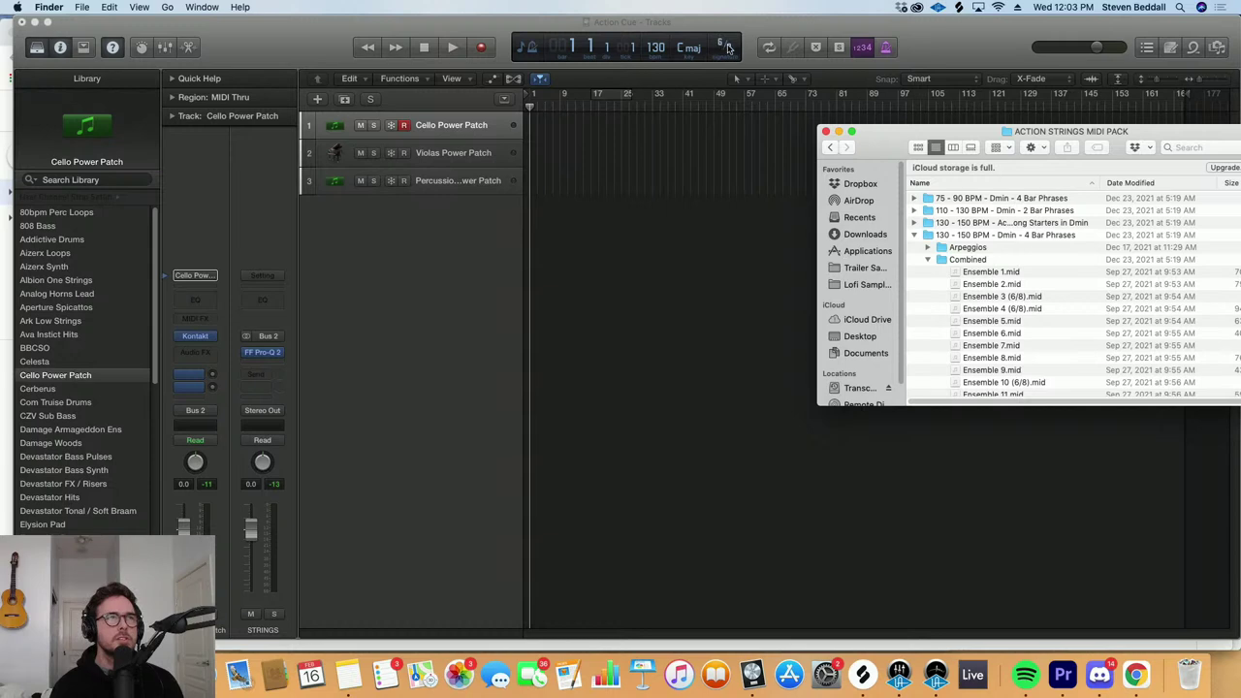
click(979, 310)
drag(979, 310, 543, 126)
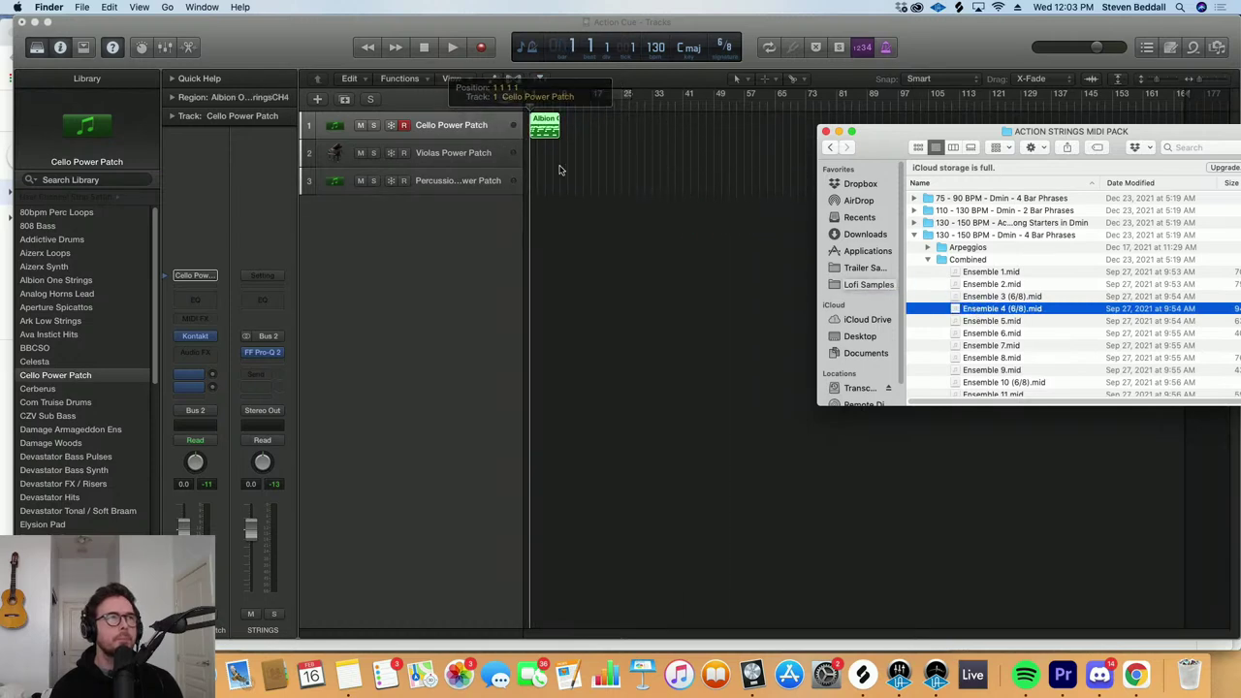
Play through the imported Albion One Strings region on the Cello Power Patch track from bar 1
click(555, 161)
key(space)
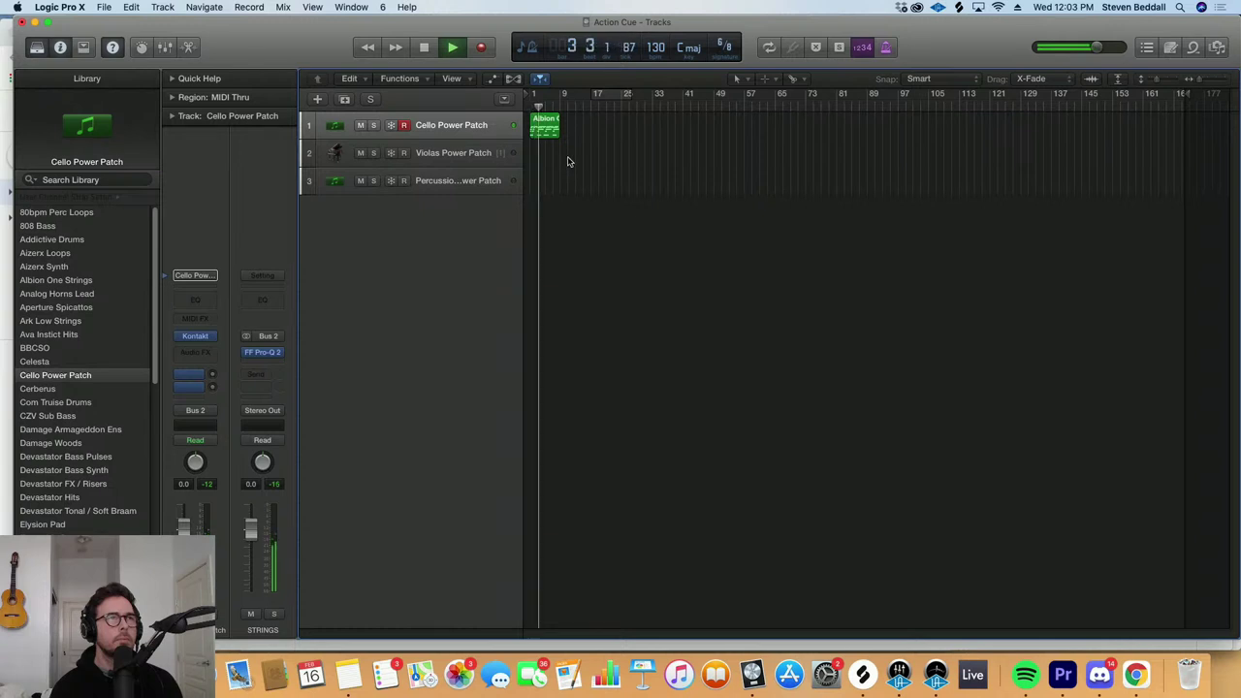
key(super+Right)
key(super+Right)
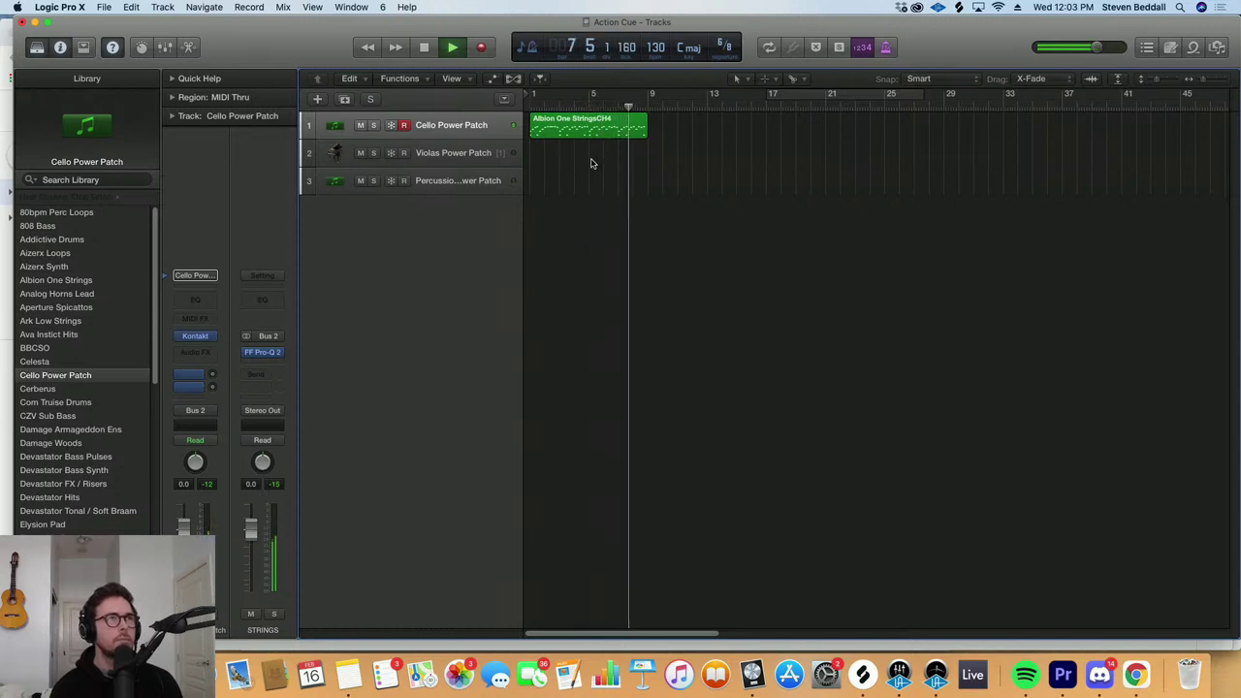
key(space)
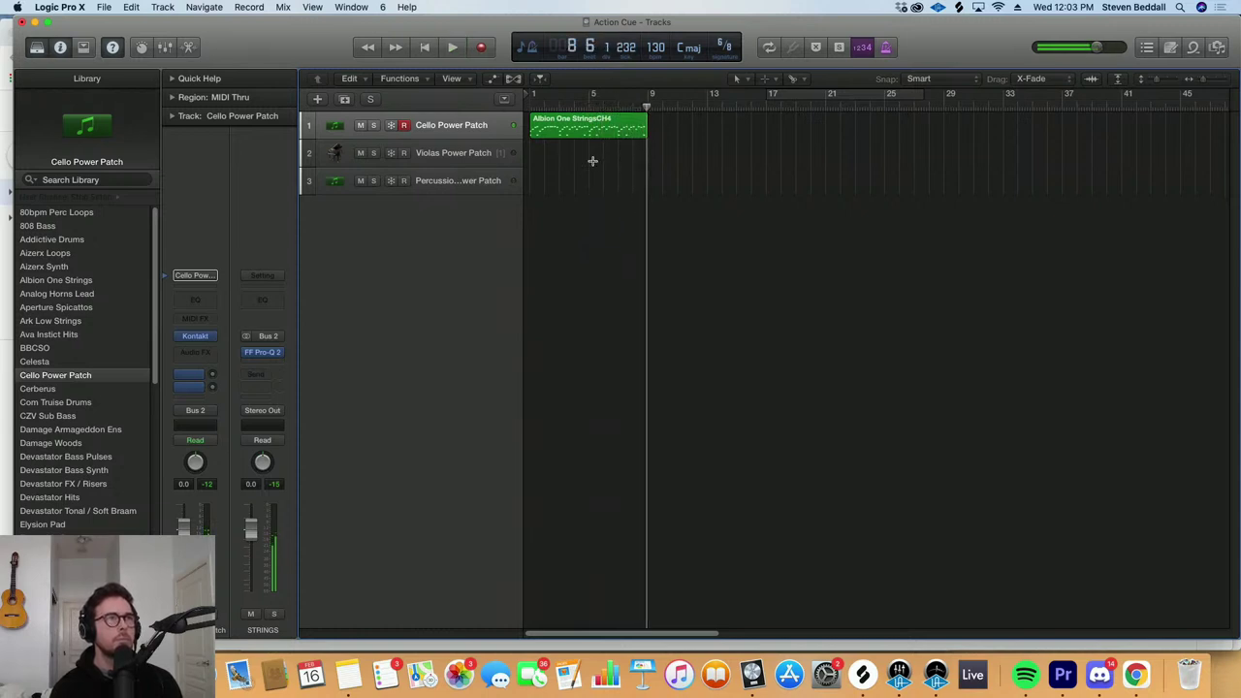
key(super+Left)
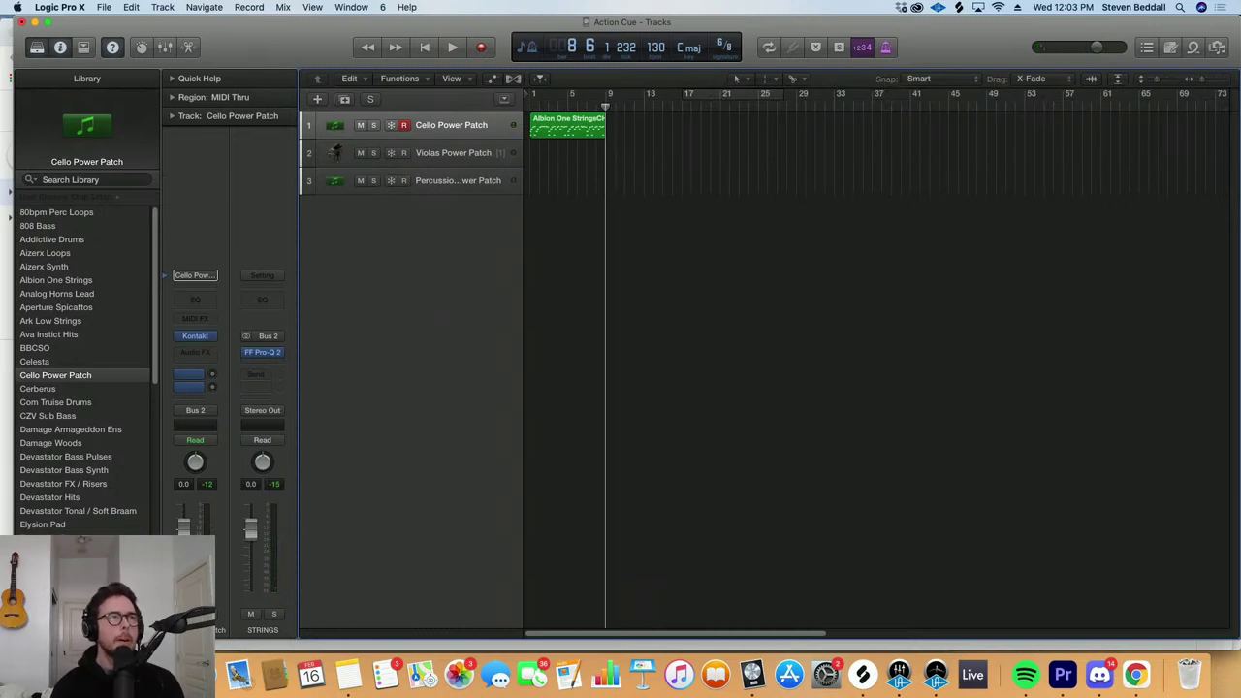
Switch to Finder, place Songstarter 5 (6/8).mid from the 130 - 150 BPM song starters folder at bar 13 of the cello track, and play it
key(super+Tab)
click(929, 261)
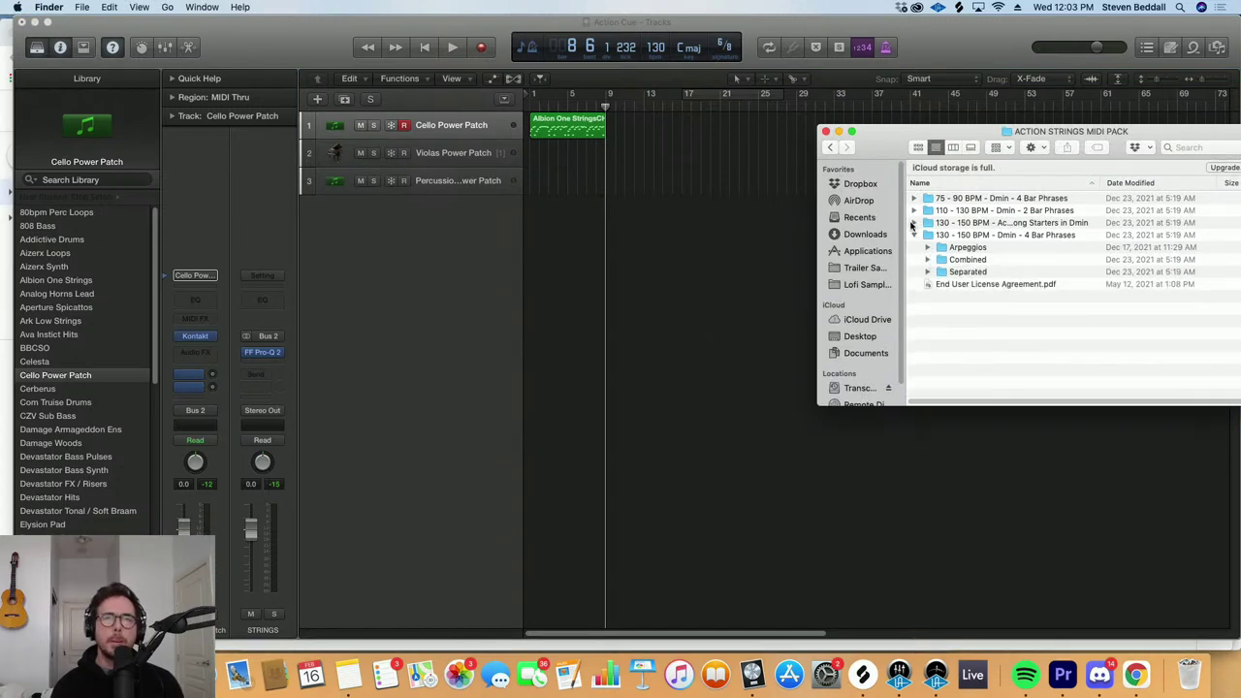
click(913, 223)
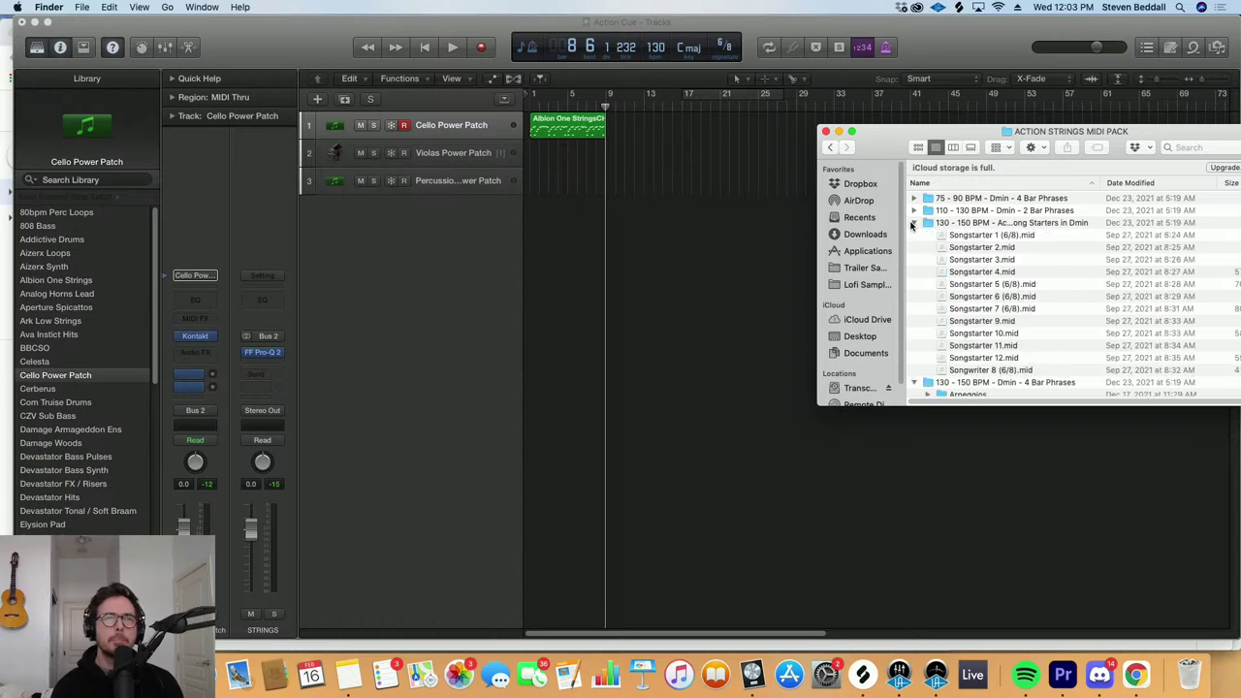
click(977, 286)
drag(977, 285, 646, 125)
click(646, 101)
key(space)
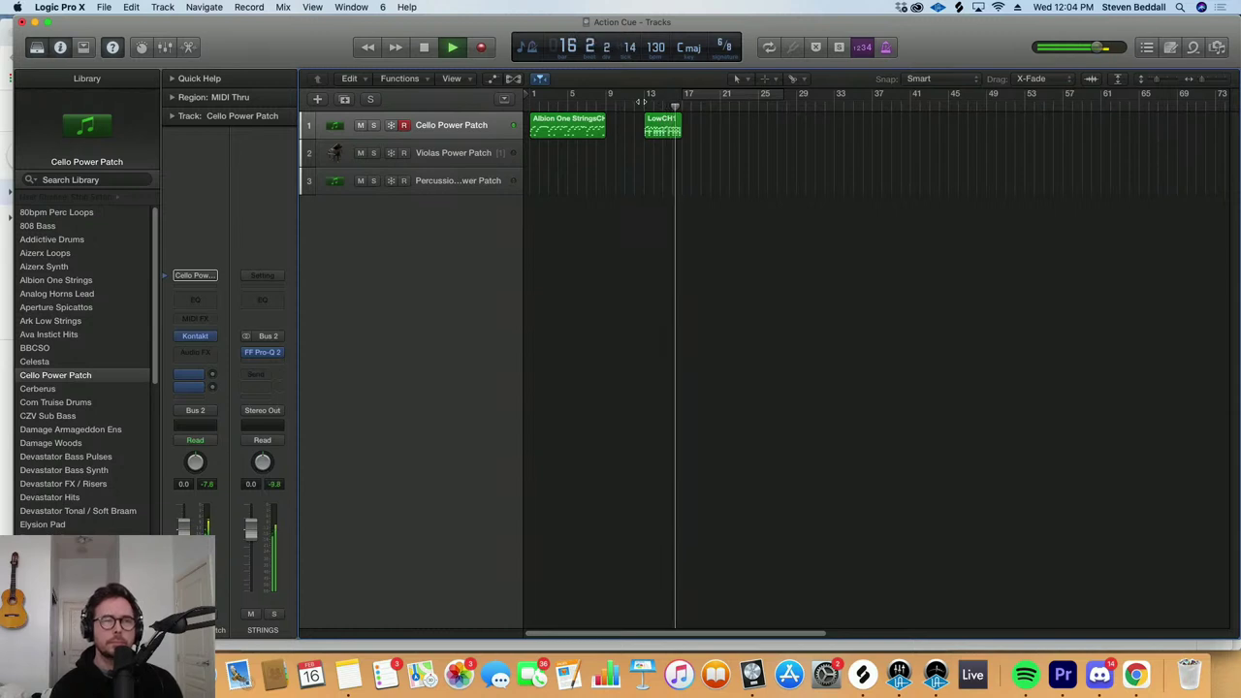
key(space)
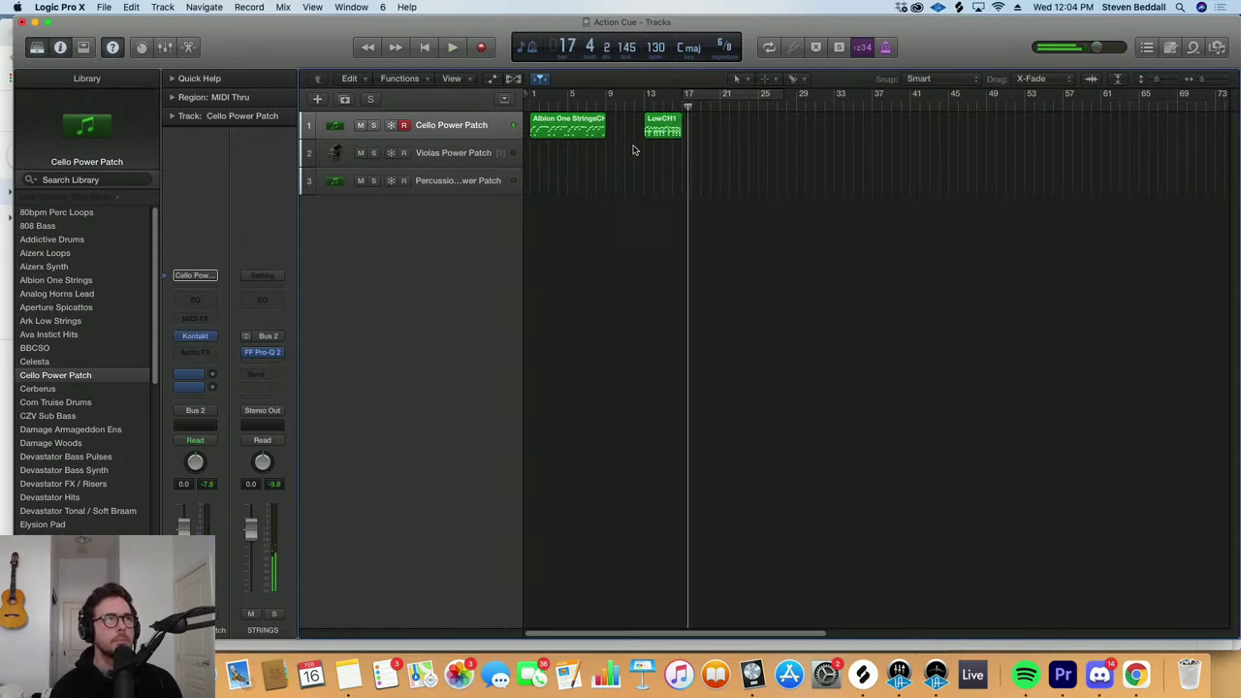
Switch to Finder, place Songstarter 6 (6/8).mid on the Cello Power Patch track at bar 18, and play it
key(super+Tab)
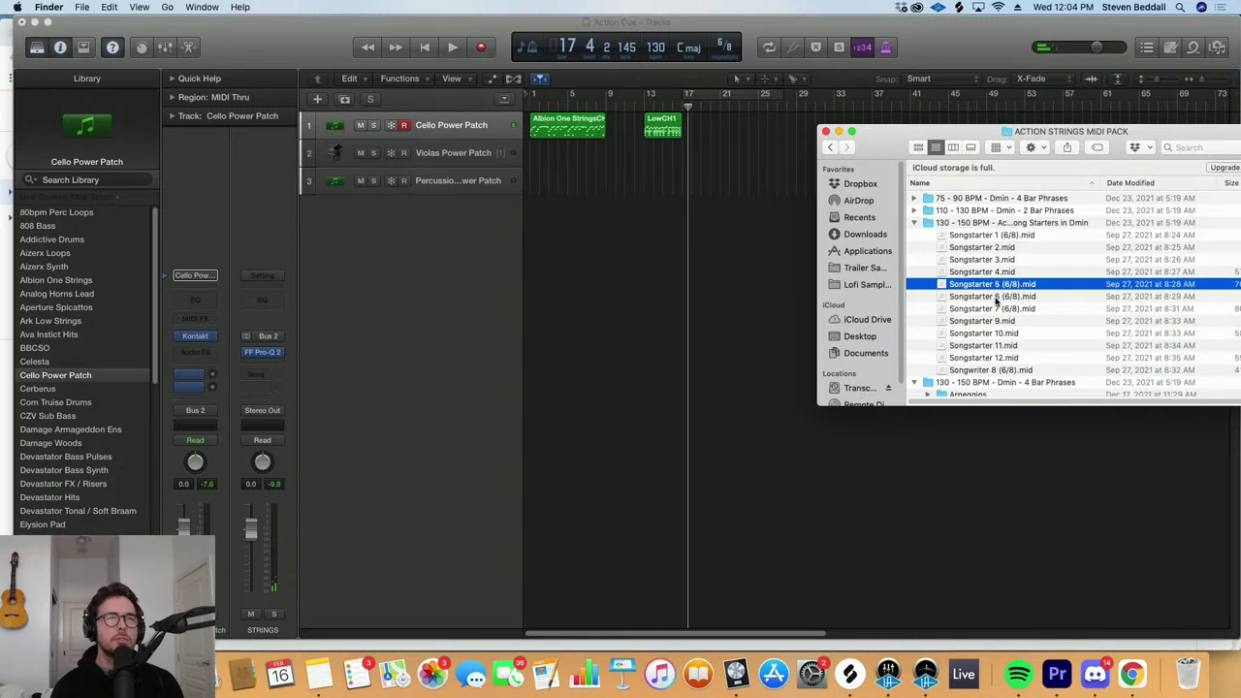
drag(1004, 296, 696, 131)
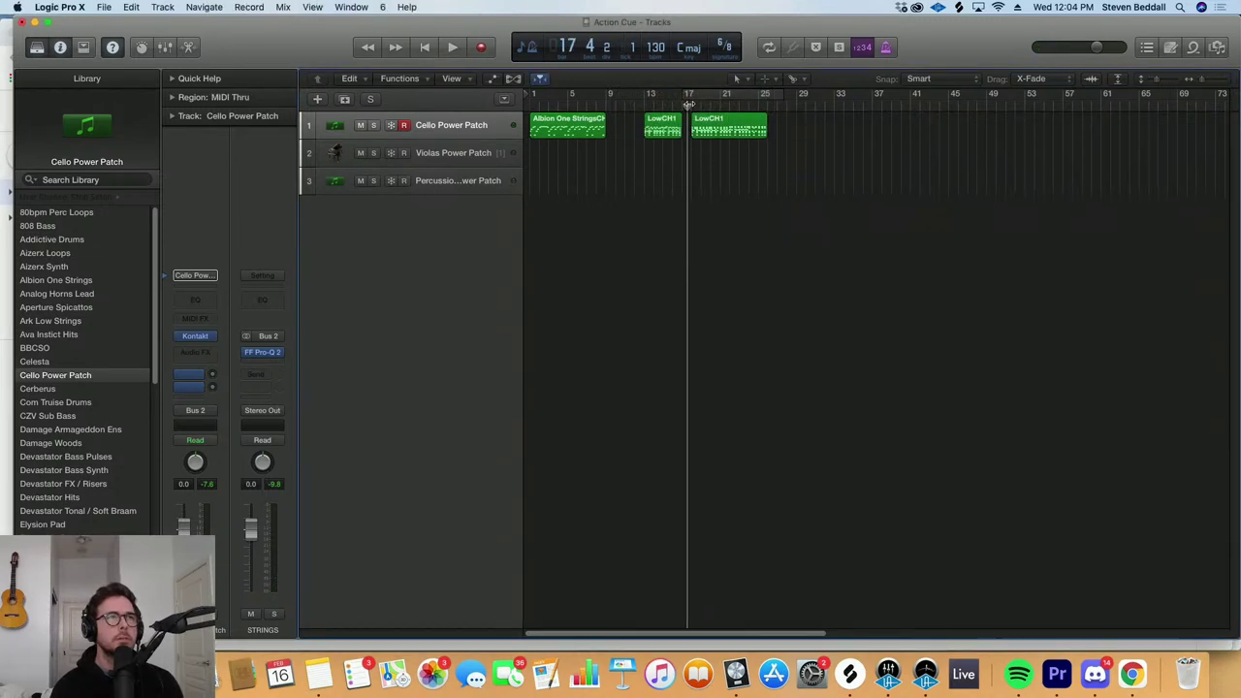
key(space)
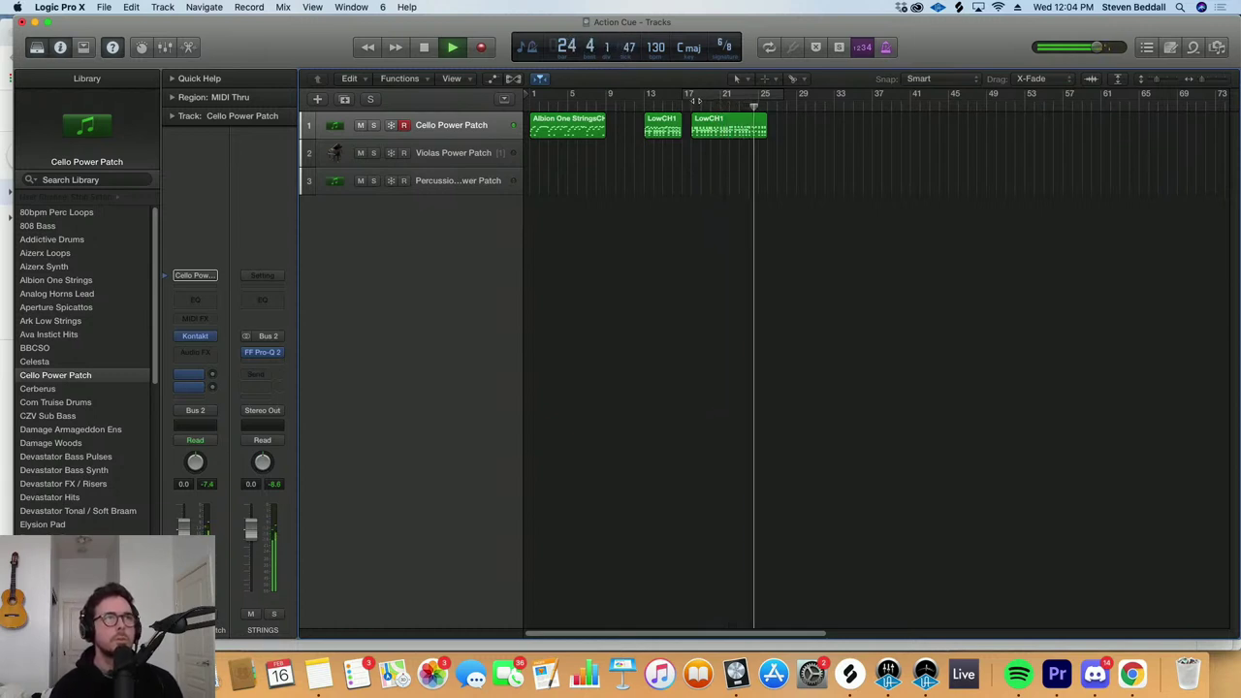
key(space)
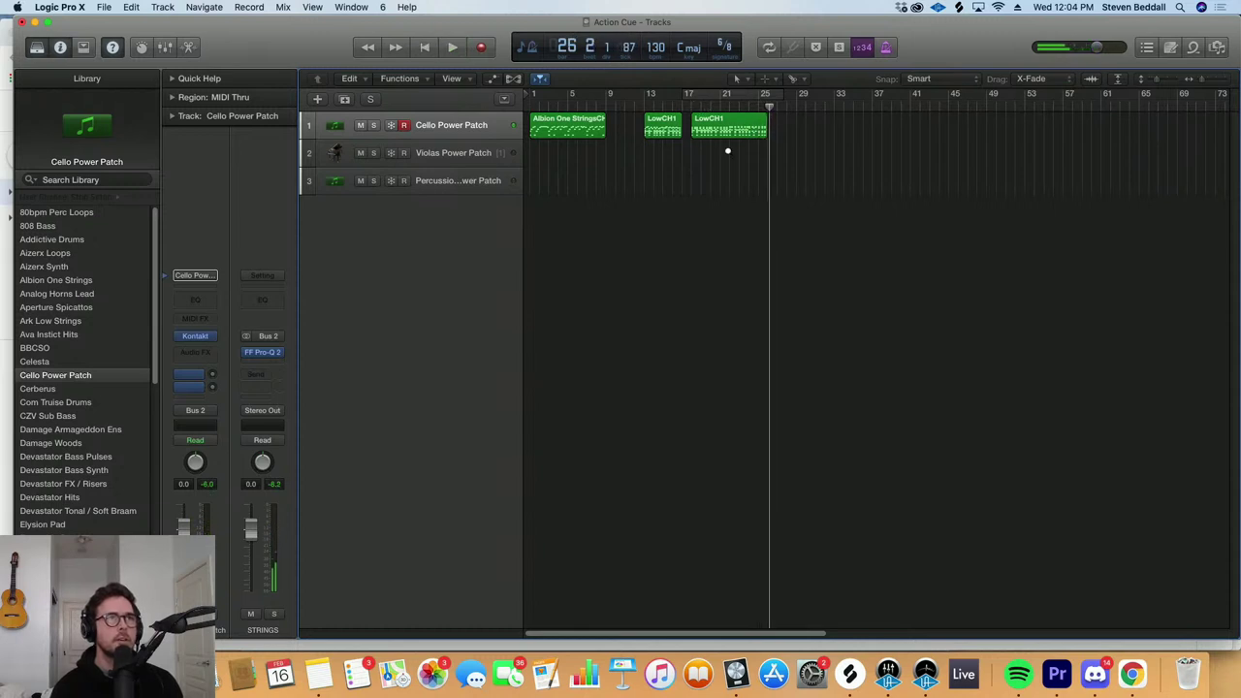
Duplicate the eight-bar LowCH1 region once and move both copies back to back, starting at bar 29
key(super+Down)
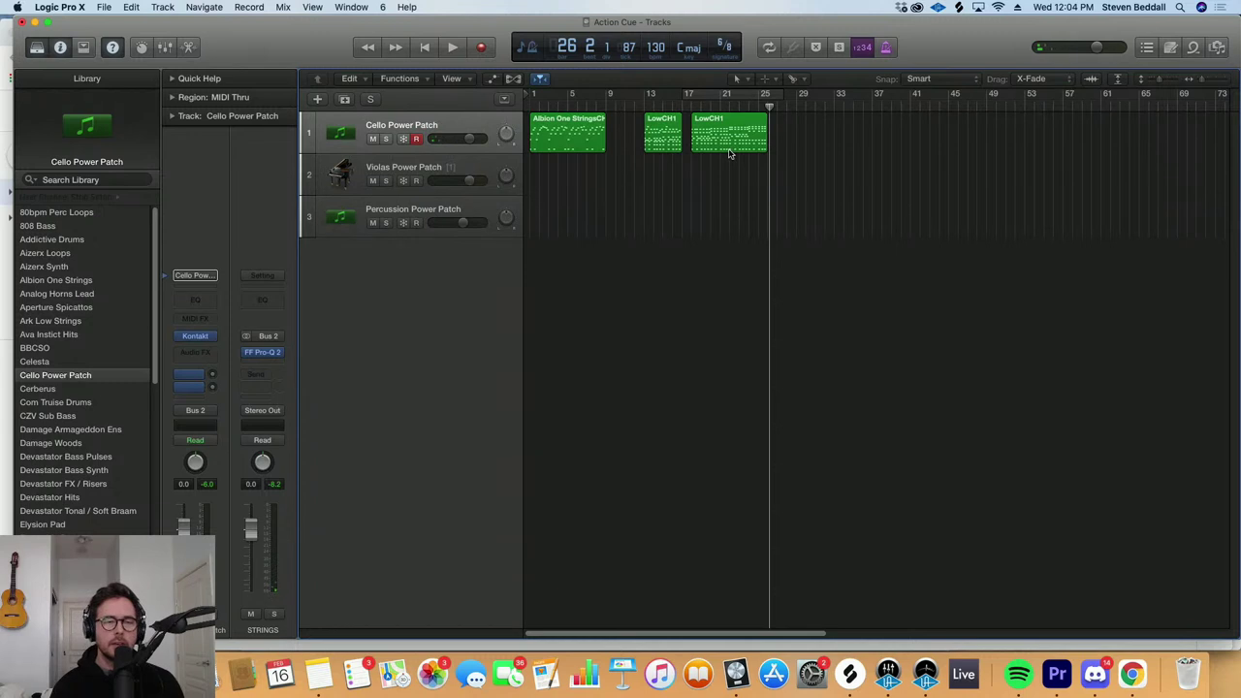
key(super+Down)
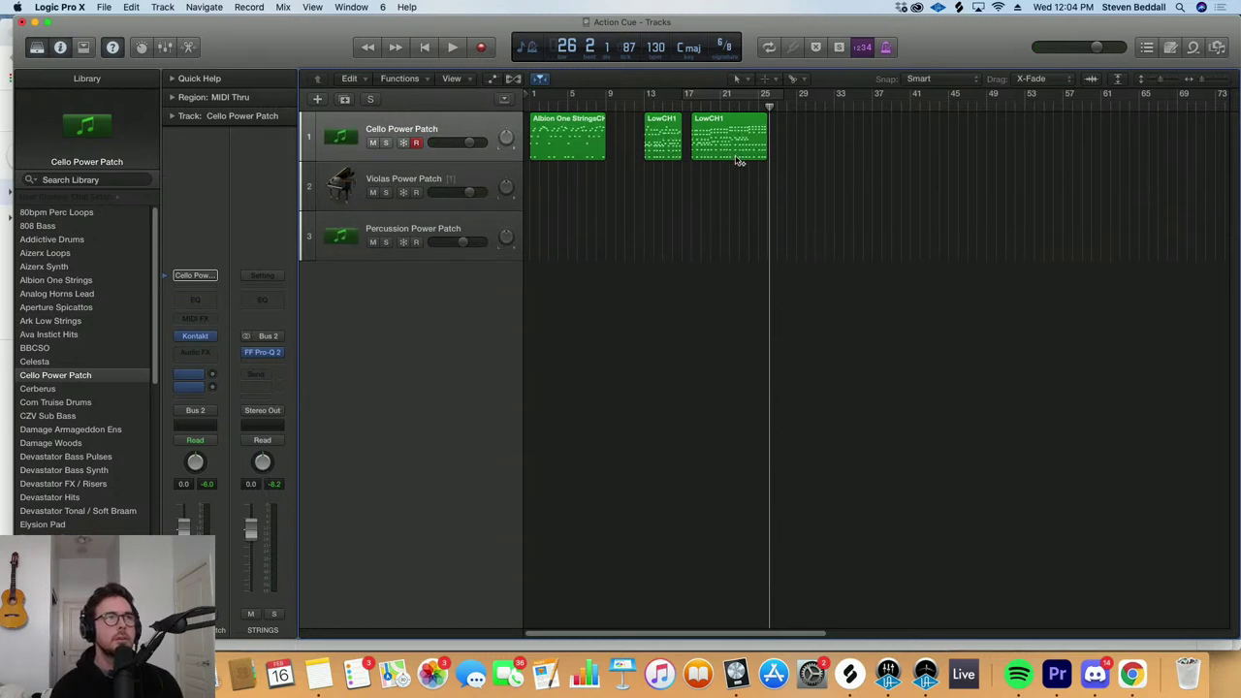
key(super+Right)
key(super+Right)
key(super+Left)
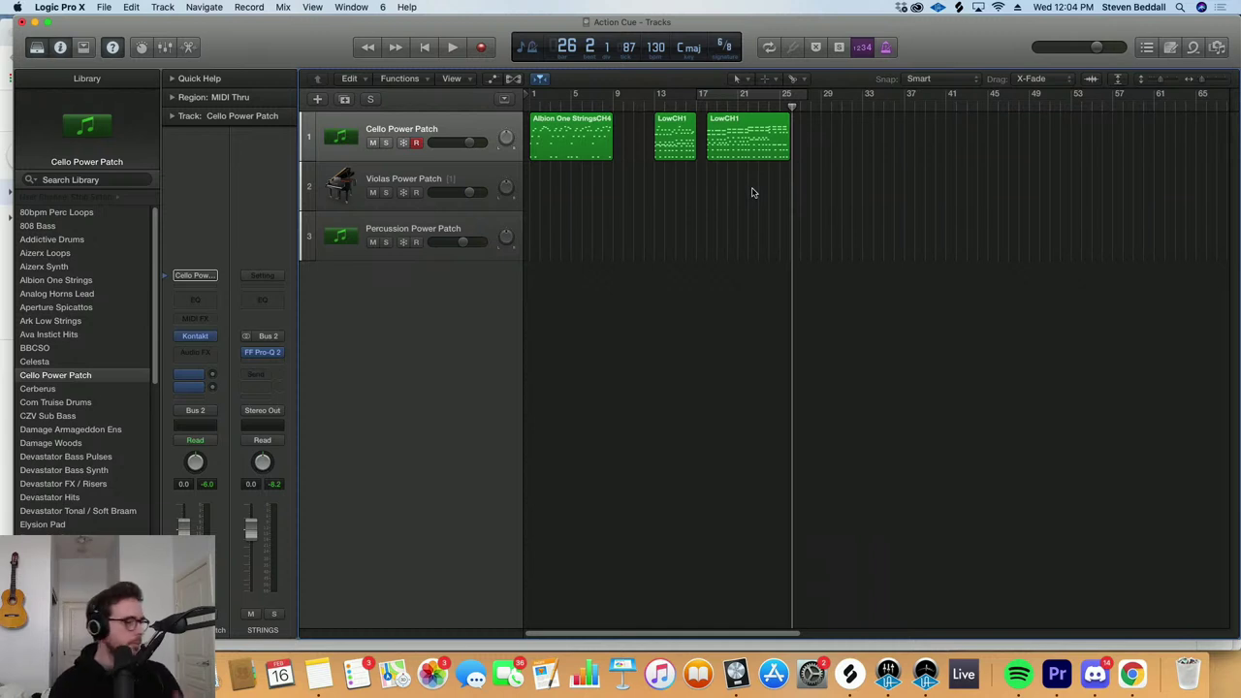
click(739, 141)
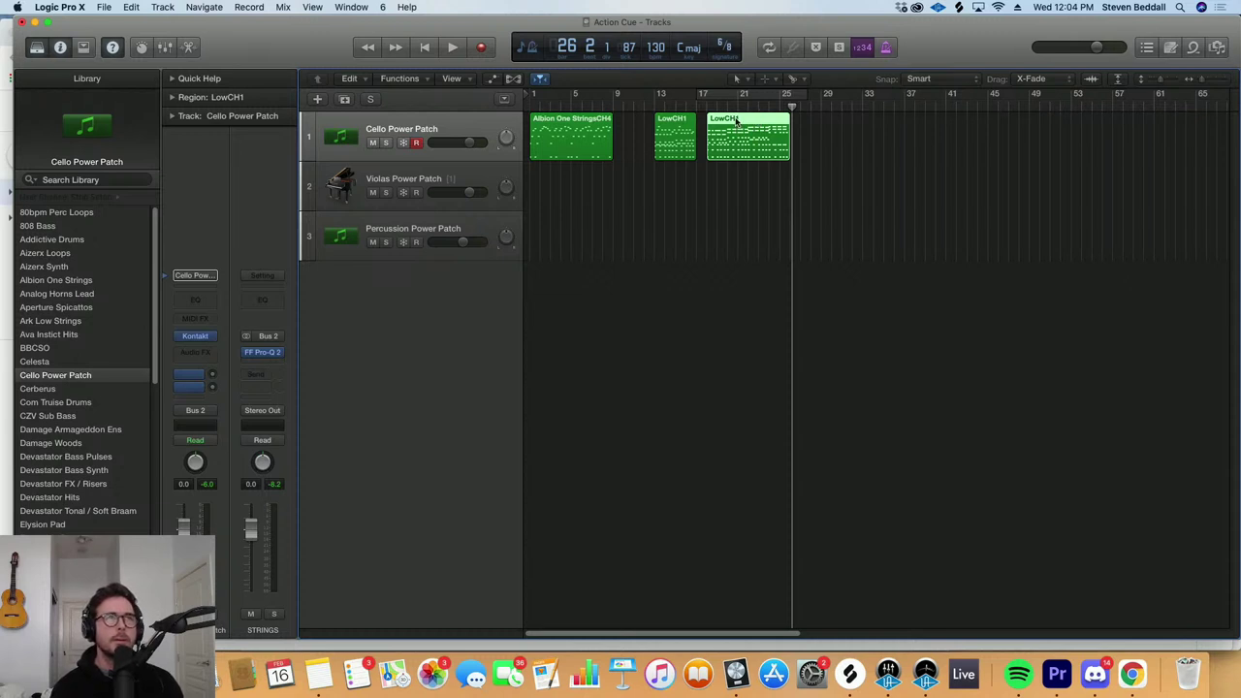
drag(772, 128, 822, 125)
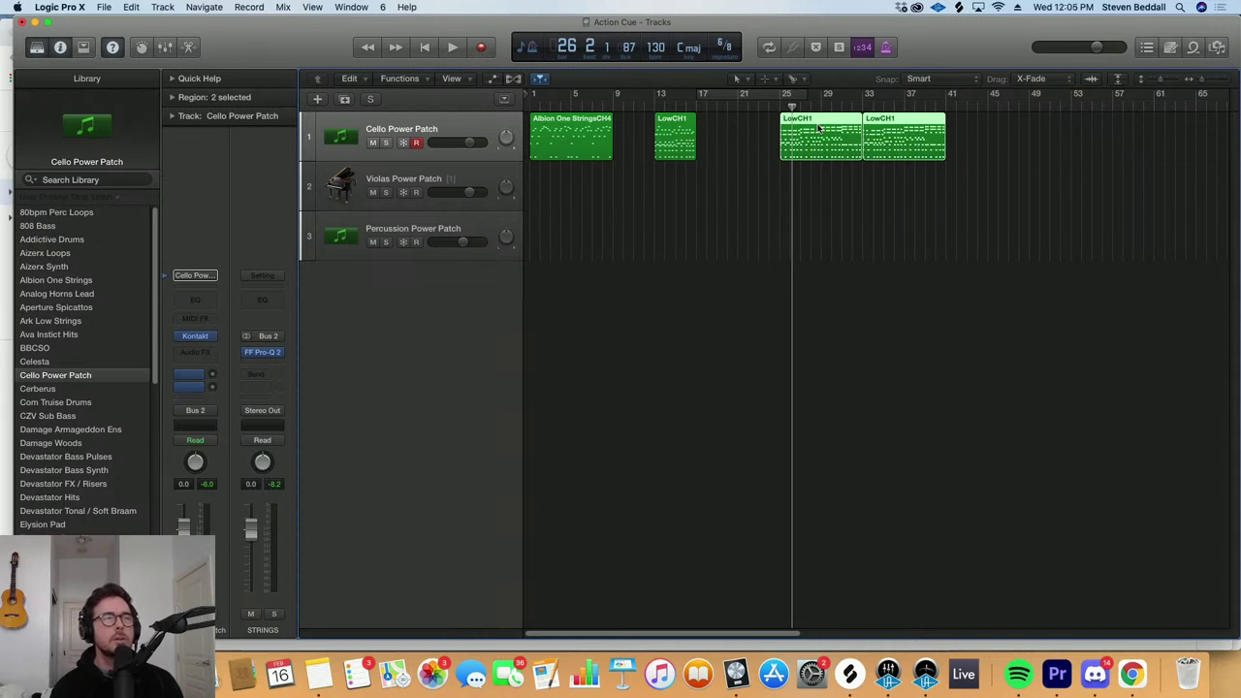
drag(816, 120, 853, 118)
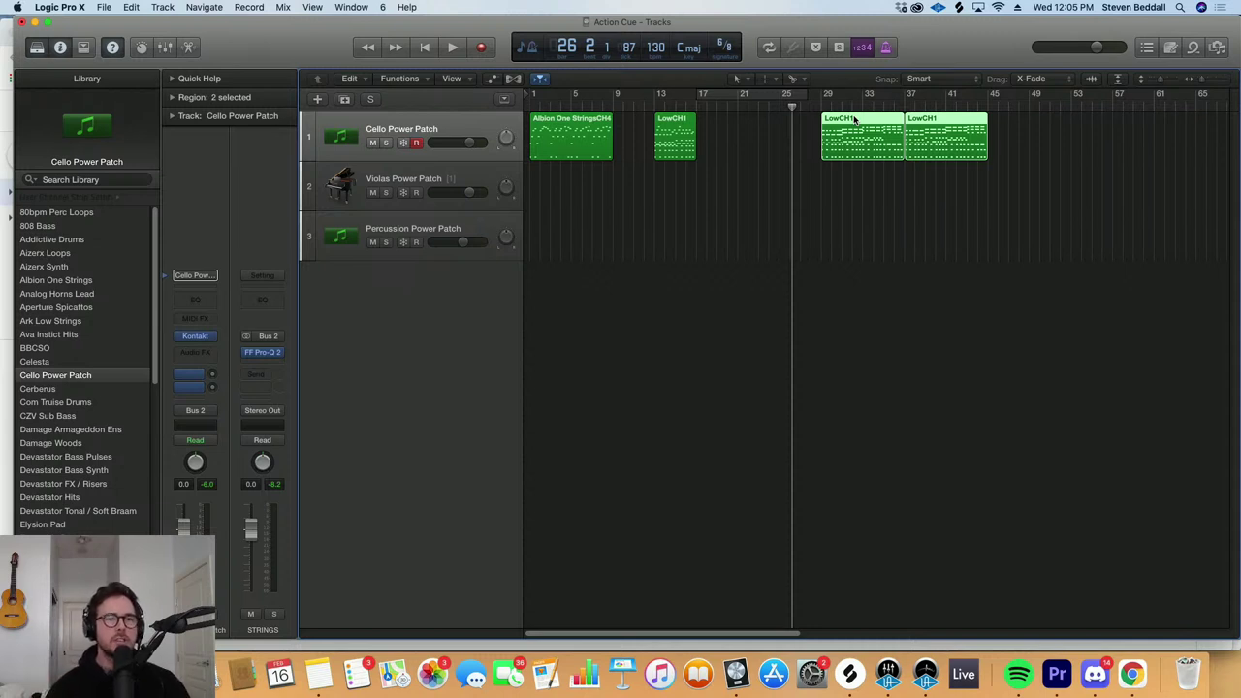
Repeat the four-bar LowCH1 region at bar 13 three times to fill the gap up to bar 29
click(743, 146)
click(691, 152)
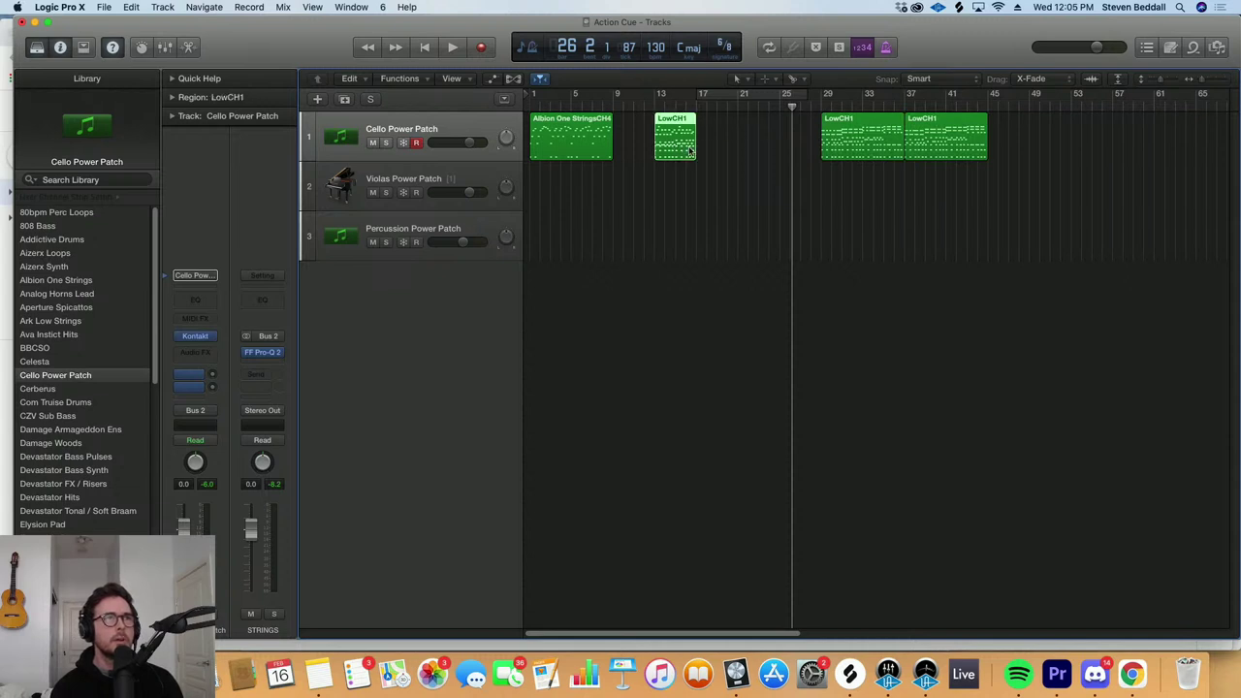
key(super+r)
key(super+r)
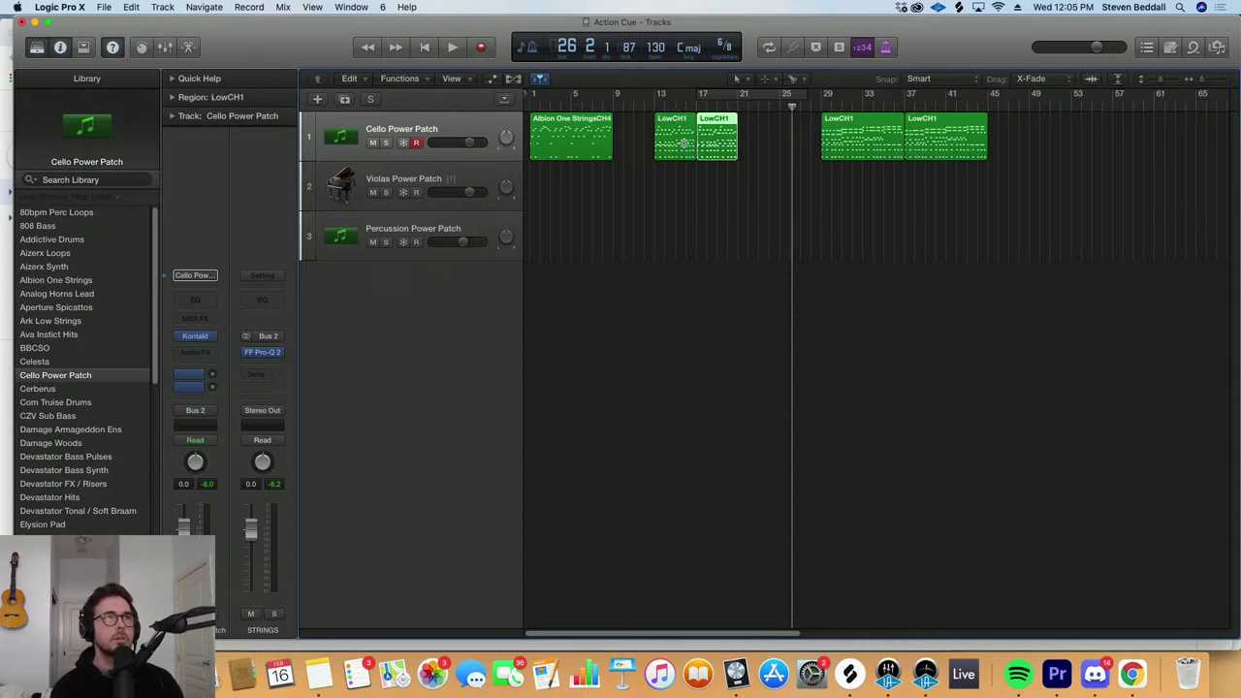
key(super+r)
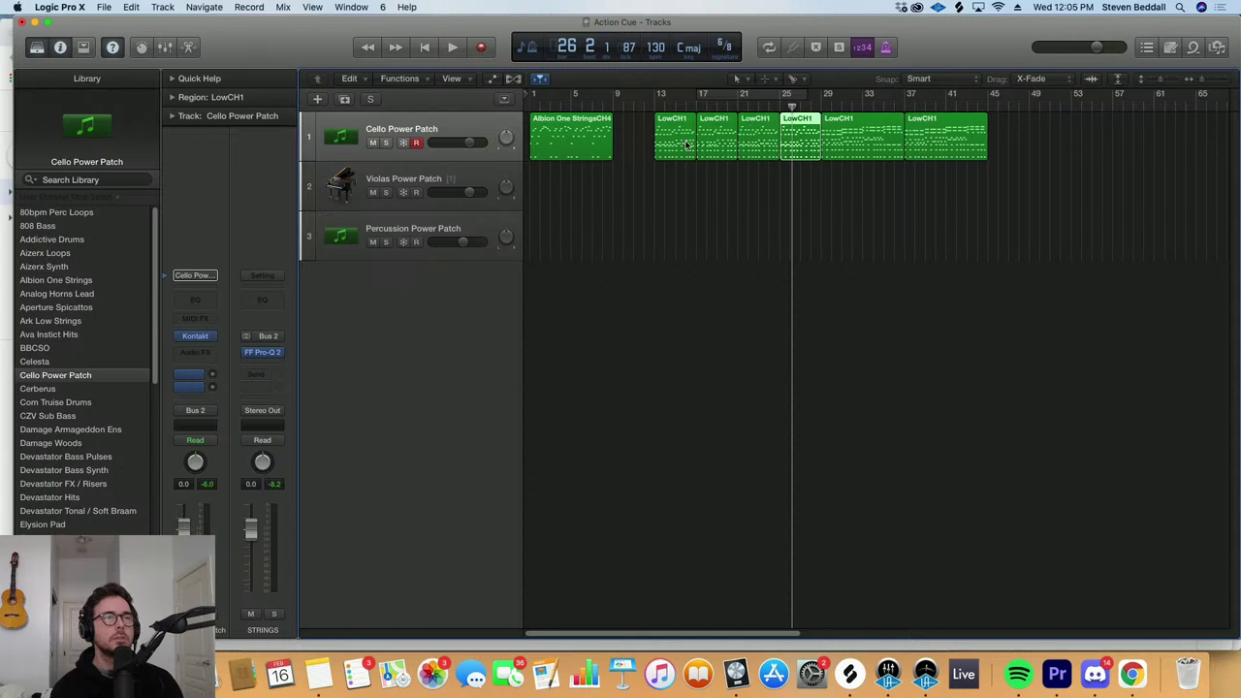
Audition the repeated section from just before bar 13 and move all six LowCH1 regions to start at bar 25
click(647, 102)
key(space)
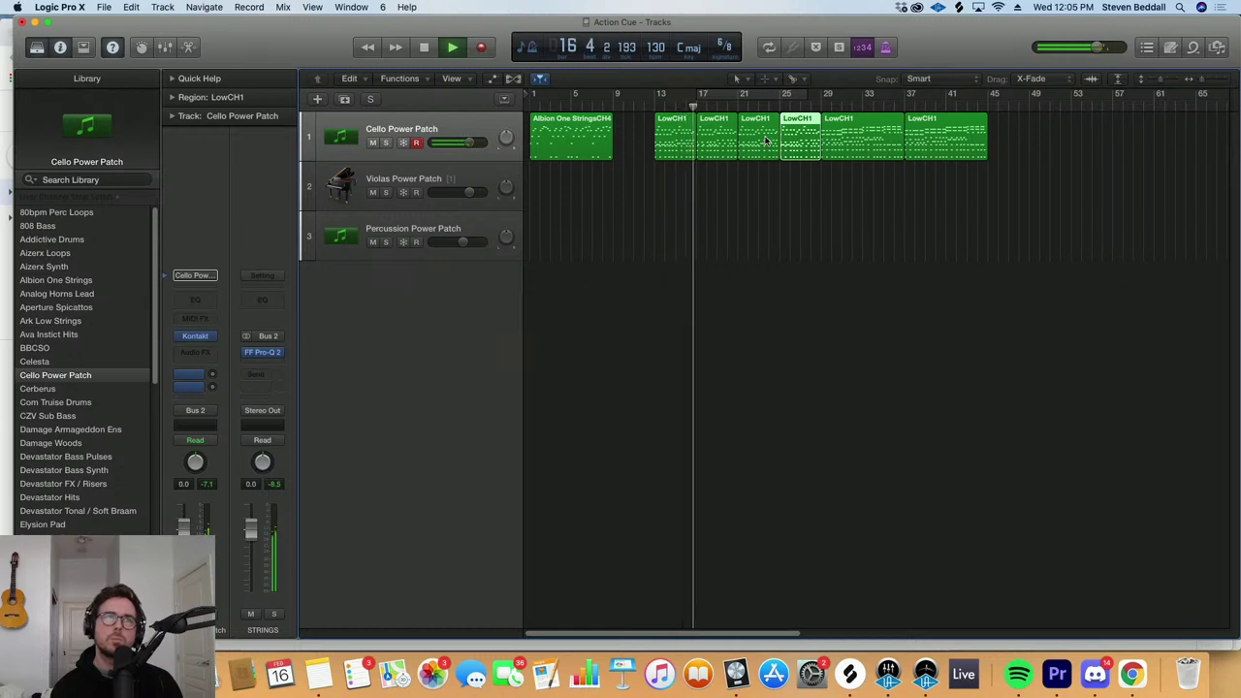
key(space)
drag(638, 171, 1122, 153)
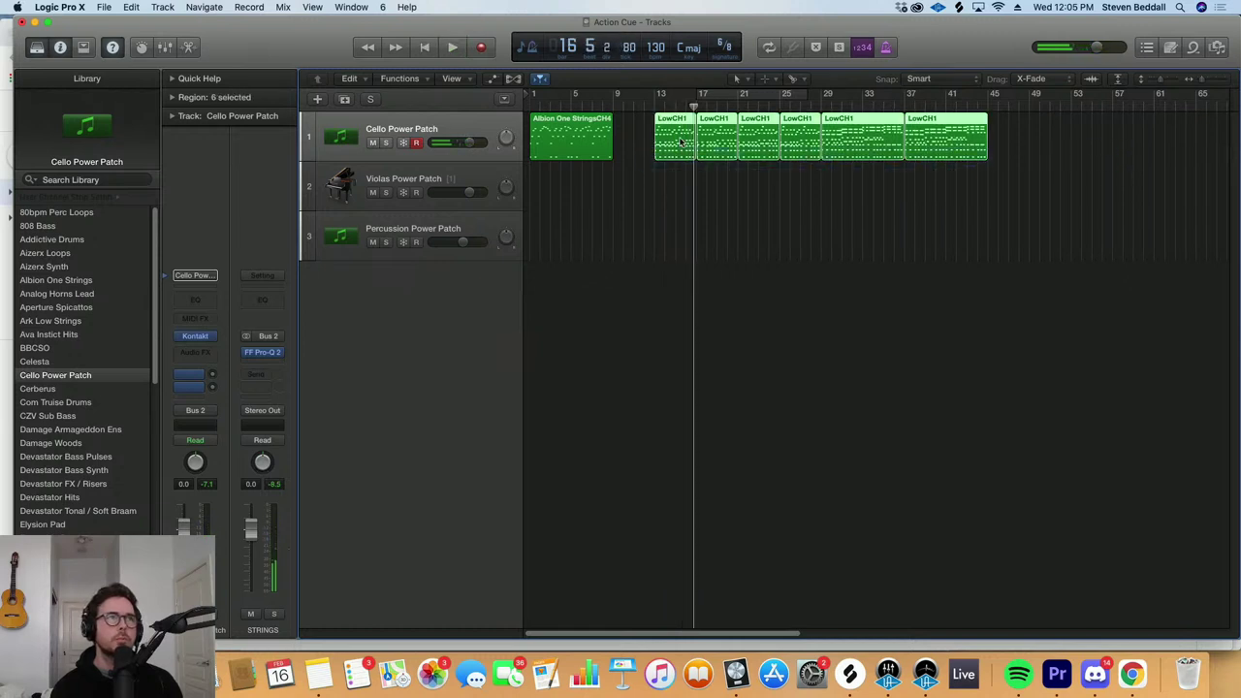
drag(673, 118, 801, 118)
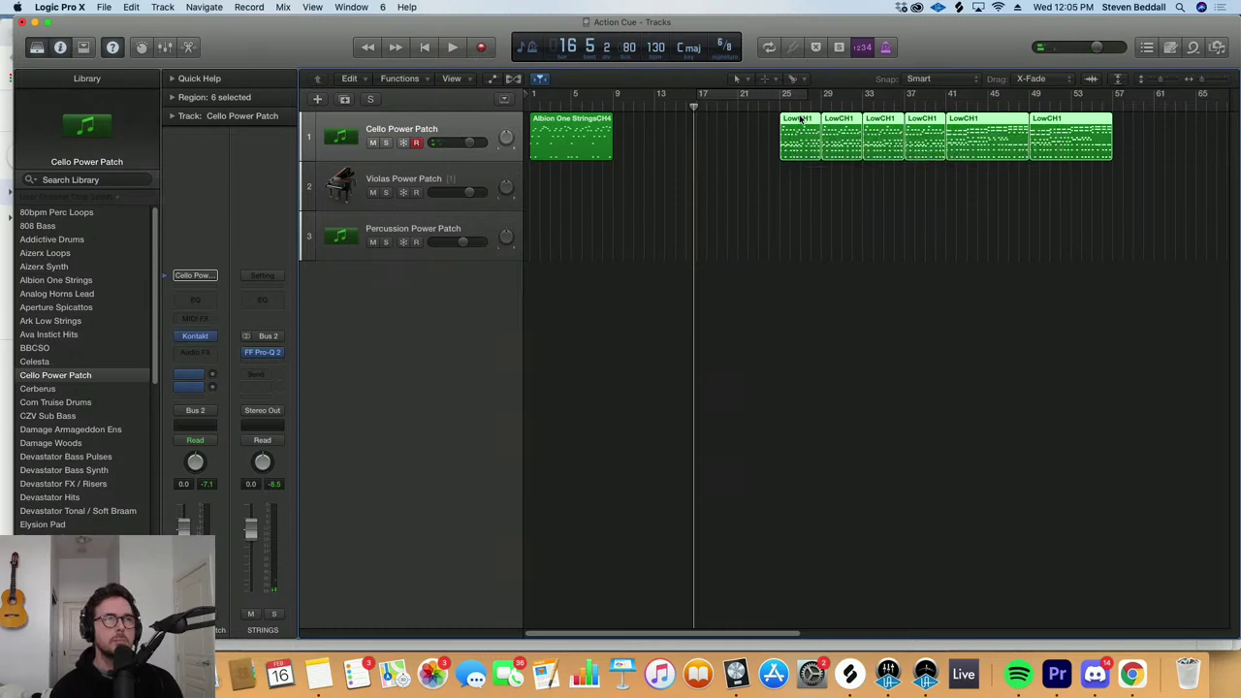
Repeat the Albion One Strings region once, directly after the original on the Cello Power Patch track
click(587, 153)
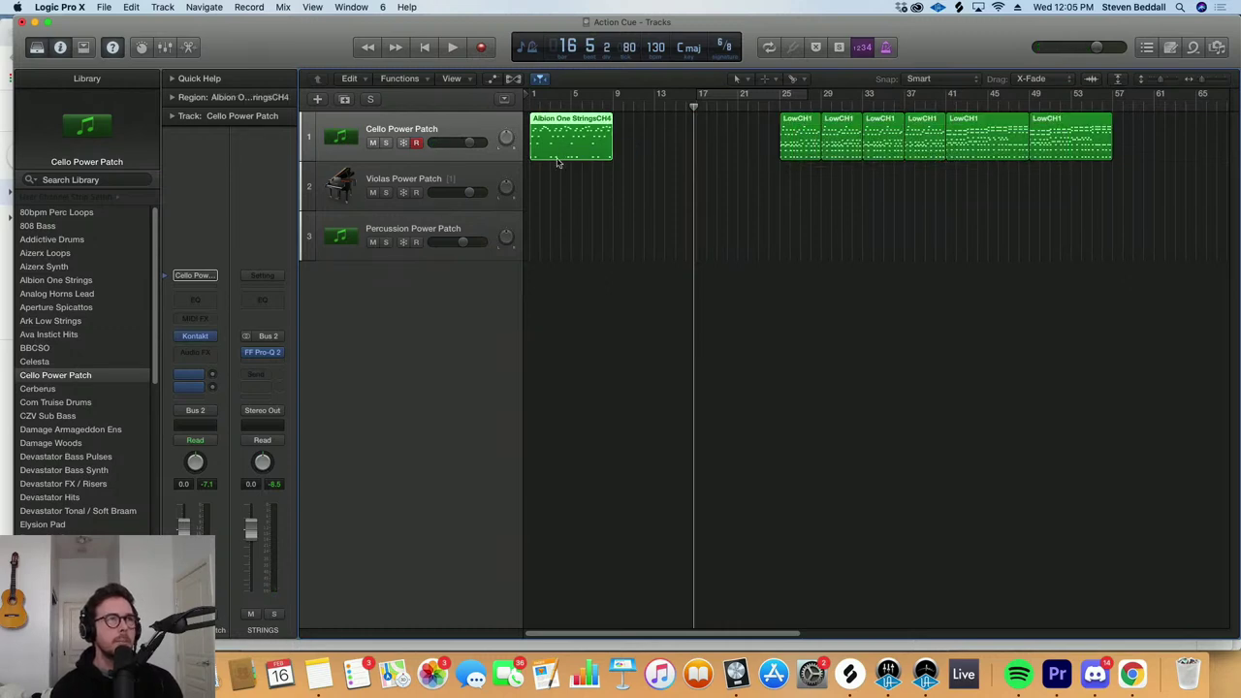
key(super+r)
key(super+Left)
Play the opening from bar 1 and shift the six LowCH1 regions to start at about bar 34
drag(689, 105, 529, 105)
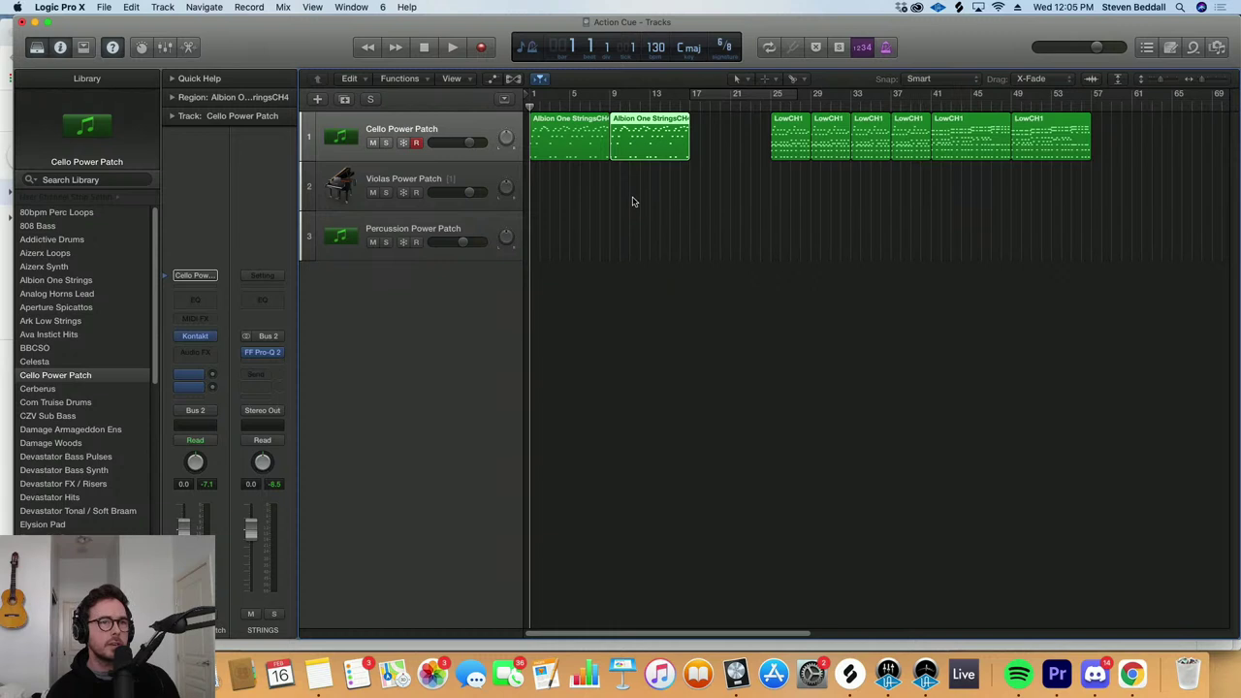
key(space)
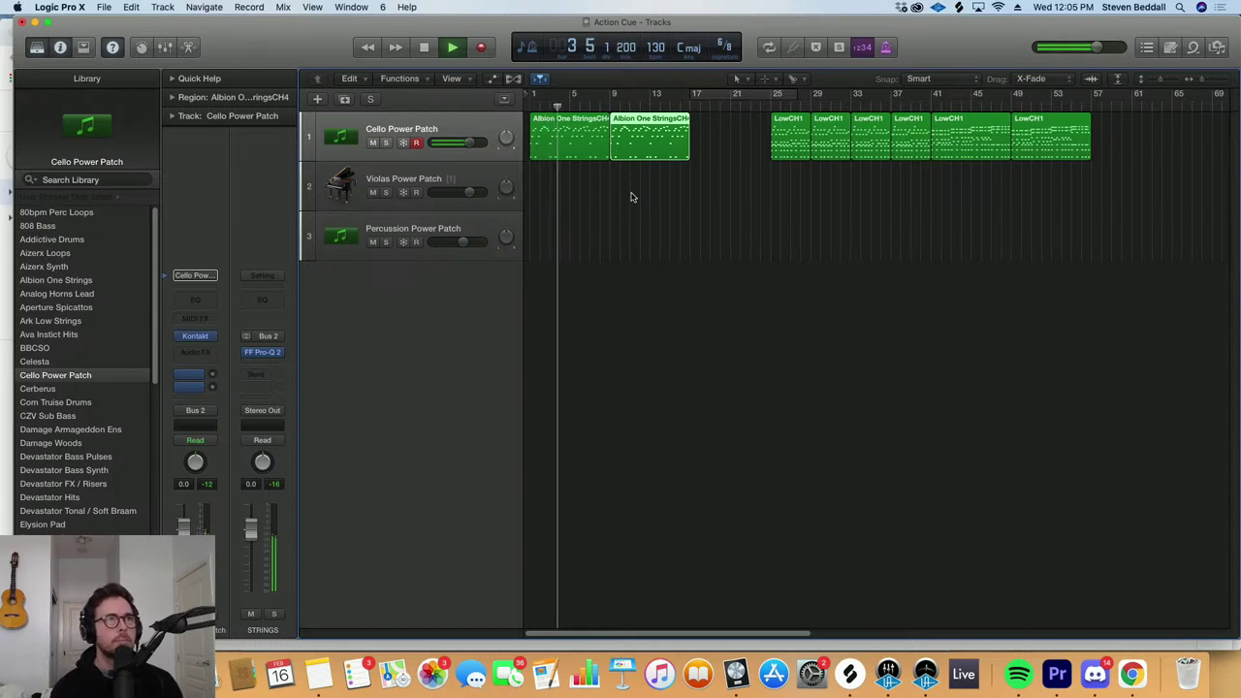
key(space)
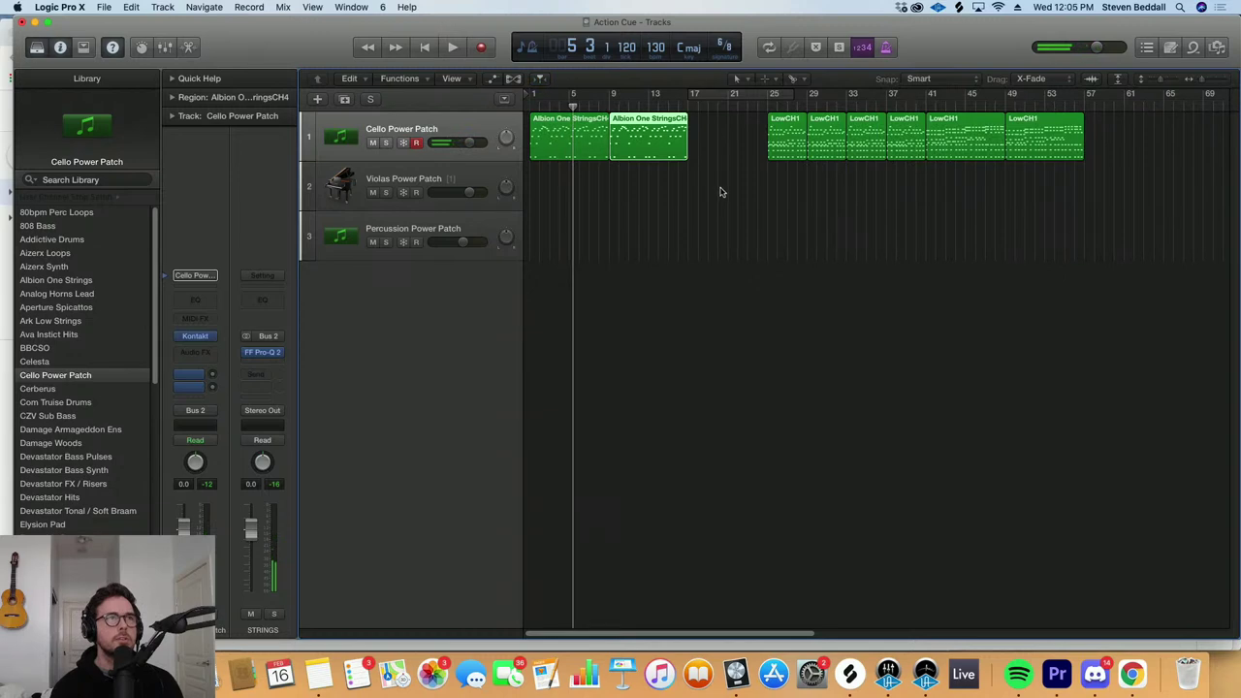
drag(734, 202, 1084, 105)
drag(781, 141, 871, 141)
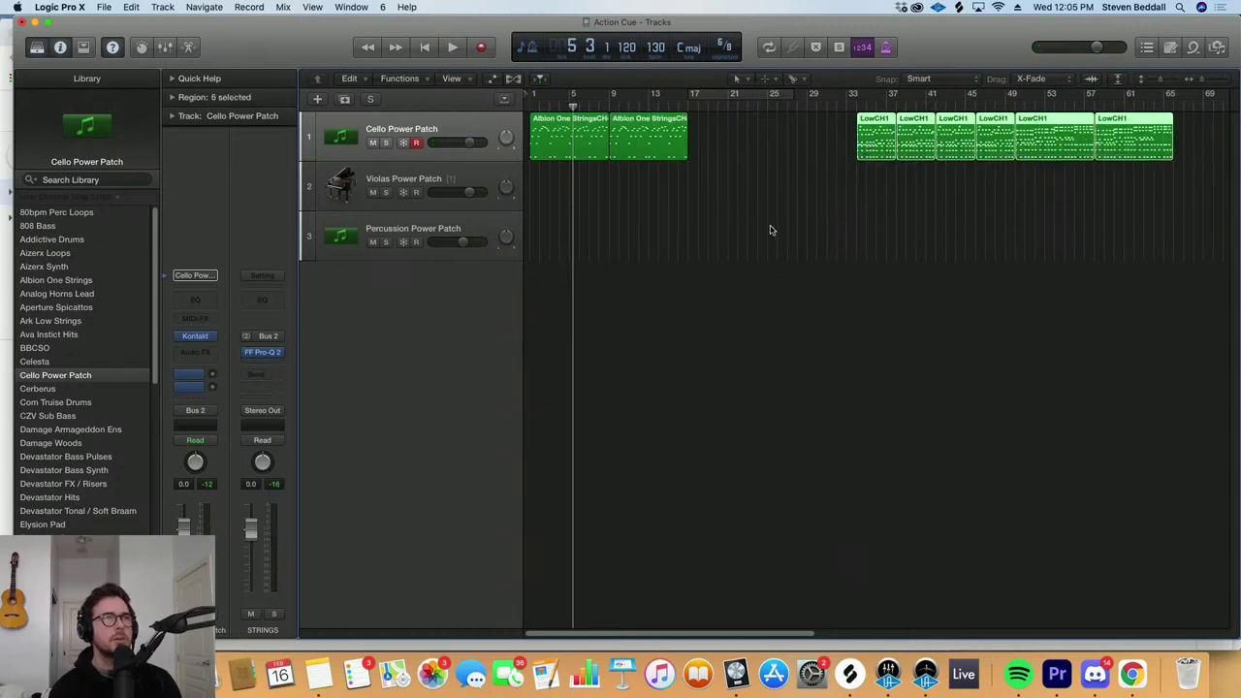
Switch to Finder and add Ensemble 5.mid from the Combined folder of the 130 - 150 BPM 4 Bar Phrases to the cello track at bar 17
key(super+Tab)
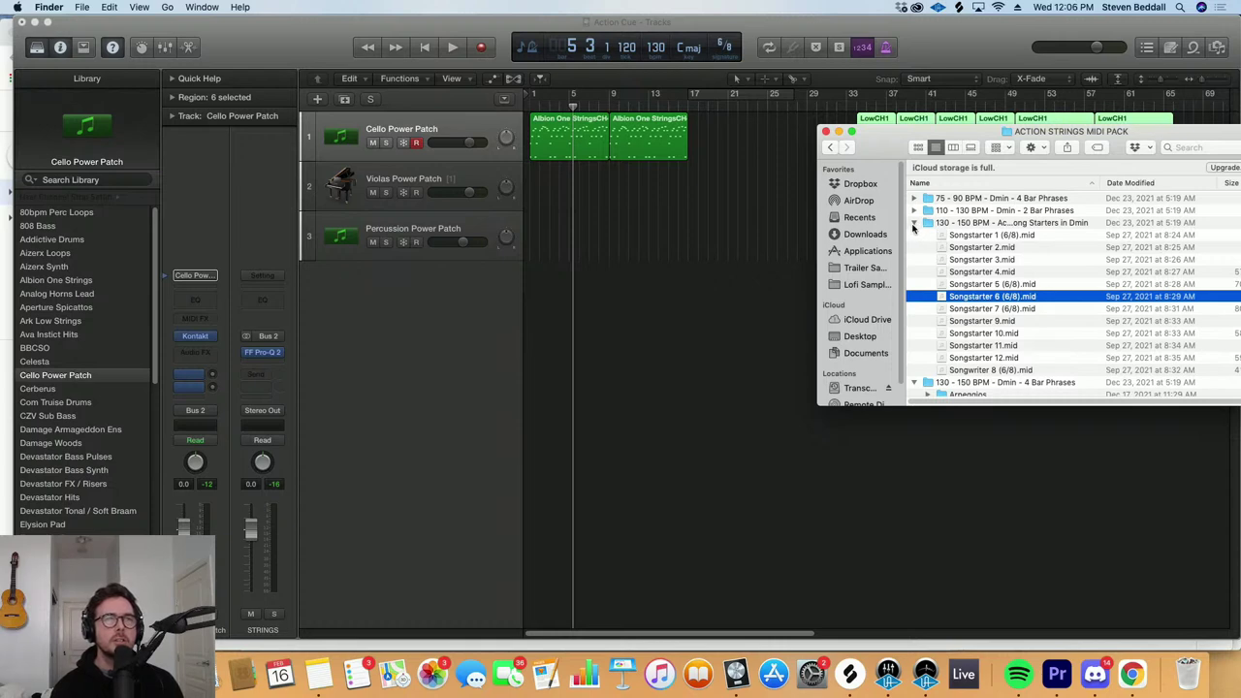
click(914, 224)
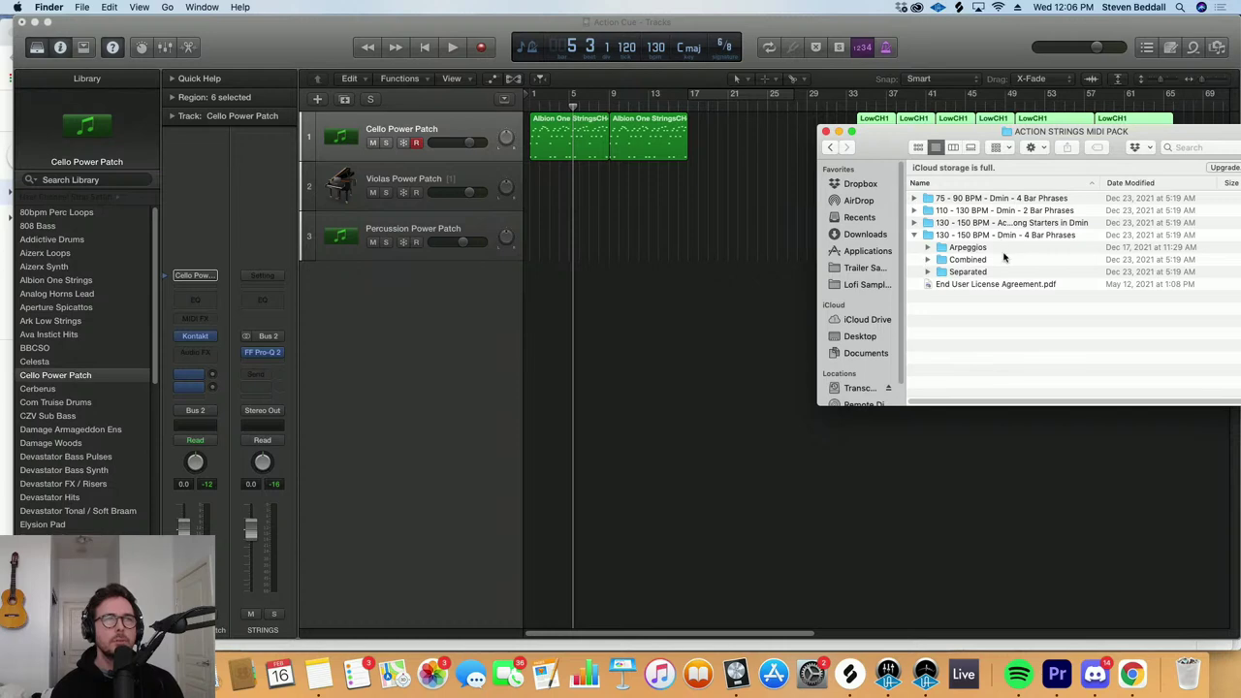
click(928, 260)
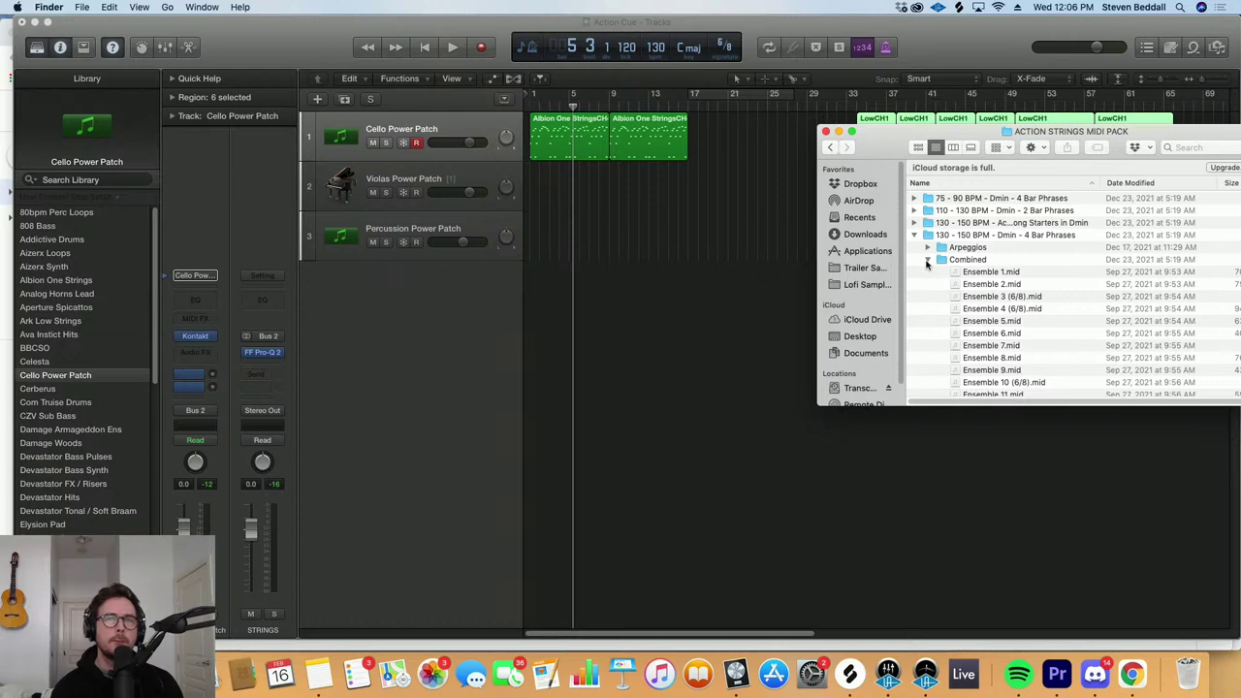
click(998, 323)
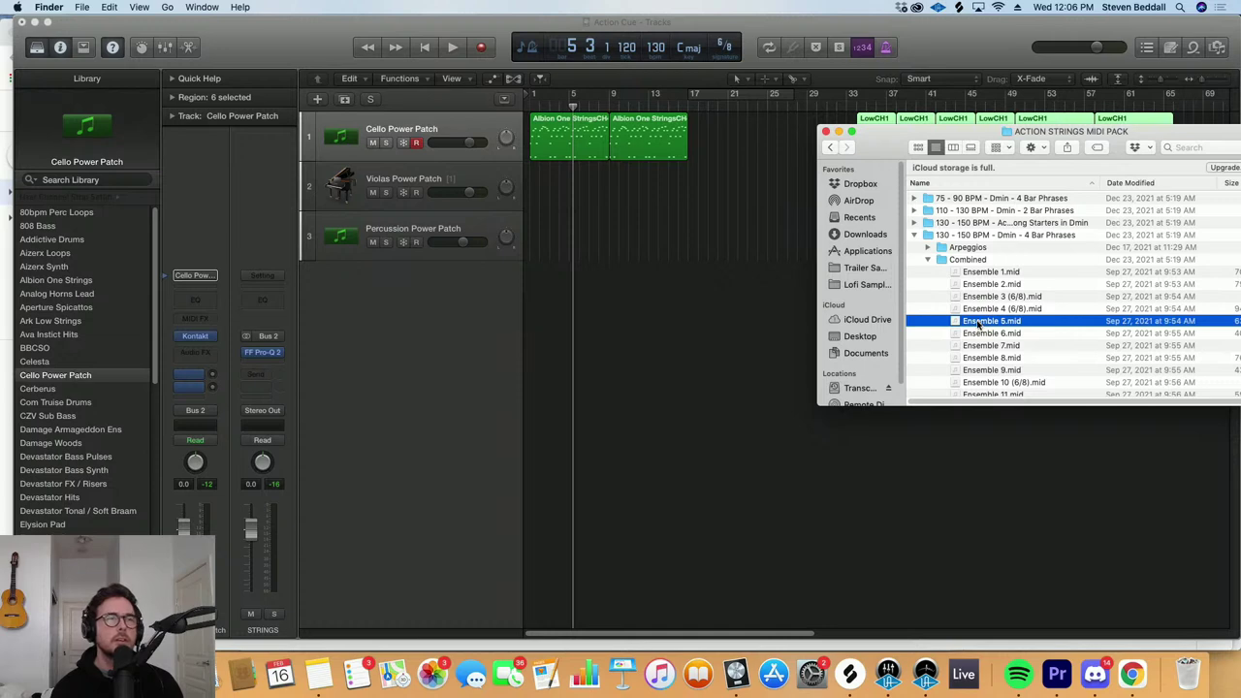
drag(978, 325, 711, 165)
drag(692, 143, 692, 140)
Audition the newly added phrase from bar 17, including the transition into it from about bar 15
click(691, 103)
key(space)
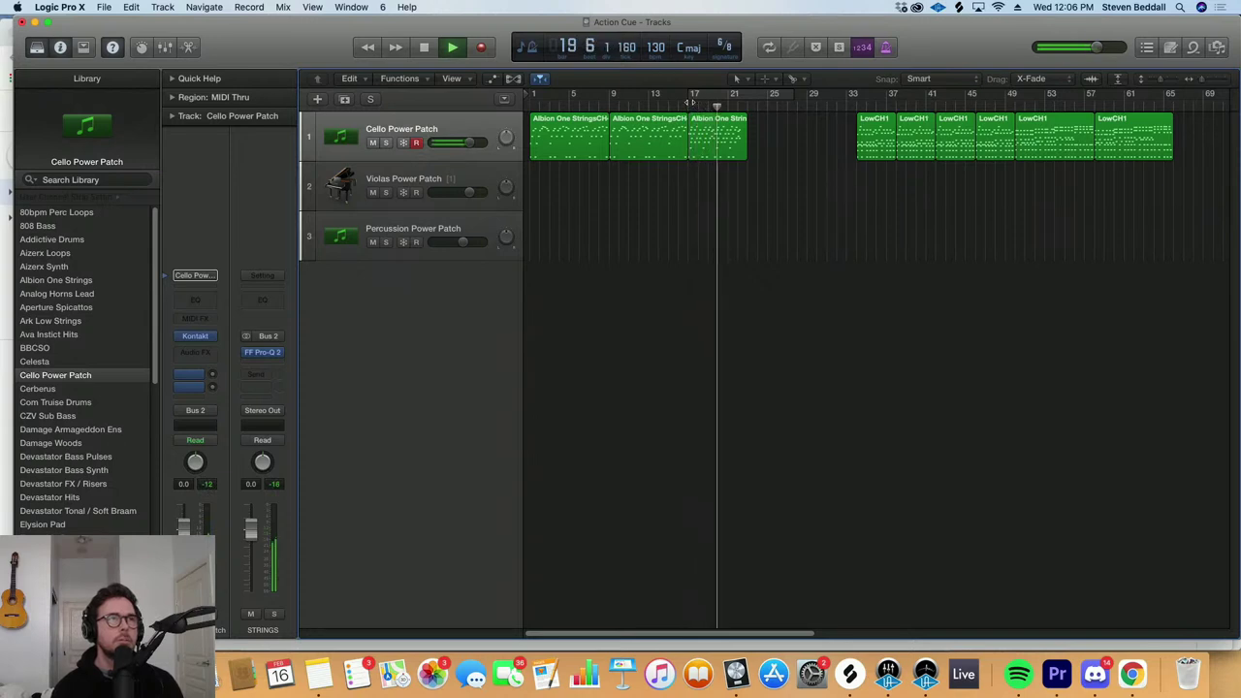
key(space)
click(669, 103)
key(space)
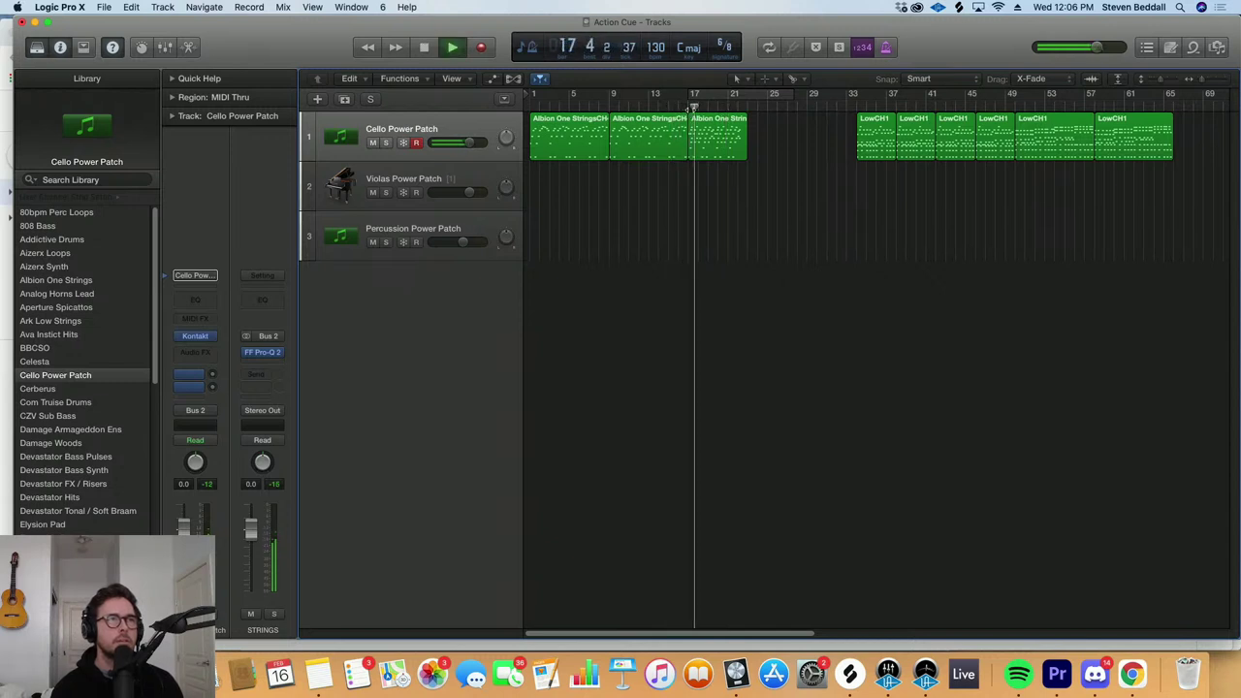
key(space)
Show the global tracks and change the time signature to 4/4 from bar 17
click(687, 104)
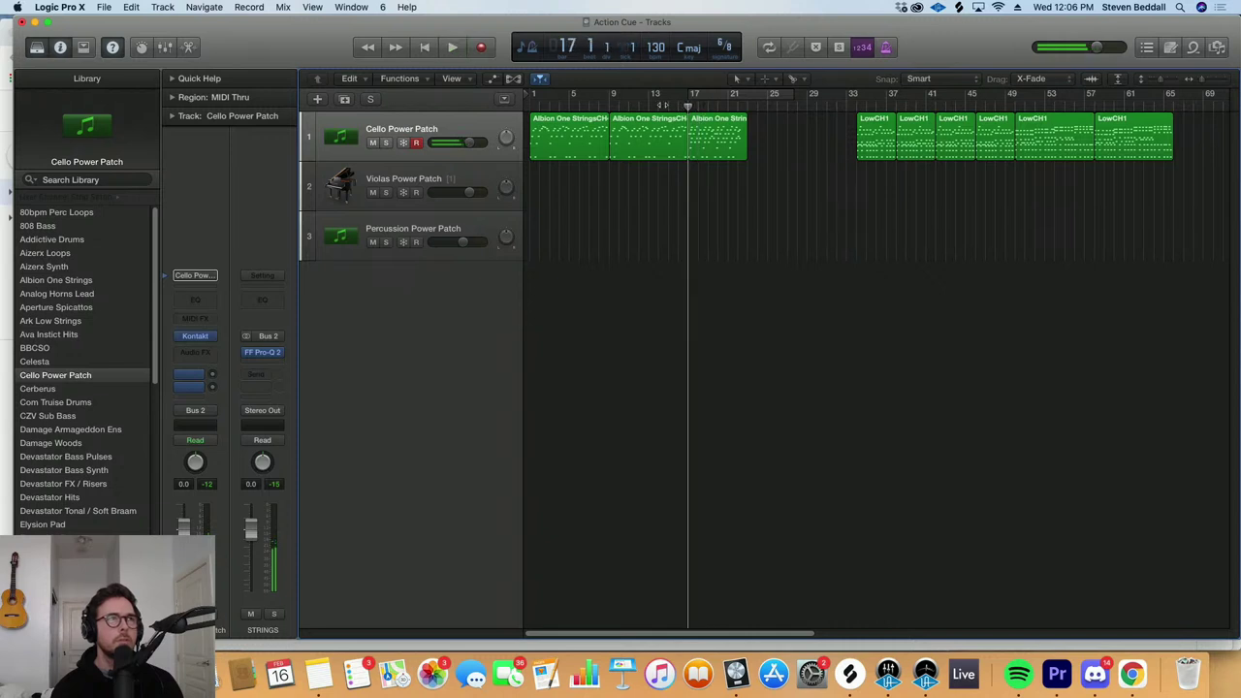
click(505, 100)
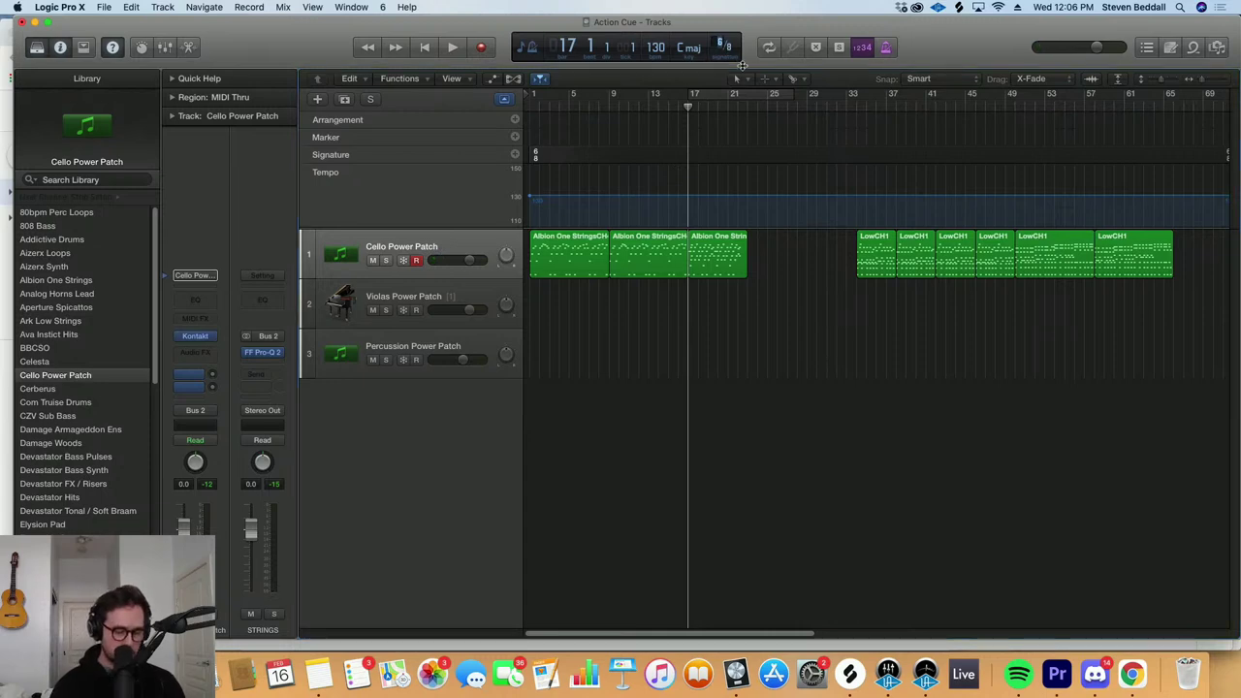
drag(730, 50, 729, 43)
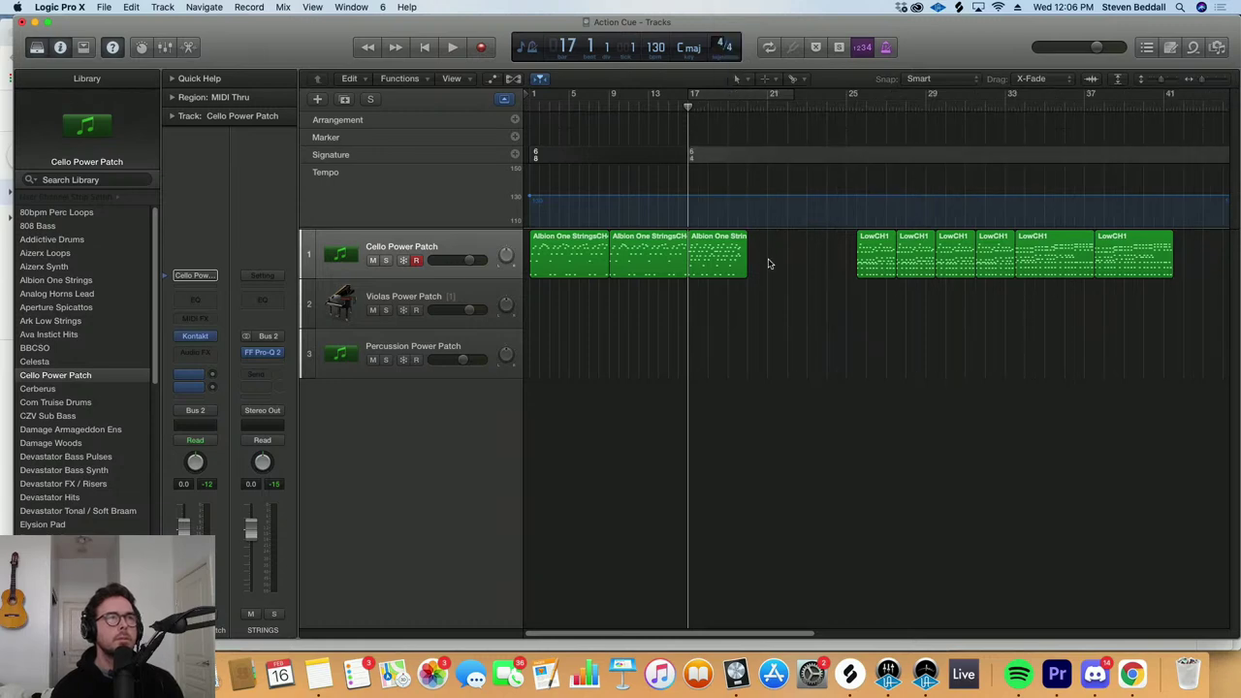
Trim the Albion One Strings region at bar 17 to four bars, ending at bar 21, and repeat it once
key(super+Right)
key(super+Right)
key(super+Right)
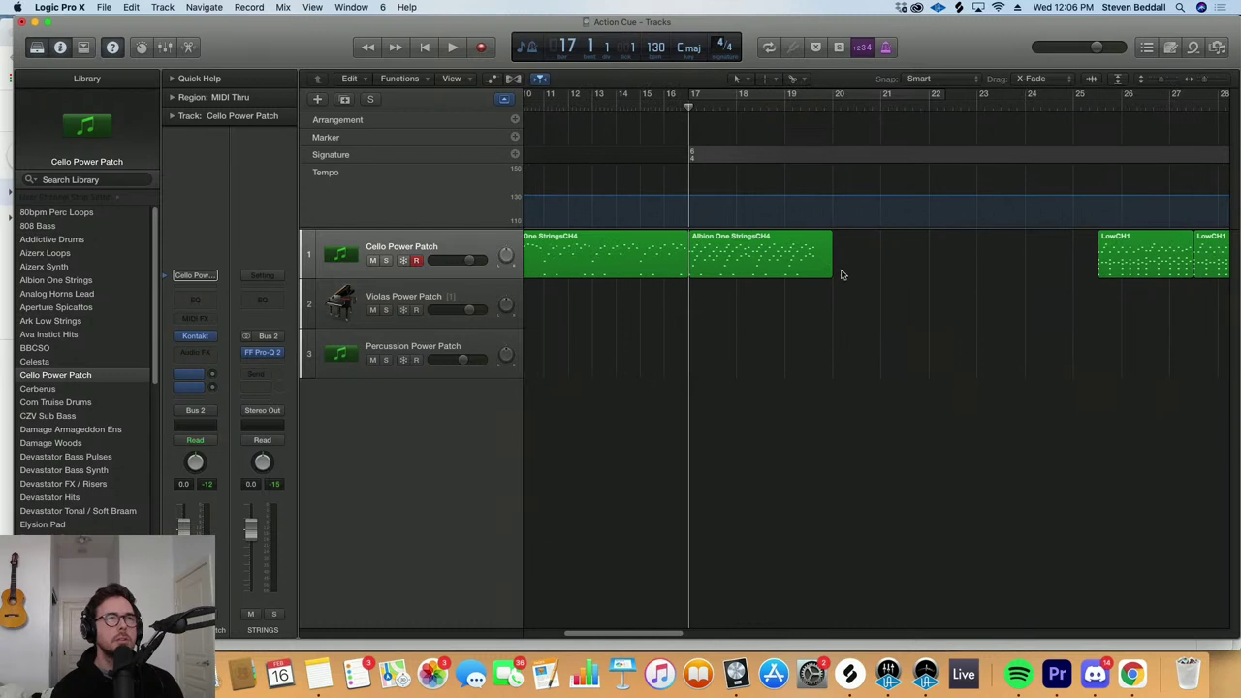
drag(828, 275, 815, 277)
key(super+r)
Play the 4/4 section from bar 17 and check the gap that follows from bar 25
key(space)
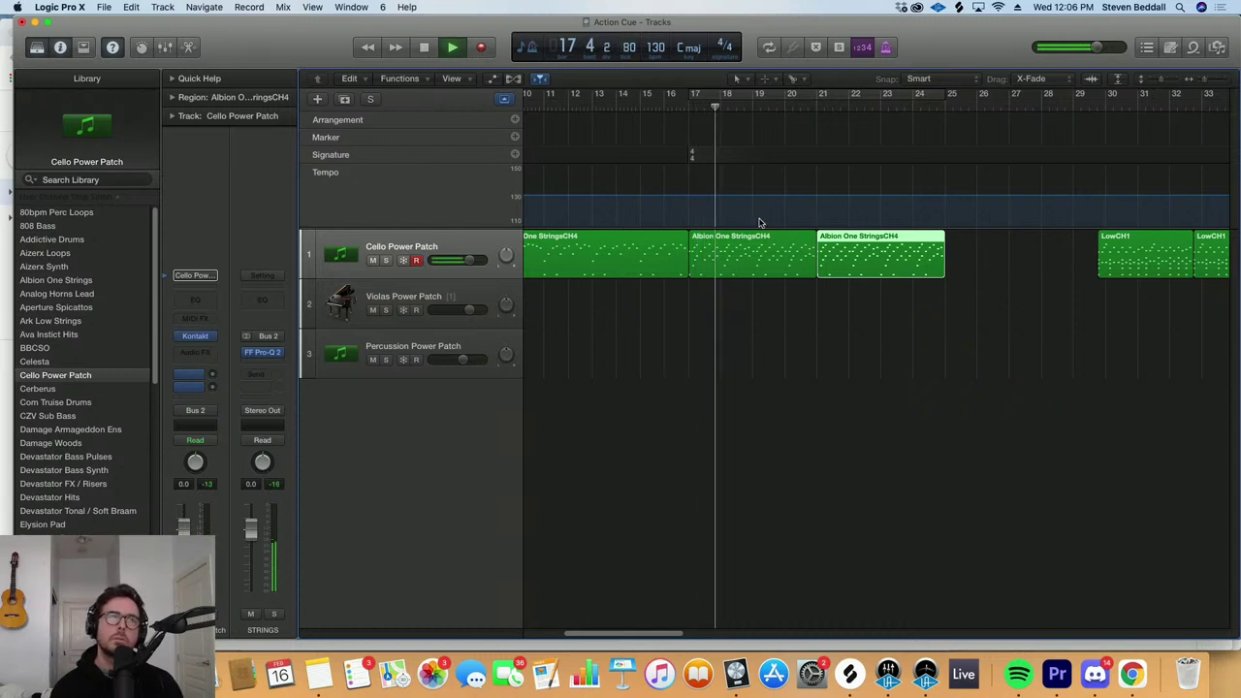
key(super+Left)
scroll(776, 228, right, 3)
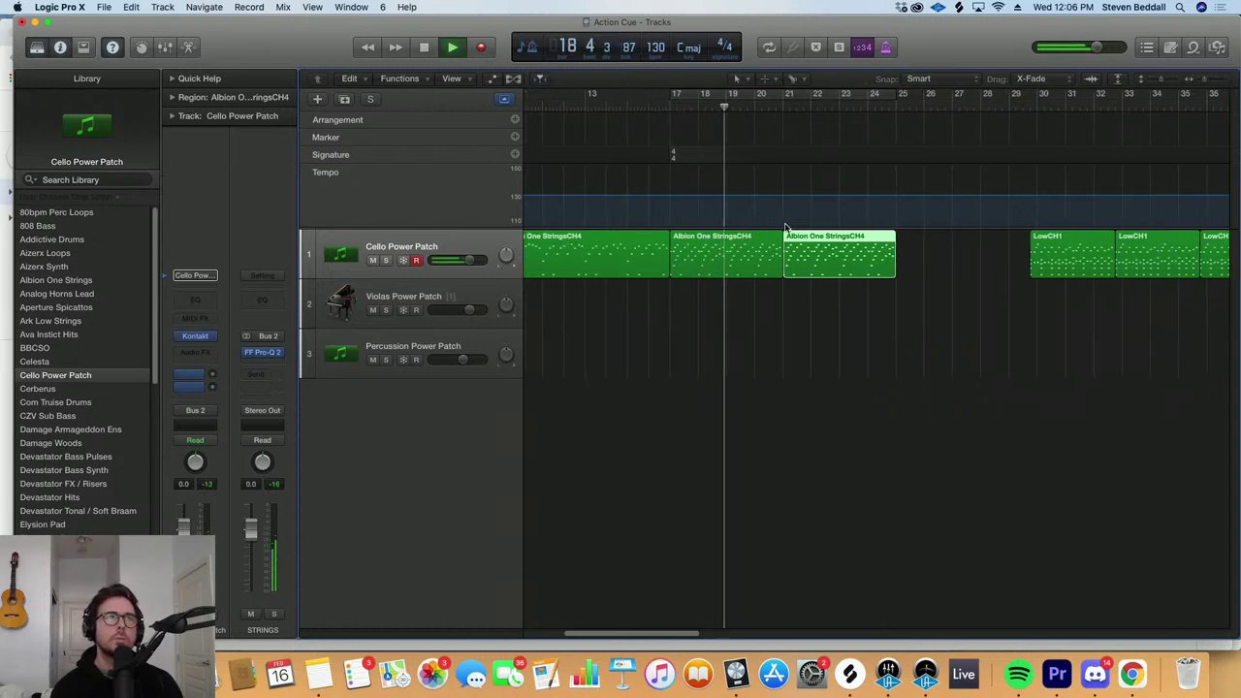
key(space)
click(839, 109)
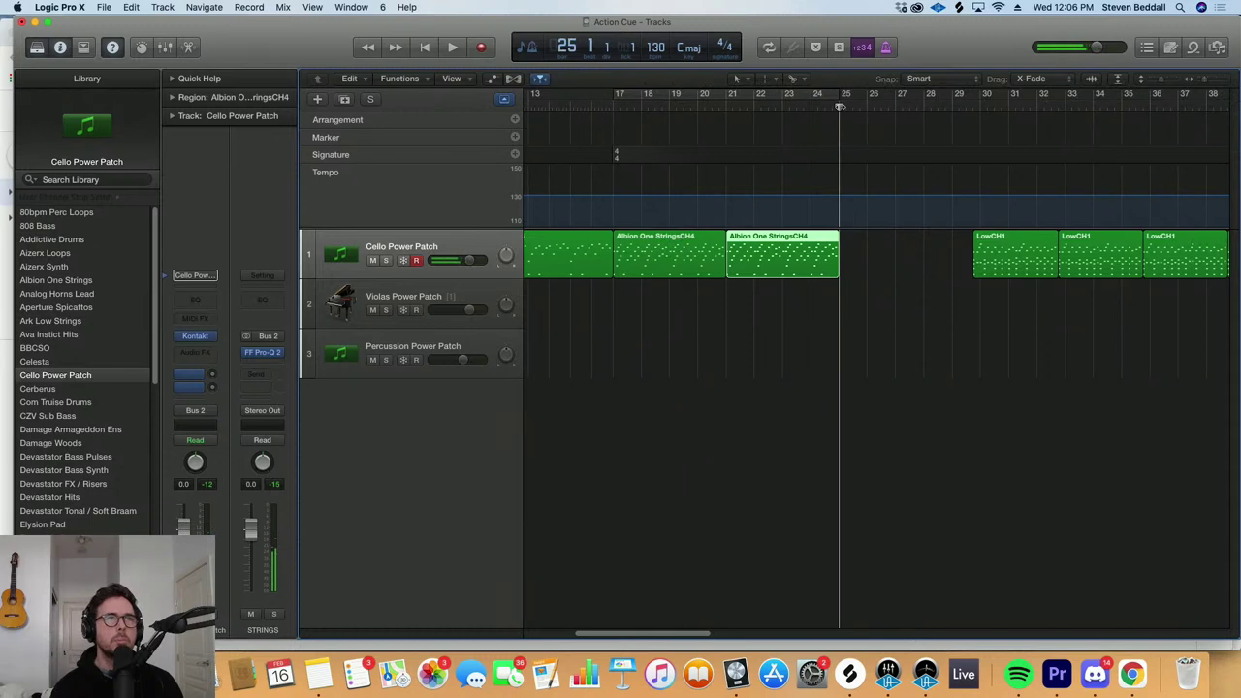
key(space)
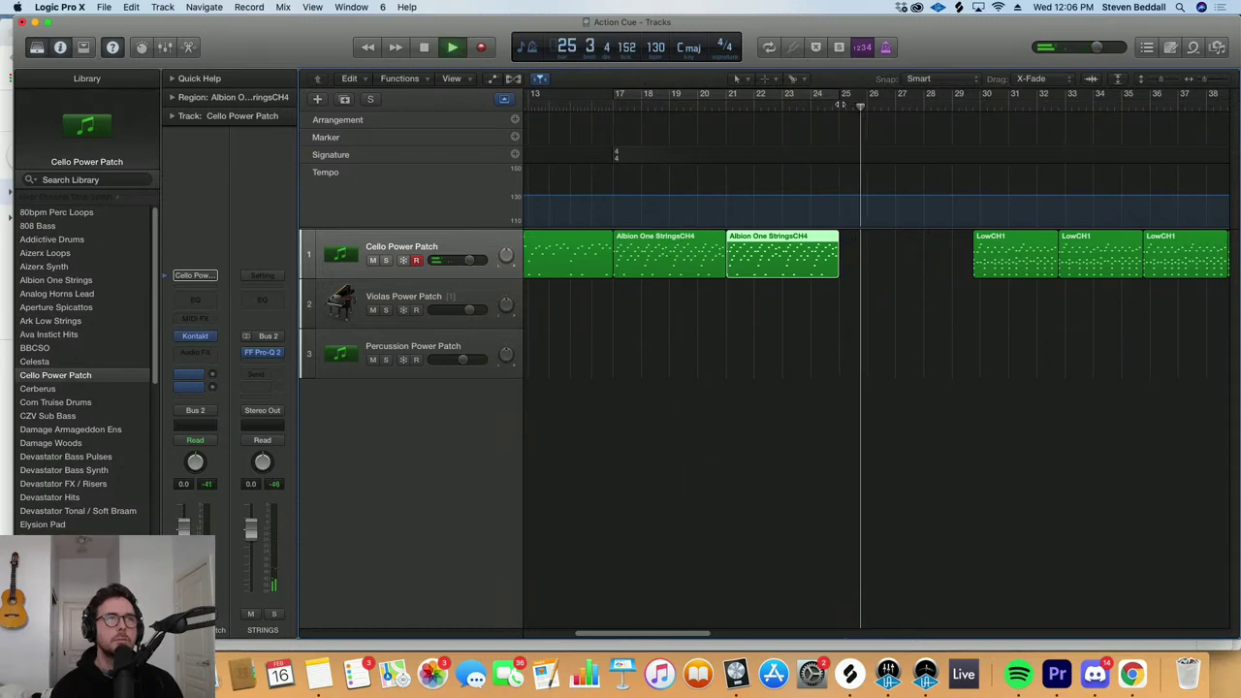
key(space)
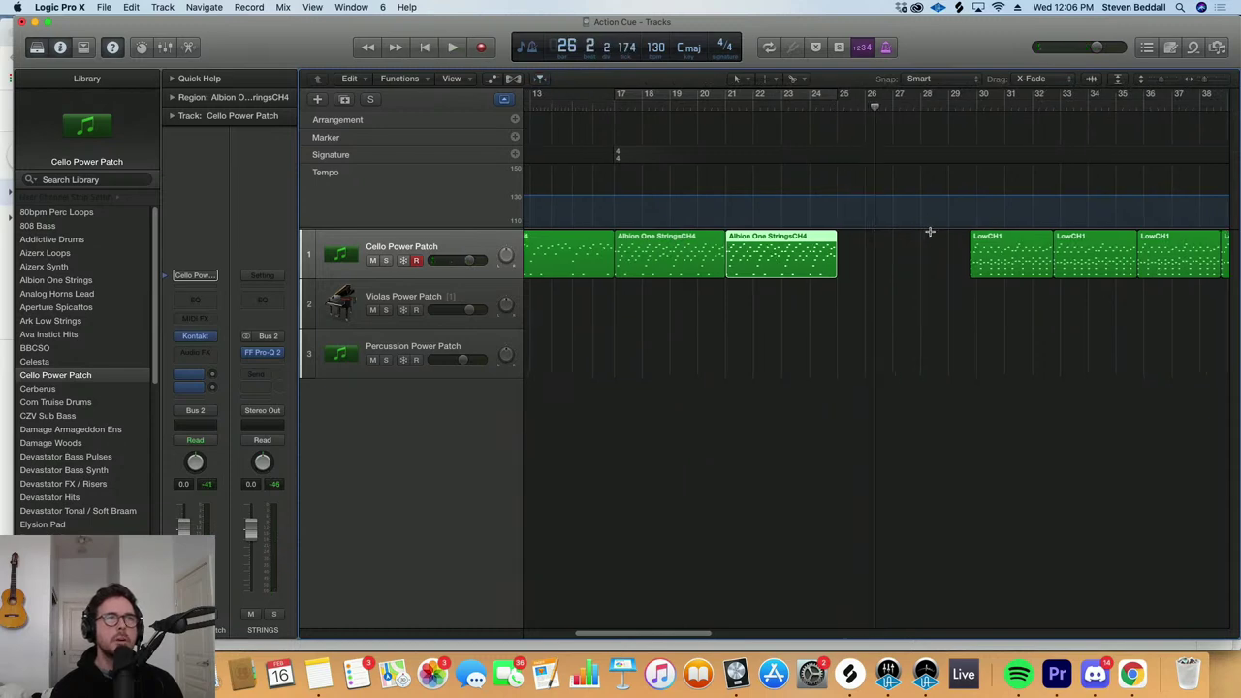
Select all six LowCH1 regions on the cello track and move them earlier to start at bar 26
key(super+Left)
key(super+Left)
drag(772, 318, 1065, 236)
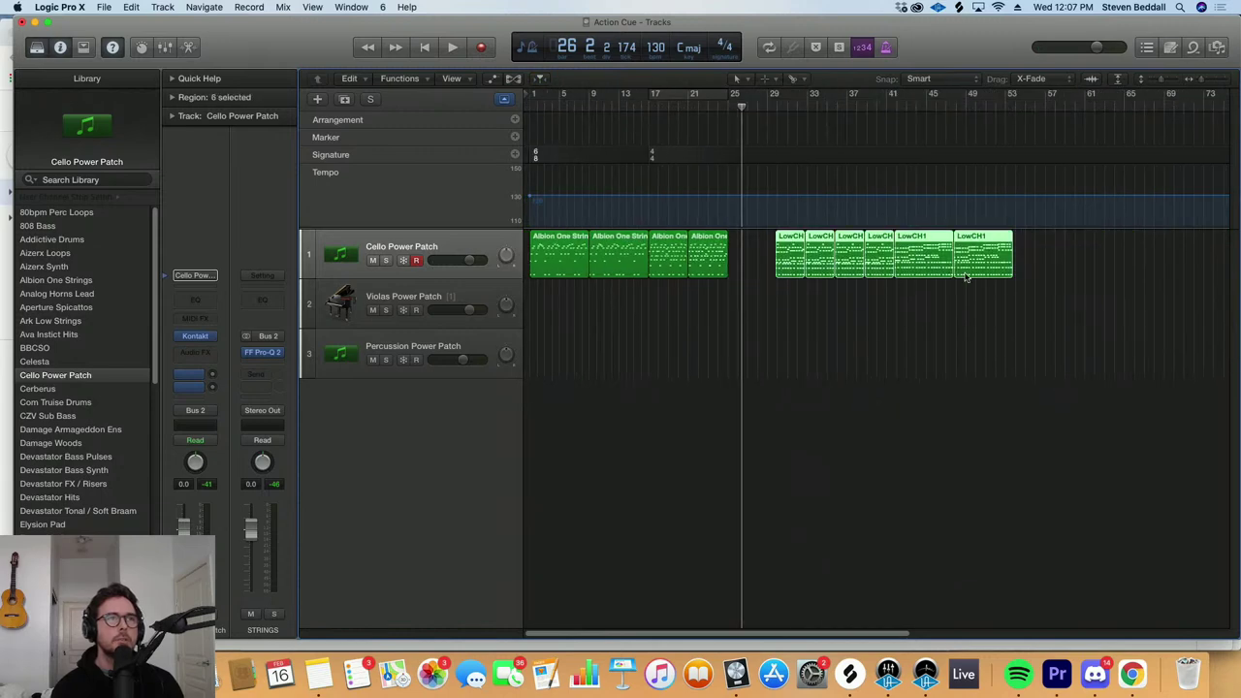
key(super+Right)
key(super+Right)
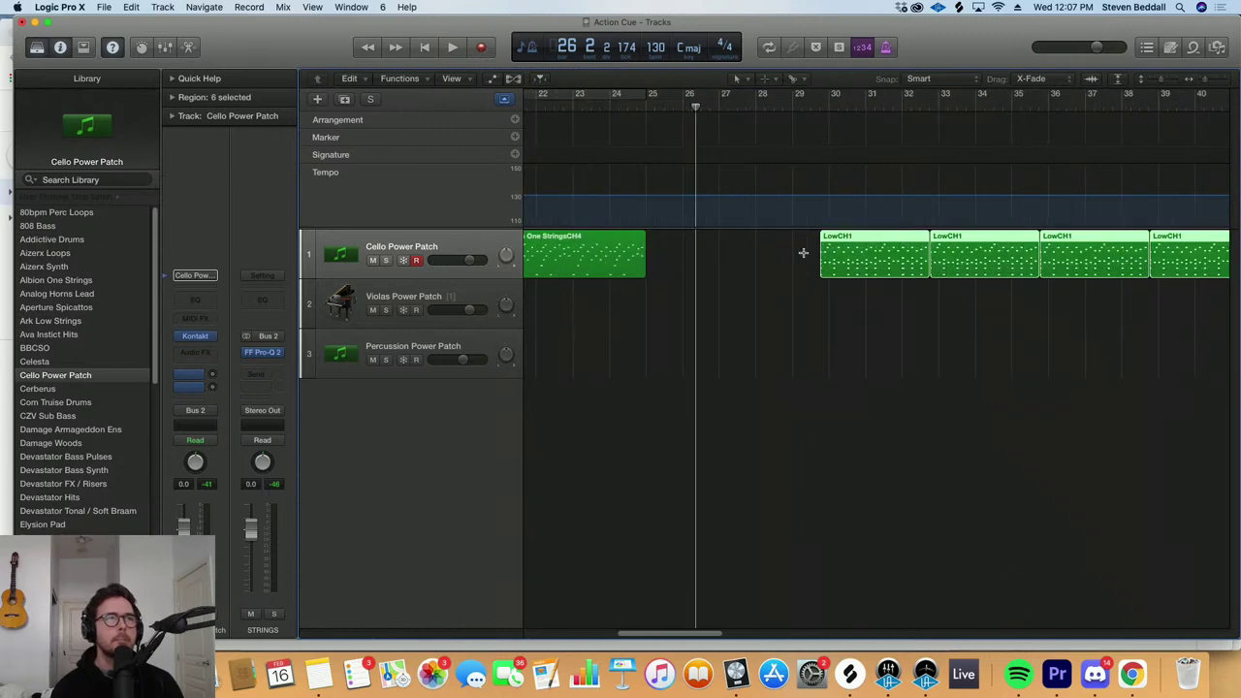
scroll(843, 251, left, 3)
drag(1012, 240, 873, 243)
Change the time signature back to 6/8 from bar 26, where the LowCH1 regions start
click(823, 107)
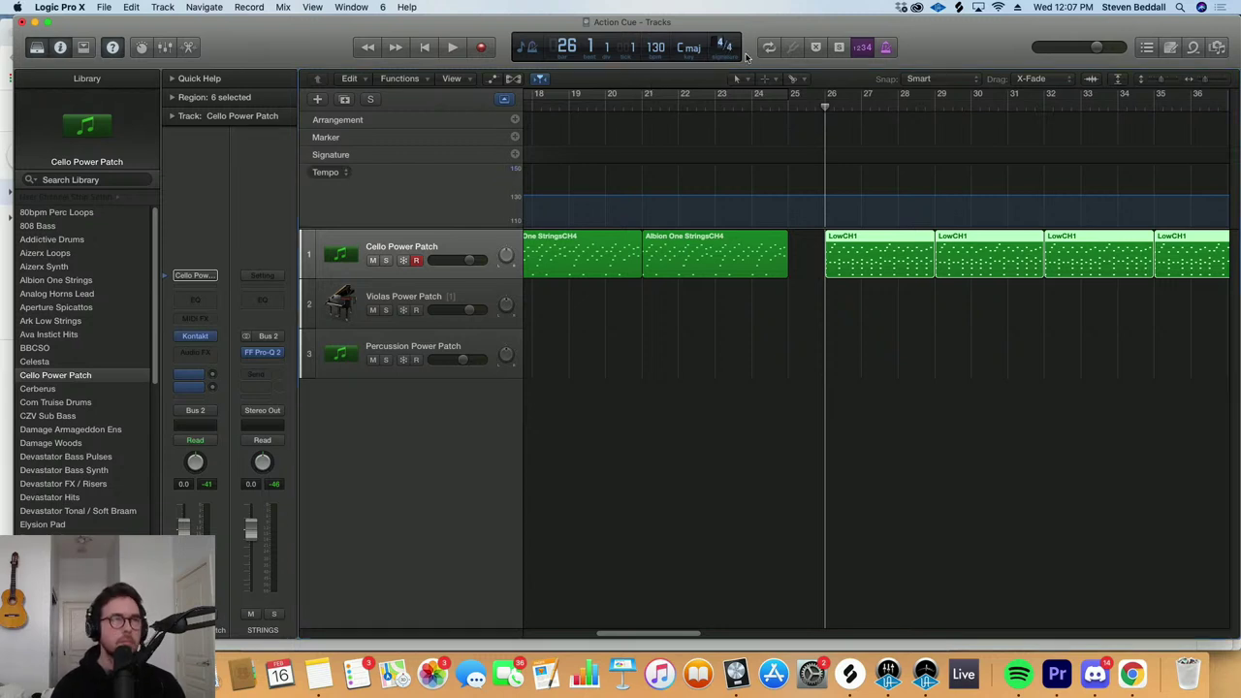
drag(722, 45, 732, 44)
key(super+Left)
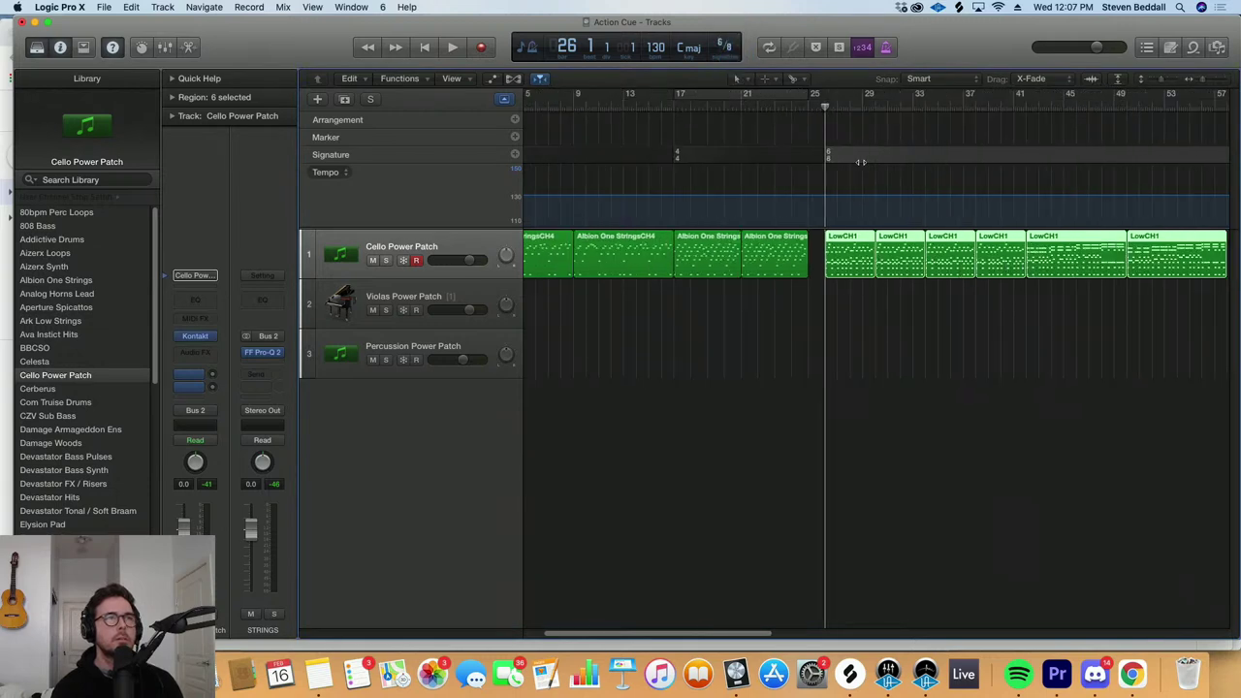
Play the 4/4 section from bar 17, select all regions in the arrangement and stop playback
click(679, 108)
key(space)
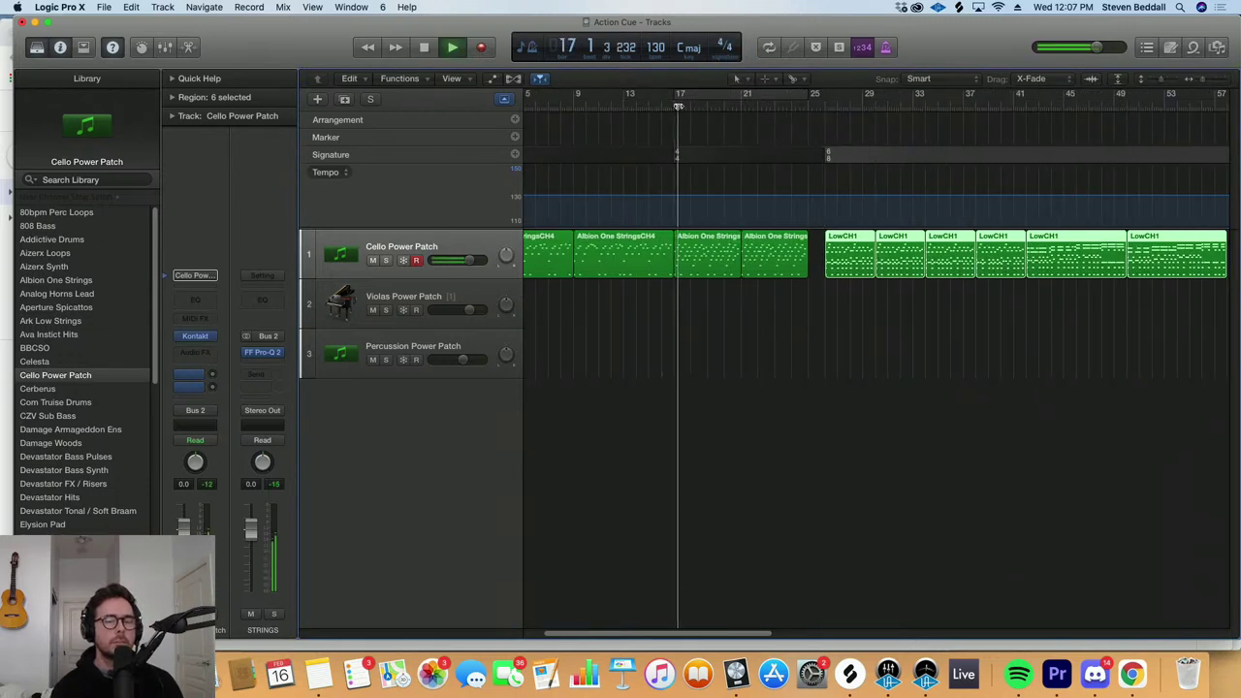
key(super+Left)
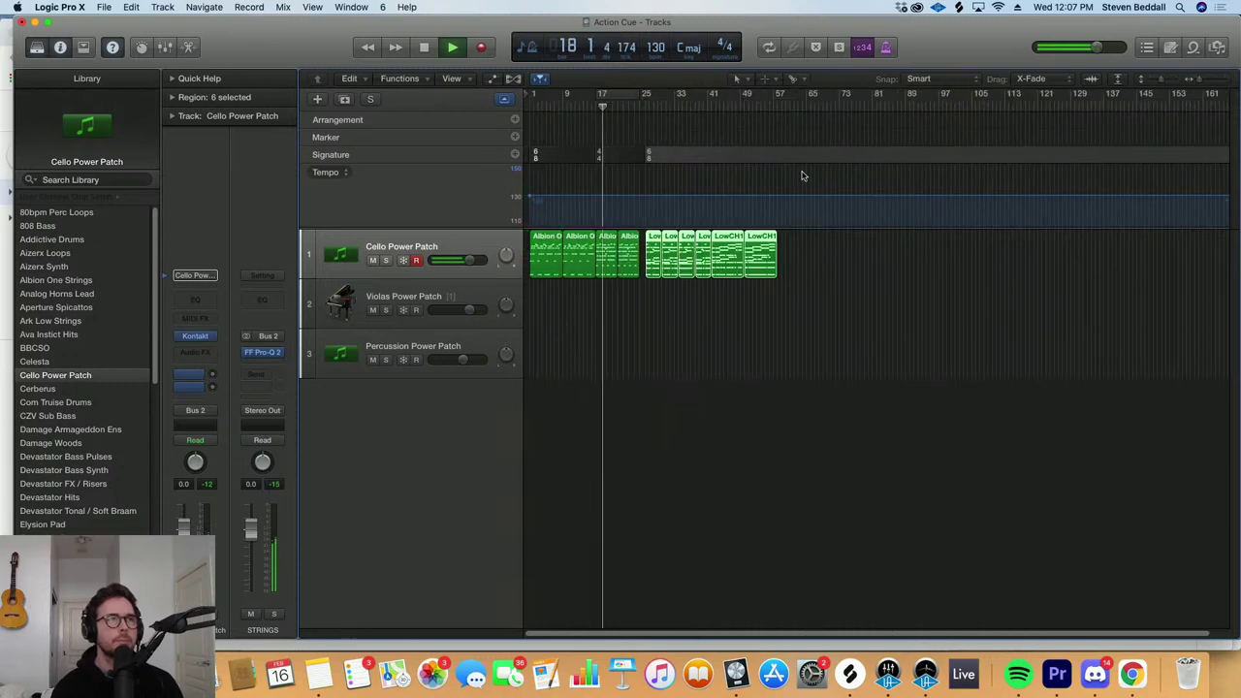
key(super+Right)
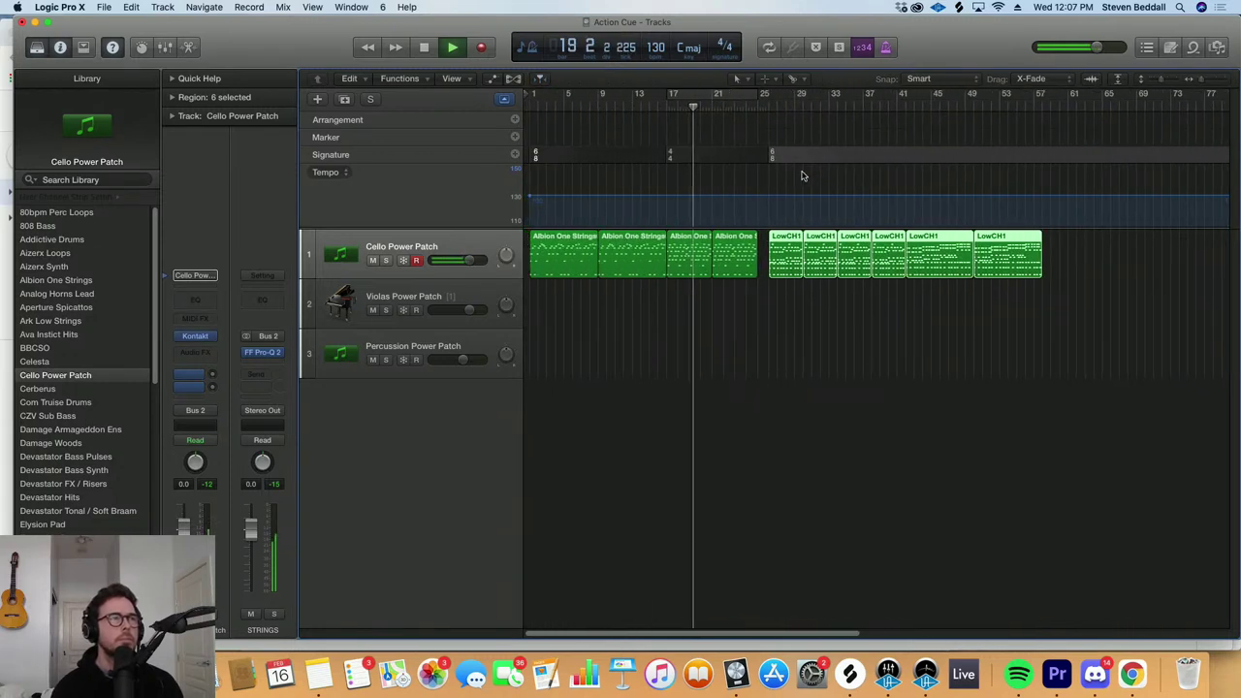
key(super+a)
key(super+Right)
key(space)
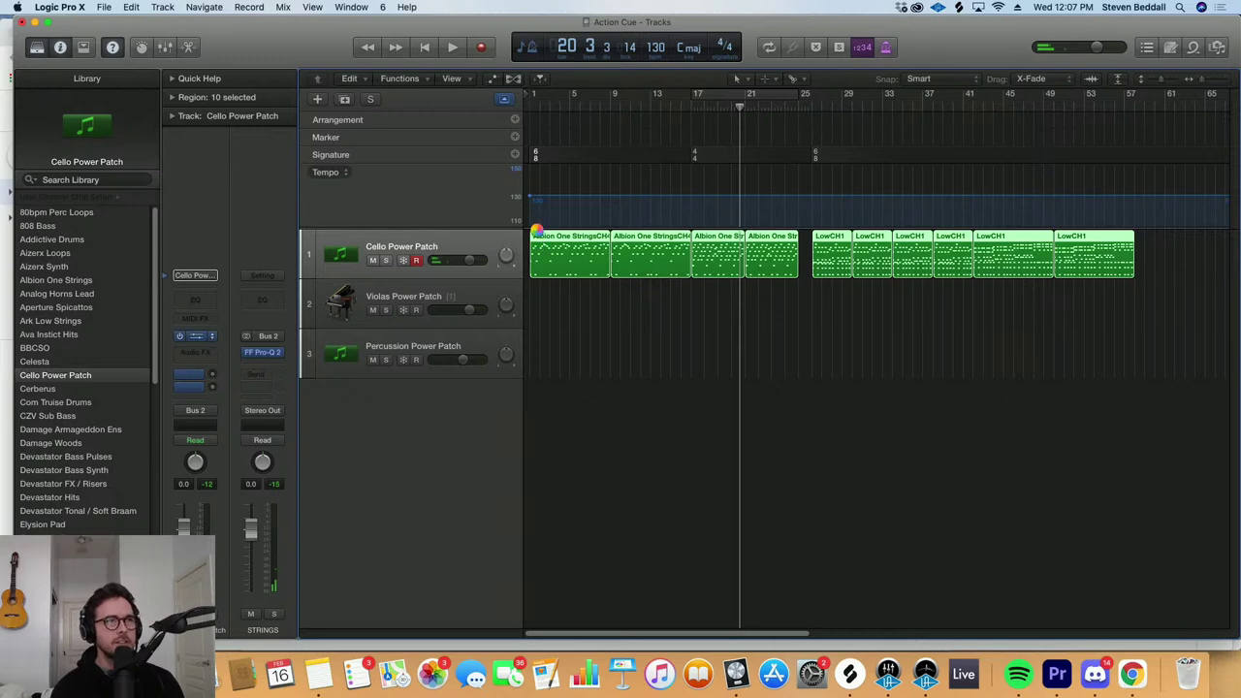
Open the cello track's Kontakt instrument, examine the patches layered in it and close it
key(v)
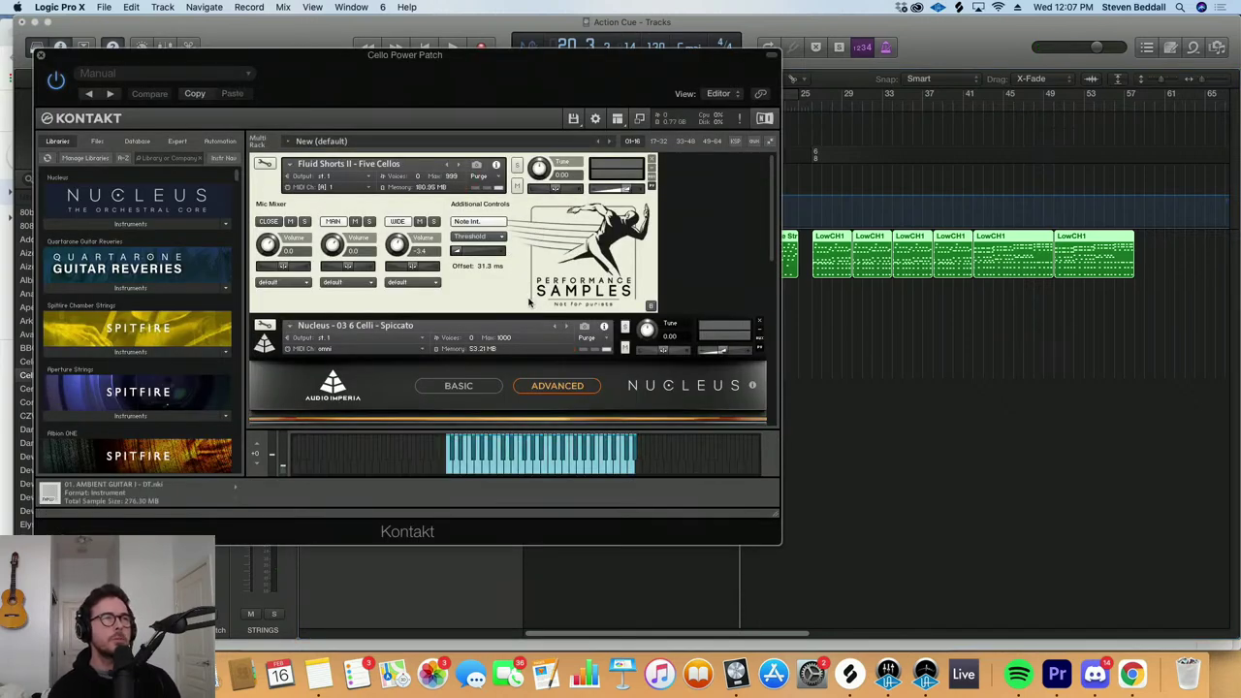
scroll(538, 311, down, 2)
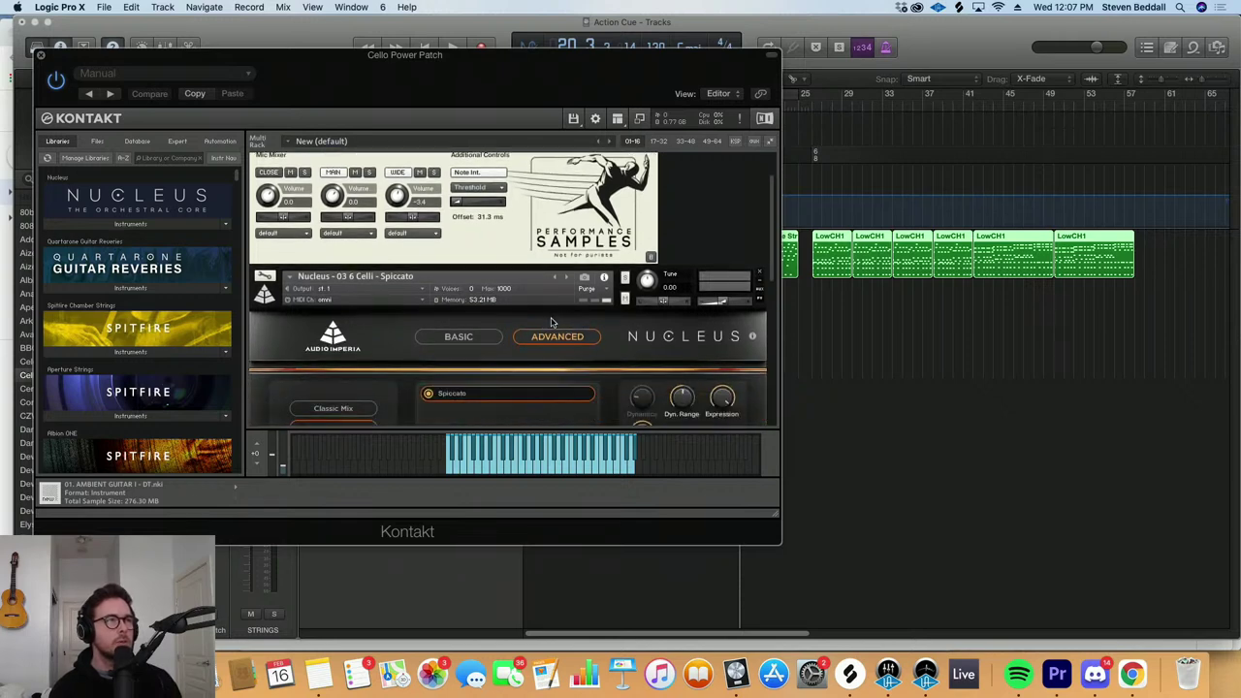
scroll(551, 322, down, 6)
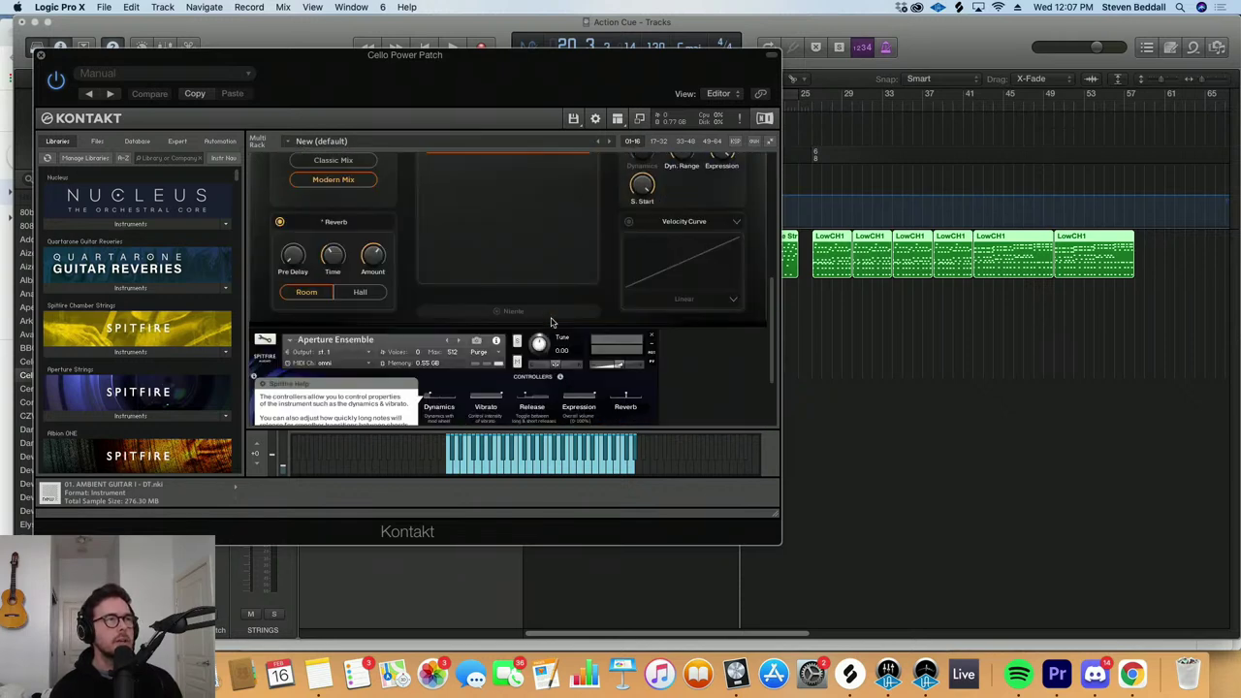
scroll(551, 322, down, 2)
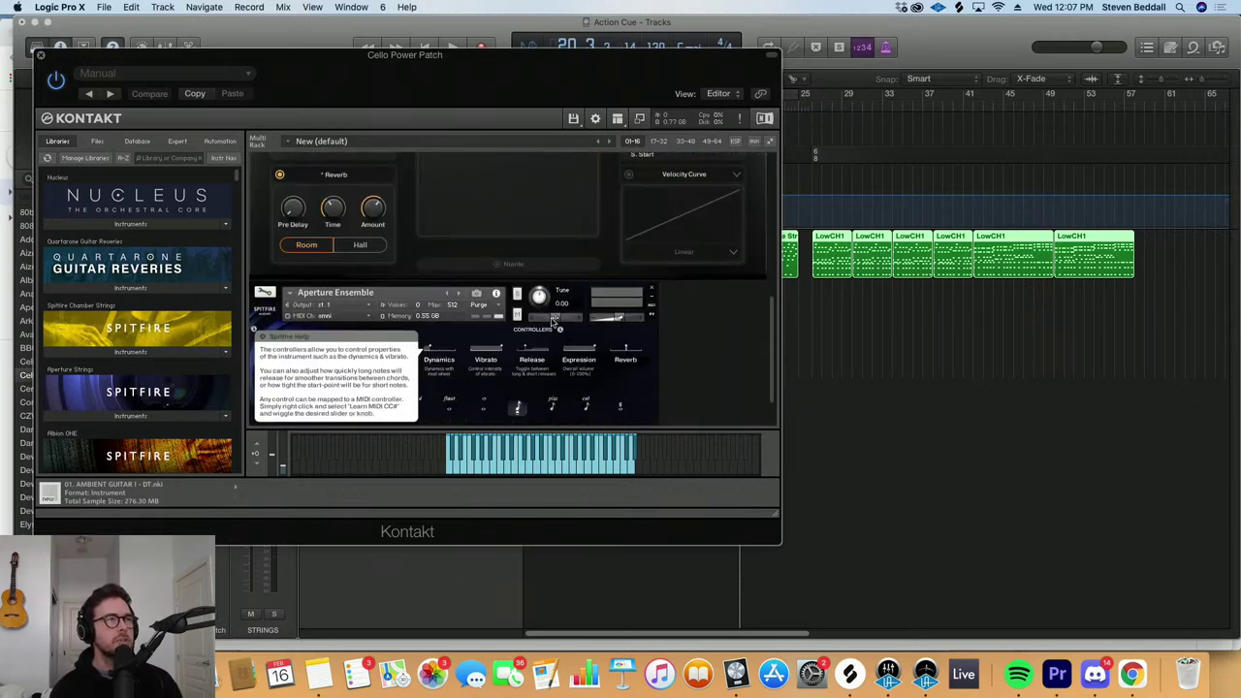
click(39, 56)
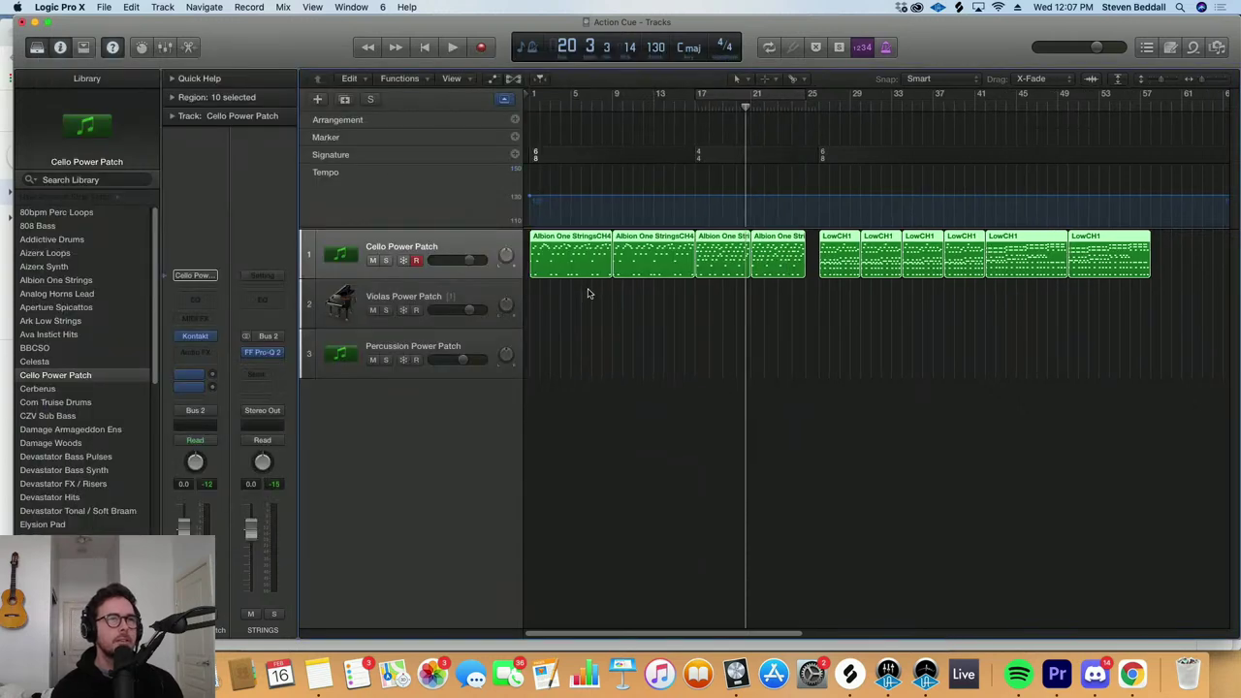
Select the Violas Power Patch track, inspect the patches in its Kontakt instrument and close it
key(super+Right)
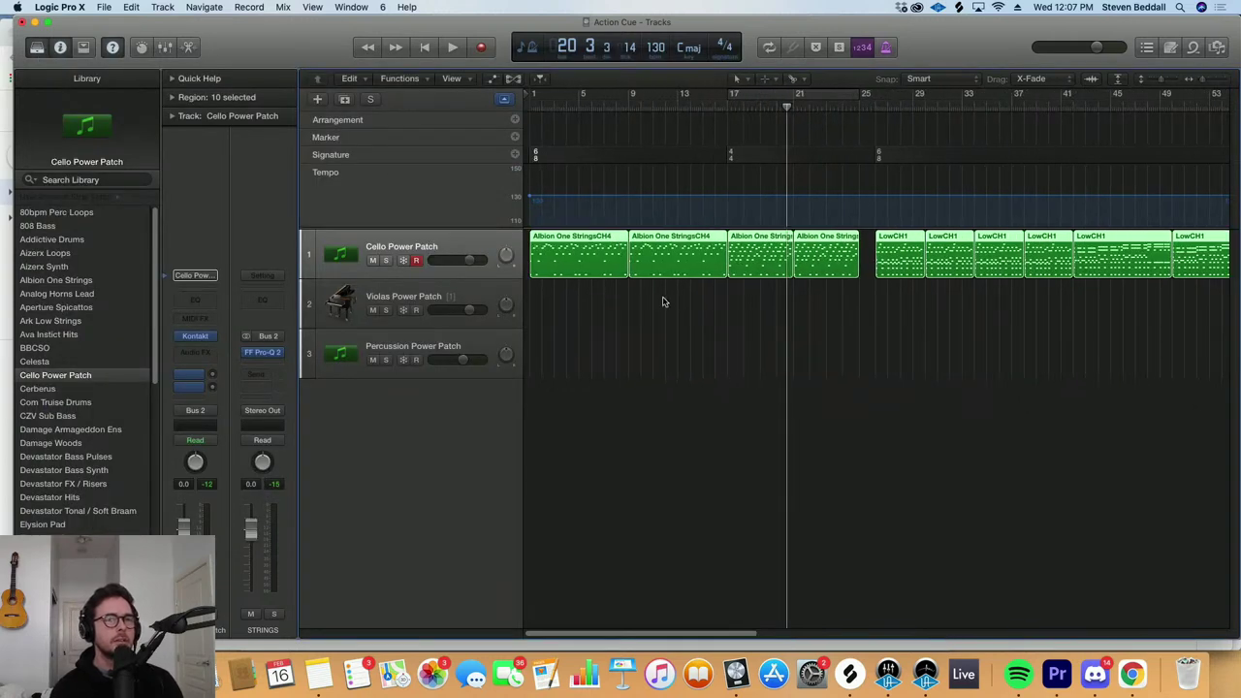
click(719, 313)
click(413, 301)
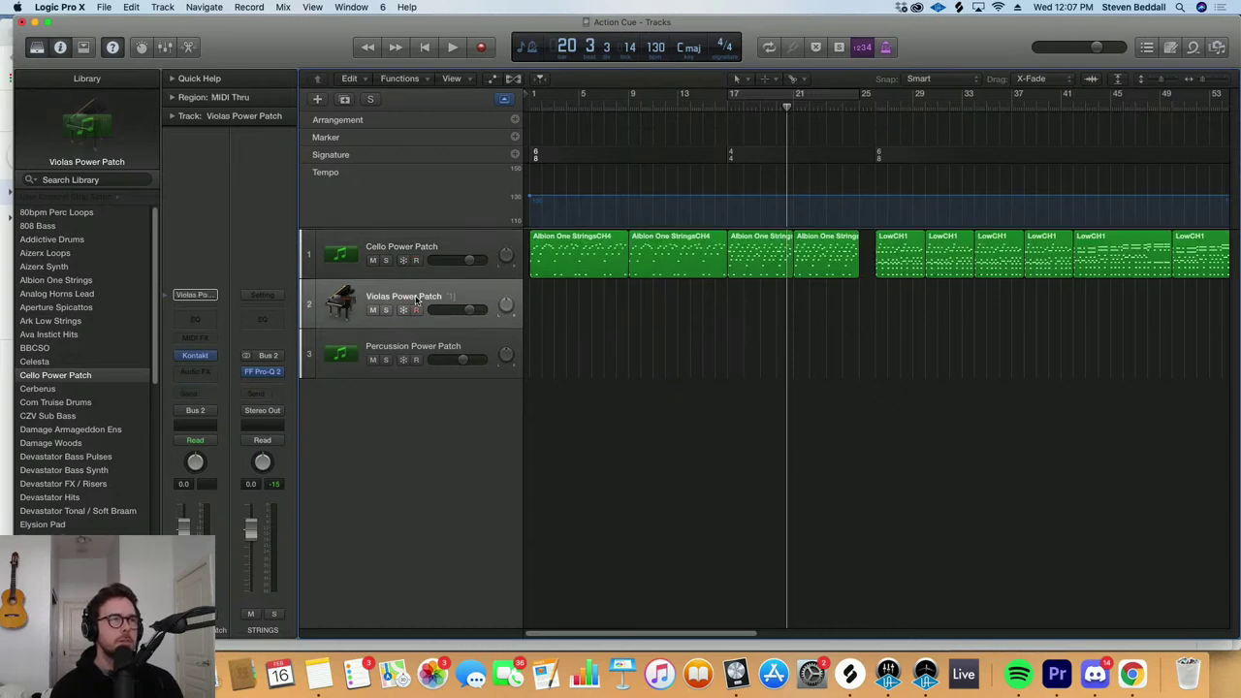
click(198, 359)
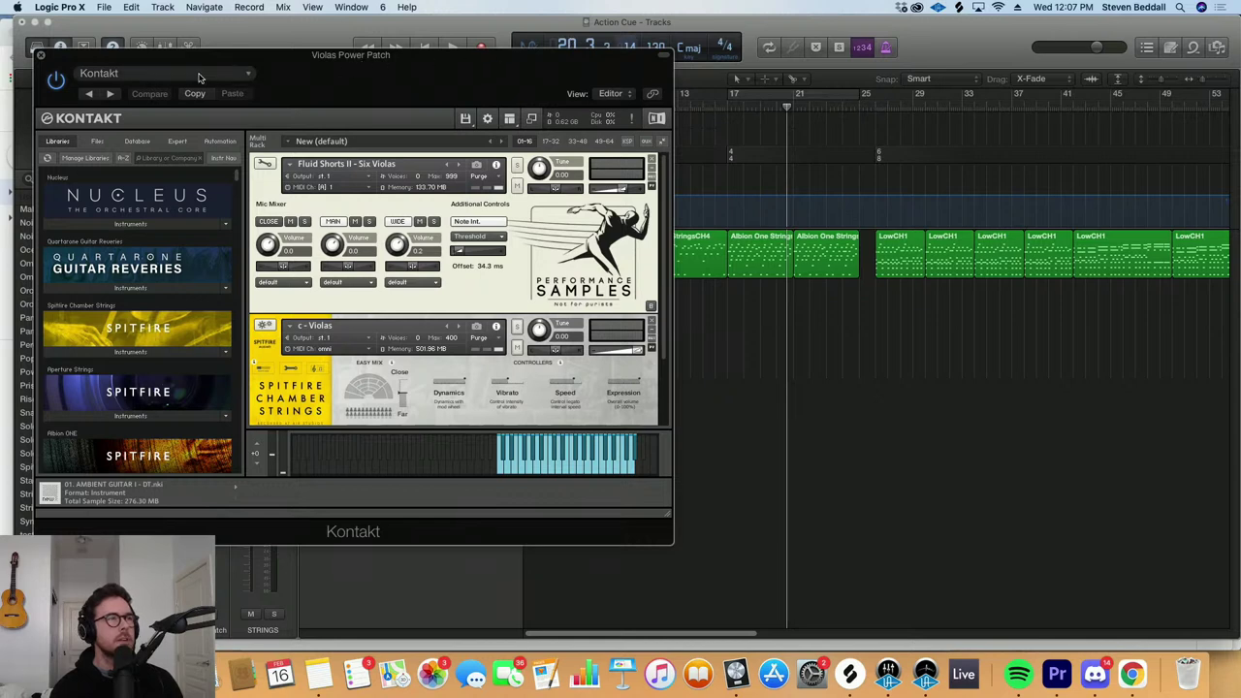
click(39, 56)
Copy the two four-bar cello regions at bars 17 and 21 to the Violas Power Patch track and start playback at bar 17
drag(743, 304, 769, 294)
click(731, 106)
key(space)
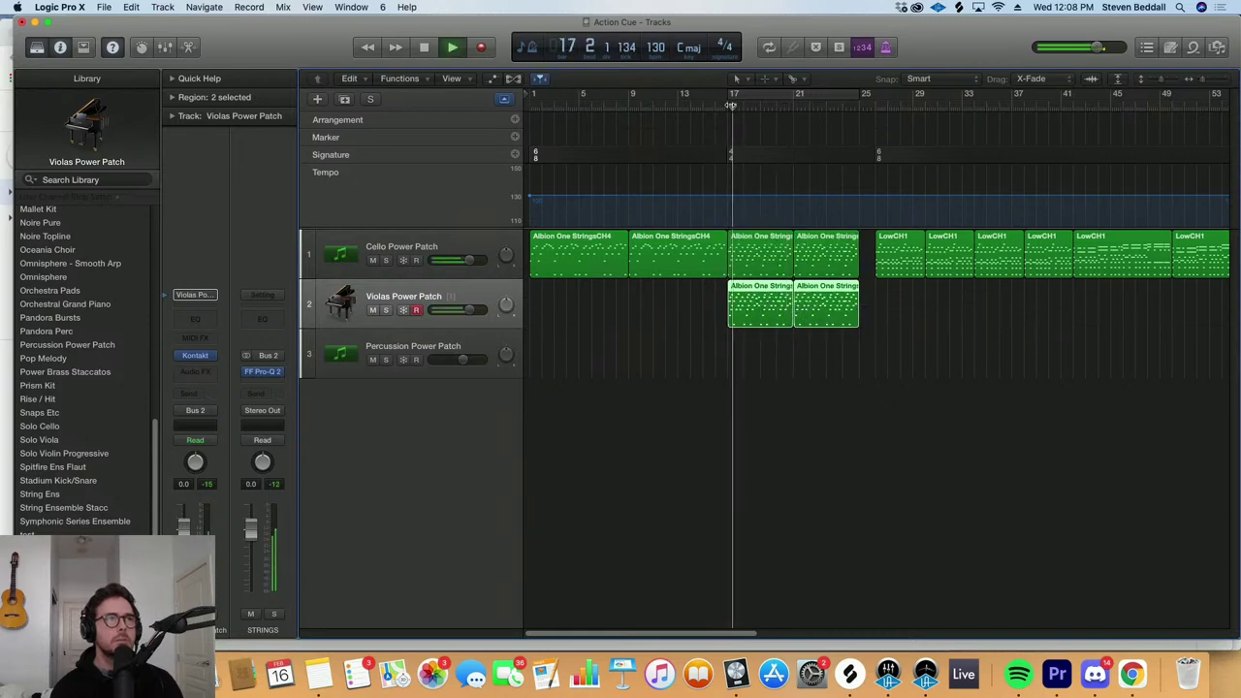
Solo the Violas Power Patch track briefly during playback, restore the full mix and keep listening to the 4/4 section
click(385, 311)
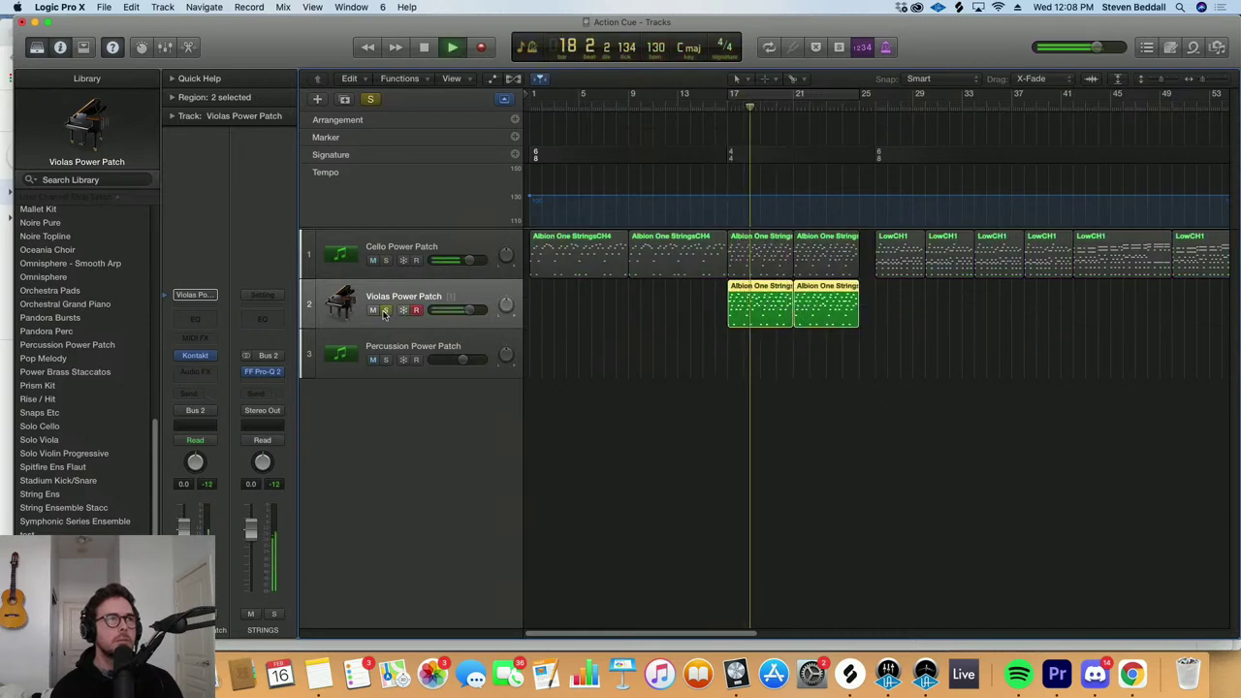
click(385, 310)
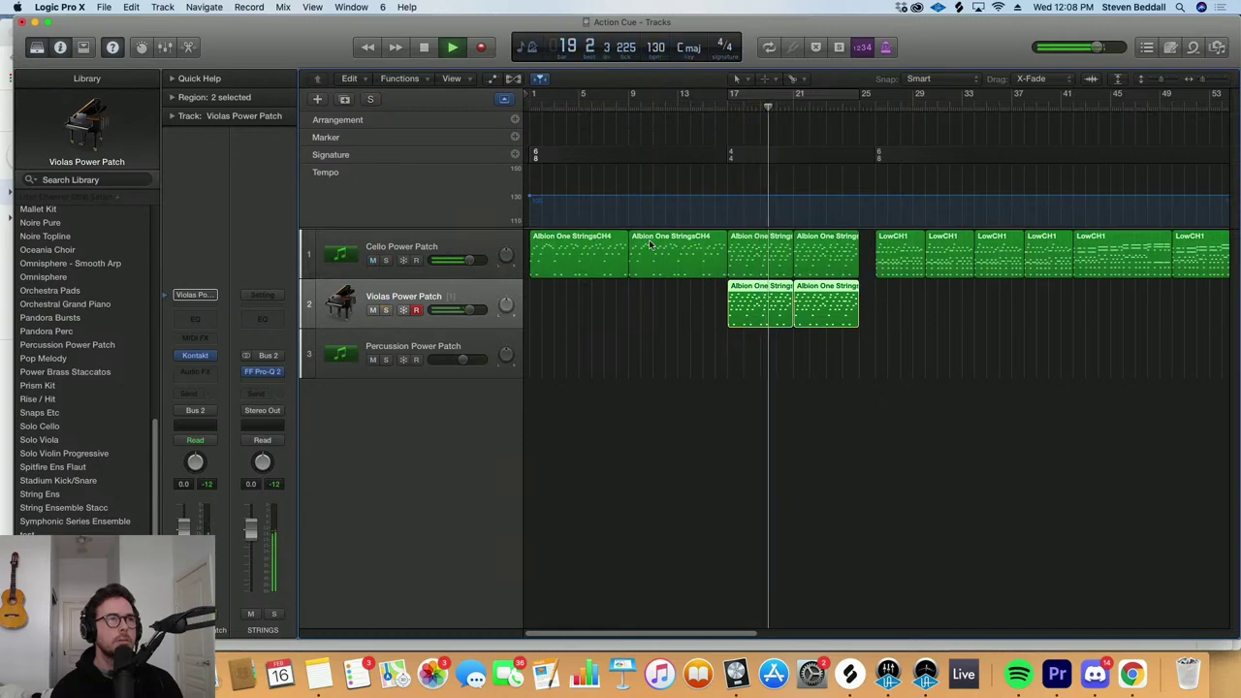
key(super+Up)
key(super+Left)
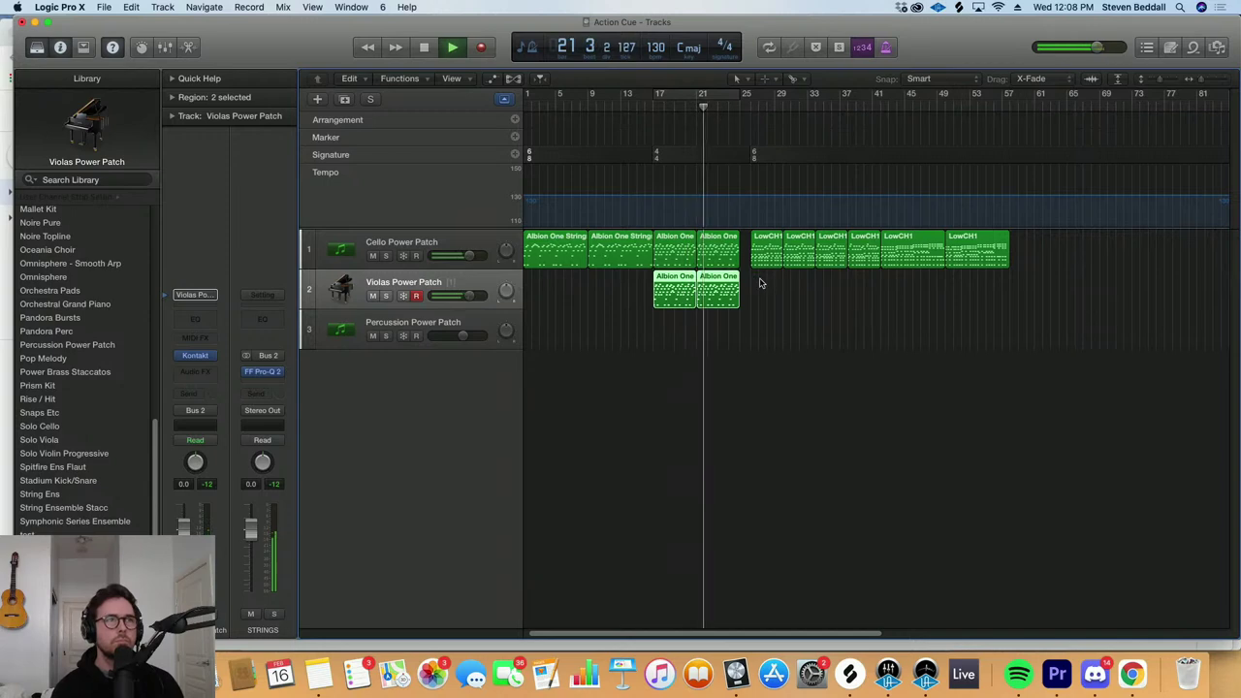
Stop playback and copy the six LowCH1 cello regions starting at bar 26 to the Violas Power Patch track
key(space)
drag(980, 280, 936, 260)
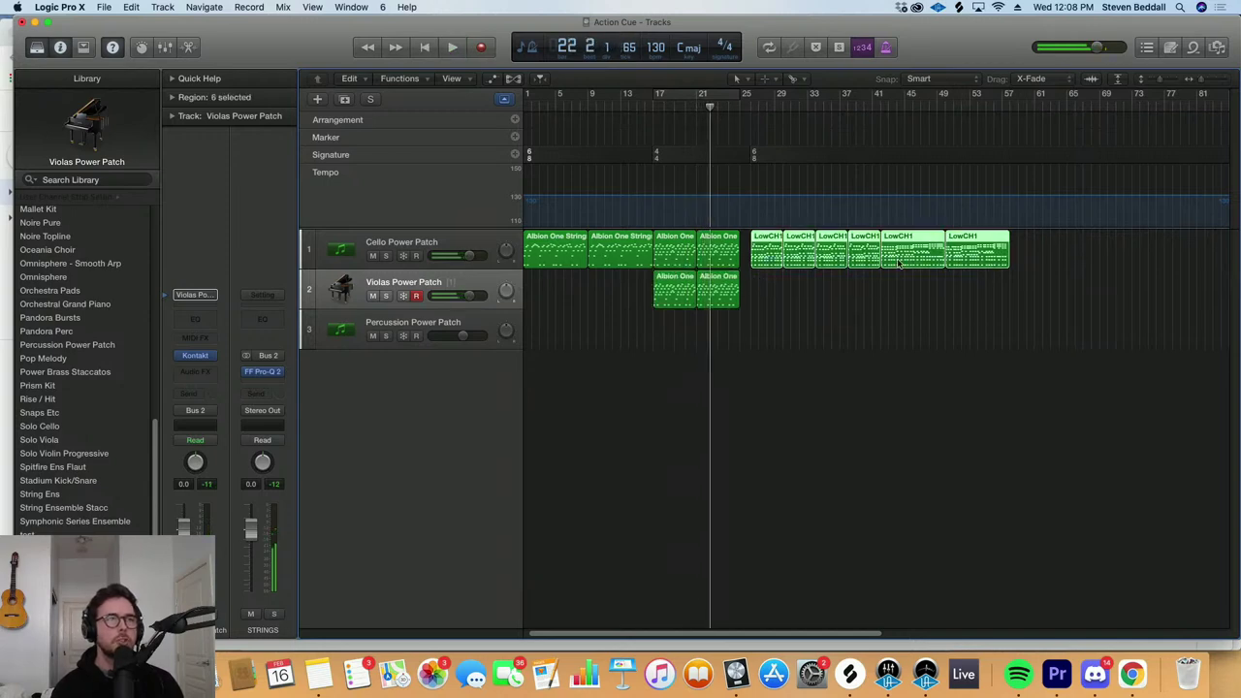
drag(768, 278, 766, 306)
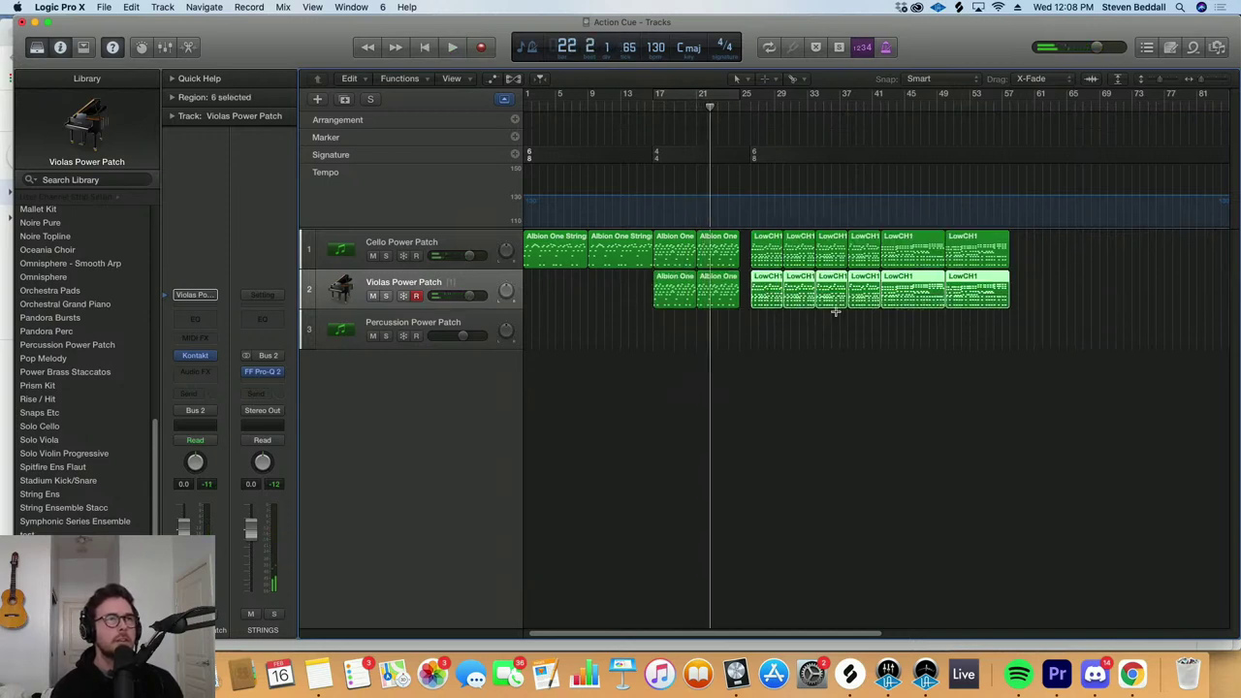
Make the project window full screen and listen to the transition from the 4/4 section into the 6/8 section at bar 26
key(super+Right)
key(super+Left)
key(super+Left)
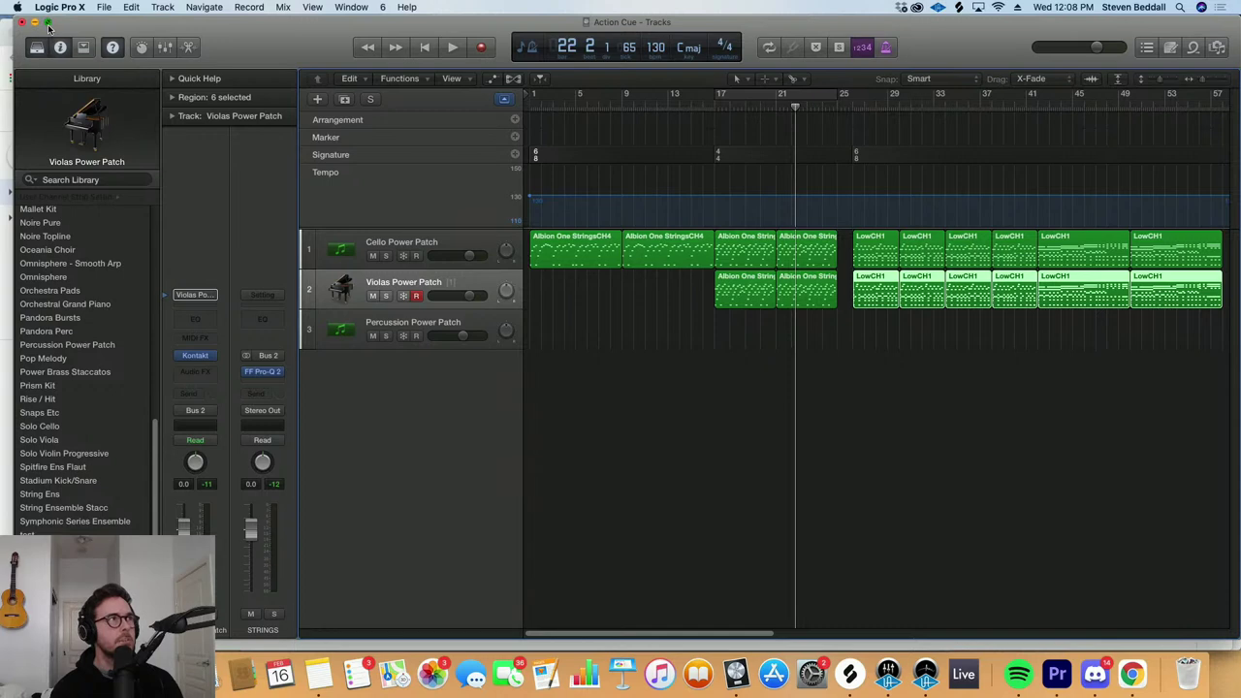
click(47, 23)
key(super+Left)
key(space)
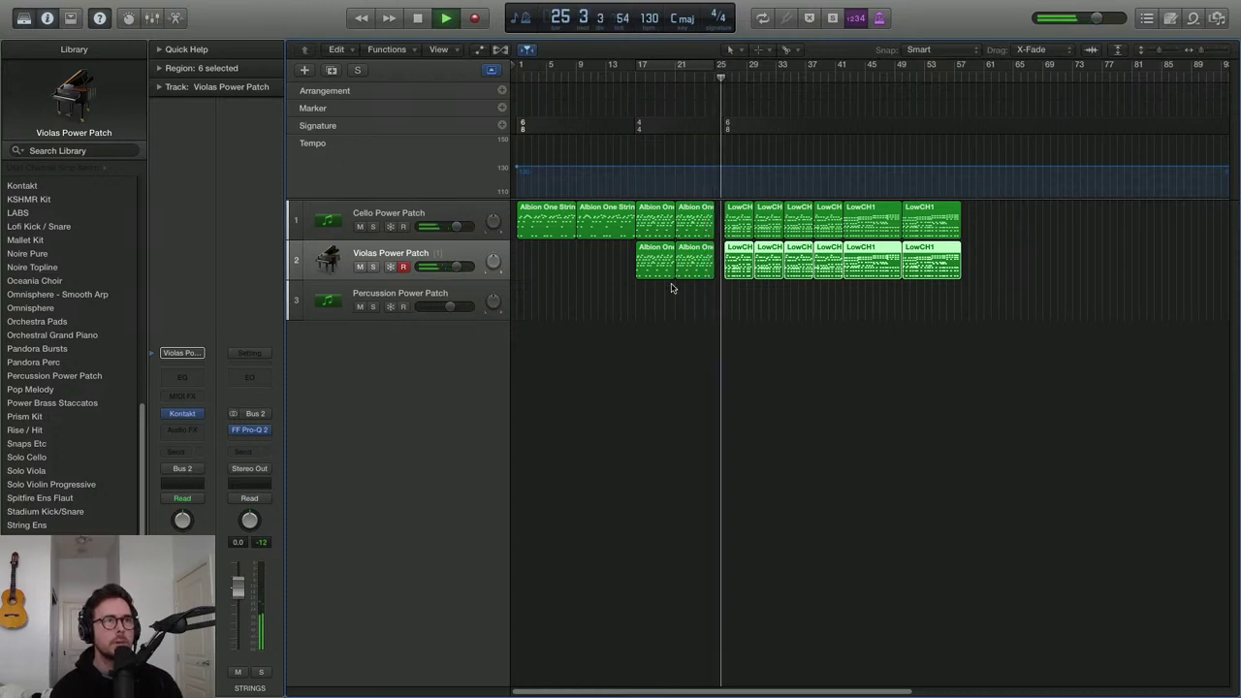
key(super+Right)
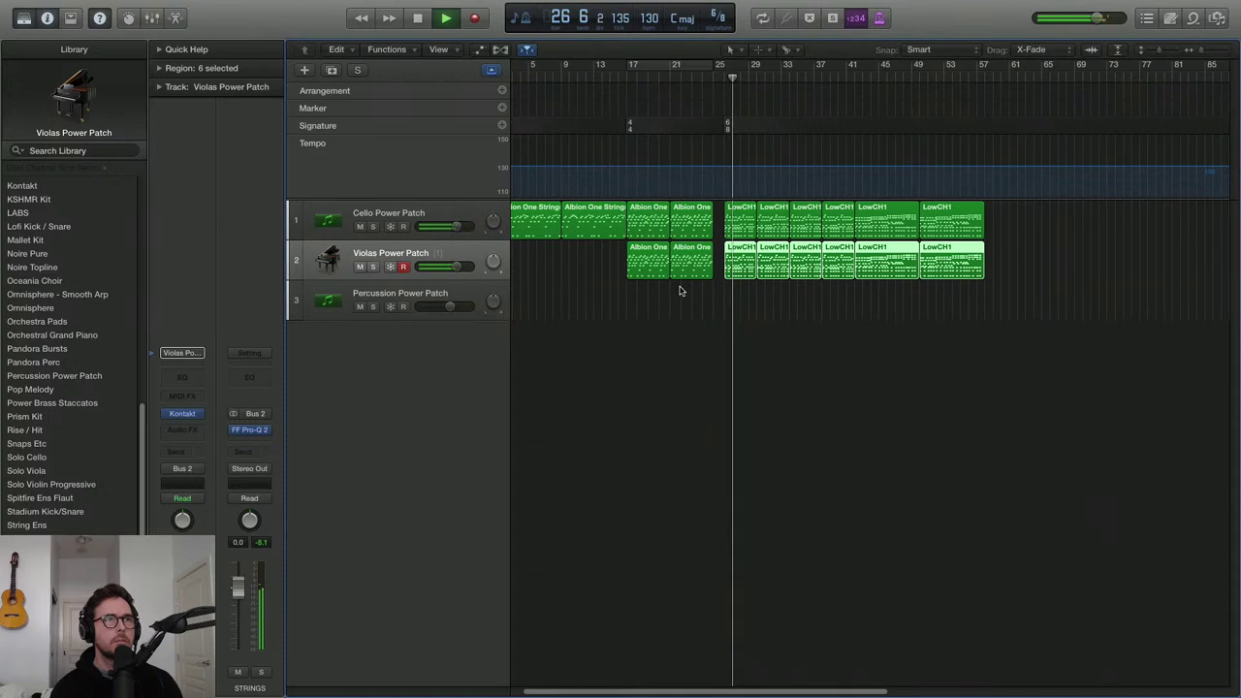
key(space)
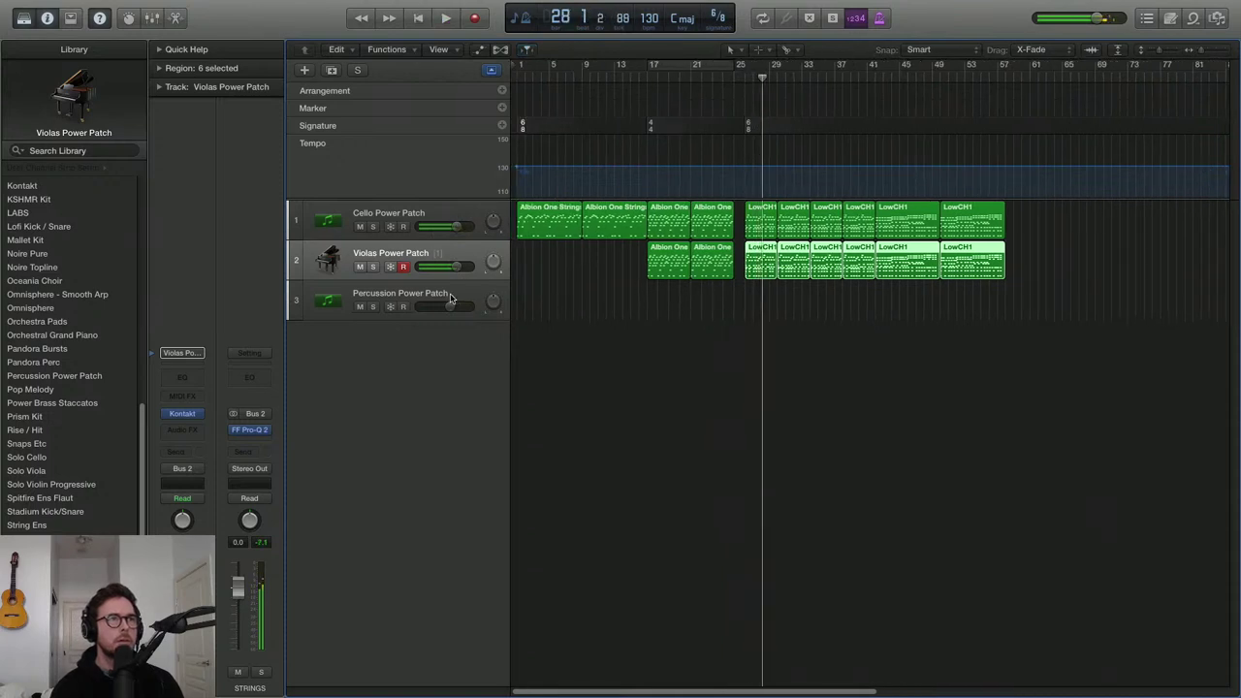
Select the Percussion Power Patch track, play the opening bars to rehearse the percussion part and return to bar 1
click(450, 298)
key(Return)
key(super+Left)
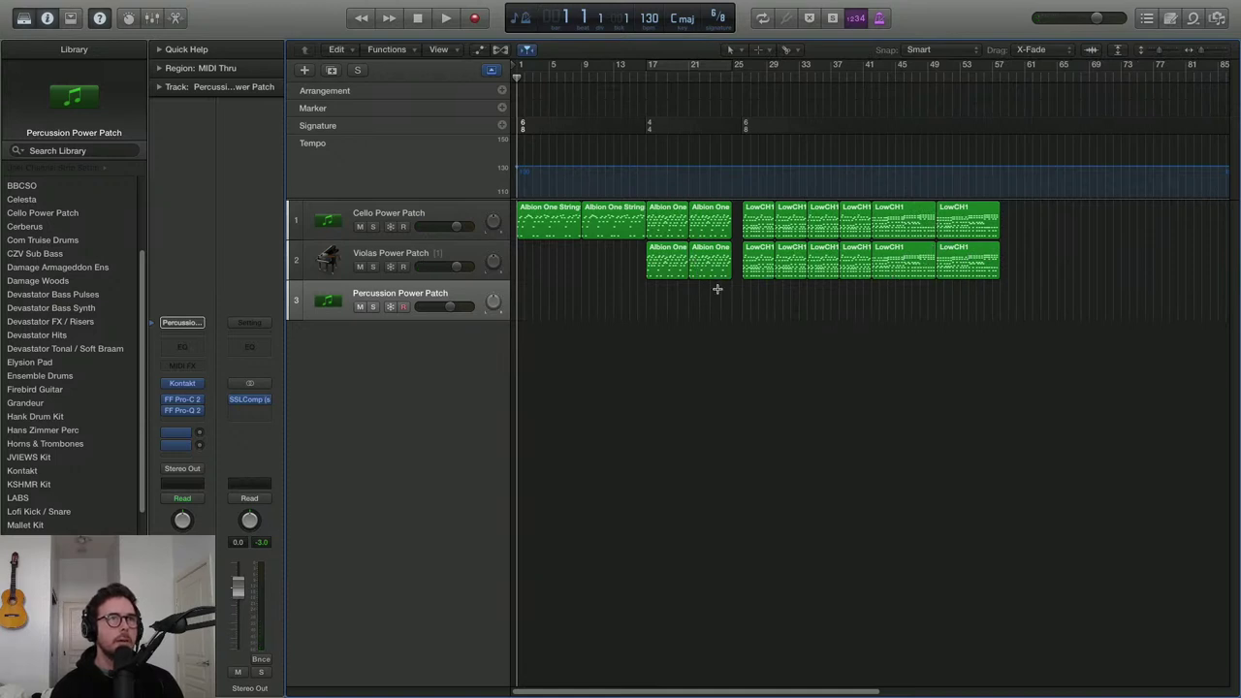
key(super+Left)
key(super+Down)
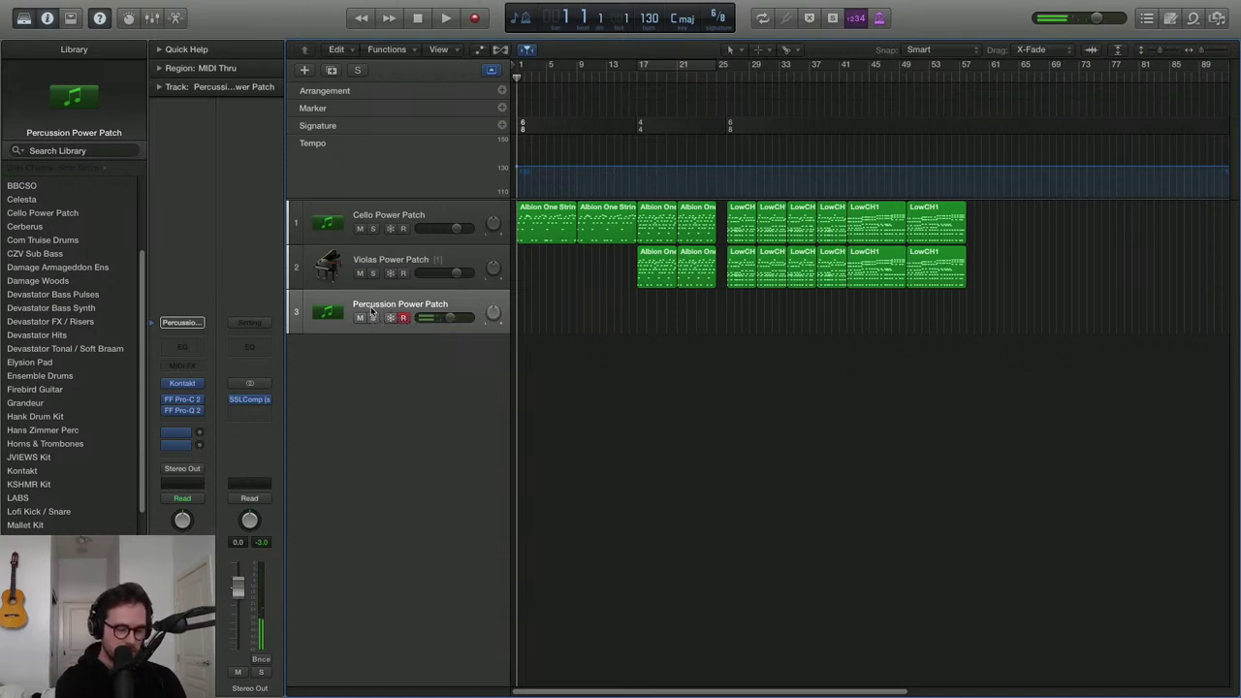
key(space)
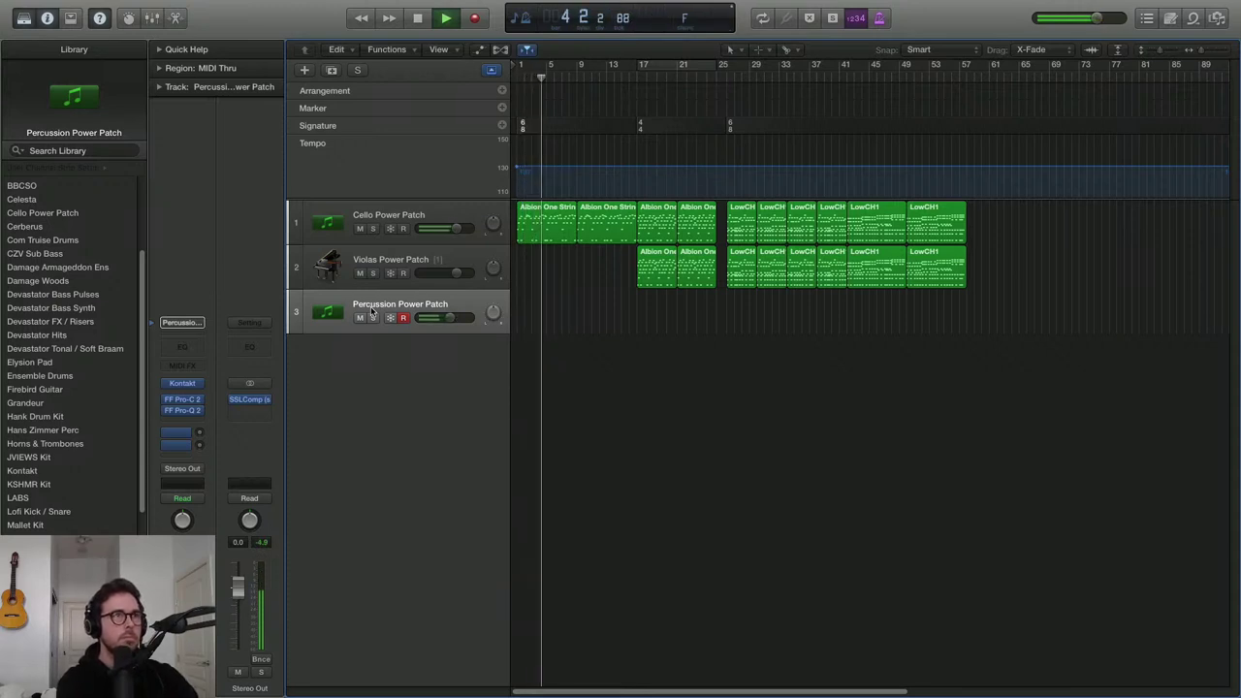
key(space)
key(Return)
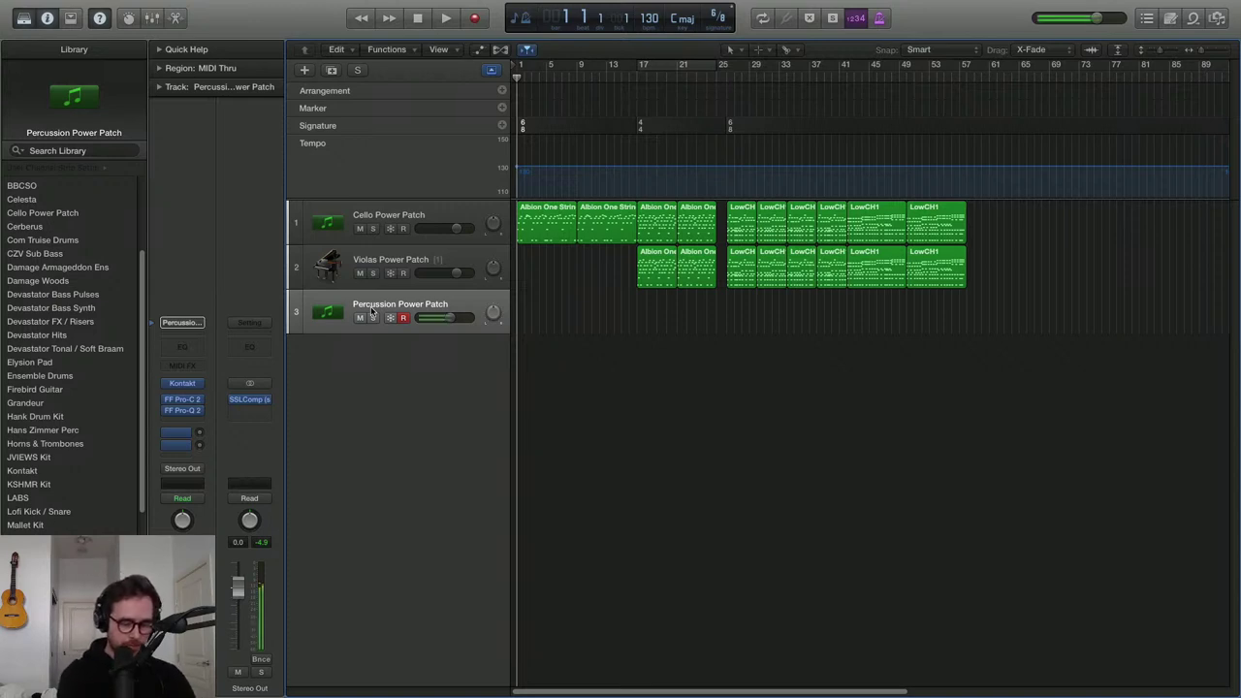
Record a percussion part from the start of the cue to bar 26 and extend the recorded region's start to bar 1
key(r)
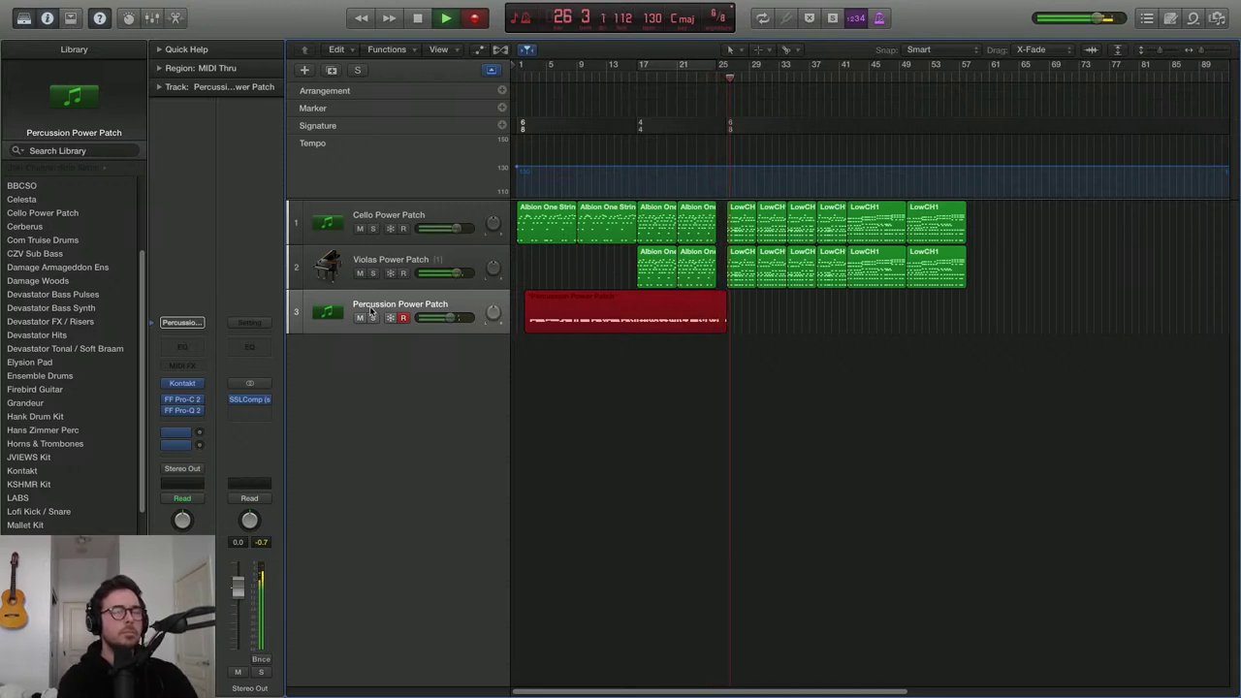
key(space)
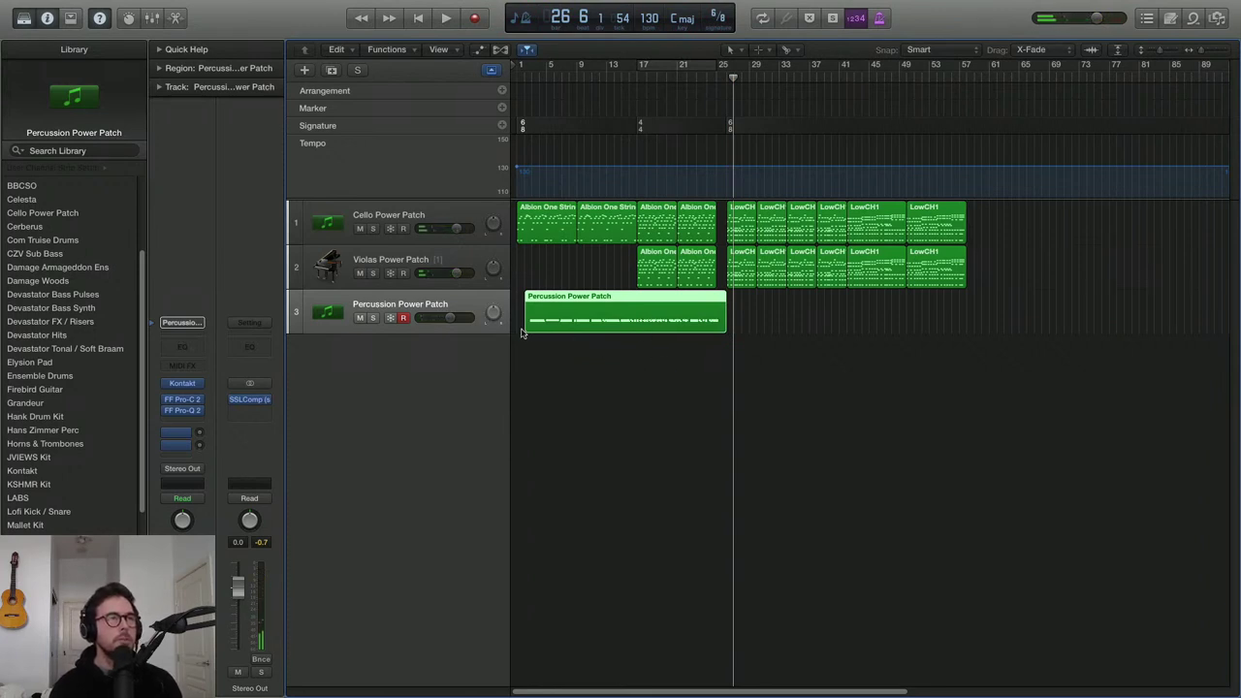
drag(526, 328, 518, 327)
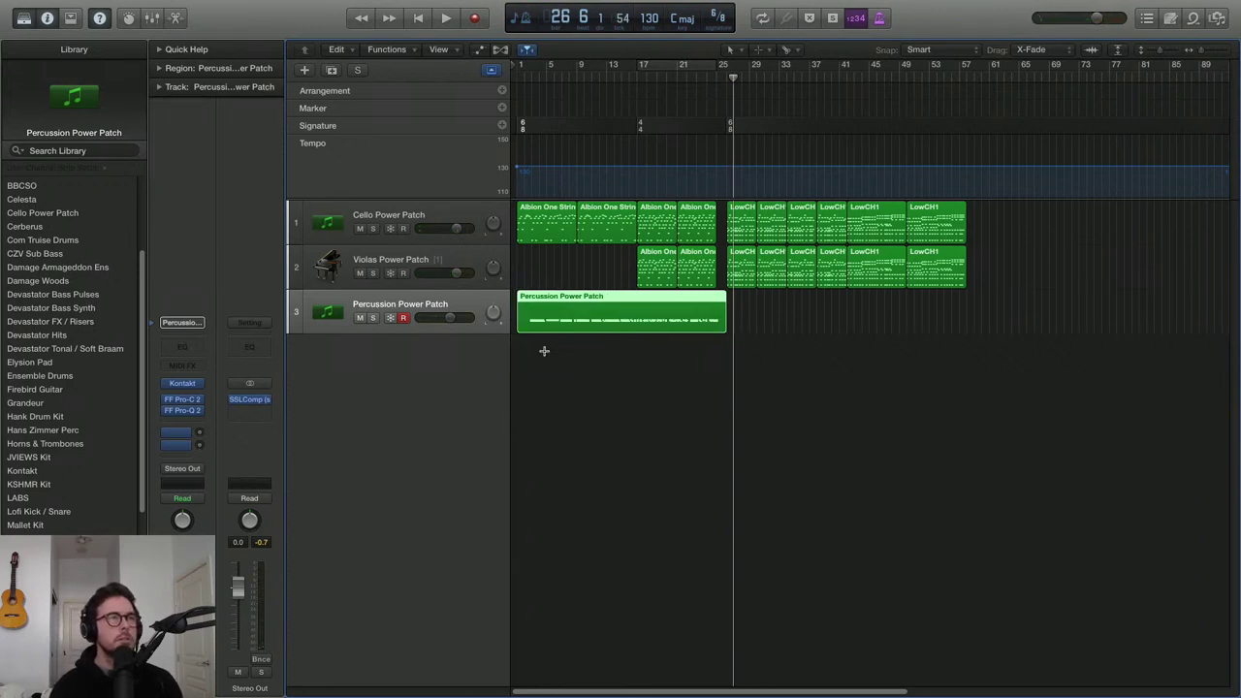
Open the percussion region in the Piano Roll and copy the long three-note chord near bar 3 to bar 1
key(z)
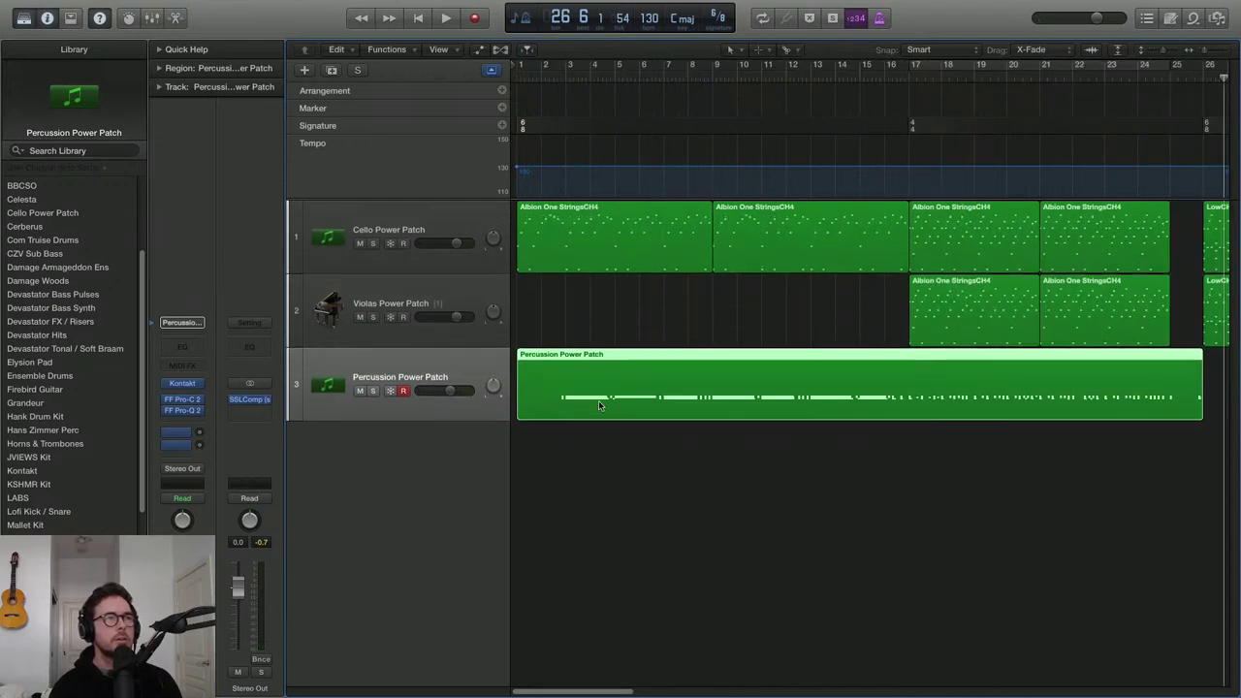
double_click(598, 401)
scroll(519, 593, up, 5)
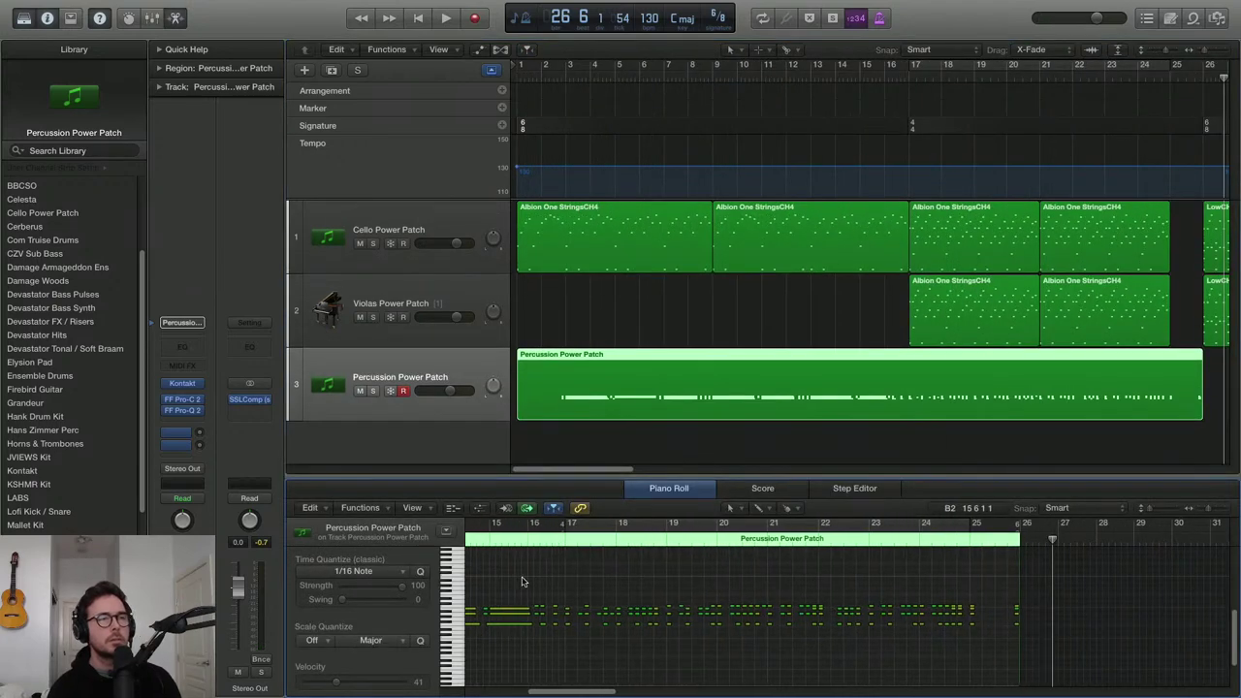
click(567, 623)
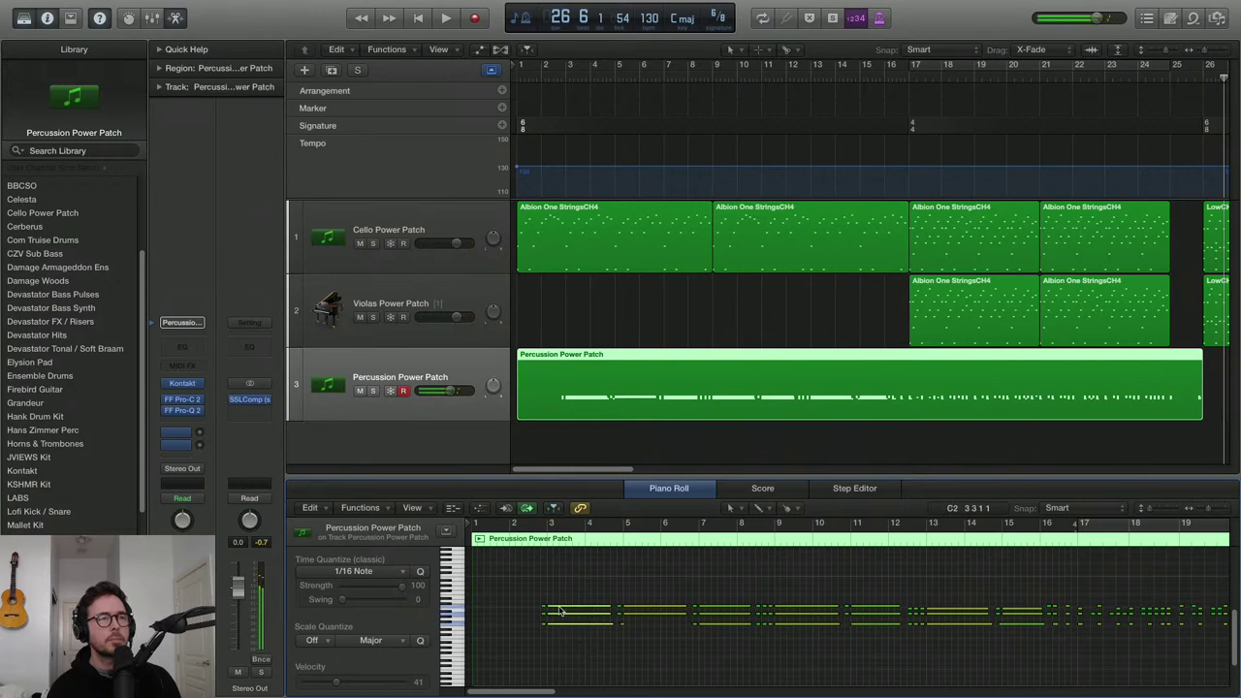
drag(560, 609, 486, 609)
Play the recorded percussion from bar 1, skip ahead to around bar 16 and check its notes through the 4/4 section
key(Return)
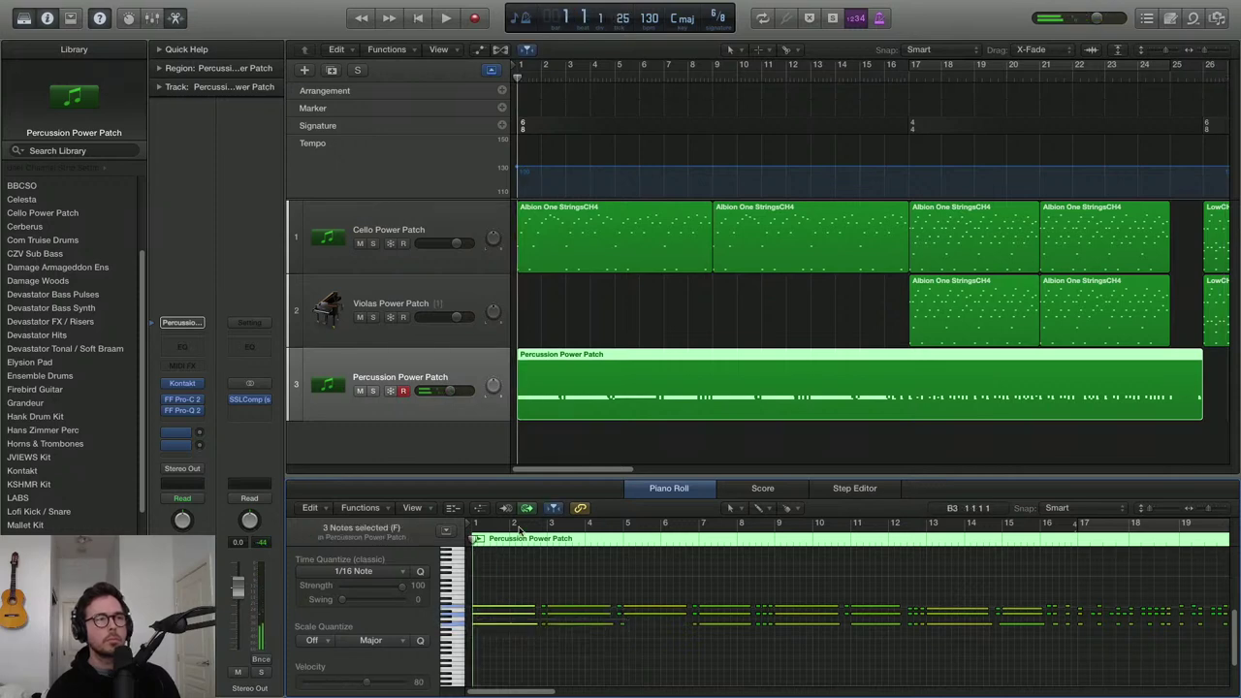
key(space)
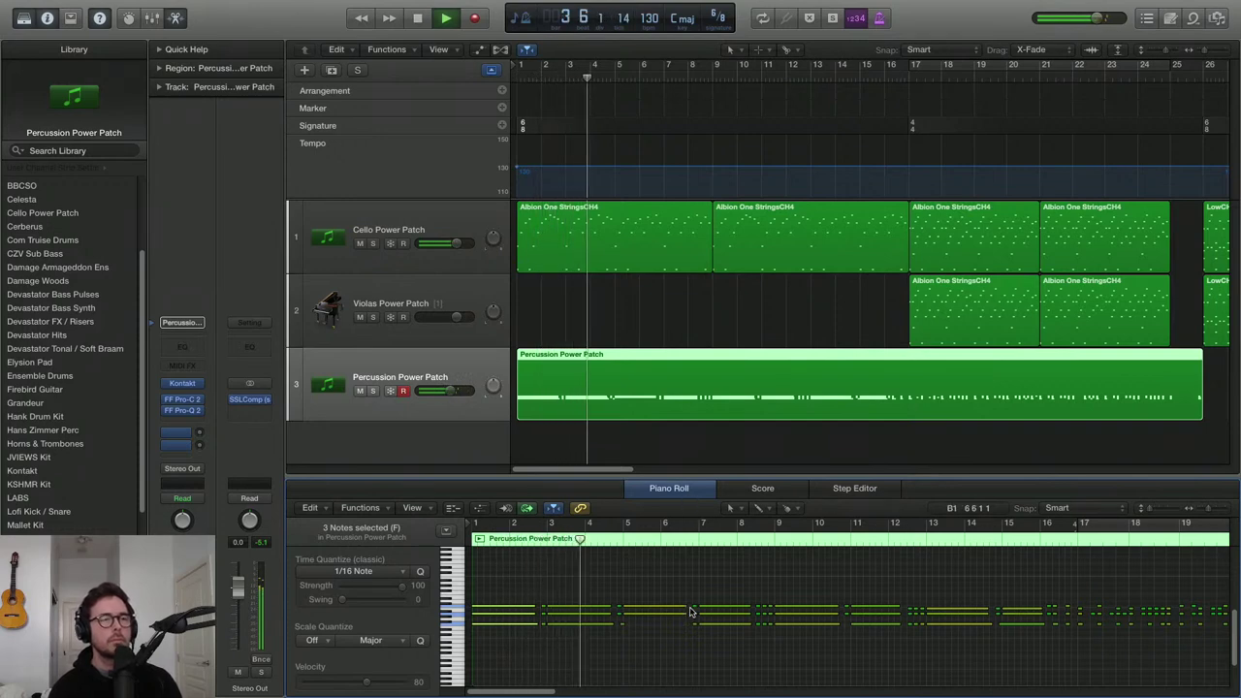
key(super+Left)
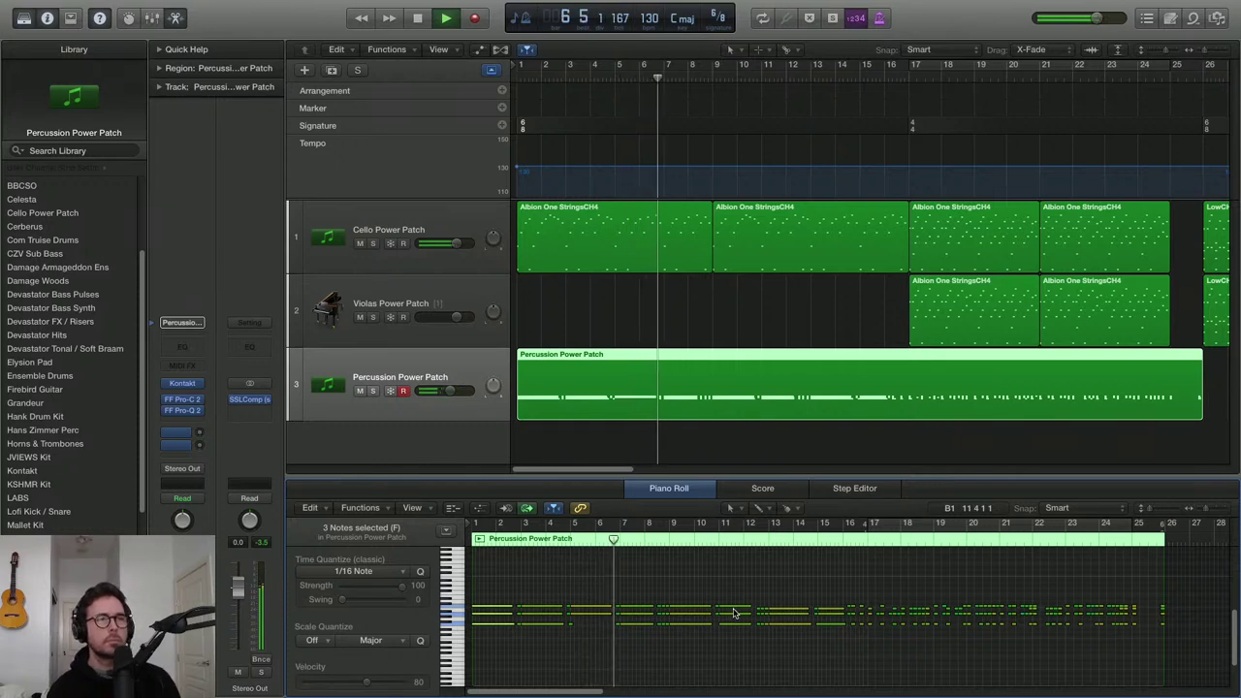
scroll(776, 582, right, 1)
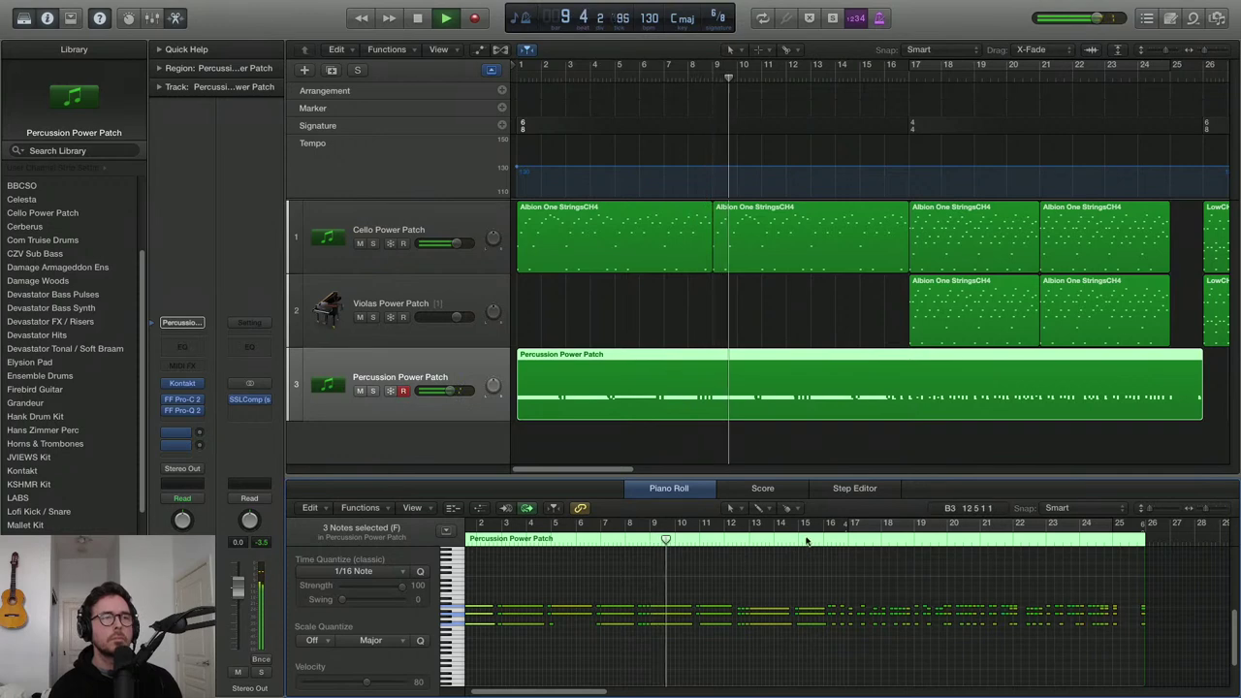
click(822, 529)
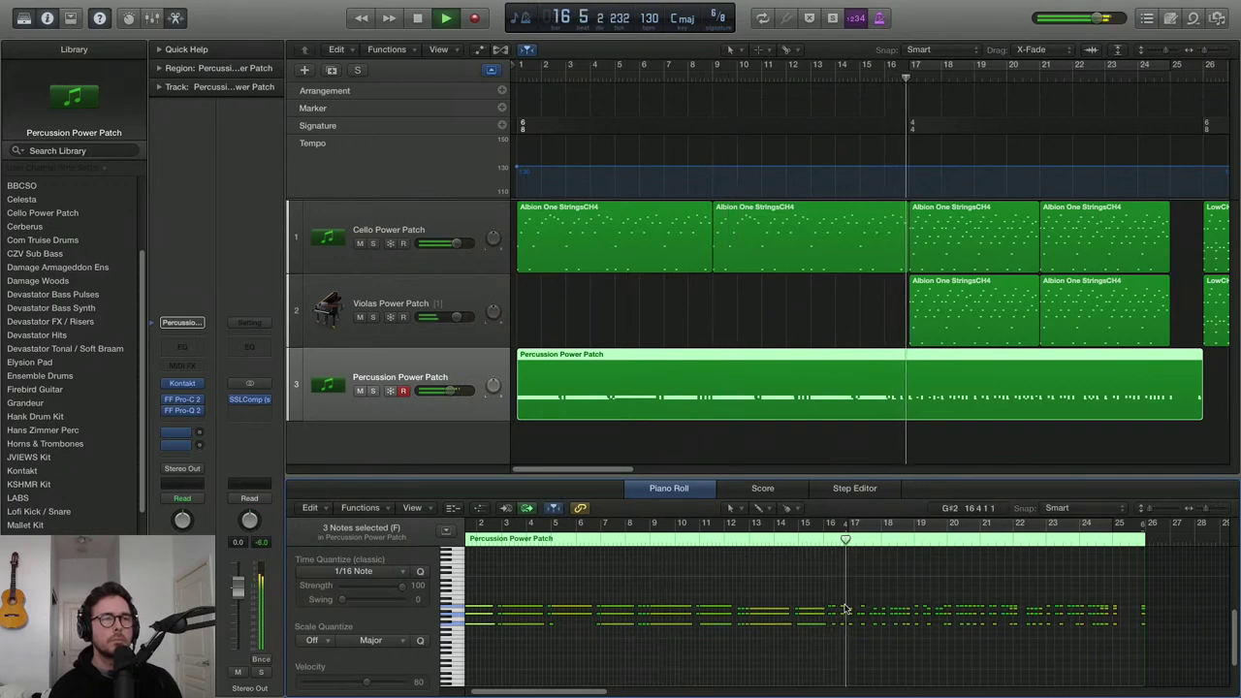
scroll(863, 625, right, 3)
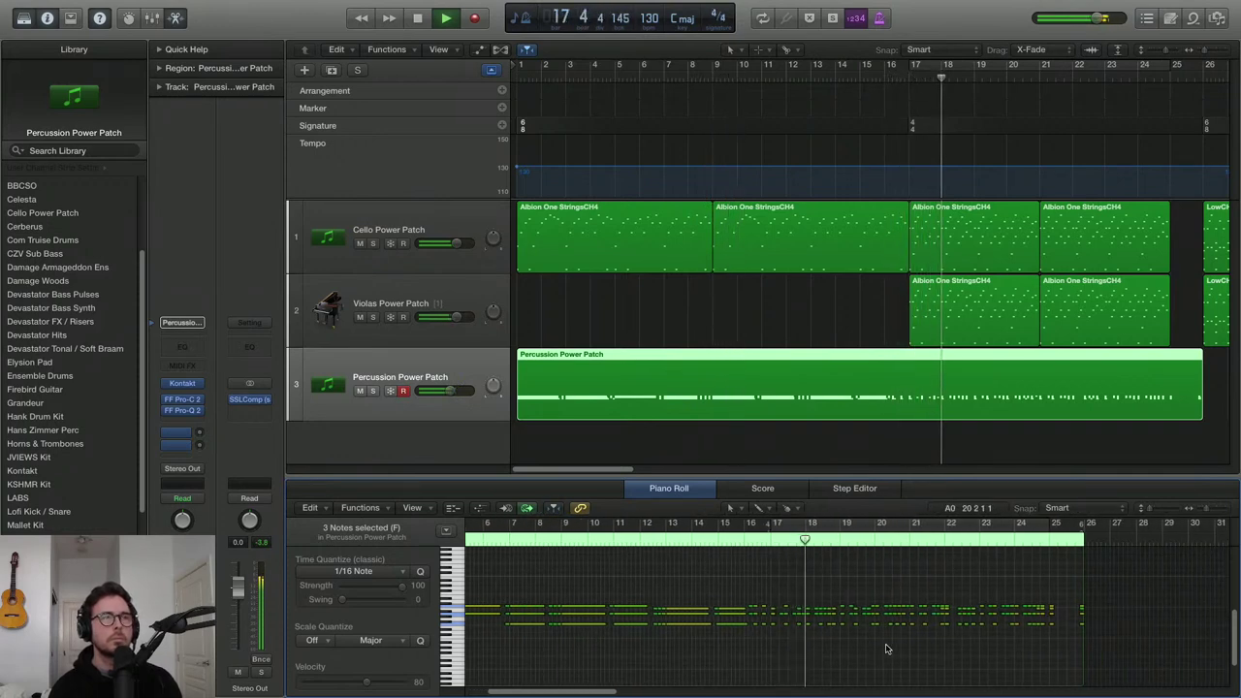
scroll(911, 436, right, 5)
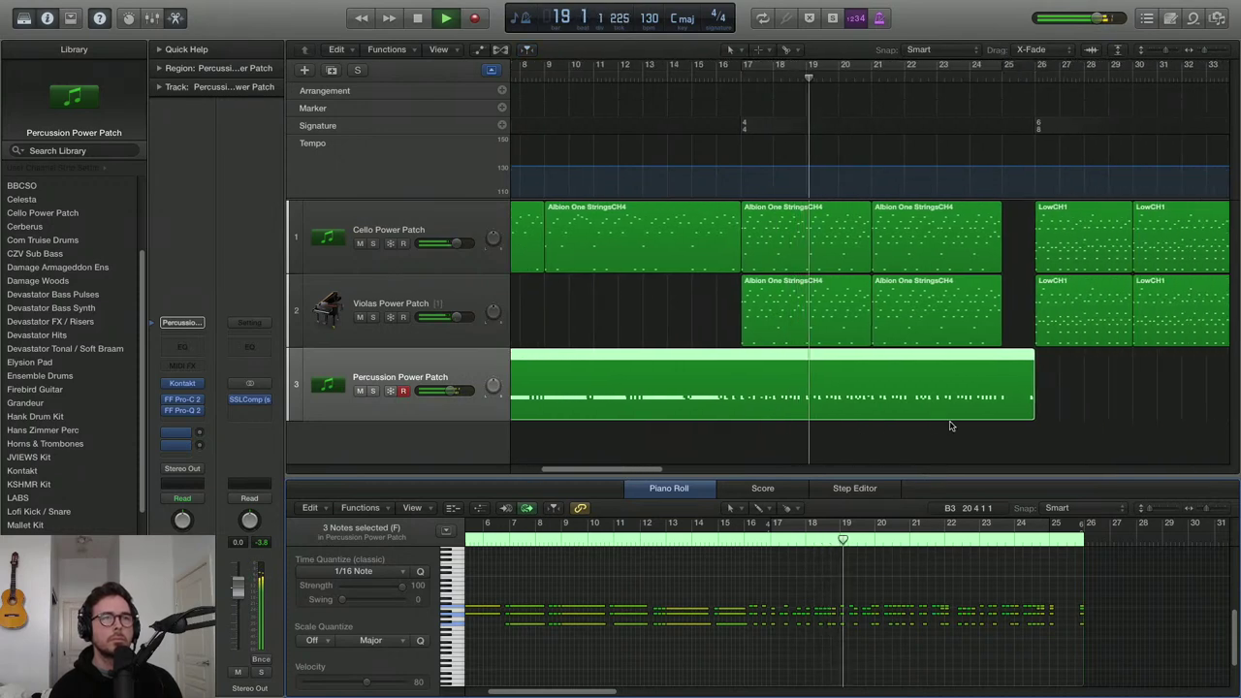
scroll(1069, 620, up, 3)
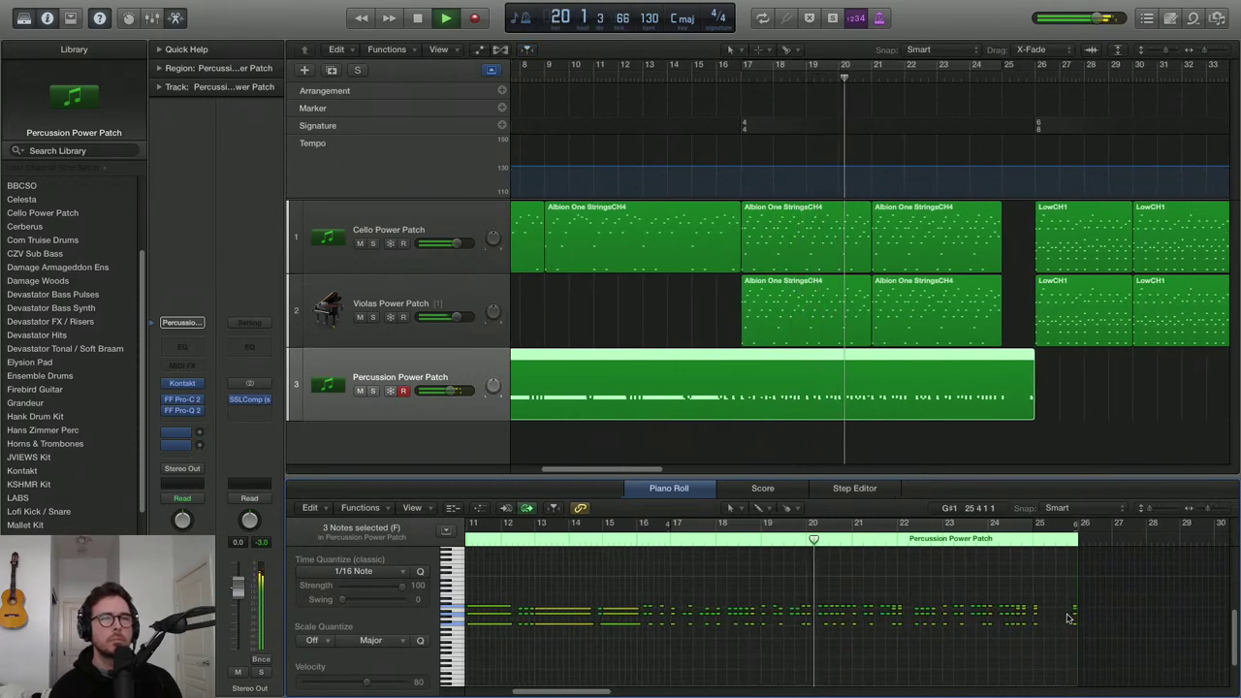
scroll(1057, 621, right, 3)
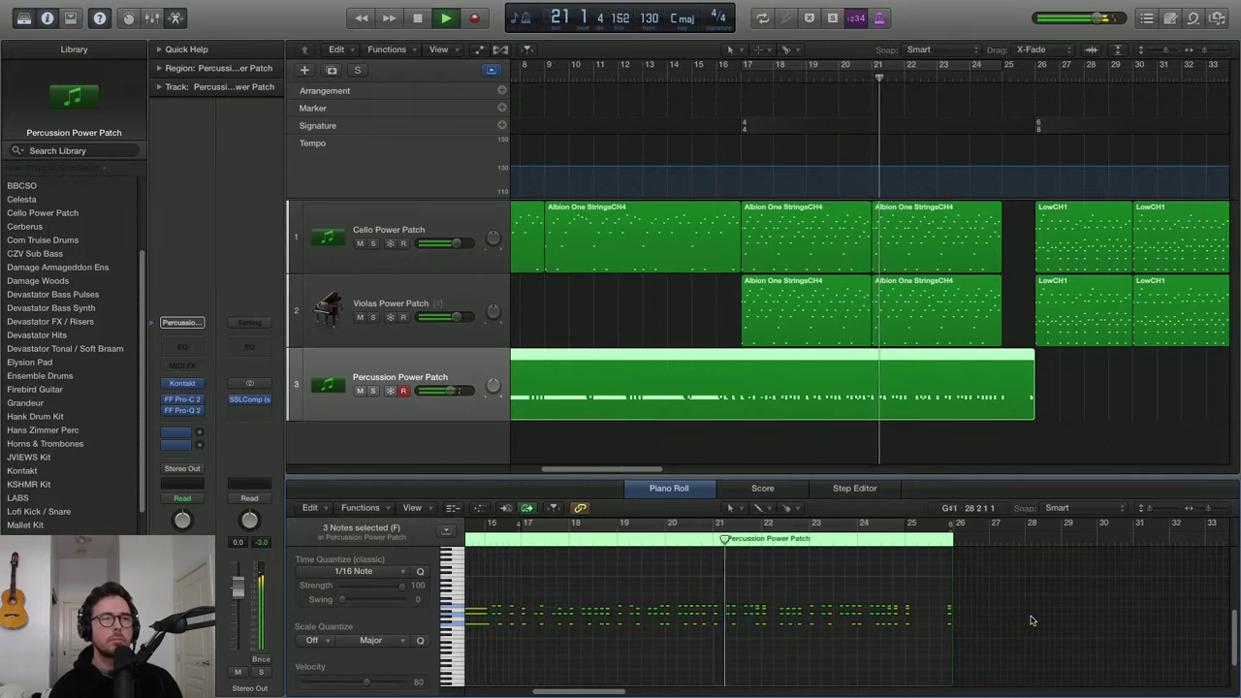
scroll(998, 649, up, 3)
scroll(995, 650, right, 1)
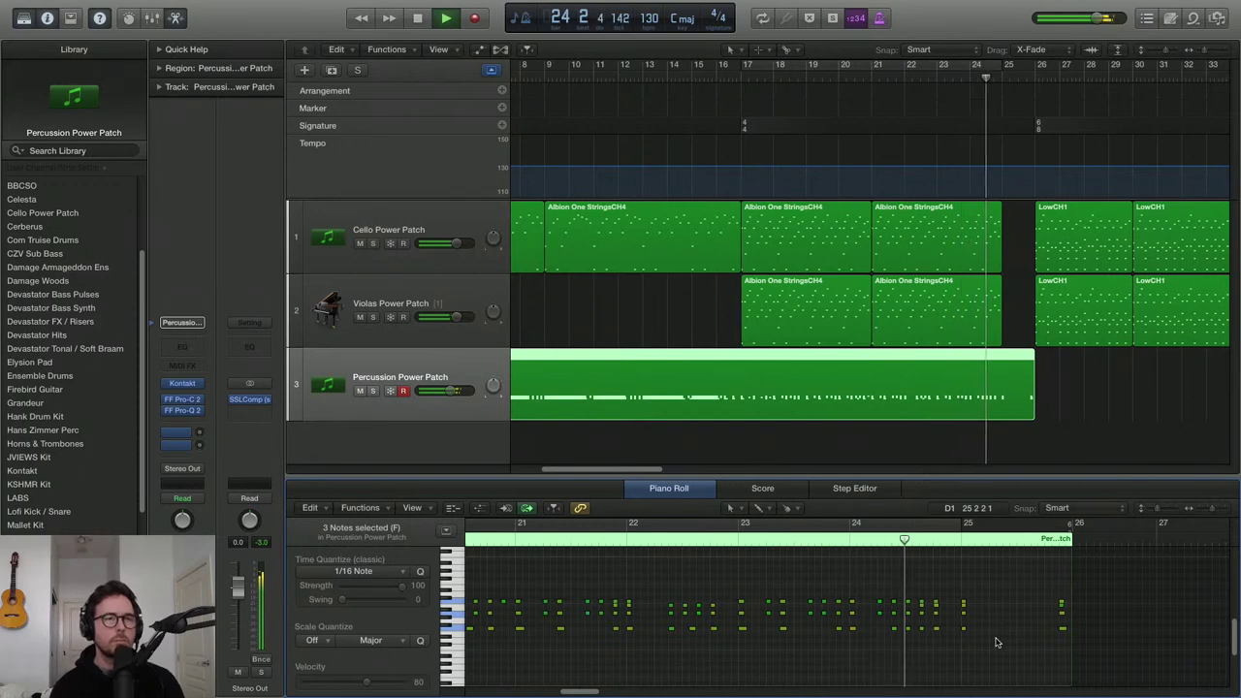
Stop playback and copy the last percussion chord before bar 25 to the next eighth note
key(space)
drag(954, 587, 903, 613)
key(super+Right)
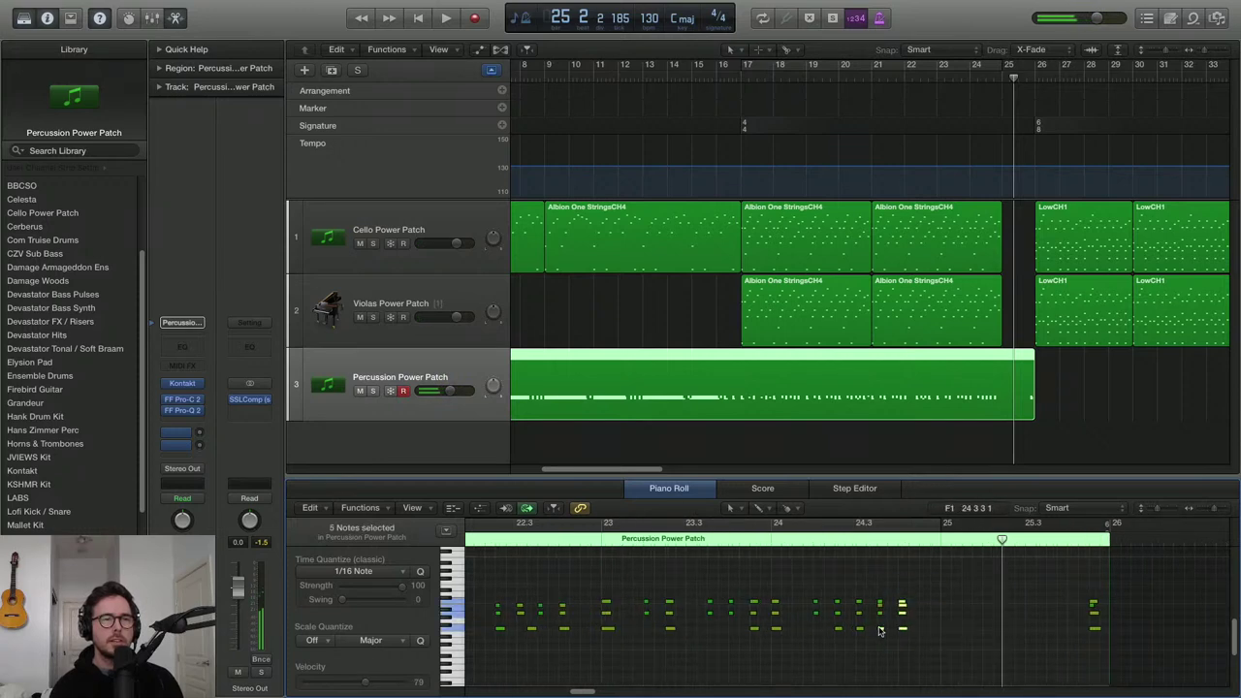
drag(902, 606, 923, 607)
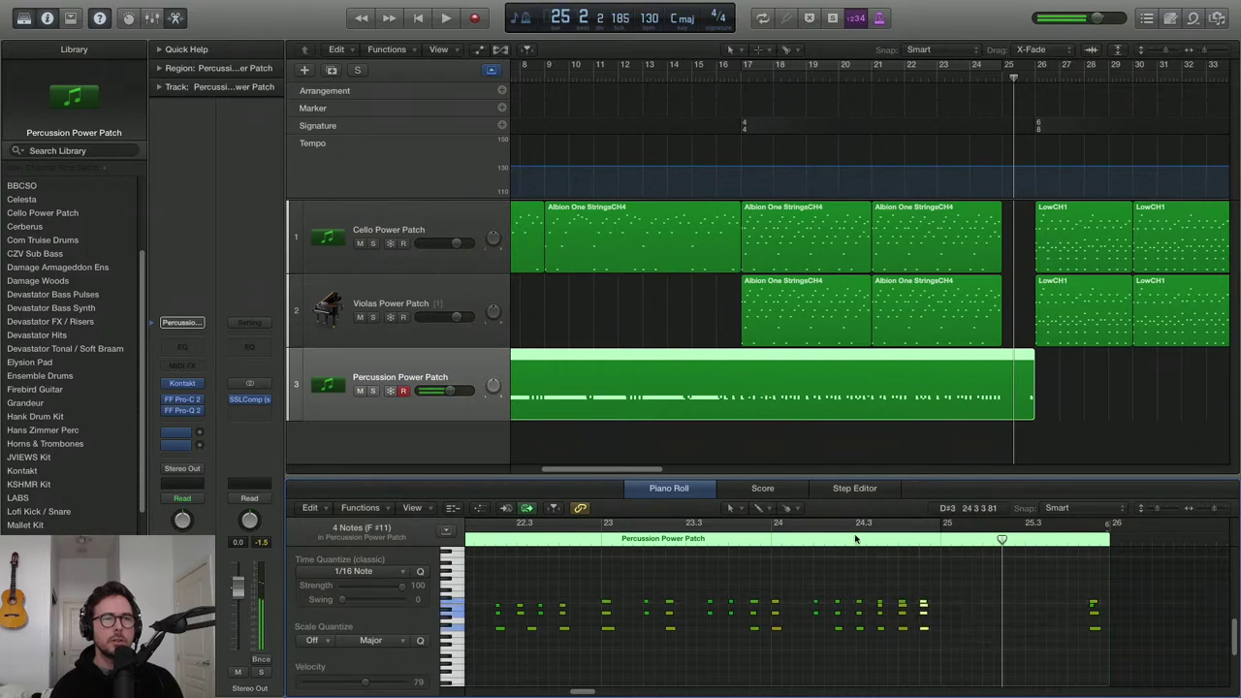
Play back the percussion ending from just before bar 25 and delete the stray chord just before bar 26
click(855, 534)
key(space)
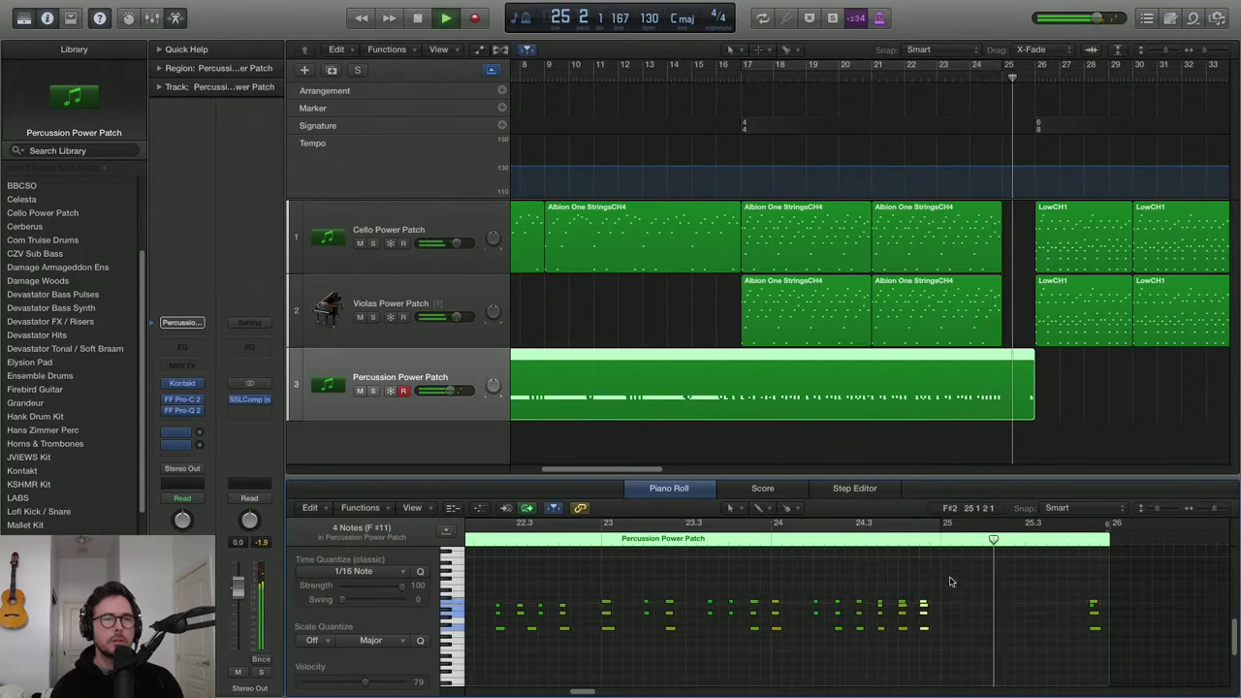
key(space)
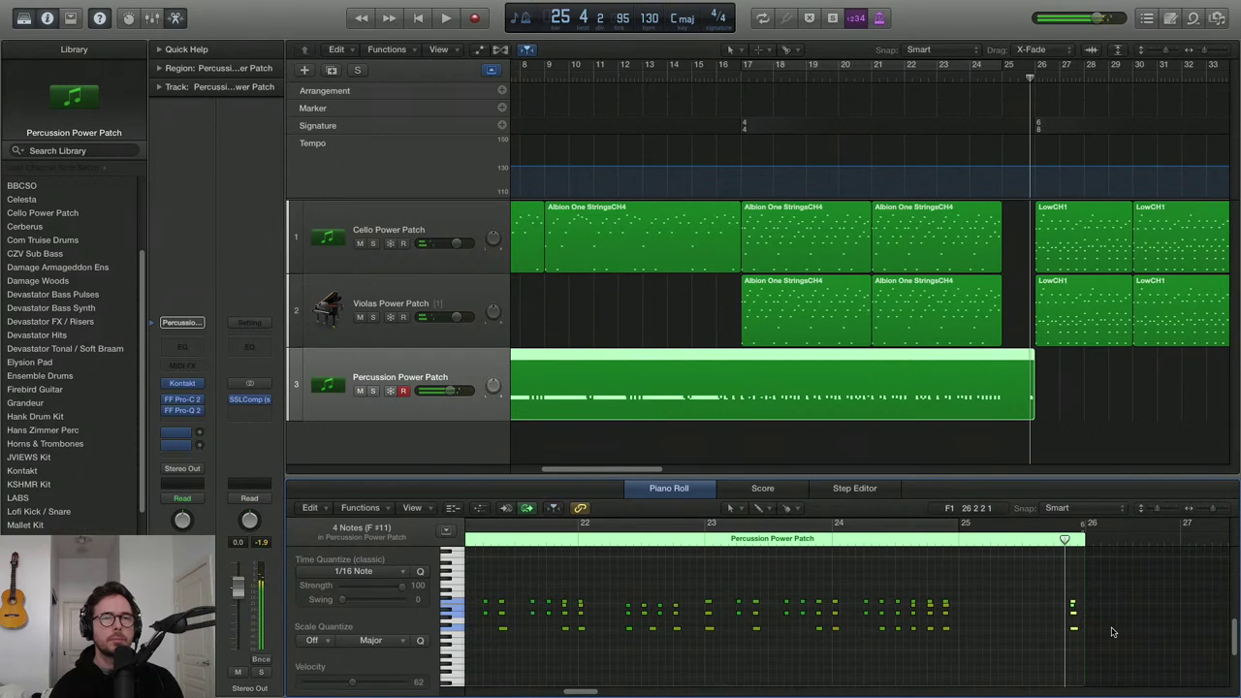
key(super+Left)
key(super+Left)
key(super+Left)
key(super+Left)
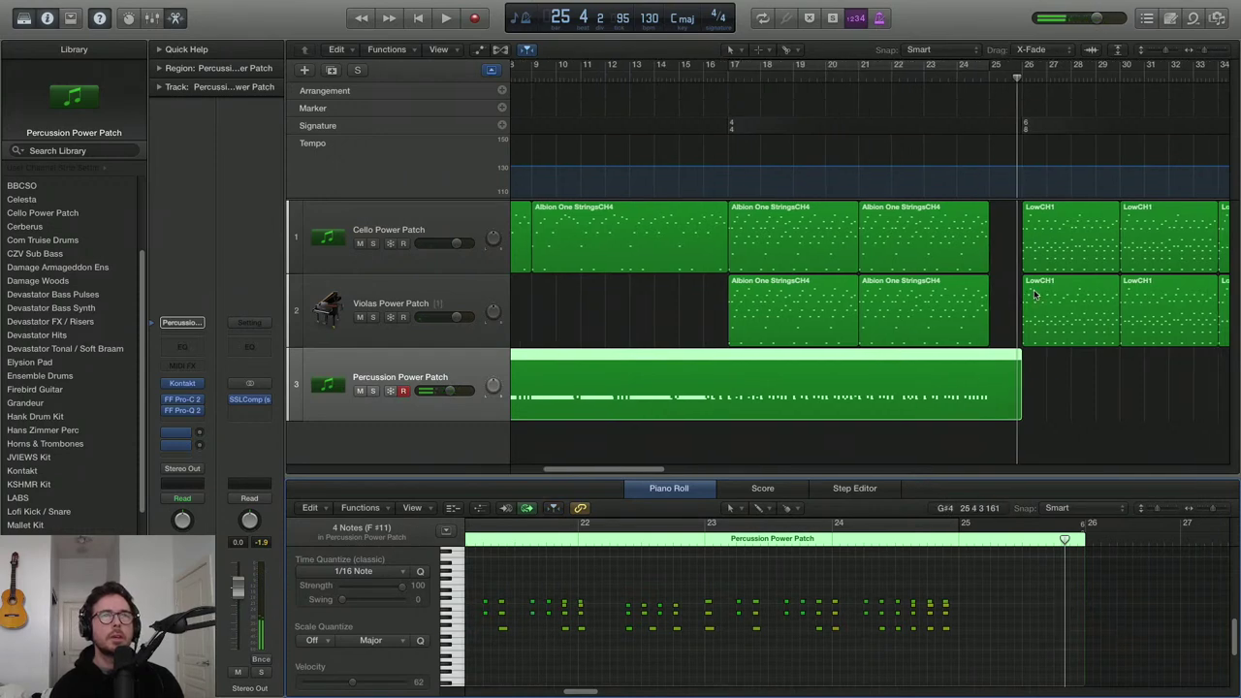
Set a 32-bar cycle range from bar 26 across the LowCH1 regions
key(super+Left)
key(super+Left)
key(super+Left)
key(super+Left)
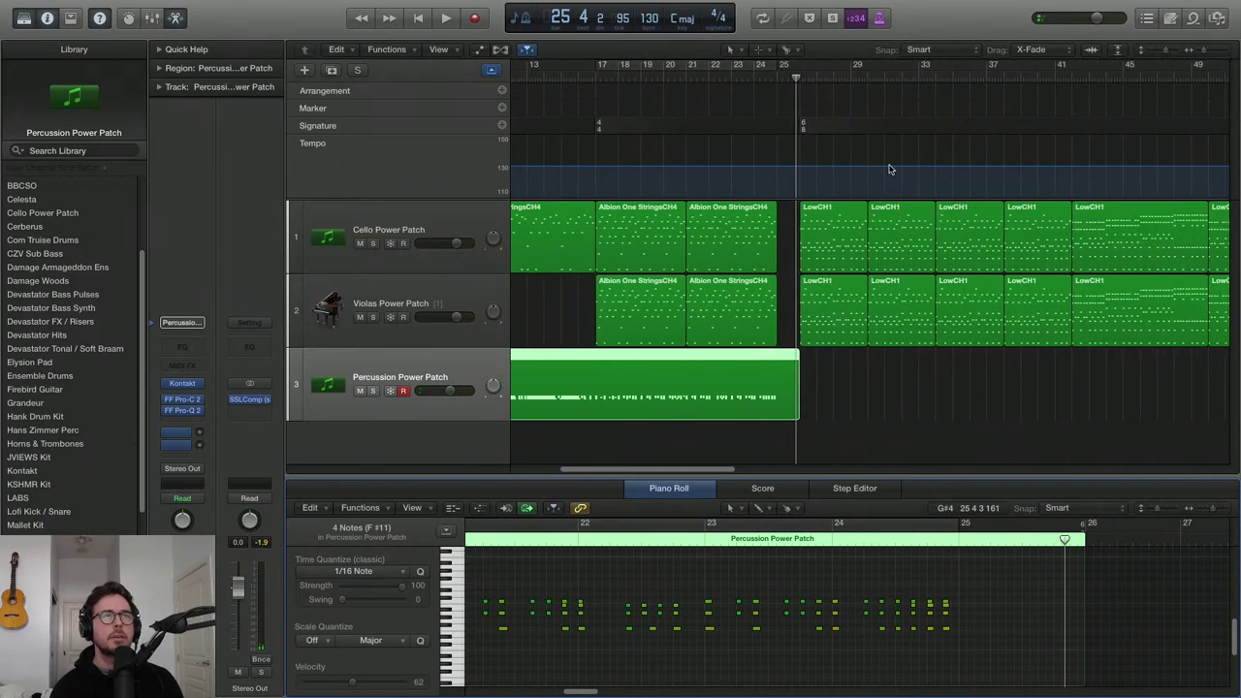
drag(701, 70, 1085, 69)
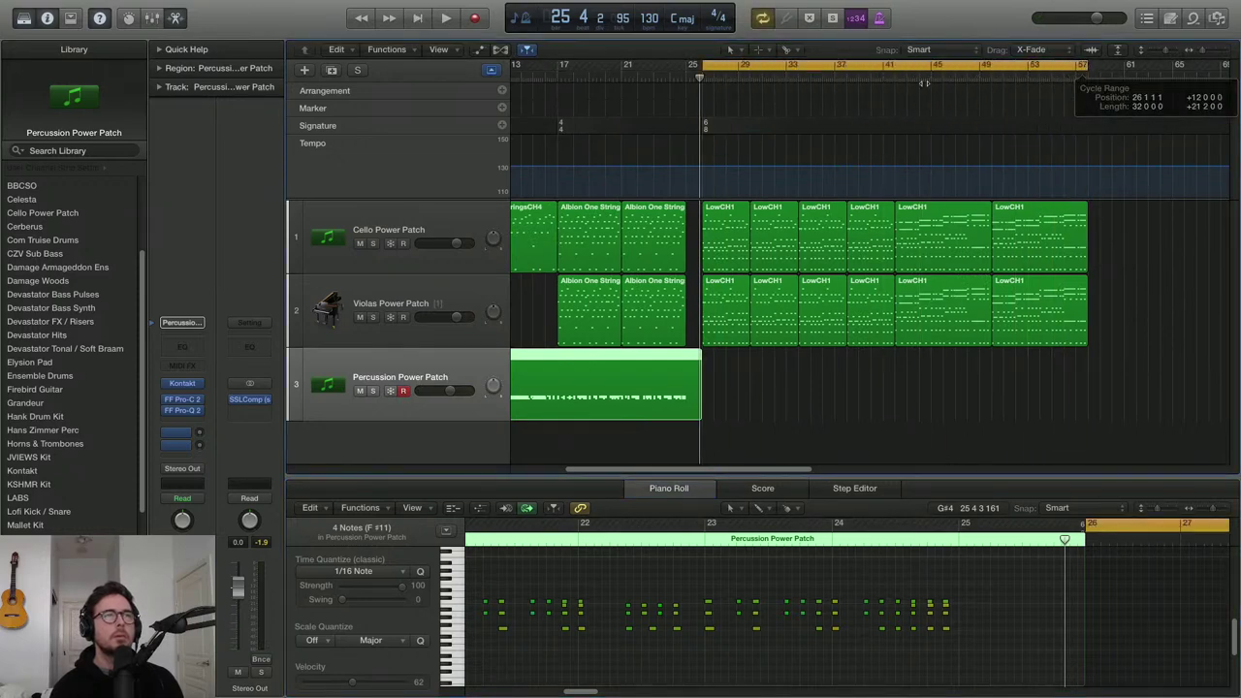
Record a percussion performance on the Percussion Power Patch track under the LowCH1 regions, starting at bar 26
key(super+Right)
key(super+Right)
key(super+Right)
key(super+Right)
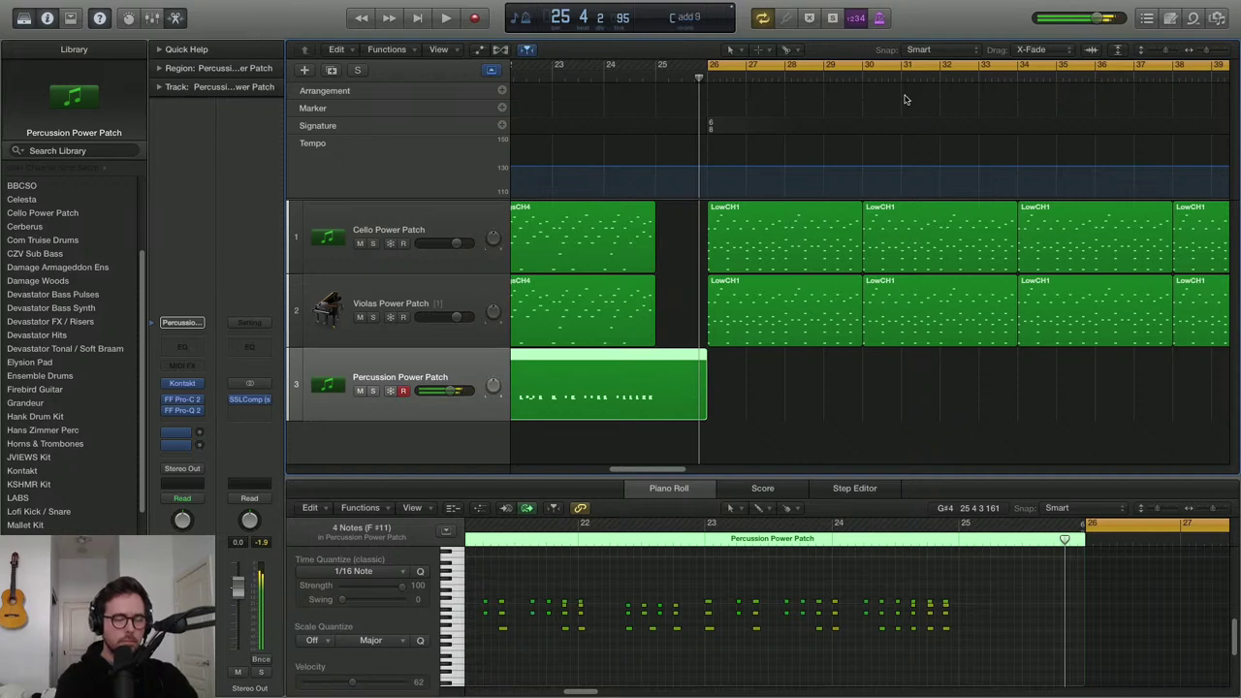
key(r)
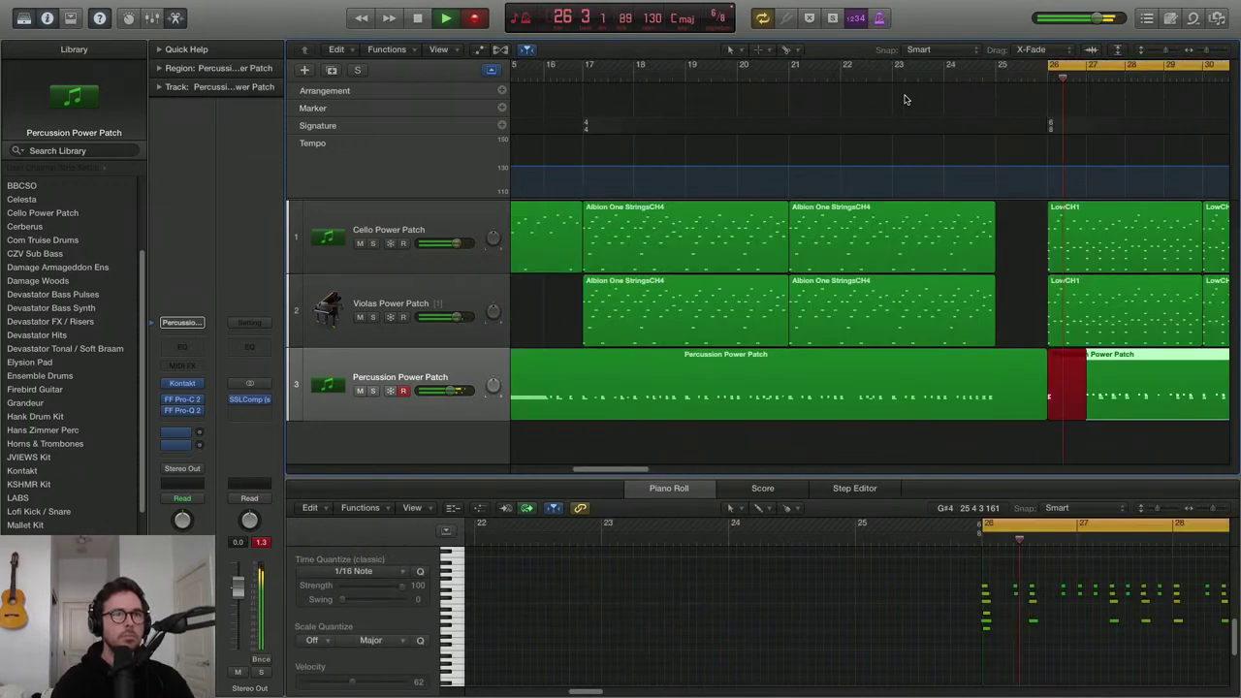
key(space)
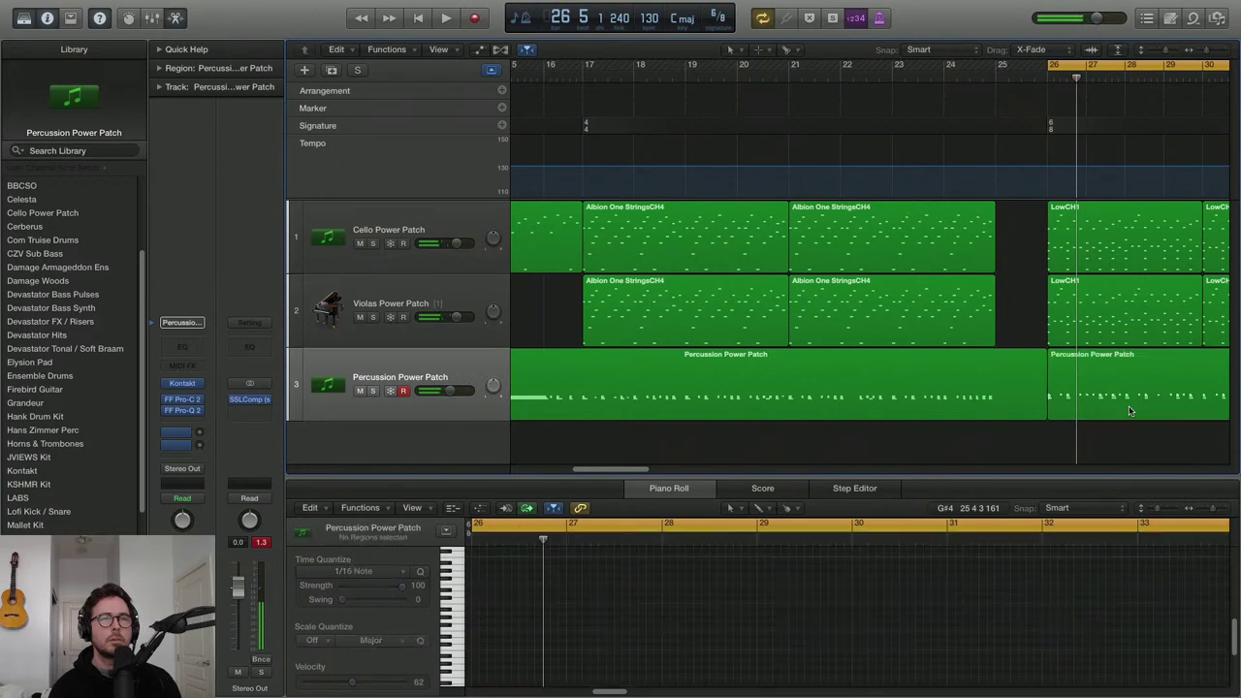
Select the highest row of notes between bars 26 and 41 in the new percussion region and transpose them down one semitone to D#2
scroll(1126, 417, down, 2)
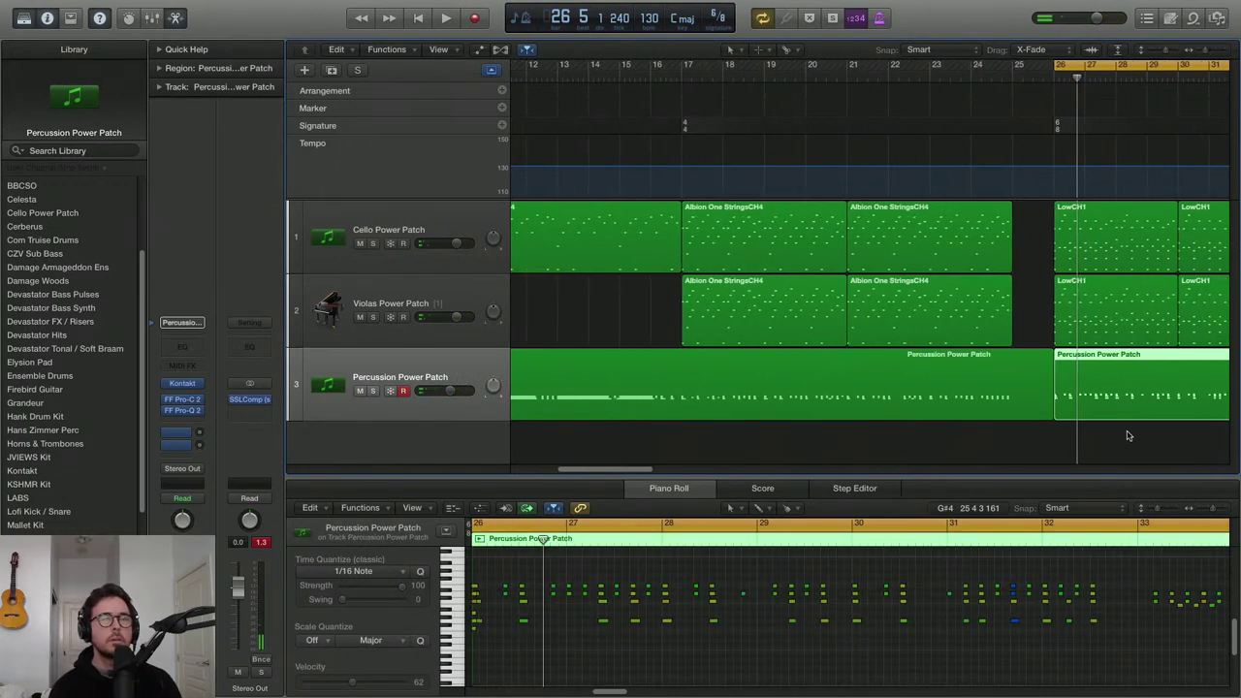
scroll(1125, 432, right, 3)
scroll(745, 667, down, 2)
scroll(745, 667, down, 2)
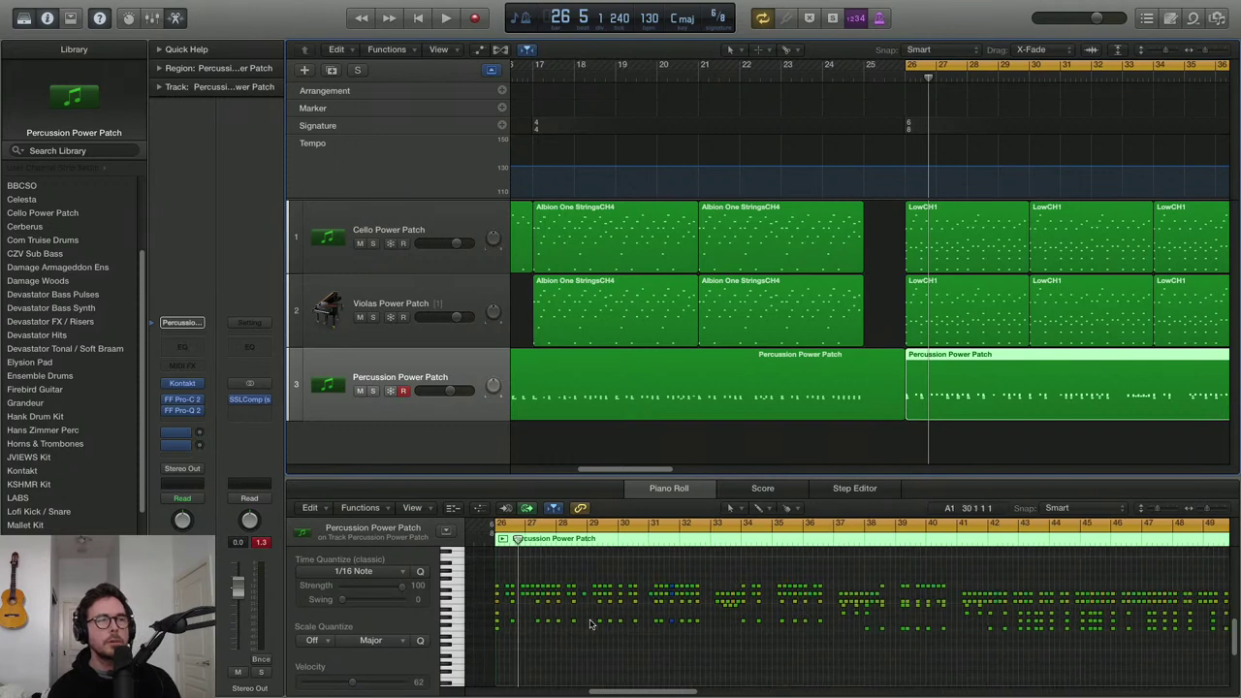
drag(518, 579, 543, 585)
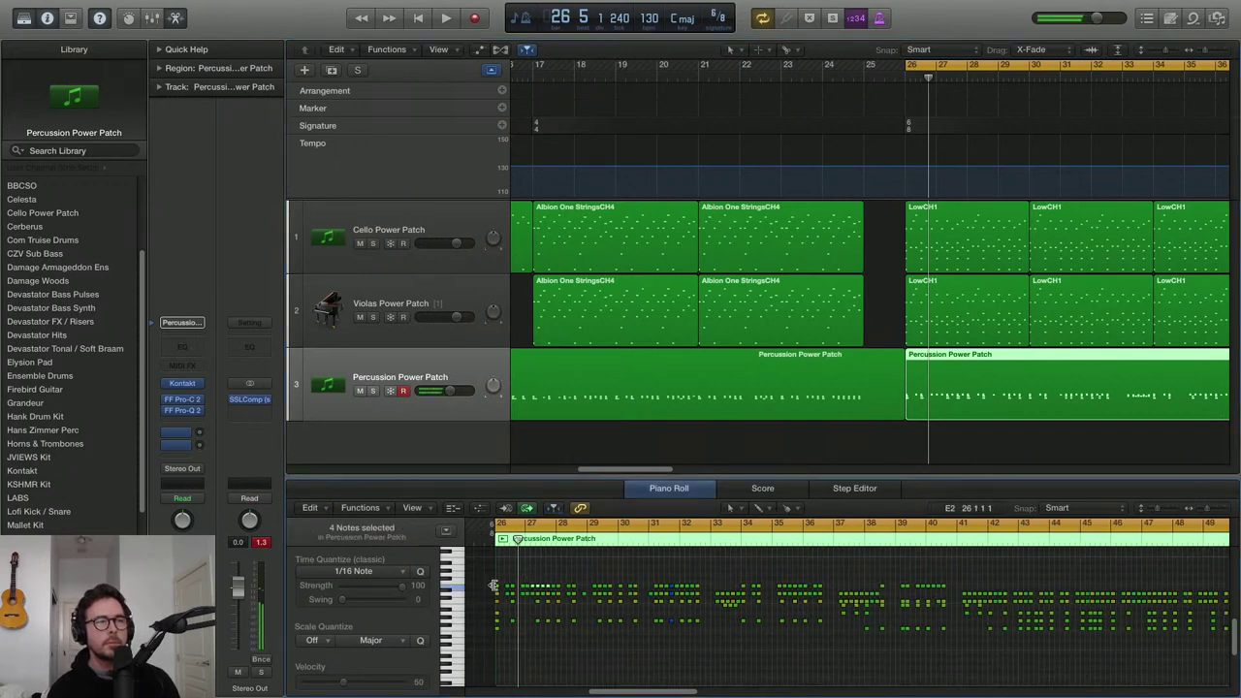
drag(618, 574, 705, 581)
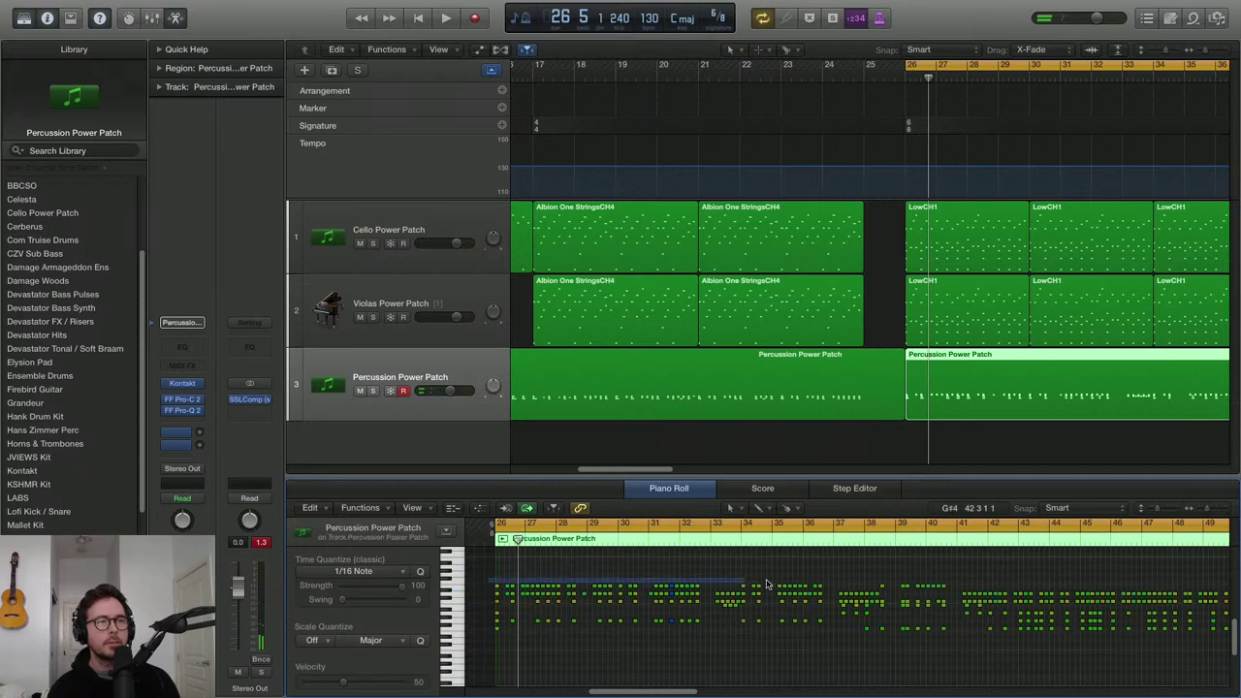
drag(868, 586, 950, 593)
key(z)
scroll(922, 597, down, 5)
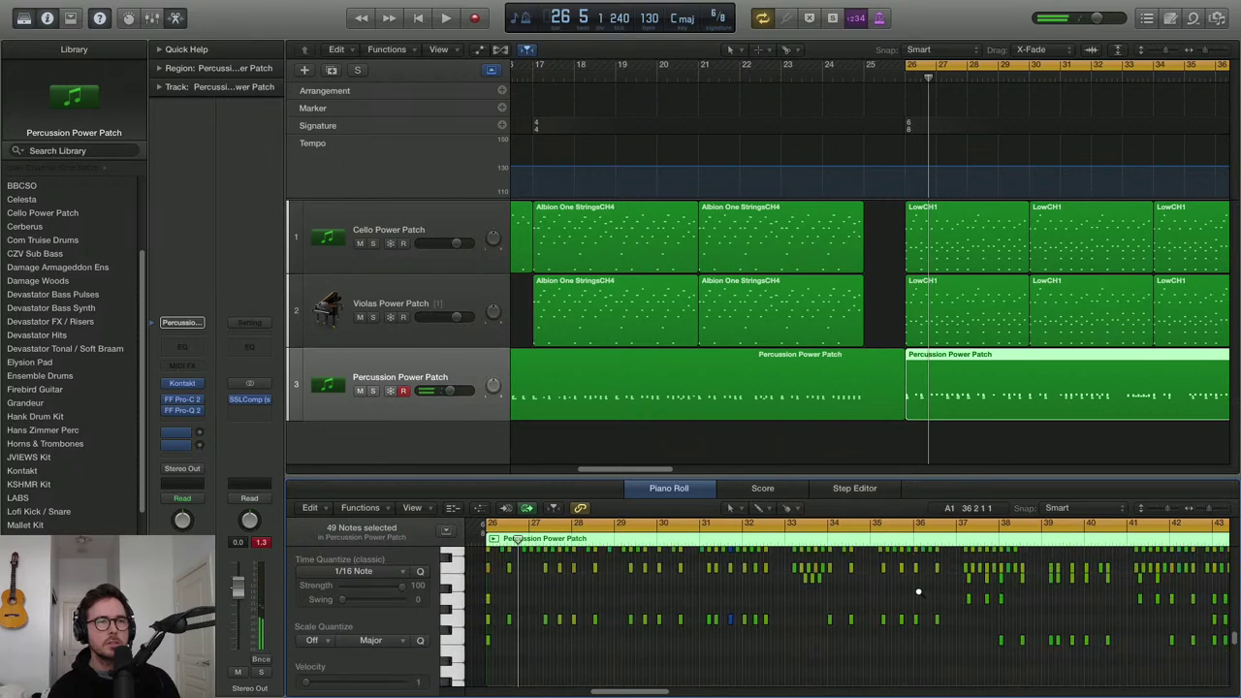
drag(937, 598, 937, 603)
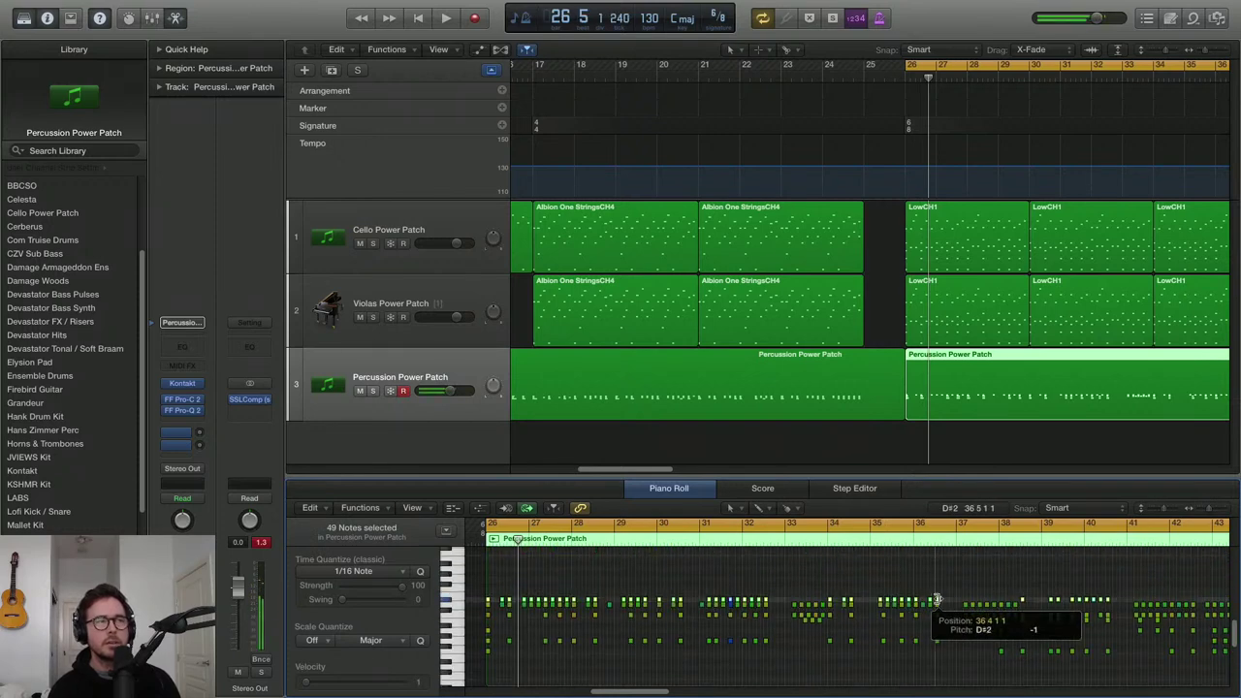
Play back the new percussion region from bar 26 to around bar 44 to check it against the strings
key(space)
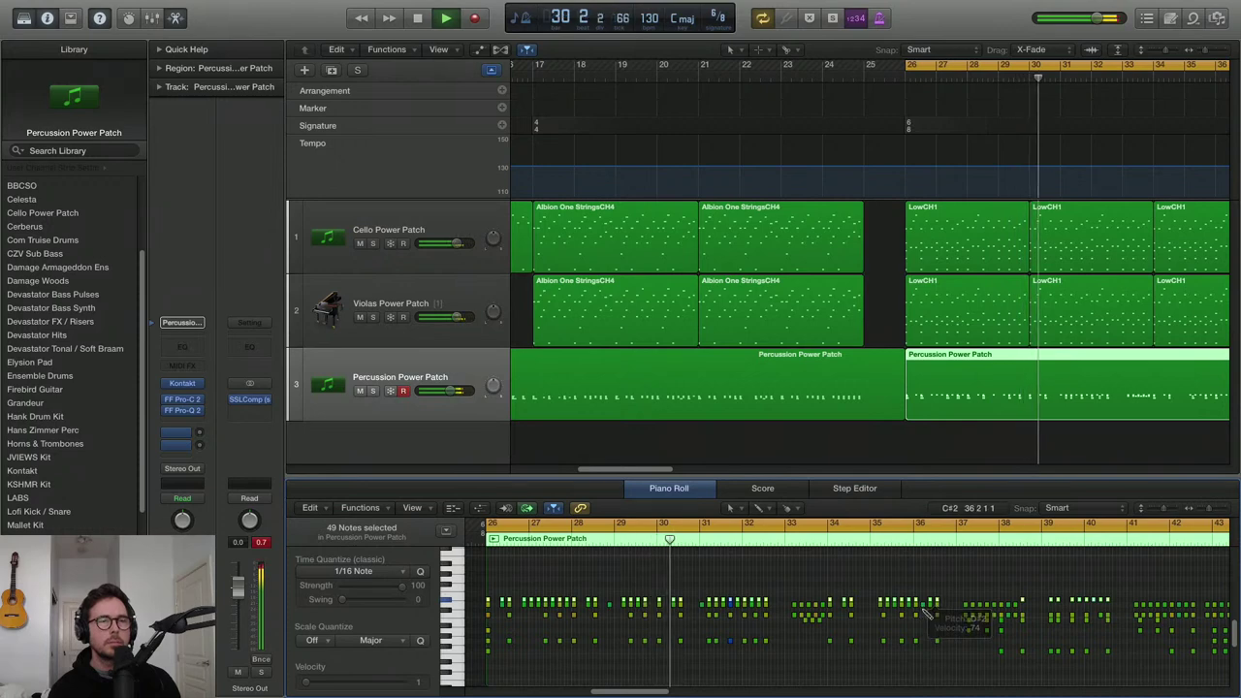
key(super+Left)
key(super+Left)
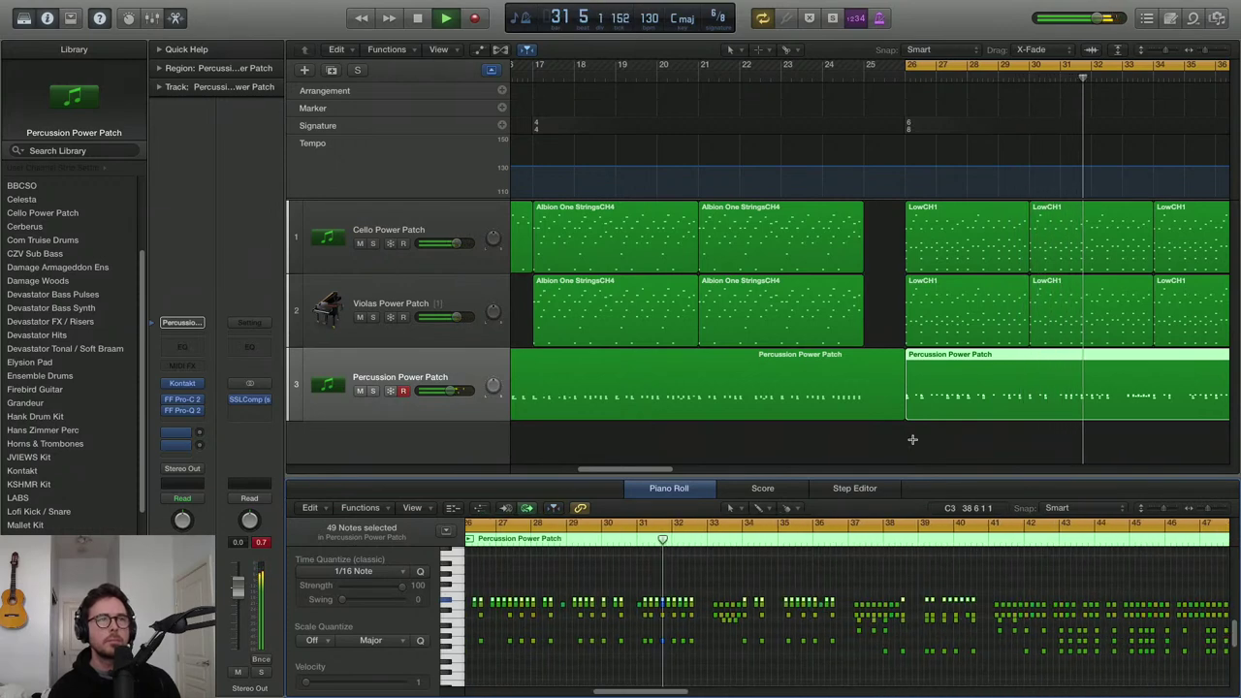
scroll(914, 436, down, 5)
scroll(870, 445, left, 3)
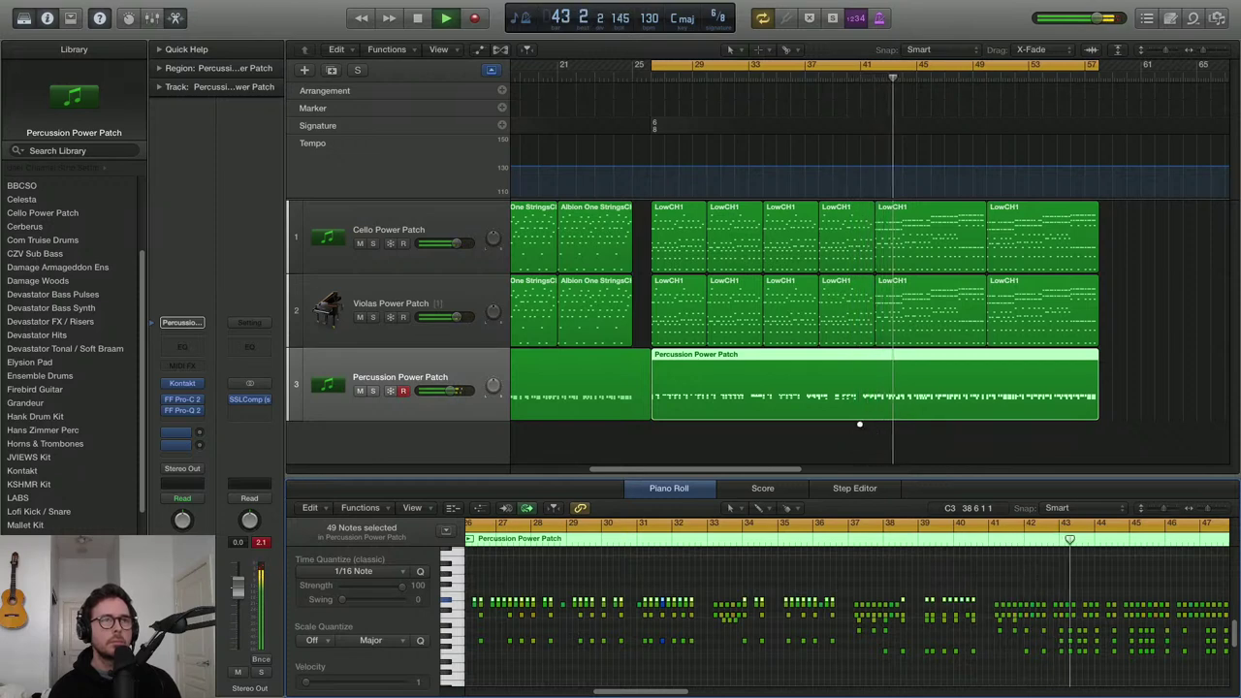
key(super+Up)
key(space)
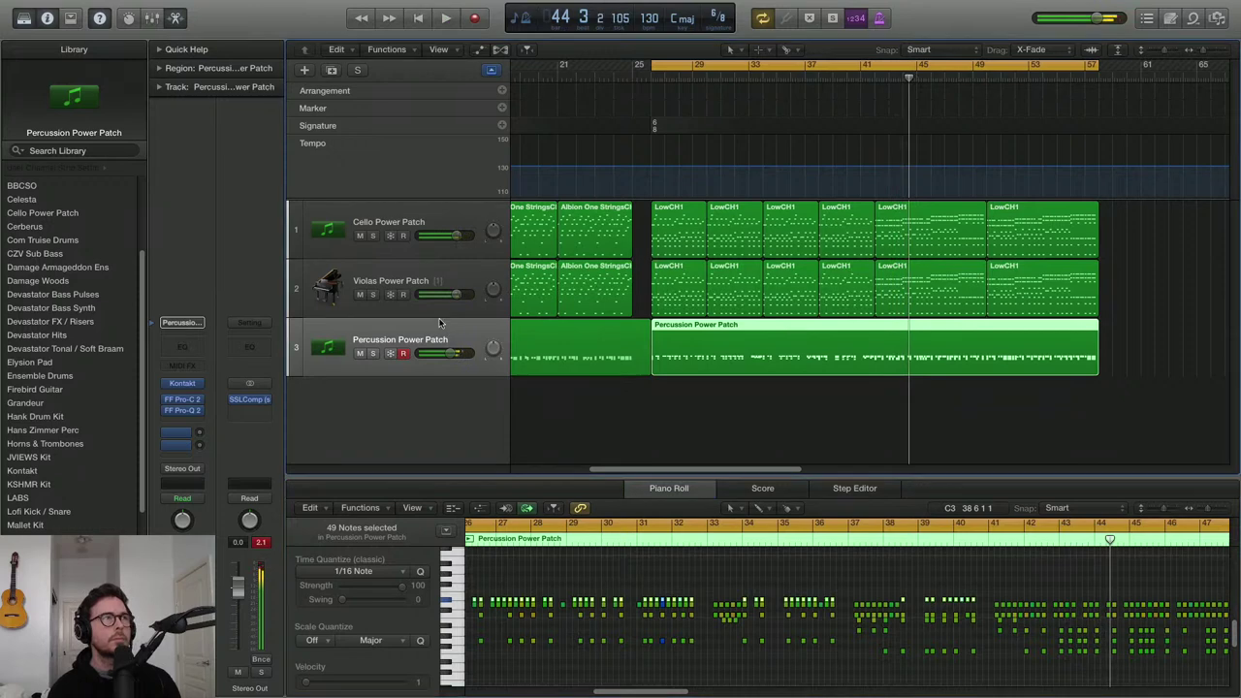
Create one software instrument track with Kontakt and search its libraries for "Percu"
click(303, 69)
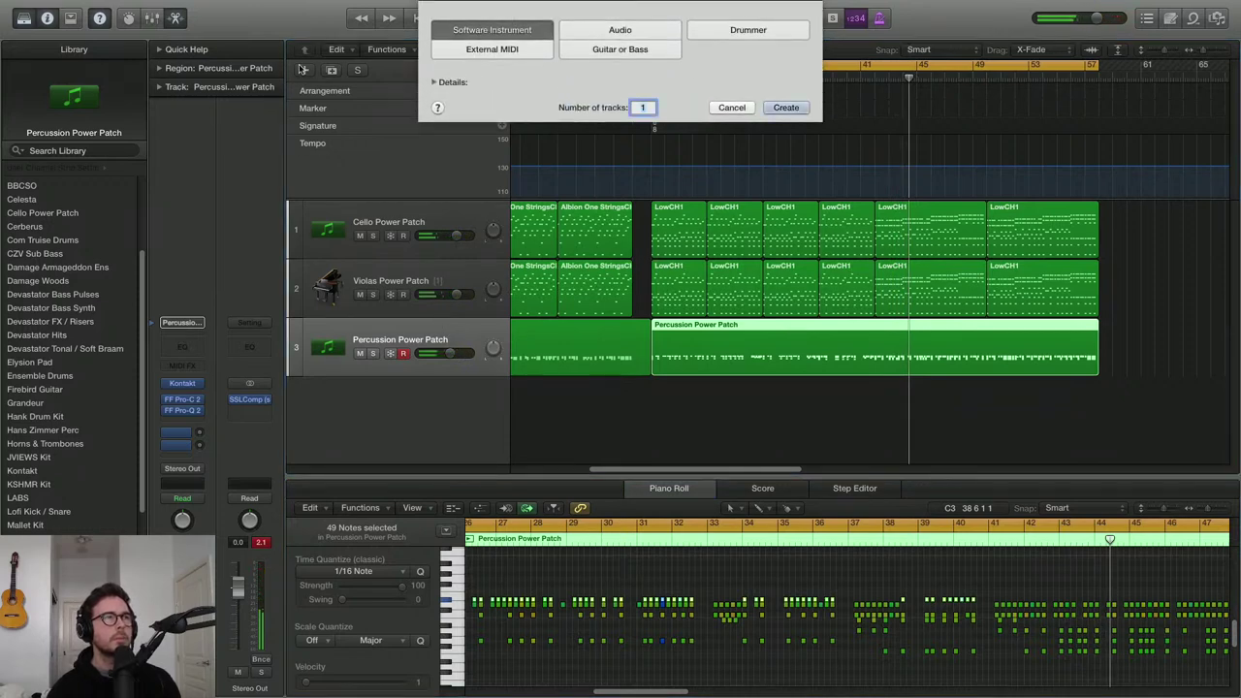
key(Return)
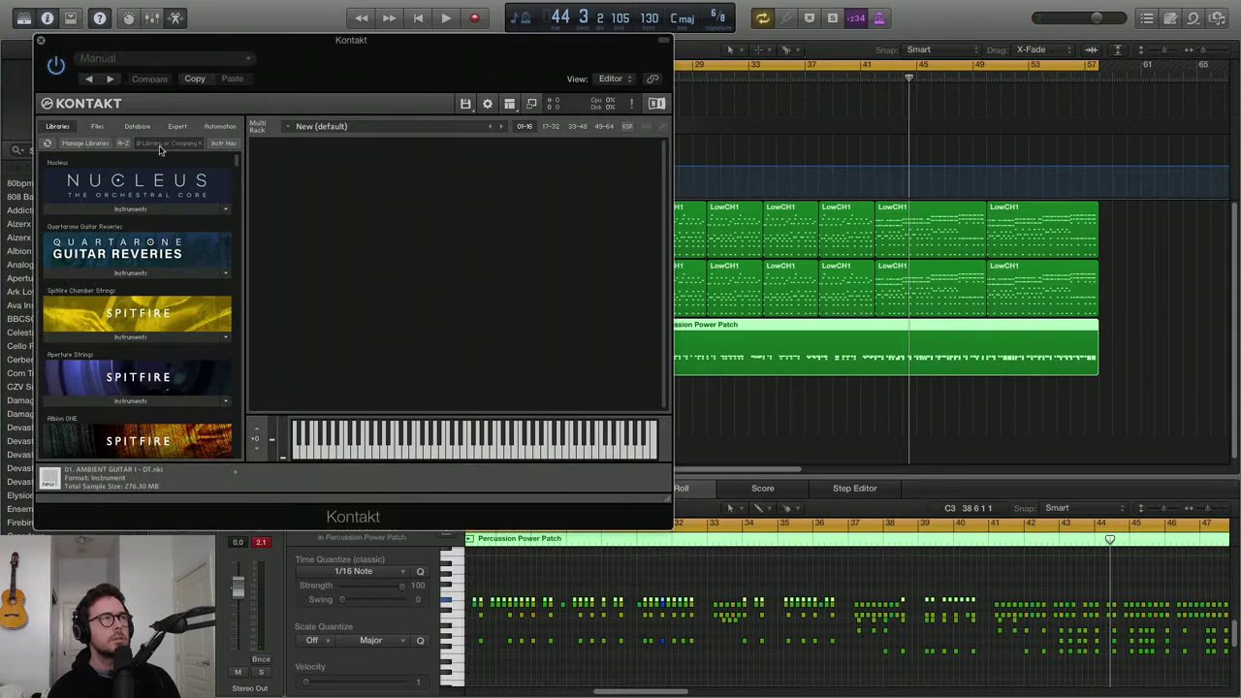
click(160, 146)
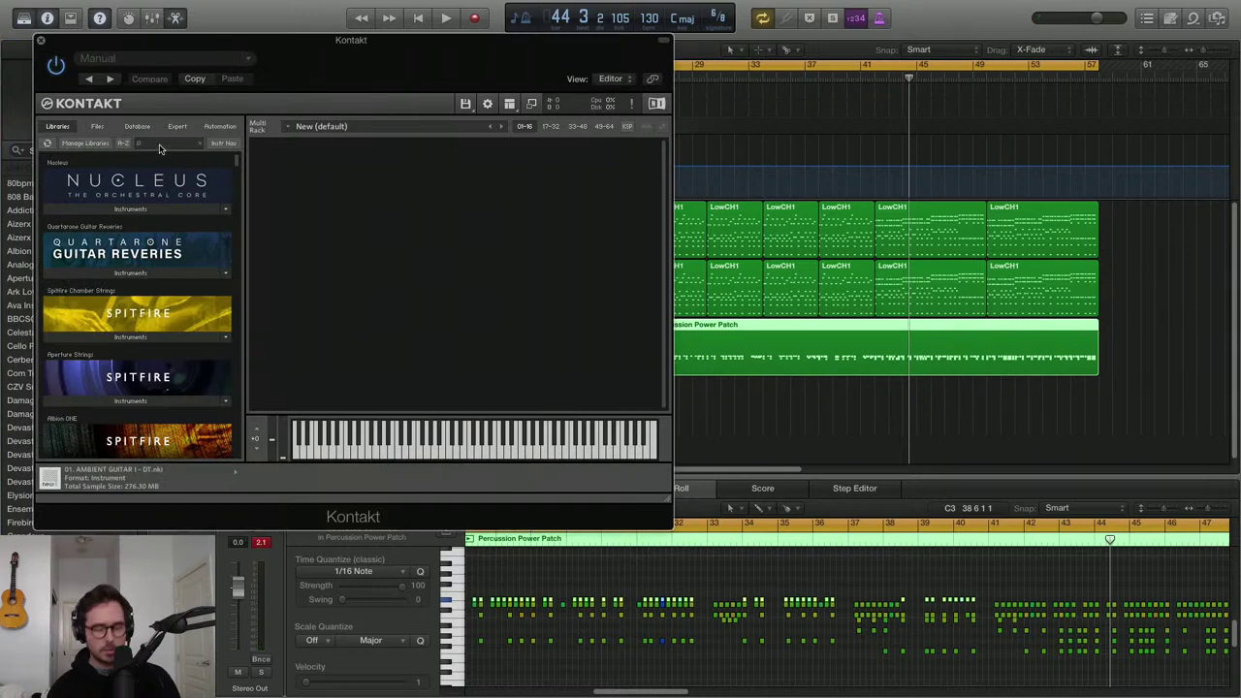
text(Percu)
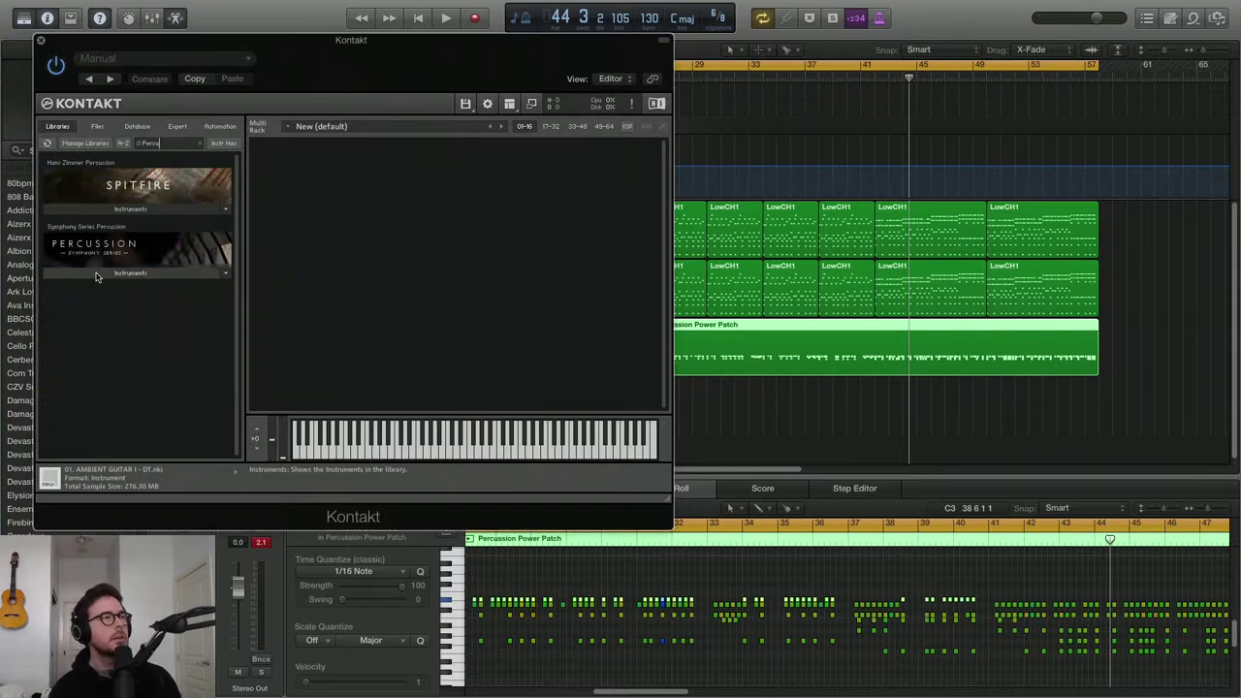
Load Snare 3.nki from the 1 Drums folder of Symphony Series Percussion and close the Kontakt window
click(96, 275)
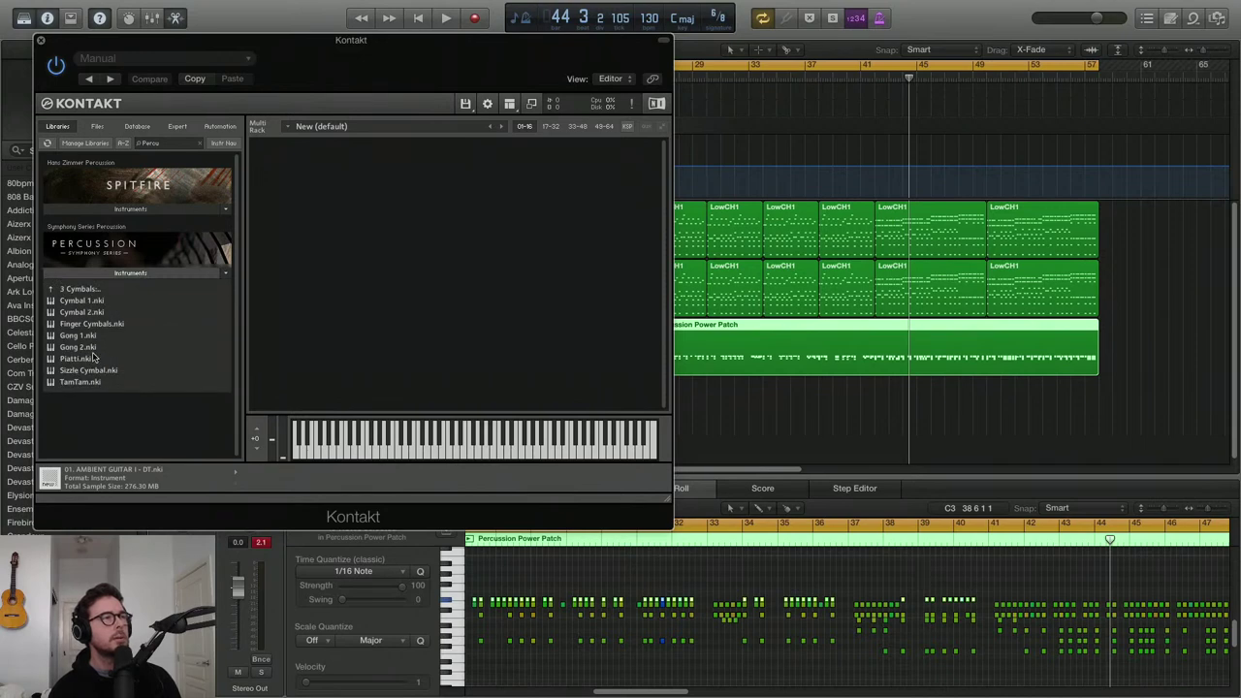
click(70, 289)
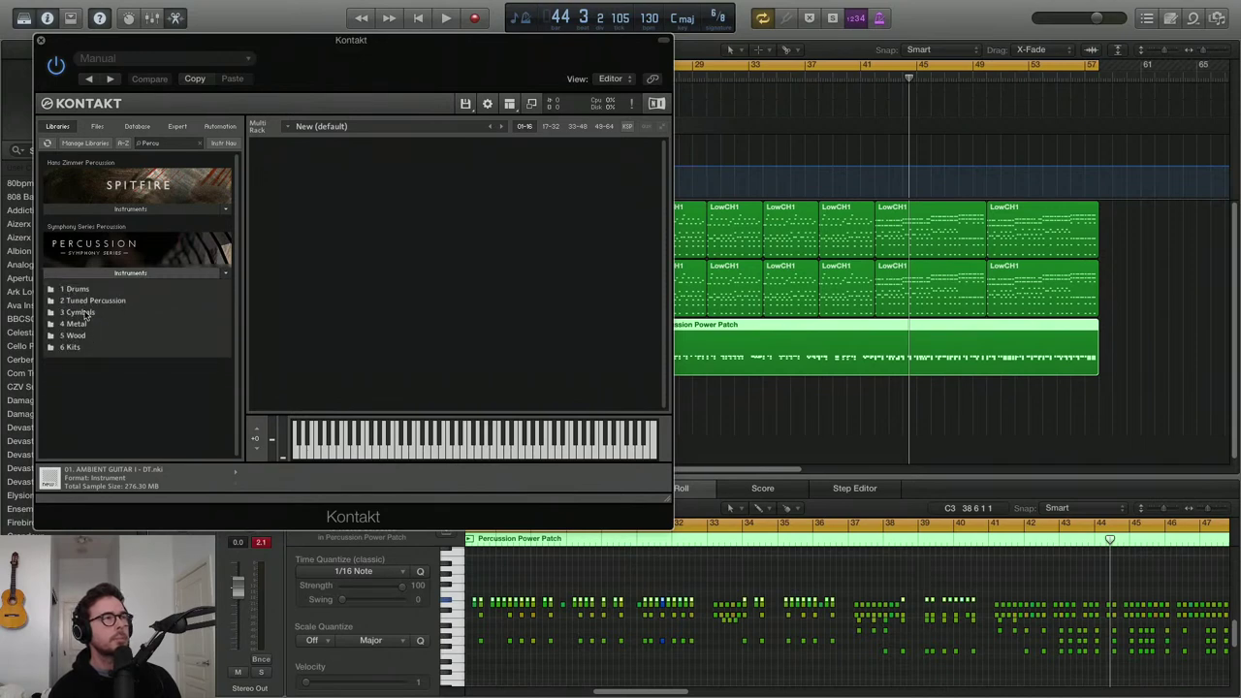
click(88, 289)
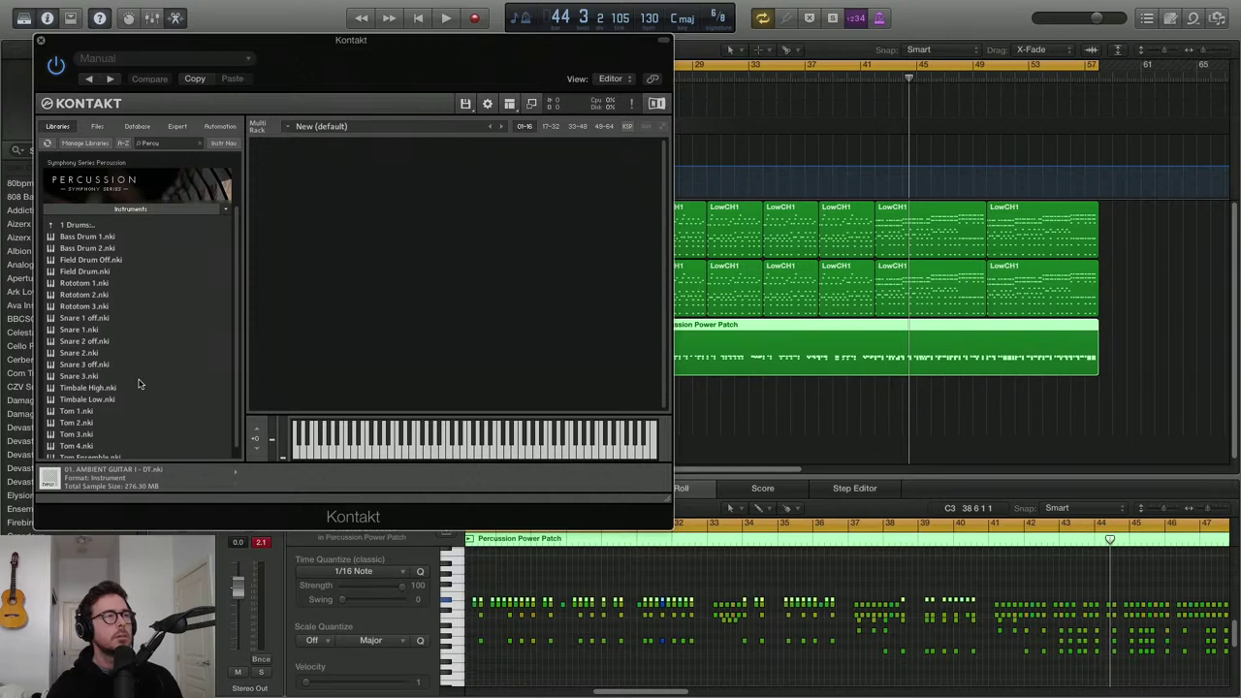
double_click(139, 378)
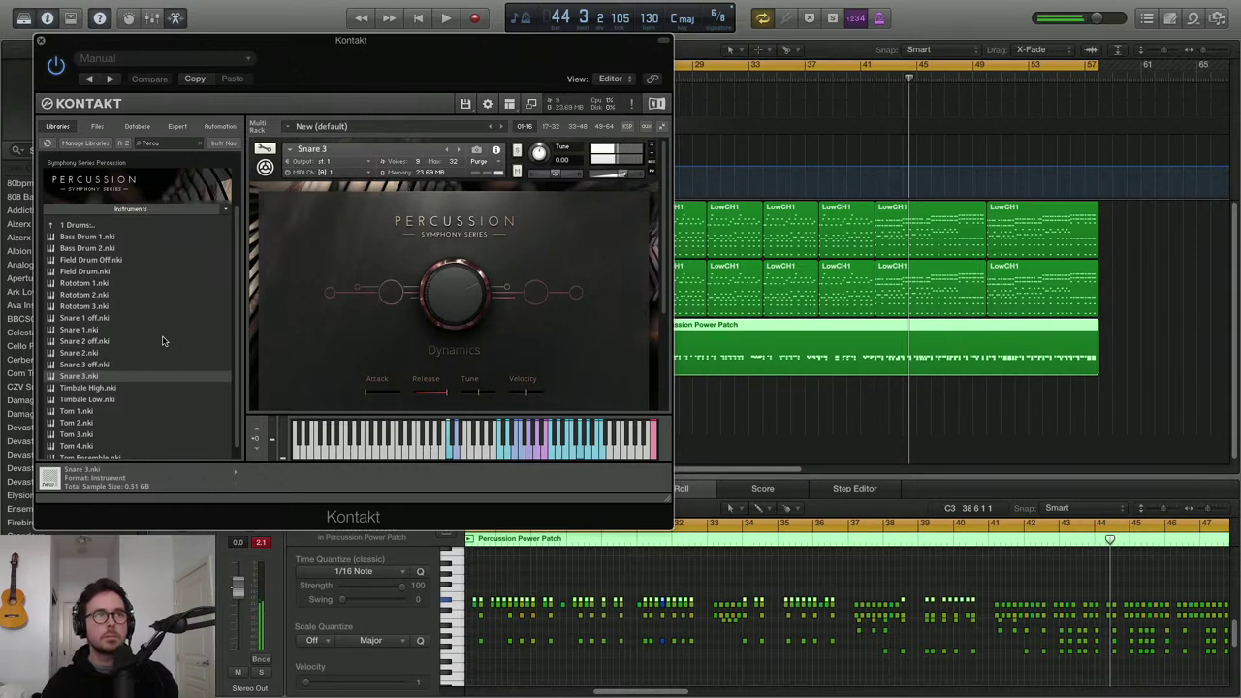
click(40, 41)
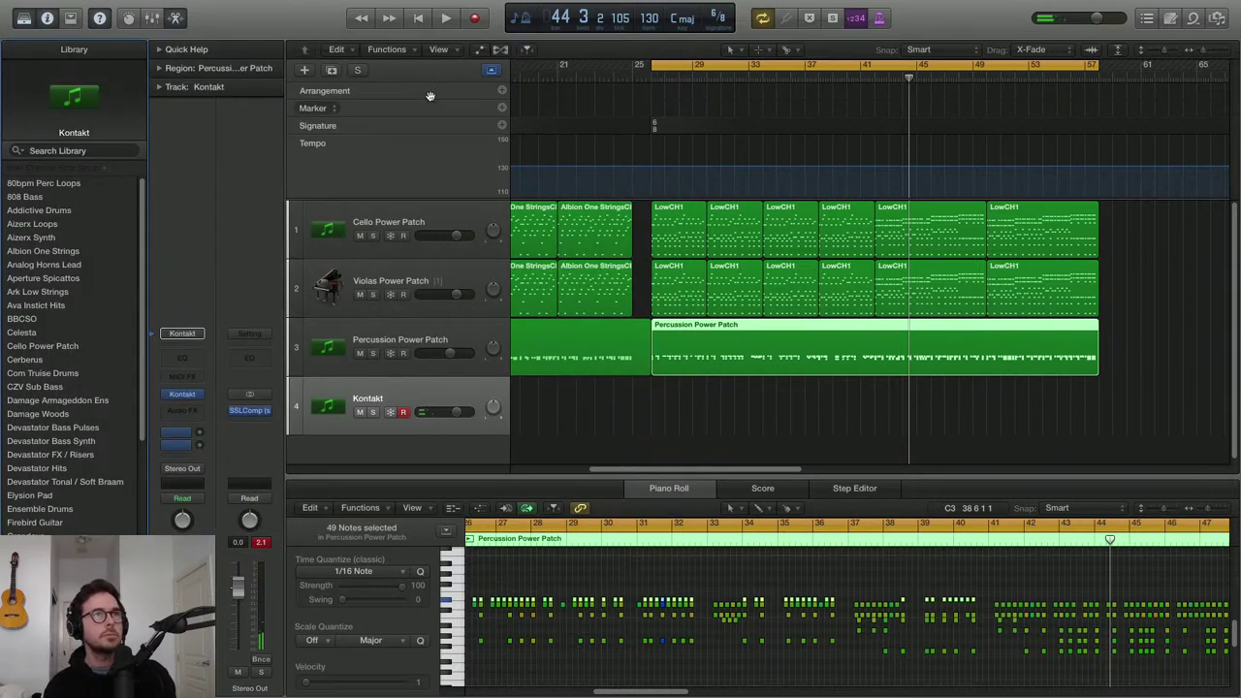
Set a cycle range over the last two LowCH1 regions from bar 42 to 58 and record a snare part on the Kontakt track
click(861, 64)
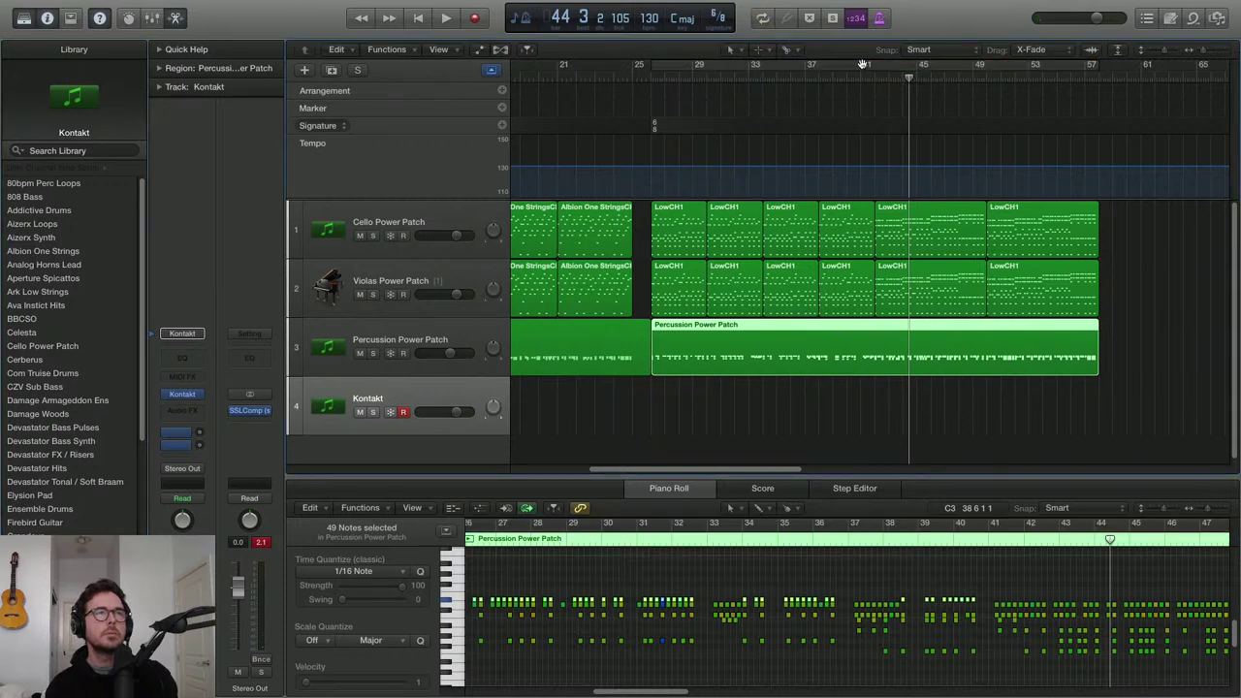
drag(872, 63, 1099, 97)
key(r)
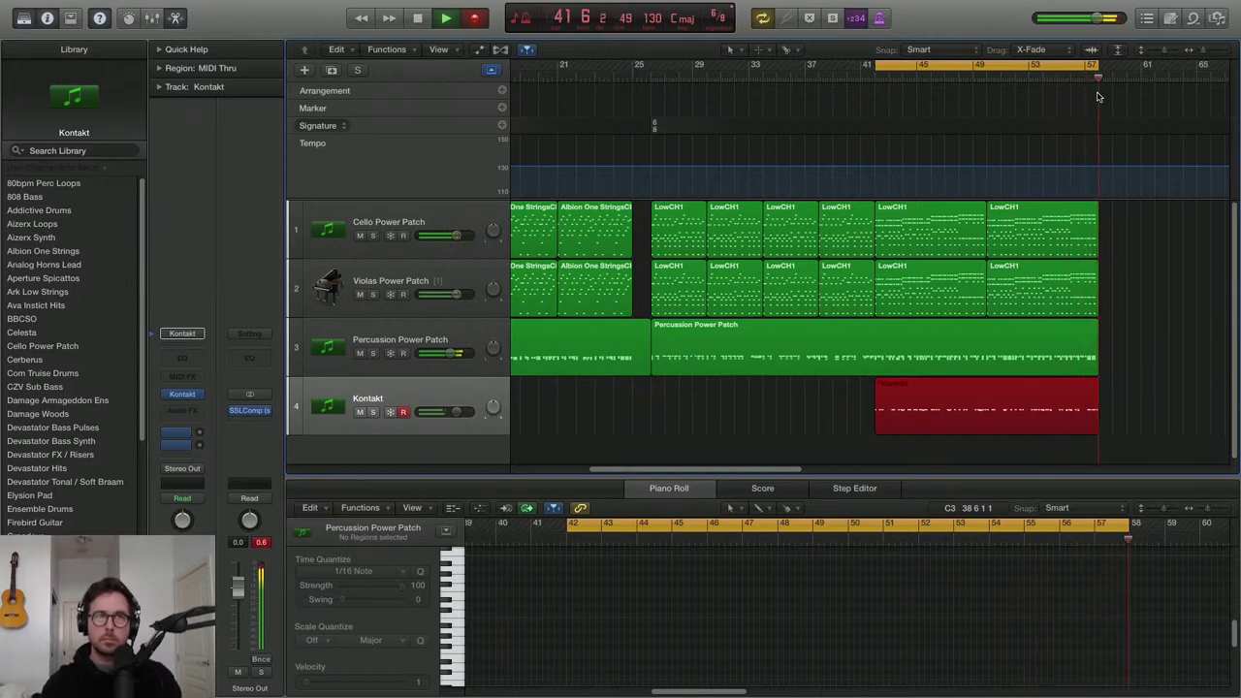
key(space)
click(1072, 423)
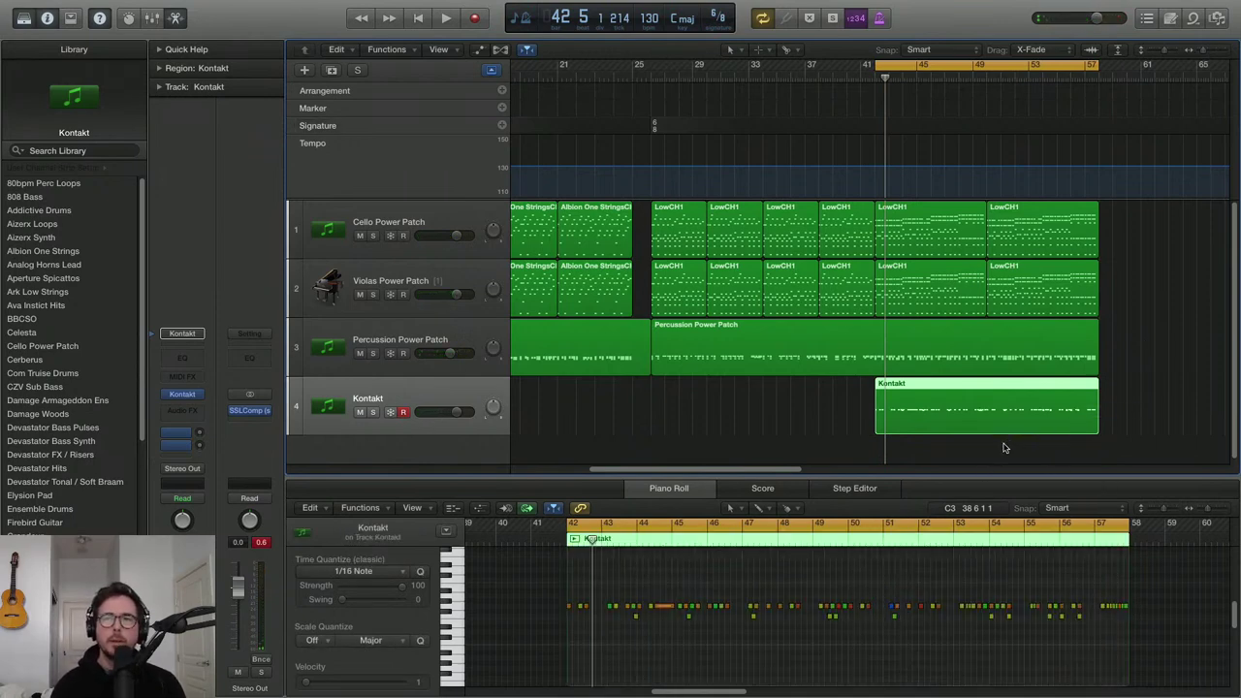
Extend the cycle range from bar 1 to just past the last LowCH1 regions, with a length of 62 bars
key(super+Up)
key(super+Left)
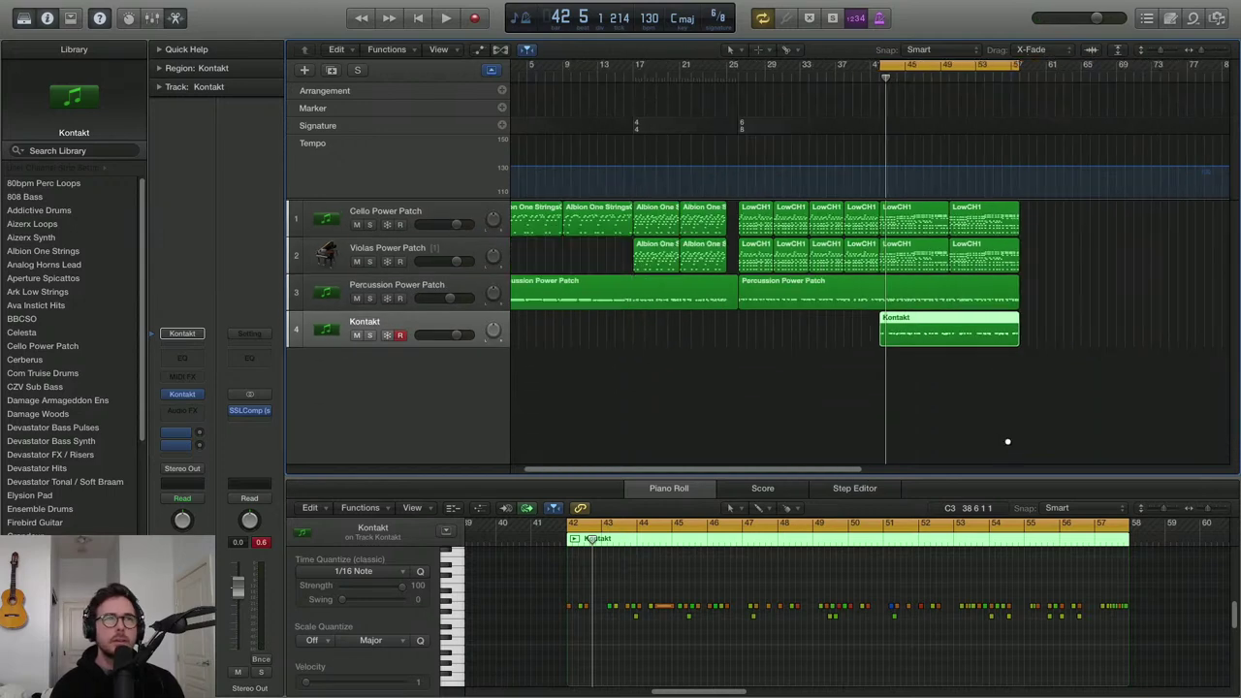
drag(905, 66, 520, 225)
drag(863, 75, 1062, 128)
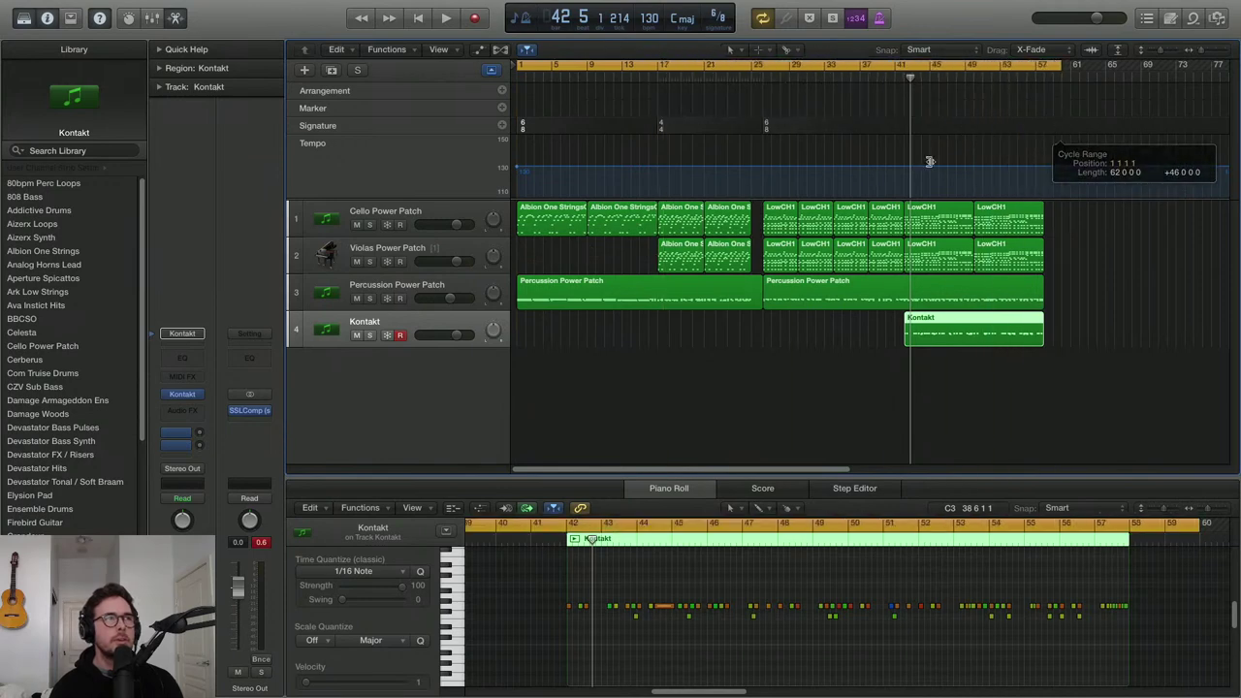
Rename the Kontakt track as Snare
double_click(366, 322)
text(Snare)
key(Return)
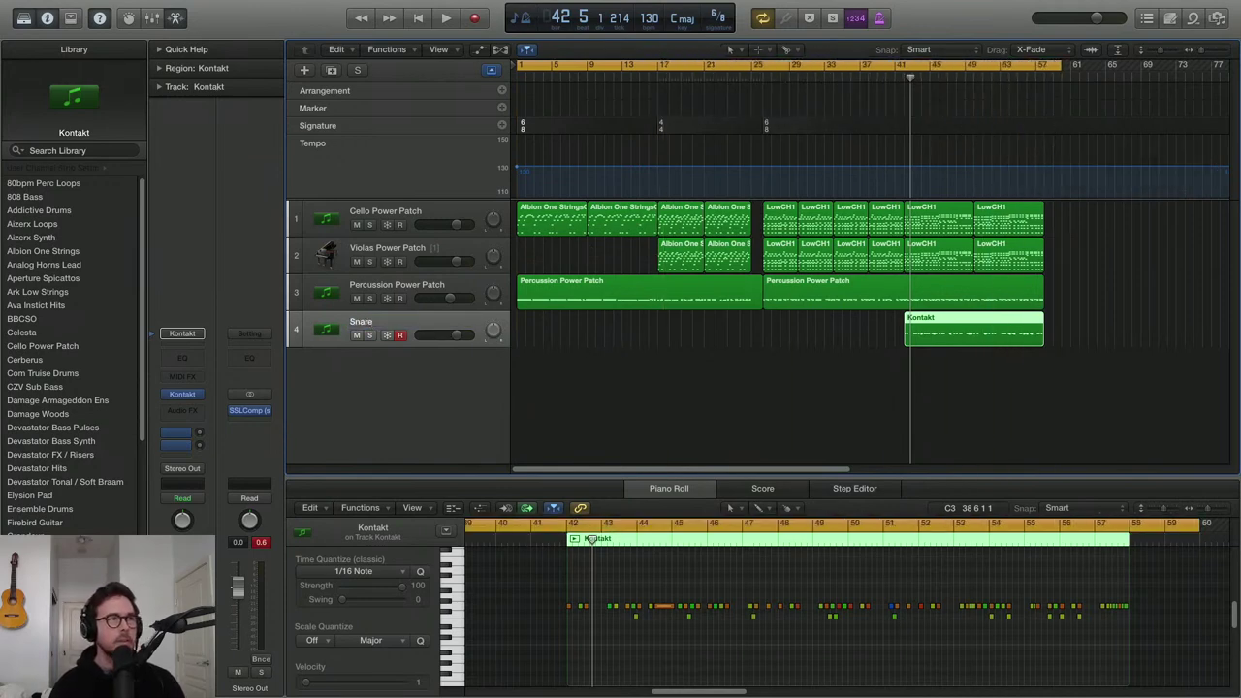
Create another software instrument track, load the Aizerx Synth patch on it and return the playhead to bar 1
click(305, 72)
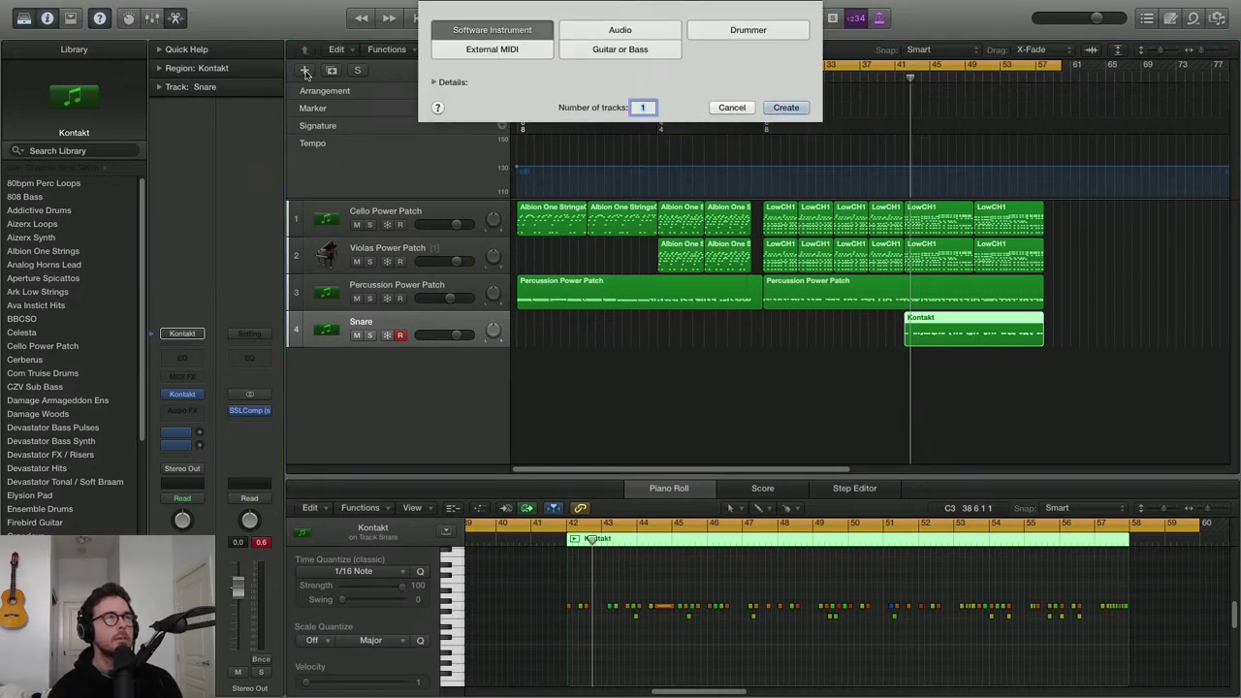
click(788, 108)
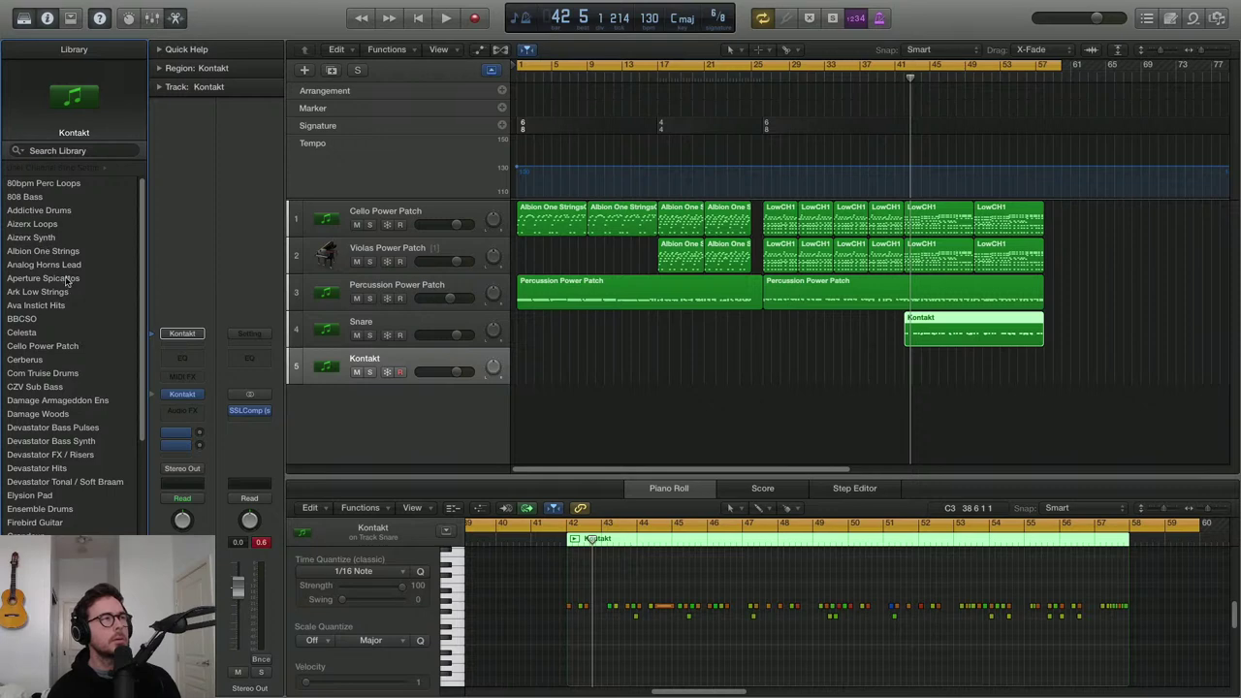
click(54, 238)
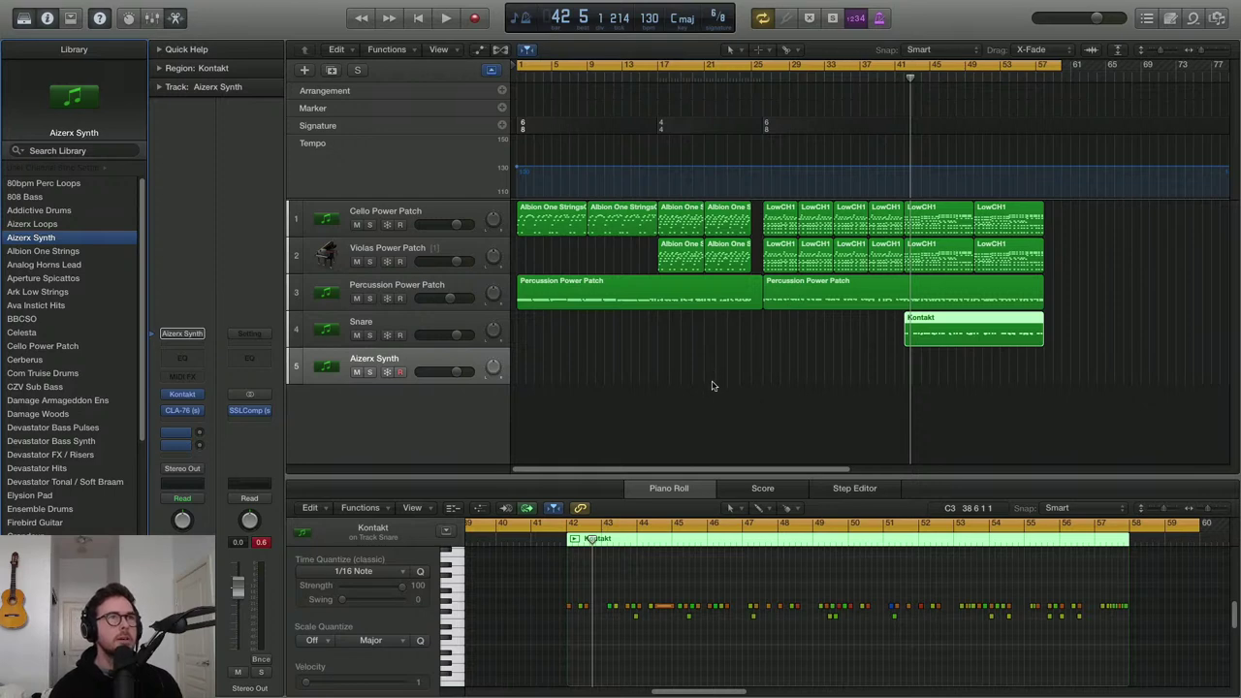
key(Return)
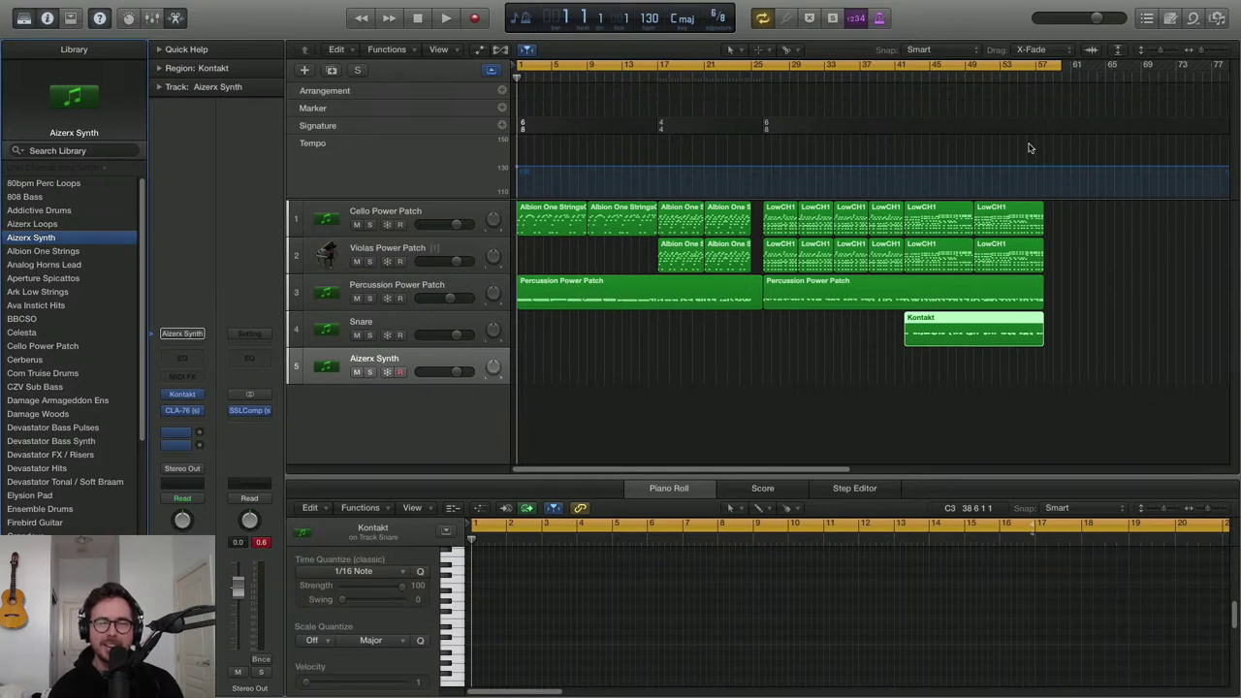
scroll(937, 233, down, 5)
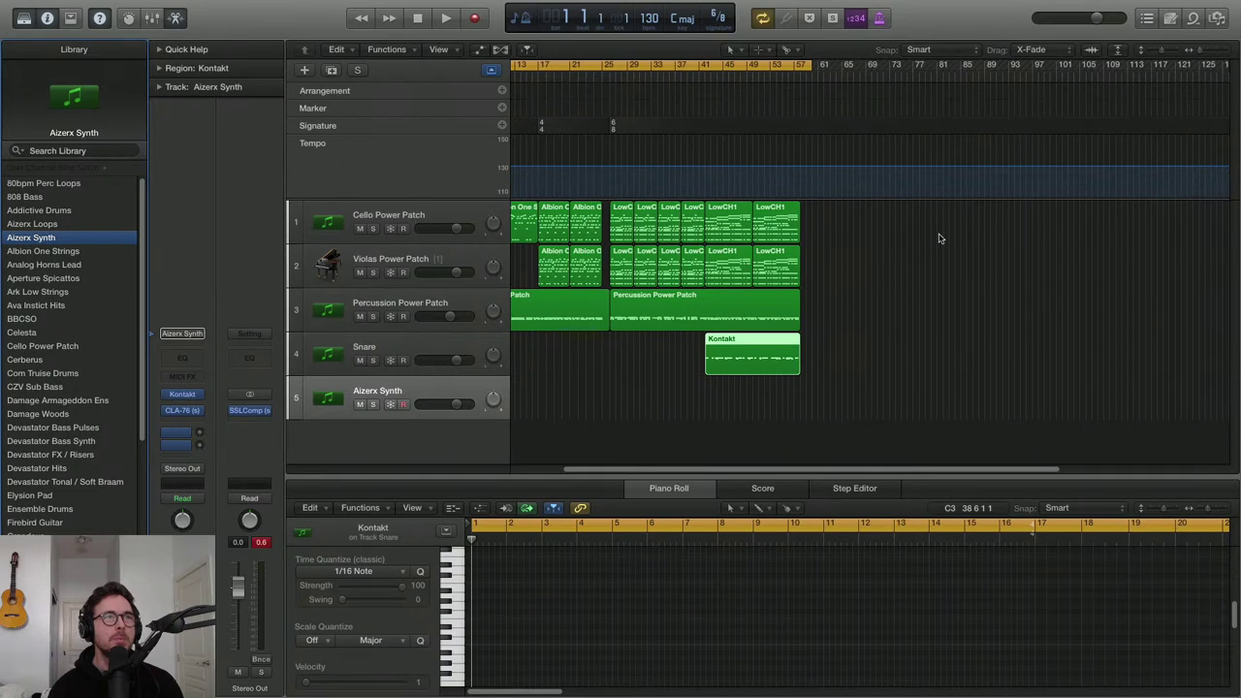
scroll(937, 237, left, 3)
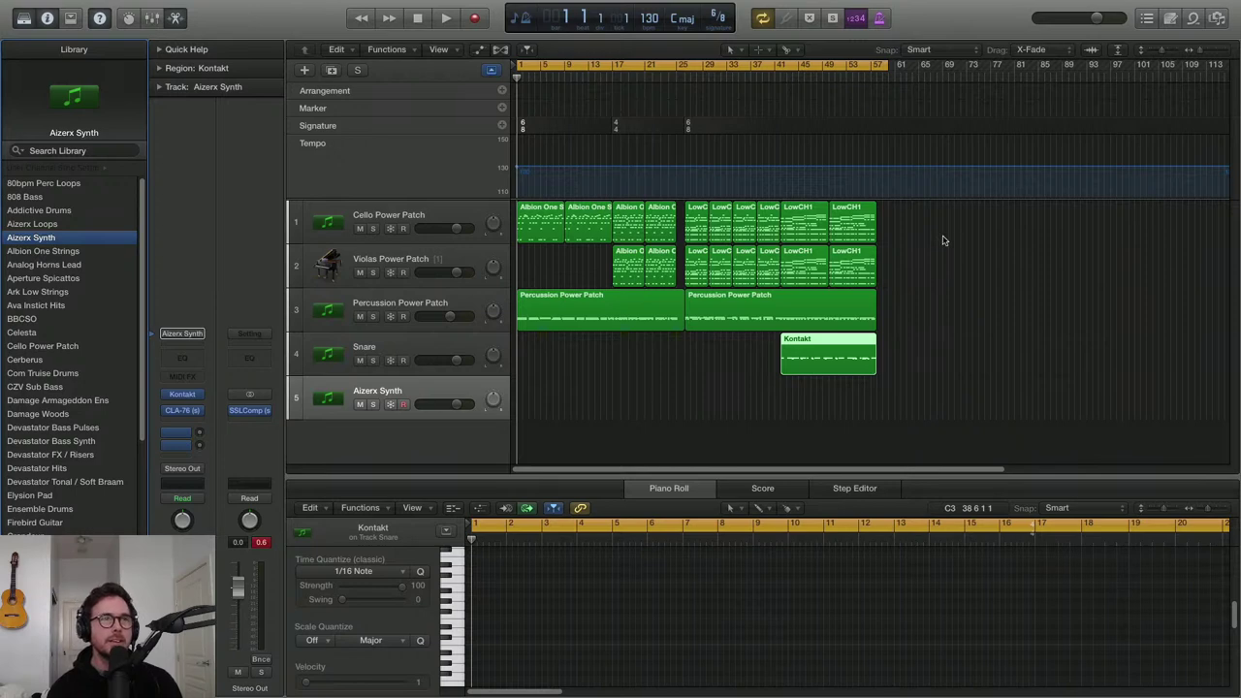
scroll(943, 279, up, 3)
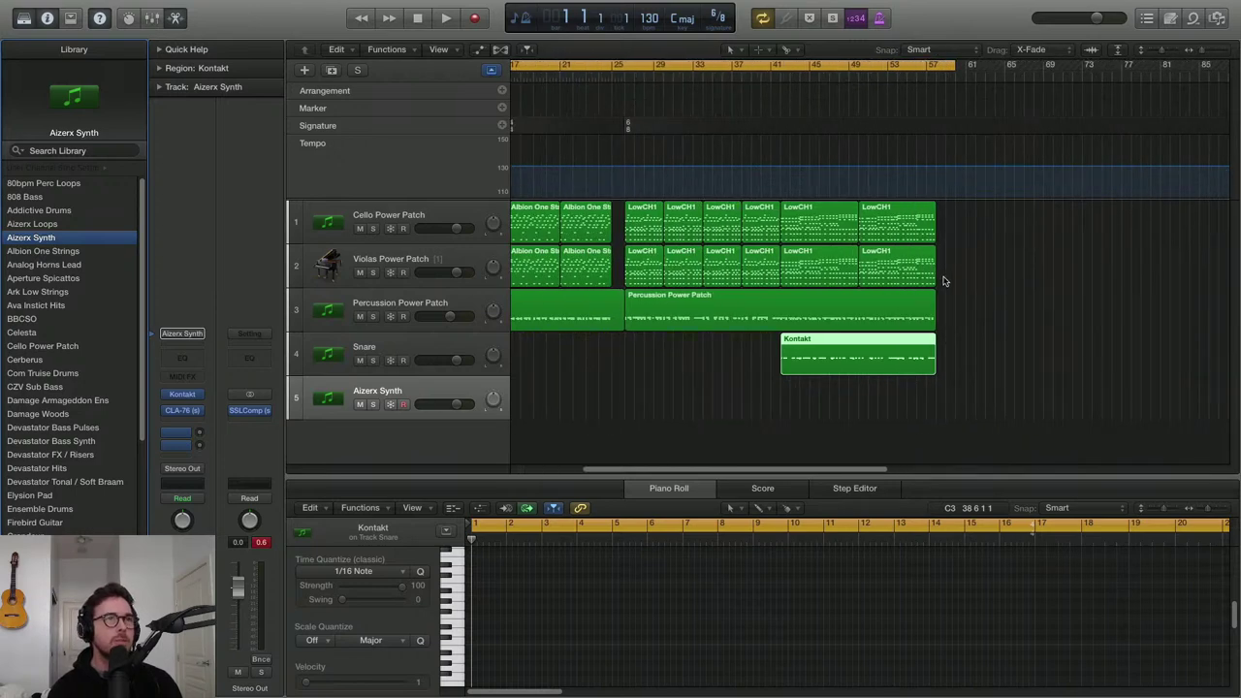
Load the Doomed preset from the BRAAMS category in the Aizerx Synth track's Kontakt instrument
scroll(943, 280, left, 3)
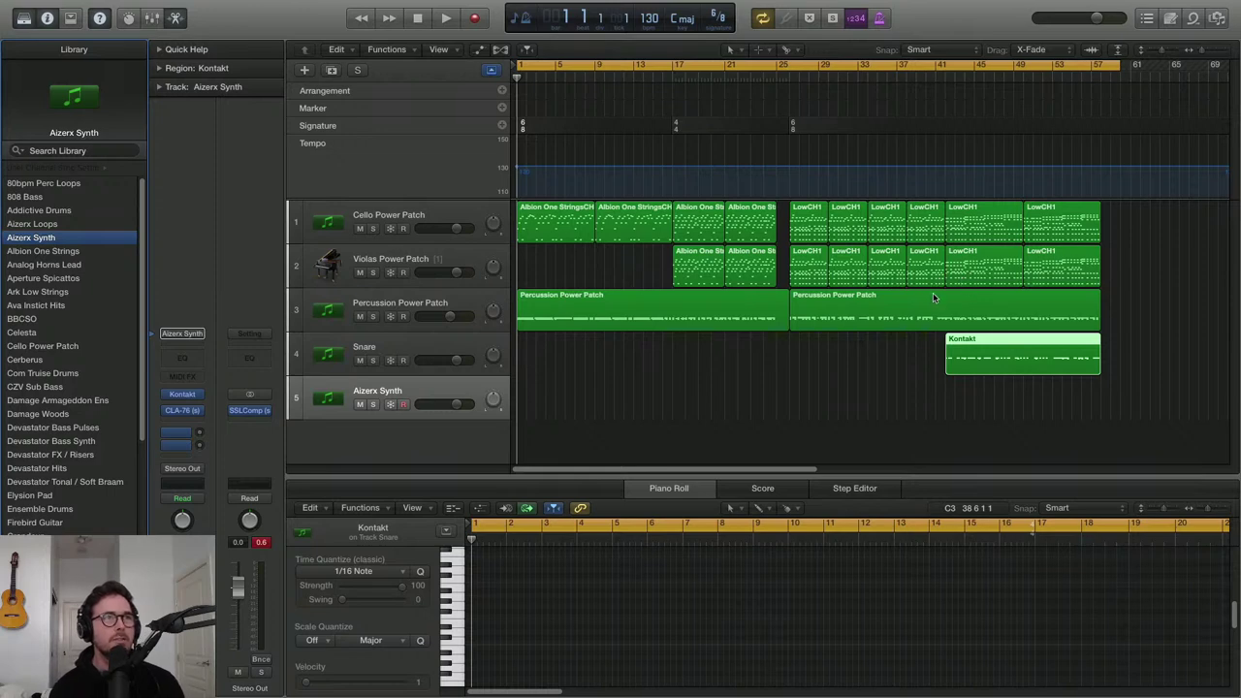
click(451, 393)
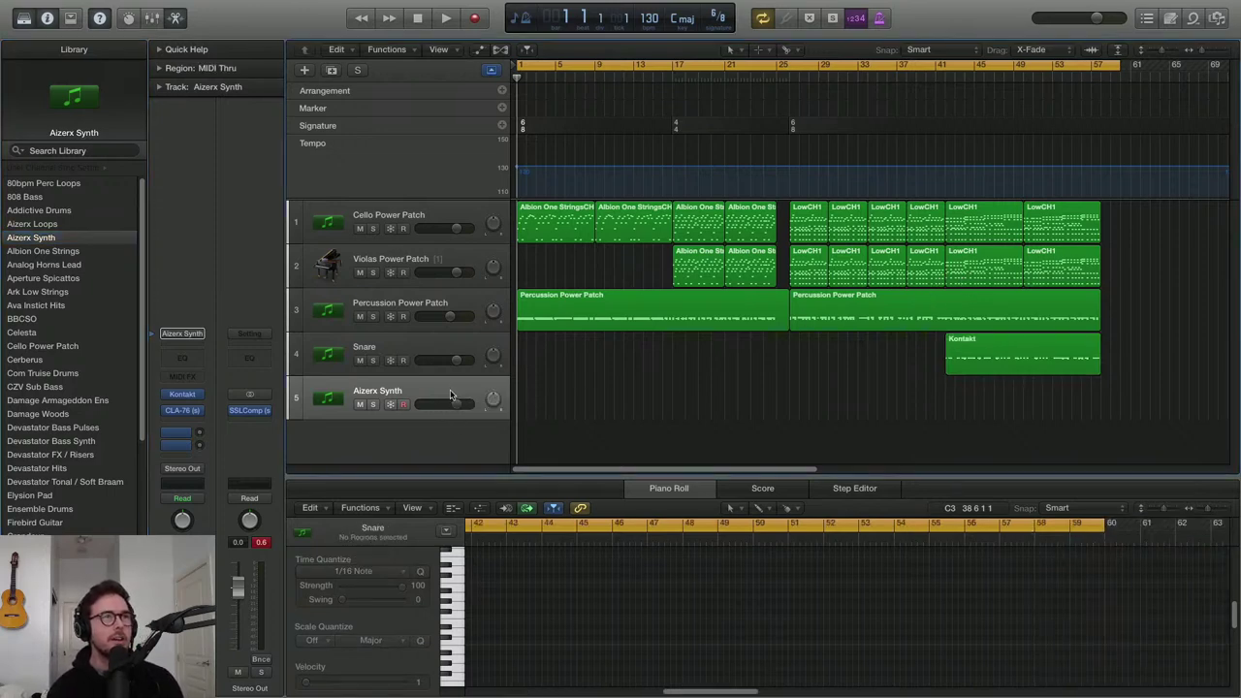
key(super+Left)
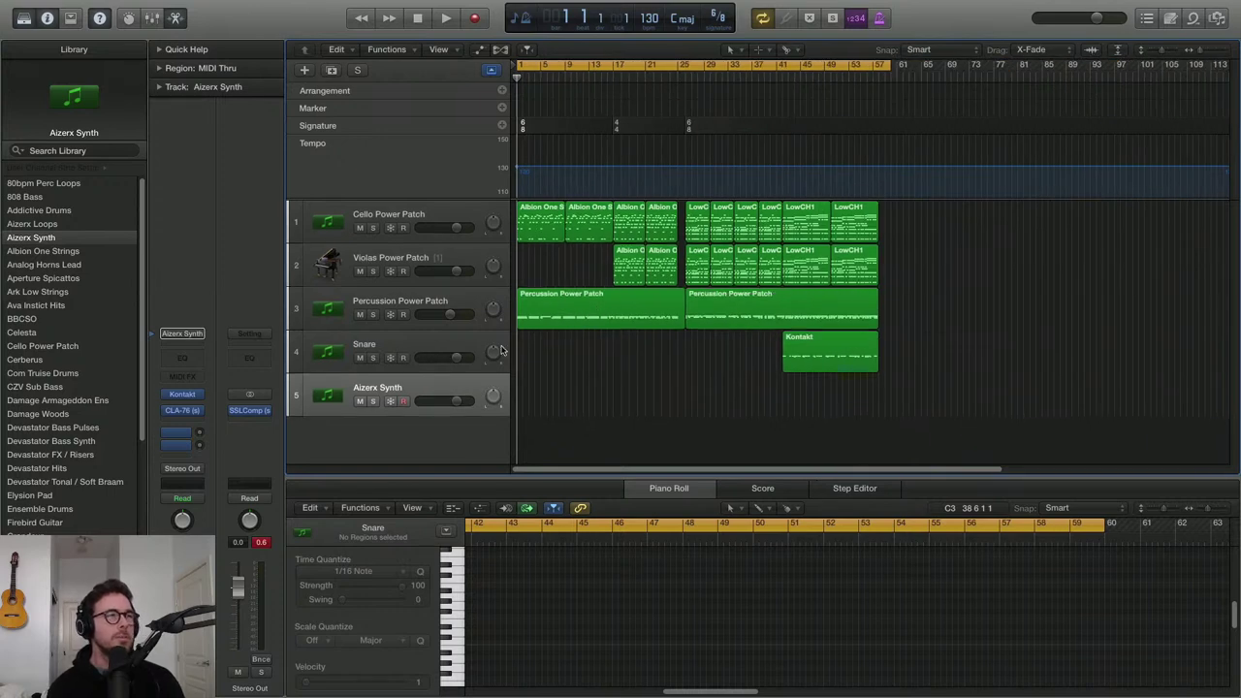
click(185, 399)
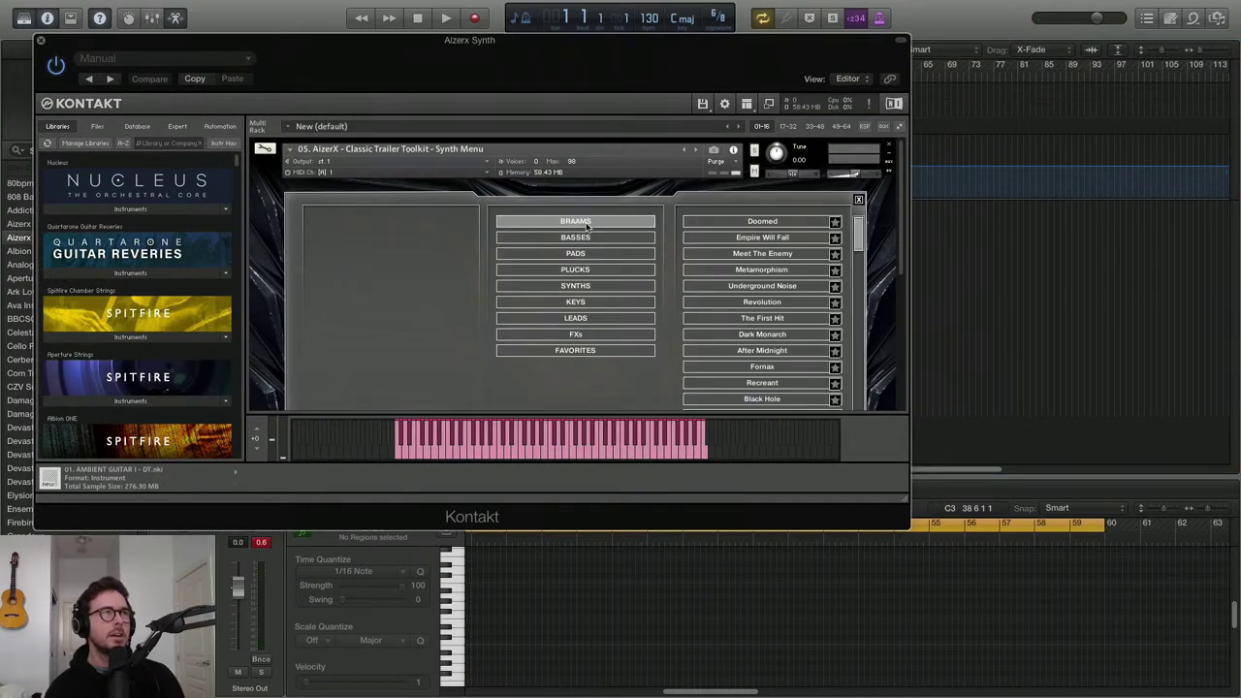
click(586, 223)
click(755, 223)
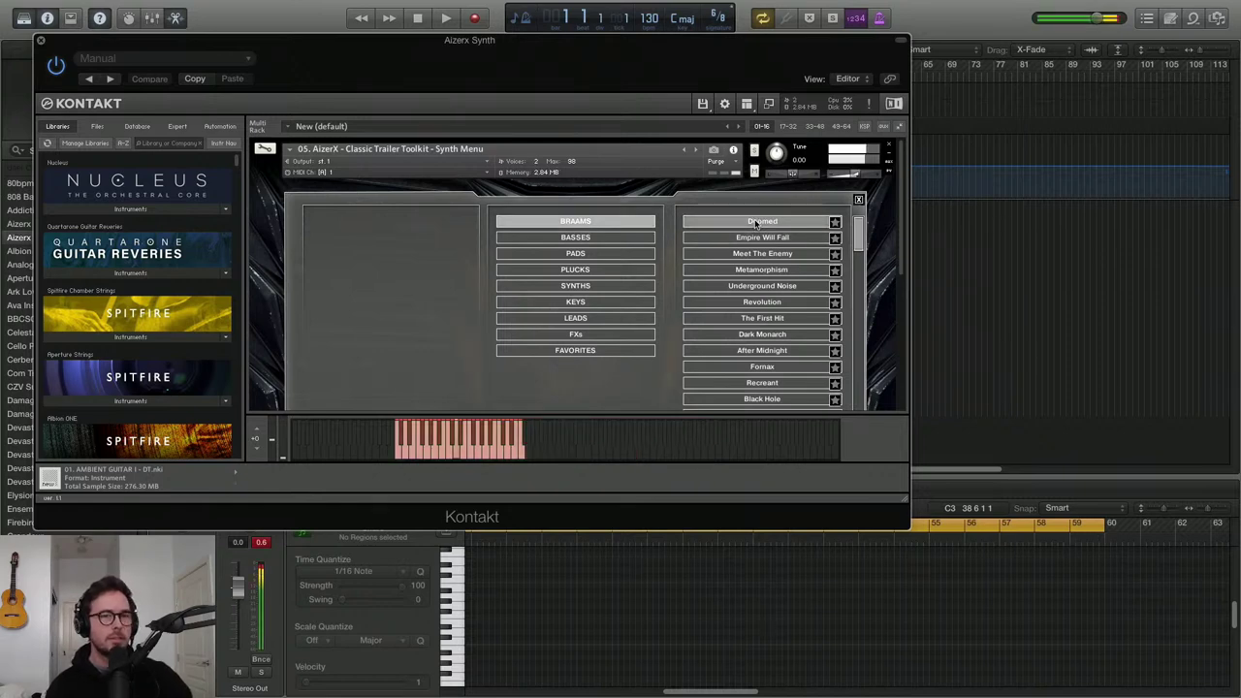
click(40, 41)
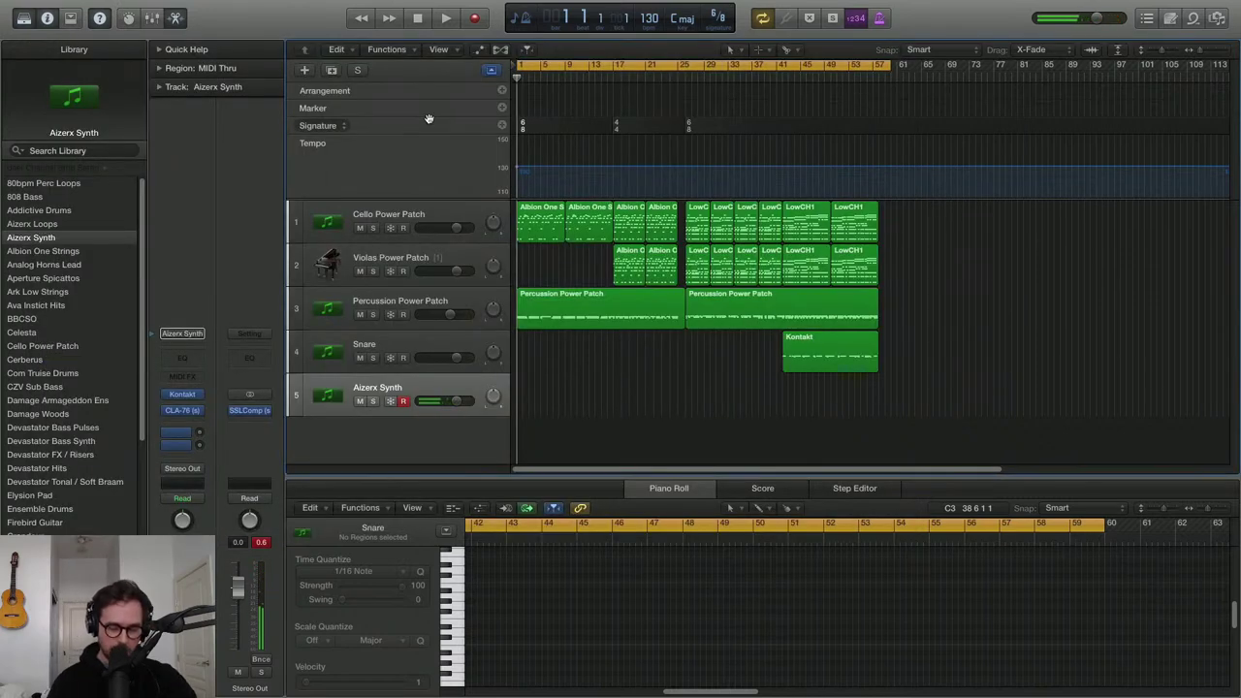
Record a sustained low braam note on the Aizerx Synth track from bar 1 and align the note's start to the bar line
key(r)
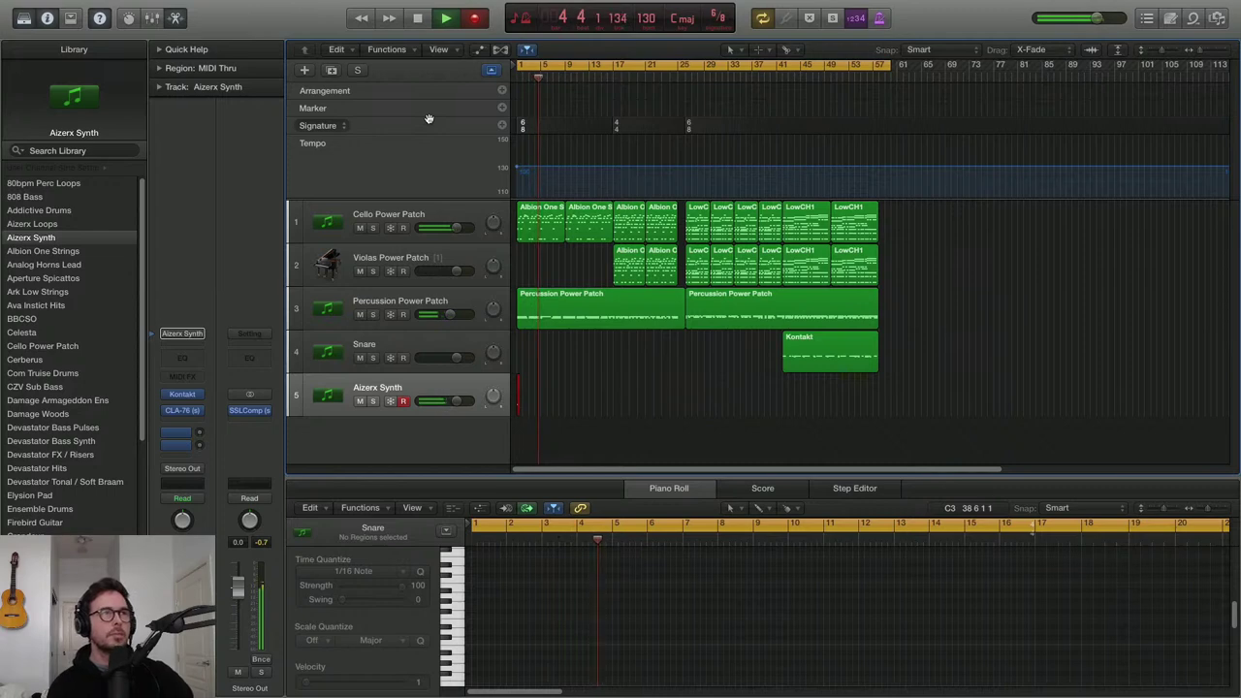
key(space)
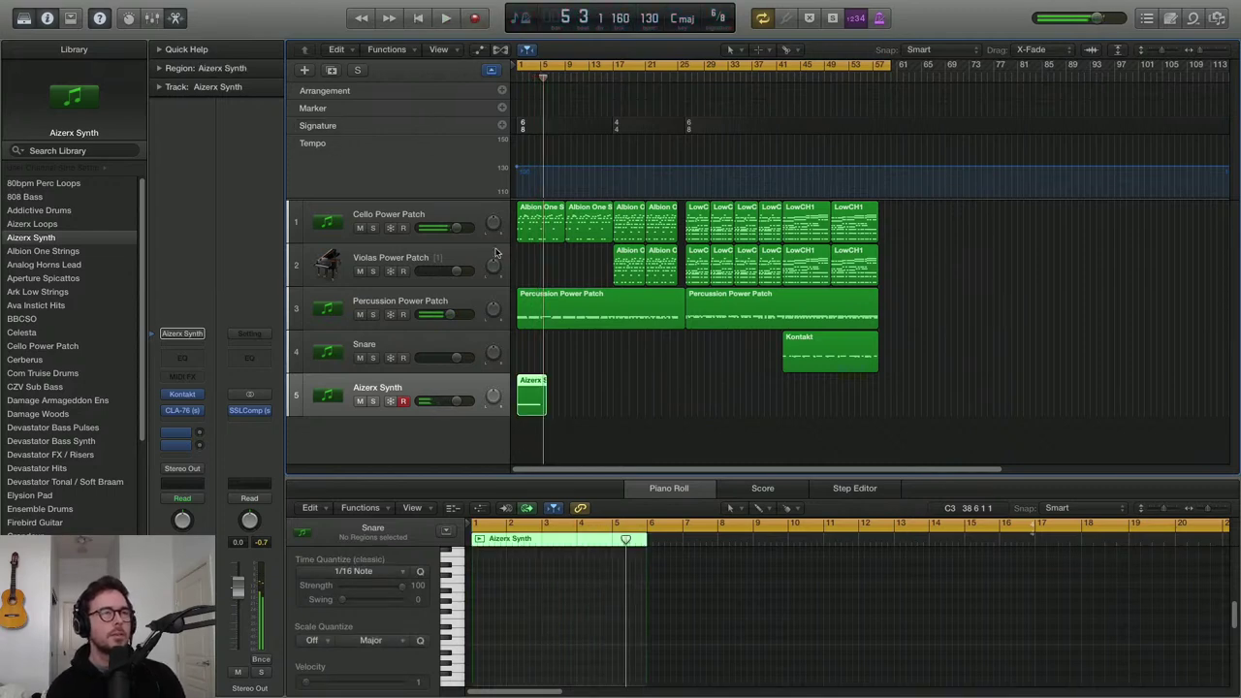
click(543, 405)
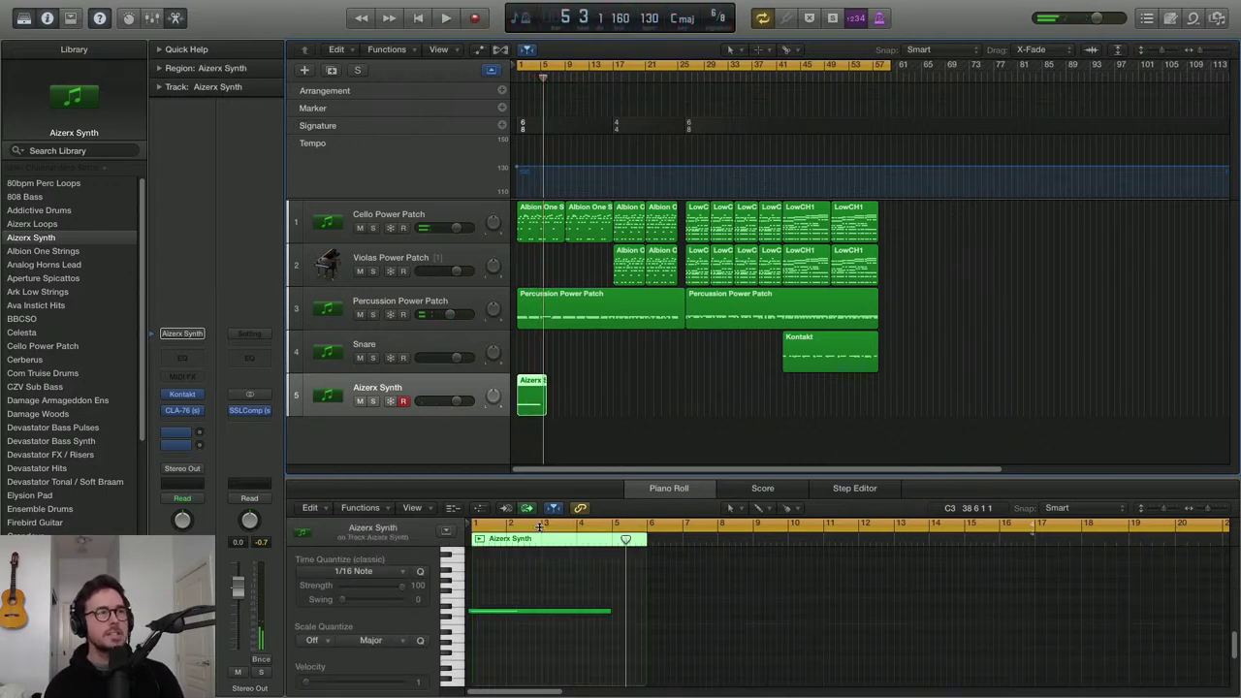
click(487, 612)
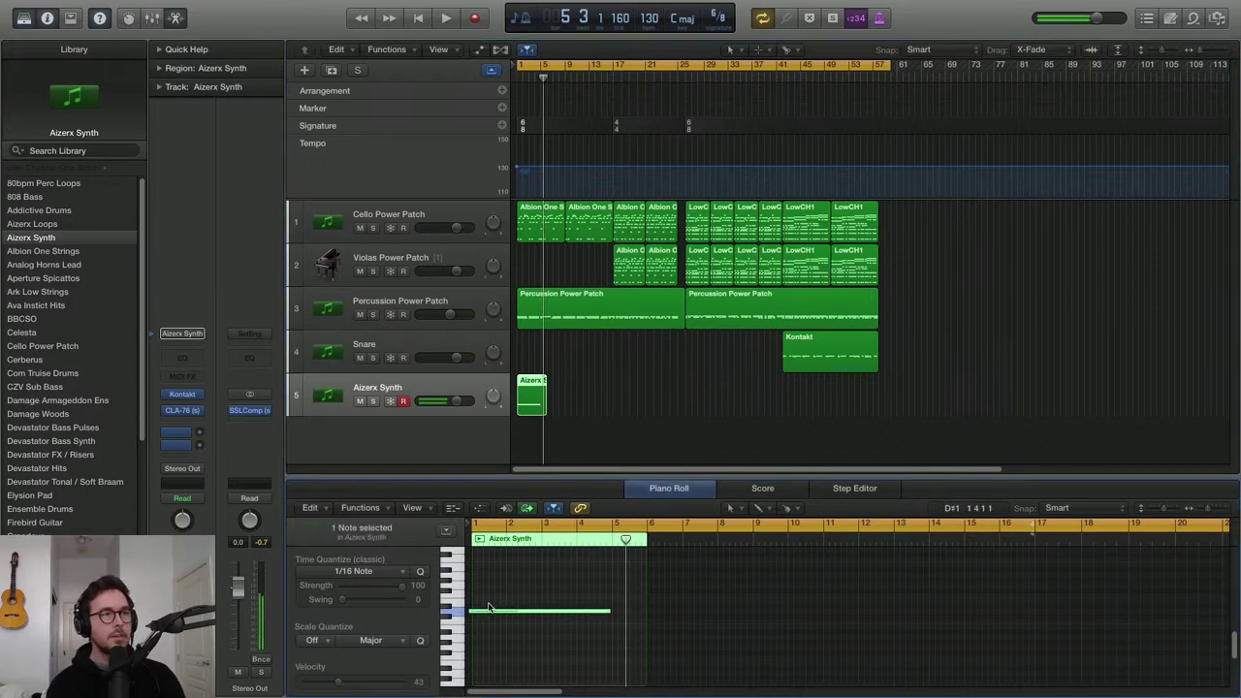
drag(479, 614, 485, 617)
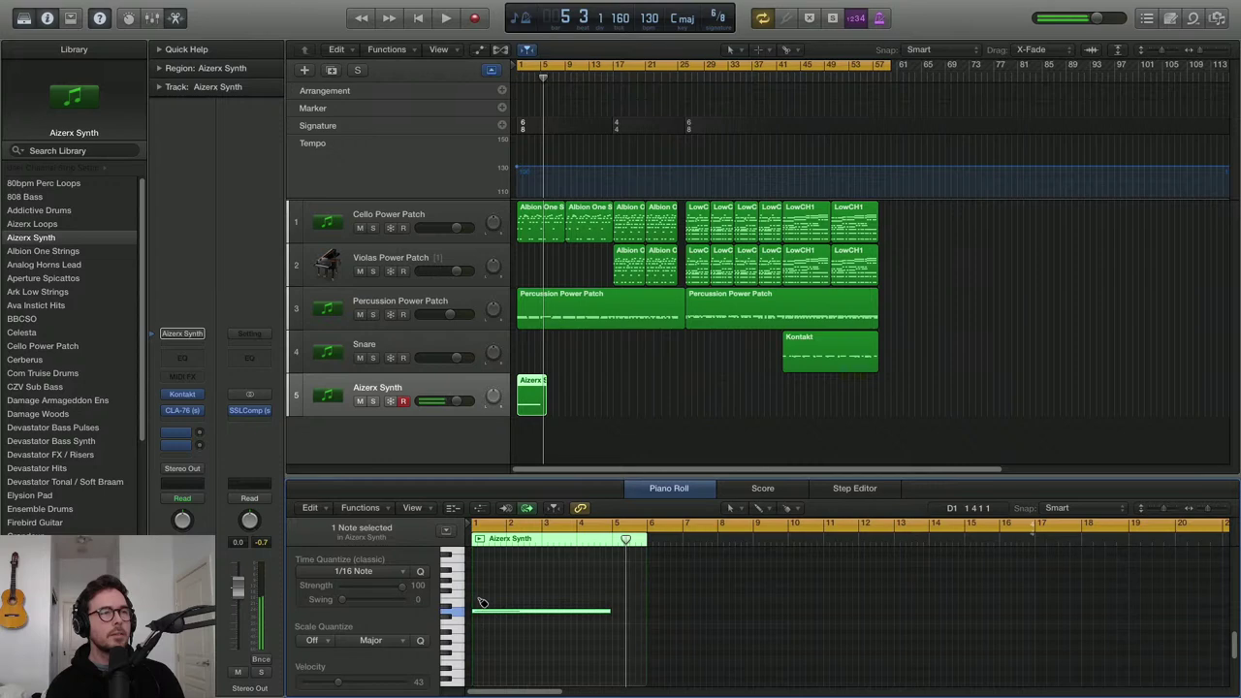
Raise the recorded braam note's velocity to 63 with the Velocity Tool
click(788, 508)
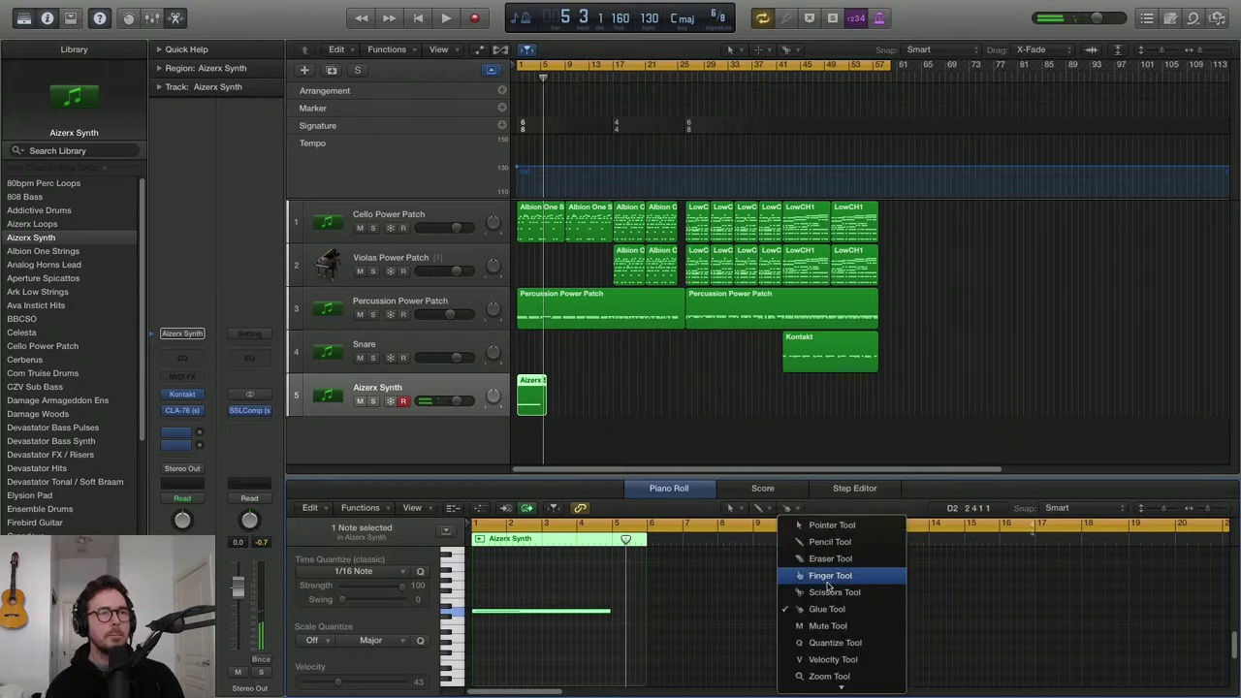
click(833, 659)
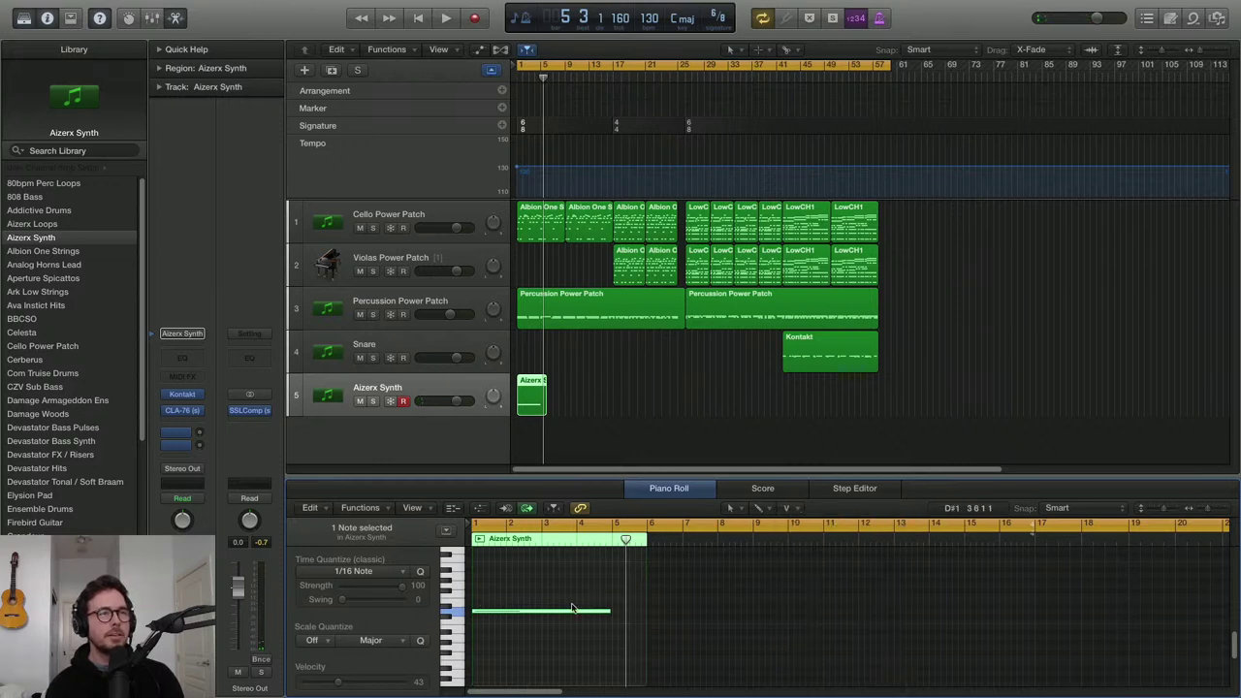
mouse_move(560, 599)
mouse_down()
mouse_move(546, 573)
mouse_move(553, 588)
mouse_up()
Lower the Aizerx Synth track's volume slightly while playing the braam with the other parts
key(space)
drag(456, 400, 449, 400)
scroll(536, 393, up, 10)
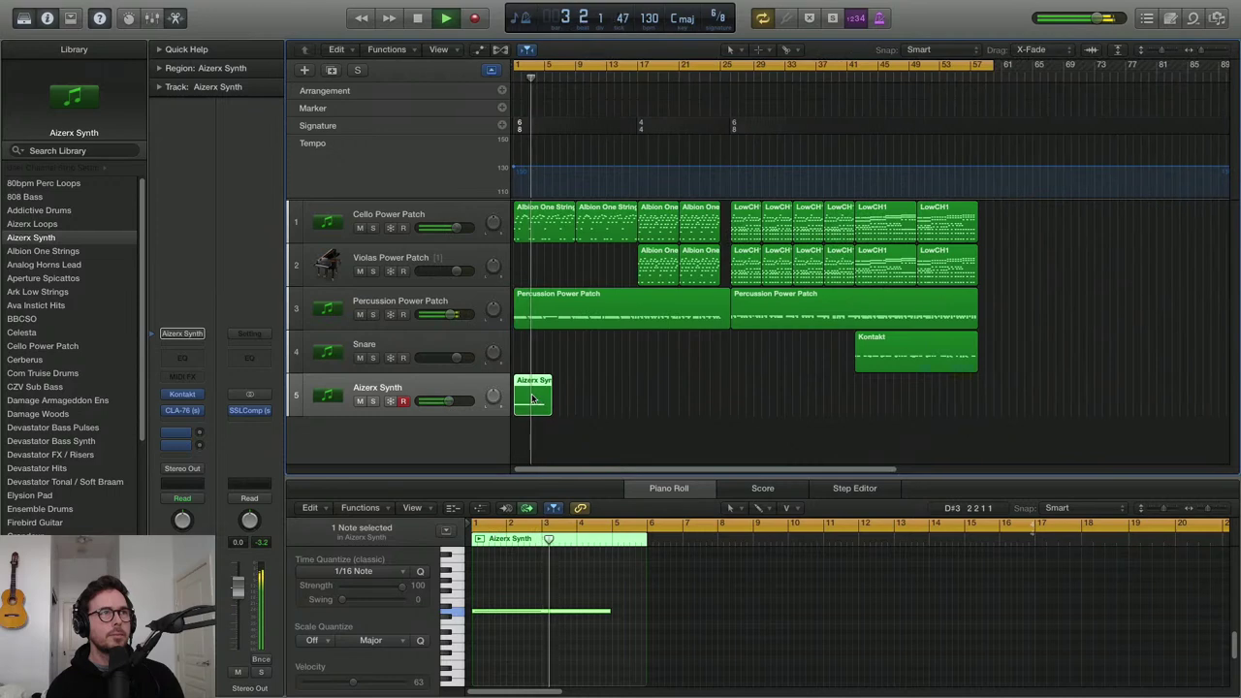
scroll(536, 393, down, 2)
scroll(533, 379, down, 2)
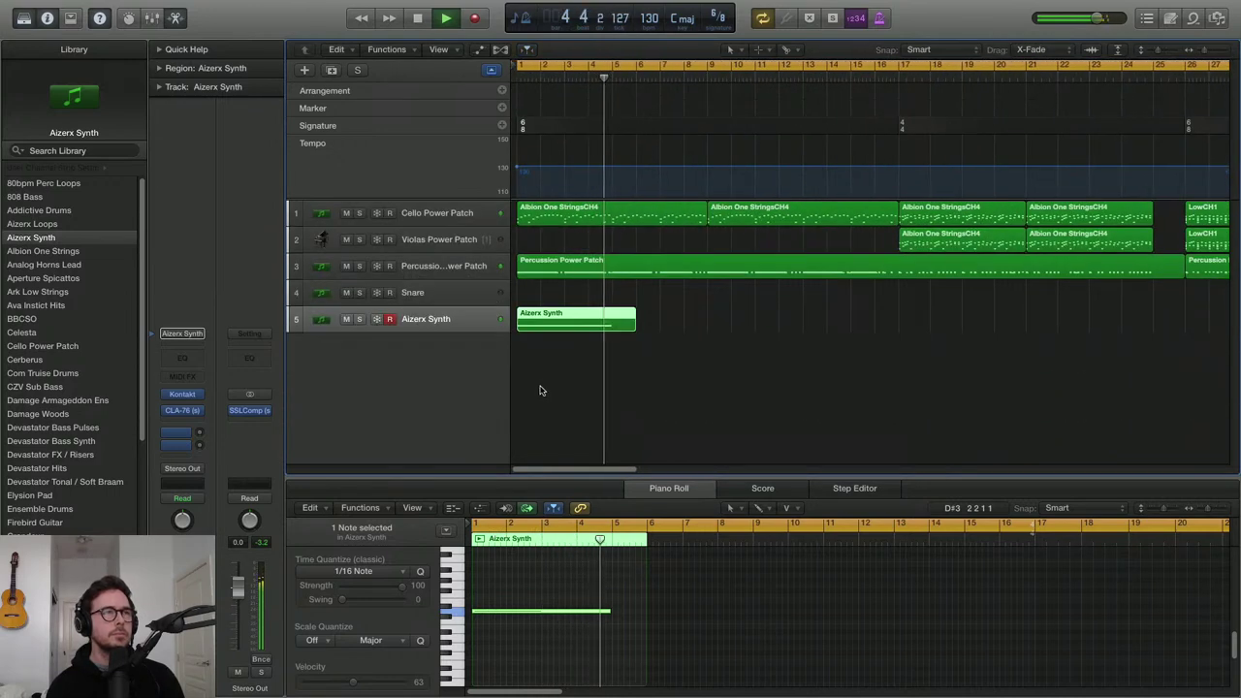
key(space)
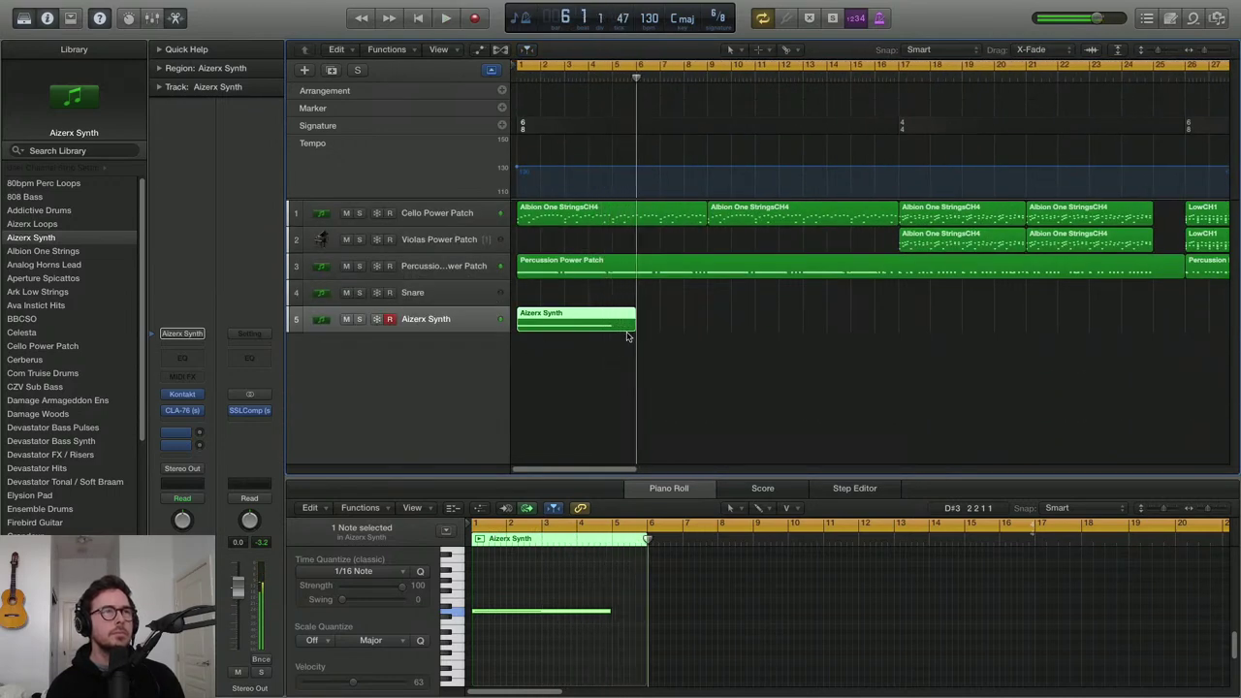
Bounce the Aizerx Synth region in place to a new audio track and remove the source MIDI region
key(ctrl+b)
key(Return)
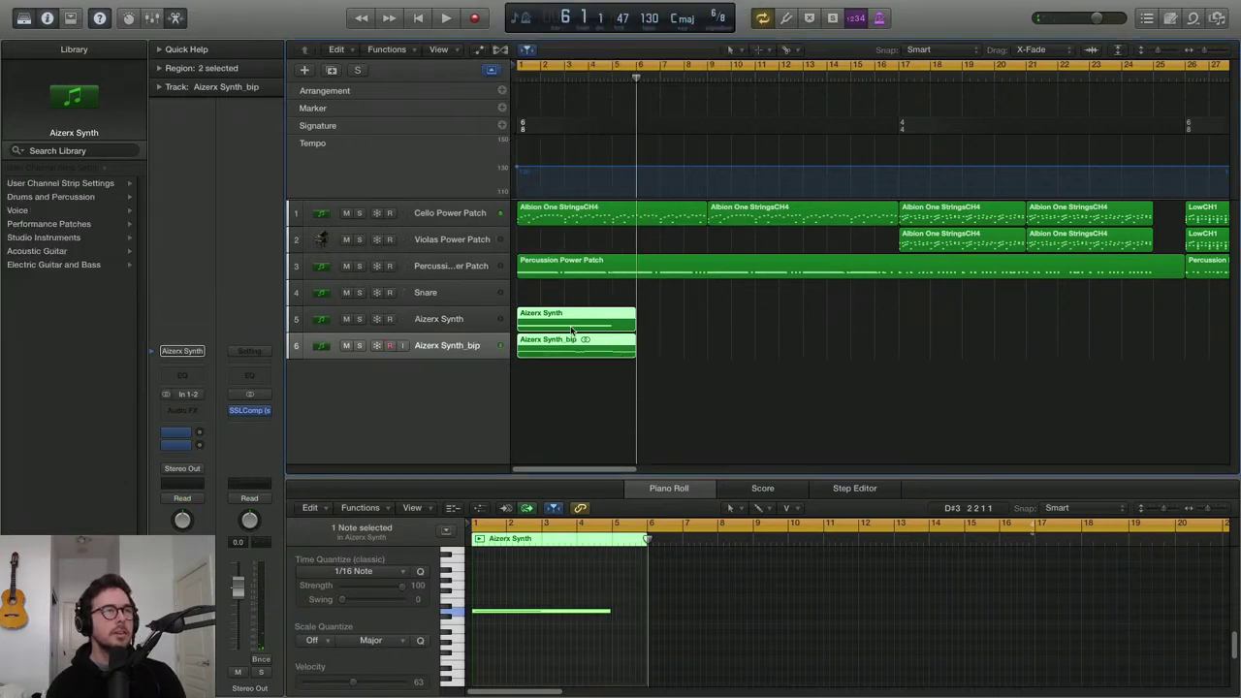
click(460, 326)
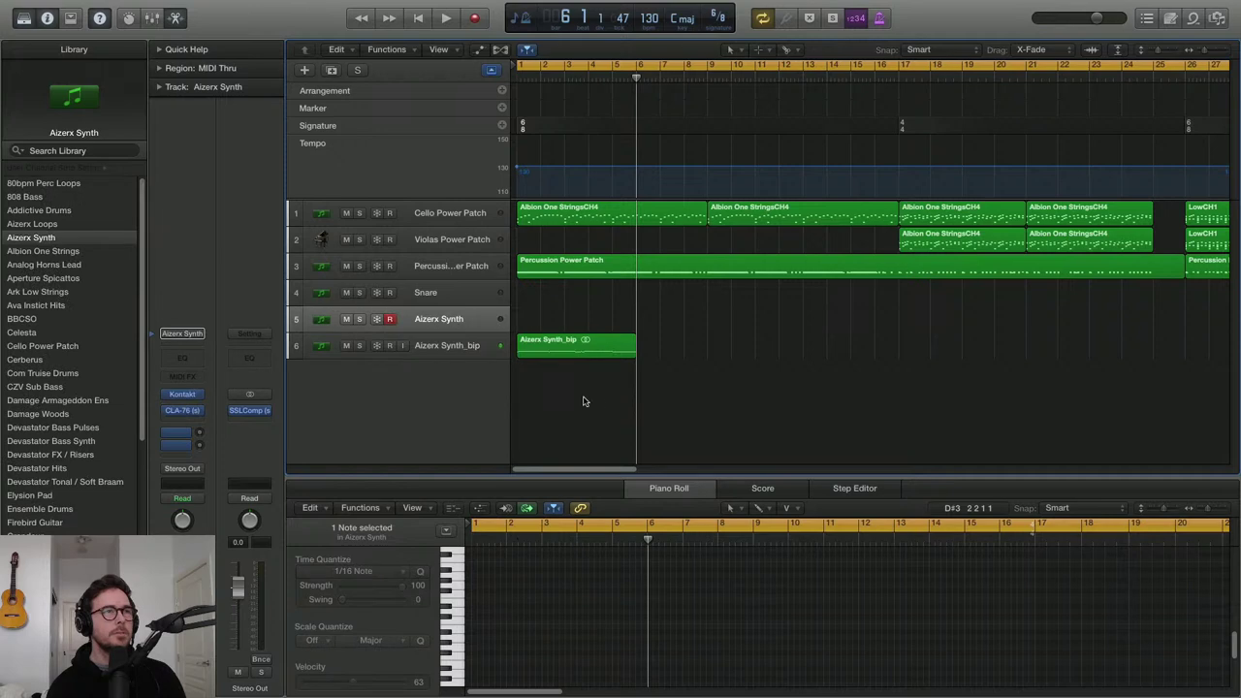
Shorten the bounced Aizerx Synth_bip region to end at bar 5 and add a long fade-out starting just before bar 2
key(super+Down)
scroll(635, 448, down, 2)
drag(631, 424, 659, 391)
scroll(661, 390, up, 1)
scroll(664, 396, up, 1)
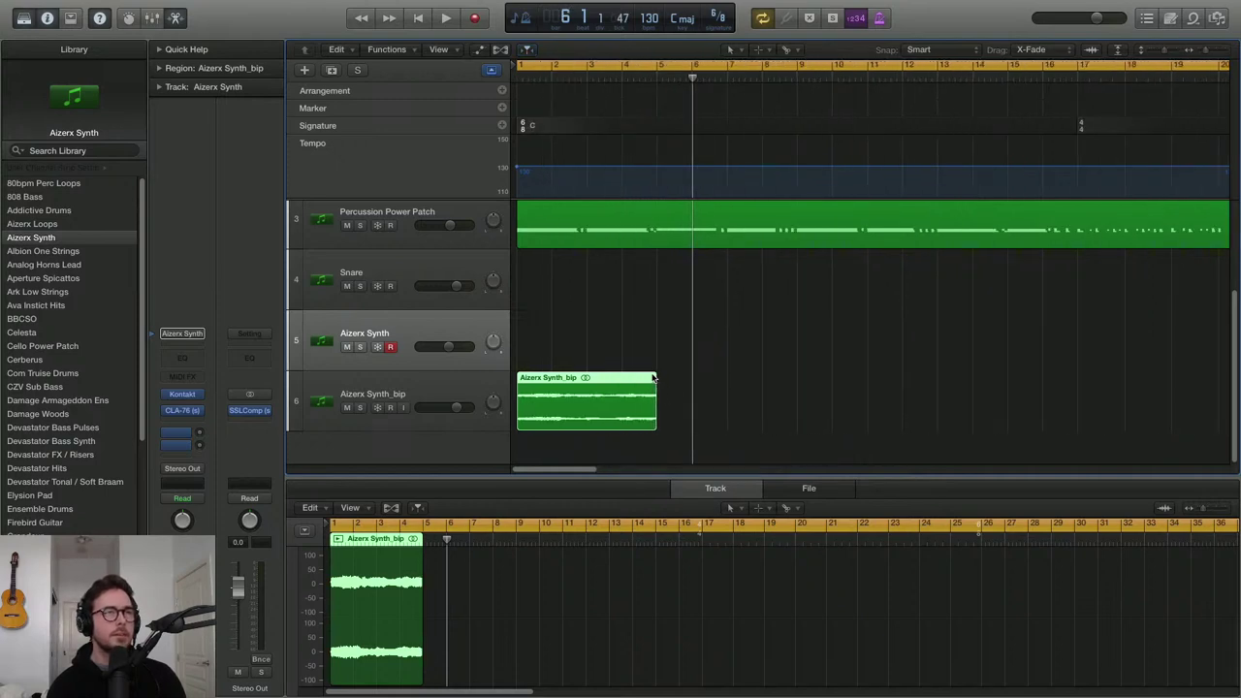
drag(656, 373, 565, 403)
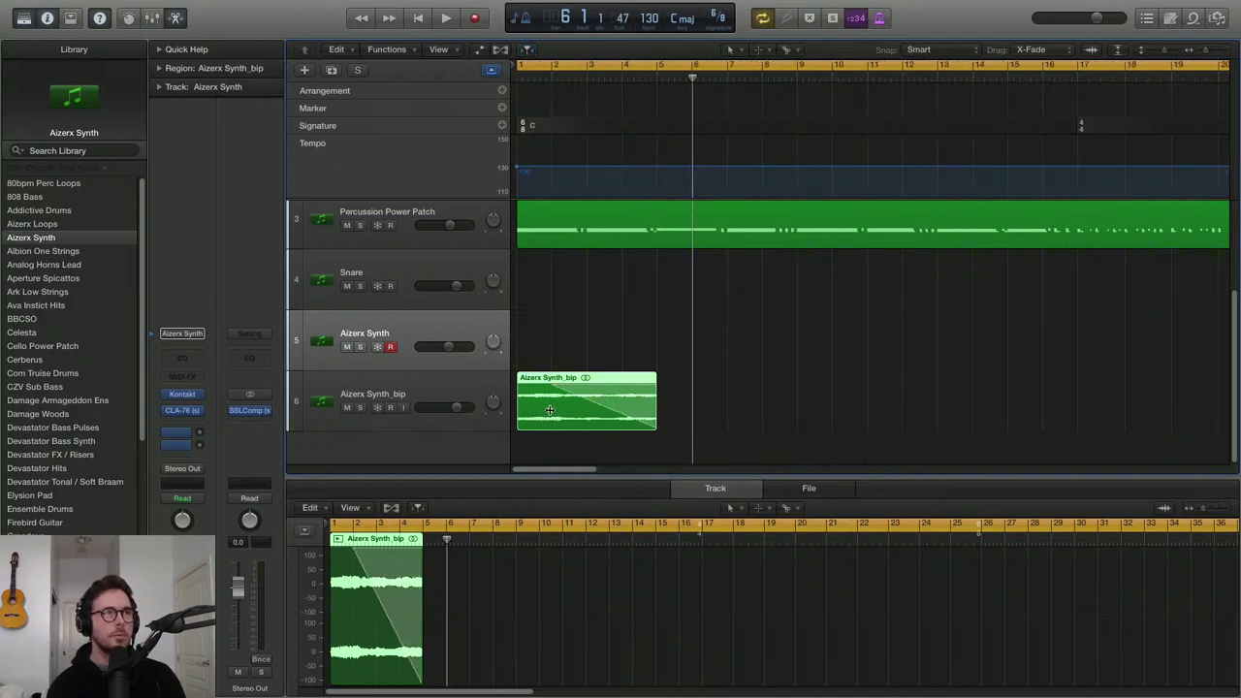
scroll(683, 392, up, 2)
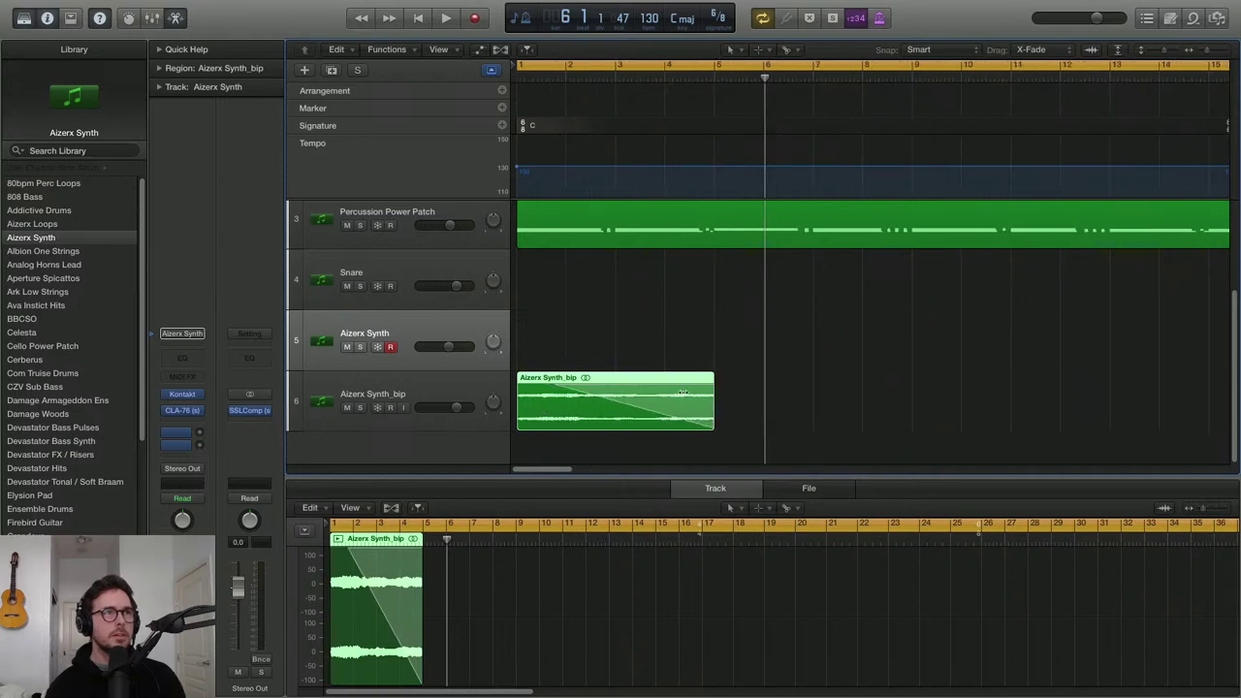
Play the bounced braam from bar 1 and set the Aizerx Synth_bip track's volume to -2.1 dB
key(Return)
key(z)
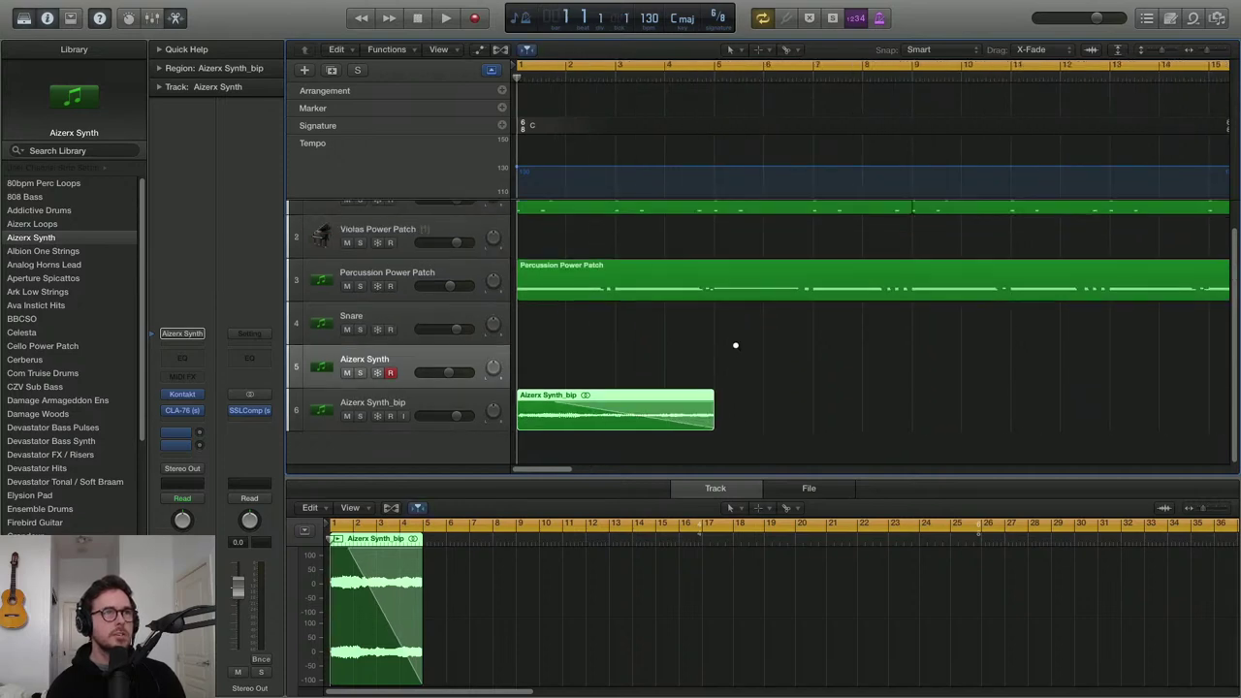
key(space)
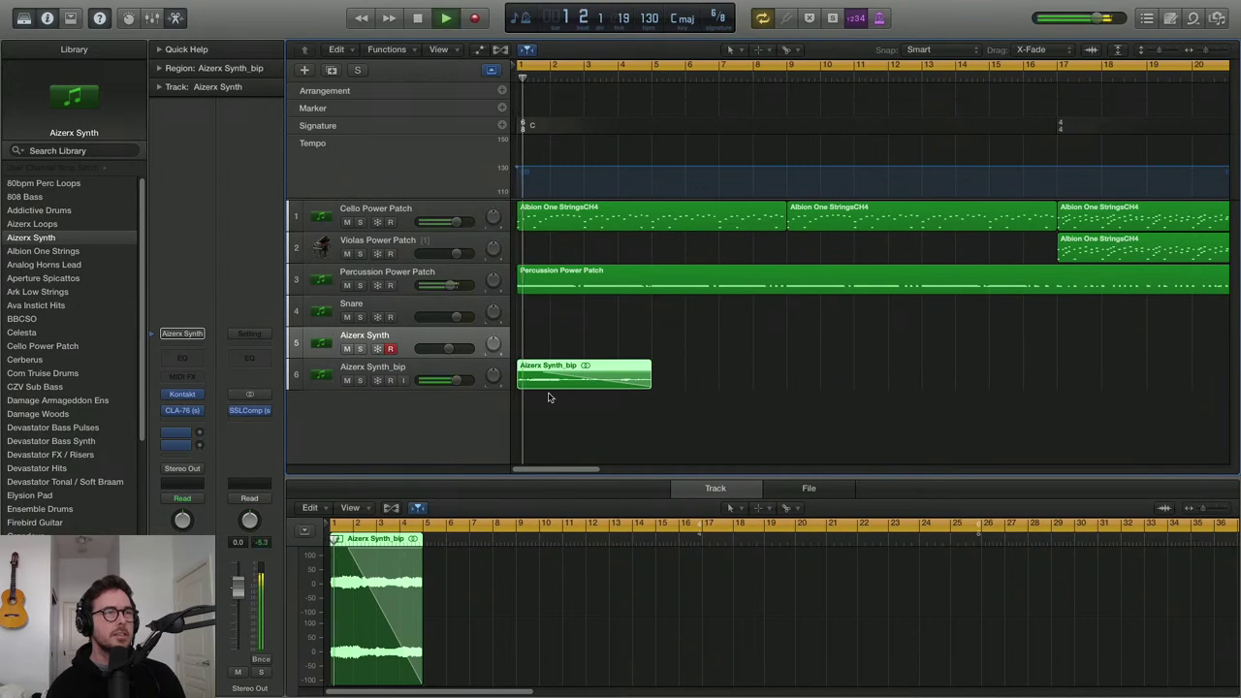
mouse_move(451, 379)
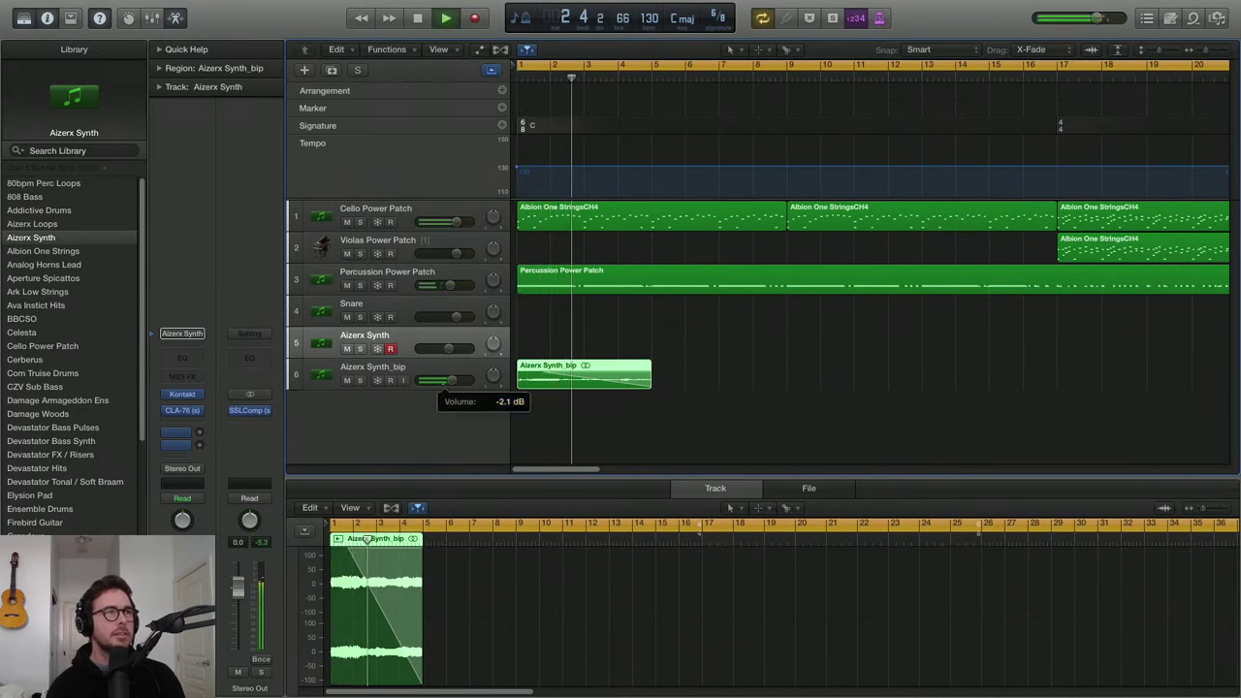
drag(451, 379, 448, 380)
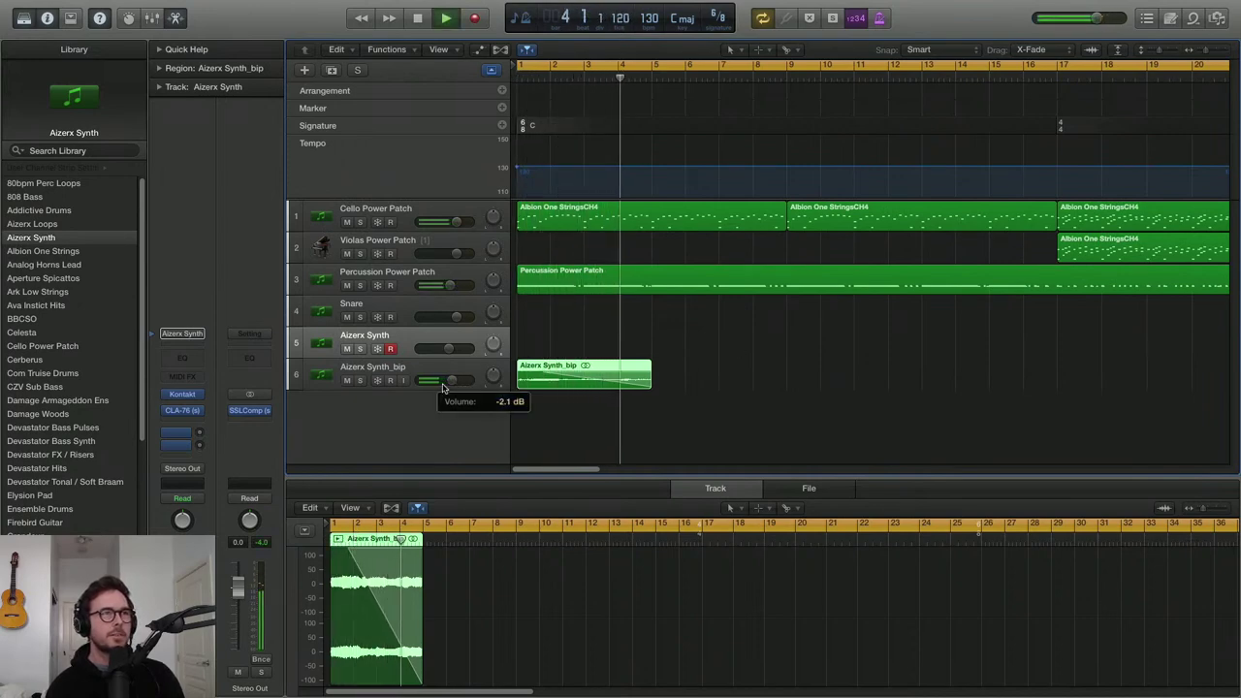
key(cmd+Left)
key(space)
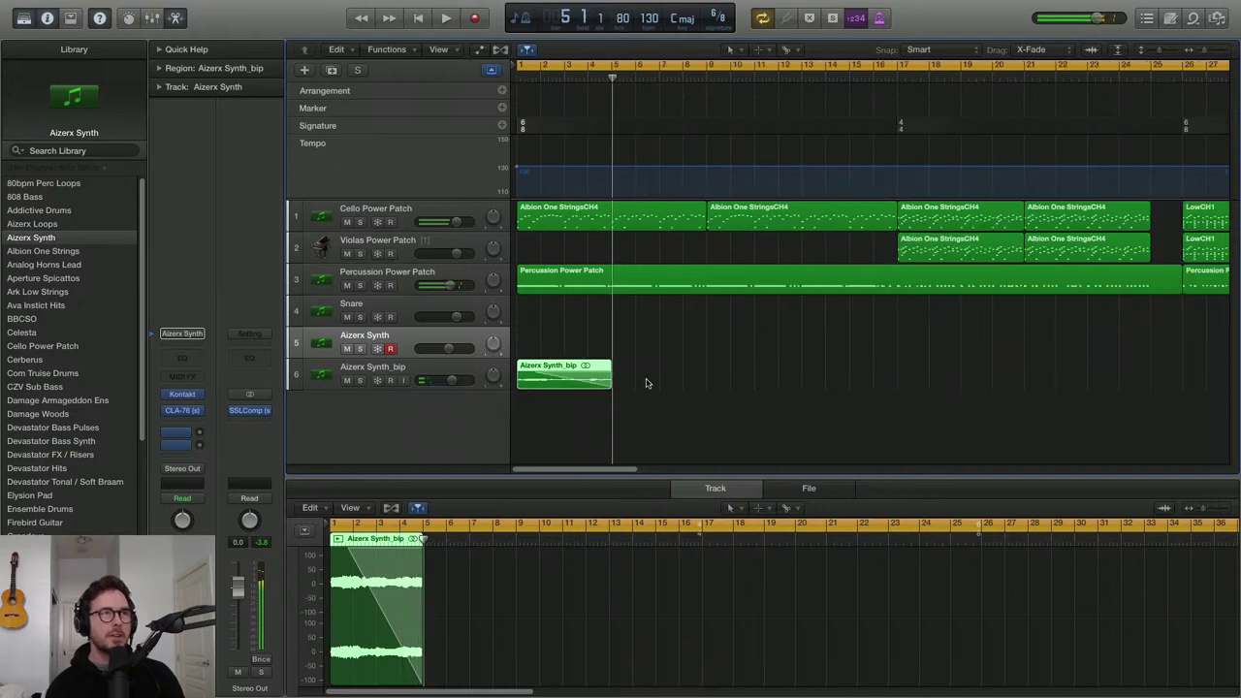
key(super+Up)
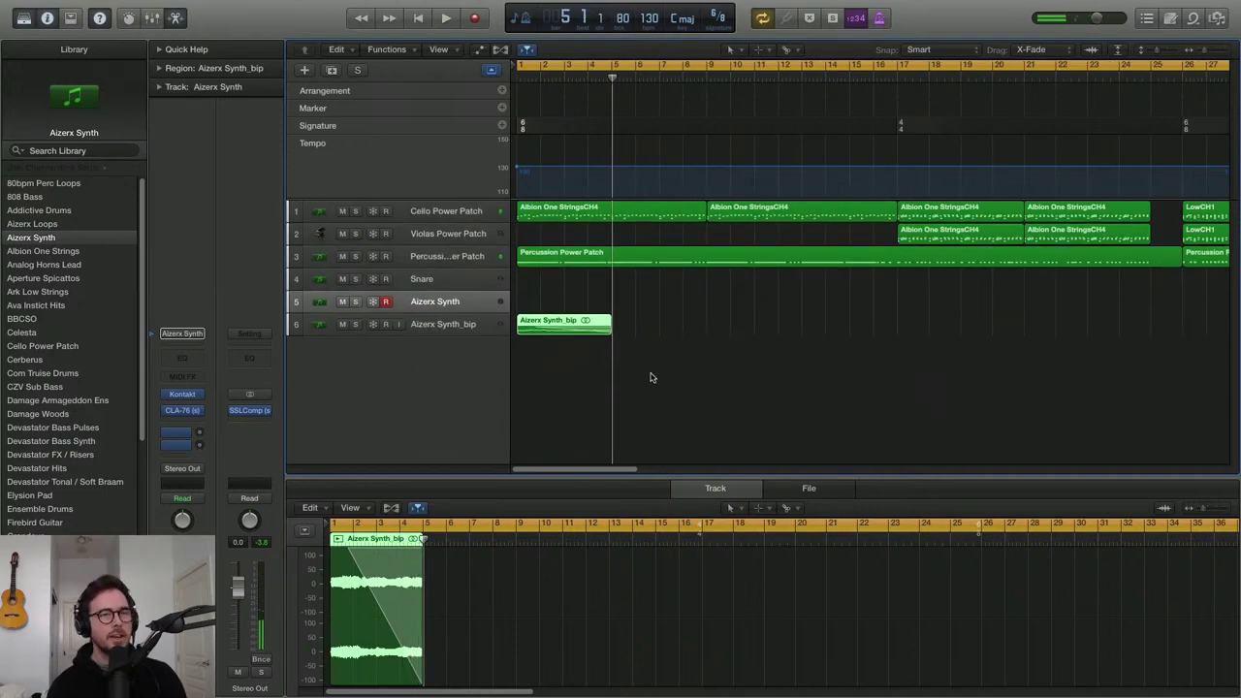
Load the Etherna preset from the SYNTHS category in the Aizerx Synth track's Kontakt and audition it against the arrangement from bar 1
key(Return)
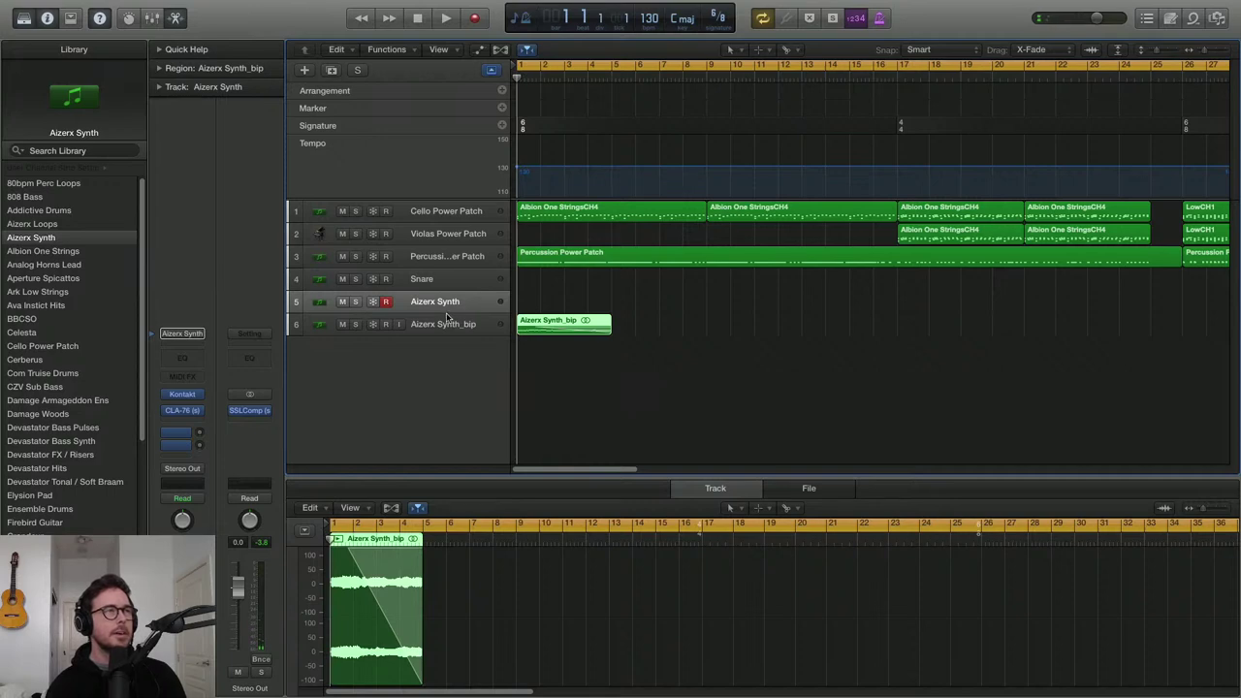
click(183, 396)
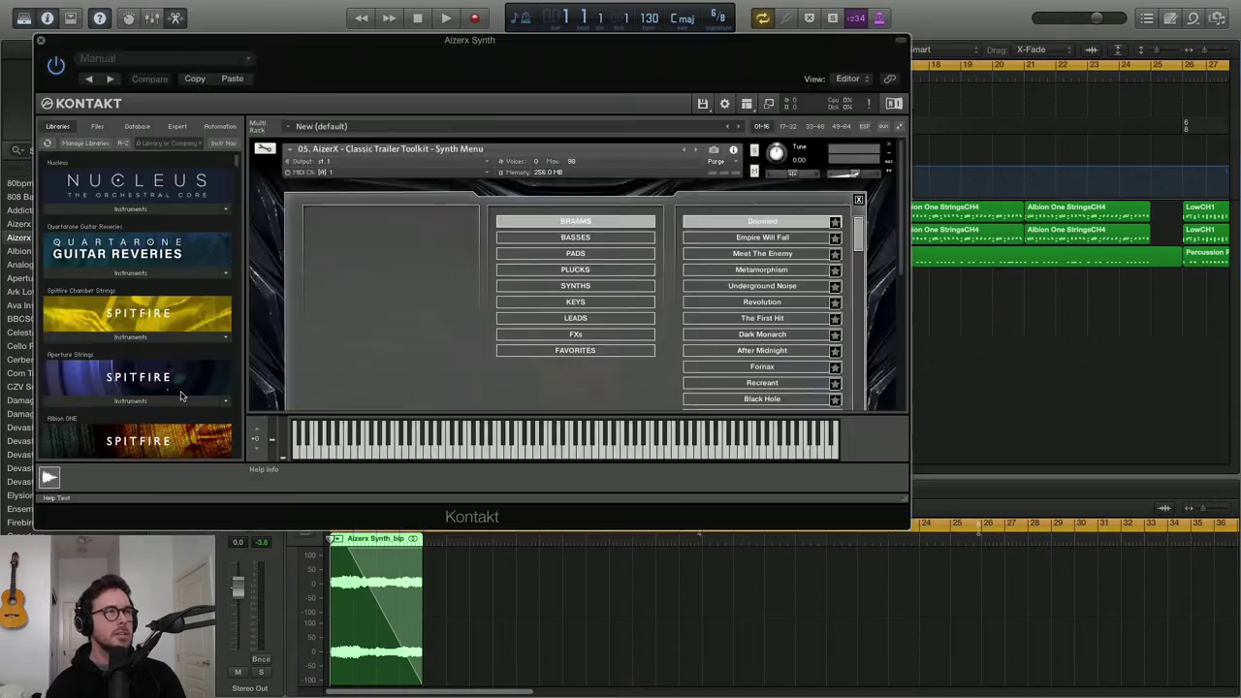
click(601, 268)
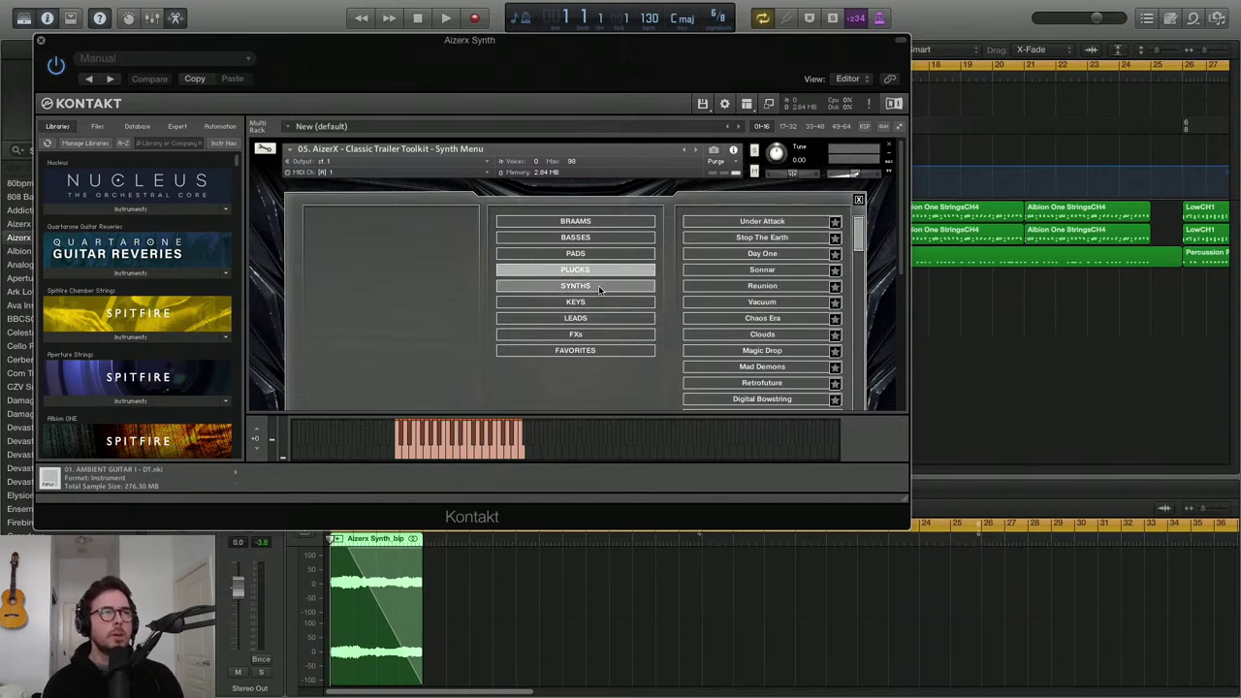
click(602, 287)
click(735, 240)
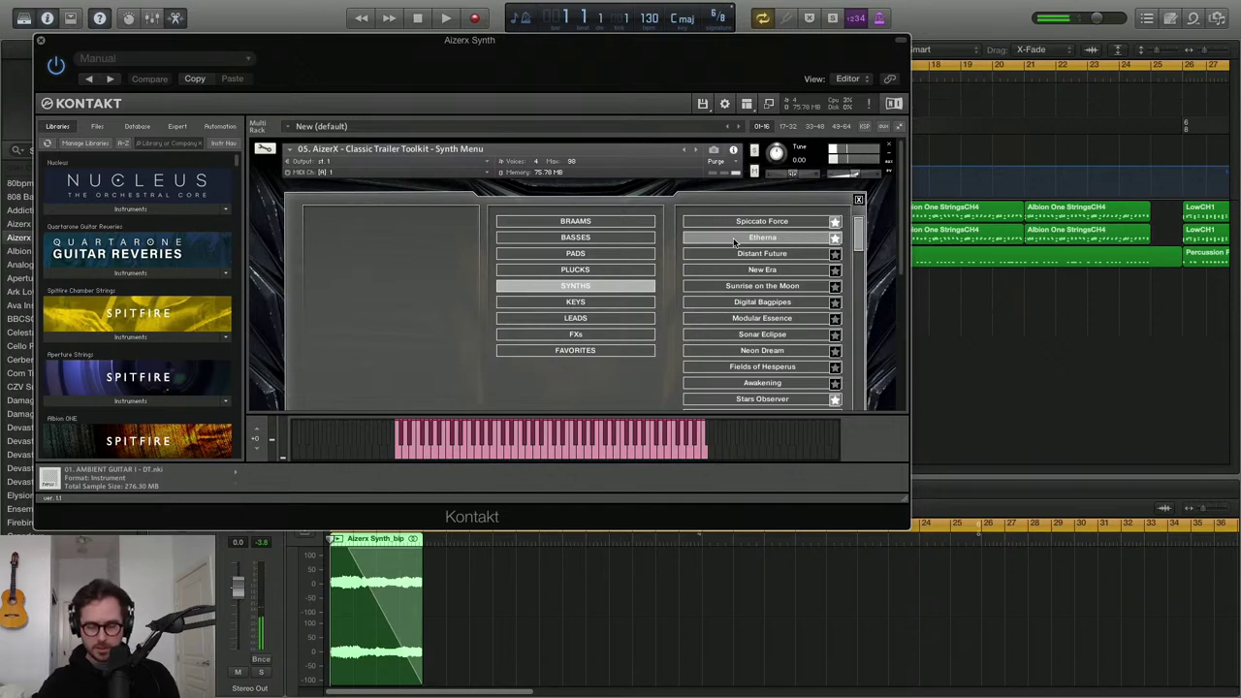
key(space)
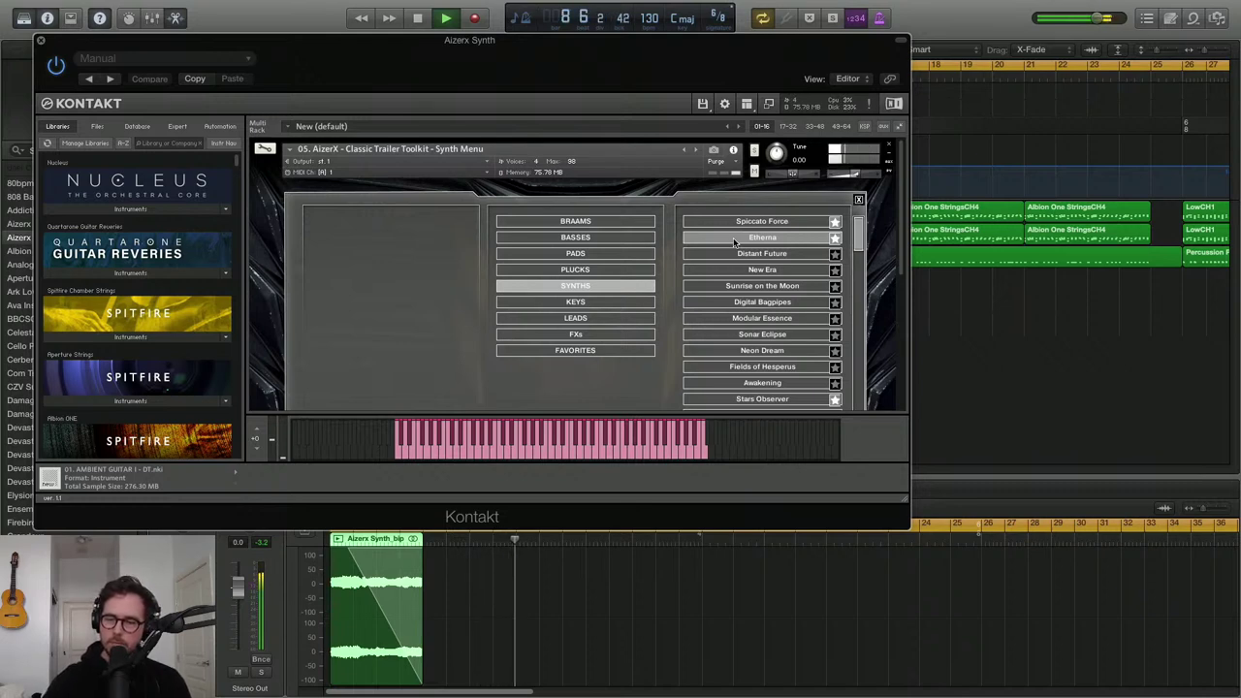
key(space)
key(Return)
click(737, 238)
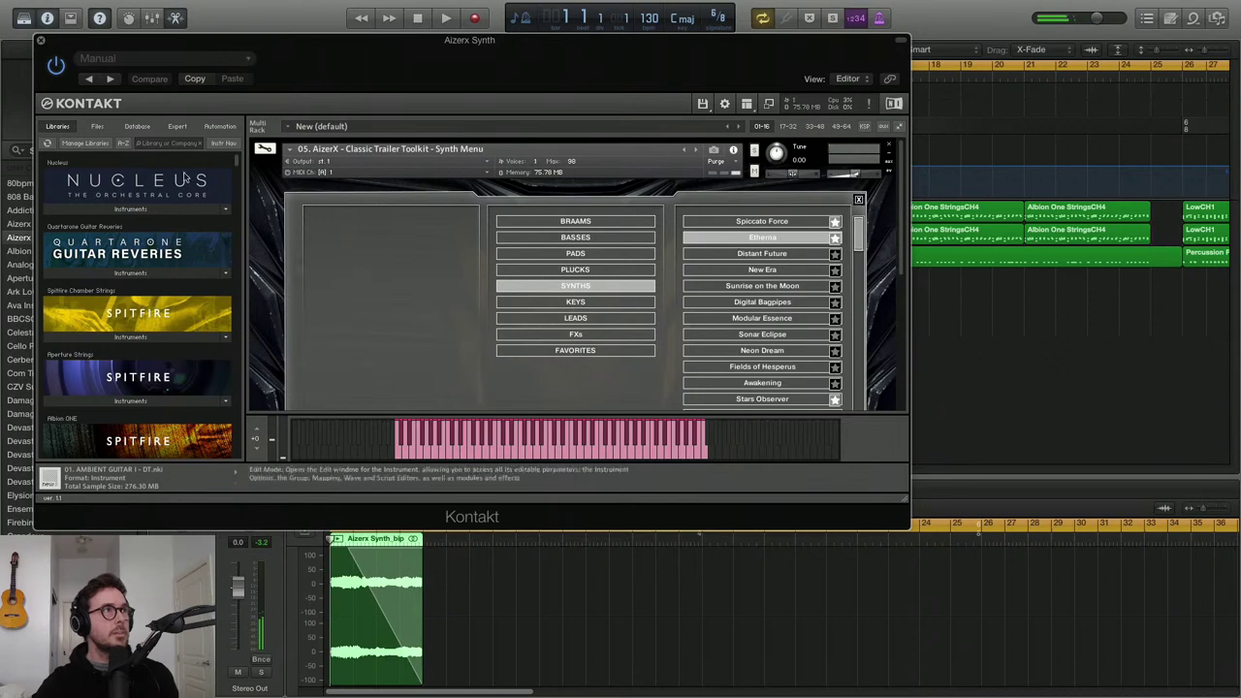
click(42, 43)
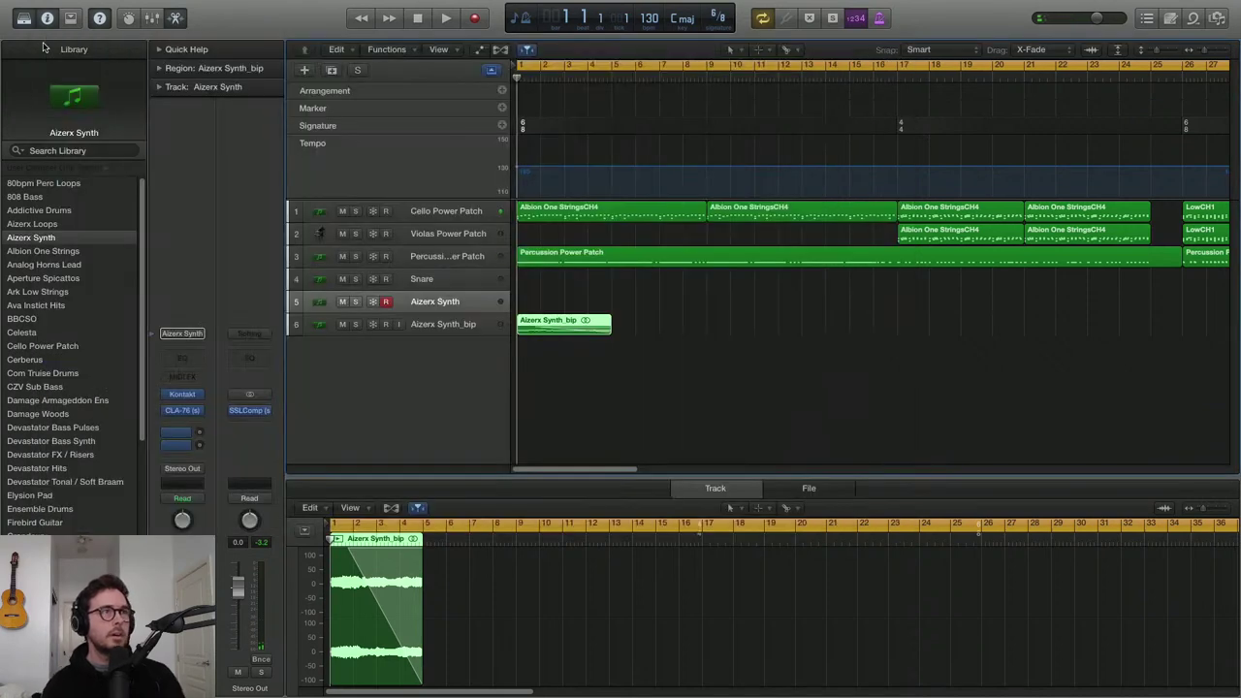
Insert the ValhallaVintageVerb reverb on the Aizerx Synth track
click(434, 305)
click(193, 427)
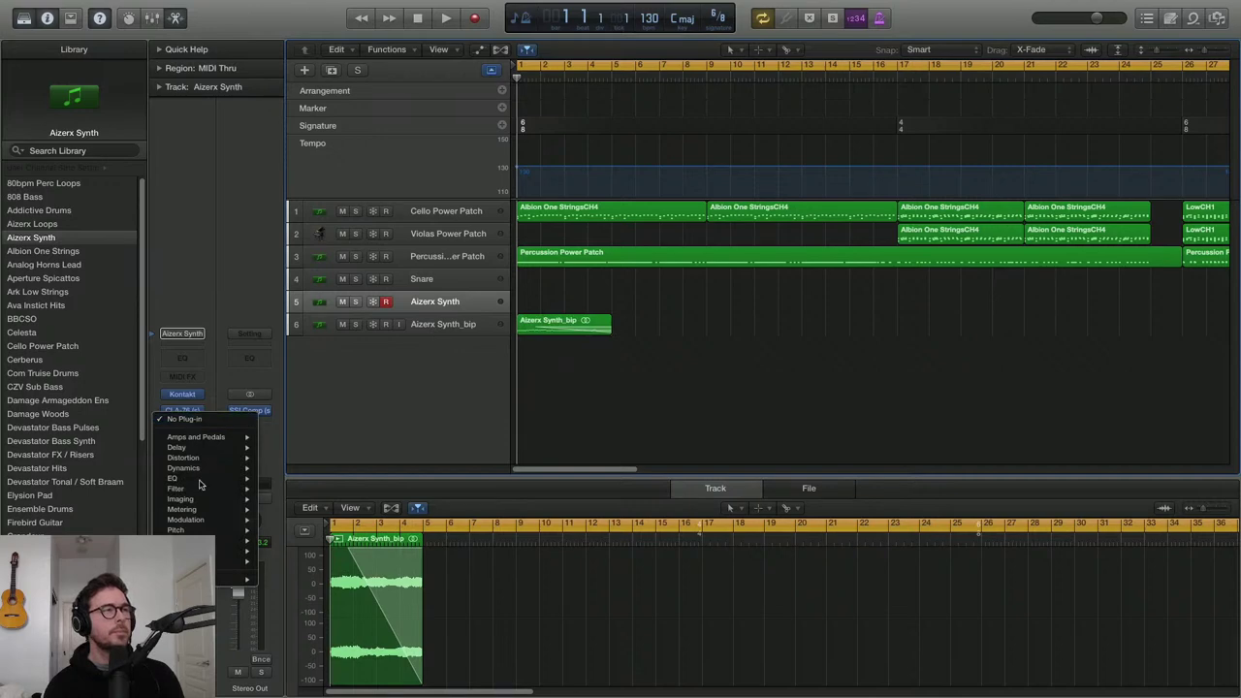
mouse_move(219, 578)
mouse_move(306, 615)
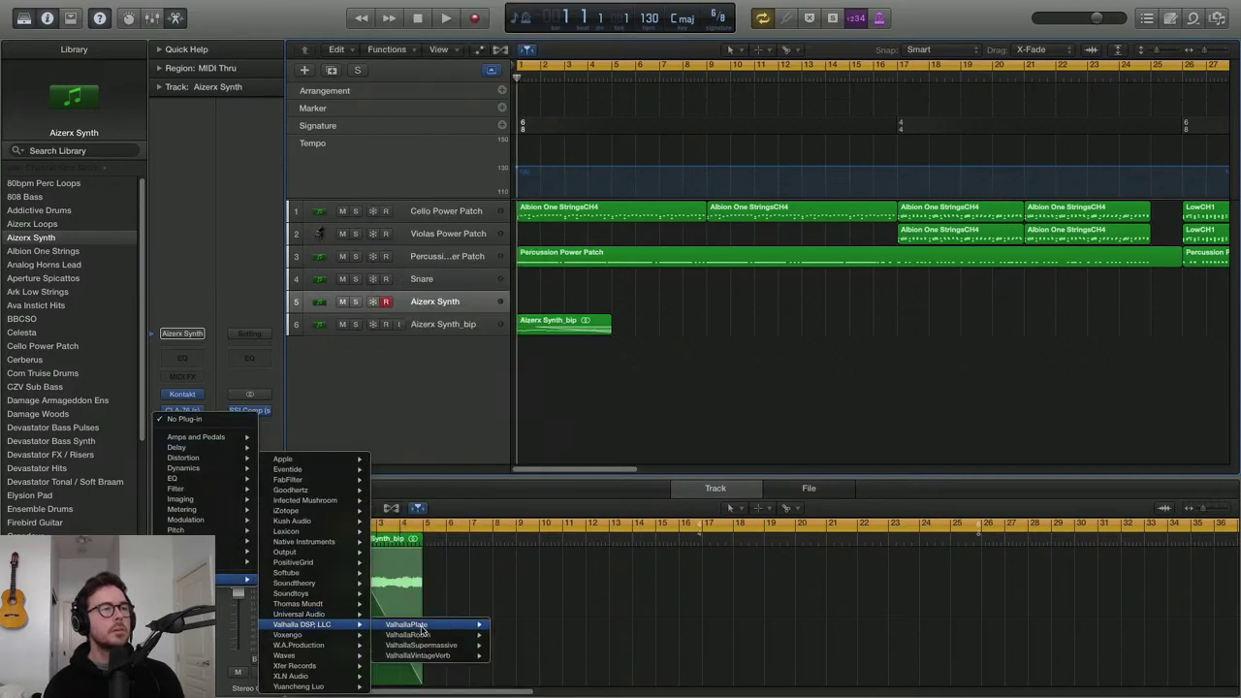
mouse_move(465, 656)
click(514, 657)
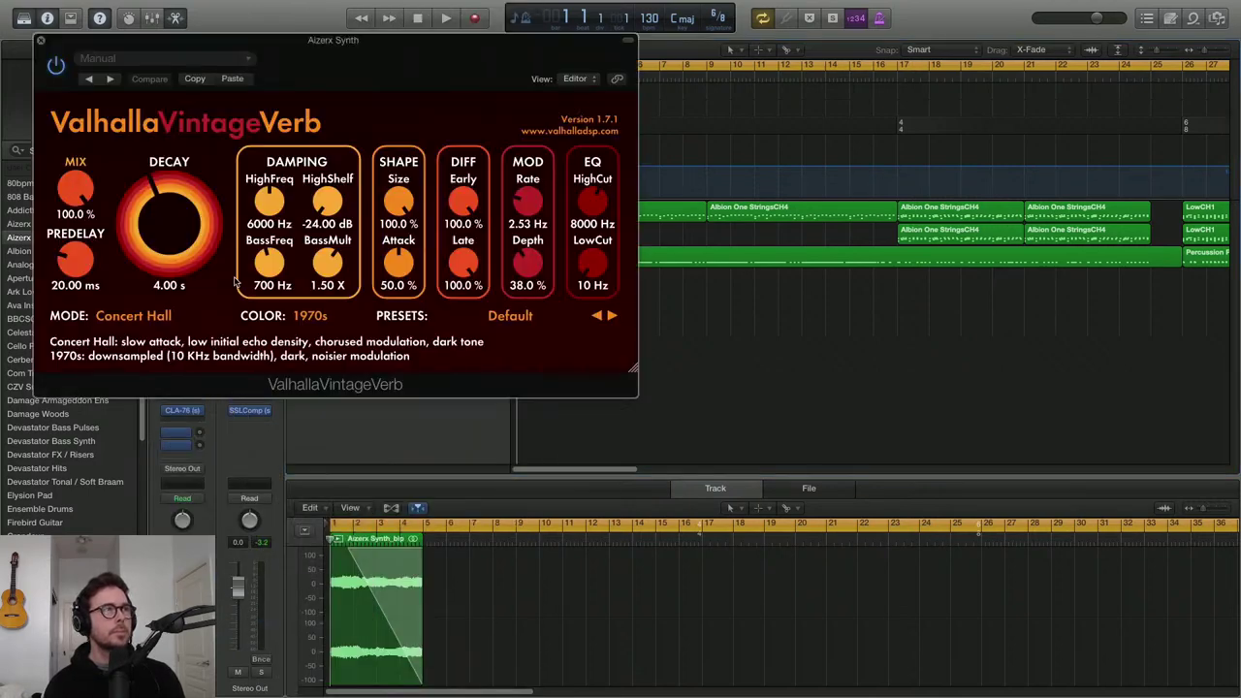
Set the ValhallaVintageVerb mix to 43.2% and its LowCut to 530 Hz
drag(76, 190, 84, 246)
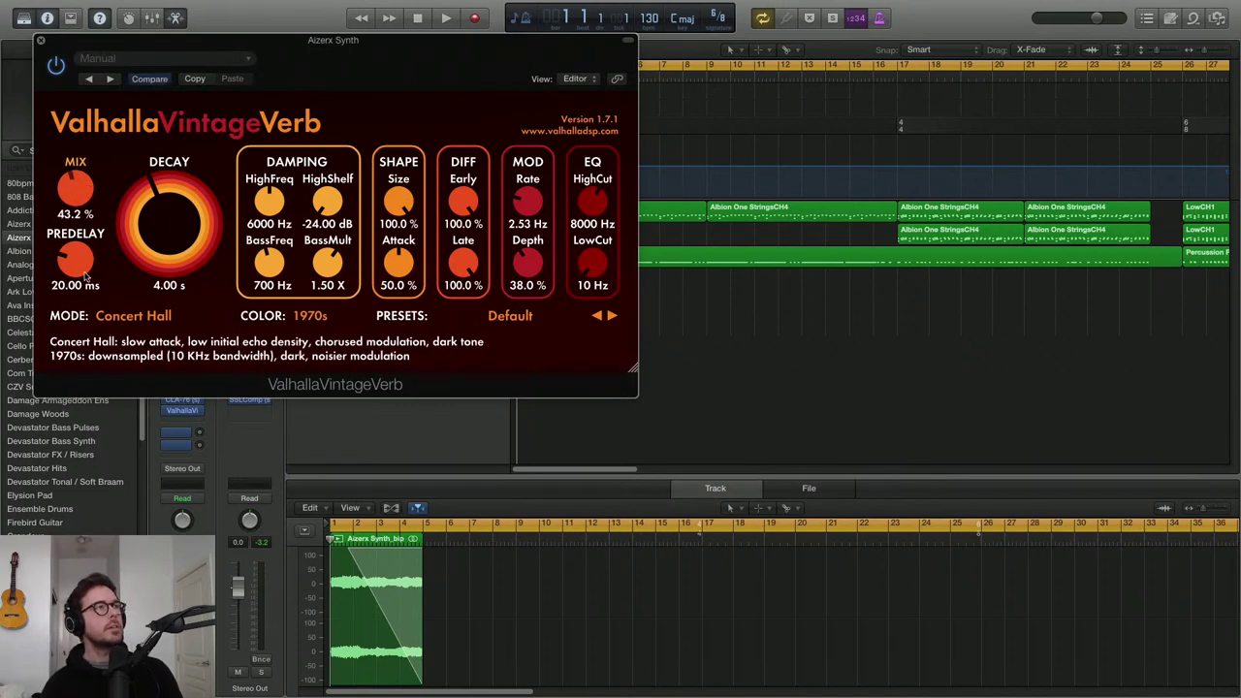
mouse_move(85, 277)
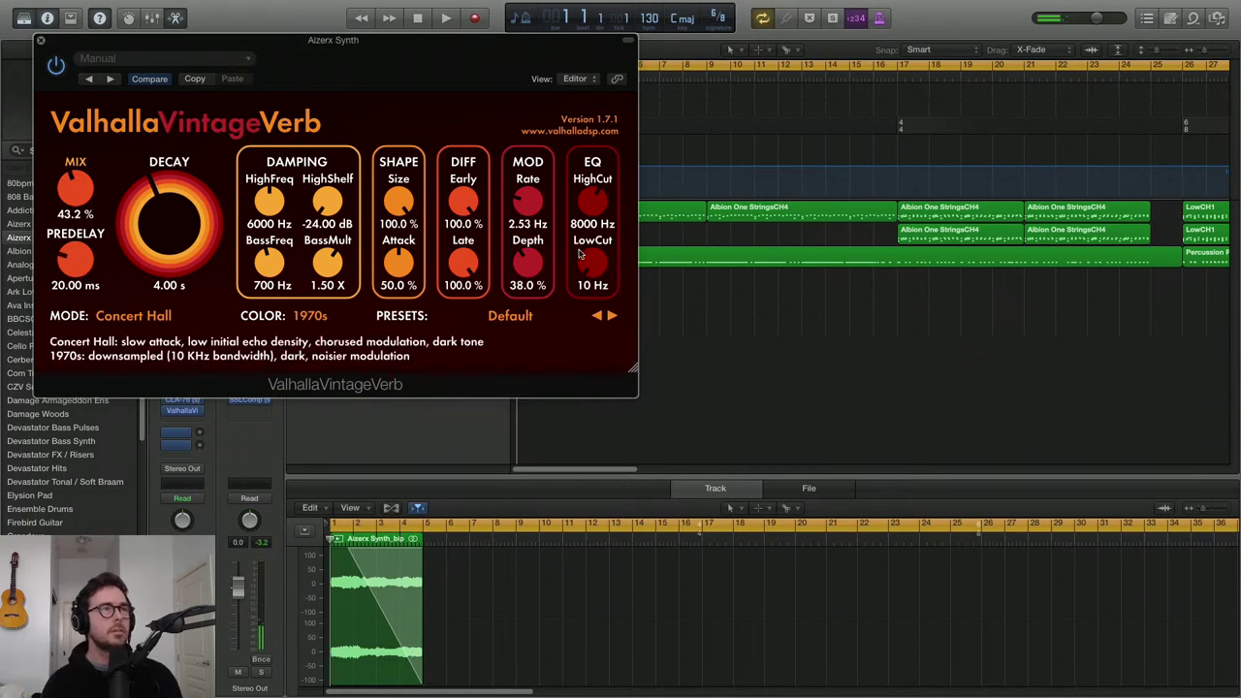
drag(579, 254, 579, 211)
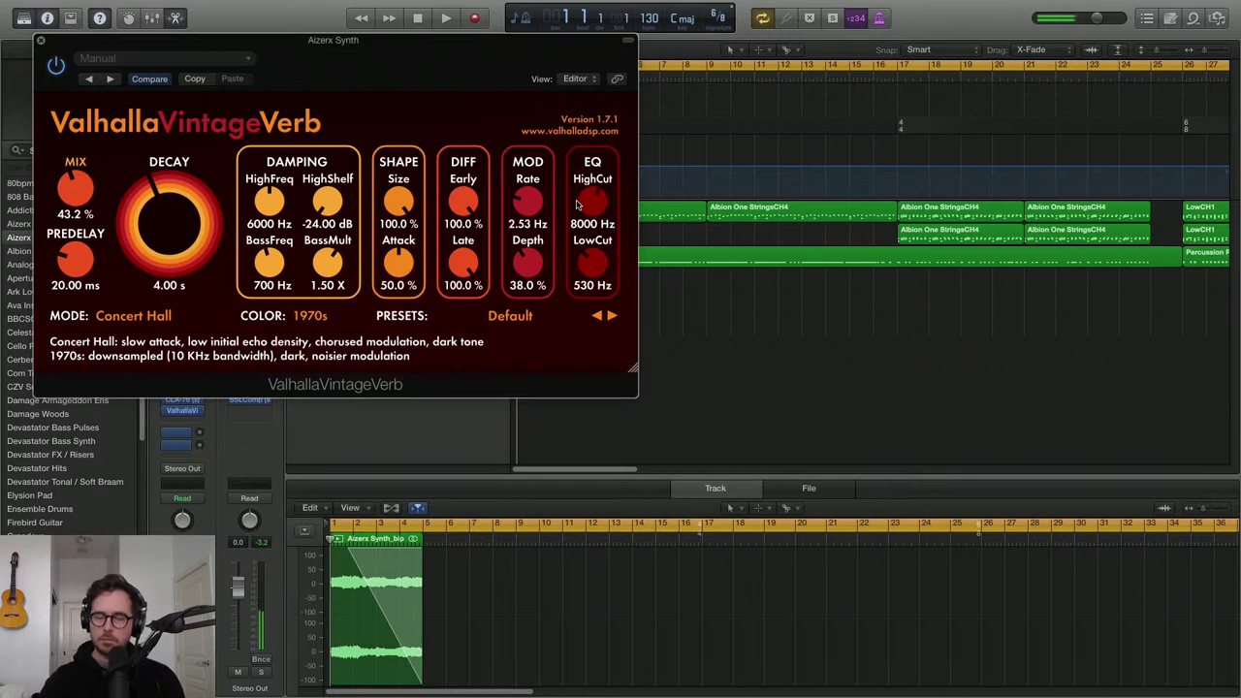
Rehearse against the arrangement, record a sparse synth melody on the Aizerx Synth track from bar 2 to bar 17, and close the reverb window
key(space)
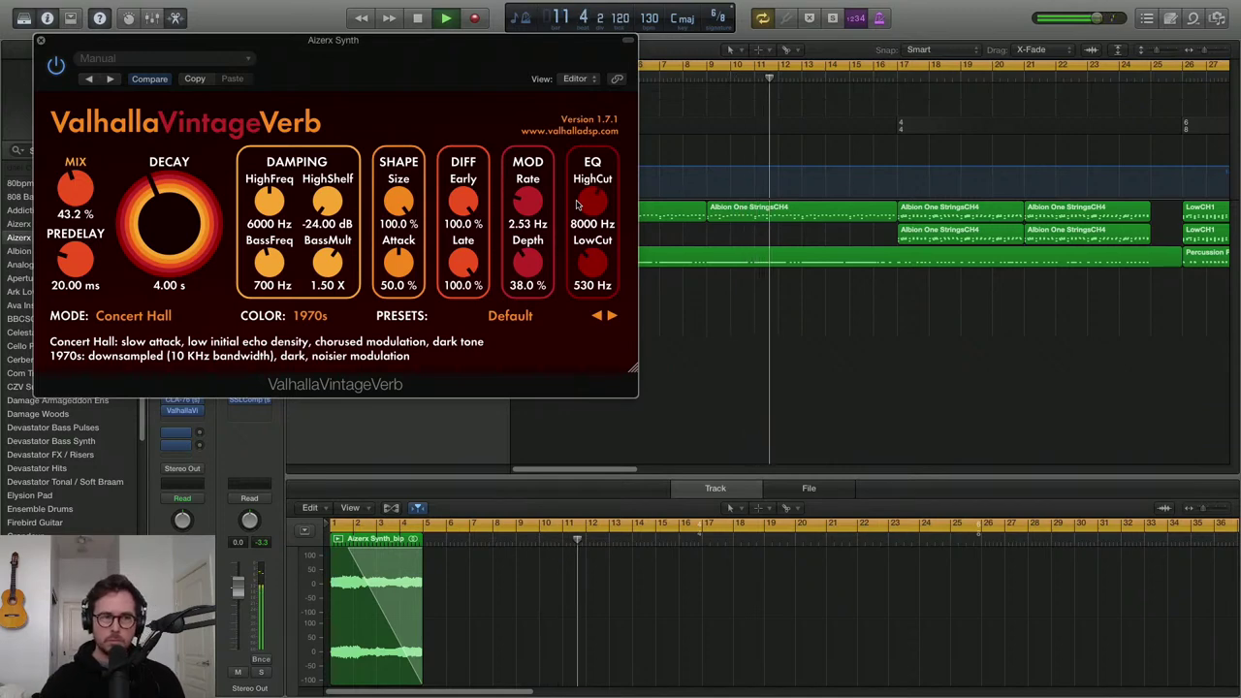
key(space)
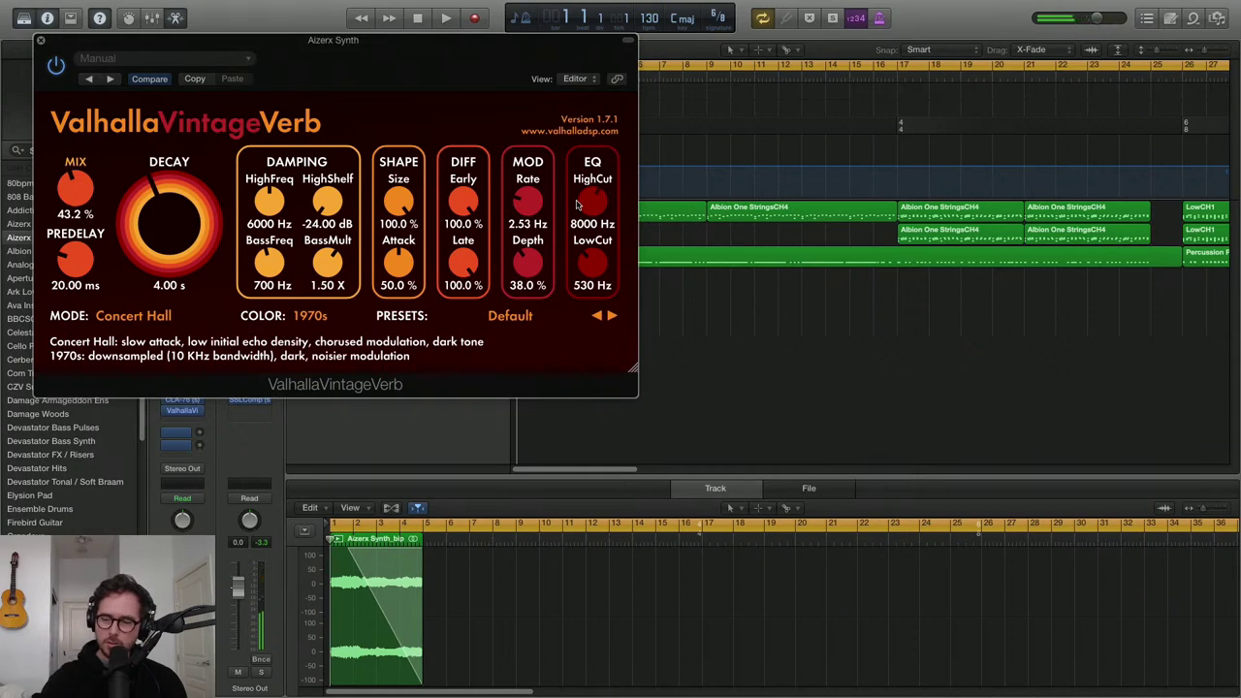
key(r)
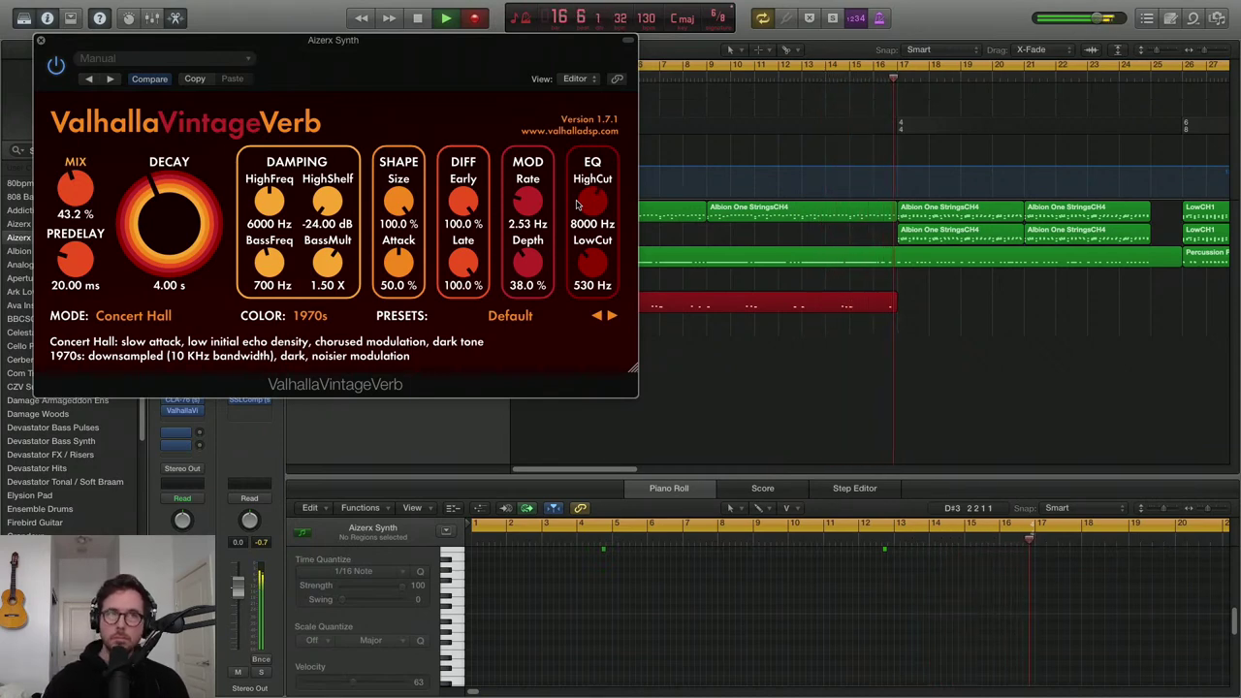
key(space)
click(40, 40)
key(super+Down)
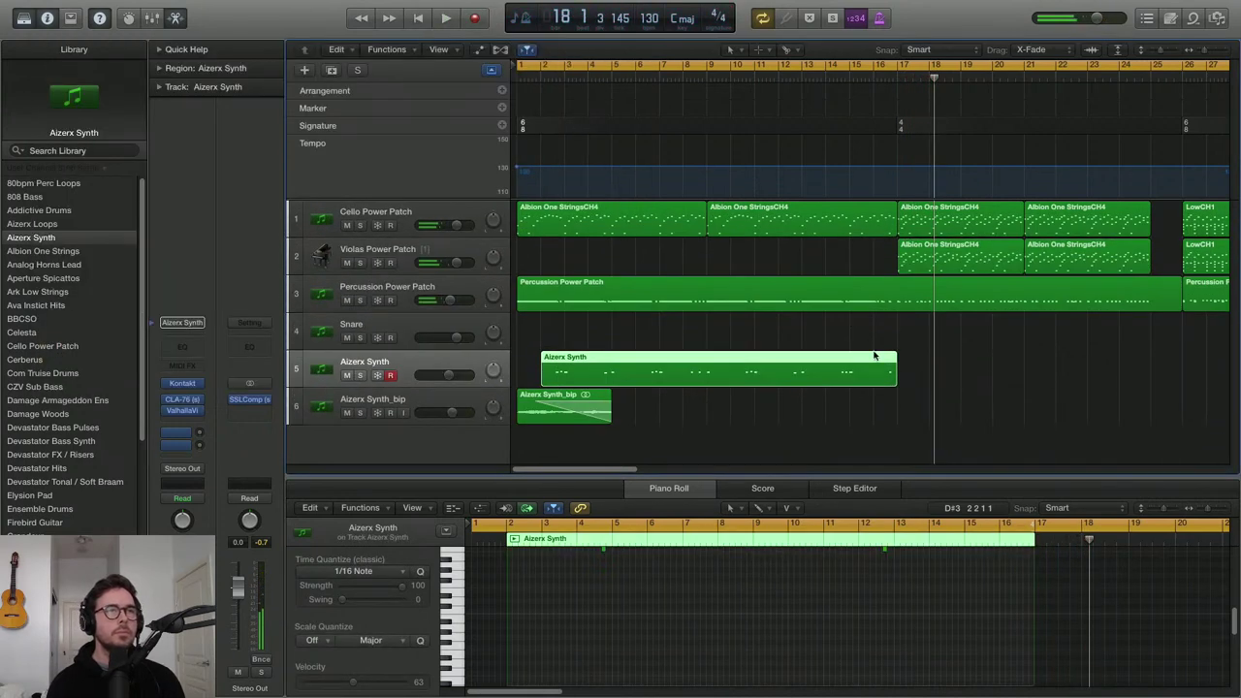
Move the last D4 note of the recorded synth region to 16 6 1 1 and extend the region's end past bar 17
click(834, 539)
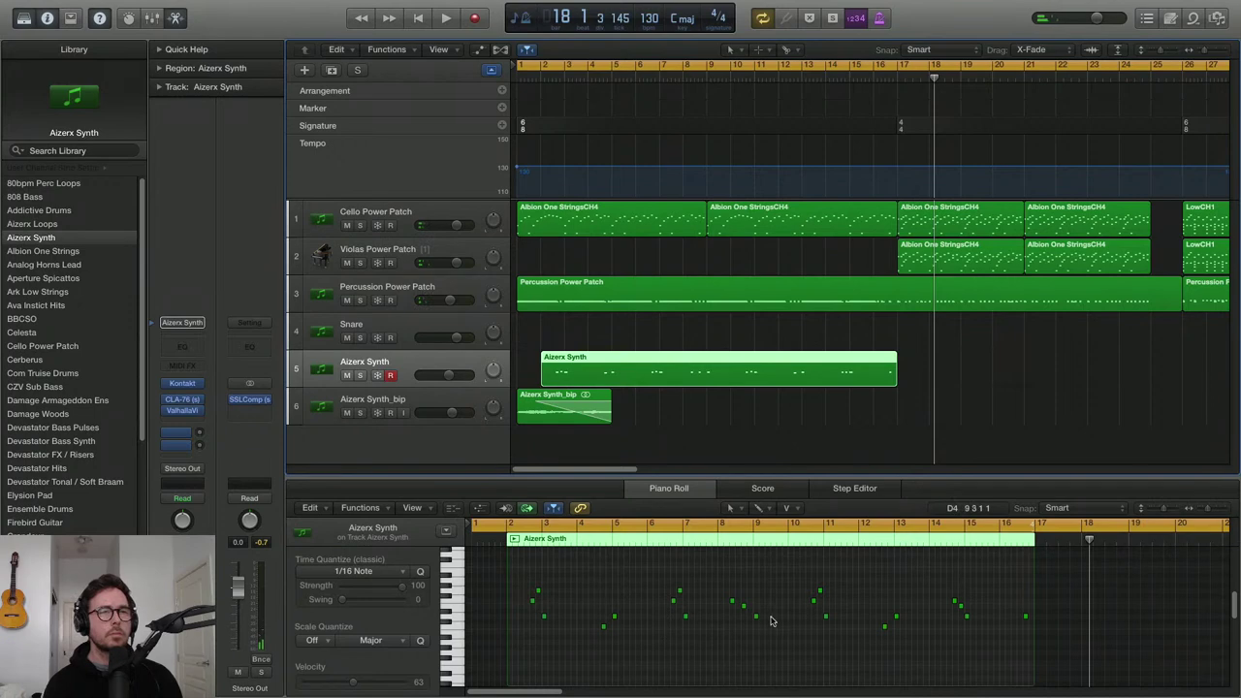
drag(953, 581, 985, 625)
key(super+a)
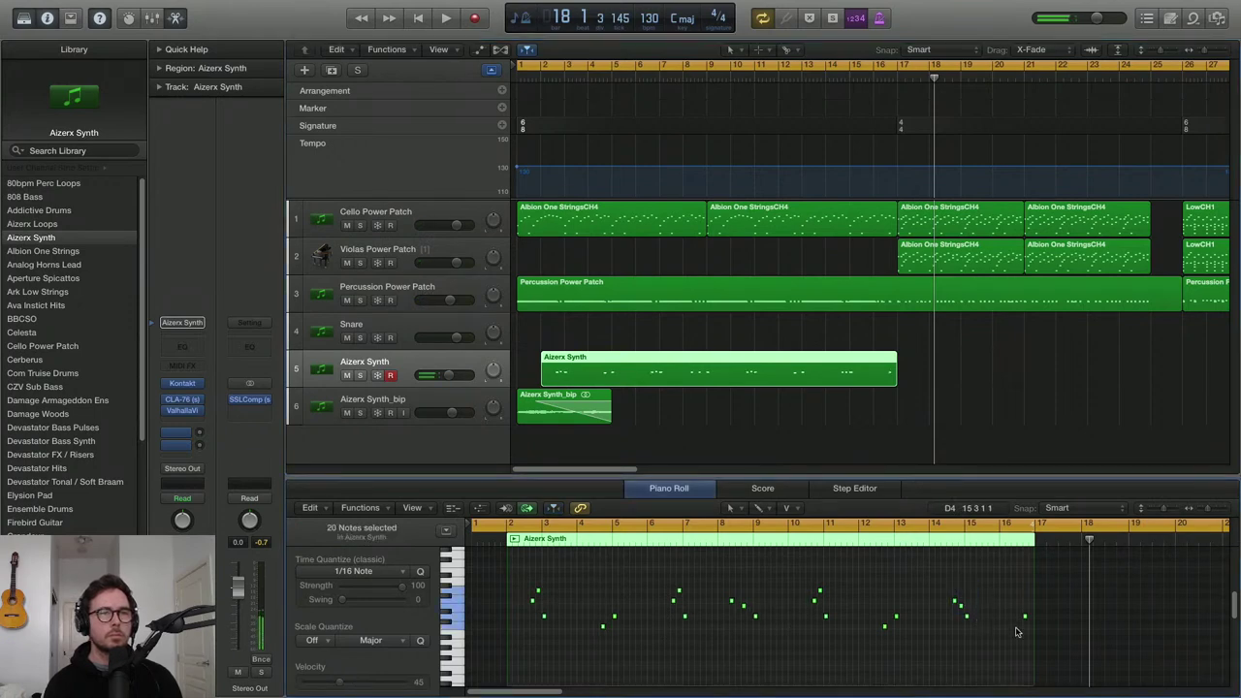
click(1023, 622)
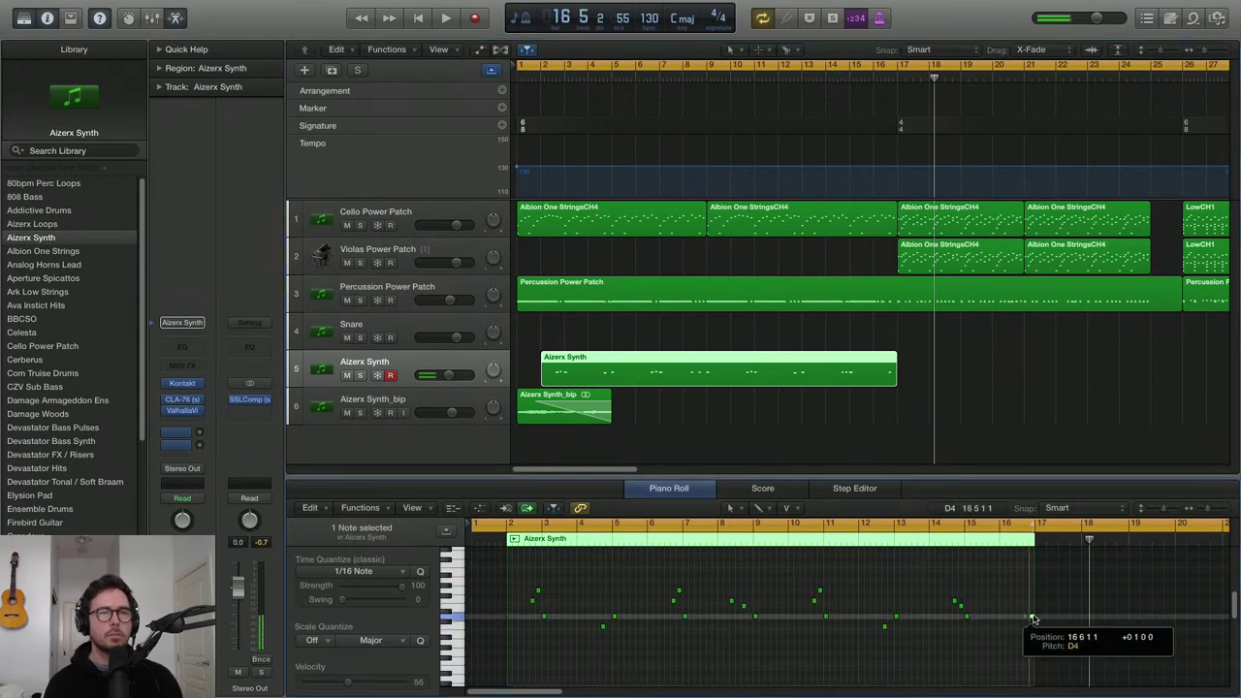
click(685, 608)
click(1025, 616)
drag(1036, 595, 1057, 600)
key(space)
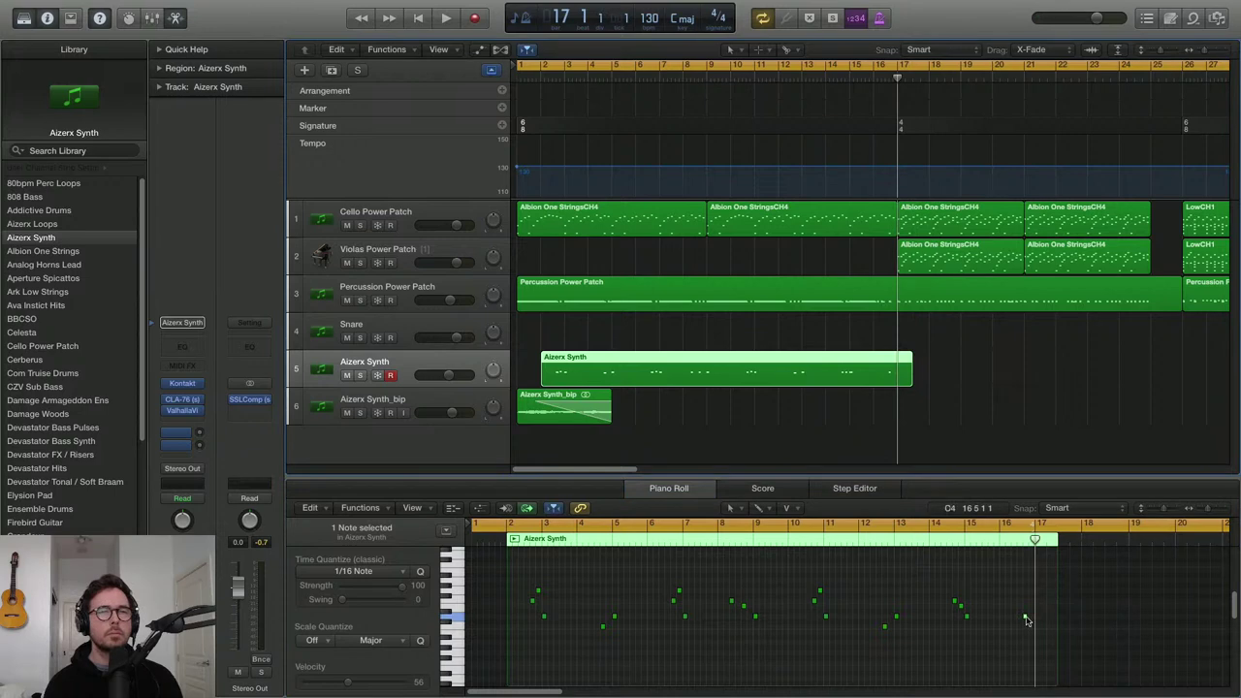
Copy the last D4 note to position 1 1 1 1 and play the opening bars with it
drag(1026, 619, 477, 620)
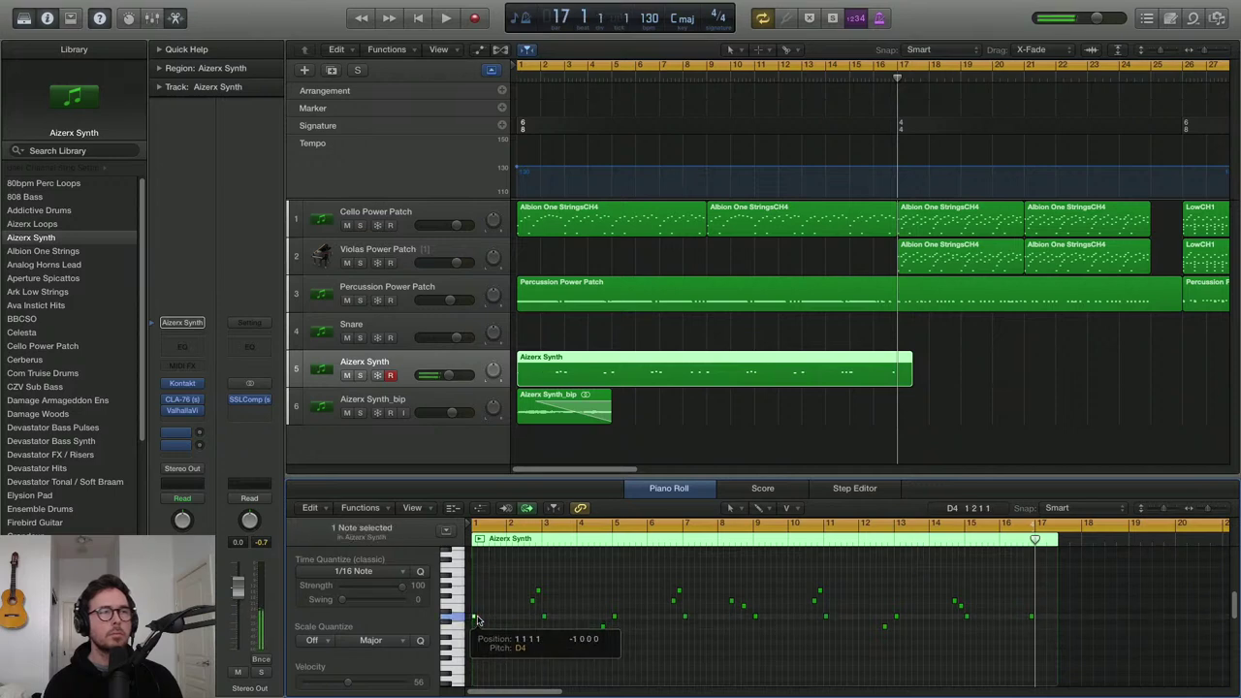
key(space)
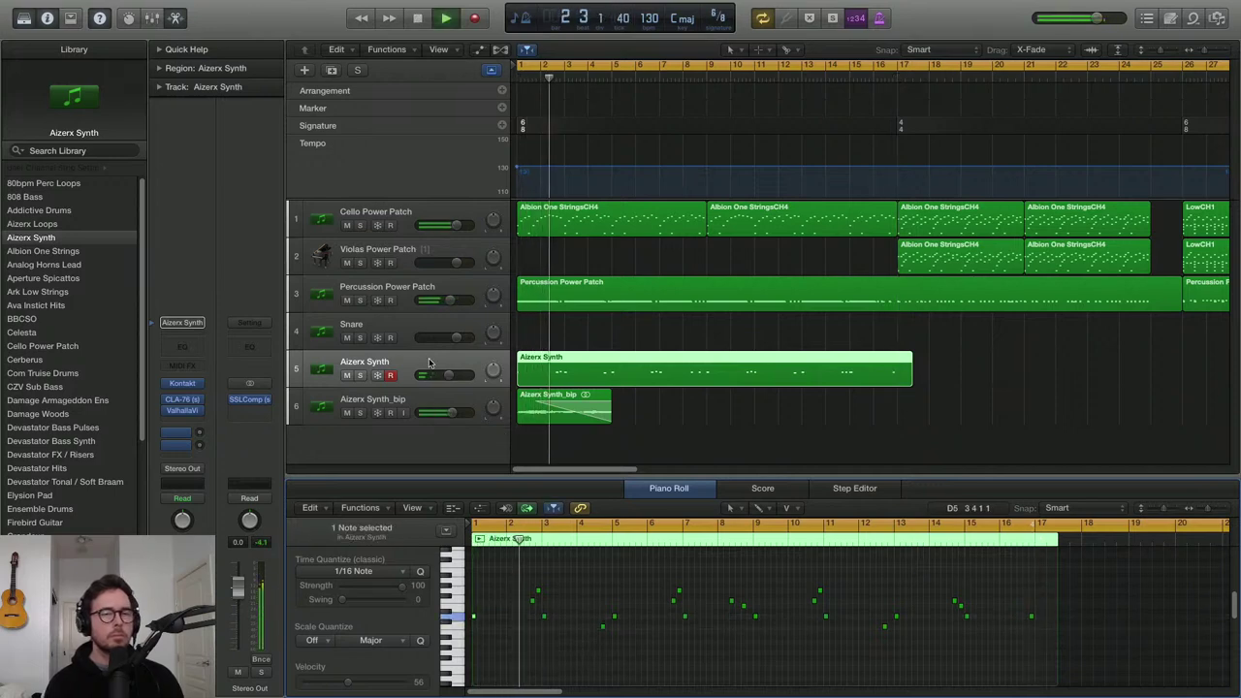
key(space)
Insert the stereo Soundtoys PanMan auto-panner on the Aizerx Synth track
click(201, 427)
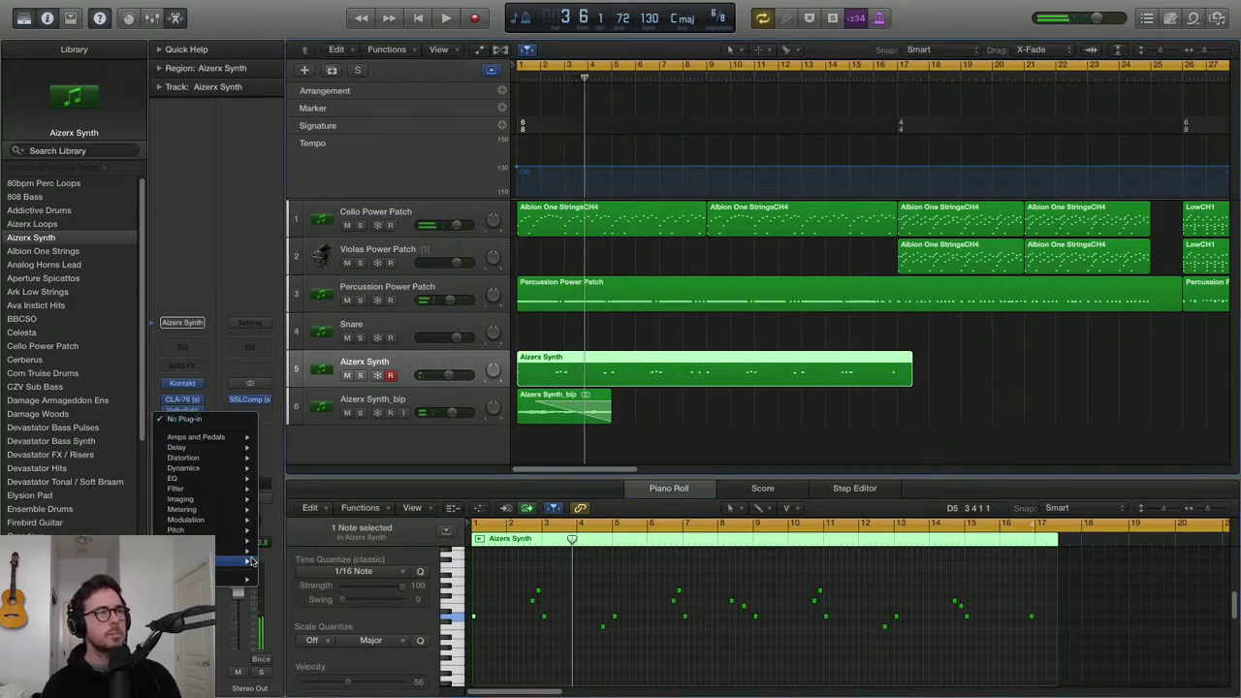
mouse_move(234, 583)
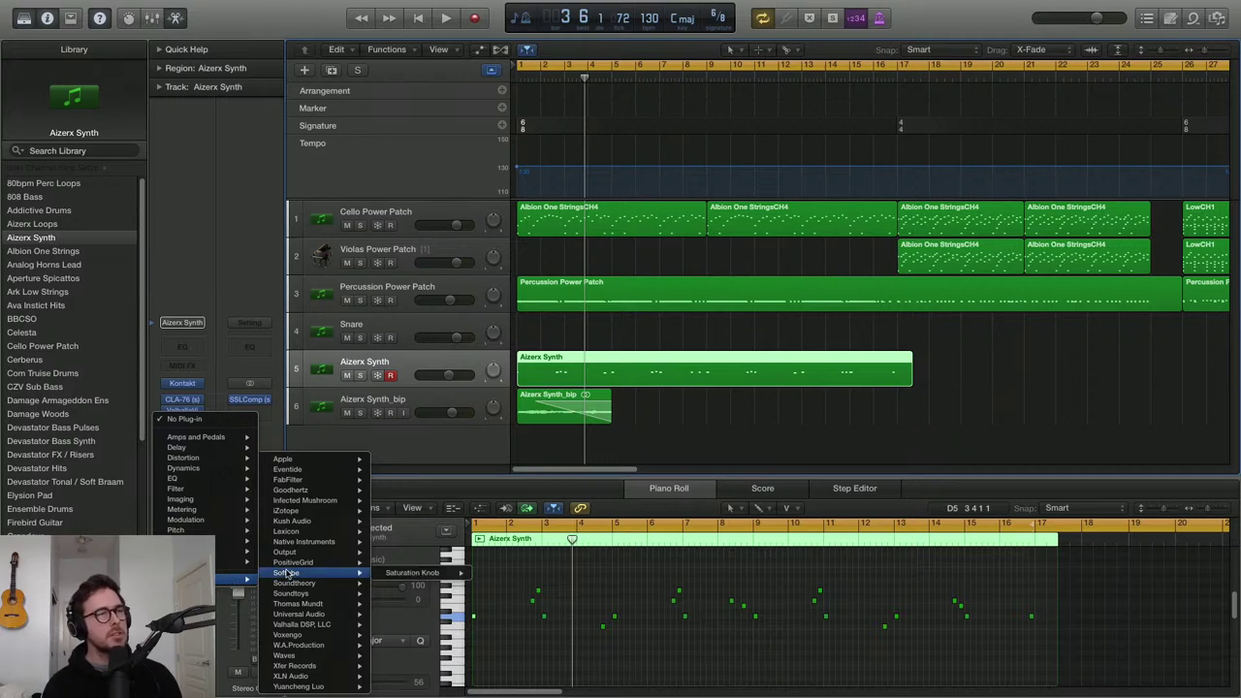
mouse_move(321, 490)
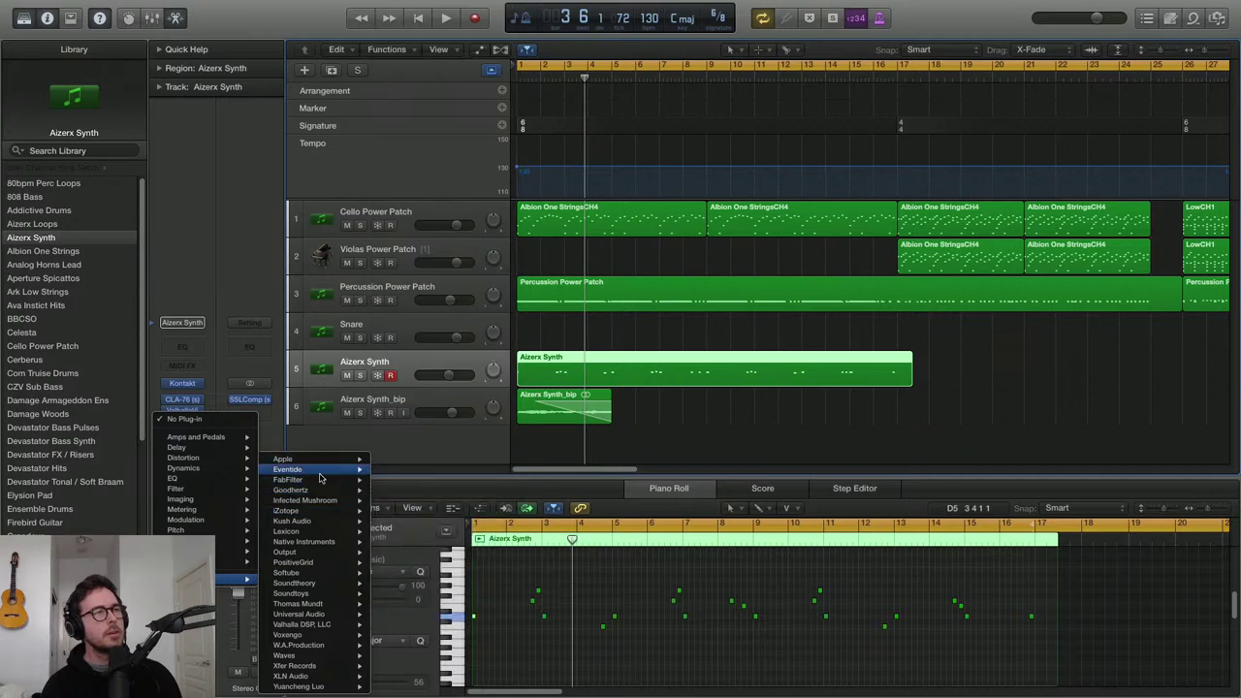
mouse_move(327, 525)
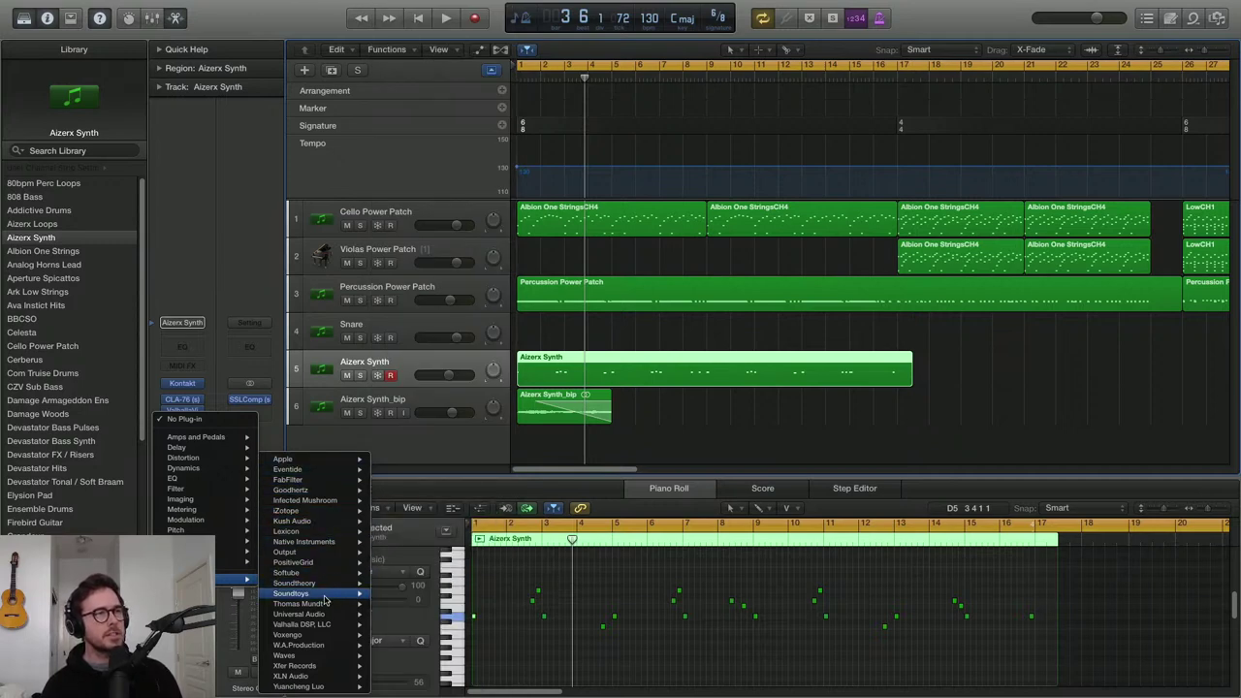
mouse_move(326, 598)
mouse_move(413, 599)
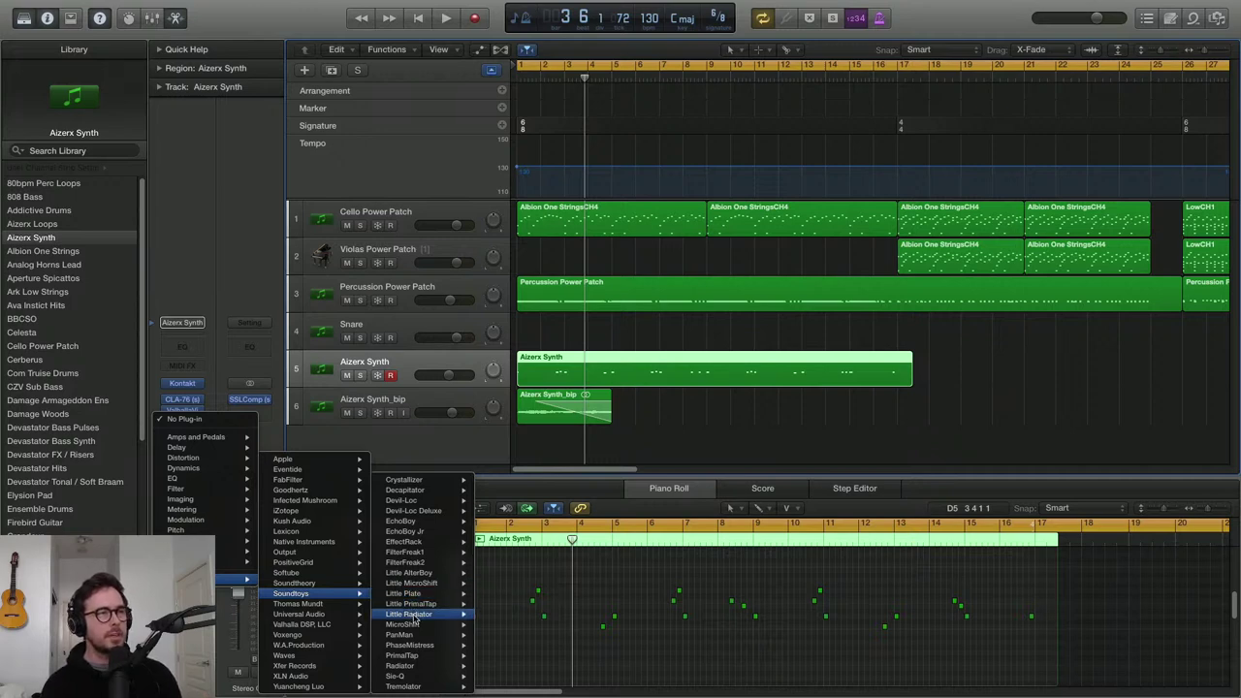
mouse_move(419, 636)
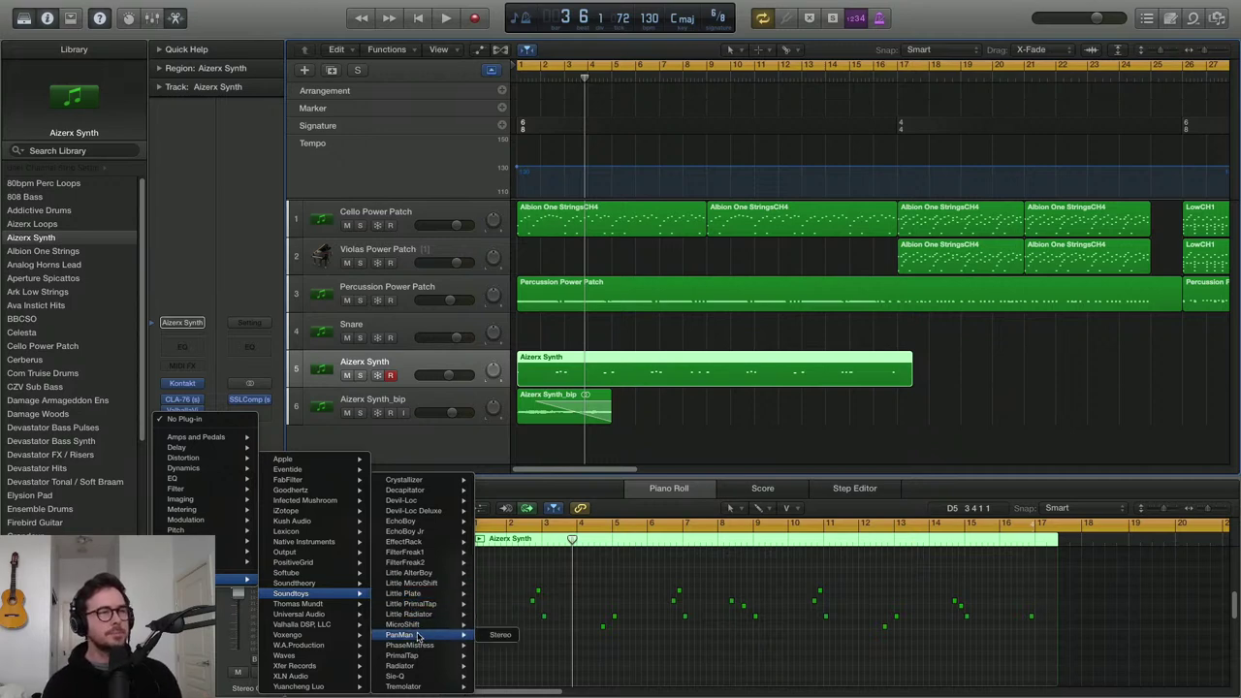
click(499, 634)
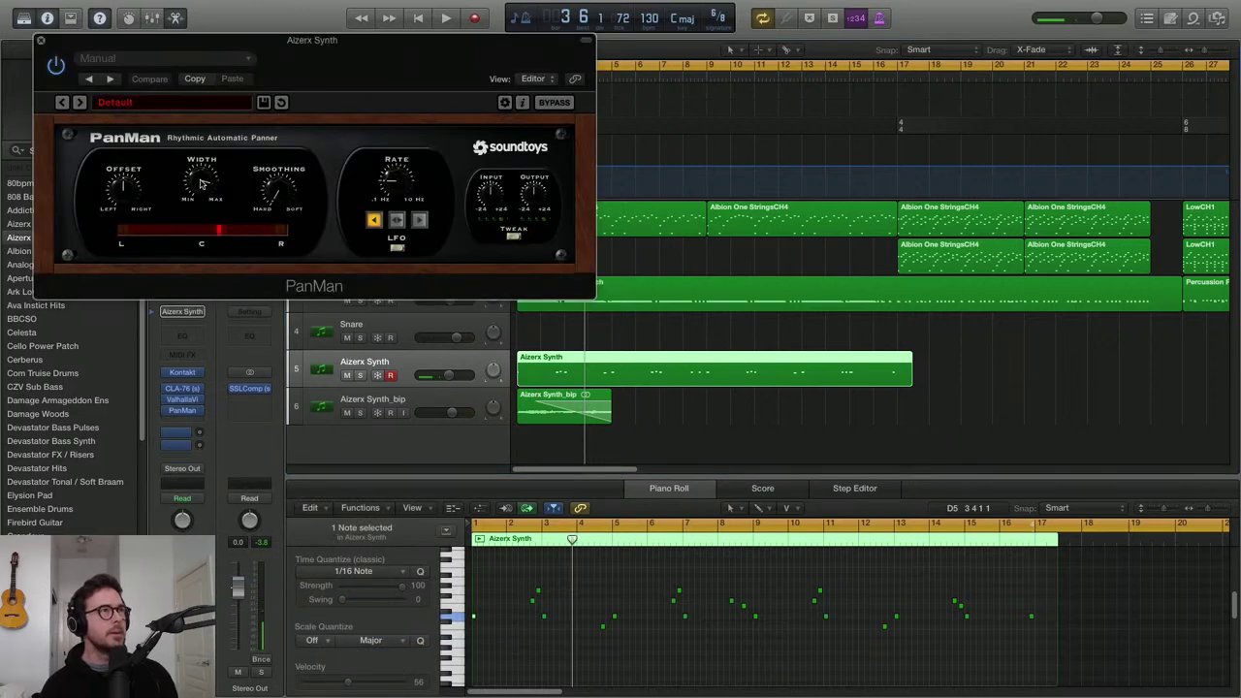
Reduce PanMan's panning width, switch its LFO to the two-way direction, and close the plug-in window
drag(206, 198, 303, 218)
click(396, 221)
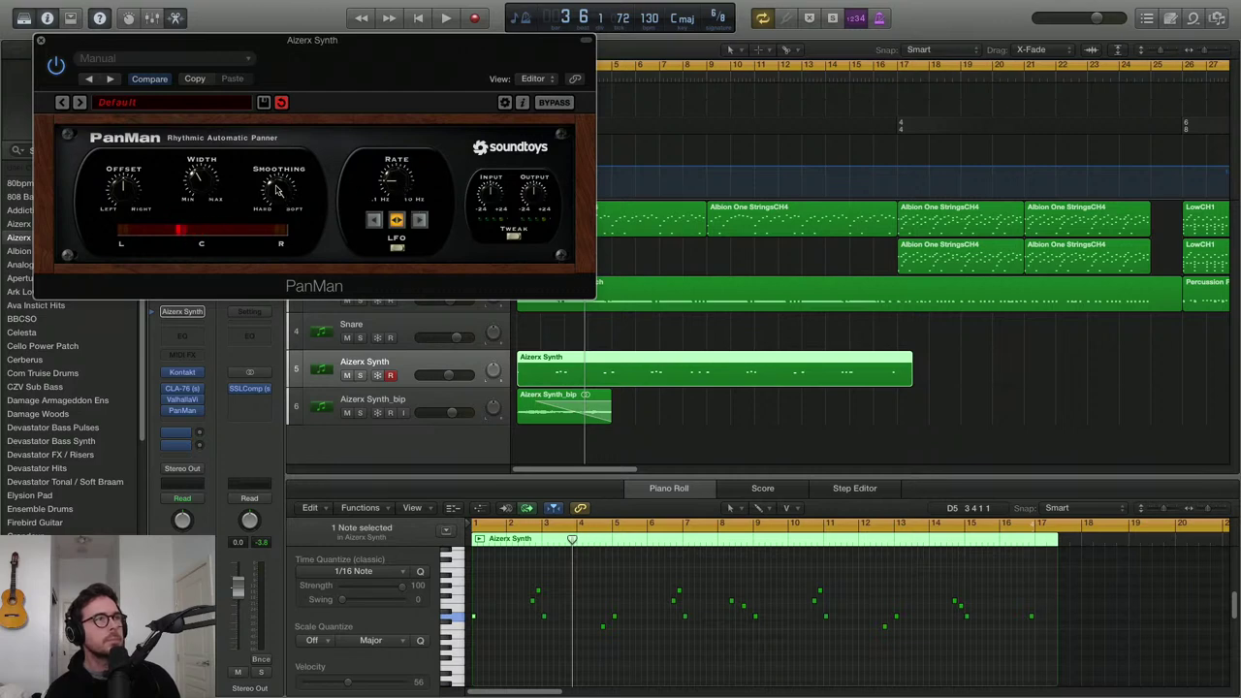
click(41, 41)
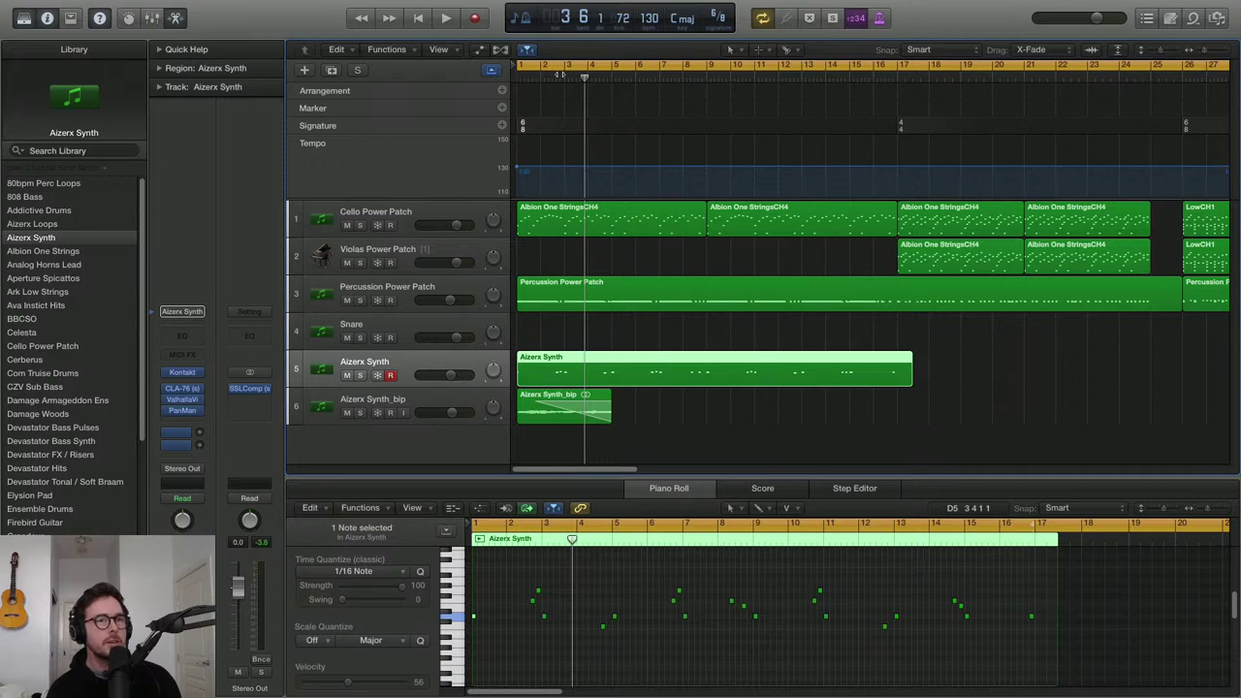
Raise the Aizerx Synth track's volume slightly during playback and replay the opening from bar 1 with the panned synth
key(space)
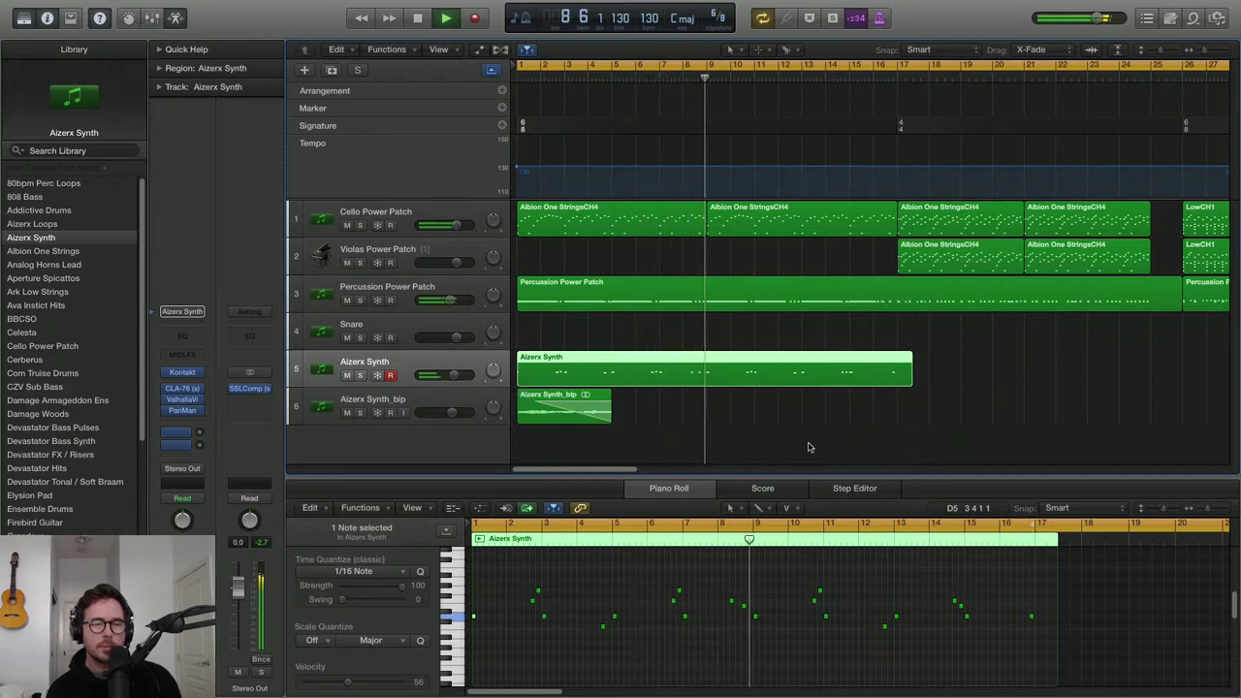
key(space)
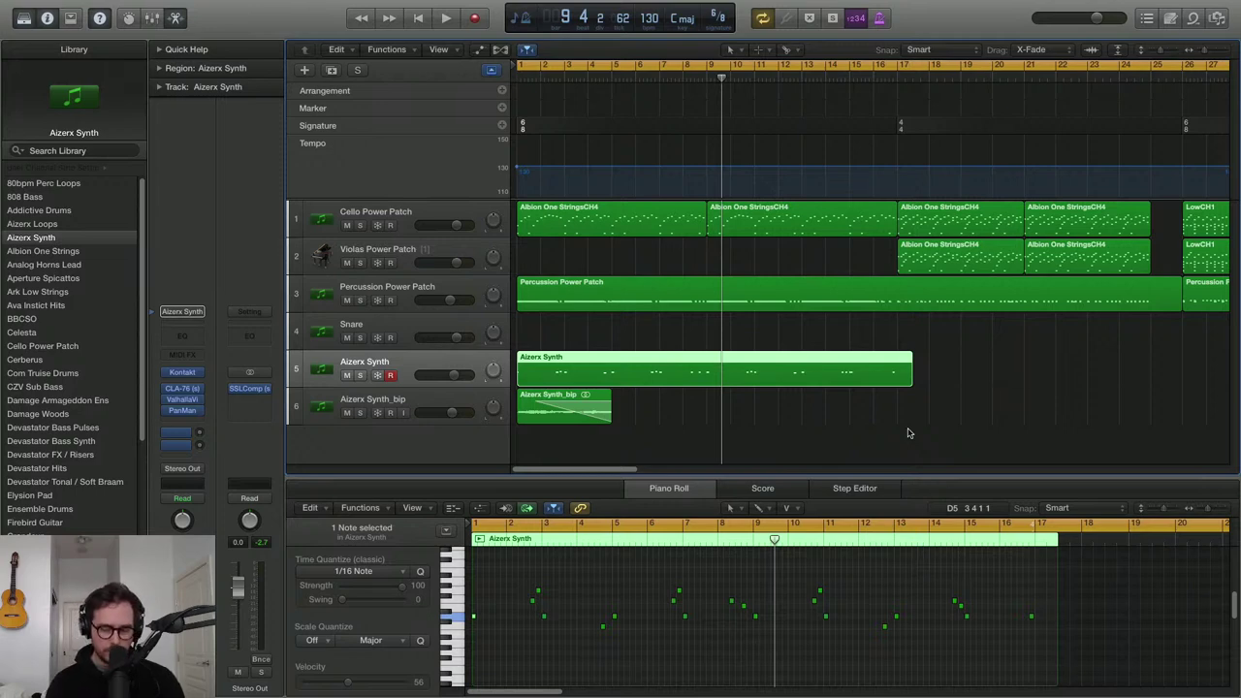
key(Return)
key(space)
key(z)
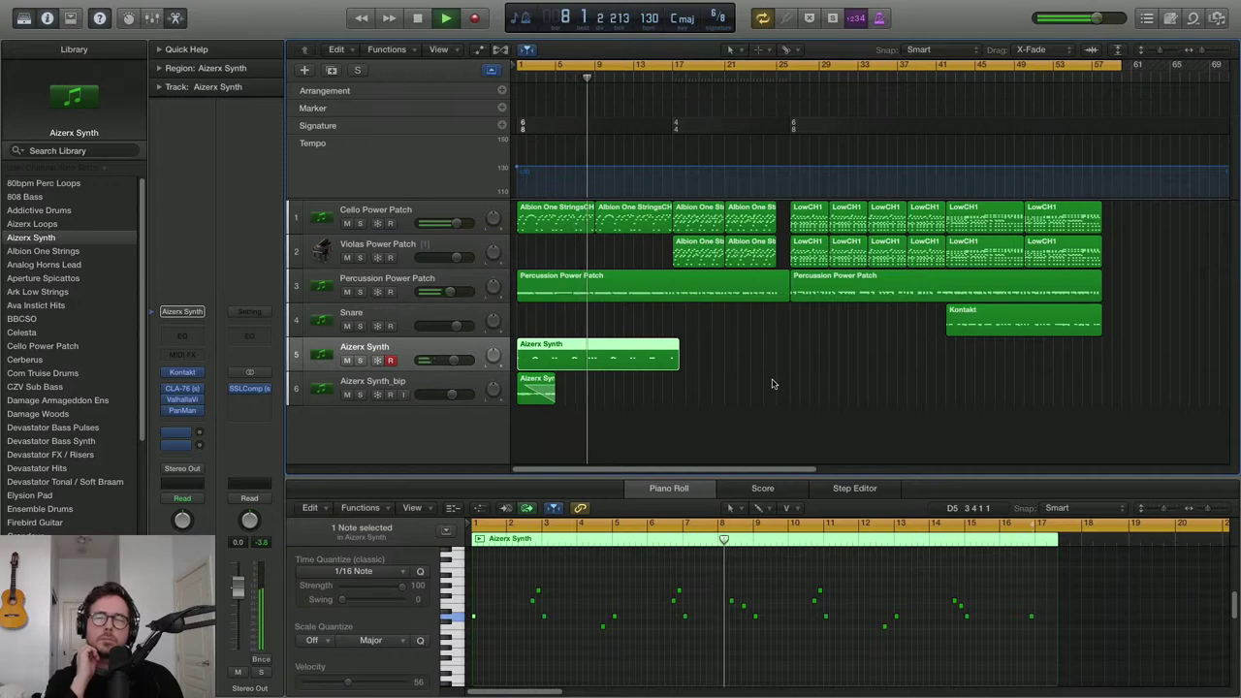
key(space)
Set the cycle range to bars 17 to 25 and freeze the Aizerx Synth track
drag(675, 66, 776, 61)
key(super+Right)
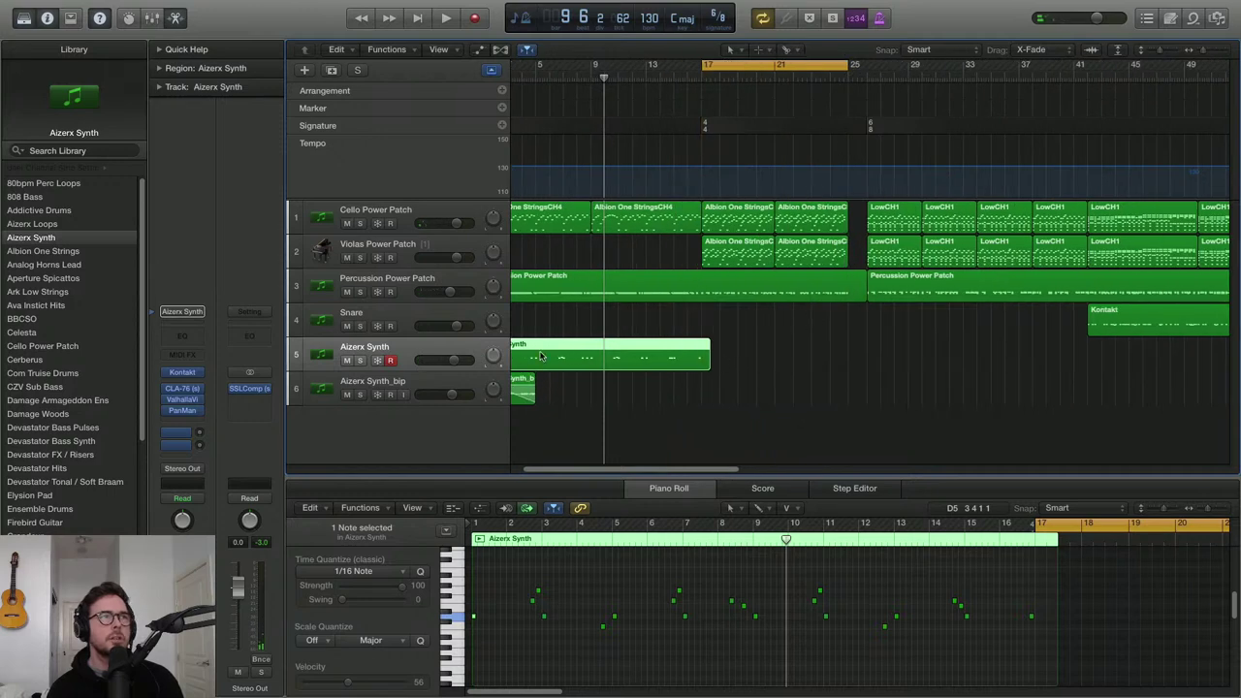
click(447, 384)
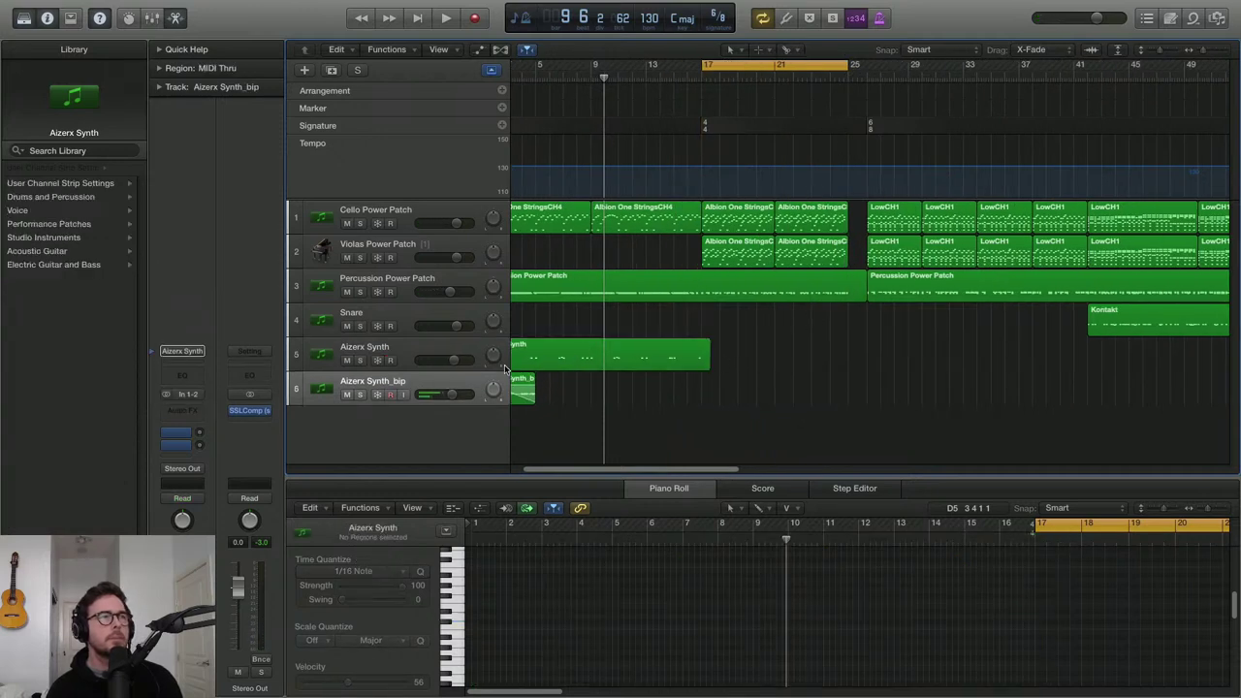
click(445, 353)
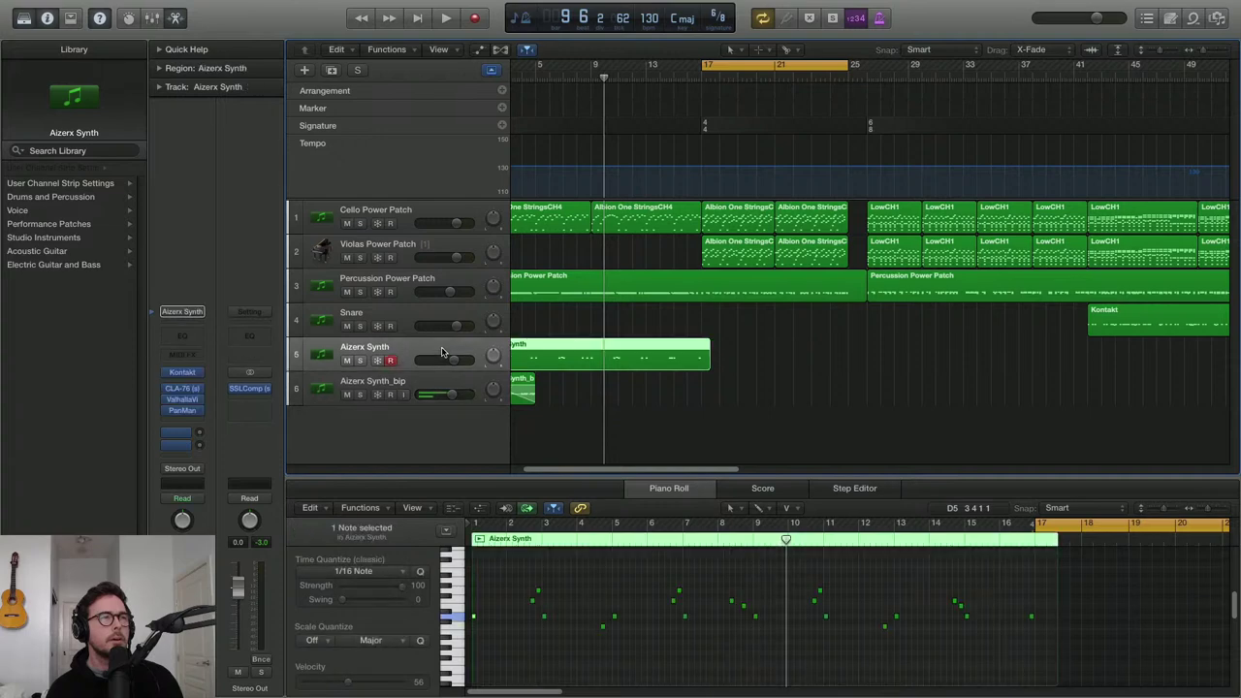
key(comma)
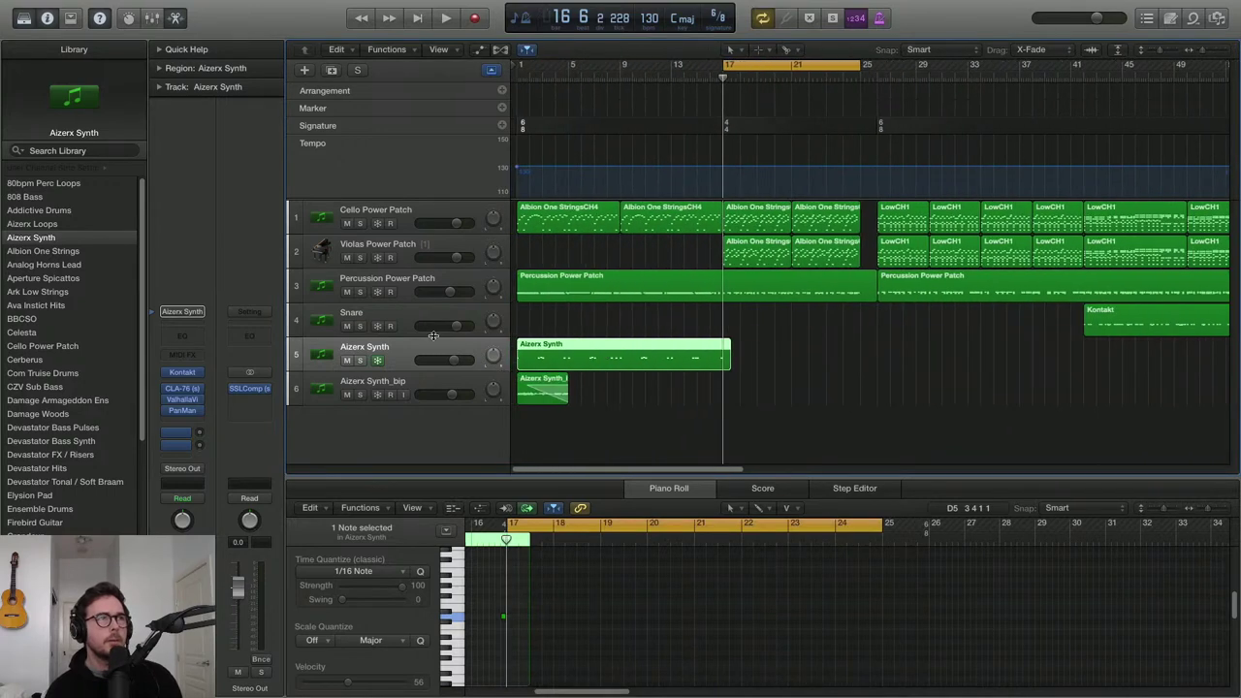
Add a track below Percussion Power Patch with the Power Brass Staccatos patch loaded, and lower its volume
click(449, 282)
click(305, 69)
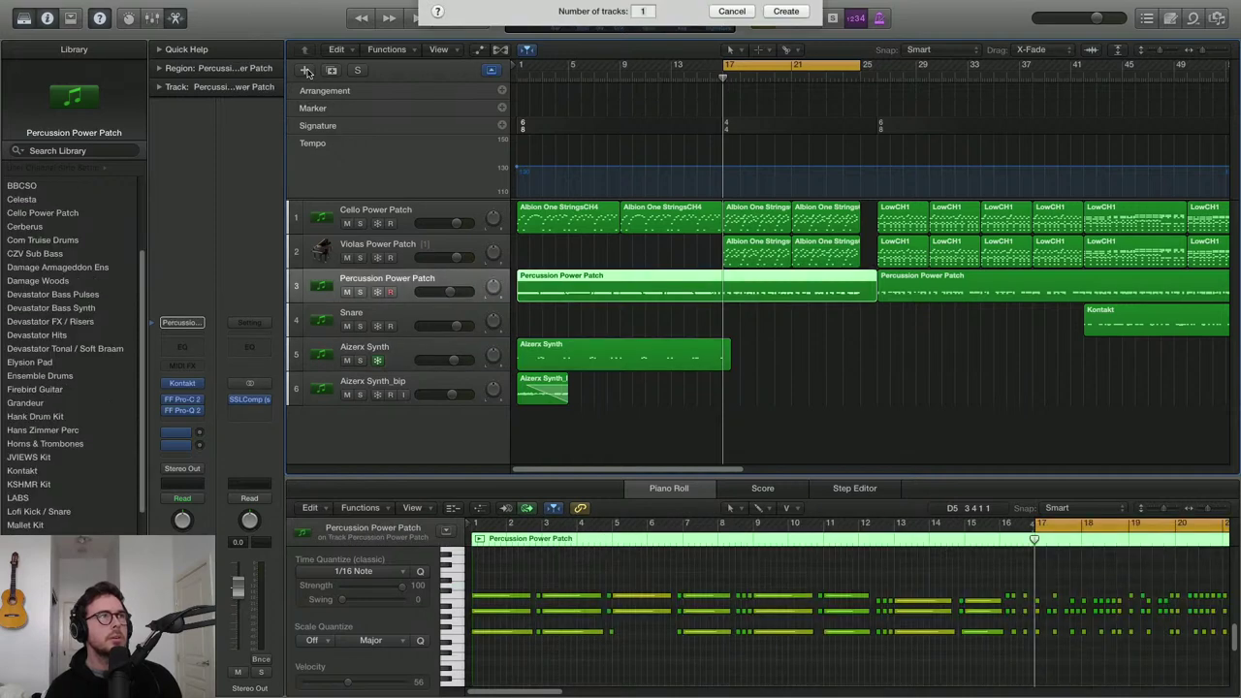
key(Return)
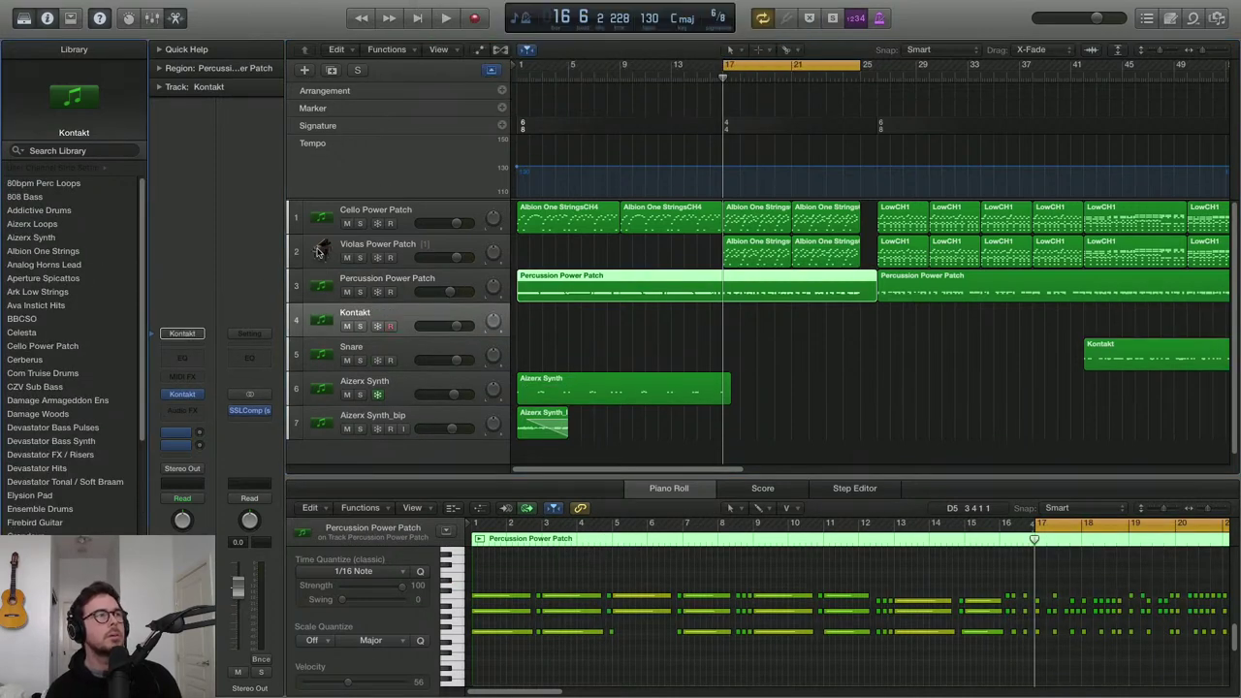
scroll(83, 398, down, 5)
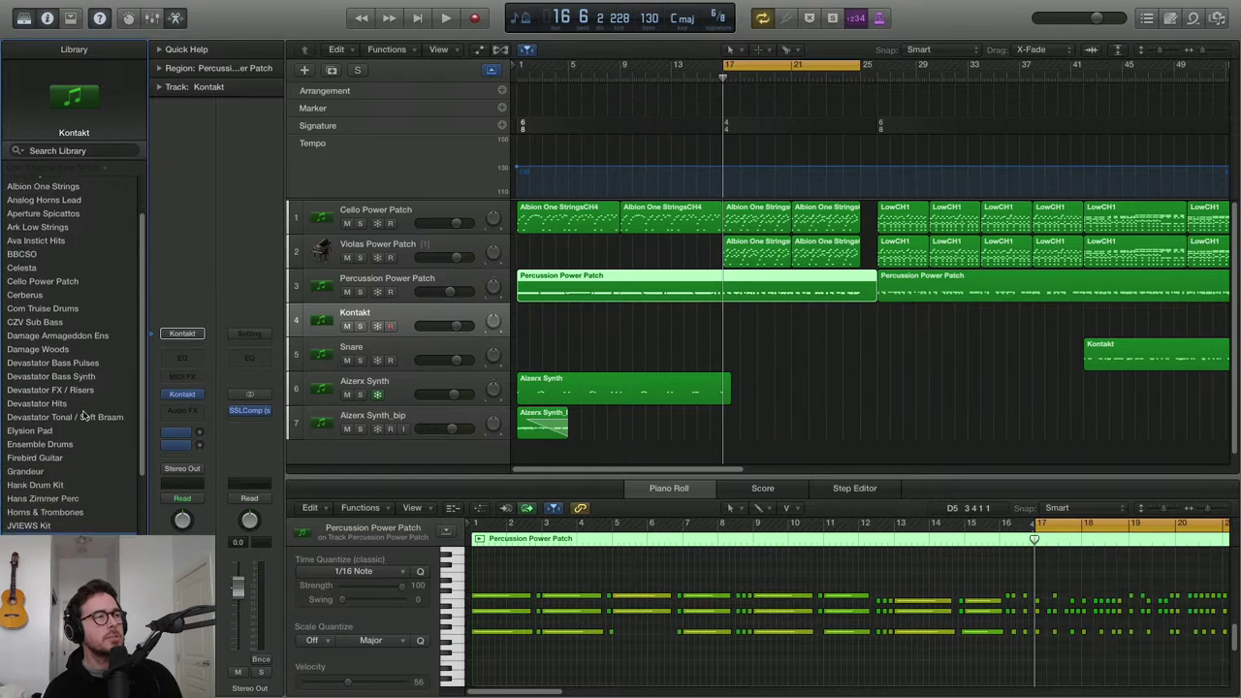
scroll(87, 482, down, 4)
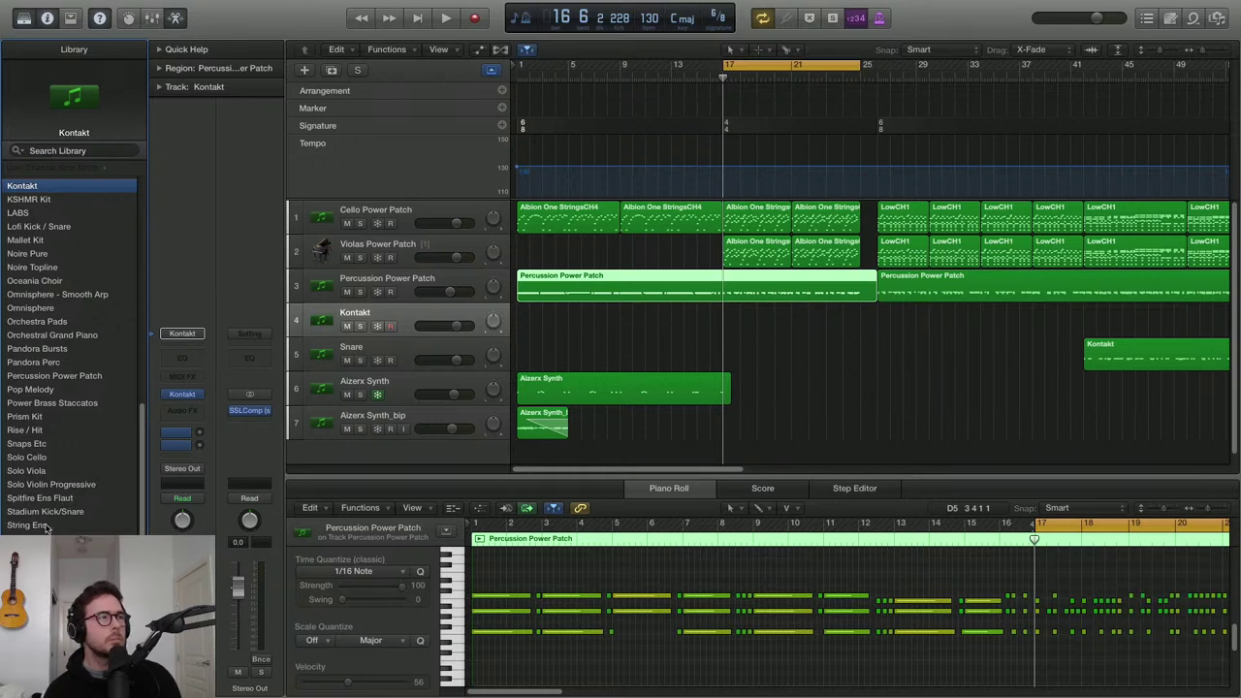
click(47, 403)
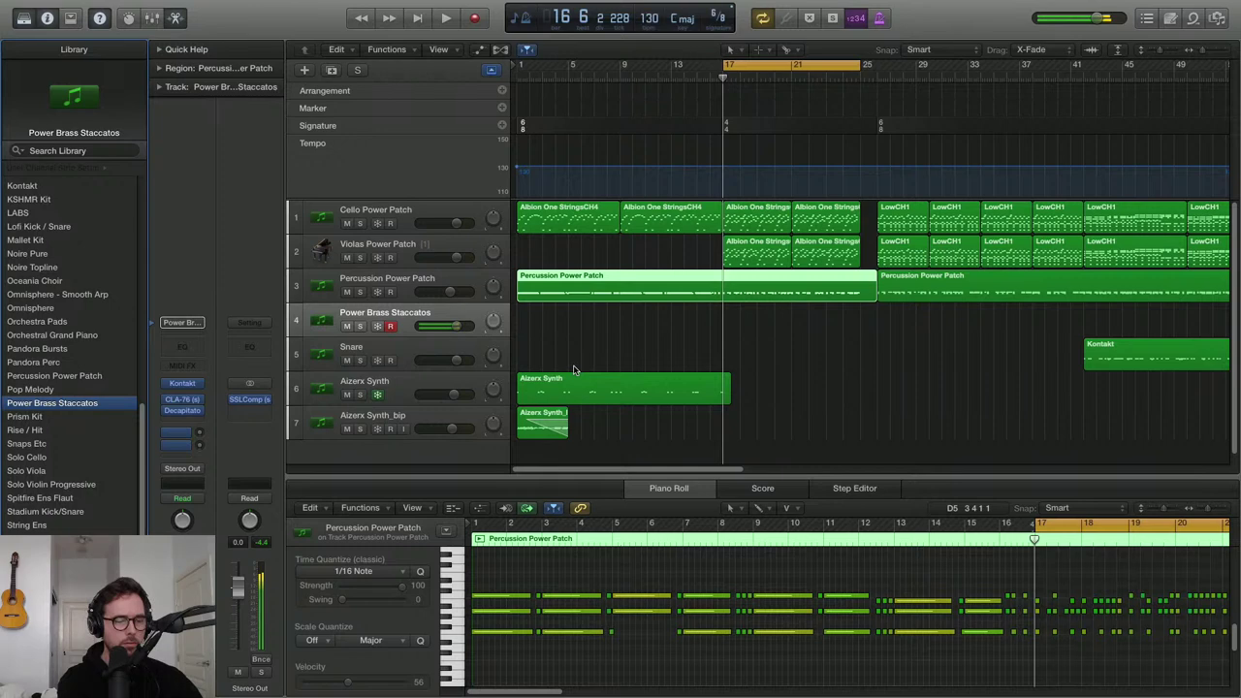
drag(450, 332, 435, 326)
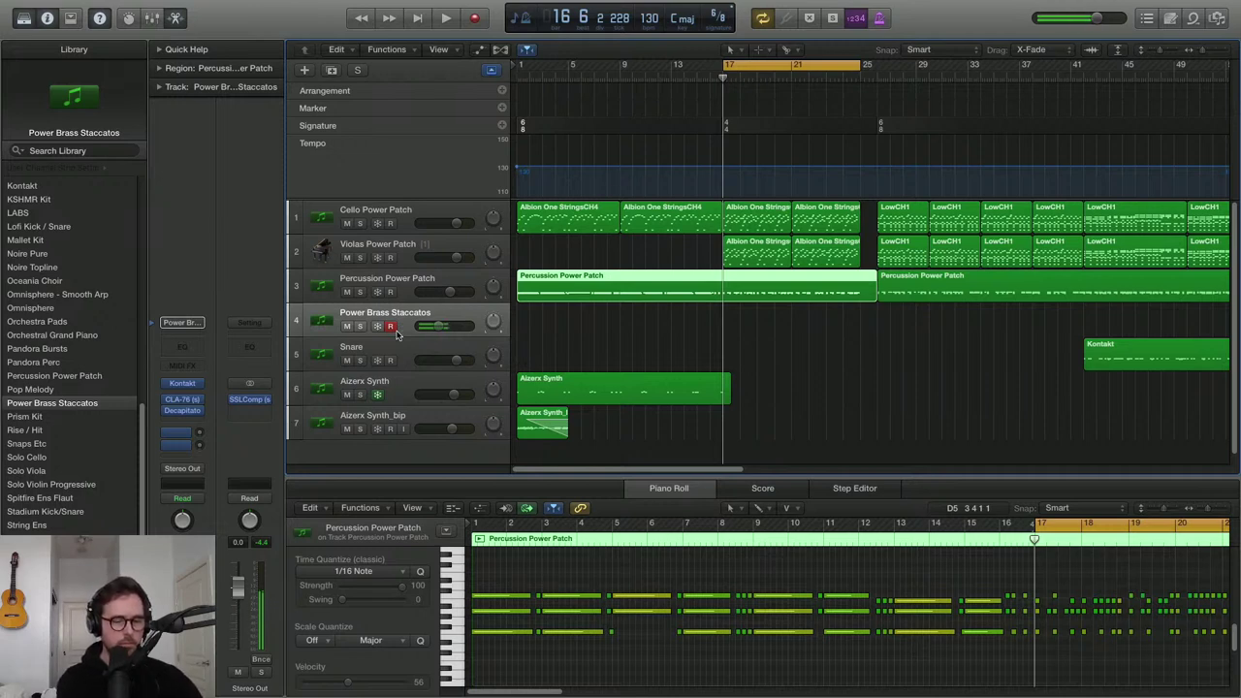
key(r)
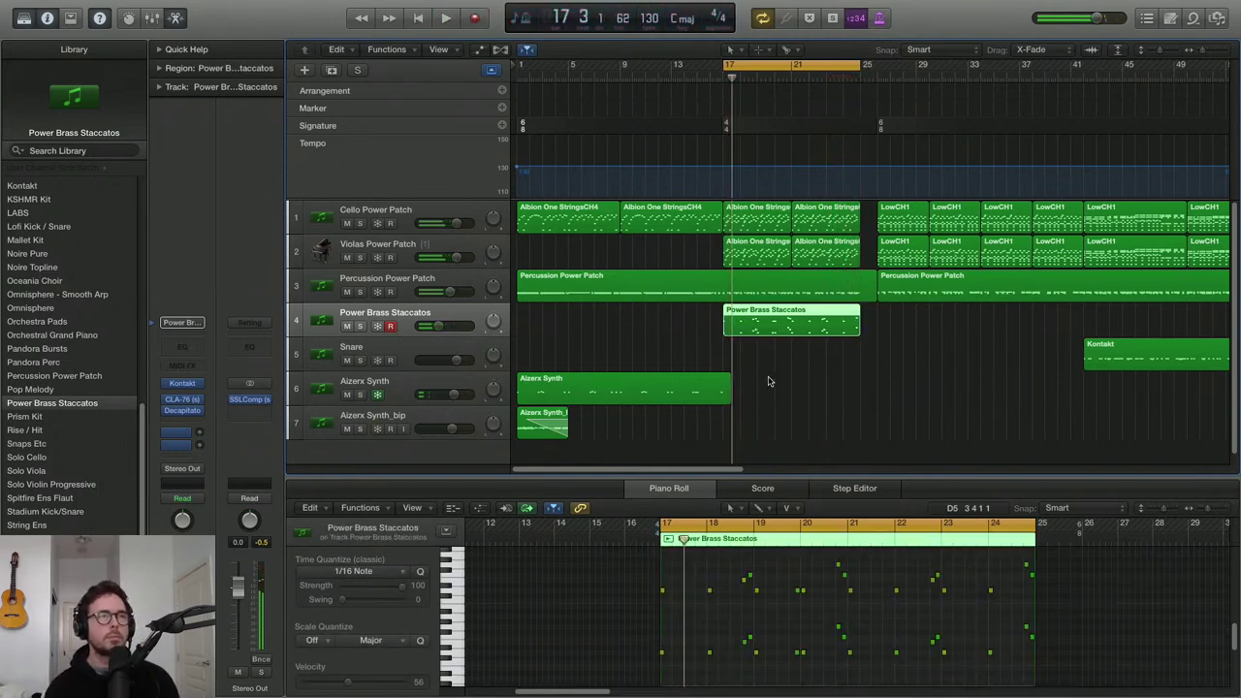
click(887, 332)
click(823, 330)
key(Delete)
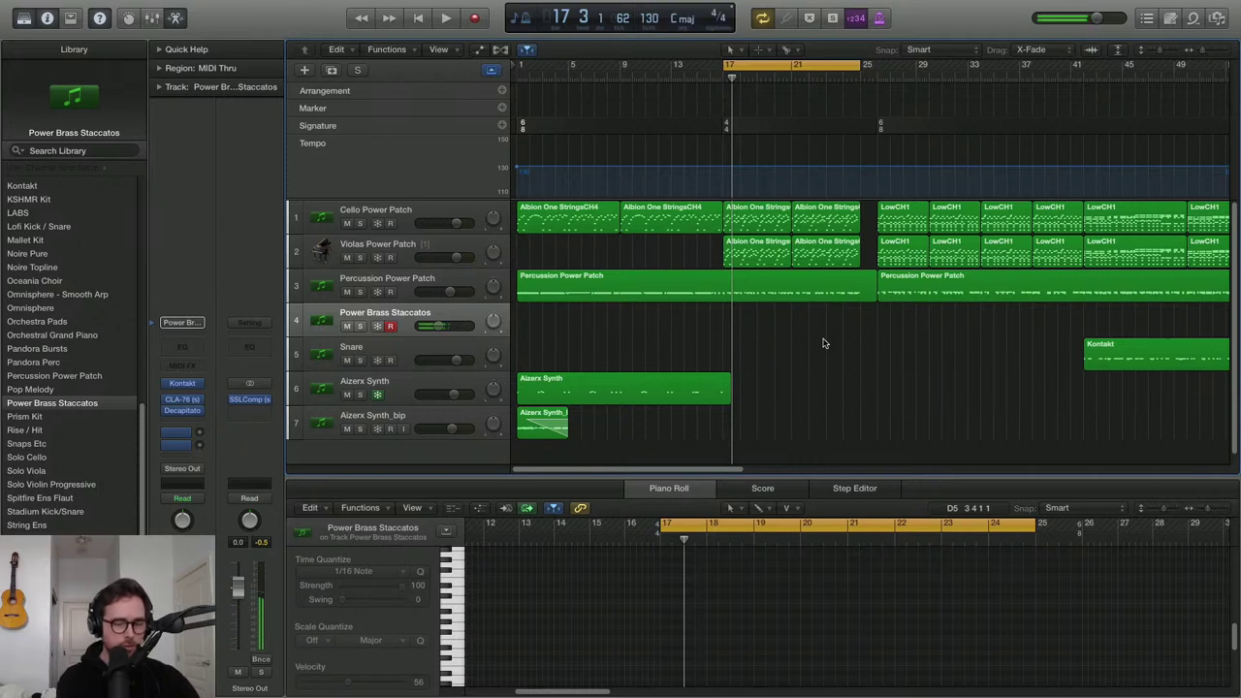
key(r)
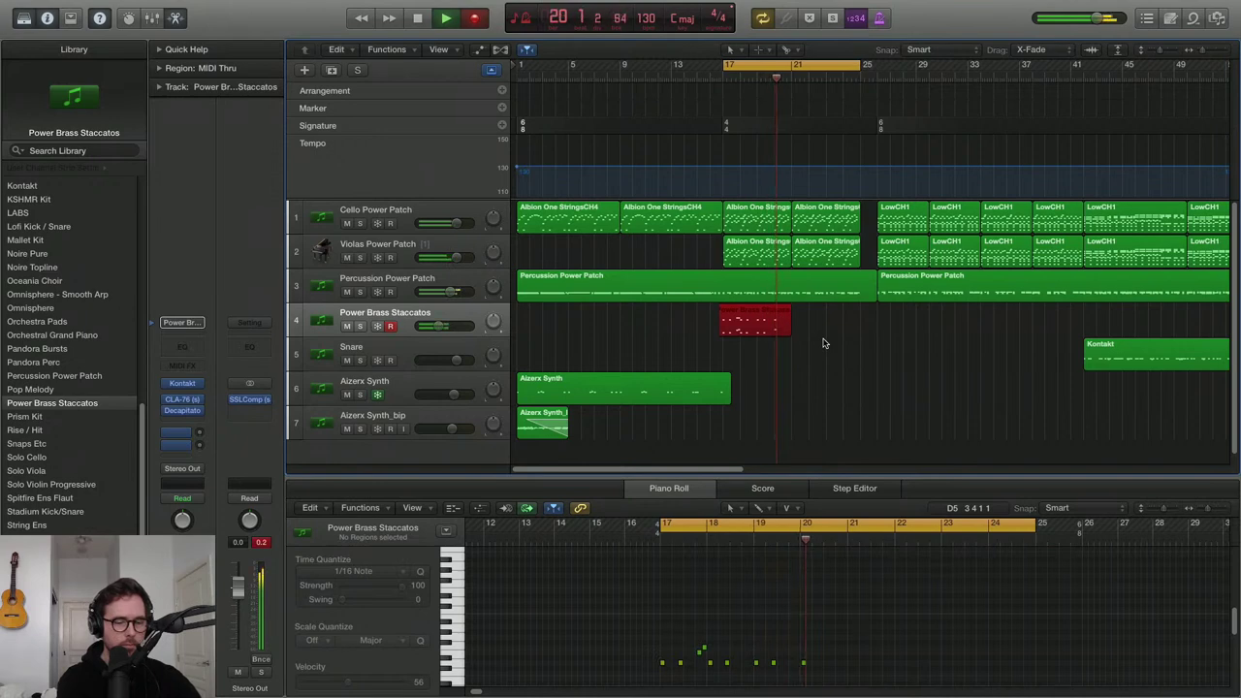
key(space)
key(Delete)
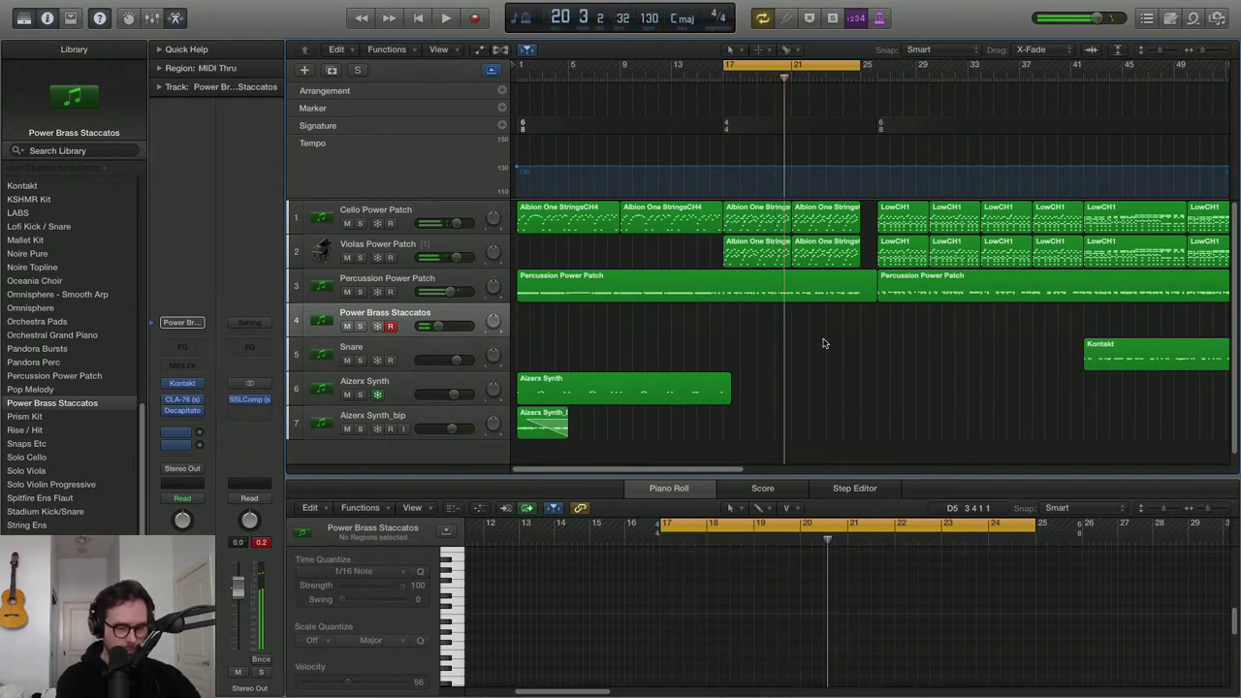
Record a staccato brass part on the Power Brass Staccatos track over bars 17 to 25
key(r)
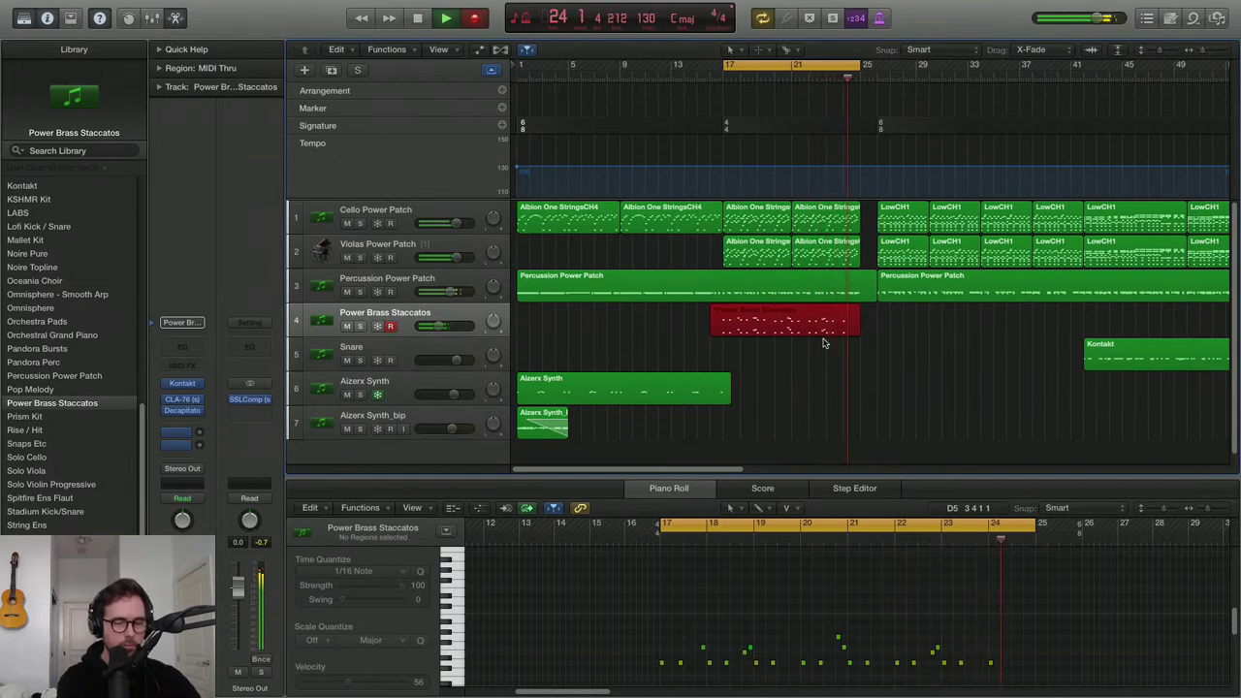
key(space)
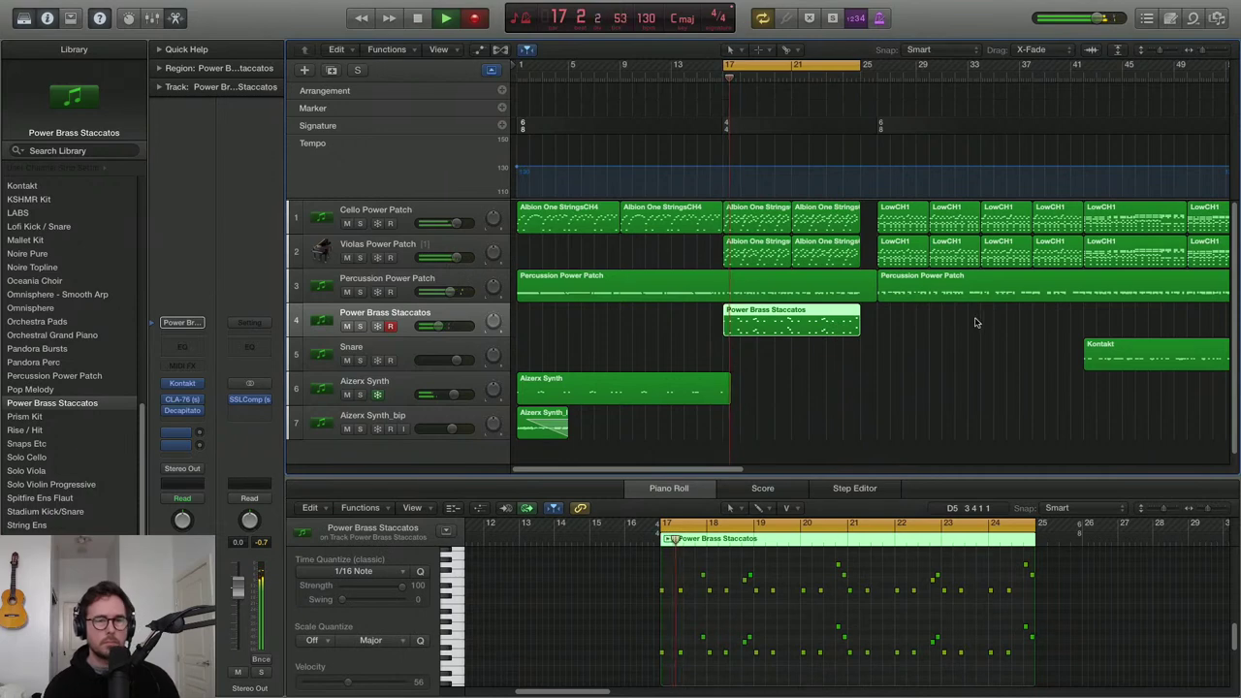
click(879, 327)
click(849, 320)
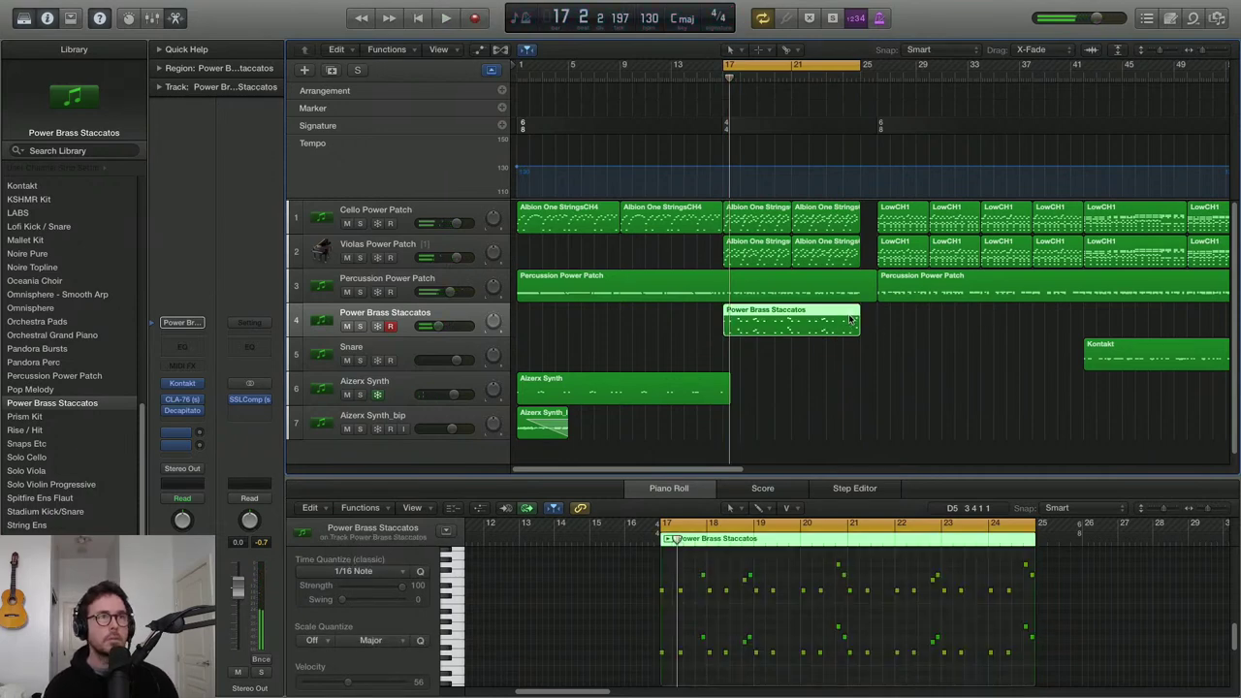
Make the brass phrase in bars 17 to 21 match the one from bar 21, and join both halves into one region
key(super+Right)
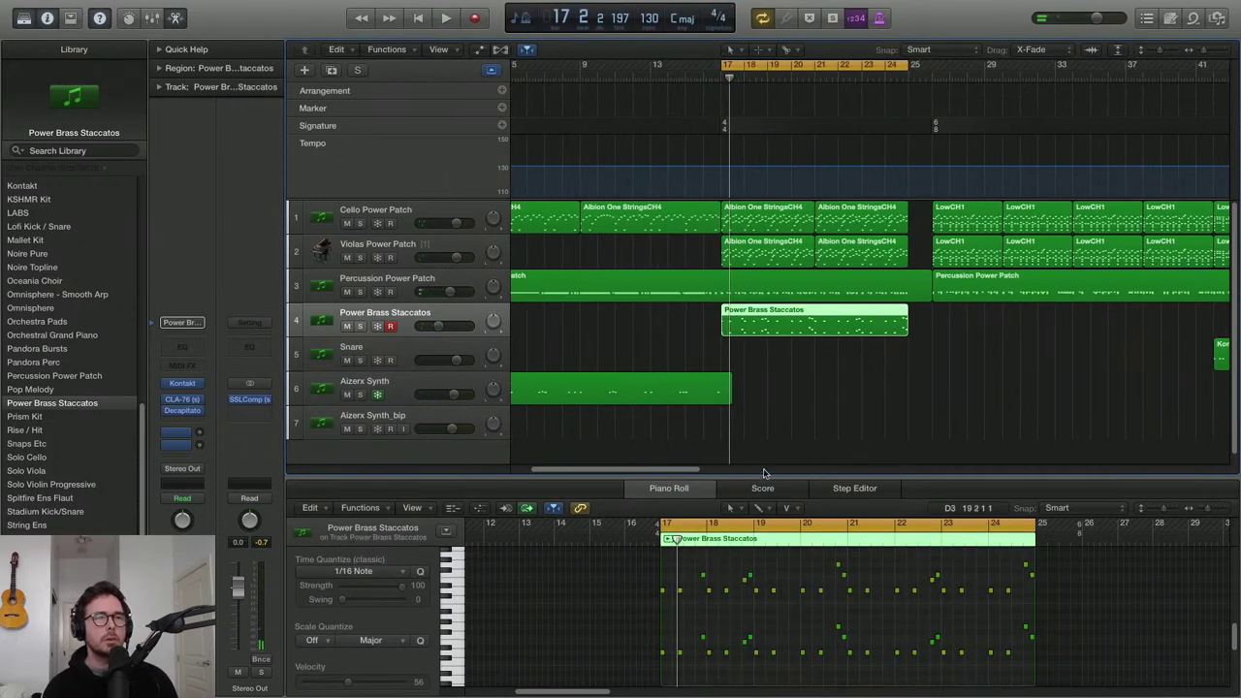
drag(723, 333, 746, 339)
click(940, 320)
click(780, 326)
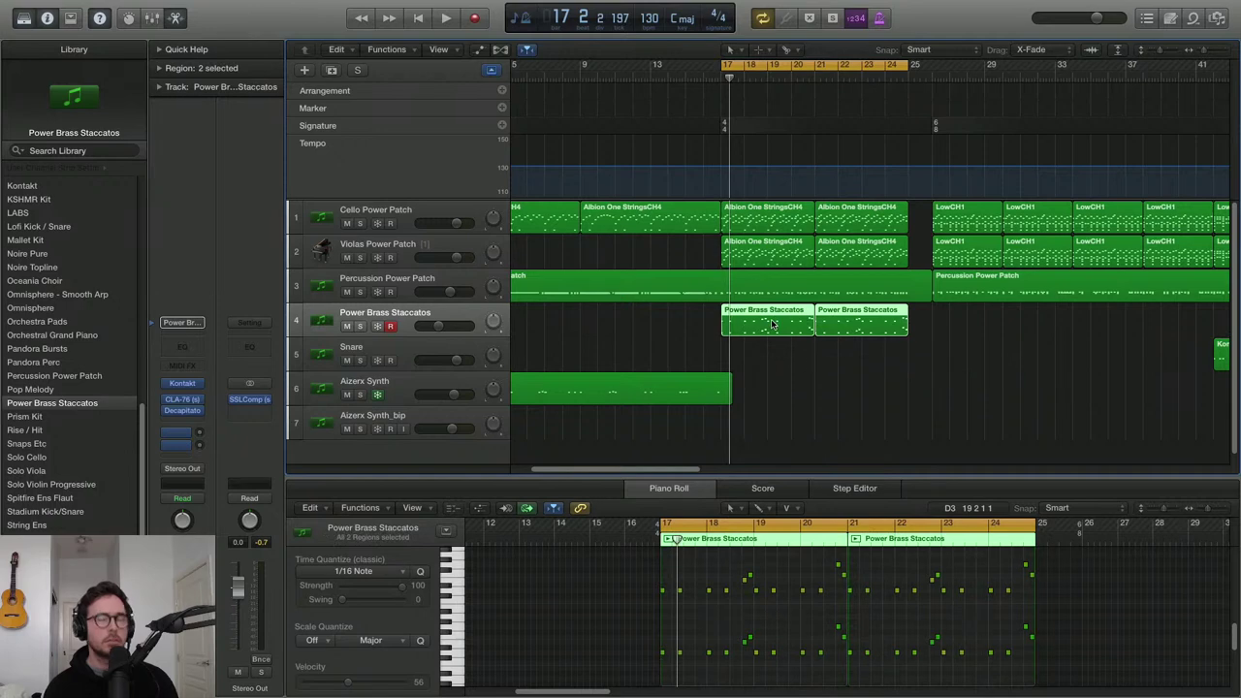
key(super+j)
key(space)
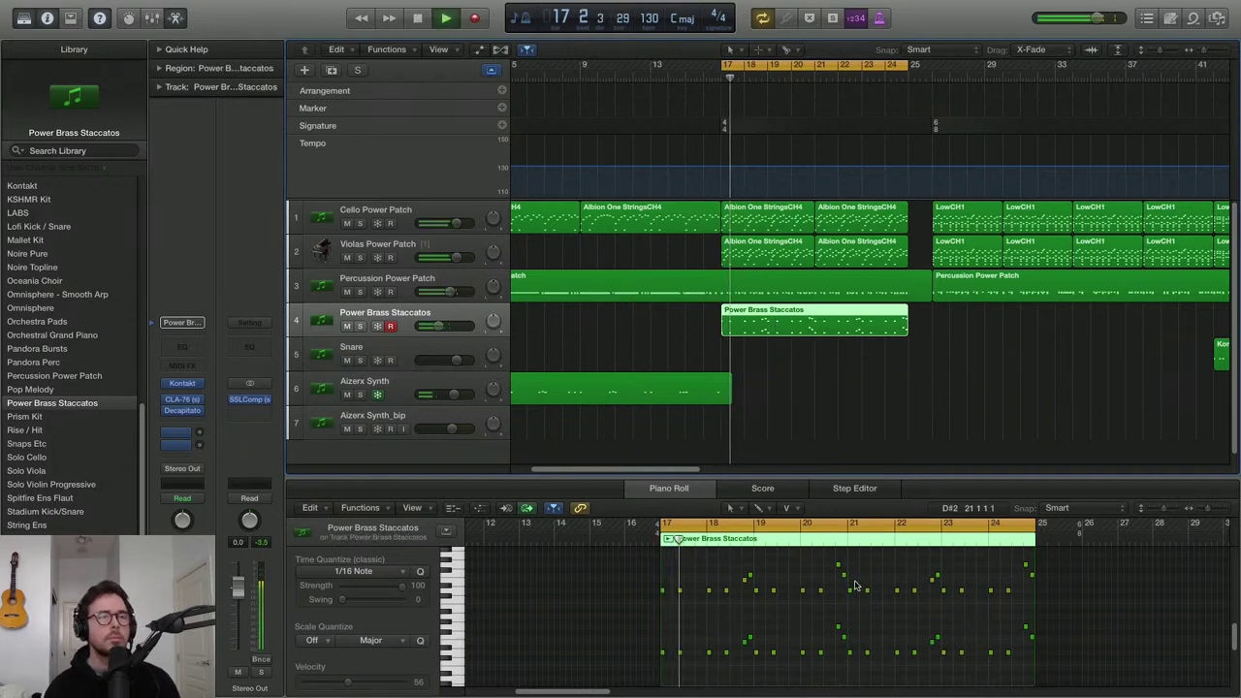
Set all notes of the Power Brass Staccatos region to velocity 100 with the Fixed Velocity MIDI transform
key(super+a)
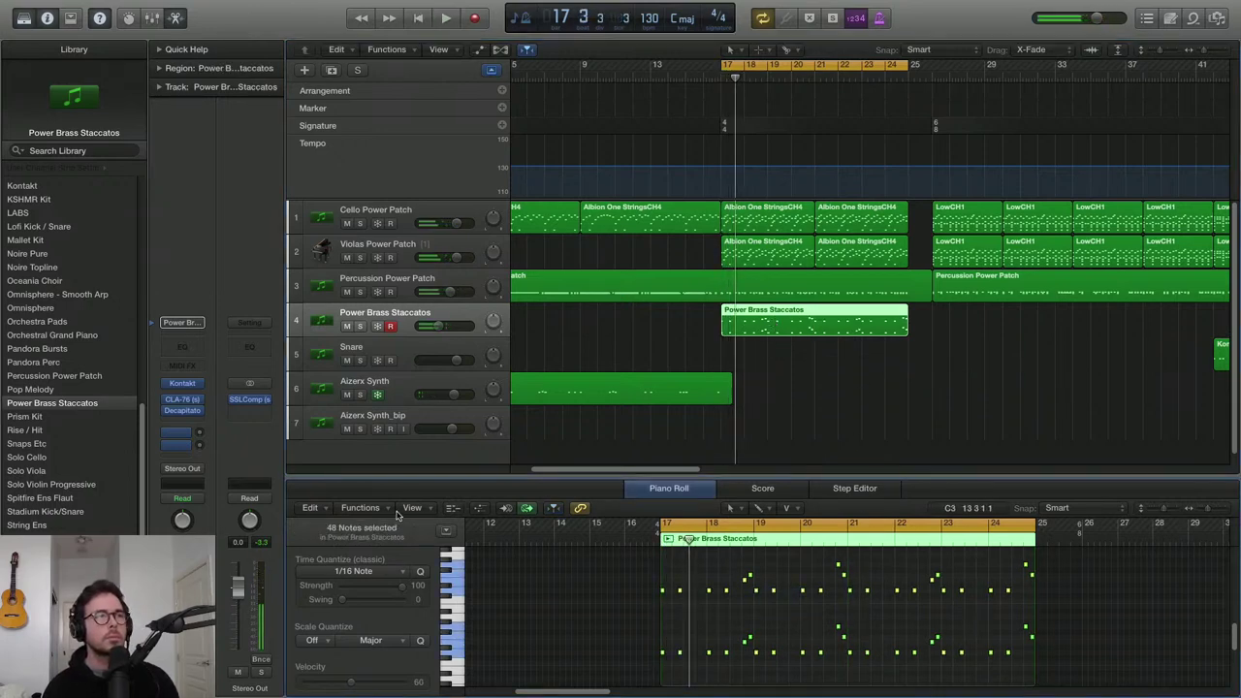
click(384, 513)
mouse_move(422, 630)
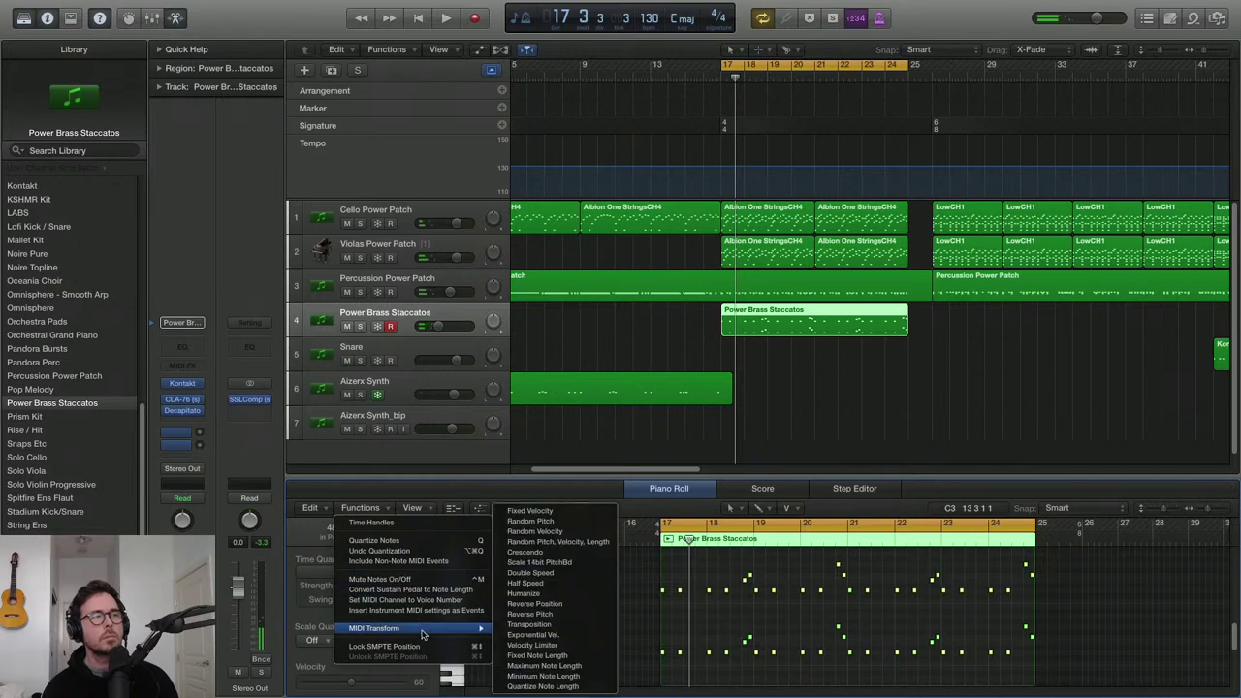
click(531, 510)
click(834, 462)
click(323, 40)
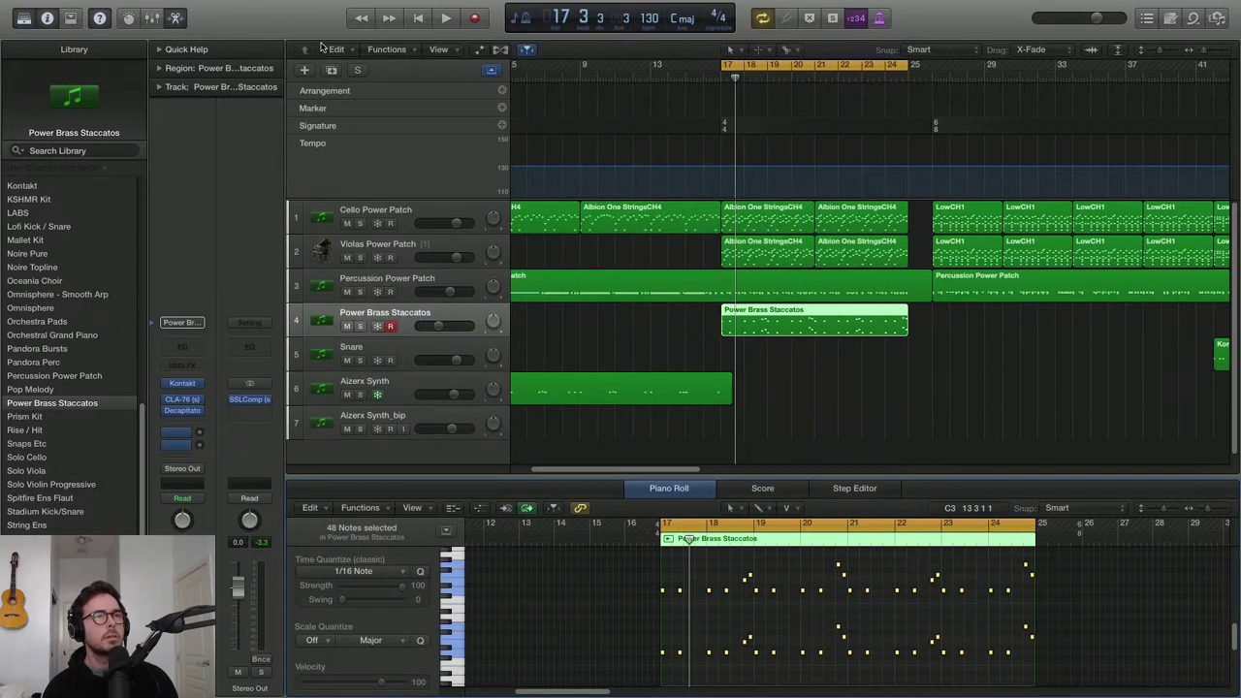
Lower the Power Brass Staccatos track's volume to -14.8 dB during playback
key(space)
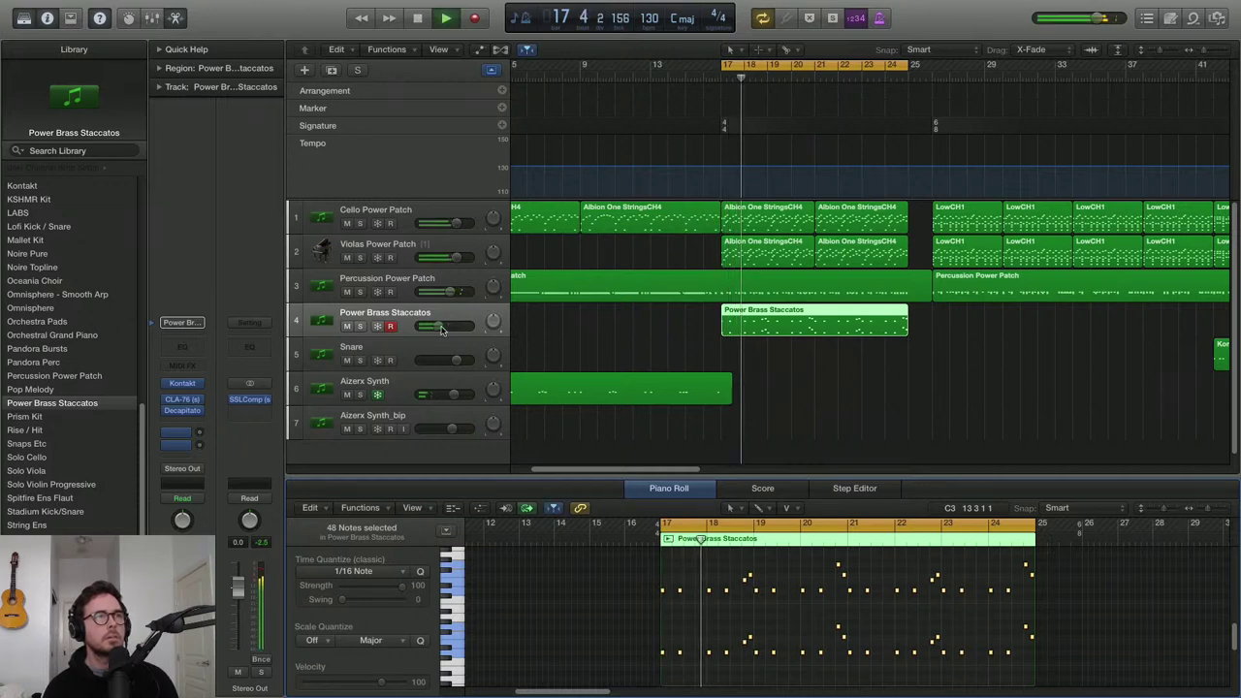
drag(466, 325, 454, 326)
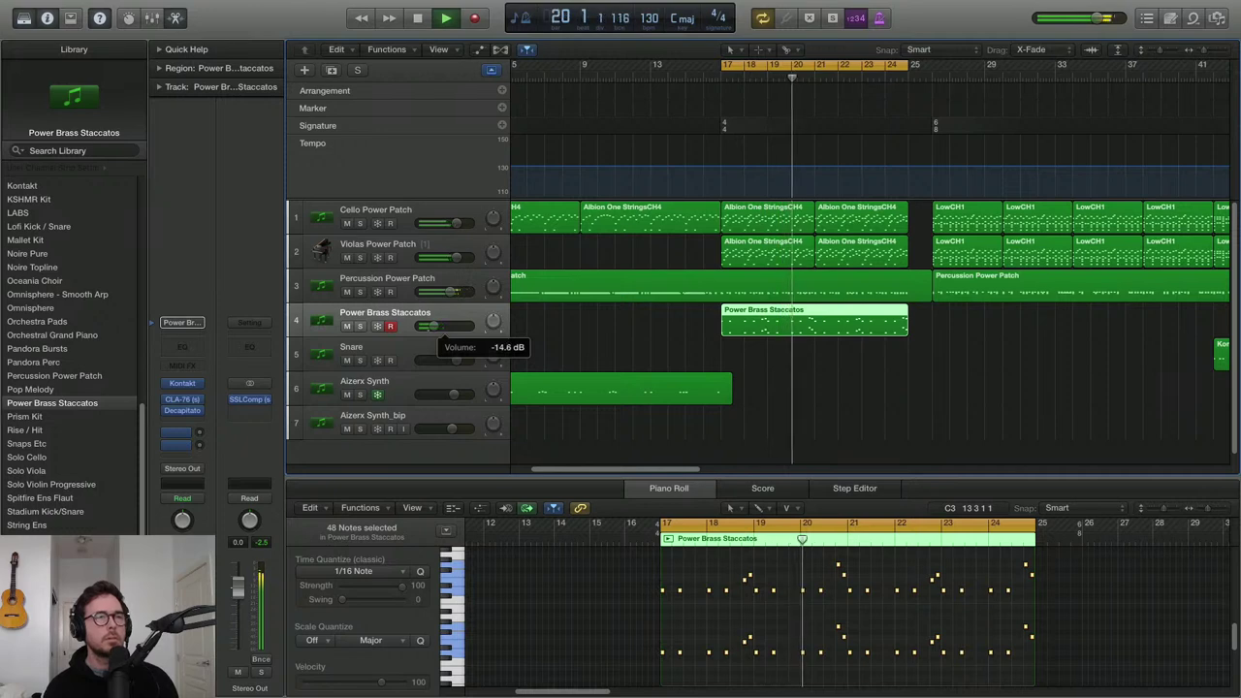
drag(431, 326, 429, 326)
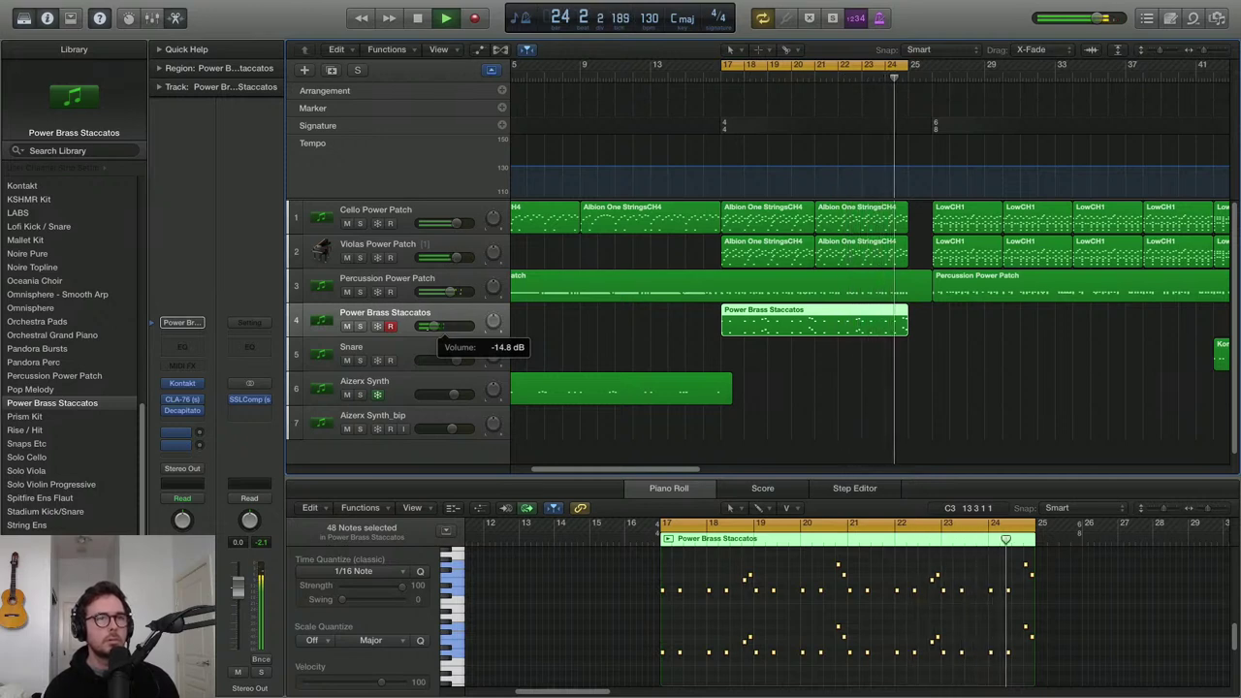
scroll(931, 580, up, 5)
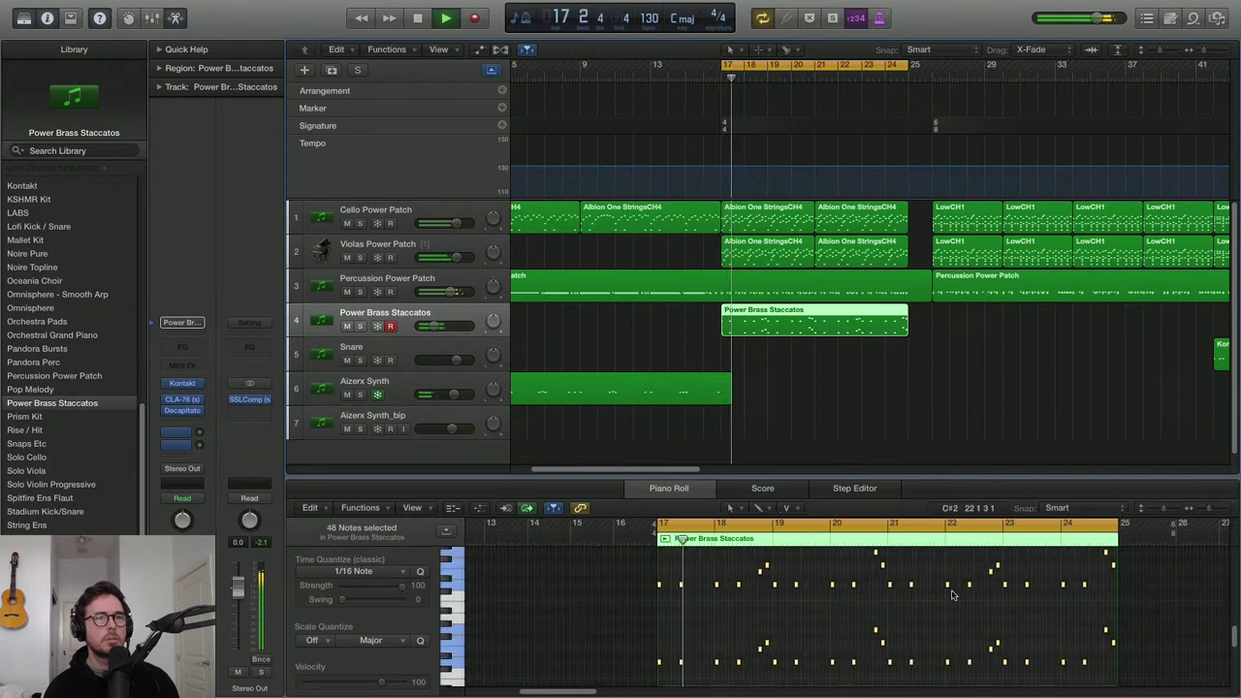
key(space)
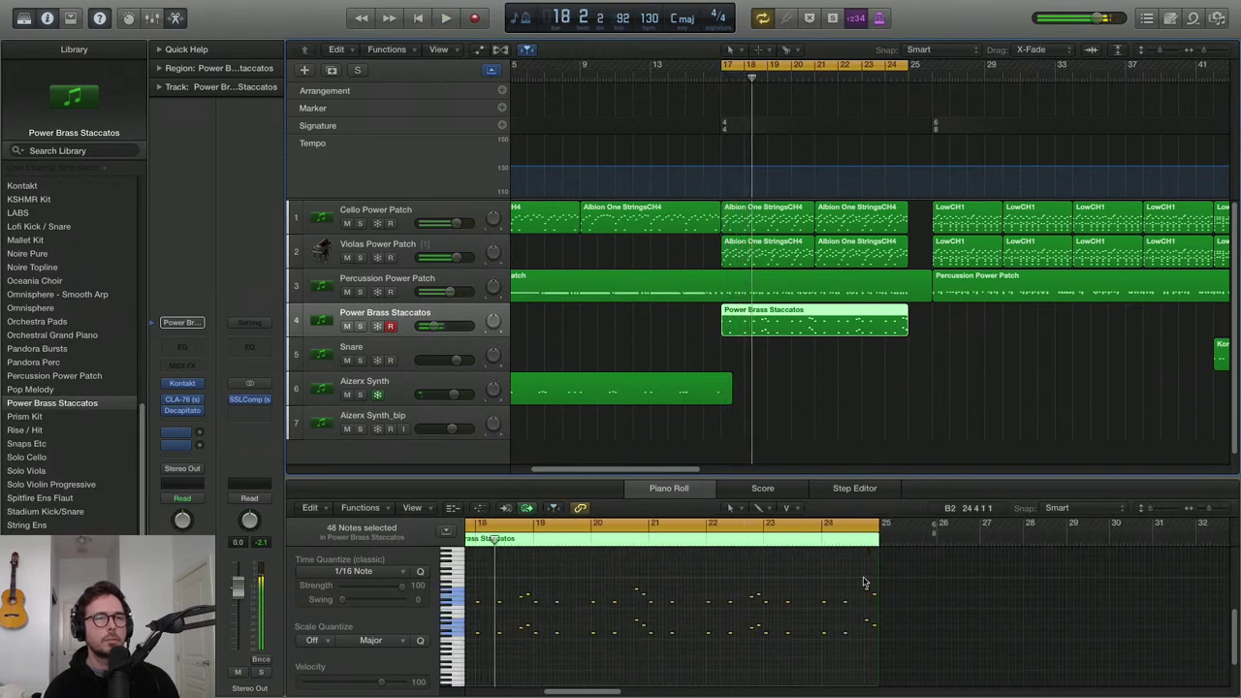
Replace the last four brass notes in bar 24 with copies of the four from the end of bar 22, and audition the ending
scroll(931, 582, up, 5)
click(989, 582)
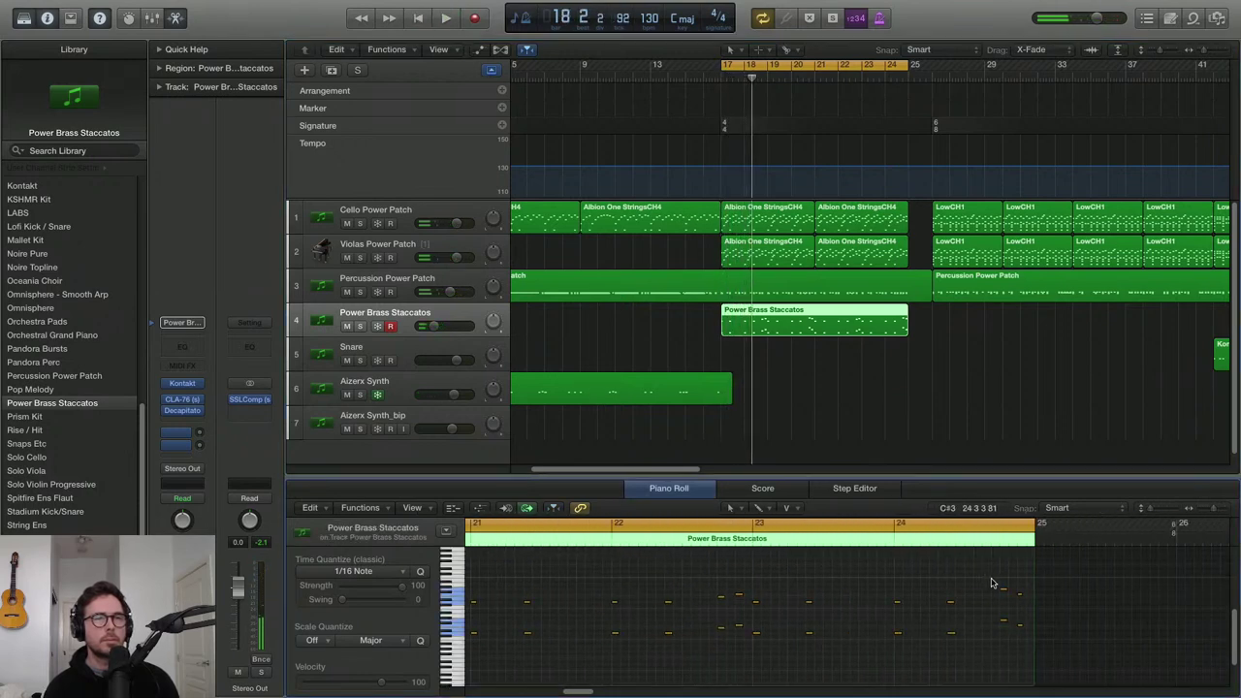
drag(1001, 585, 1037, 642)
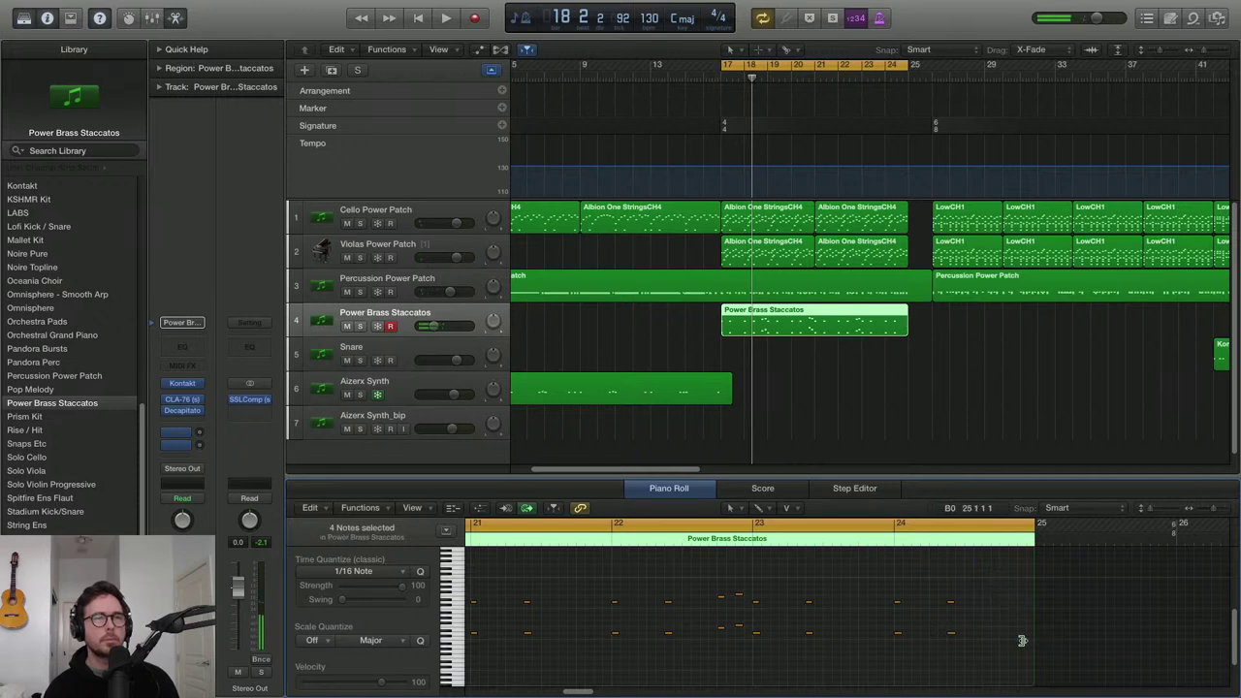
drag(709, 588, 747, 648)
drag(721, 600, 1009, 608)
click(938, 539)
key(space)
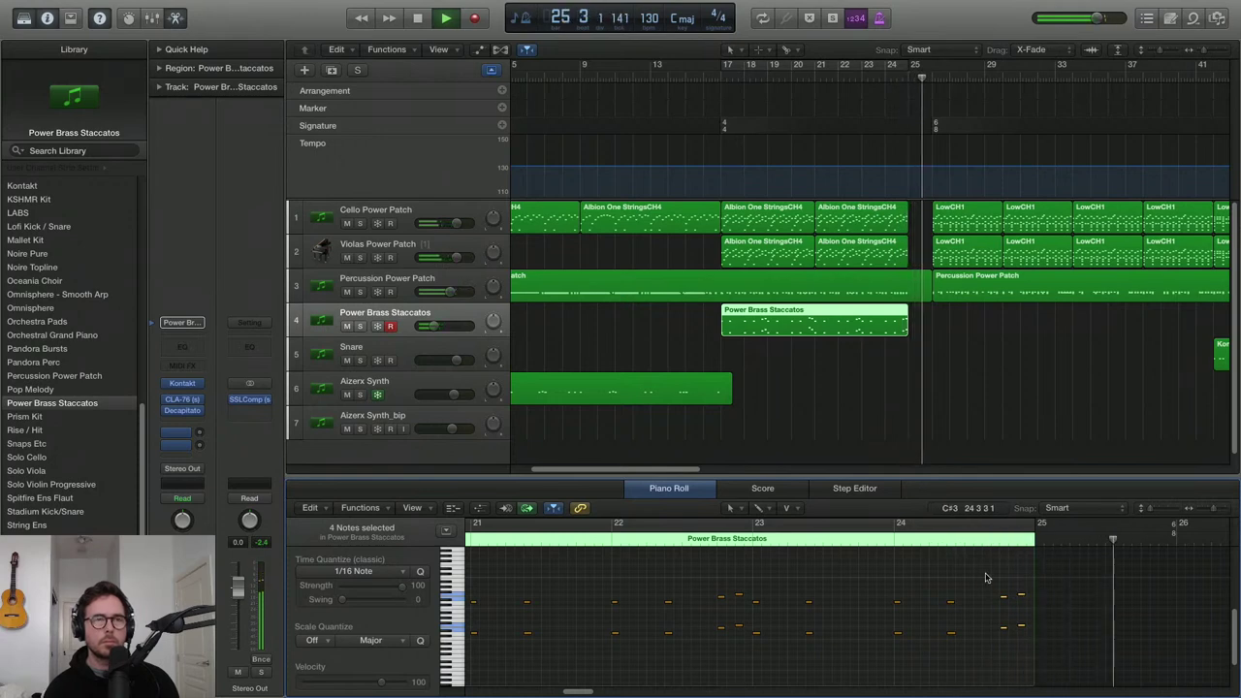
key(space)
Play the brass part from beat 4 of bar 22 to check the phrase ending in bar 24
drag(1001, 586, 1024, 640)
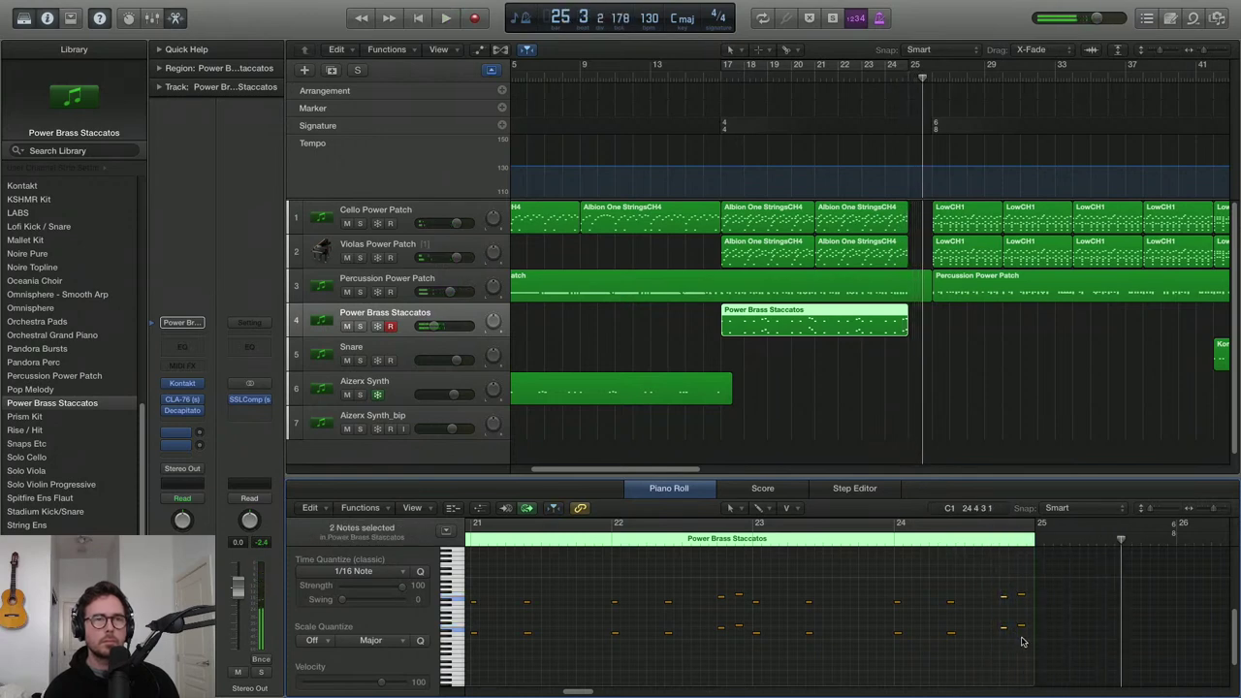
click(718, 540)
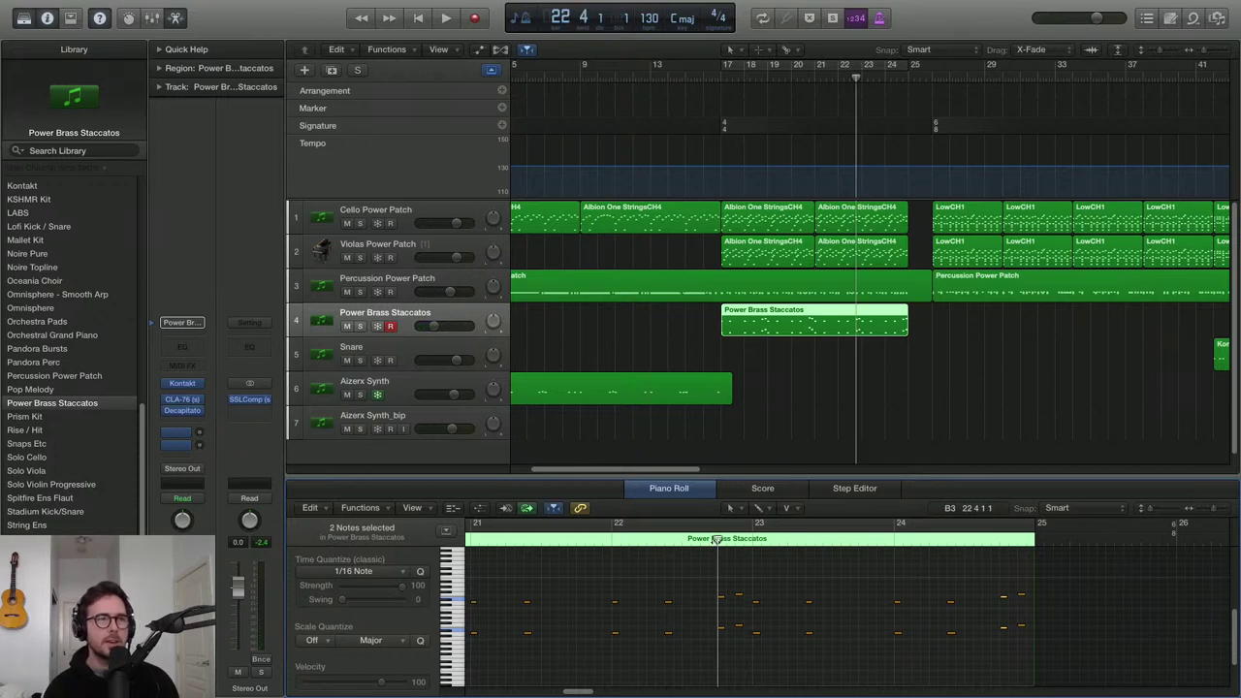
key(space)
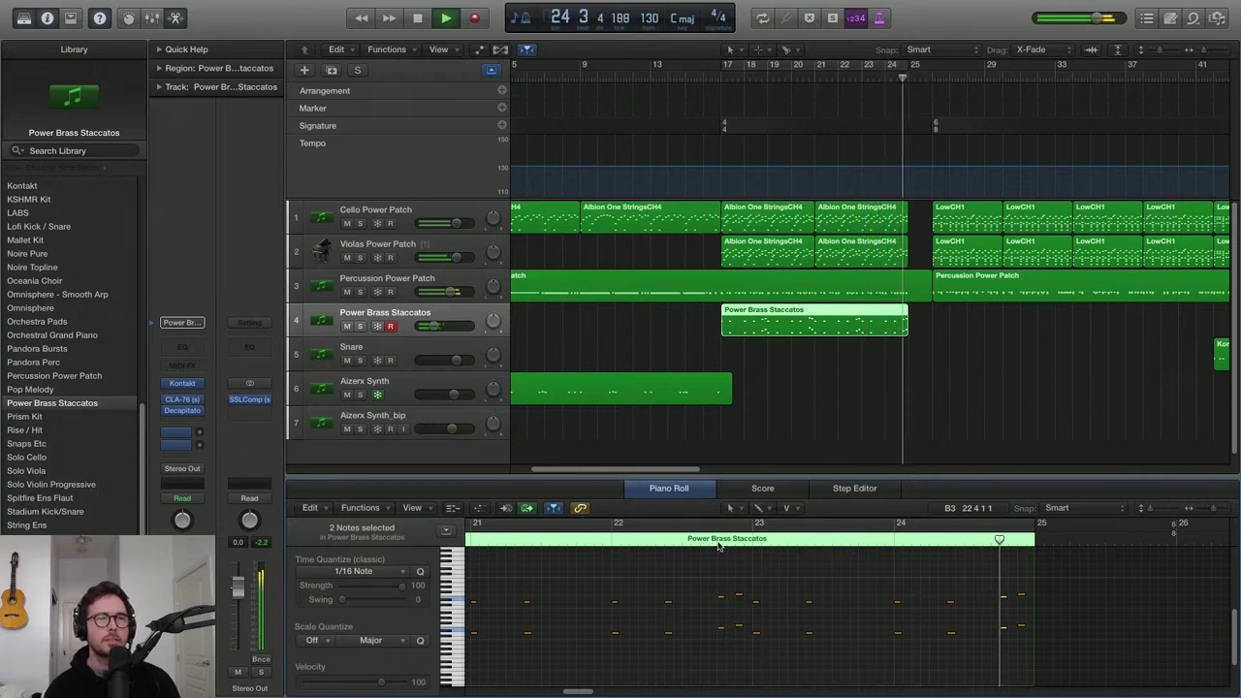
key(space)
Set the cycle range to bars 42 to 58, over the Snare track's region, and play back that section
key(z)
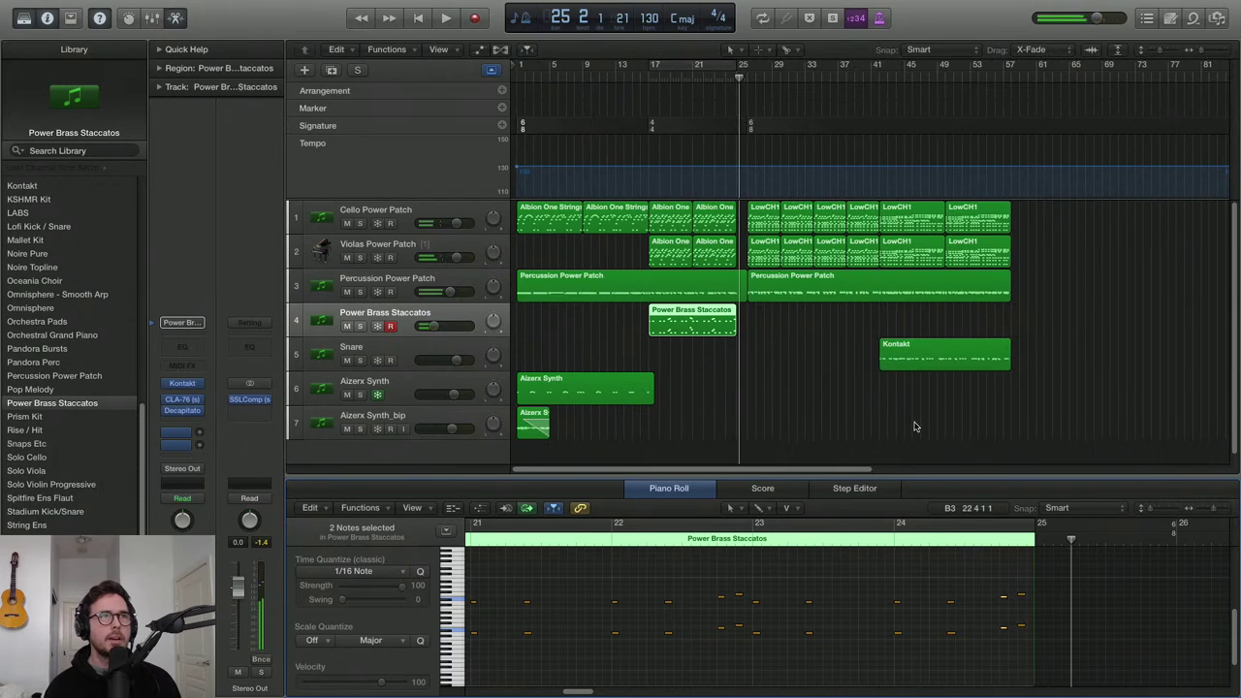
key(z)
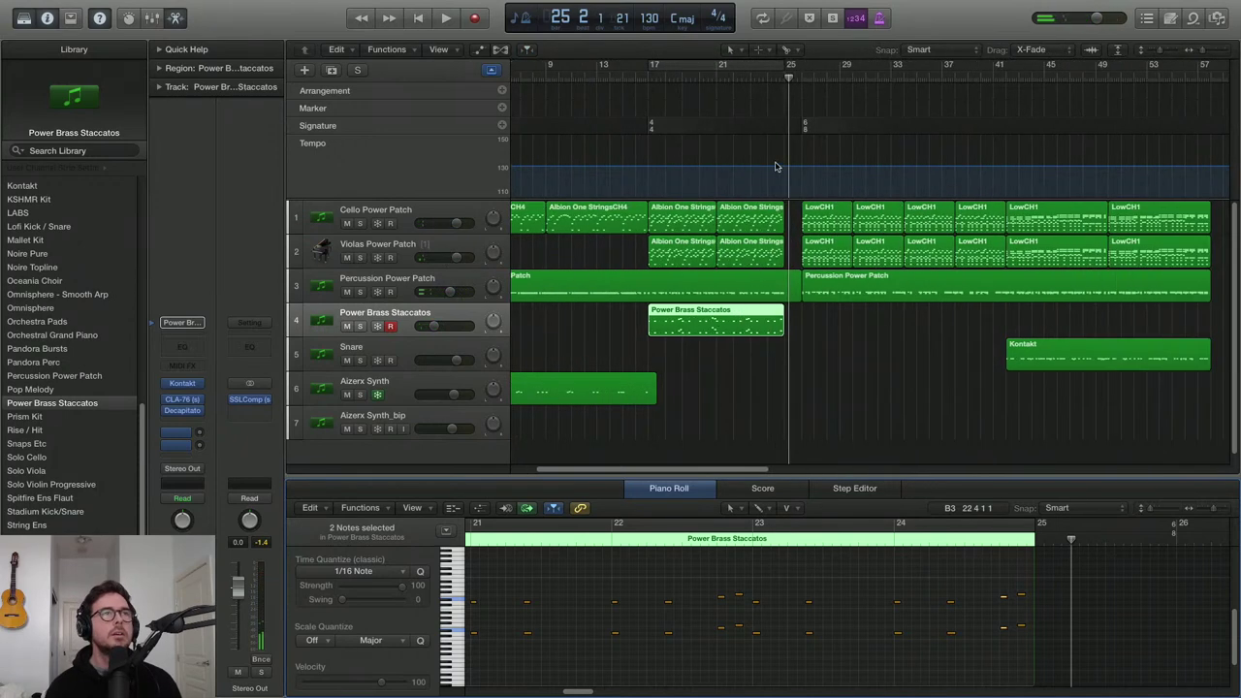
drag(803, 70, 1226, 92)
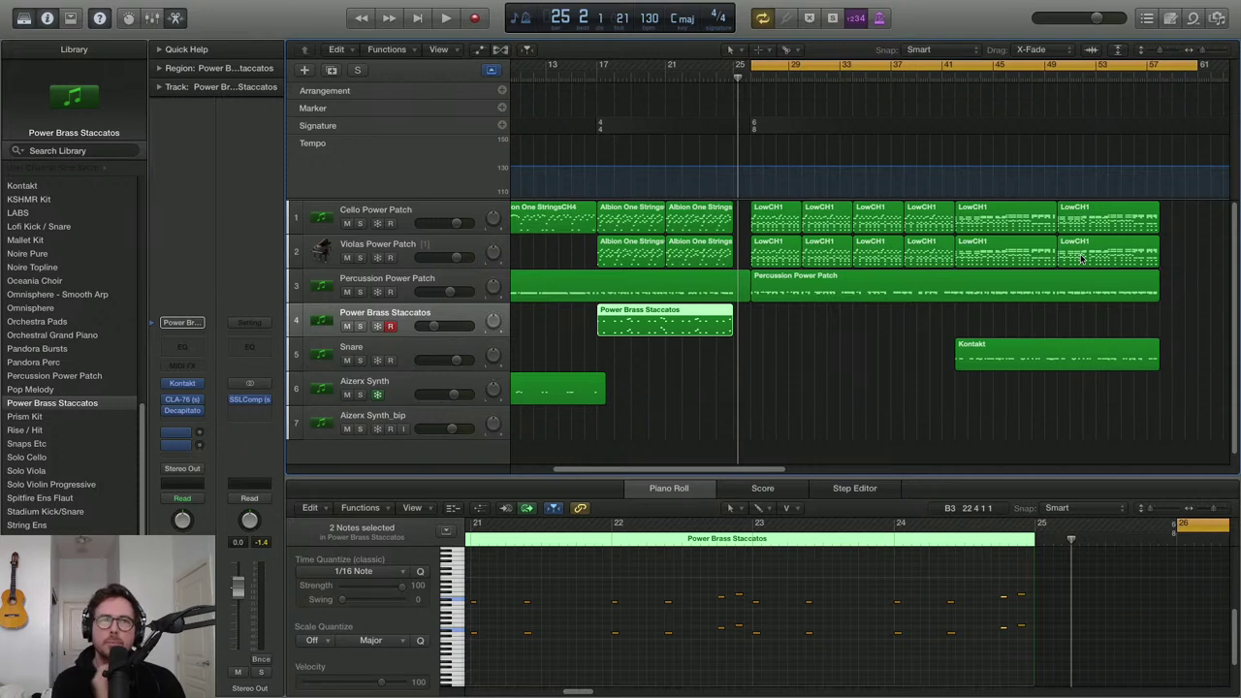
drag(959, 70, 1160, 70)
key(space)
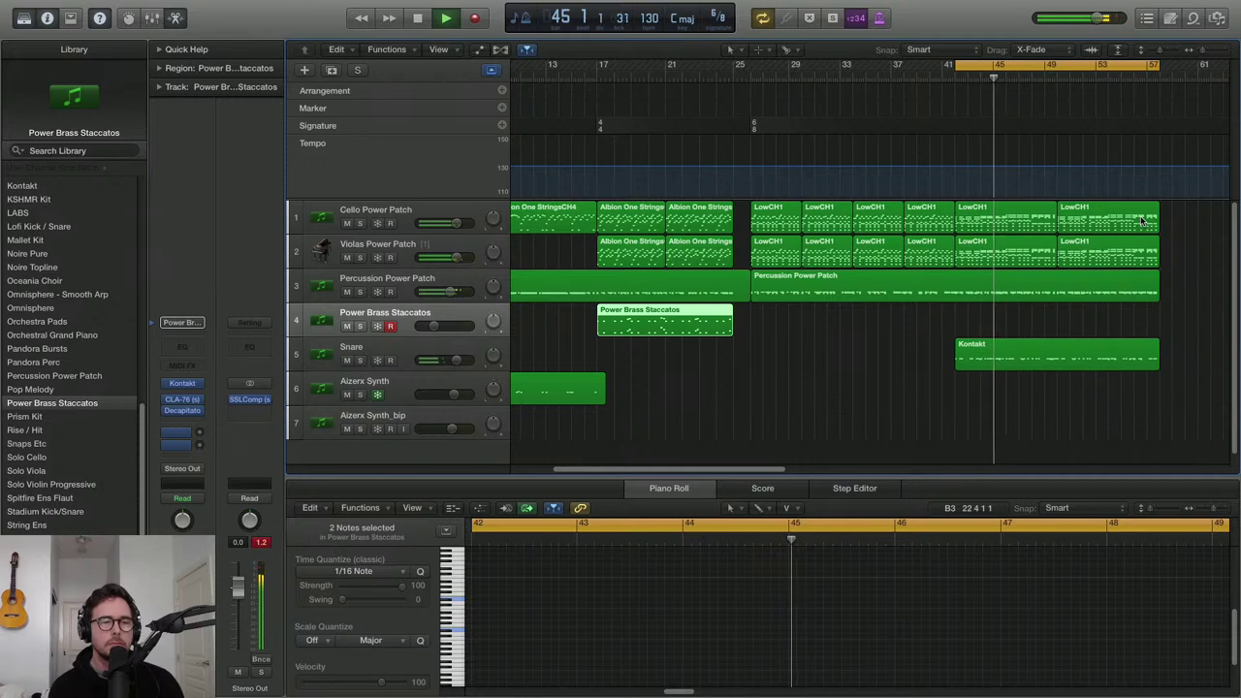
key(space)
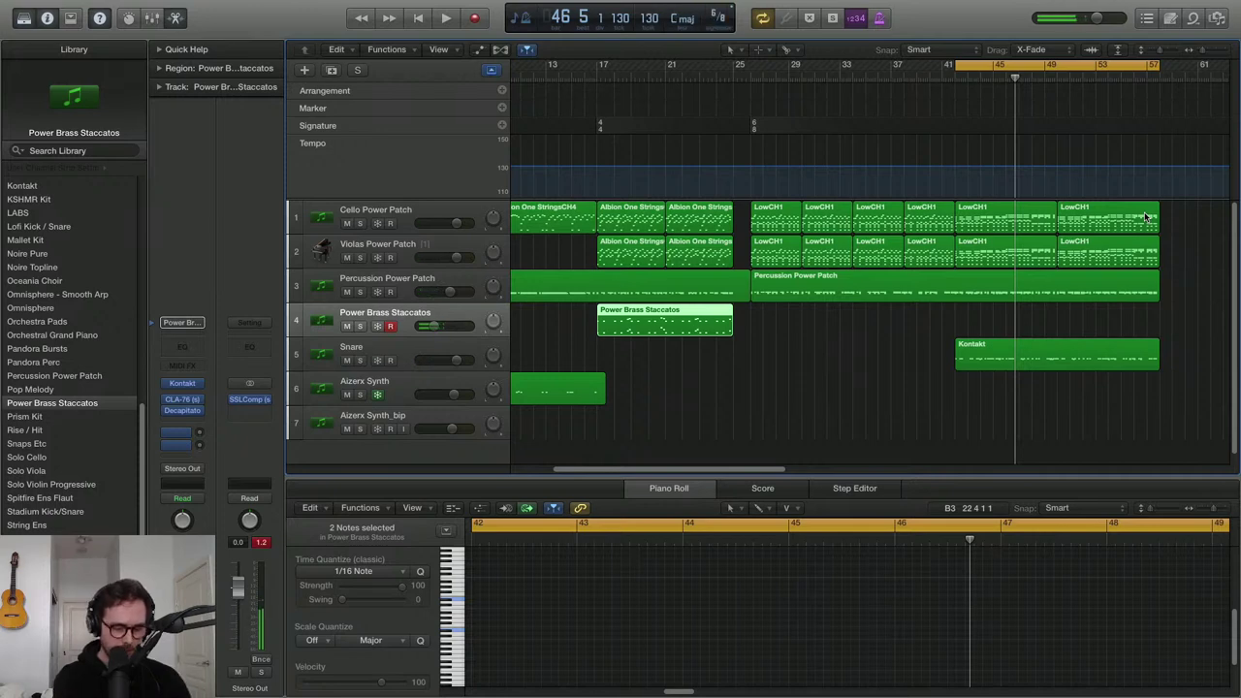
Record a staccato brass part on the Power Brass Staccatos track over bars 42 to 50 and show its notes
key(r)
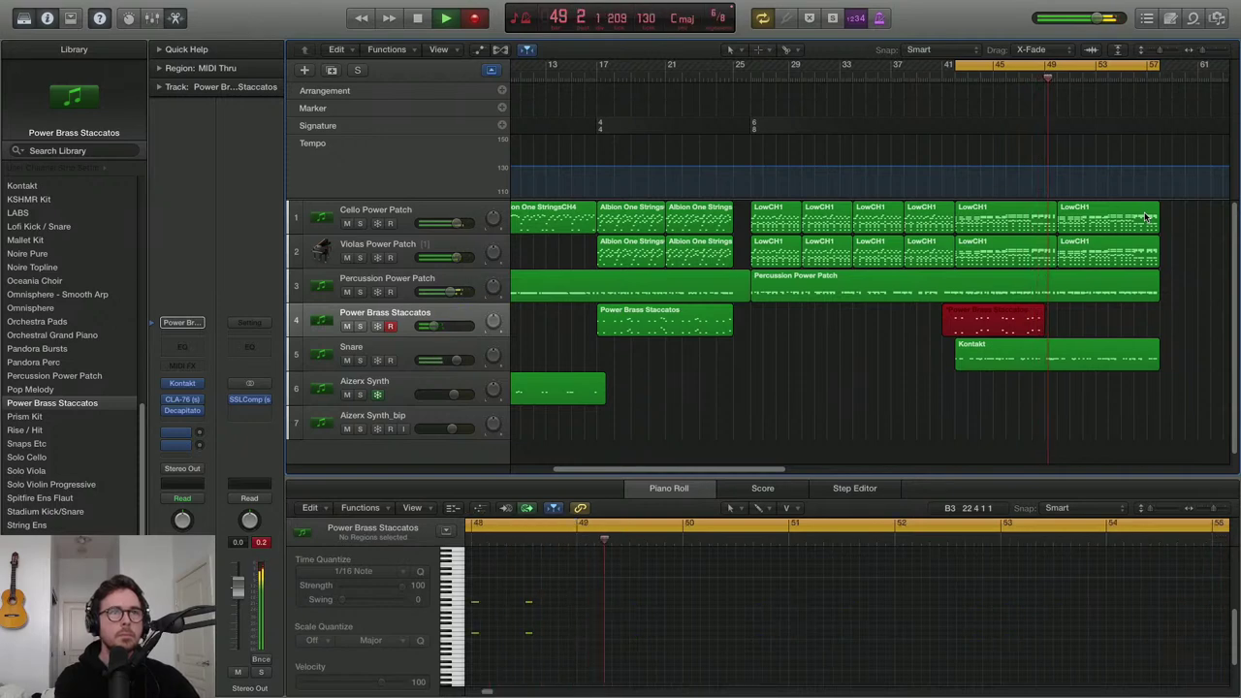
key(space)
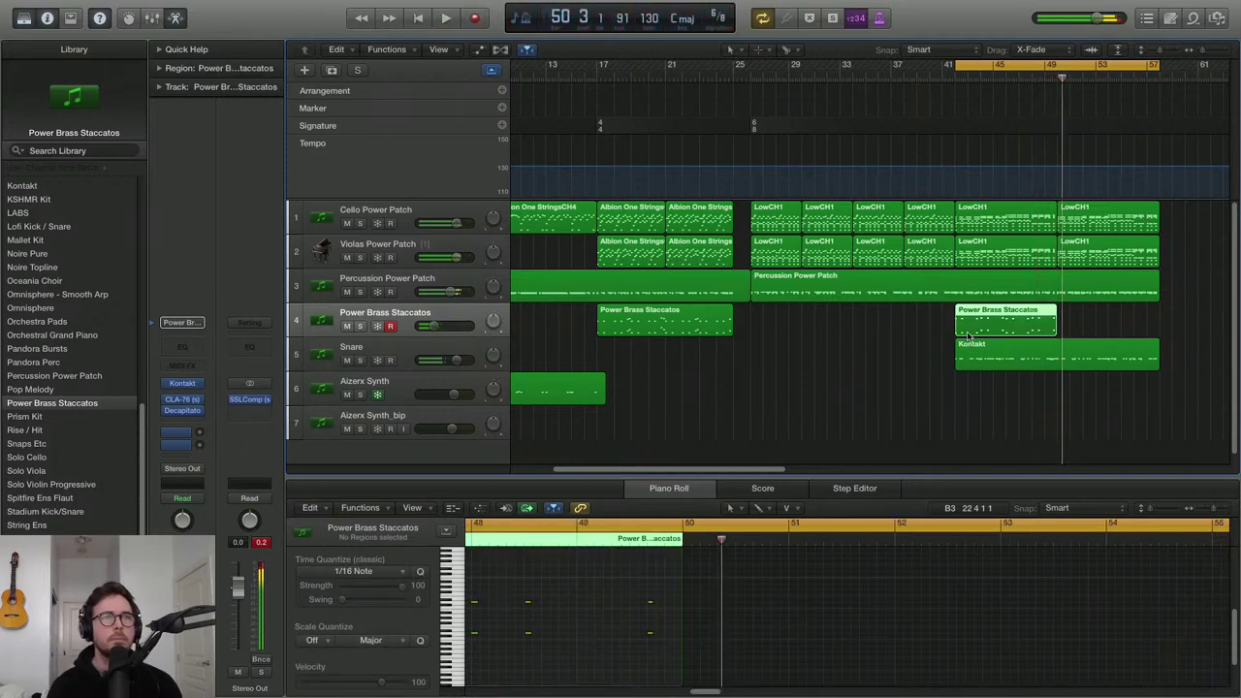
click(967, 324)
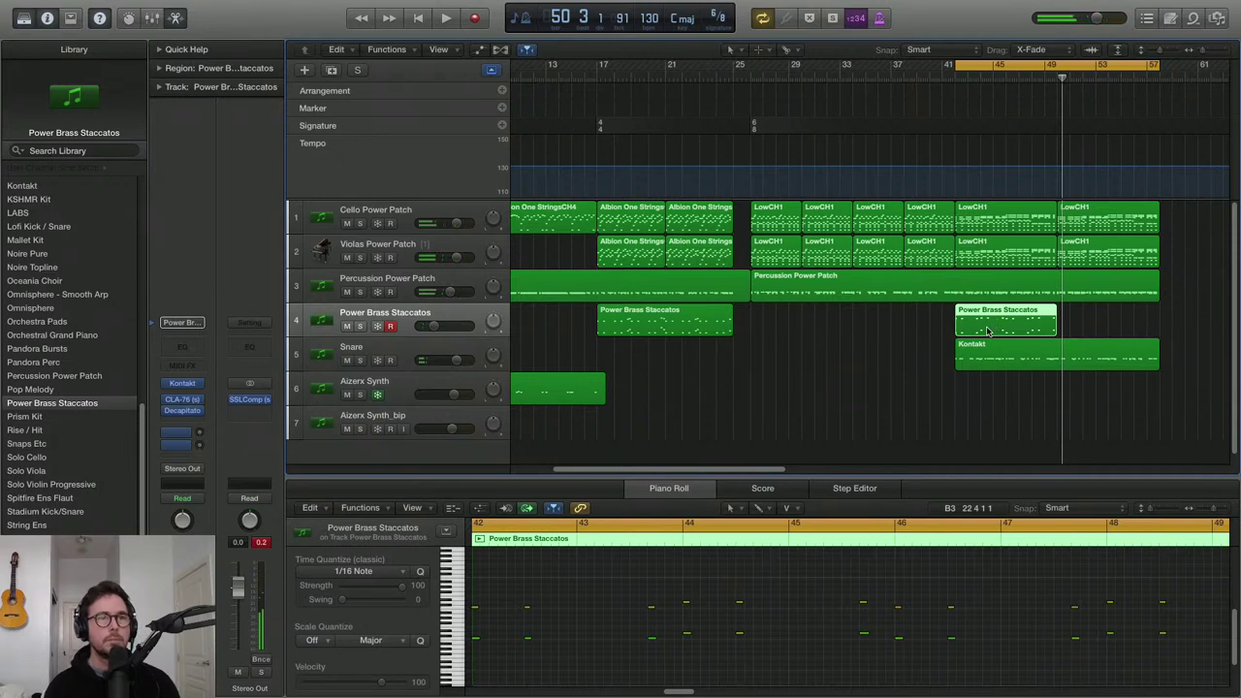
Set all notes in the new brass region to velocity 100 with the Fixed Velocity MIDI transform and audition the section
click(858, 586)
key(super+a)
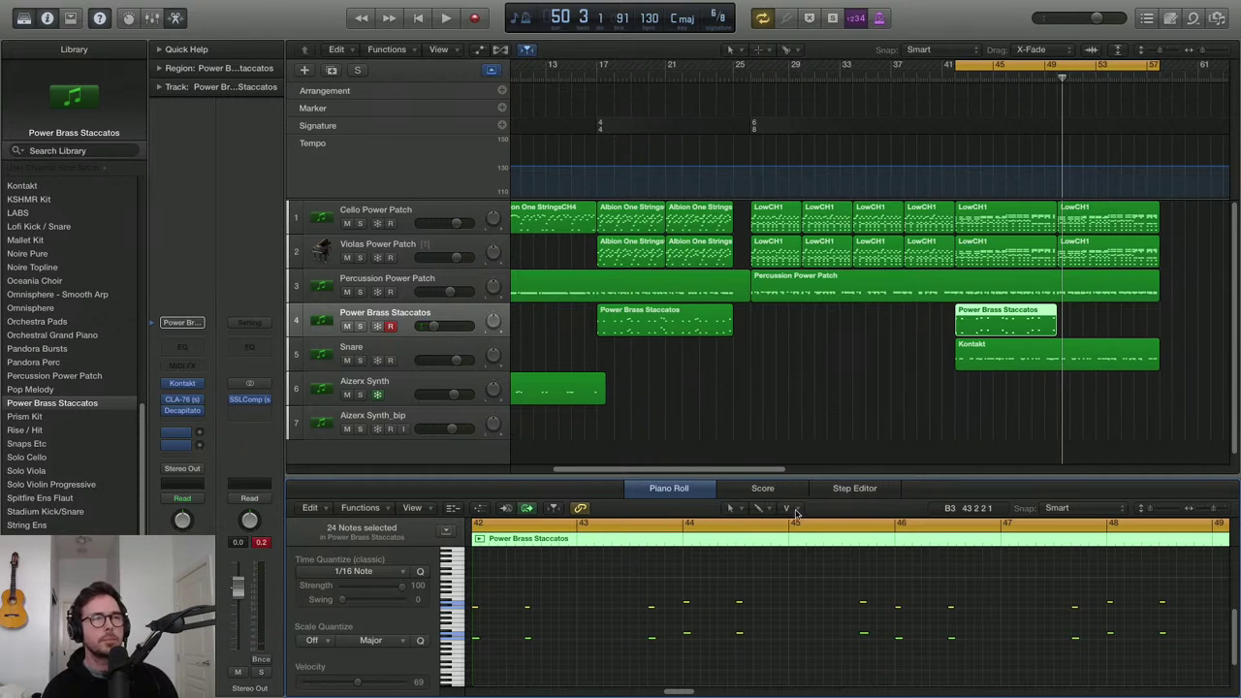
click(383, 510)
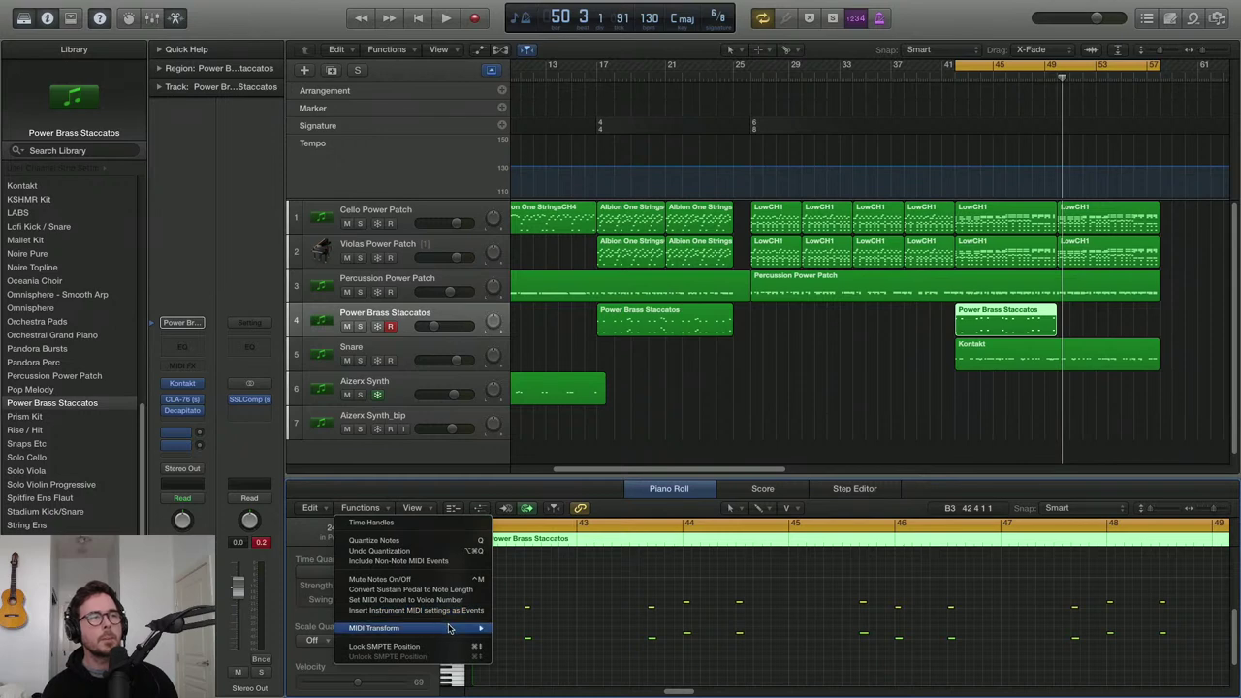
mouse_move(451, 629)
click(530, 511)
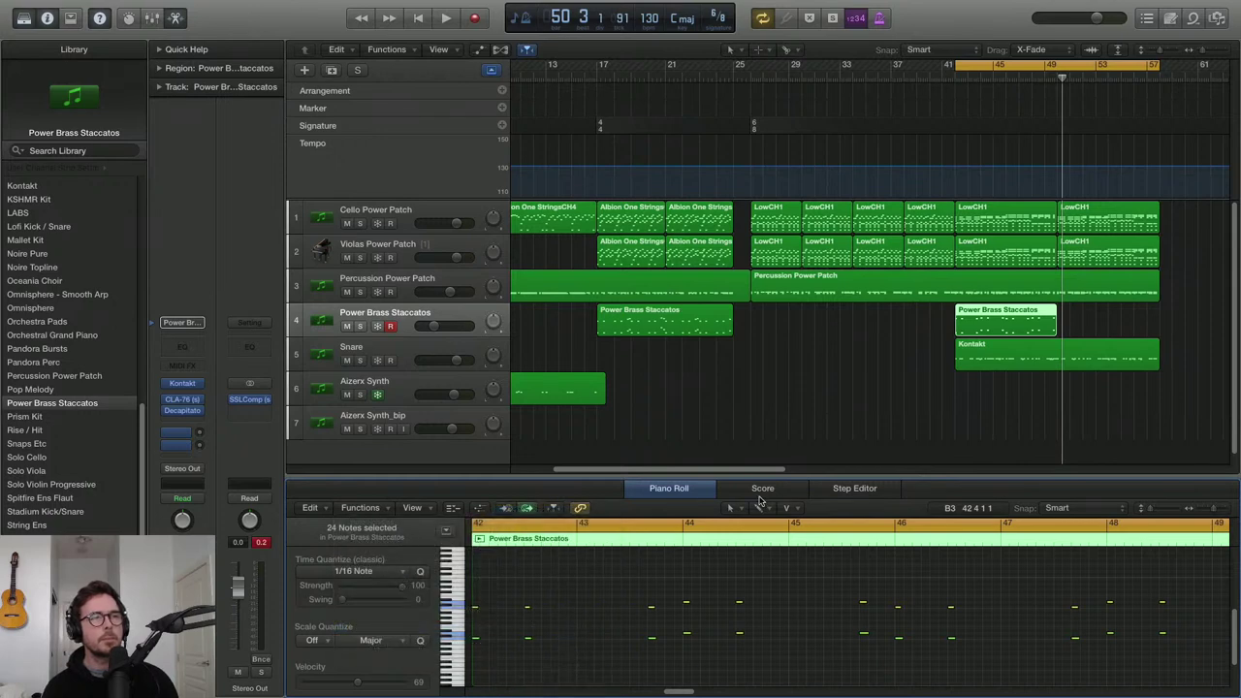
click(830, 462)
key(space)
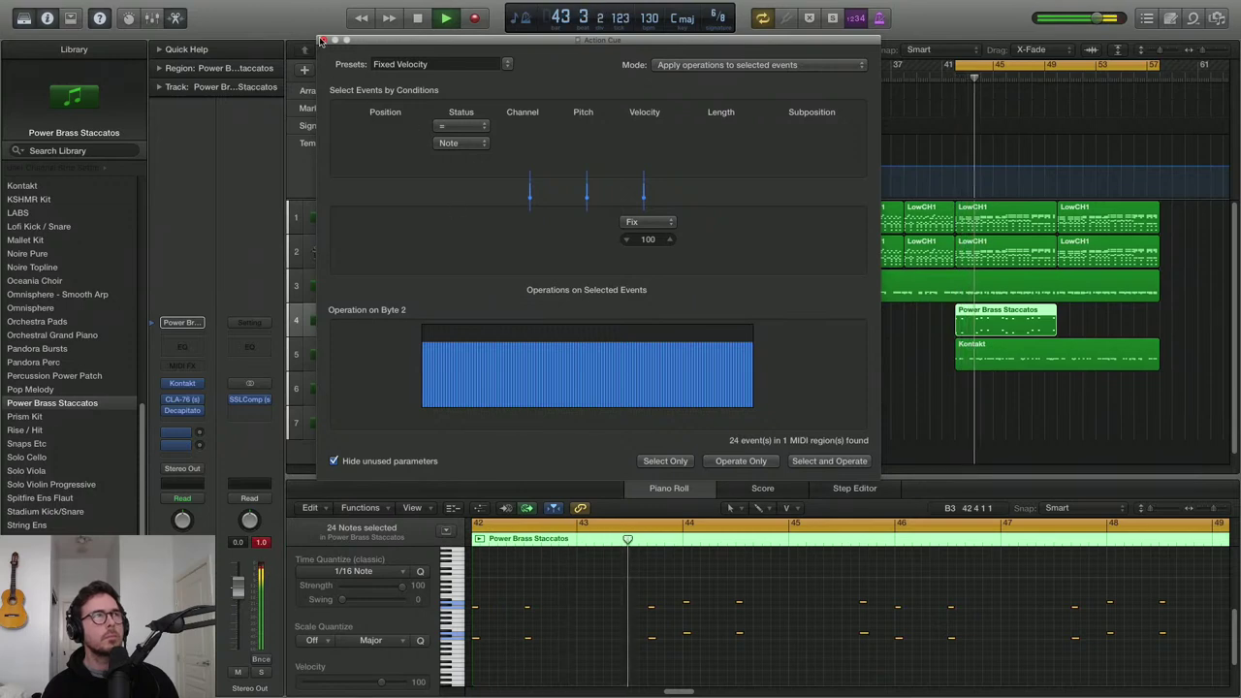
key(super+w)
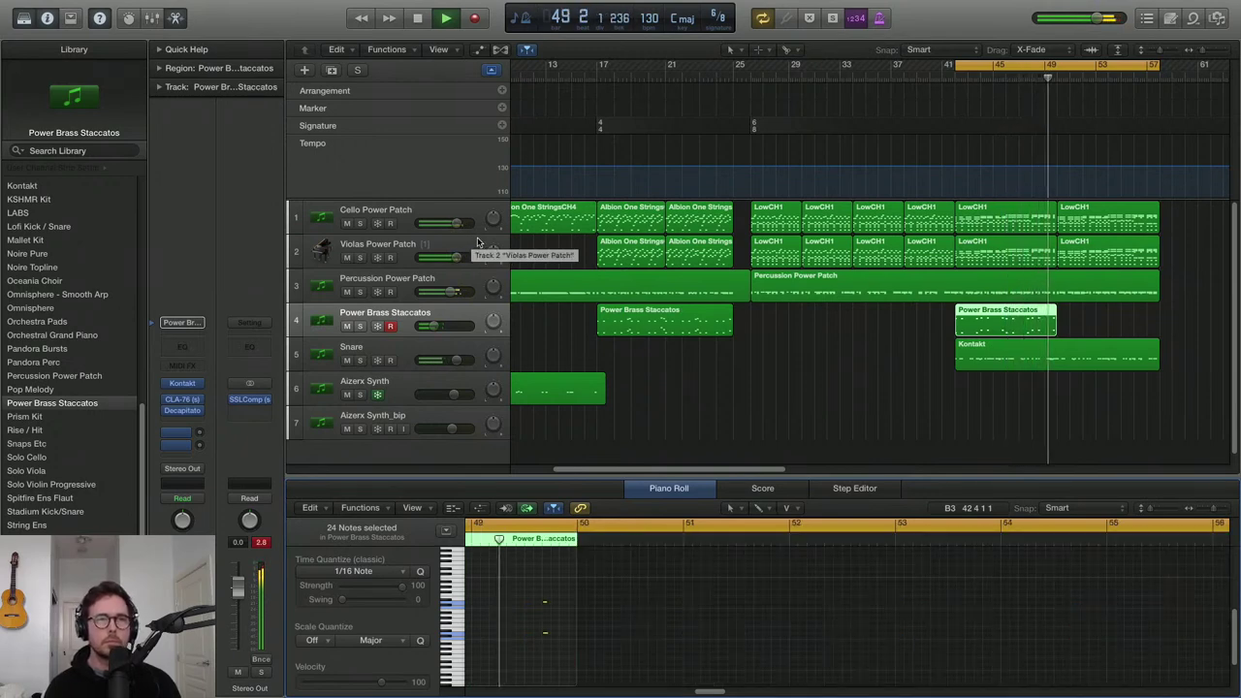
key(space)
Repeat the brass region from bar 42 once so a copy fills bars 50 to 58
click(1023, 330)
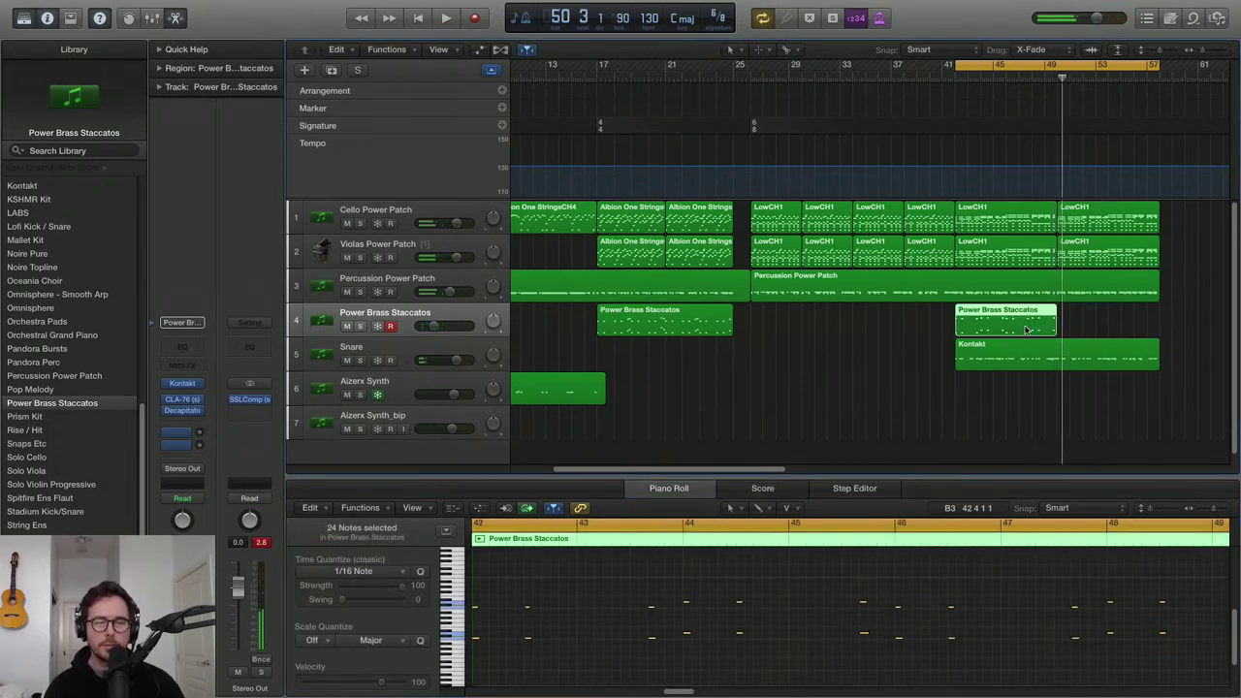
key(super+r)
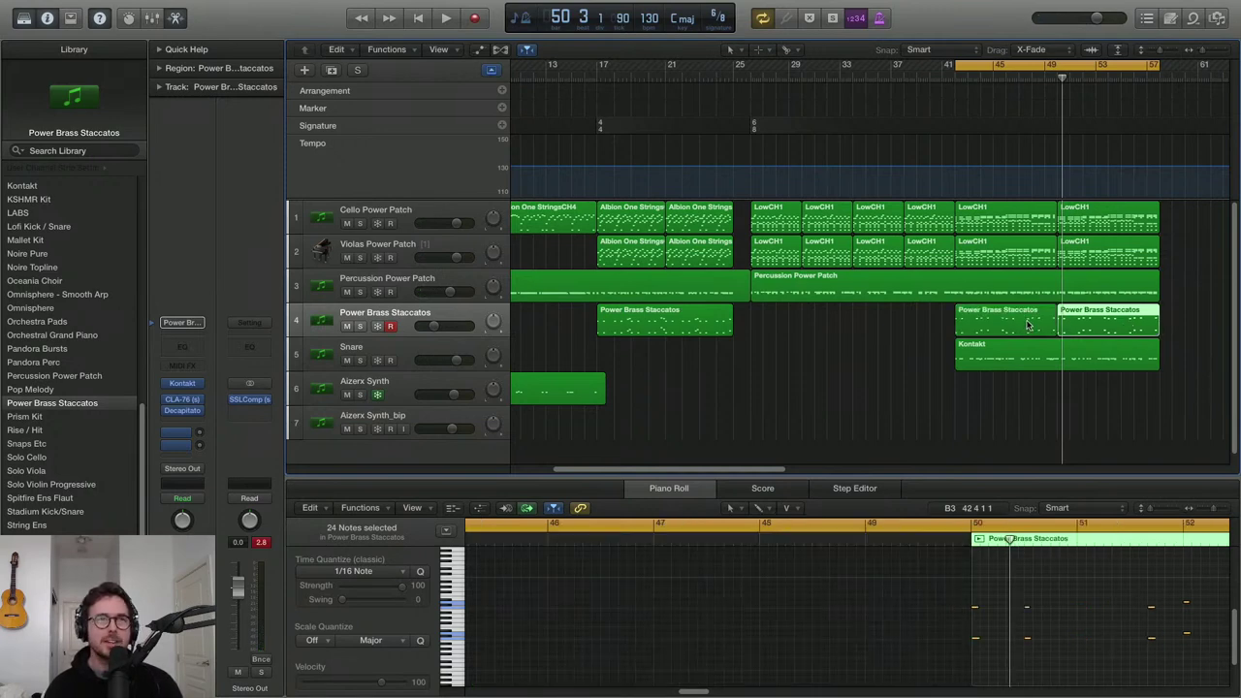
Set the cycle range over the whole arrangement from bar 1, and restart it at bar 26 over the second 6/8 section
key(super+Left)
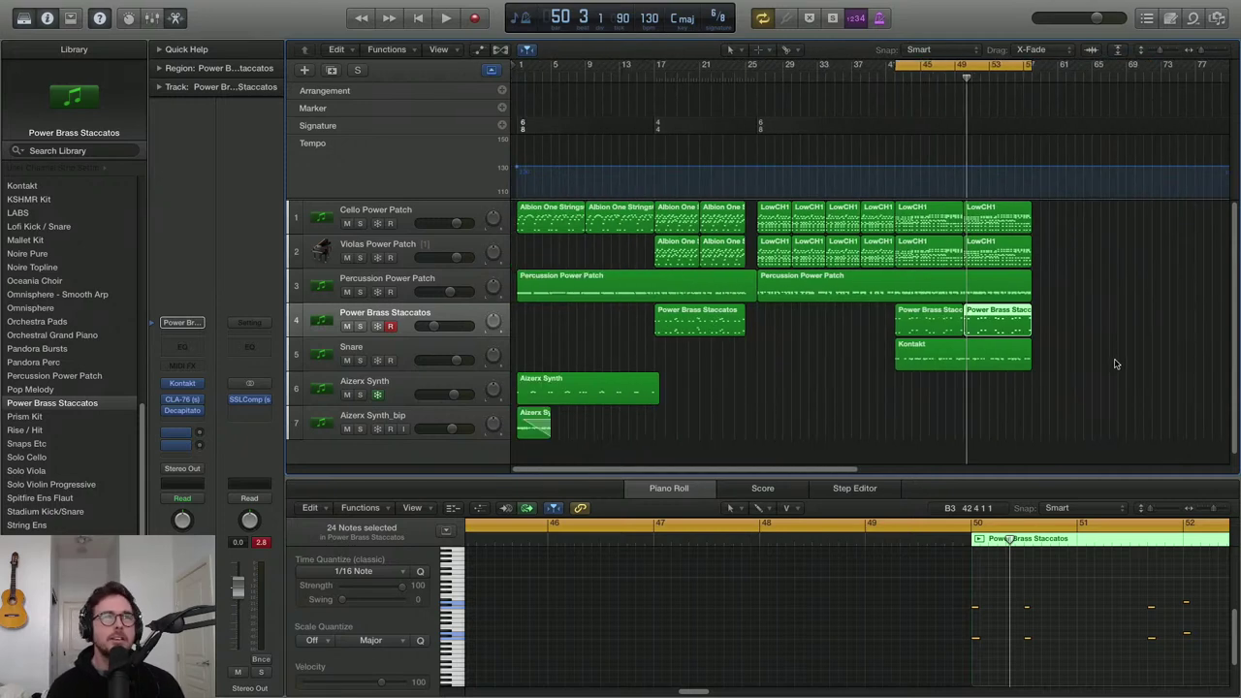
key(super+Left)
key(super+Up)
drag(804, 65, 524, 152)
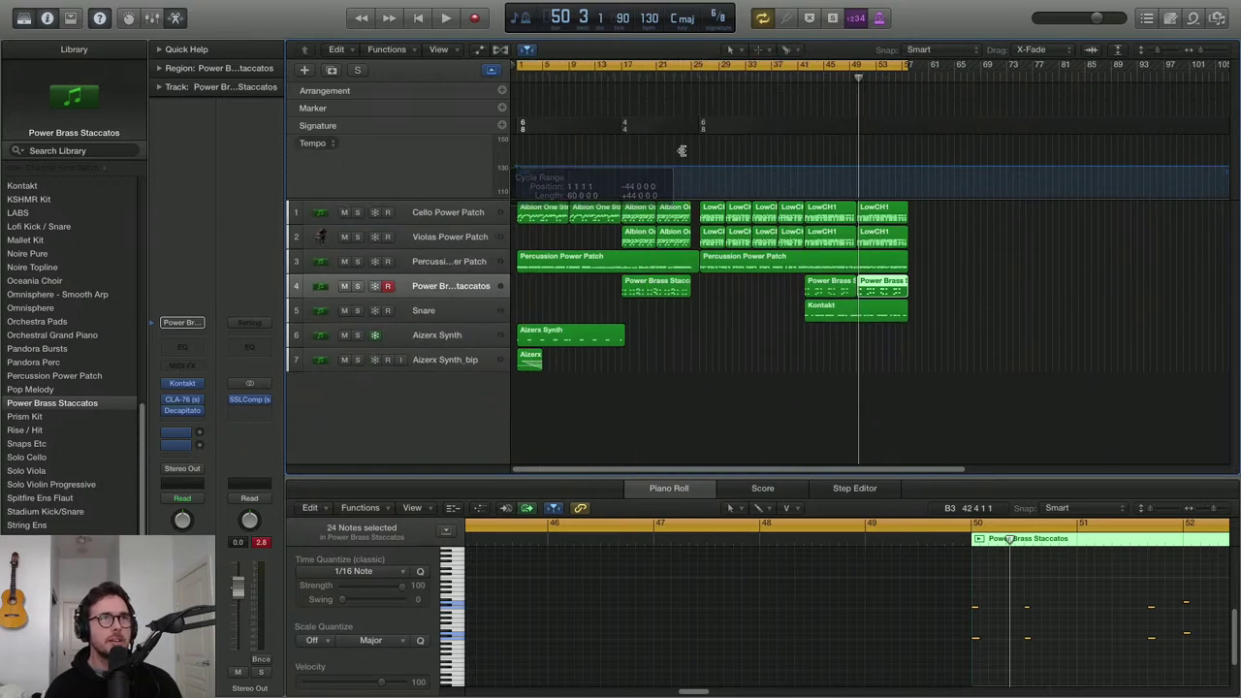
drag(904, 66, 929, 68)
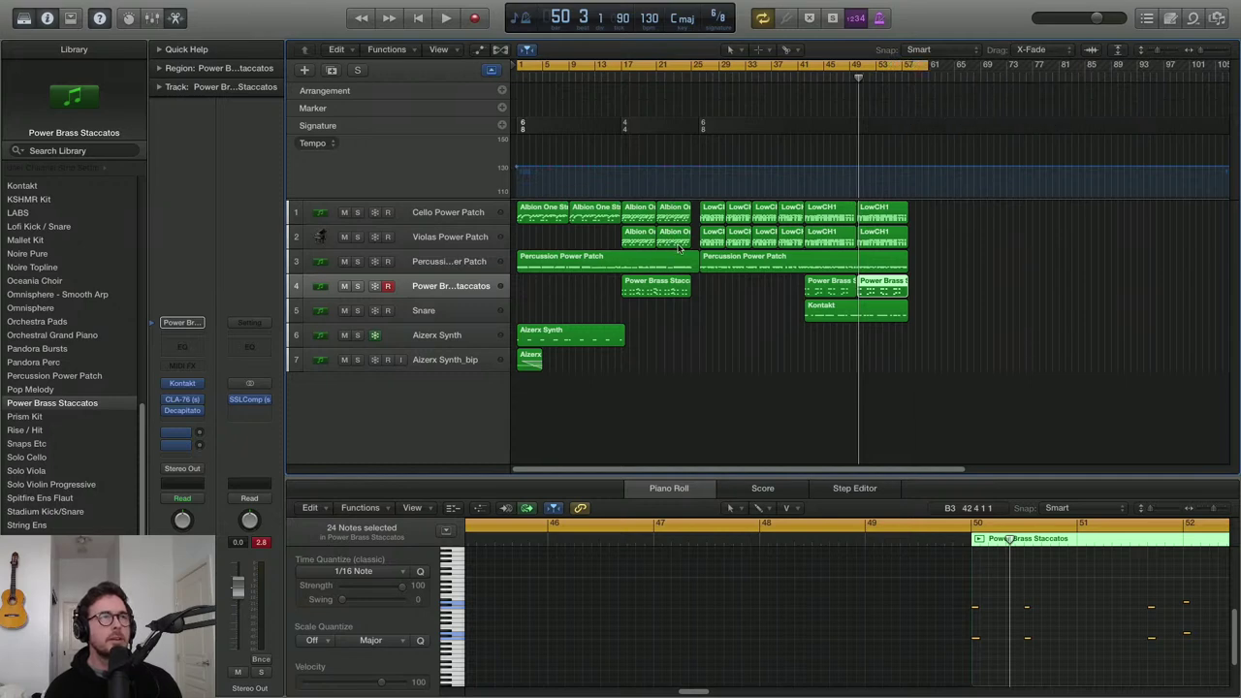
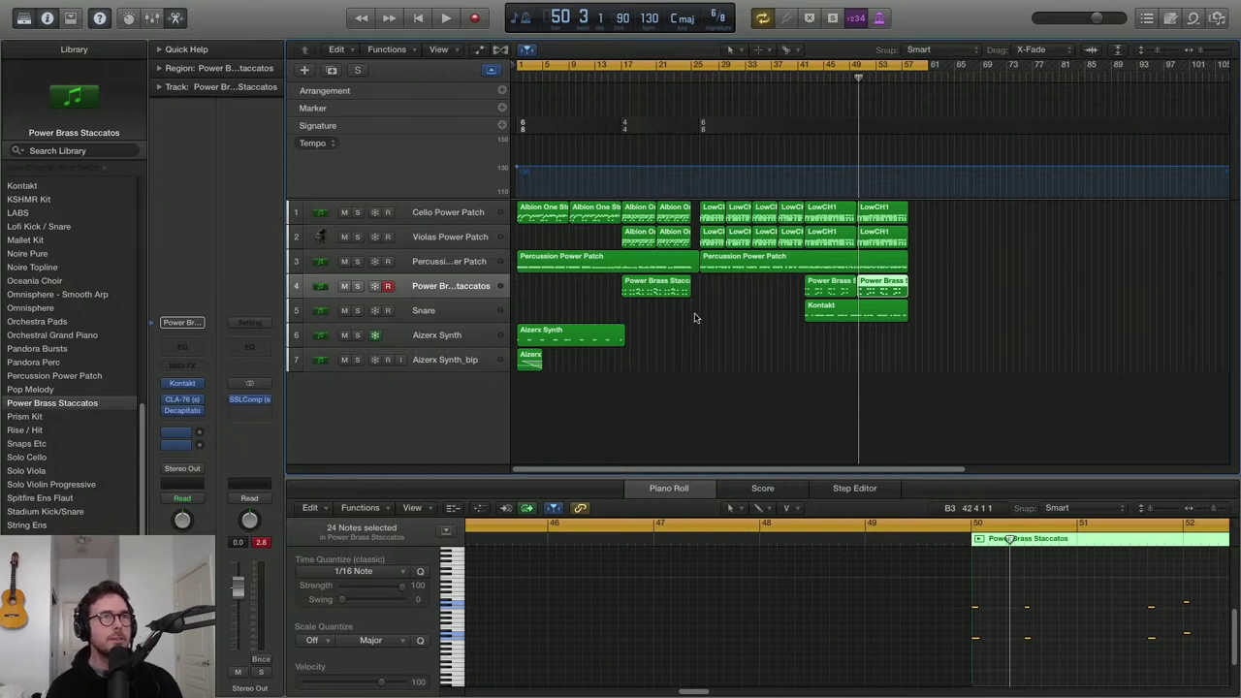
key(super+Up)
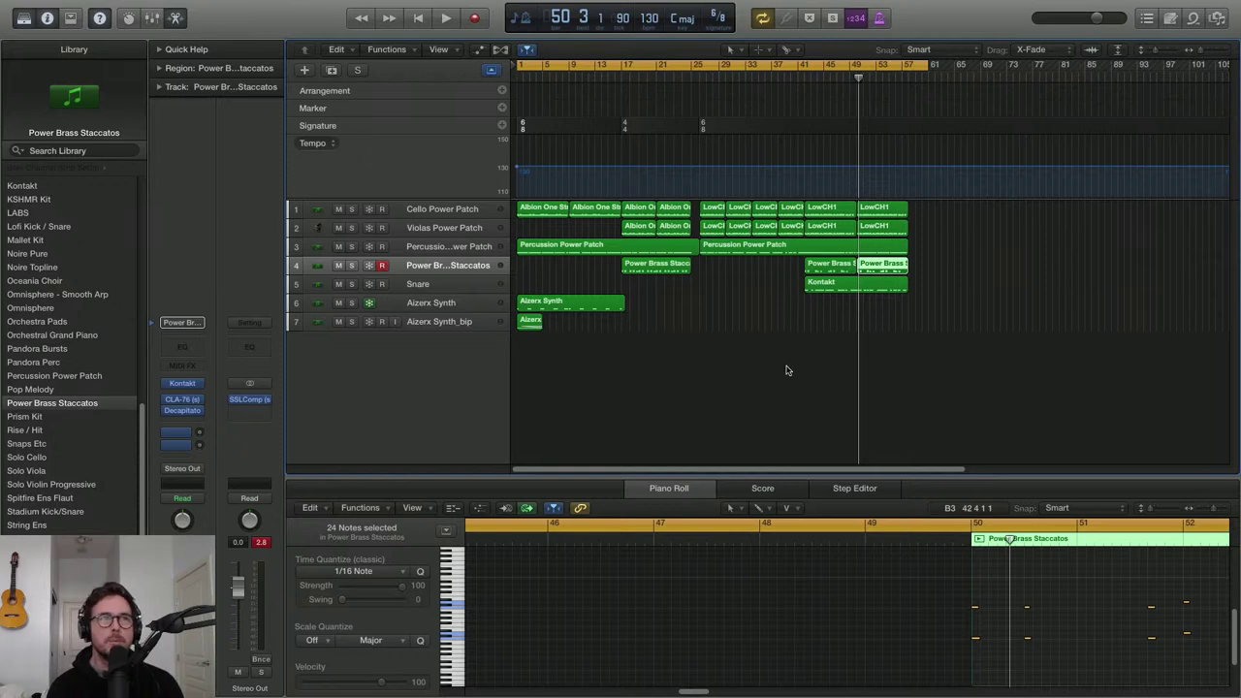
drag(703, 64, 947, 107)
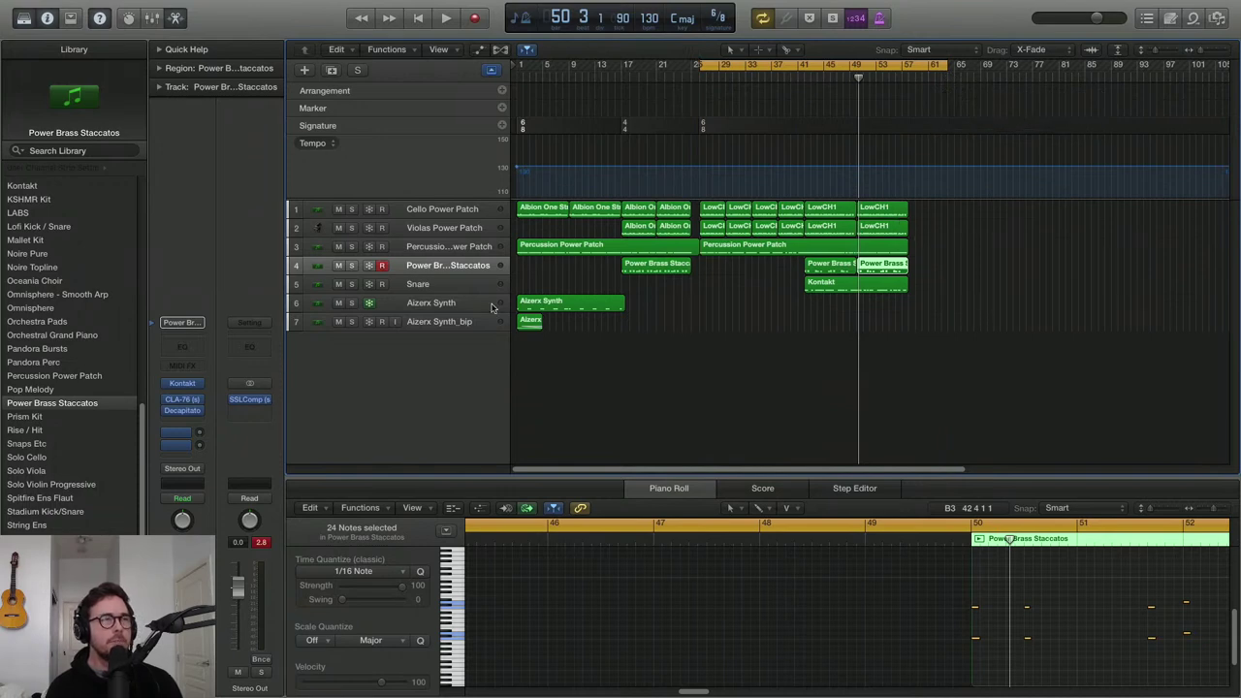
Add a new instrument track below Aizerx Synth and load the Horns & Trombones patch on it
scroll(596, 334, up, 5)
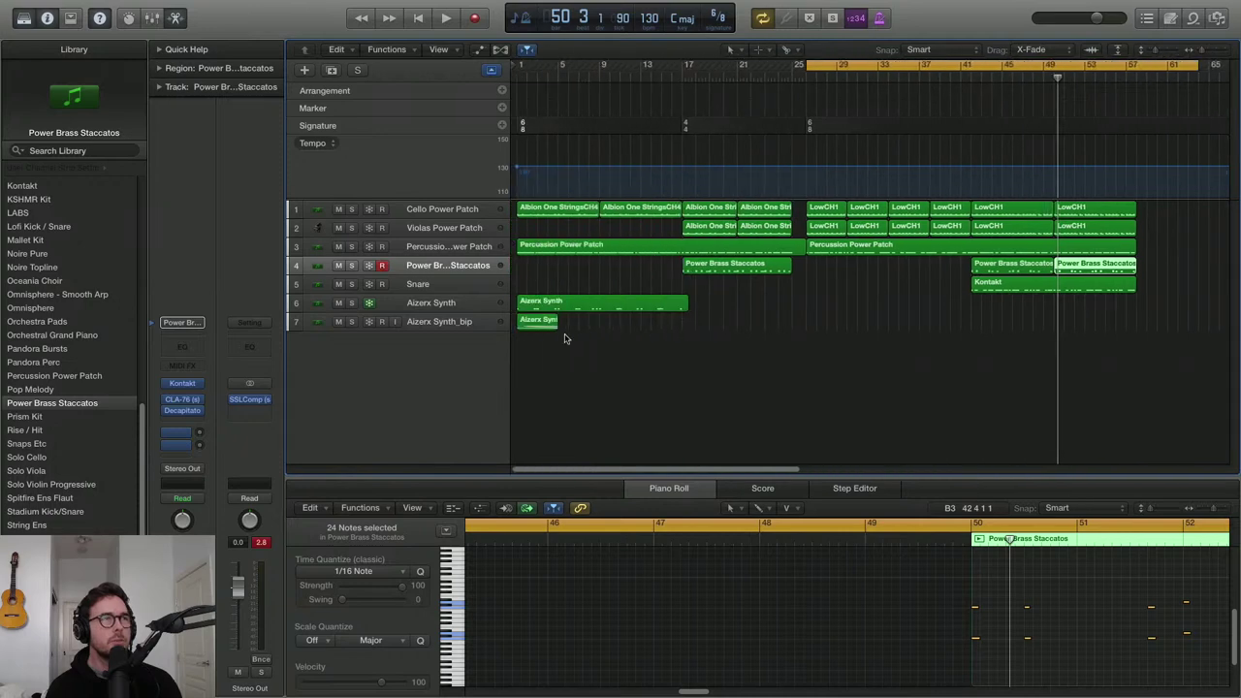
click(436, 302)
click(304, 71)
key(Return)
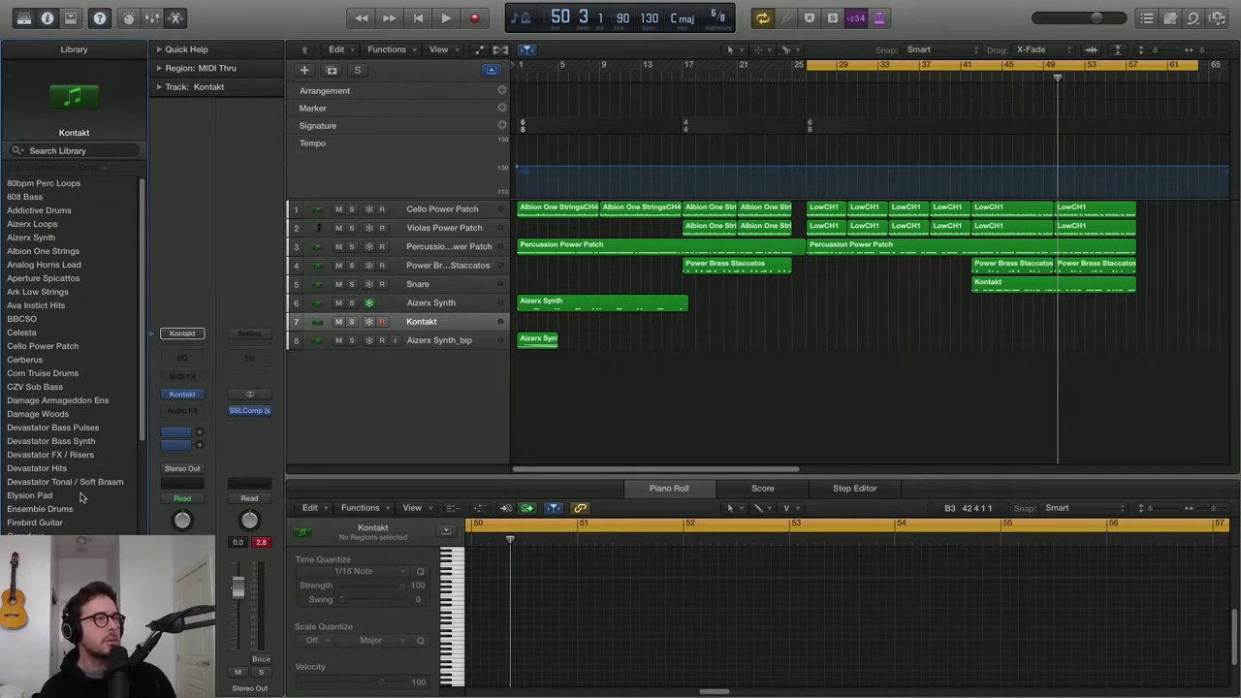
click(38, 562)
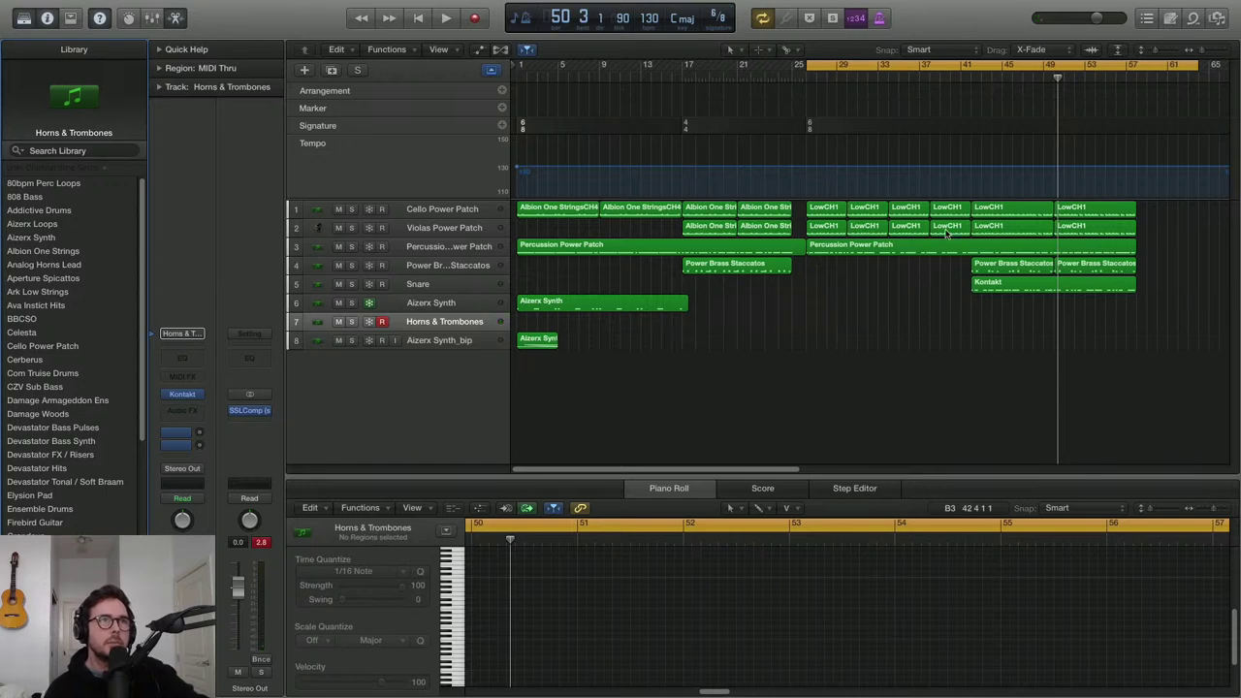
Set the cycle range from bar 42 to about bar 63 and play back that section with the horns track armed
click(982, 70)
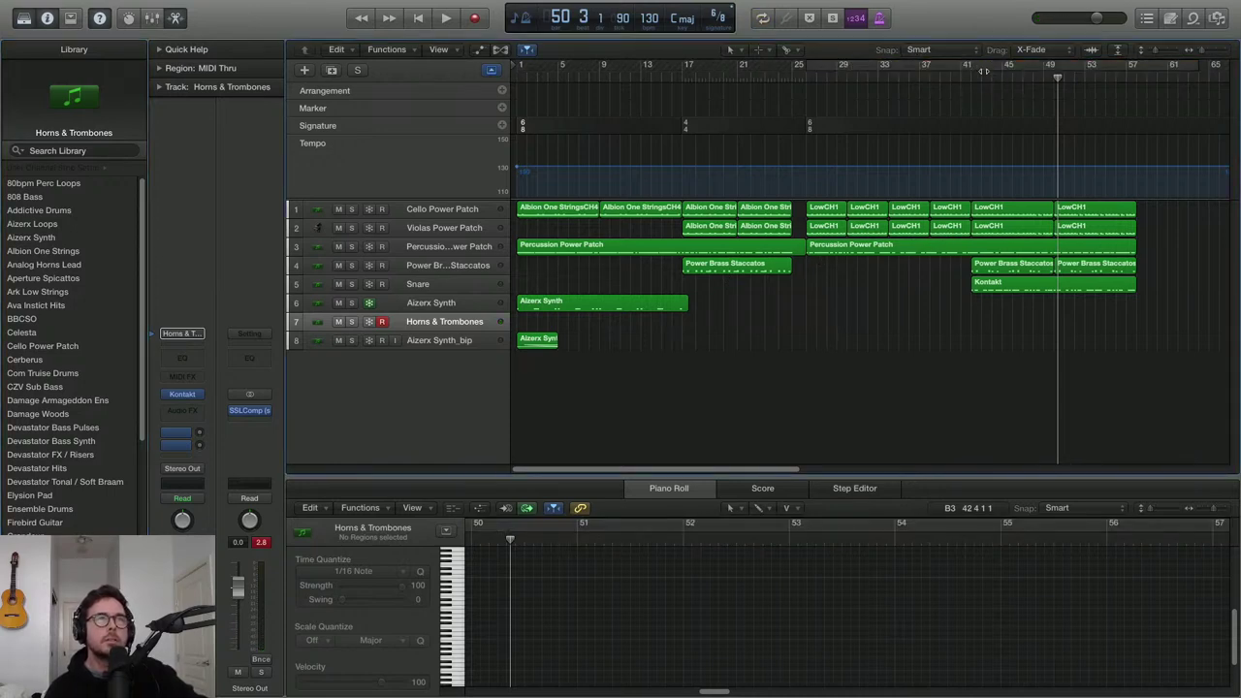
drag(973, 66, 1185, 71)
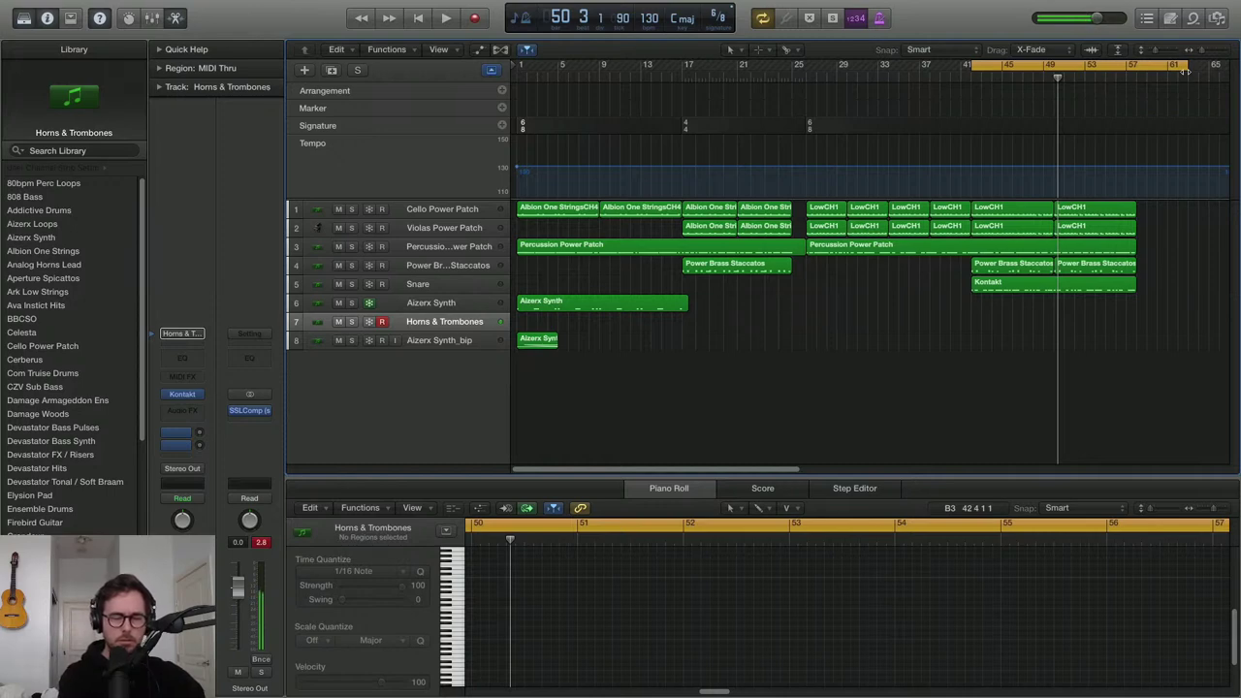
key(space)
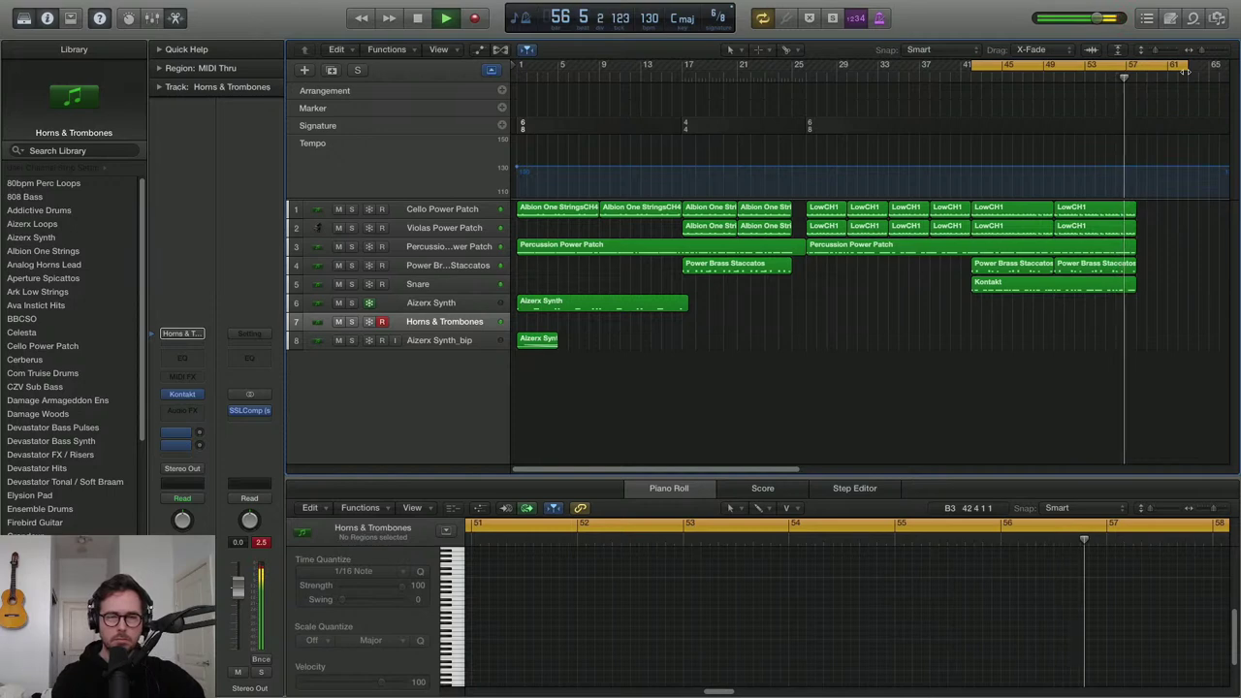
key(space)
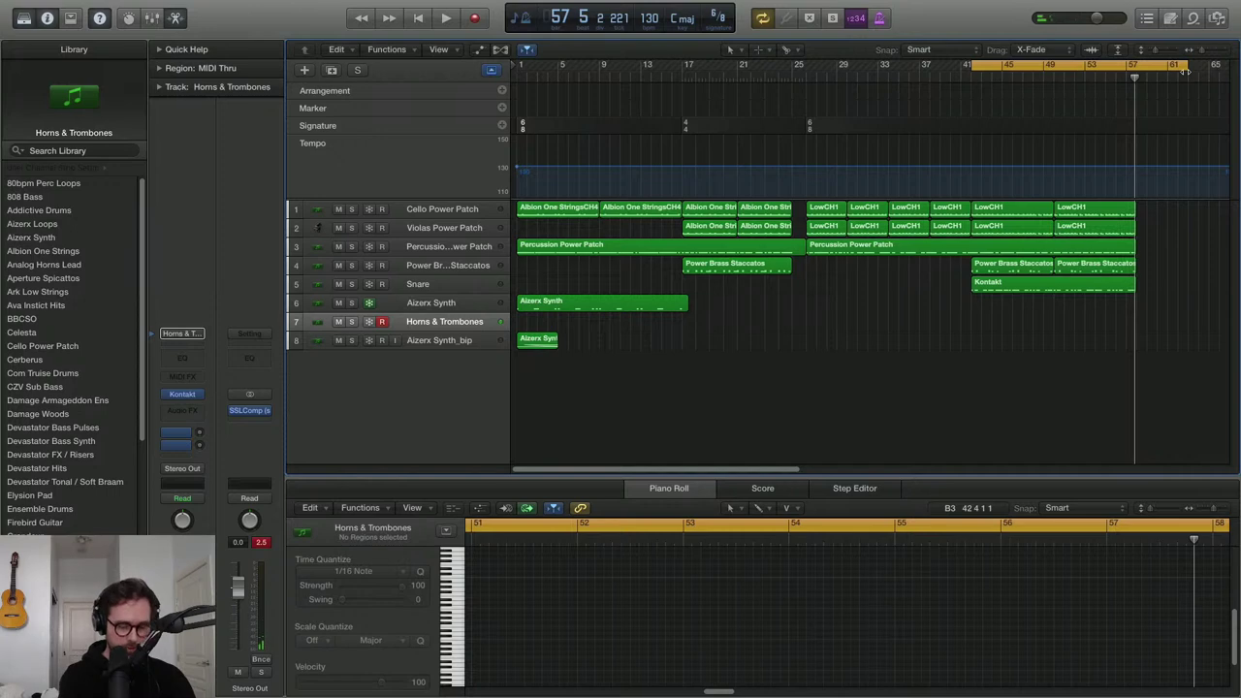
Record a horn and trombone melody on the Horns & Trombones track over bars 42 to 58
key(r)
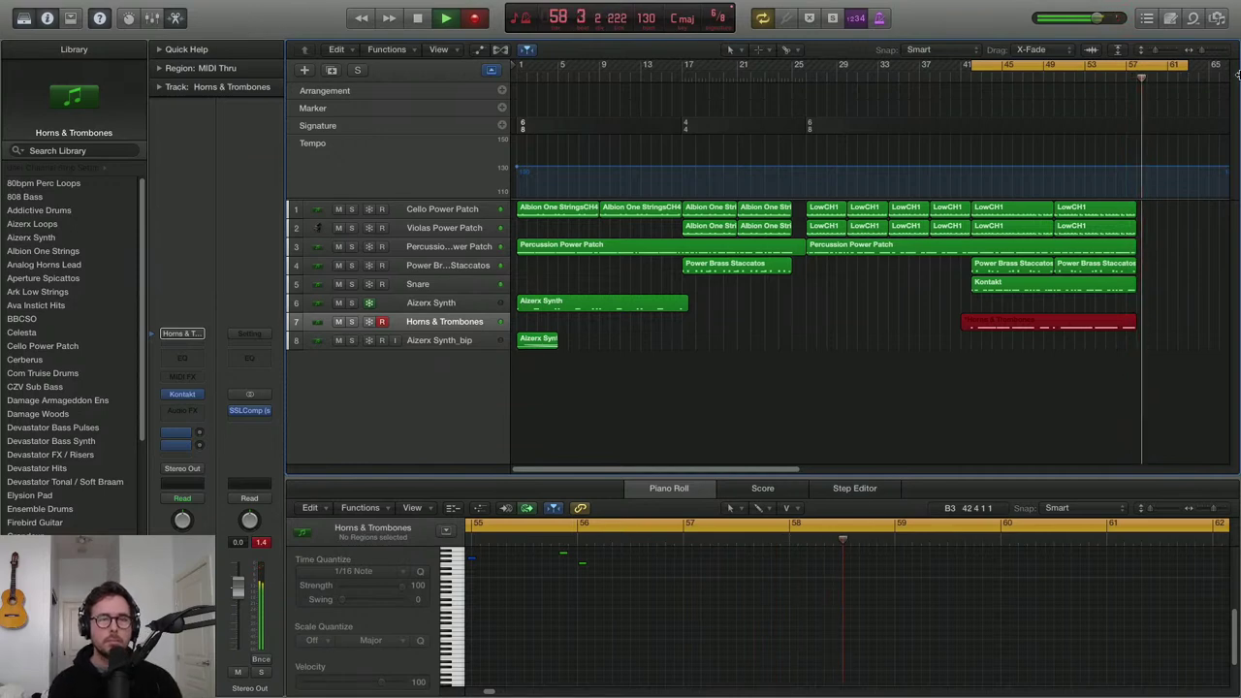
key(space)
click(1087, 322)
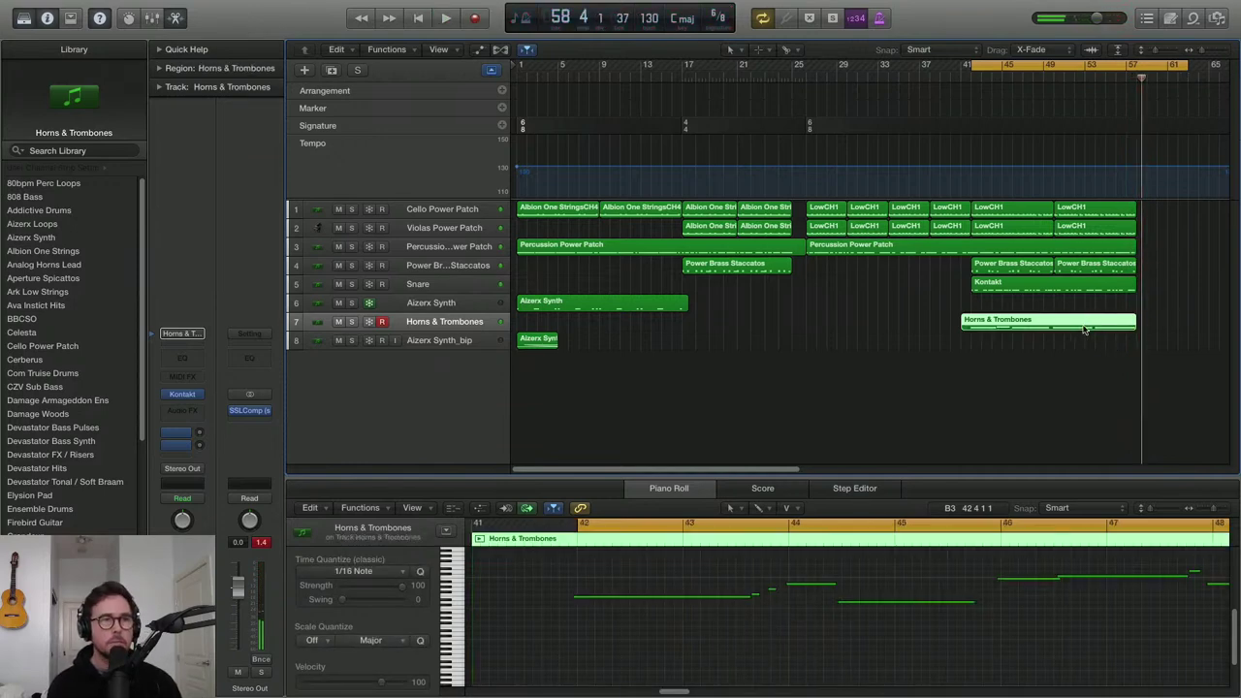
Look through the recorded horn notes and play back bars 50 to 59 to check the second half of the melody
key(super+Left)
scroll(872, 615, right, 10)
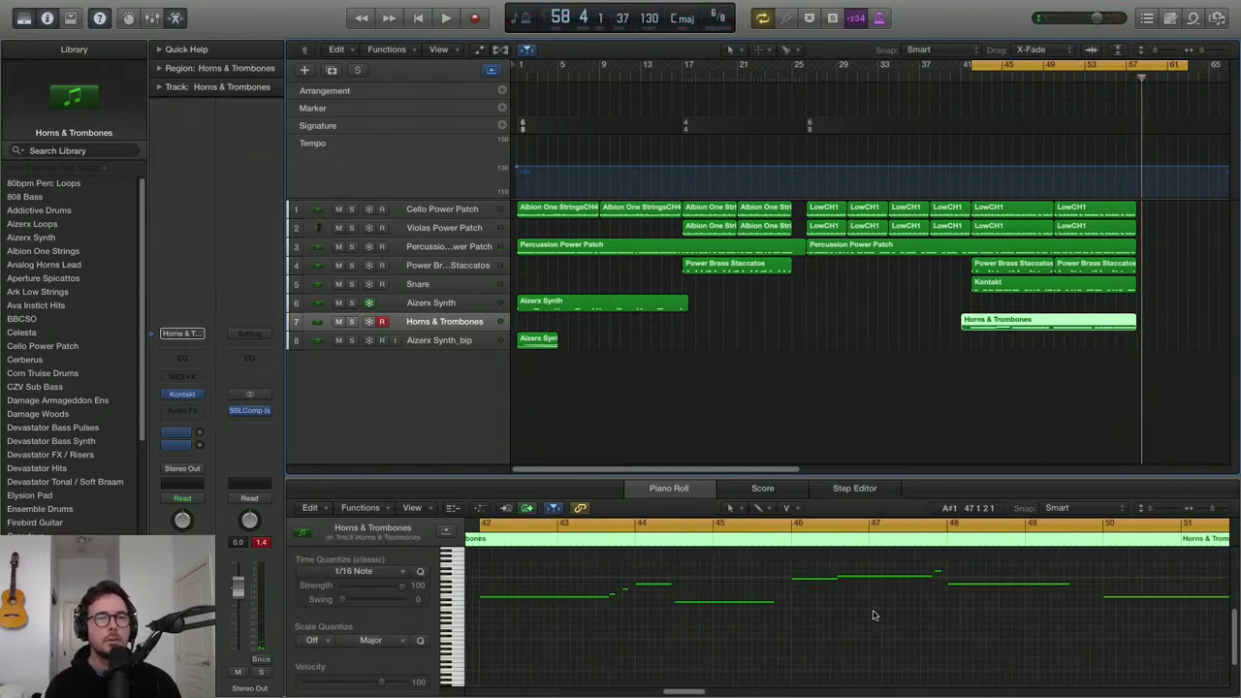
scroll(871, 616, left, 5)
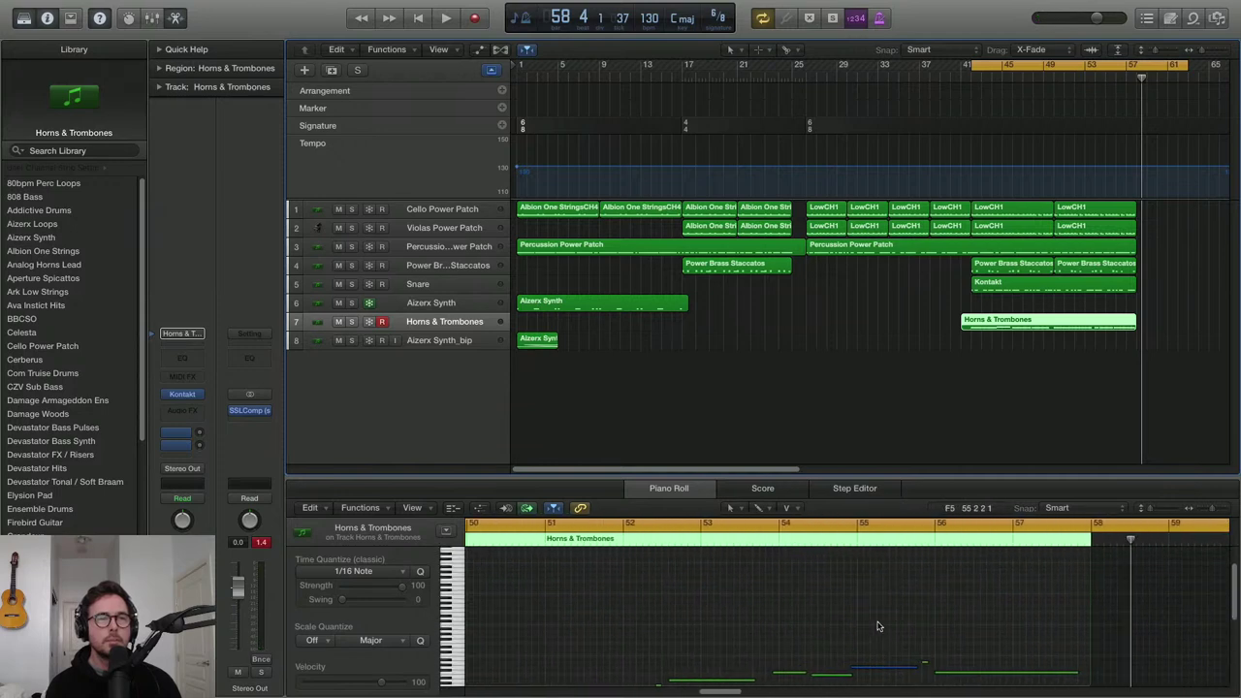
key(super+Left)
scroll(835, 654, down, 5)
scroll(832, 651, left, 3)
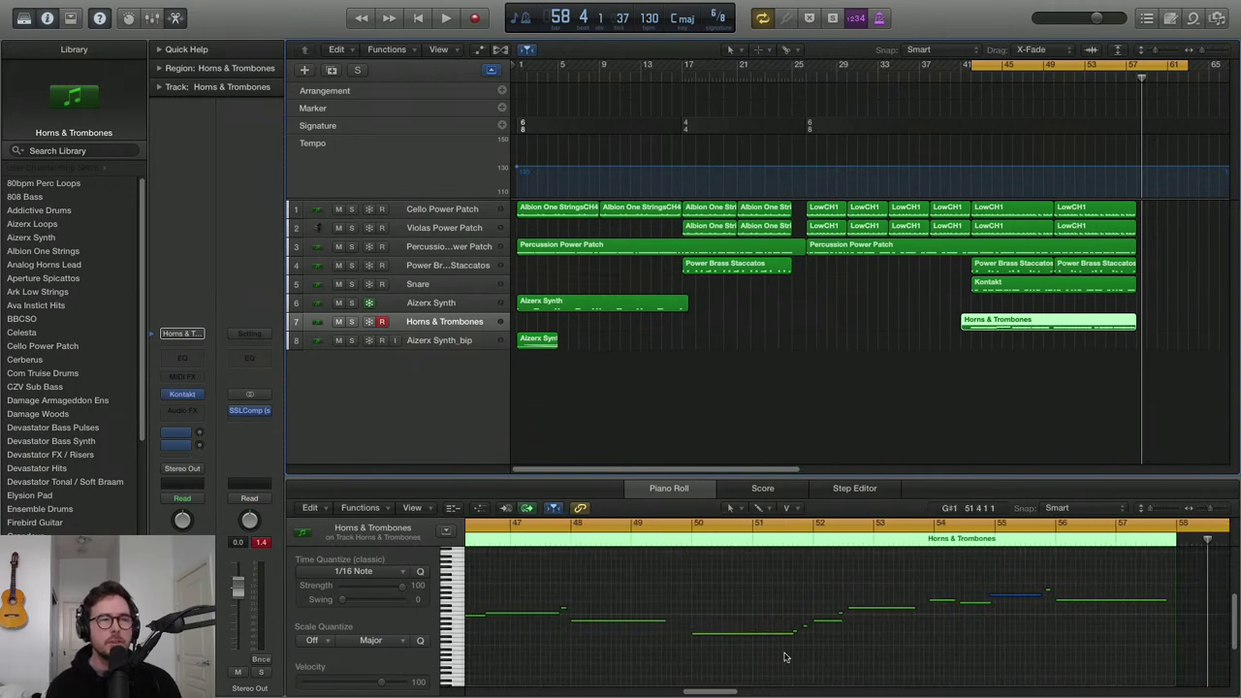
key(super+Right)
drag(608, 519, 1169, 525)
key(space)
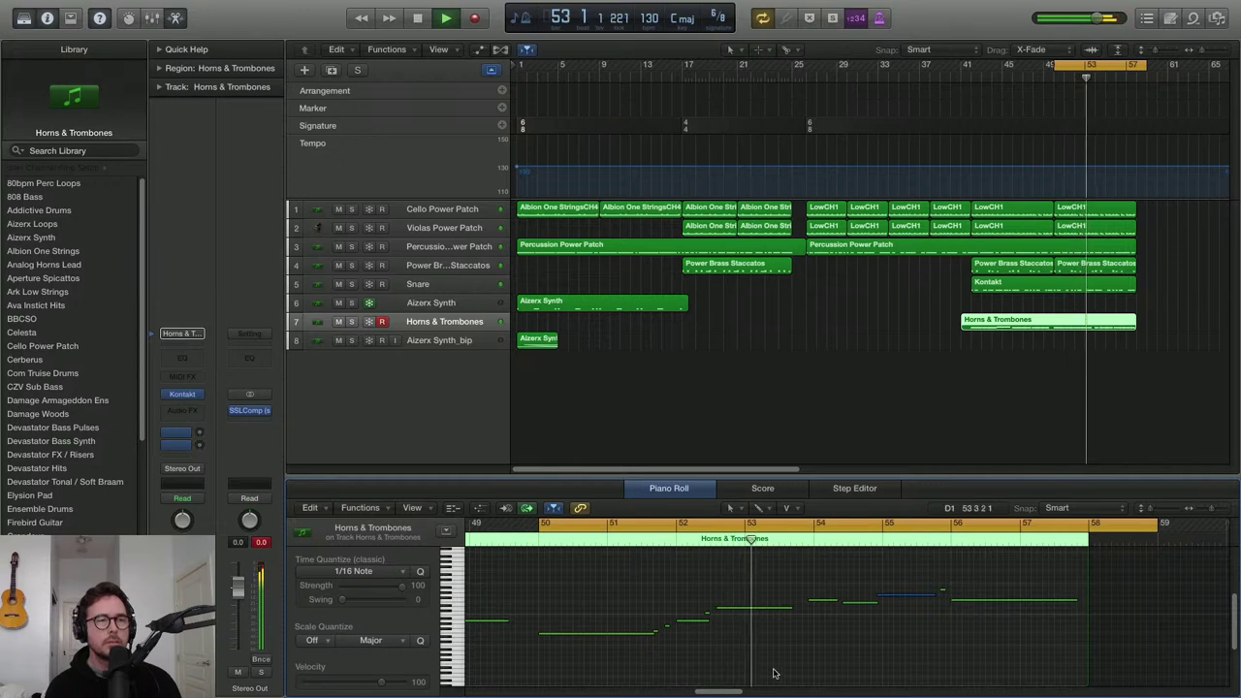
key(space)
Align the horn notes at bars 54 and 55 to their downbeats, raising the bar 54 note and lowering the long bar 56 note
mouse_move(726, 601)
drag(727, 601, 739, 597)
click(797, 595)
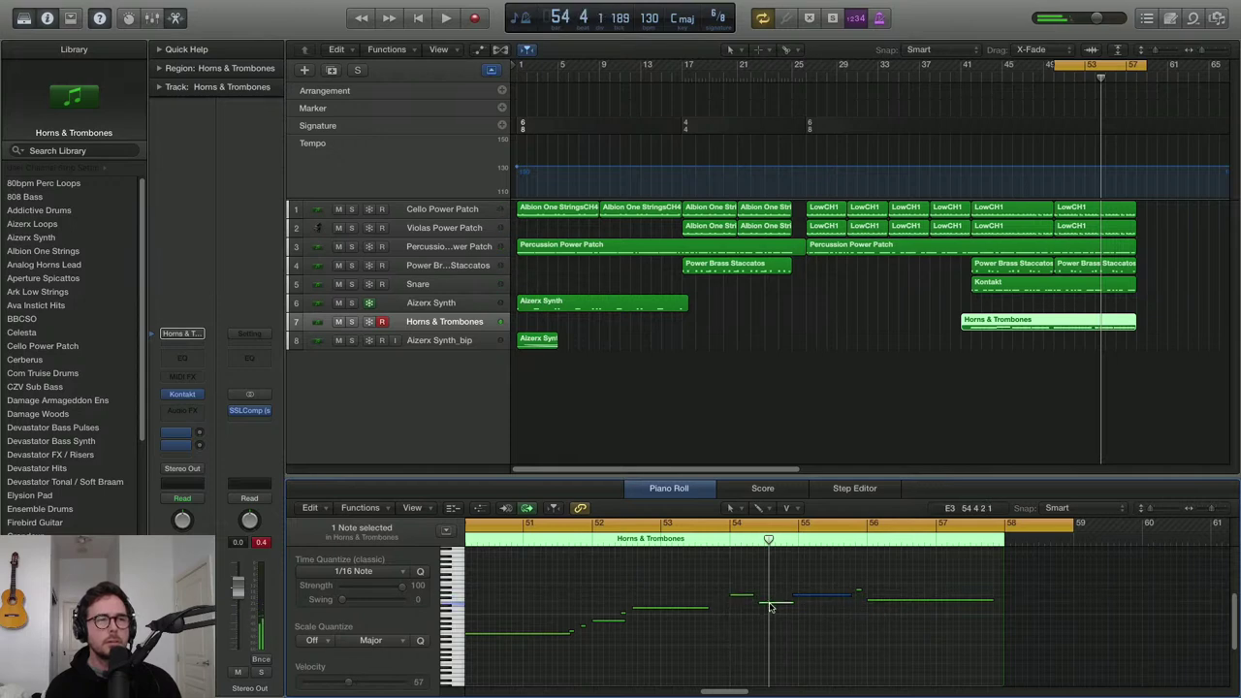
drag(795, 596, 799, 595)
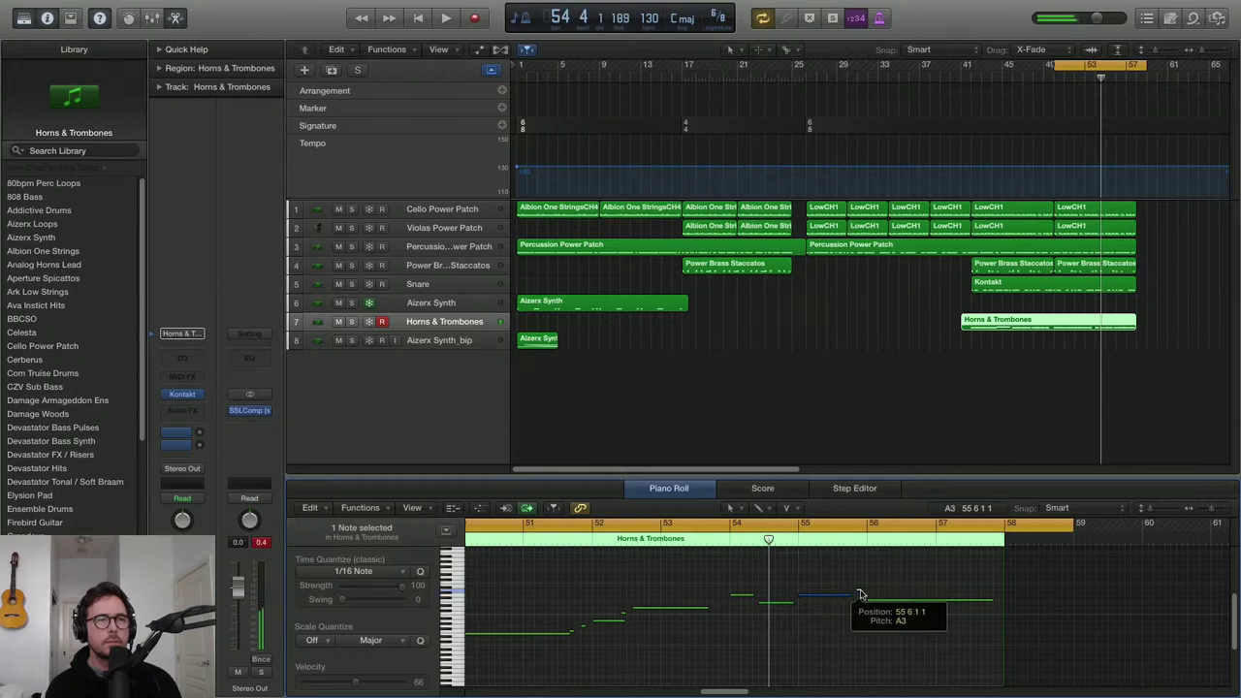
click(873, 601)
drag(876, 603, 876, 610)
Loop bars 42 to 59 and adjust horn note starts, extending one back to bar 46 and trimming another to beat 5 of bar 52
key(super+Left)
scroll(862, 648, left, 10)
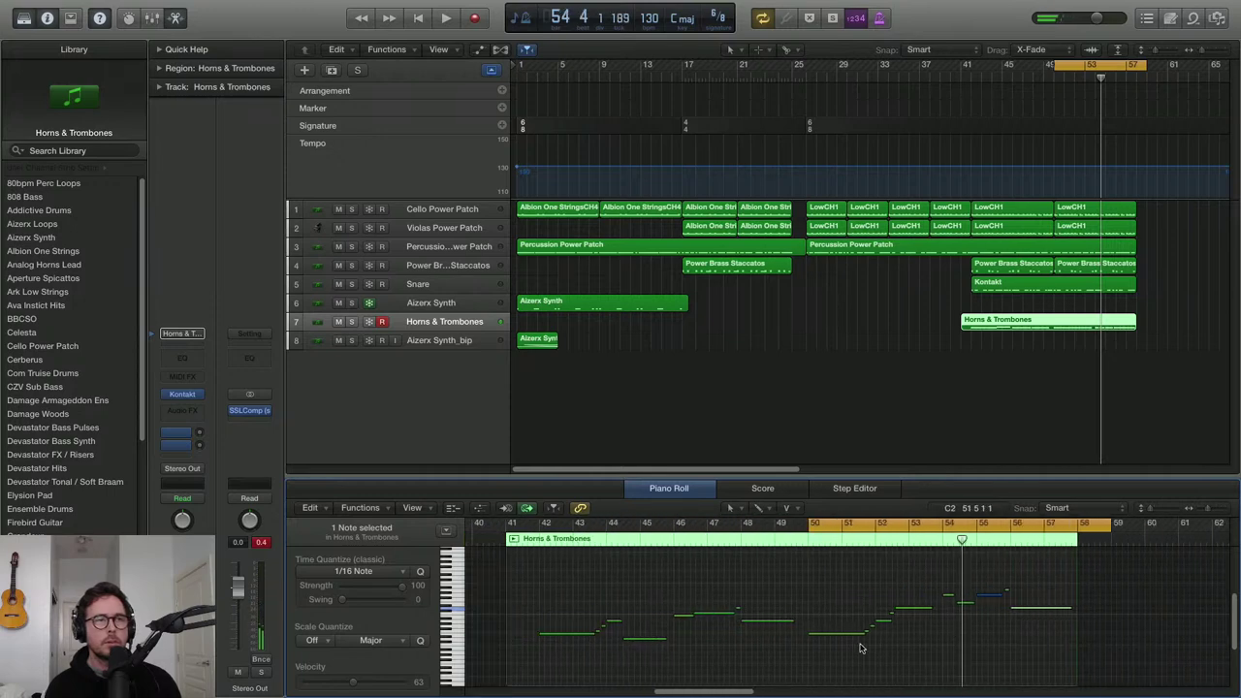
drag(969, 525, 703, 567)
key(space)
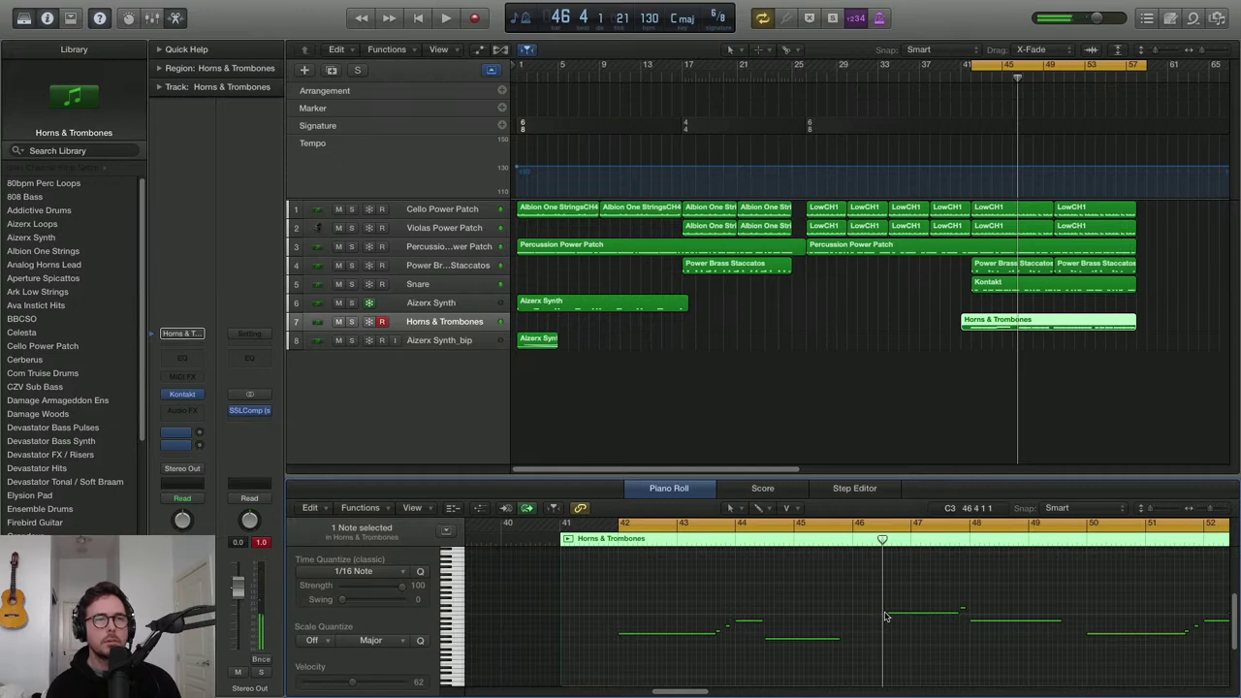
drag(888, 612, 853, 612)
key(space)
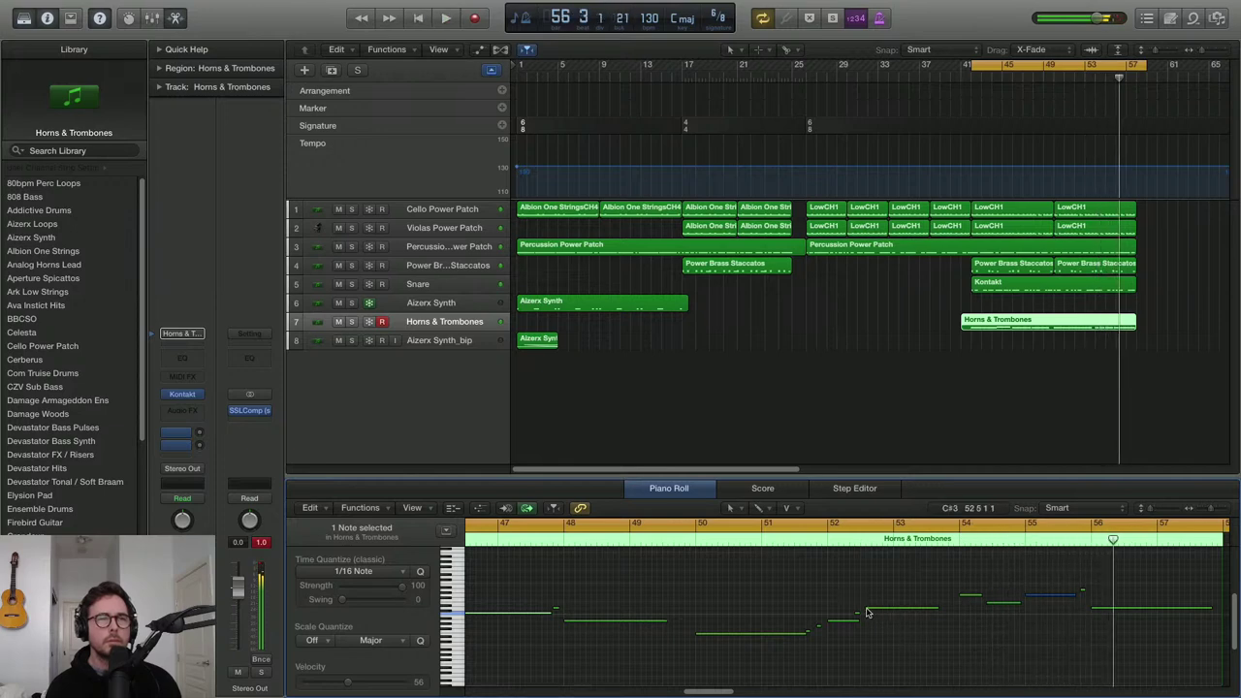
drag(866, 609, 874, 617)
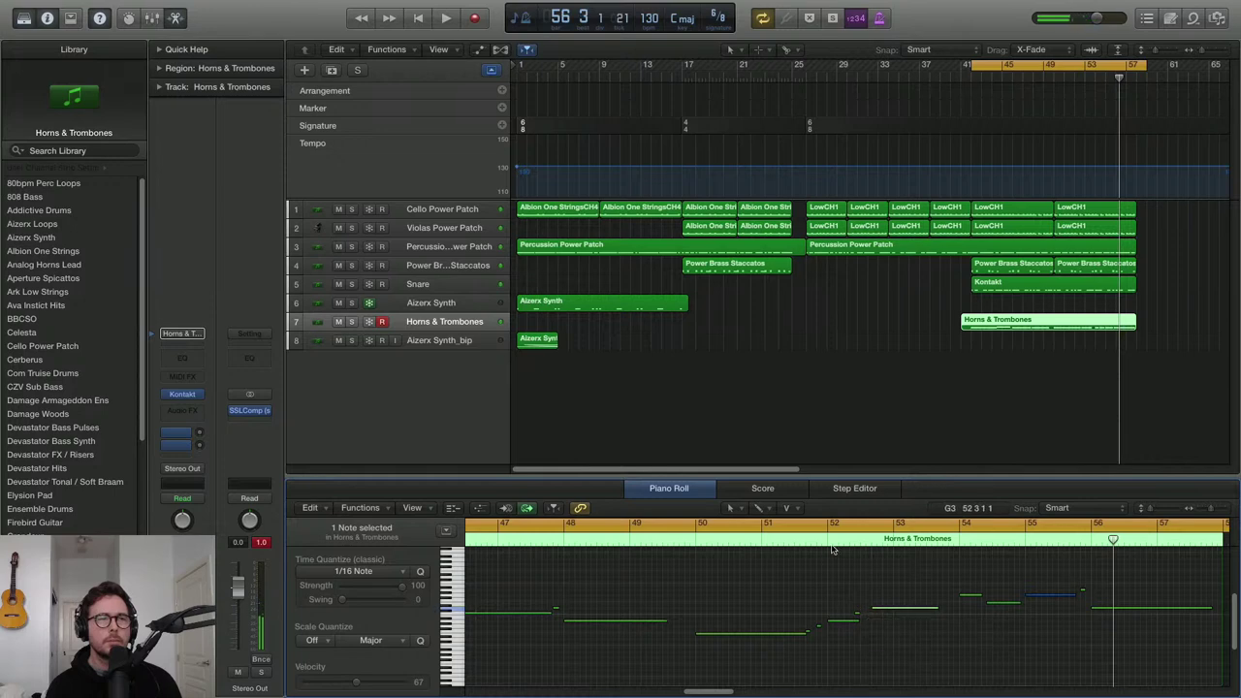
Turn off the loop, play the horn melody from bar 52, and nudge the short note in the middle of bar 52 slightly later
click(825, 523)
click(825, 533)
key(space)
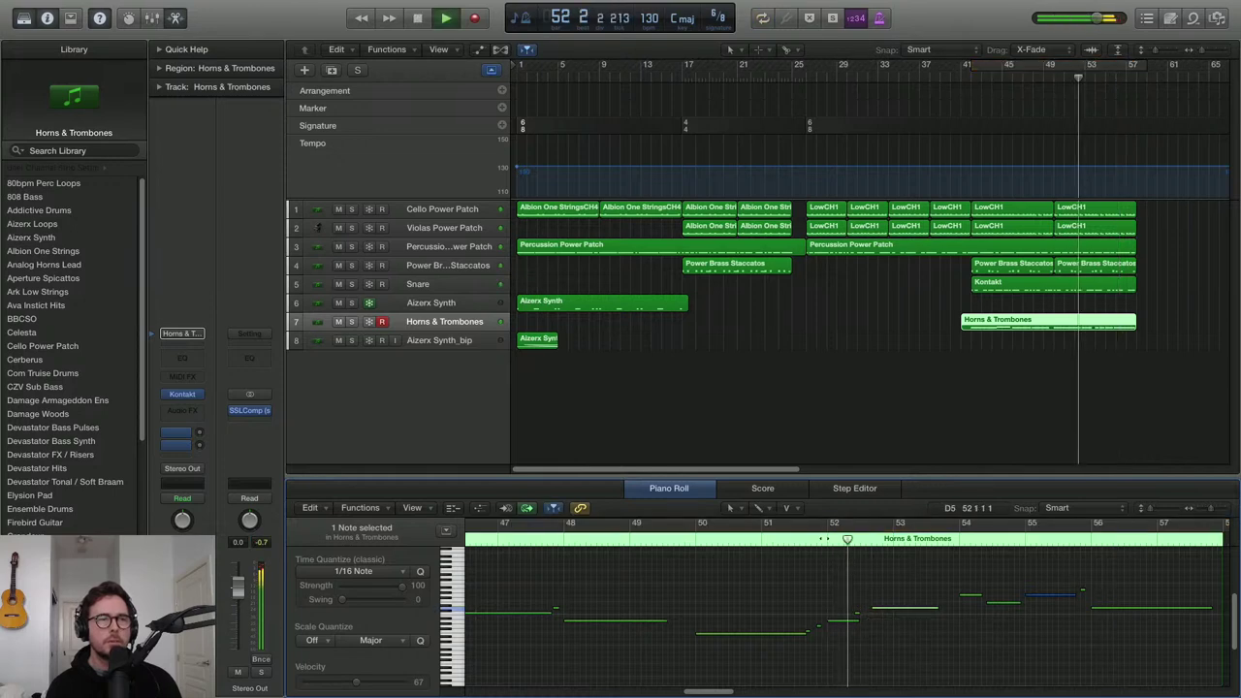
key(space)
key(super+Right)
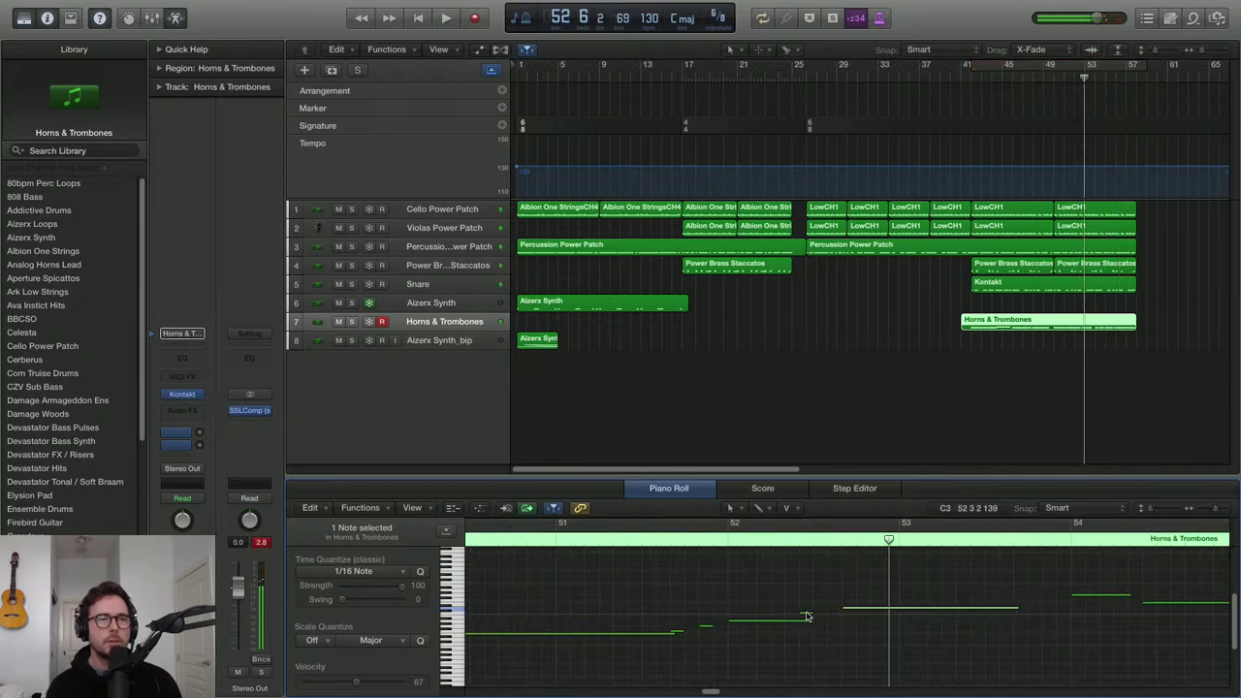
drag(808, 616, 820, 613)
key(super+Left)
scroll(878, 609, right, 5)
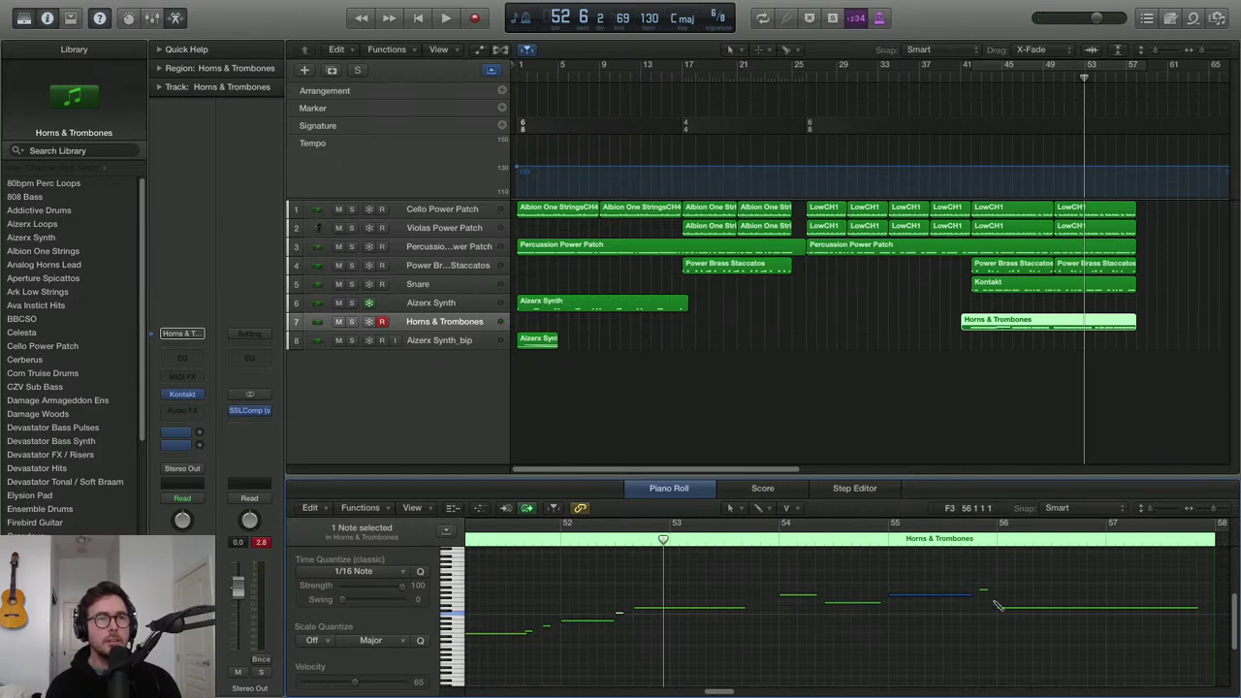
Raise the pitch of the last three horn notes in bars 55 and 56, and play back the phrase from bar 51
scroll(994, 605, right, 3)
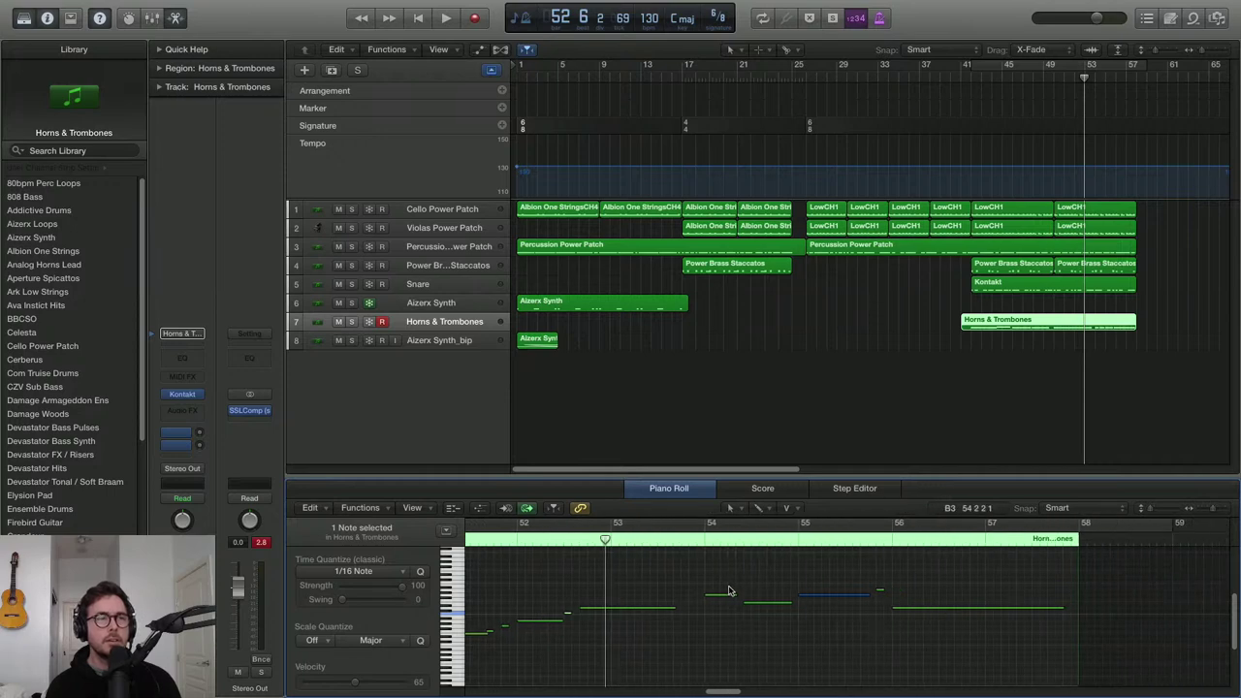
drag(813, 595, 913, 594)
scroll(790, 576, down, 6)
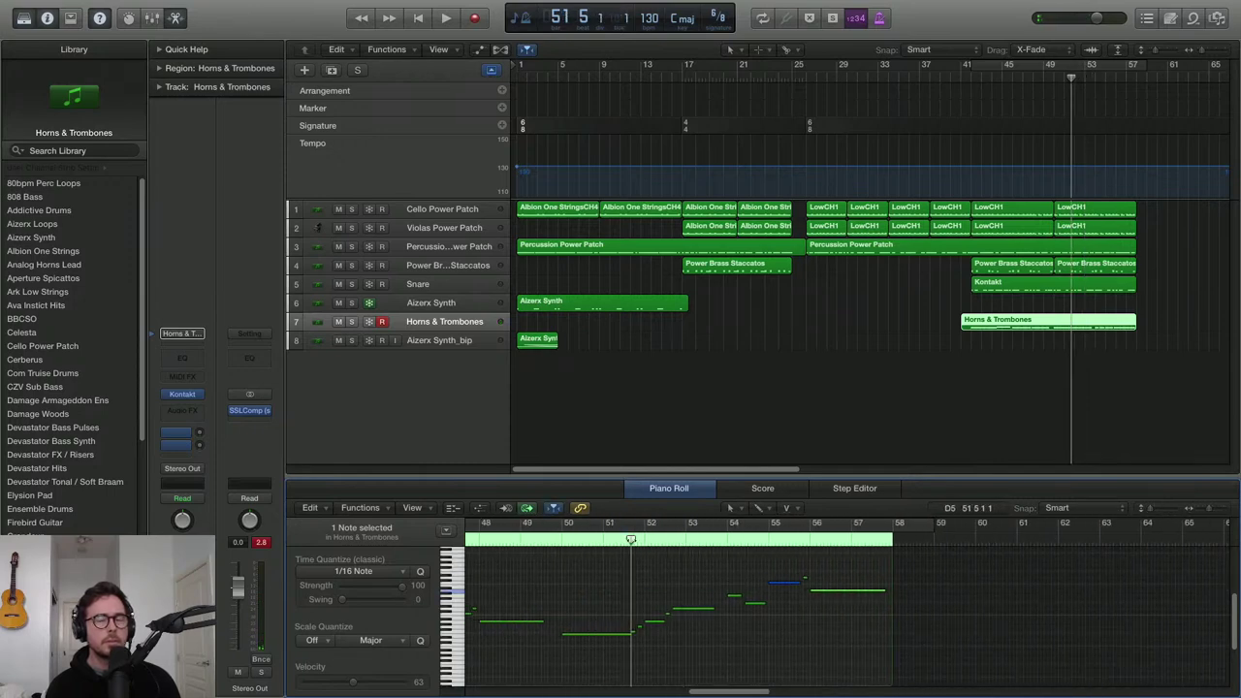
double_click(633, 546)
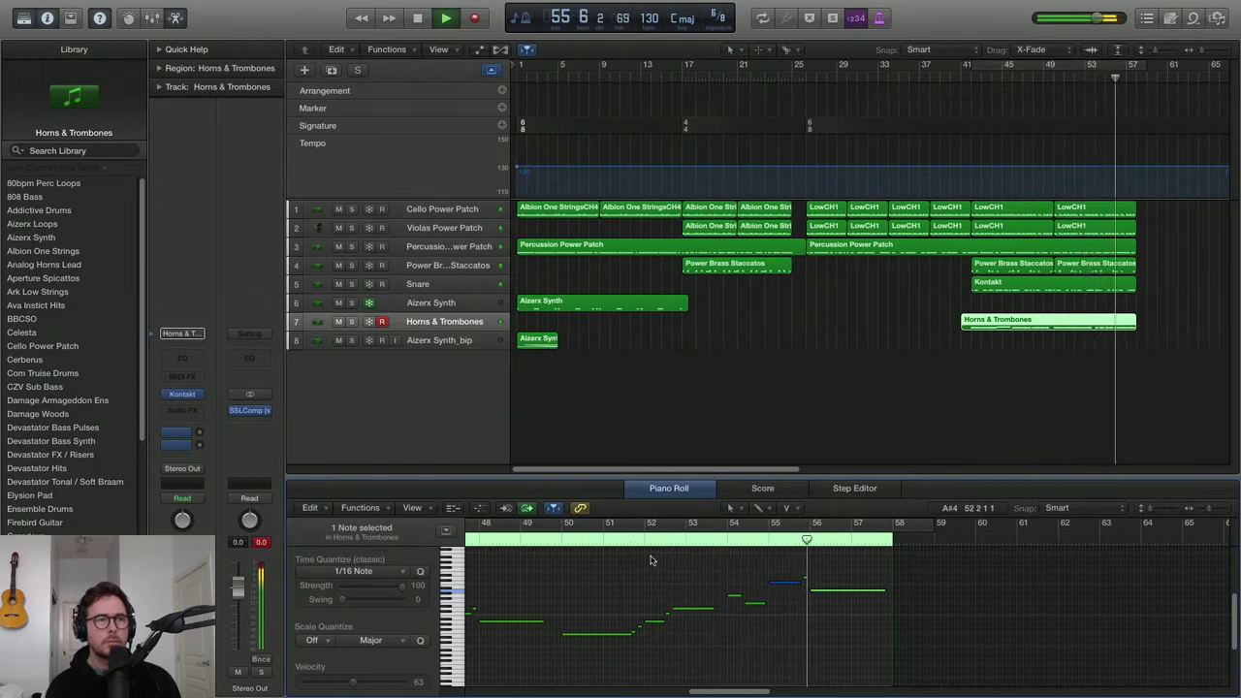
key(space)
Swap the pitches of the two horn notes in bar 54 so the line ascends, and play from just before bar 54
key(super+Right)
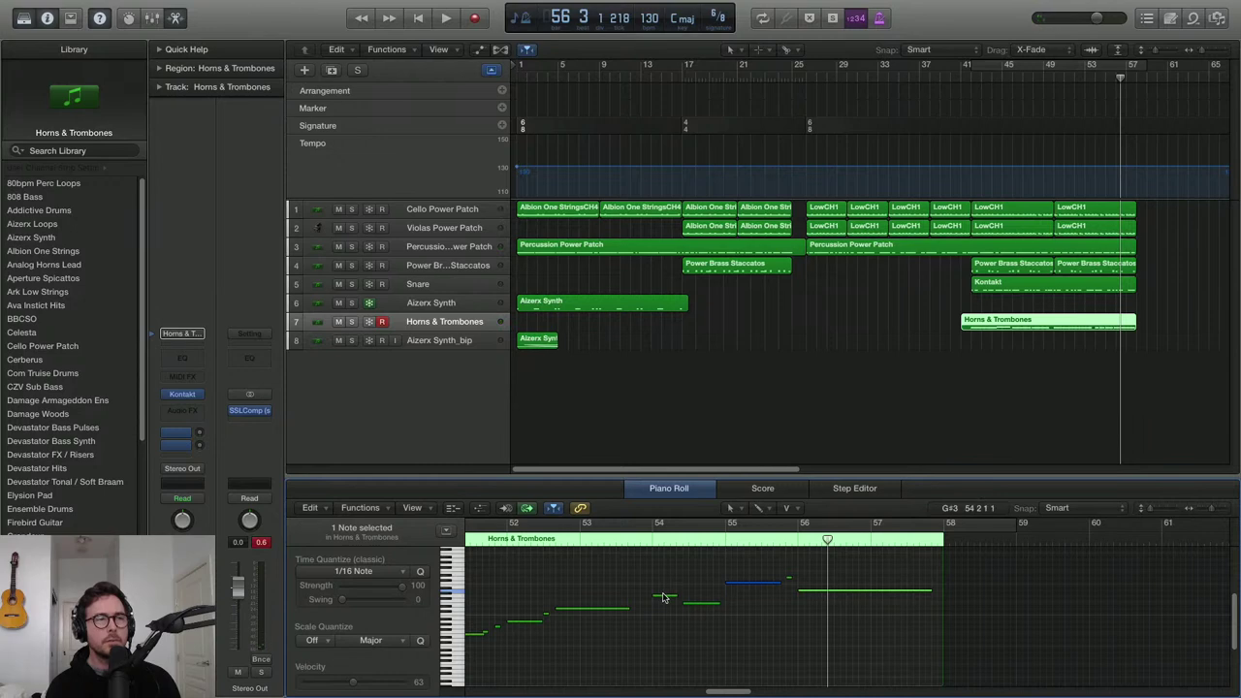
drag(665, 601, 700, 597)
click(648, 529)
key(space)
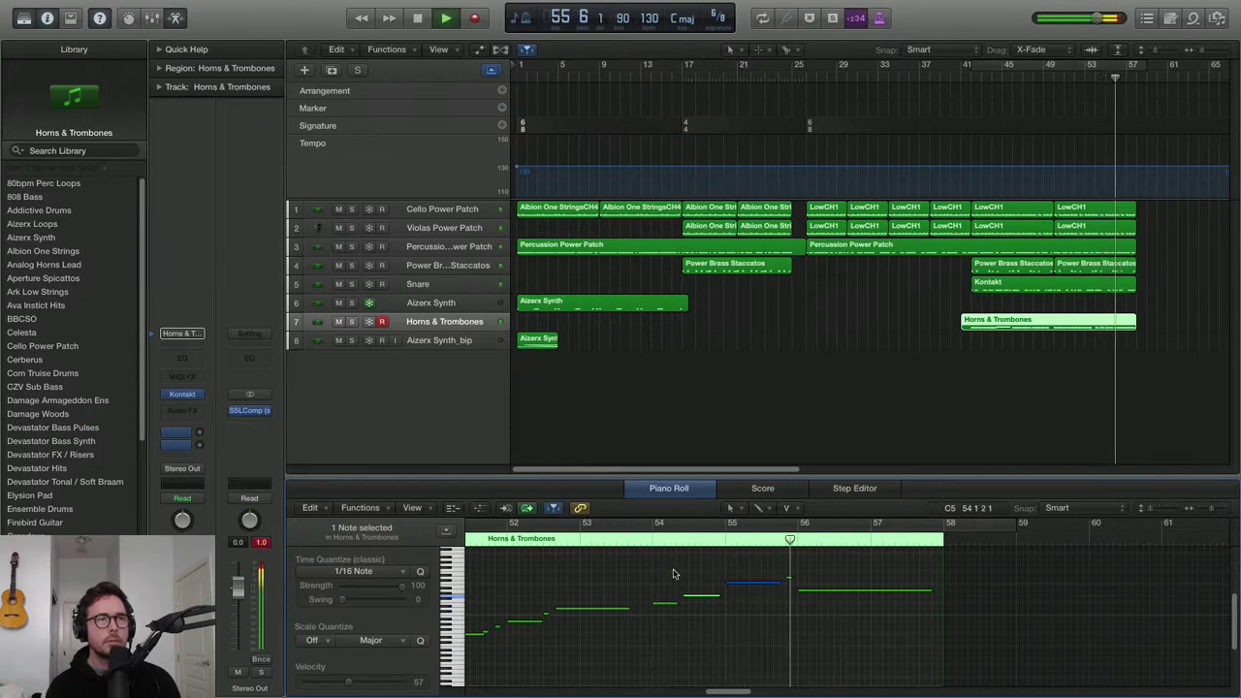
key(space)
Set the velocity of the long horn note at bar 55 to 60 and play back the phrase from just before bar 54
drag(739, 587, 735, 505)
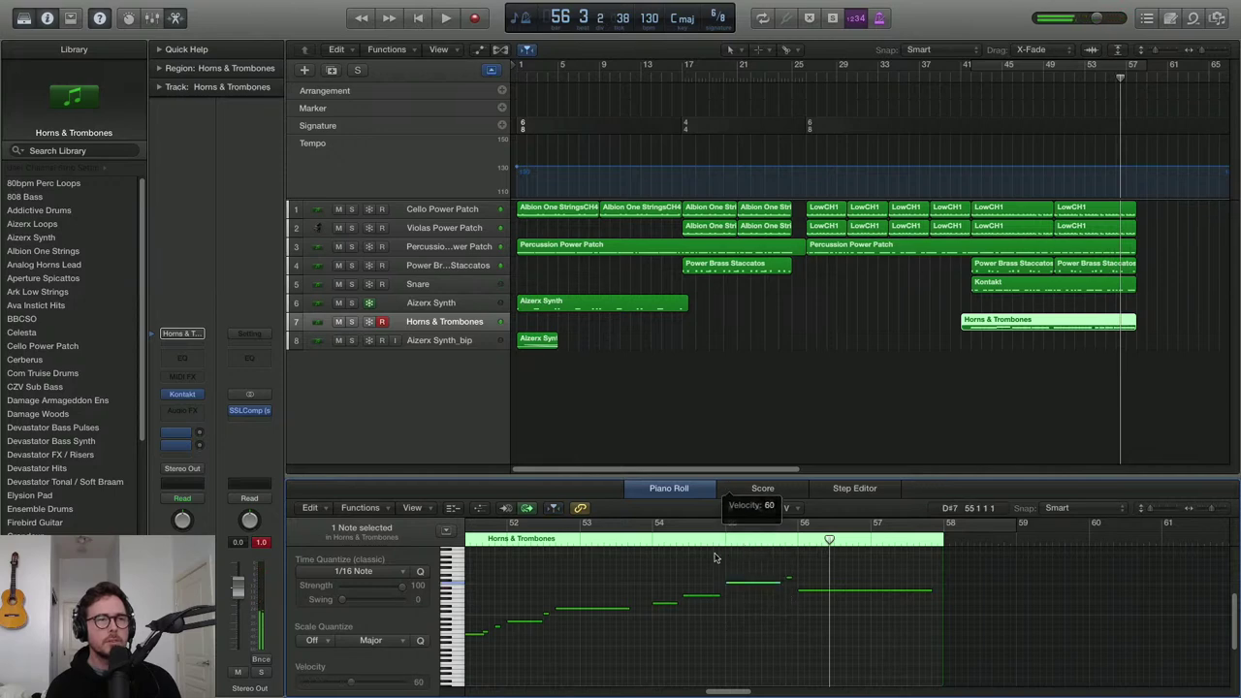
click(648, 539)
key(space)
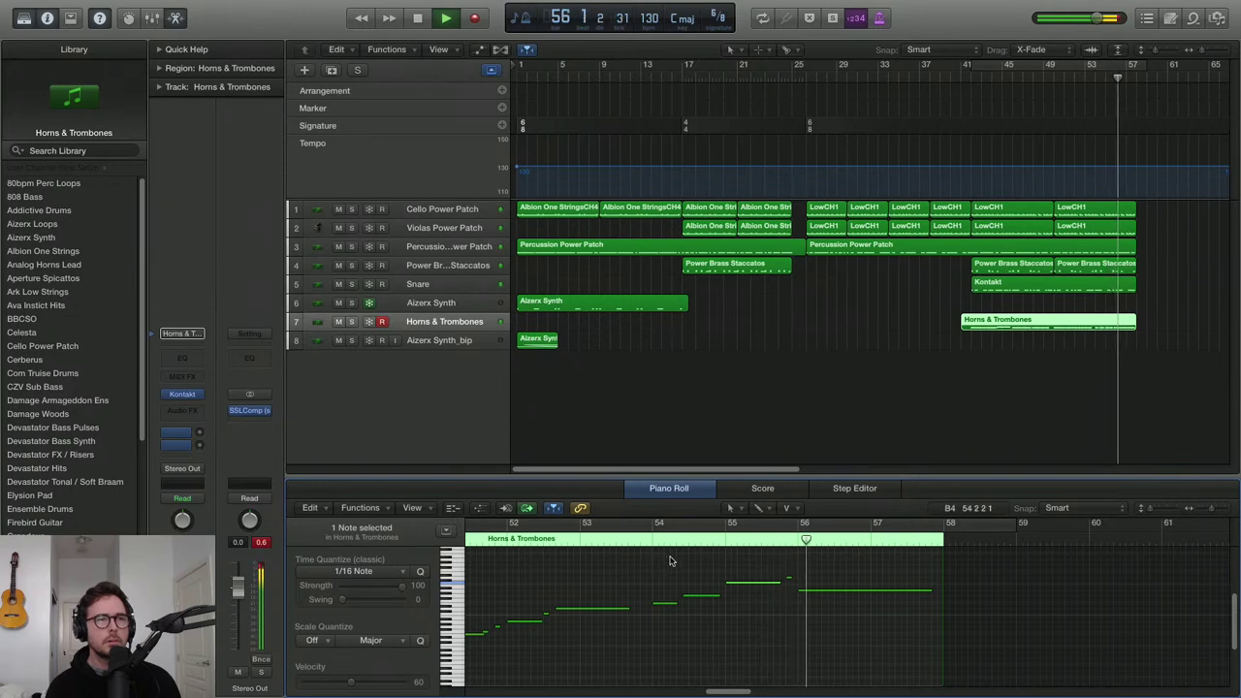
key(space)
Show the Modulation controller curve beneath the horn notes around bars 52 to 58
click(479, 509)
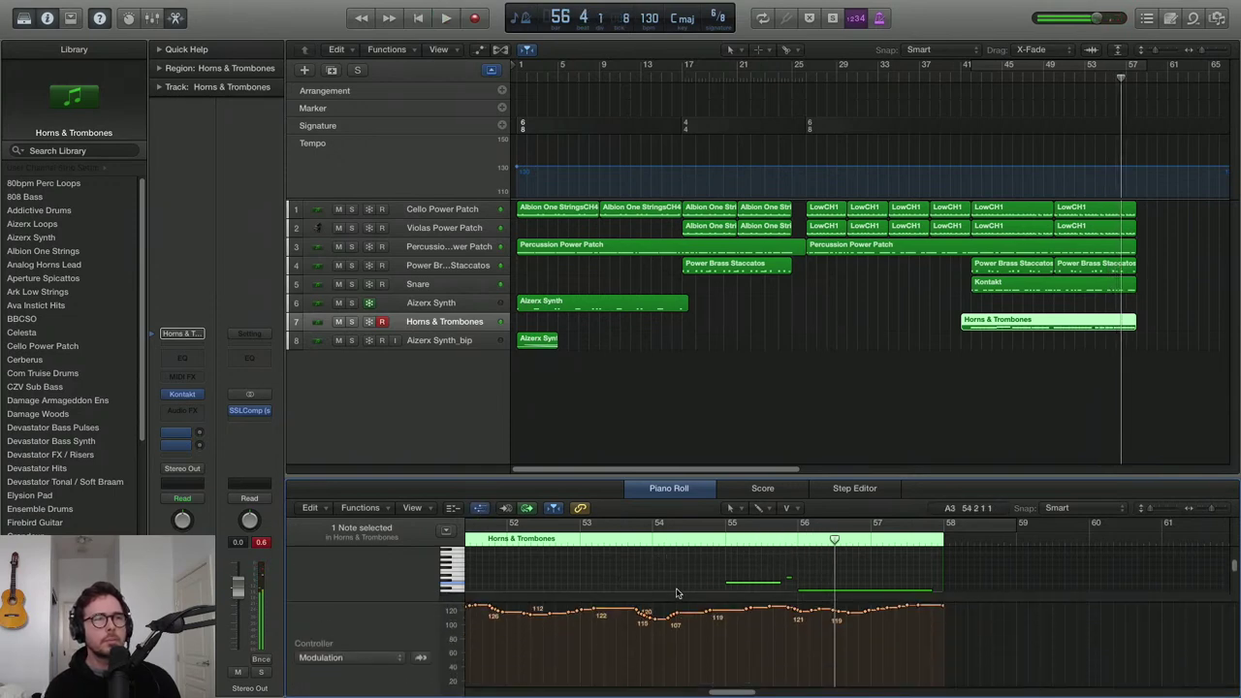
scroll(737, 611, up, 2)
scroll(746, 619, up, 3)
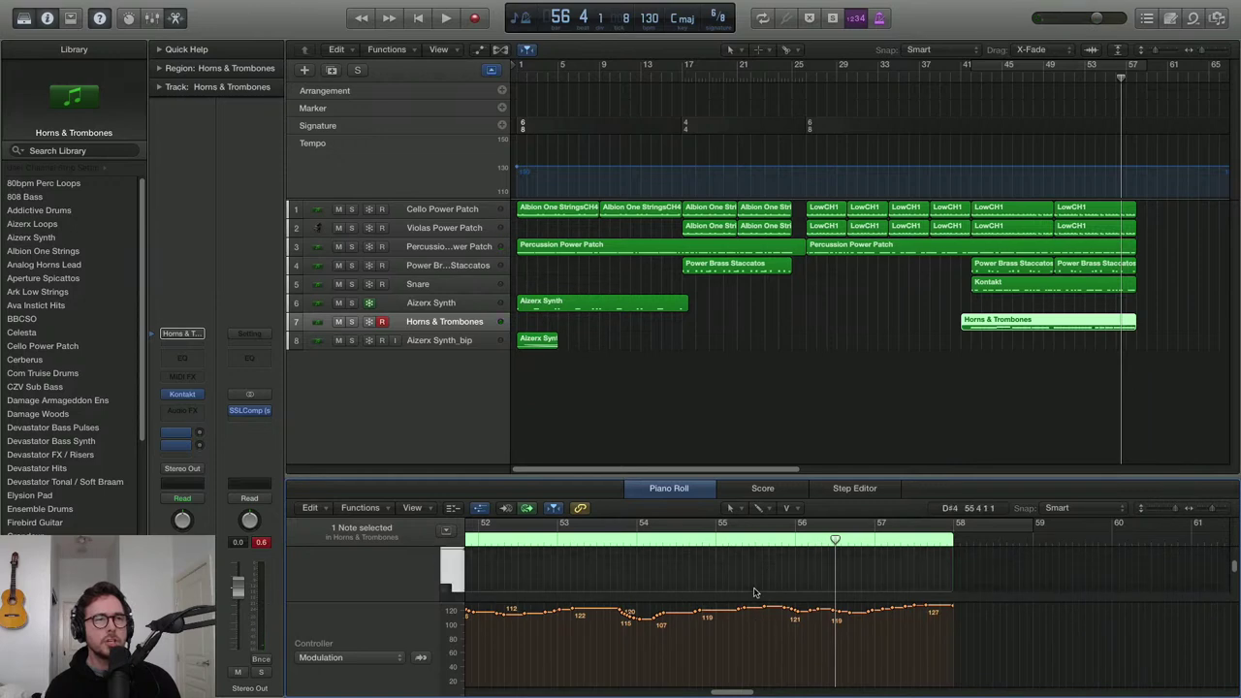
Enlarge the Piano Roll to show the Horns & Trombones melody above its modulation and play it back from about bar 54
drag(754, 477, 738, 394)
scroll(793, 509, up, 6)
scroll(795, 506, down, 6)
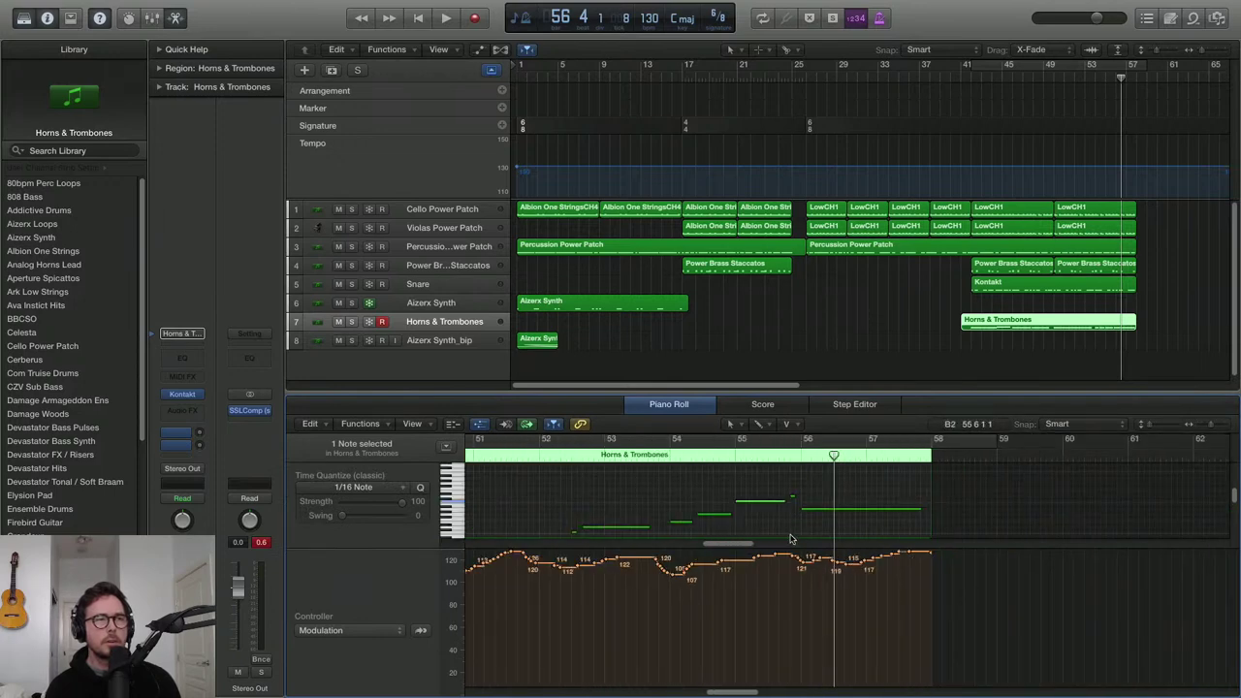
scroll(787, 507, up, 4)
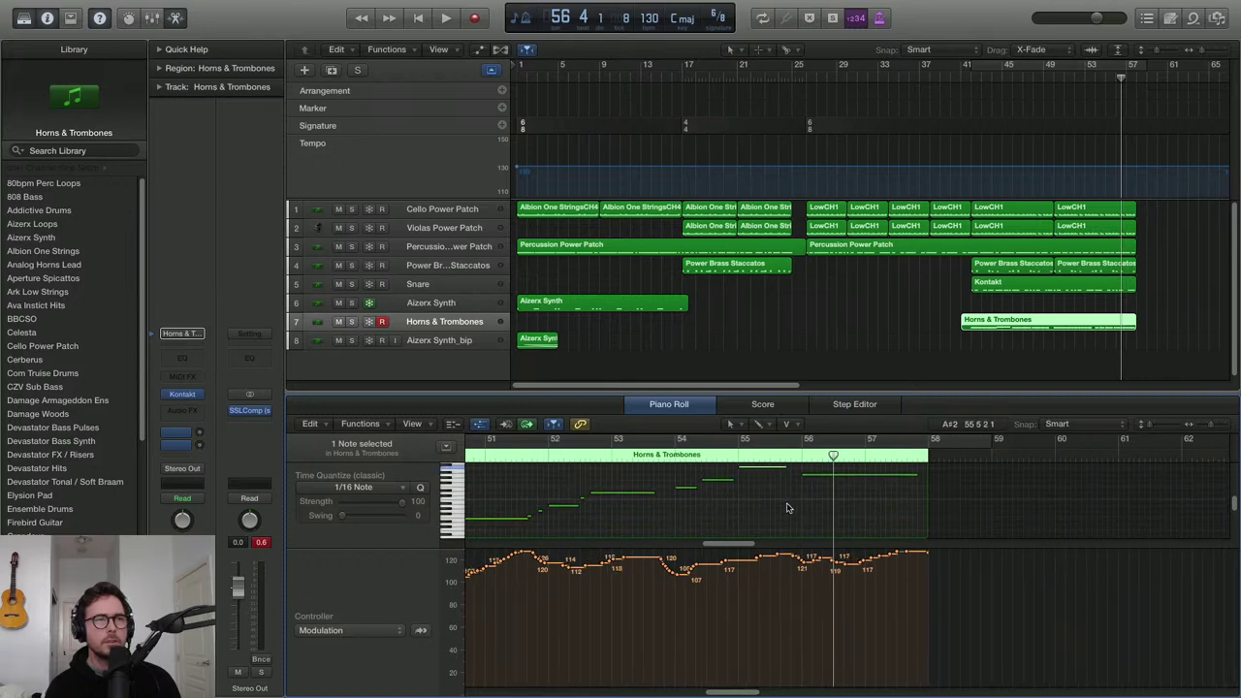
scroll(797, 543, up, 1)
scroll(806, 542, up, 1)
scroll(796, 556, up, 1)
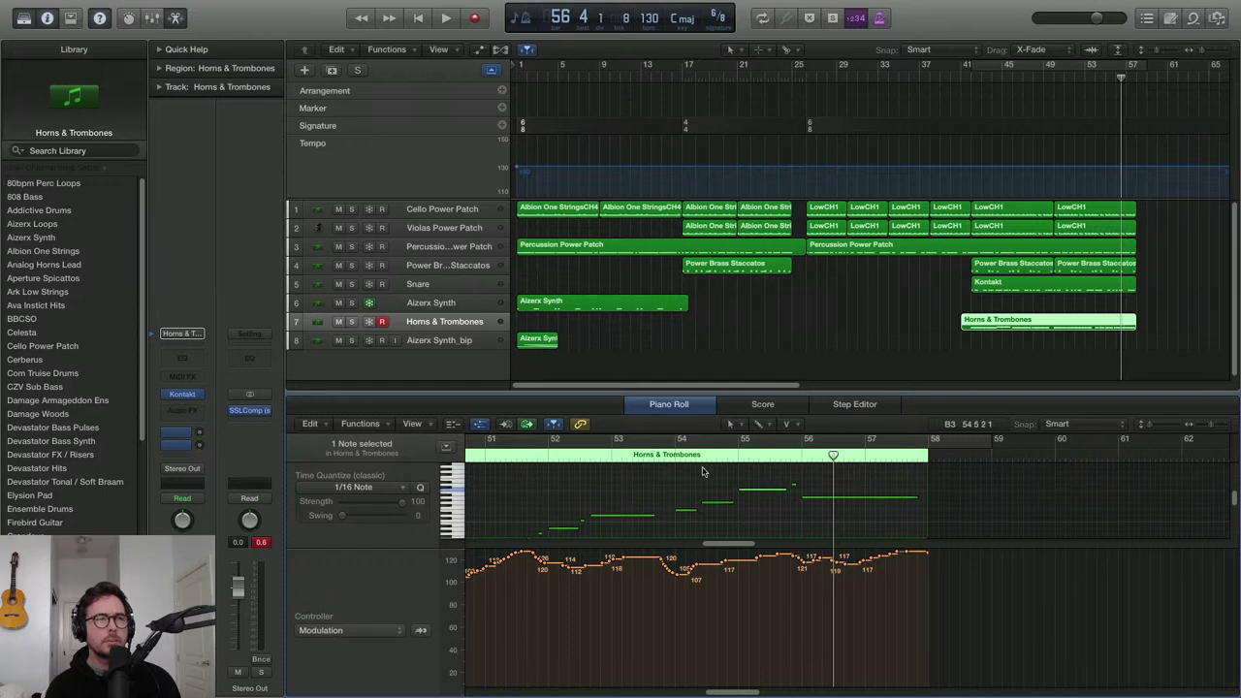
click(675, 454)
key(space)
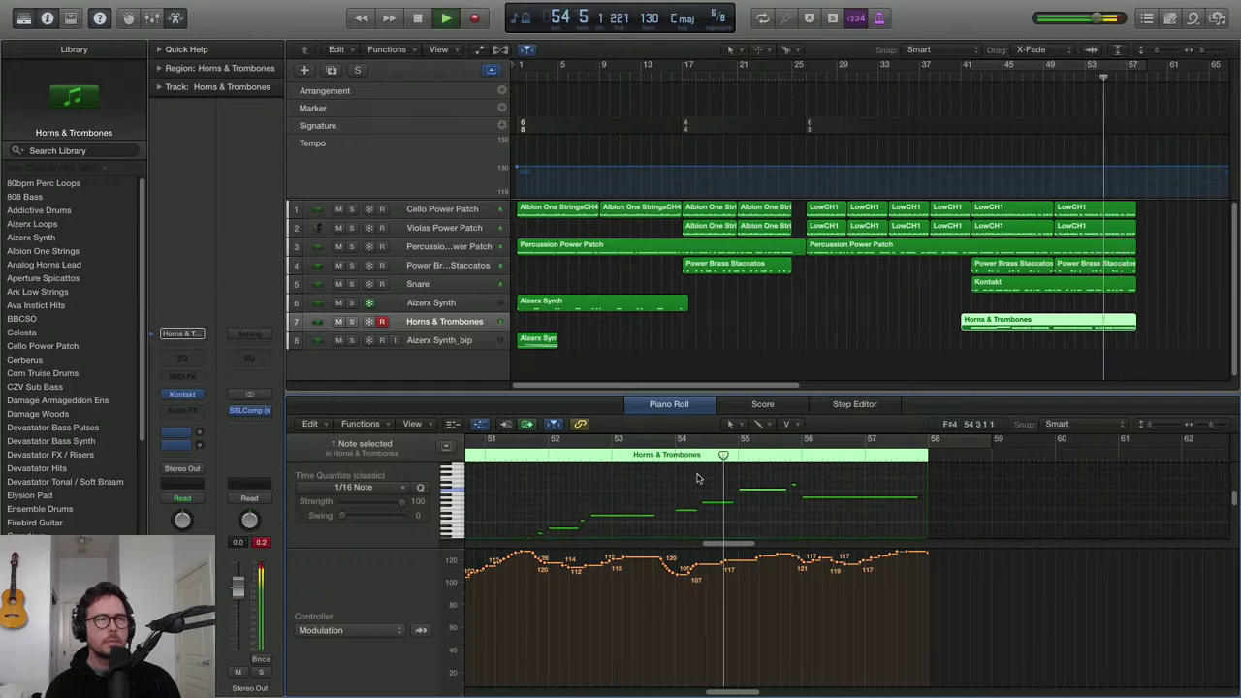
key(space)
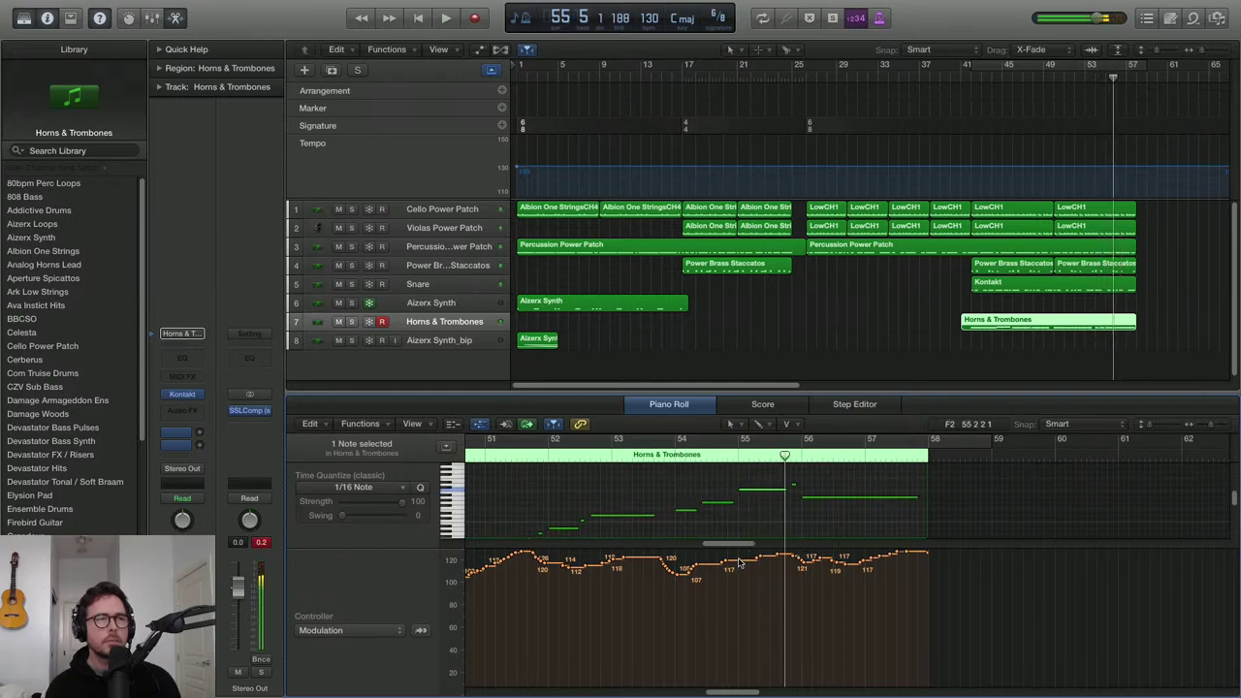
Redraw the Horns & Trombones modulation as a smooth rise to about 125 across bar 55 and play the passage back
drag(727, 568, 793, 558)
key(space)
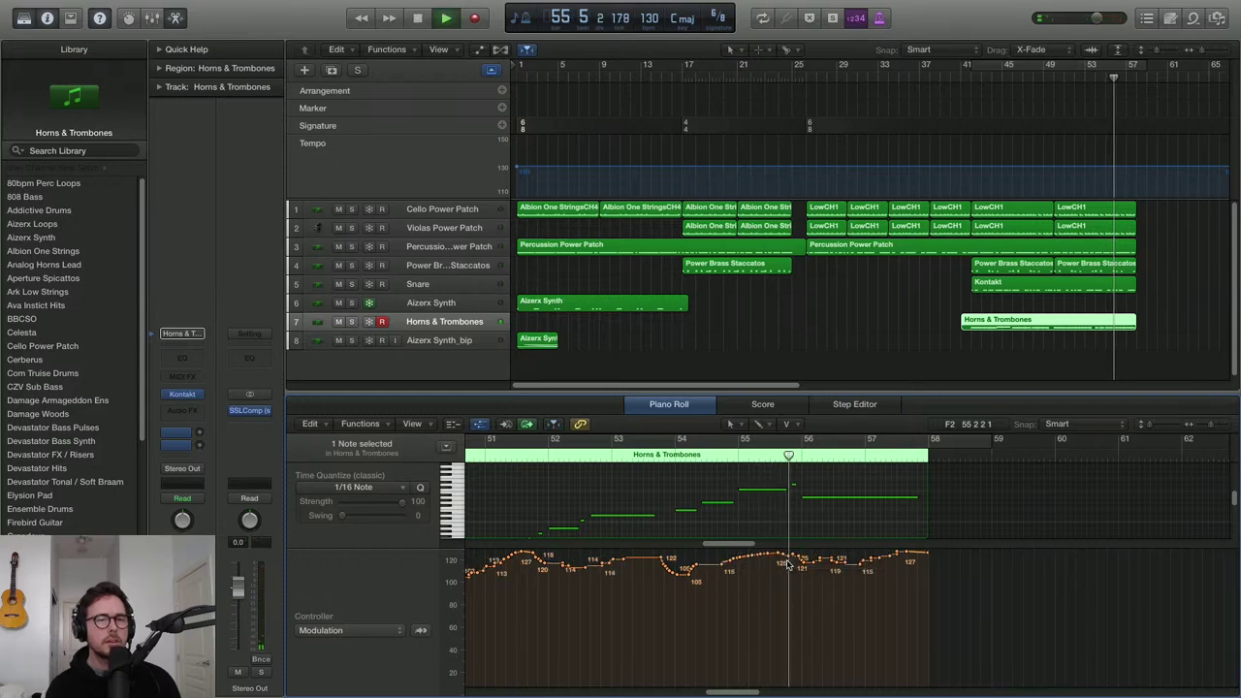
click(671, 455)
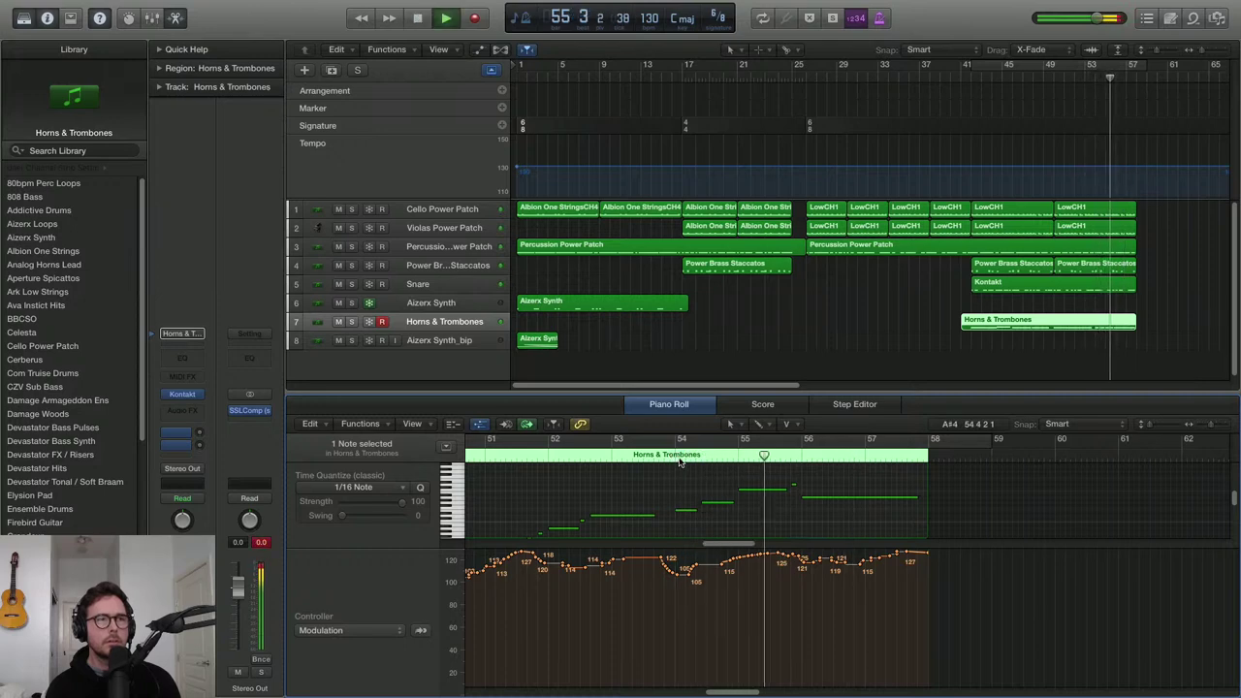
key(space)
Raise the modulation leading from bar 54 into the long note at bar 55 to 127 and play the passage back
key(super+Right)
key(super+Right)
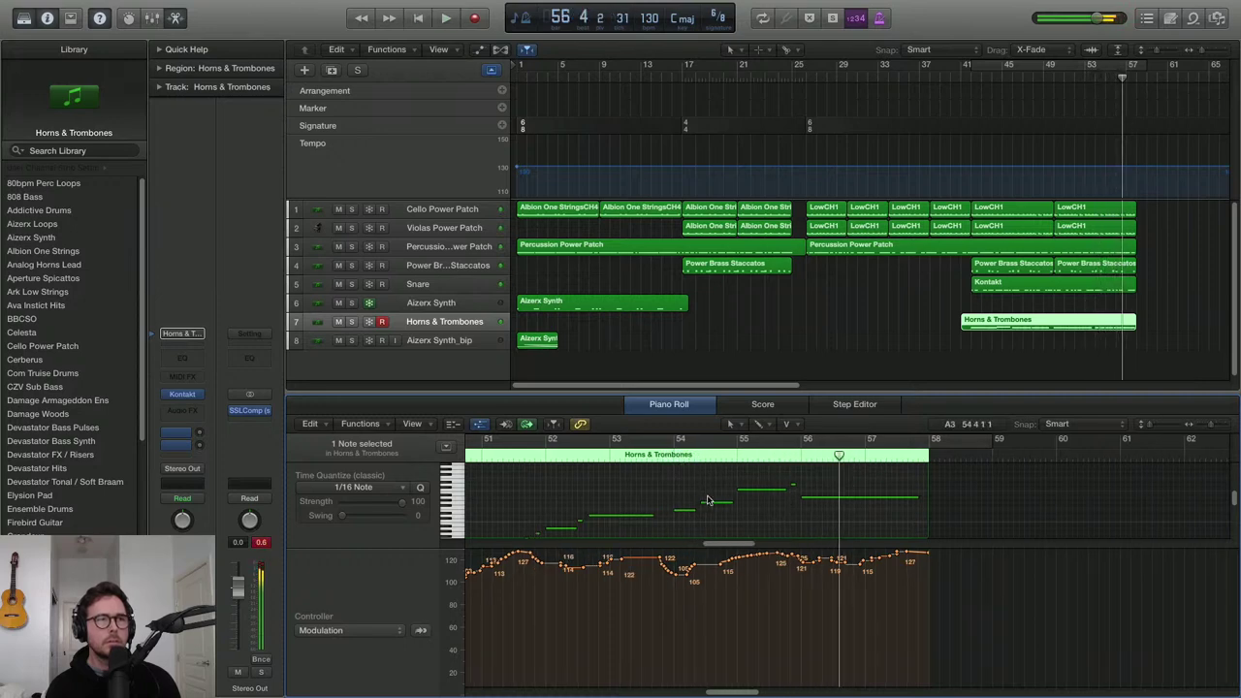
scroll(723, 512, left, 3)
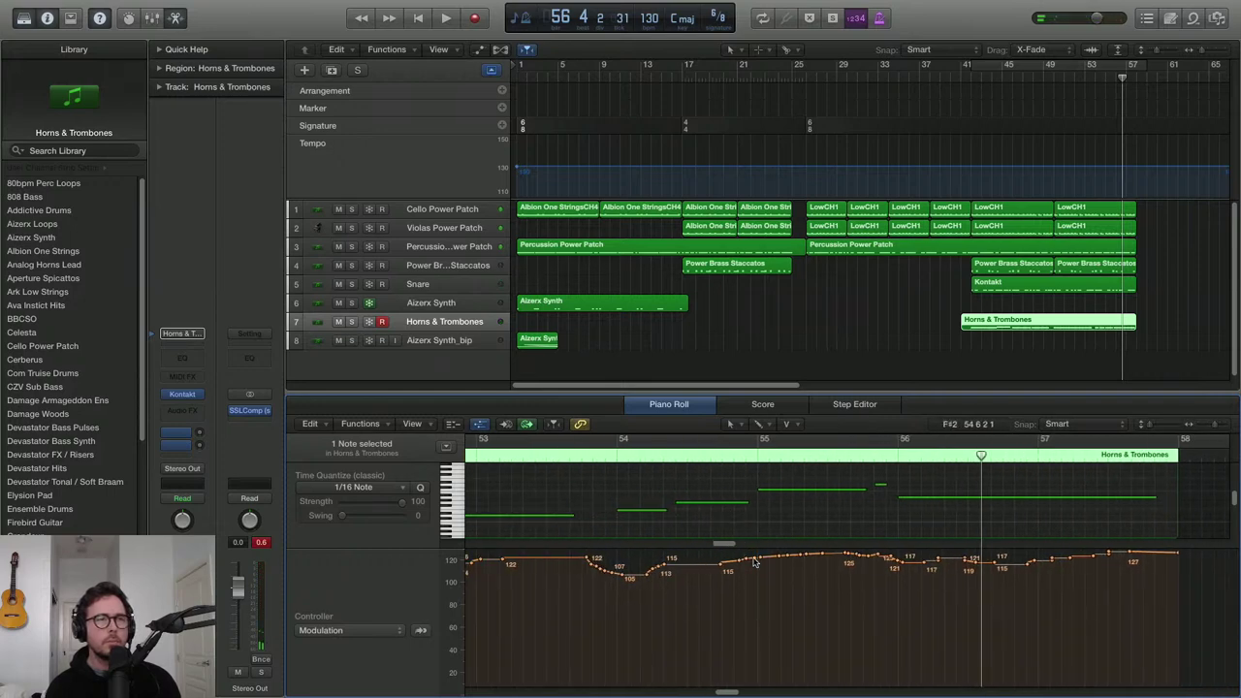
drag(668, 568, 818, 560)
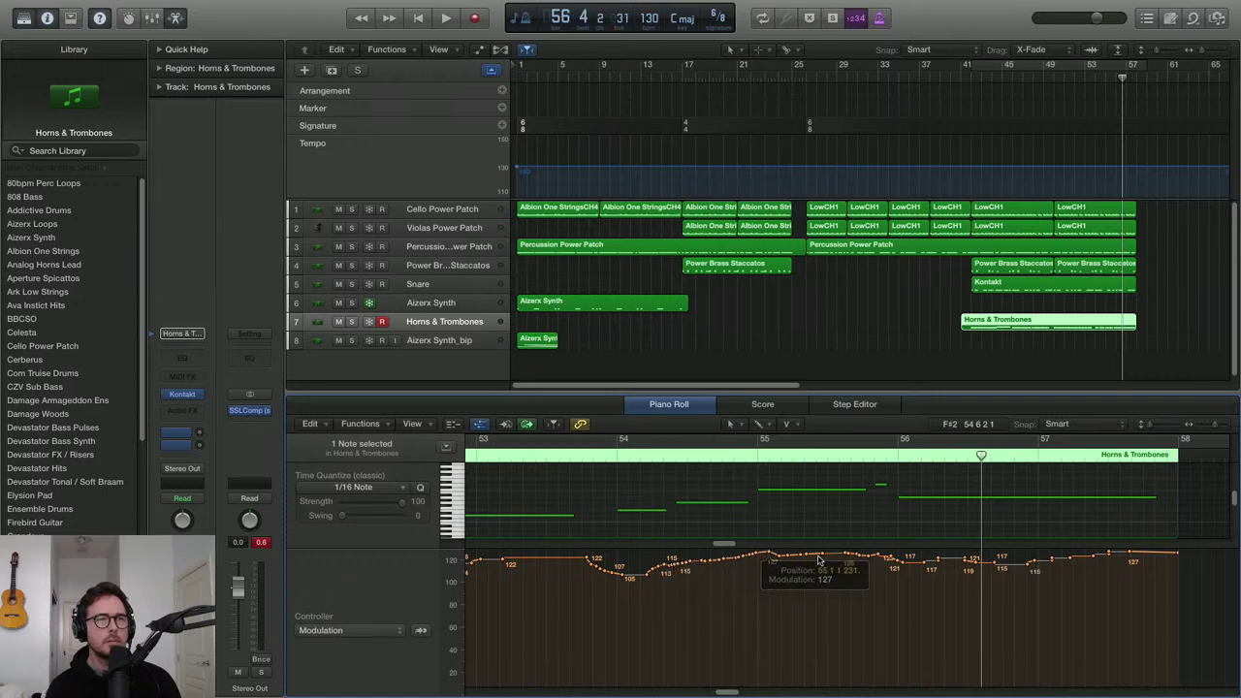
key(space)
key(space)
click(594, 455)
key(space)
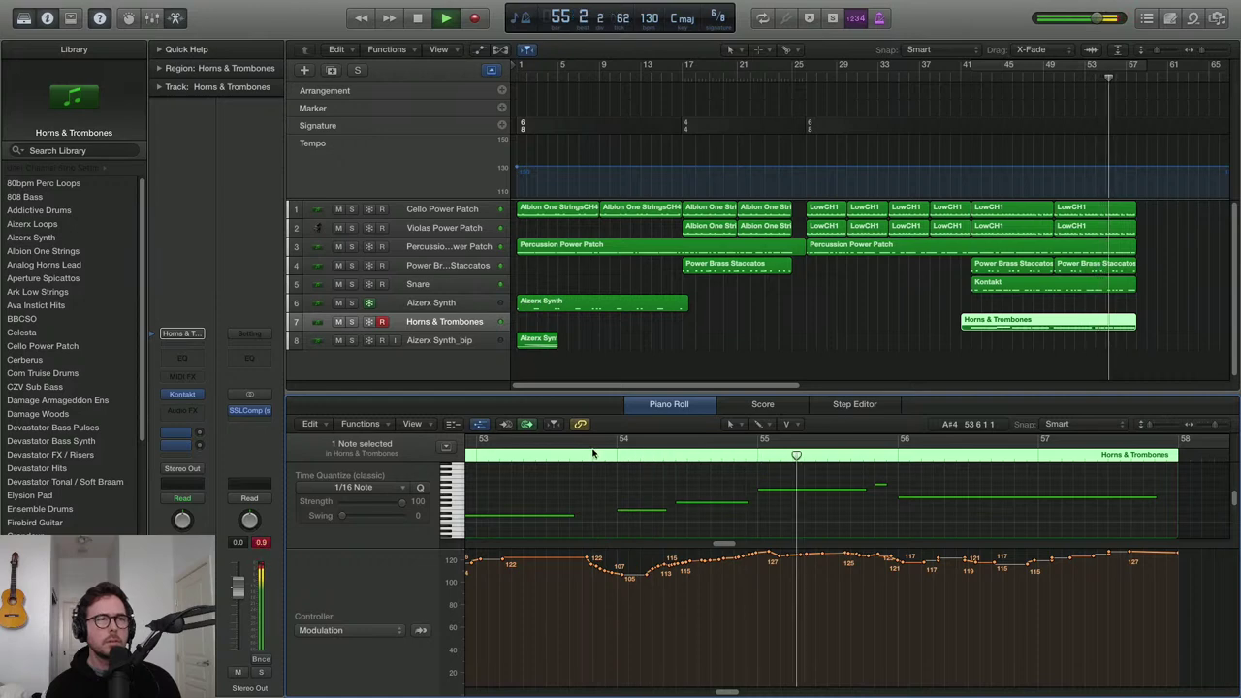
Increase the velocity of the long Horns & Trombones note at bar 55 and play the ending back
click(766, 492)
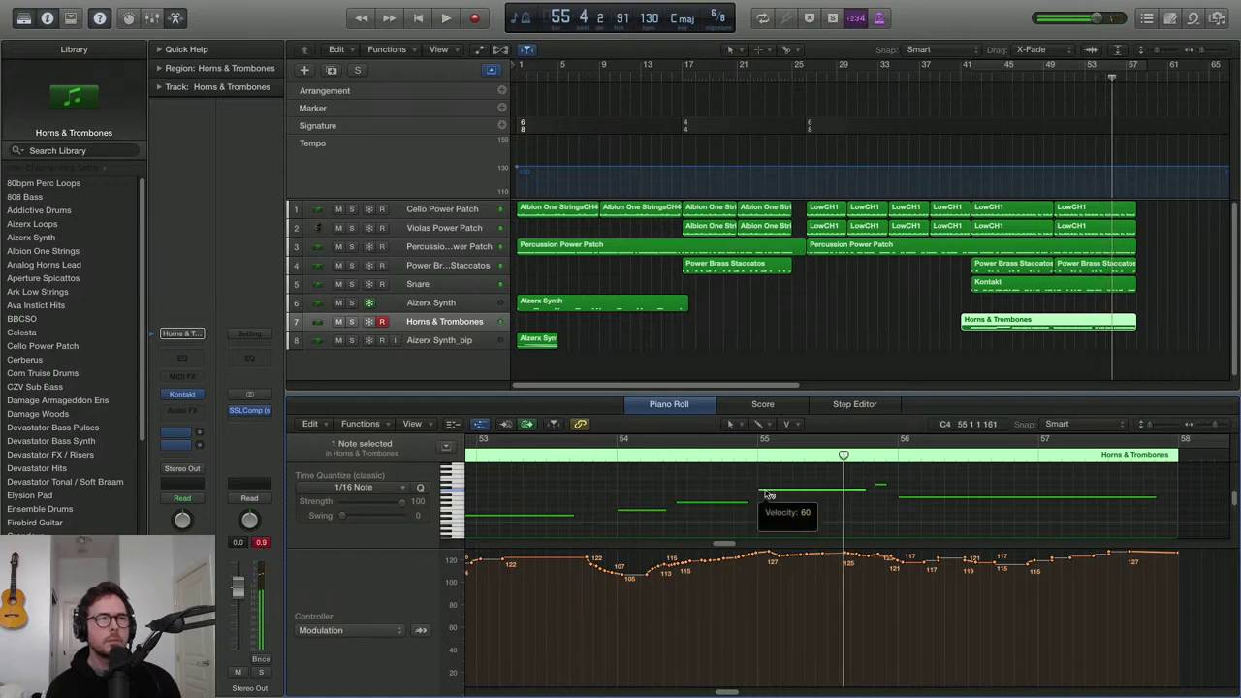
drag(766, 495, 757, 457)
double_click(613, 456)
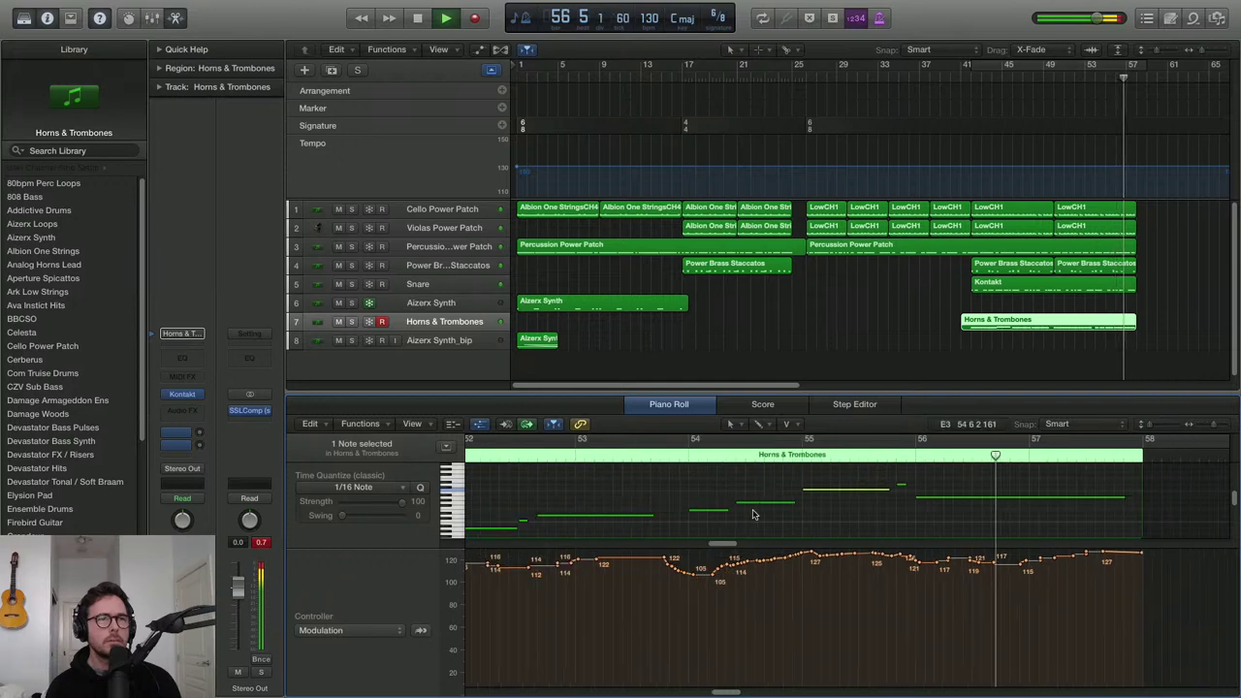
scroll(787, 492, down, 3)
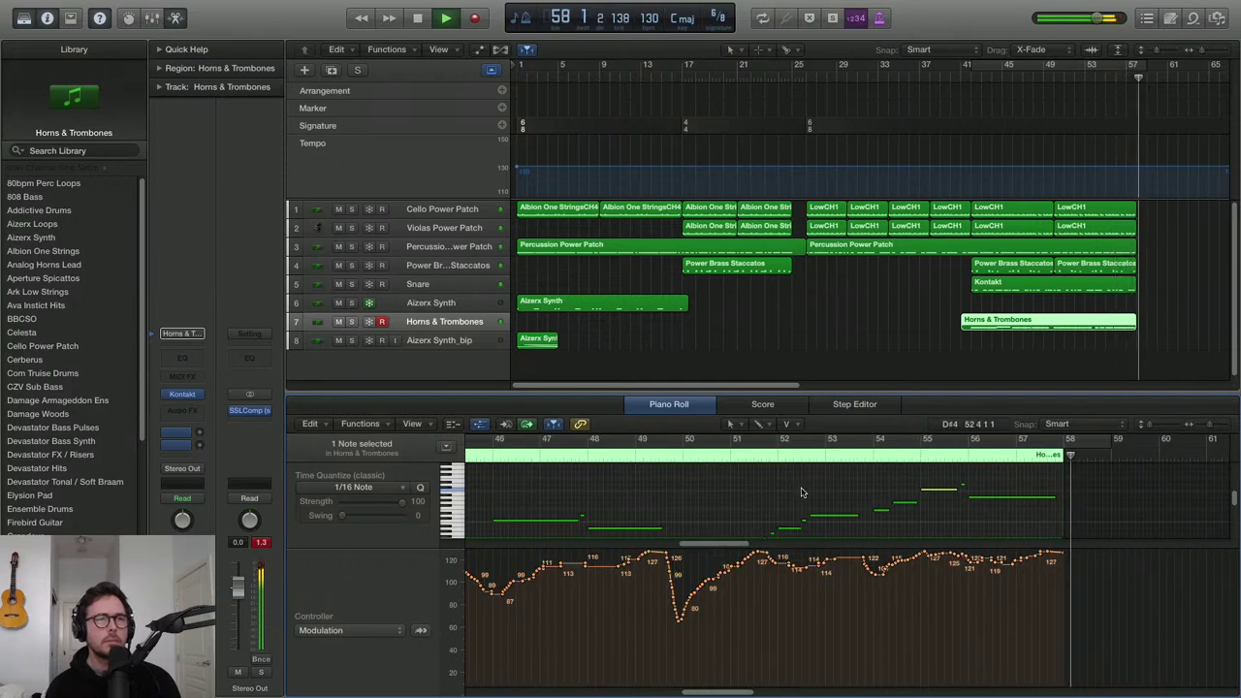
key(space)
scroll(788, 491, down, 2)
scroll(811, 328, down, 2)
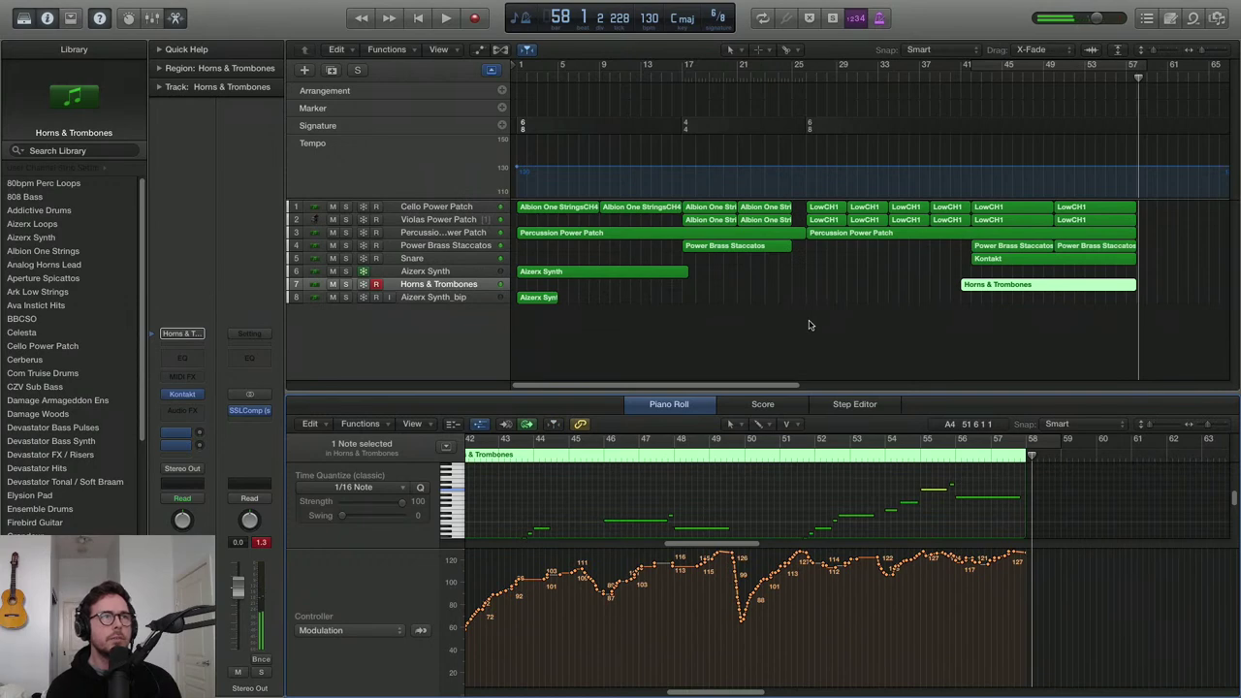
Close the Piano Roll, fit the tracks in view and set the cycle range from bar 26 to about bar 65
key(e)
key(z)
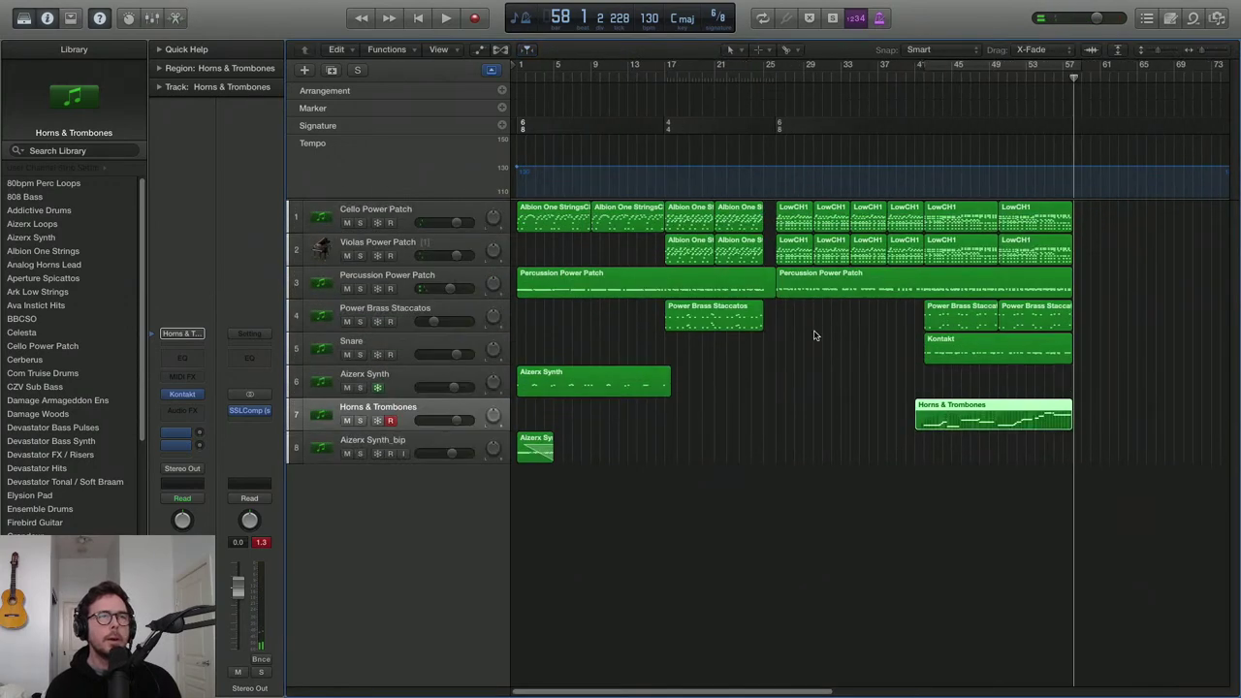
scroll(819, 326, down, 2)
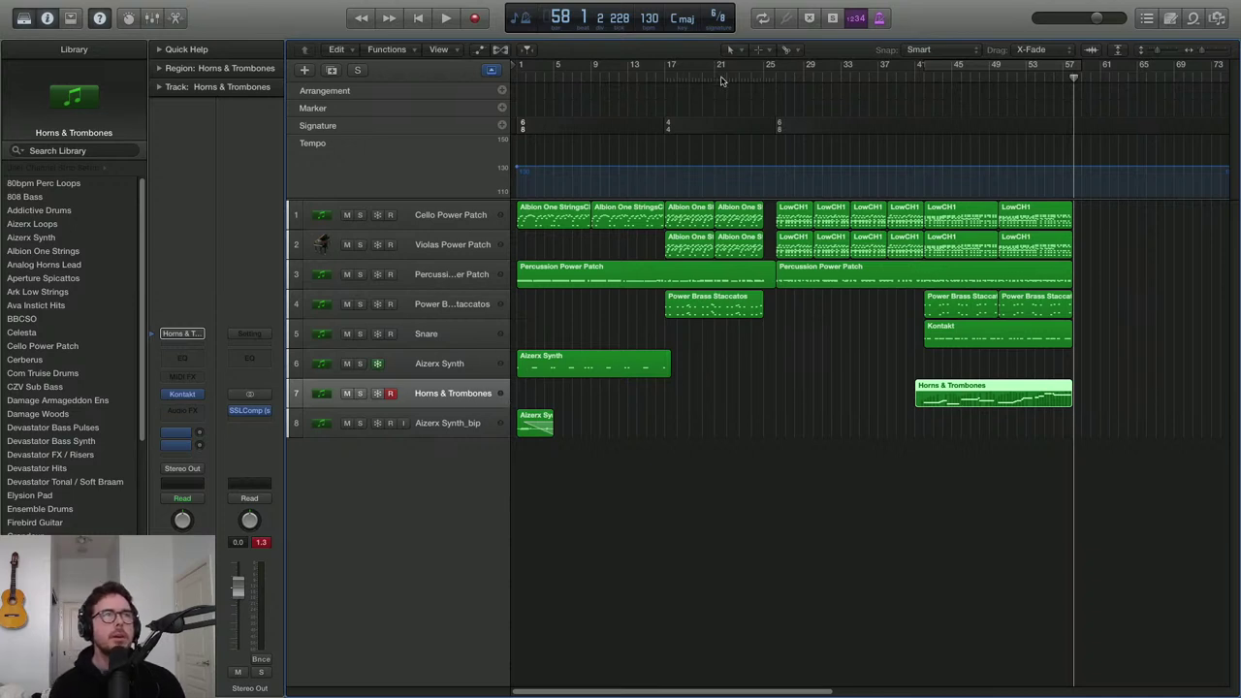
drag(776, 65, 1137, 65)
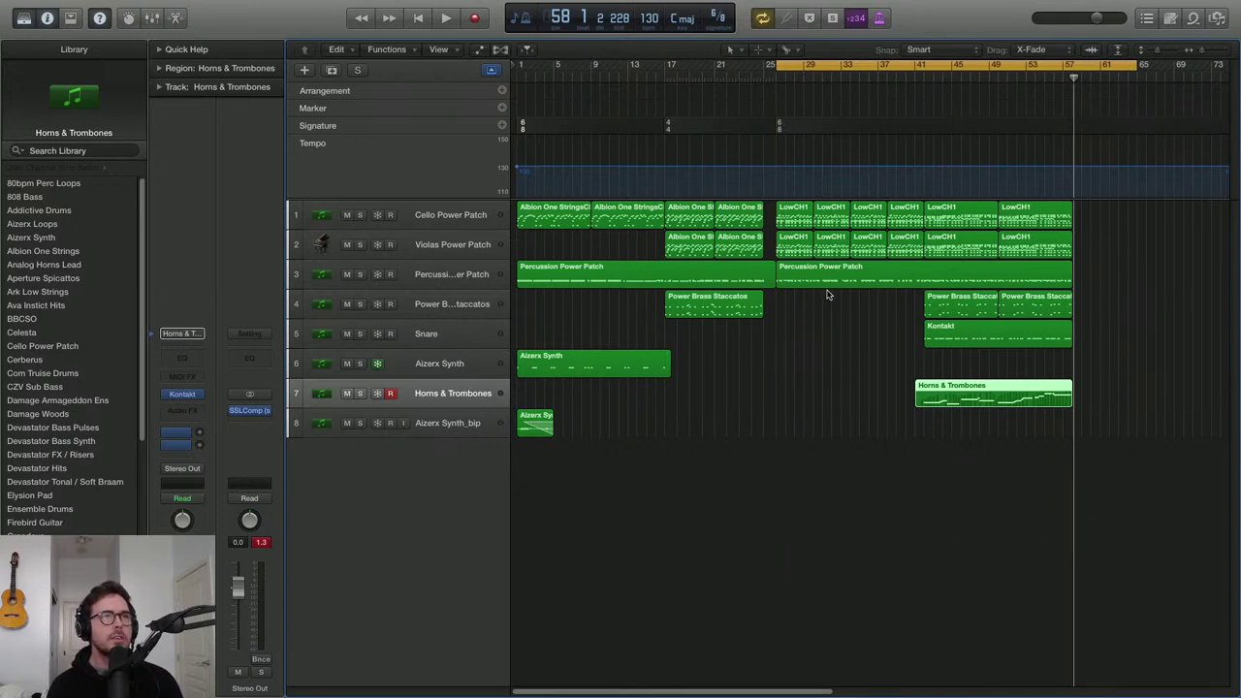
Add a new Kontakt instrument track below Horns & Trombones and open its Kontakt interface
click(303, 71)
key(Return)
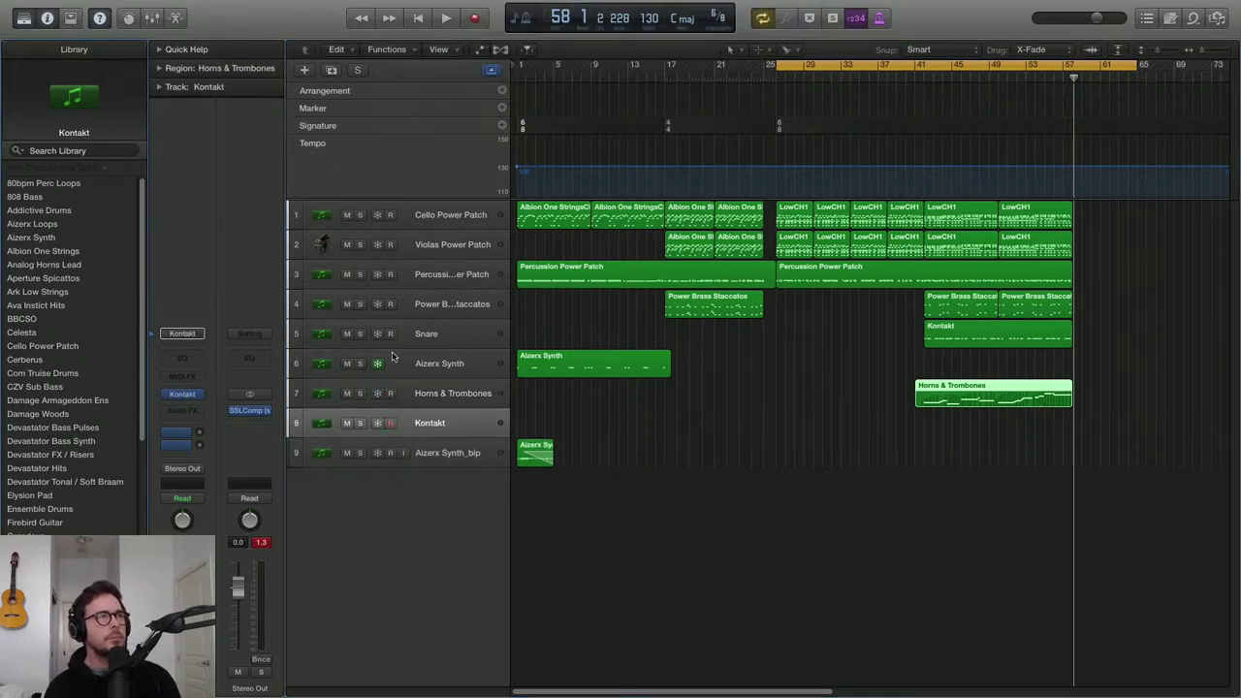
click(183, 396)
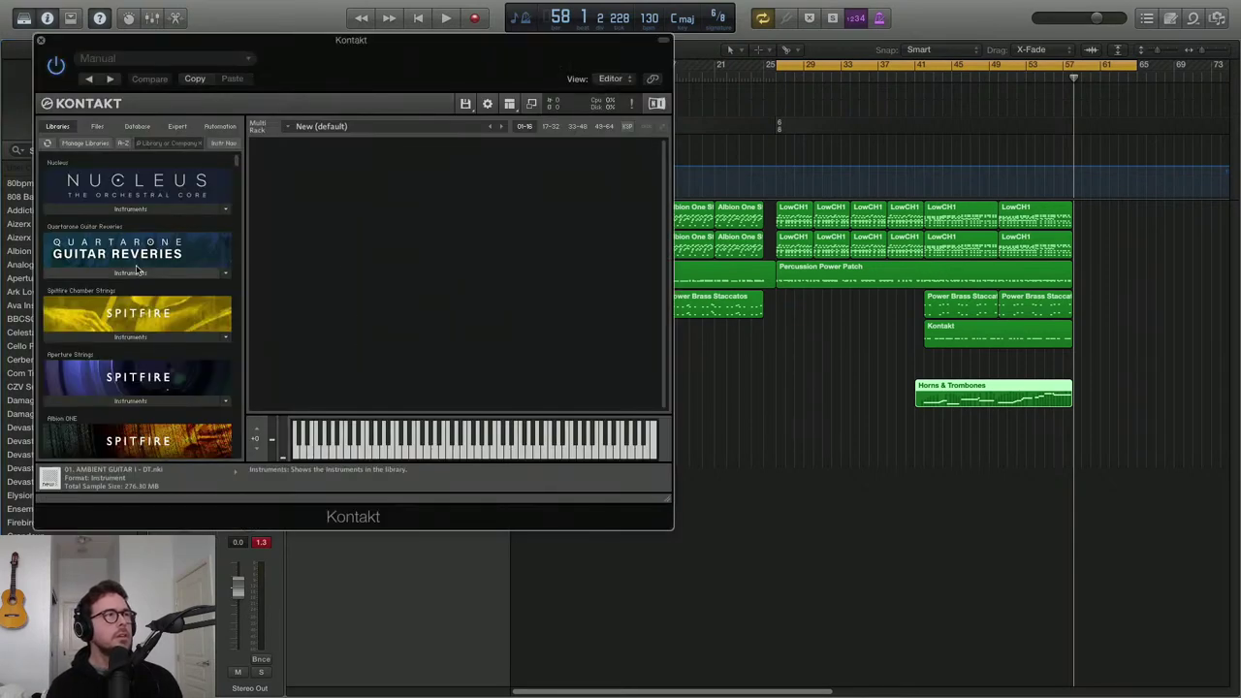
Load Aperture Ensemble from the Aperture Strings library with the Long articulation and close the instrument window
click(114, 399)
scroll(107, 403, down, 1)
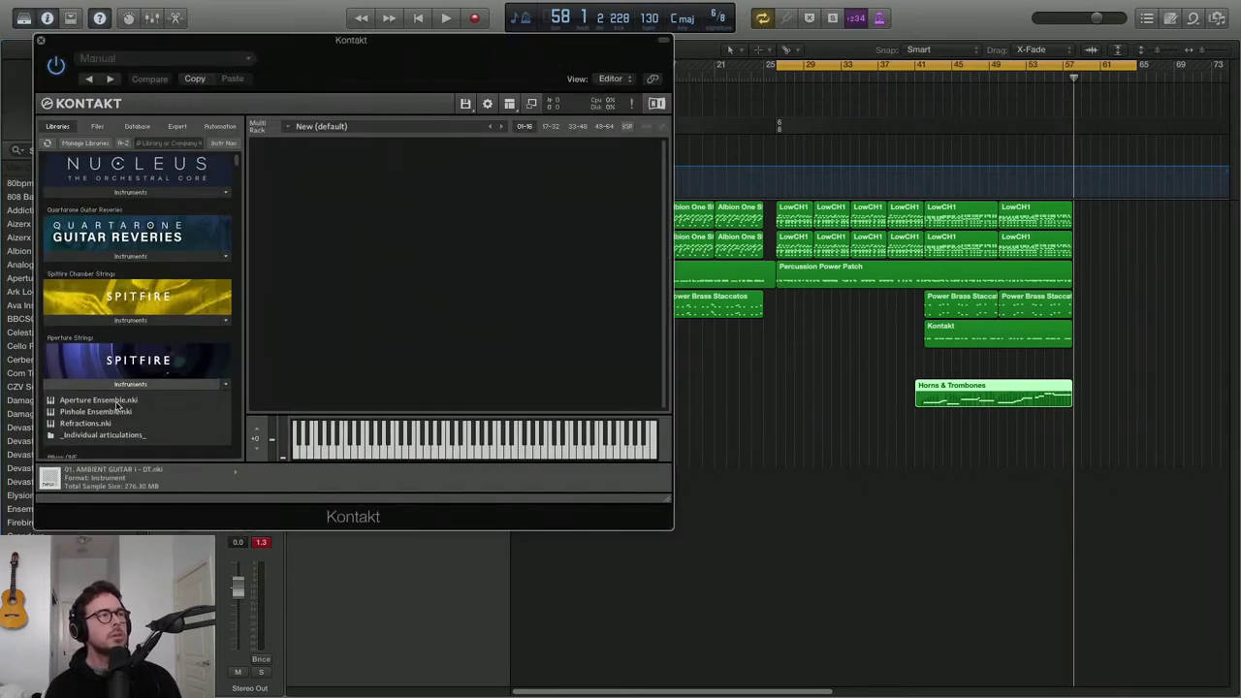
drag(102, 401, 442, 336)
click(424, 243)
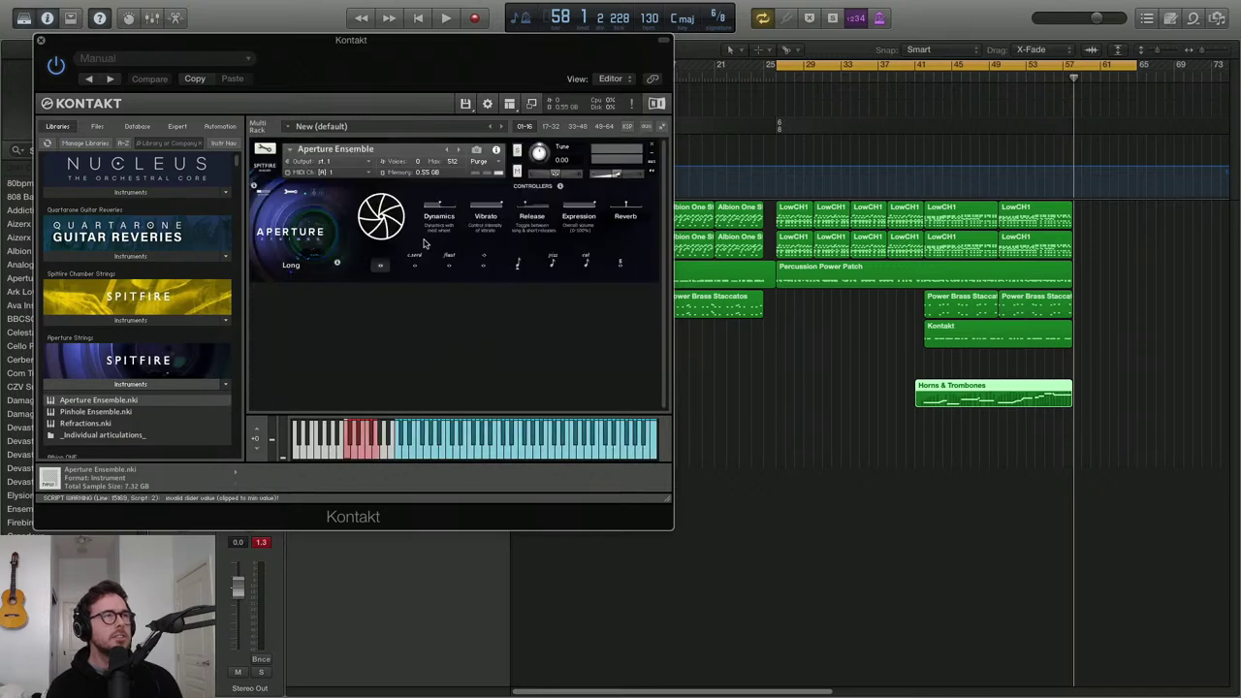
click(379, 270)
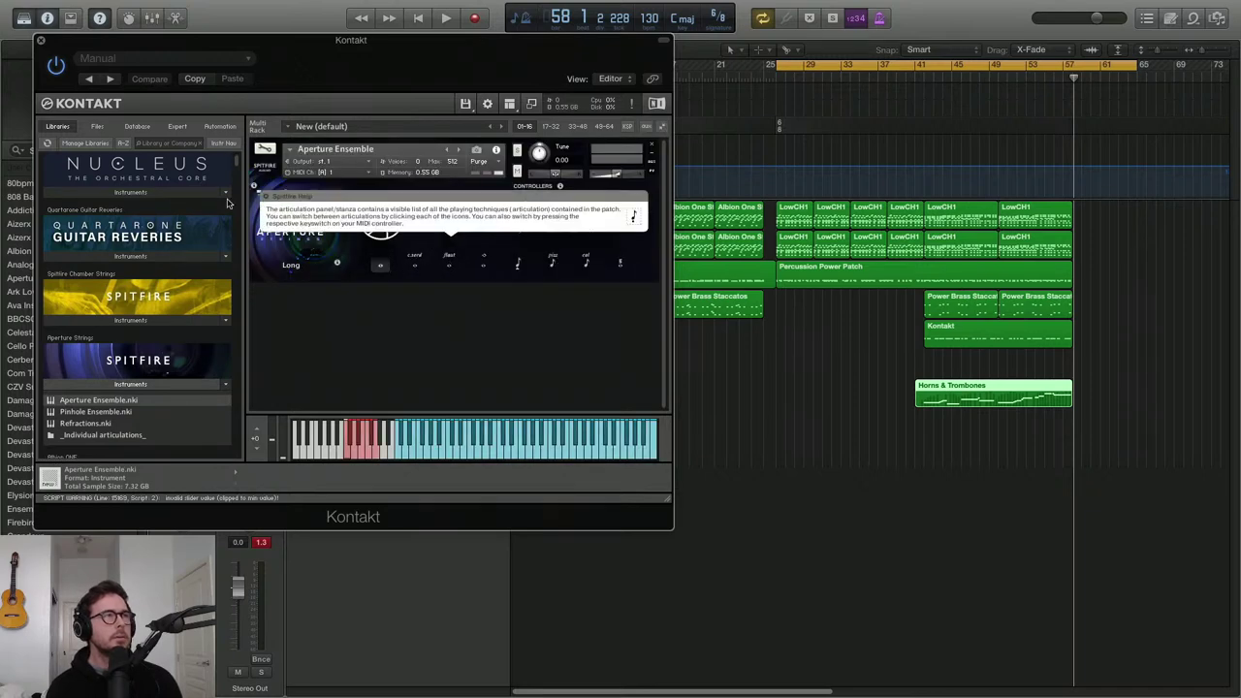
click(41, 41)
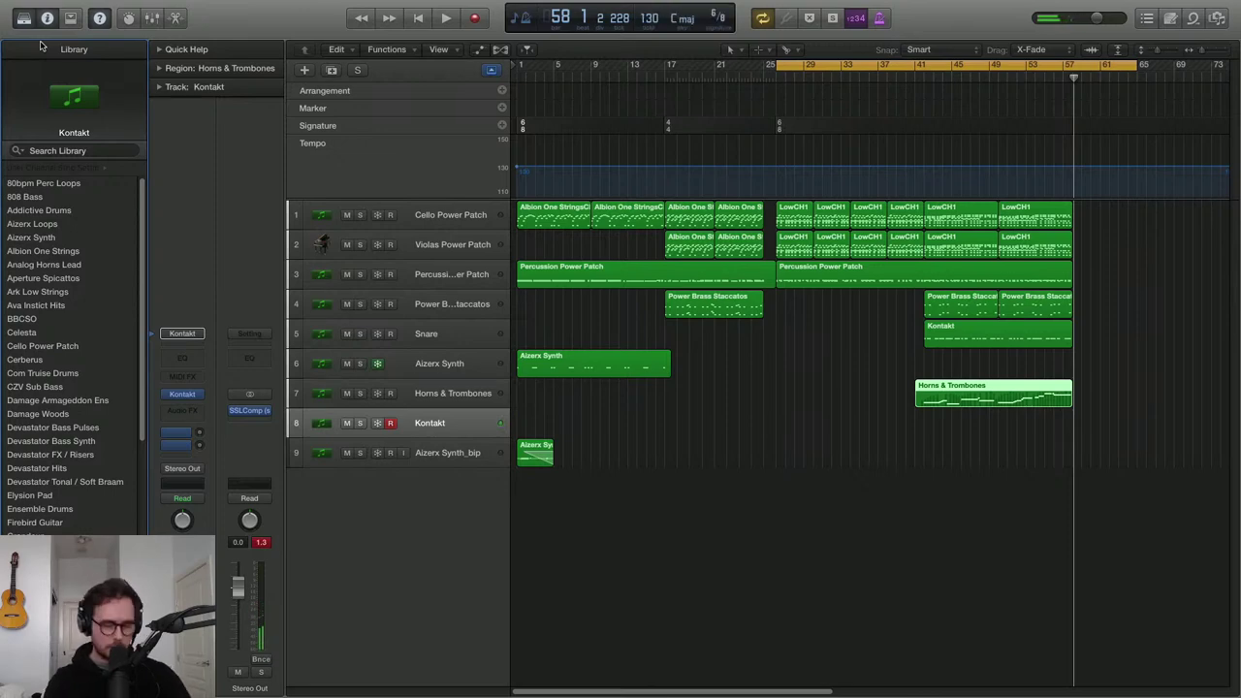
key(space)
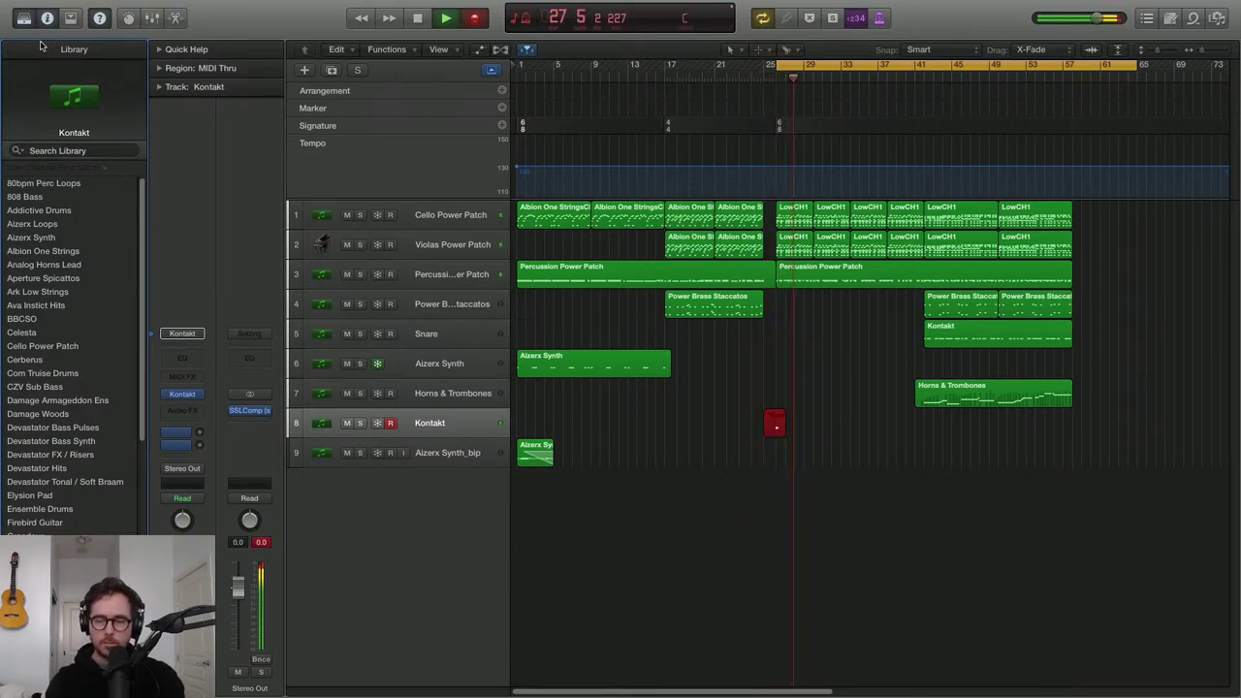
key(space)
key(super+z)
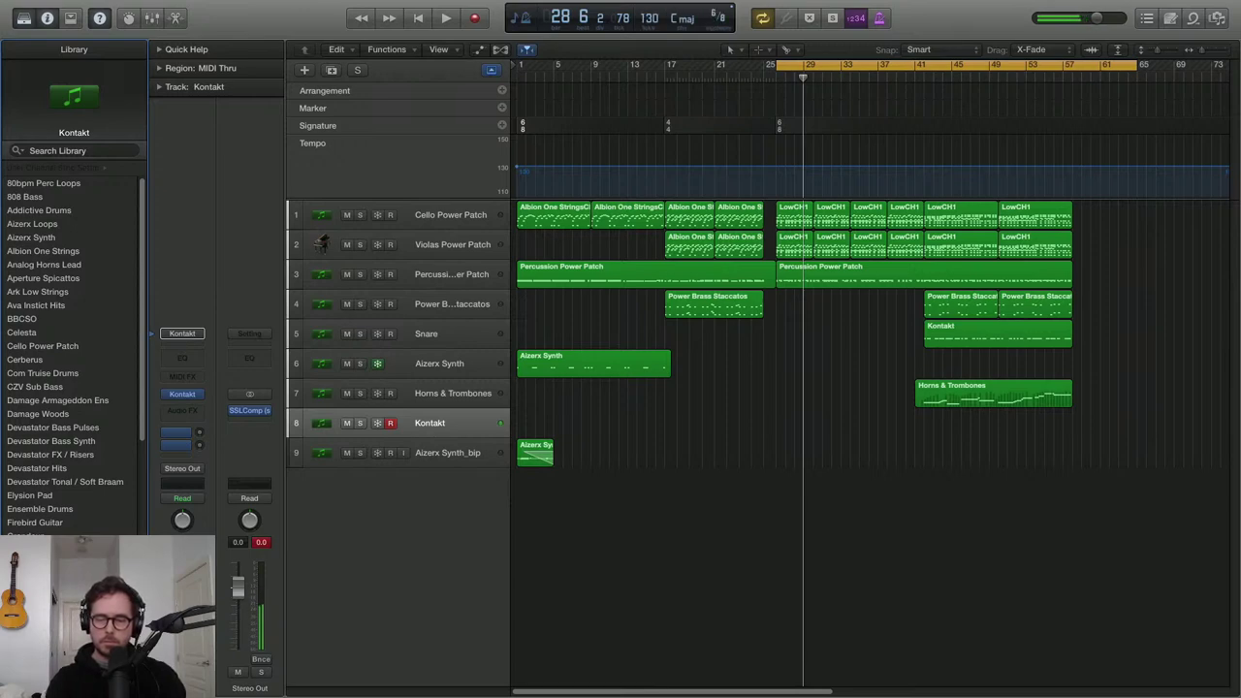
Record a sustained string chord part on the new Kontakt track from bar 26 to bar 42
key(space)
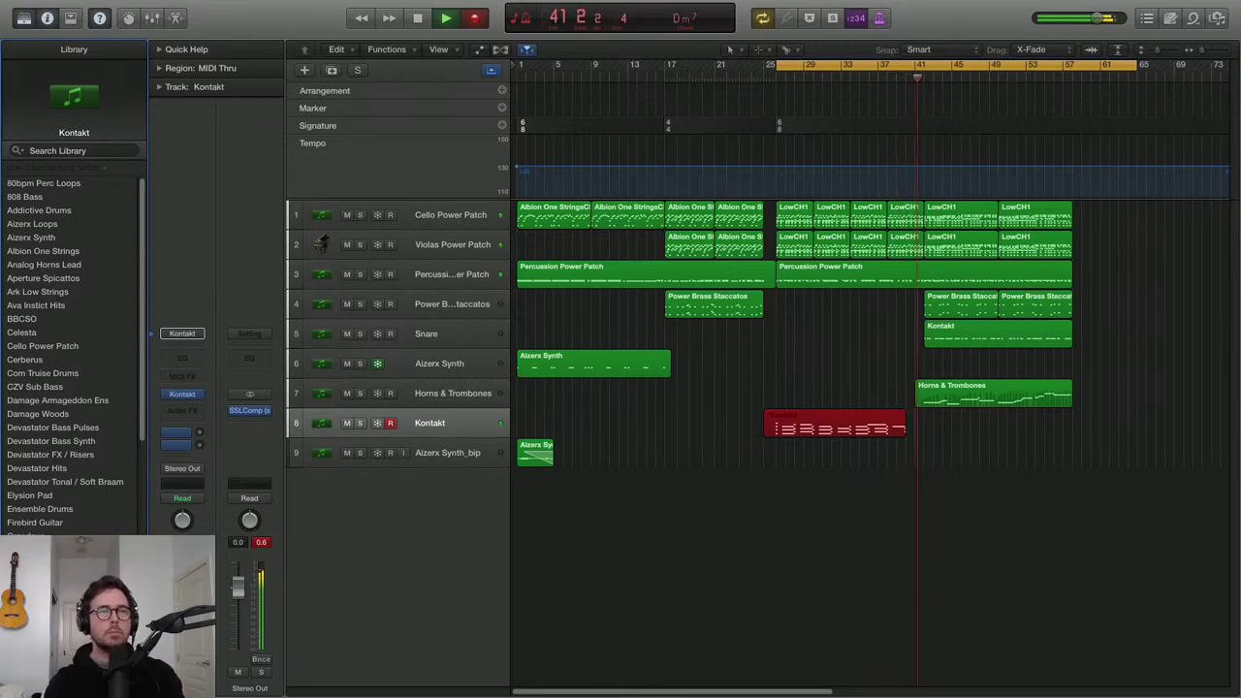
key(space)
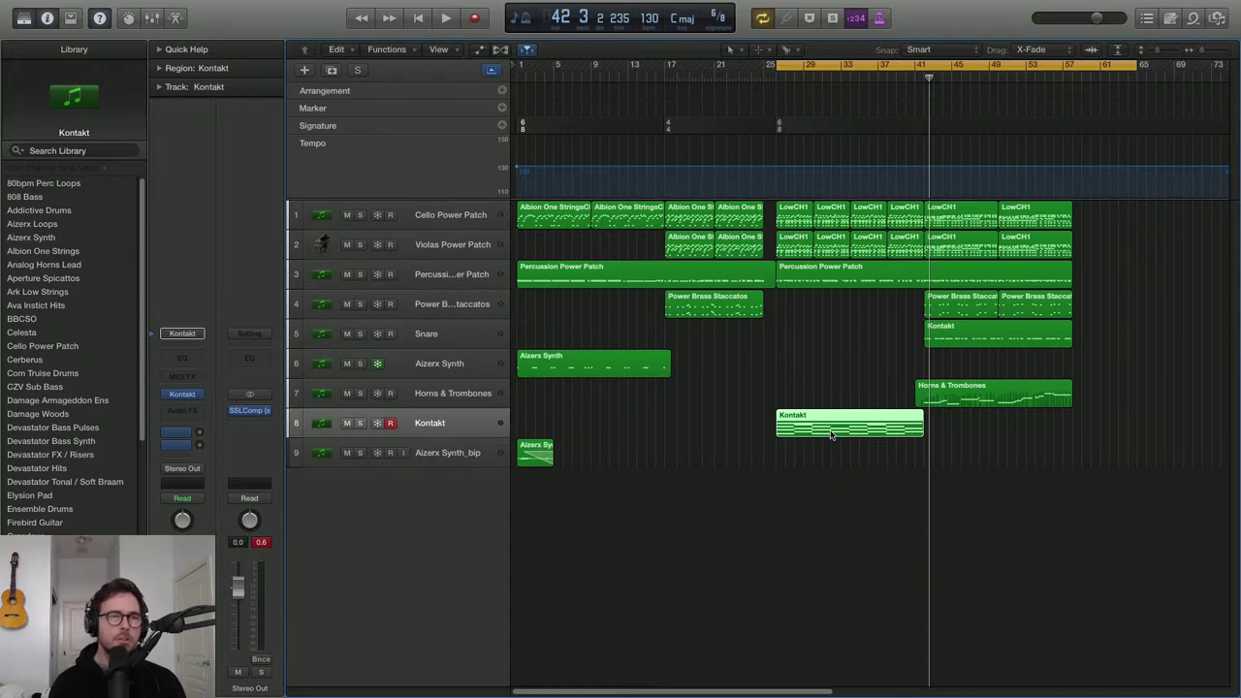
Open the recorded Kontakt region in the Piano Roll, hide the controller lane and examine its chord voicings
double_click(835, 429)
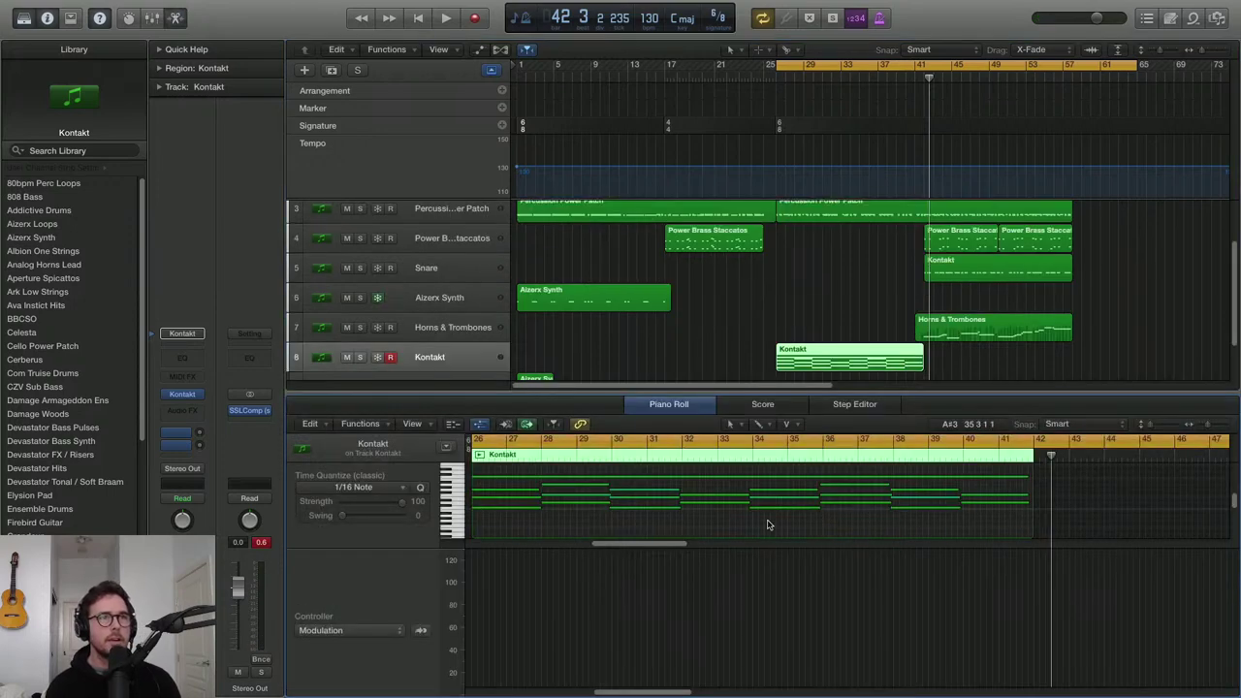
scroll(768, 524, down, 3)
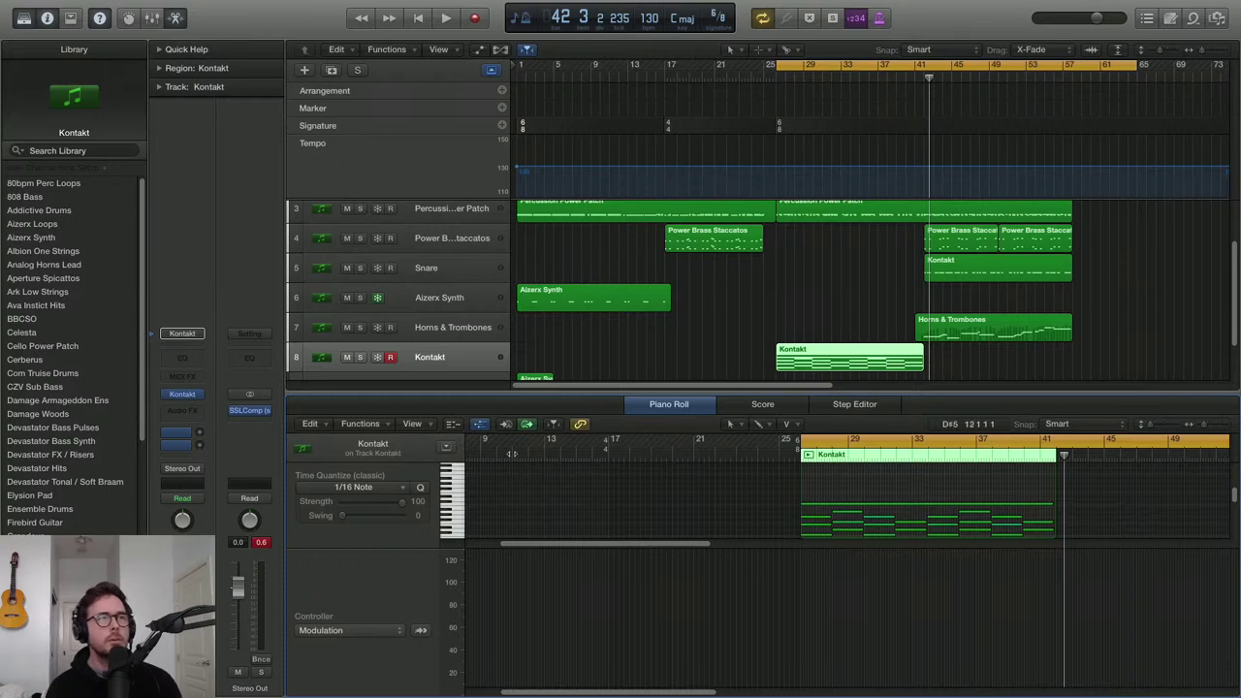
click(478, 426)
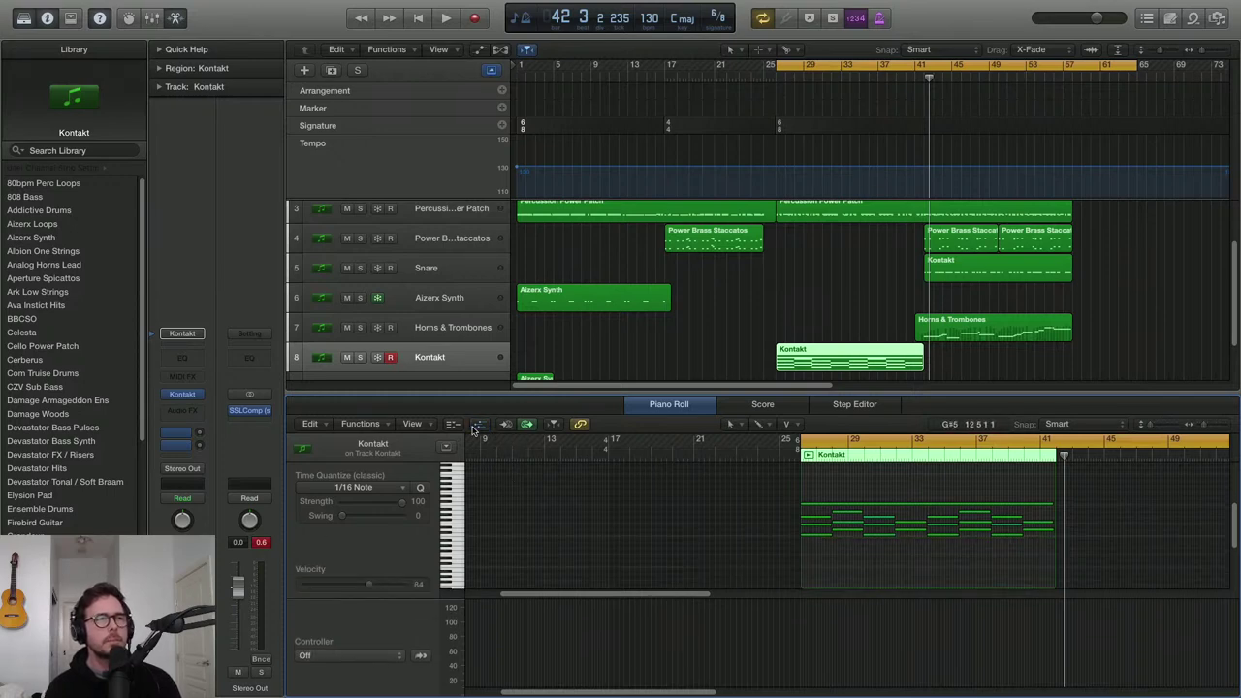
scroll(860, 512, up, 4)
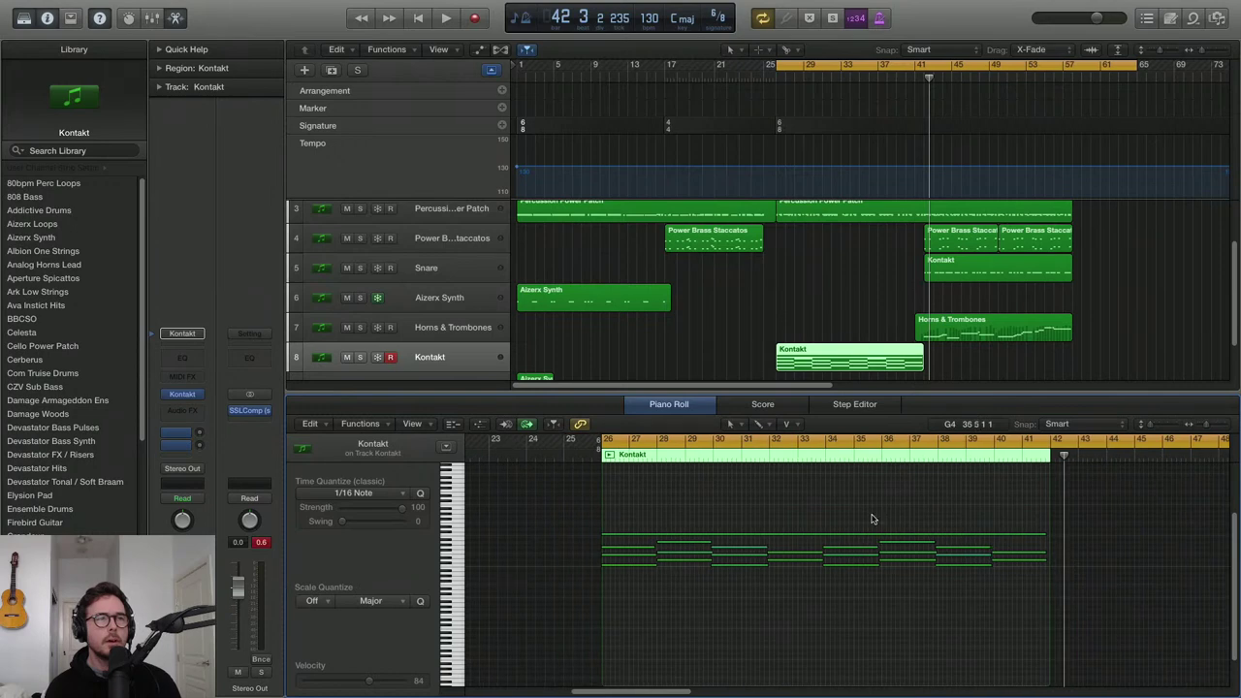
scroll(873, 517, up, 2)
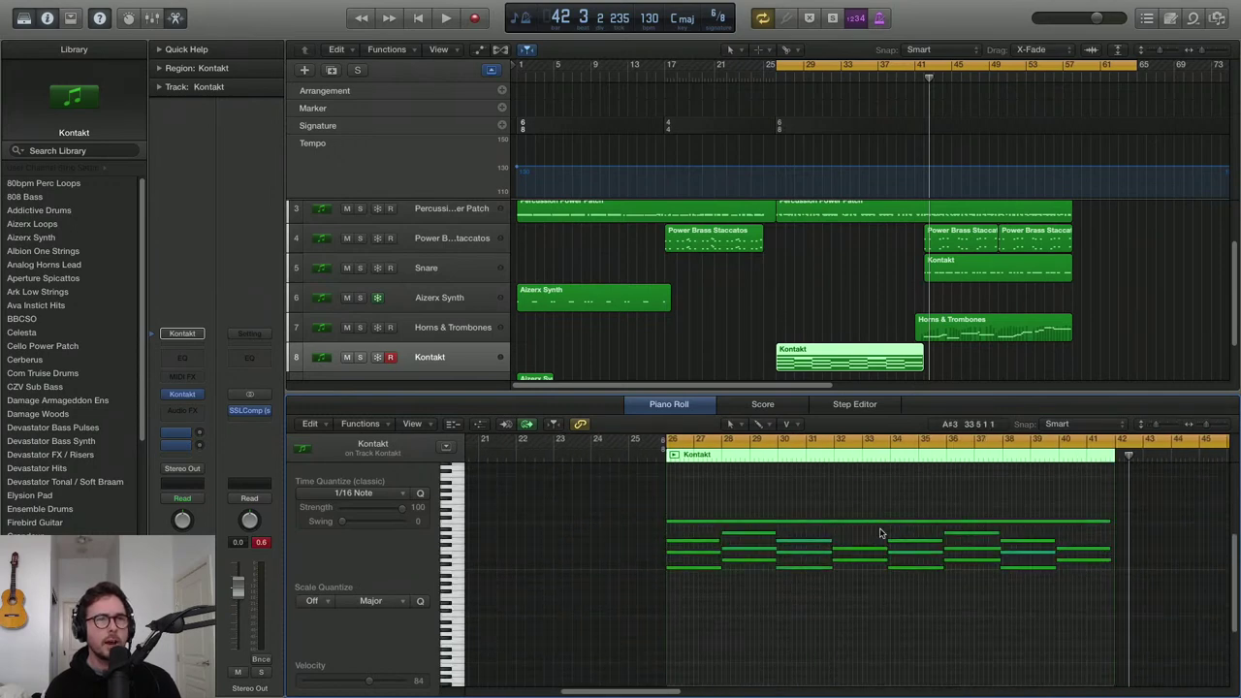
scroll(887, 533, up, 2)
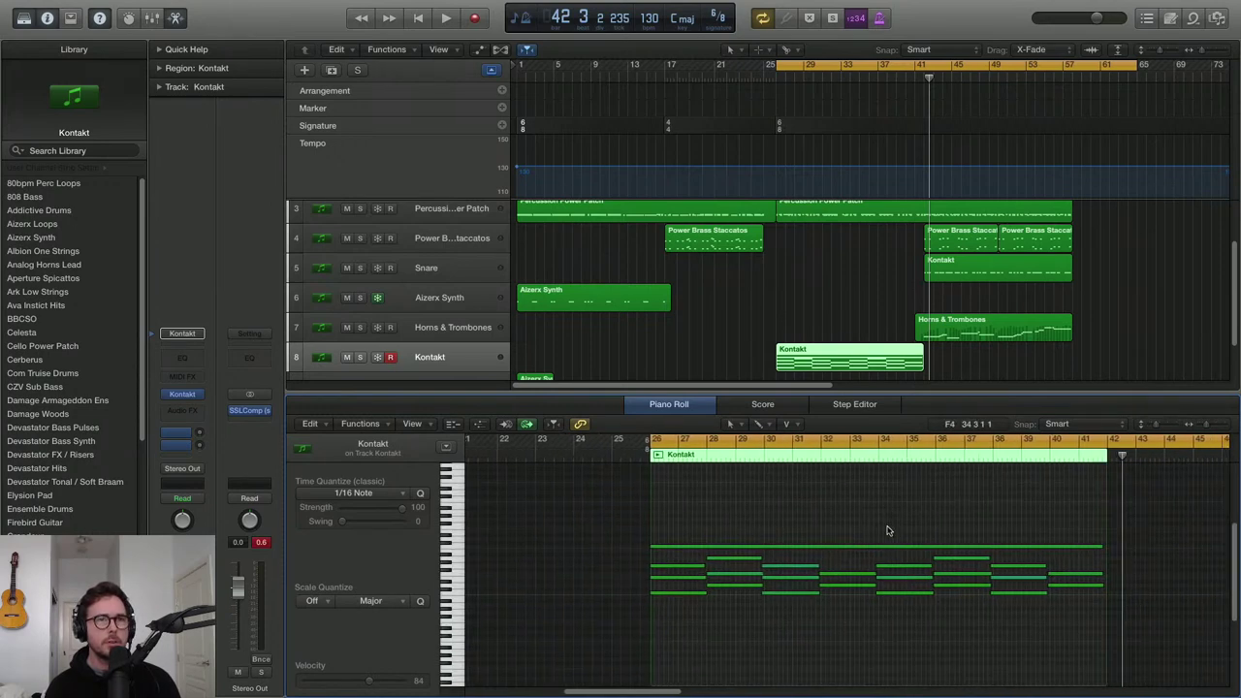
scroll(888, 532, right, 3)
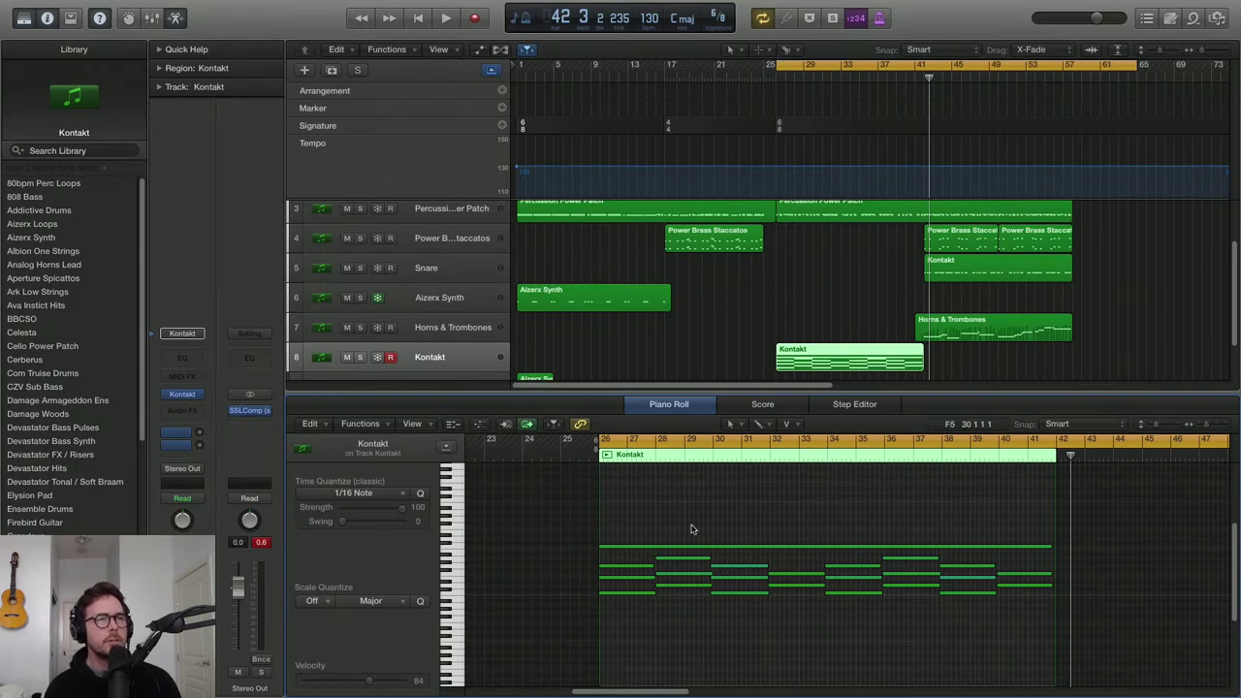
Solo the new Kontakt string track, select all its notes and play back the chord progression
double_click(768, 70)
scroll(608, 491, up, 2)
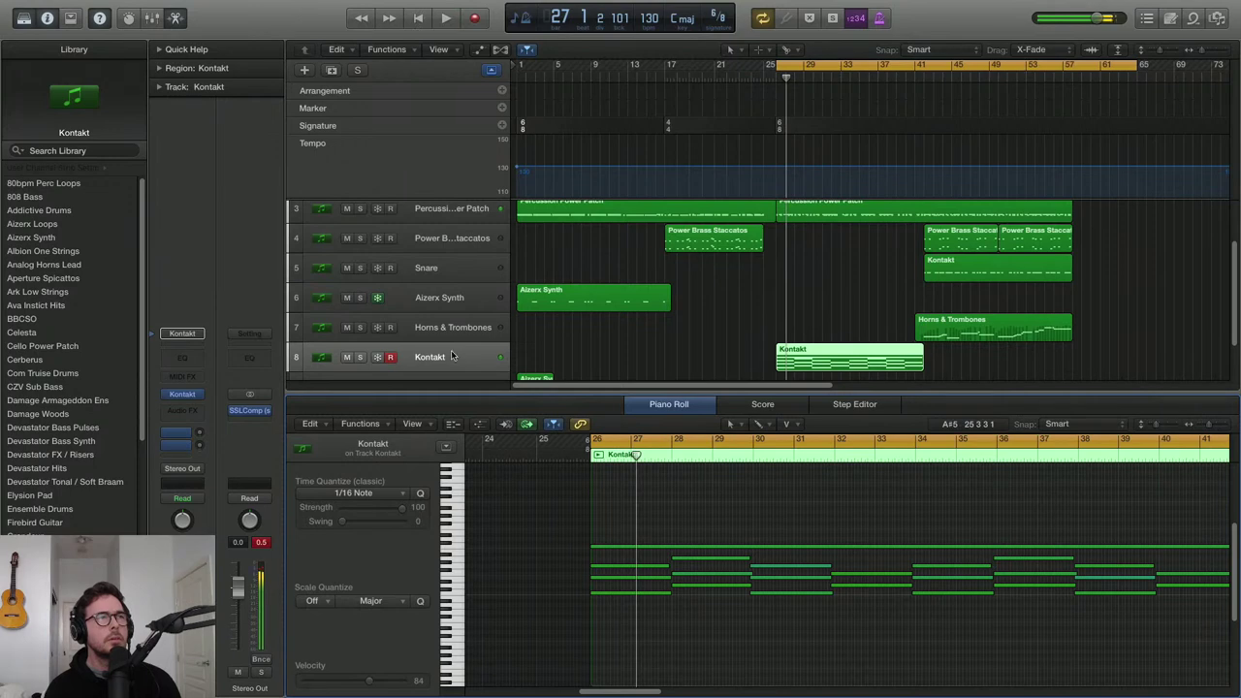
click(360, 357)
drag(669, 503, 737, 592)
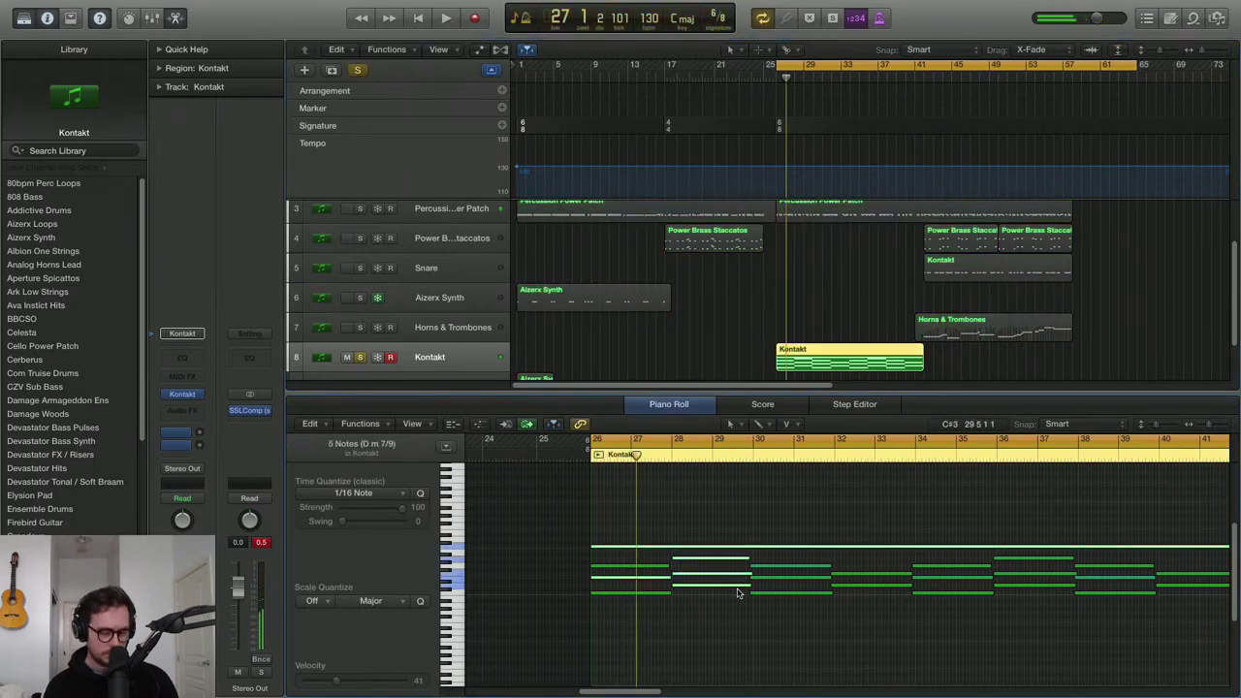
click(737, 593)
key(a)
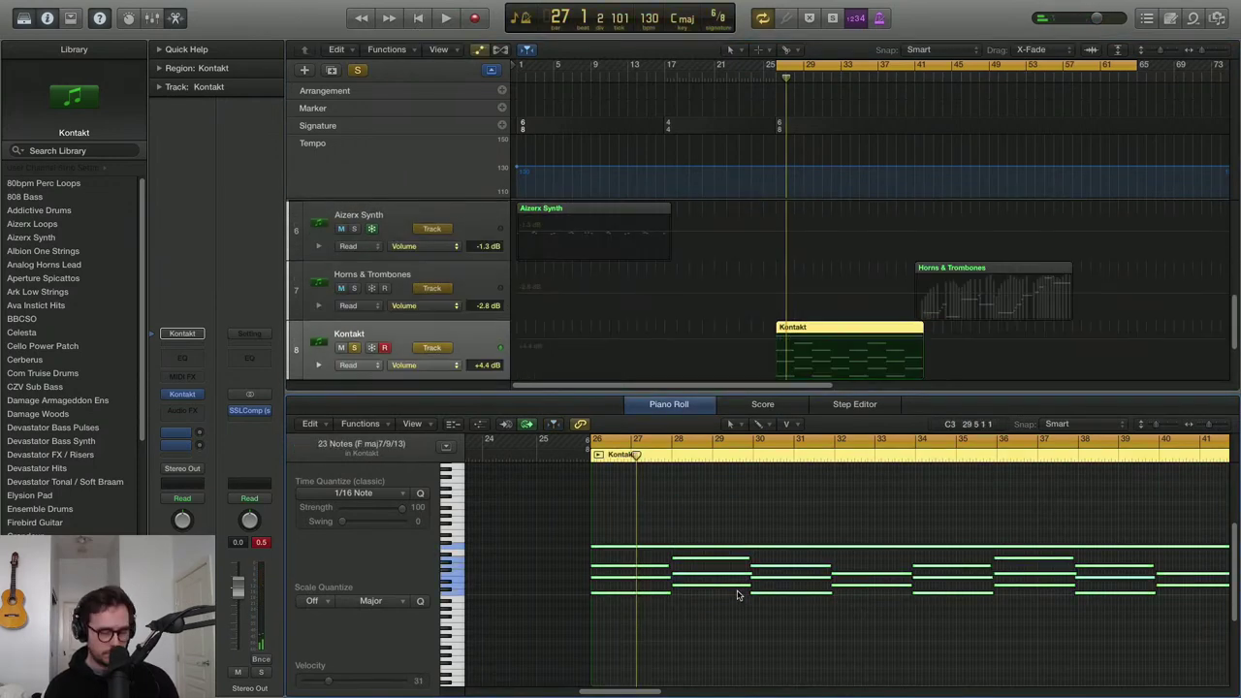
key(a)
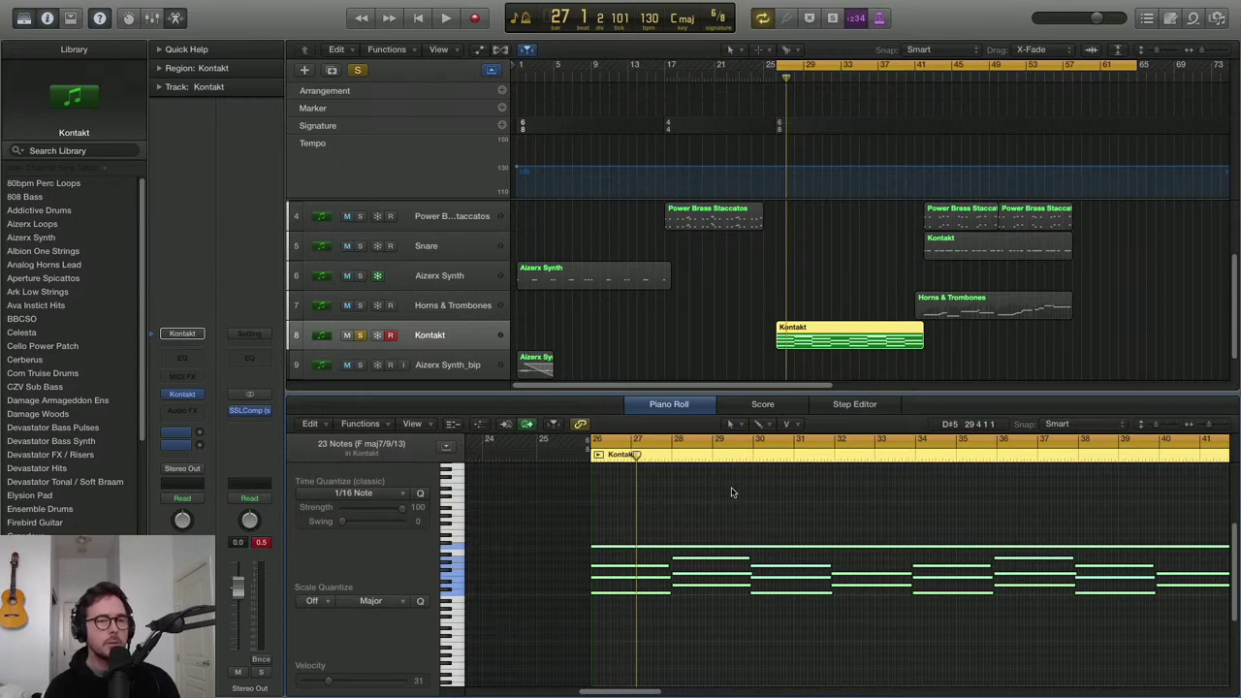
key(space)
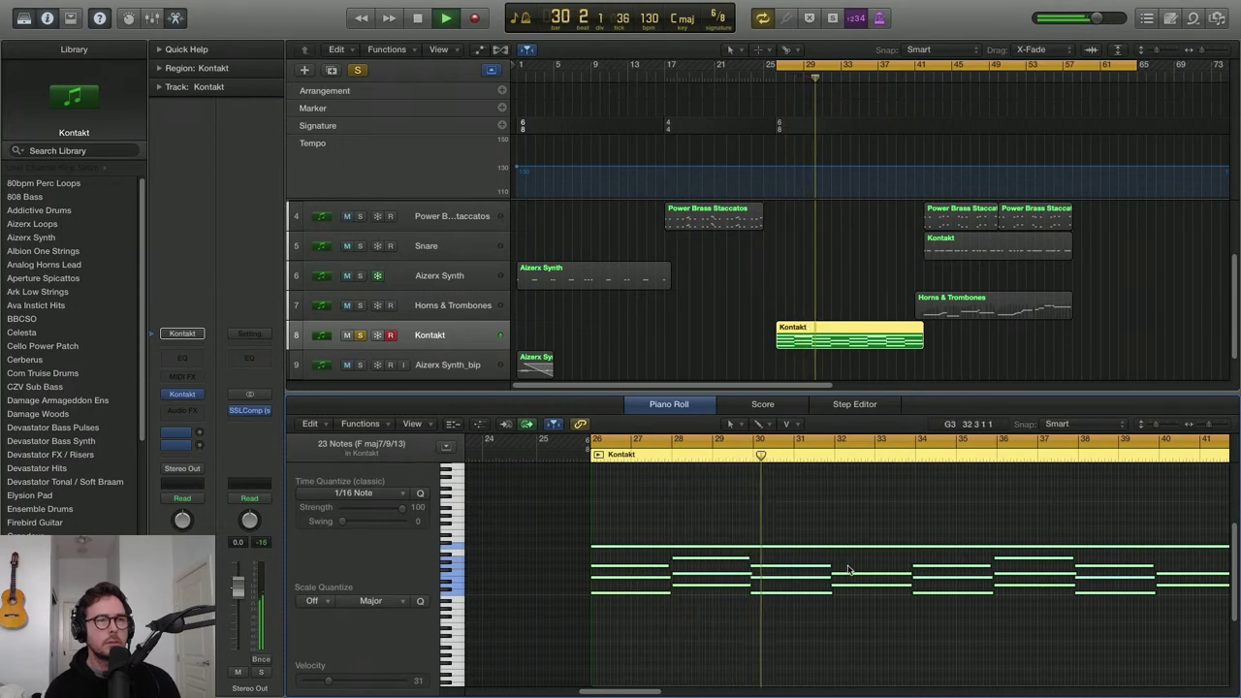
scroll(843, 577, right, 3)
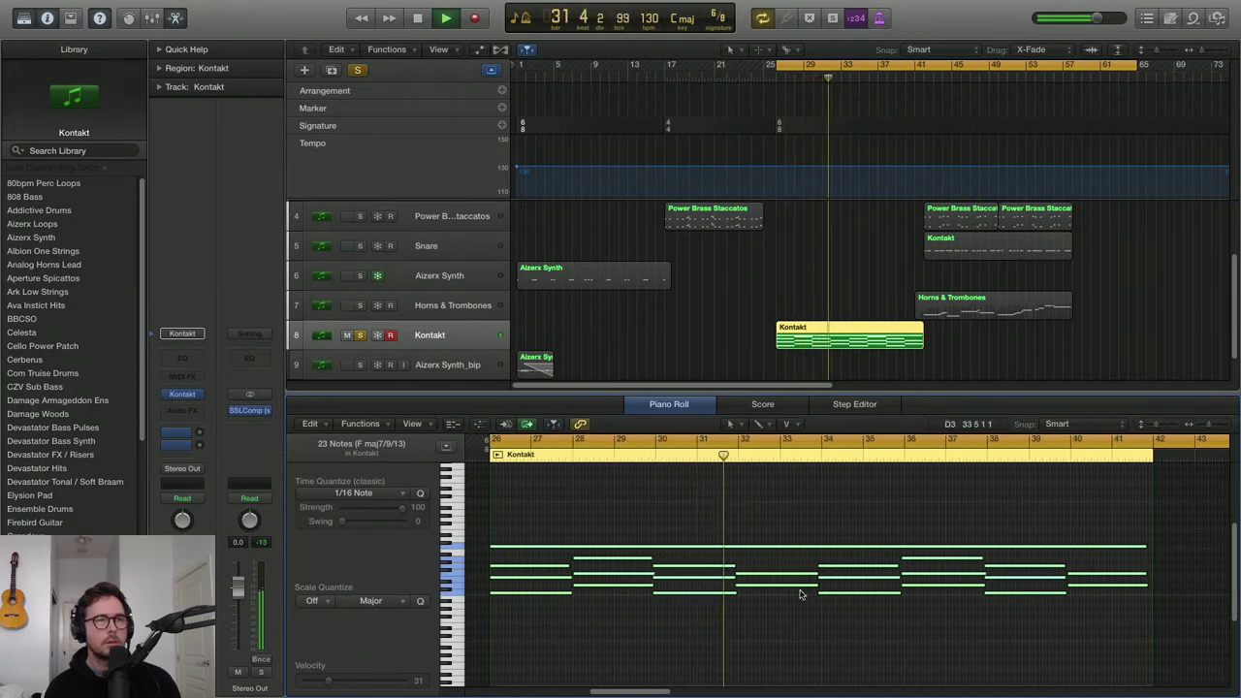
Copy the lowest note of the chord at bars 32–34 downward to add a deeper root beneath it
click(764, 589)
click(763, 589)
key(alt+Up)
key(alt+Up)
key(alt+Up)
drag(766, 588, 768, 609)
key(space)
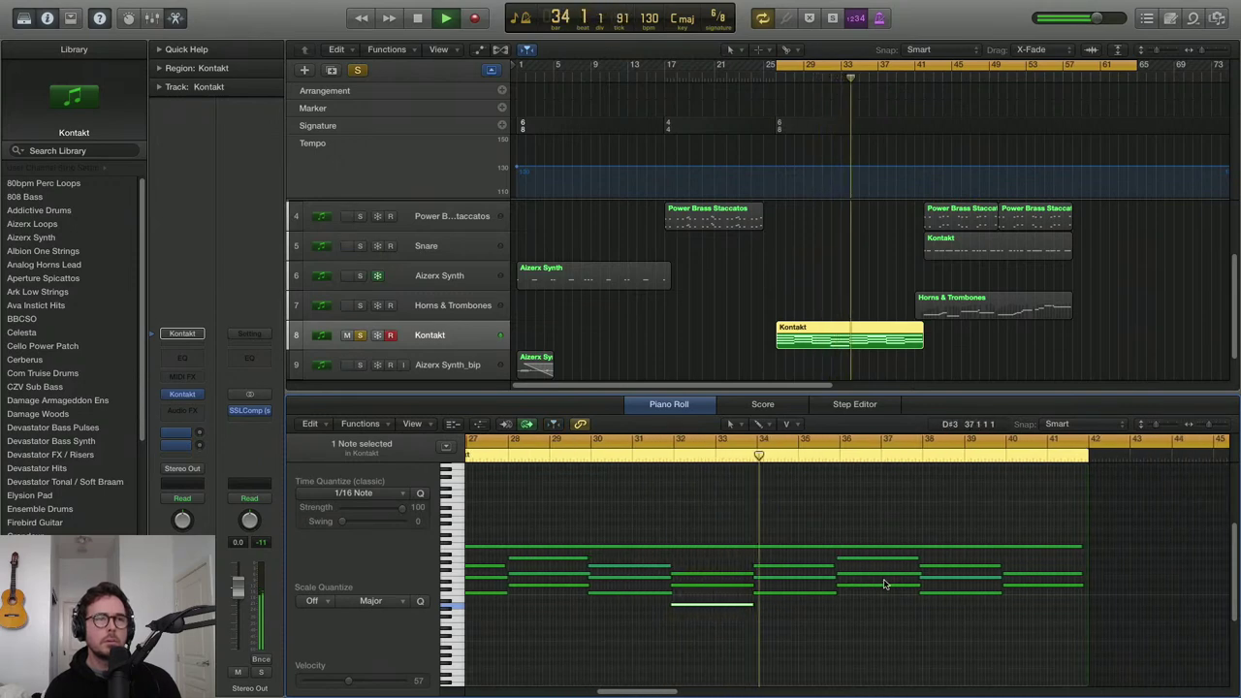
Copy the lowest note of the final chord at bars 40–42 down to the same low pitch as the added root
key(space)
mouse_move(948, 595)
mouse_down()
mouse_move(951, 607)
mouse_move(953, 595)
mouse_up()
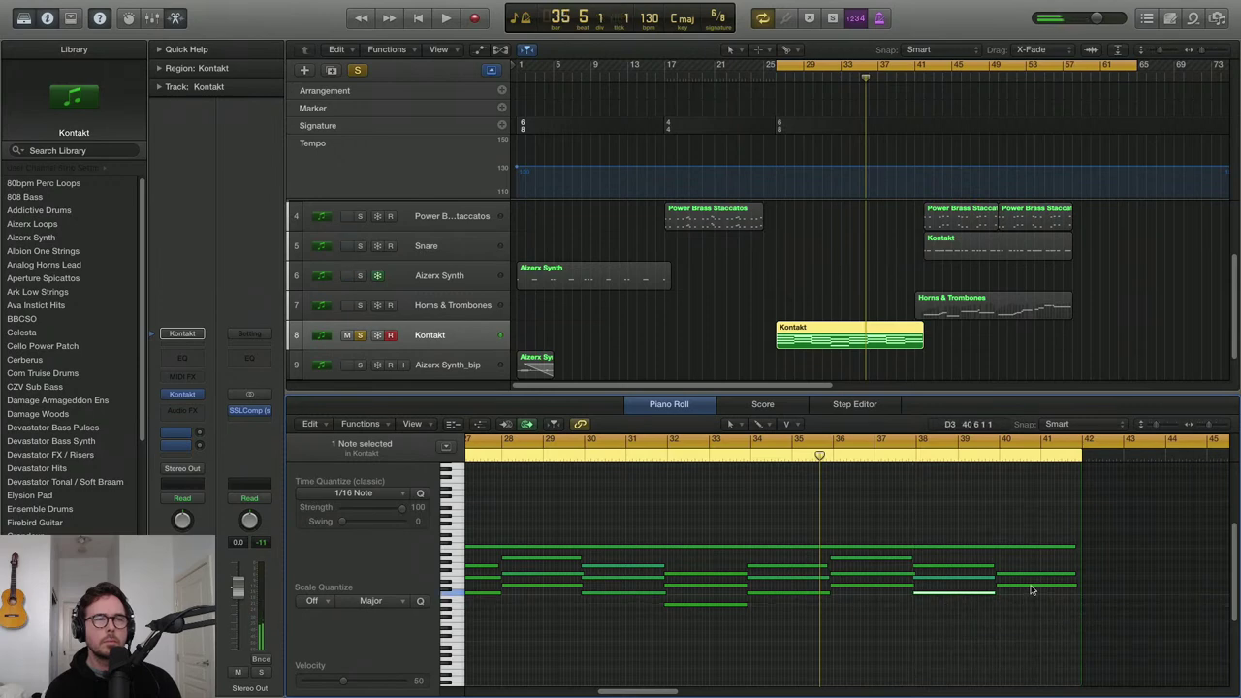
click(1034, 586)
drag(1034, 588, 1036, 605)
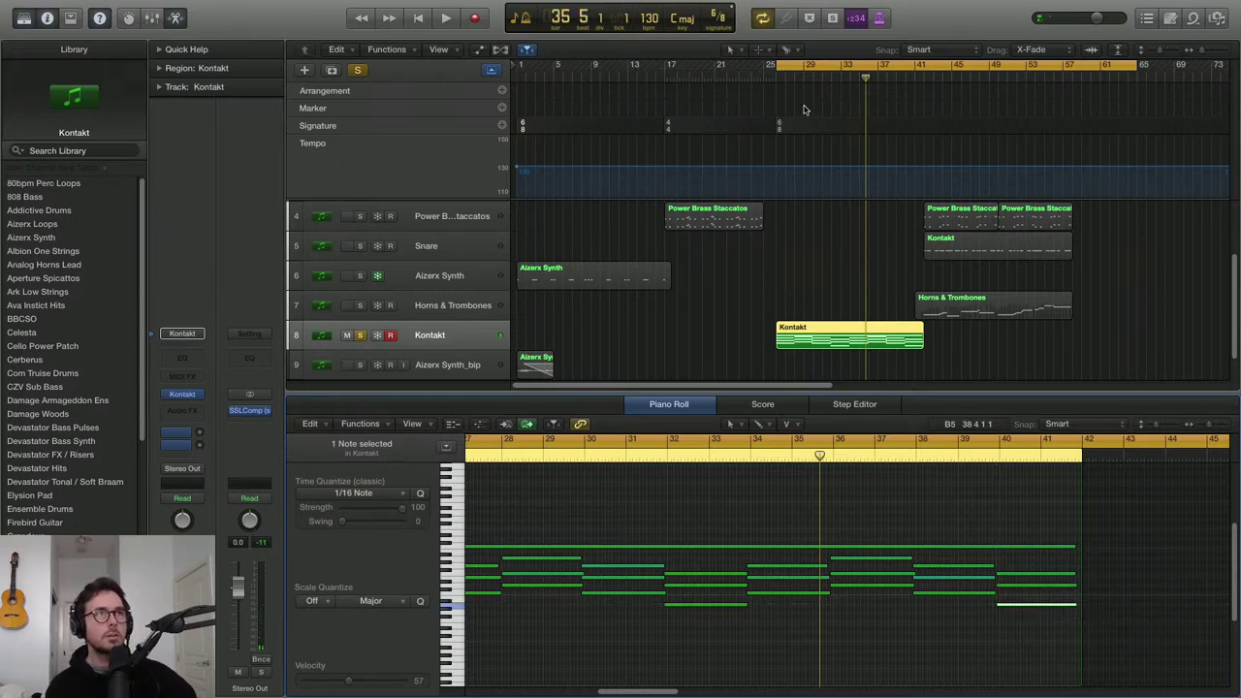
Record a controller dynamics pass over the Kontakt string chords up to bar 42 and select the region
key(r)
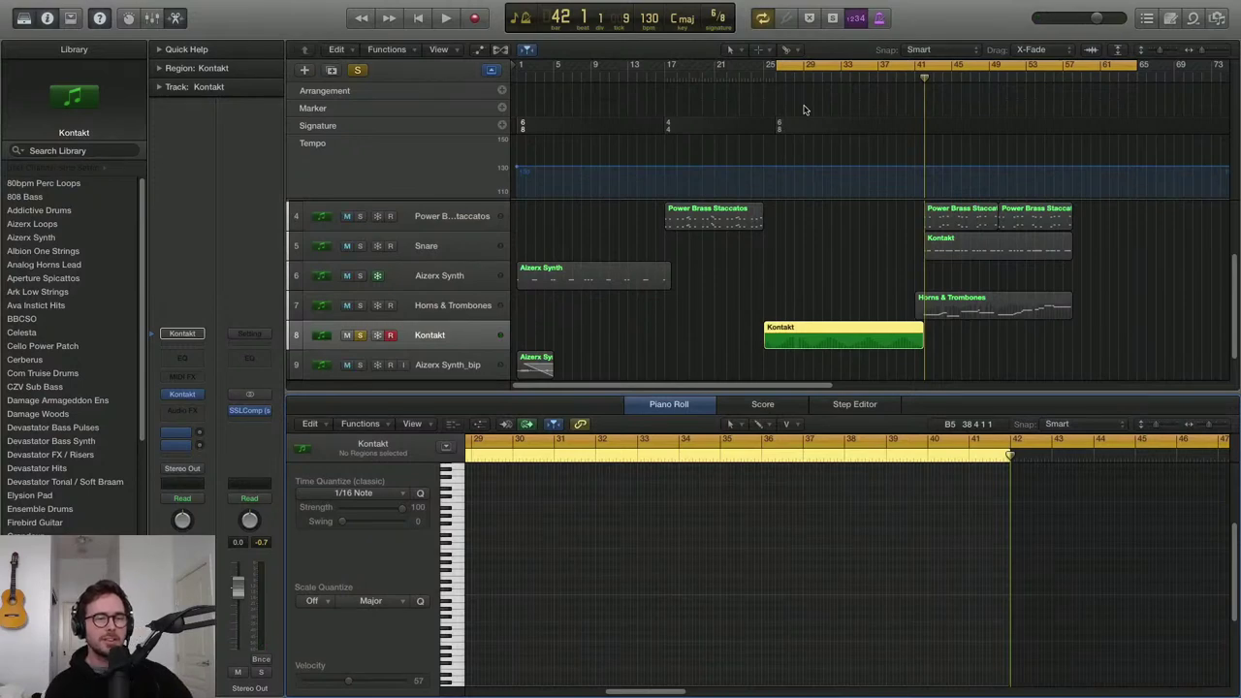
click(801, 337)
click(800, 334)
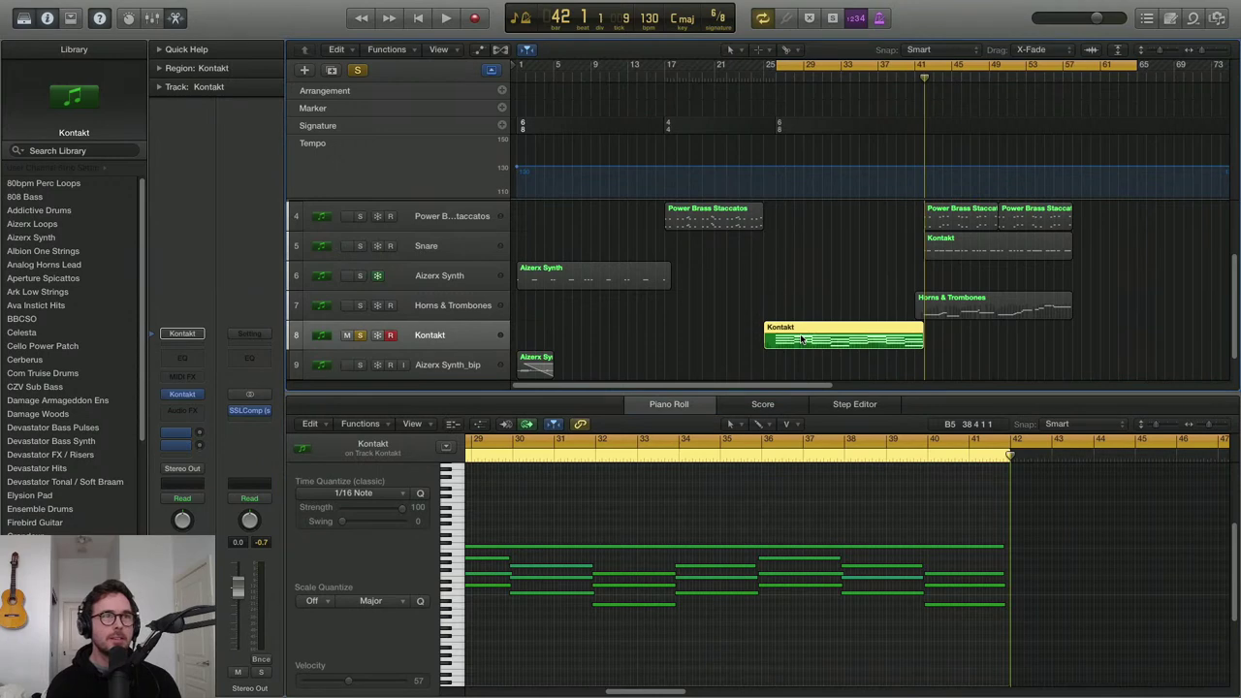
Trim the start of the Kontakt string region to bar 26
key(super+Right)
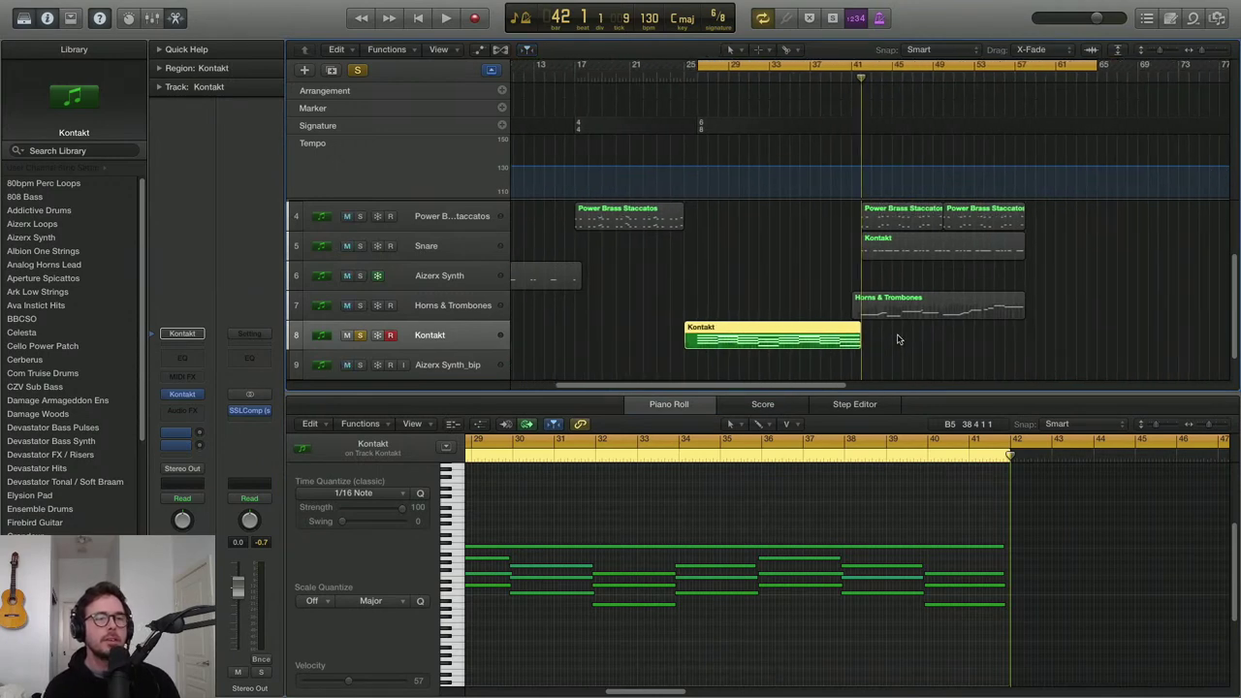
key(super+Down)
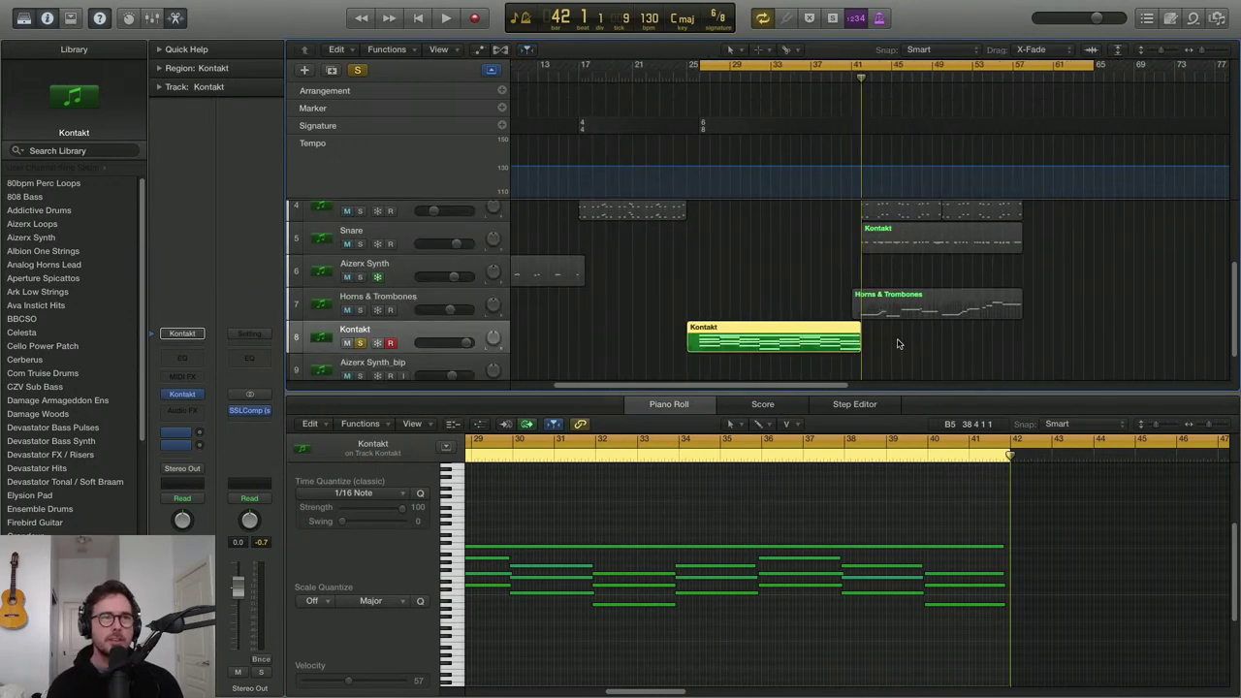
click(657, 350)
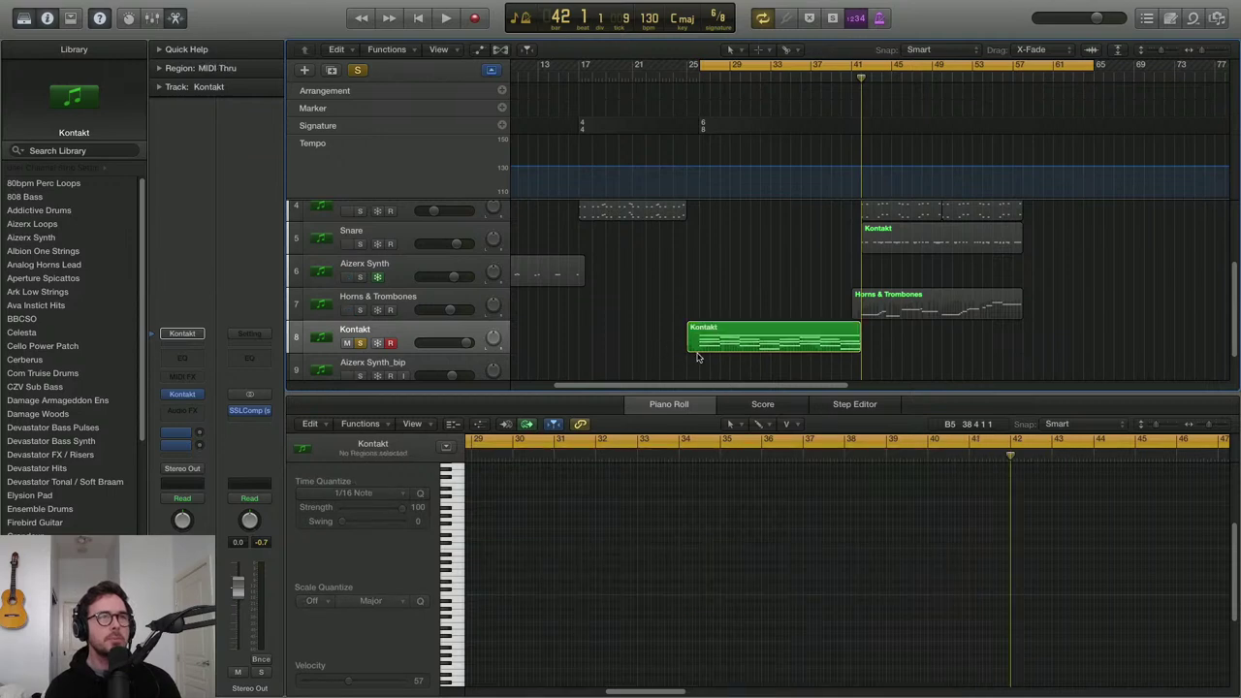
key(super+Down)
key(super+Right)
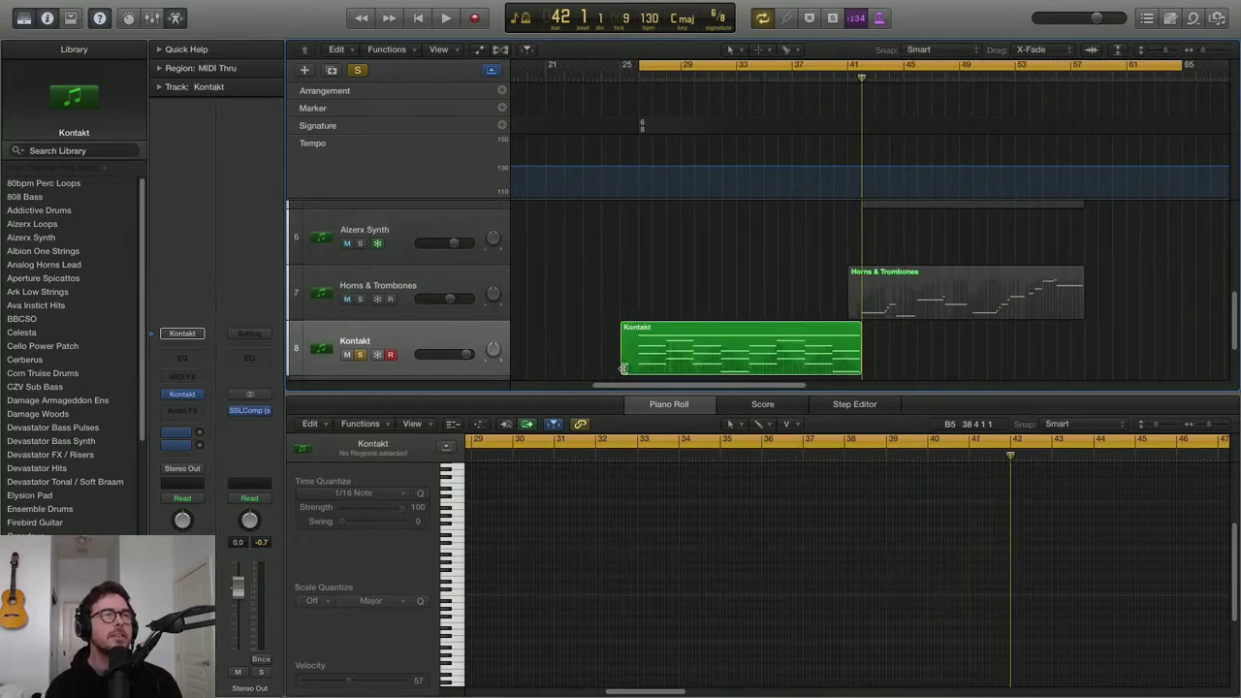
drag(623, 368, 640, 368)
click(686, 345)
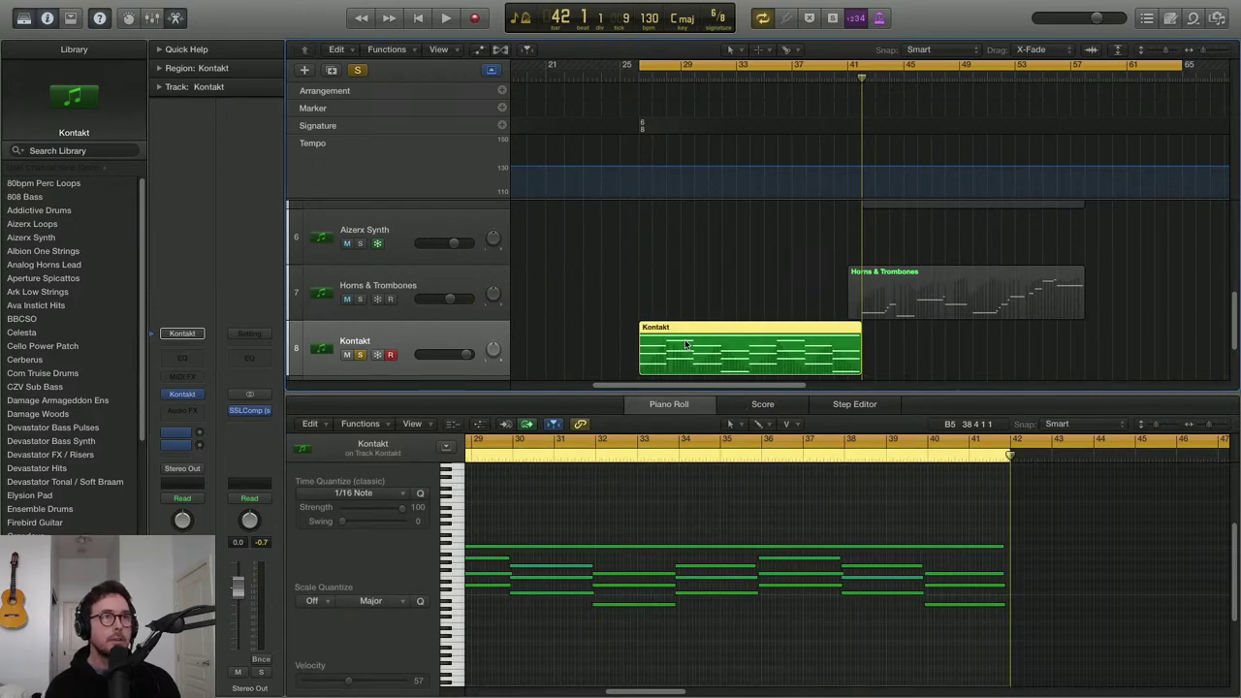
Repeat the Kontakt string region from bar 42 to bar 58 and select both regions
key(super+Left)
click(876, 358)
click(775, 361)
key(super+r)
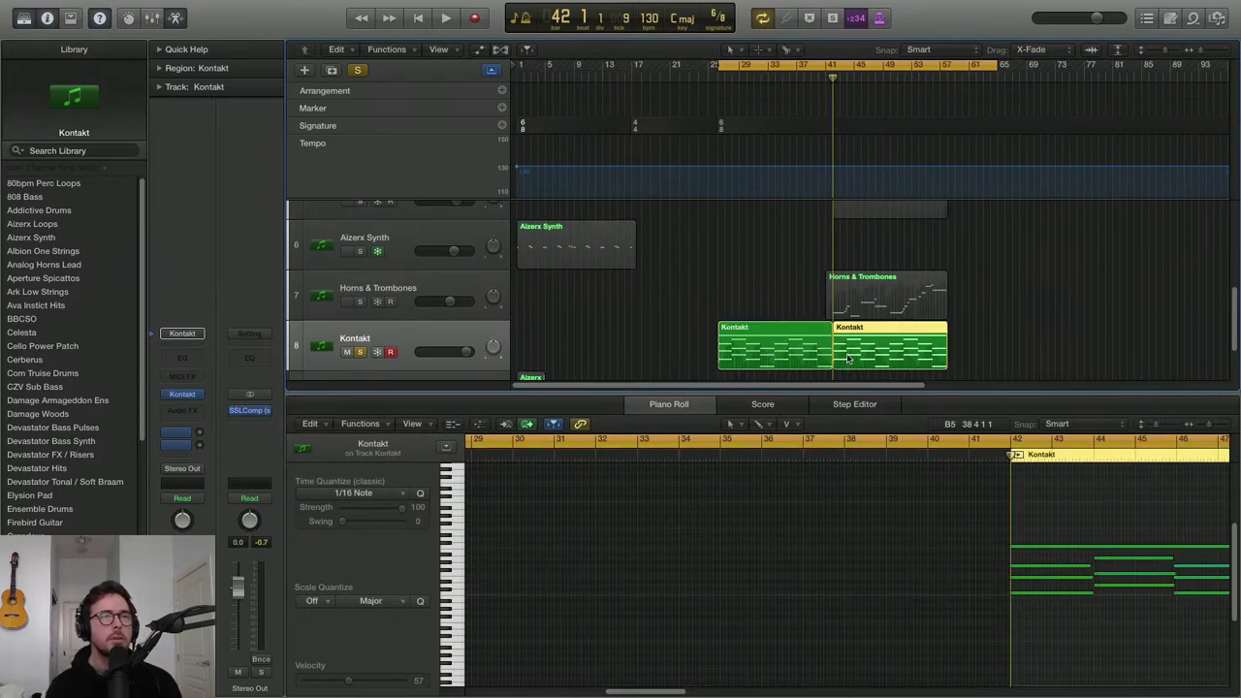
key(super+Right)
key(super+Right)
key(super+Left)
click(650, 354)
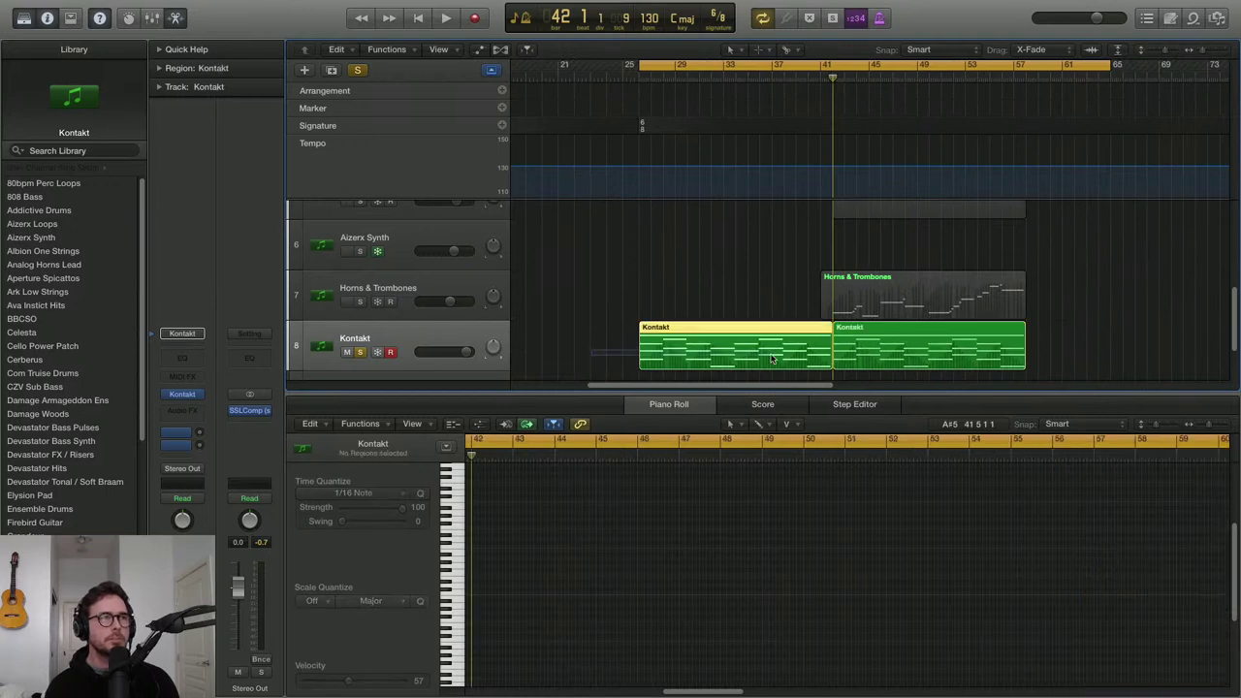
Rename the Kontakt string track as Aperture Ens
double_click(363, 337)
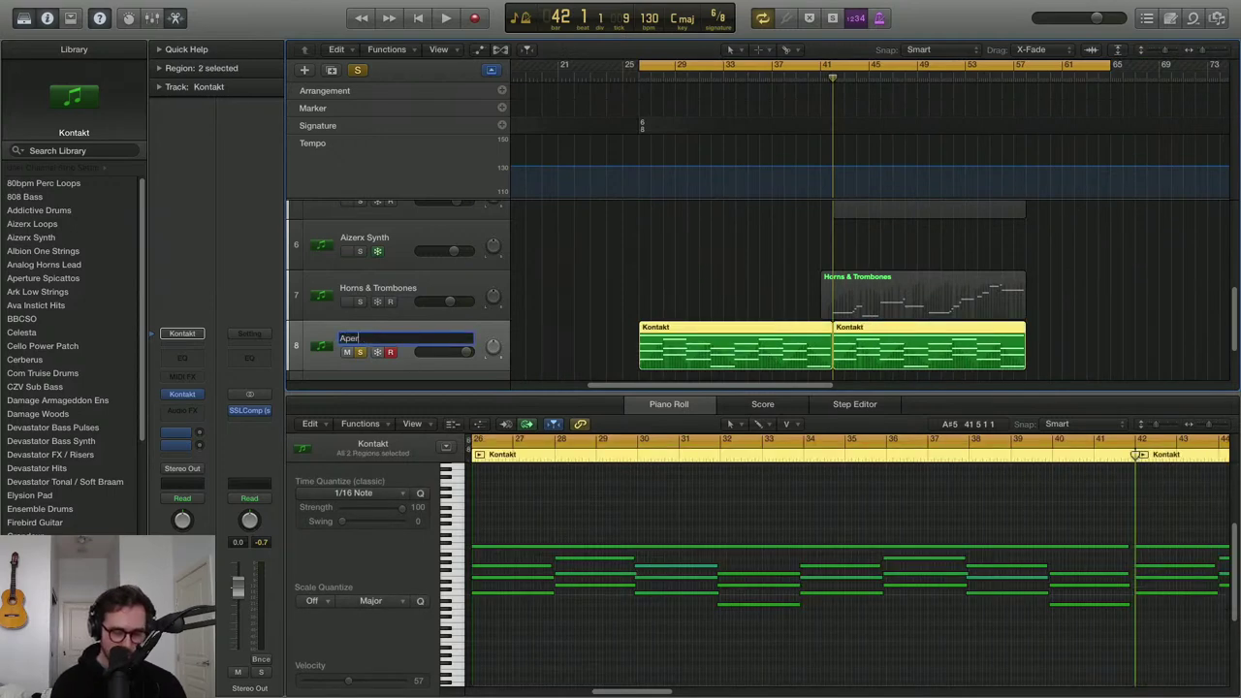
key(Return)
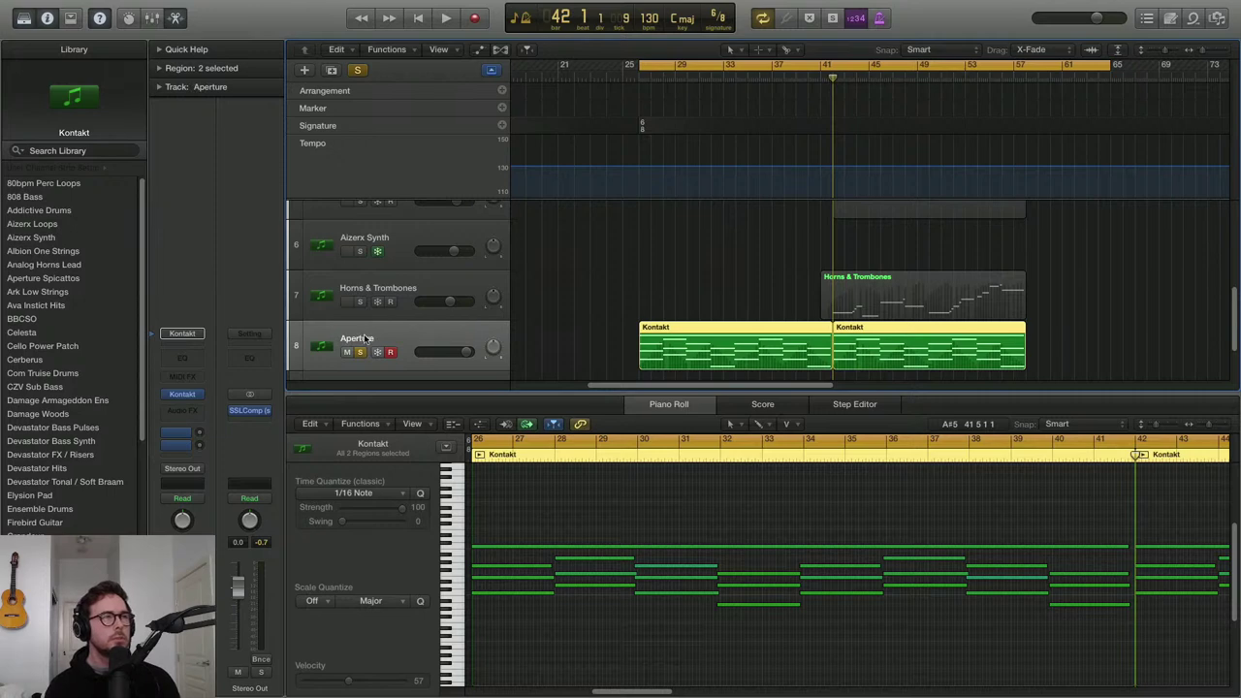
double_click(367, 337)
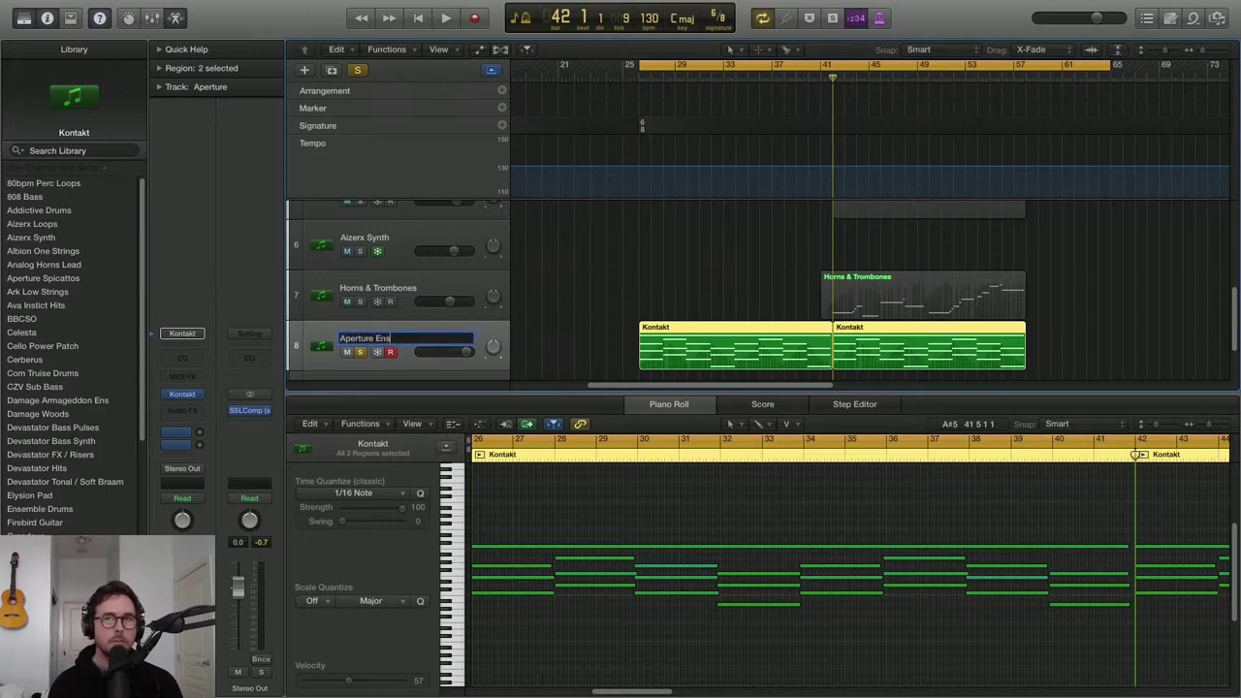
text(Ens)
key(Return)
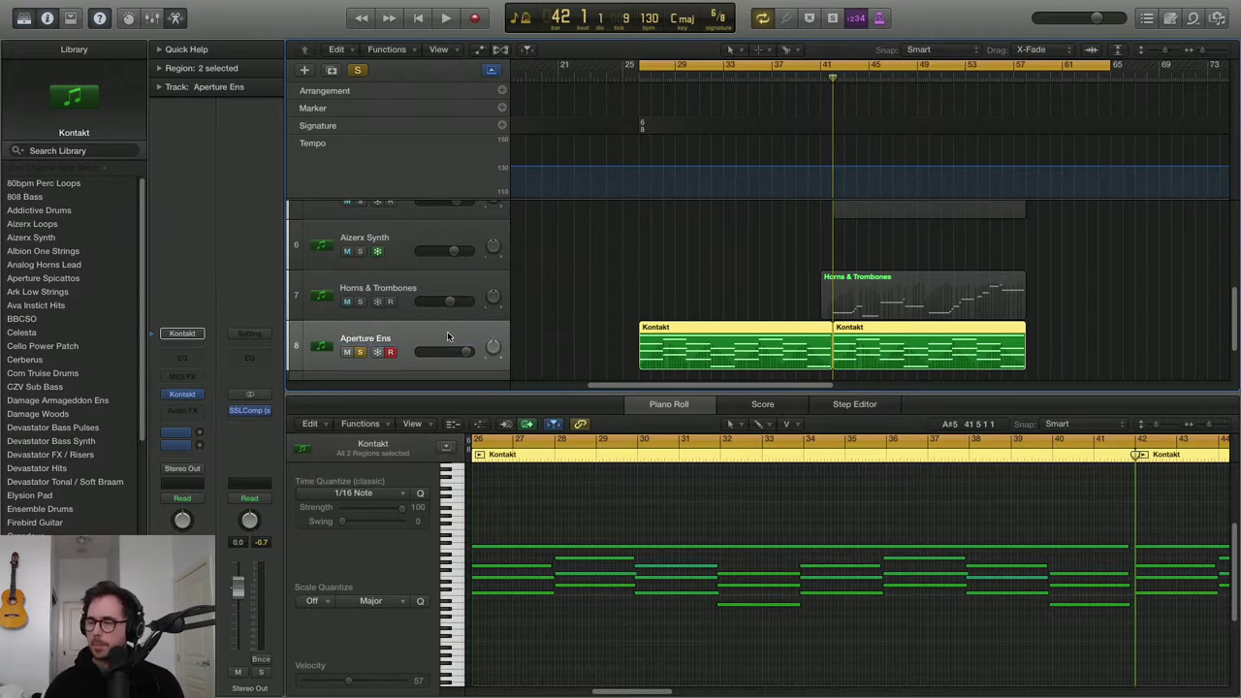
Play the arrangement from bar 26, unsolo the Aperture Ens track and lower its volume to sit in the mix
key(shift+space)
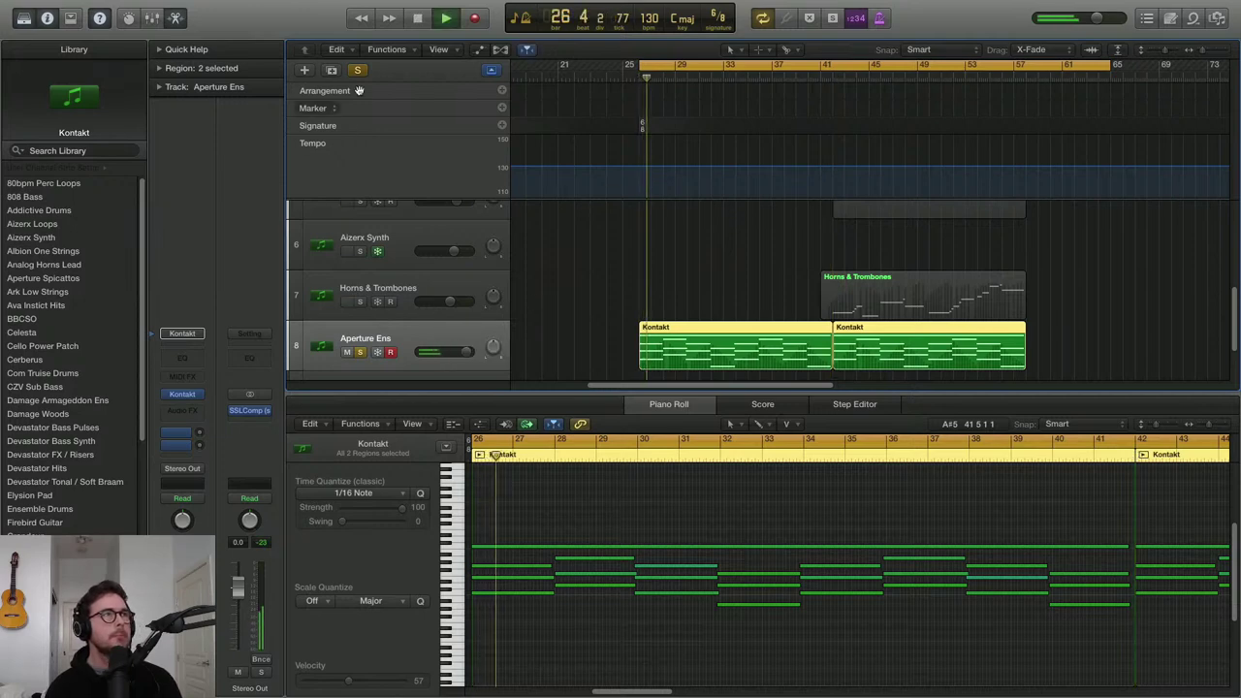
key(s)
drag(467, 351, 444, 351)
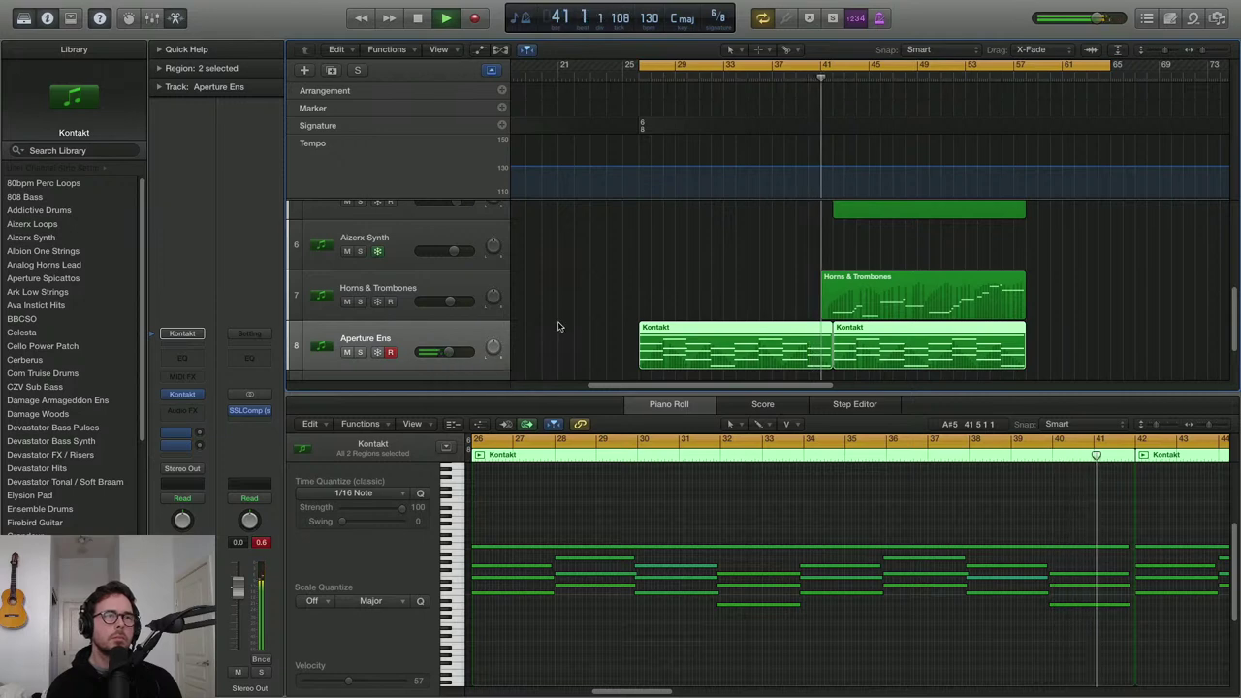
Join the two string regions on the Aperture Ens track into one region spanning bars 26 to 58
click(899, 345)
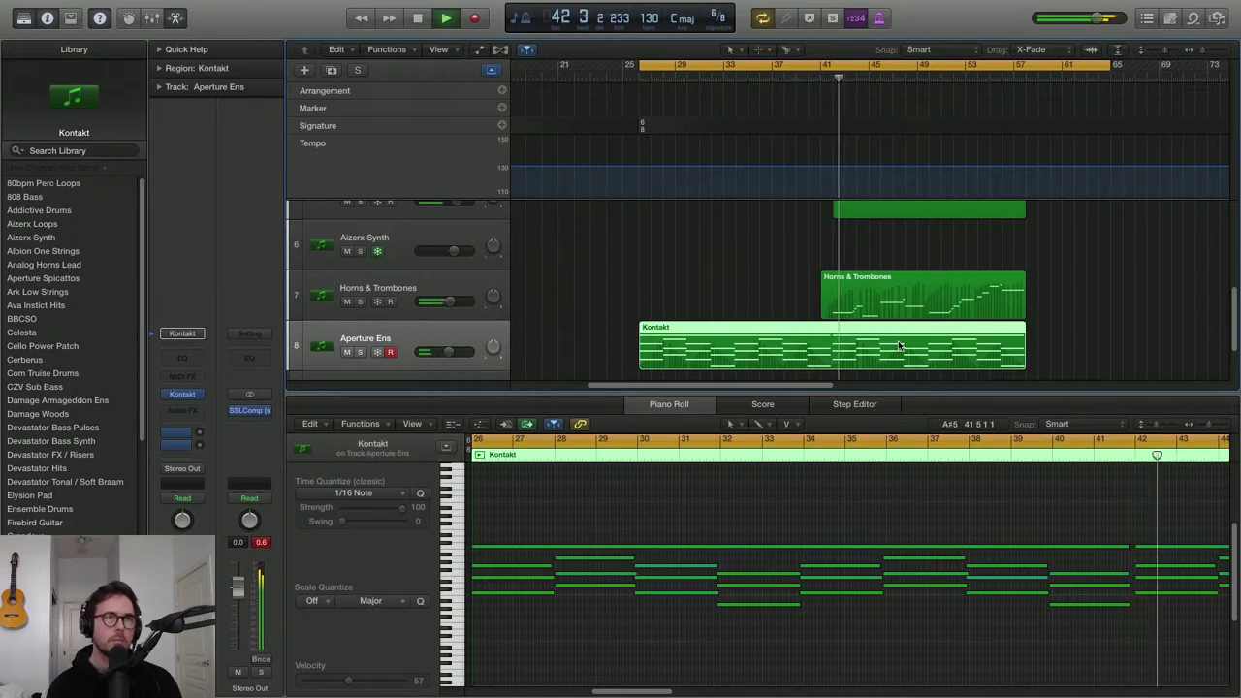
key(super+j)
key(super+Down)
key(super+Left)
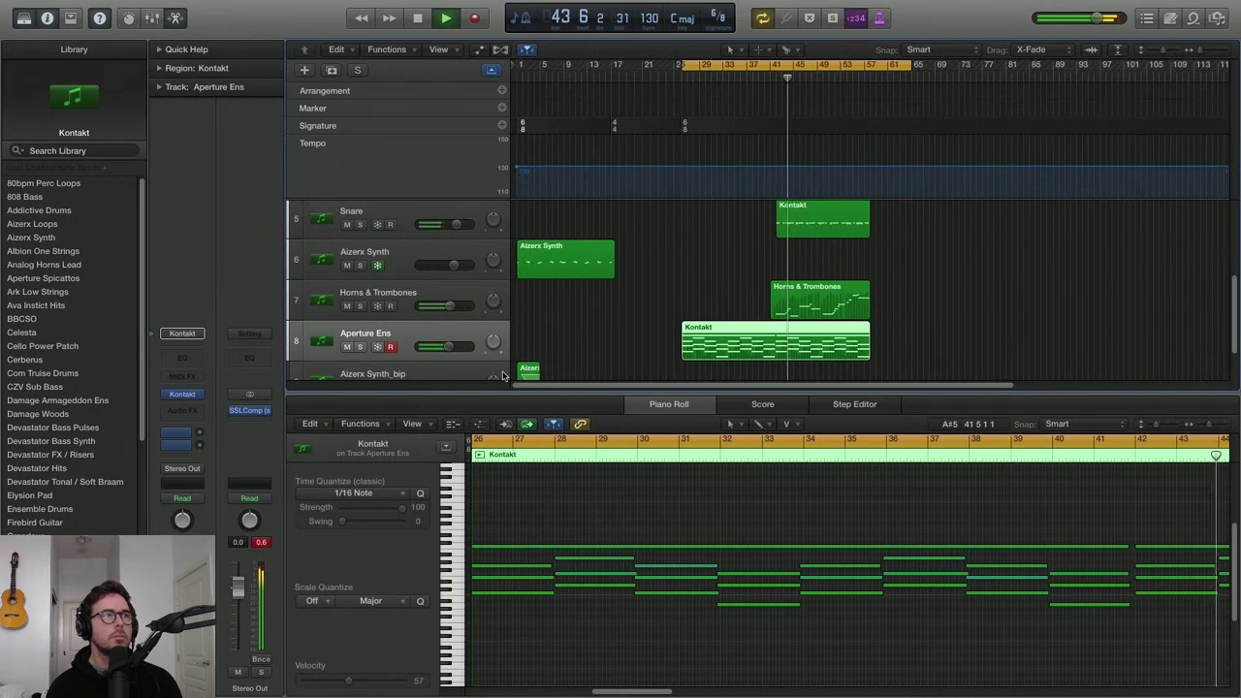
key(super+Up)
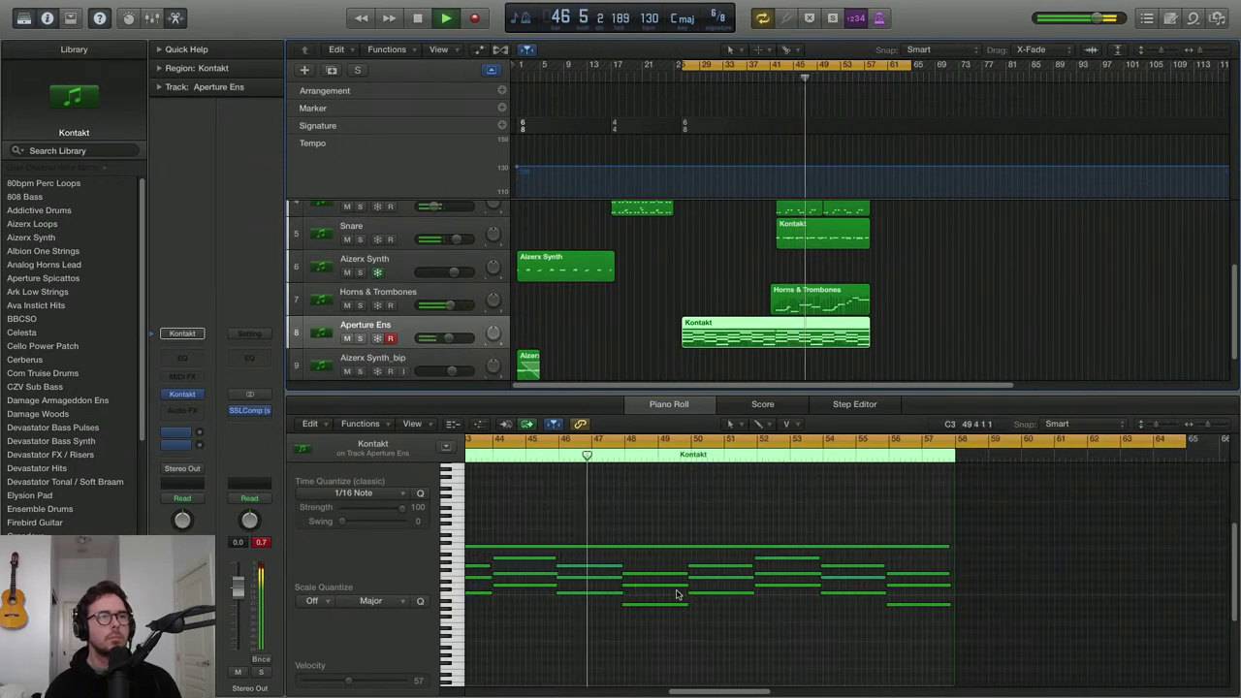
Add low octave bass notes beneath the first two chords at bars 26–30 and align their repeat to start at bar 30
scroll(732, 598, left, 5)
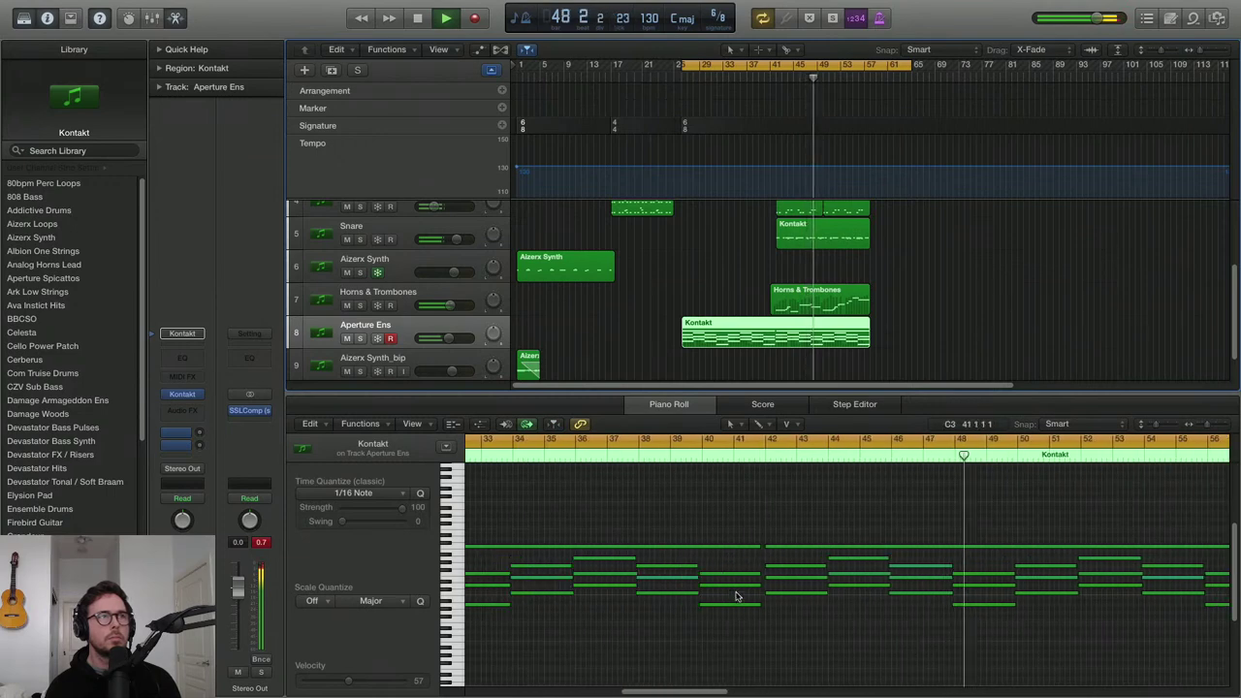
scroll(700, 598, down, 2)
scroll(700, 599, down, 2)
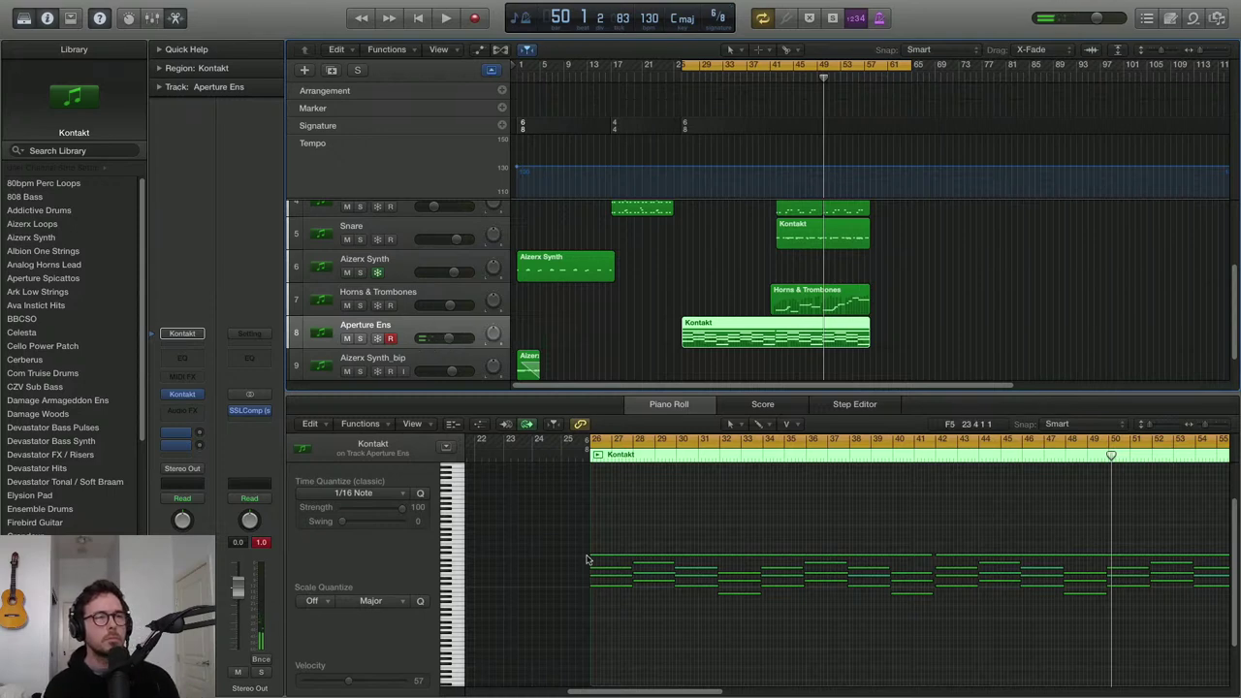
drag(612, 589, 609, 619)
shift+click(607, 652)
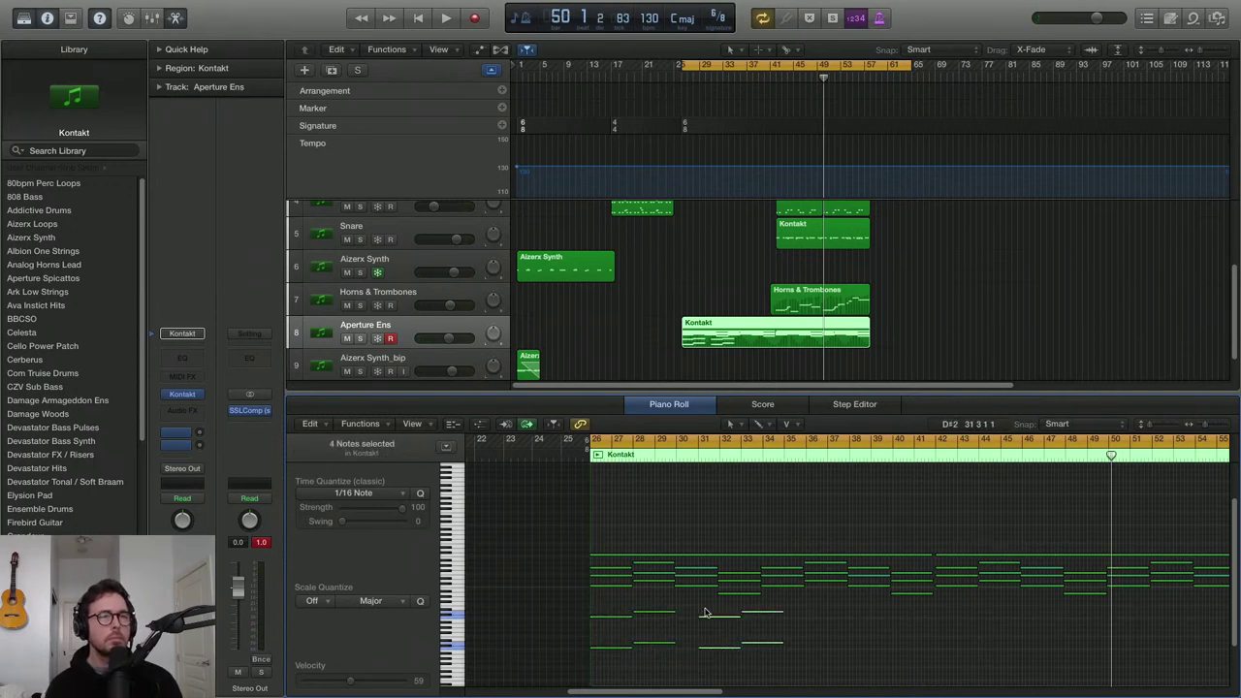
drag(708, 620, 686, 621)
Repeat the eight octave bass notes of bars 26–34 and align the copies to start at bar 34
drag(776, 676, 553, 608)
key(super+r)
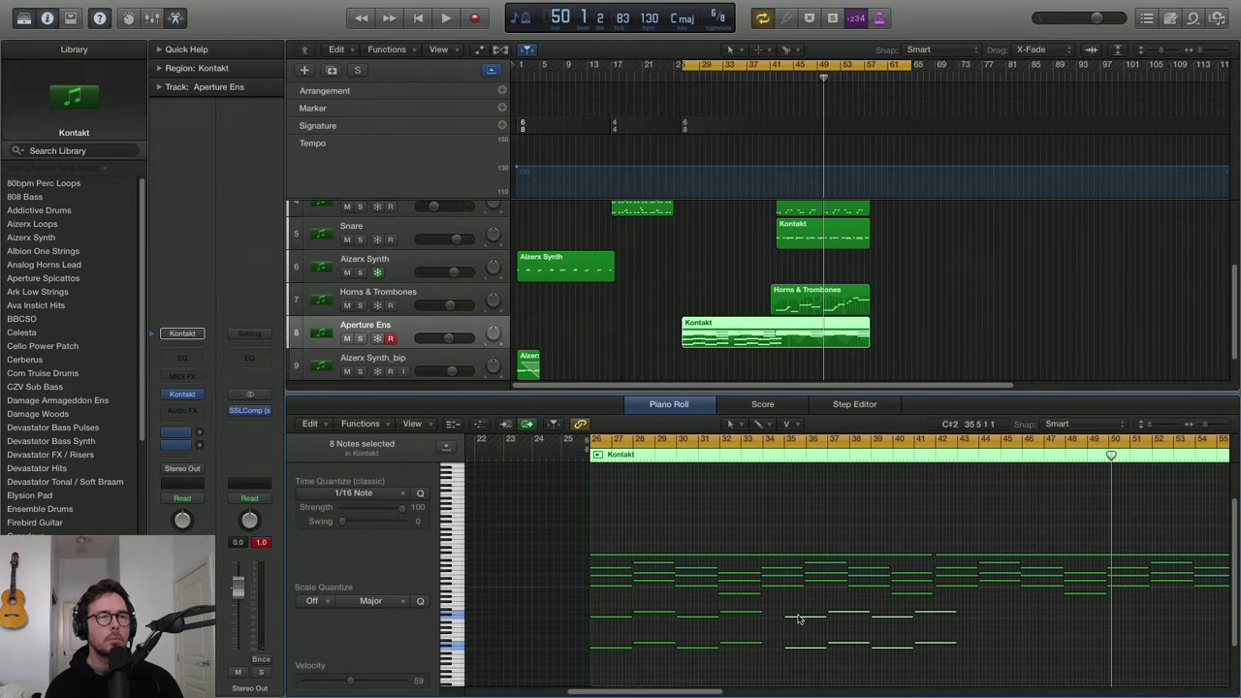
drag(797, 621, 776, 622)
Repeat all sixteen octave bass notes and align the copies to start at bar 42, filling out the region's second half
scroll(891, 628, down, 5)
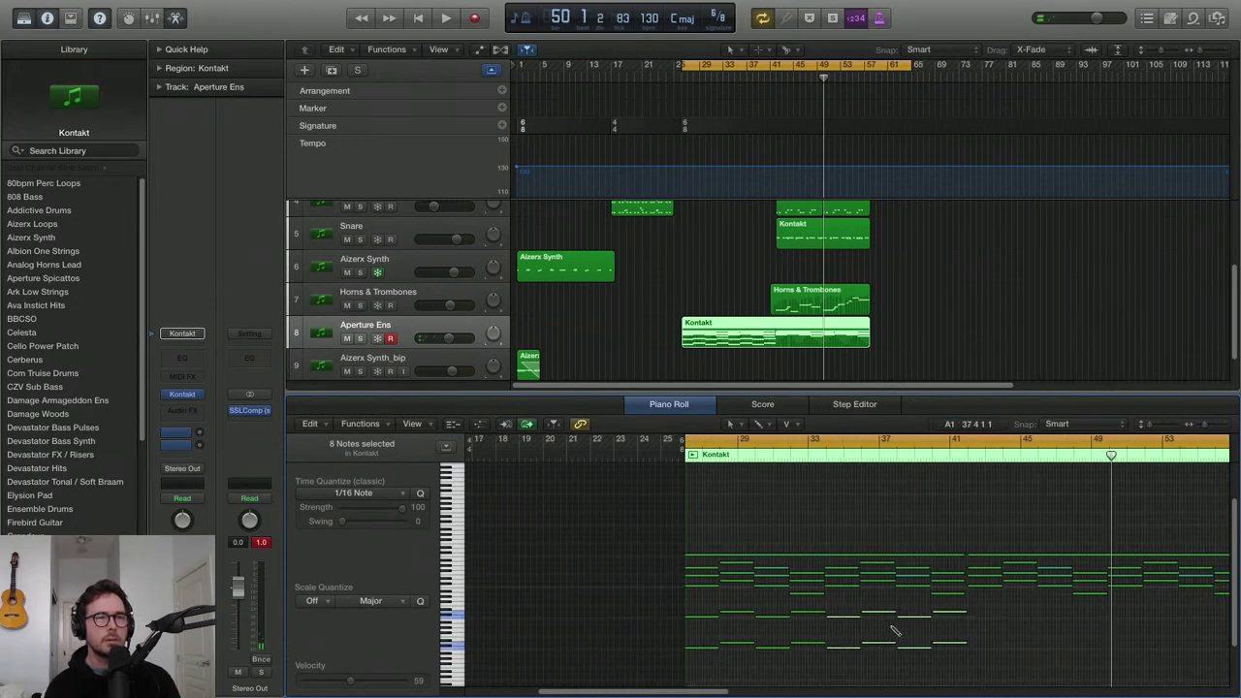
drag(830, 669, 514, 606)
key(super+r)
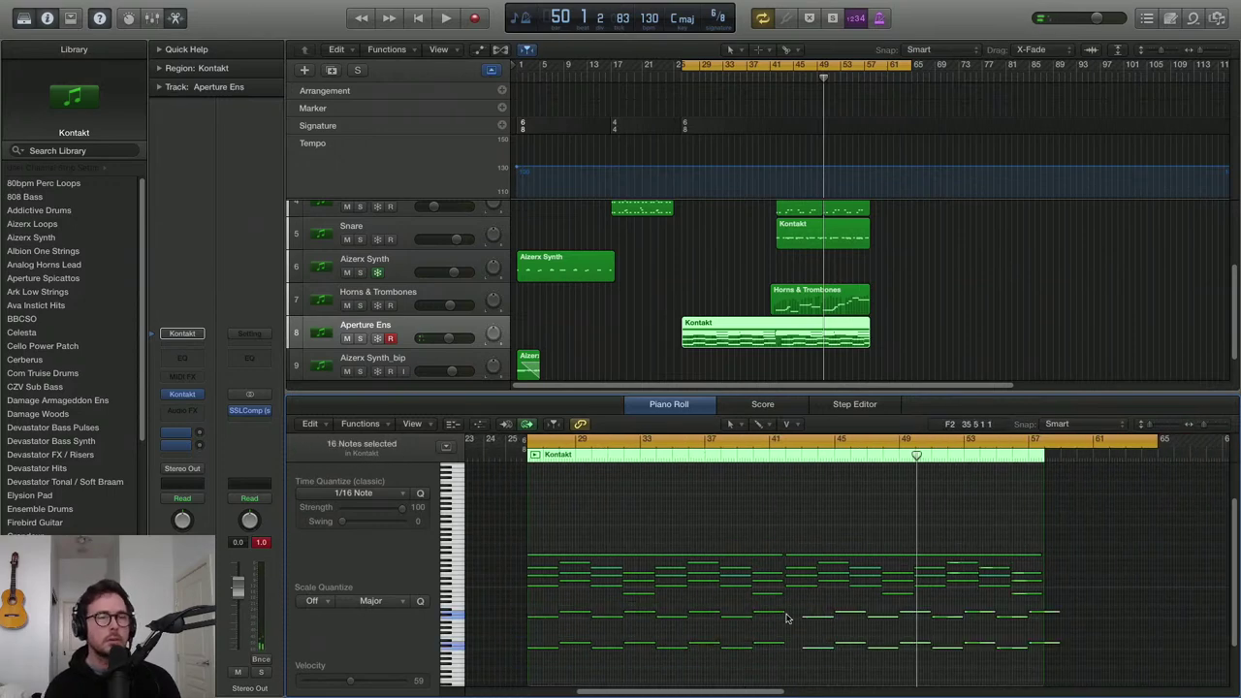
drag(815, 622, 796, 622)
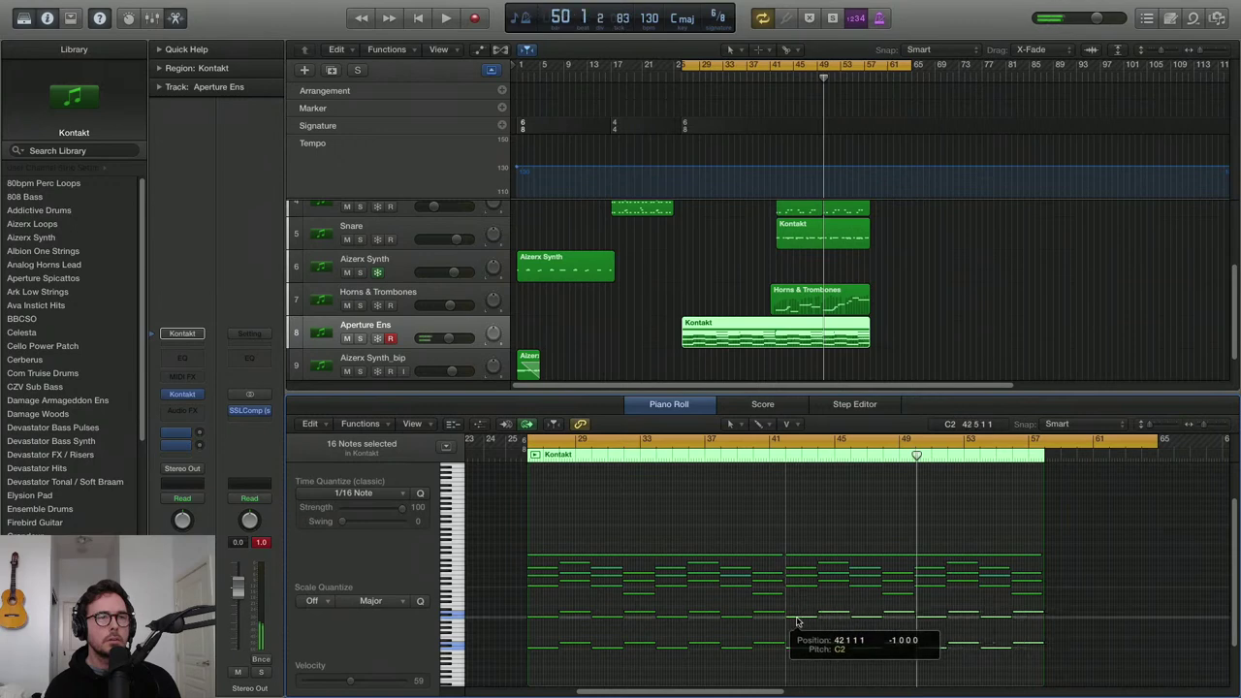
Solo the Aperture Ens track and play back the string chords with the added bass notes
key(space)
click(360, 338)
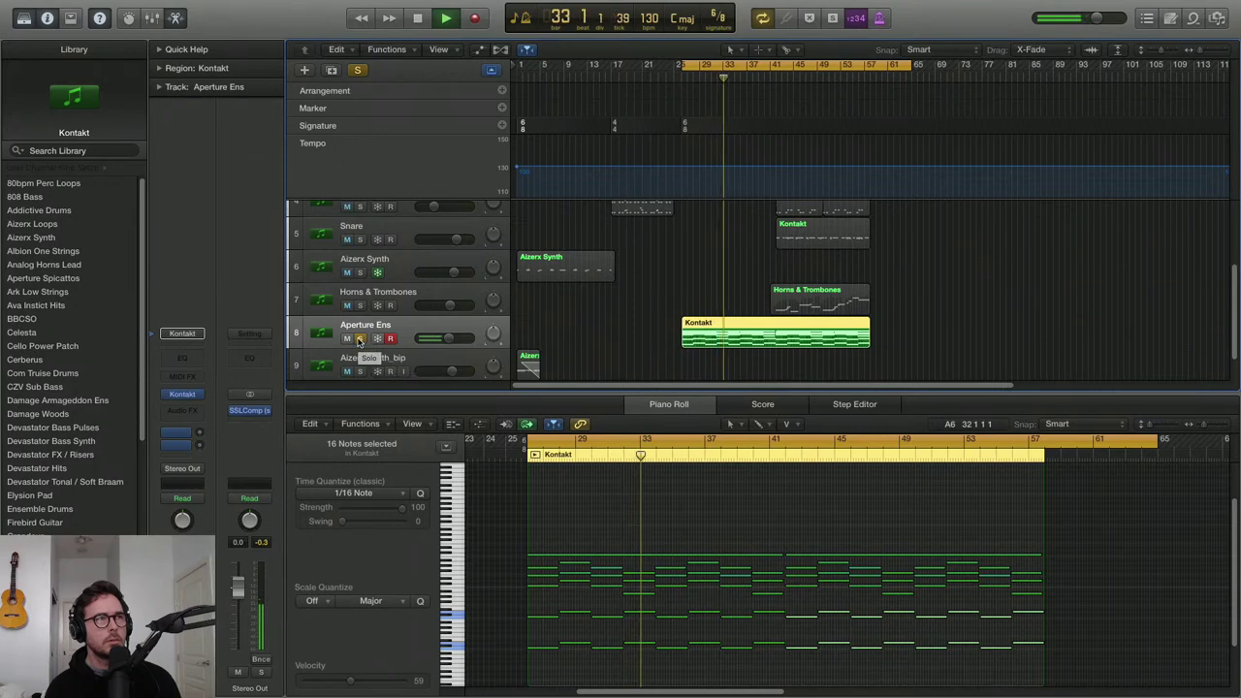
Take the Aperture Ens track out of solo and listen to its string chords within the full arrangement
key(s)
key(super+Up)
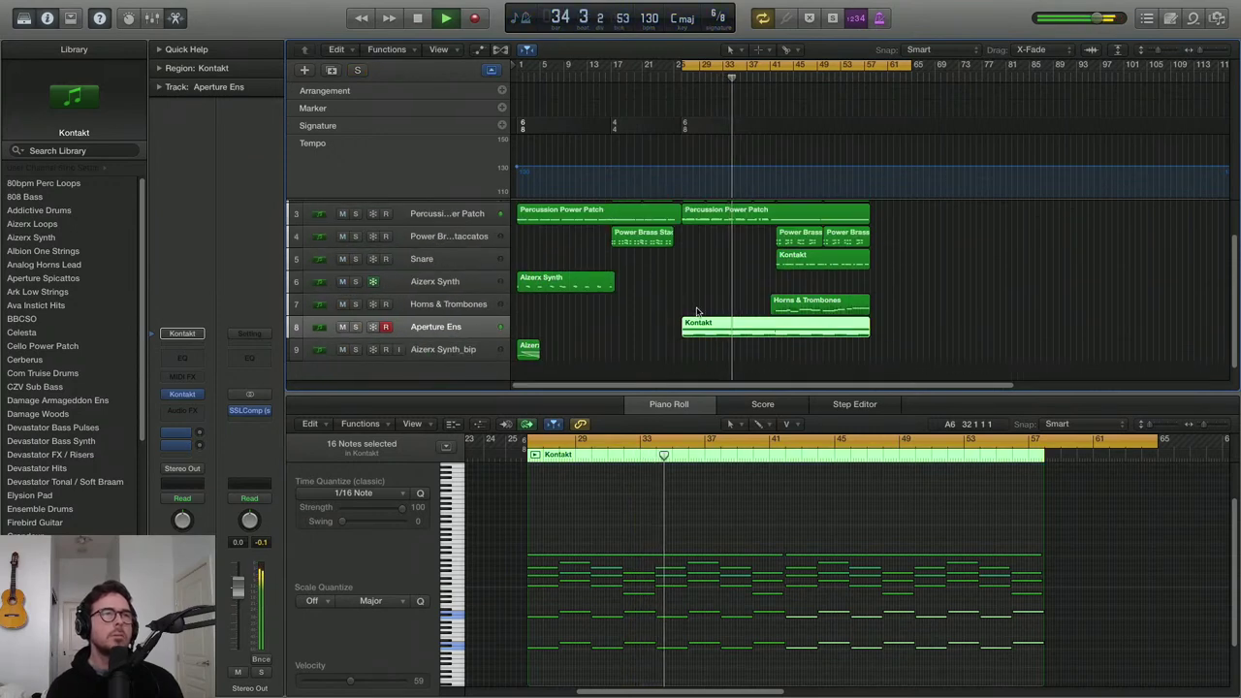
key(super+Left)
key(super+Up)
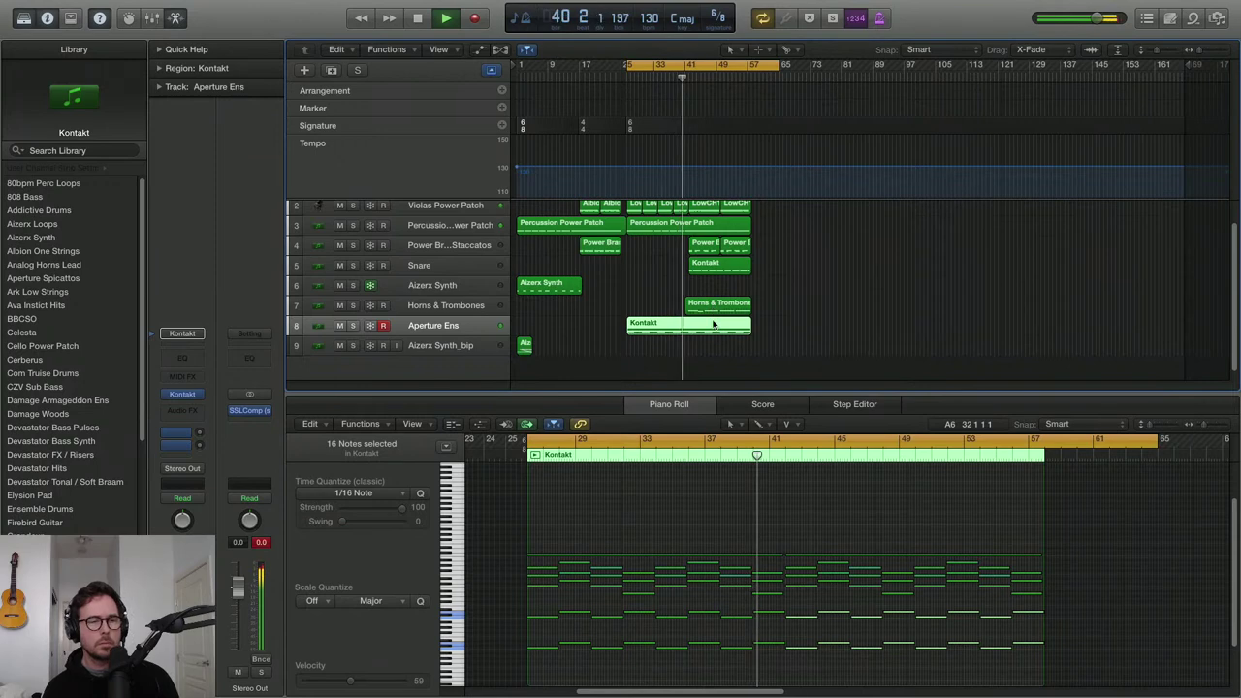
key(super+Down)
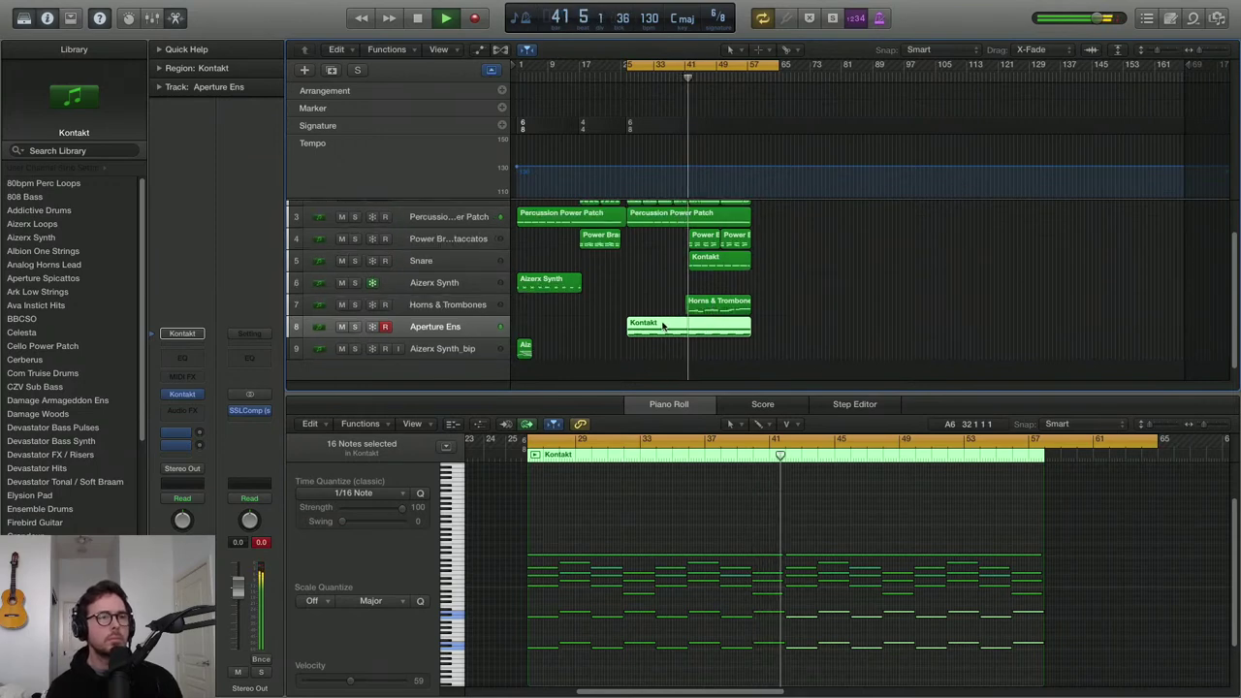
key(super+Right)
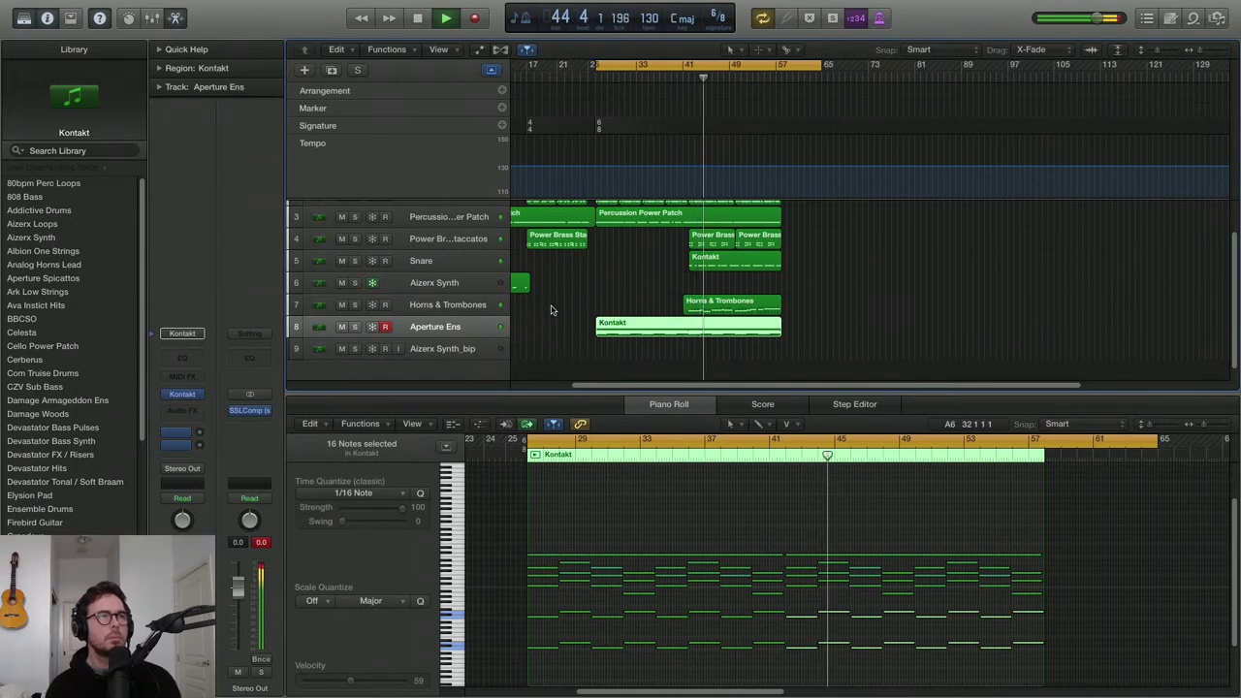
Create a new software instrument track below Horns & Trombones and open its Kontakt instrument
click(448, 307)
click(304, 71)
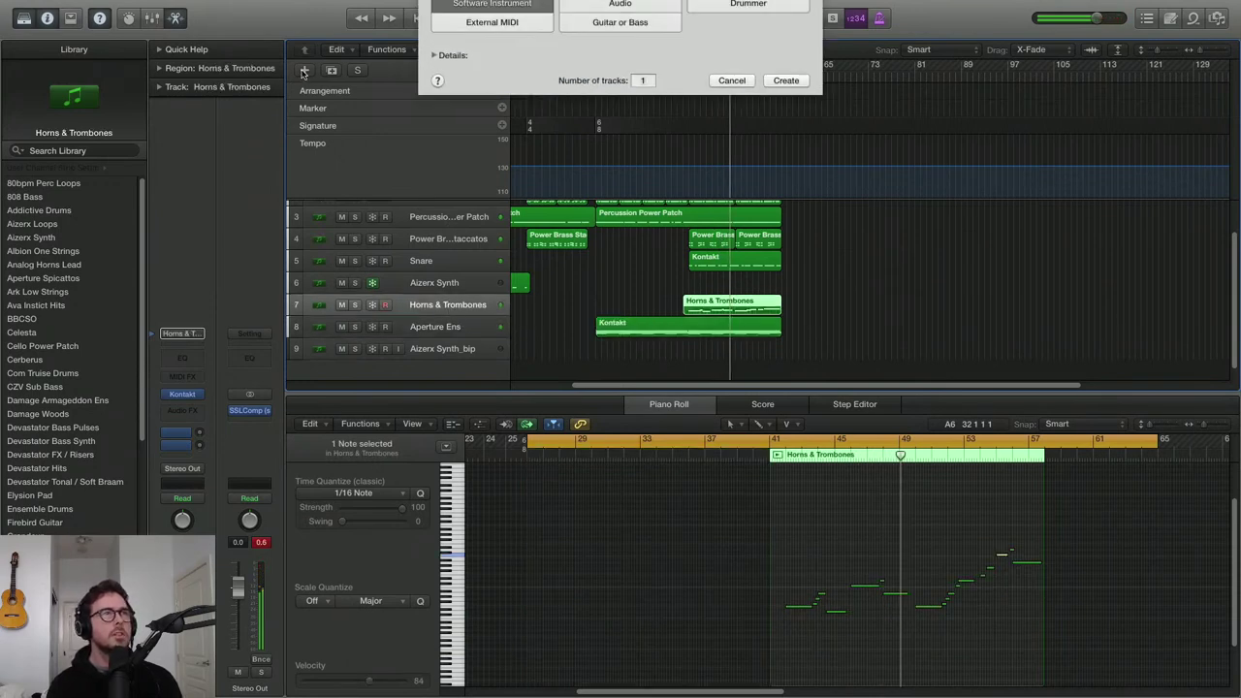
key(Return)
scroll(728, 313, down, 1)
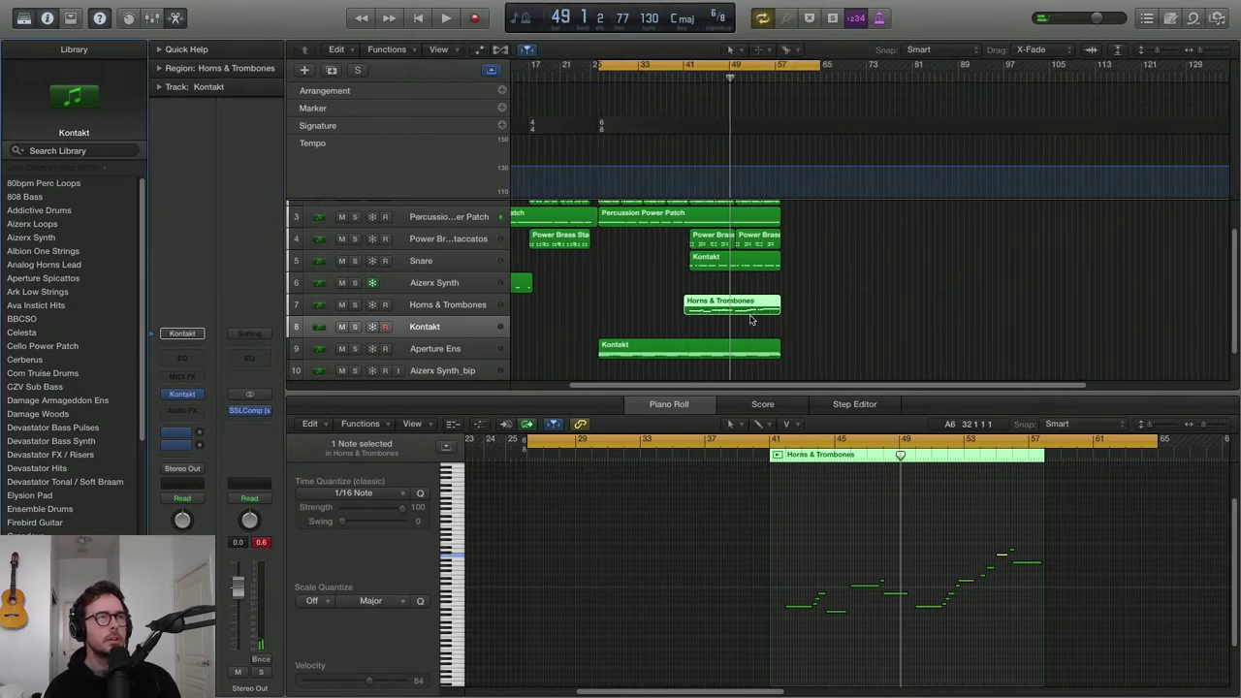
click(184, 395)
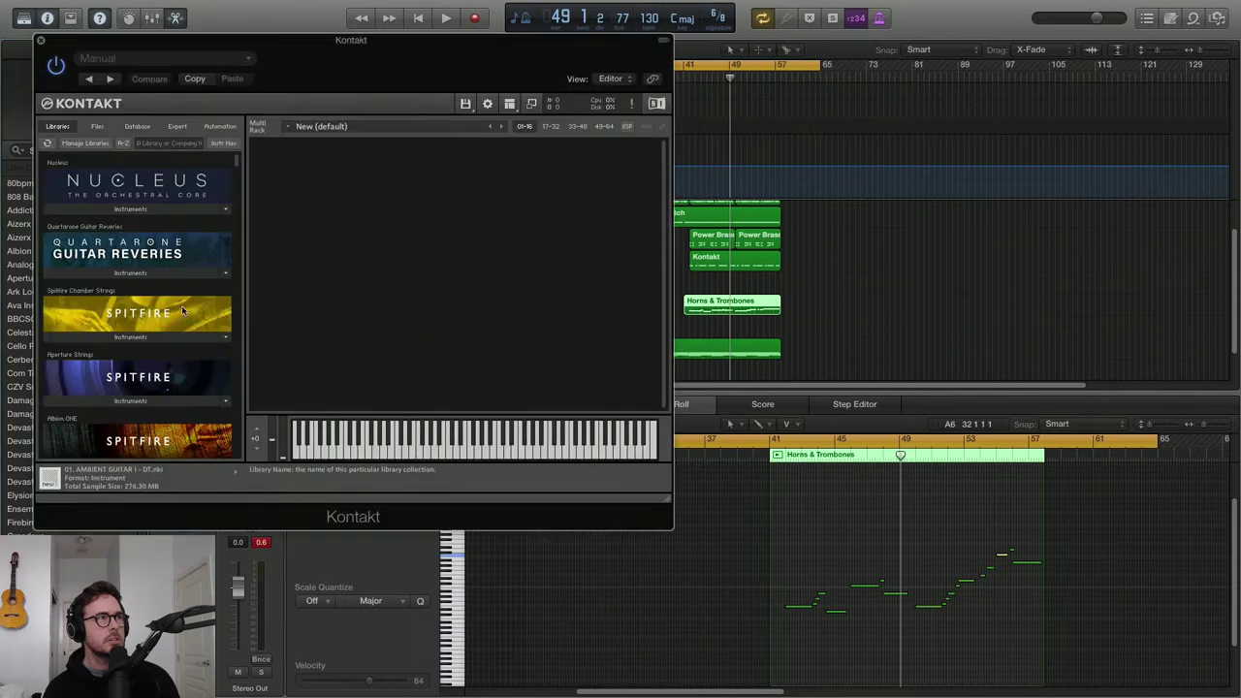
Load the Nucleus 01 3 Trumpets - Legato patch and set its sample start to -250 ms in the advanced controls
click(164, 212)
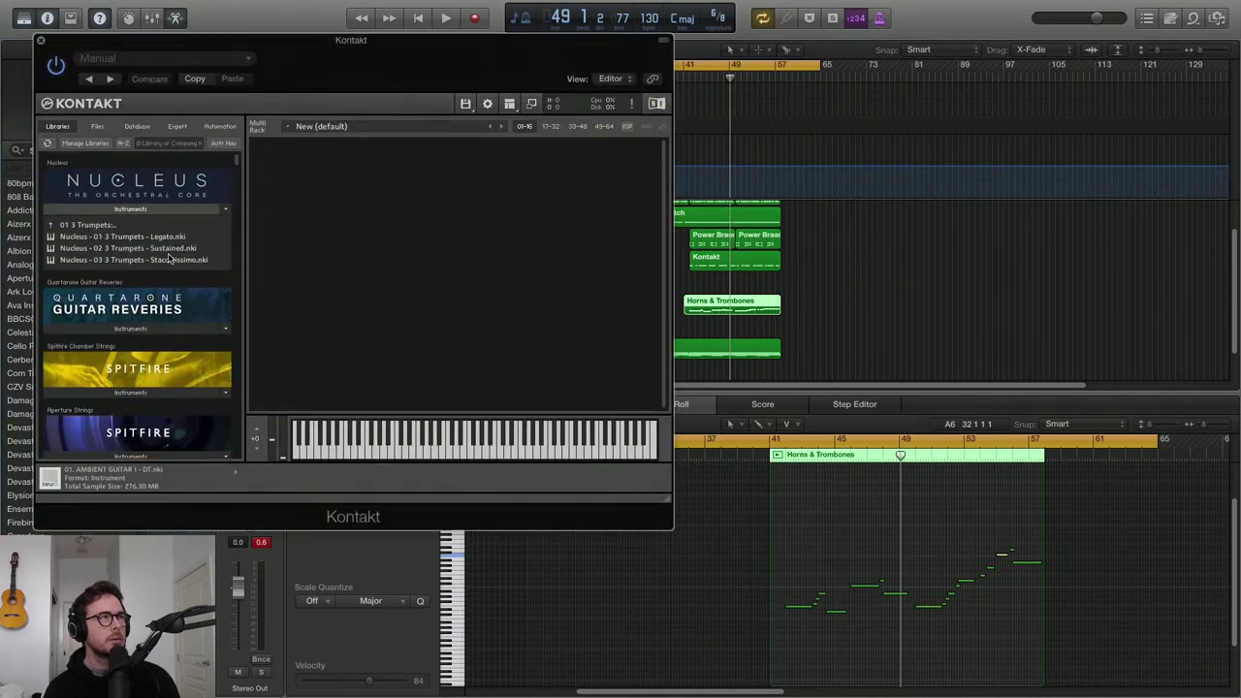
drag(122, 237, 437, 256)
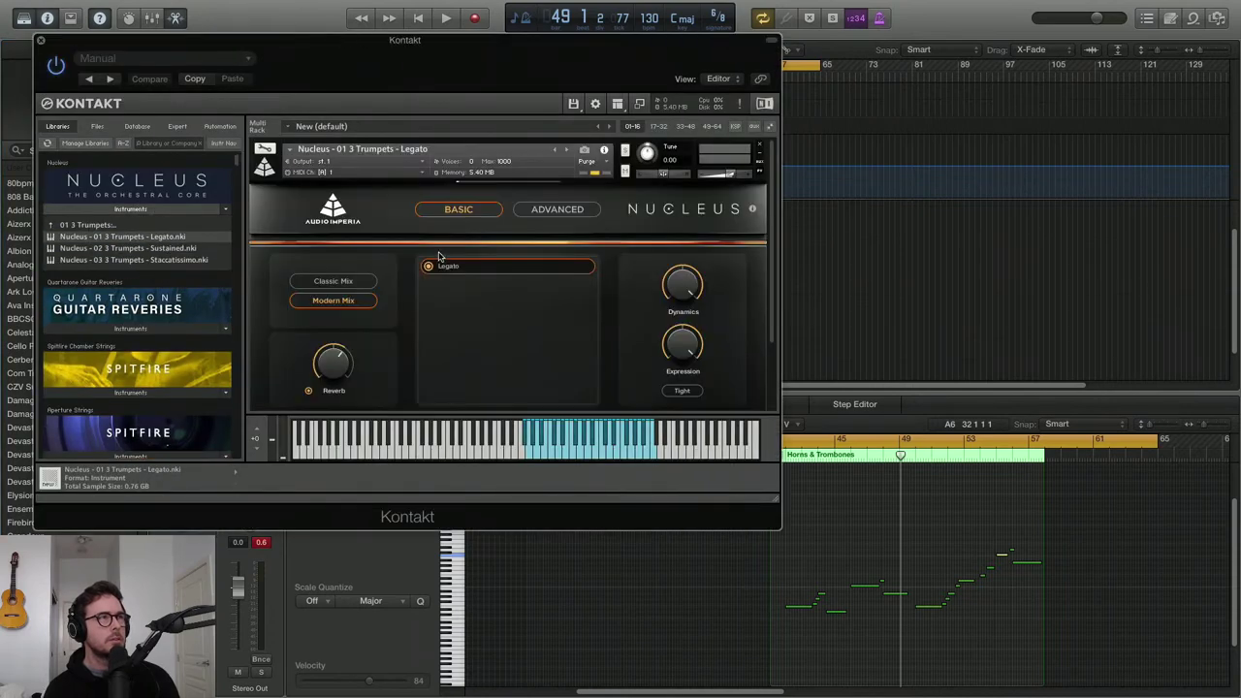
click(556, 211)
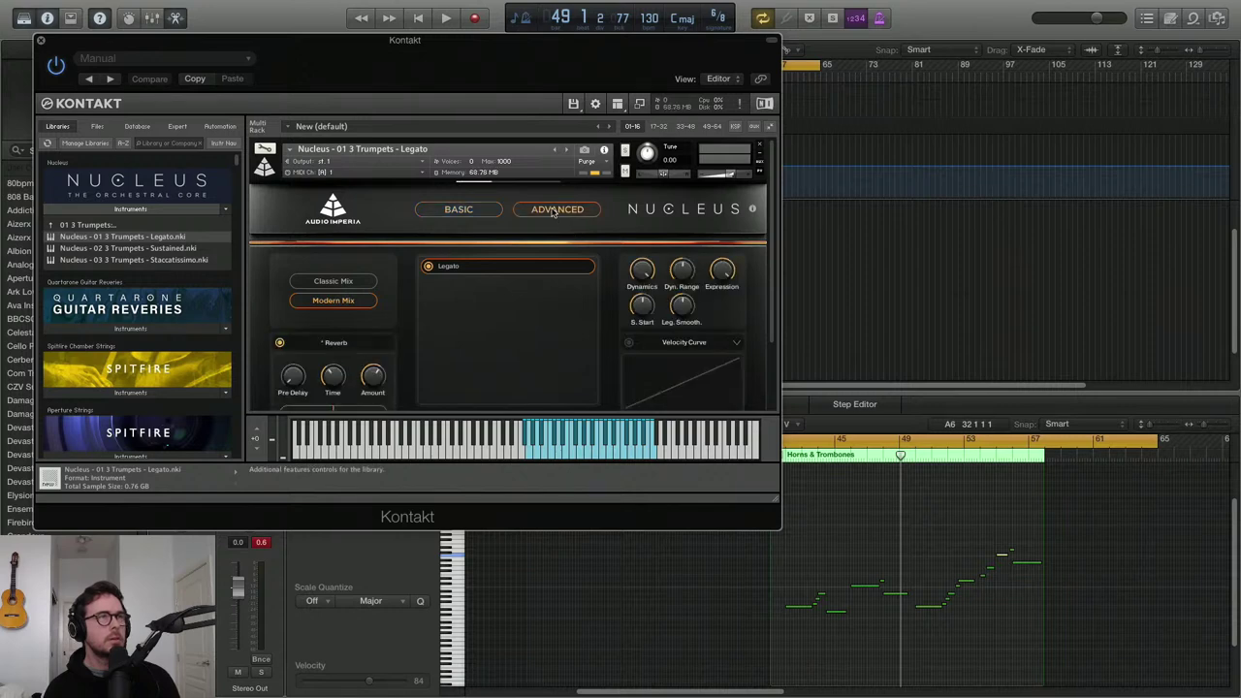
click(644, 308)
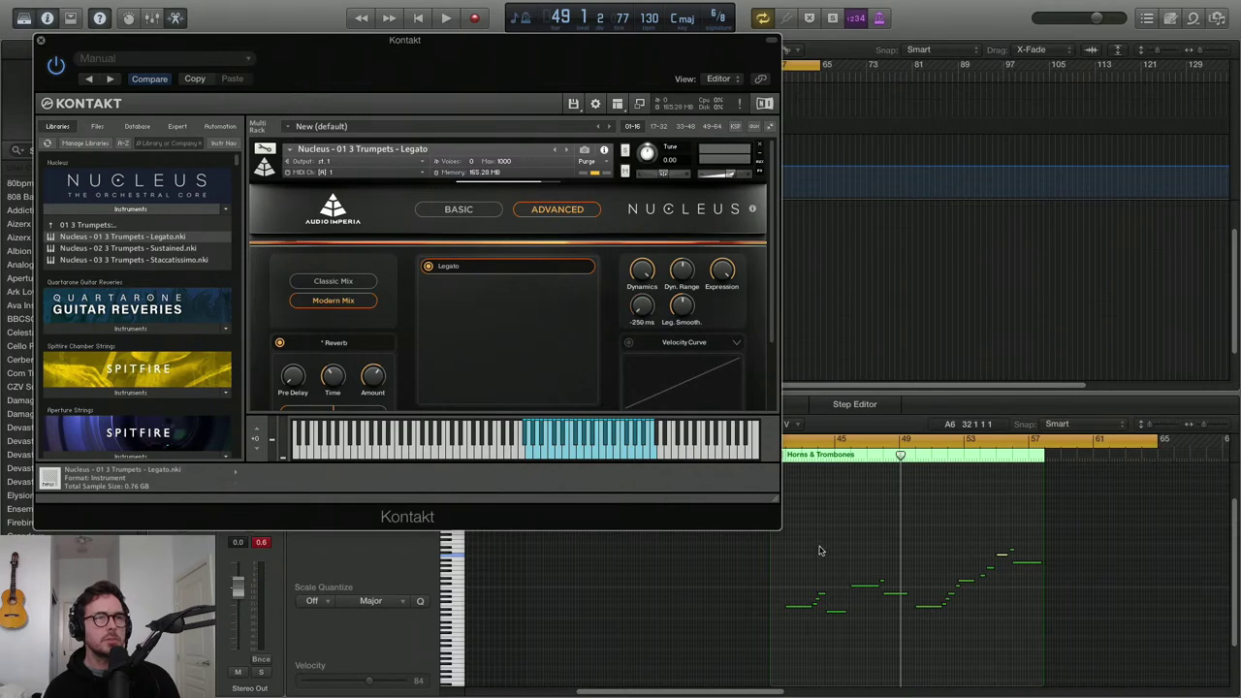
key(super+Right)
click(42, 41)
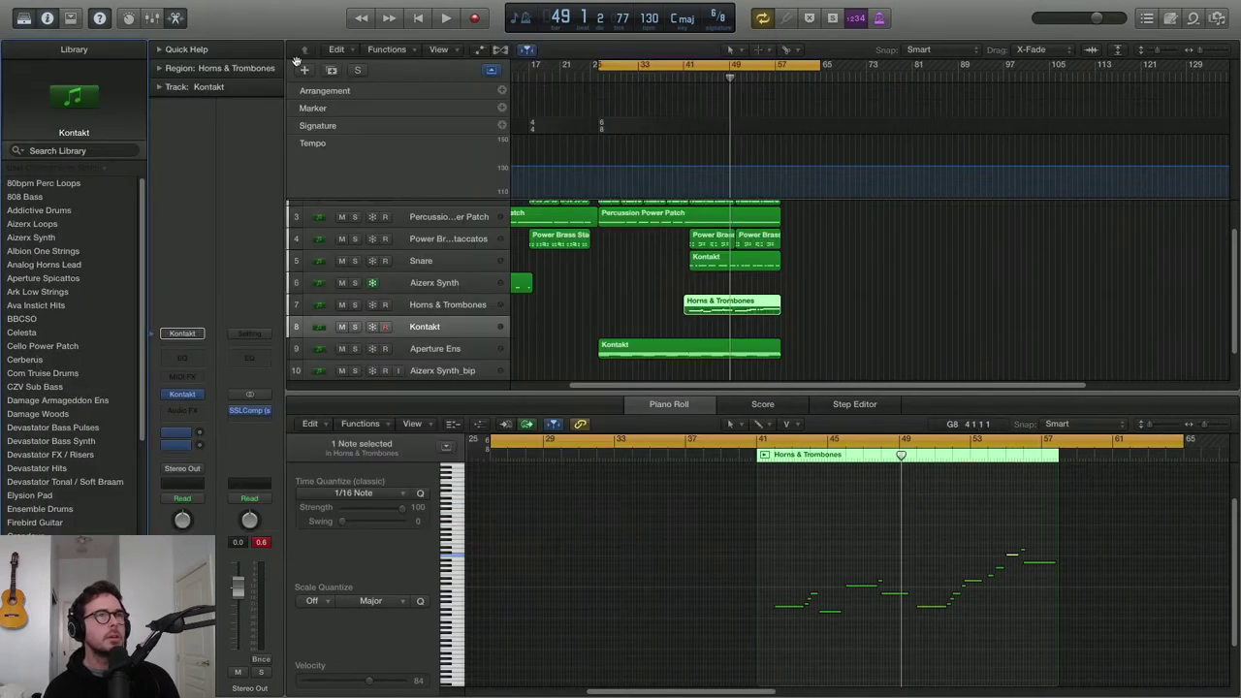
Copy the Horns & Trombones region onto the new Kontakt track directly below, keeping its start at bar 41
key(super+Right)
key(super+Down)
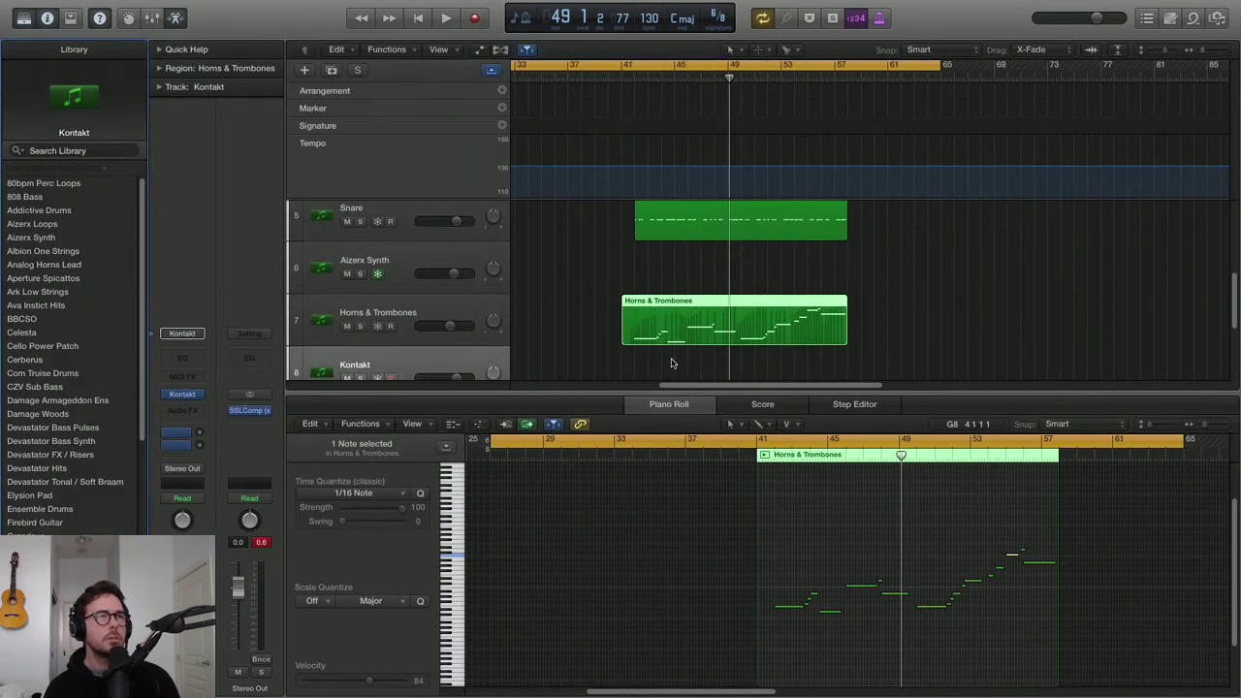
click(672, 344)
click(654, 320)
scroll(653, 330, down, 1)
drag(650, 301, 649, 320)
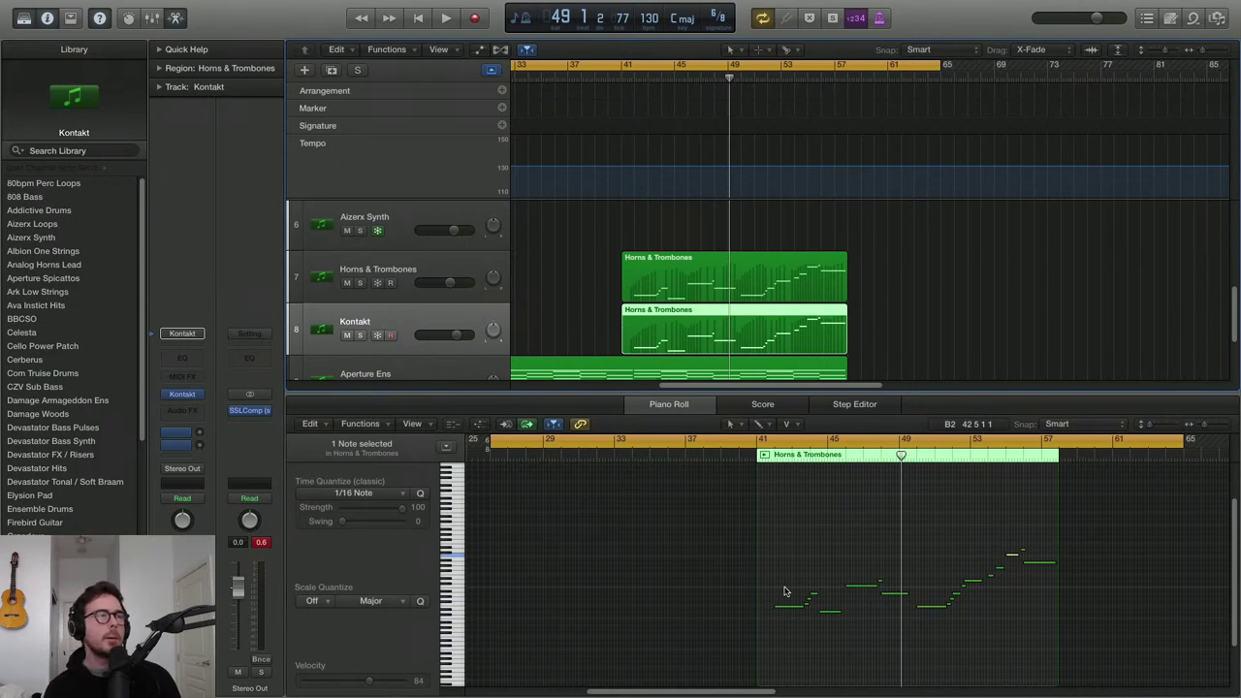
Raise the new Kontakt track's volume slightly and audition it soloed with Horns & Trombones, cycling from bar 41
drag(455, 337, 463, 335)
key(ctrl+s)
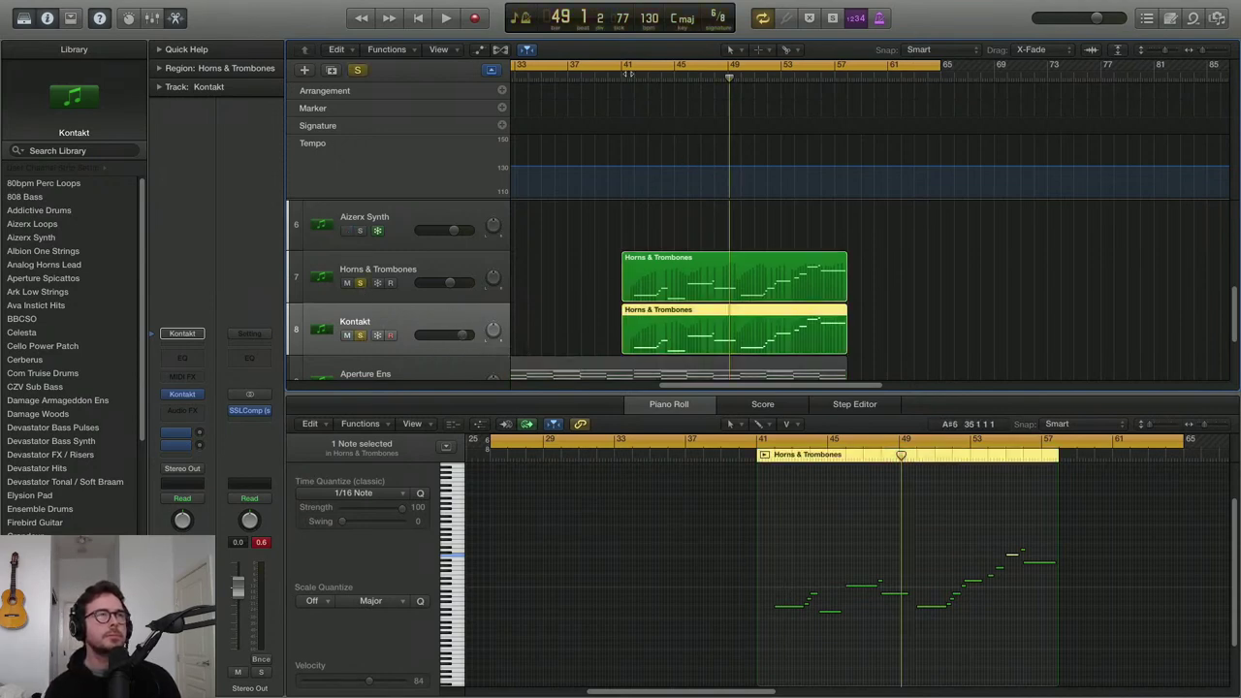
click(628, 75)
key(space)
key(c)
drag(815, 63, 1101, 65)
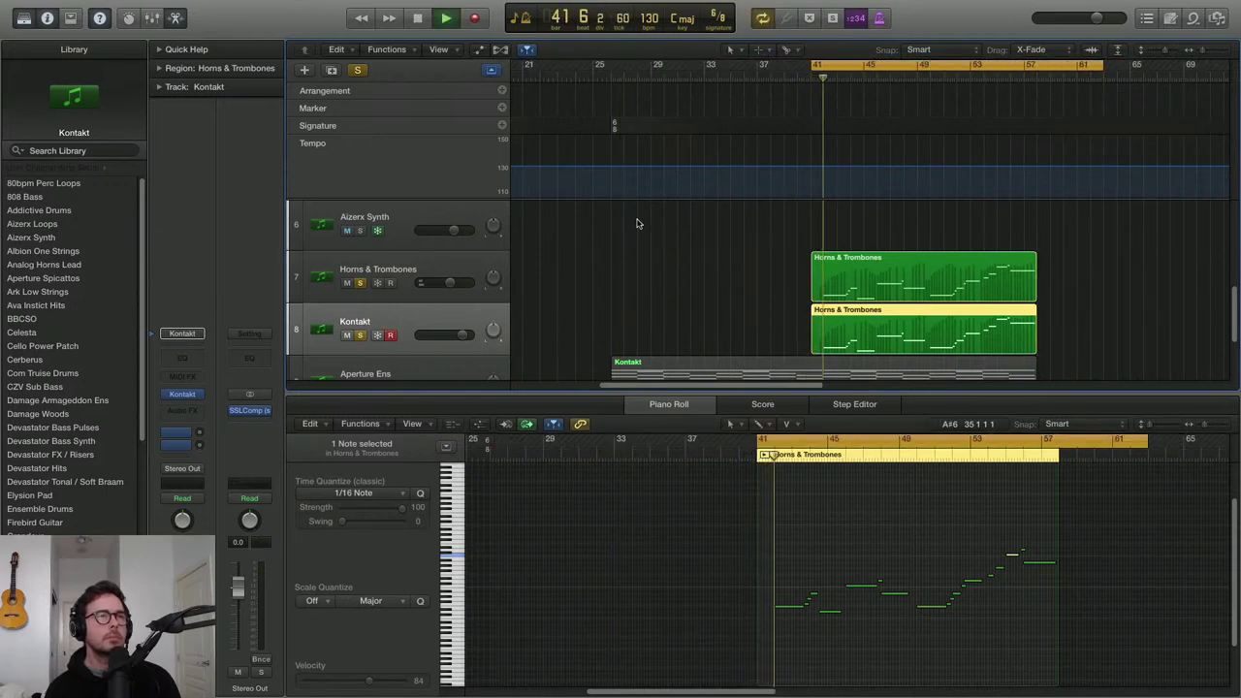
key(space)
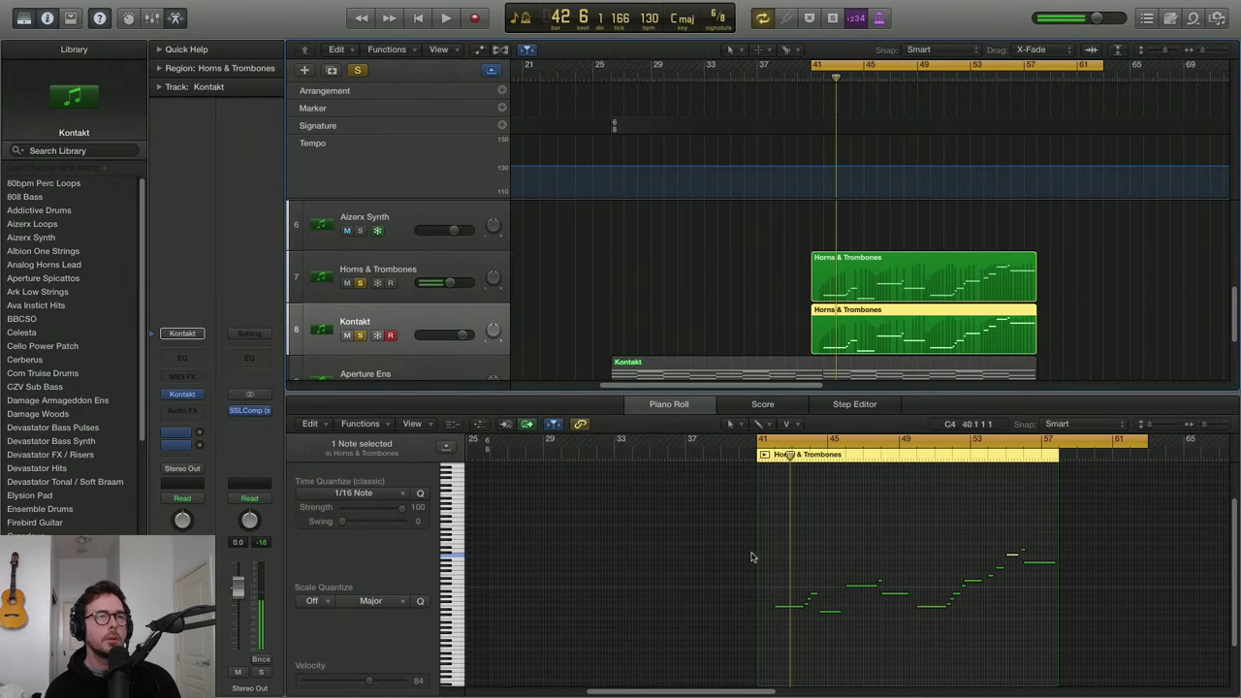
Transpose all notes of the copied trumpet region up one octave and set its track volume to +3.9 dB during playback
drag(771, 544, 1115, 664)
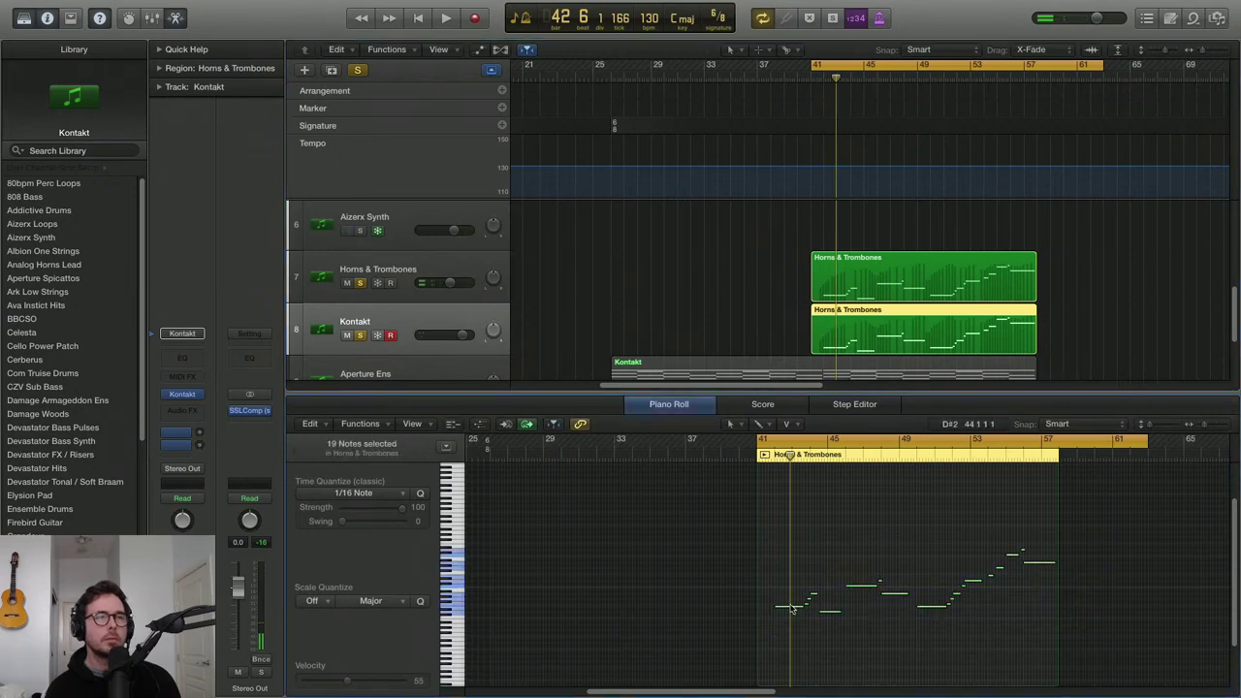
click(863, 588)
drag(863, 564, 863, 558)
key(space)
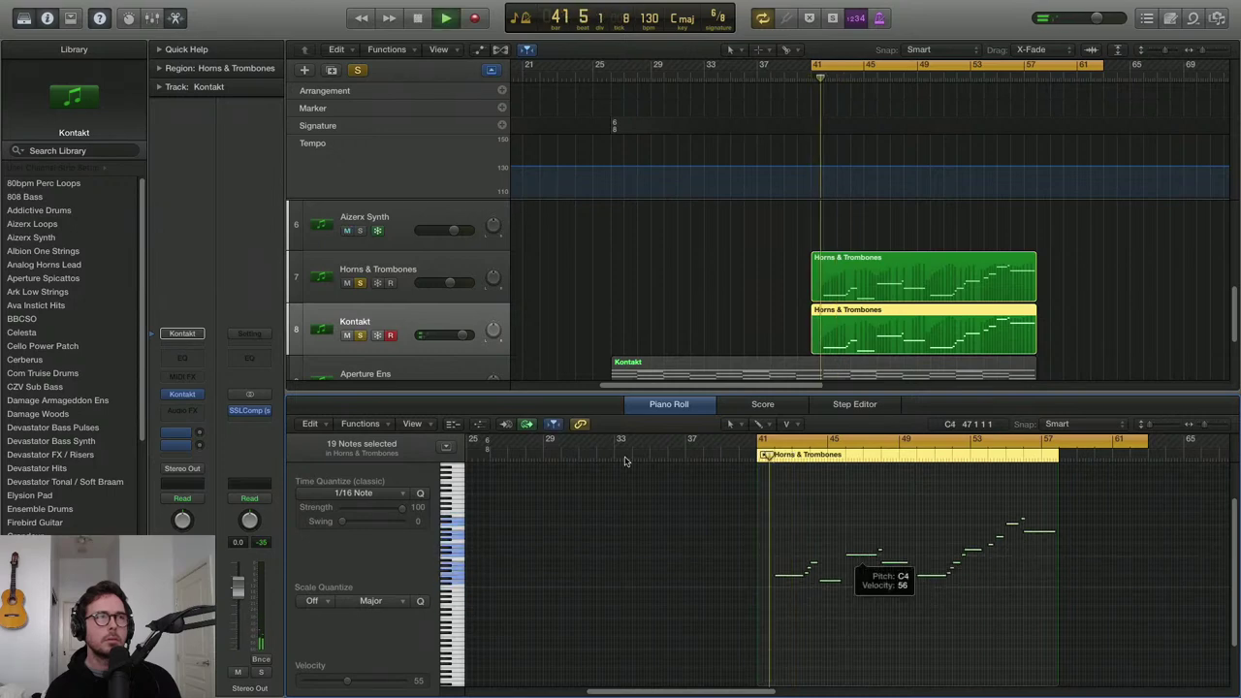
drag(452, 339, 456, 339)
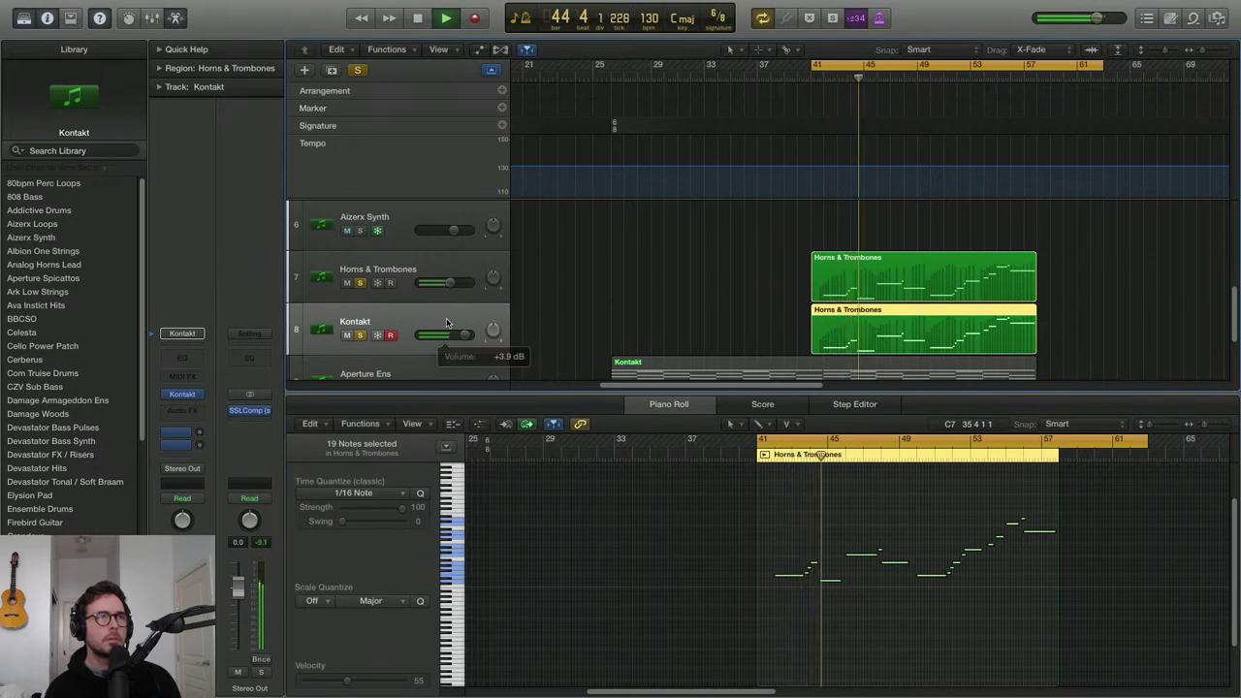
key(space)
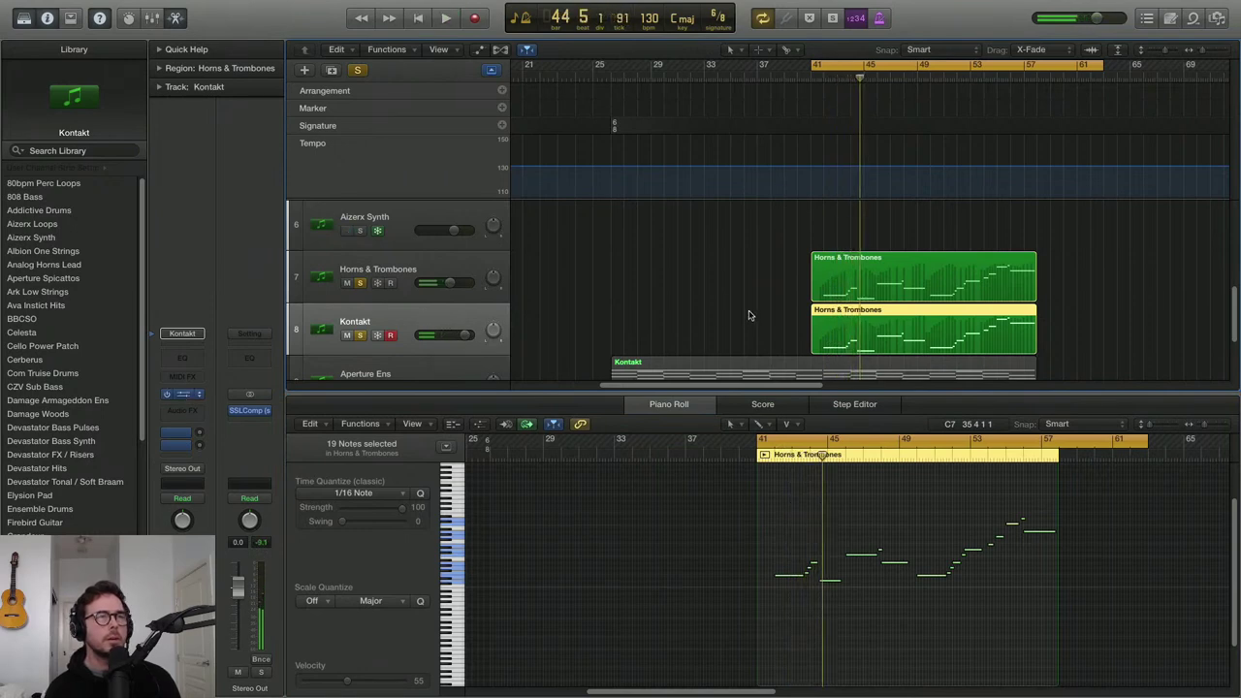
Set the trumpet patch's sample start to -99 ms and play back both brass parts to check the timing
key(v)
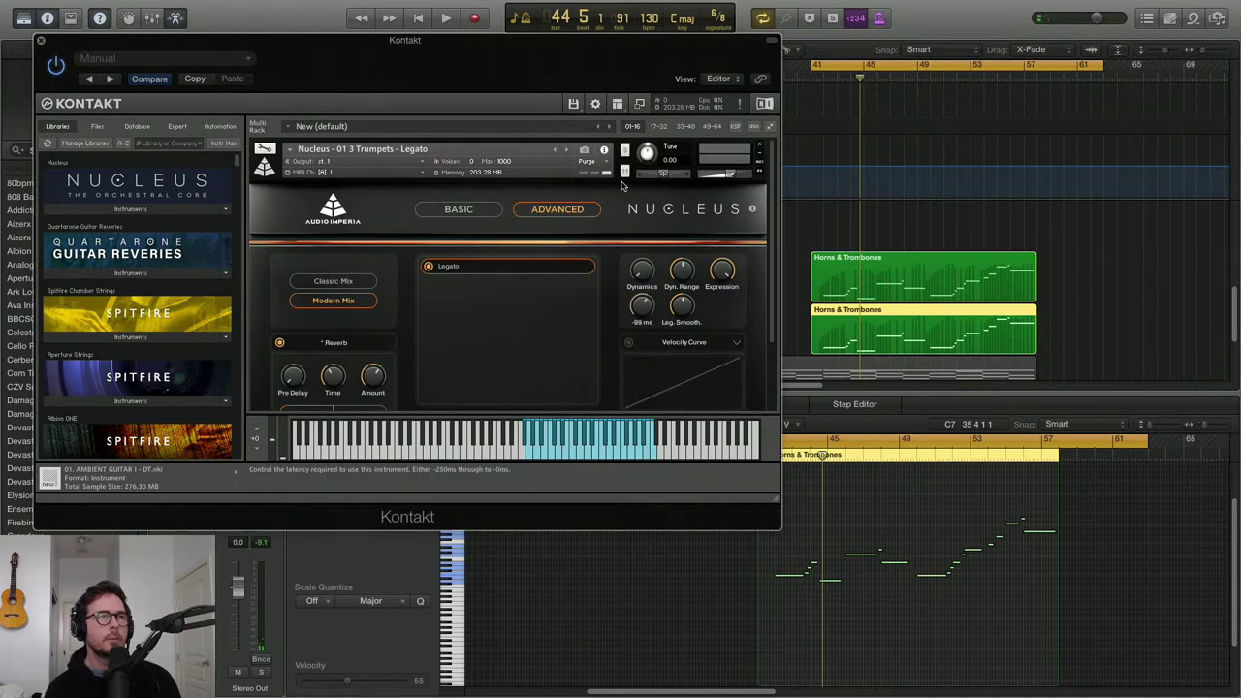
key(space)
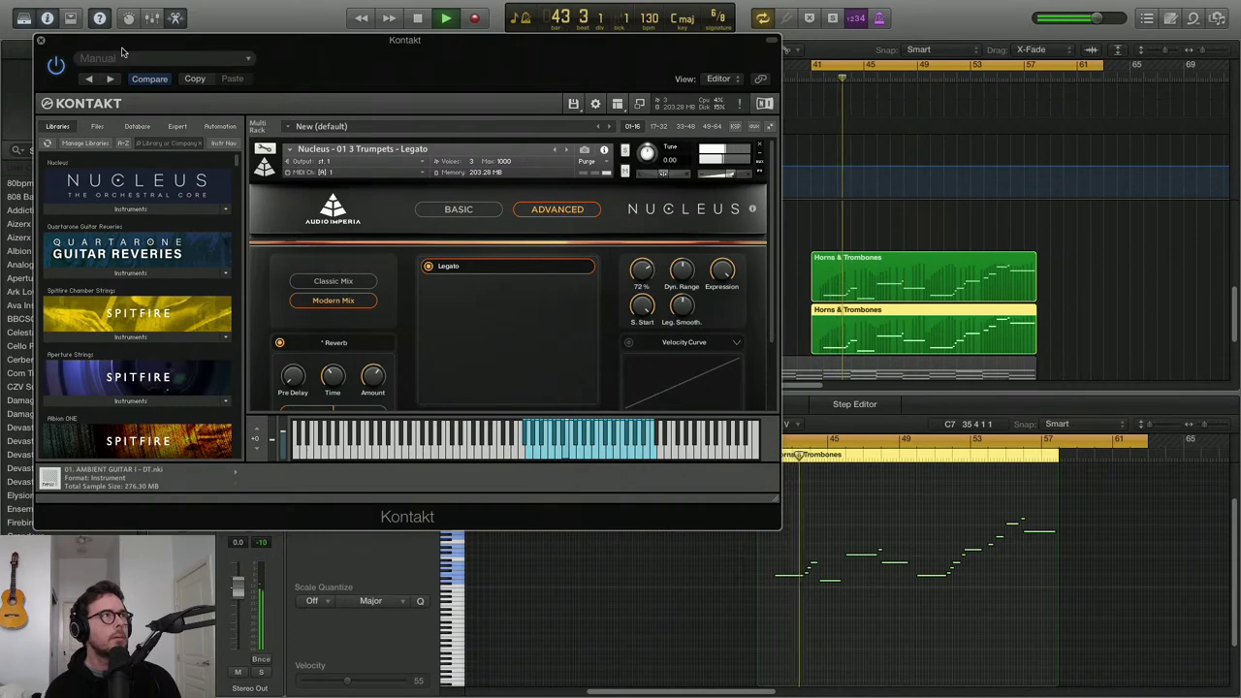
click(40, 41)
key(space)
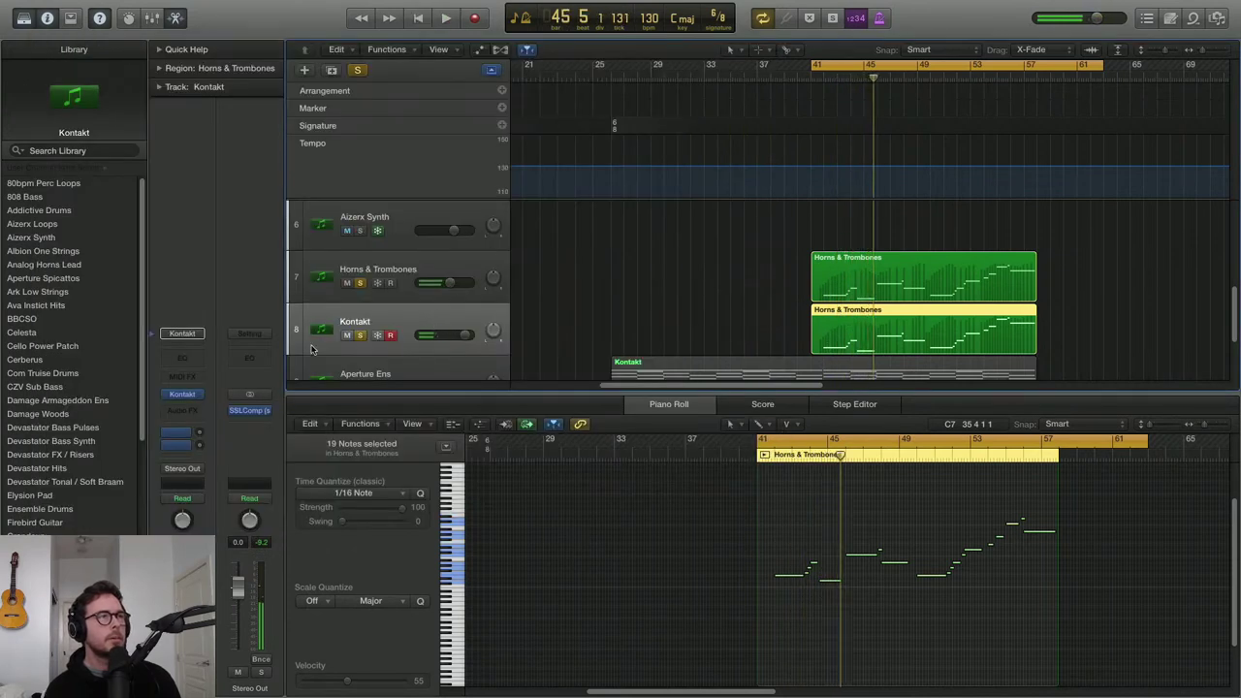
Insert a stereo ValhallaVintageVerb reverb on the new Kontakt trumpet track
click(390, 332)
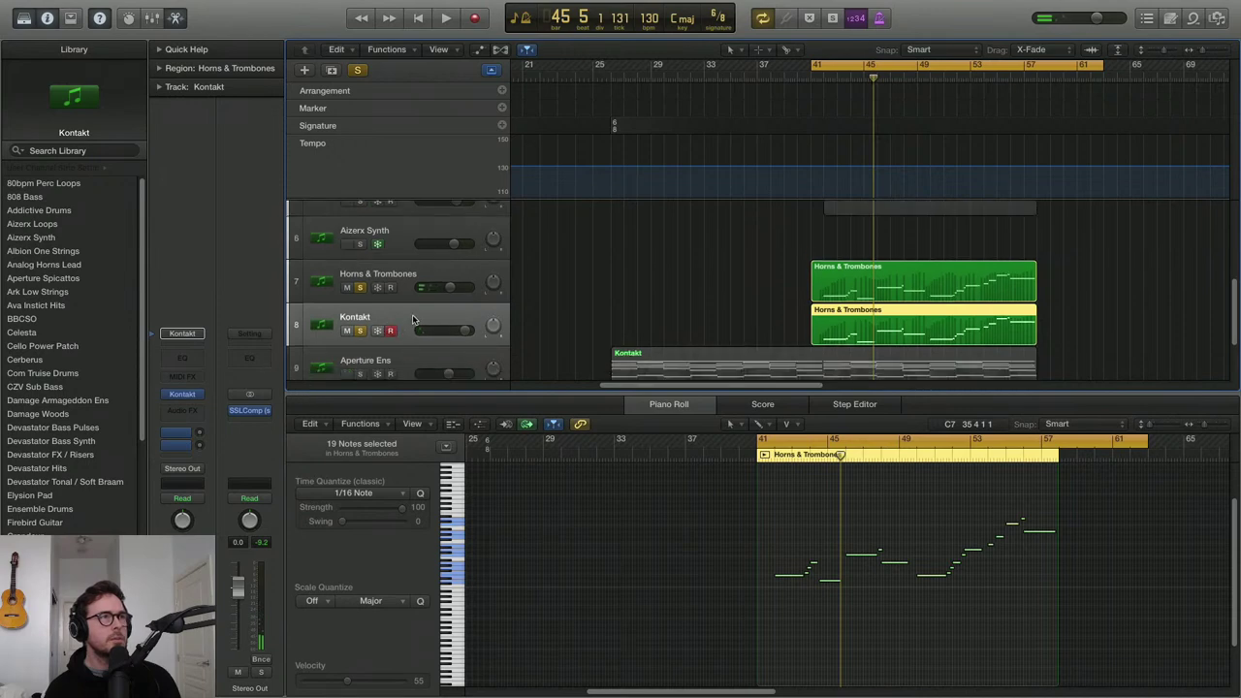
click(189, 412)
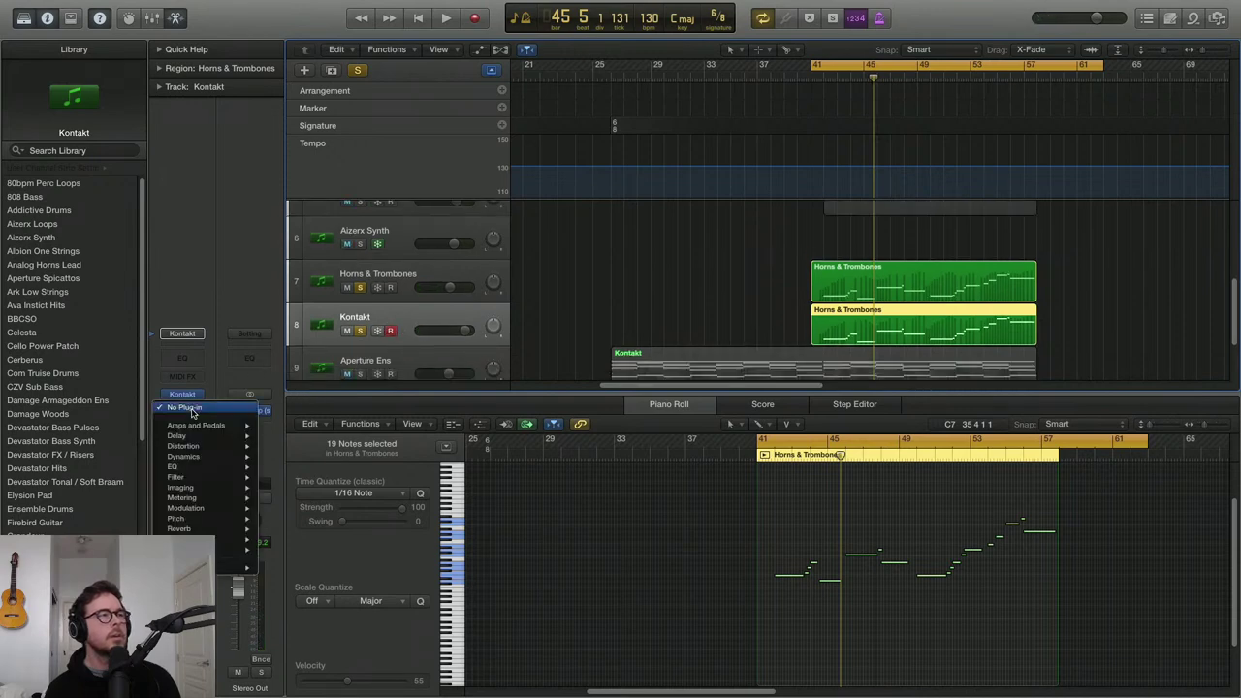
mouse_move(238, 568)
mouse_move(291, 593)
mouse_move(301, 624)
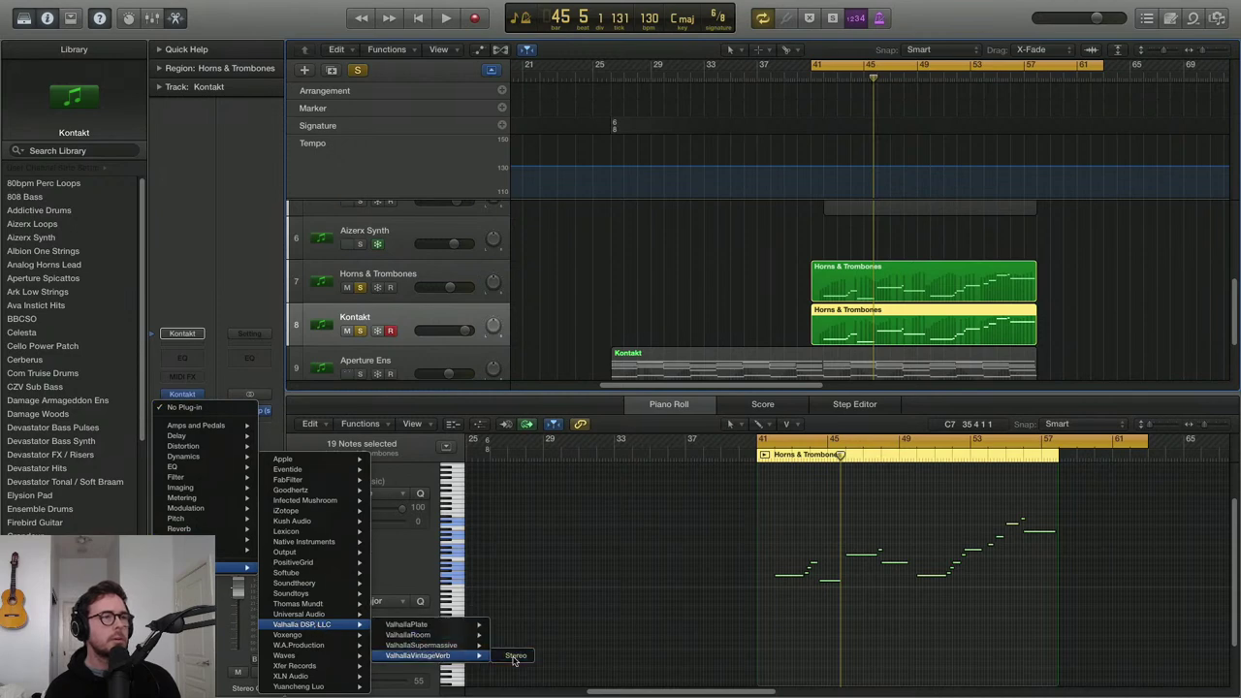
click(515, 656)
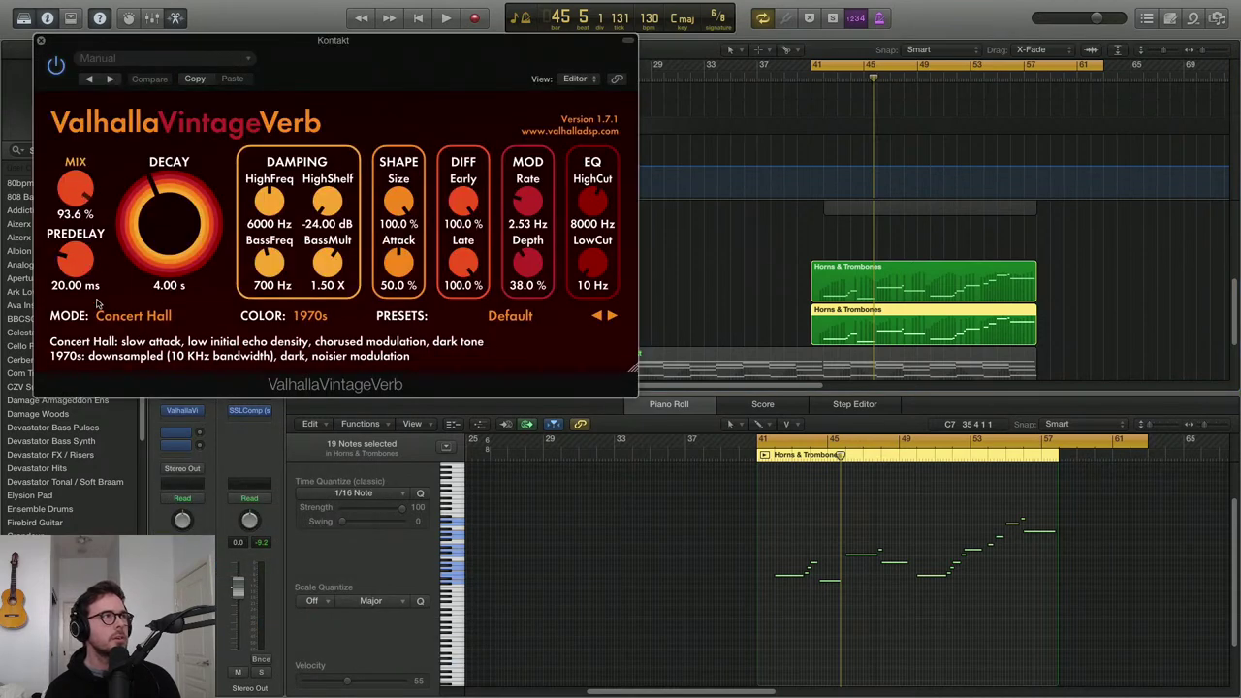
Set the reverb's mix to 23.6 % and its low cut to 400 Hz, and audition the brass
drag(593, 263, 593, 251)
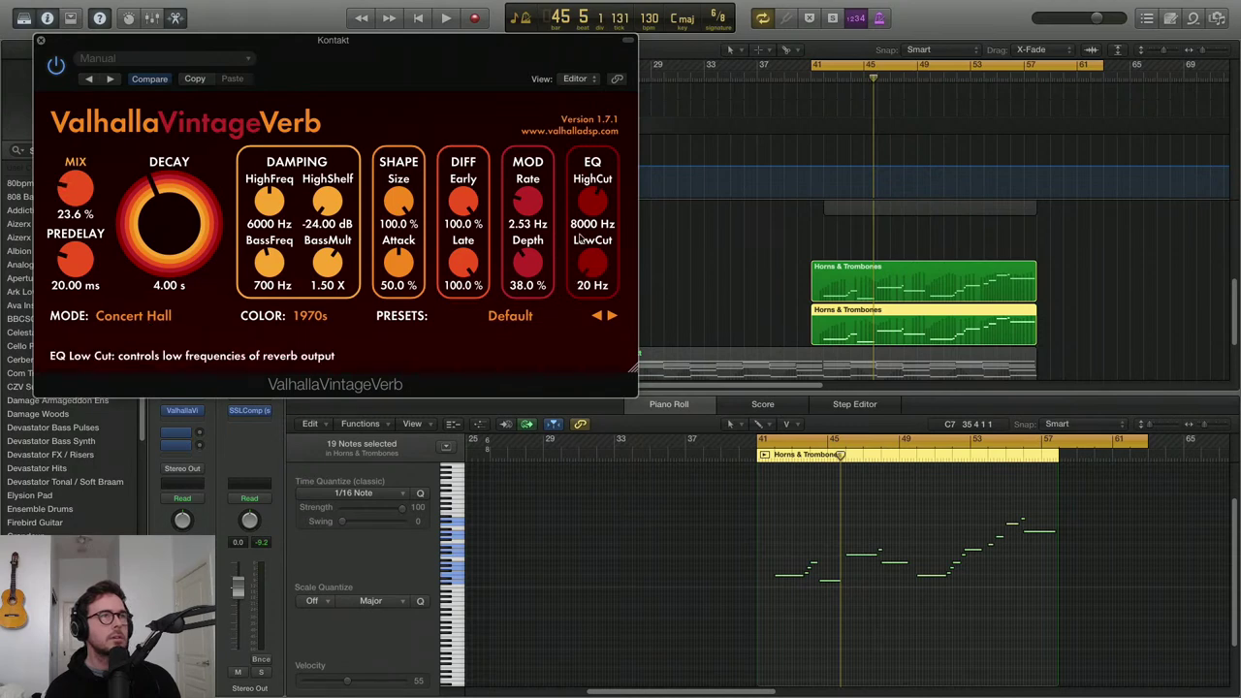
key(space)
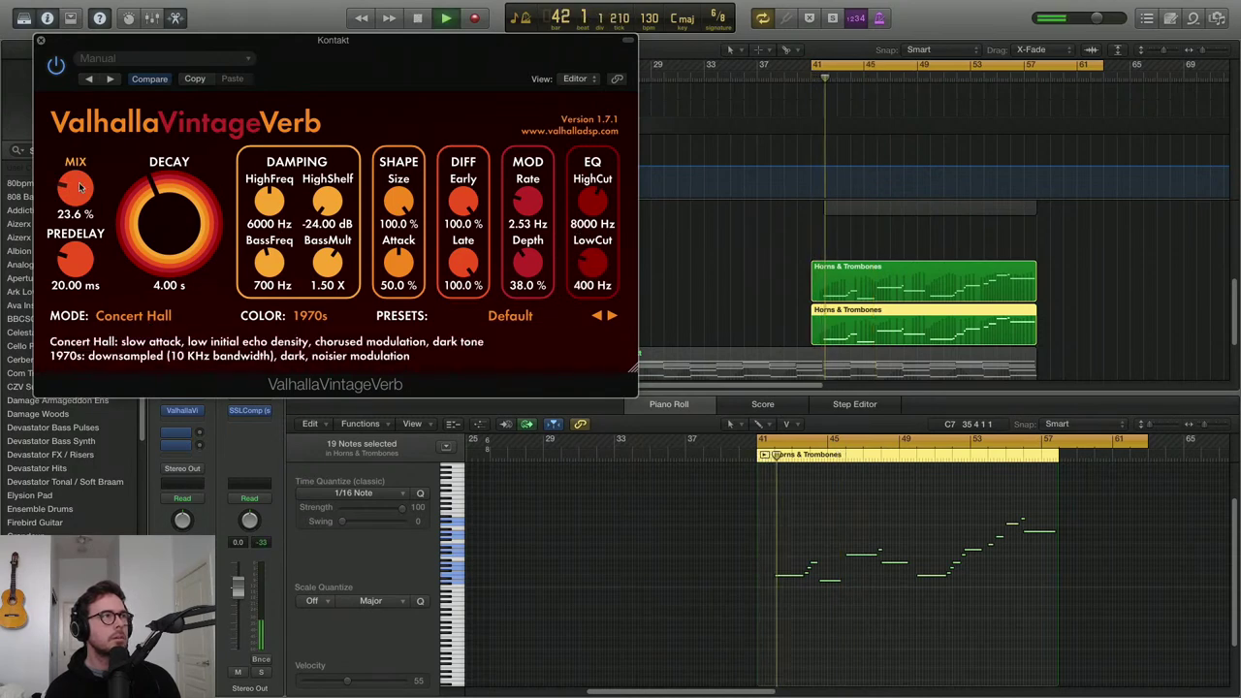
click(40, 41)
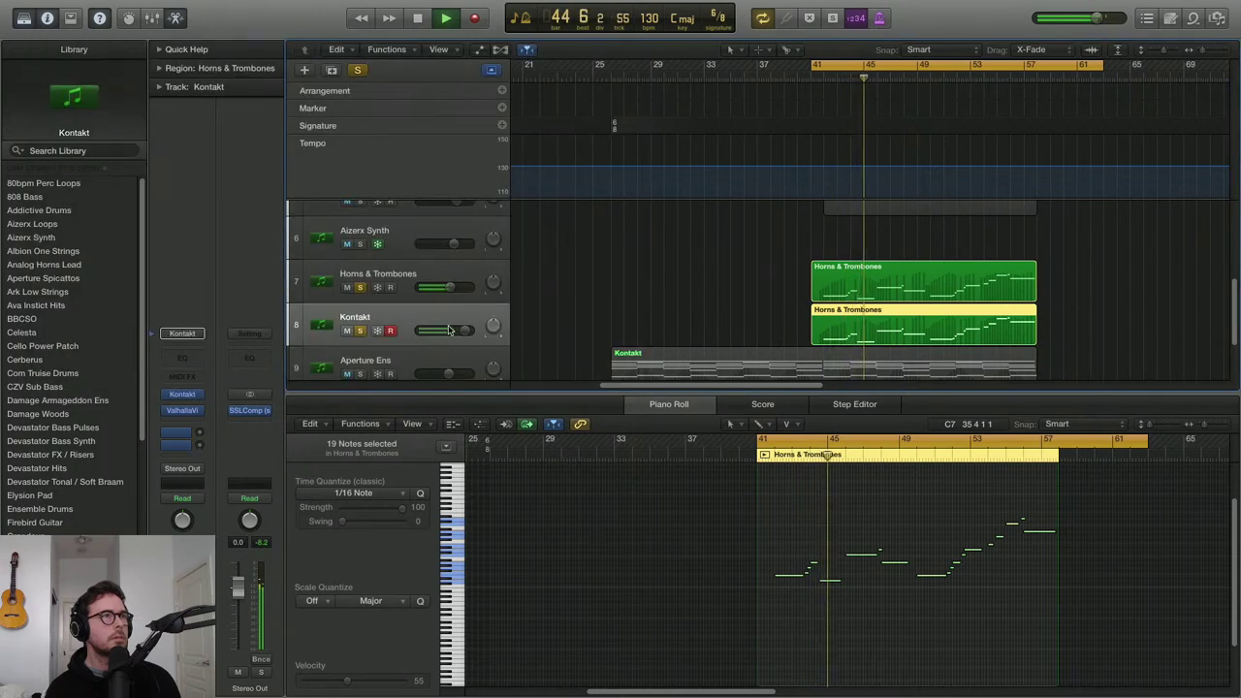
Set the new Kontakt track's volume to +4.1 dB and rename the track Trumpet
mouse_move(449, 330)
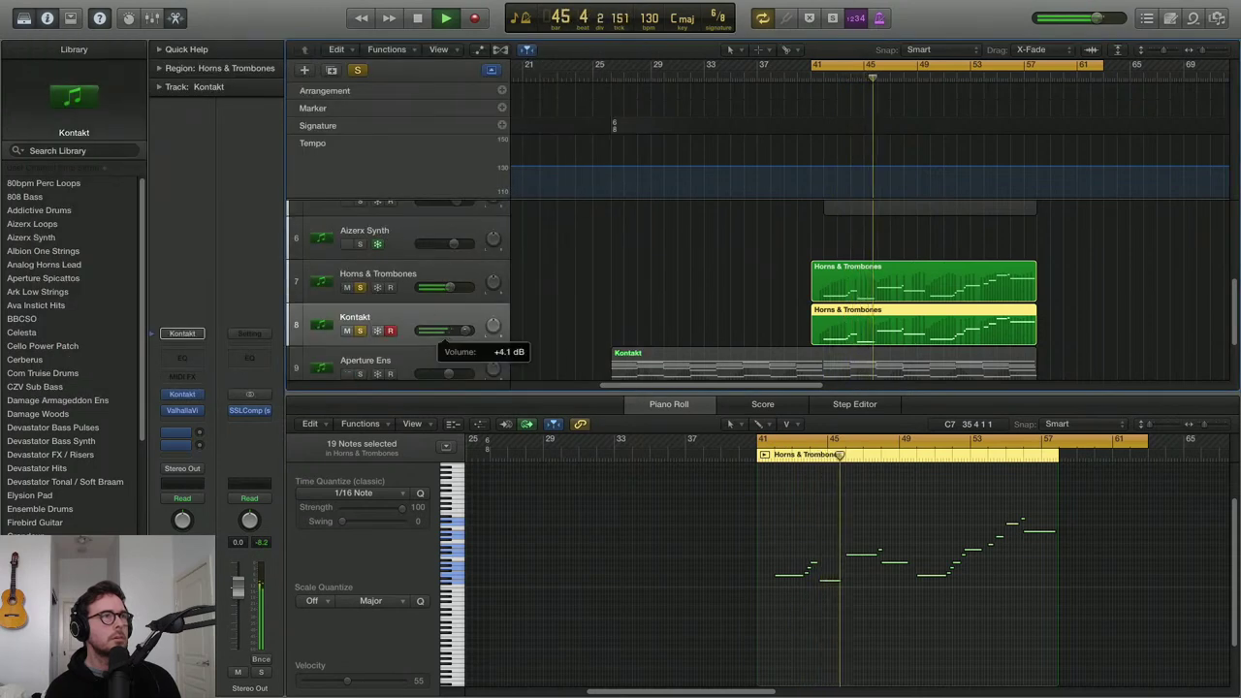
double_click(404, 318)
text(Trumpet)
key(Return)
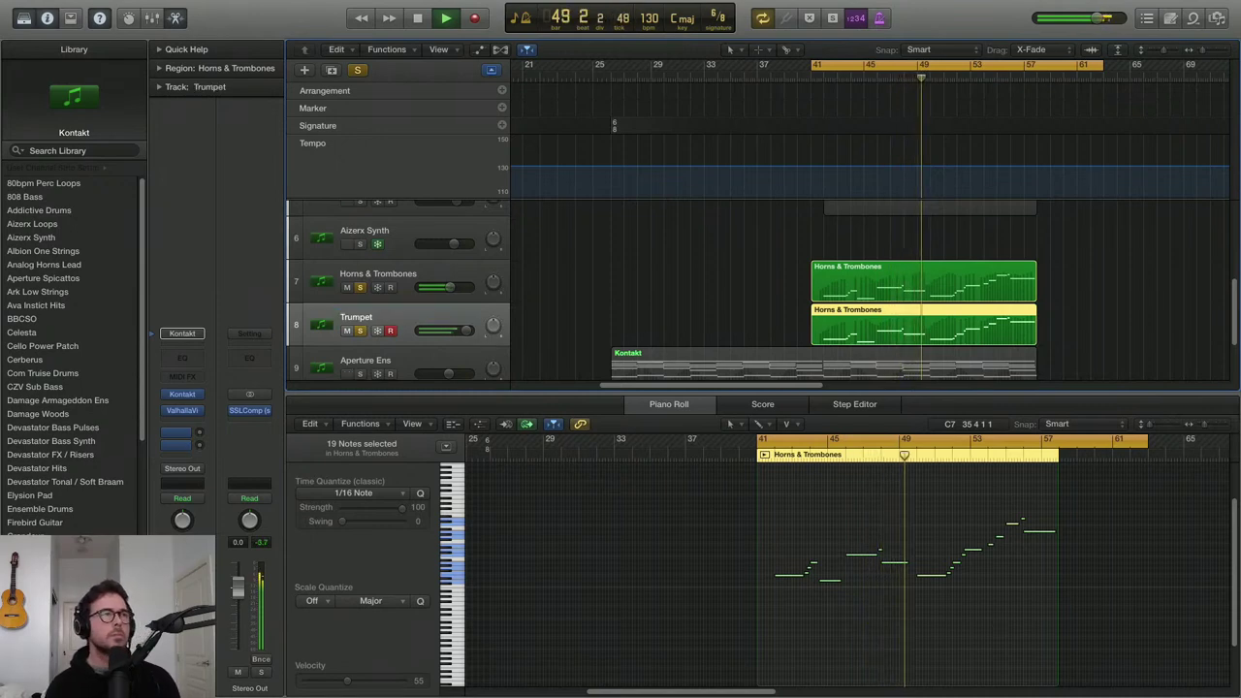
Lower the Trumpet track's volume to about +2.1 dB and take both brass tracks out of solo
mouse_move(448, 333)
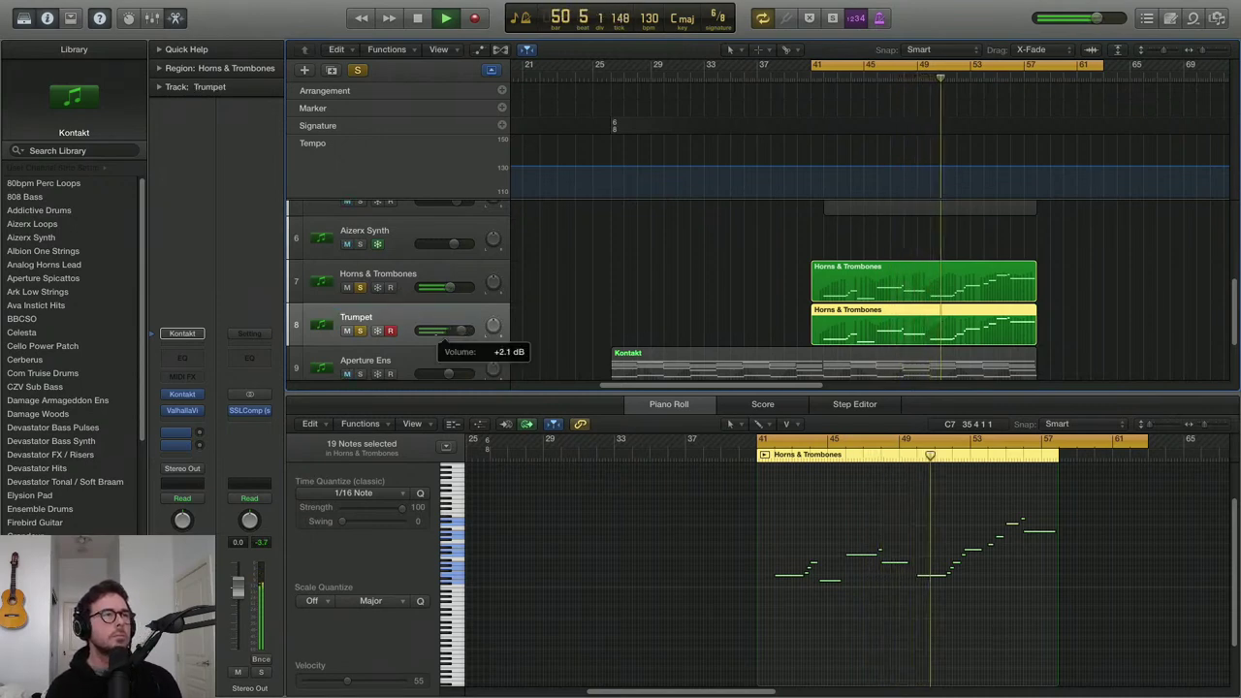
key(ctrl+s)
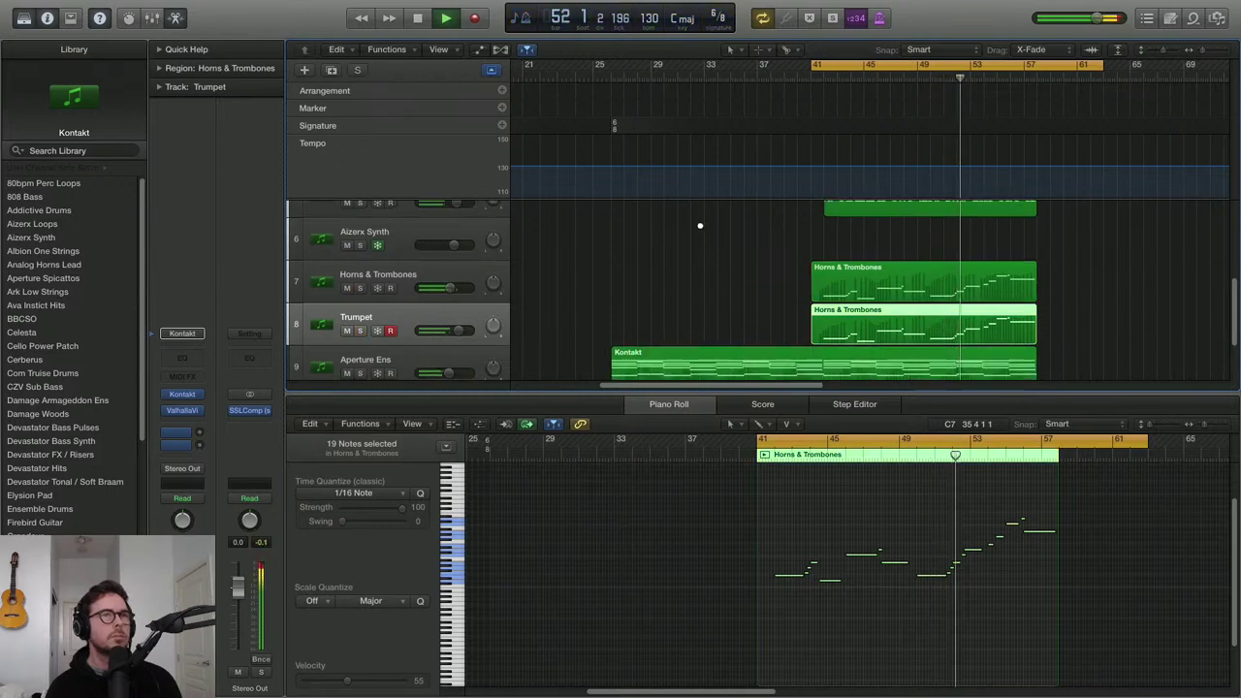
Stop the playback and freeze the Cello Power Patch, Violas Power Patch and Percussion Power Patch tracks
key(super+Up)
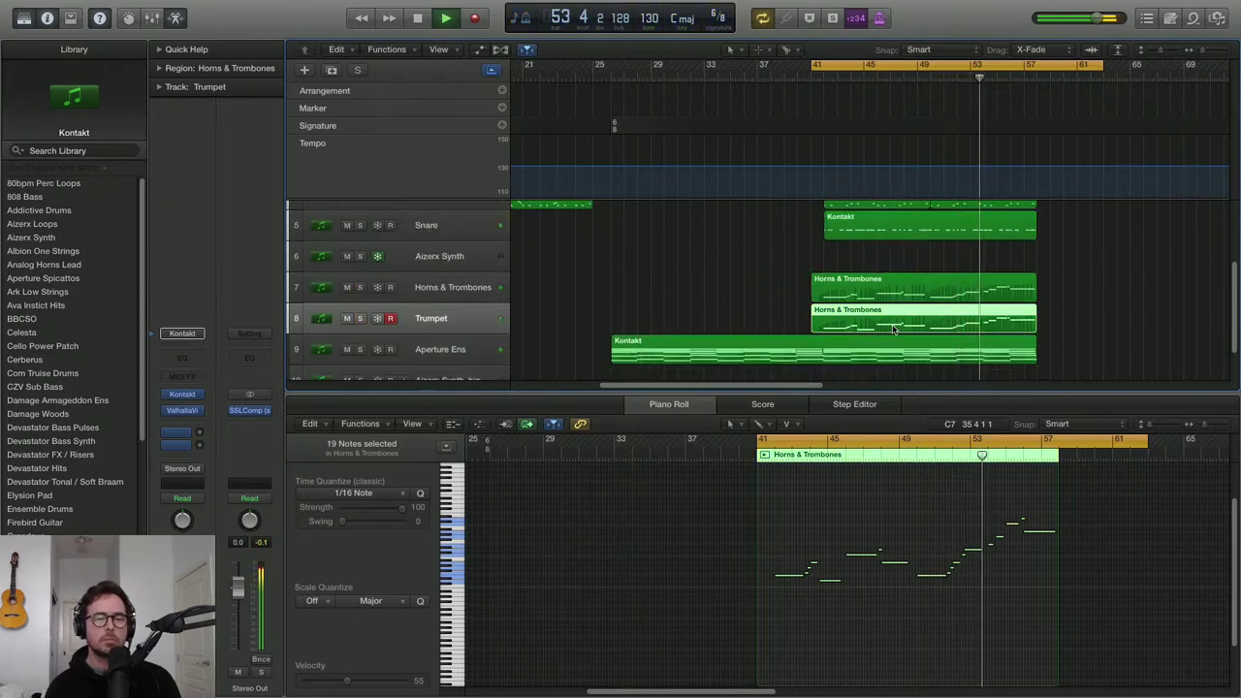
key(super+Left)
key(super+Up)
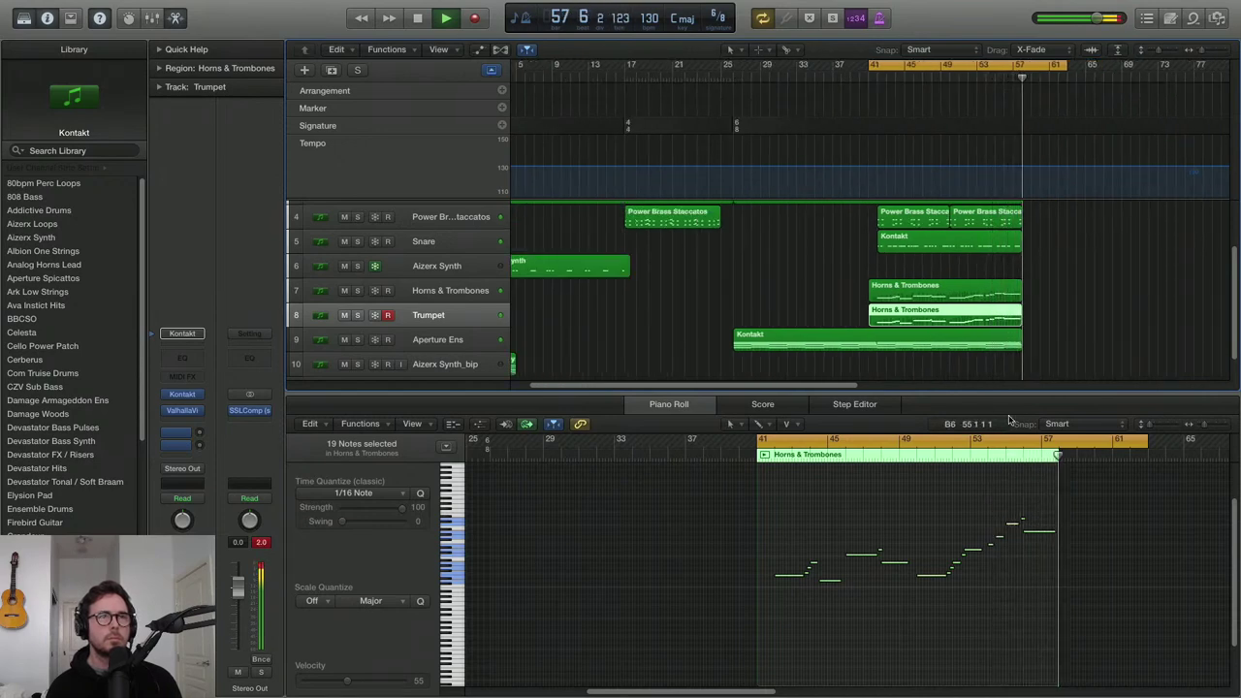
key(space)
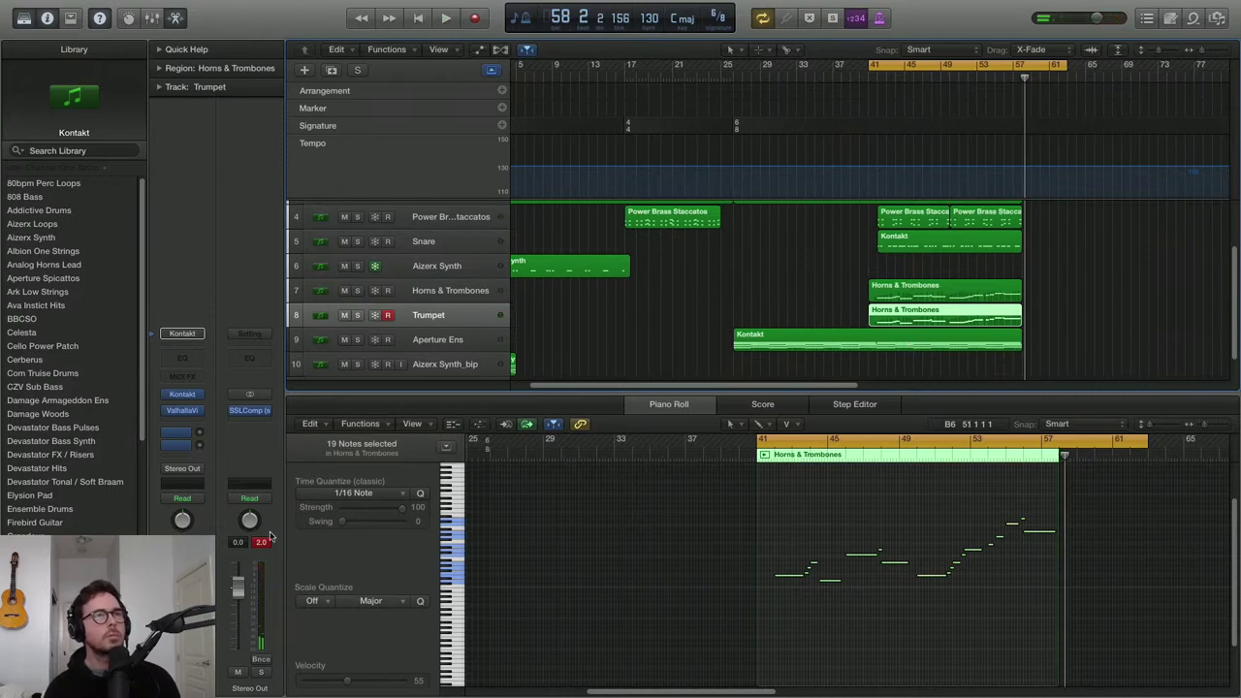
scroll(655, 330, down, 5)
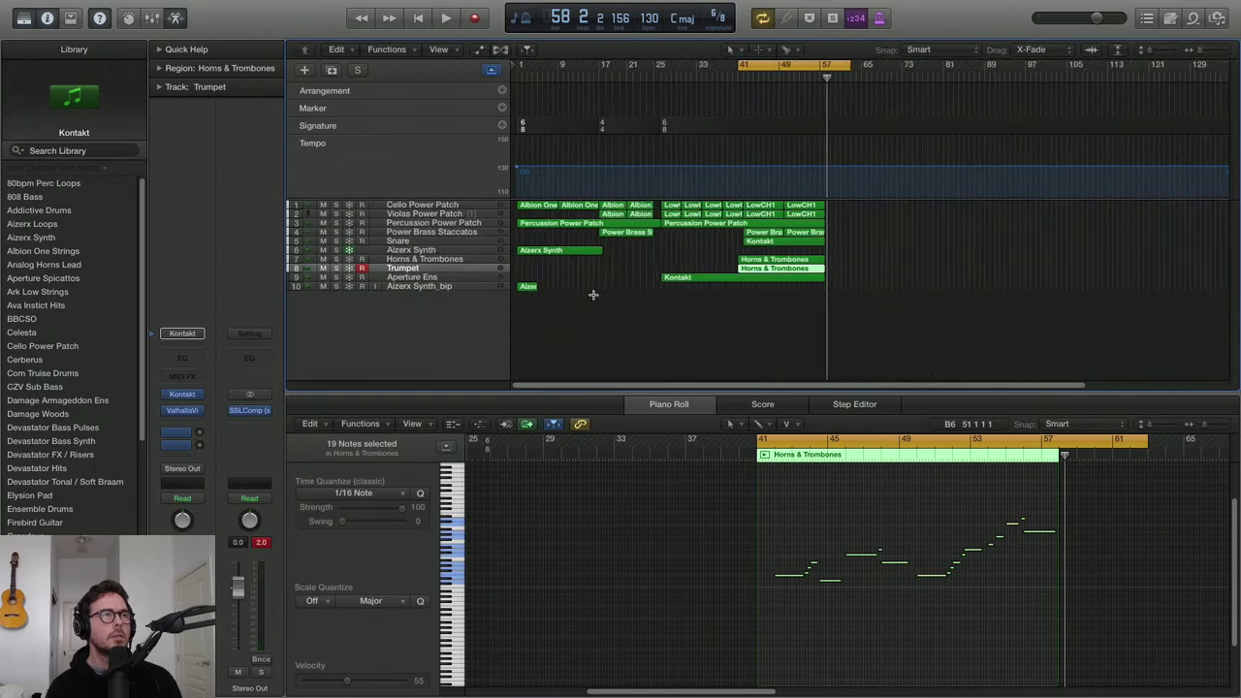
scroll(595, 300, up, 2)
scroll(595, 304, down, 2)
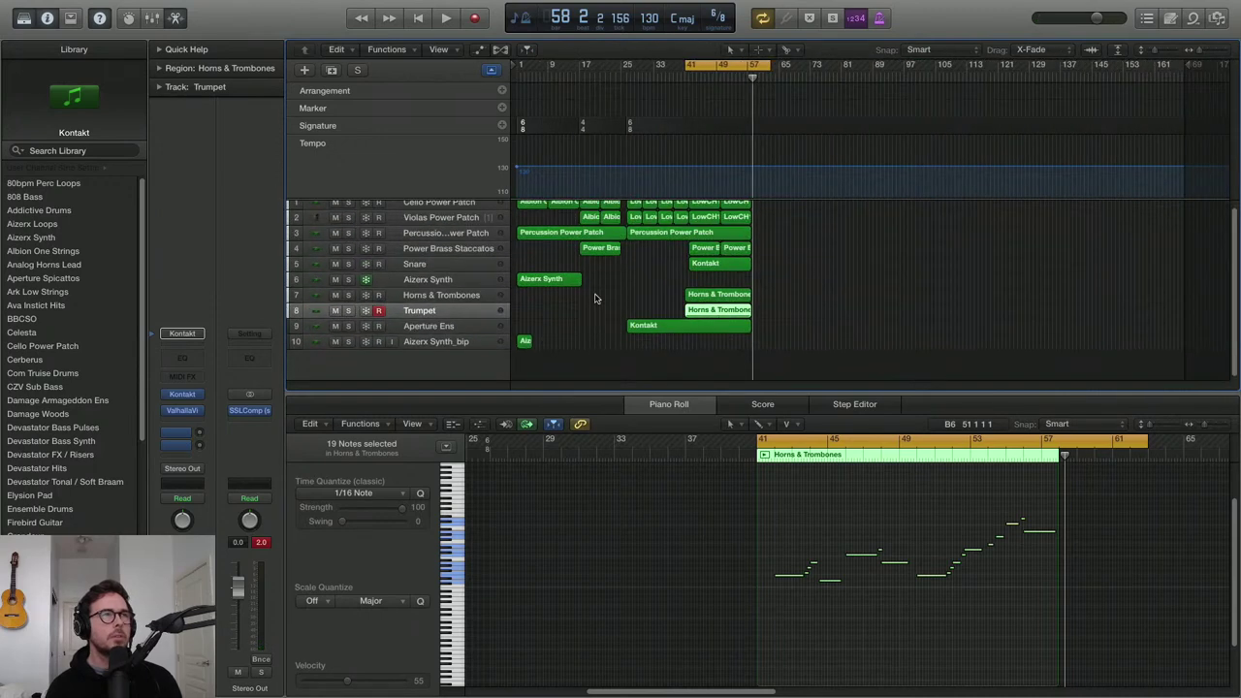
click(414, 213)
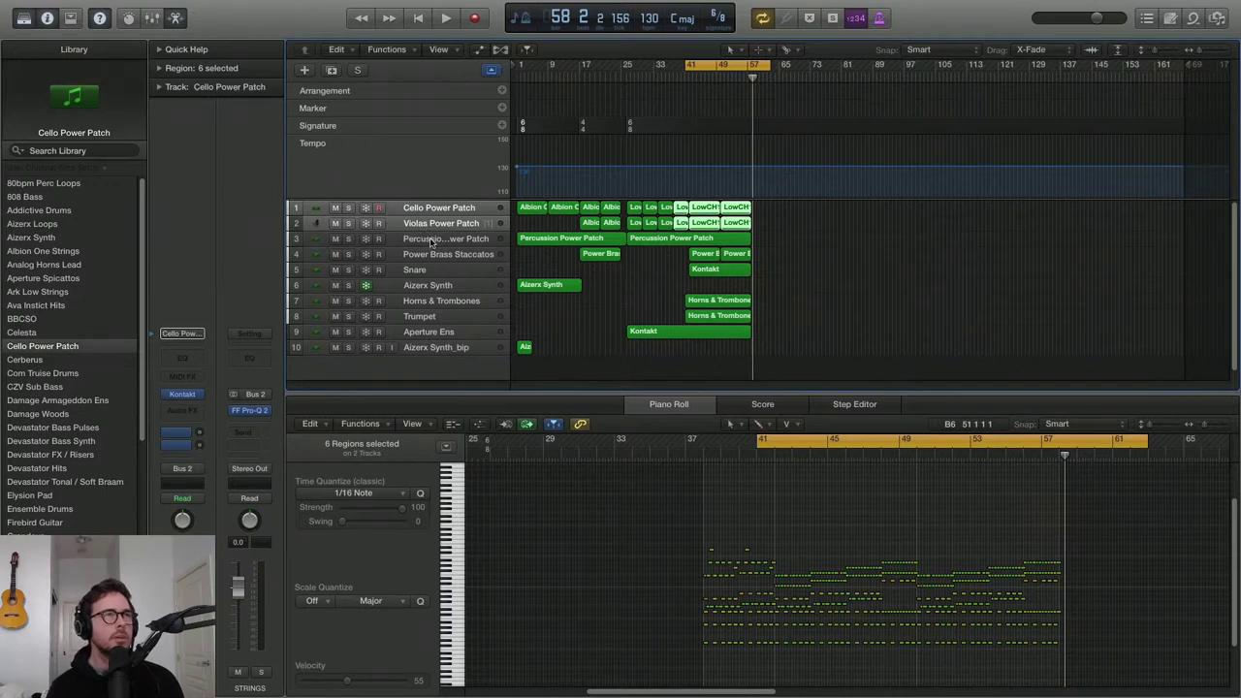
shift+click(431, 241)
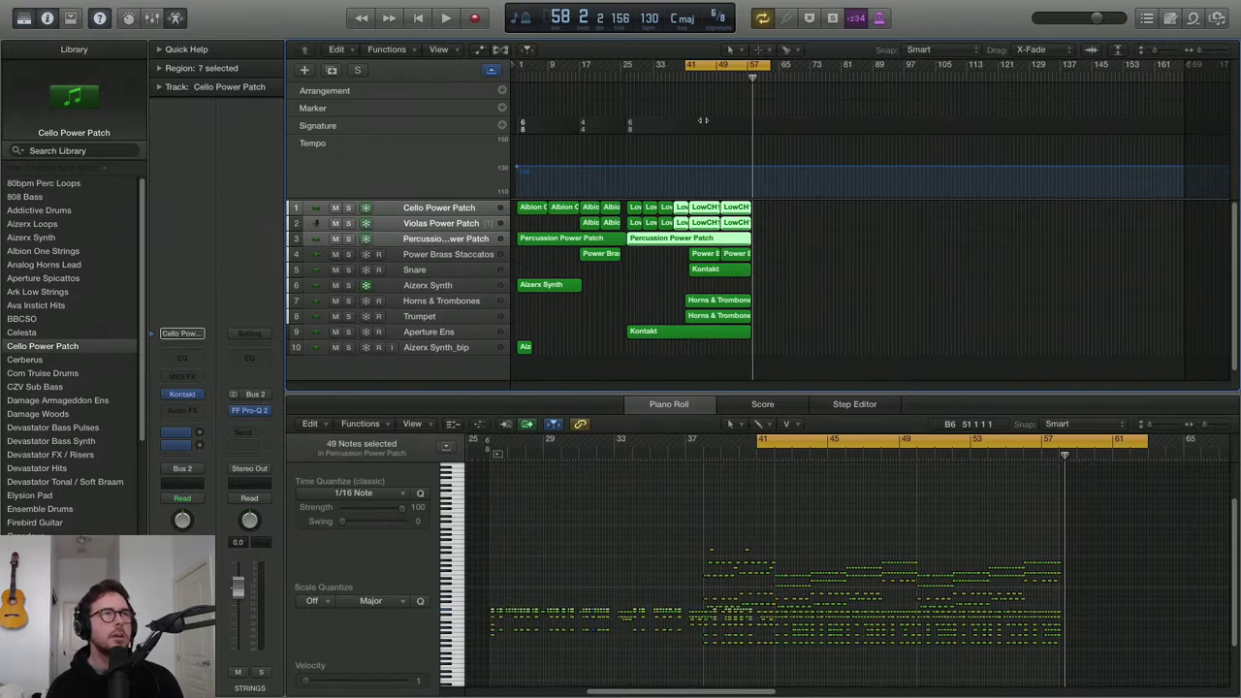
key(space)
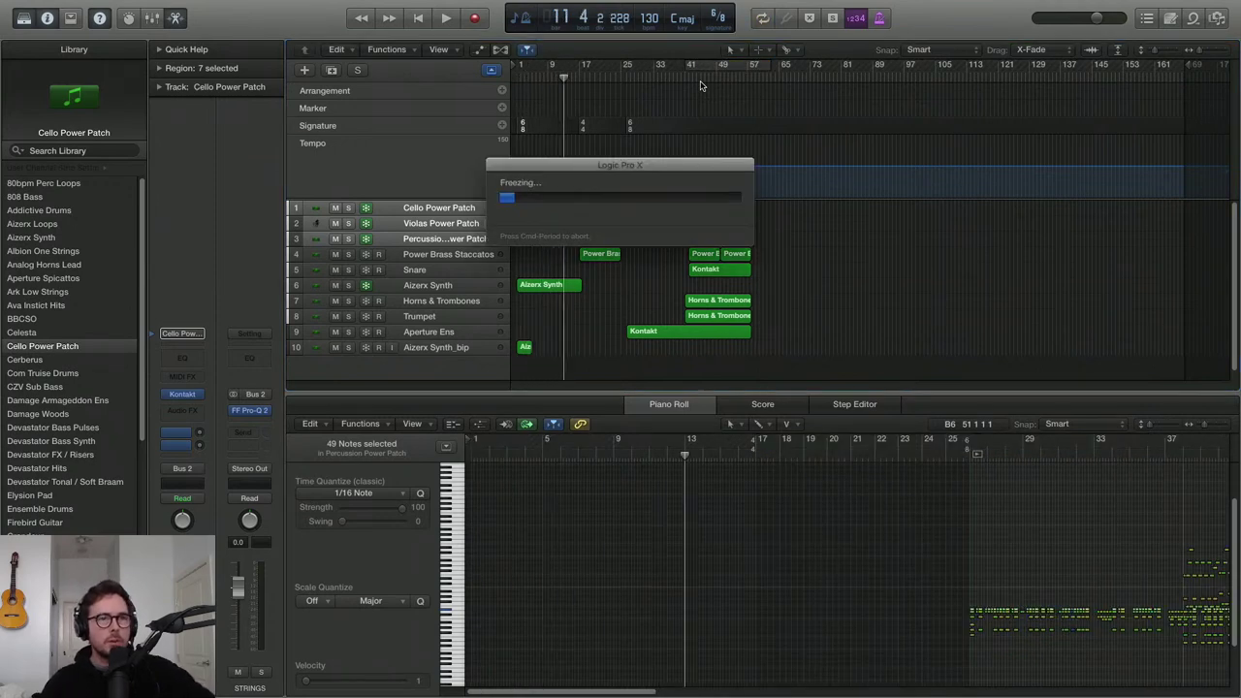
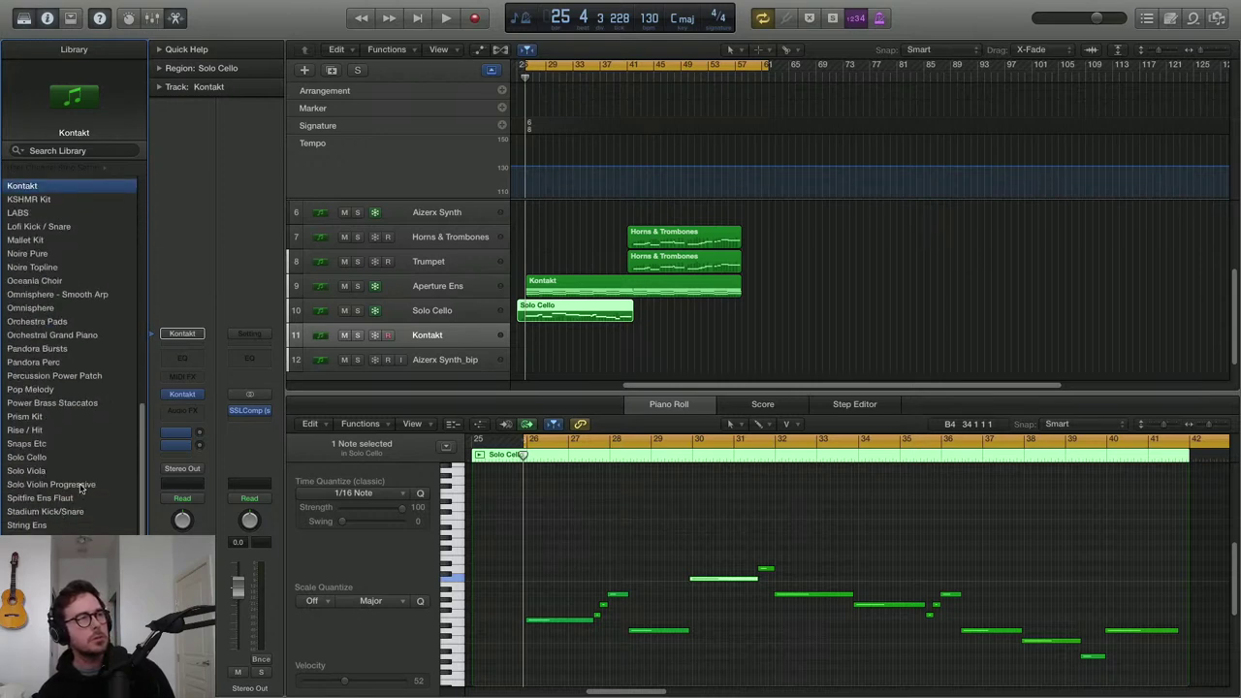
Load the Solo Violin Progressive patch on the new Kontakt track and try it out against the playing arrangement
click(77, 485)
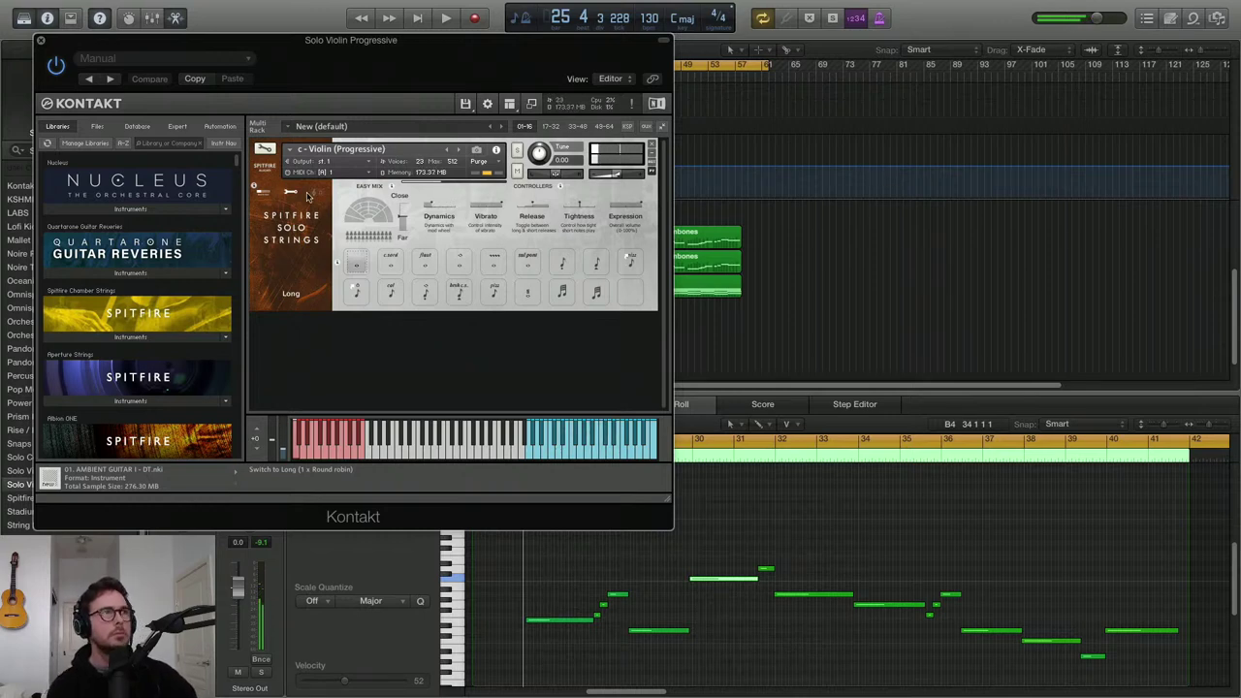
click(40, 40)
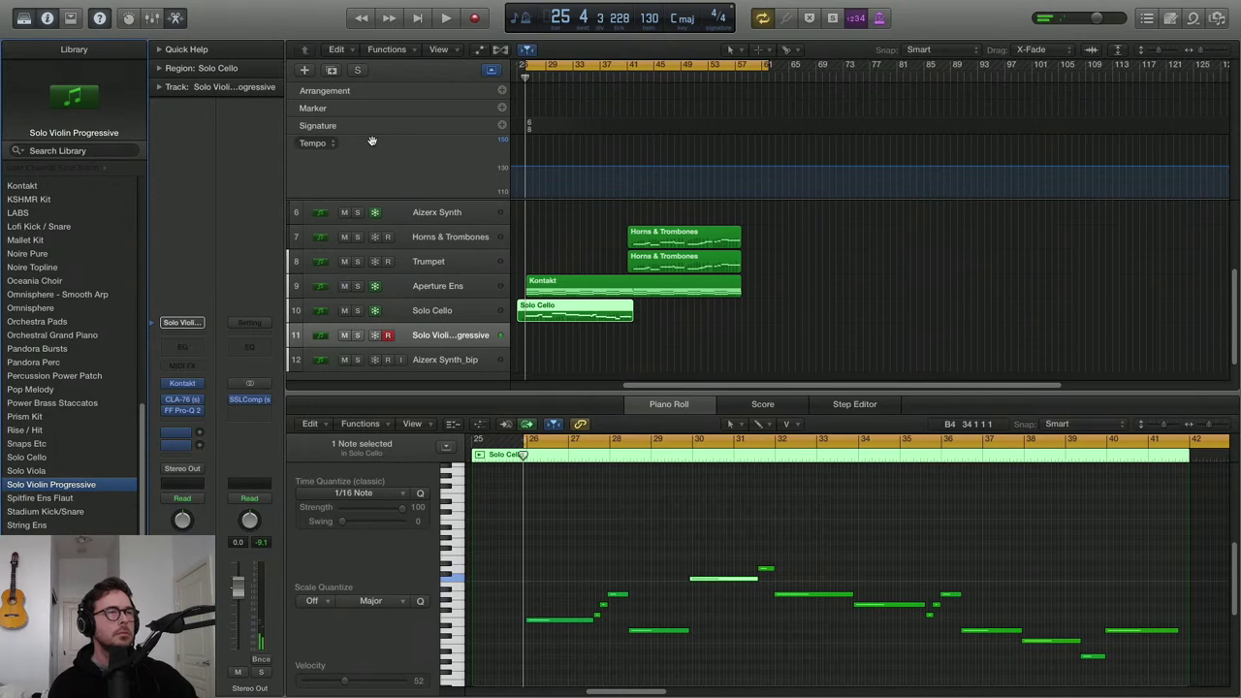
key(space)
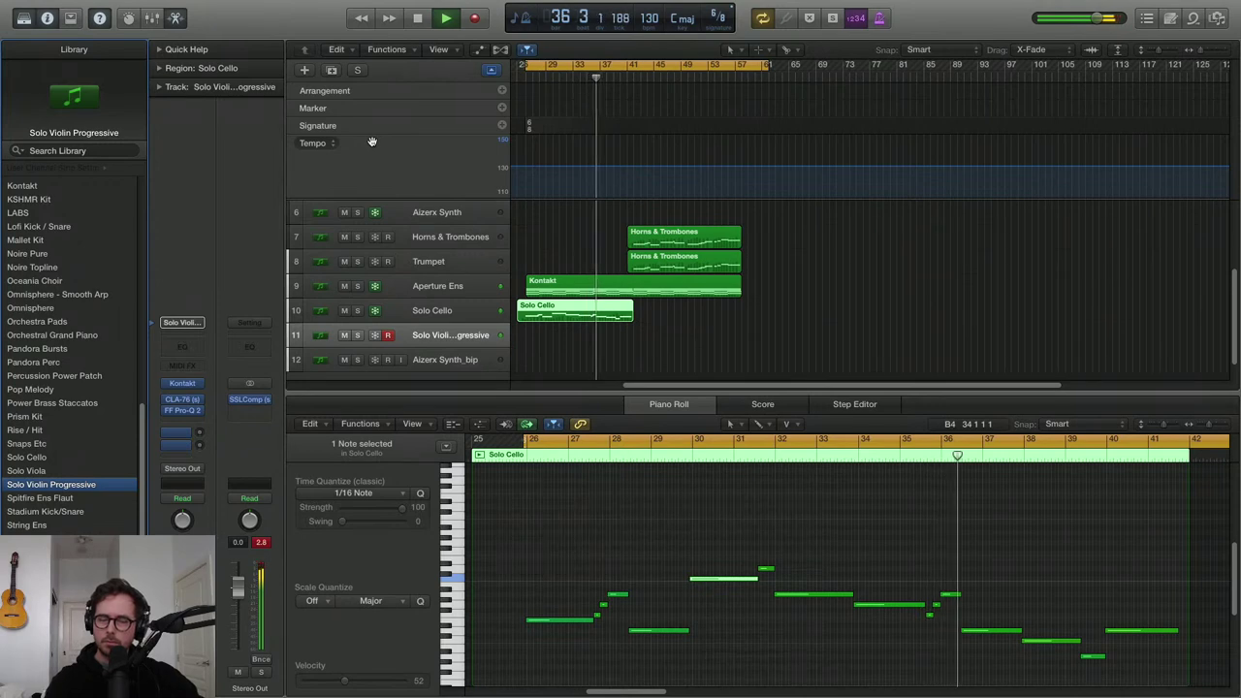
key(space)
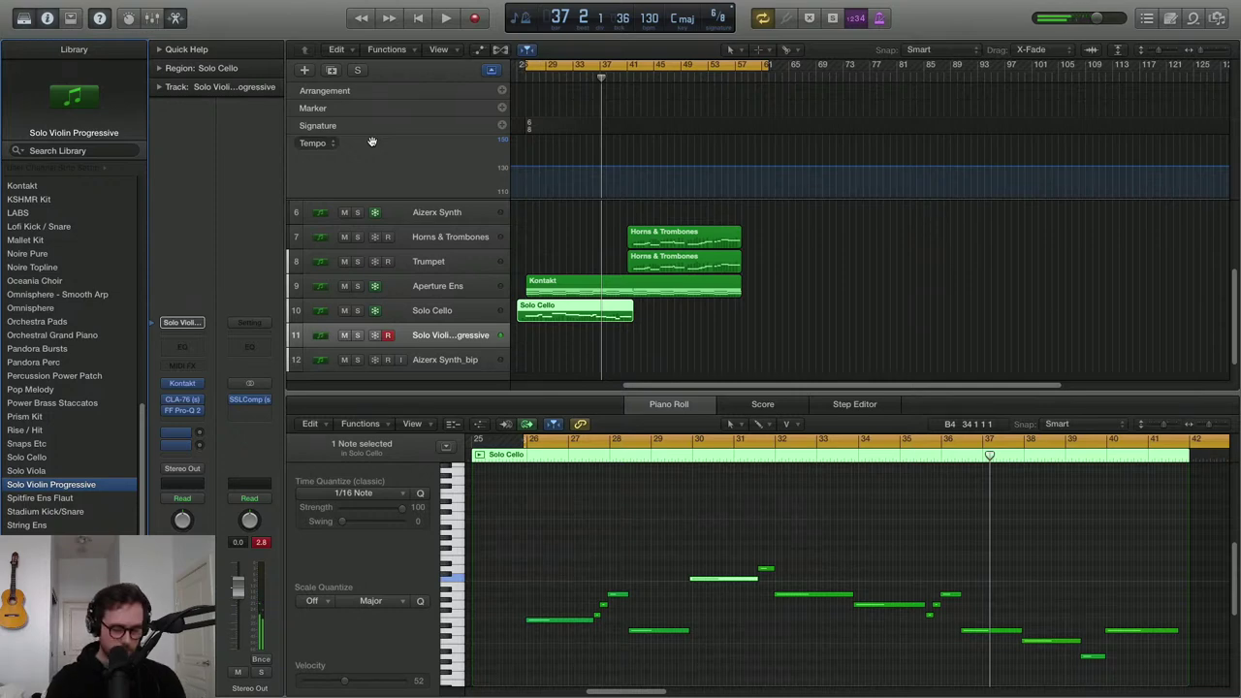
Record a violin line alongside the Solo Cello melody on the Solo Violin Progressive track and play it back
key(r)
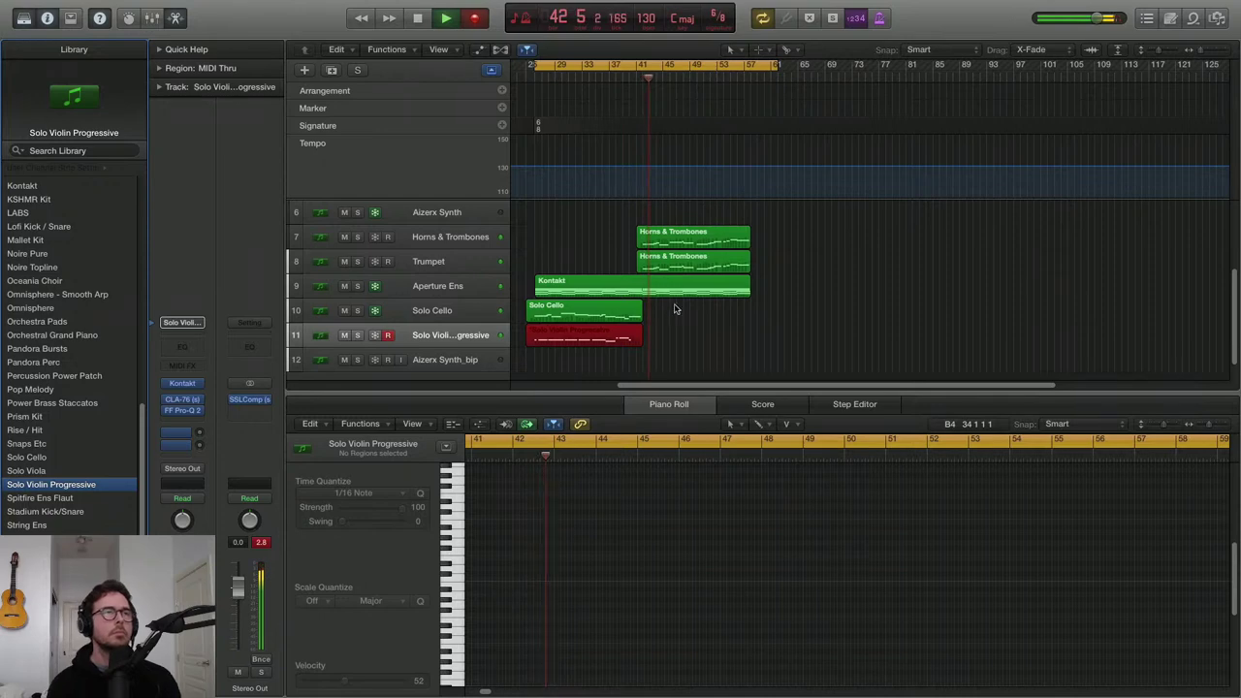
scroll(669, 318, up, 3)
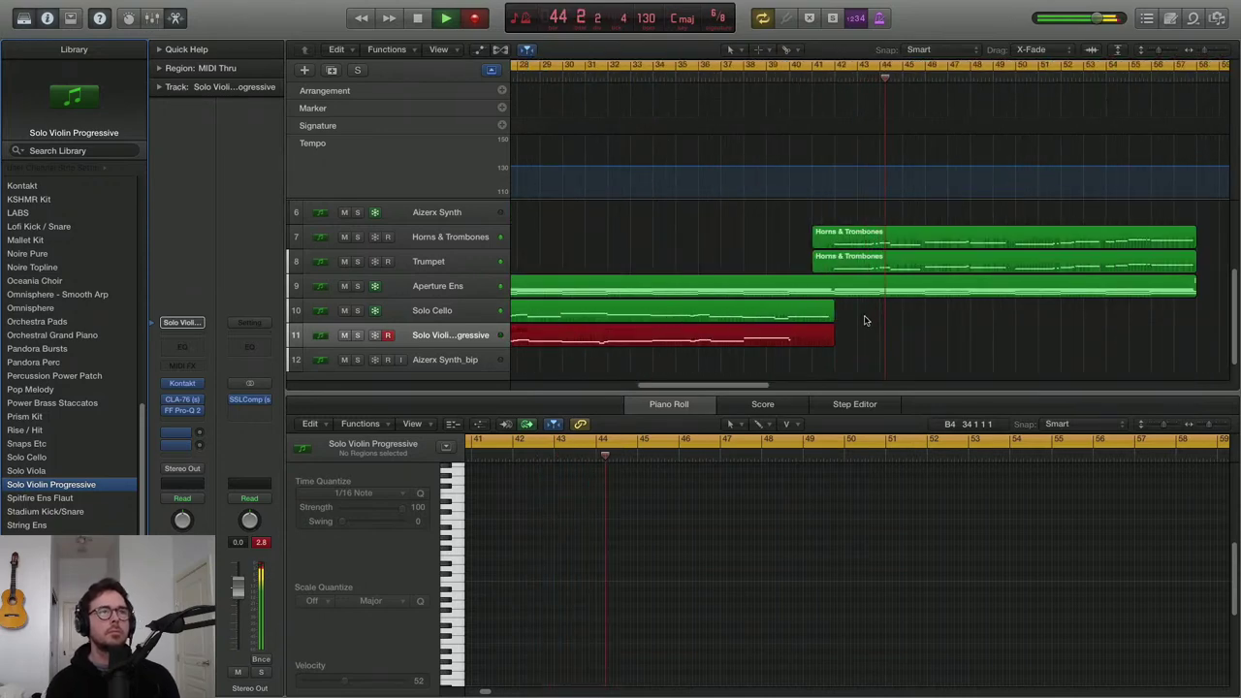
key(space)
scroll(756, 344, down, 3)
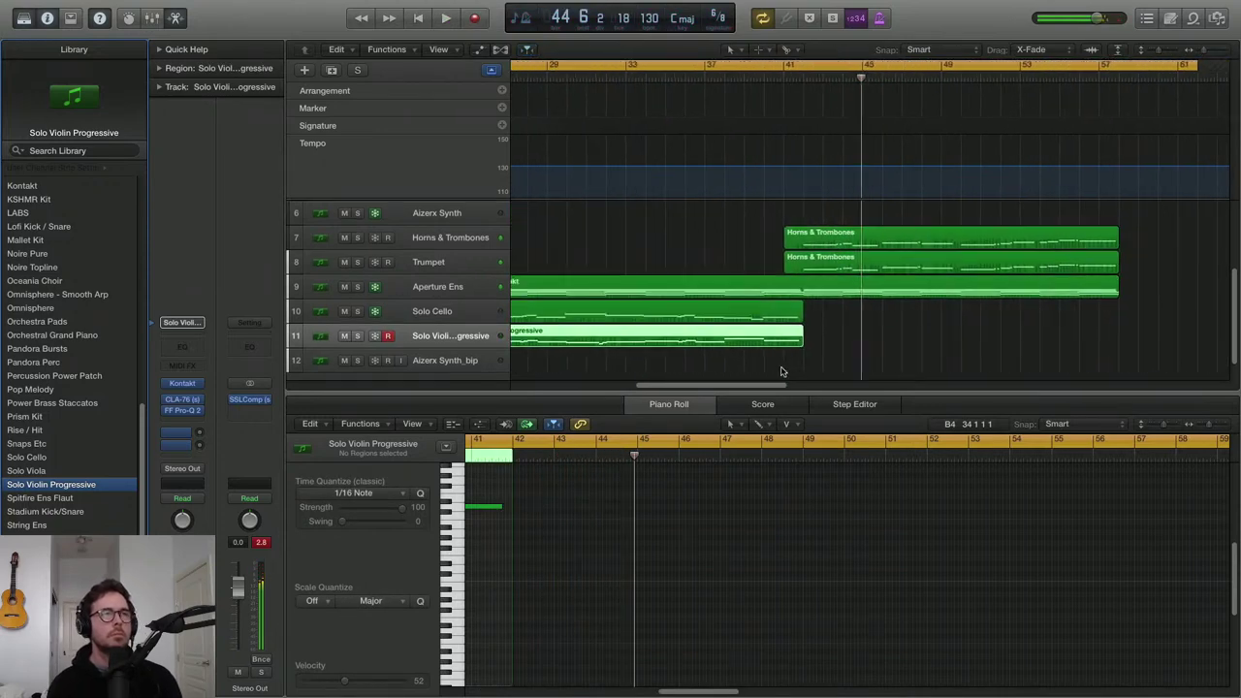
click(738, 347)
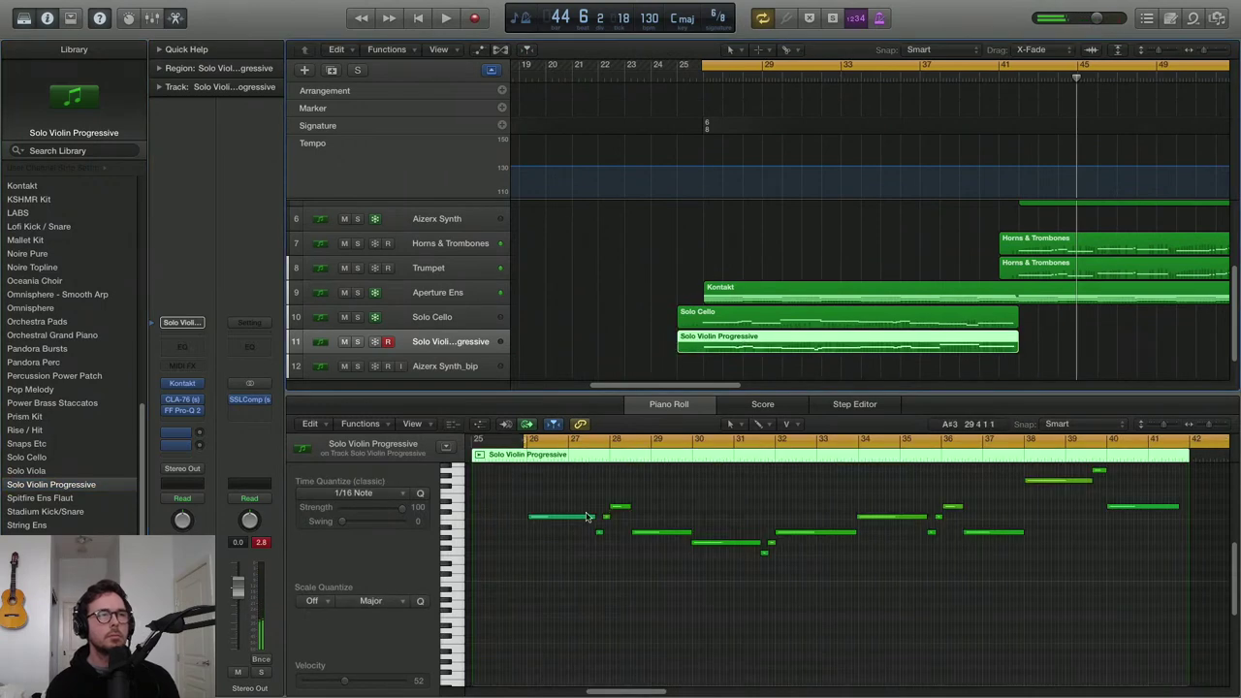
key(shift+space)
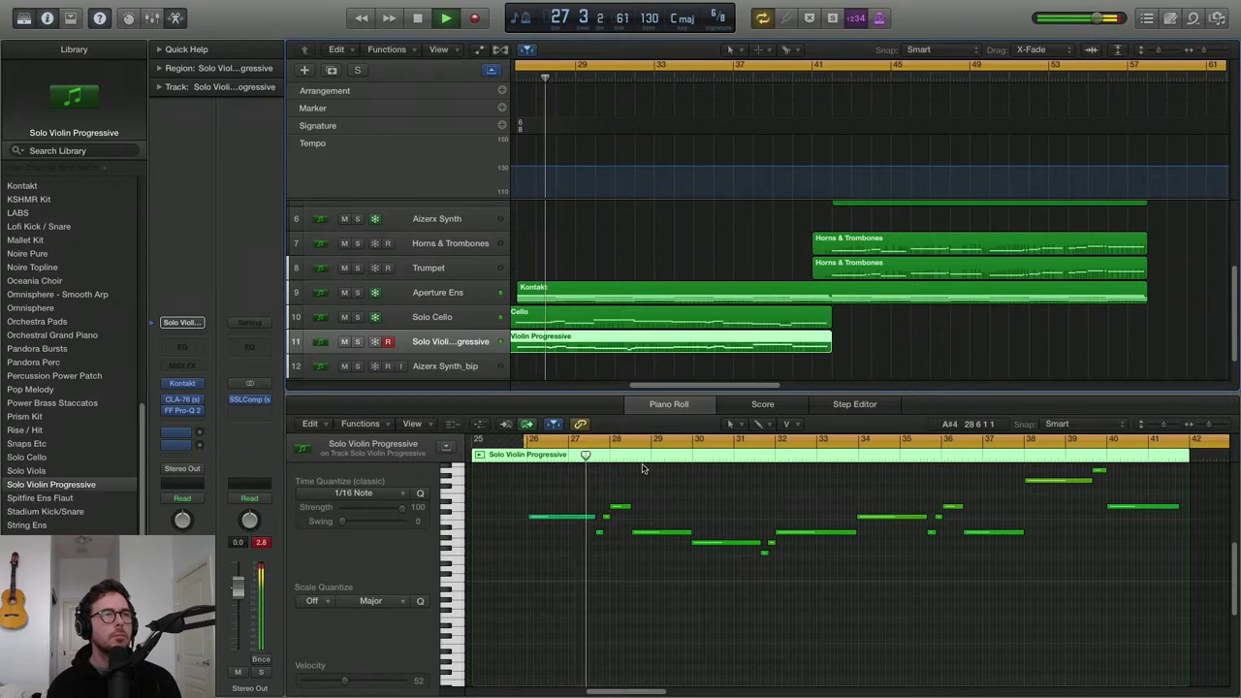
Insert a stereo ValhallaVintageVerb on the Solo Violin Progressive track and set its mix to 13.2 %
click(189, 430)
mouse_move(224, 579)
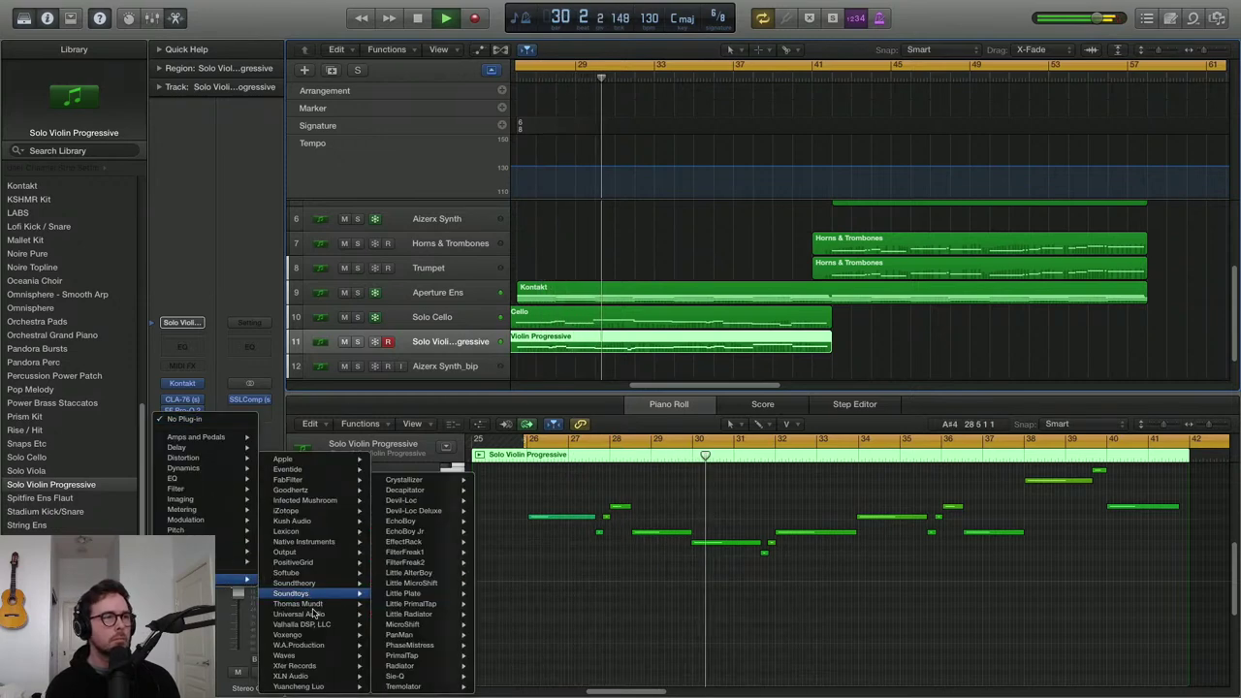
mouse_move(303, 625)
mouse_move(447, 655)
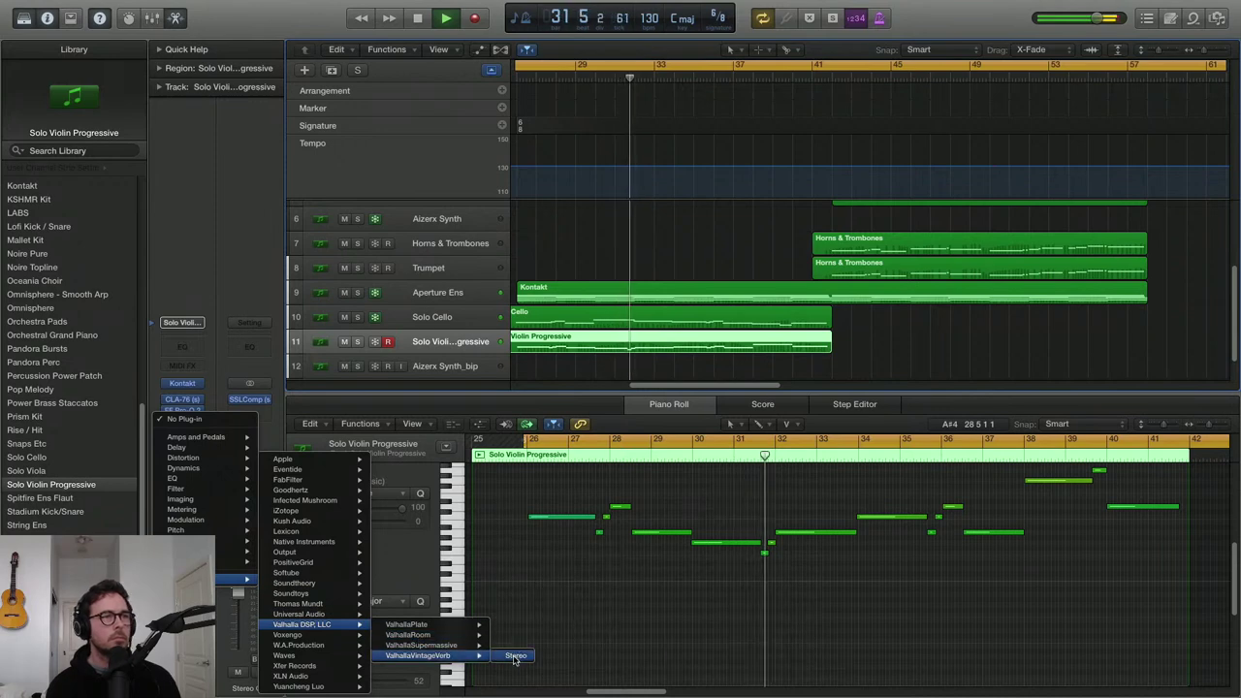
click(514, 655)
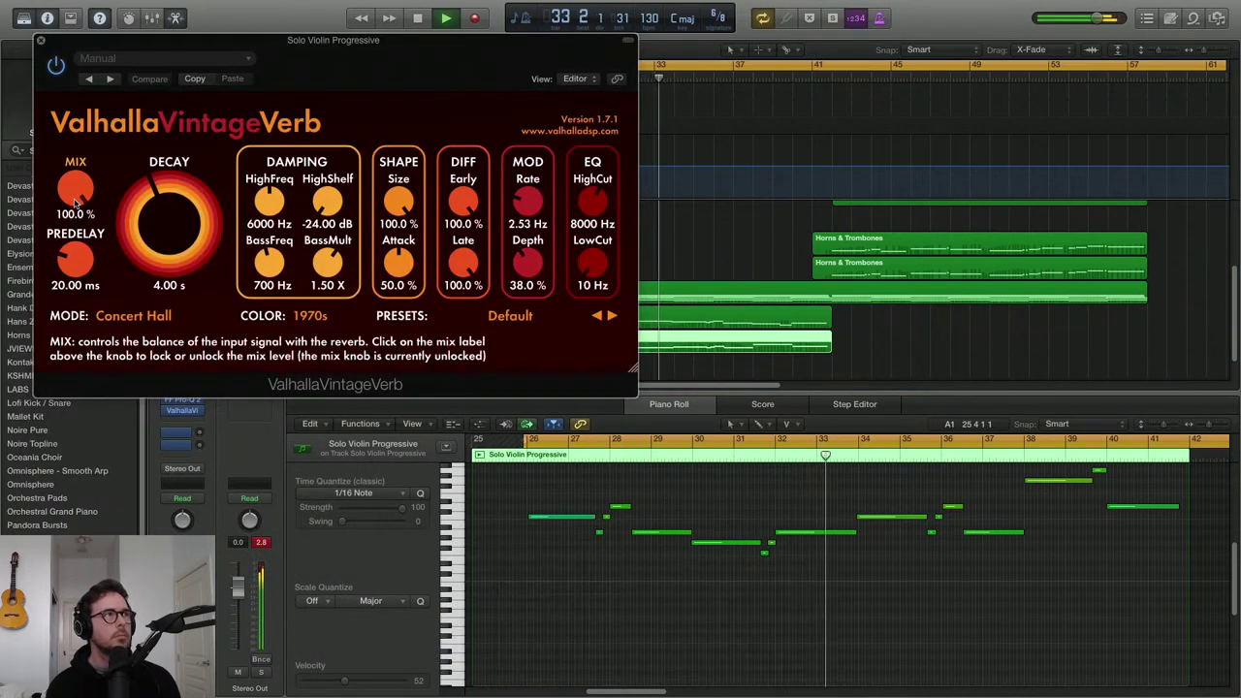
drag(76, 189, 101, 339)
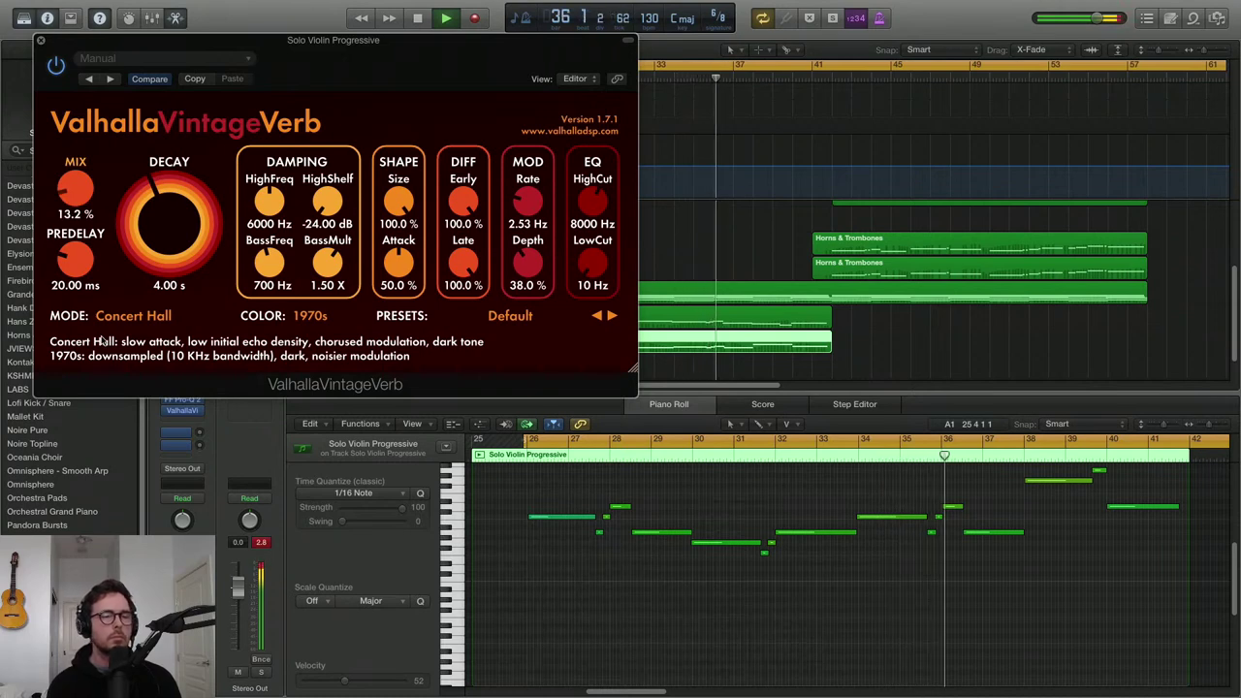
click(40, 42)
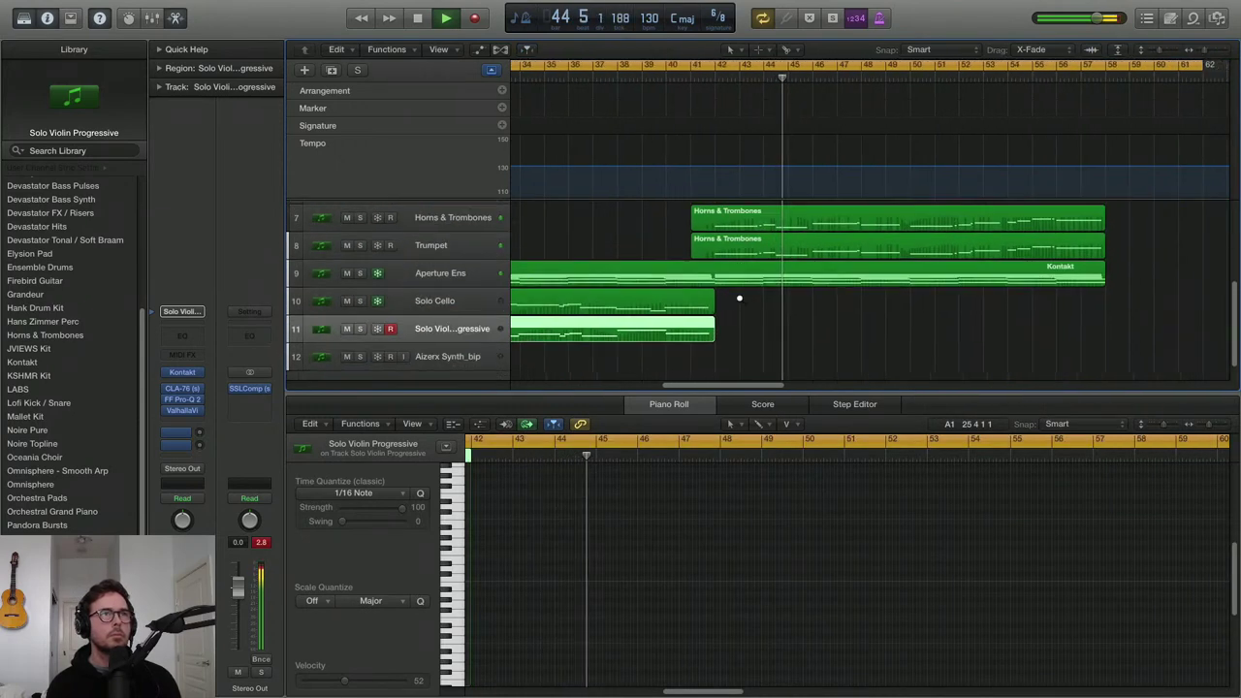
Listen on through the brass section, then stop playback and freeze the Solo Violin Progressive track
click(436, 246)
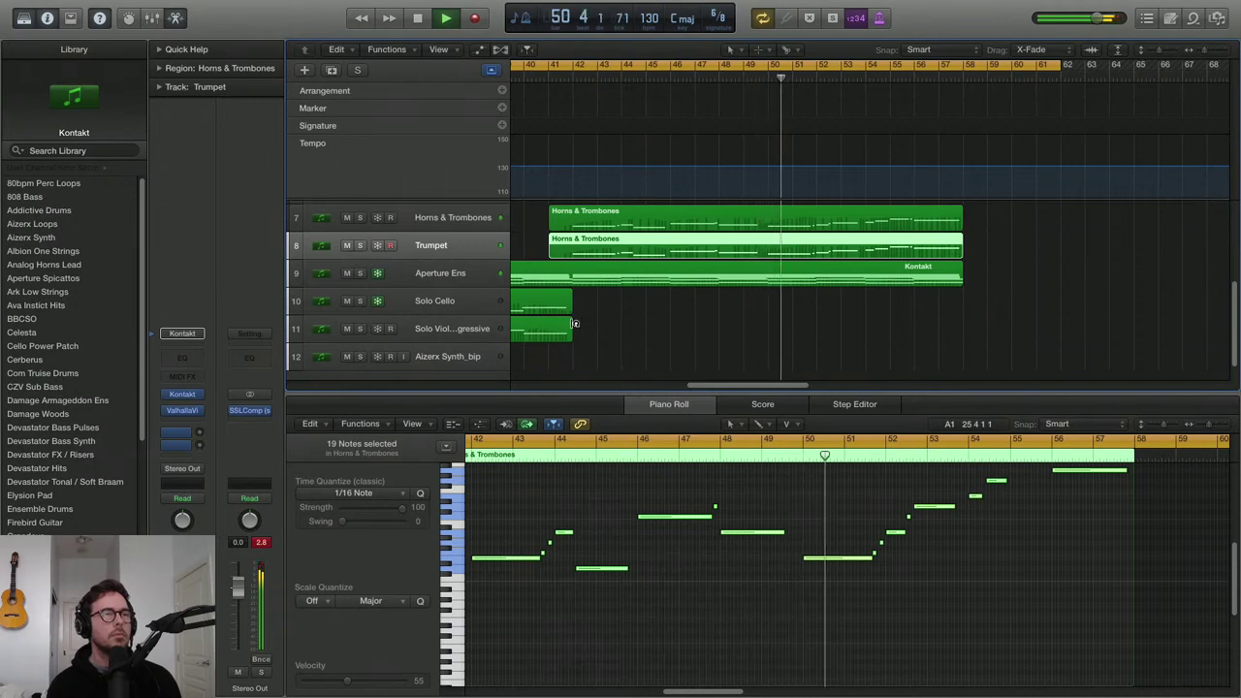
scroll(590, 297, down, 5)
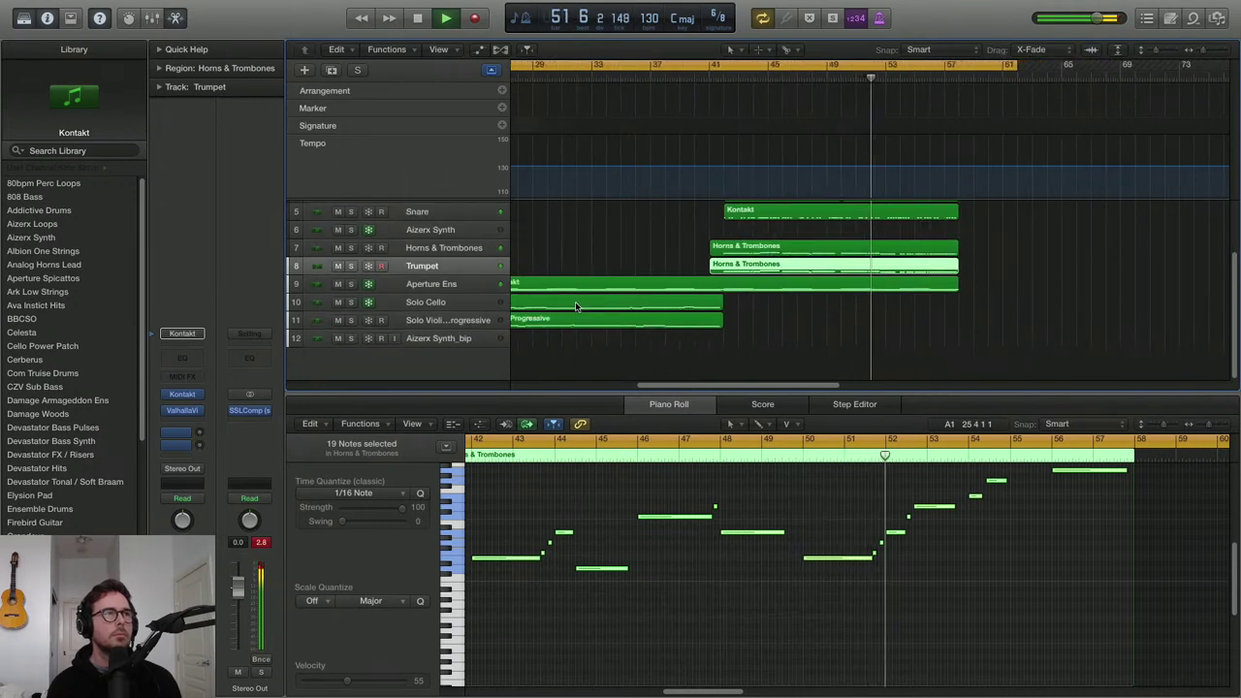
key(space)
click(368, 320)
key(space)
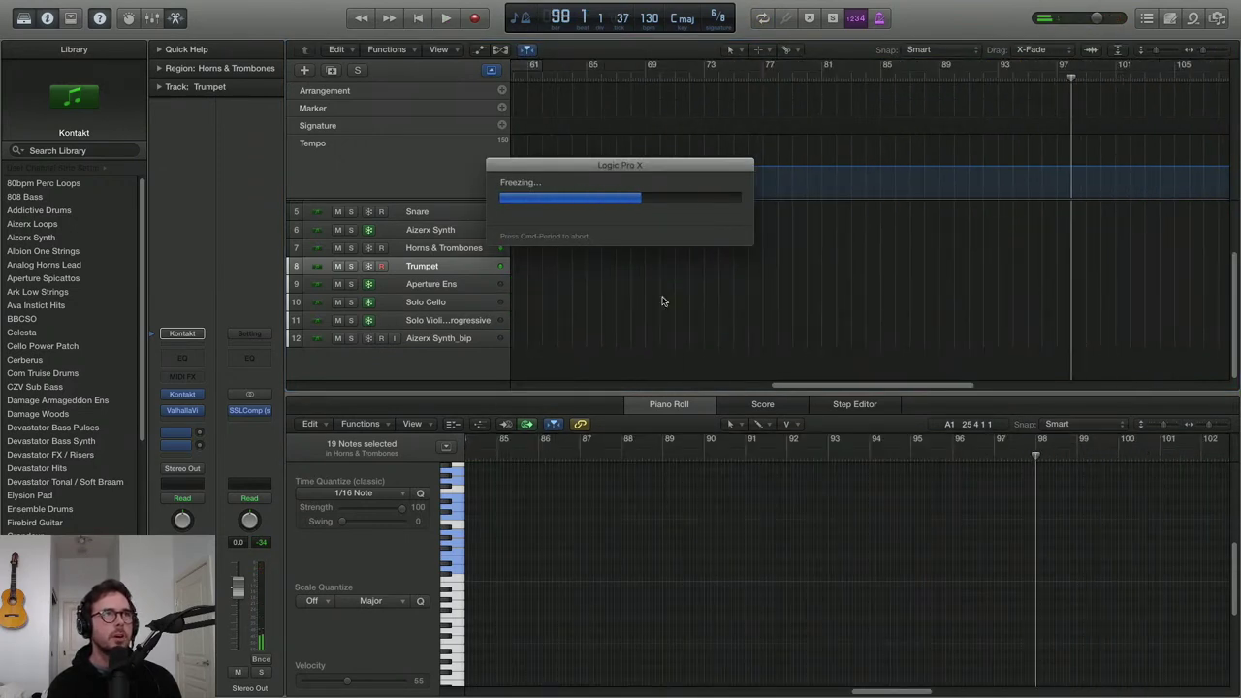
Add a Kontakt instrument track below Trumpet and load the f - Ensembles patch from Spitfire Chamber Strings, dismissing its help message
scroll(697, 301, down, 3)
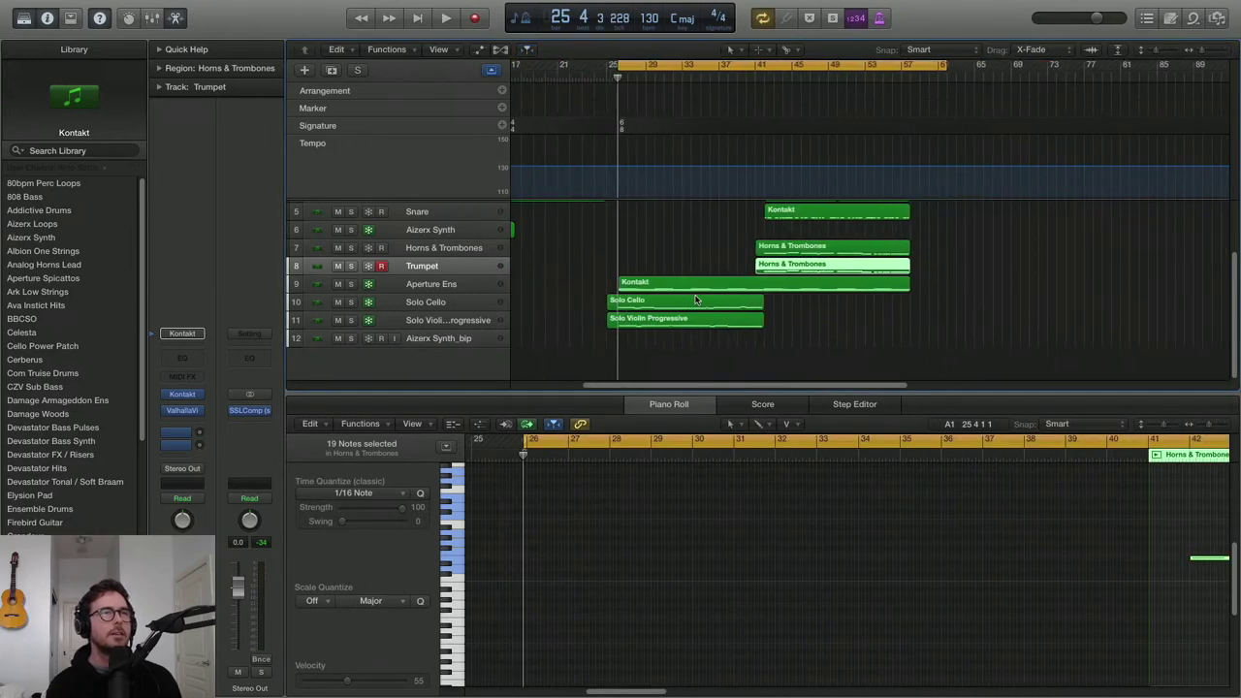
click(306, 71)
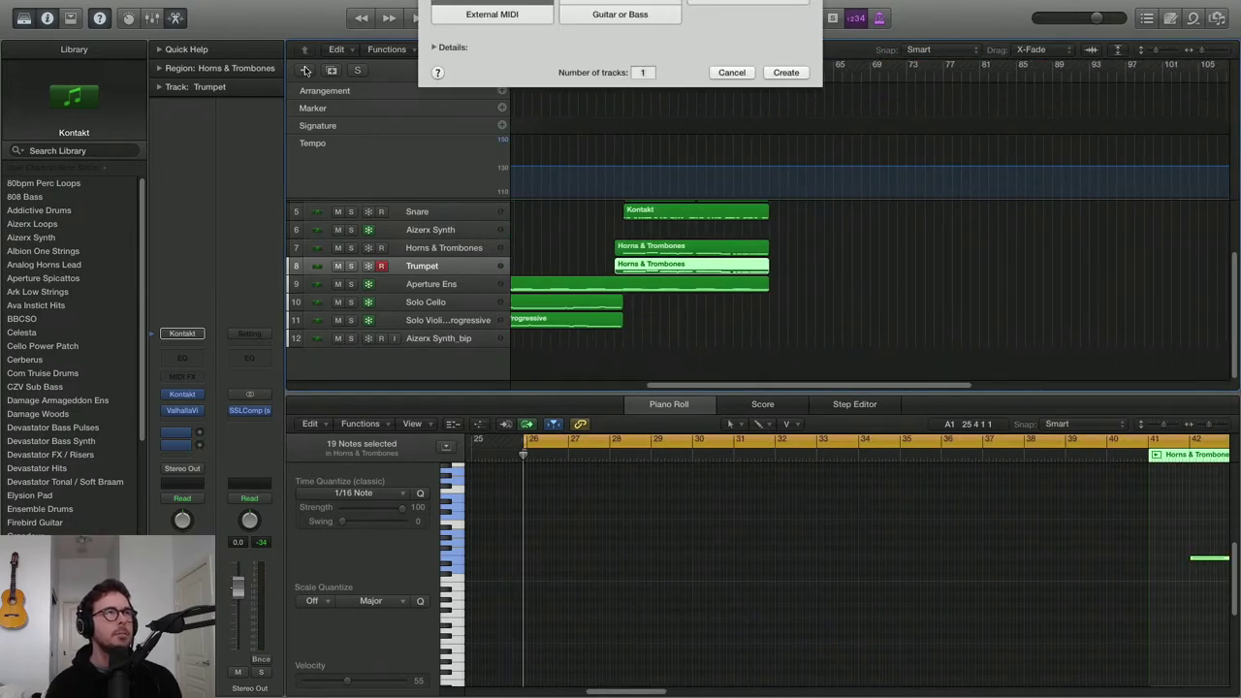
key(Return)
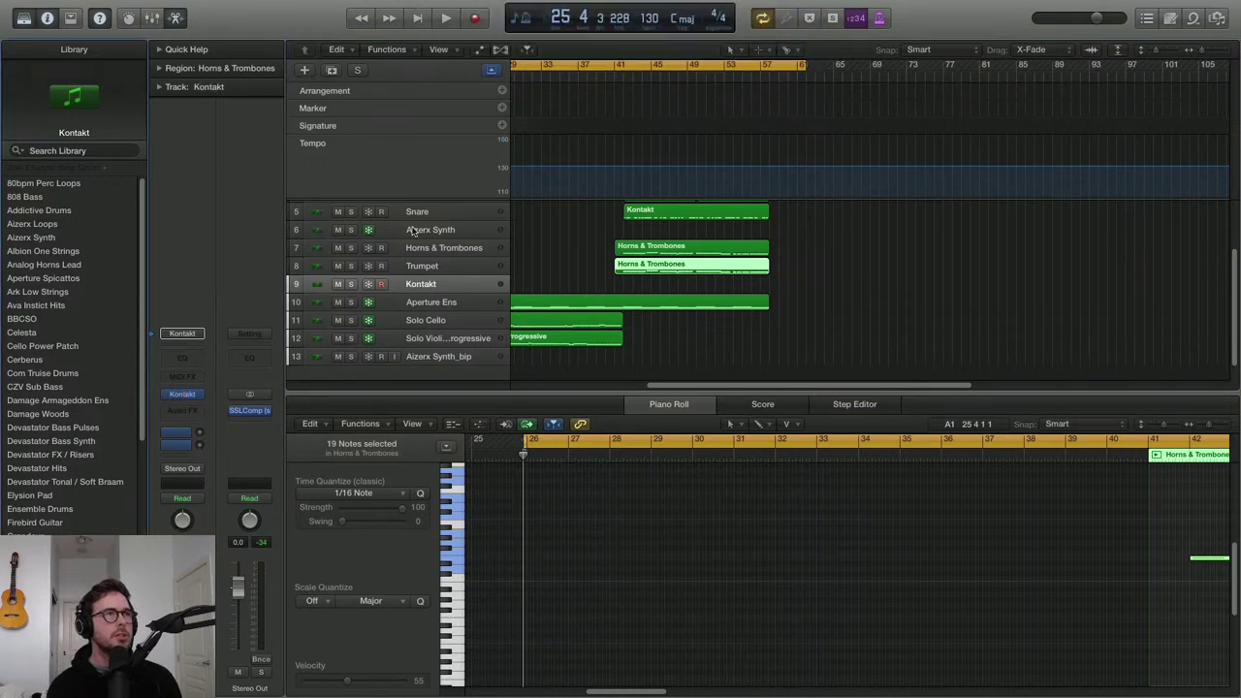
click(461, 284)
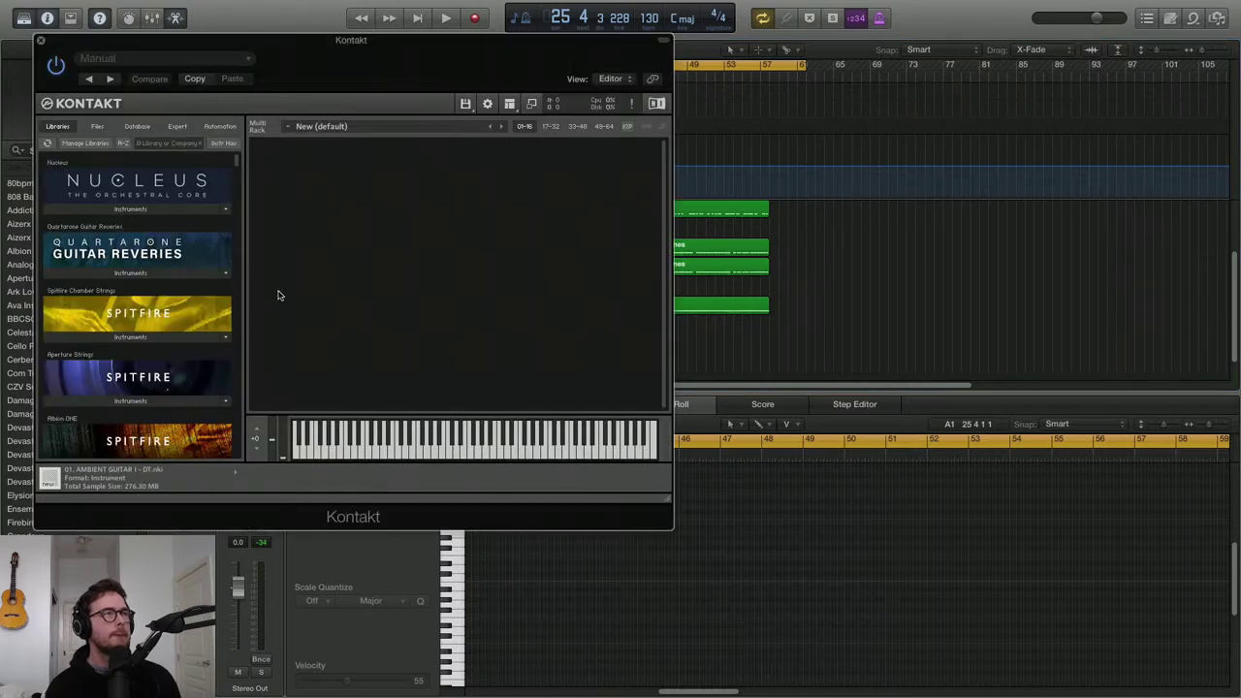
click(194, 335)
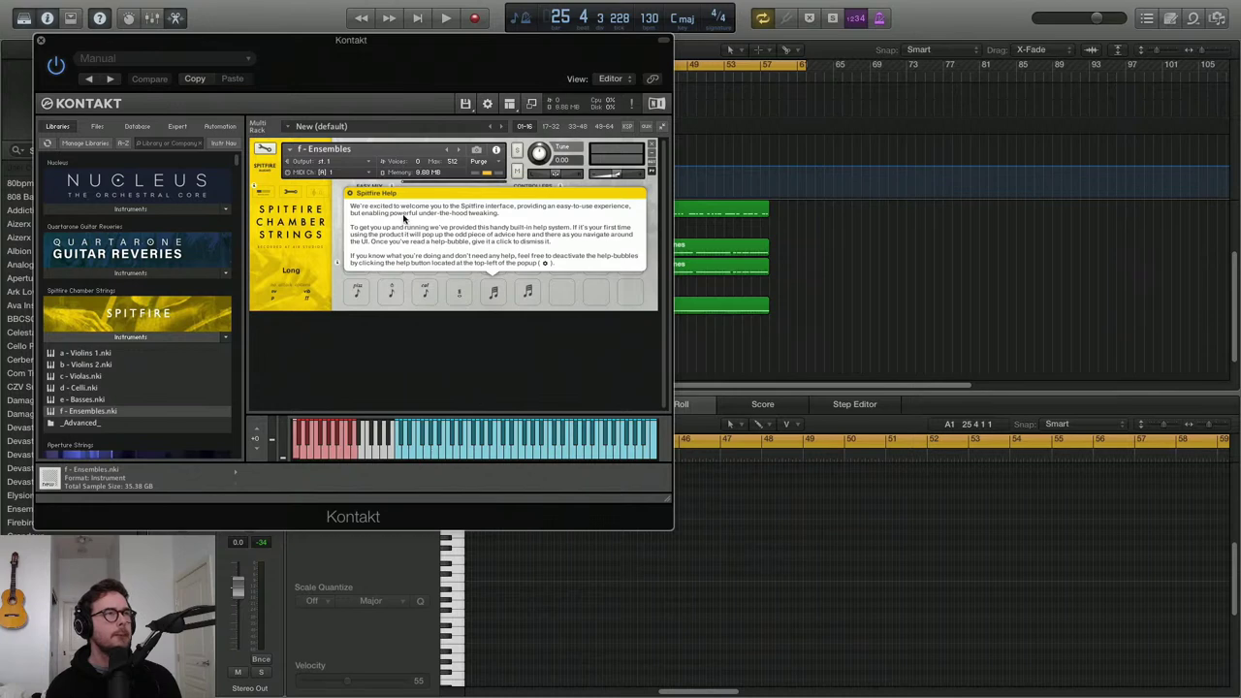
click(409, 237)
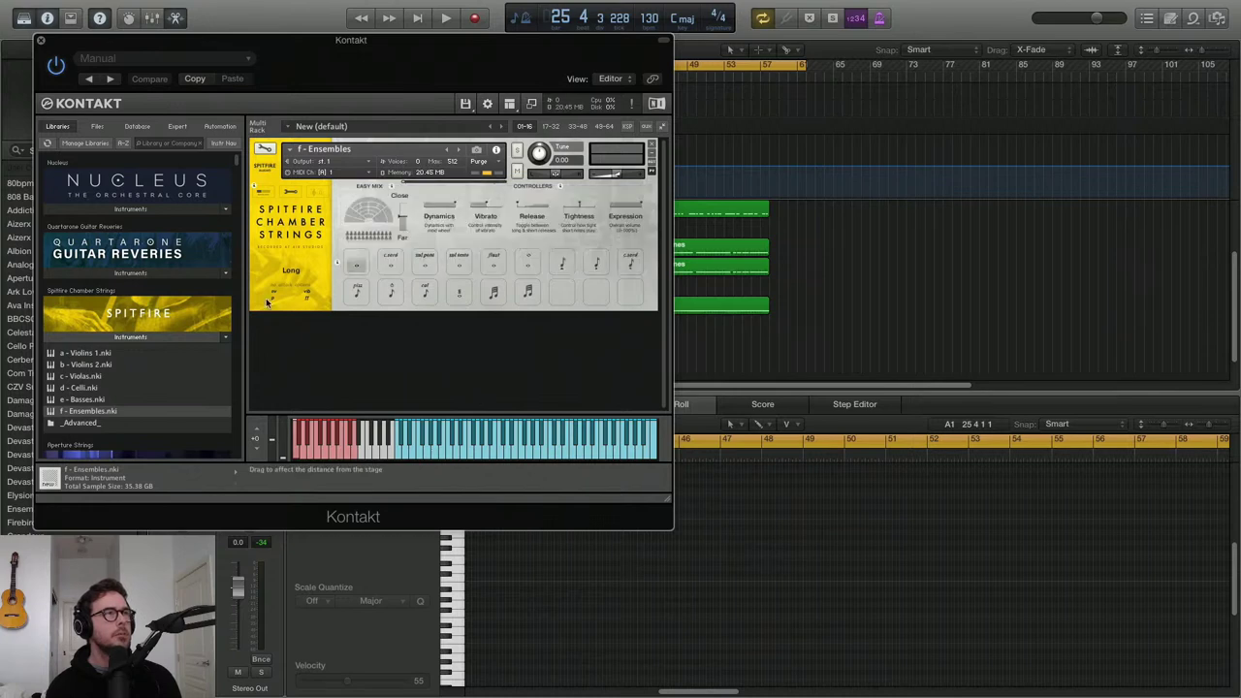
Replace the f - Ensembles patch with c - Violas - Legato decorative from the Spitfire Chamber Strings legato techniques
double_click(89, 423)
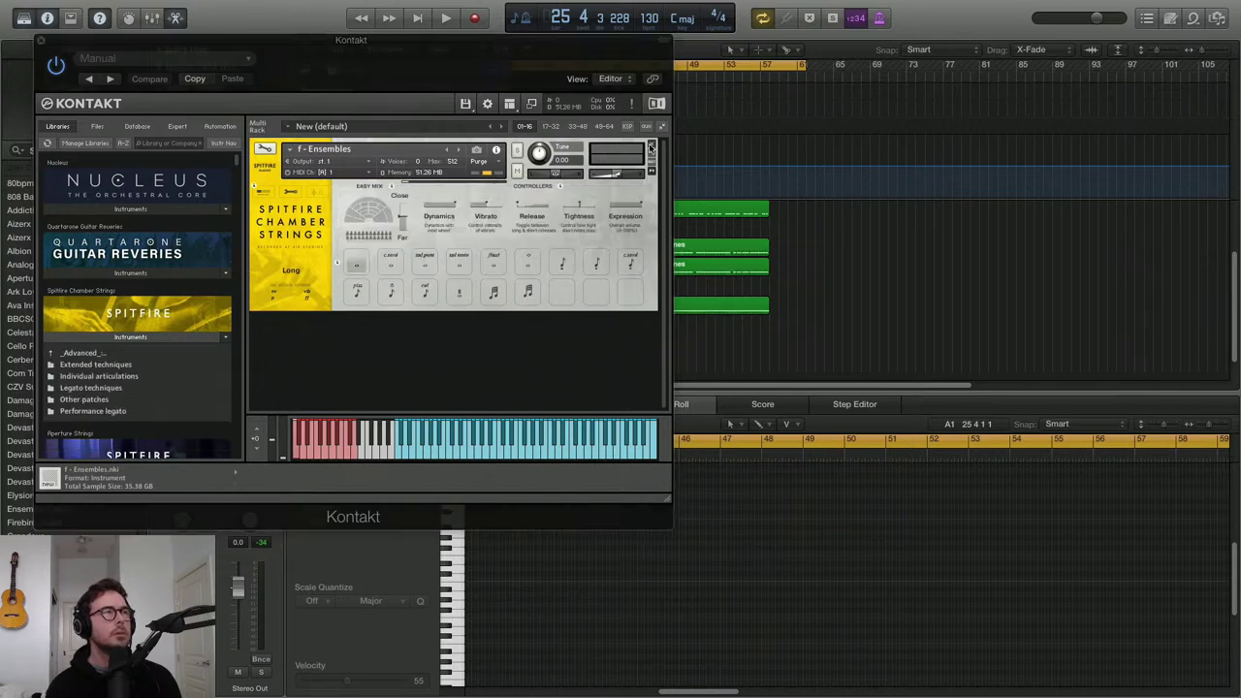
click(652, 146)
click(639, 230)
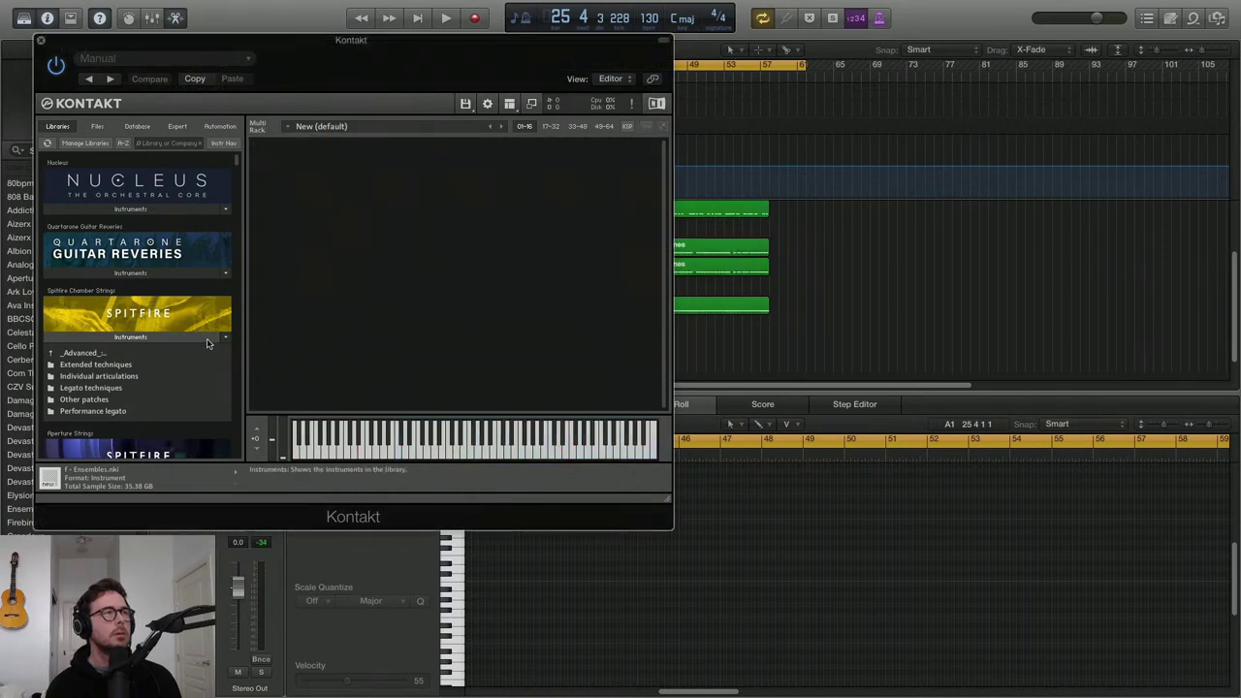
double_click(102, 389)
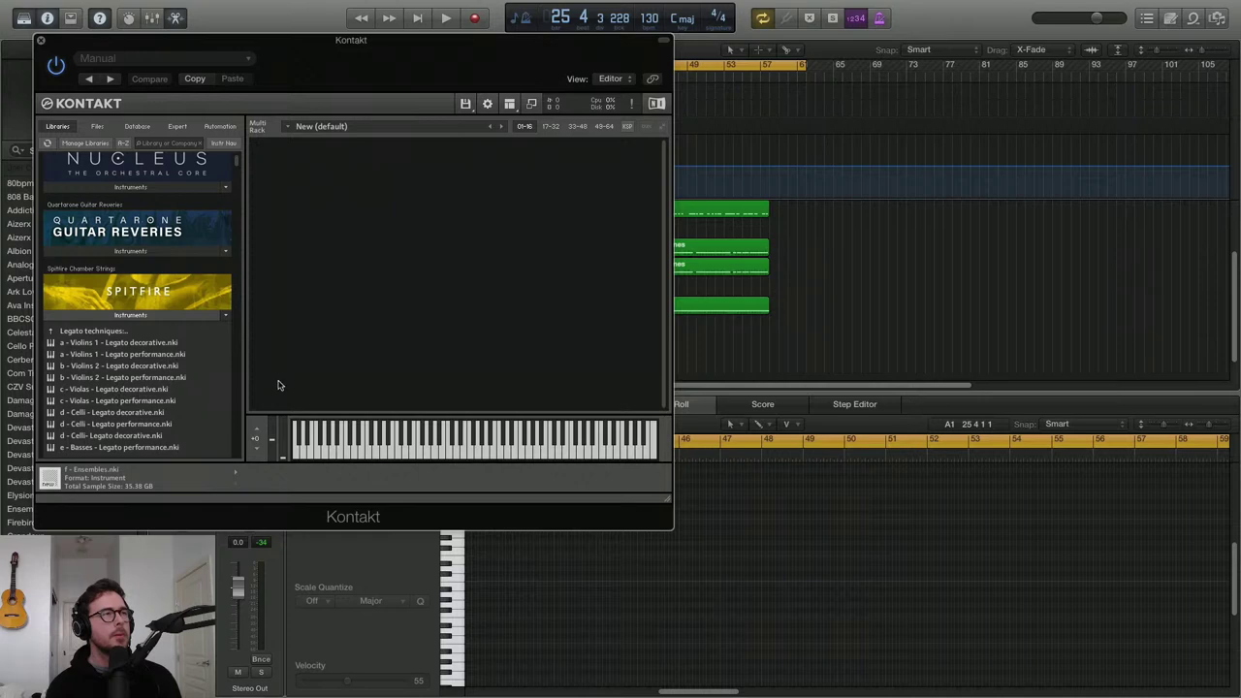
click(299, 284)
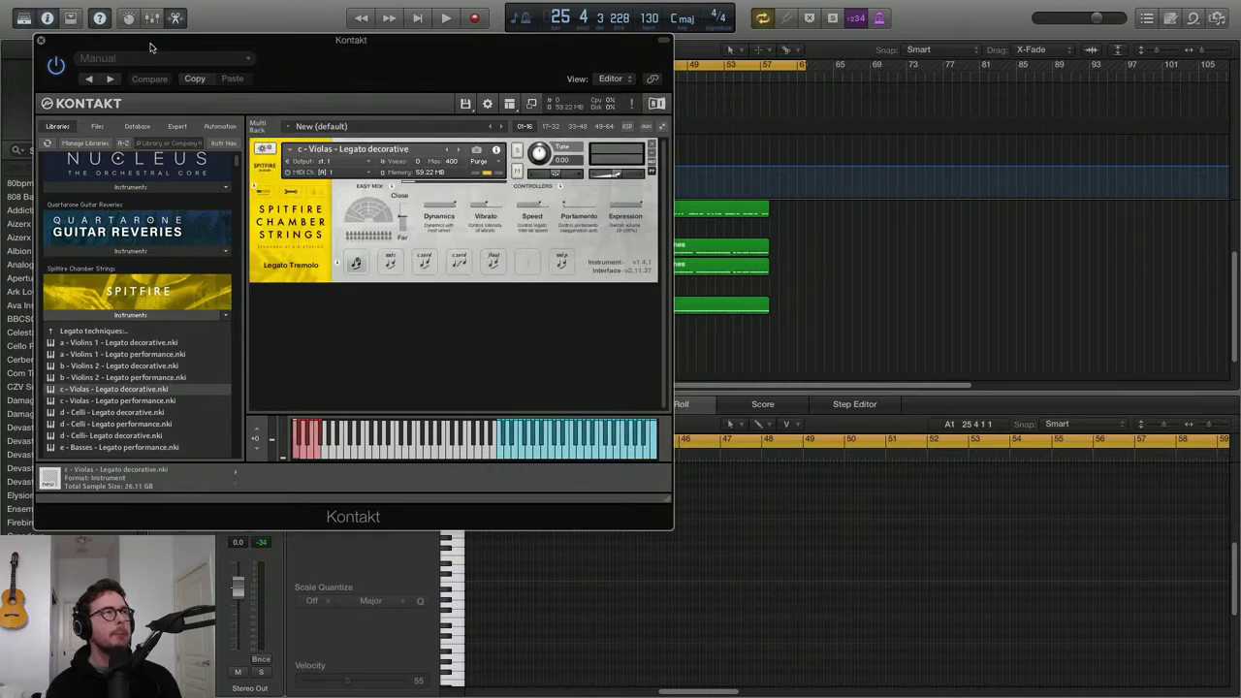
Copy the Trumpet track's Horns & Trombones region onto the Kontakt track and set it up for soloed looping from bar 42
drag(297, 40, 417, 375)
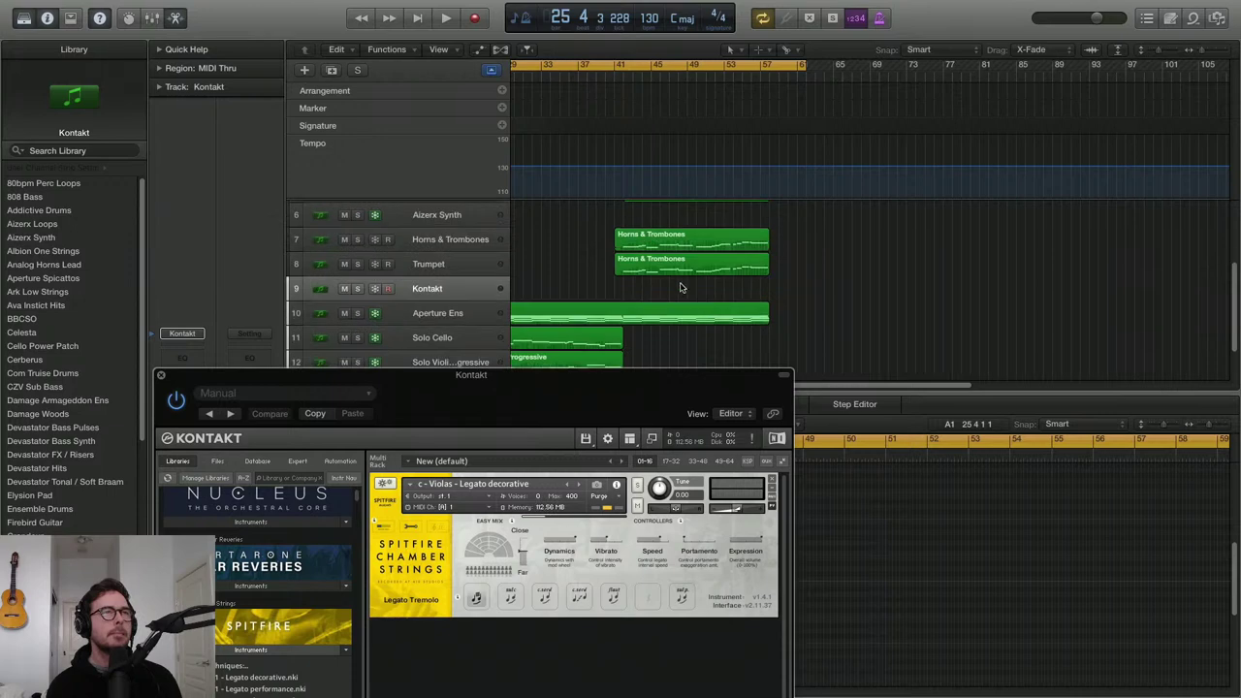
drag(672, 269, 674, 291)
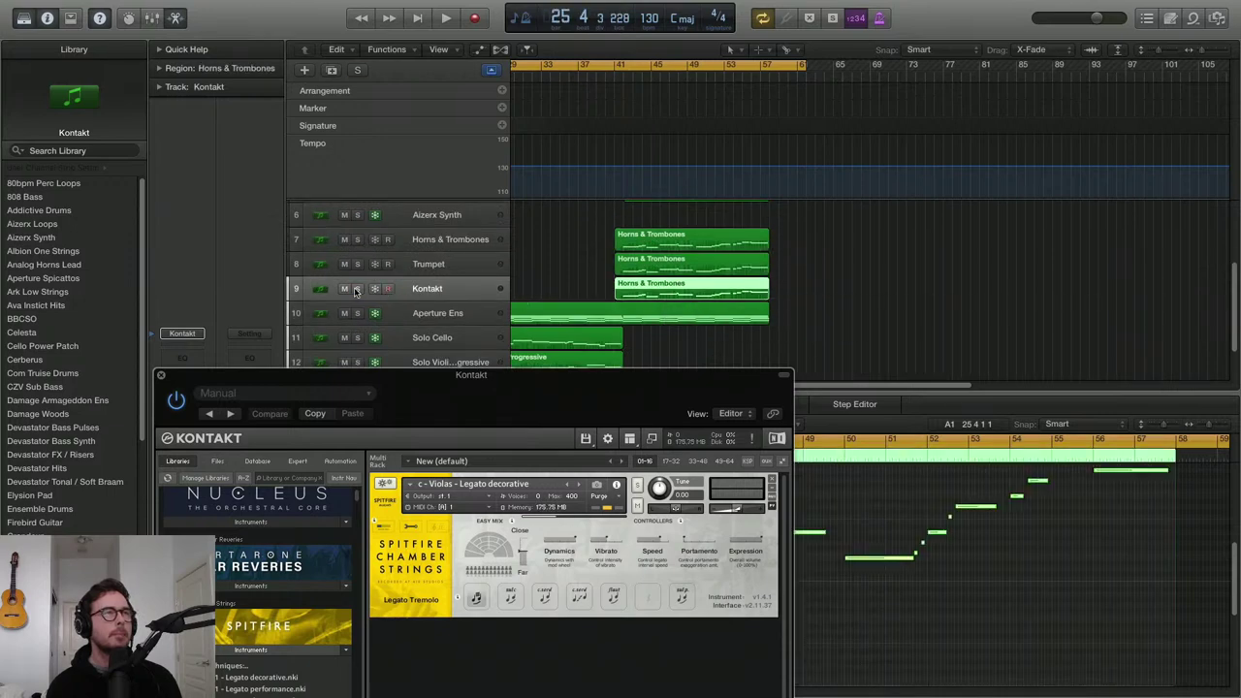
click(357, 288)
drag(627, 64, 844, 64)
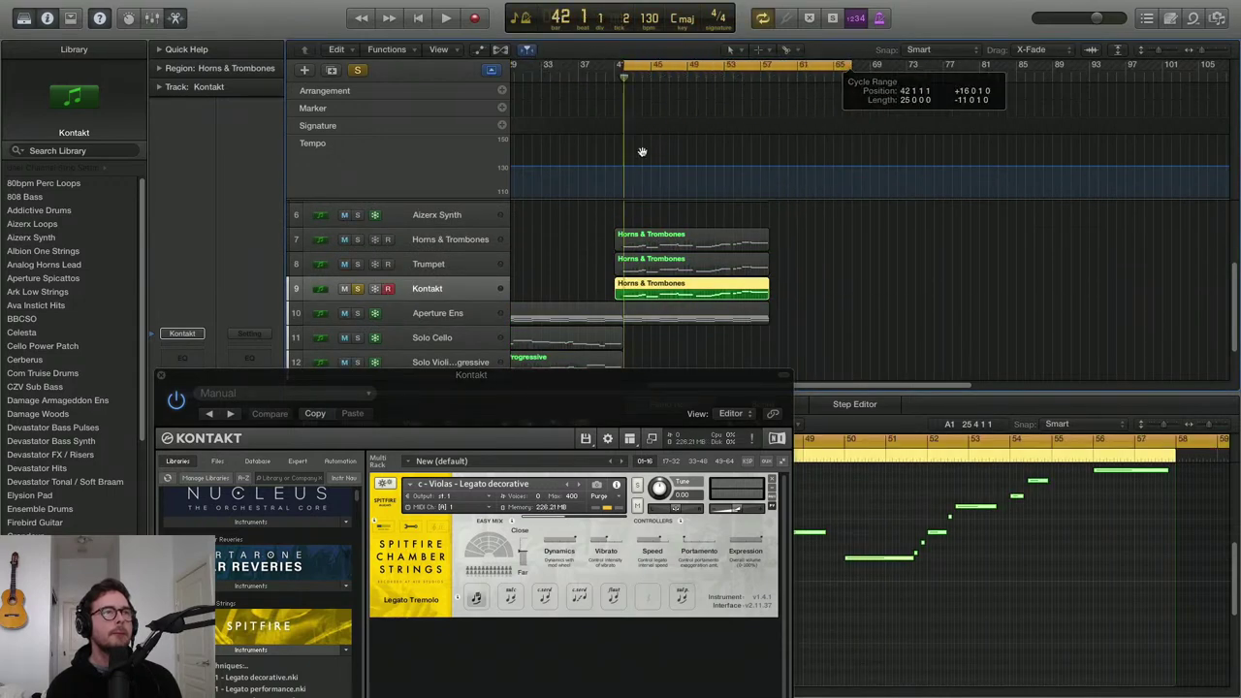
Try the copied melody on the viola patch and select the Legato Sul C articulation
mouse_move(487, 562)
key(space)
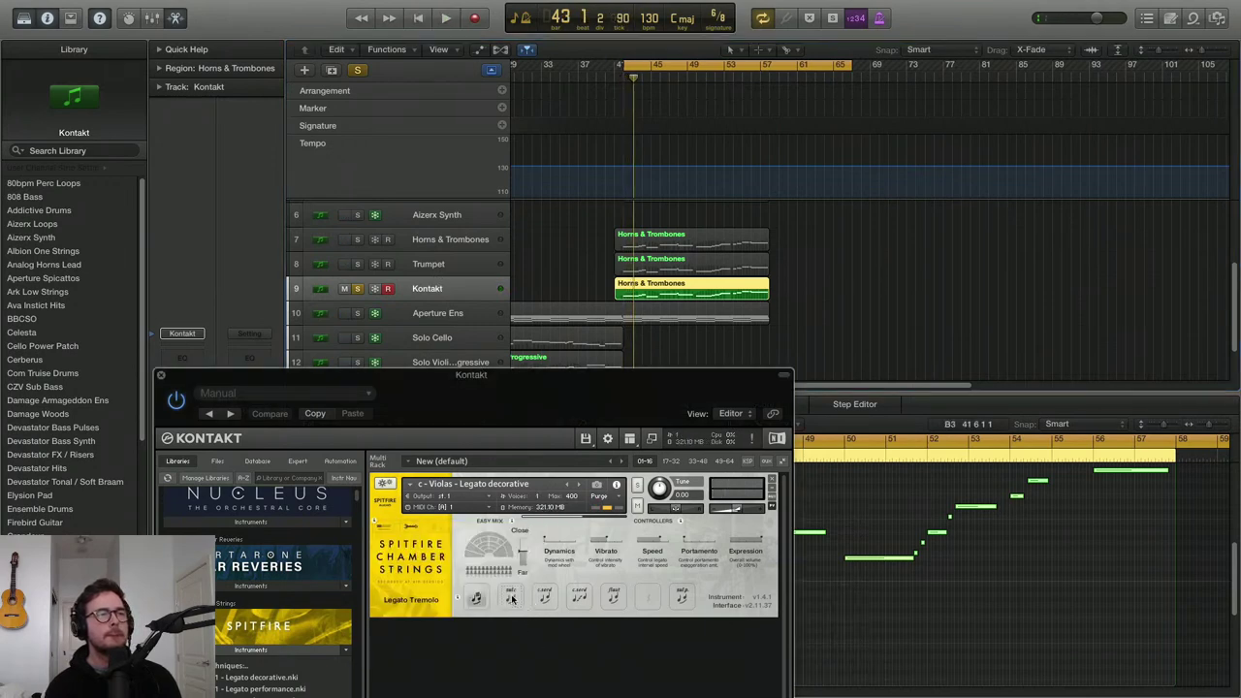
click(511, 598)
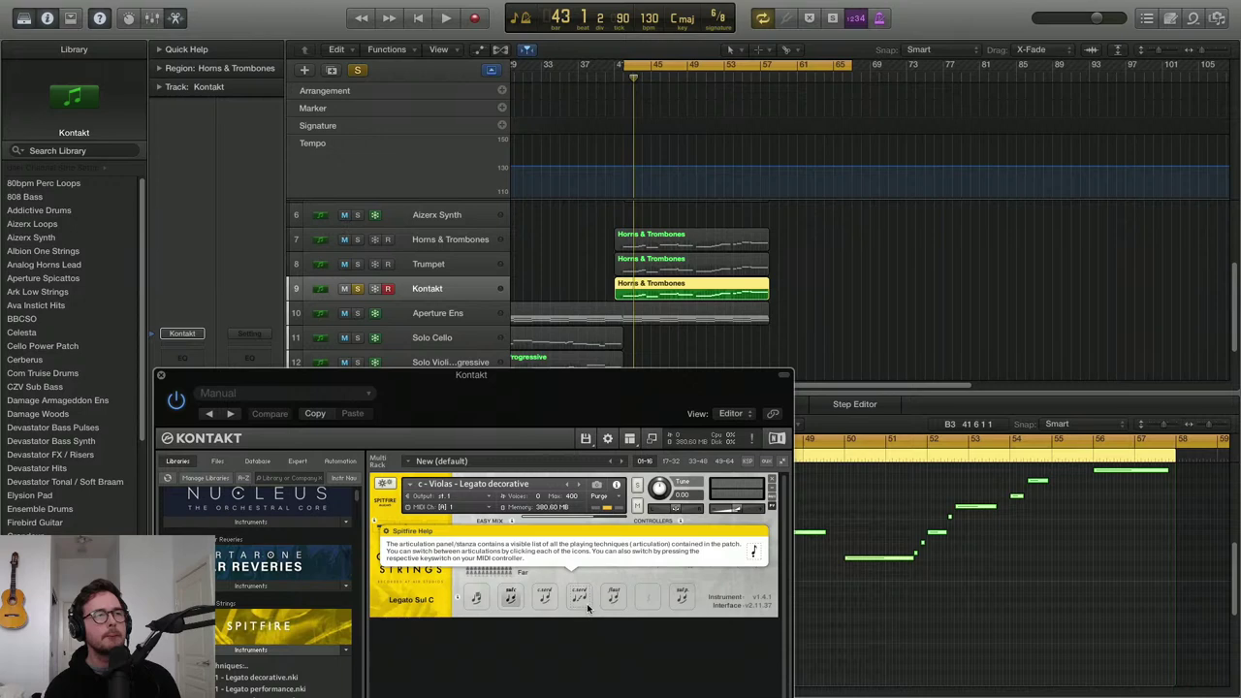
Replace the viola patch with b - Violins 2 - Legato performance, without saving changes to the removed instrument
drag(433, 389, 419, 252)
click(760, 345)
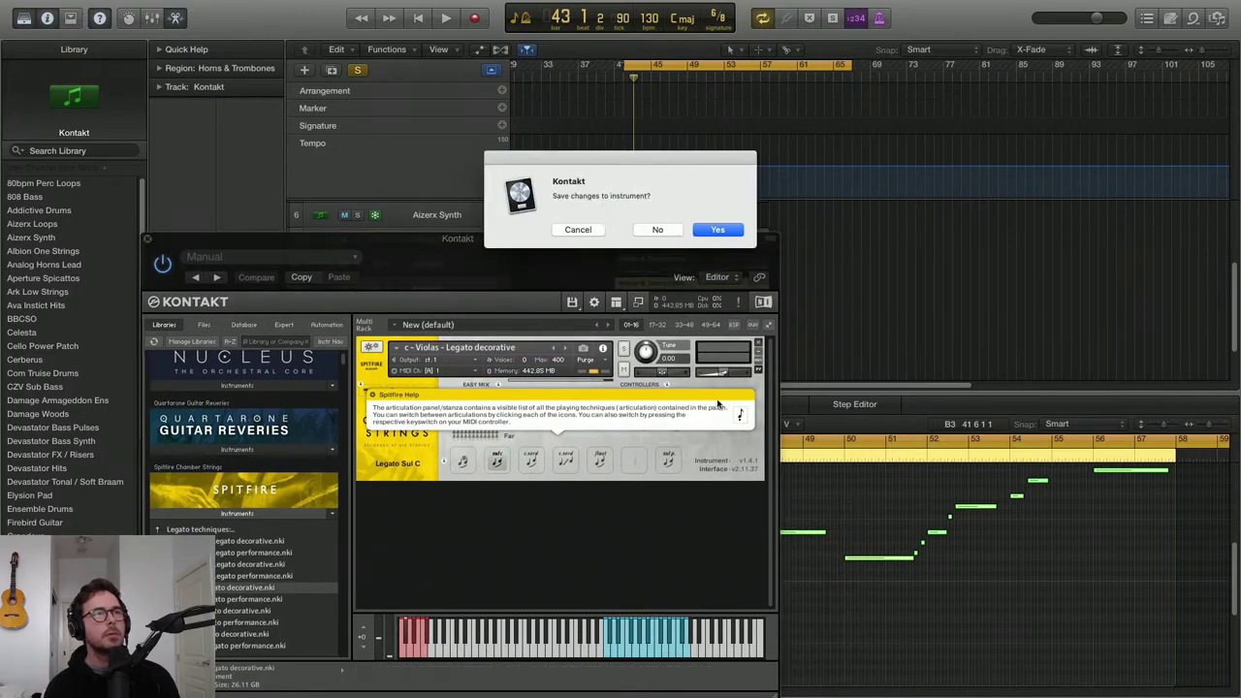
click(658, 230)
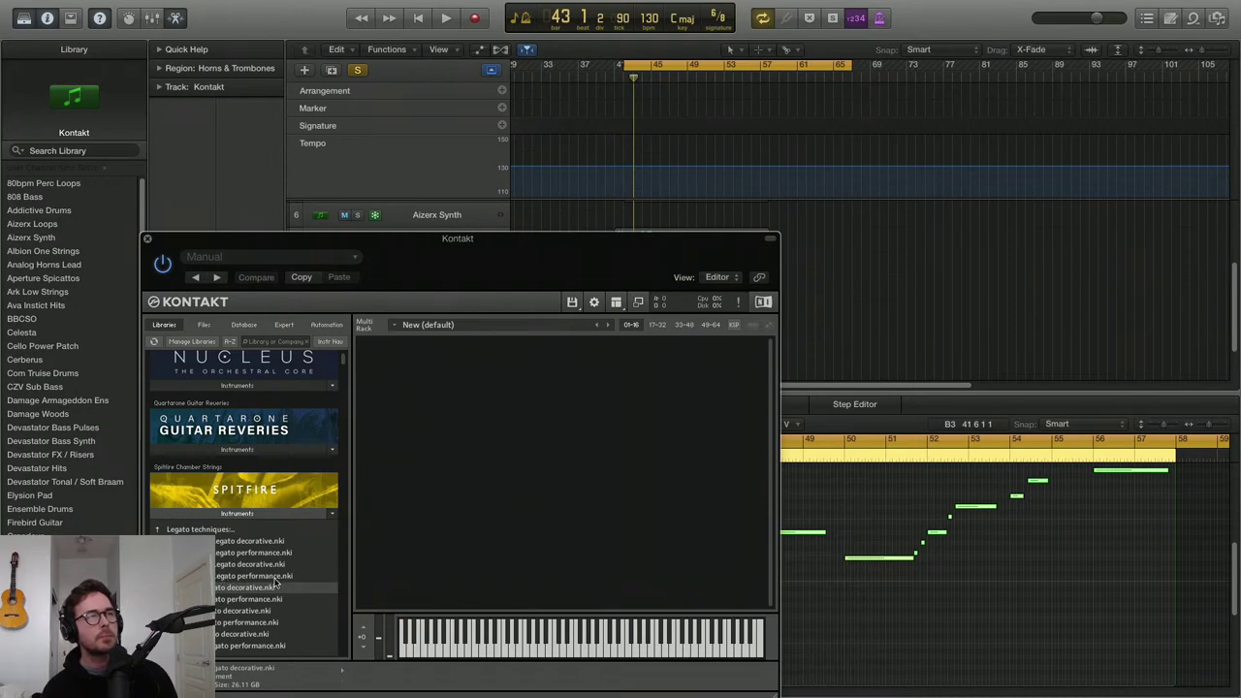
drag(276, 580, 397, 546)
click(489, 458)
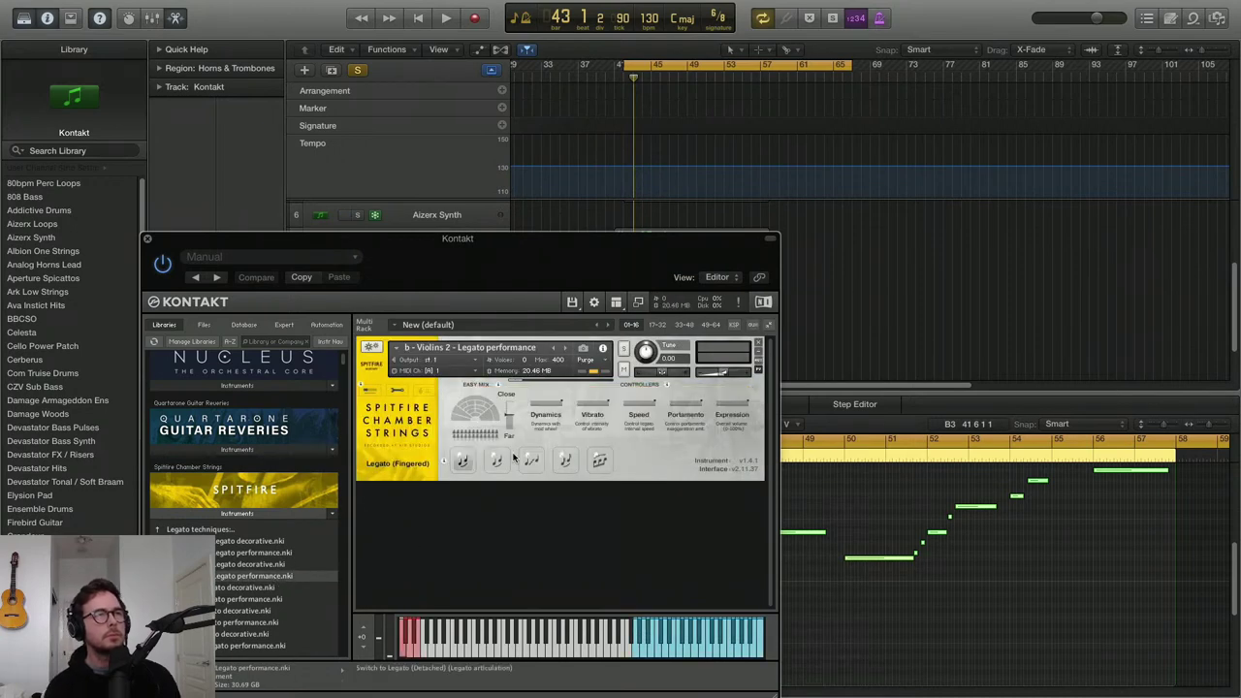
Play the soloed strings melody, audition it together with the Trumpet, then close the instrument window and clear all solos
key(space)
click(501, 415)
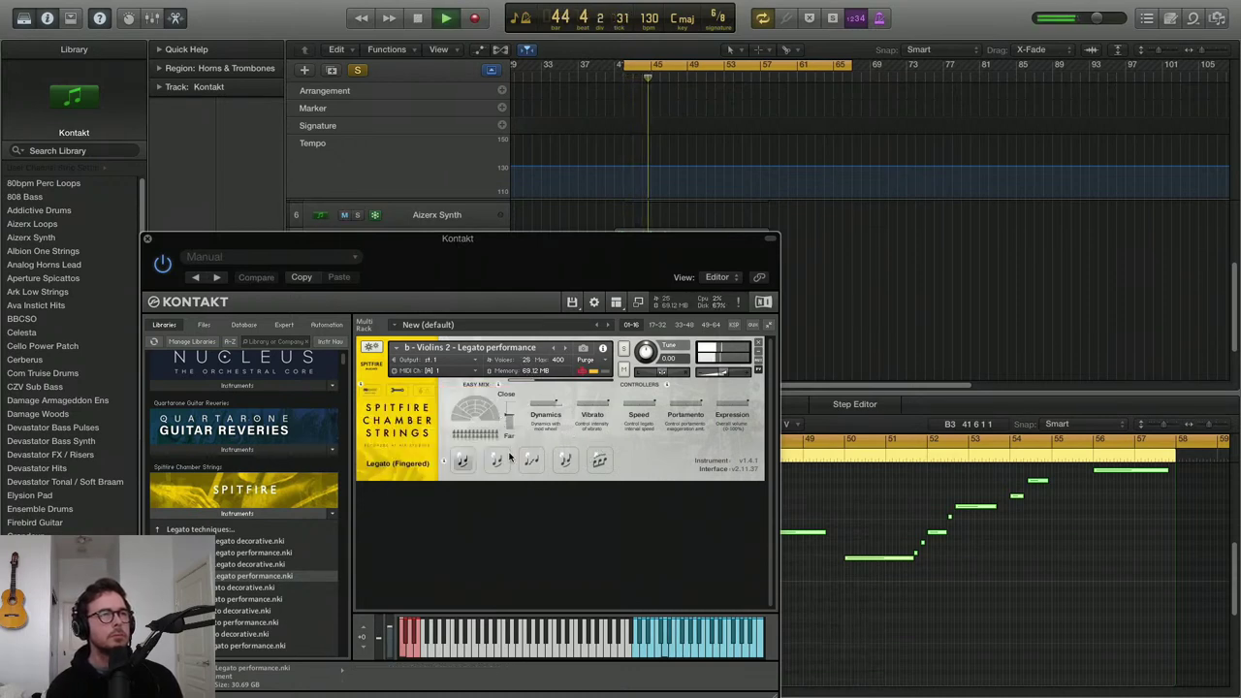
drag(467, 269, 559, 439)
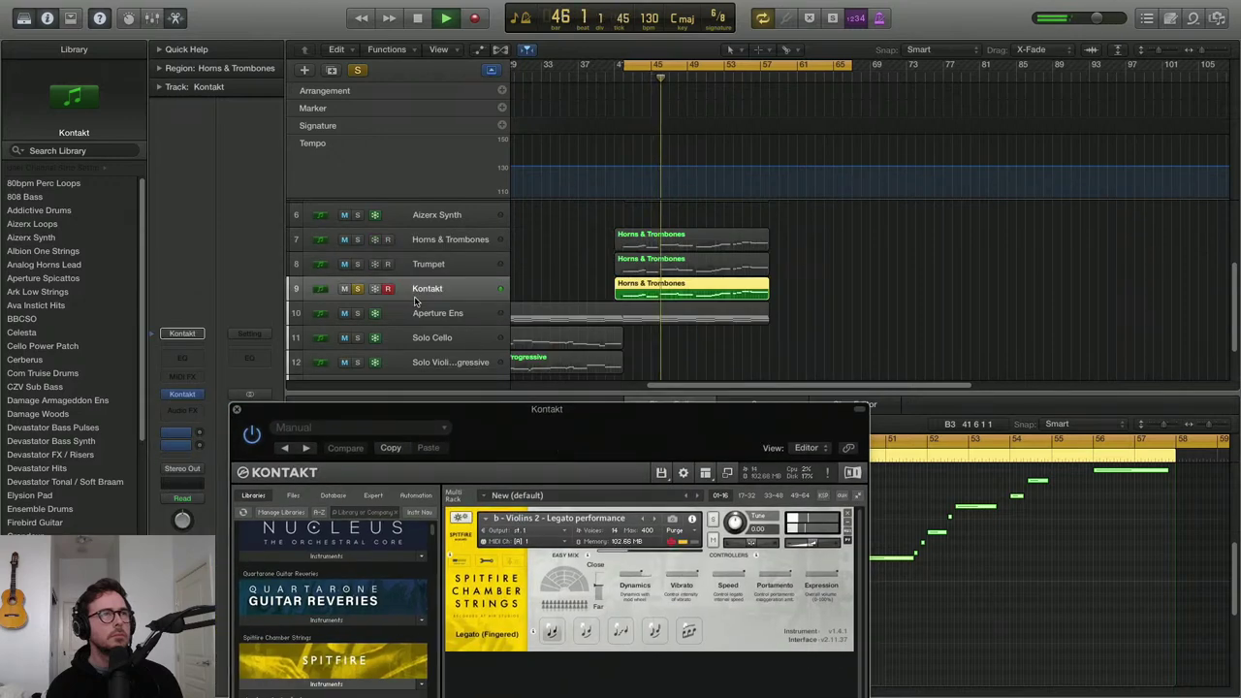
click(358, 265)
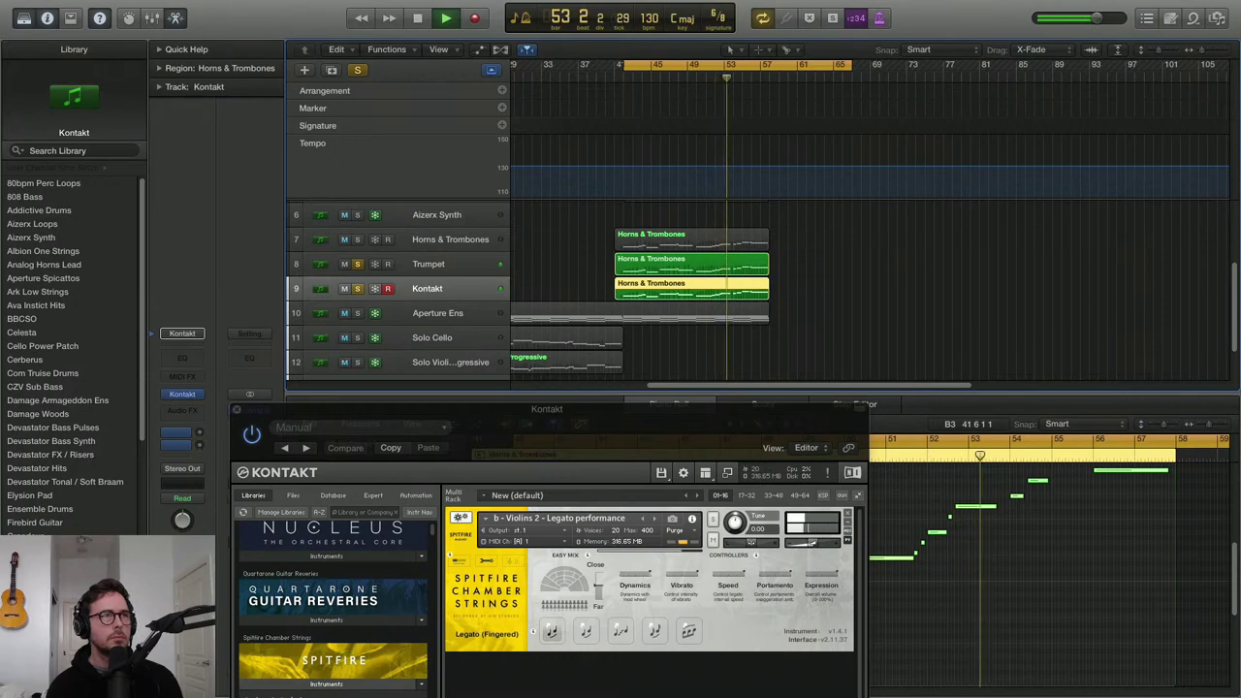
click(234, 408)
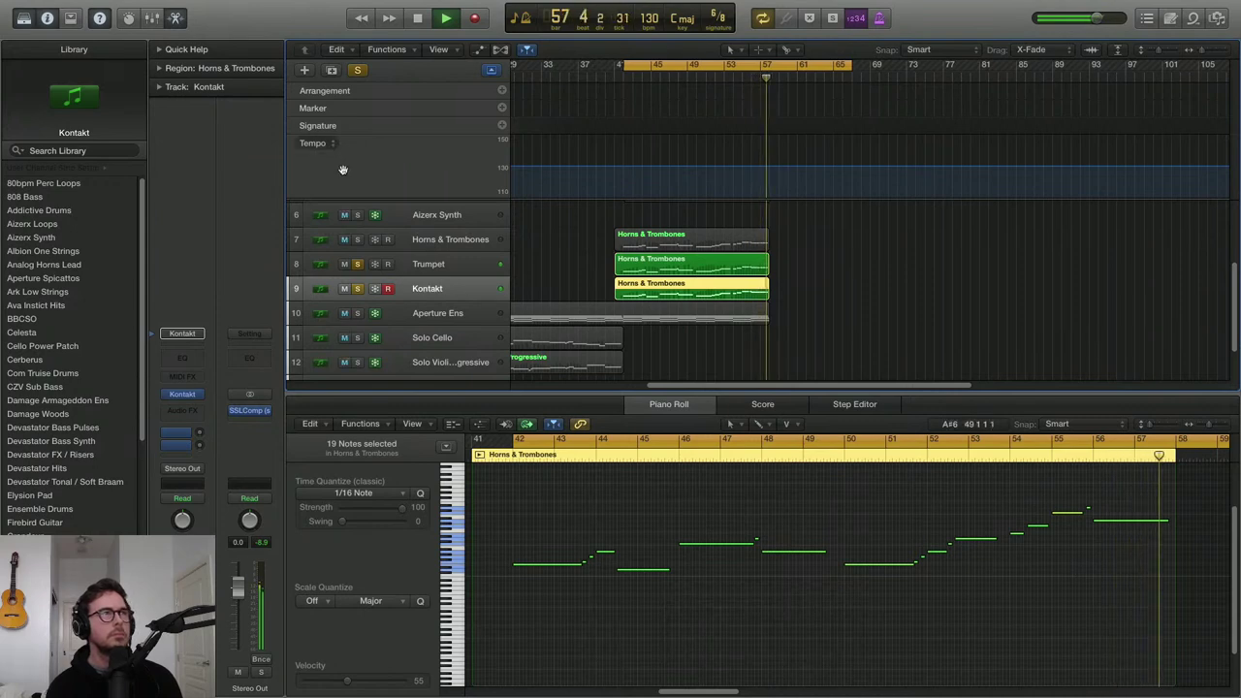
click(355, 76)
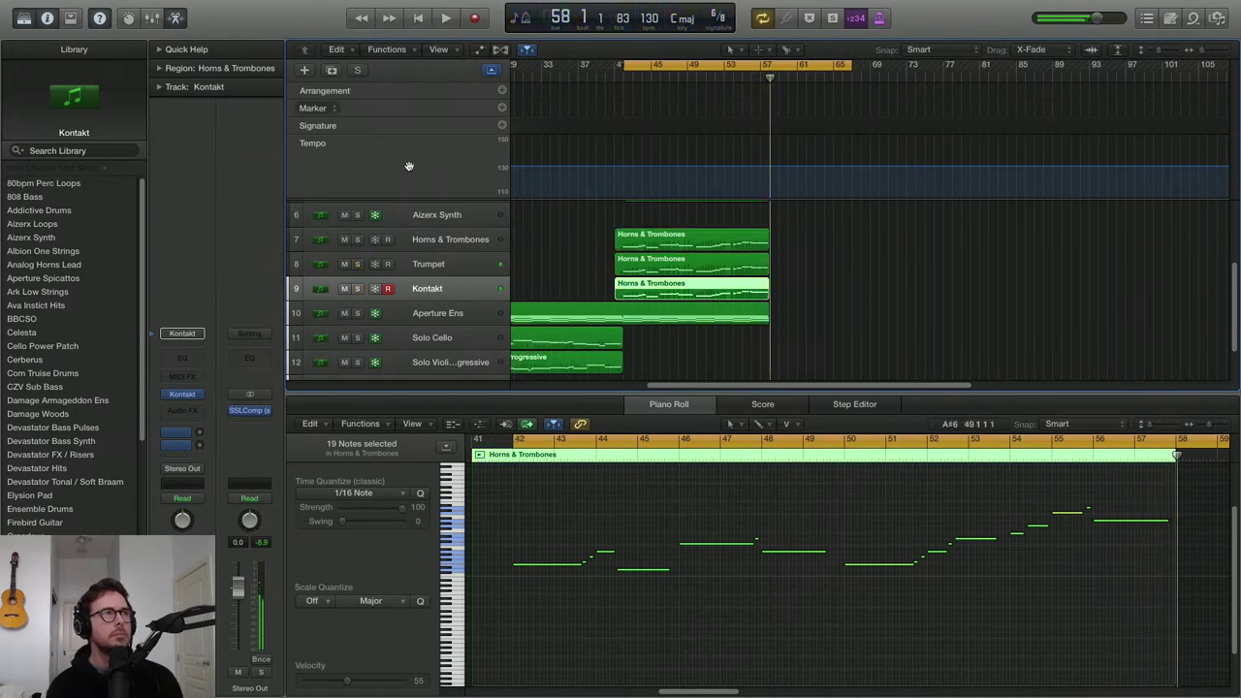
Rename the Kontakt strings track as Ens Legato
double_click(426, 288)
text(Ens)
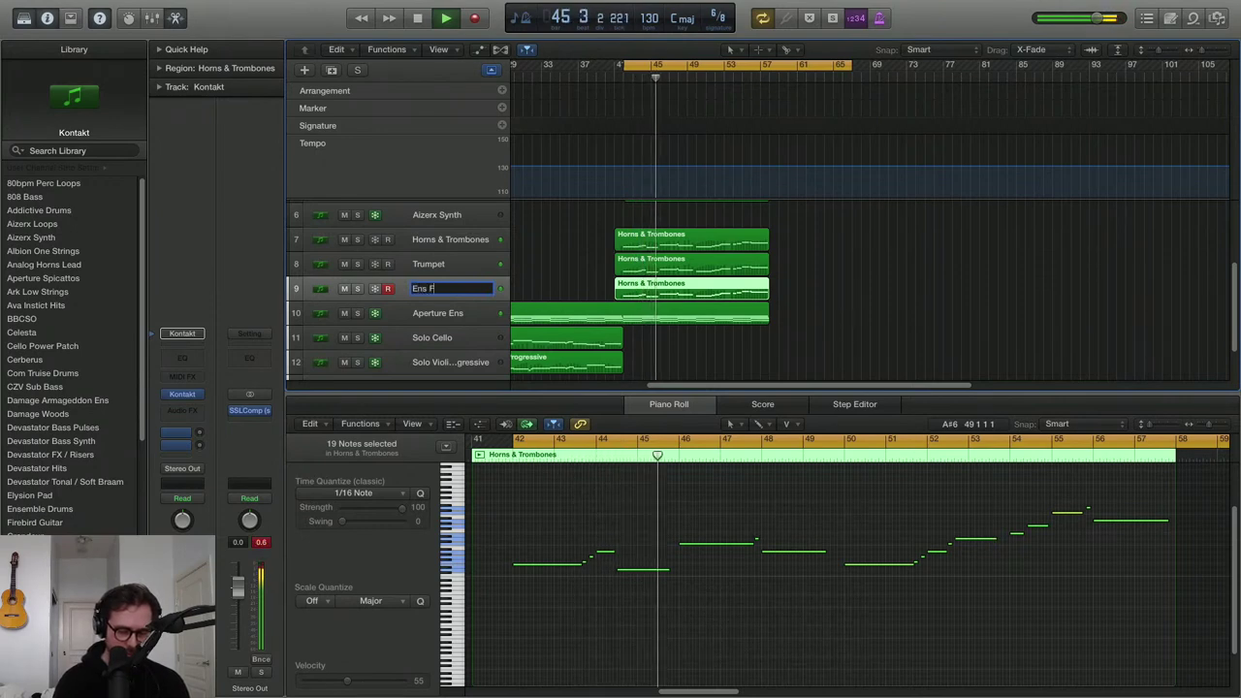
text( L)
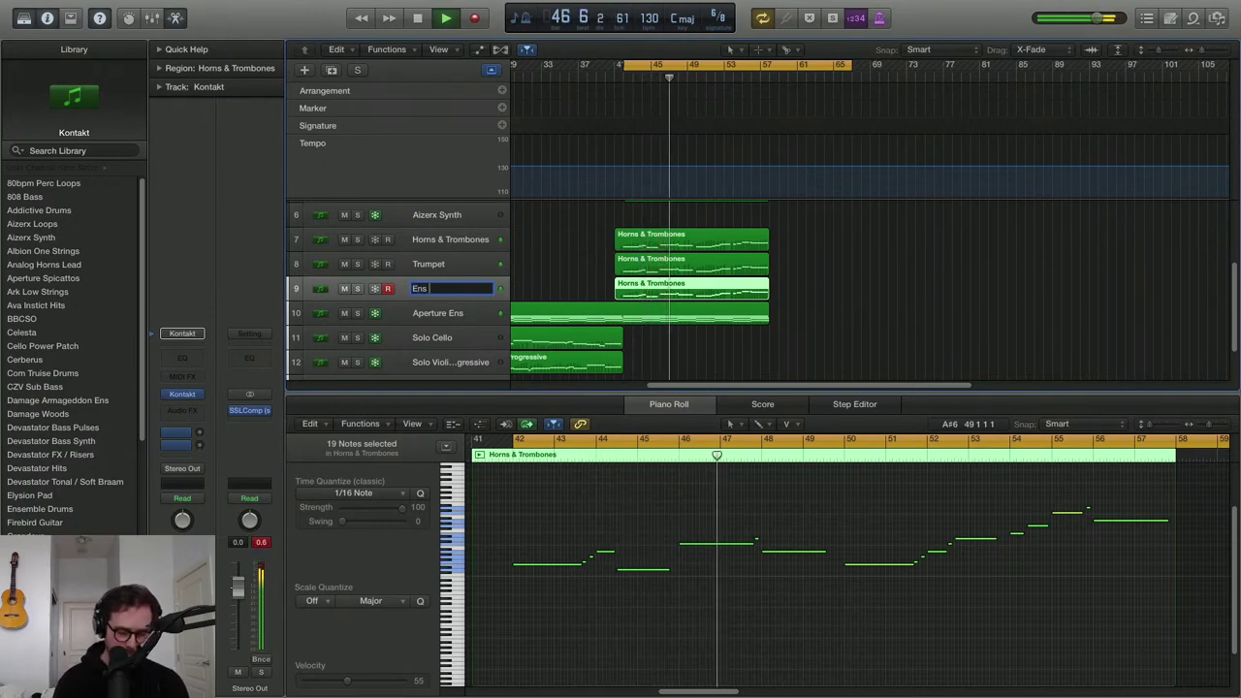
text(egato)
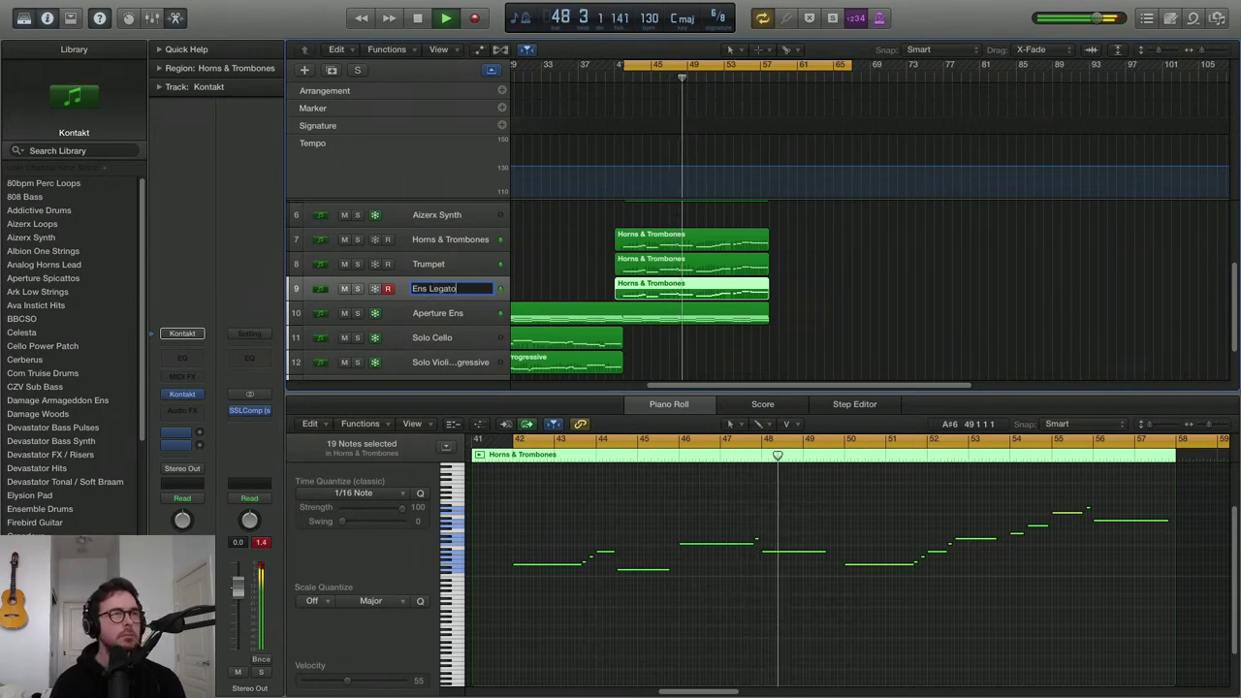
key(Return)
key(super+Up)
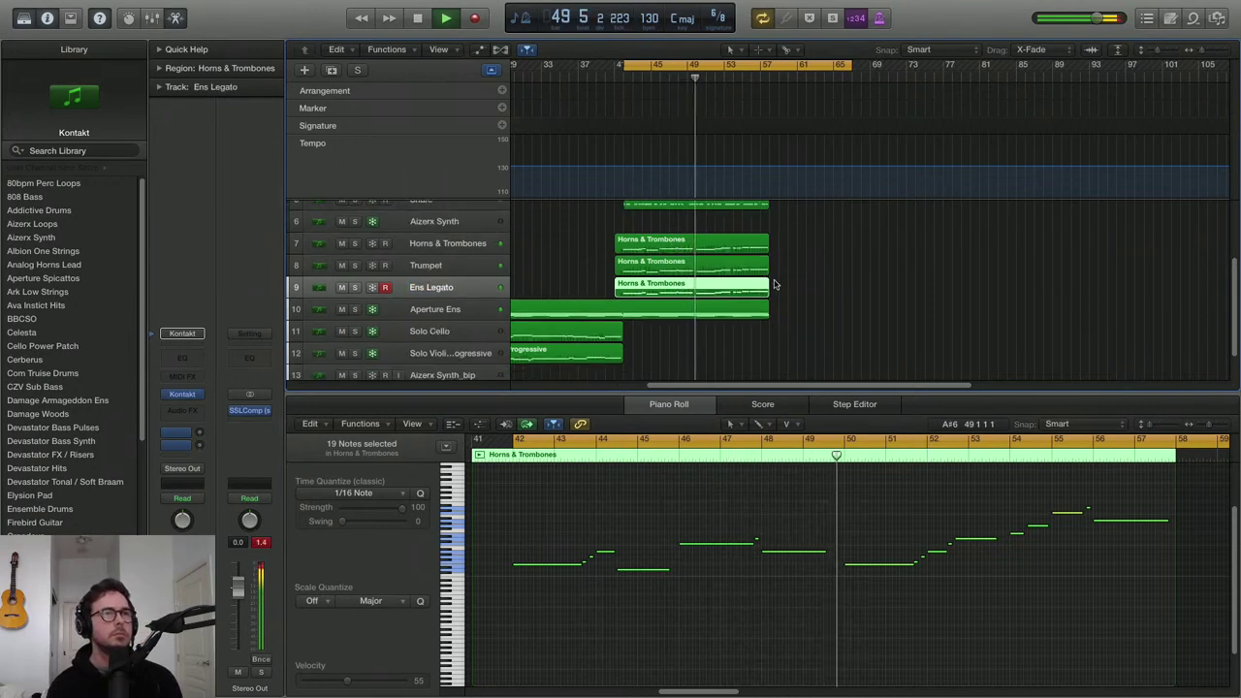
Stop playback and duplicate the last five notes of the Horns & Trombones track's region an octave lower
key(space)
click(730, 251)
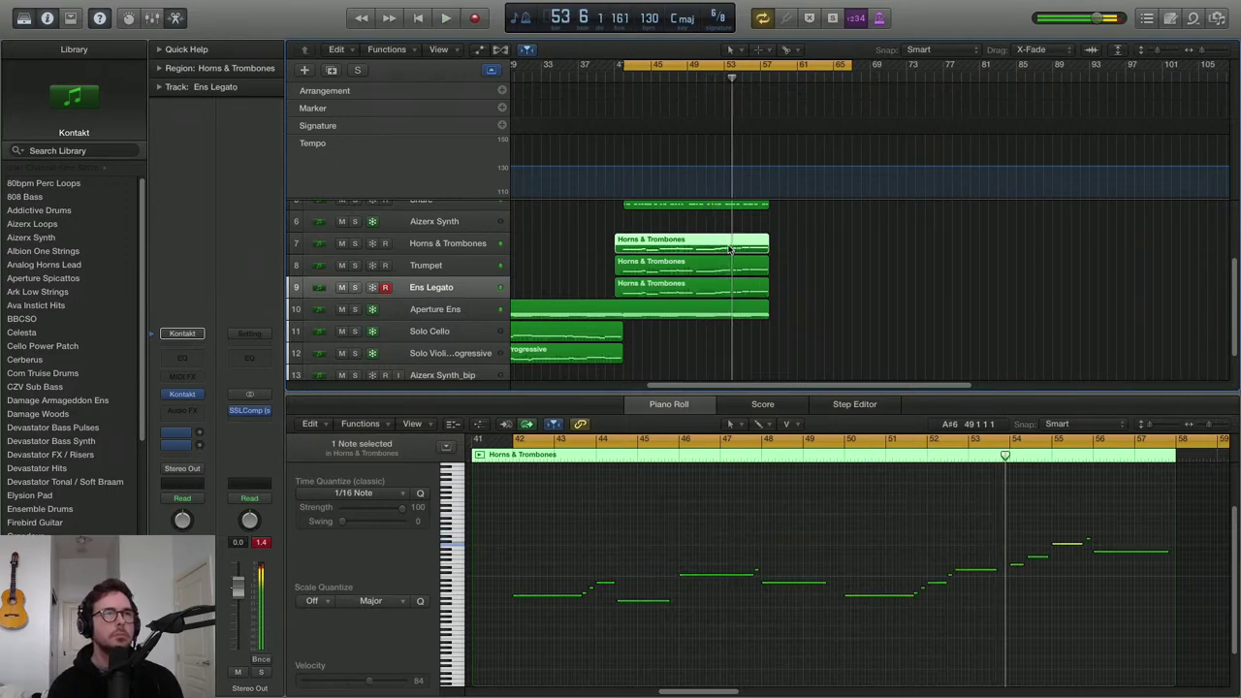
drag(1018, 591, 1095, 537)
drag(1018, 567, 1020, 598)
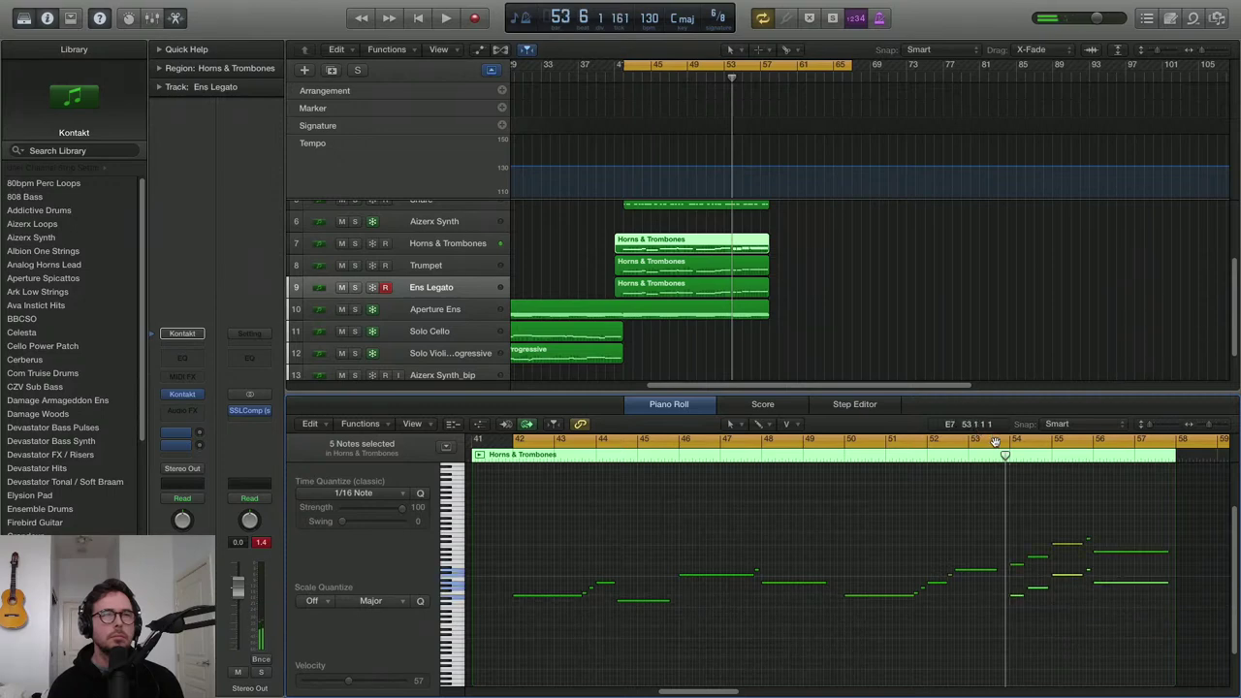
Play the arrangement from bar 53 past its end to hear the added lower horn notes, then stop playback
click(995, 441)
key(space)
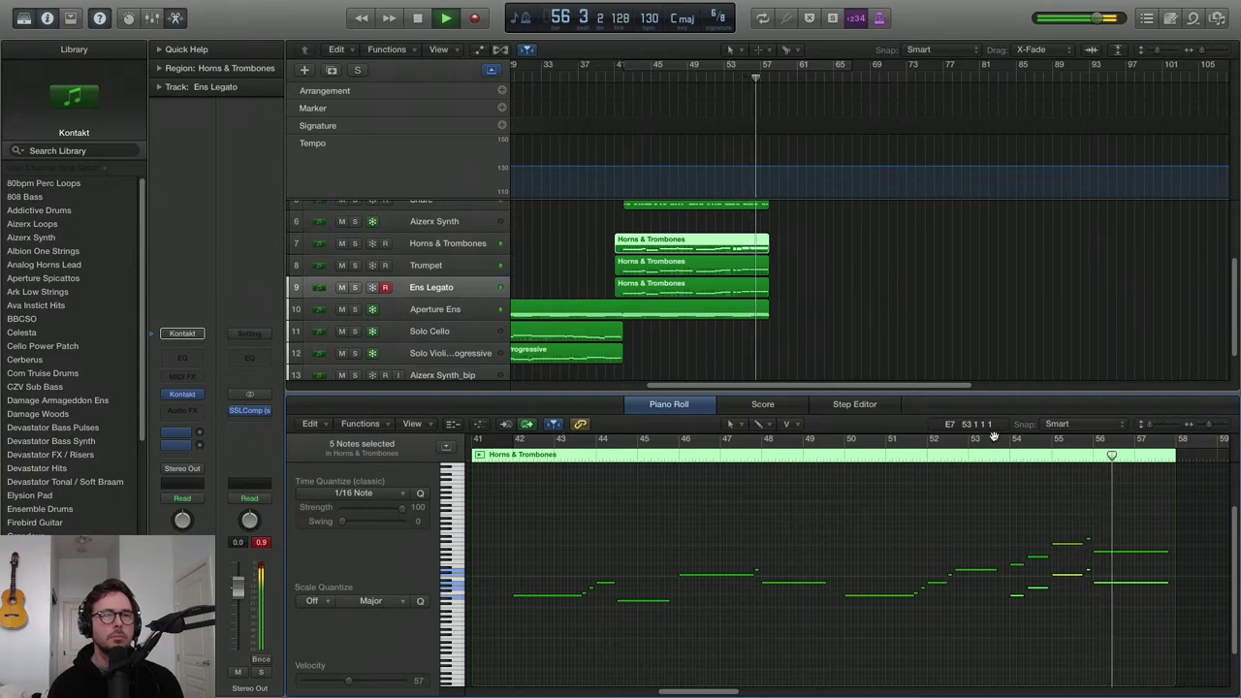
scroll(701, 328, down, 3)
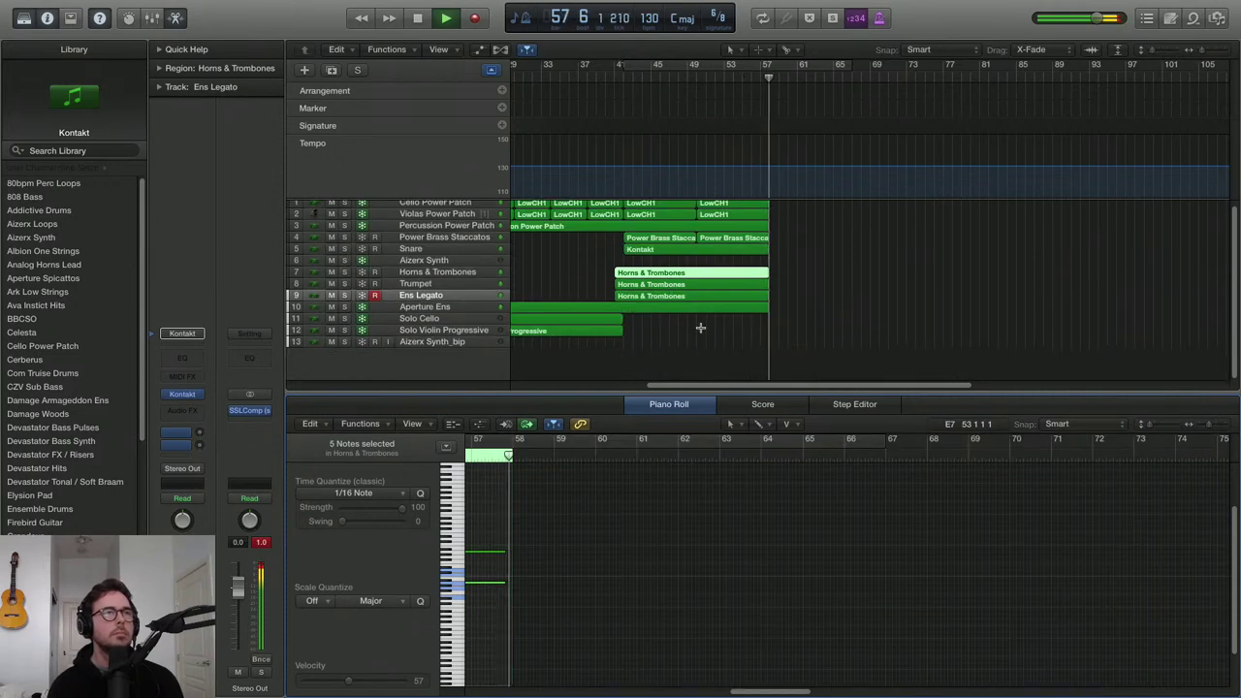
scroll(701, 328, down, 6)
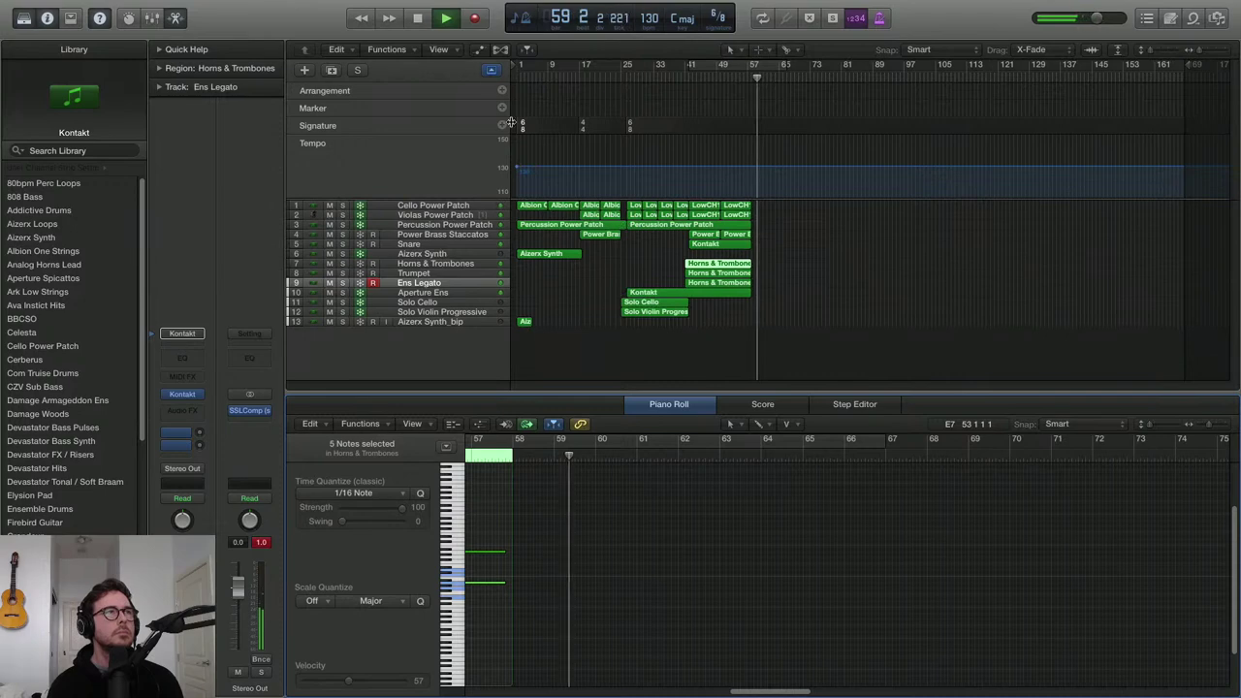
key(space)
Return the playhead to the project start and hide the global tracks and the piano roll
key(g)
key(Return)
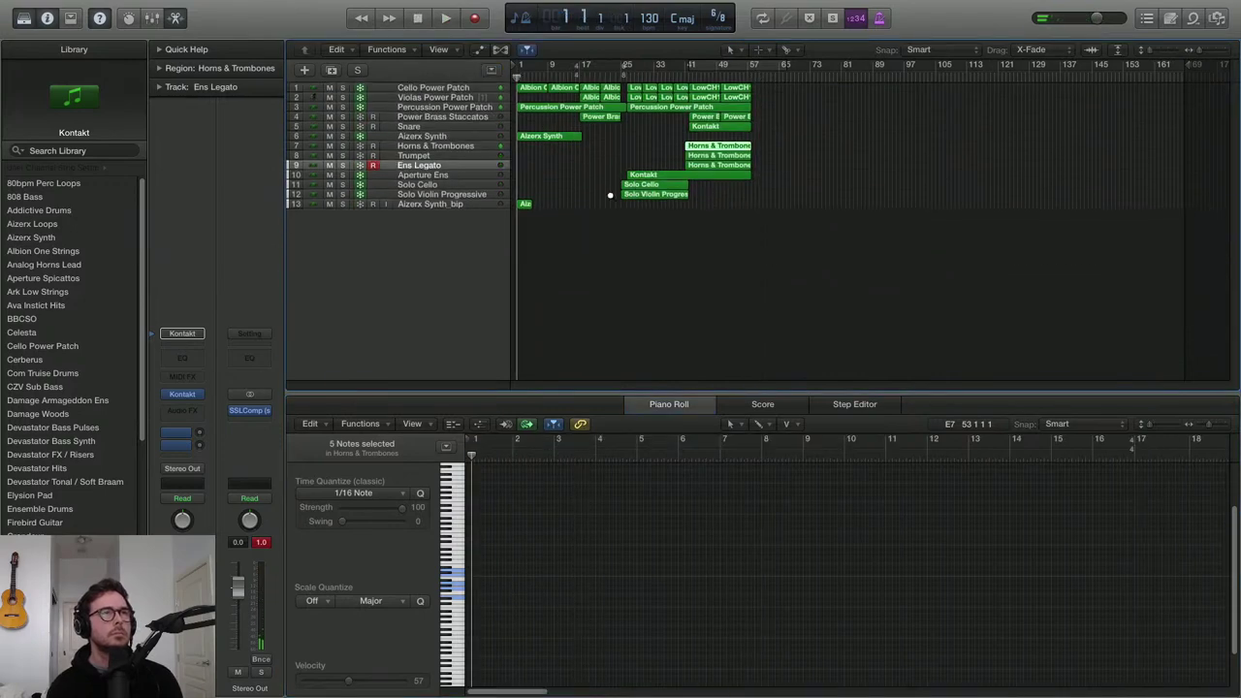
key(e)
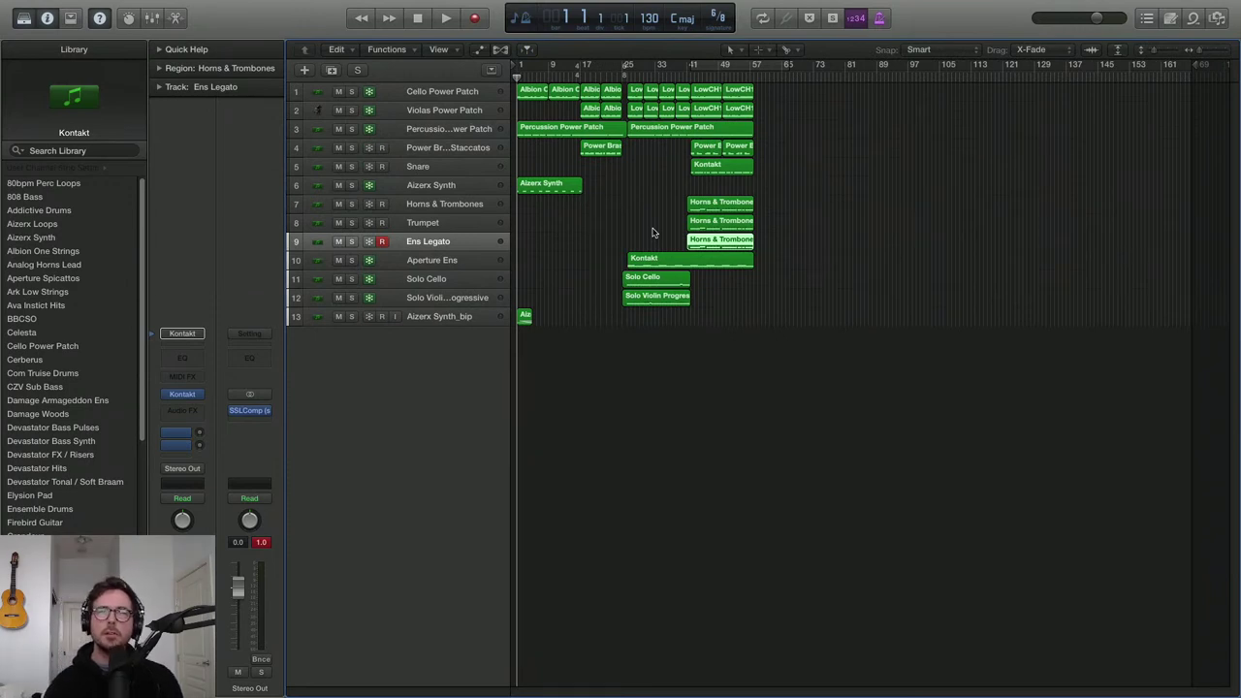
key(super+Right)
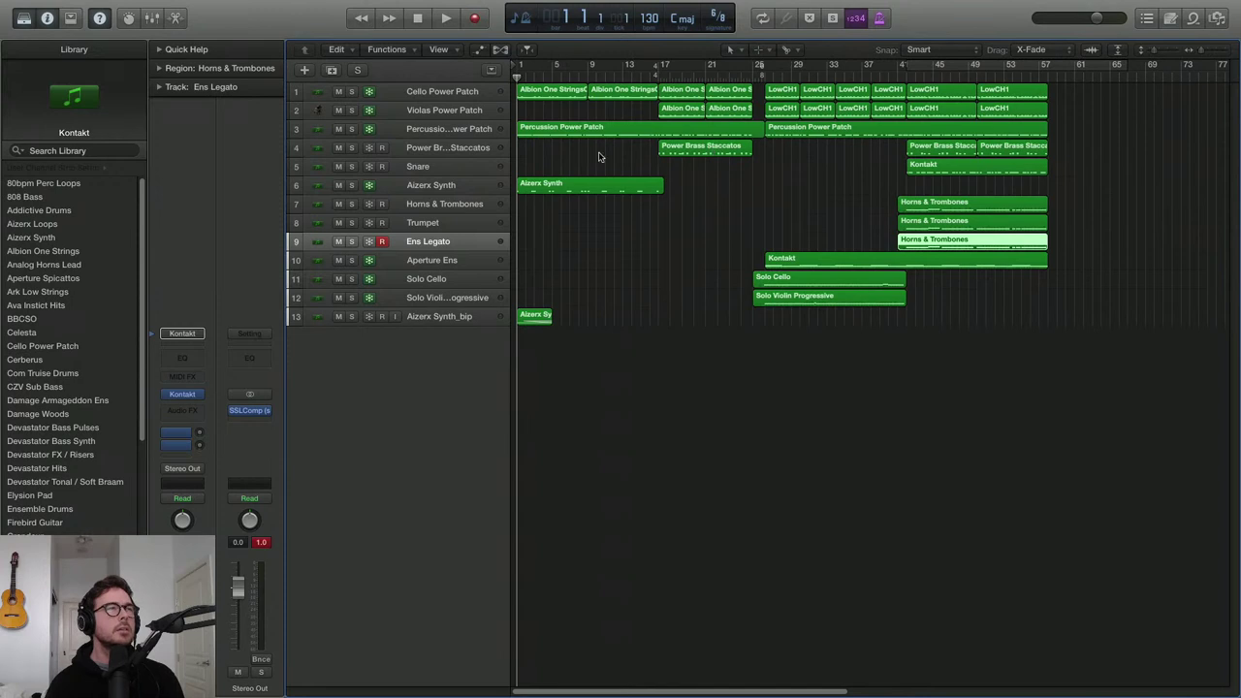
Add a software instrument track below Snare and load Arturia's DX7 V as its instrument
click(454, 169)
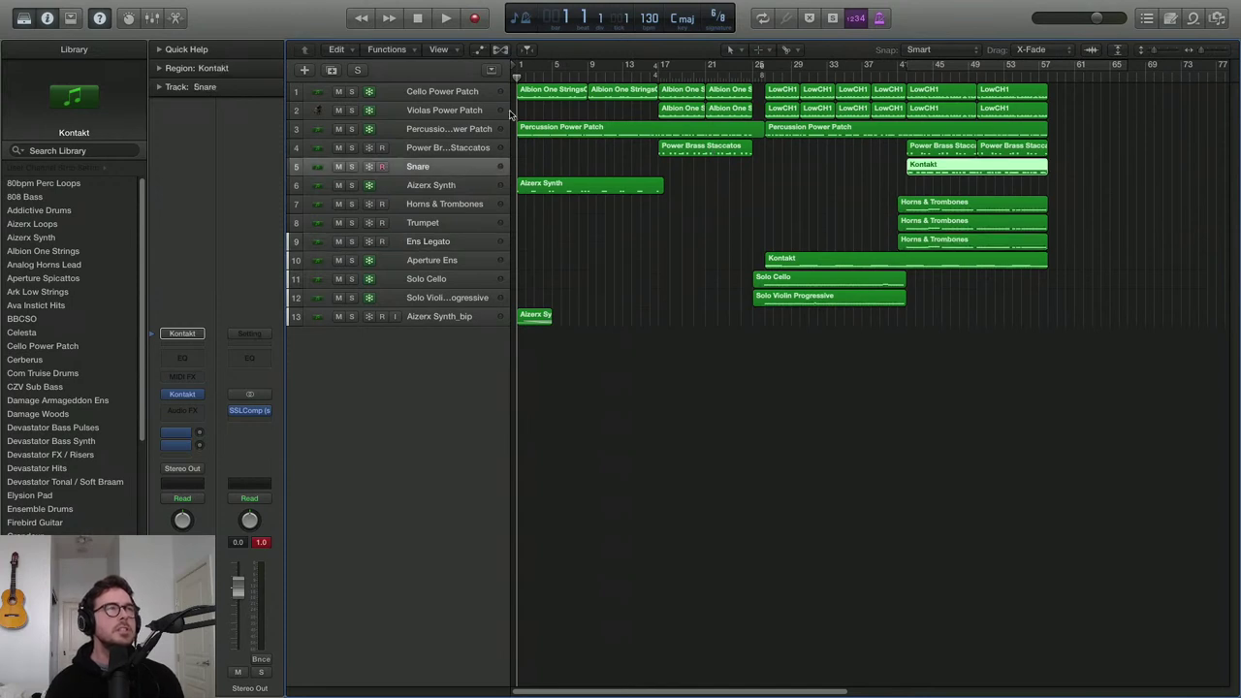
click(306, 71)
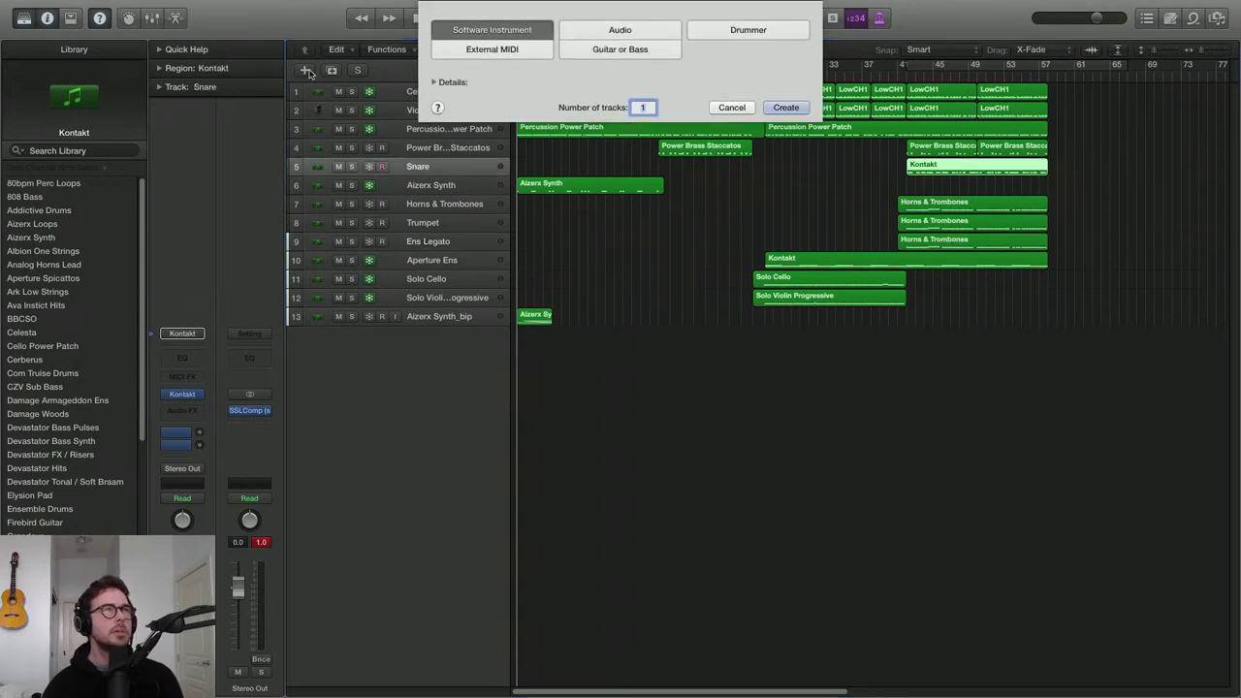
key(Return)
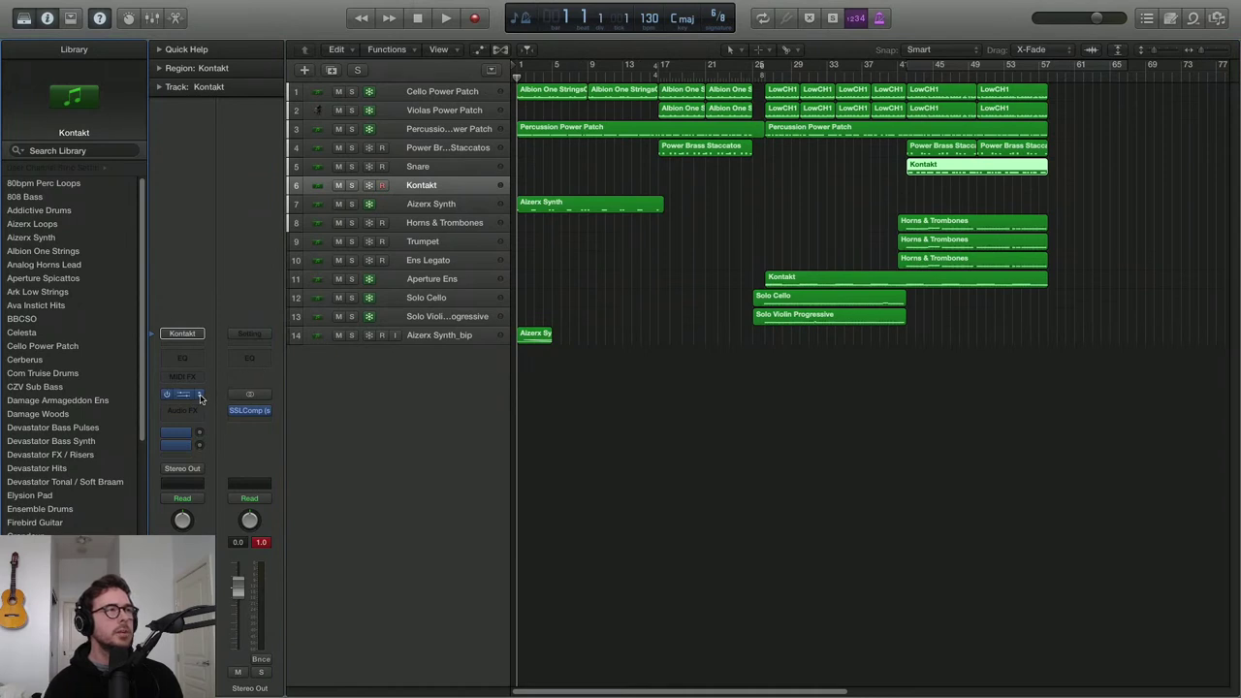
click(200, 396)
mouse_move(264, 655)
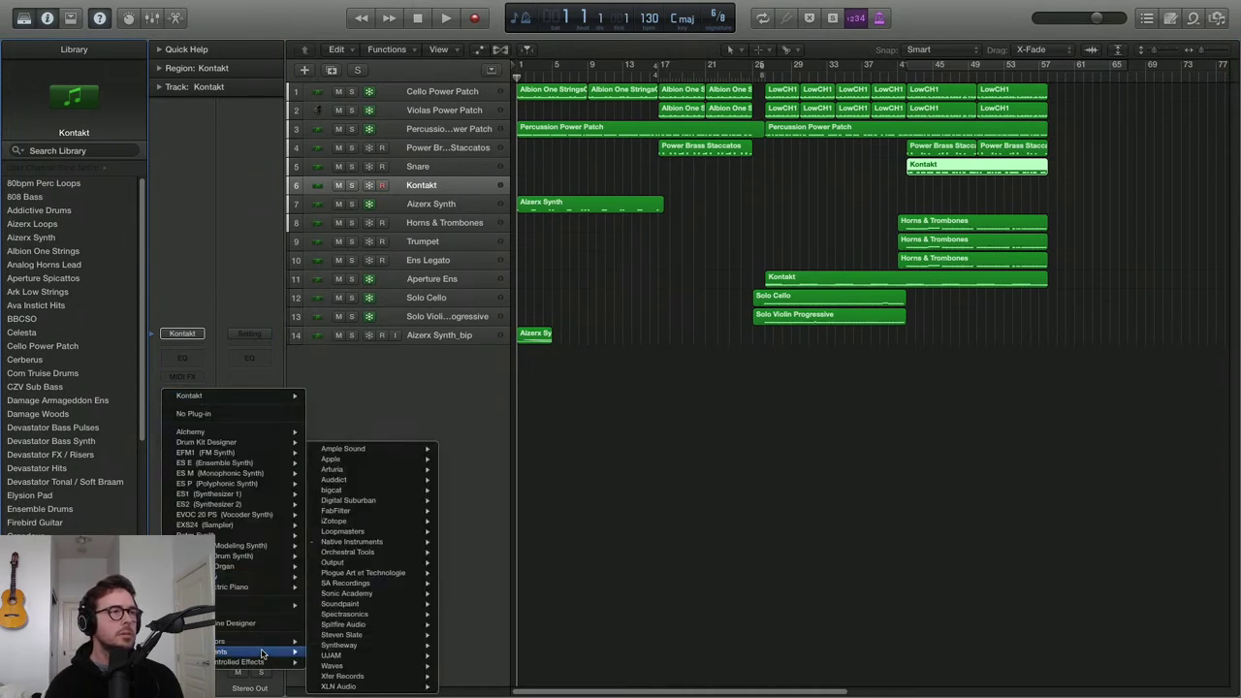
mouse_move(386, 473)
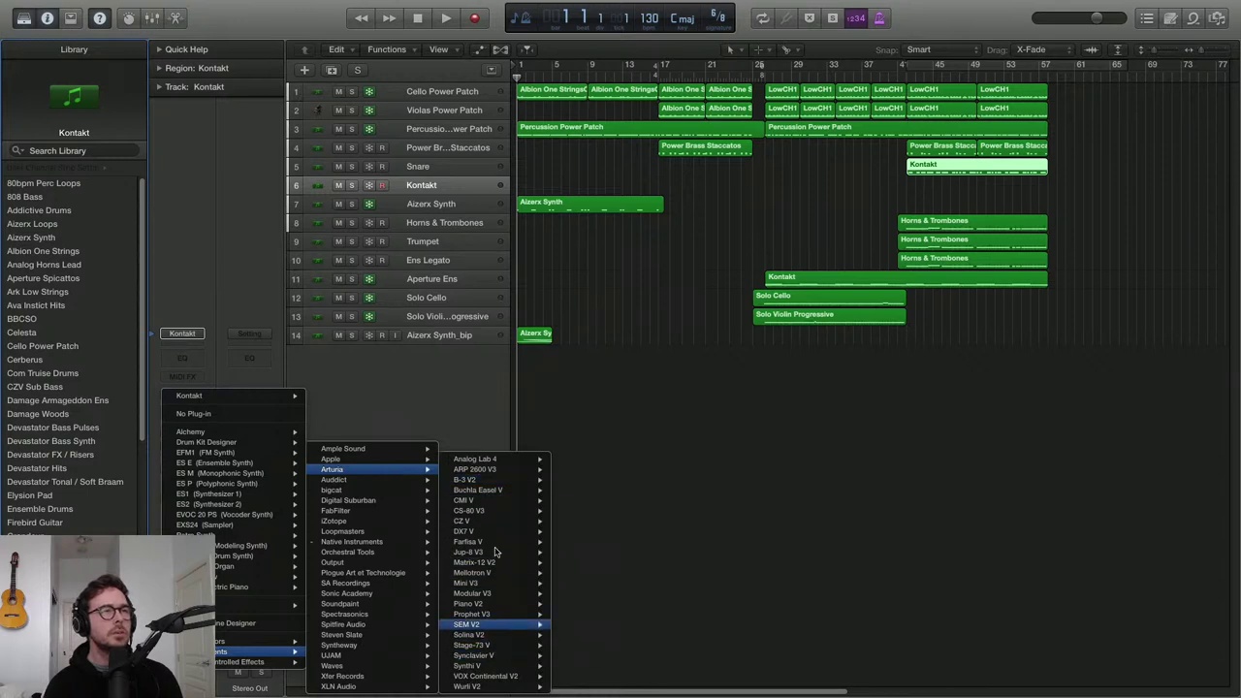
mouse_move(501, 532)
click(576, 533)
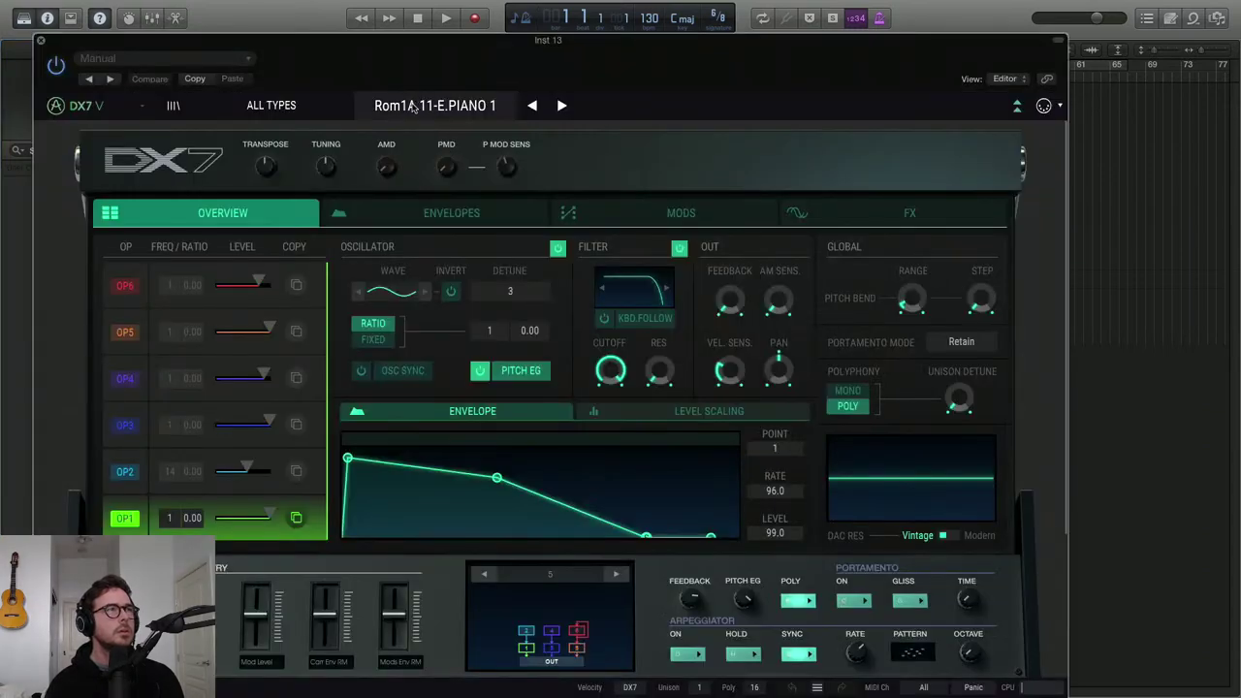
Load the Orange Bass preset from the Bass category in DX7 V
click(415, 107)
click(273, 113)
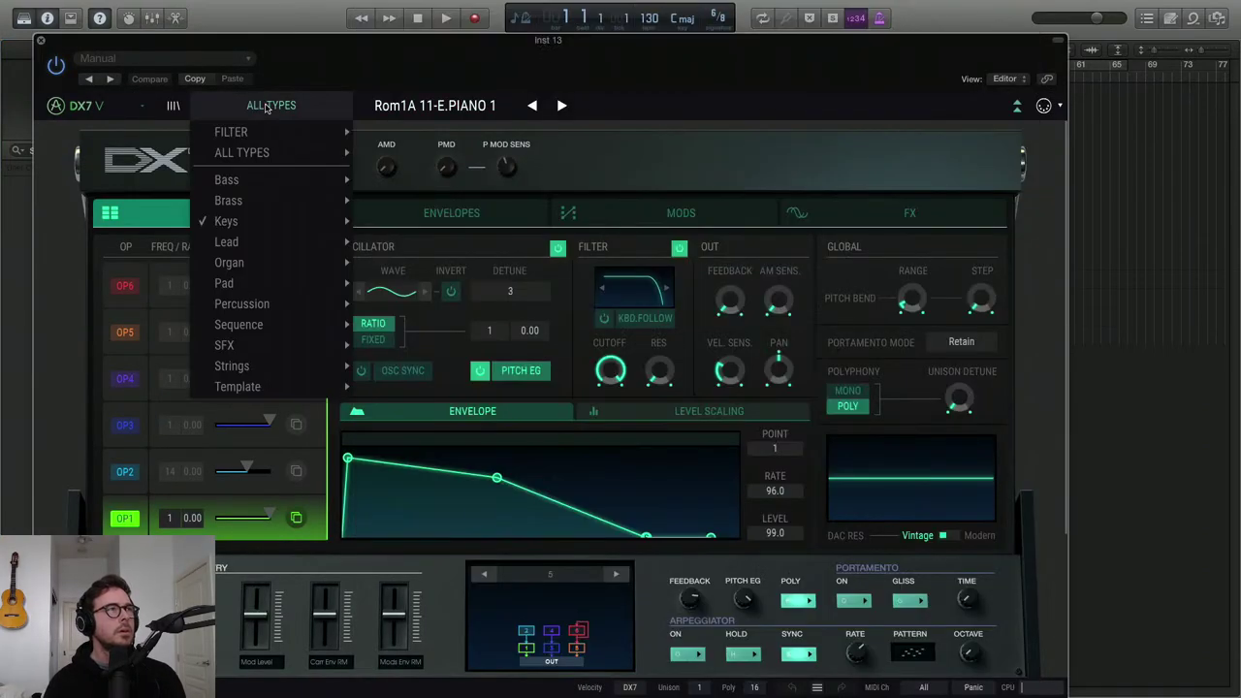
mouse_move(244, 187)
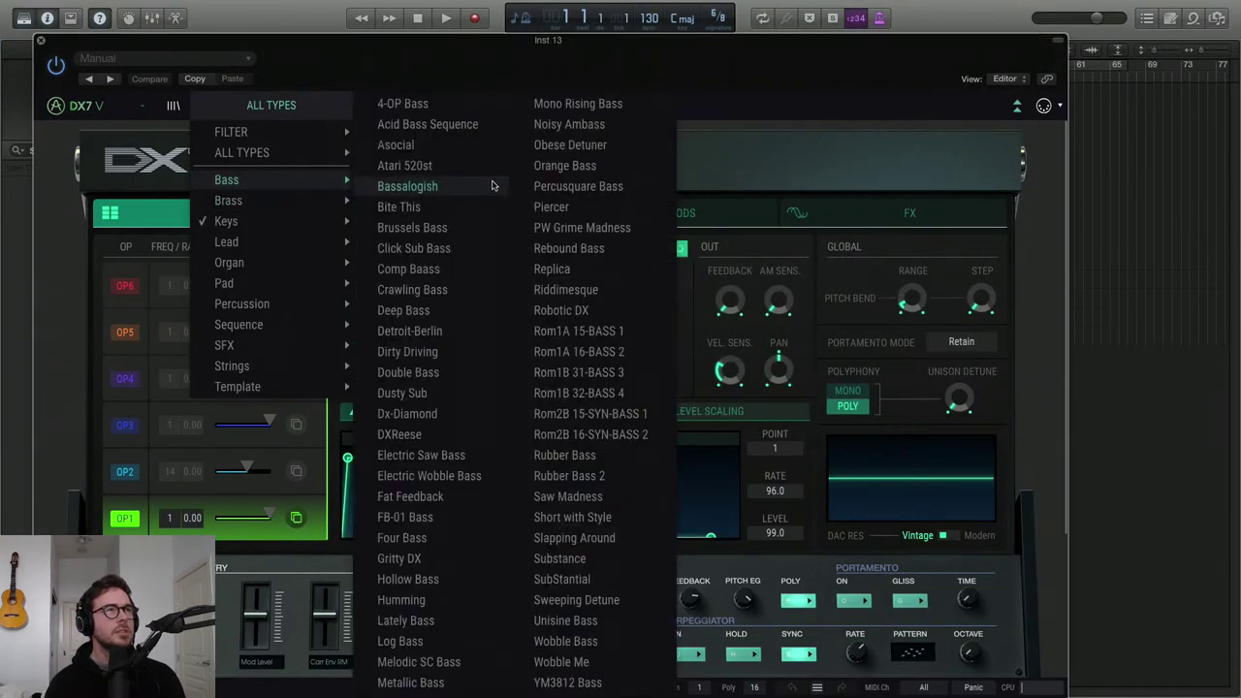
click(564, 165)
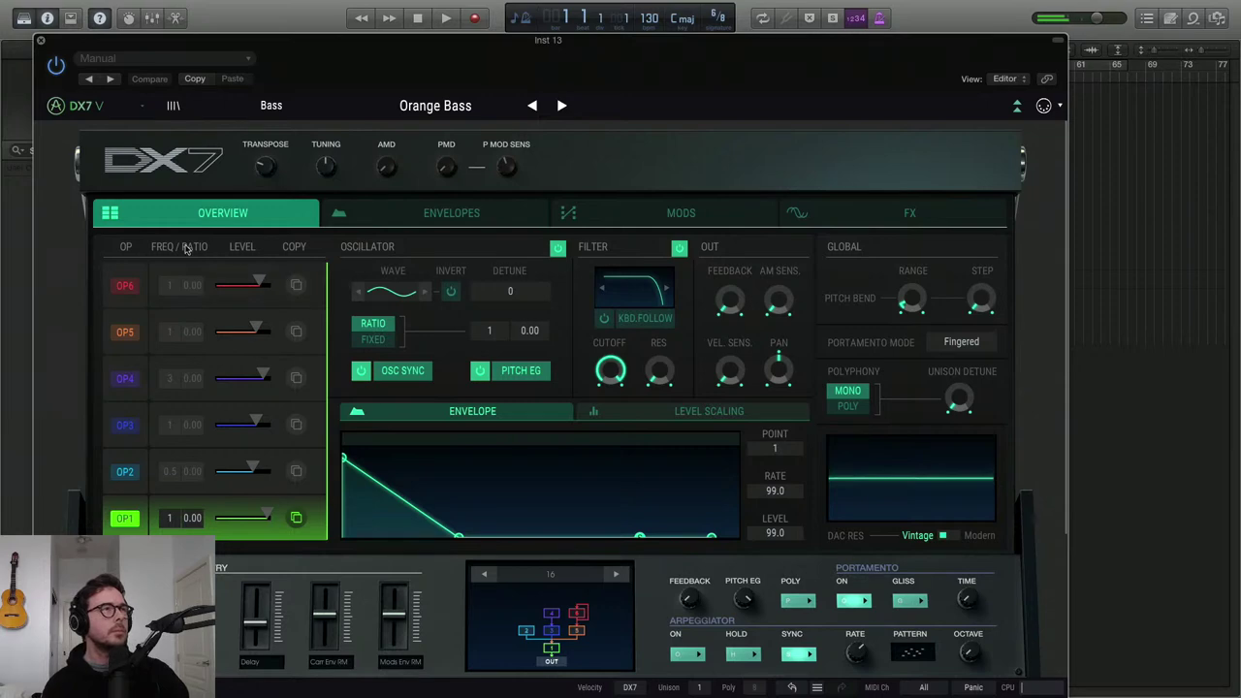
Switch off the Delay effect in the synth's first FX slot and close the plug-in window
click(912, 216)
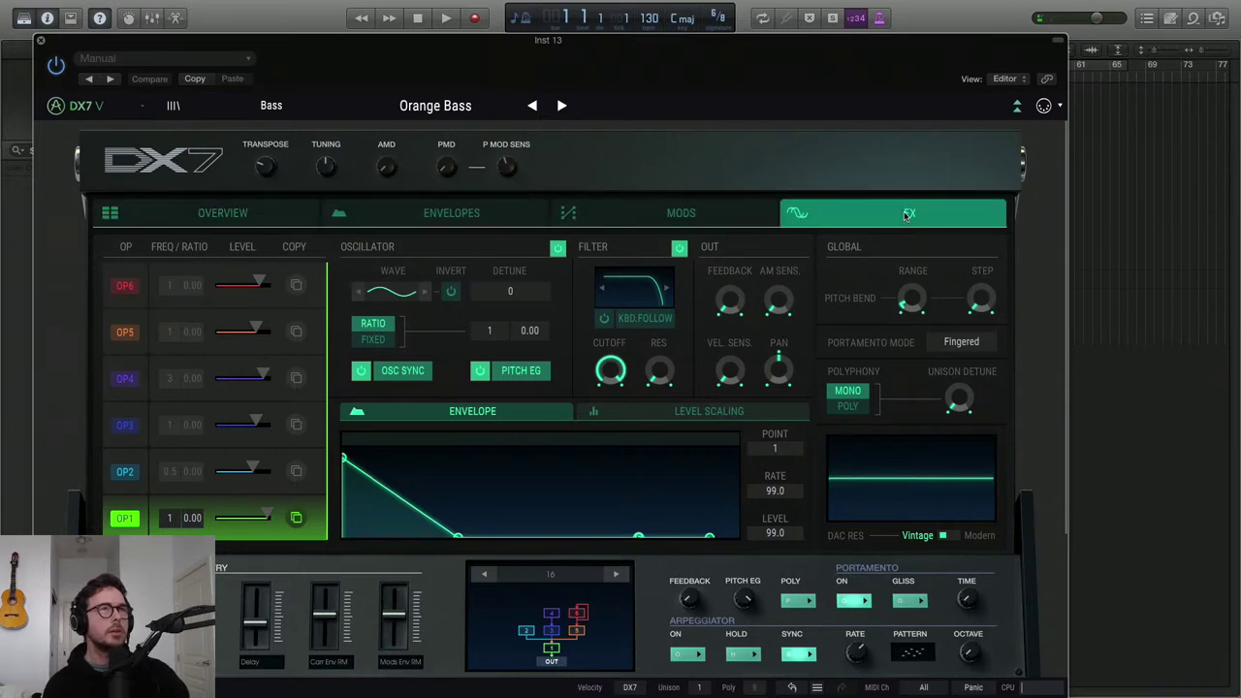
click(214, 259)
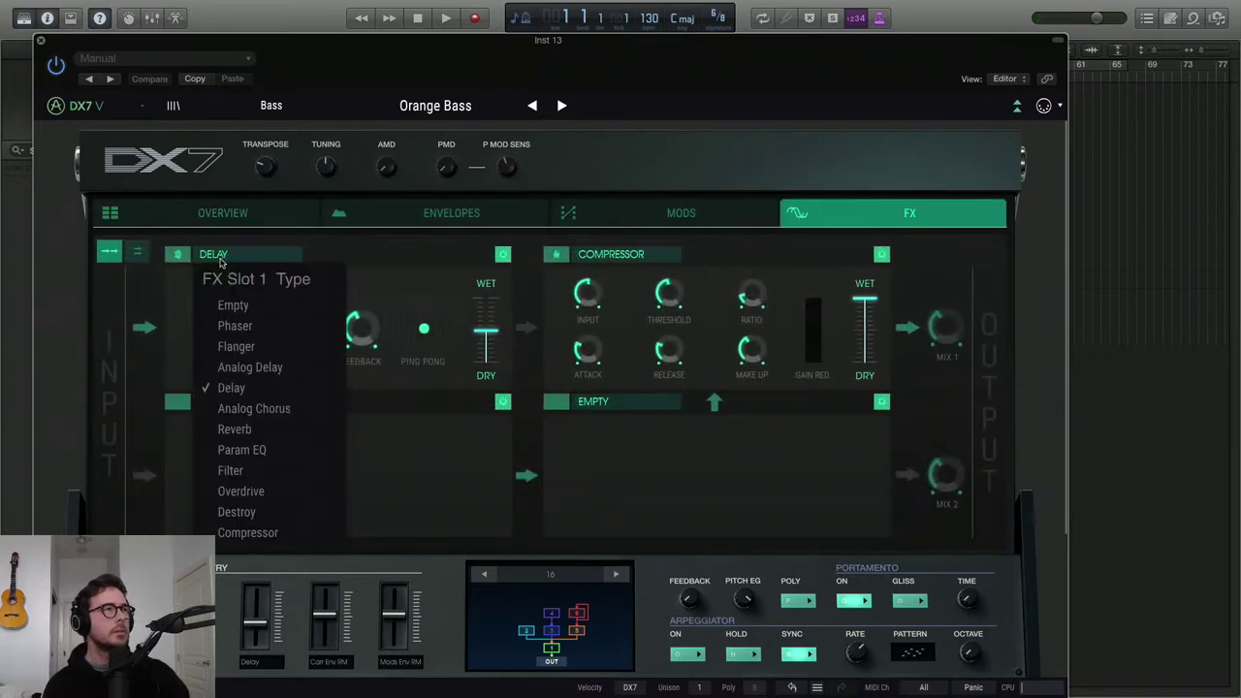
click(174, 265)
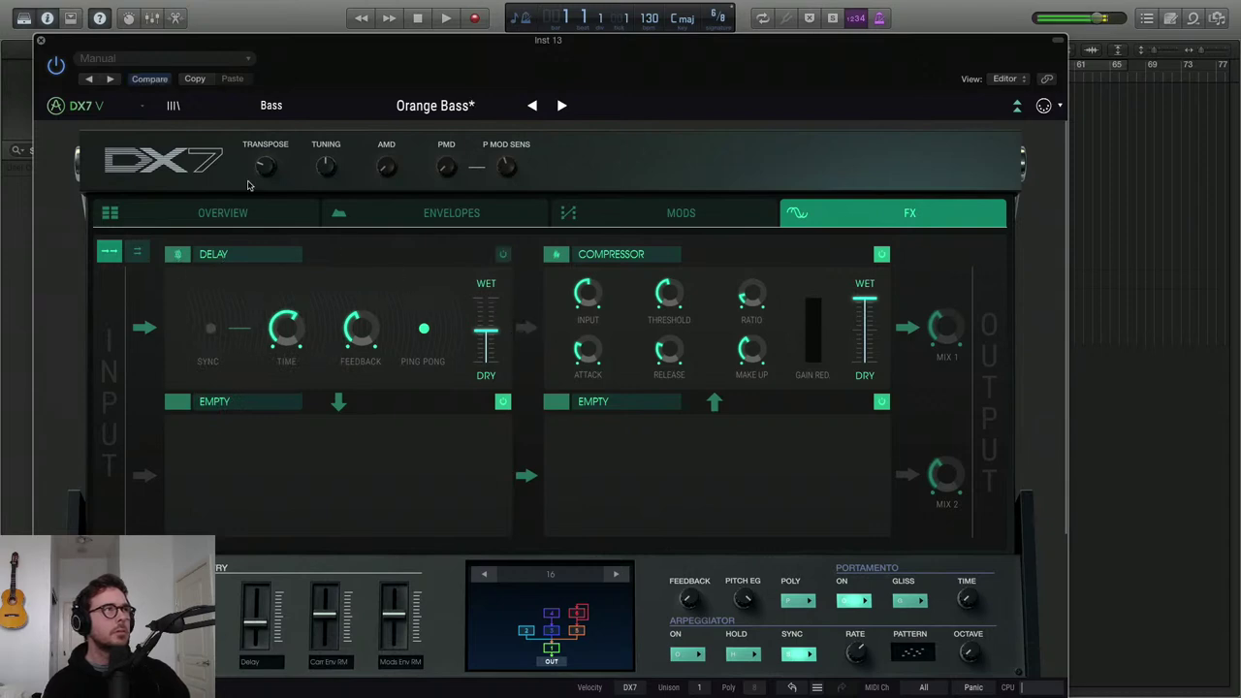
click(40, 39)
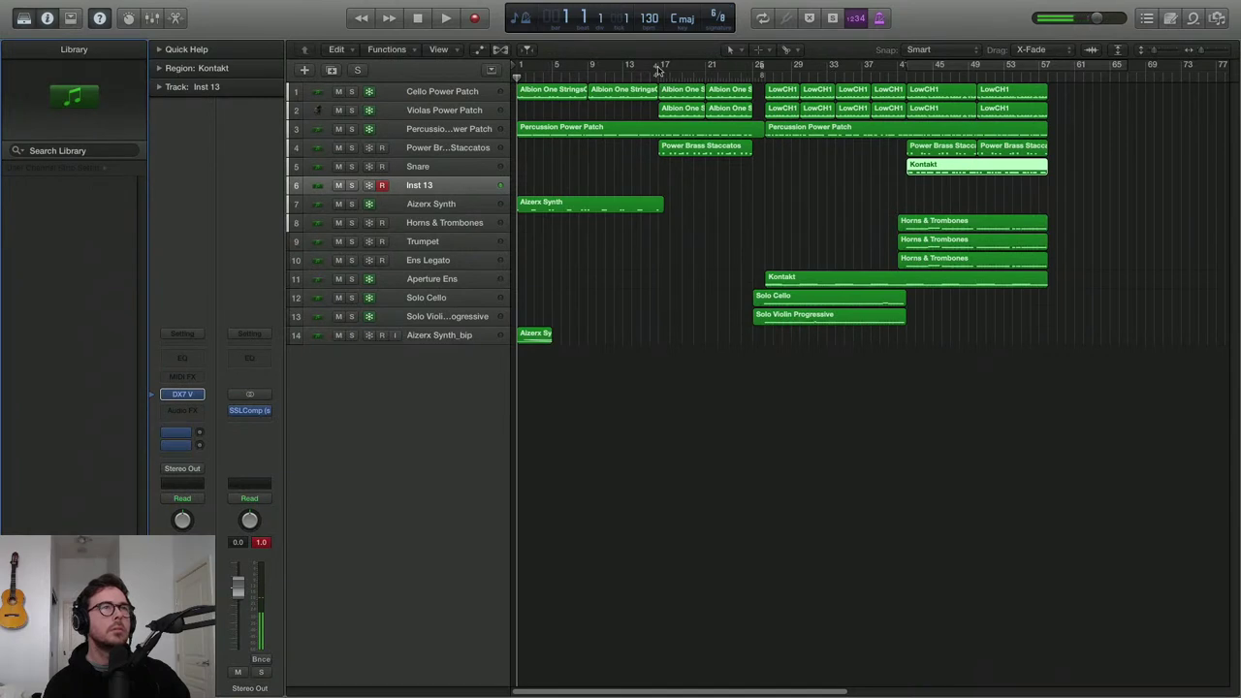
Cycle bars 17 to 25 and record a four-bar repeated-note bass part on the Inst 13 track
click(764, 76)
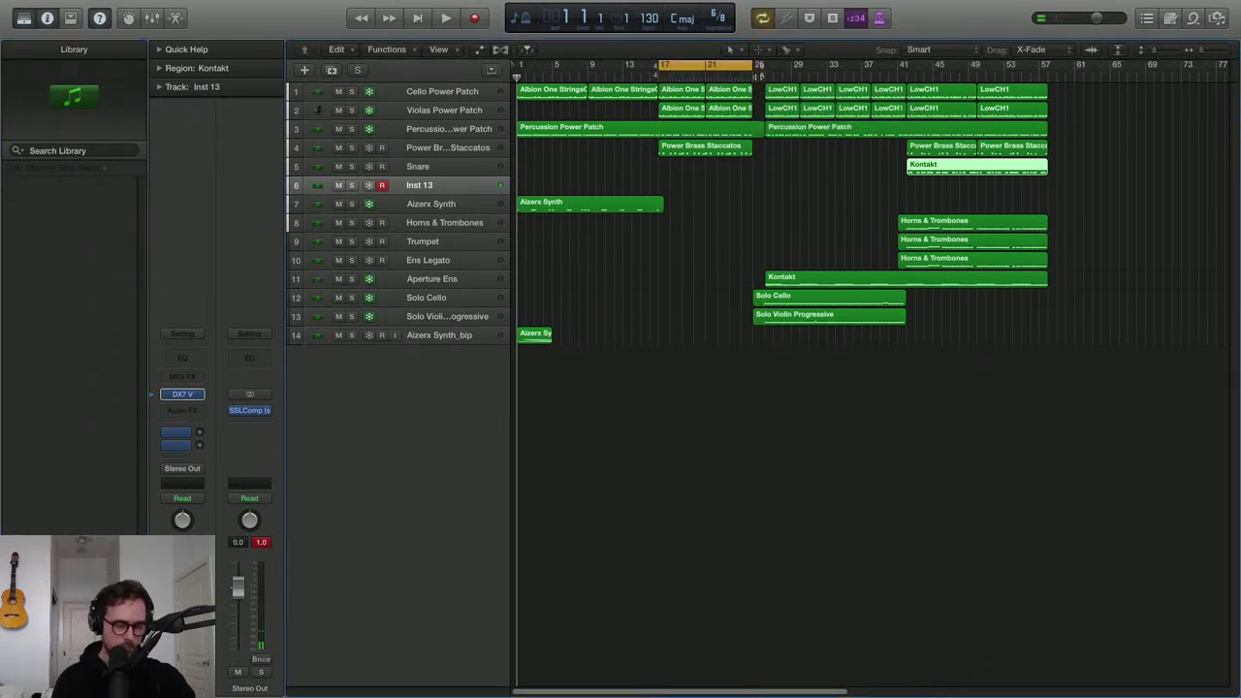
key(r)
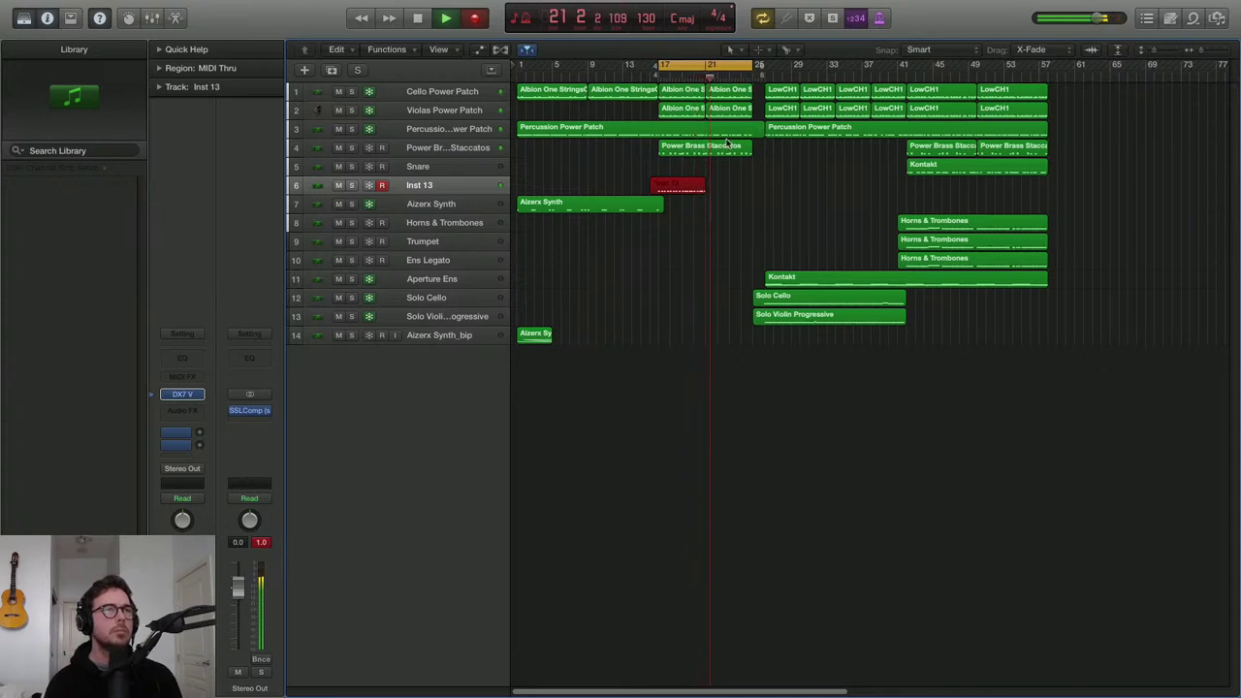
key(space)
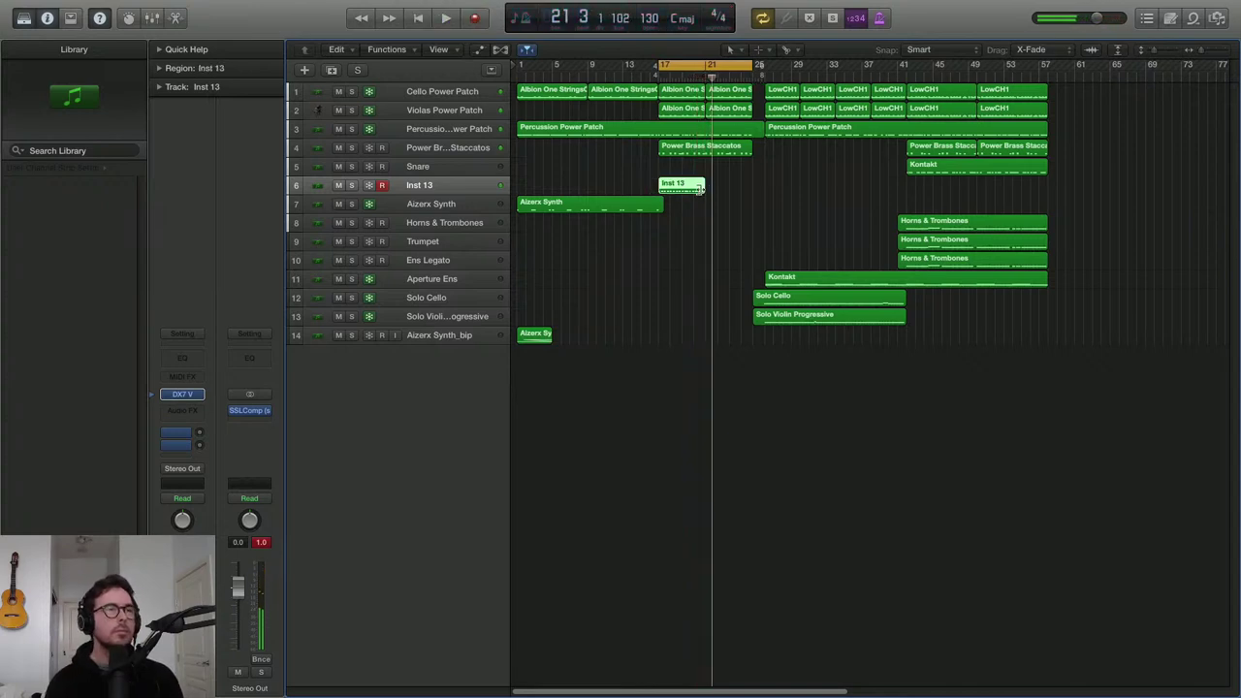
Open the recorded bass region in the piano roll and repeat it once so it continues from bar 21
double_click(688, 189)
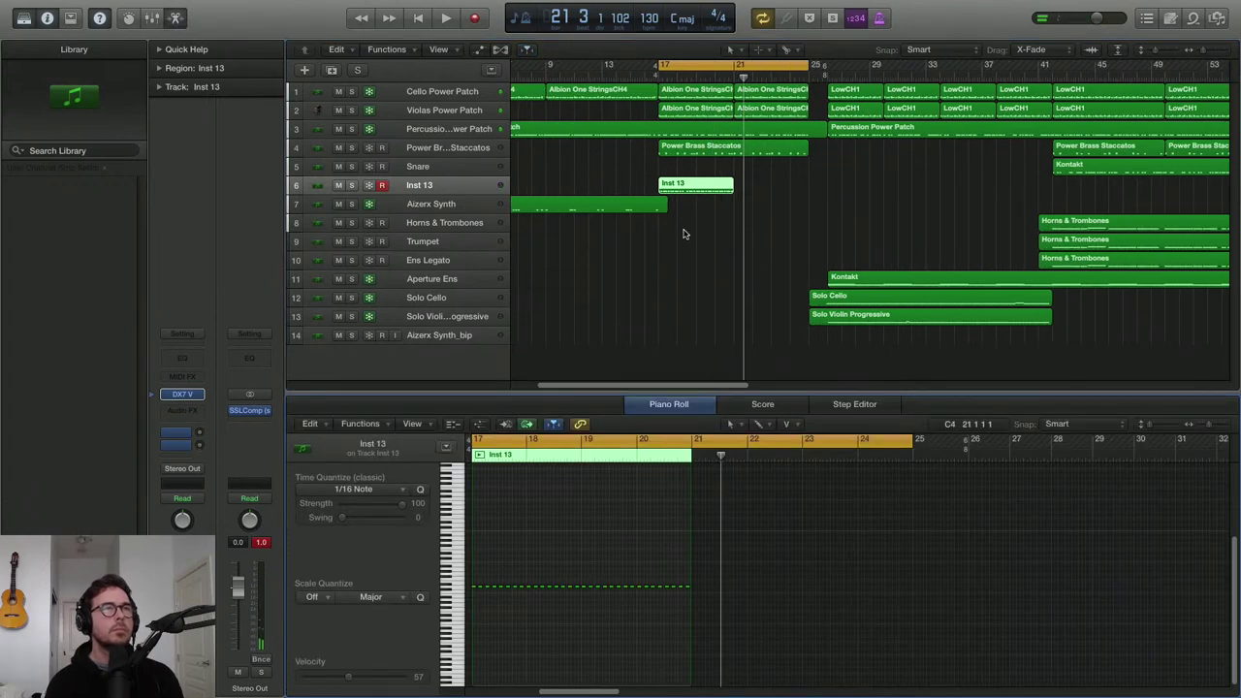
click(697, 193)
key(super+r)
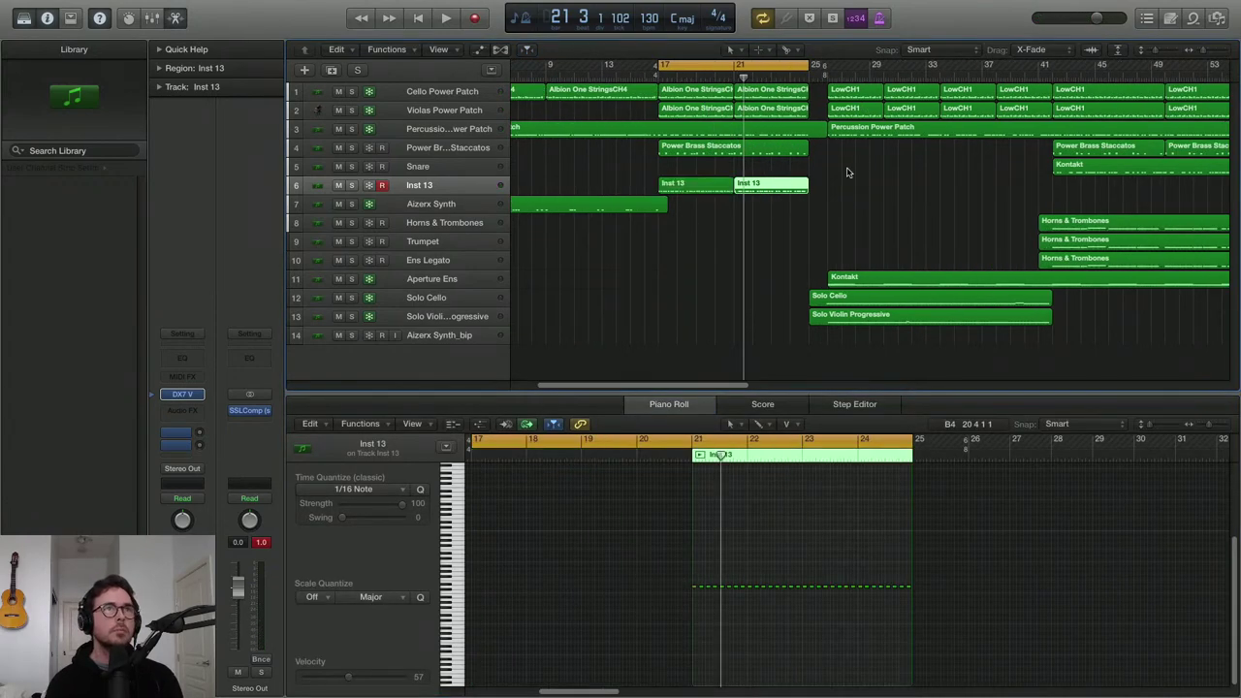
Move the cycle range to about bars 26 to 36 and record another bass part on the Inst 13 track
drag(672, 64, 793, 61)
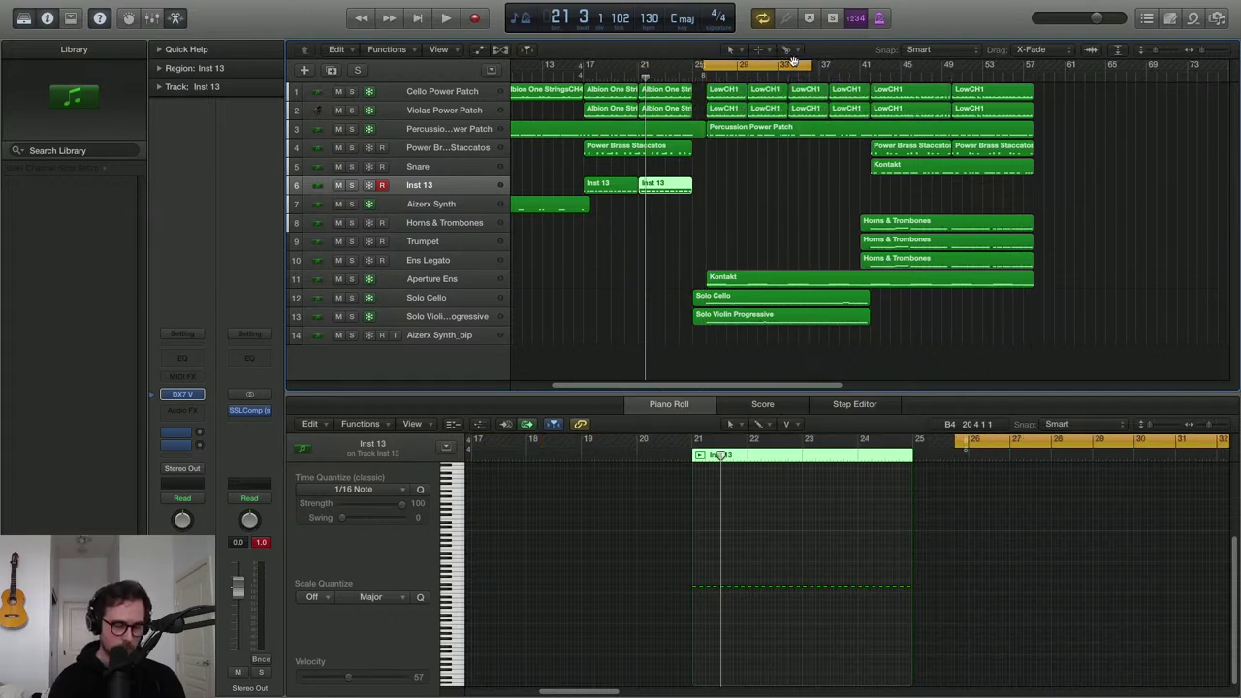
key(space)
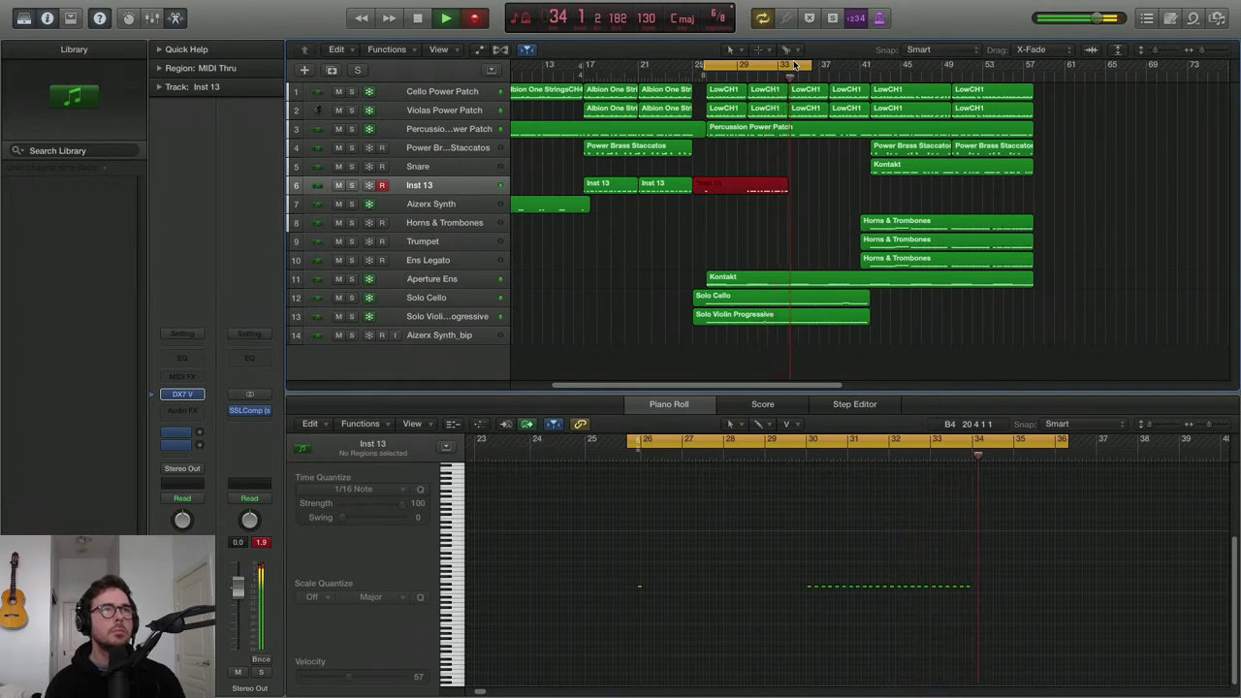
key(space)
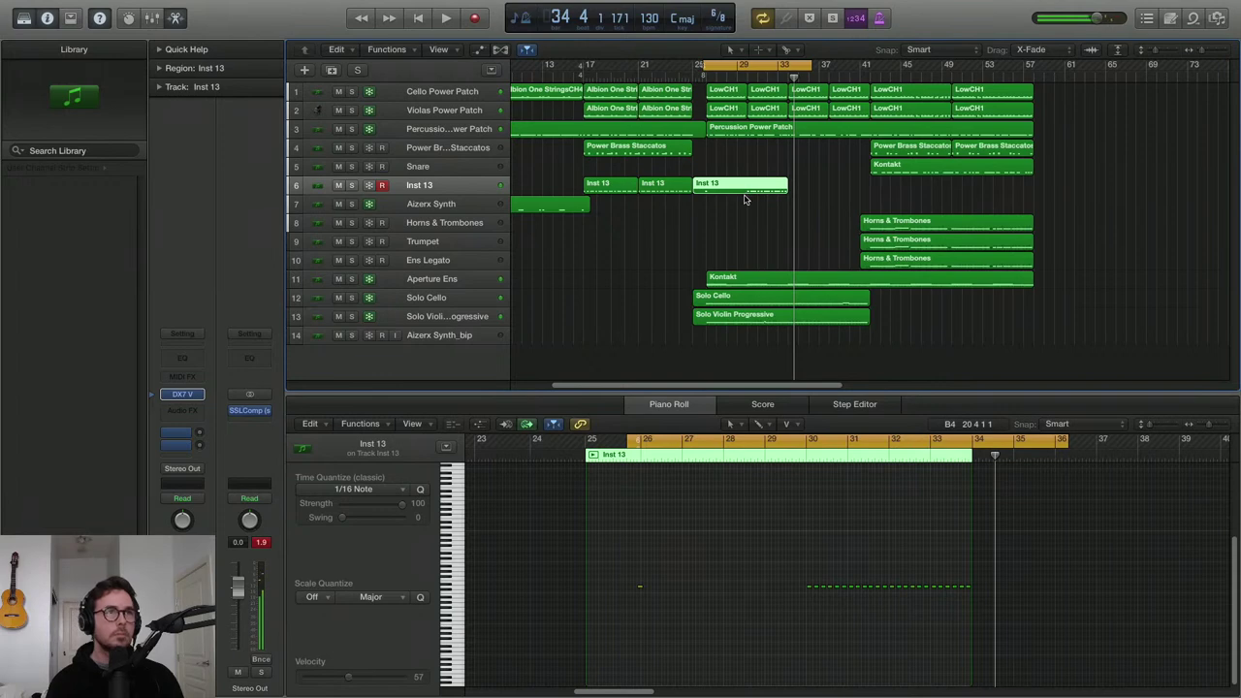
Trim the new bass region to start at bar 30 and place a copy of it at bar 26
drag(697, 192, 750, 192)
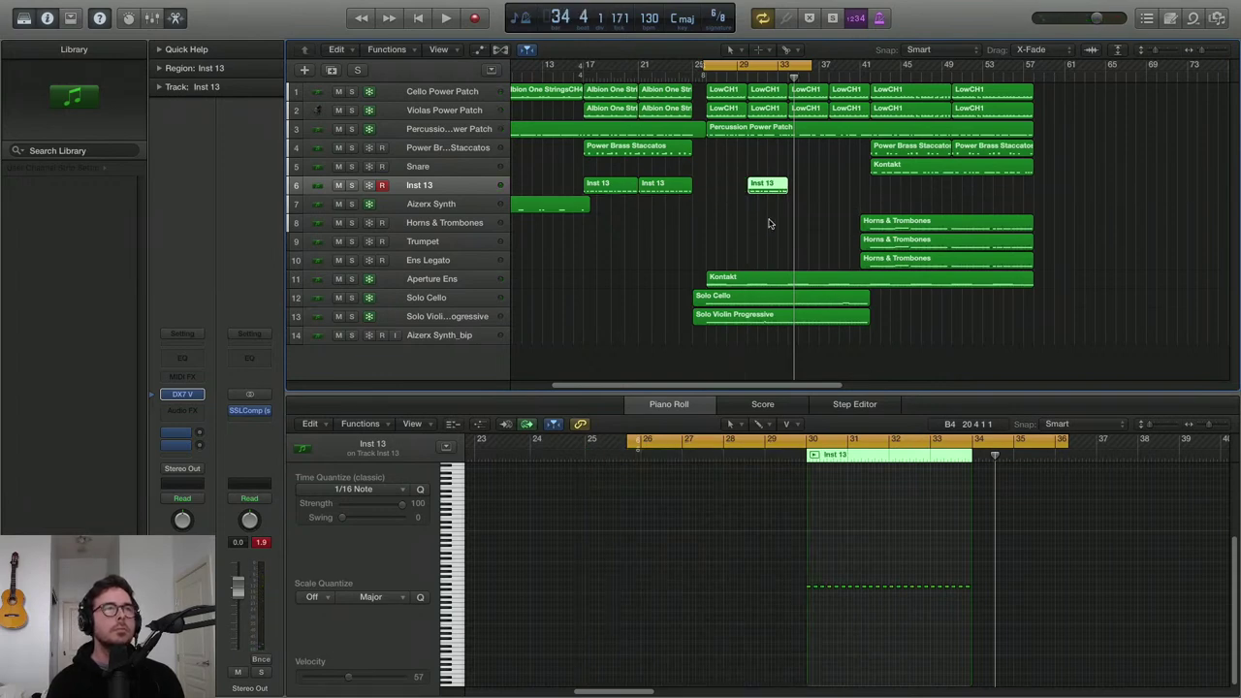
key(super+Right)
key(super+Right)
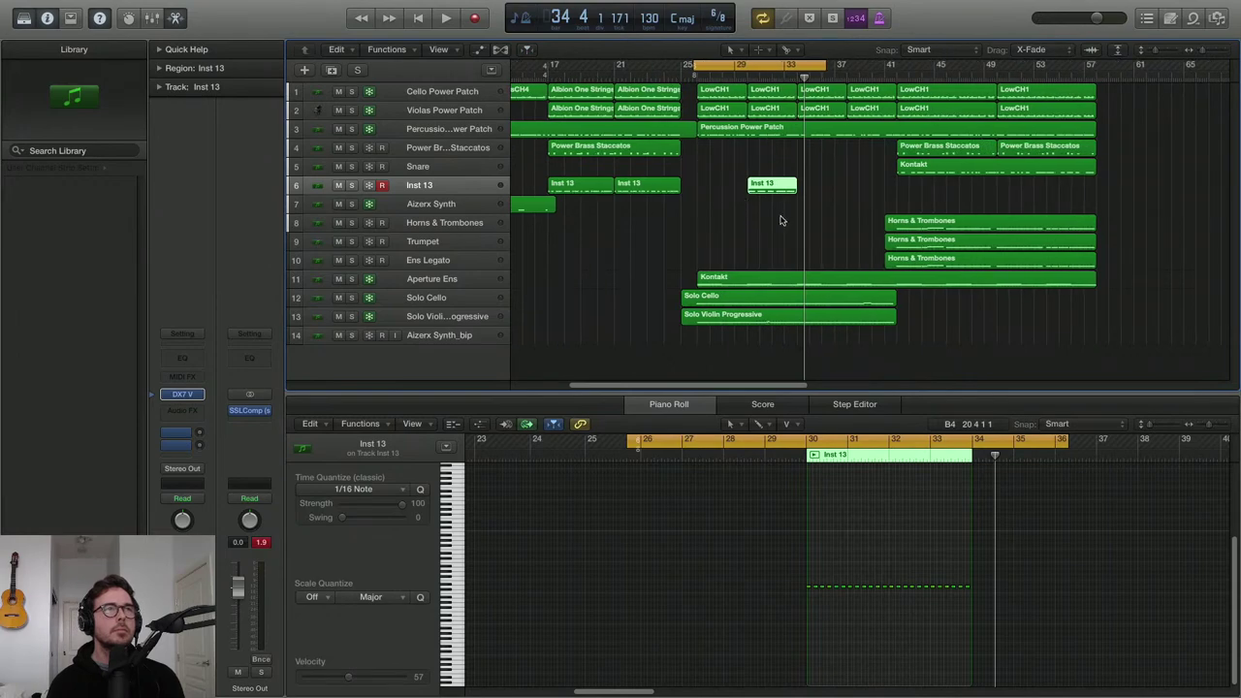
drag(773, 186, 713, 218)
click(716, 233)
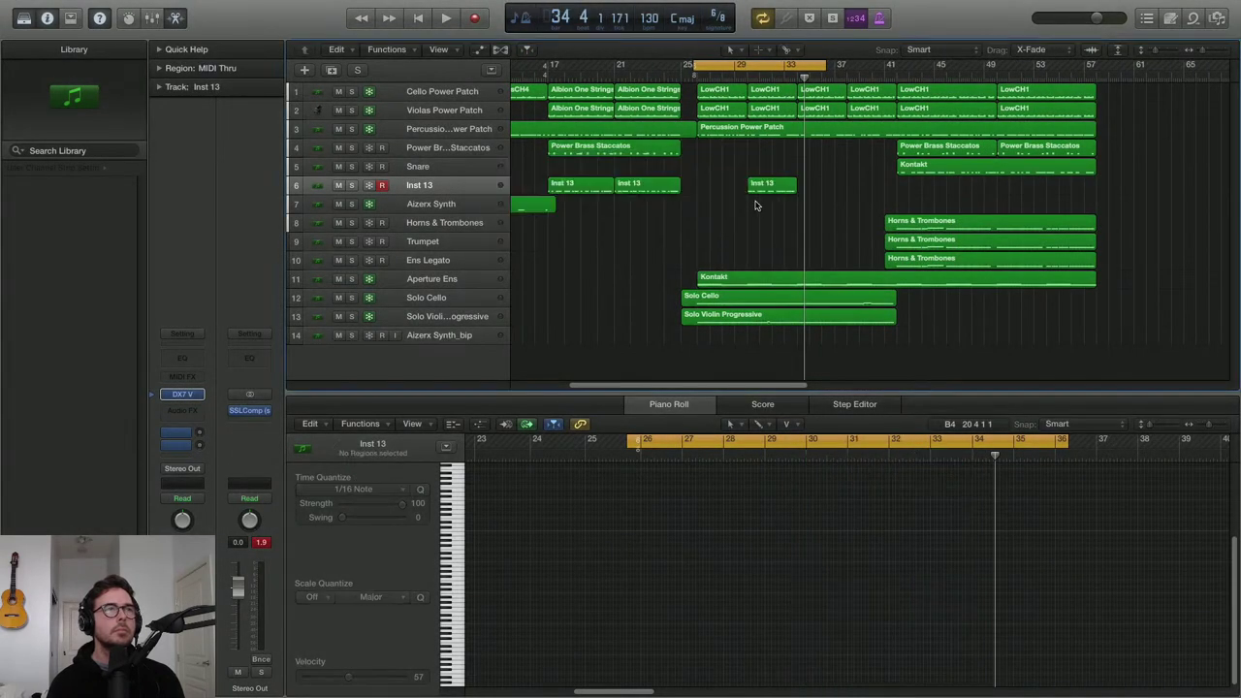
drag(766, 185, 712, 195)
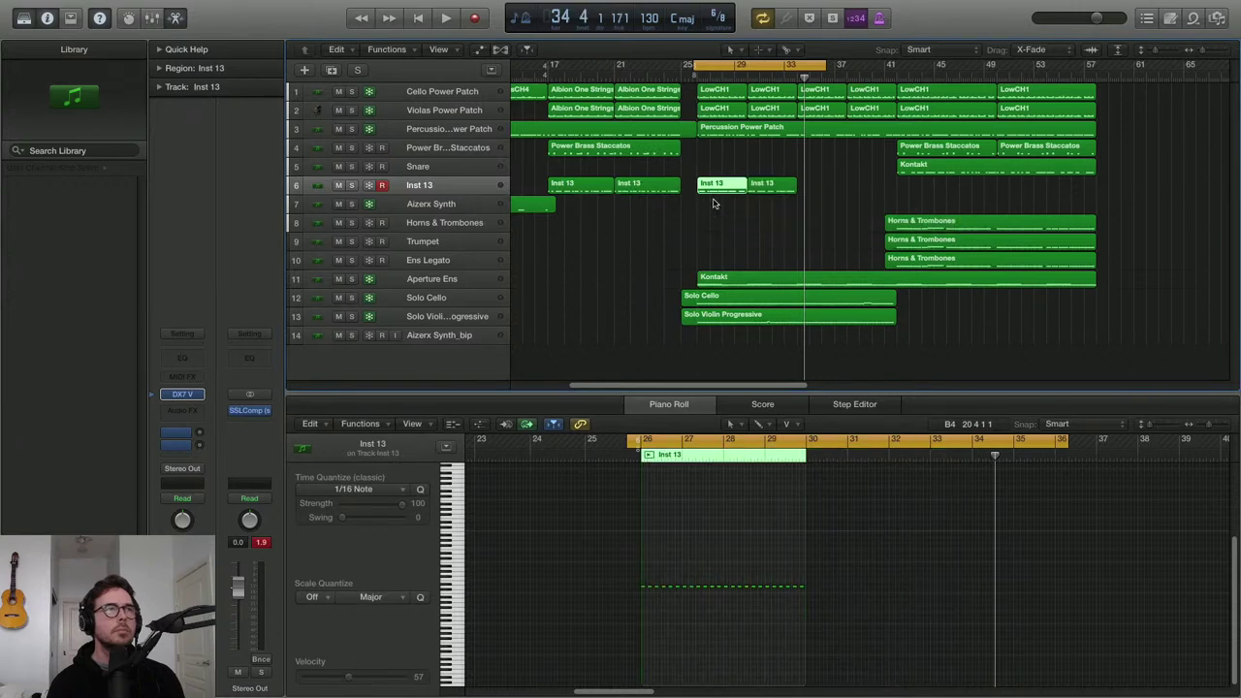
Select the bass regions at bars 26 and 30 and repeat the pair three times
shift+click(790, 185)
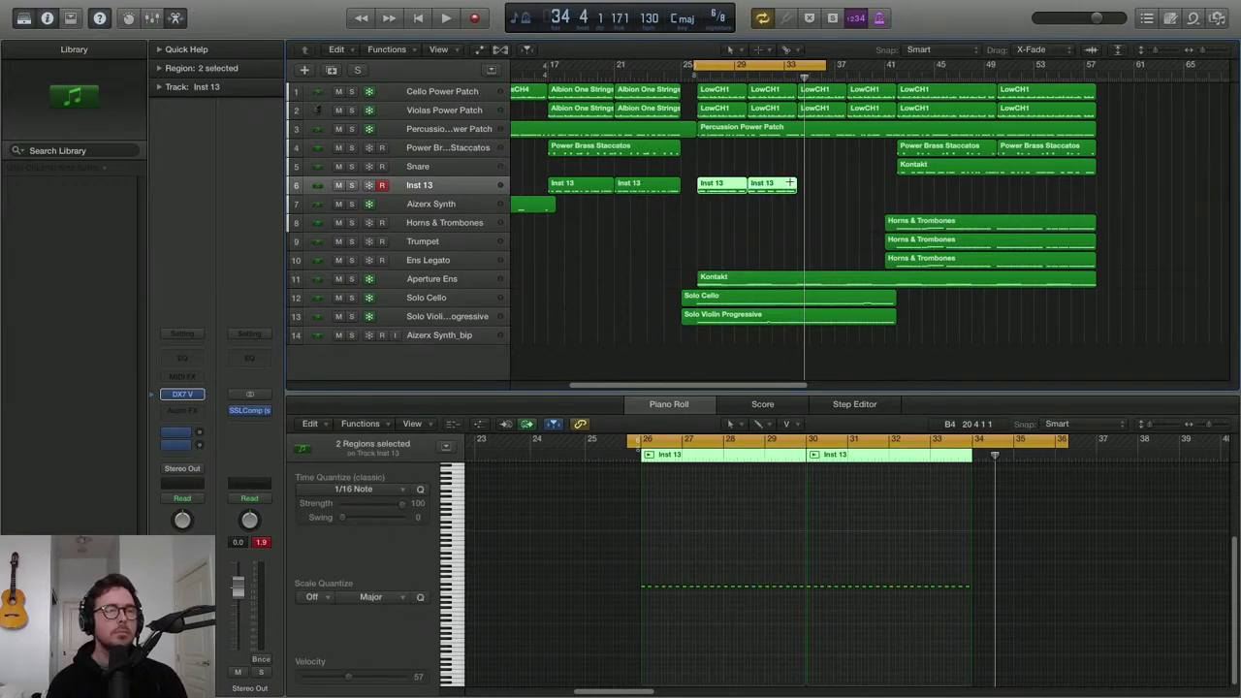
key(super+r)
key(super+r)
key(super+r)
Play the cycled section and rename the Inst 13 track to Sub Bass
key(space)
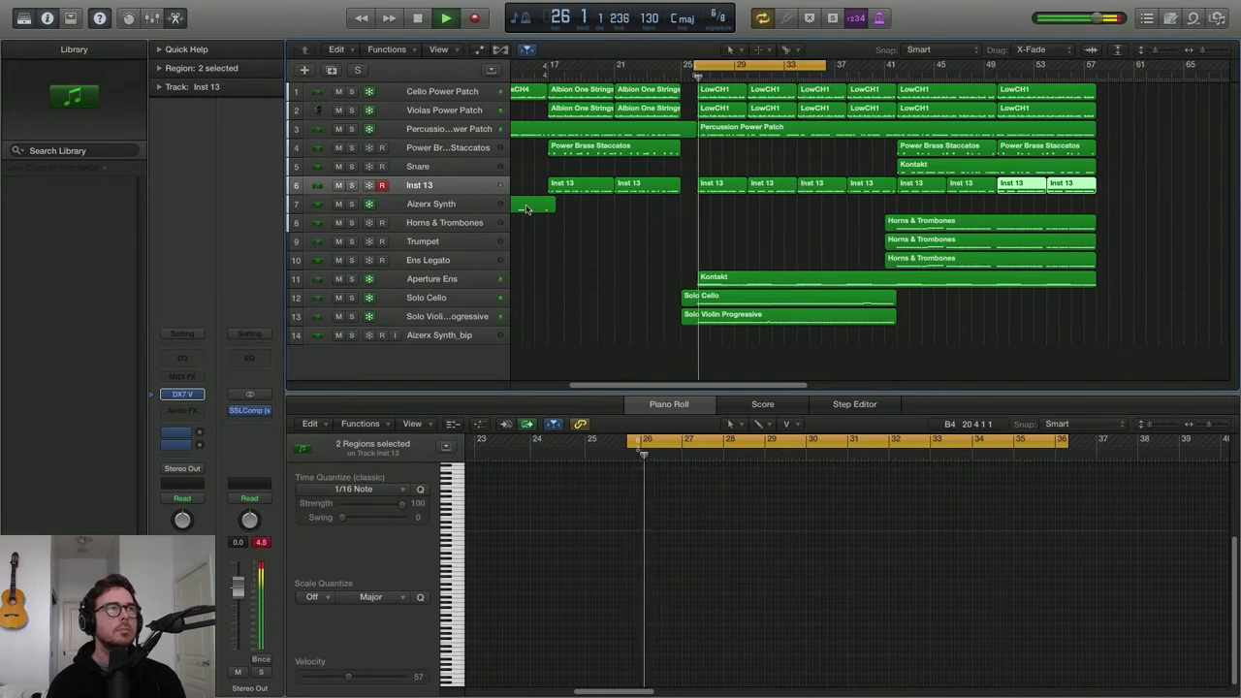
double_click(415, 186)
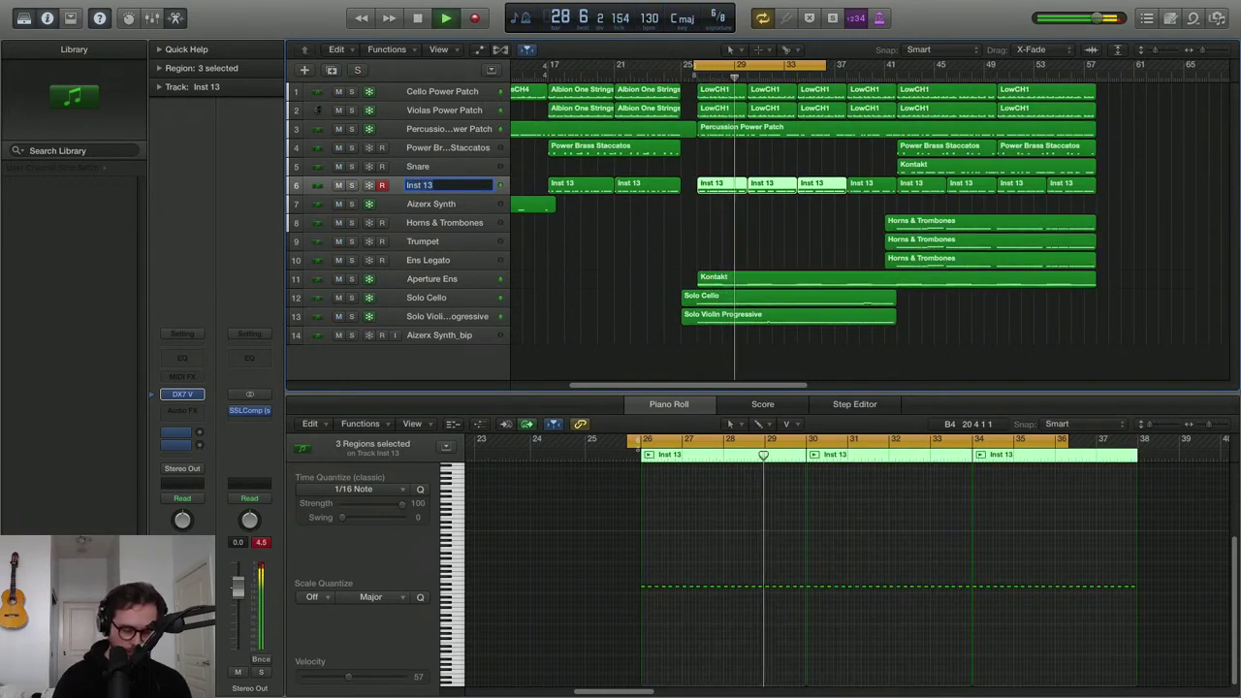
text(Sub B)
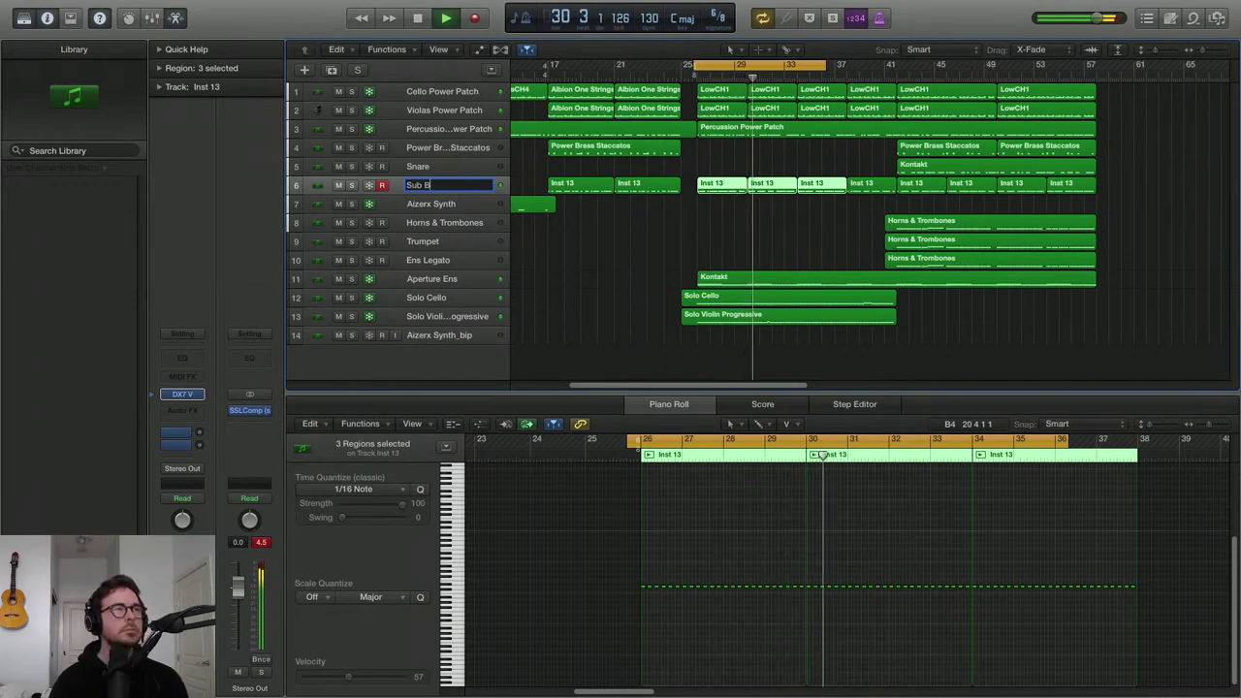
text(ass)
key(Return)
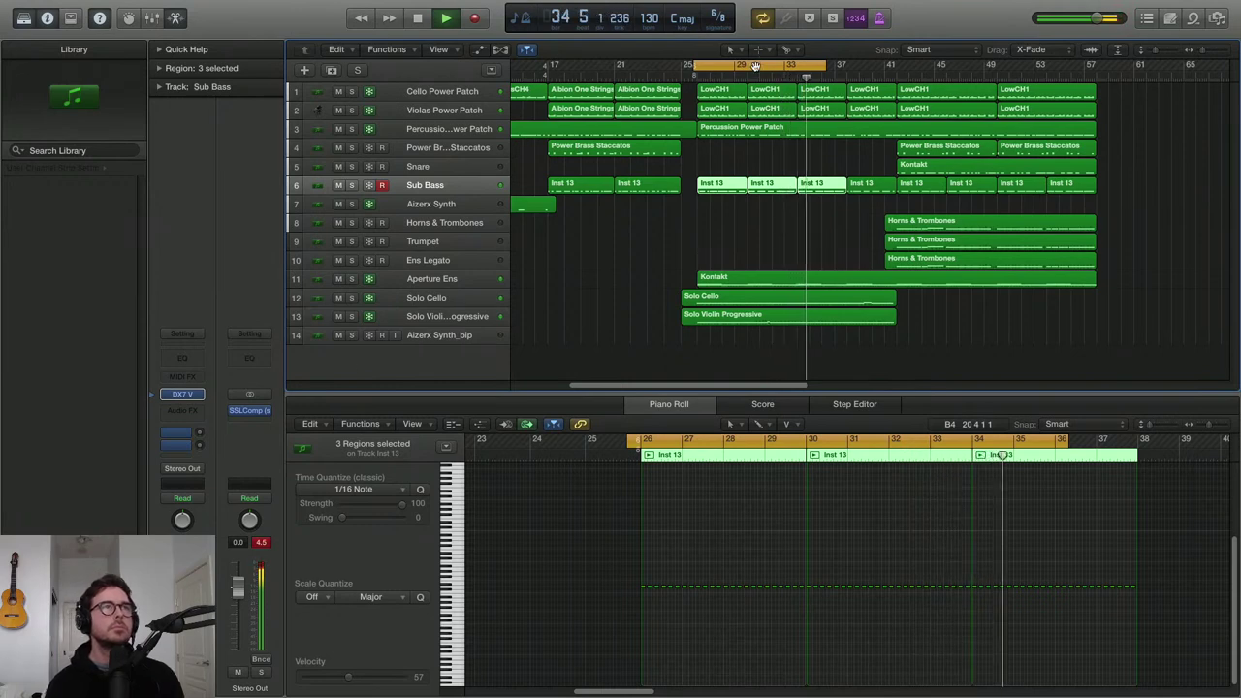
Stop playback and set the cycle range from about bar 15 to past the end of the arrangement
click(755, 65)
key(space)
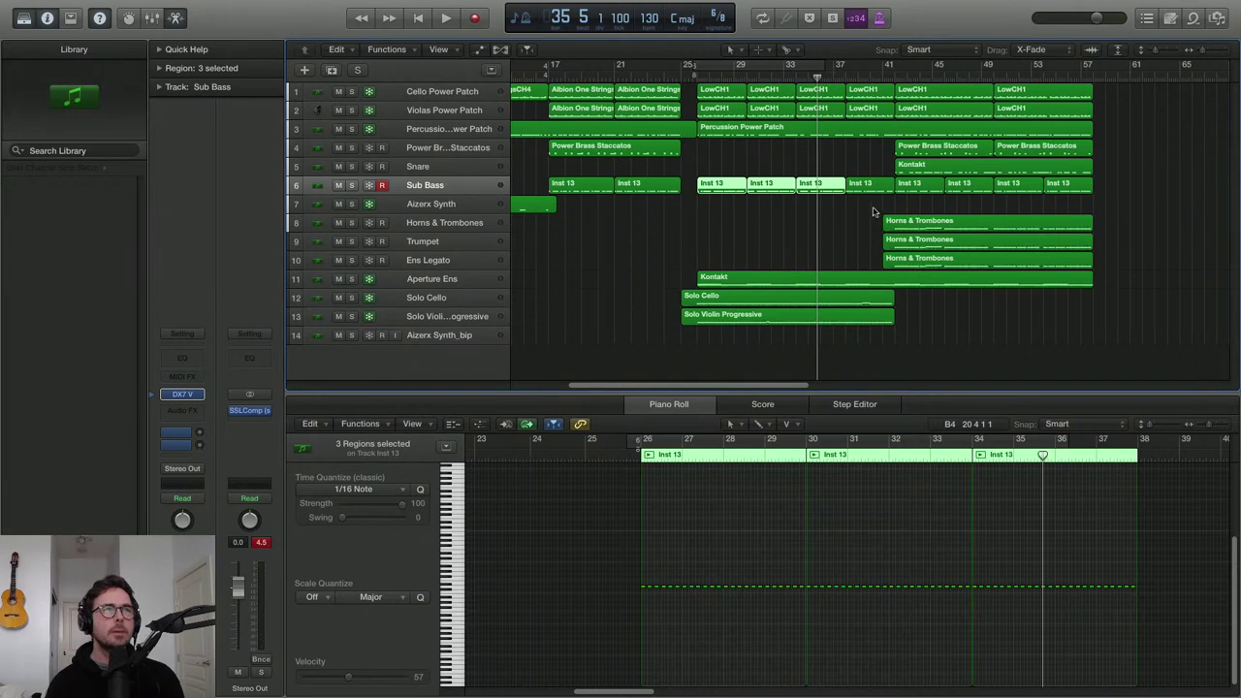
key(z)
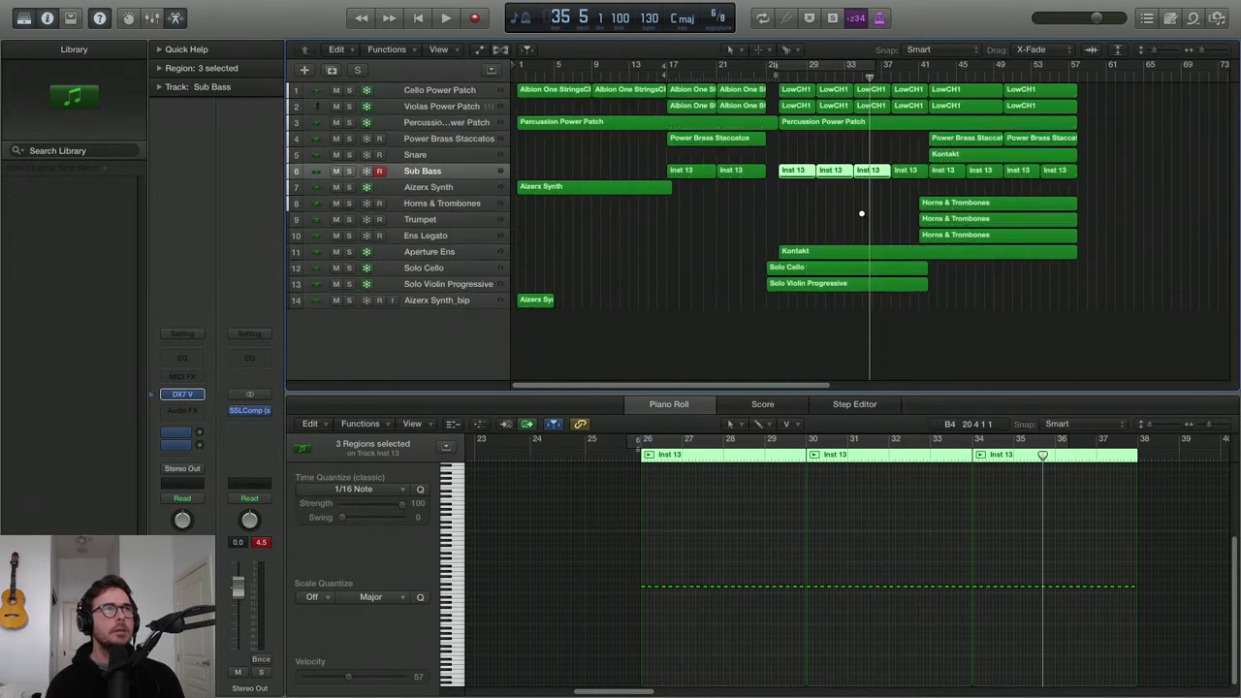
drag(645, 64, 1106, 64)
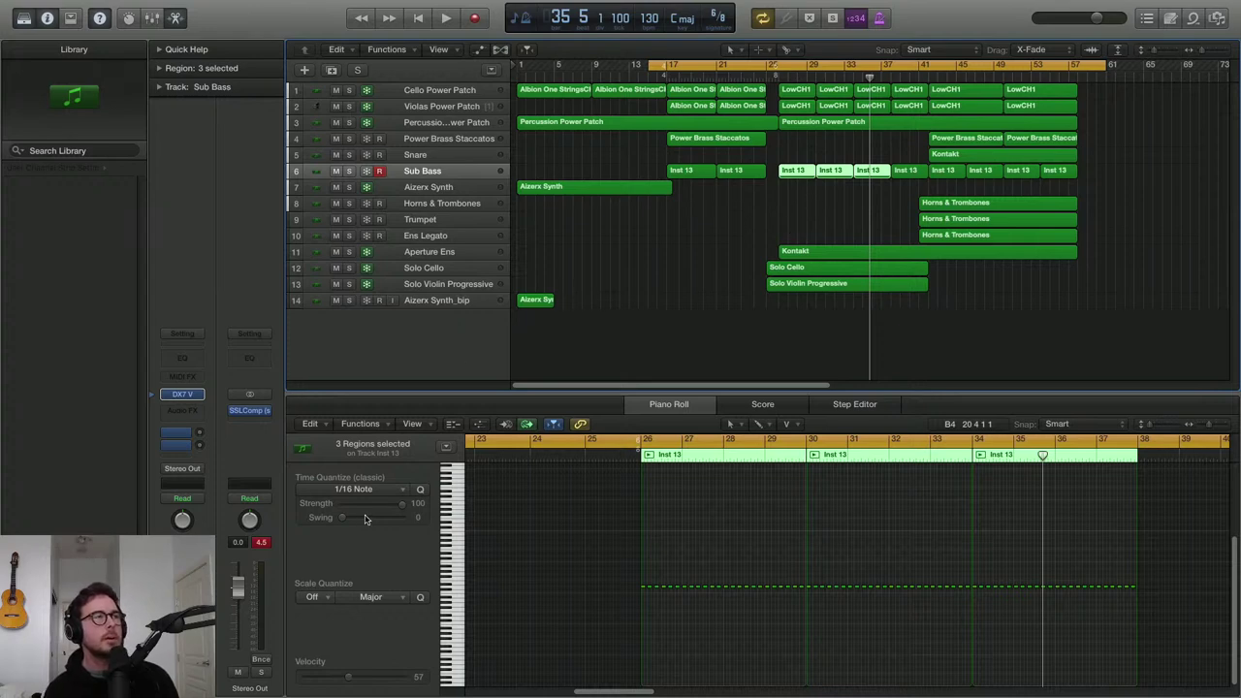
Take the project window out of full screen and open the Trailer Samples folder in Finder
mouse_move(123, 3)
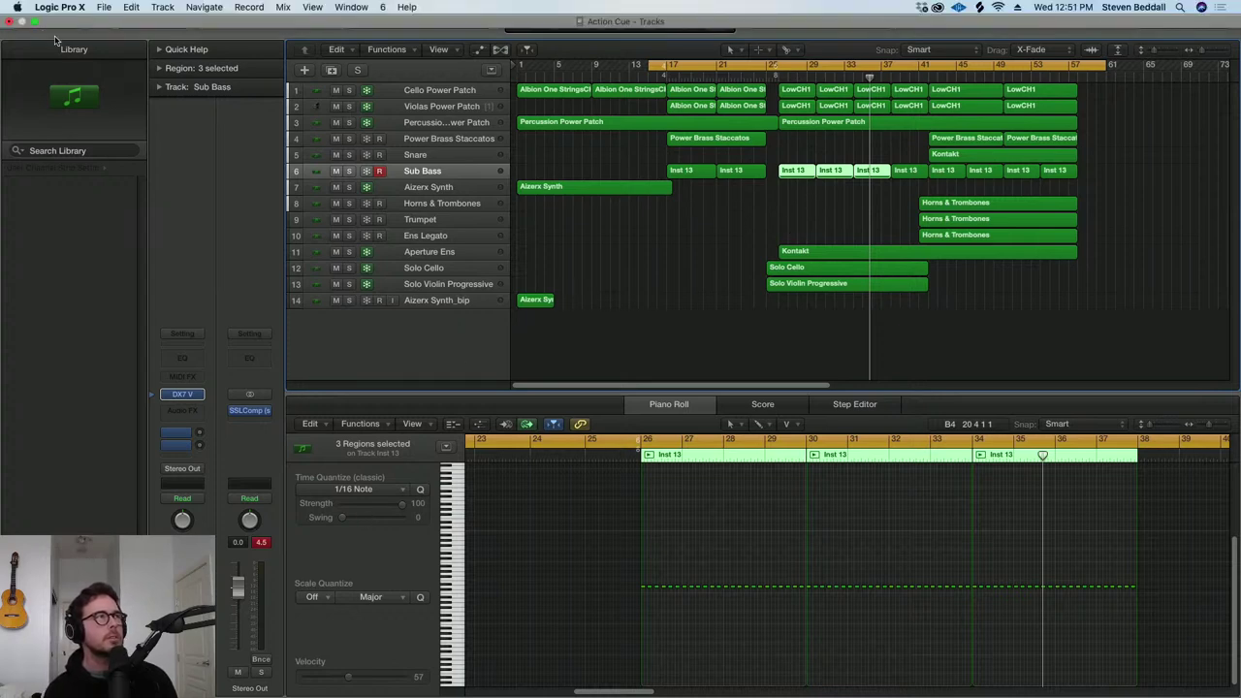
click(36, 24)
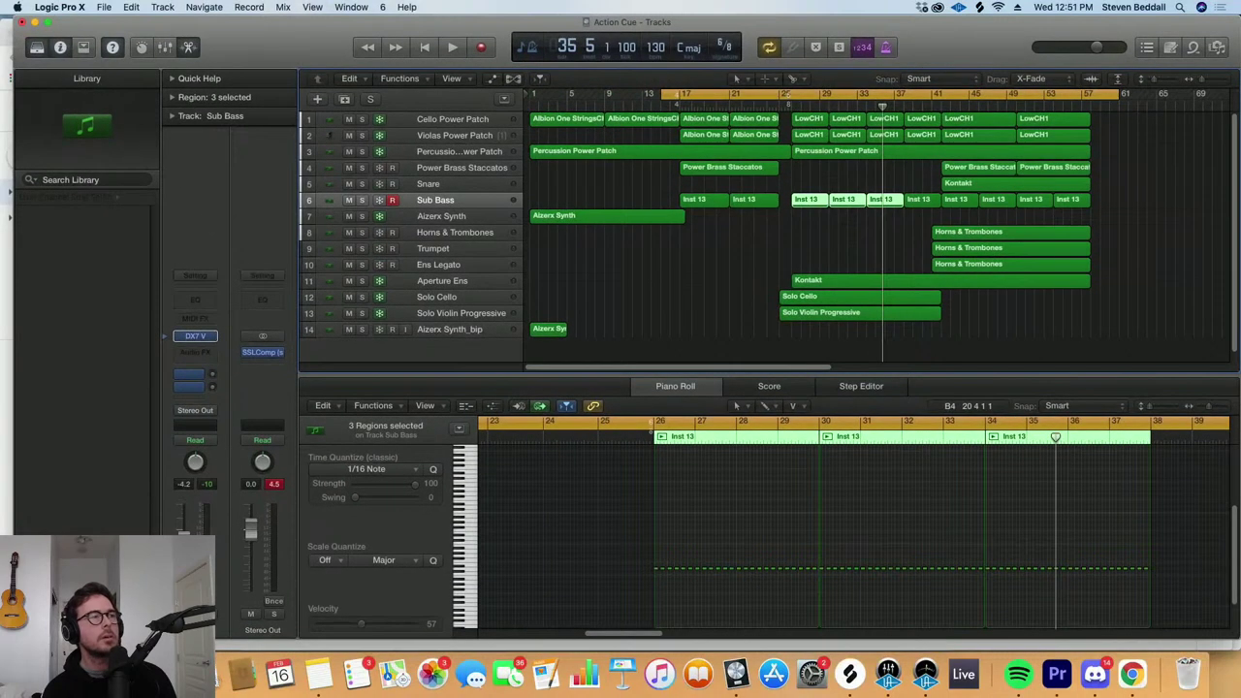
click(863, 268)
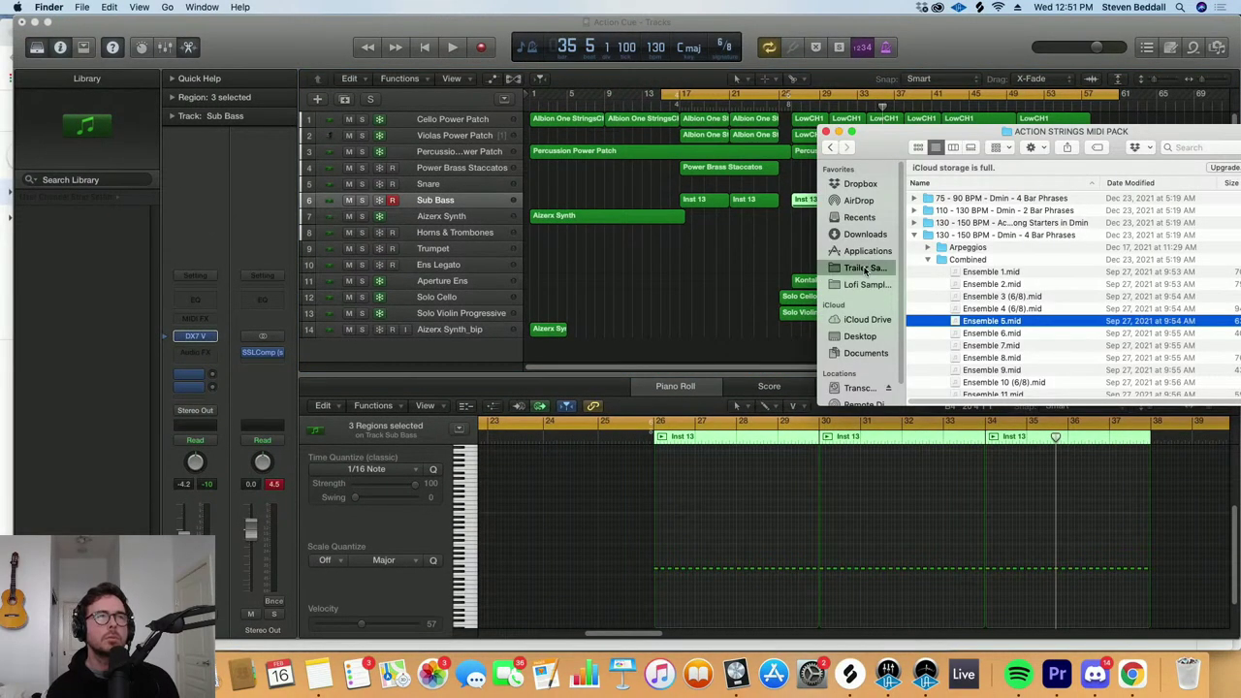
drag(896, 146, 876, 131)
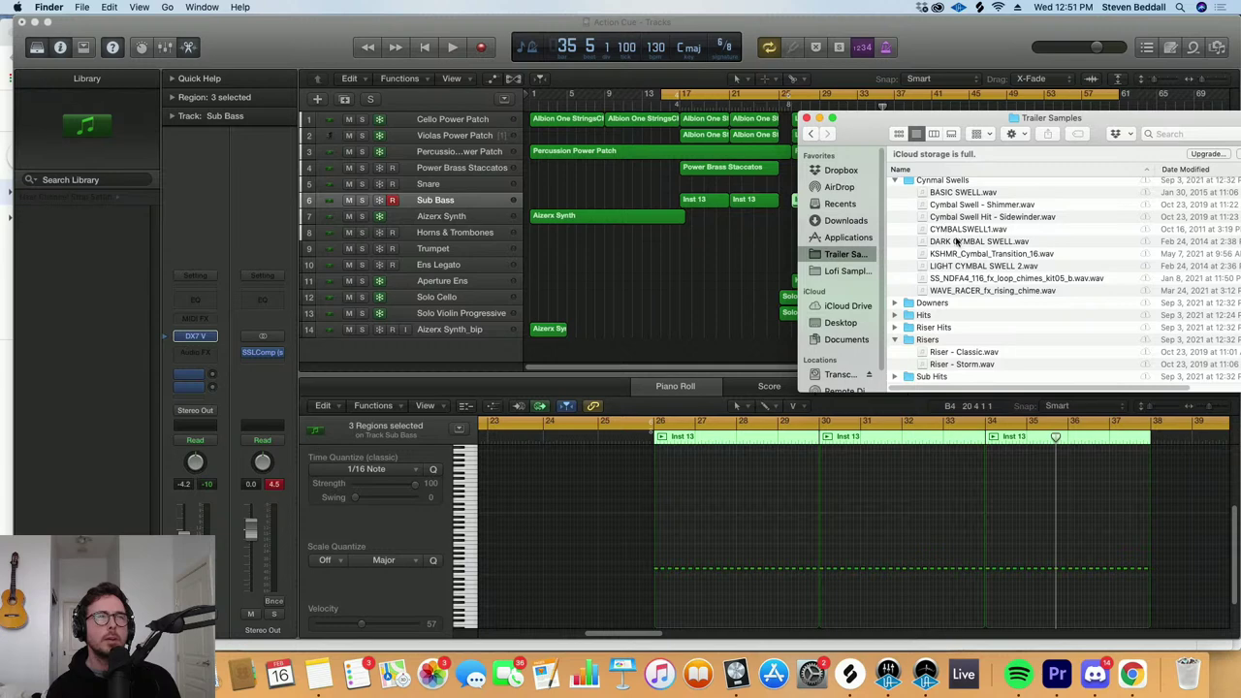
scroll(700, 356, down, 1)
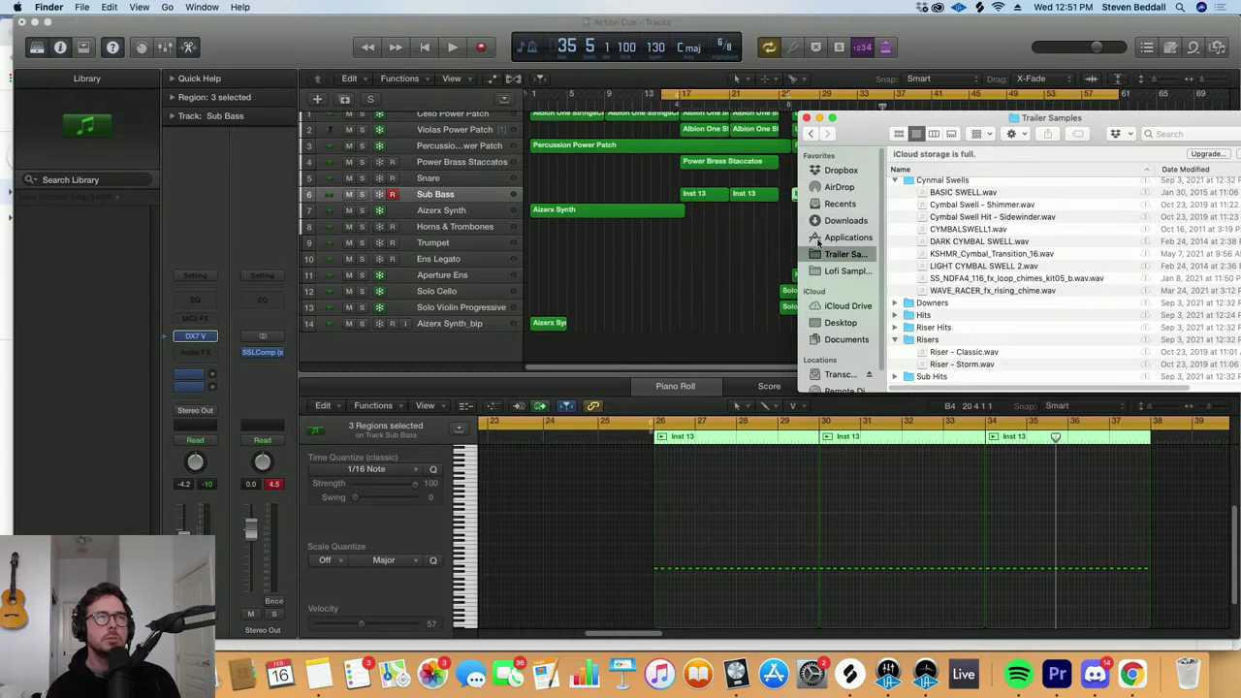
Add BASIC SWELL.wav at bar 5 and Riser - Classic.wav at bar 1 on new audio tracks below the last track
click(953, 193)
drag(950, 194, 572, 335)
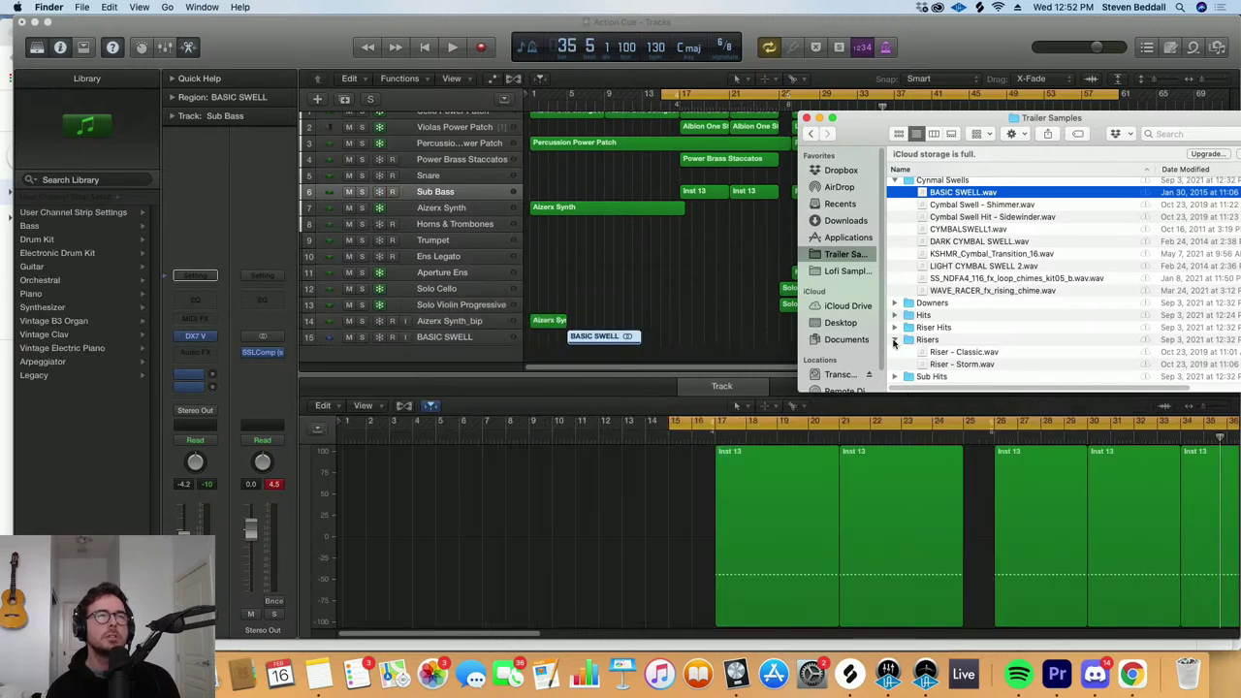
drag(945, 357, 536, 354)
scroll(644, 335, down, 2)
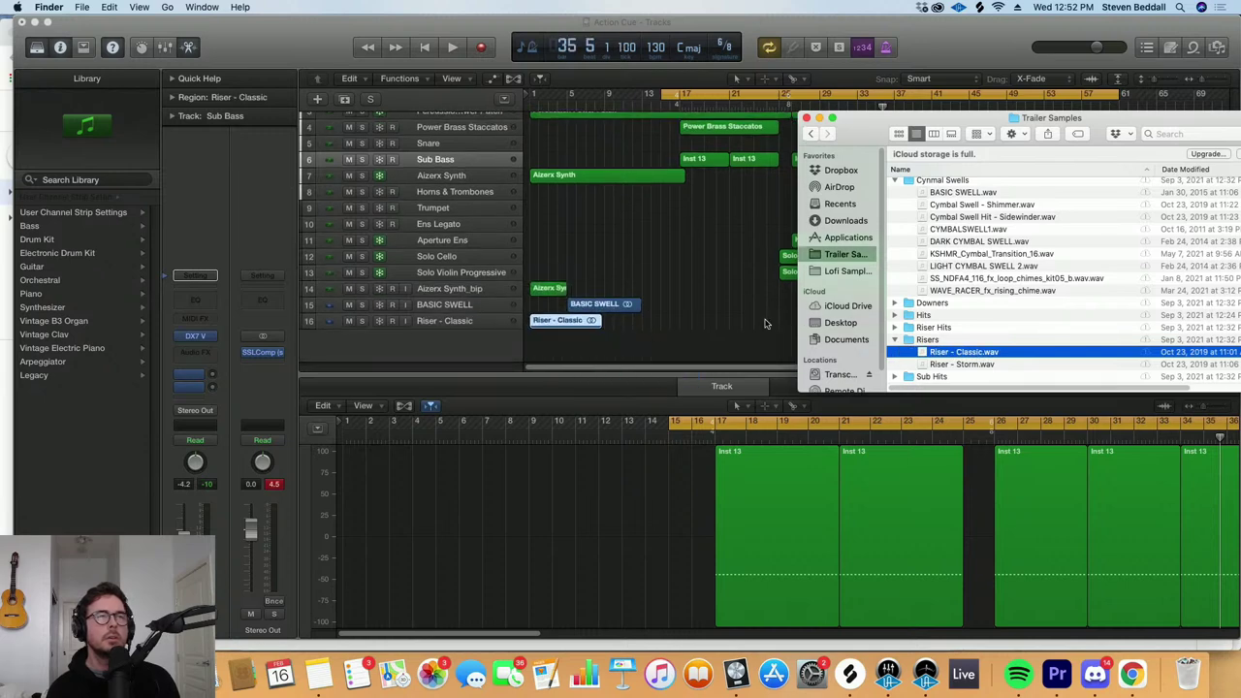
Audition Riser Hit - Honour.wav from the Riser Hits folder and add it at about bar 6 on a new audio track below Riser - Classic
click(889, 344)
click(894, 341)
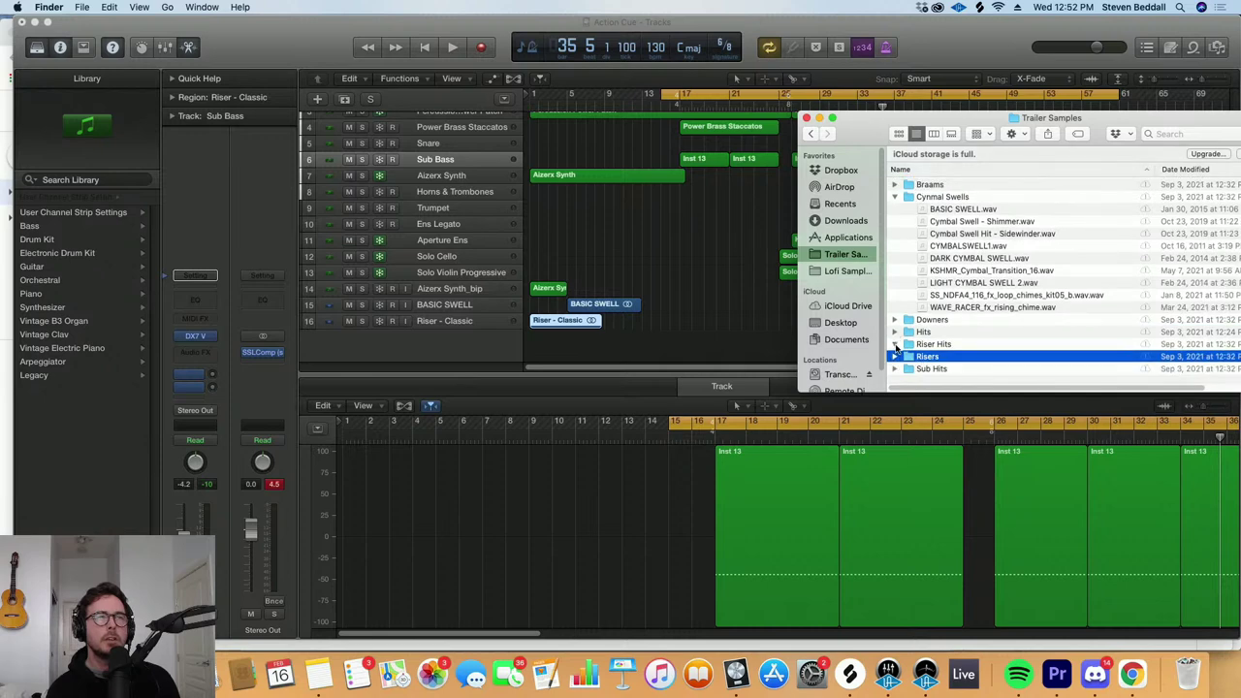
click(895, 344)
click(972, 340)
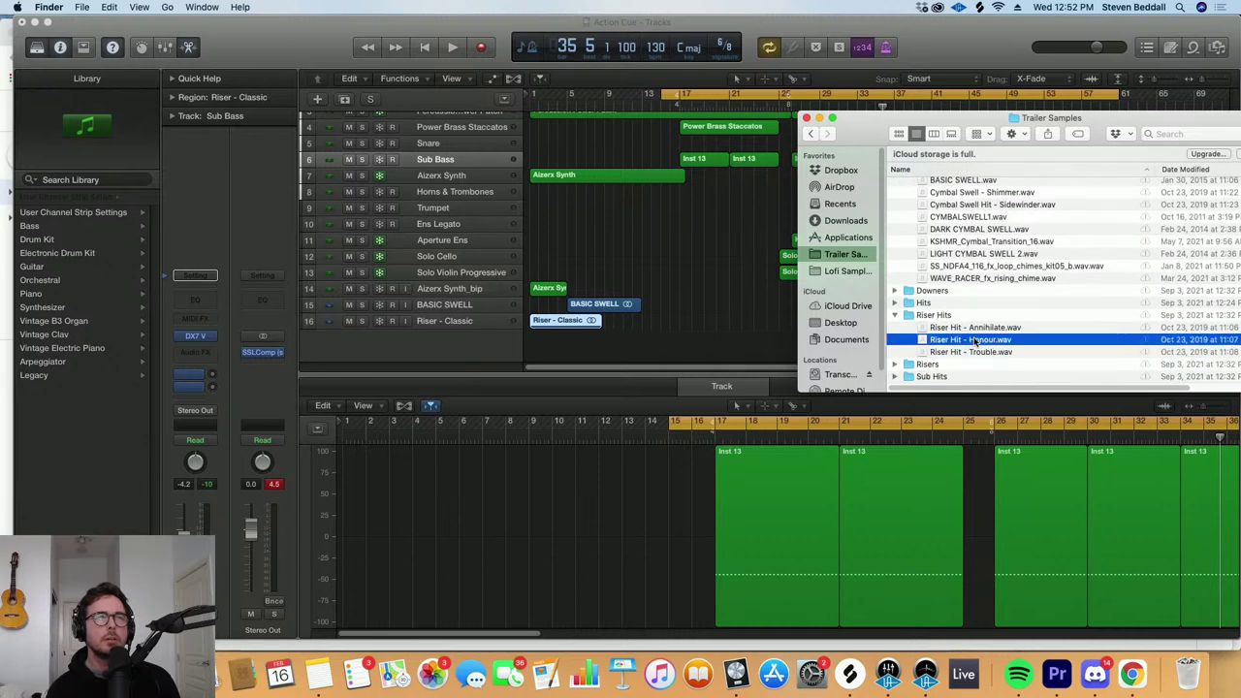
key(space)
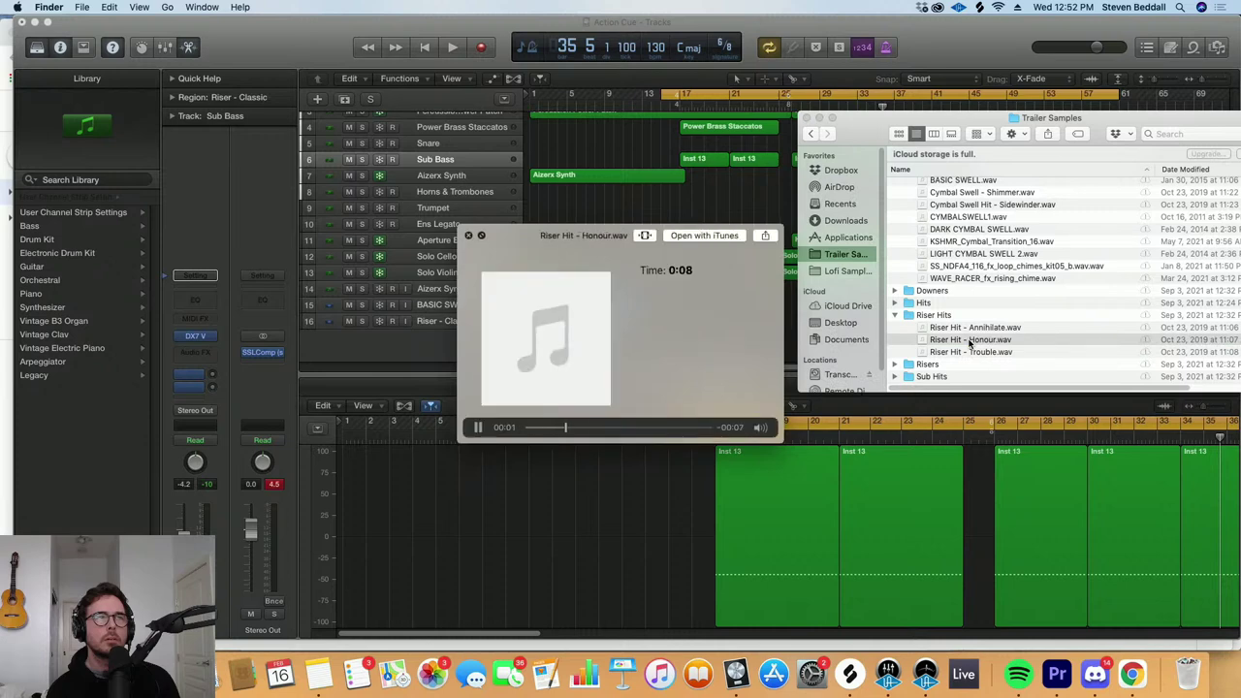
drag(970, 342, 645, 330)
click(778, 274)
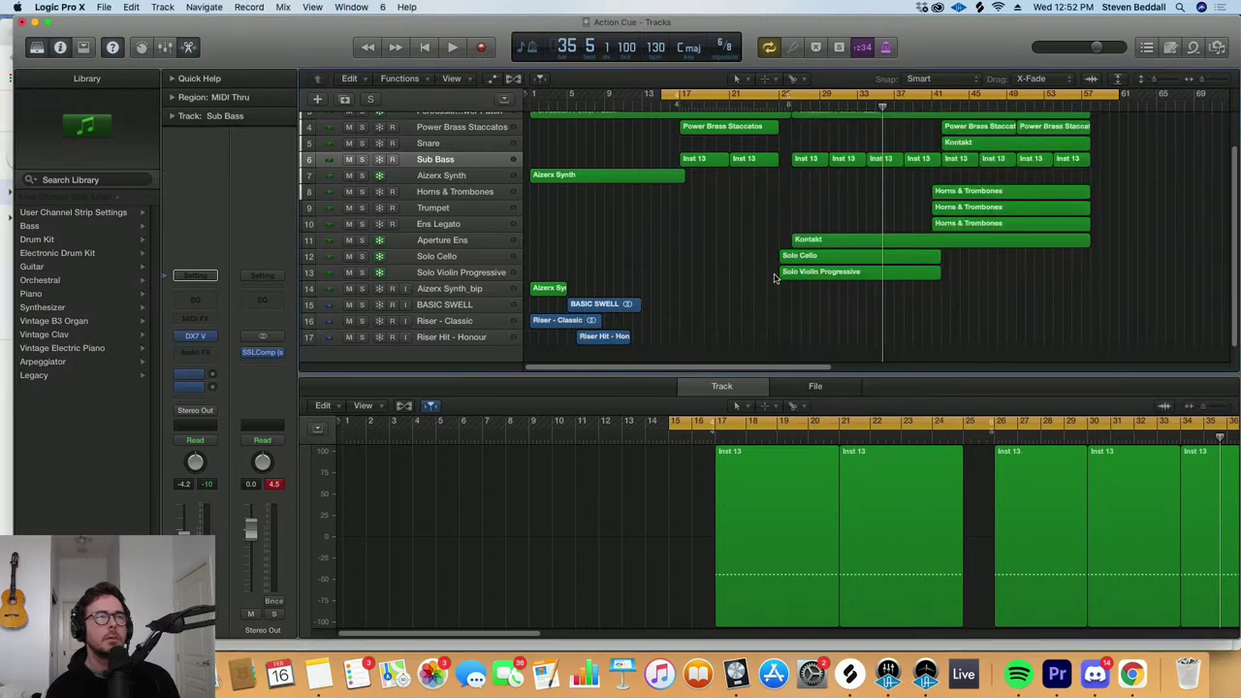
key(super+Tab)
scroll(936, 258, up, 2)
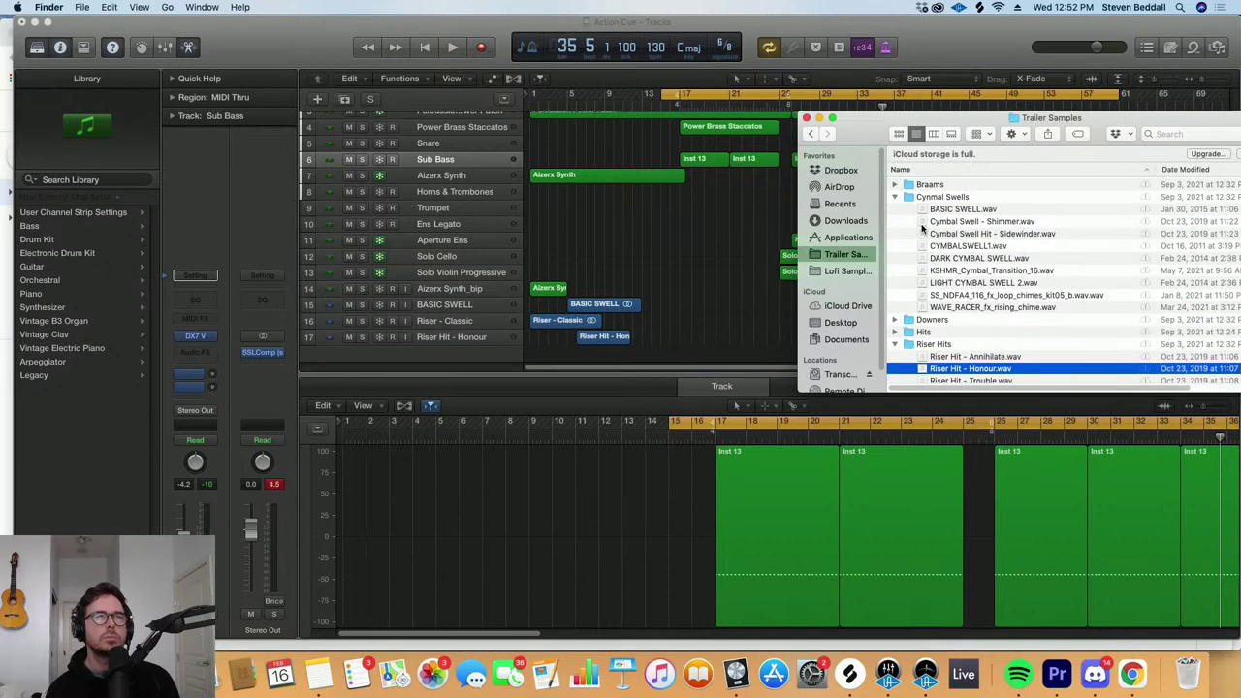
click(895, 198)
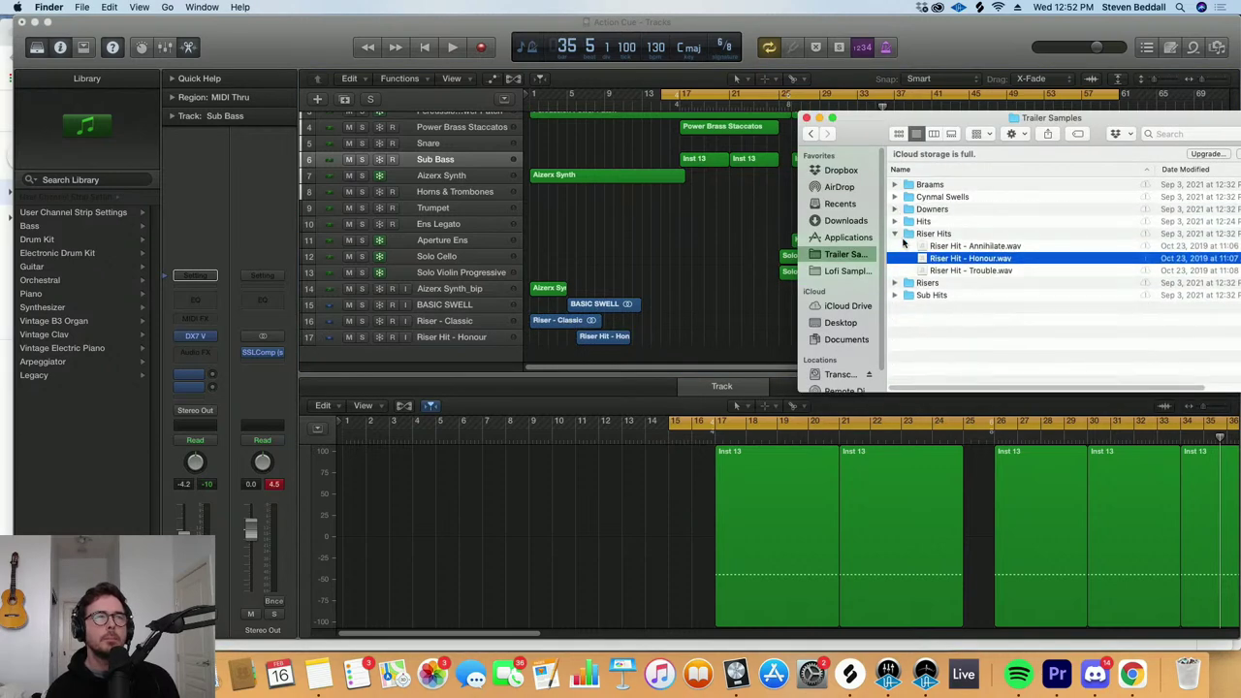
click(714, 316)
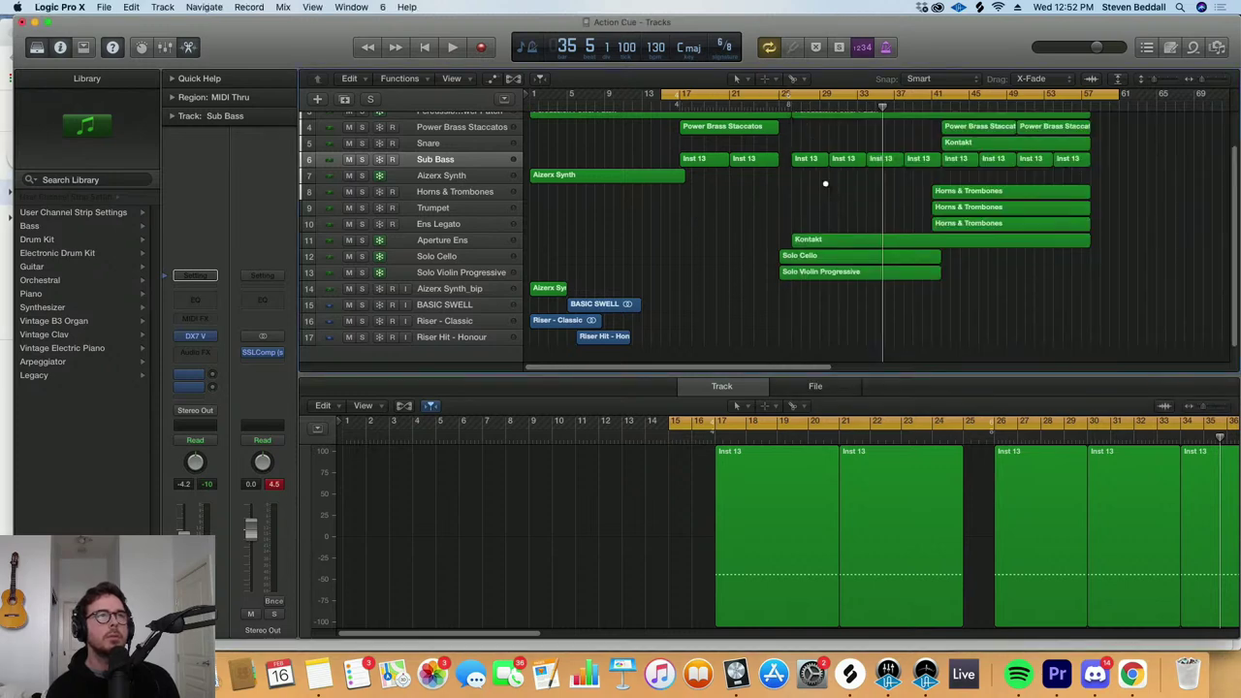
Move the BASIC SWELL region so its peak lands on bar 26 and set the region's gain to -14.4 dB
click(792, 107)
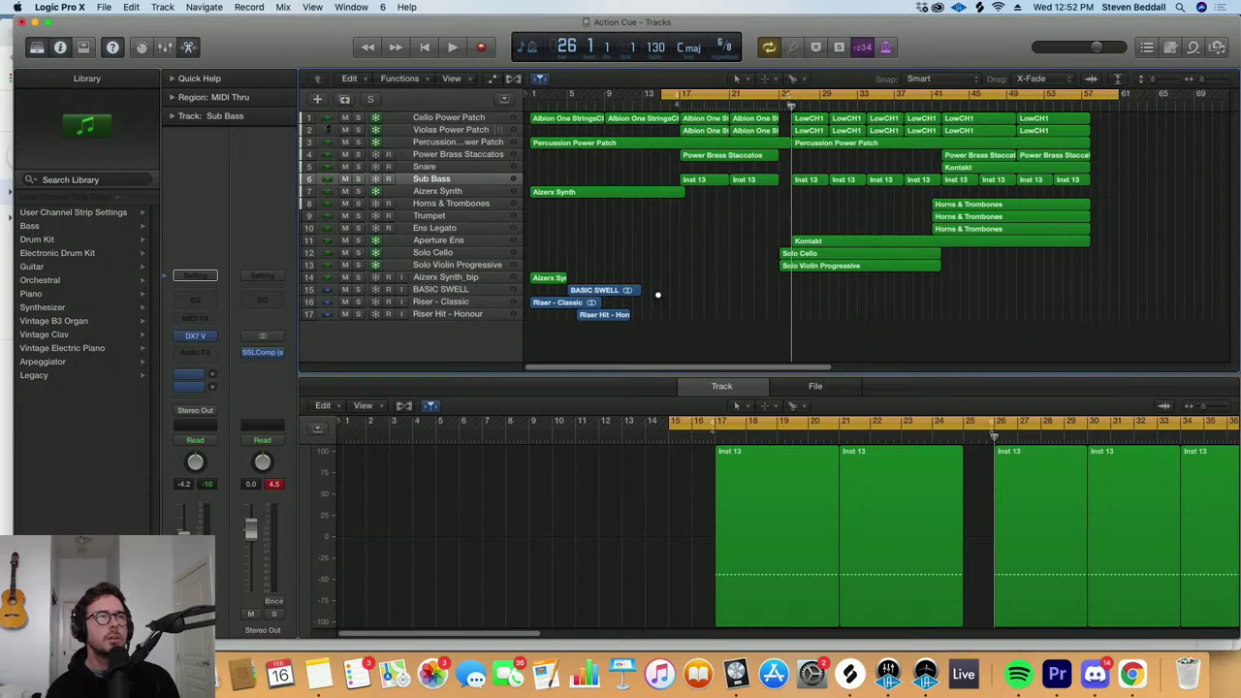
key(super+Down)
drag(603, 324, 837, 326)
key(z)
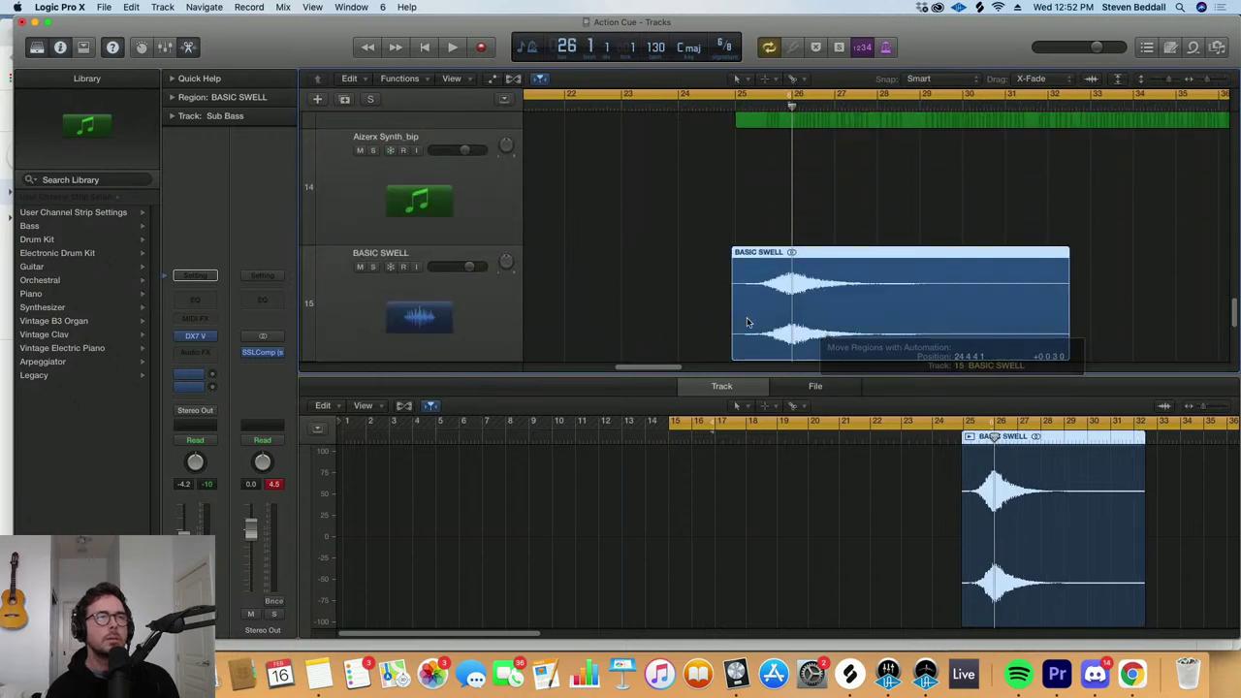
click(171, 97)
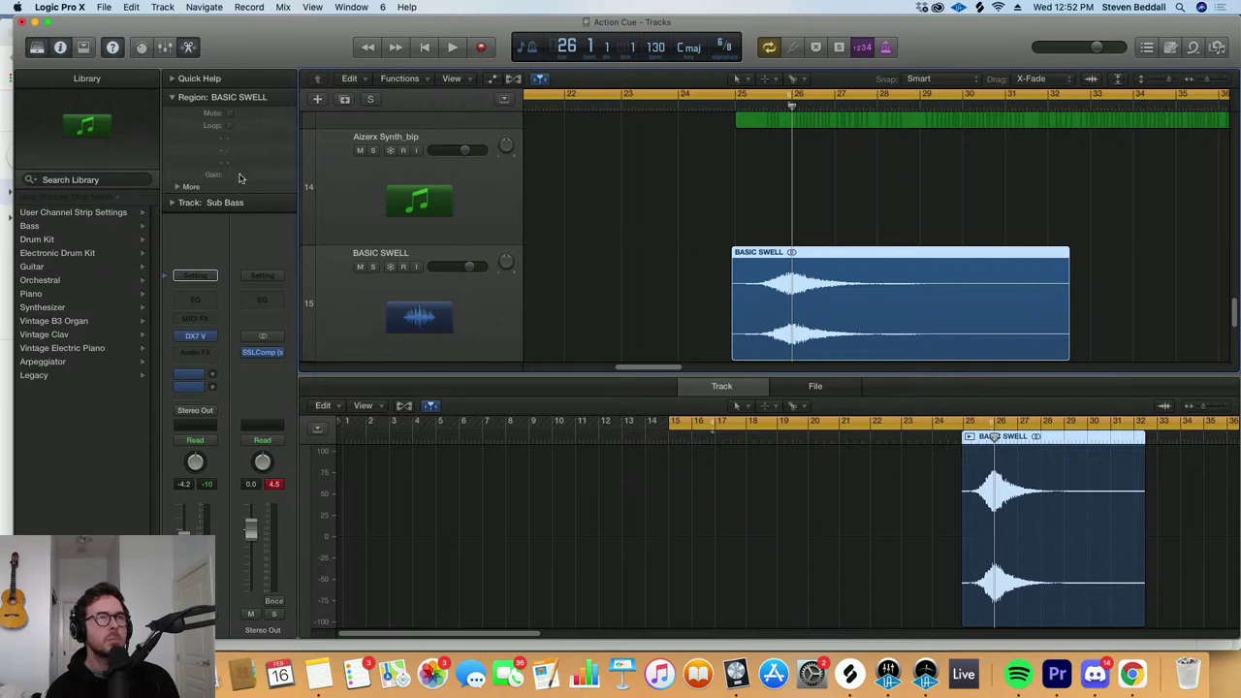
drag(241, 177, 311, 365)
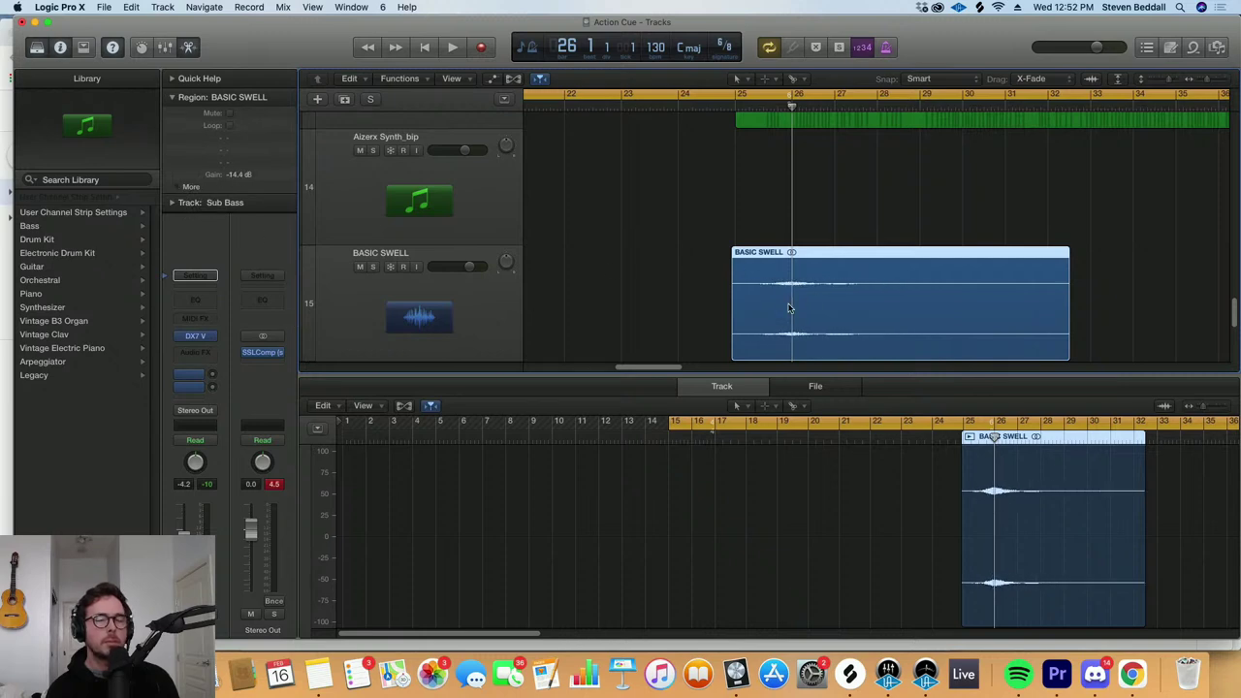
Move the Riser - Classic region so the loudest point at the end of its rise lands on bar 25
scroll(788, 308, down, 5)
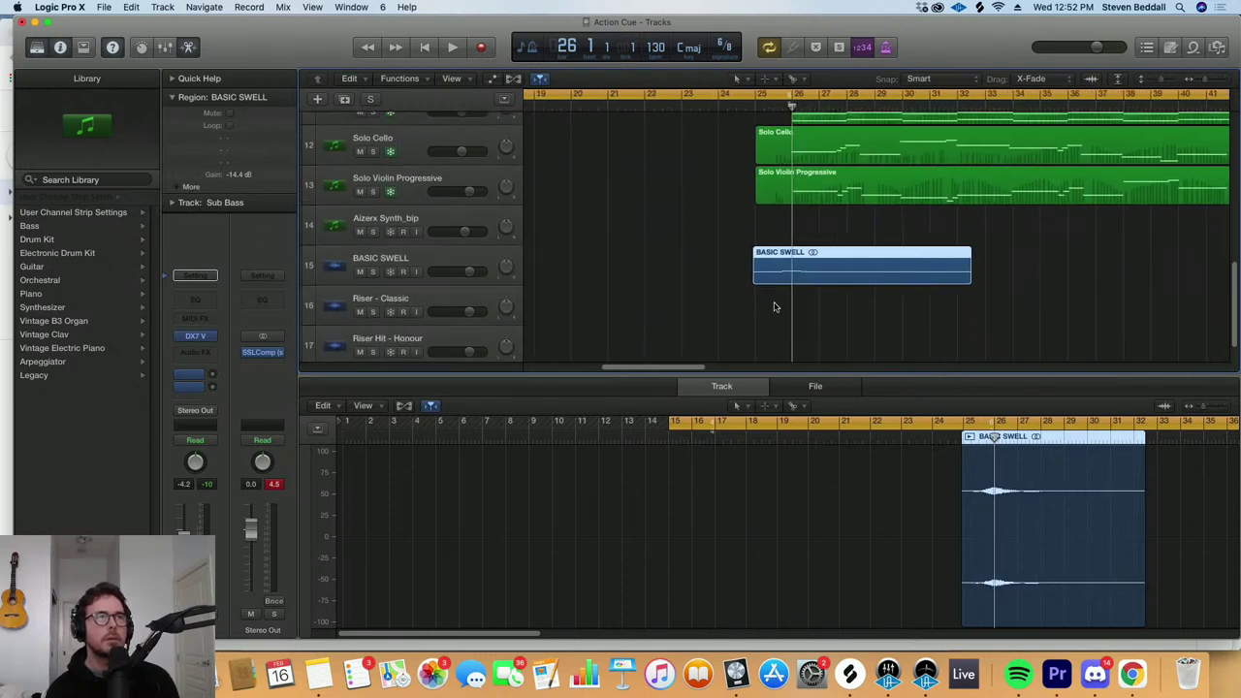
scroll(774, 307, down, 5)
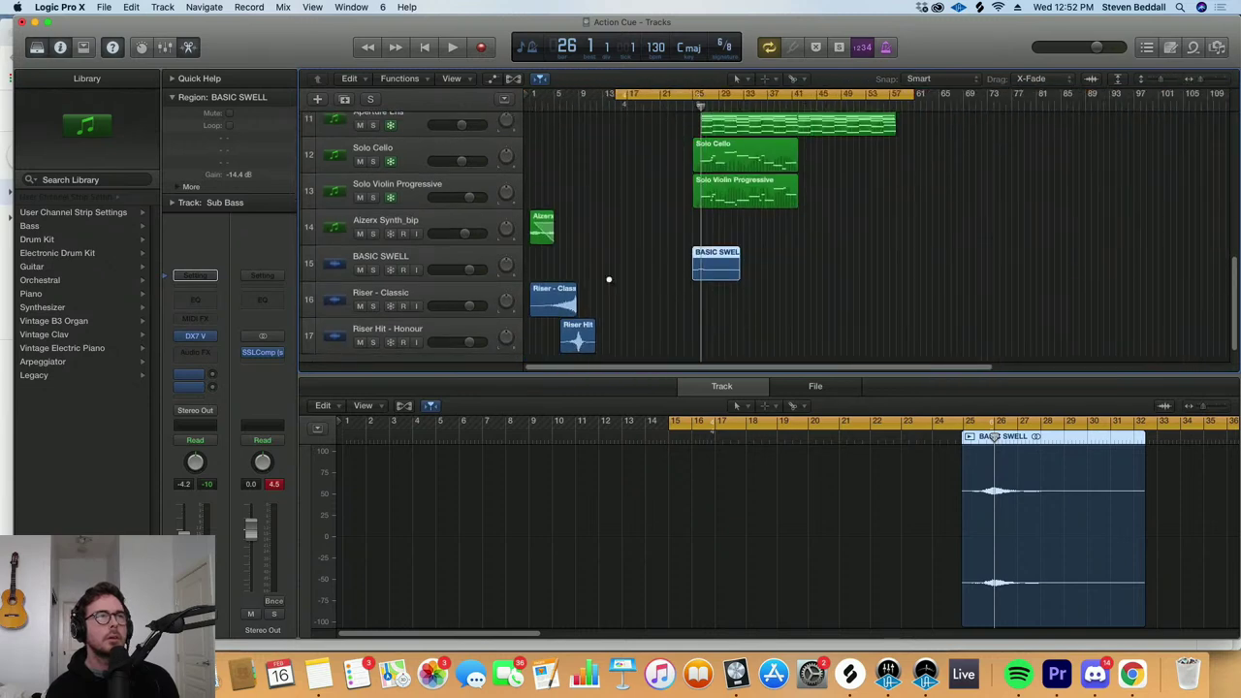
scroll(611, 276, down, 5)
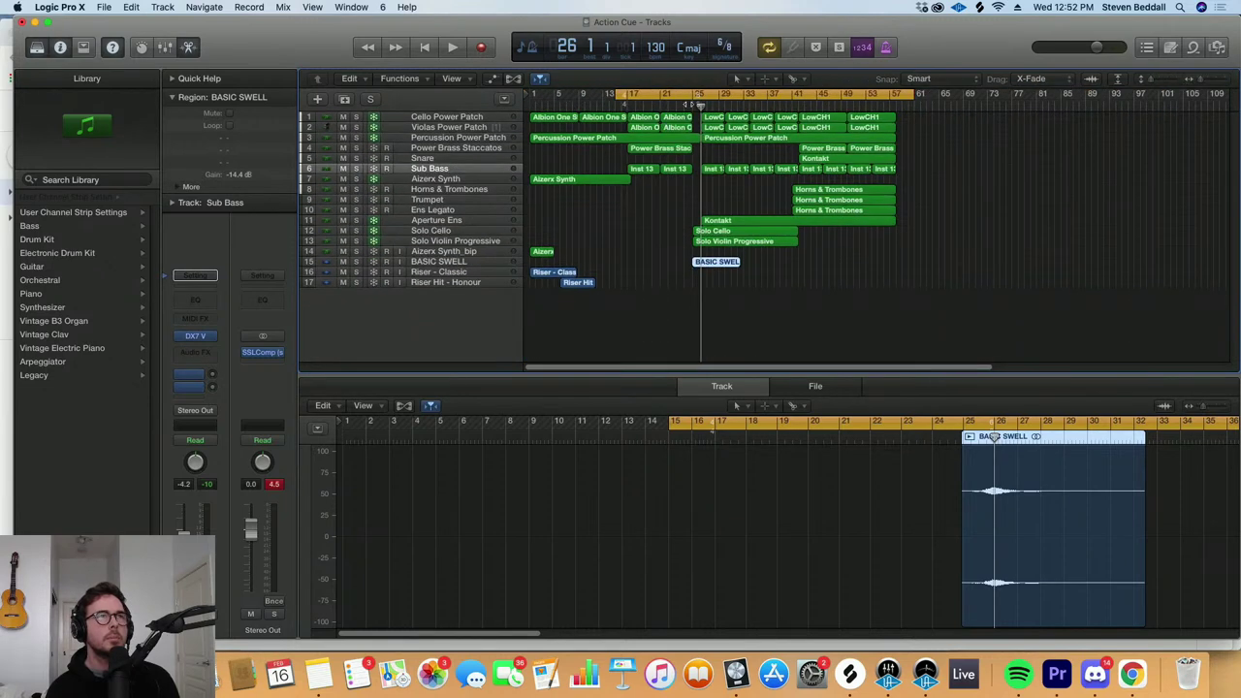
click(692, 104)
drag(560, 274, 671, 276)
scroll(720, 299, up, 5)
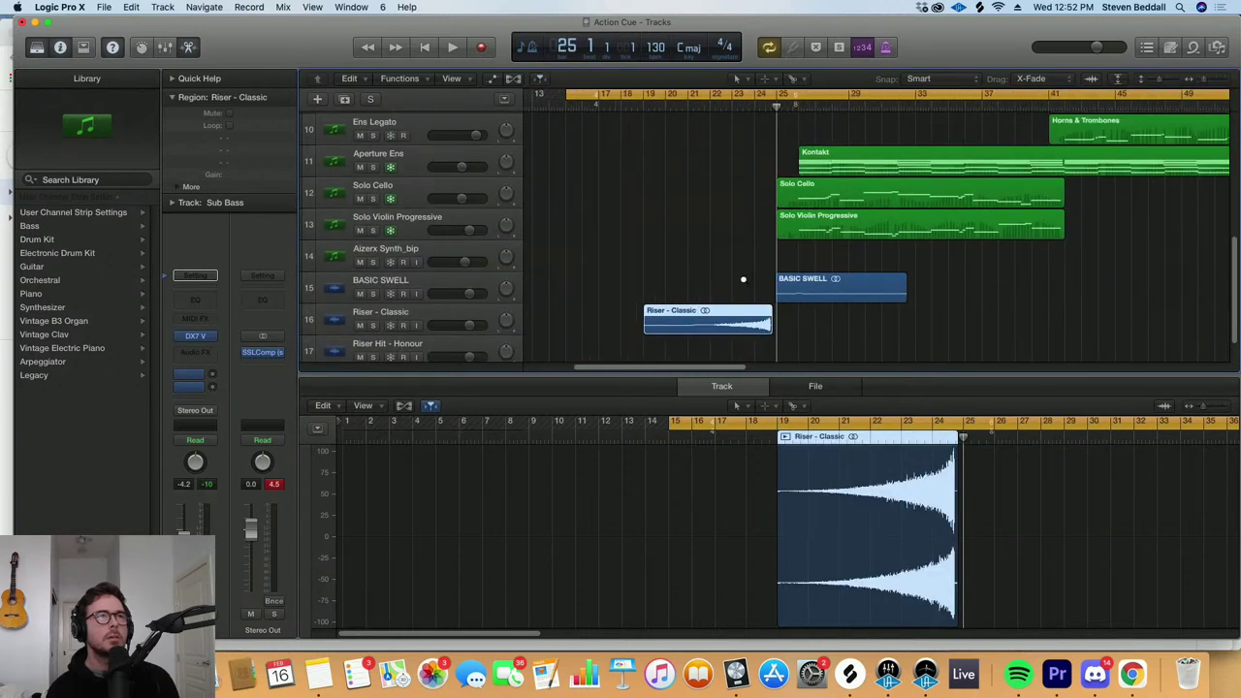
scroll(743, 281, down, 5)
scroll(743, 278, right, 2)
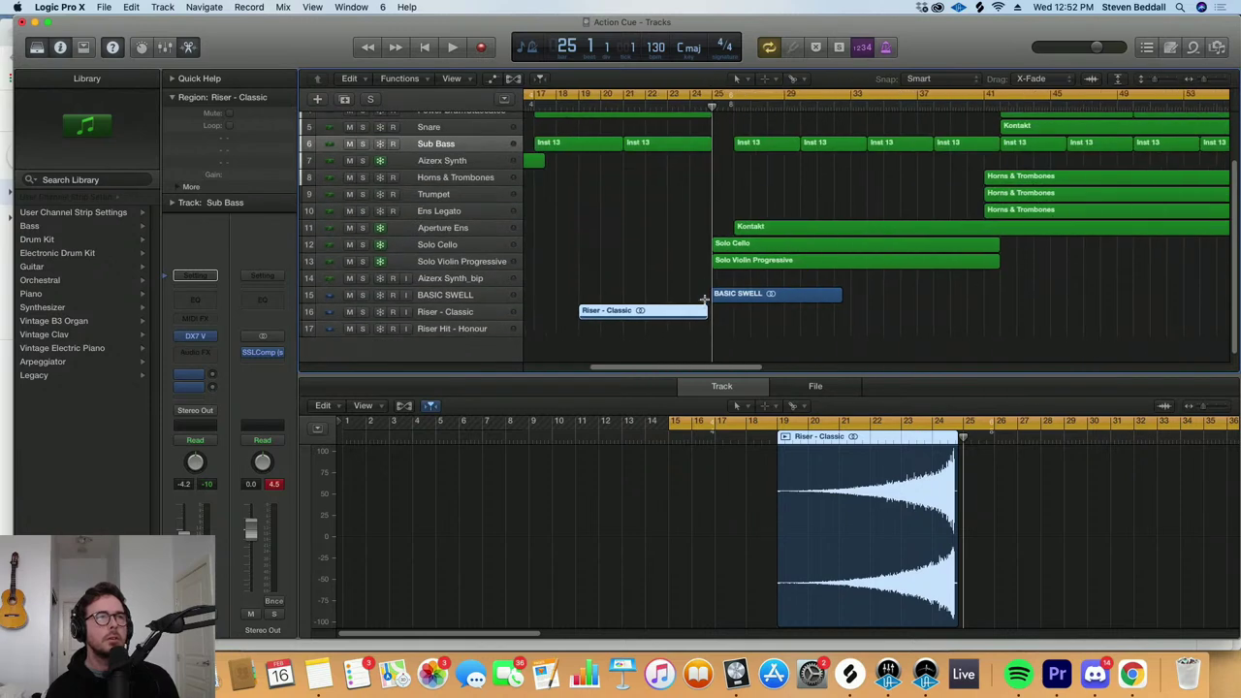
scroll(707, 305, up, 5)
drag(778, 347, 752, 329)
scroll(805, 341, up, 4)
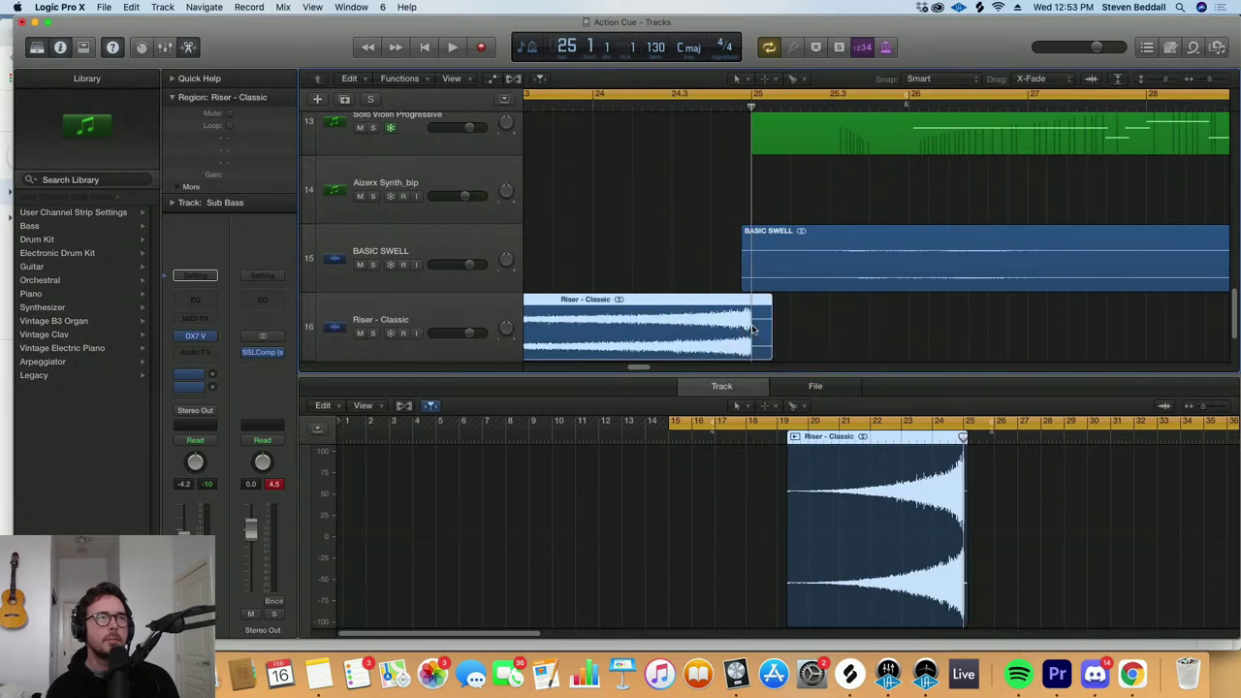
Split off and delete the Riser - Classic tail after bar 25, and set the remaining region's gain to -15.5 dB
key(super+t)
key(Delete)
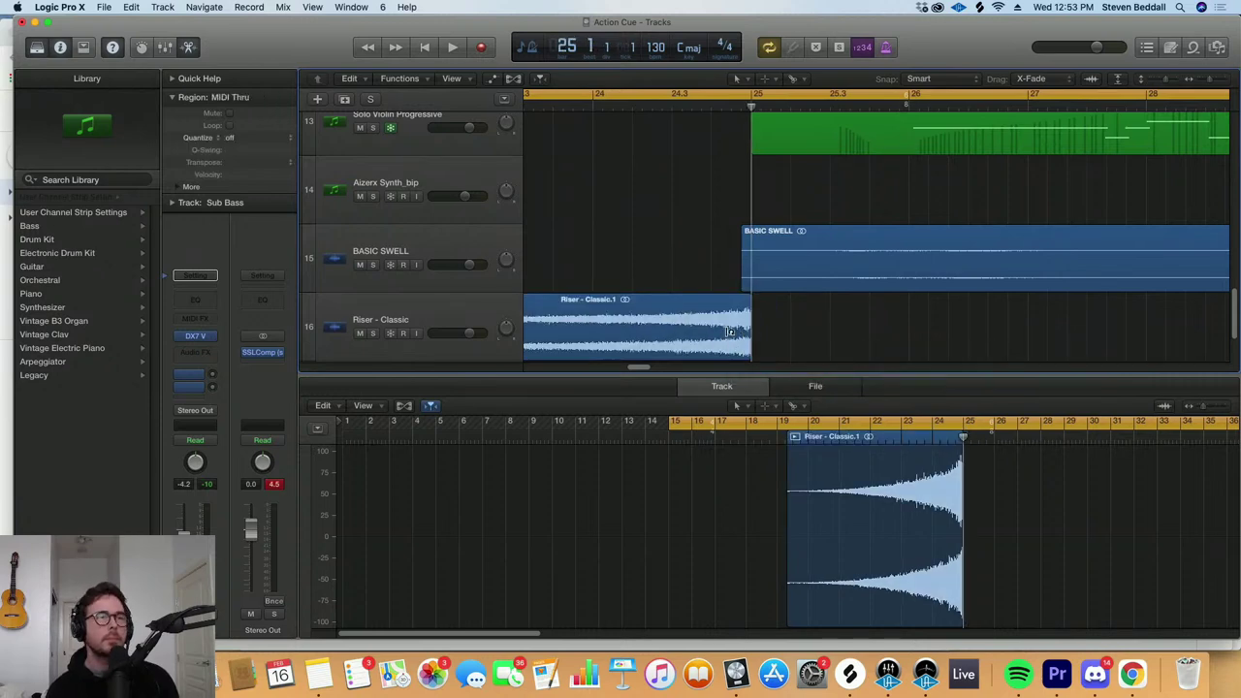
click(689, 338)
drag(237, 180, 298, 377)
key(z)
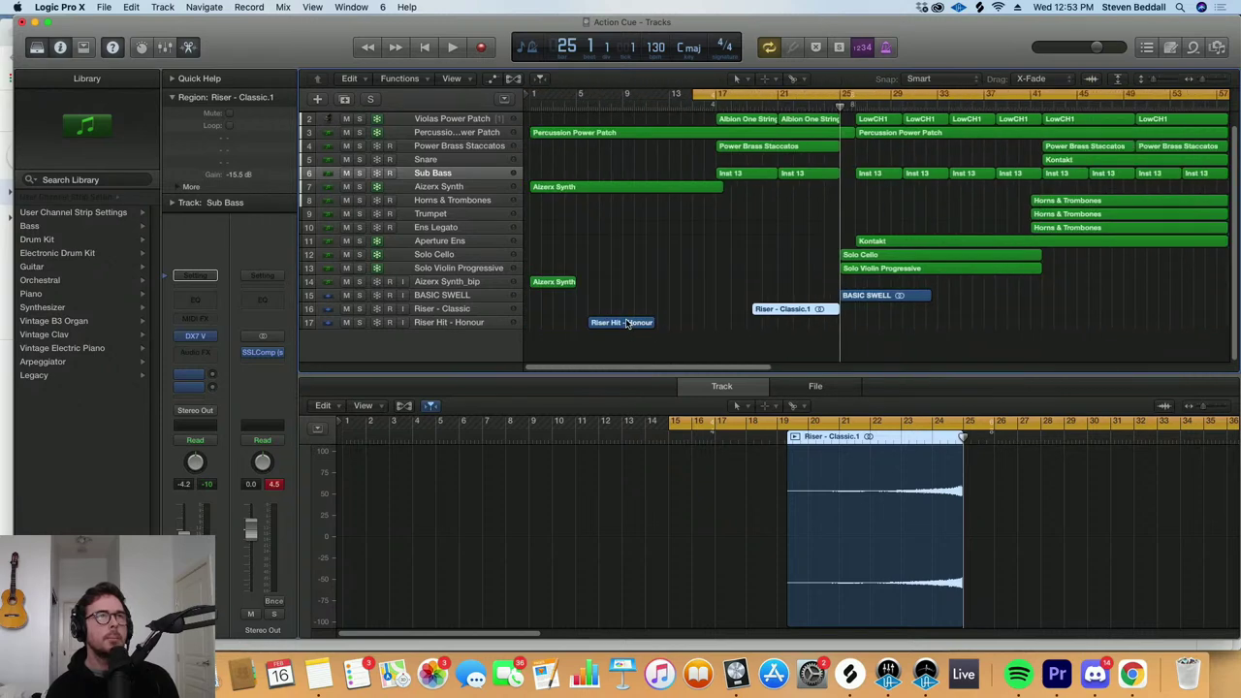
Move the Riser Hit - Honour region so its peak lands on bar 17 and set its gain to -11.6 dB
drag(625, 324, 694, 324)
click(709, 103)
key(z)
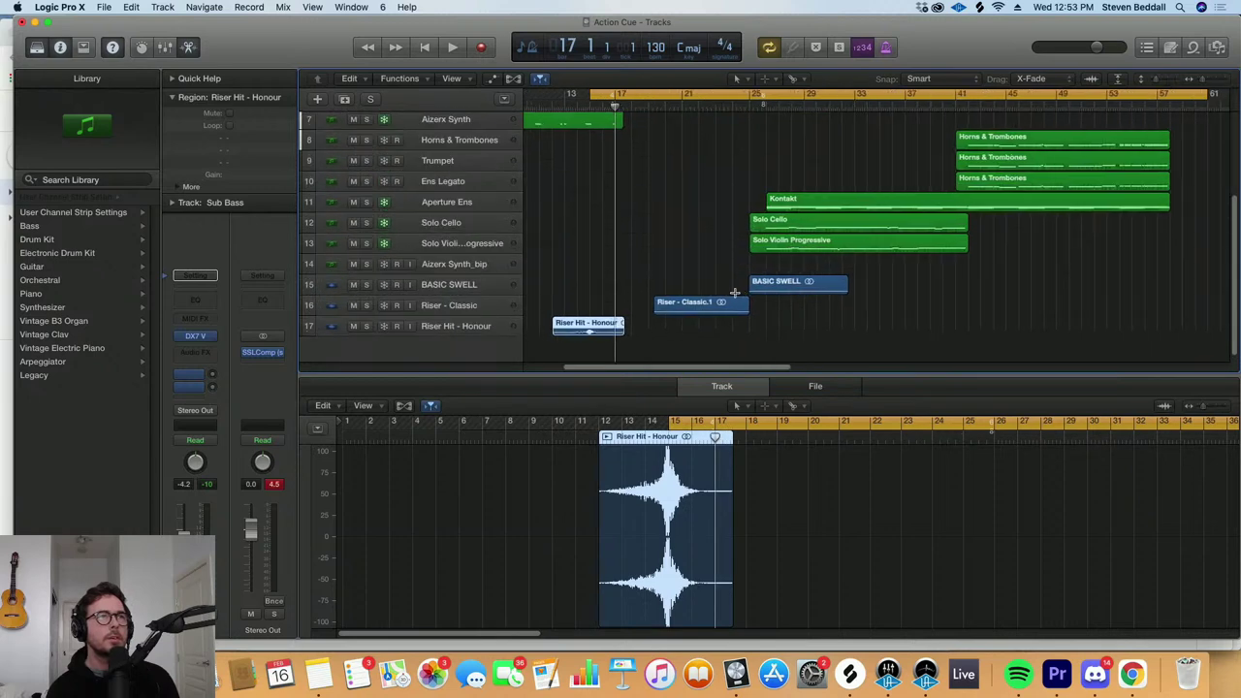
drag(643, 336, 704, 337)
key(z)
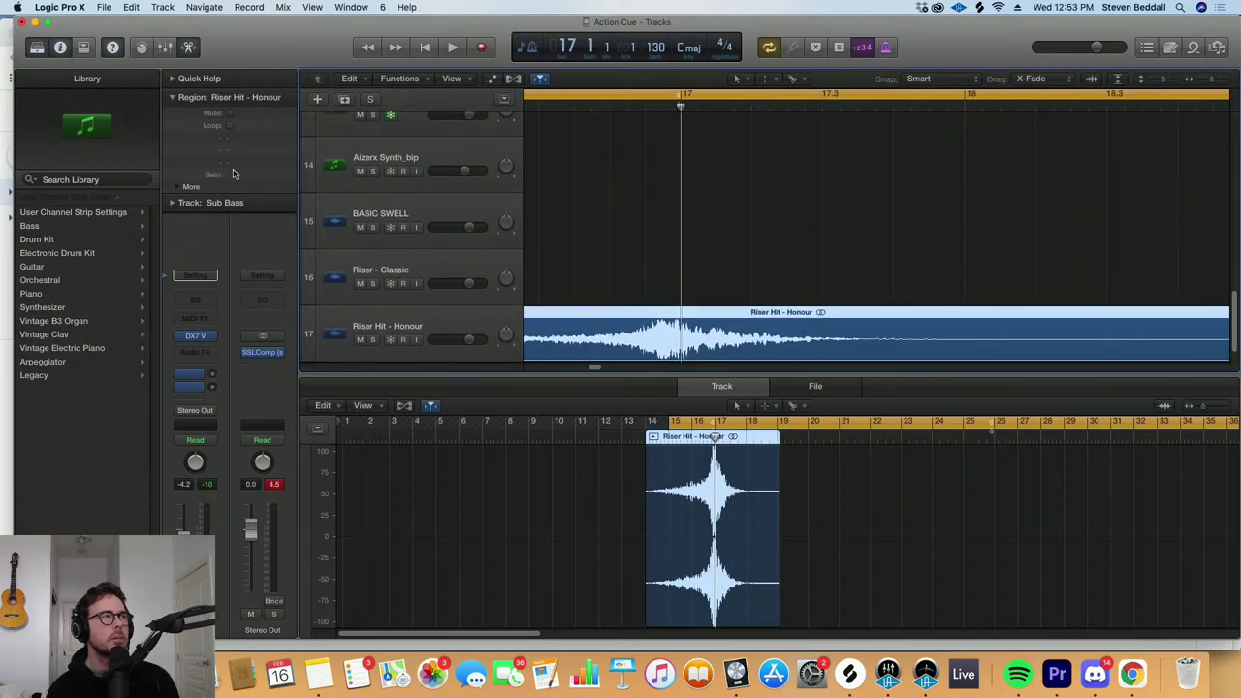
drag(233, 174, 441, 304)
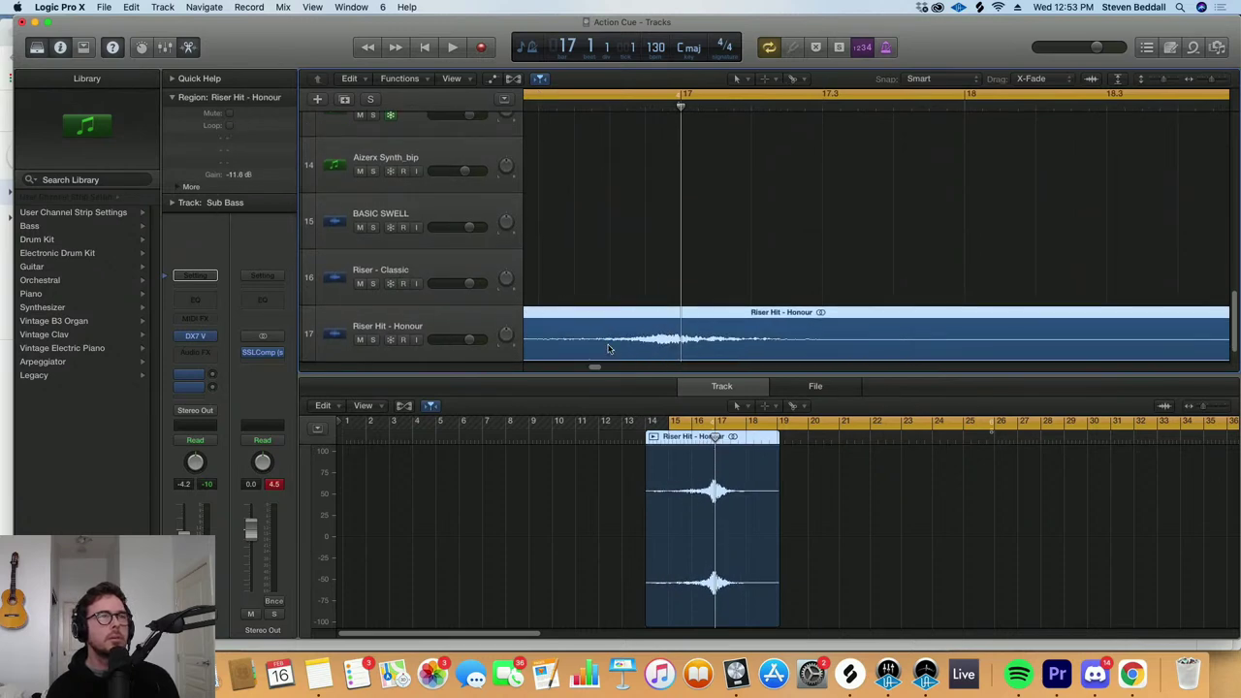
drag(617, 343, 637, 338)
key(z)
Play the cycled section from bar 15 to check the risers and swell, and extend the cycle range back to bar 1
key(space)
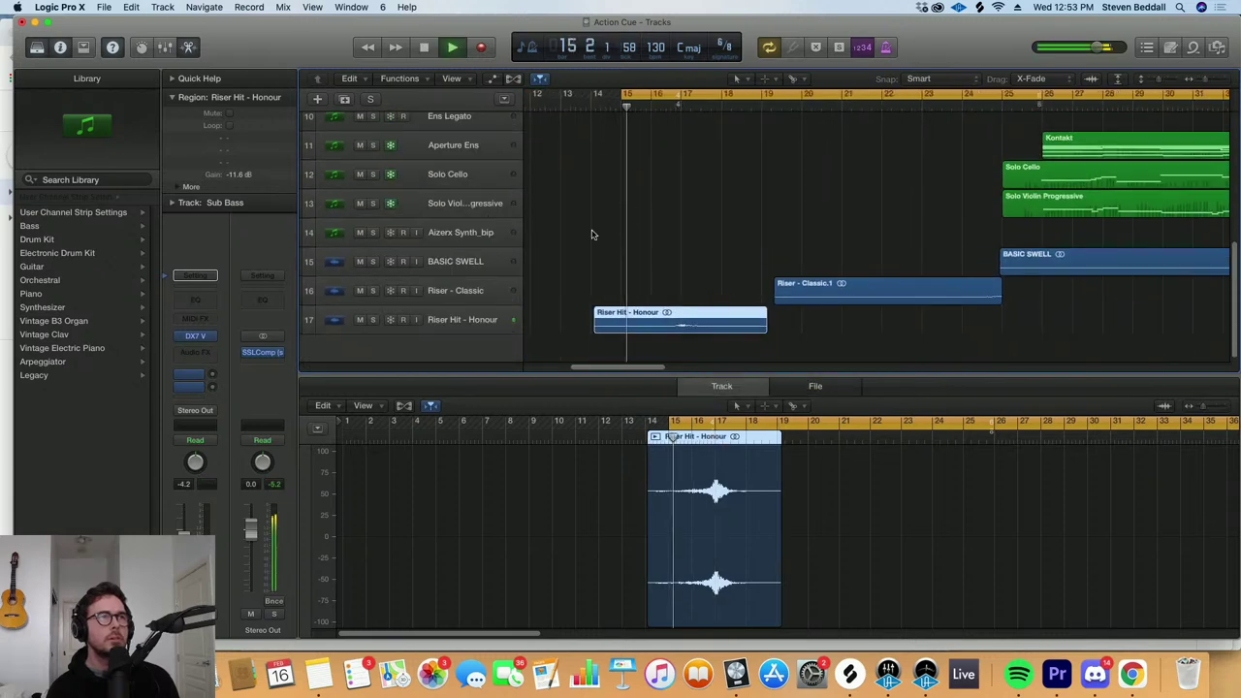
click(446, 319)
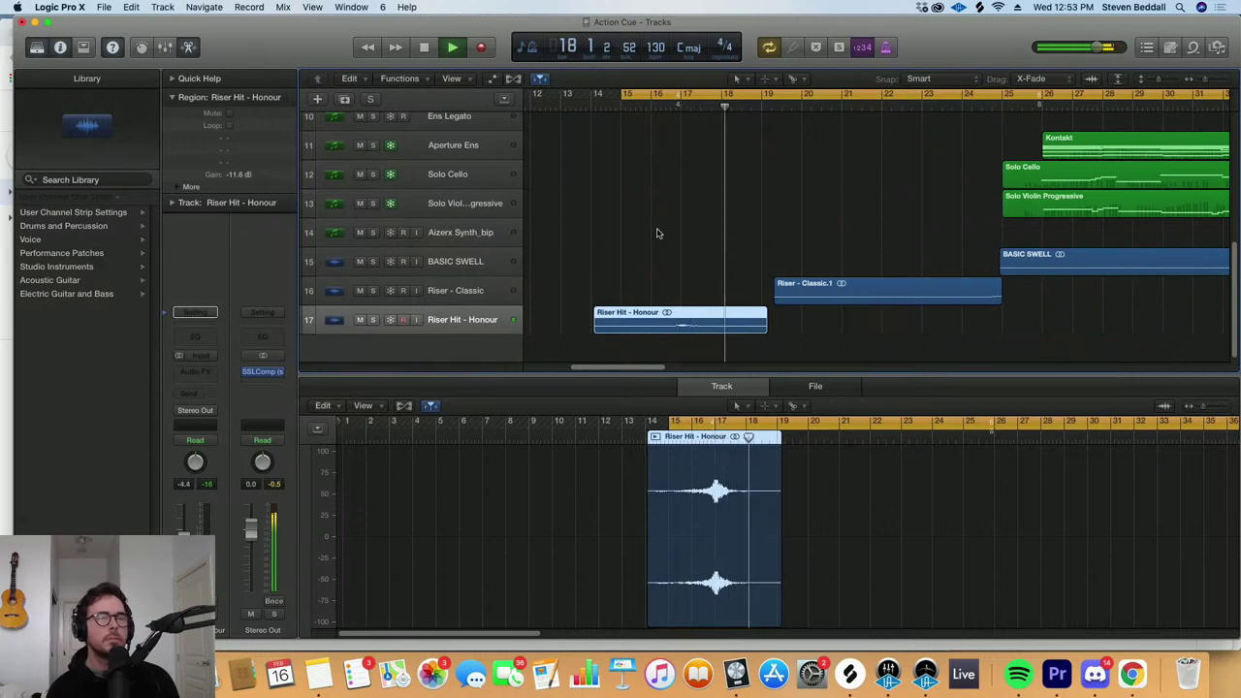
key(super+Left)
key(super+Up)
key(super+Left)
key(super+Left)
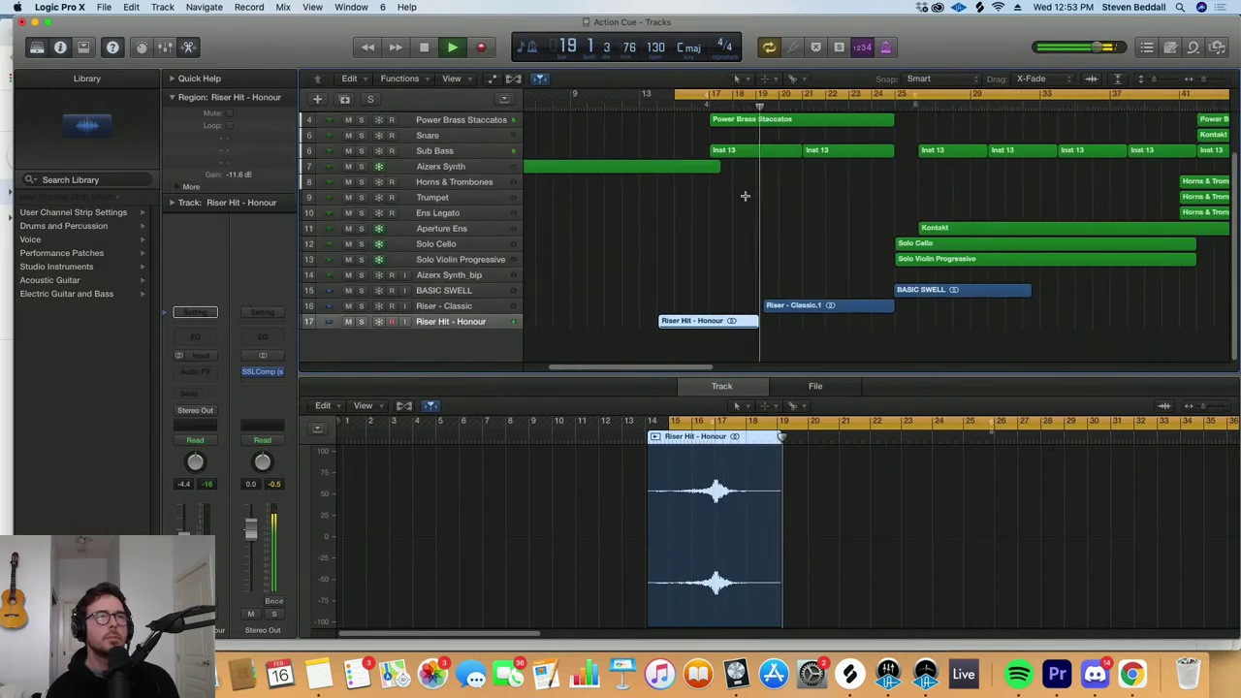
key(super+Down)
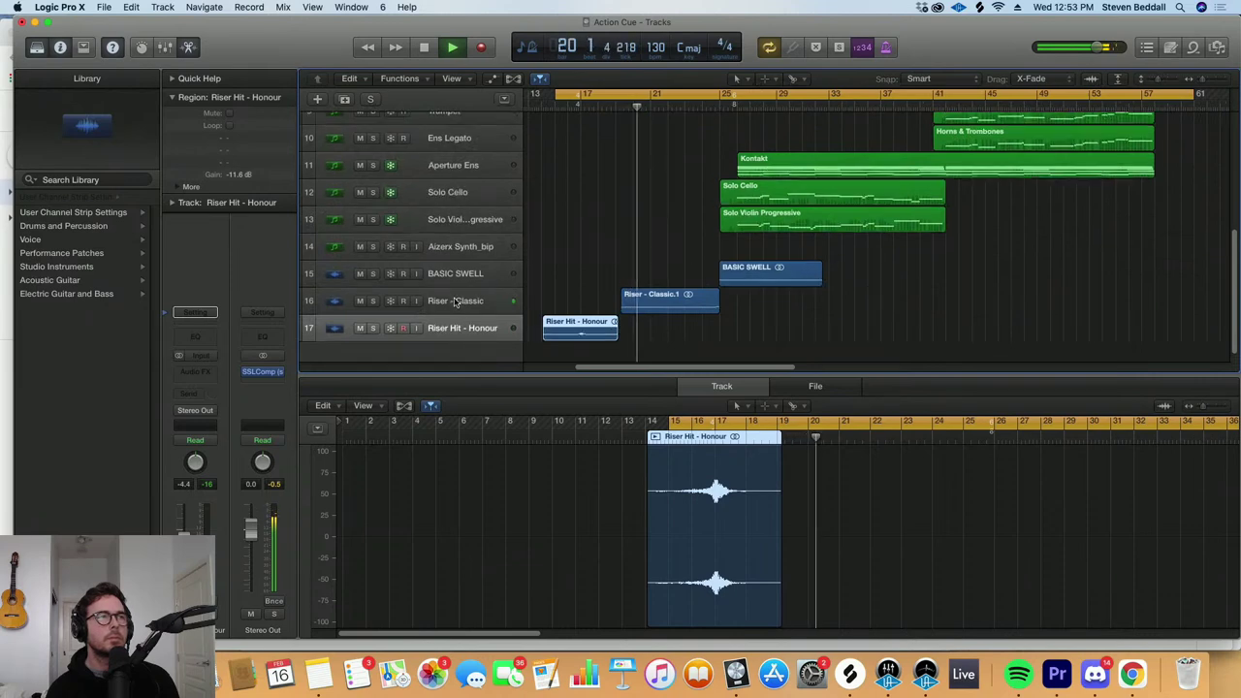
key(Up)
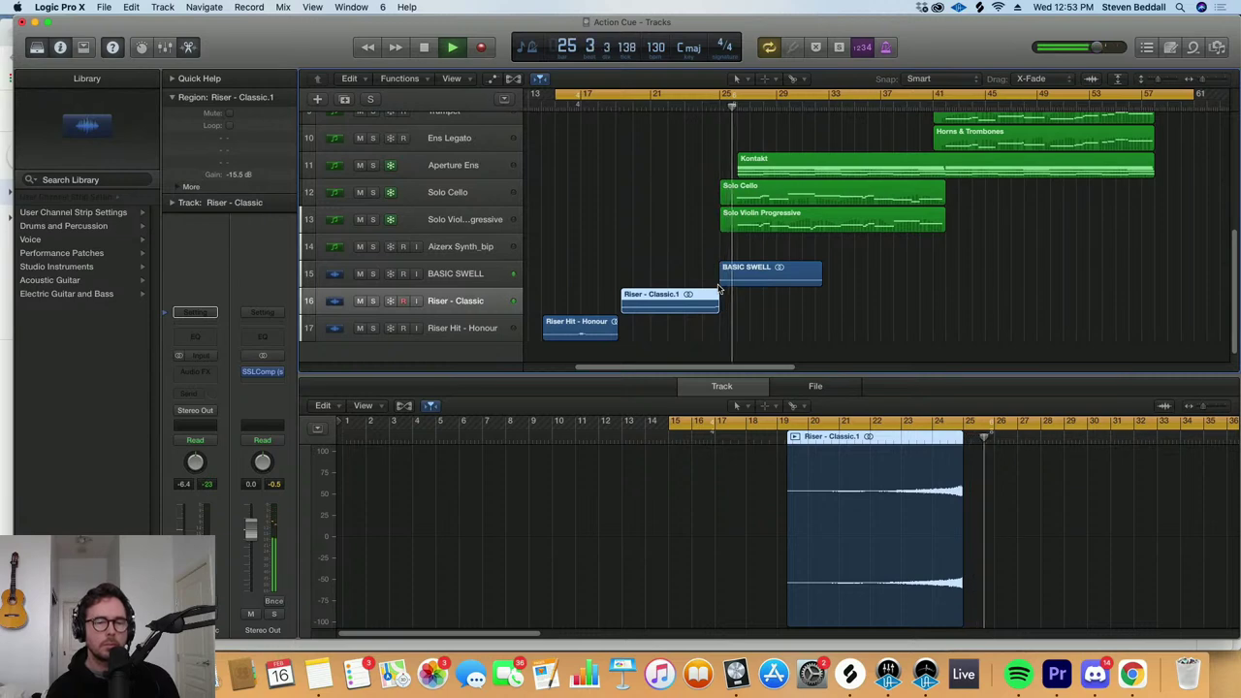
scroll(737, 284, down, 3)
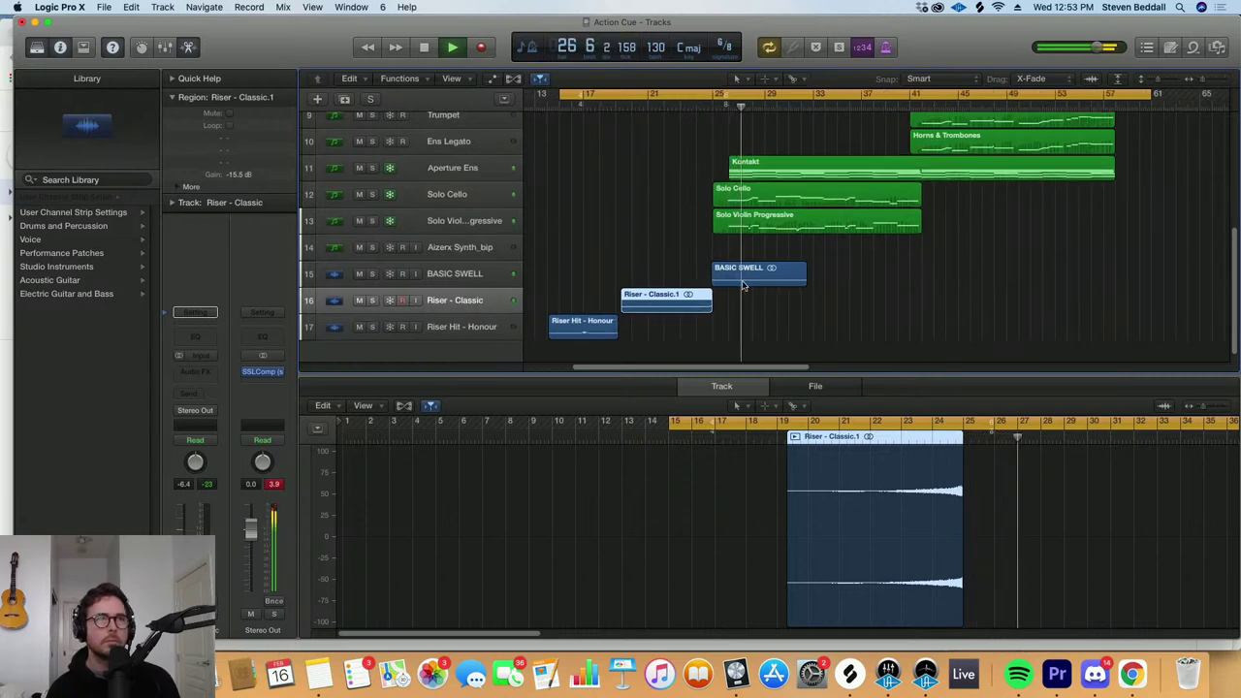
scroll(749, 281, down, 3)
scroll(751, 277, left, 5)
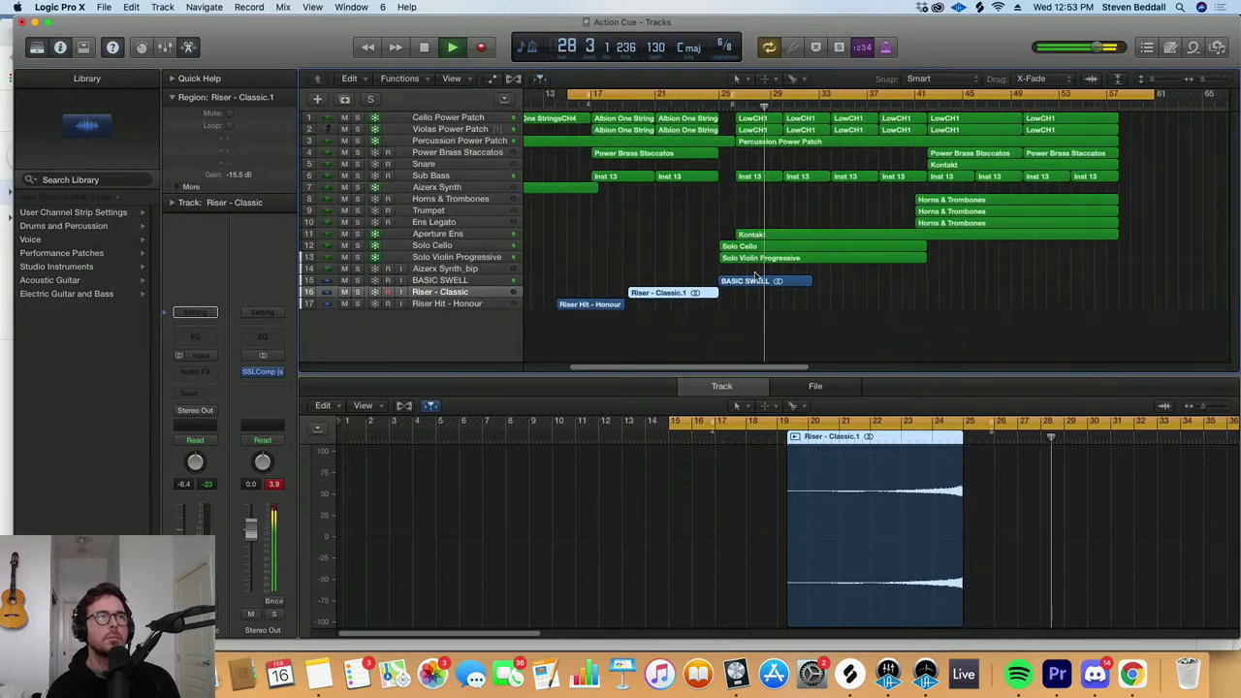
scroll(751, 276, down, 3)
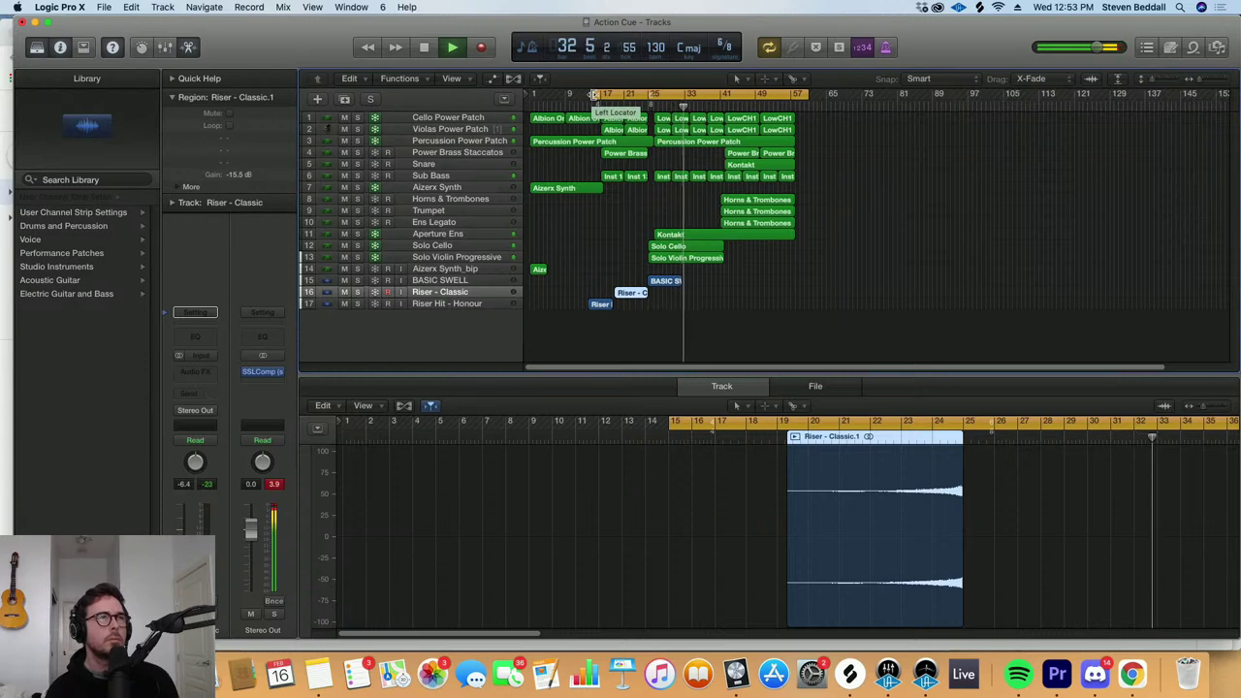
key(space)
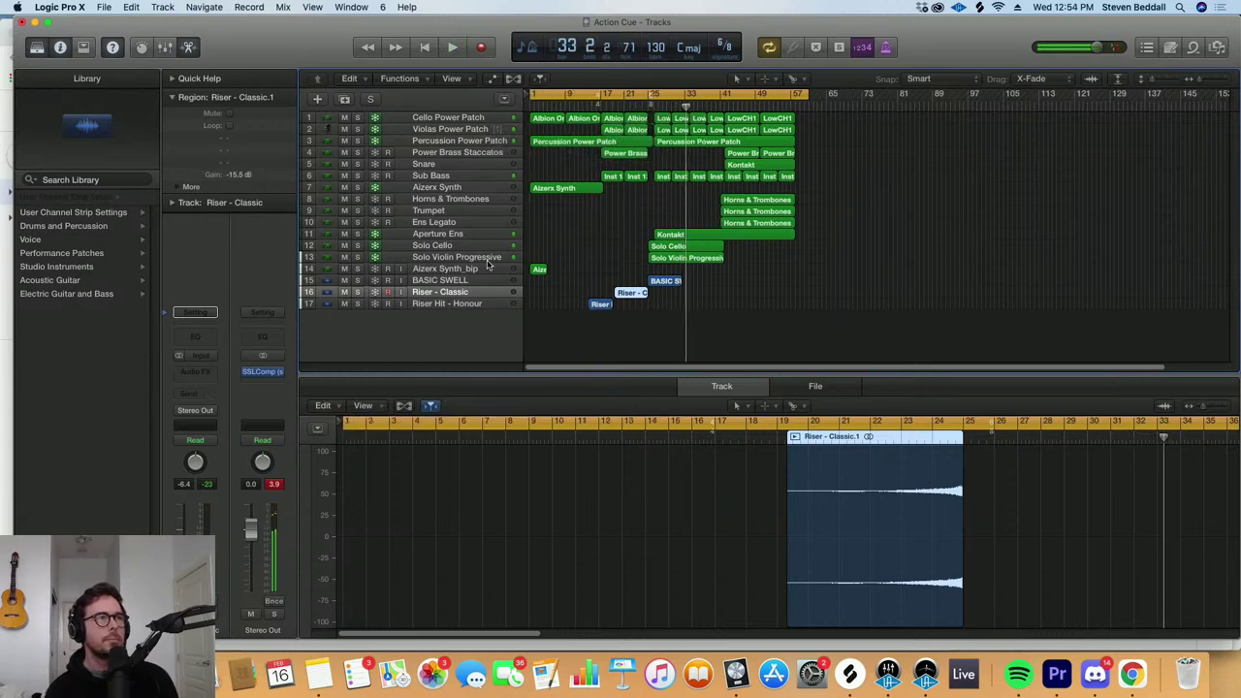
Add a Kontakt instrument track below the Riser Hit - Honour track and open its Kontakt plug-in window
click(471, 304)
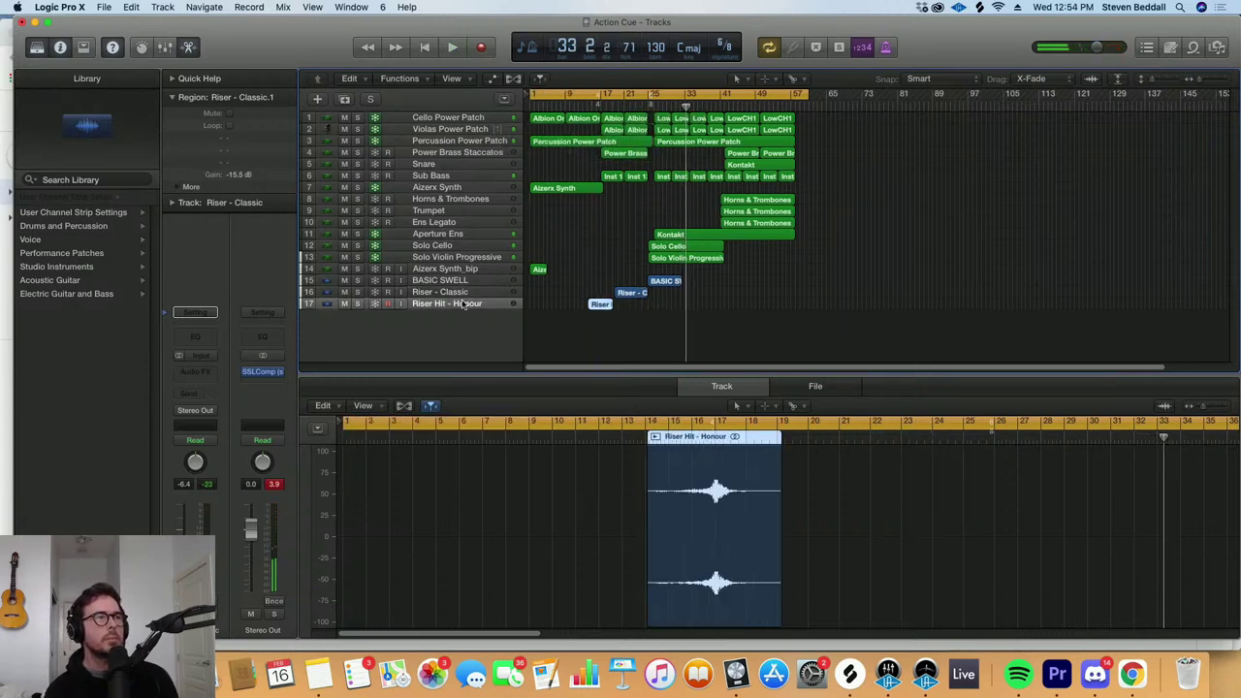
click(319, 100)
key(Return)
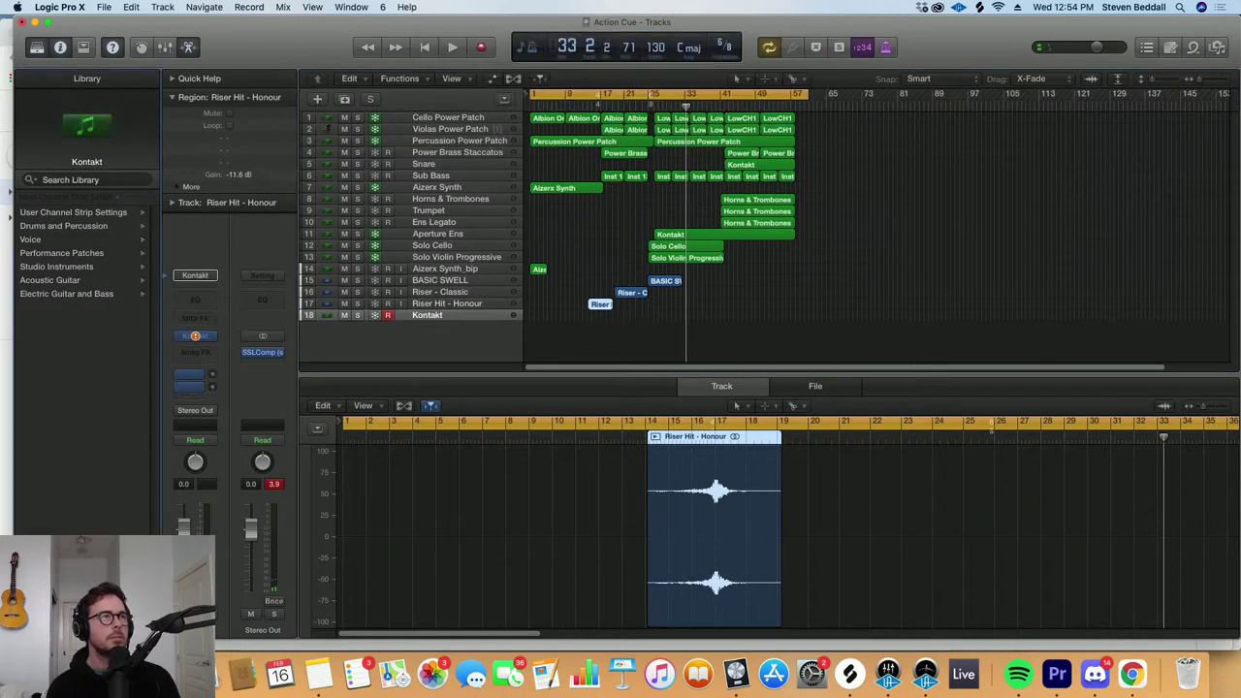
scroll(110, 494, down, 5)
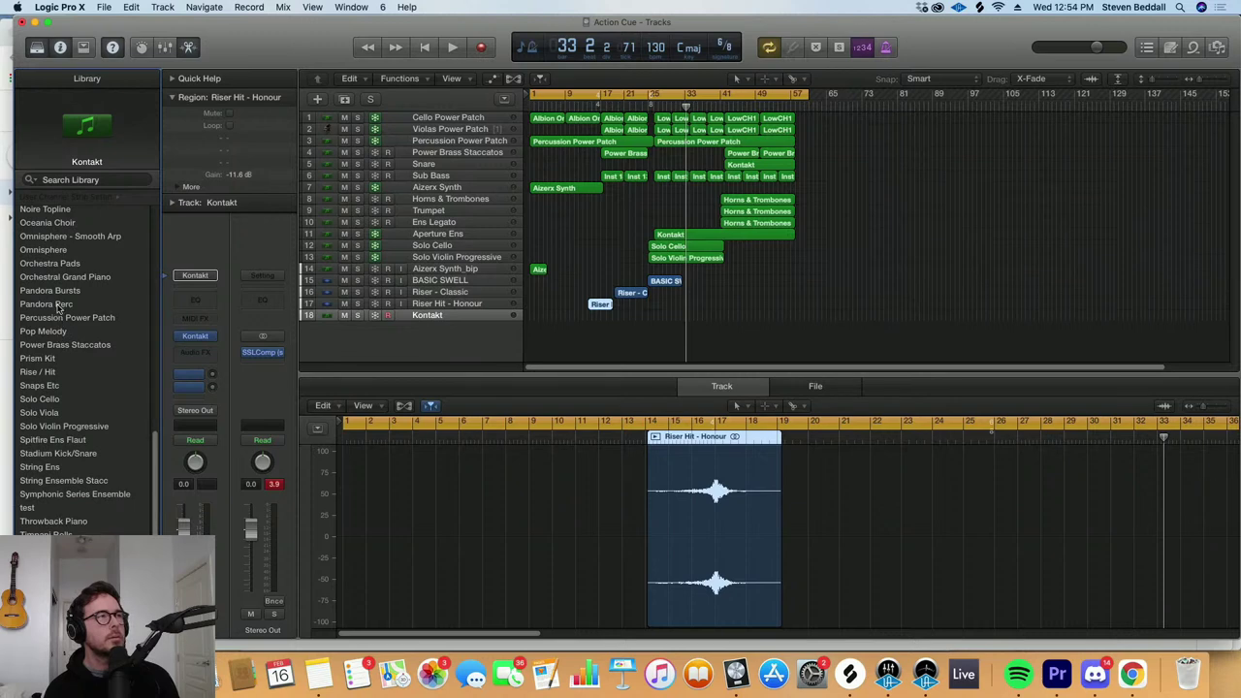
mouse_move(195, 338)
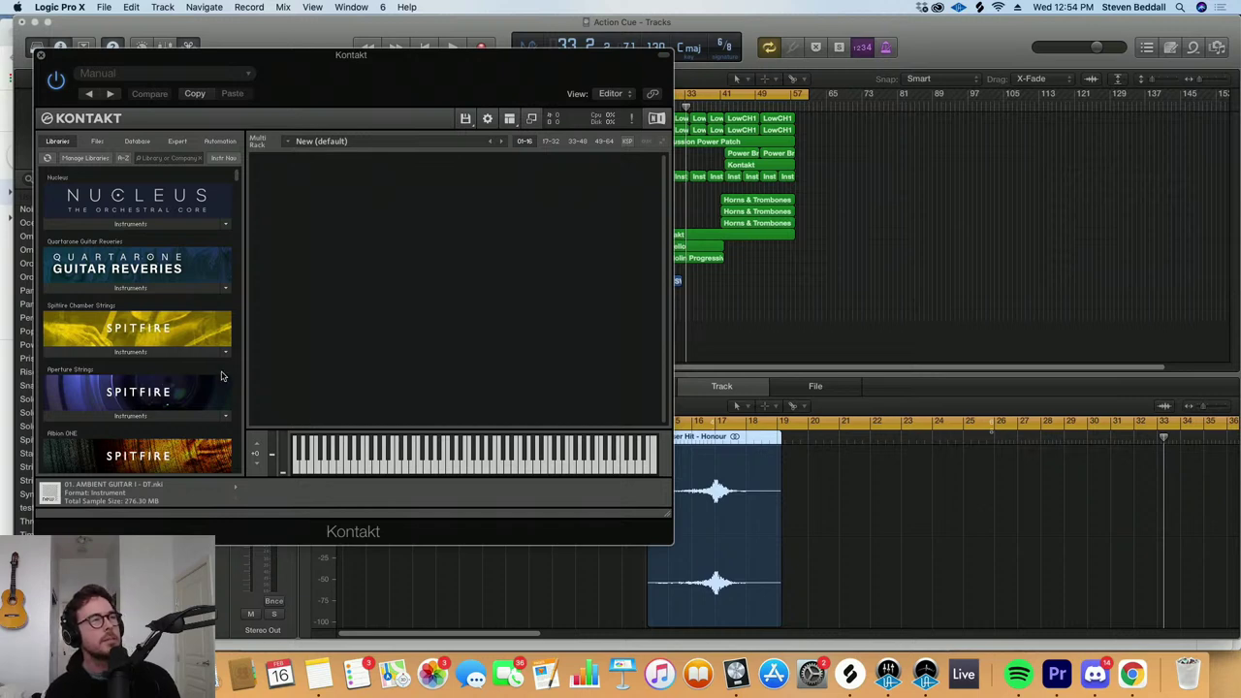
Load Pandora's Cinematic Drums - Only Rolls [Sync] into Kontakt, set the roll length to 8 beats, and close the plug-in window
click(172, 161)
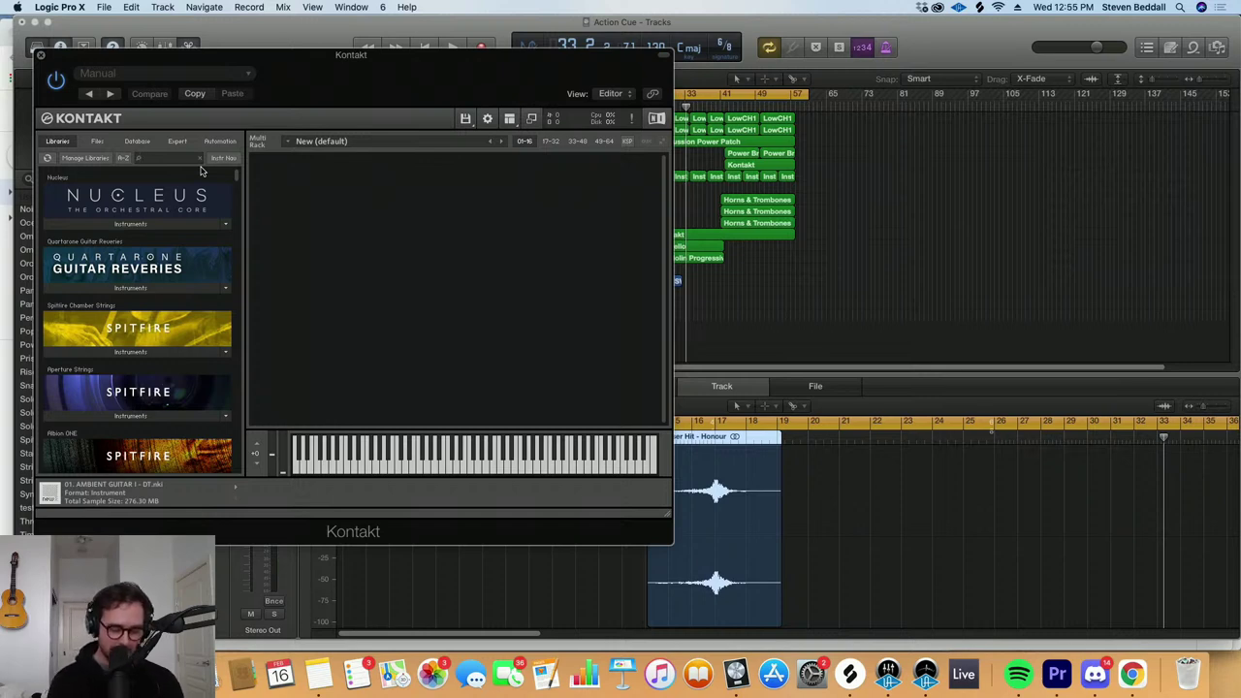
text(andora)
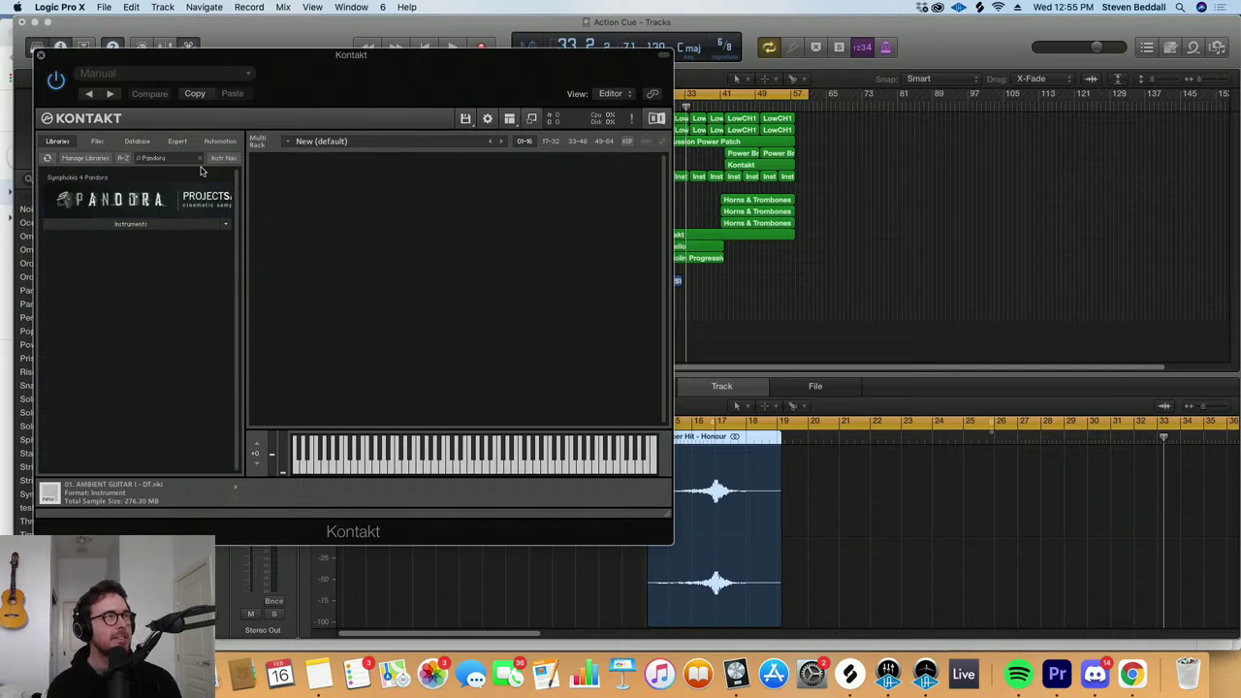
click(136, 225)
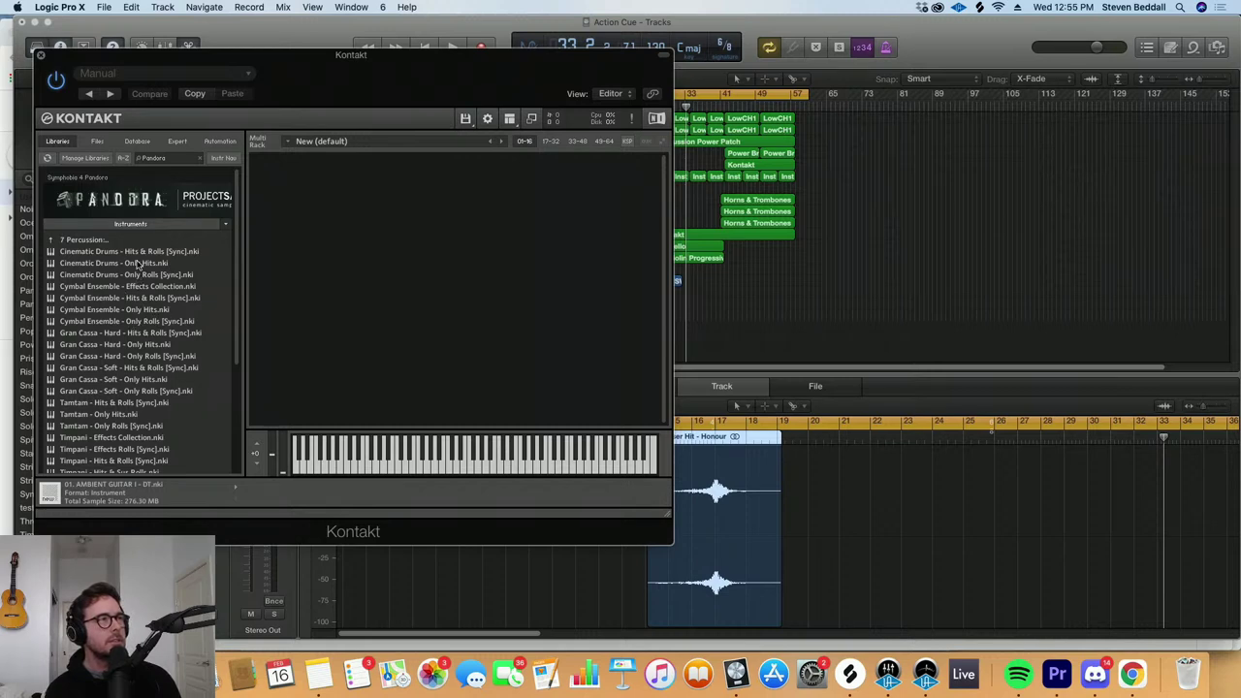
drag(143, 276, 411, 286)
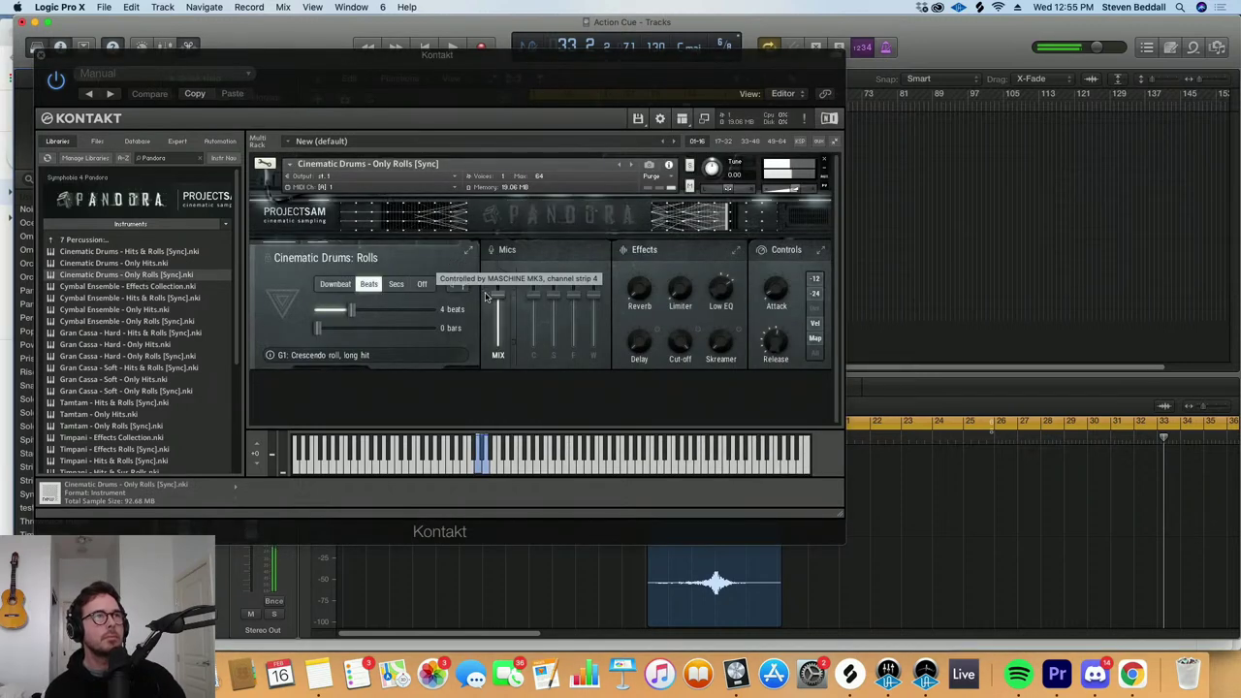
drag(354, 312, 383, 311)
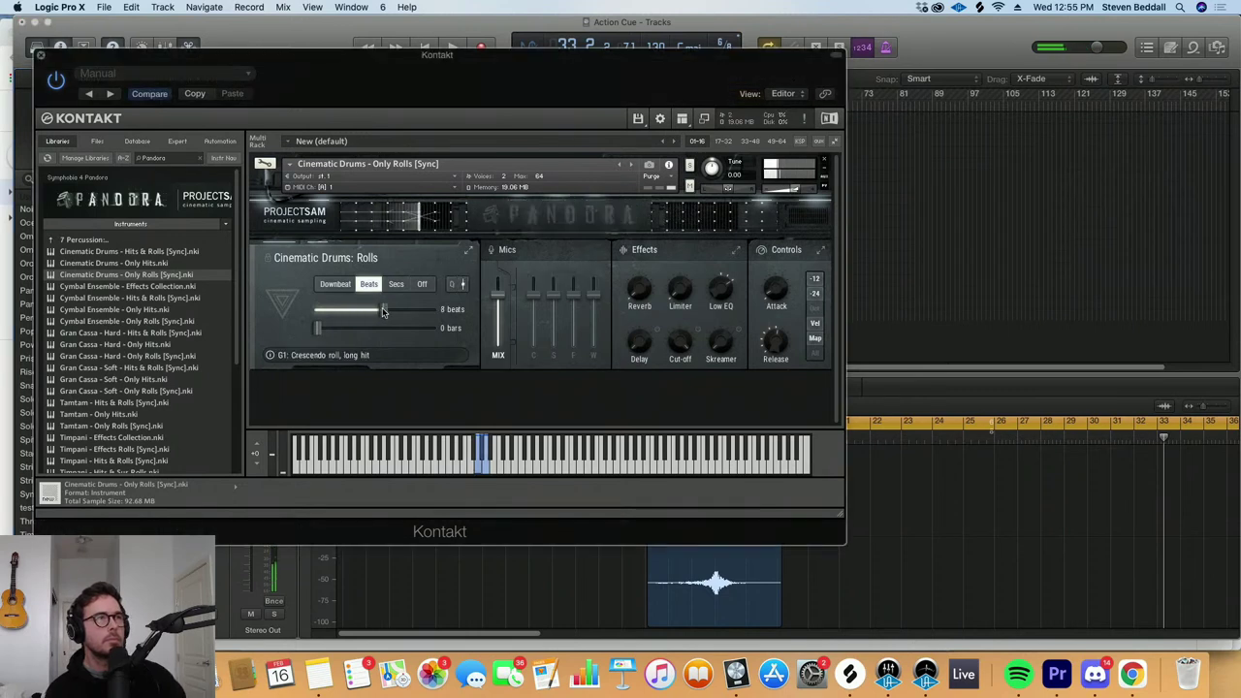
click(40, 56)
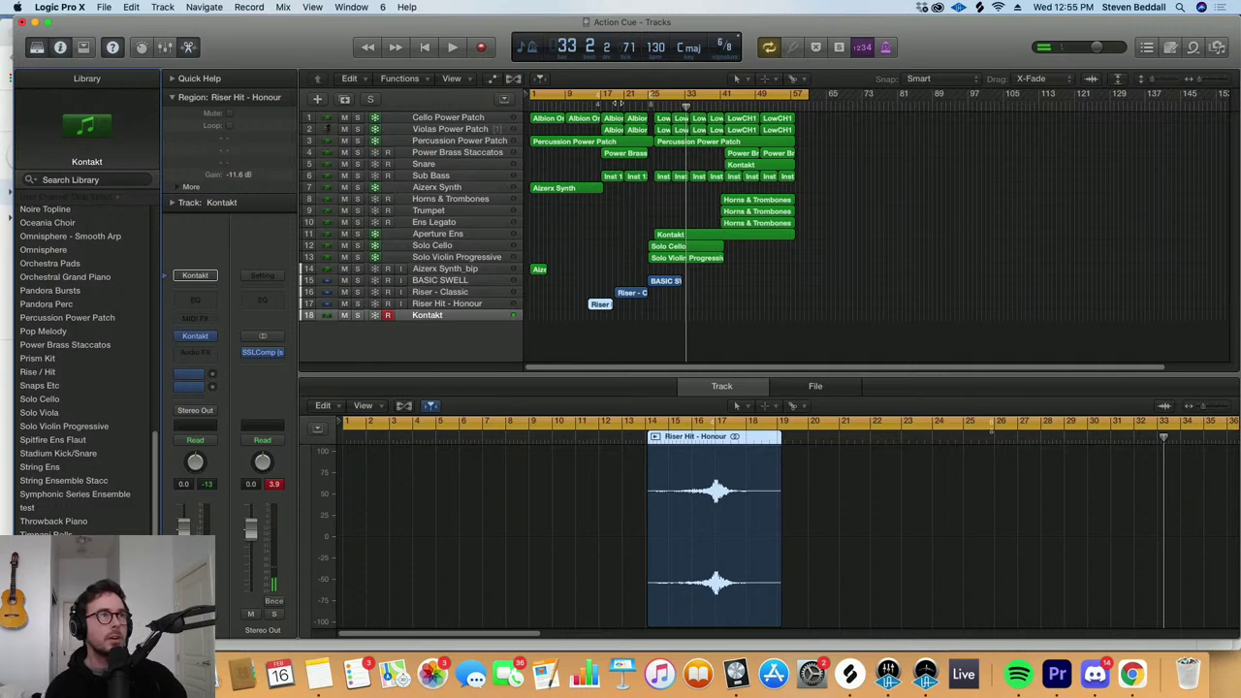
Record one sustained drum roll note at the start of the Kontakt track and quantize the region to 1/16 Note
key(r)
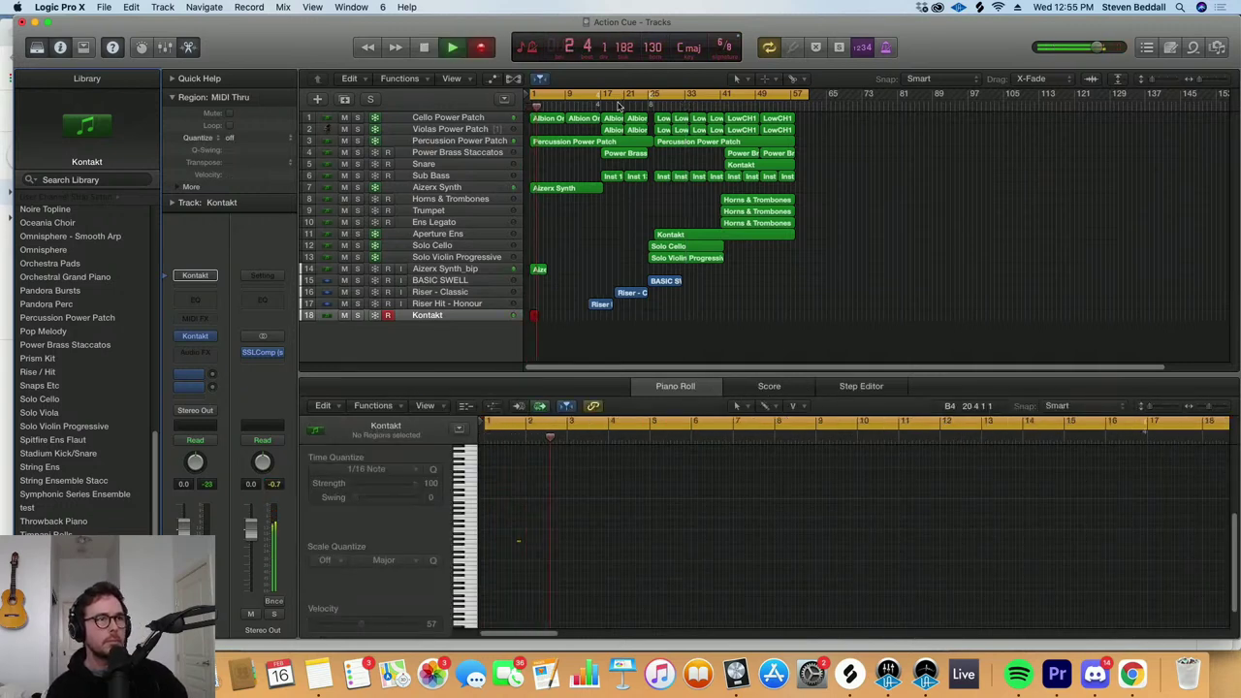
key(space)
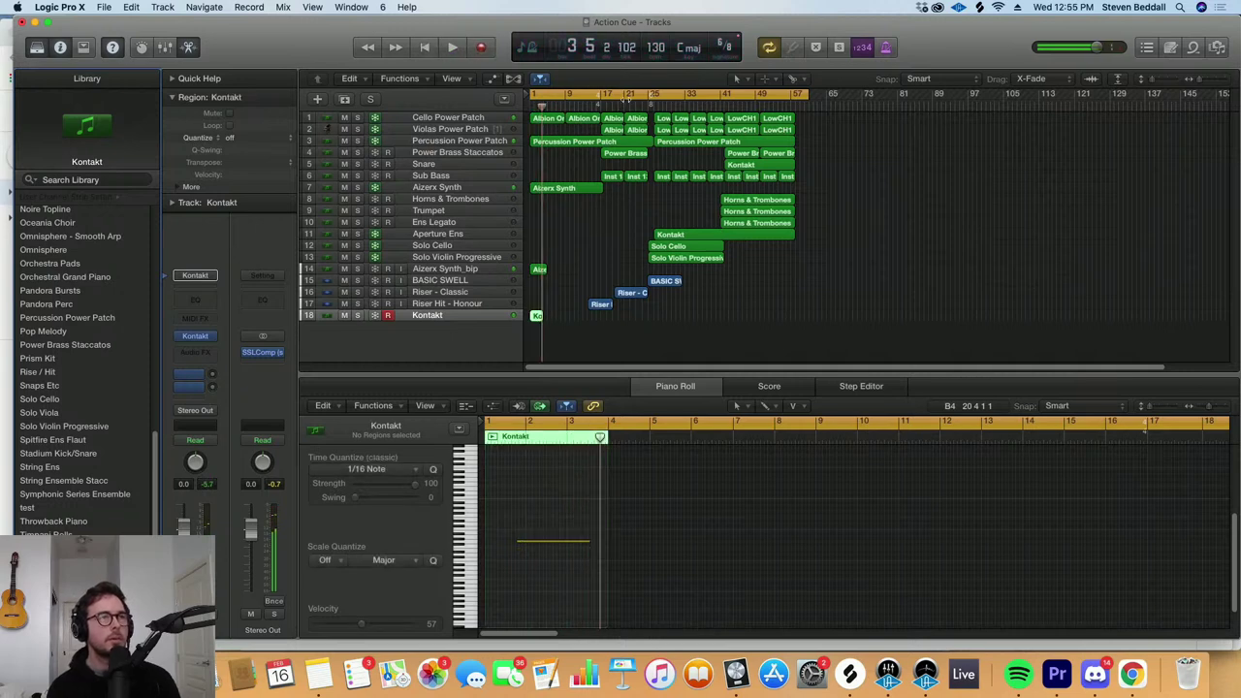
scroll(595, 296, up, 5)
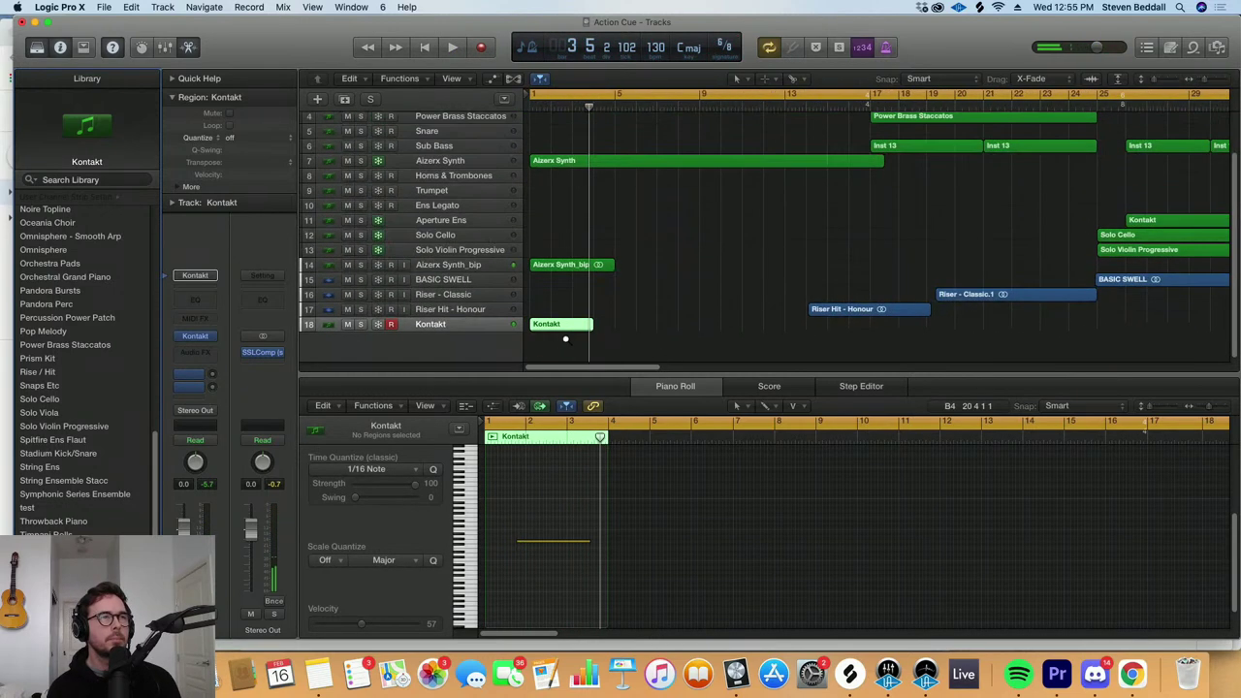
click(574, 327)
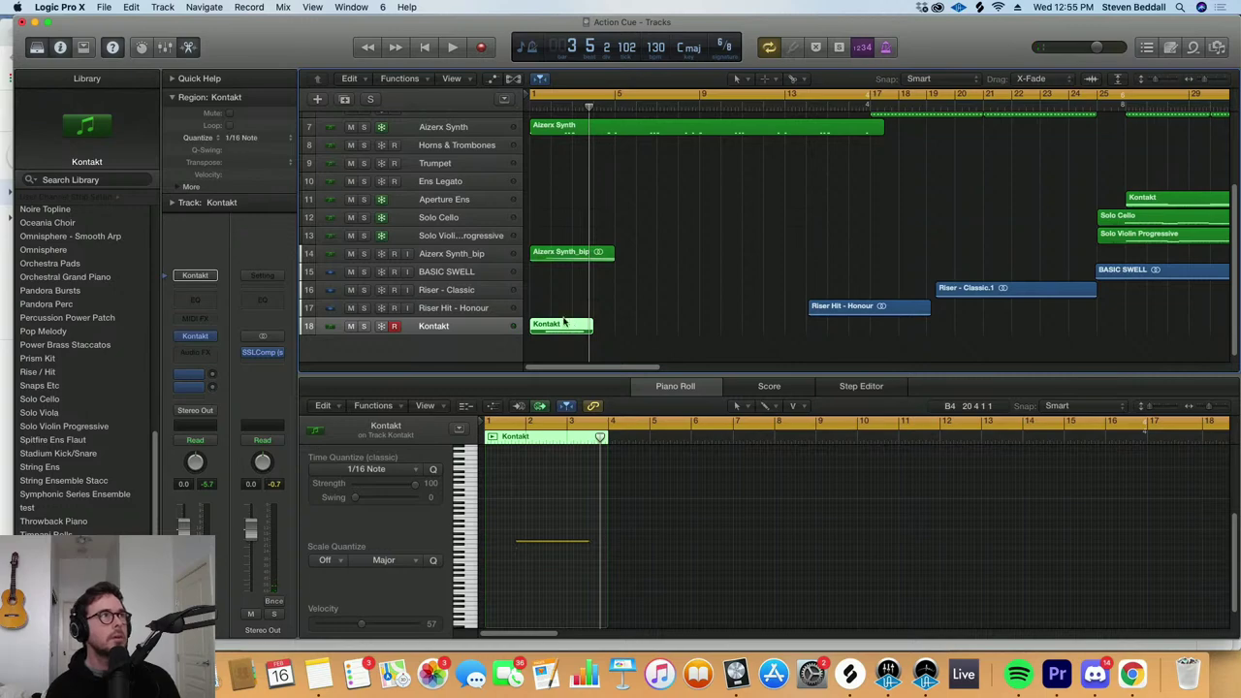
Make the project window full screen and bounce the recorded Kontakt region in place to an audio track
click(49, 22)
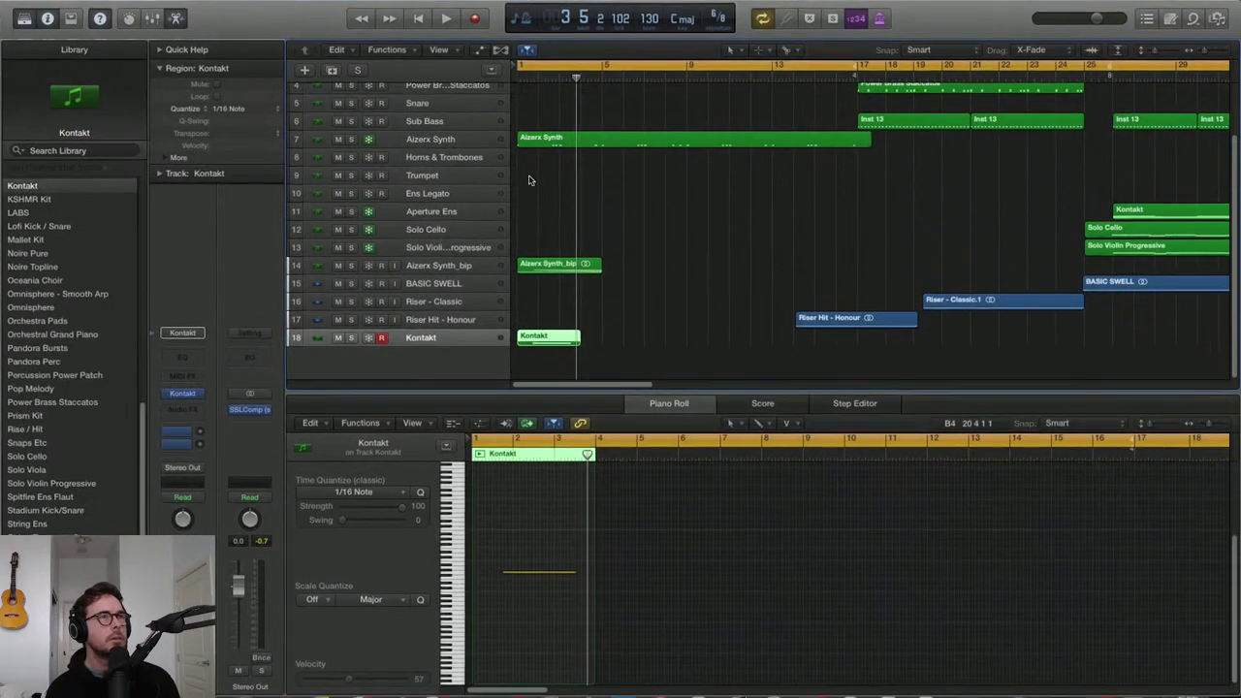
scroll(611, 252, up, 3)
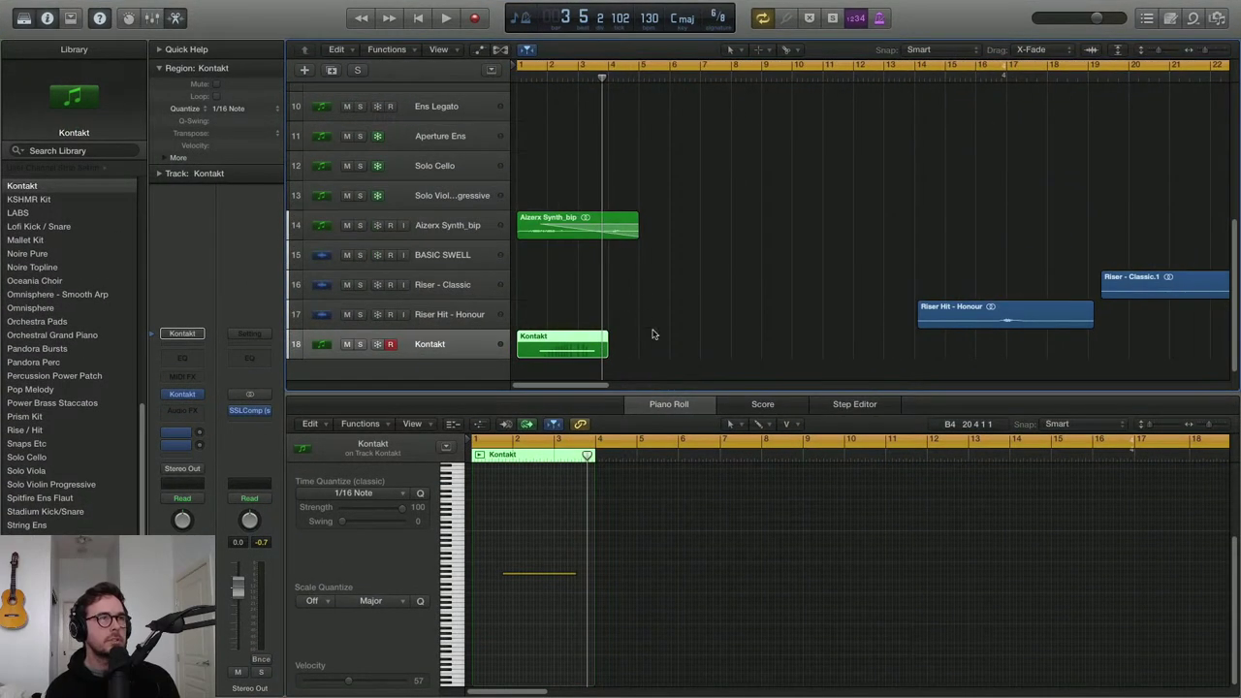
scroll(654, 332, up, 2)
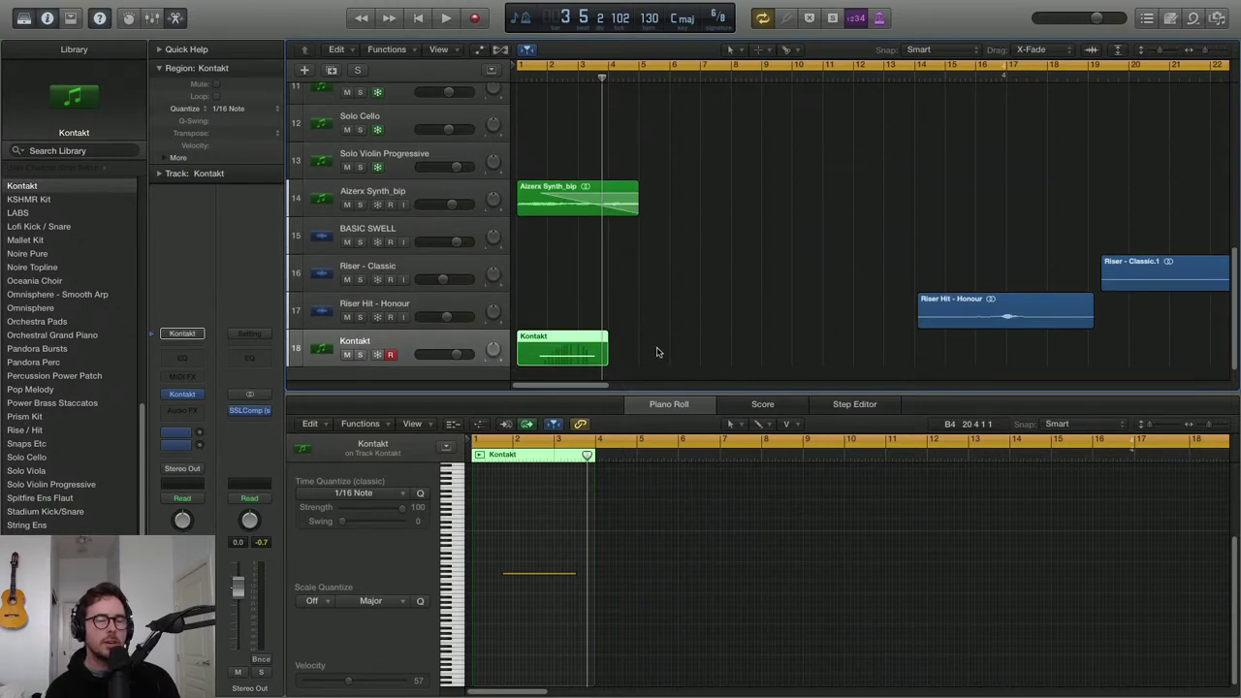
click(632, 345)
click(571, 363)
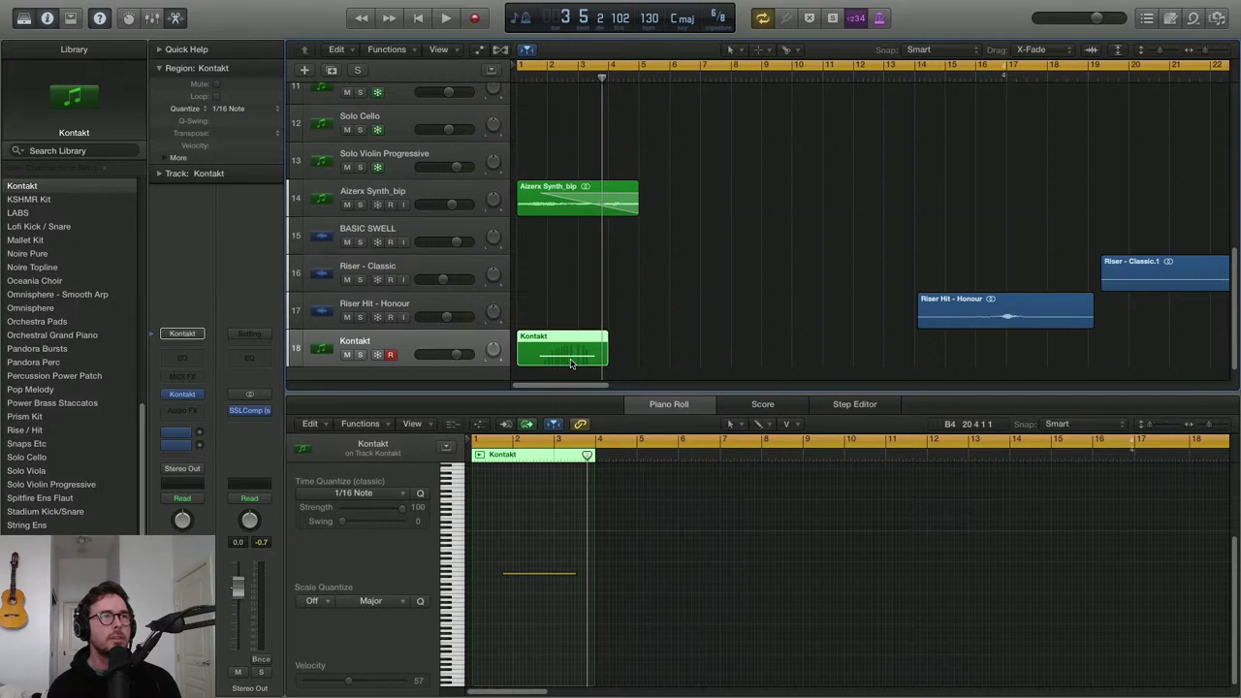
key(ctrl+b)
key(Return)
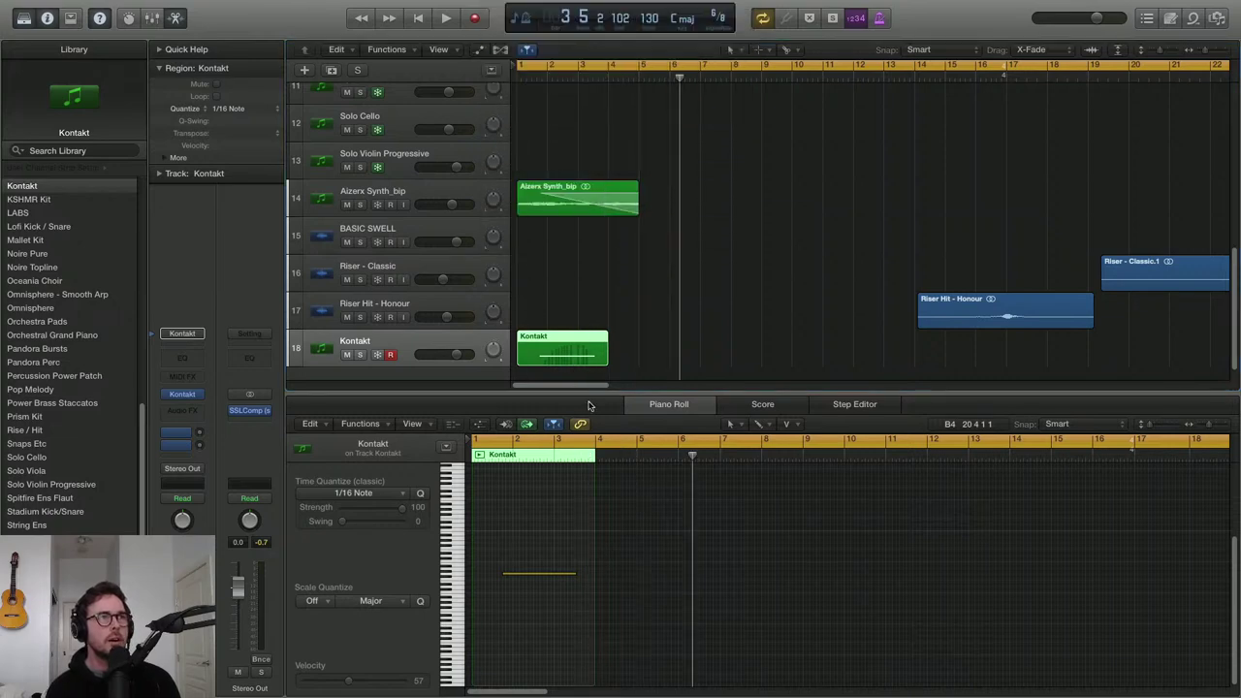
Delete the original Kontakt instrument track, keeping the bounced Kontakt_bip track
click(444, 315)
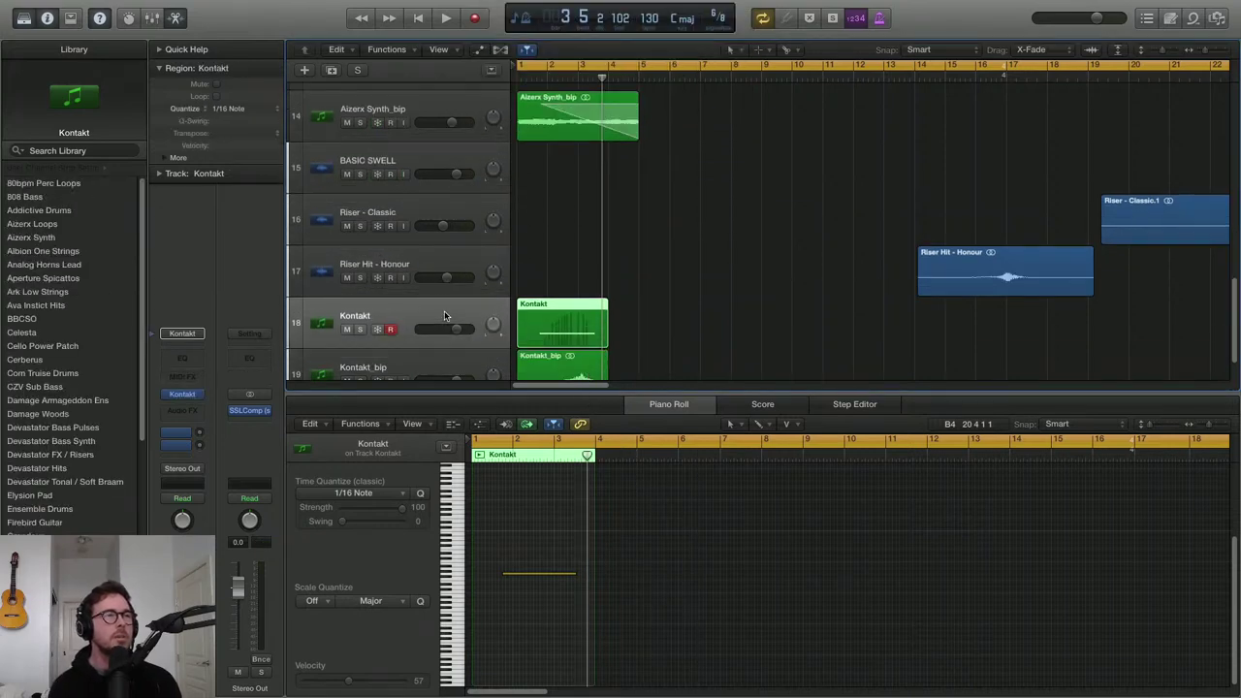
key(Delete)
key(super+BackSpace)
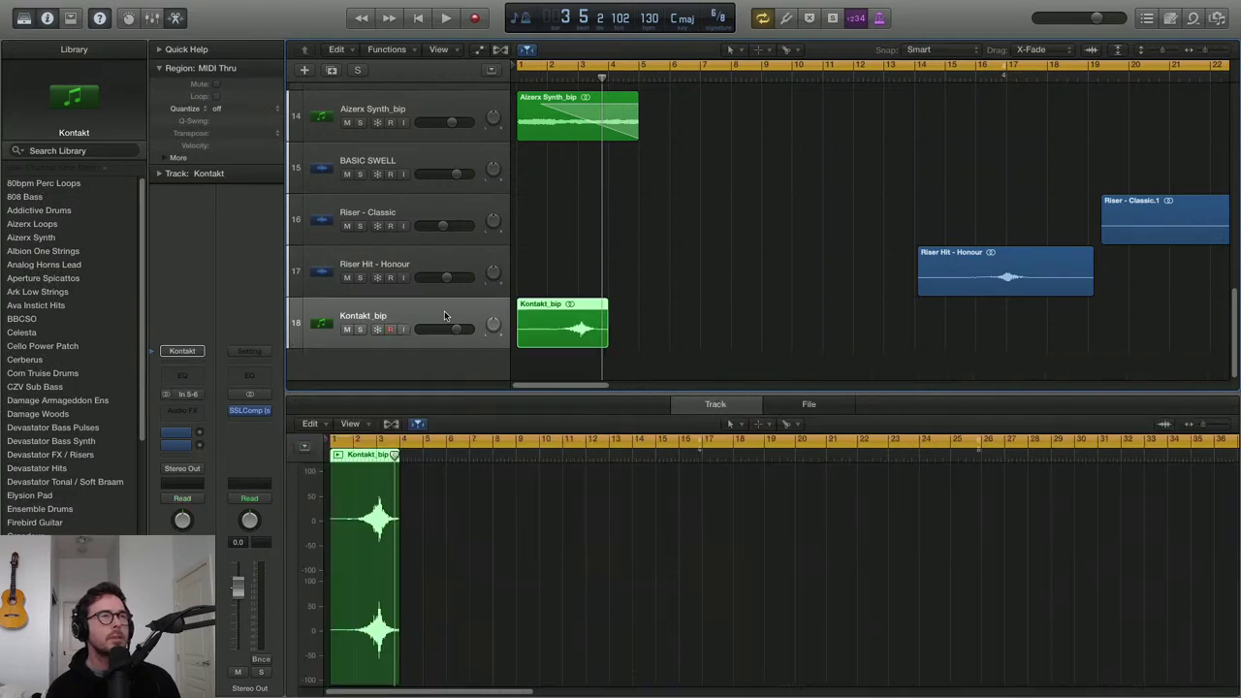
Place the playhead at bar 17 and move the Kontakt_bip region from bar 1 to beneath the Riser Hit - Honour region
scroll(520, 304, down, 5)
scroll(523, 306, down, 5)
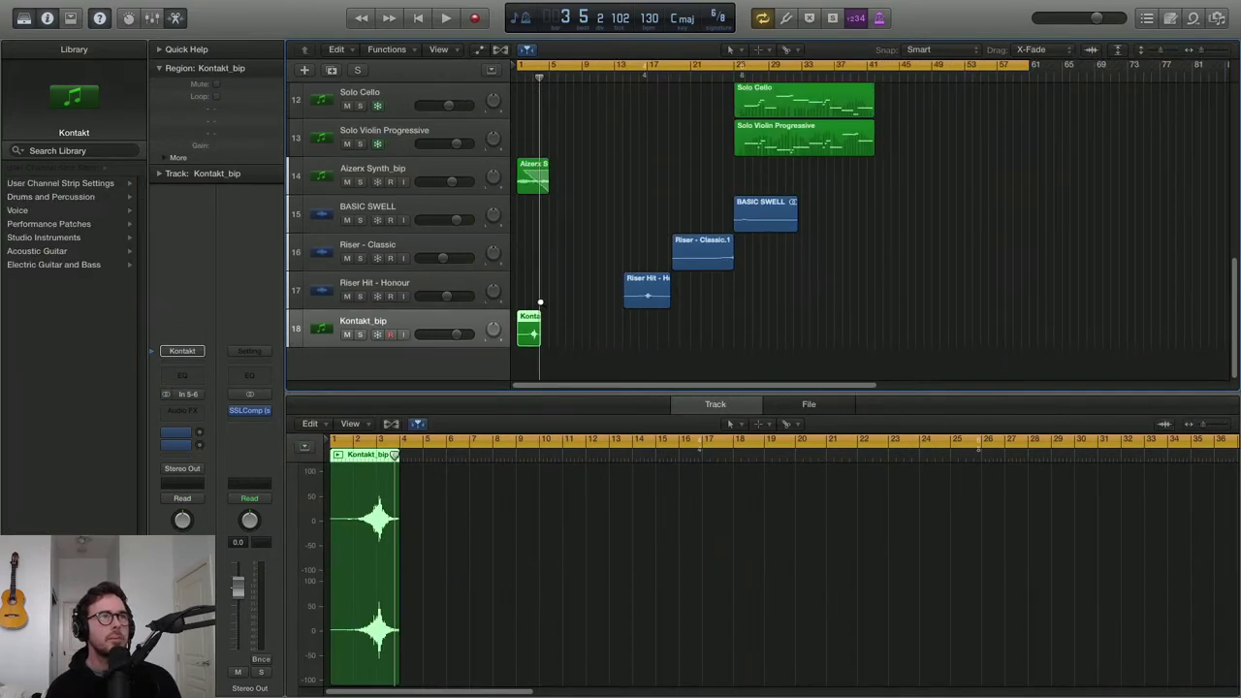
scroll(549, 300, up, 3)
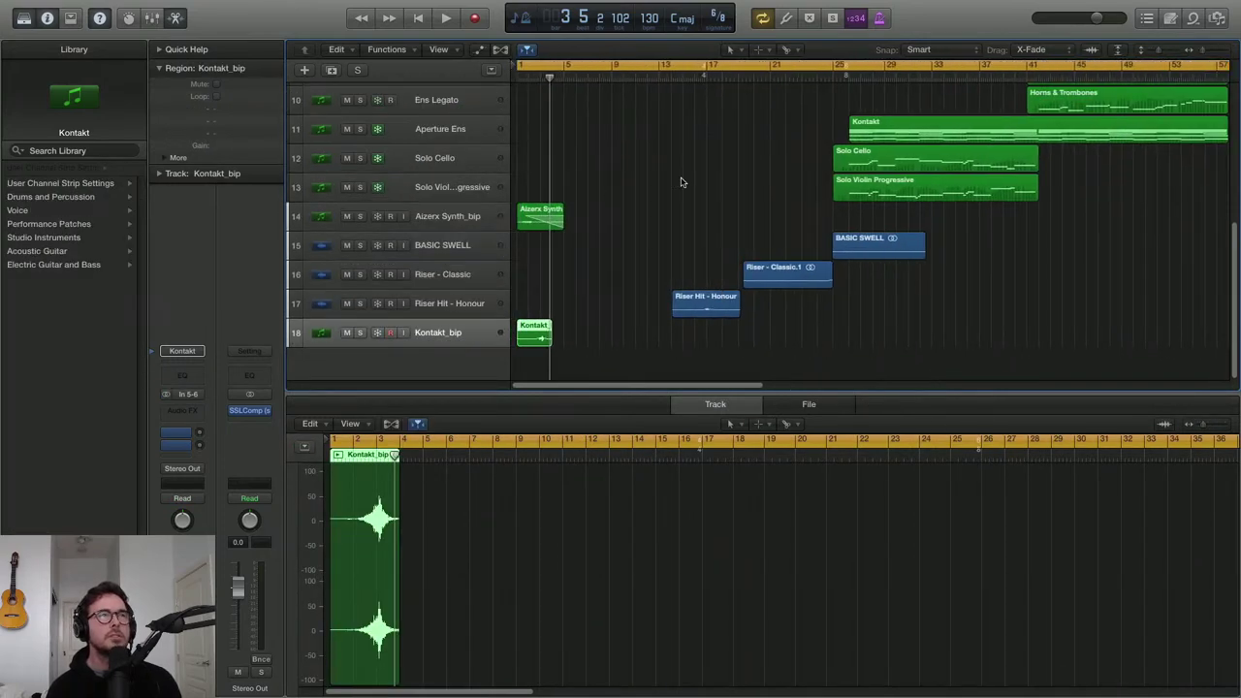
scroll(680, 181, down, 3)
click(704, 75)
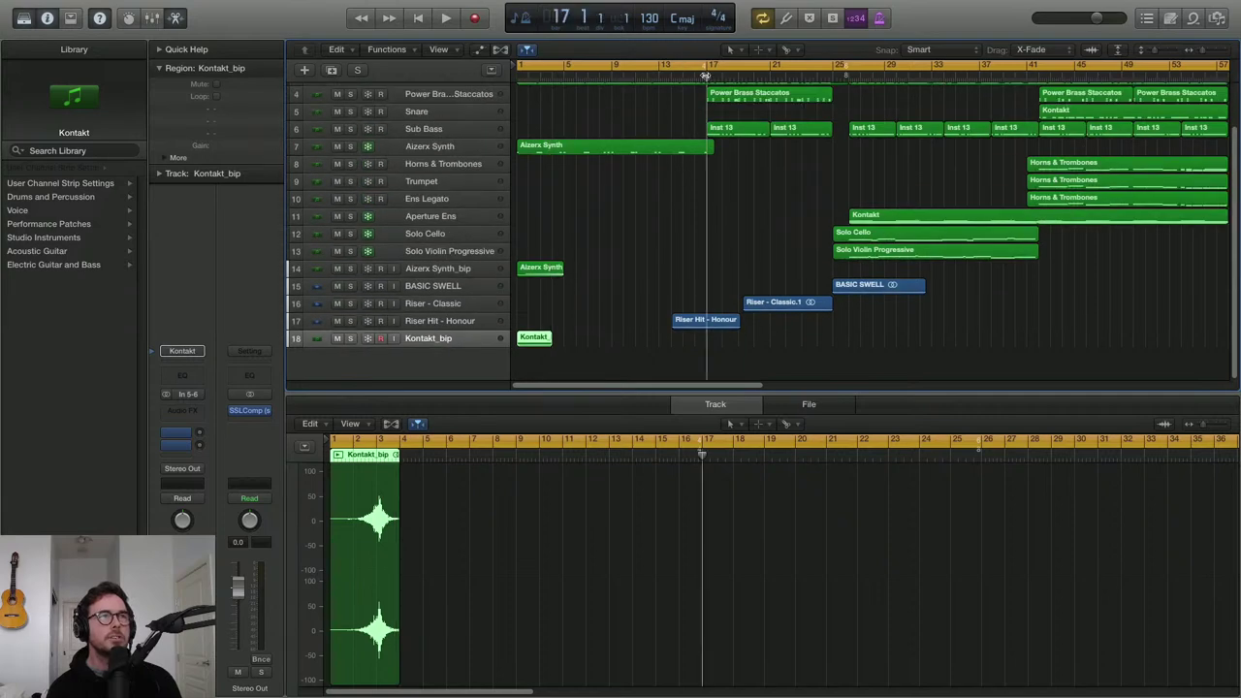
drag(534, 344, 703, 344)
scroll(743, 356, up, 3)
scroll(743, 356, up, 3)
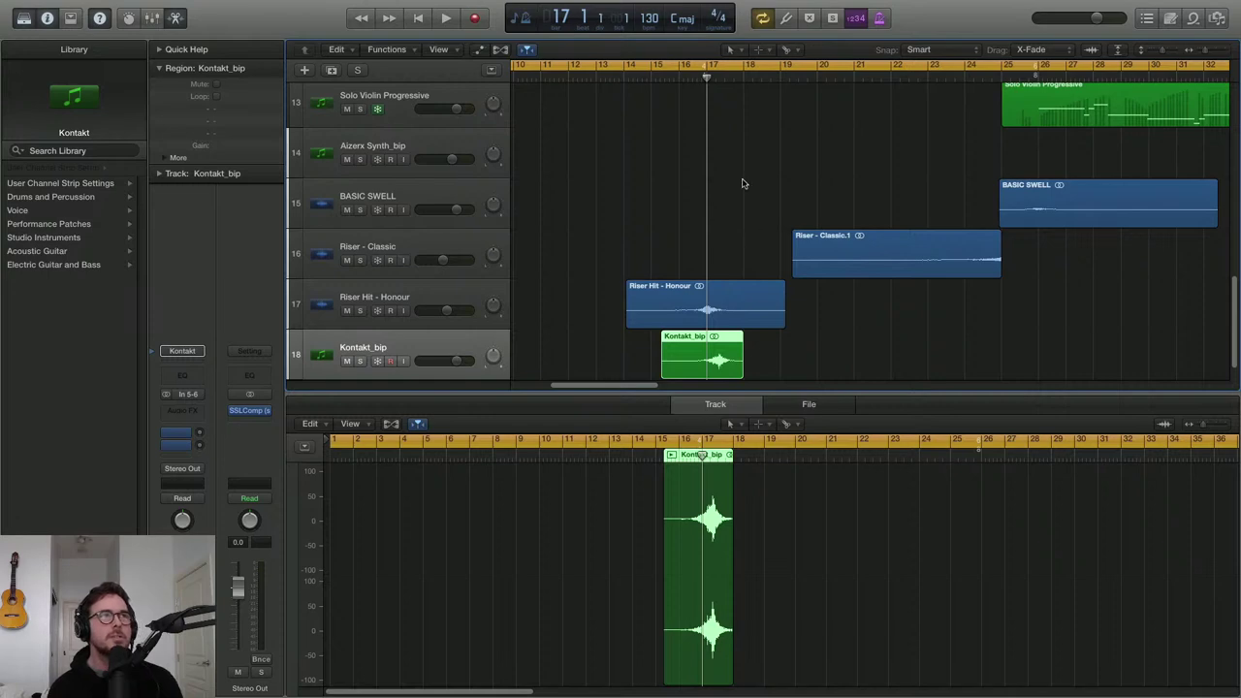
Shift the Kontakt_bip region slightly earlier so its waveform peak lines up with the Riser Hit - Honour peak at bar 17
scroll(746, 163, down, 5)
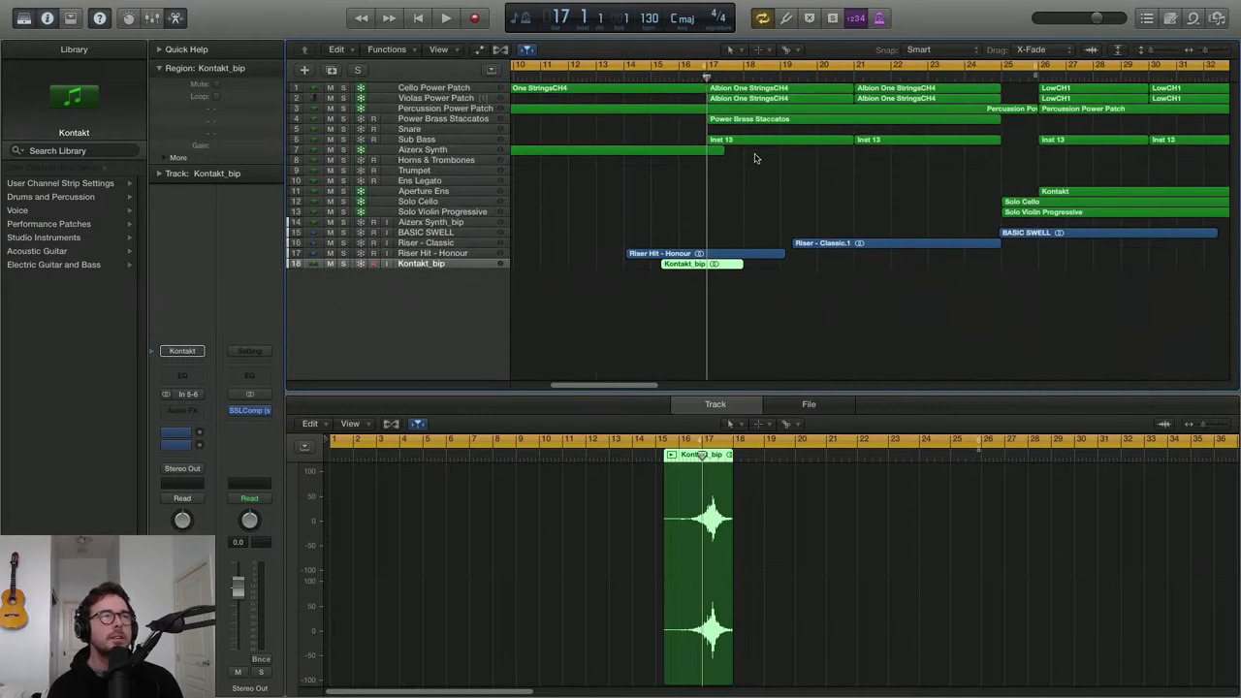
scroll(767, 278, up, 2)
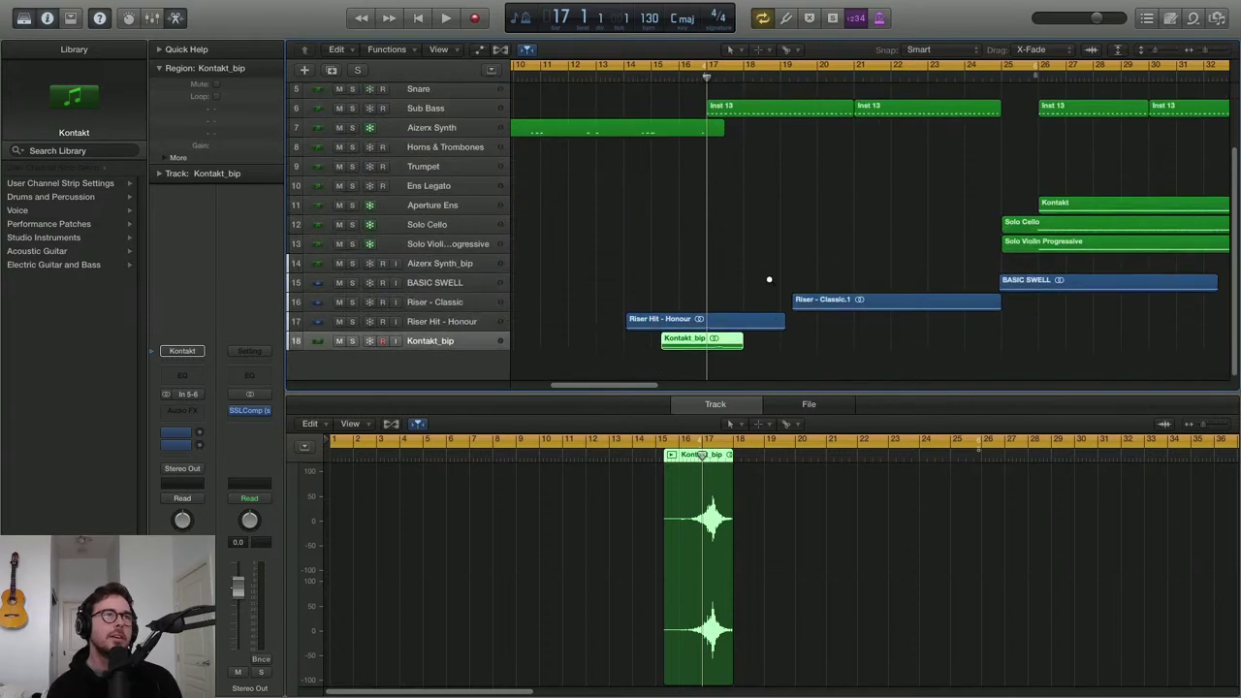
scroll(767, 278, down, 4)
scroll(770, 282, left, 1)
scroll(770, 282, left, 5)
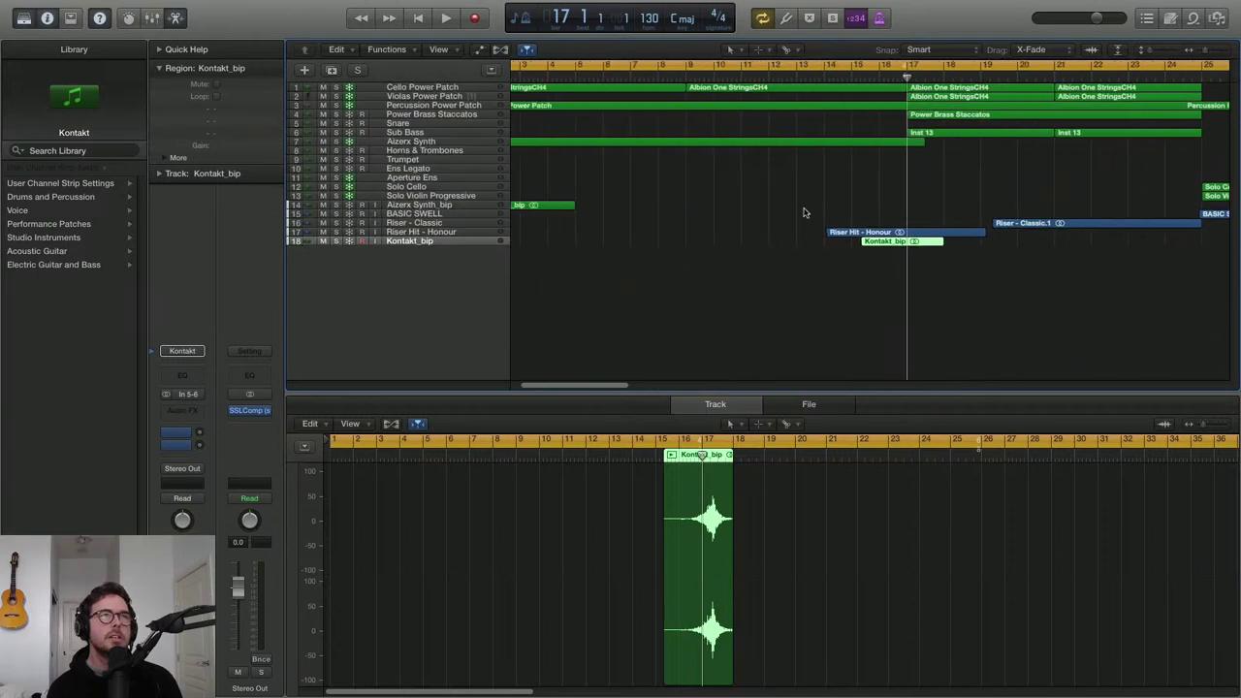
scroll(923, 297, up, 4)
scroll(931, 311, up, 3)
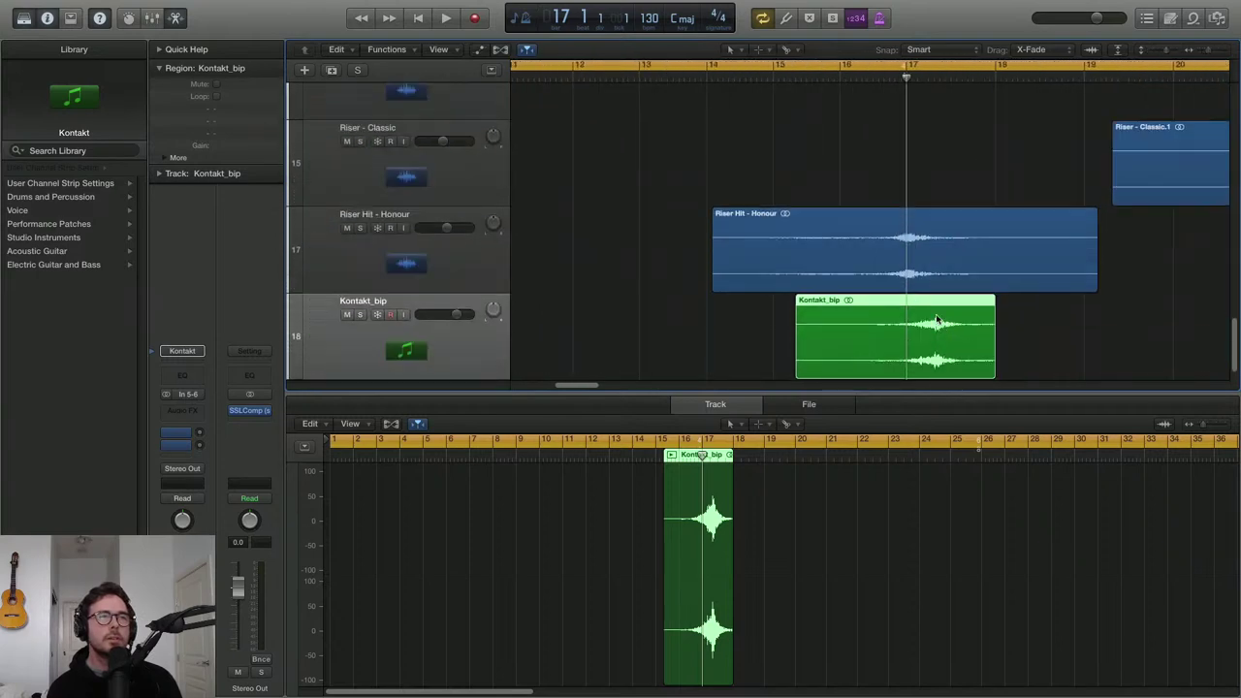
drag(953, 344, 925, 343)
scroll(926, 345, up, 4)
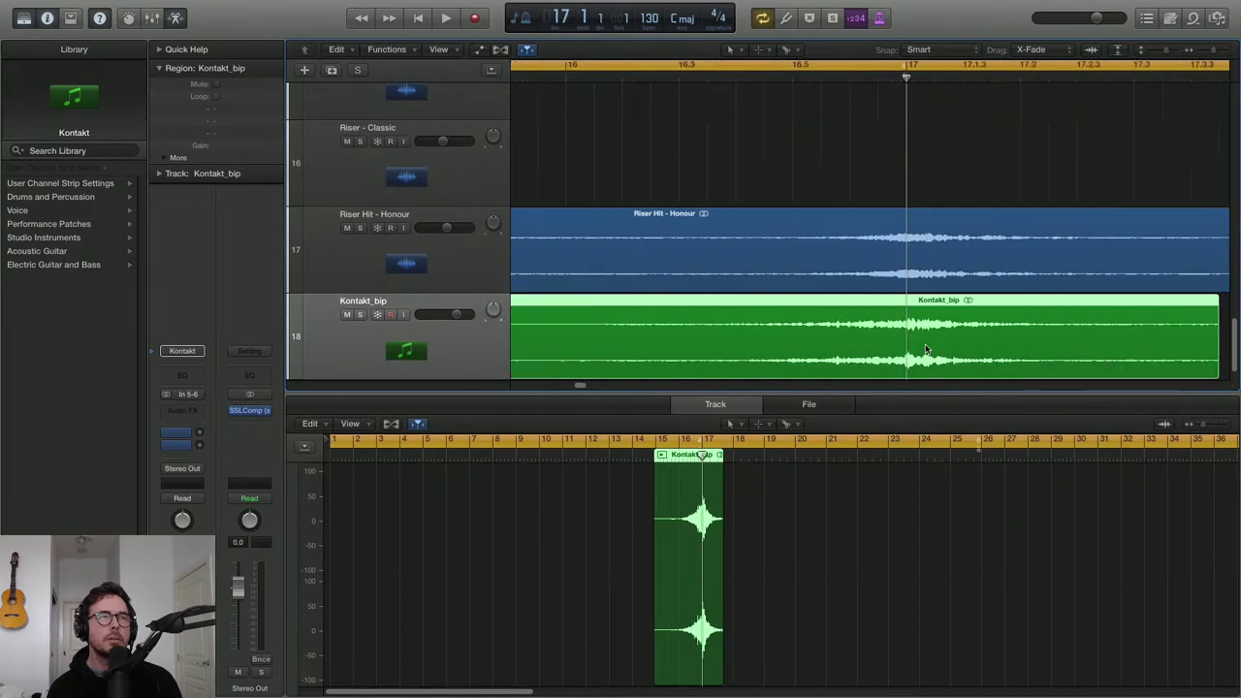
scroll(926, 349, up, 3)
scroll(926, 349, down, 4)
scroll(840, 129, down, 3)
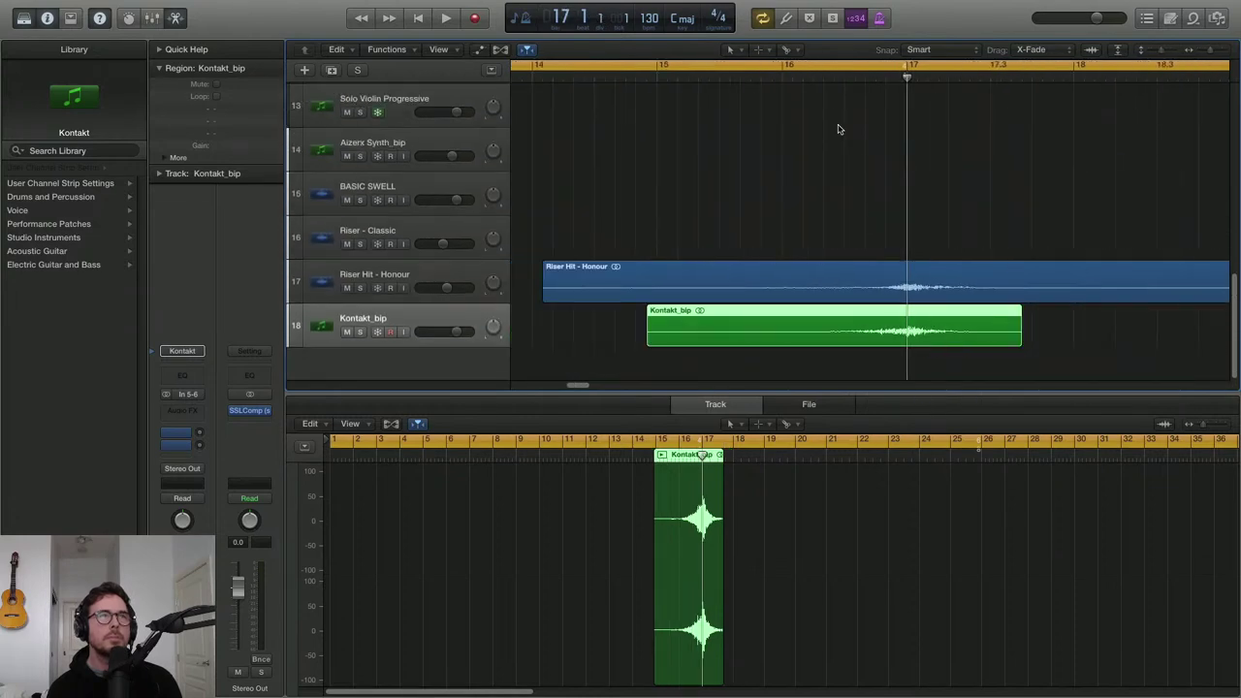
Turn off cycle mode and play from bar 16 to check the drum roll against the riser hit at bar 17
click(801, 66)
key(space)
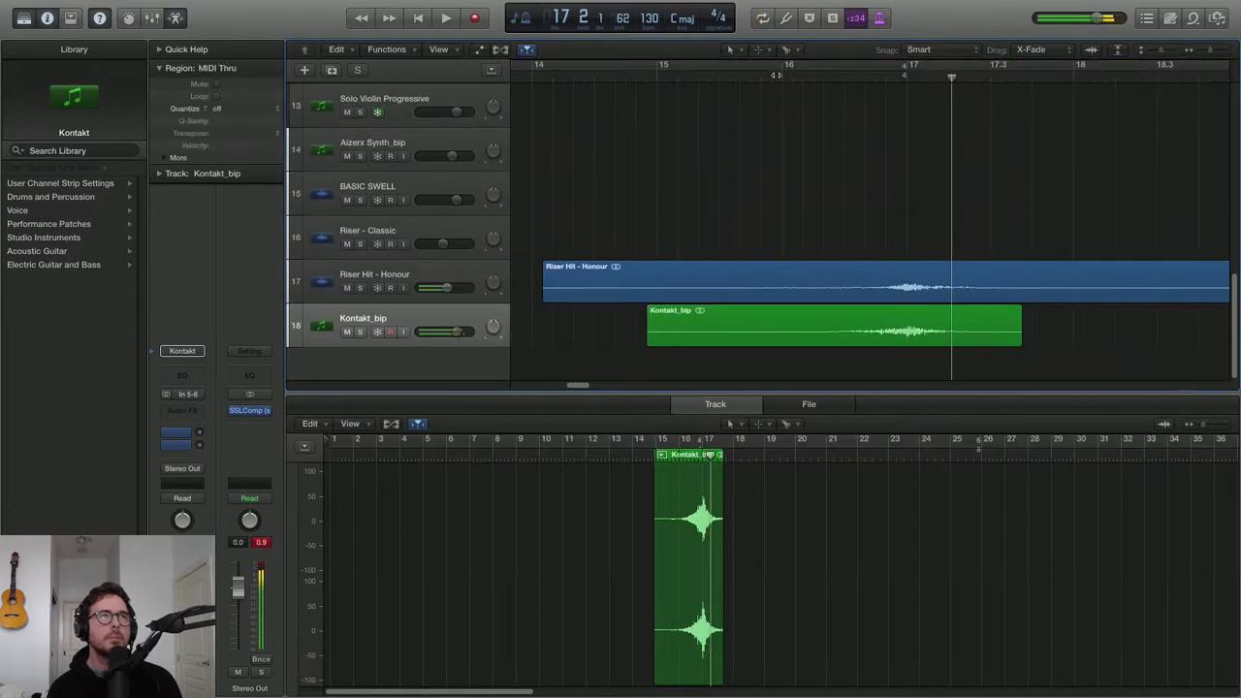
click(785, 75)
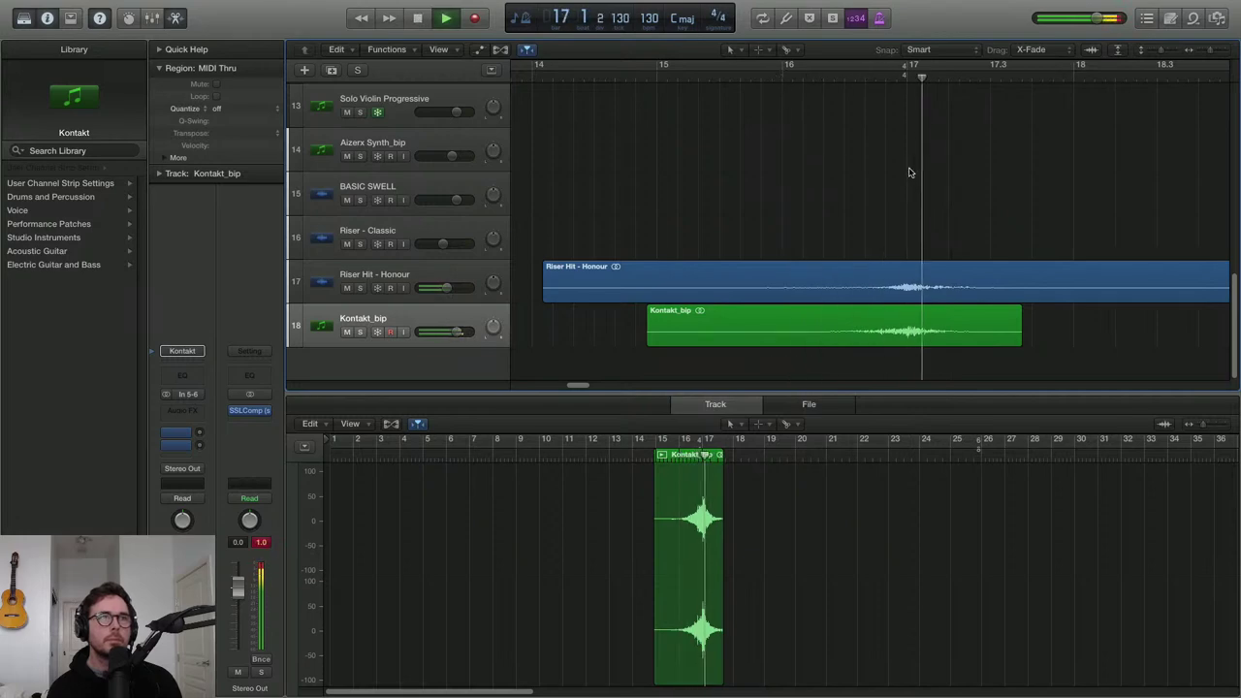
scroll(910, 169, down, 4)
scroll(910, 168, down, 4)
scroll(910, 169, up, 3)
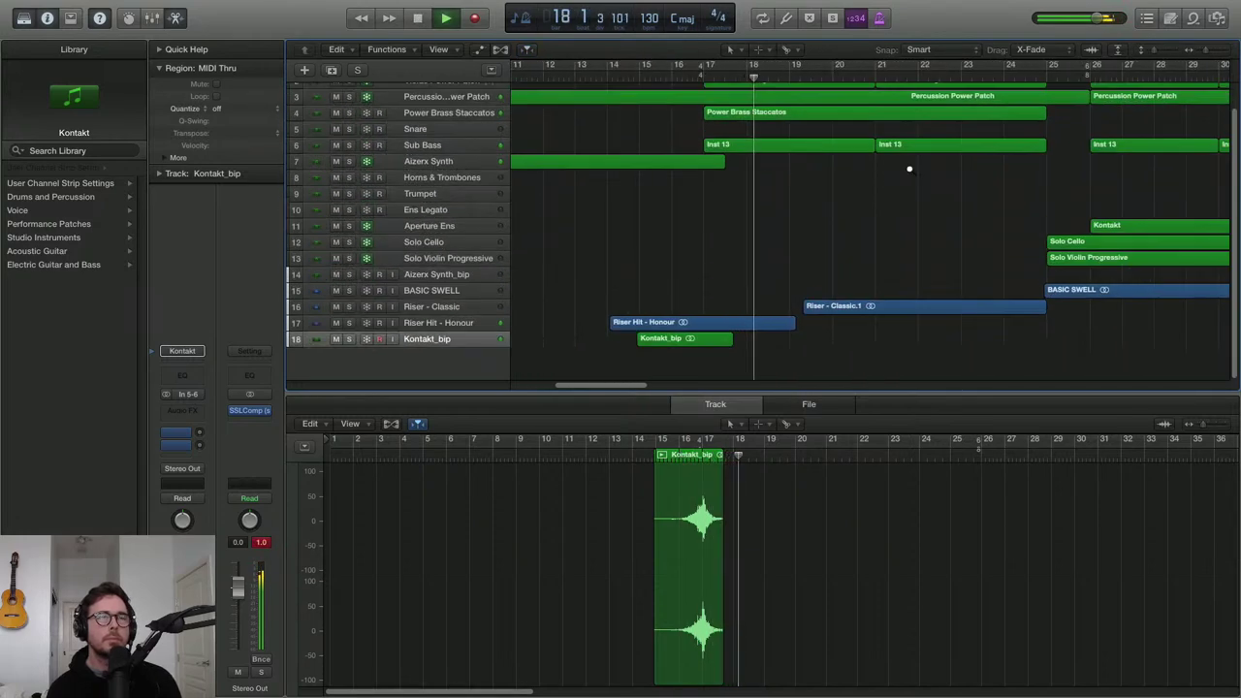
scroll(910, 169, down, 4)
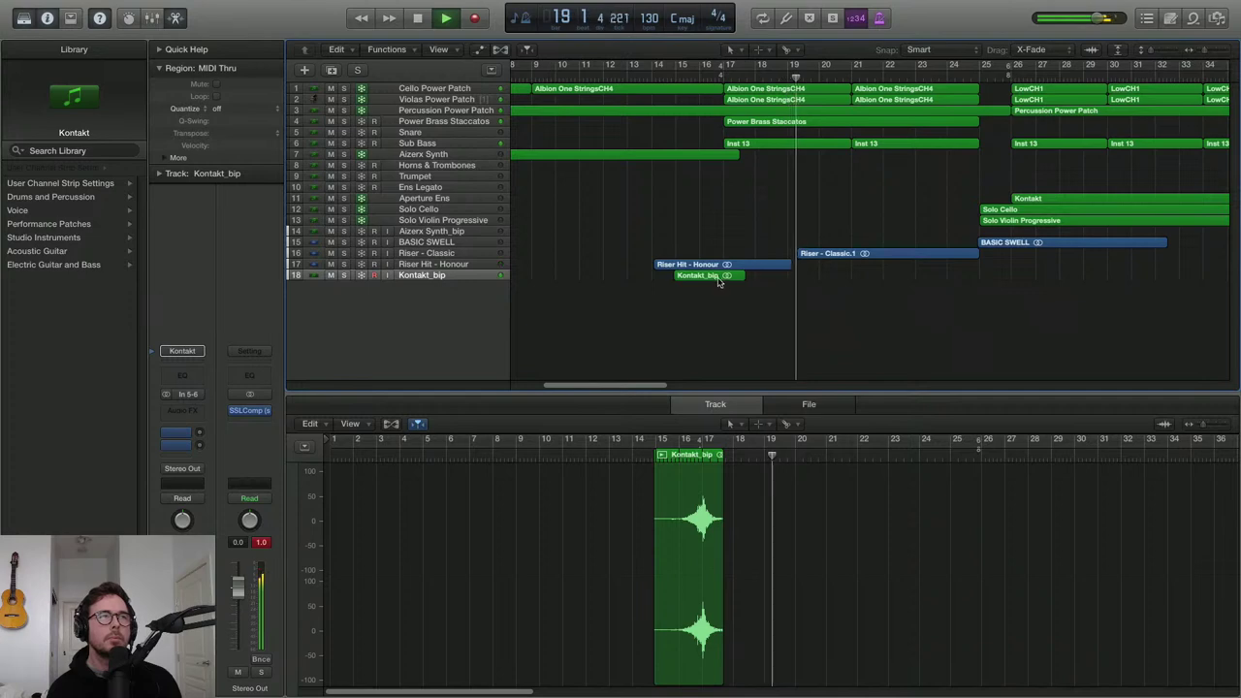
Copy the Kontakt_bip region to the end of Riser - Classic.1, shift the copy to end near bar 25, and play it back
drag(713, 279, 973, 278)
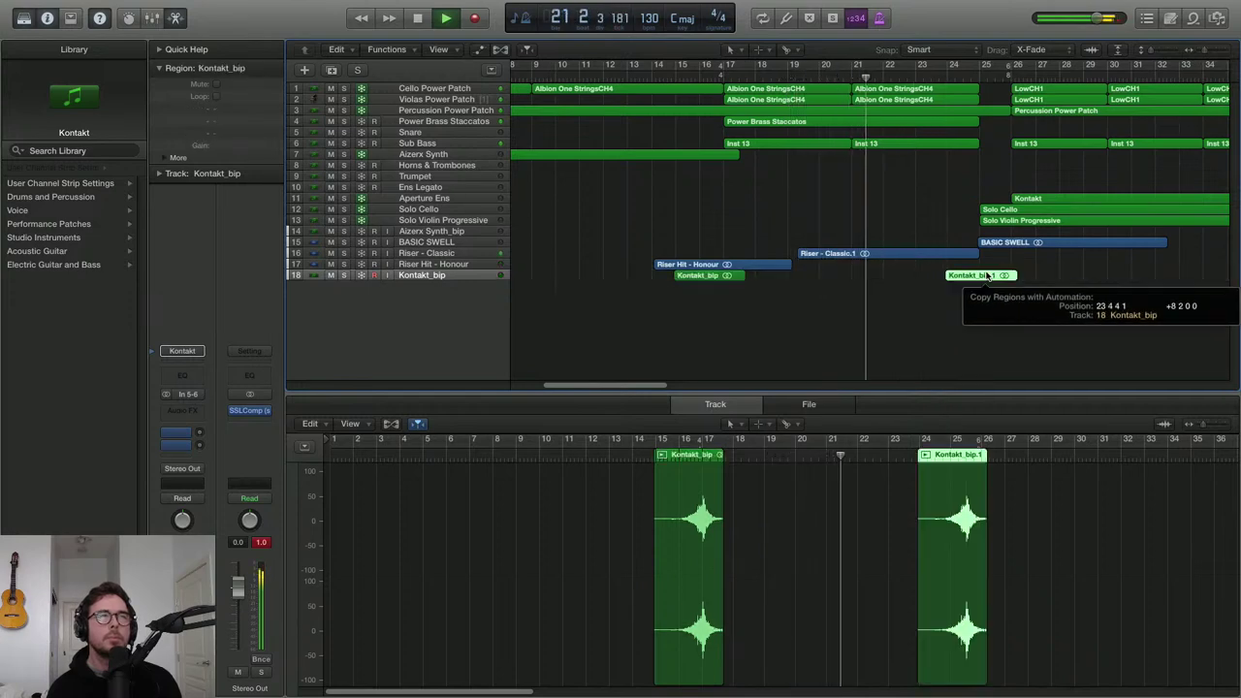
scroll(1015, 280, up, 3)
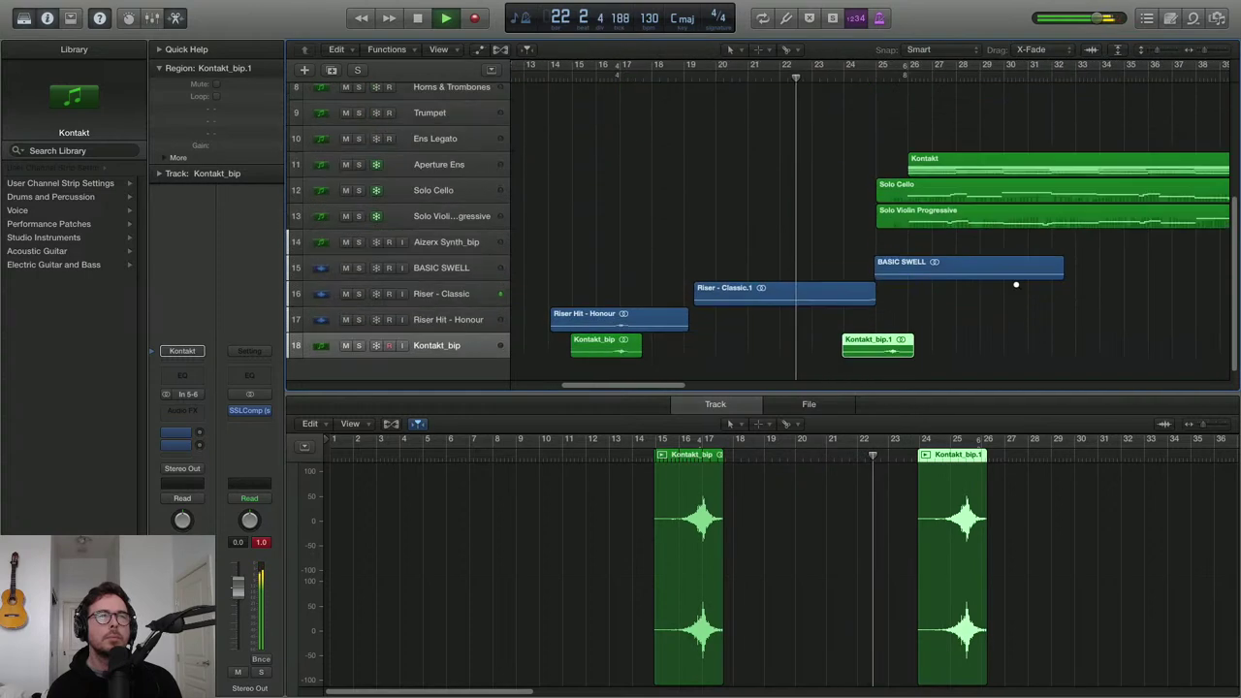
key(space)
drag(886, 354, 857, 360)
key(space)
scroll(871, 357, down, 3)
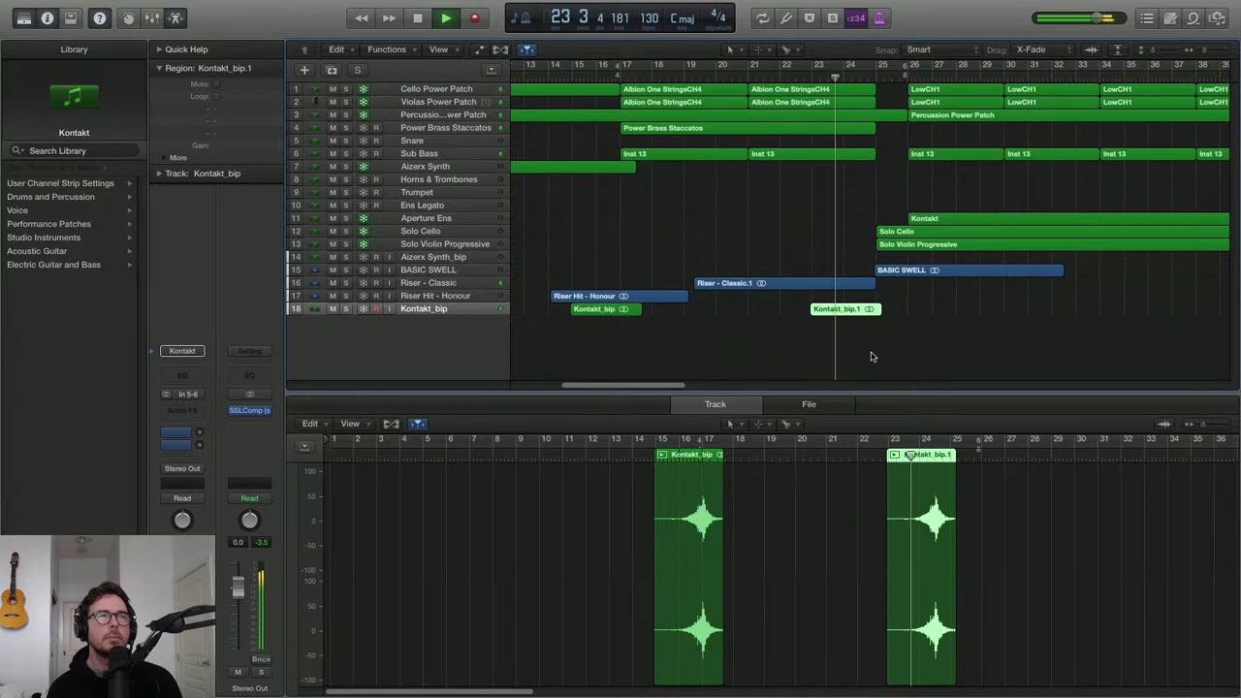
scroll(871, 357, up, 3)
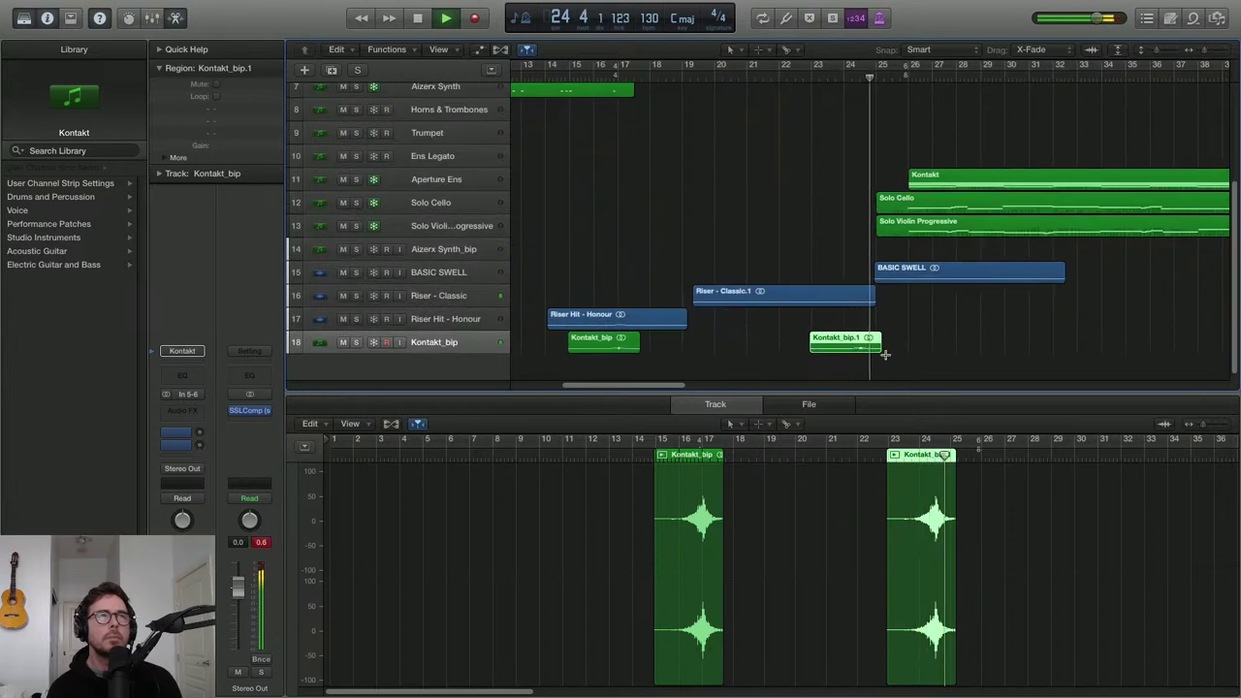
Stop playback and shift the Kontakt_bip.1 region later so its waveform peak lines up with bar 25
scroll(885, 356, up, 3)
scroll(884, 351, down, 3)
key(space)
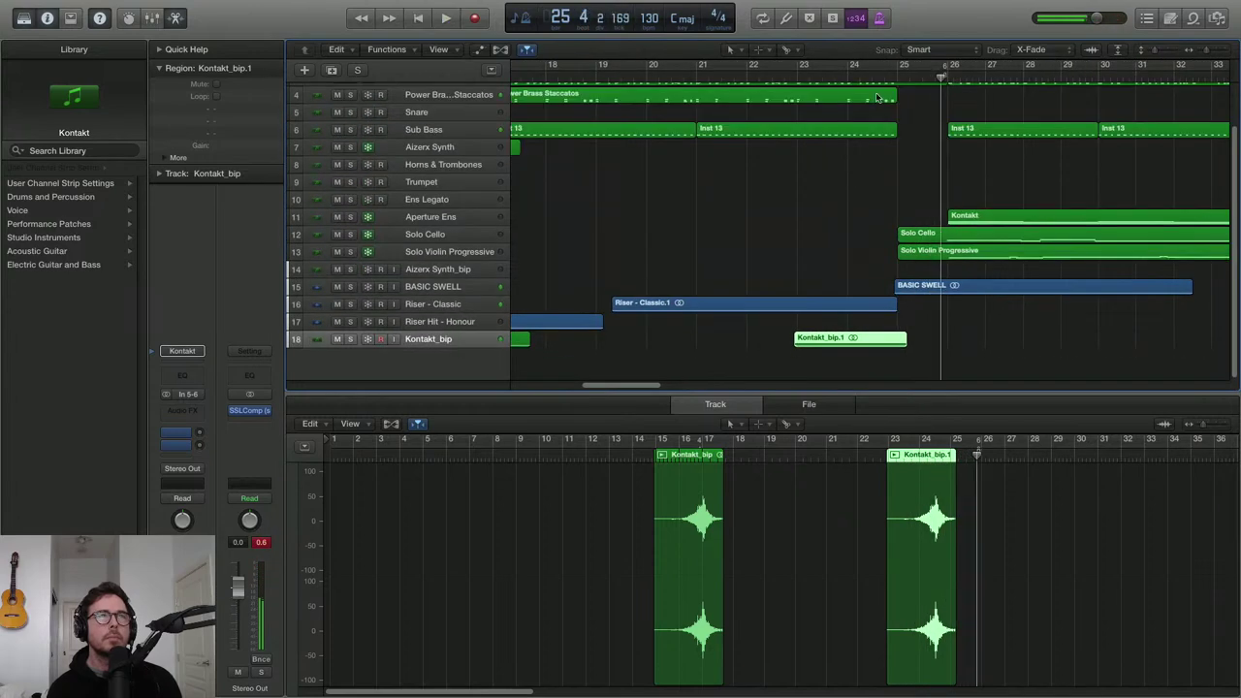
scroll(892, 359, up, 3)
scroll(892, 360, up, 2)
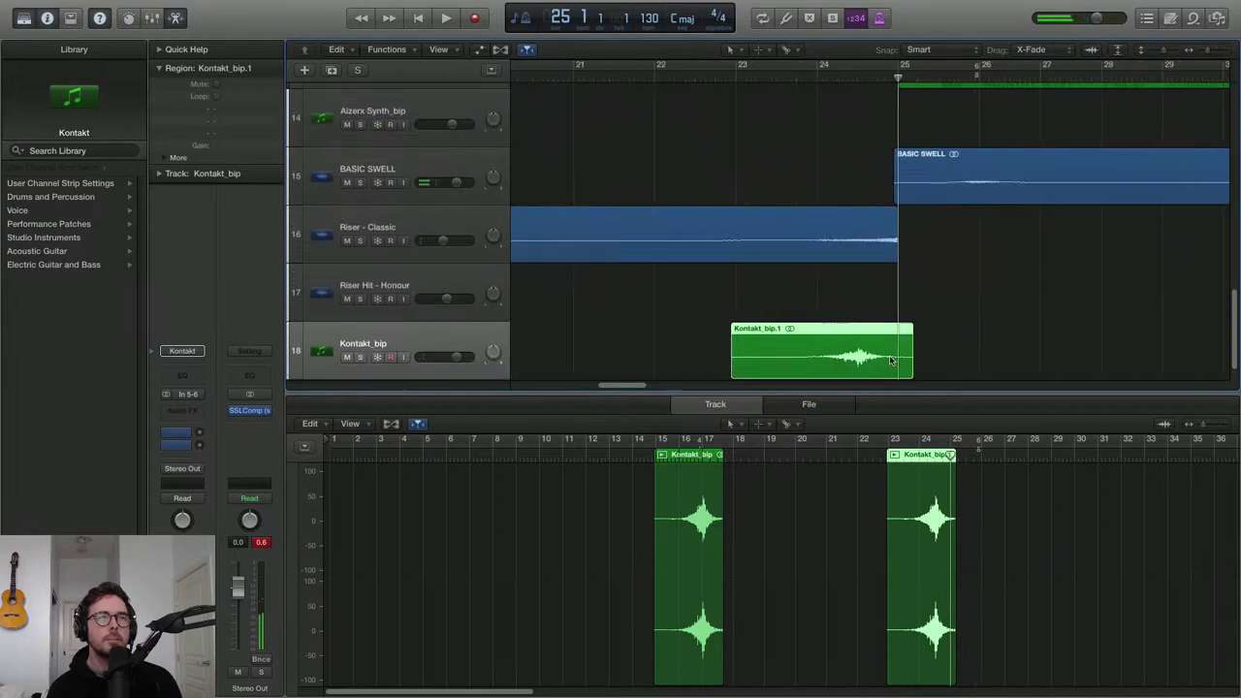
drag(866, 363, 905, 364)
scroll(908, 354, down, 3)
scroll(910, 349, down, 5)
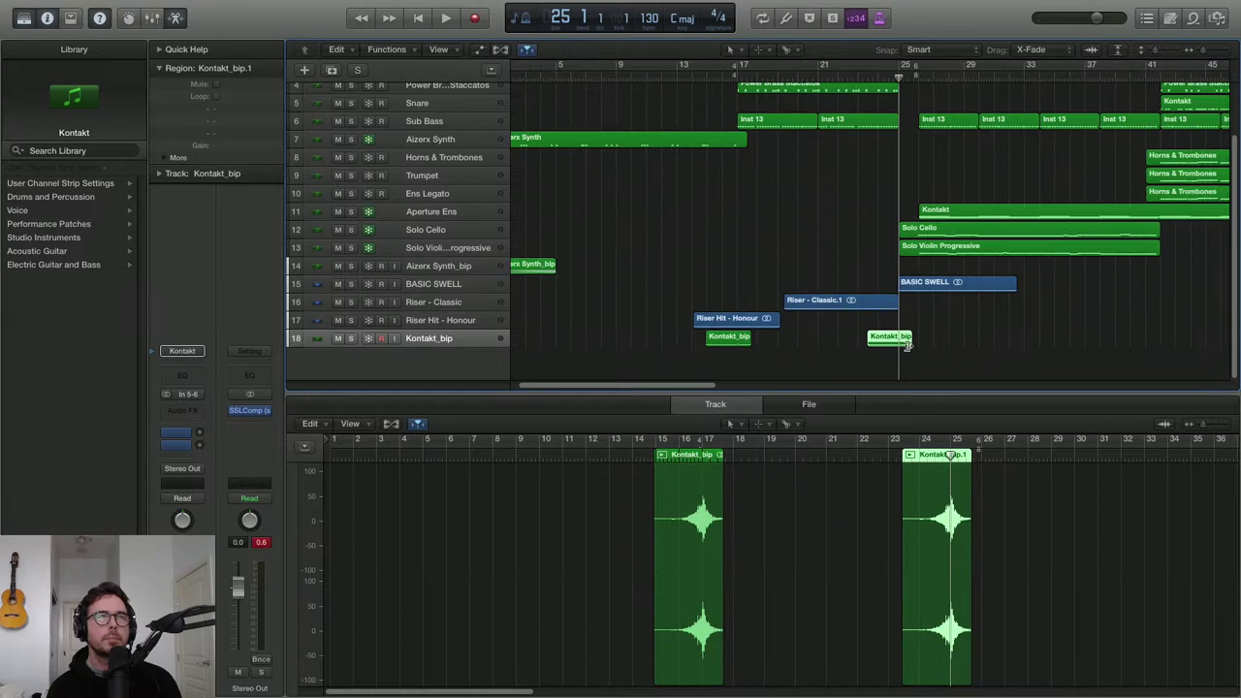
Copy the Riser Hit - Honour region so the copy's peak lands on bar 26, and play the transition from about bar 24
click(885, 78)
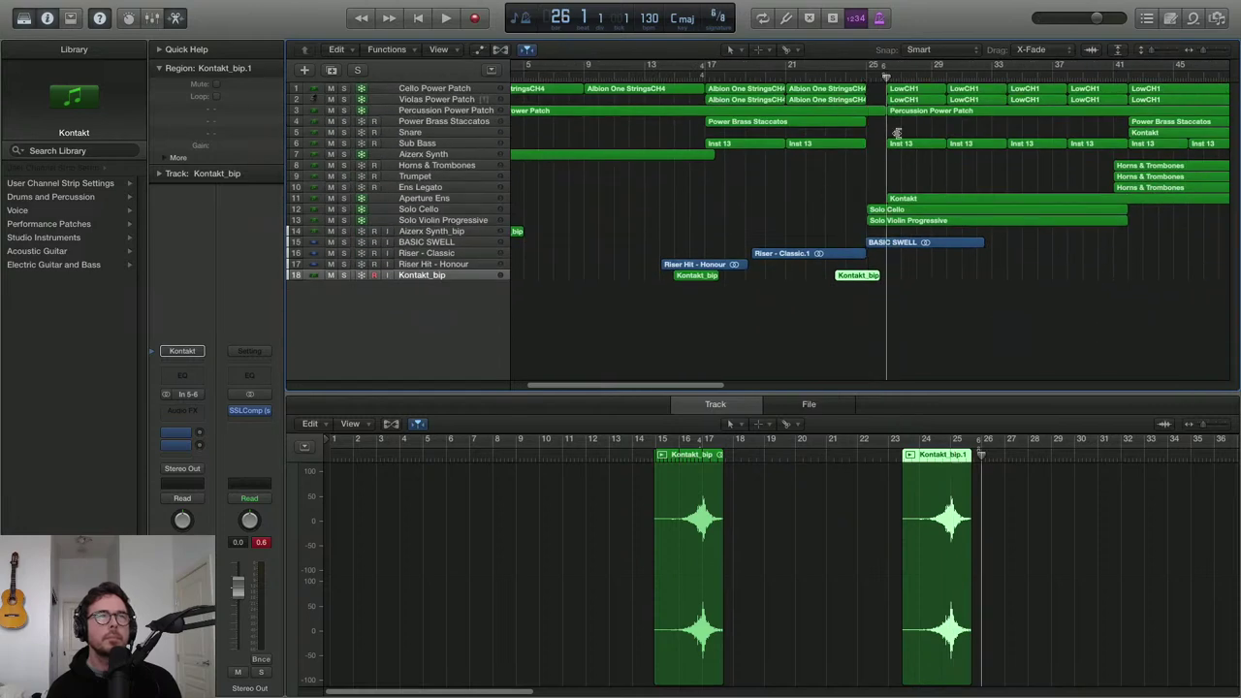
scroll(907, 173, up, 2)
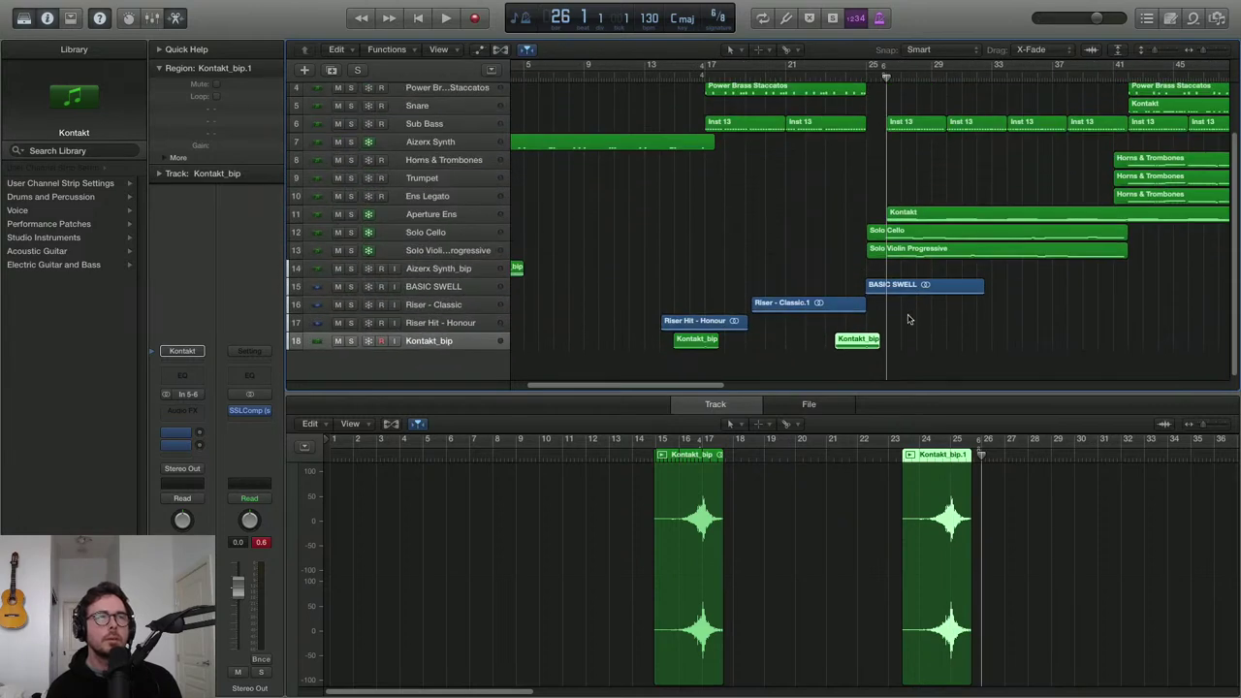
drag(700, 326, 825, 357)
scroll(910, 330, up, 3)
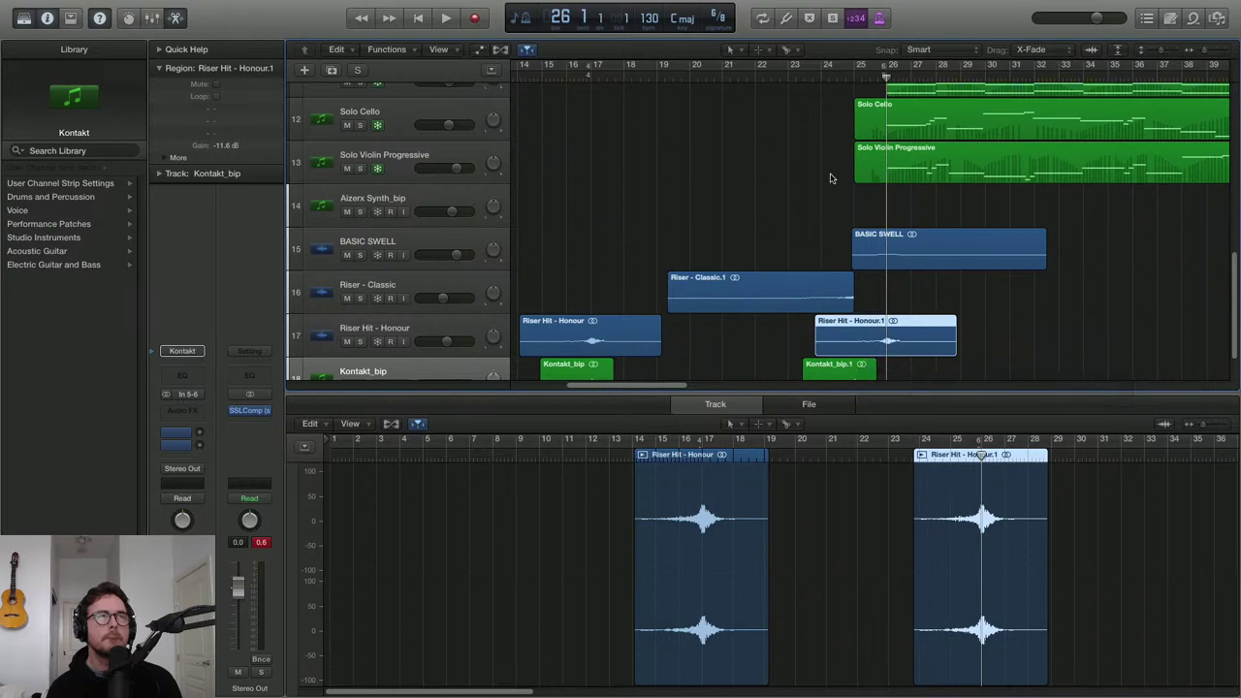
click(820, 78)
key(space)
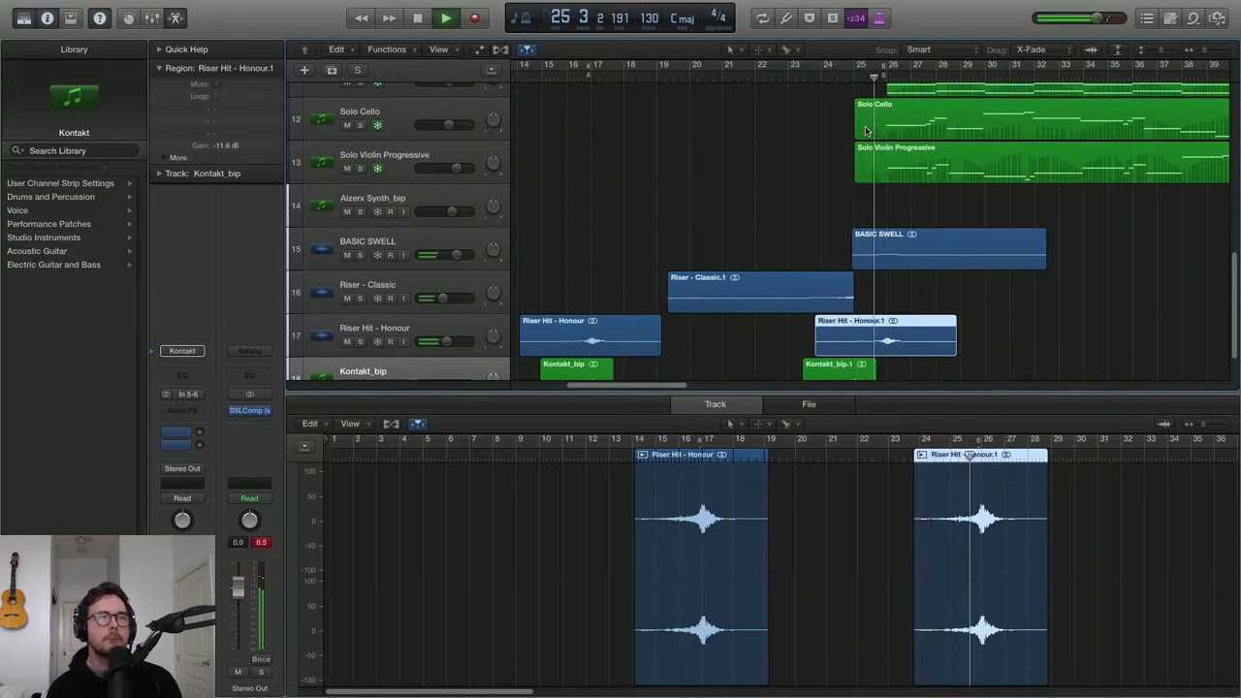
Copy the BASIC SWELL and Riser Hit - Honour.1 regions together to around bar 41 on their own tracks
key(z)
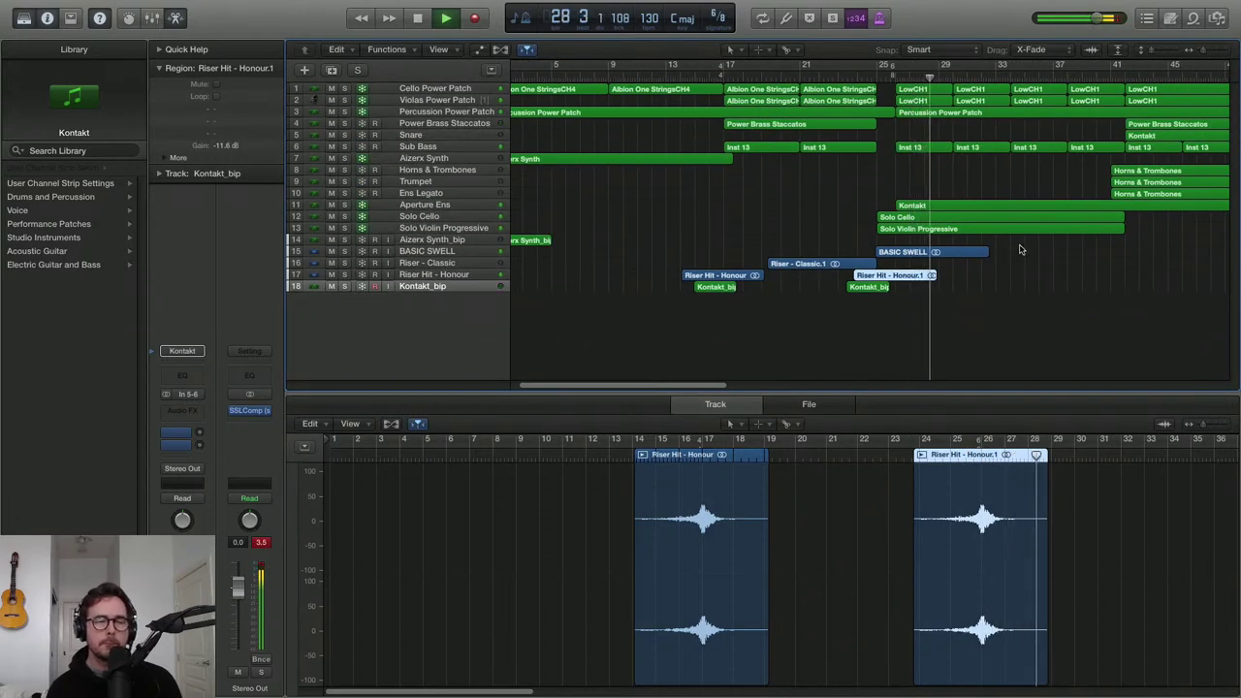
key(z)
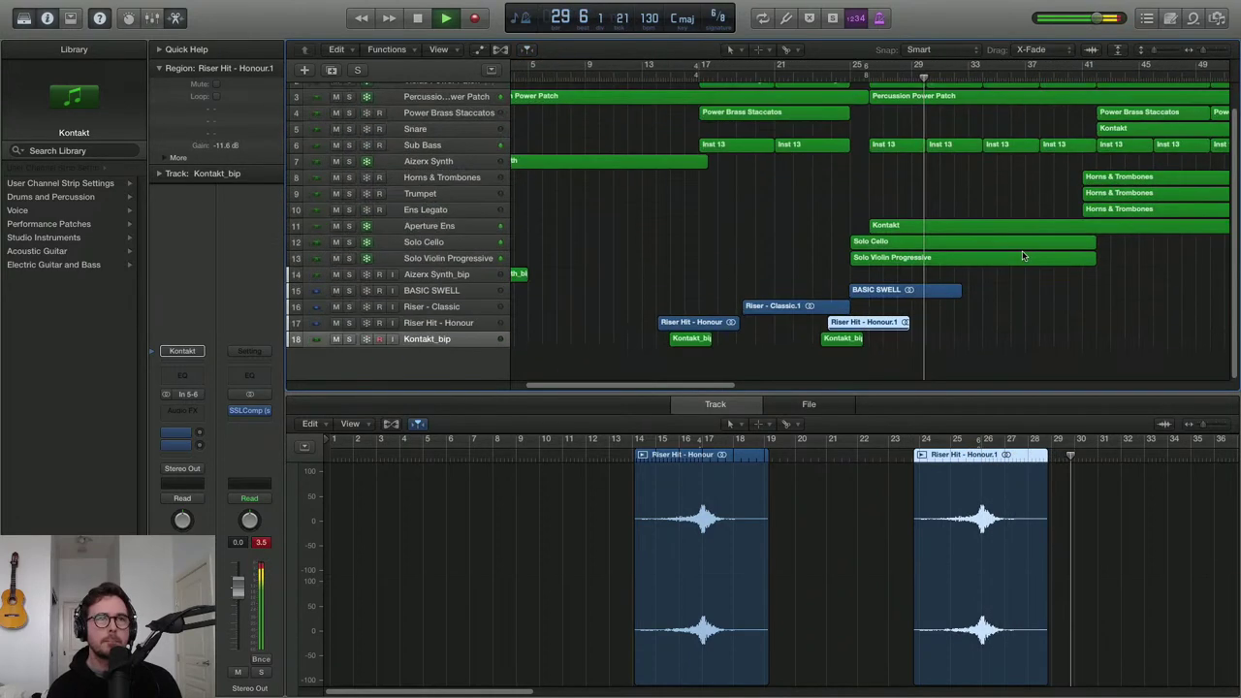
key(super+Up)
key(super+Up)
key(super+Left)
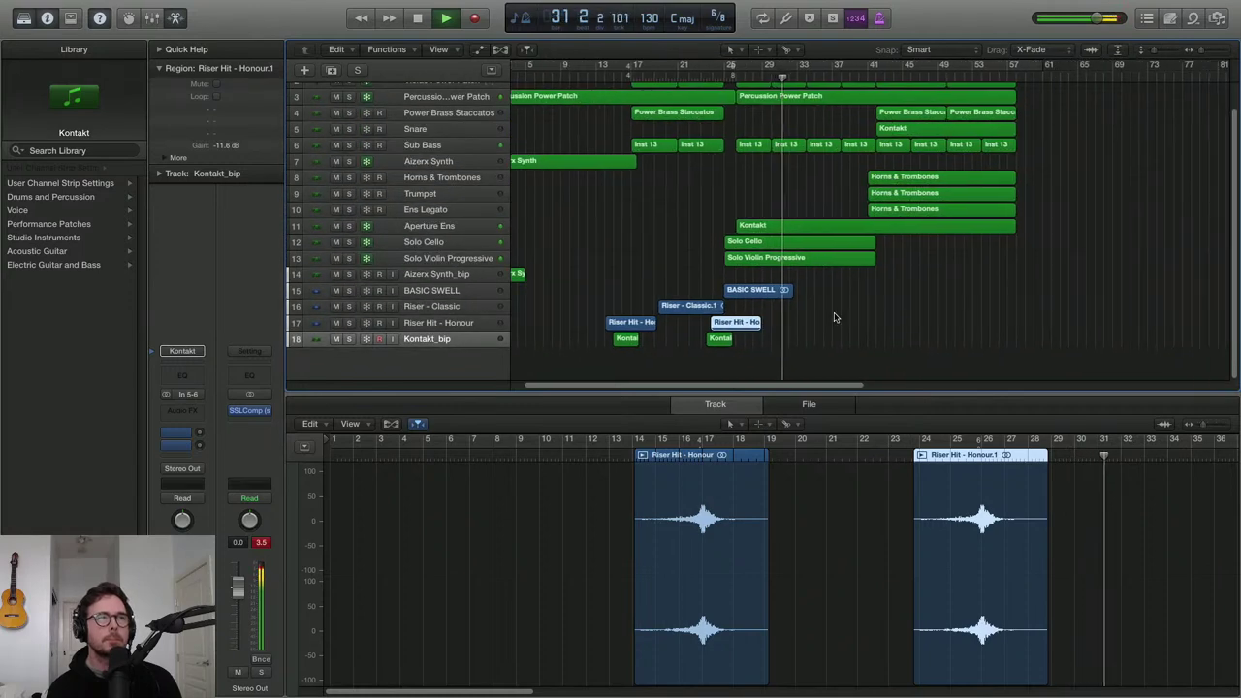
click(753, 290)
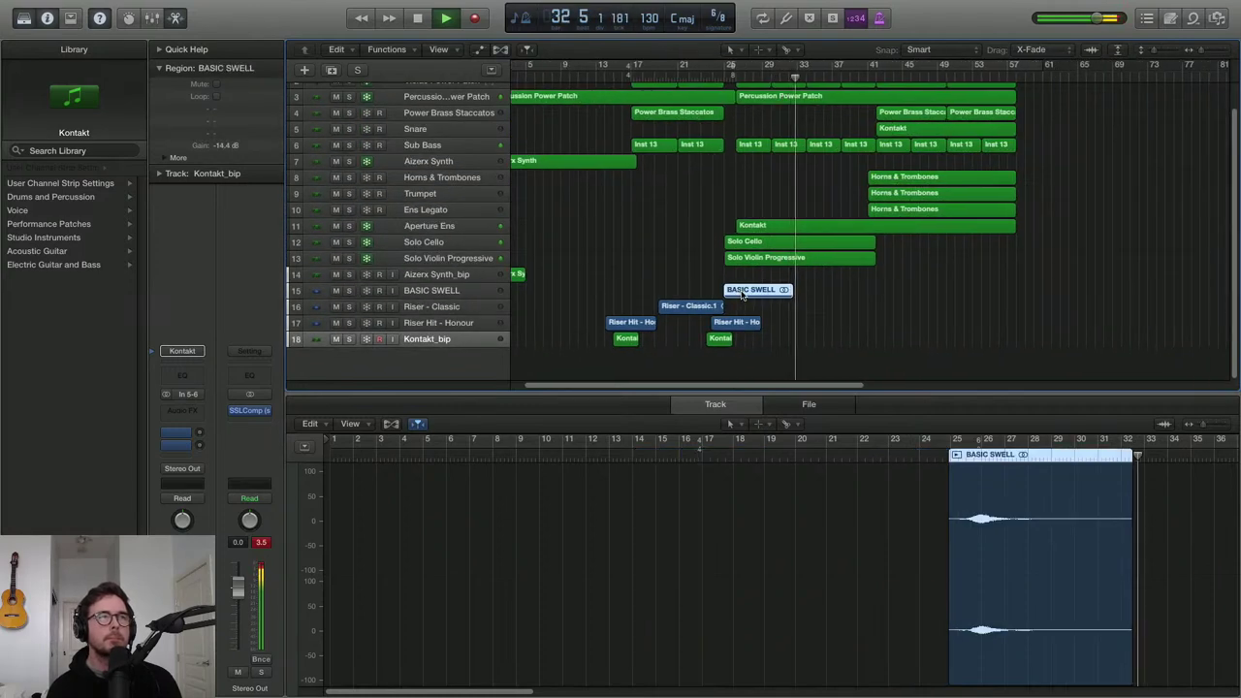
click(747, 305)
click(739, 322)
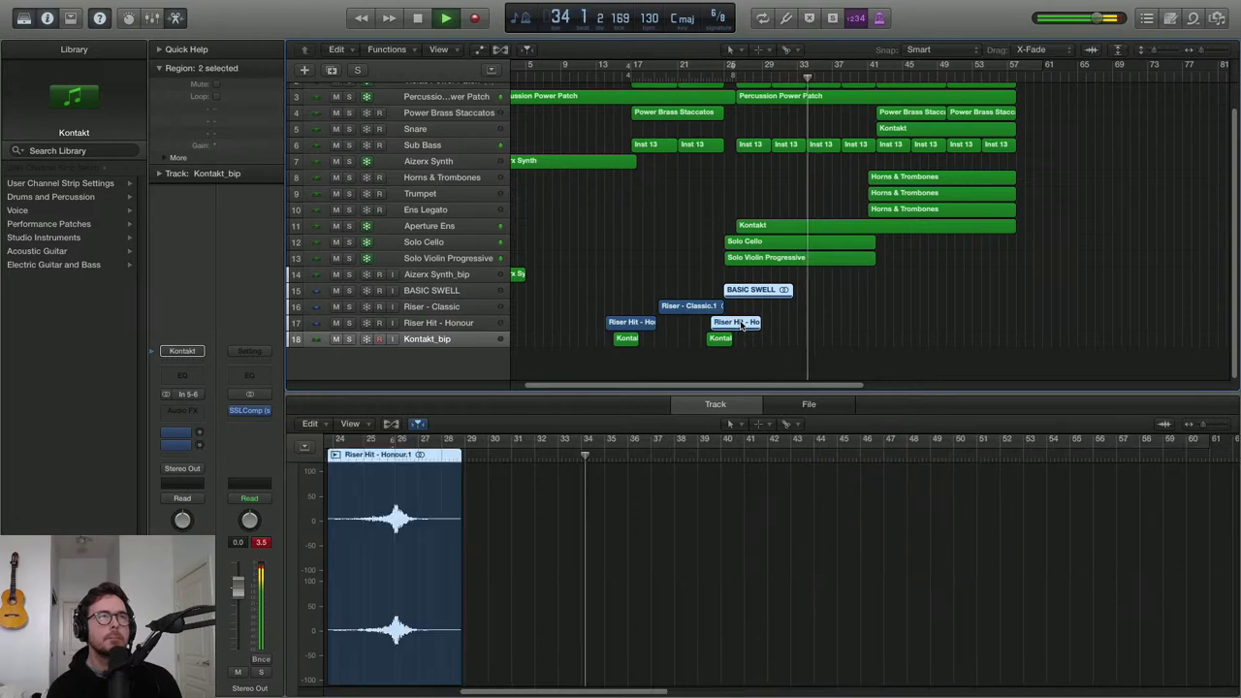
shift+click(752, 291)
drag(754, 291, 921, 276)
Shift both copied regions slightly earlier so the riser hit peaks at bar 42, and play back the transition
scroll(887, 285, up, 3)
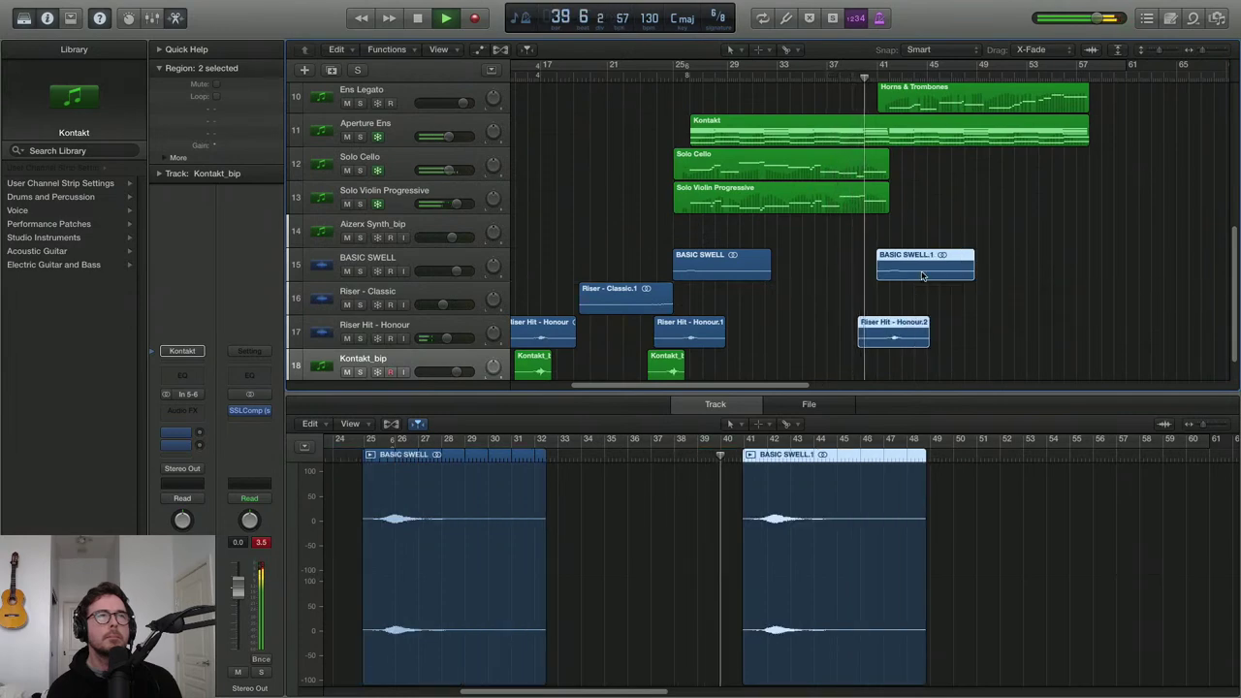
scroll(921, 273, up, 3)
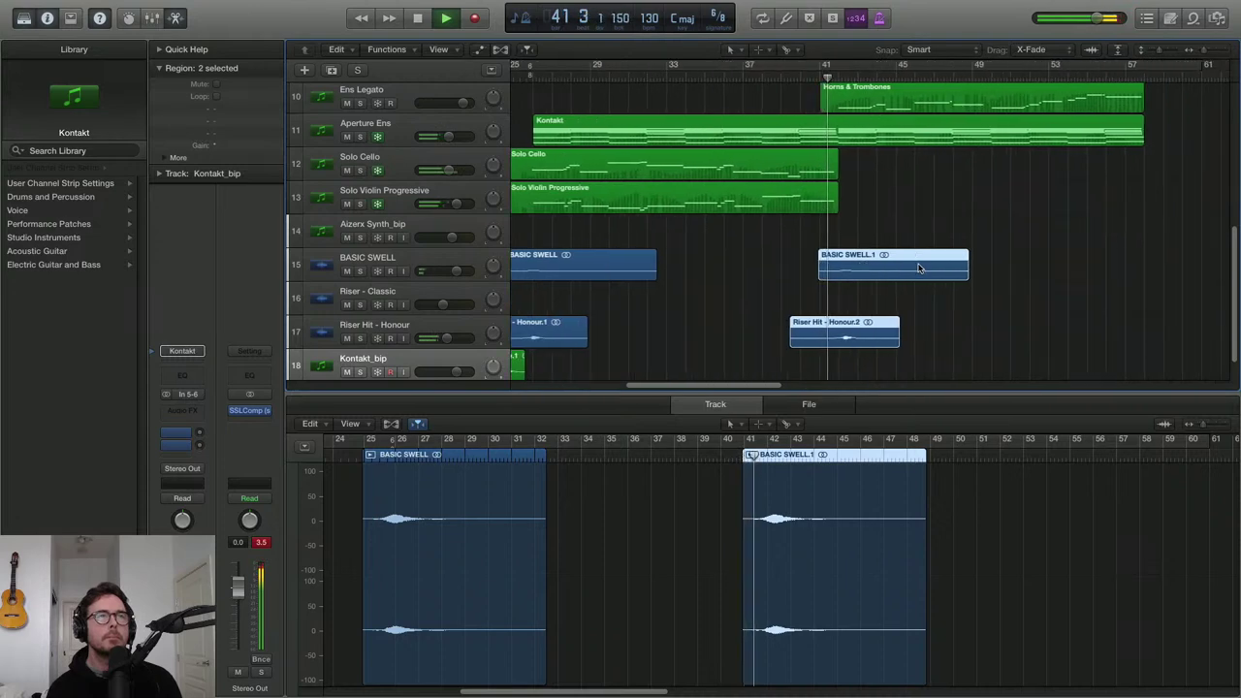
scroll(855, 260, up, 2)
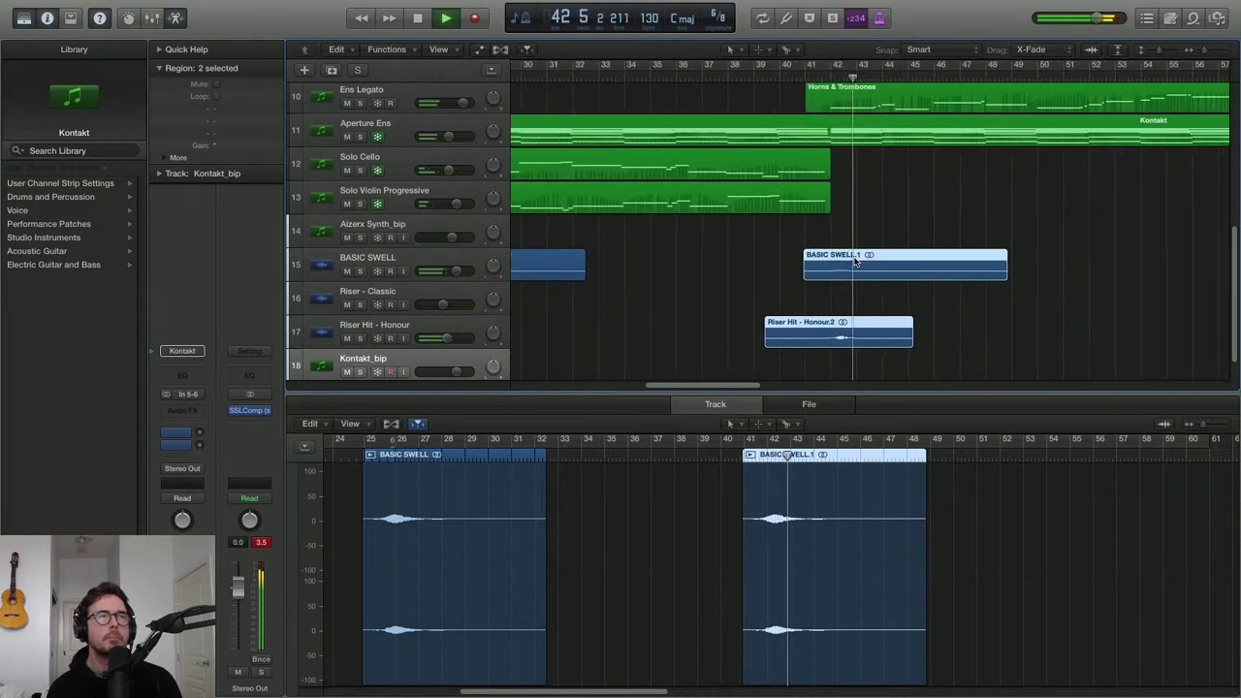
scroll(857, 264, up, 1)
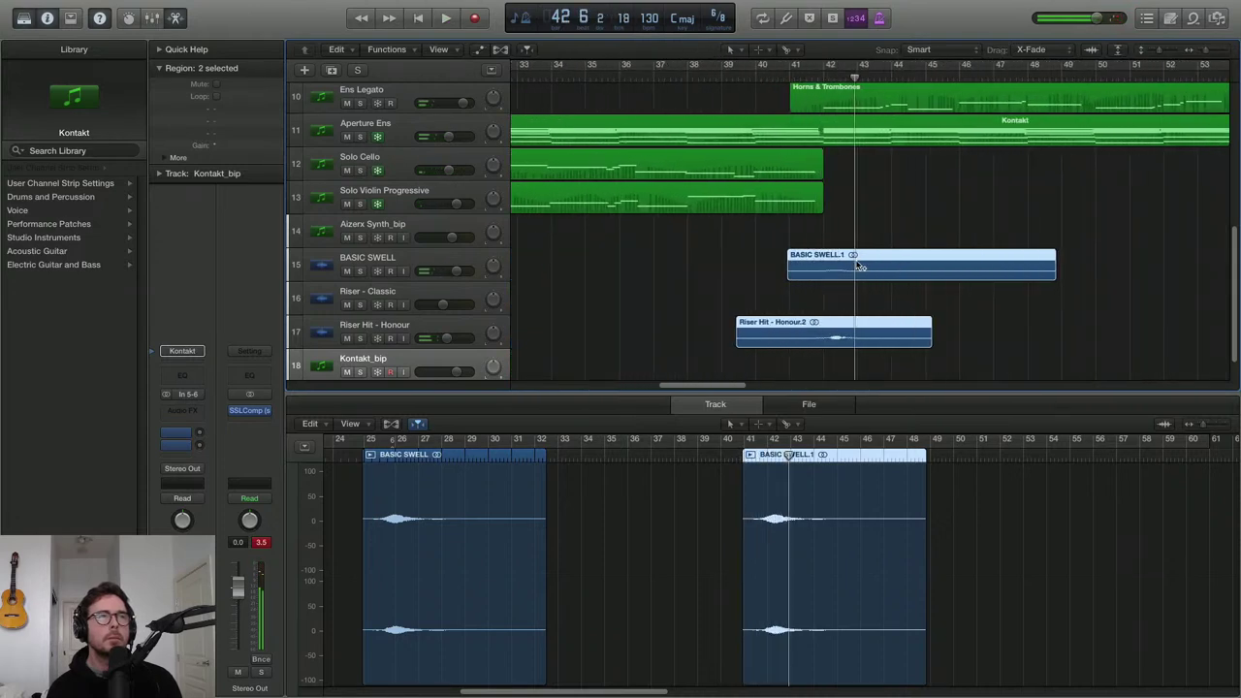
click(823, 73)
scroll(856, 233, up, 3)
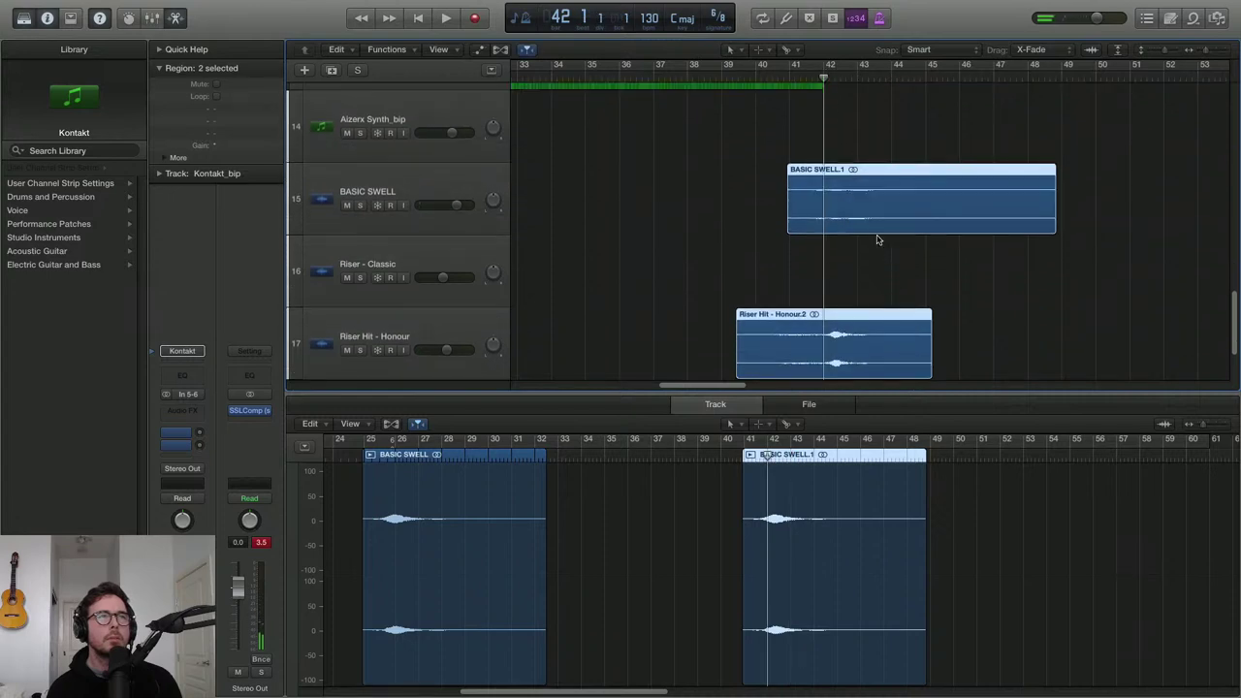
drag(884, 209, 872, 212)
key(space)
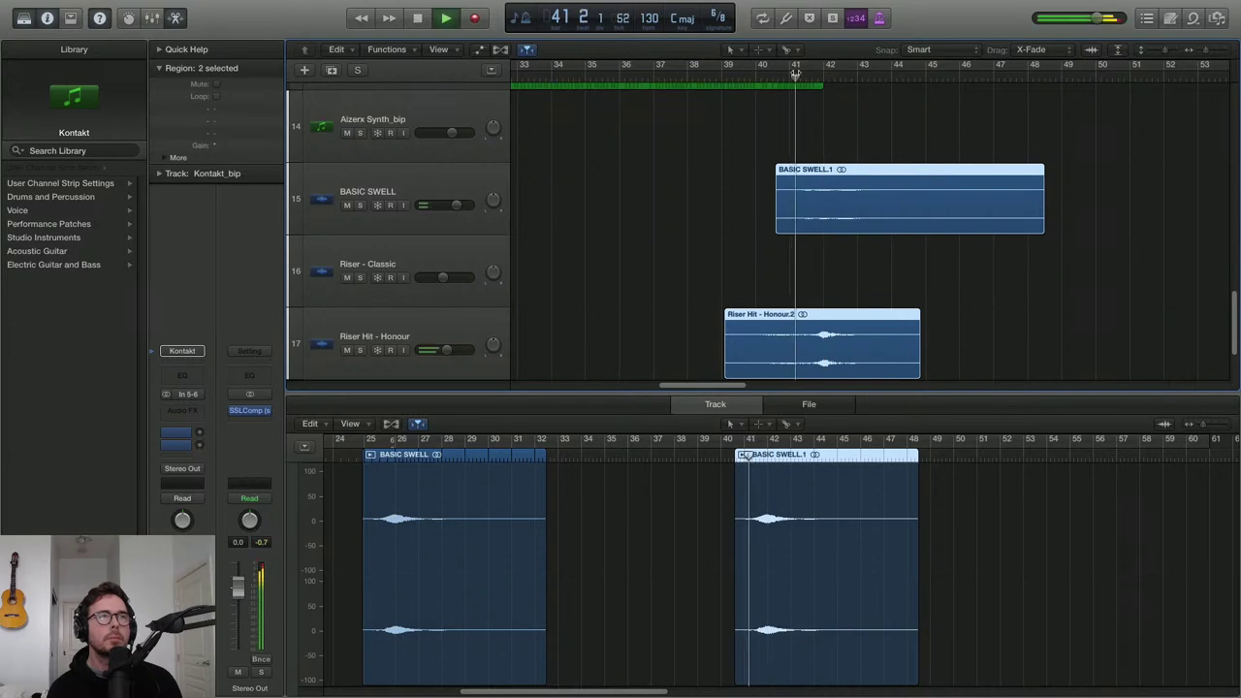
Move the Riser - Classic.1 region to the end of the arrangement so that it finishes at bar 58
key(z)
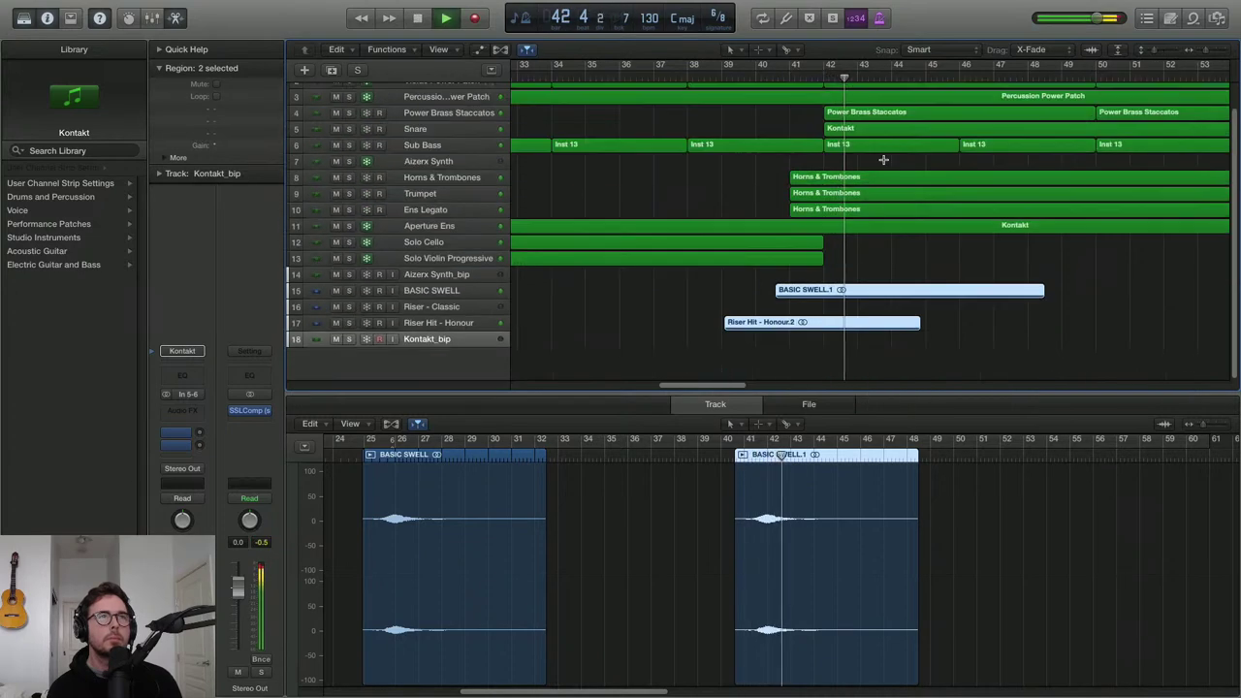
key(z)
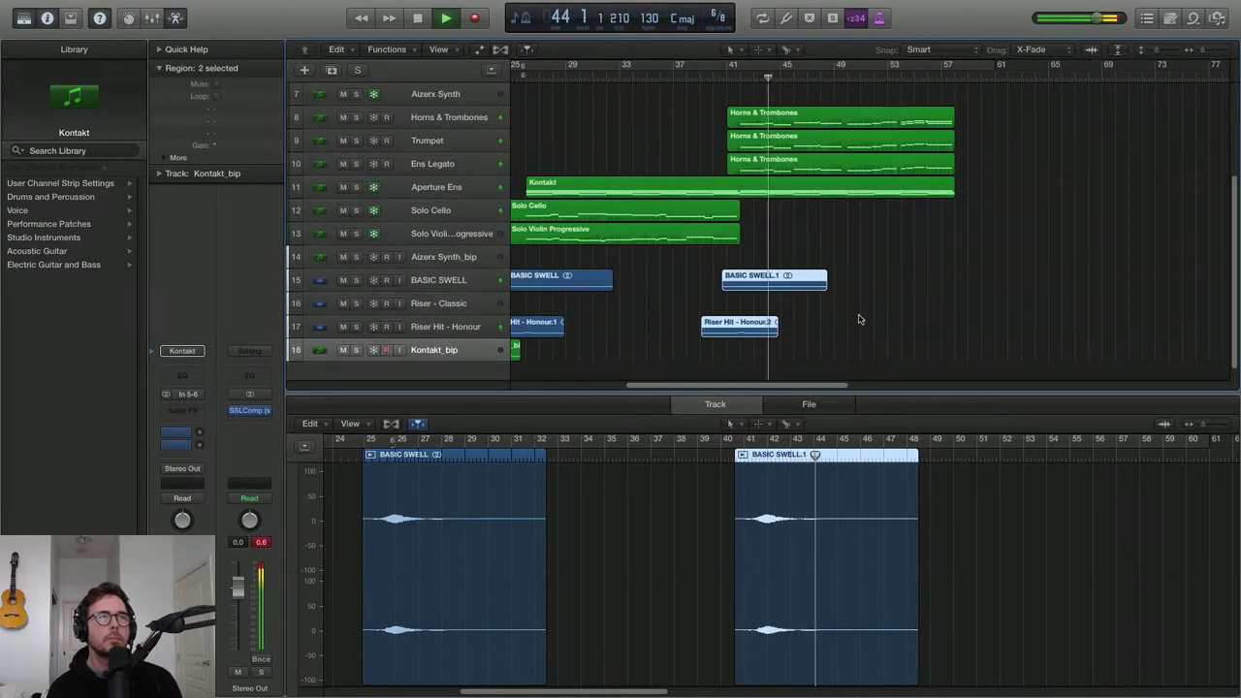
click(800, 296)
key(super+Down)
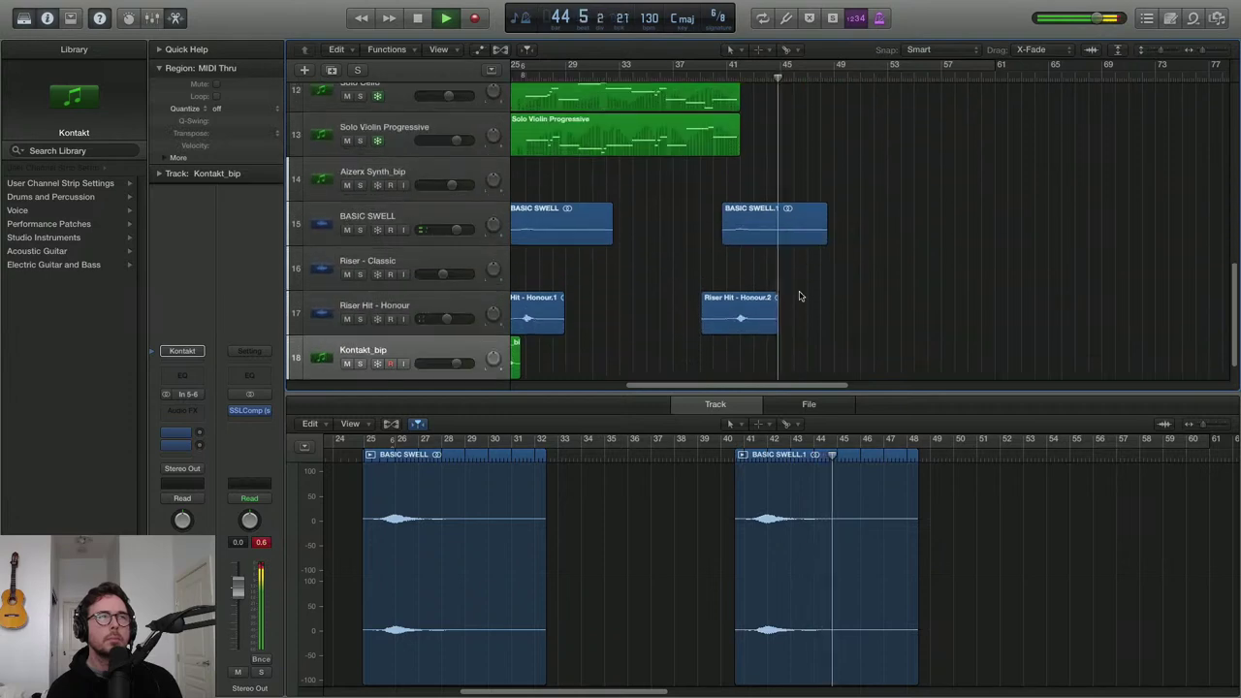
key(super+Left)
key(super+Left)
click(636, 266)
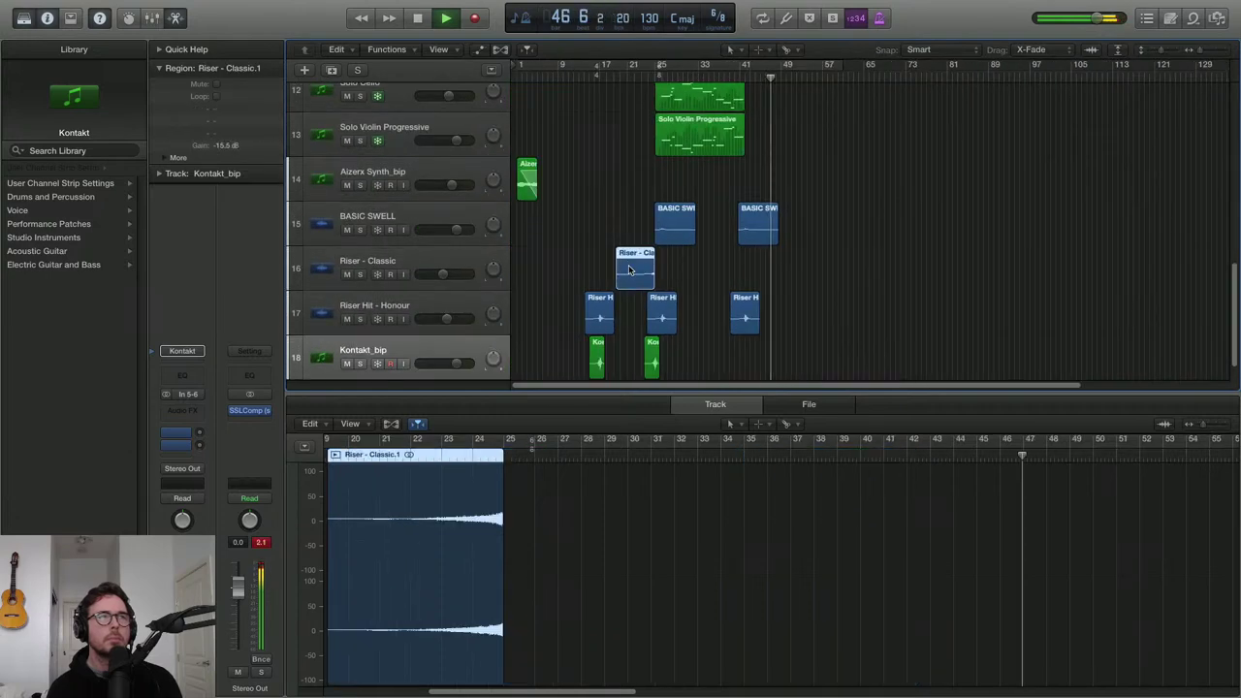
drag(636, 266, 863, 273)
key(super+Up)
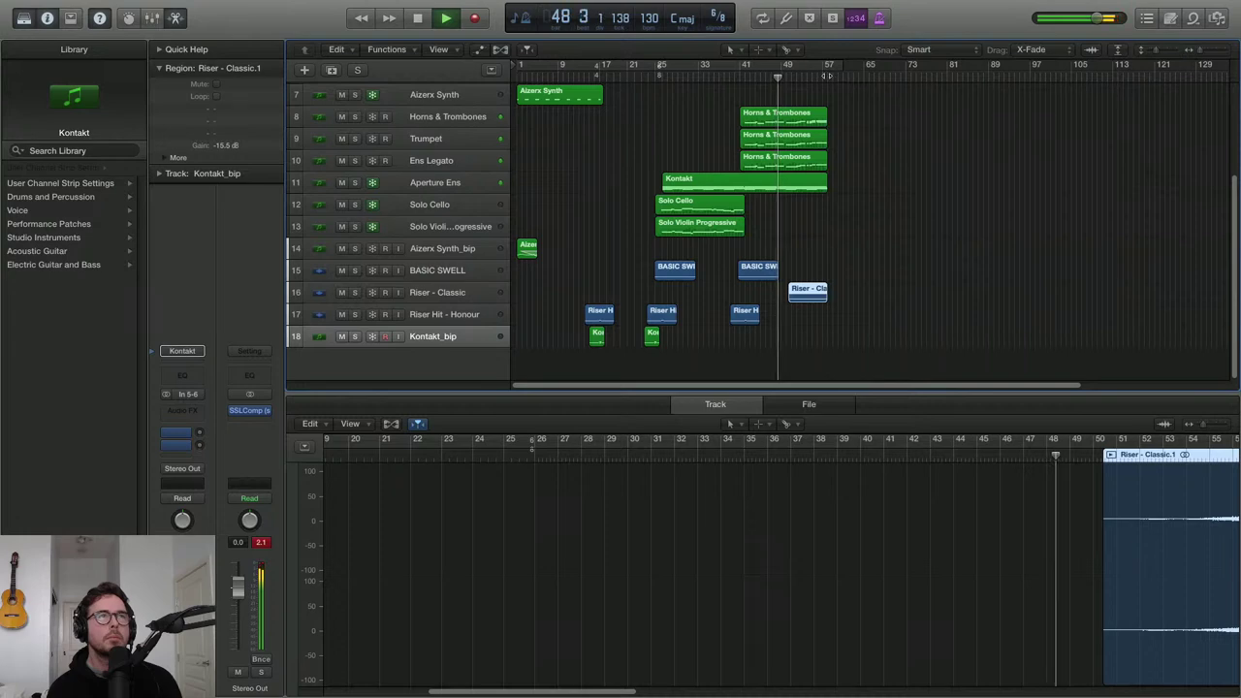
key(super+Right)
Copy the Riser Hit - Honour.2 region so its peak falls on bar 58, and play back the ending
key(super+Down)
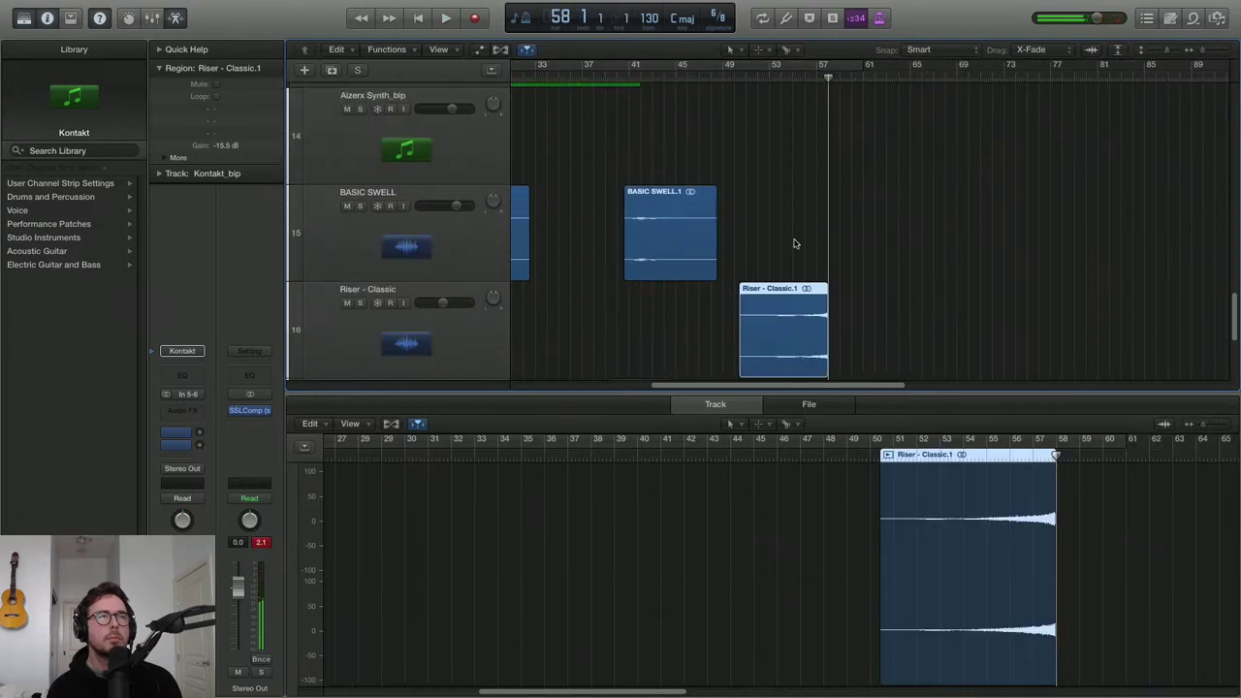
scroll(741, 243, down, 3)
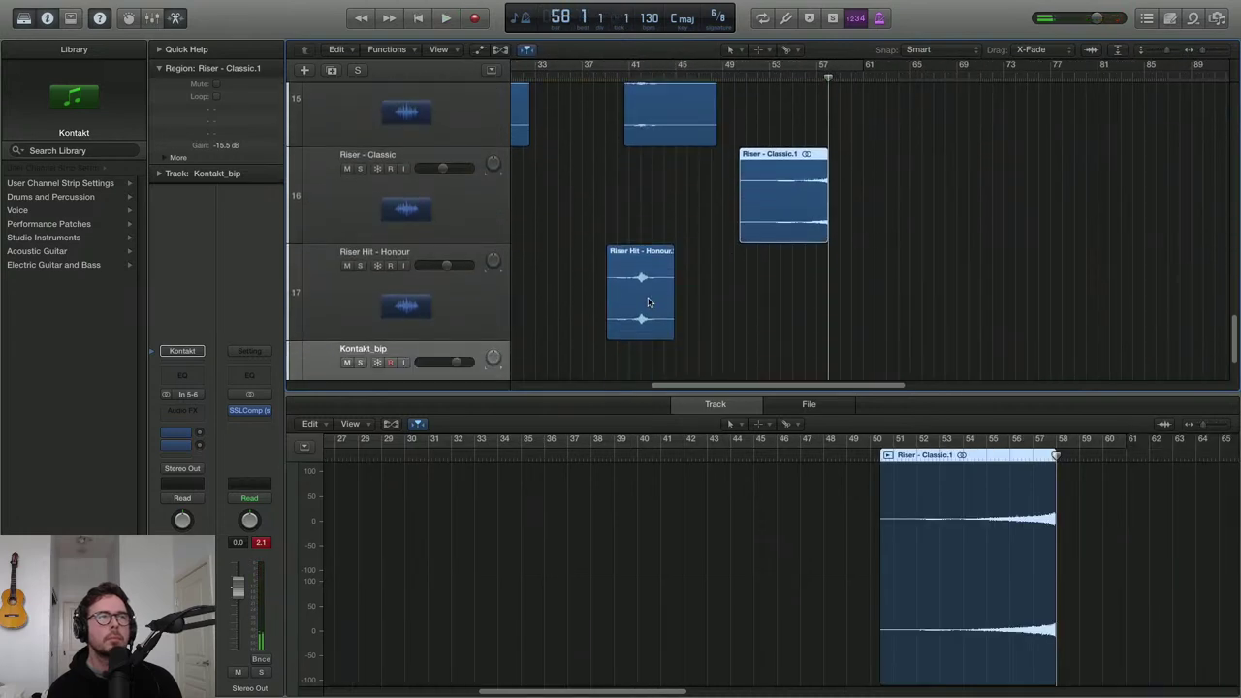
drag(647, 309, 832, 307)
click(804, 75)
key(space)
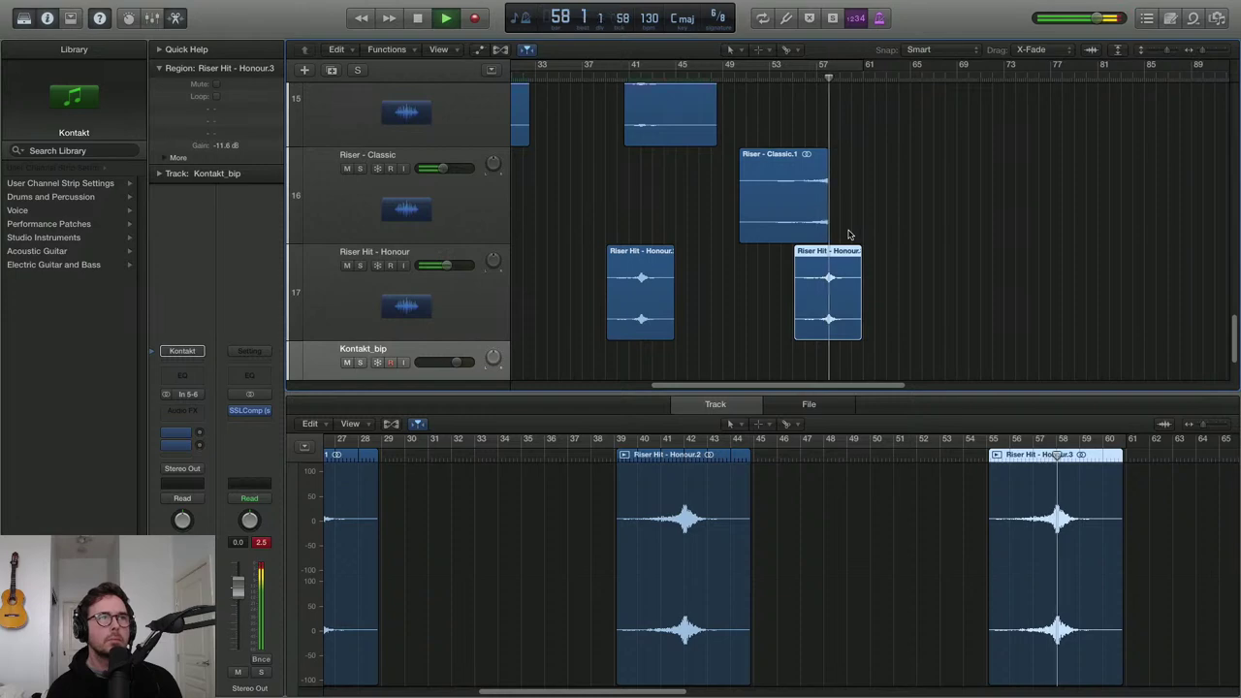
key(z)
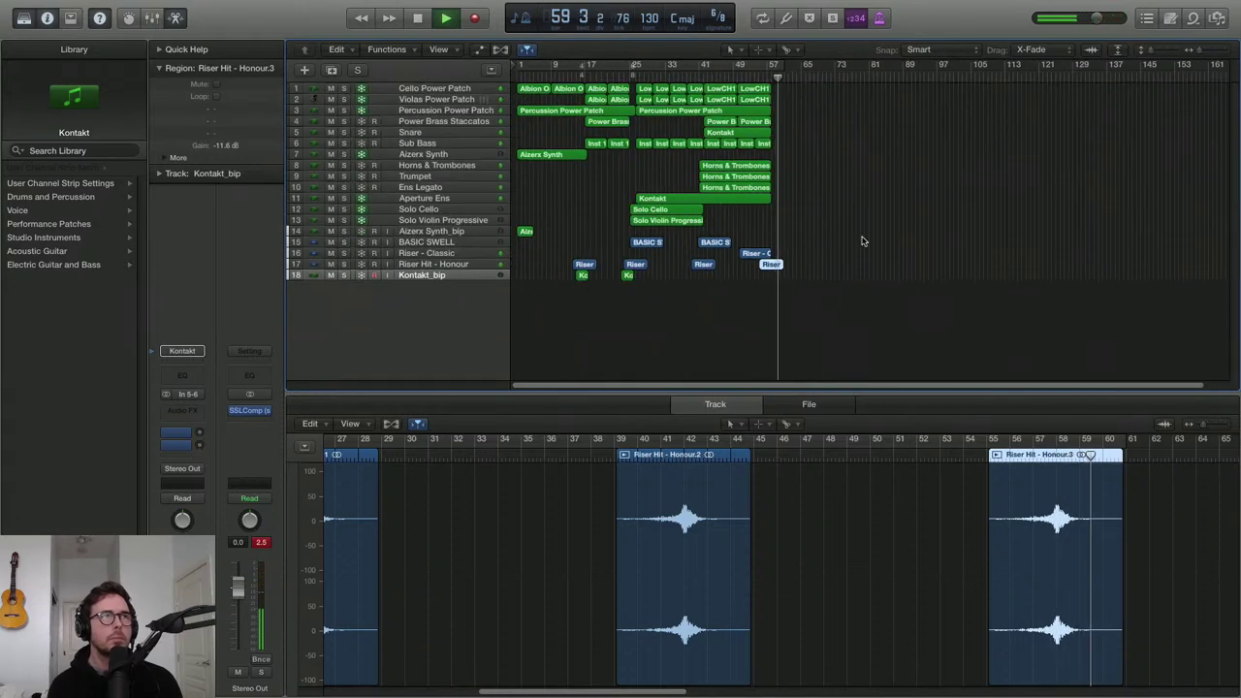
Play the arrangement from the beginning and check the SSLComp compressor on the stereo output
key(space)
key(Return)
key(super+Left)
key(super+Left)
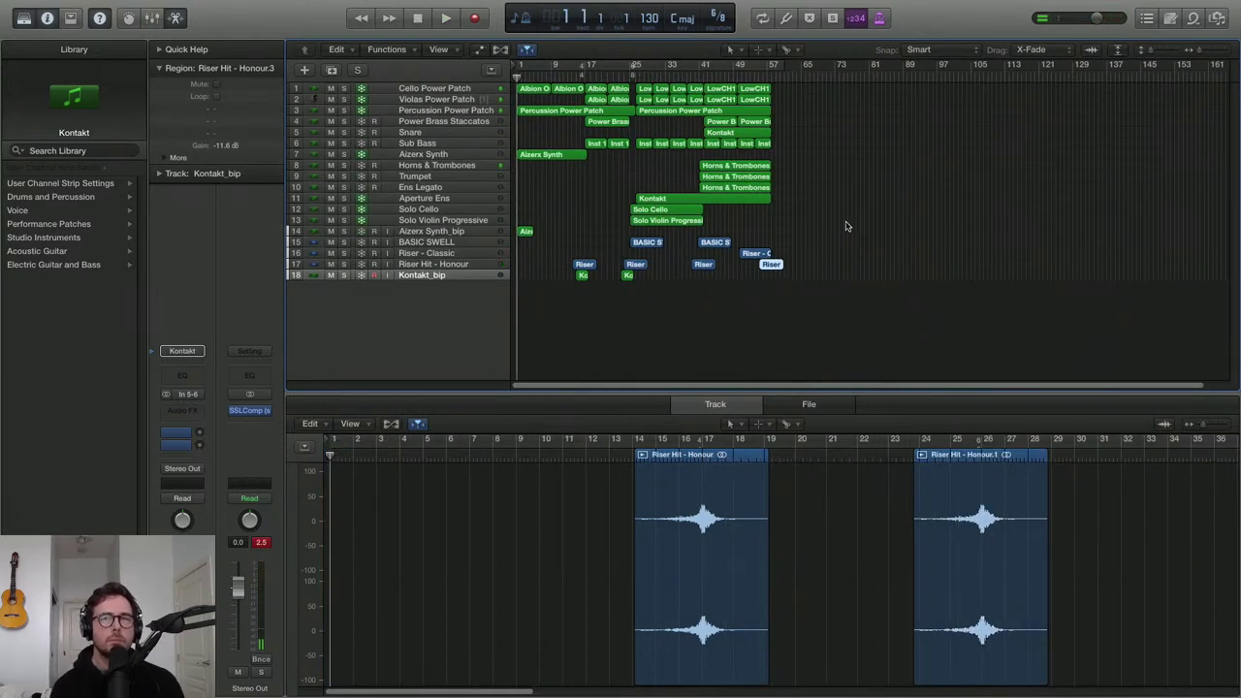
key(super+Down)
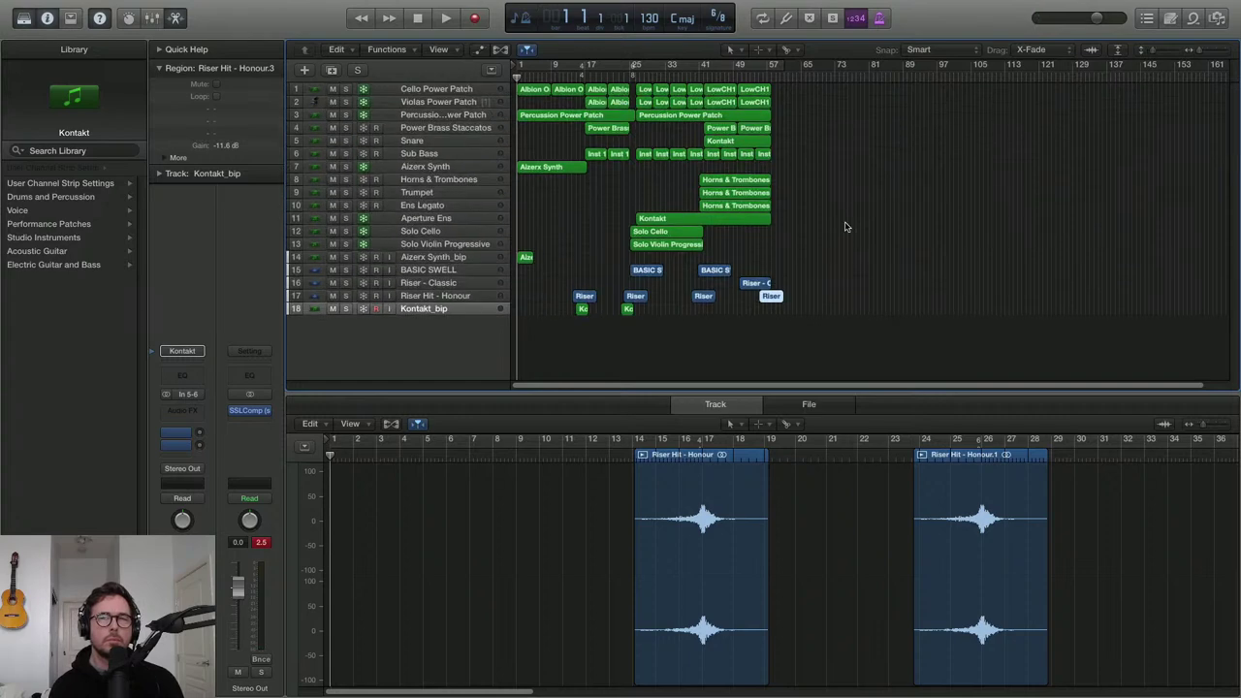
key(space)
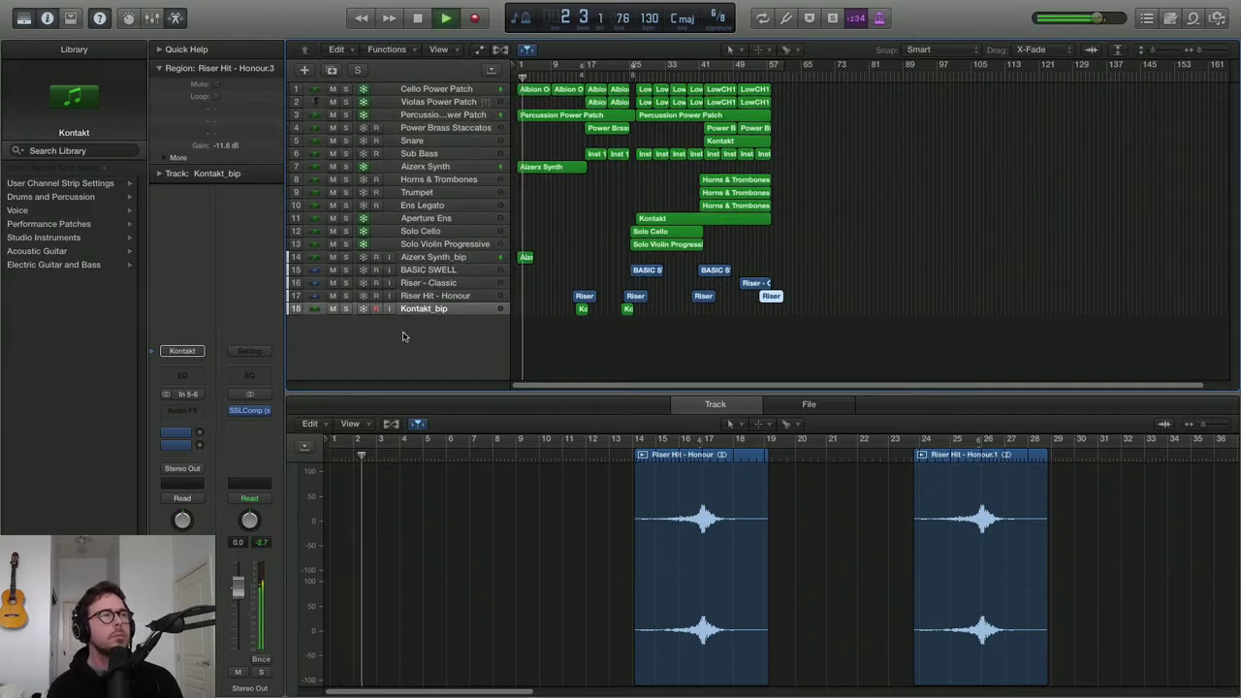
click(250, 413)
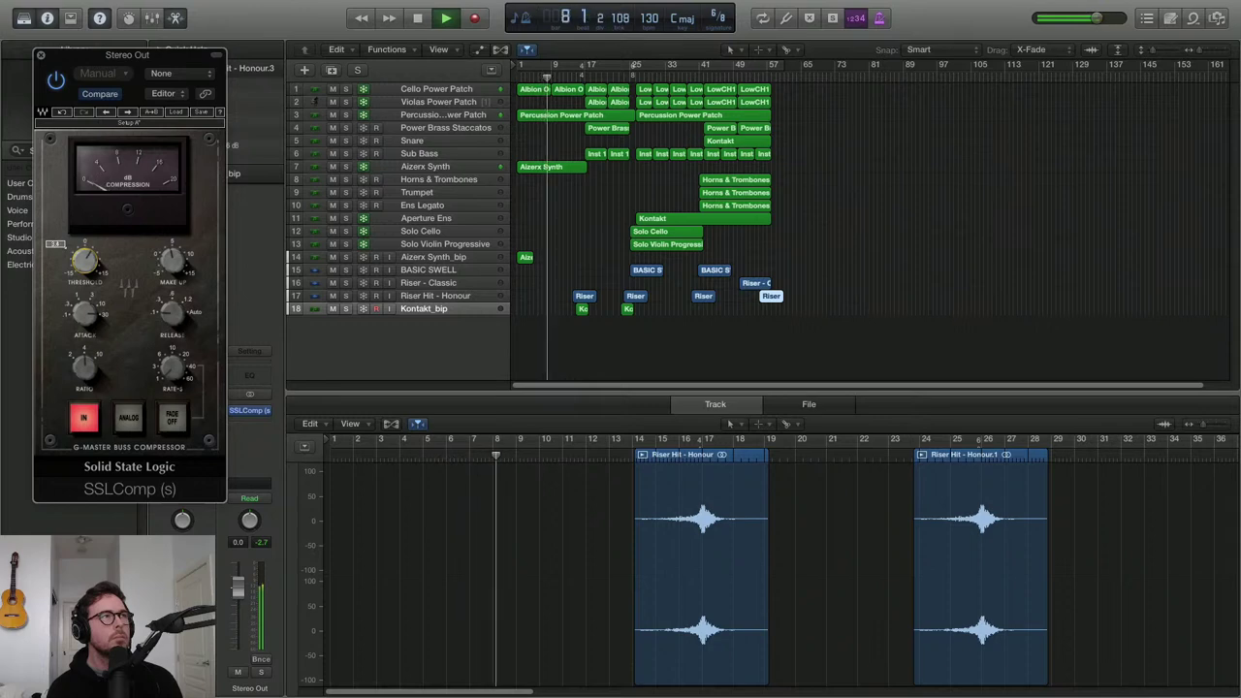
click(40, 55)
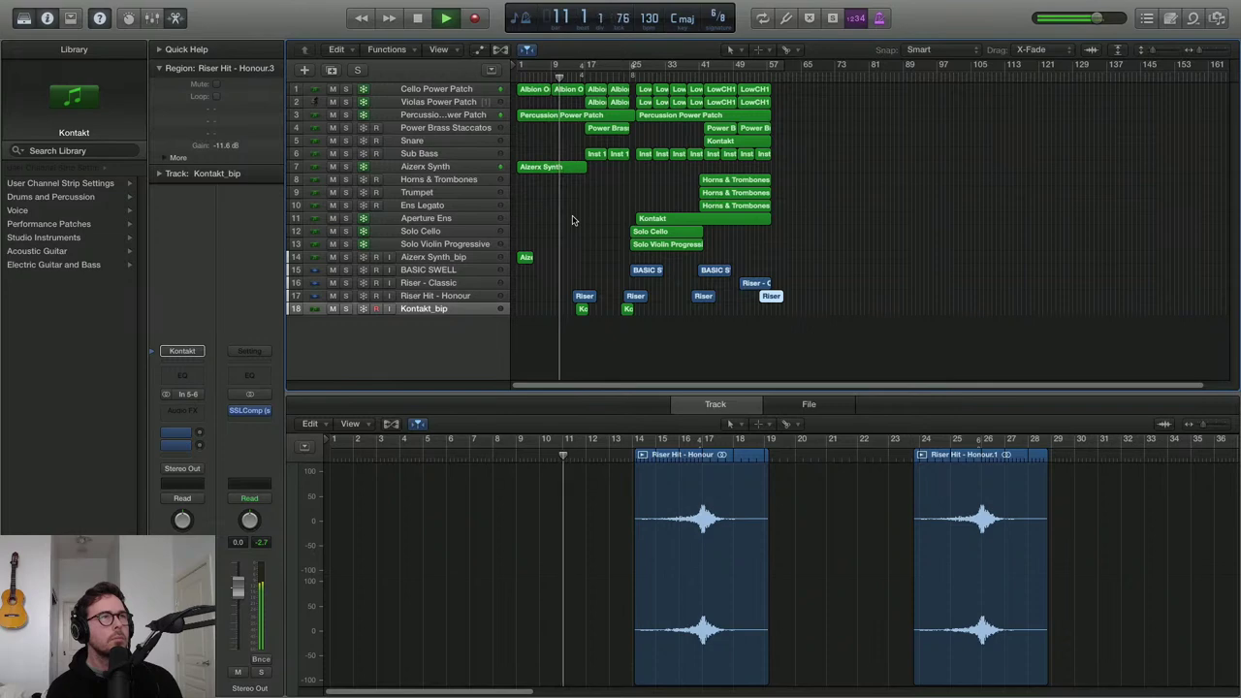
Add a Kontakt instrument track below Percussion Power Patch and load Arkhis.nki from the Arkhis library
click(424, 117)
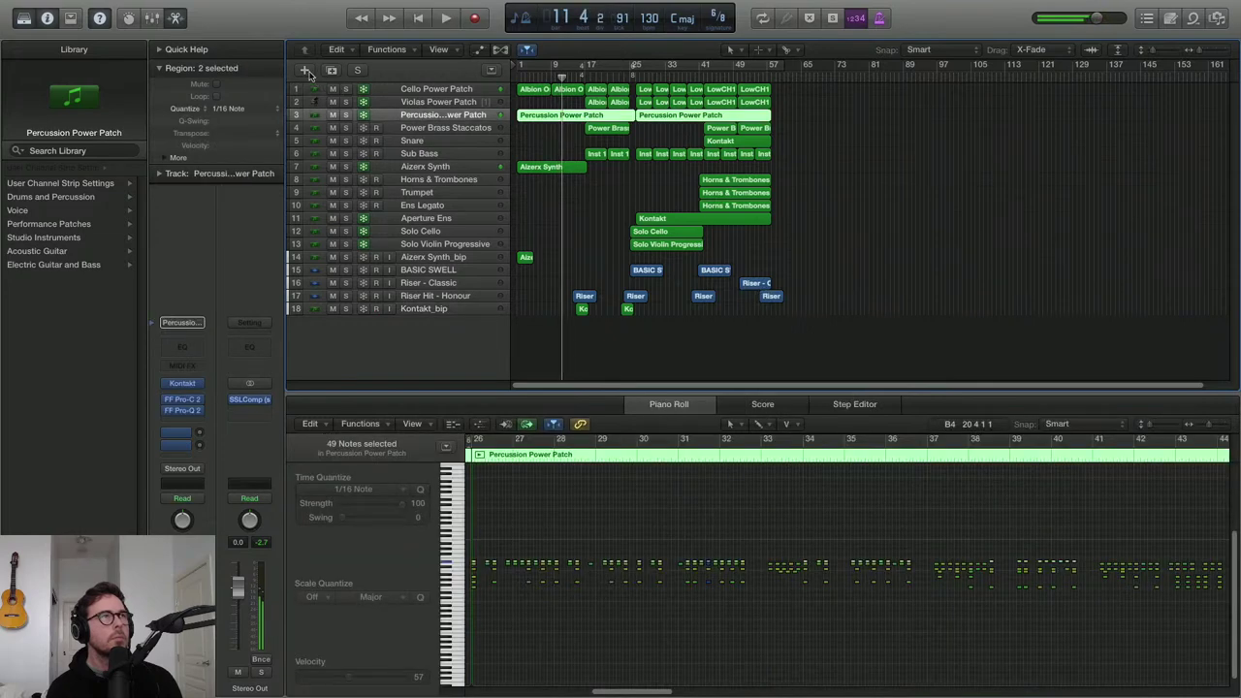
click(303, 70)
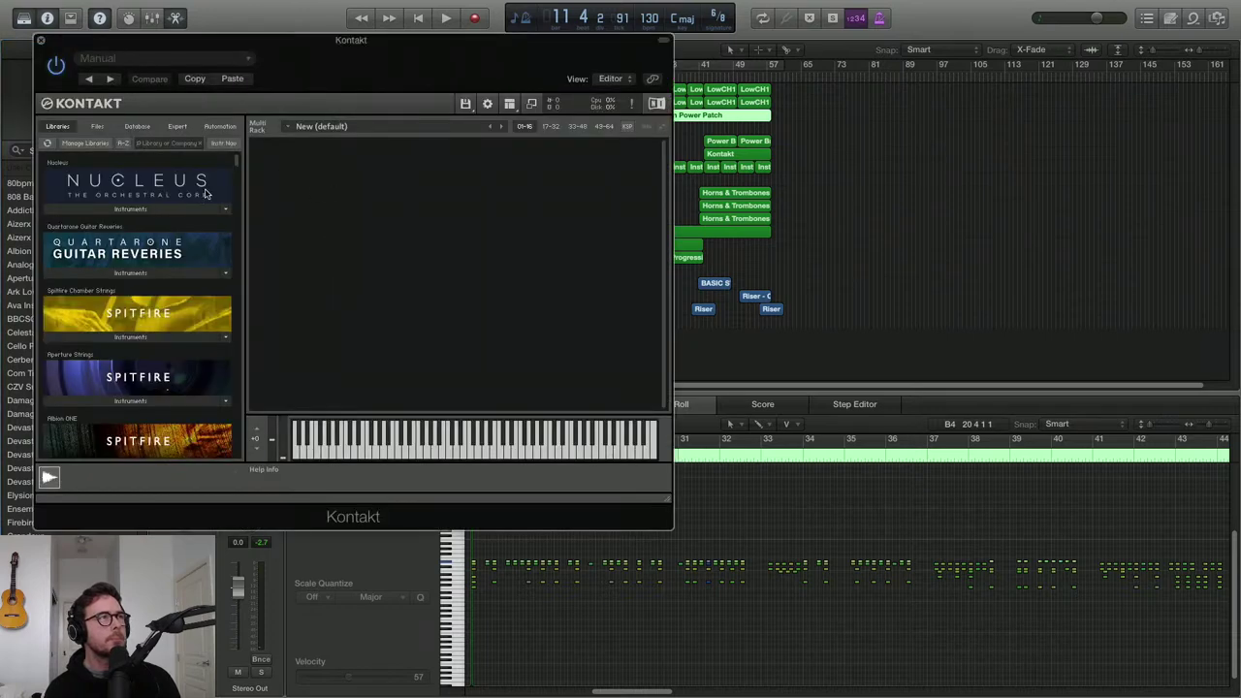
text(rkhis)
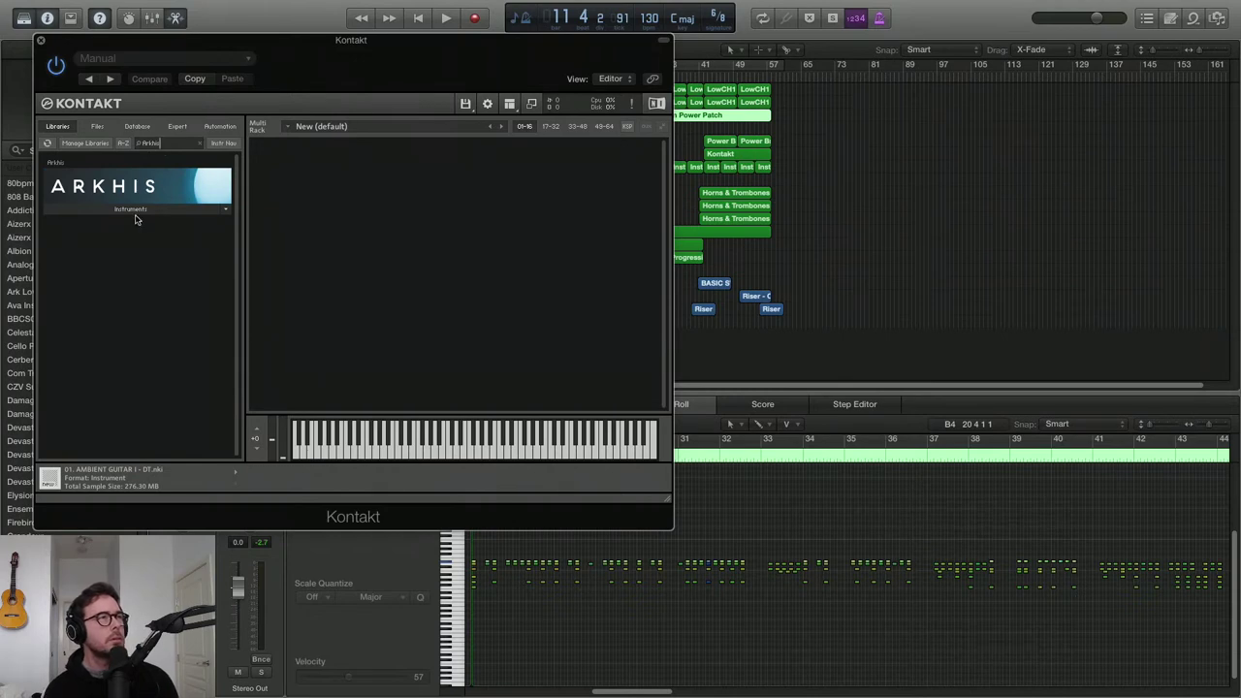
click(136, 214)
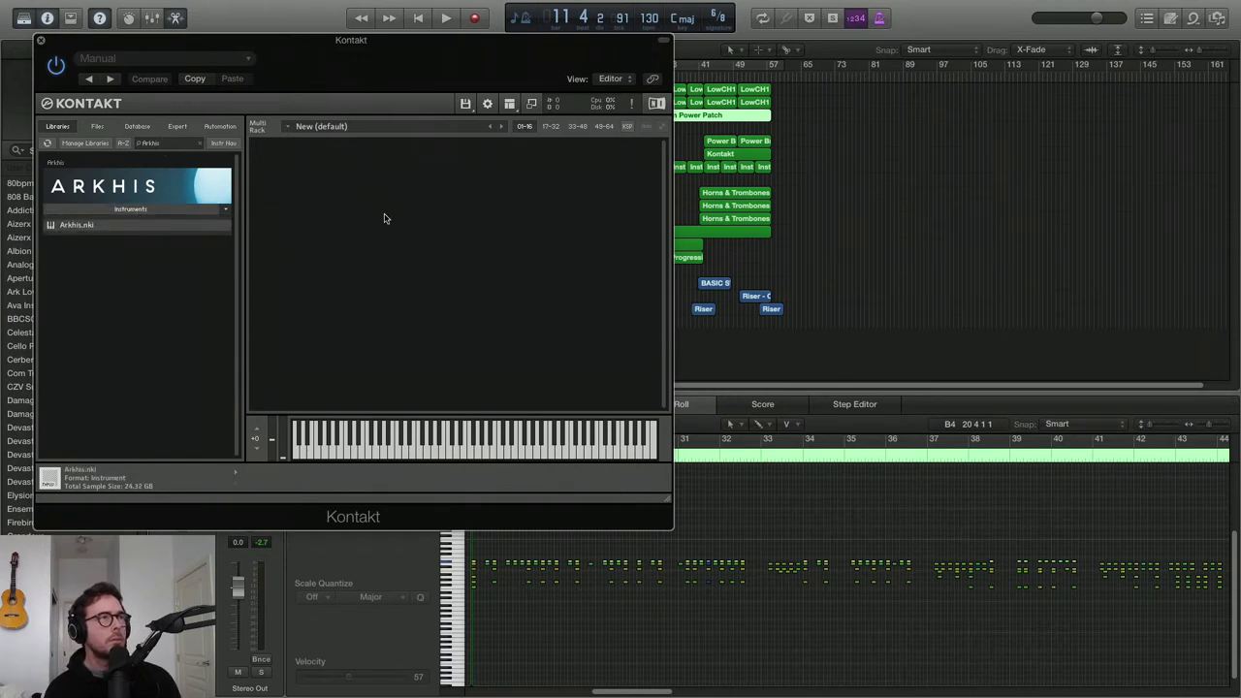
Load the Whispering Strings pad preset in Arkhis and slightly lower the volume of layer 1, Guitar Ensemble - Quiet Longs
click(290, 166)
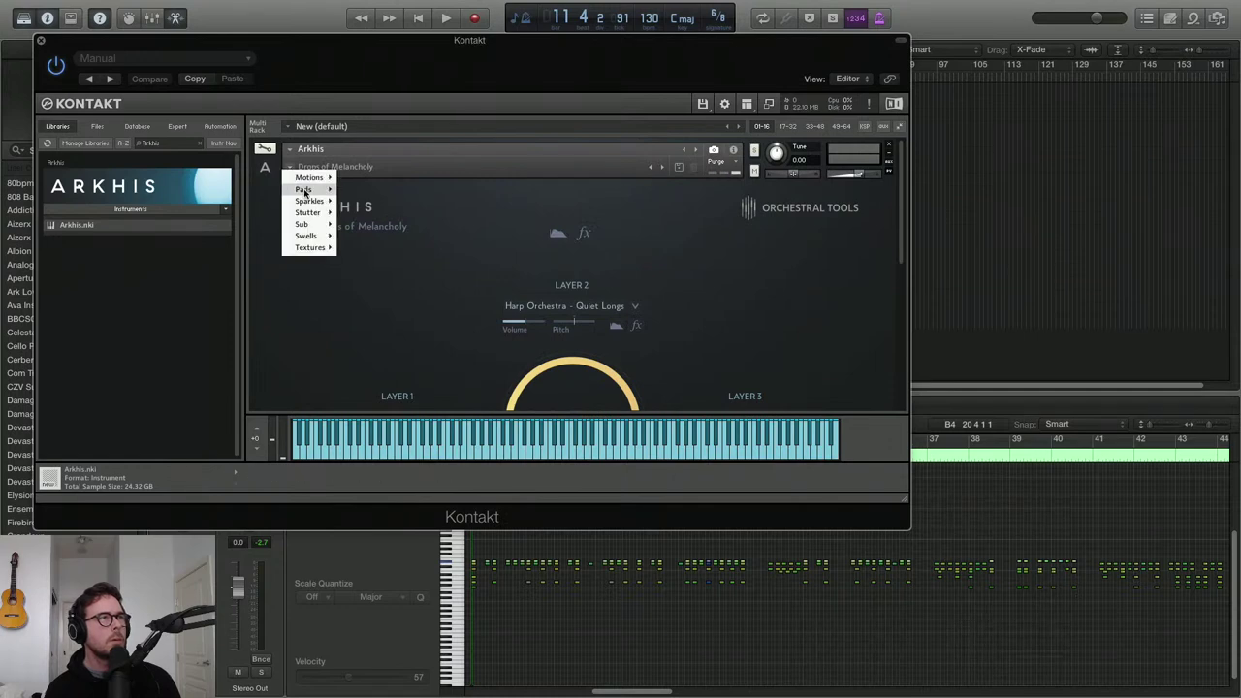
mouse_move(315, 200)
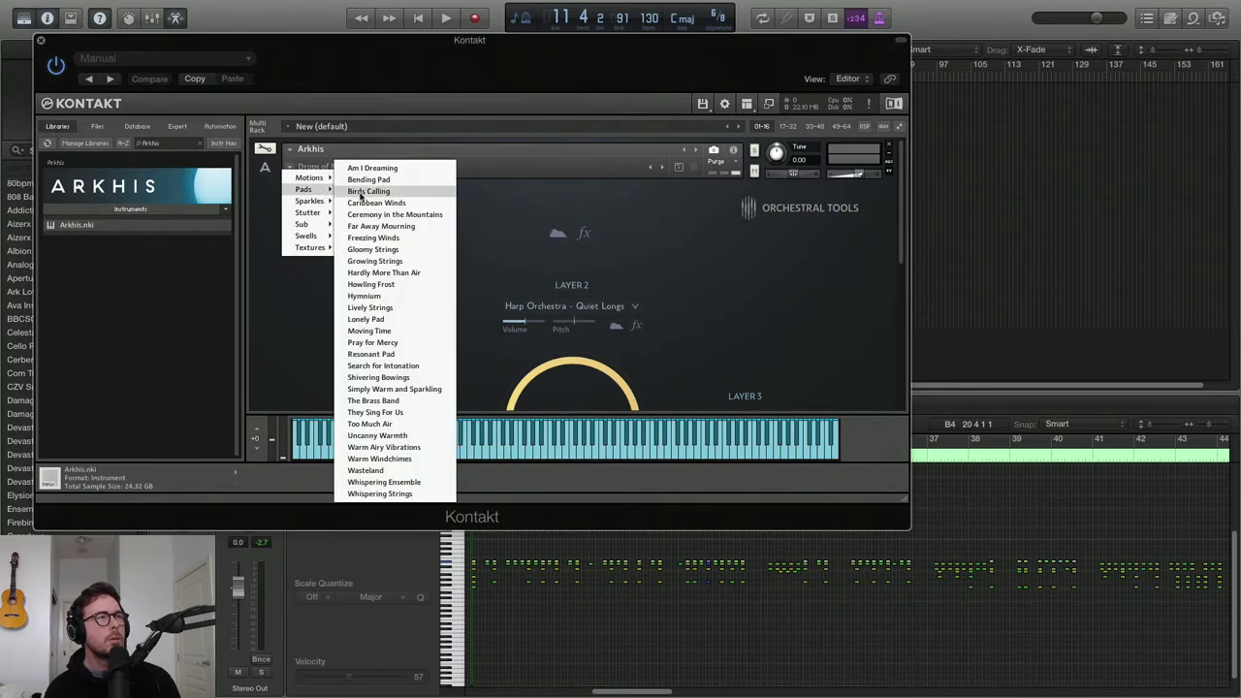
click(398, 495)
scroll(426, 367, down, 3)
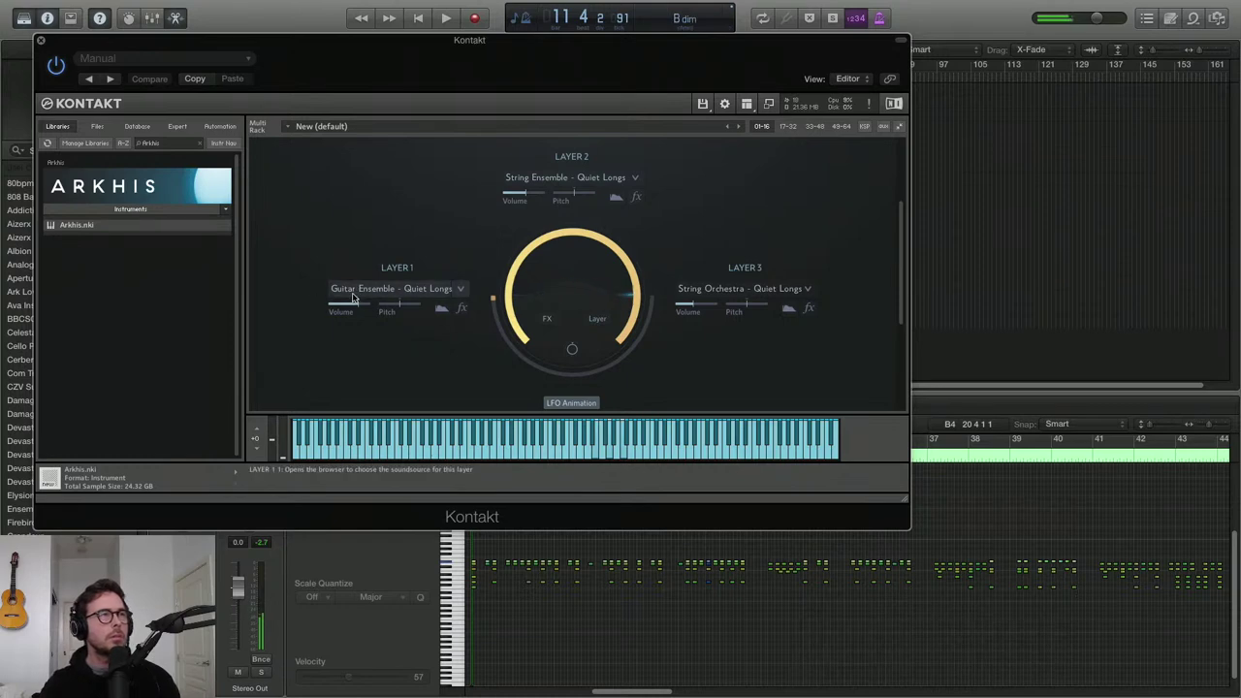
drag(360, 308, 344, 313)
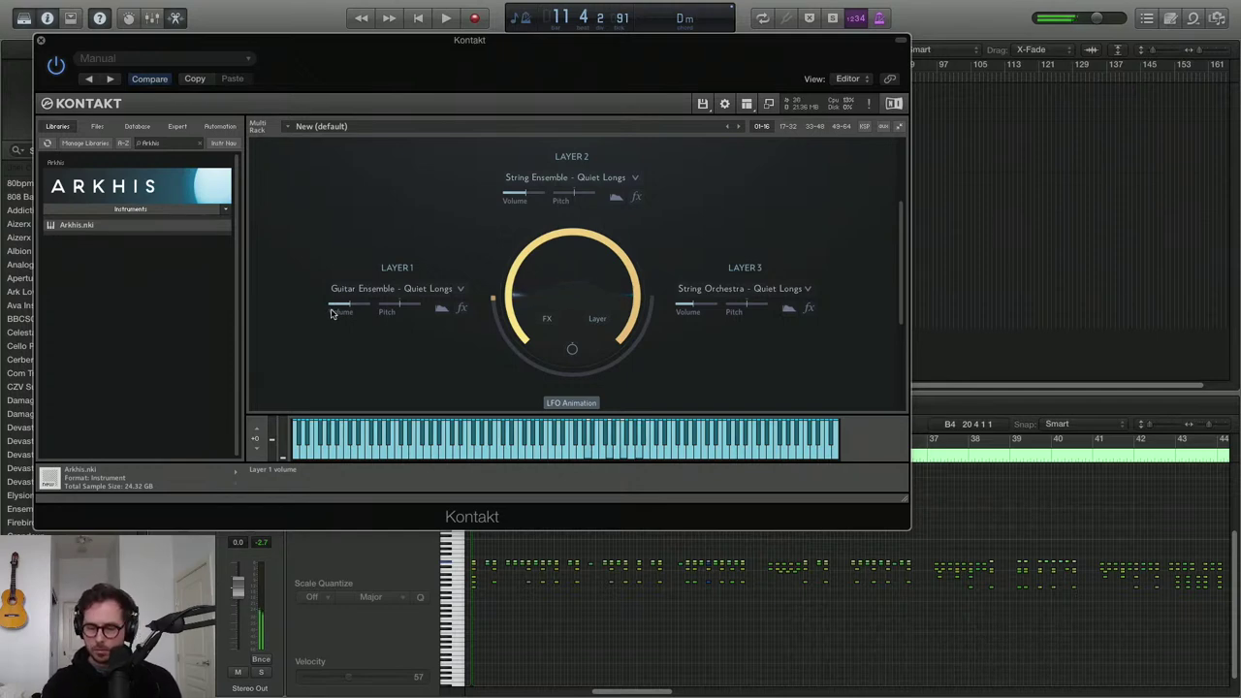
key(space)
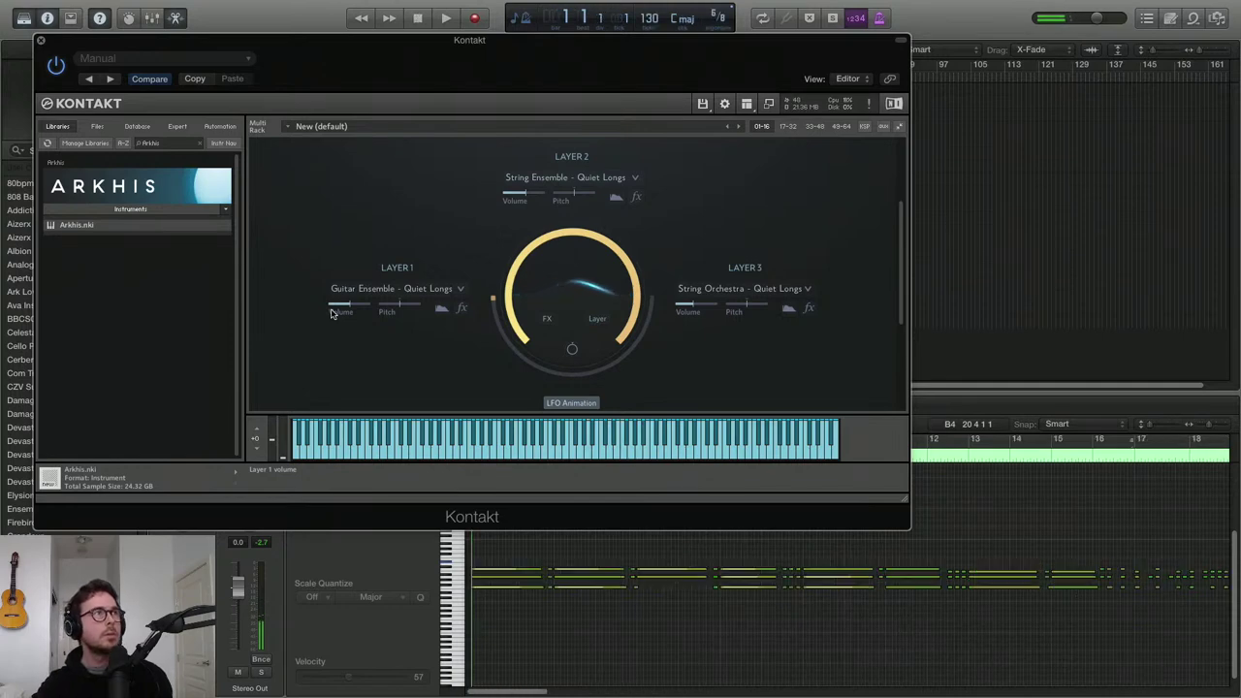
click(39, 41)
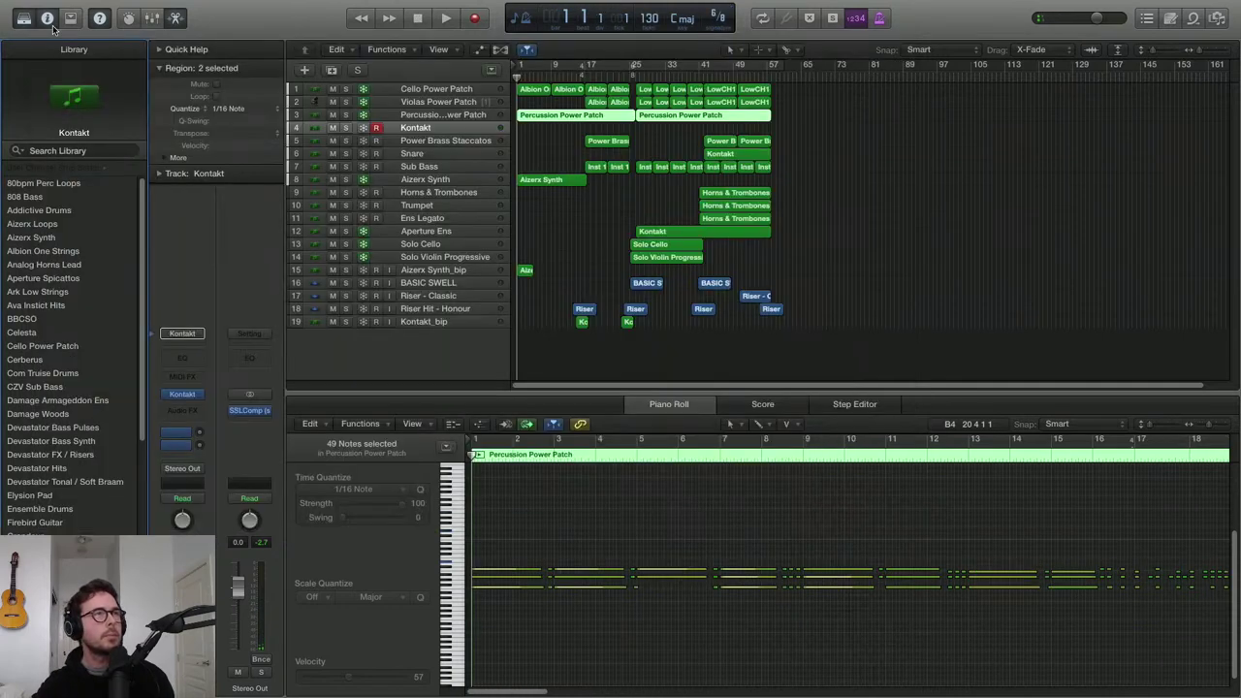
Record sustained pad chords on the Kontakt track below Percussion Power Patch, from bar 1 to about bar 18
key(space)
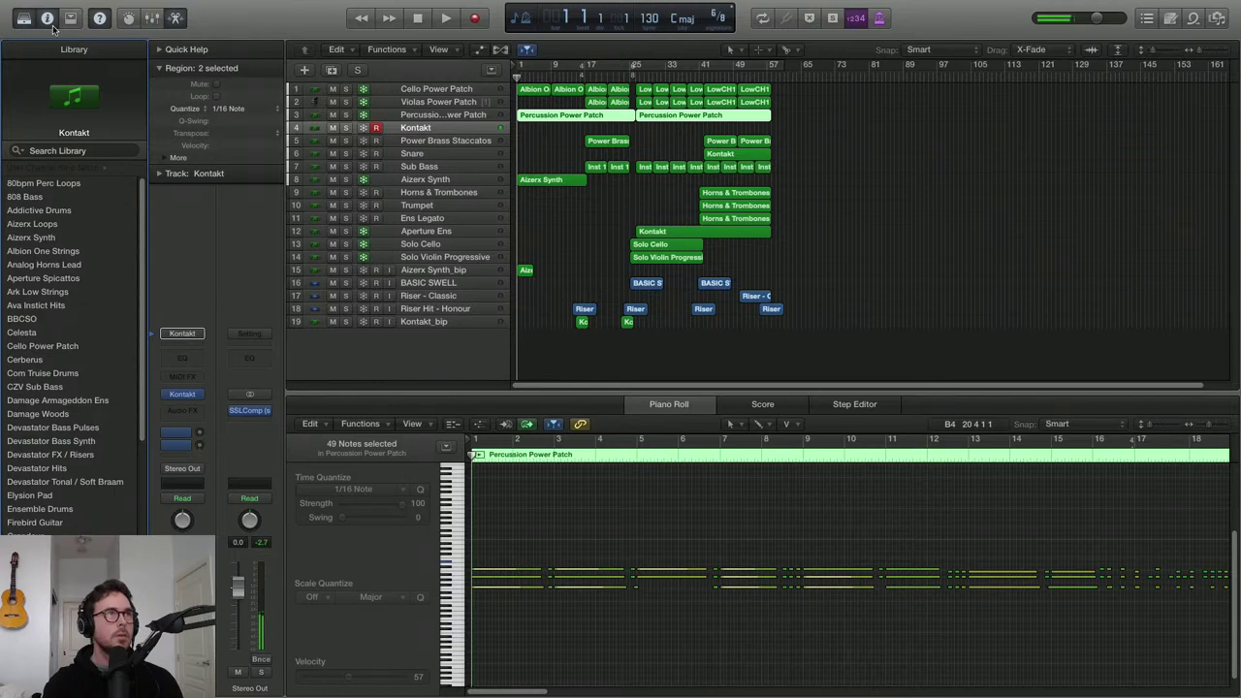
key(super+shift+a)
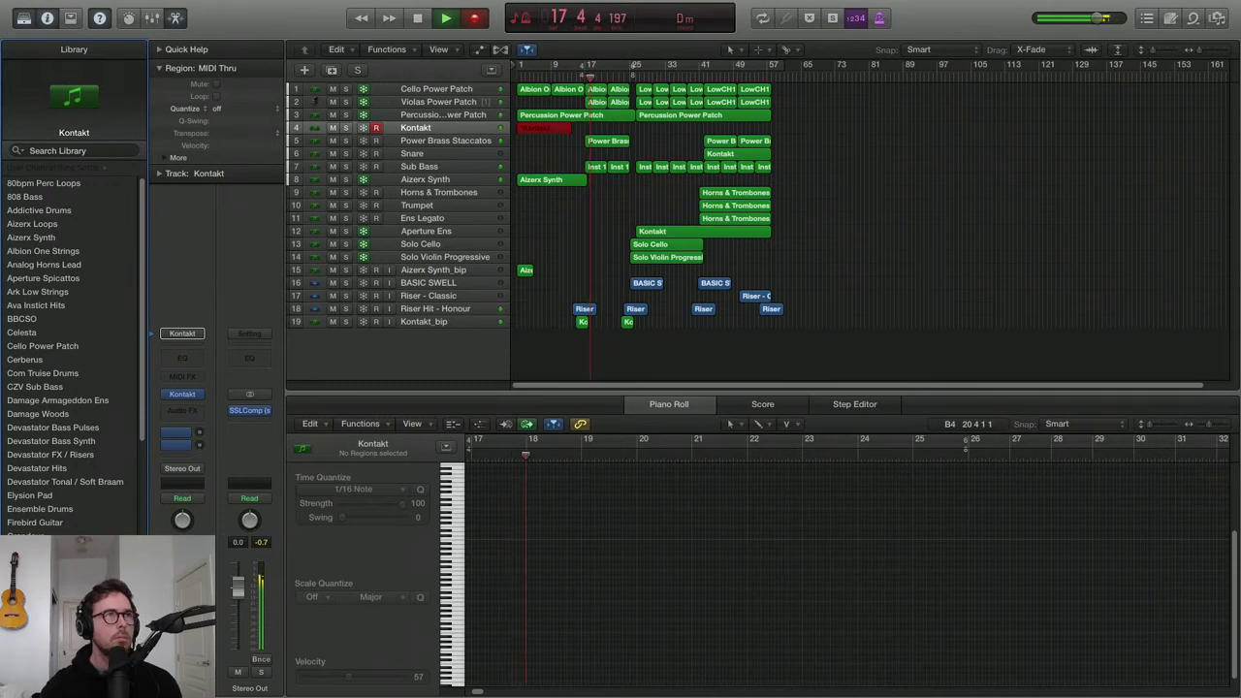
key(space)
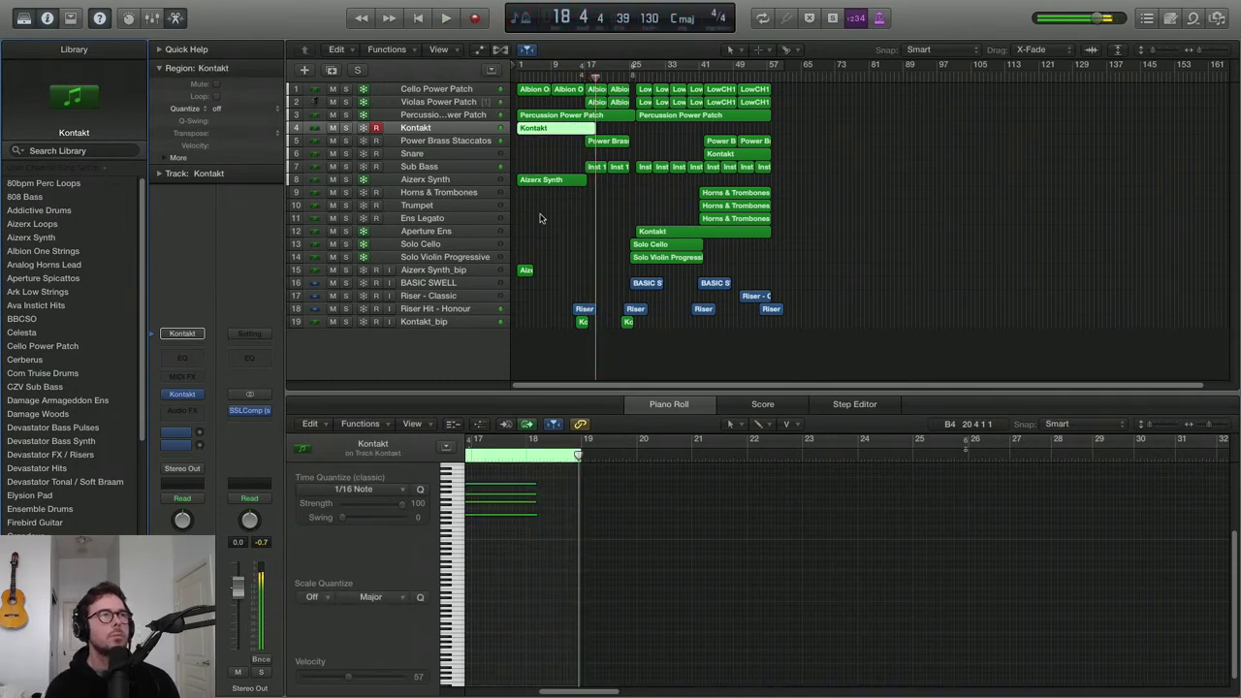
Extend the recorded pad region and its final held notes to the end of the first Percussion Power Patch region
key(super+Down)
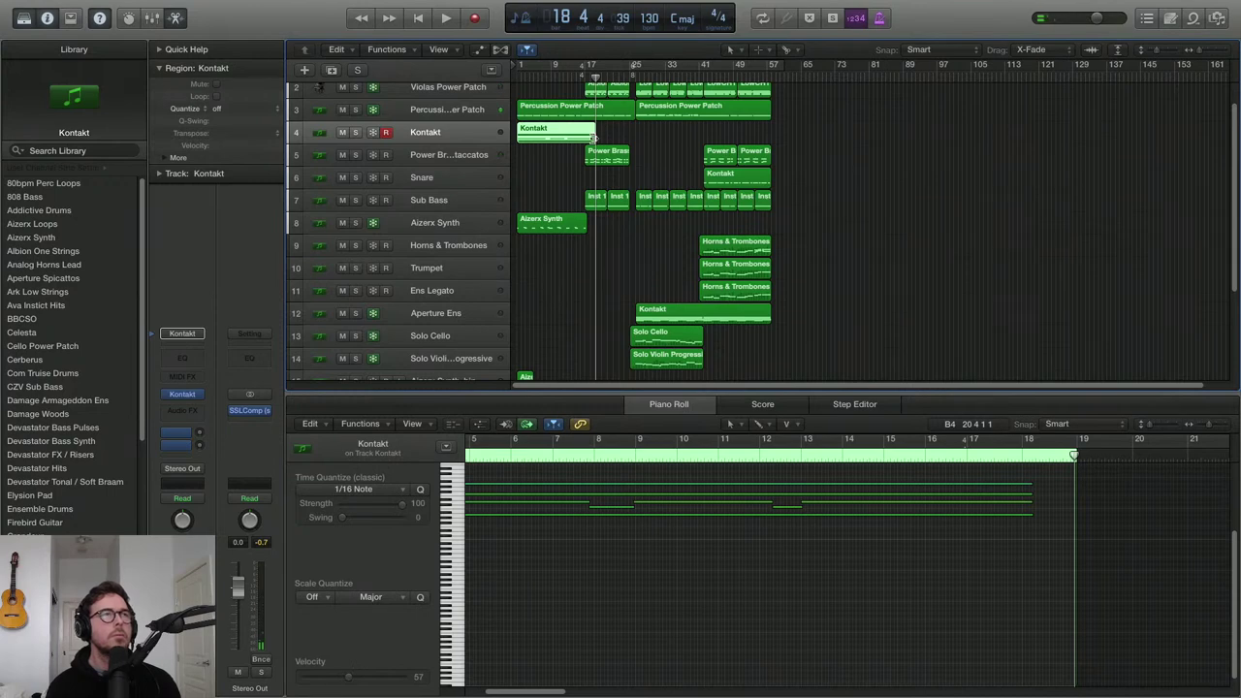
drag(593, 137, 635, 137)
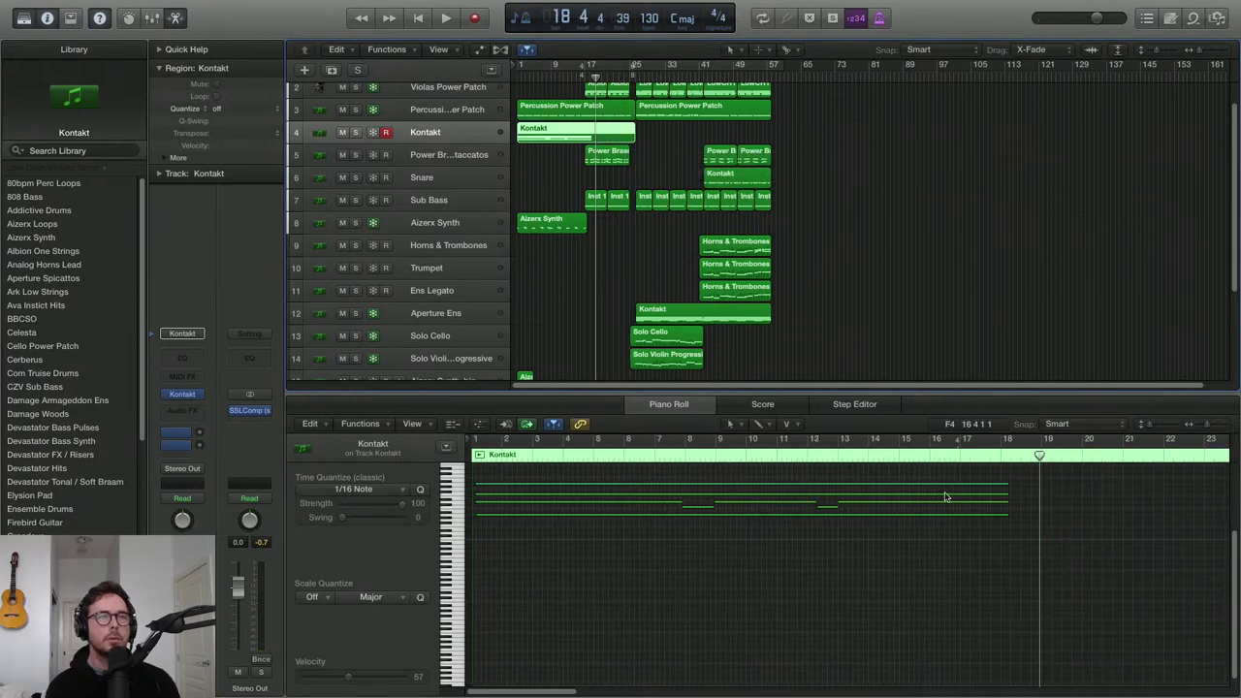
scroll(853, 512, down, 5)
drag(637, 542, 475, 473)
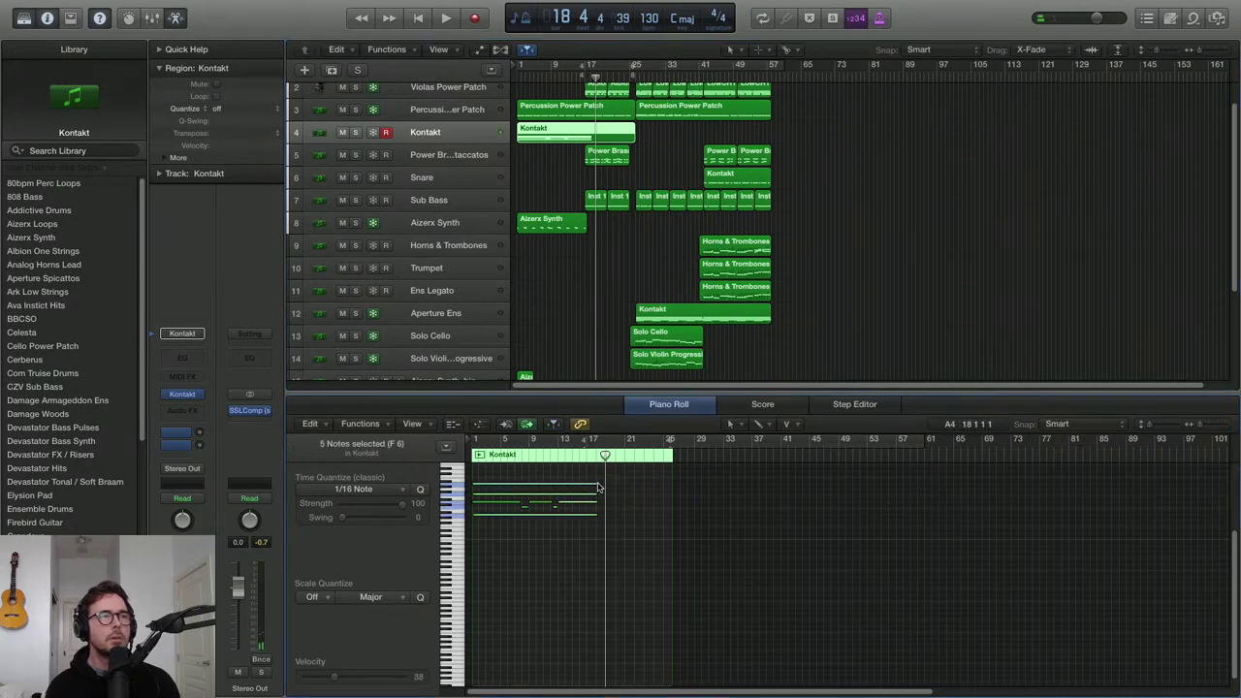
drag(595, 483, 671, 484)
key(super+z)
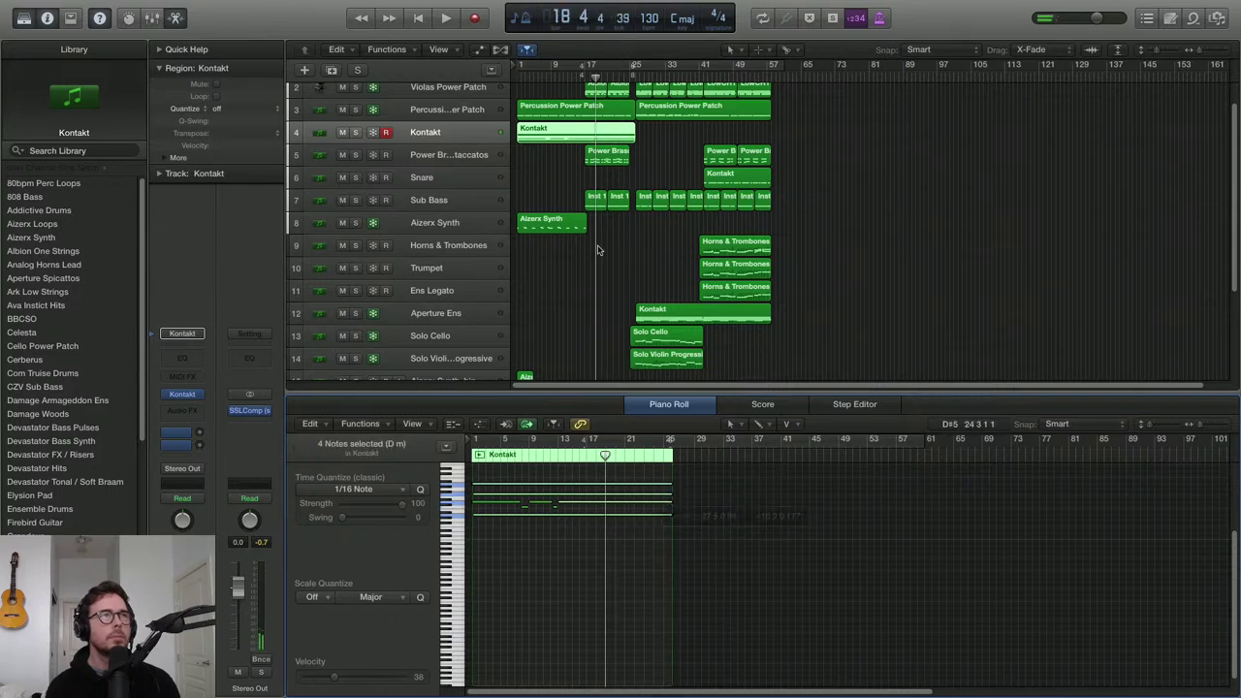
Rename the pad's Kontakt track as Arkhis
double_click(422, 134)
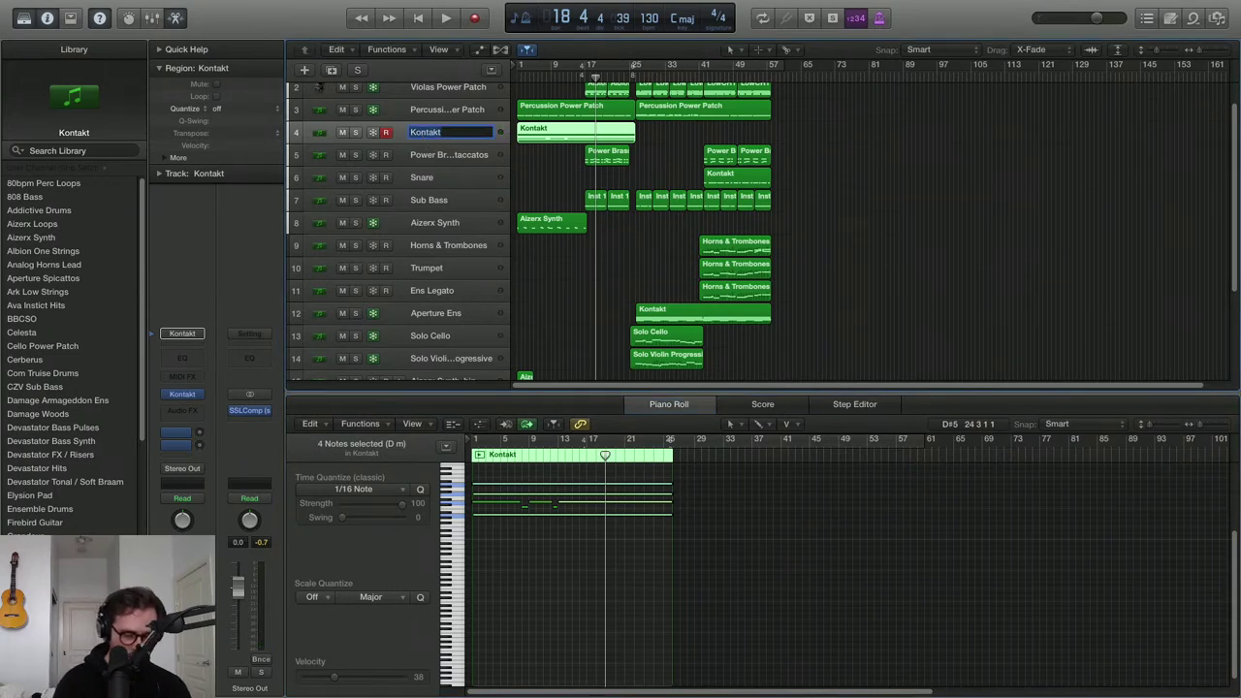
text(Arkhis)
key(Return)
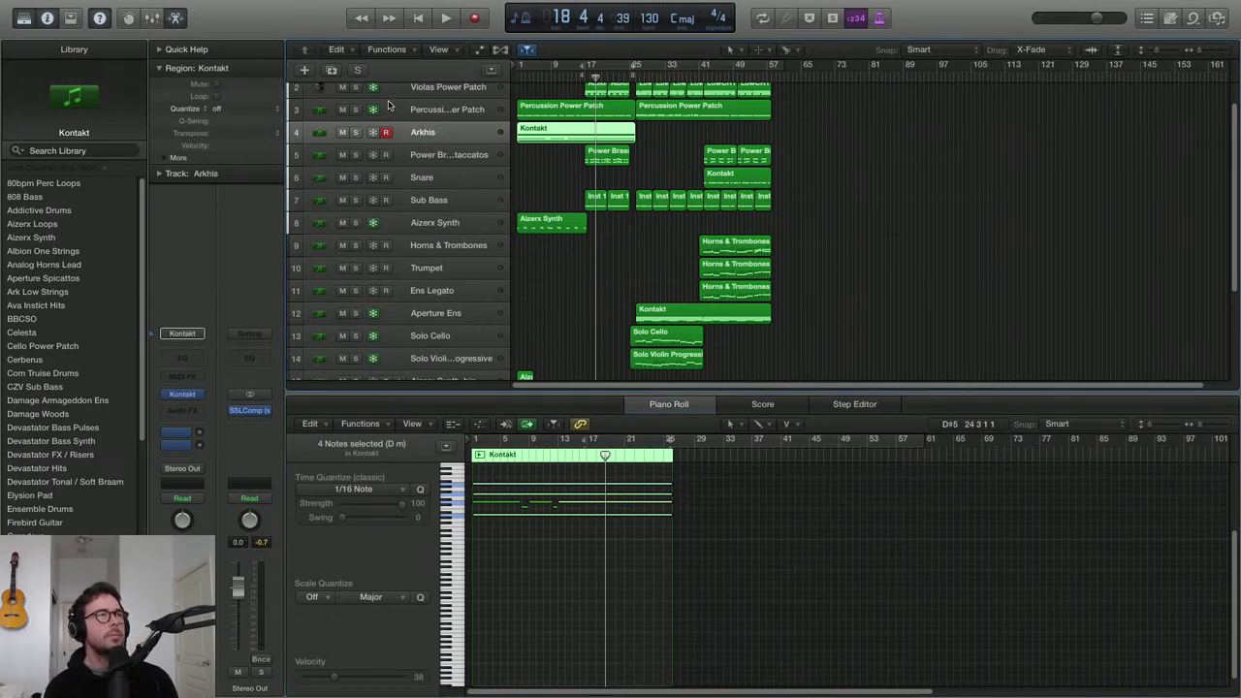
Add another Kontakt track below Arkhis and load 01. AMBIENT GUITAR I - DT.nki from the guitars' PLUCK DOUBLETRACK folder
click(304, 70)
key(Return)
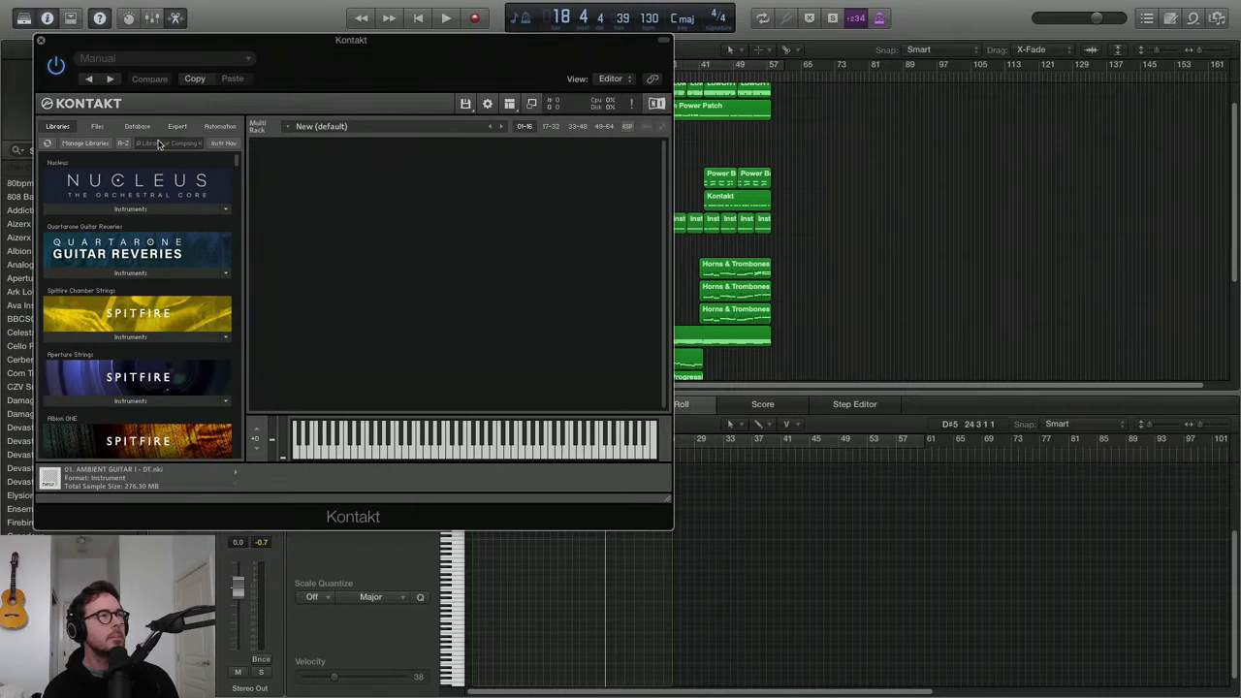
click(97, 126)
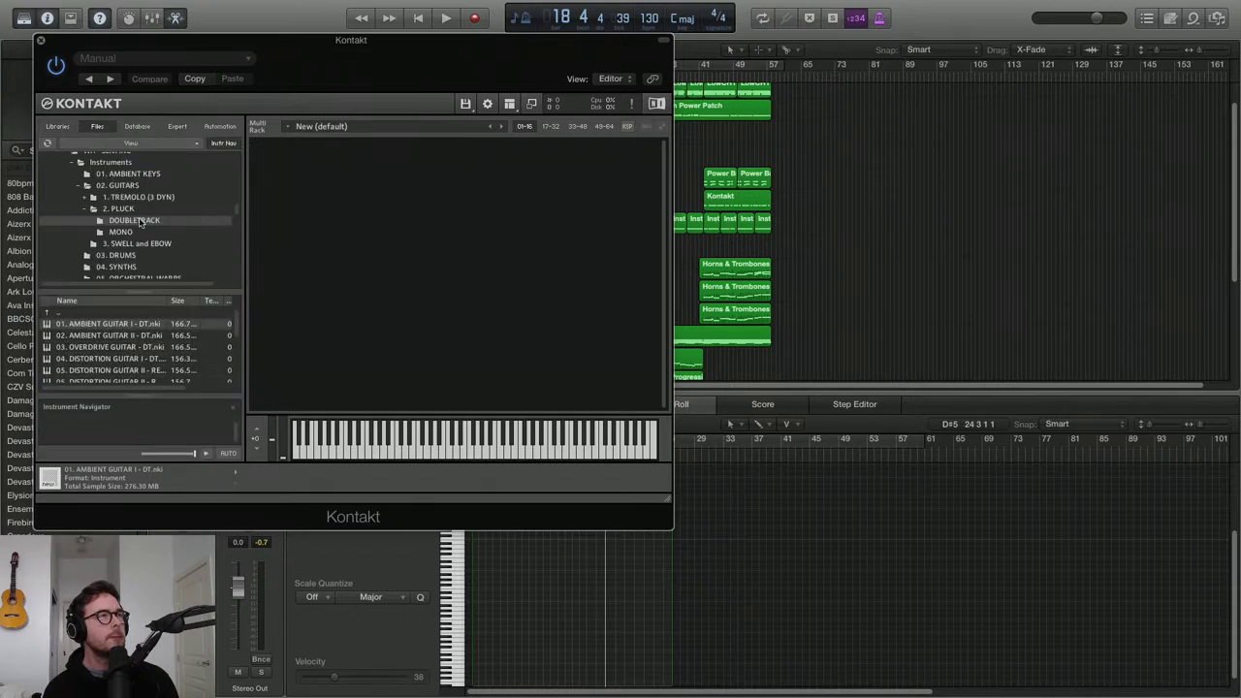
double_click(112, 326)
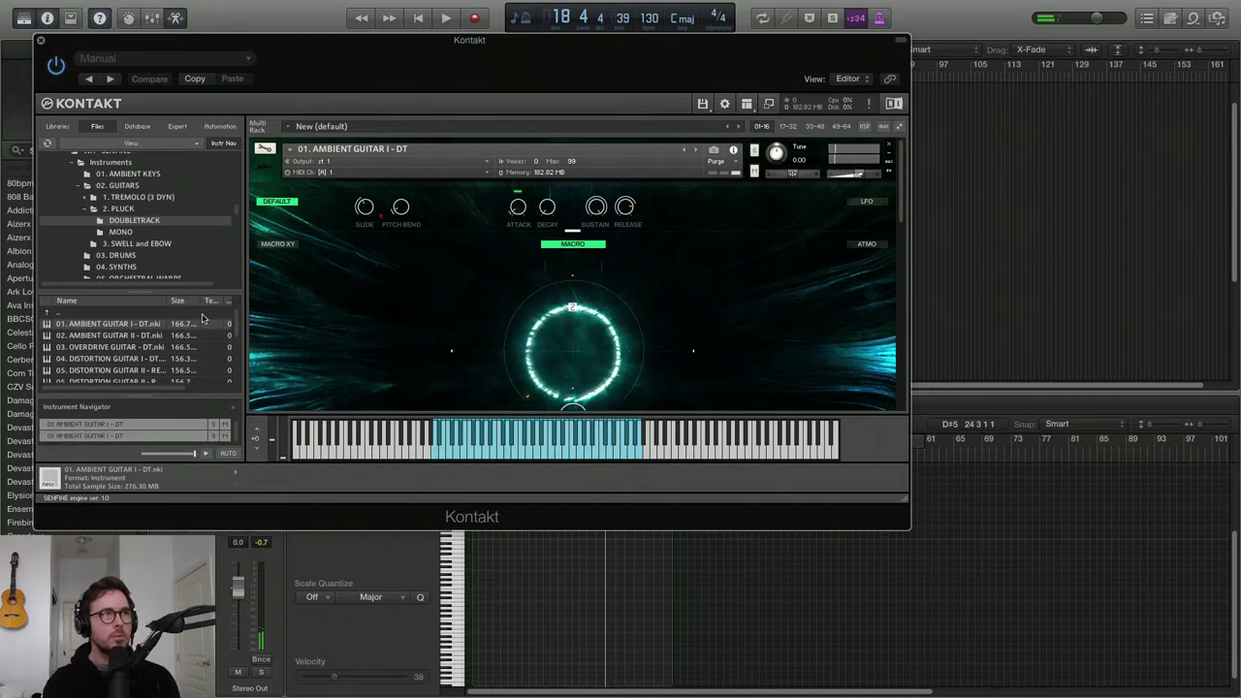
click(40, 40)
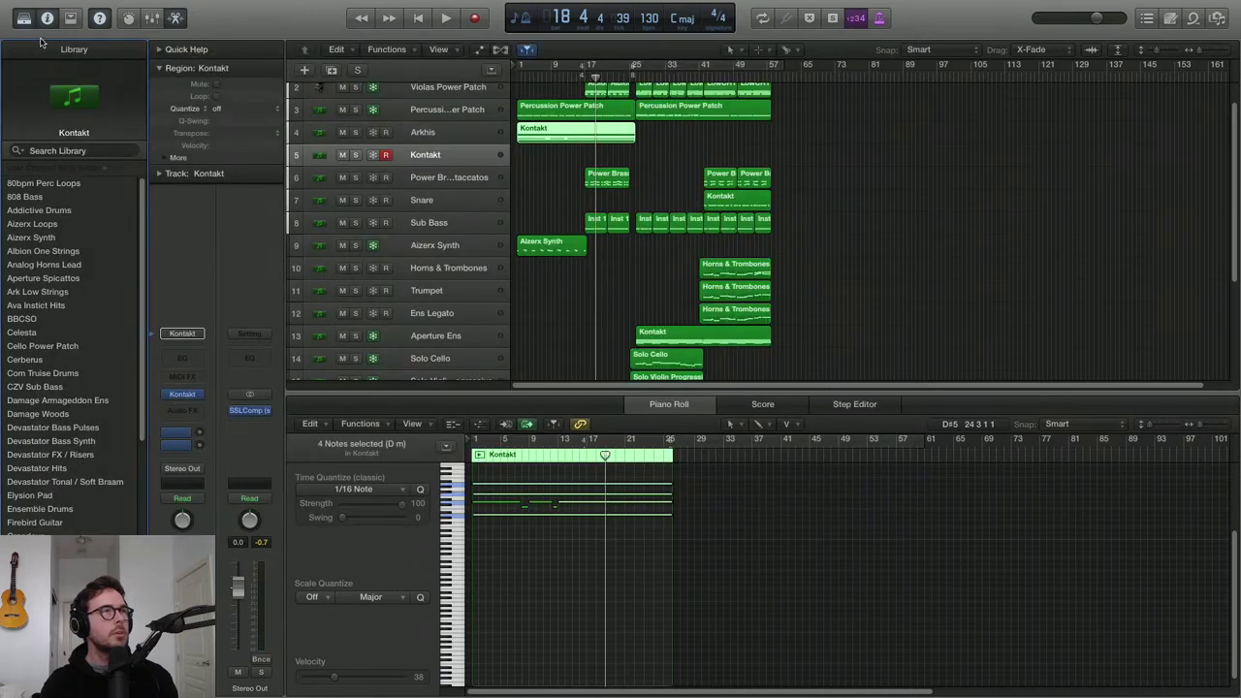
Insert a stereo ValhallaVintageVerb on the ambient guitar track and set its mix to 82%
click(192, 410)
mouse_move(248, 569)
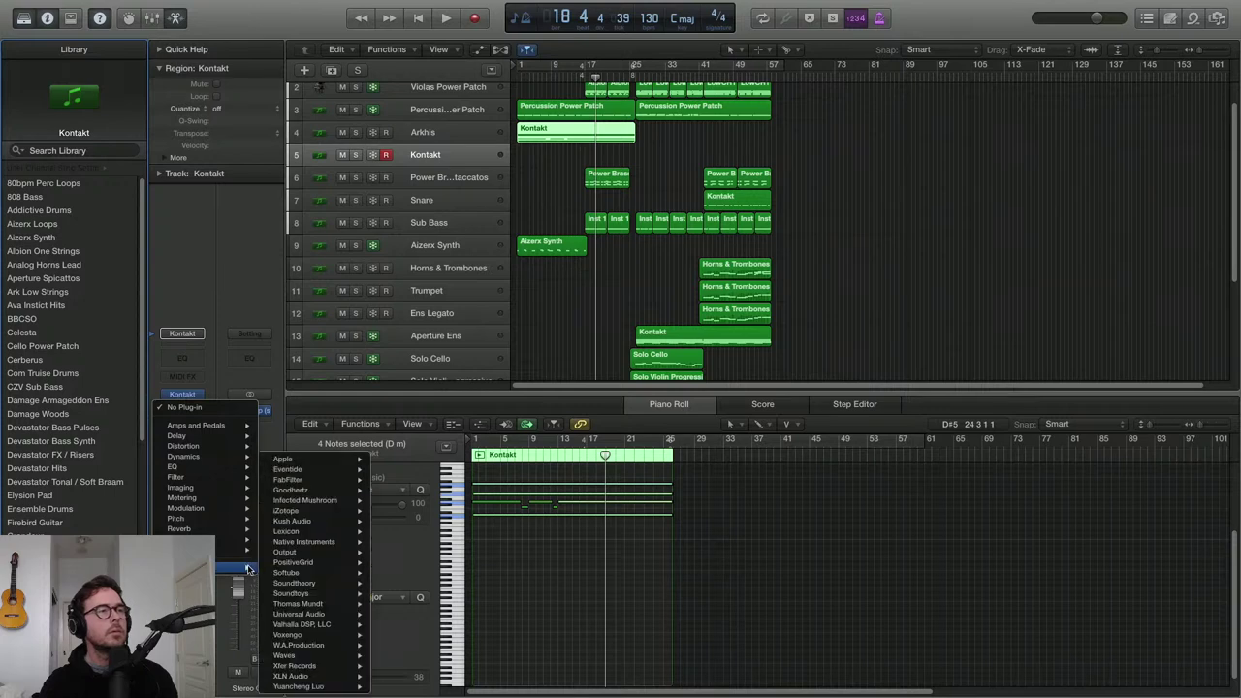
mouse_move(329, 593)
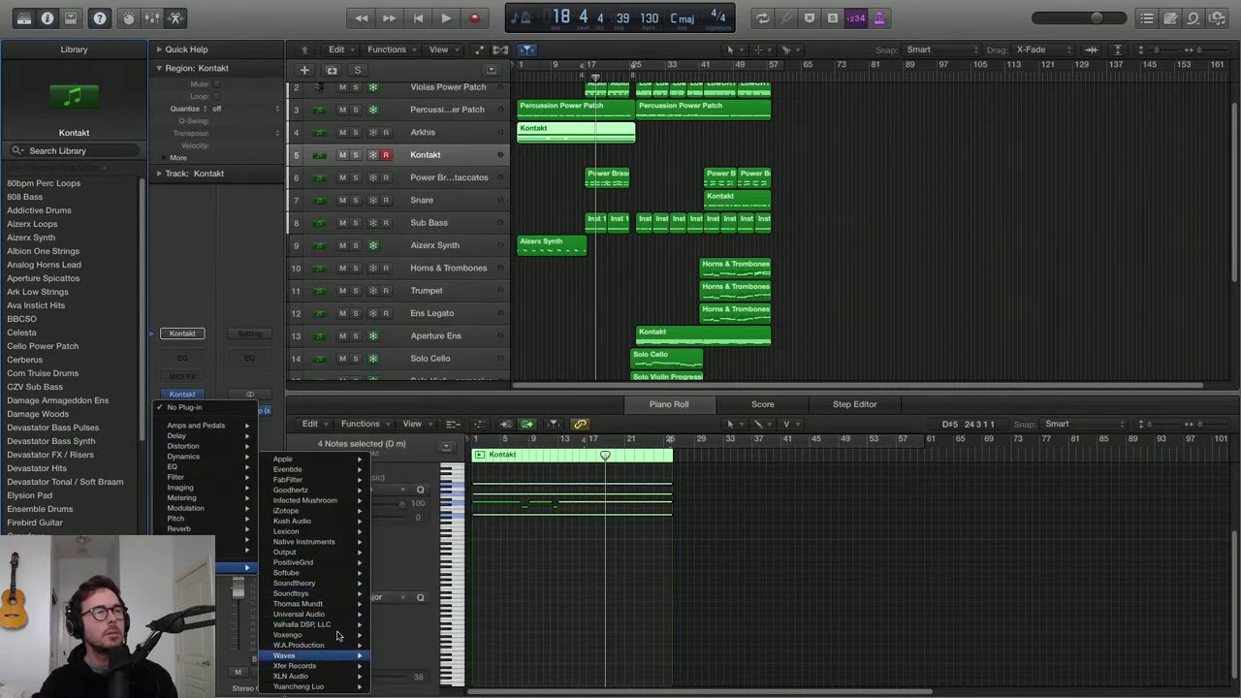
mouse_move(328, 628)
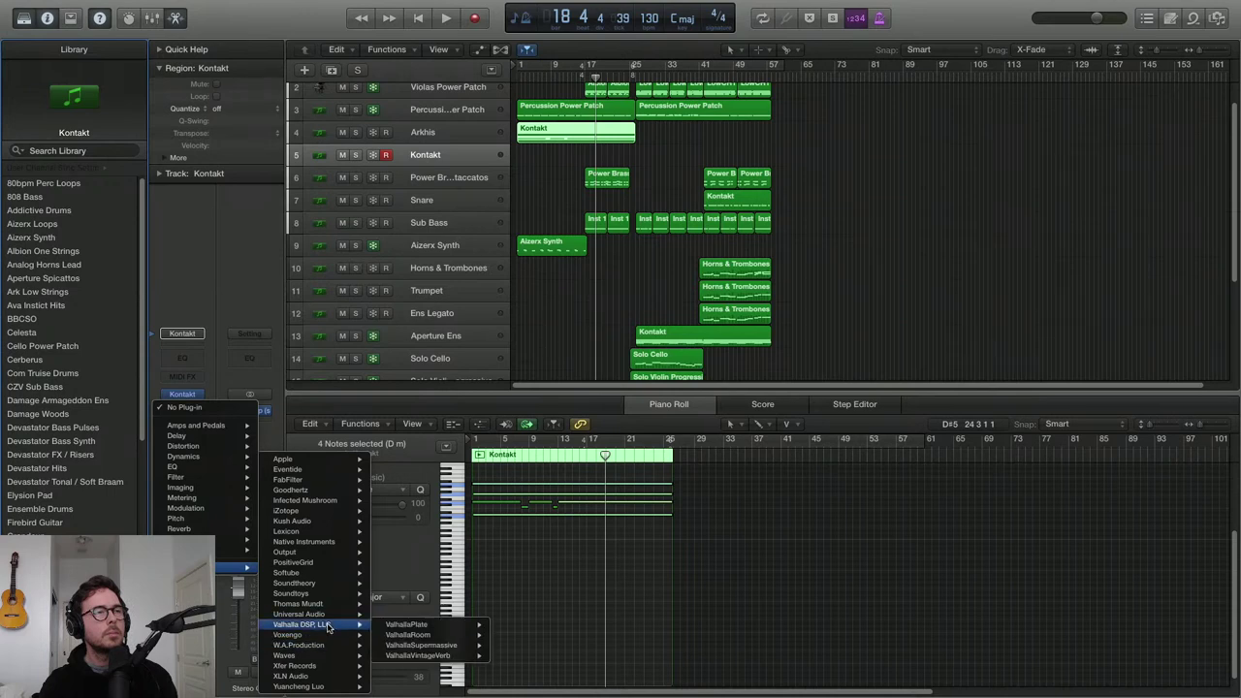
mouse_move(475, 657)
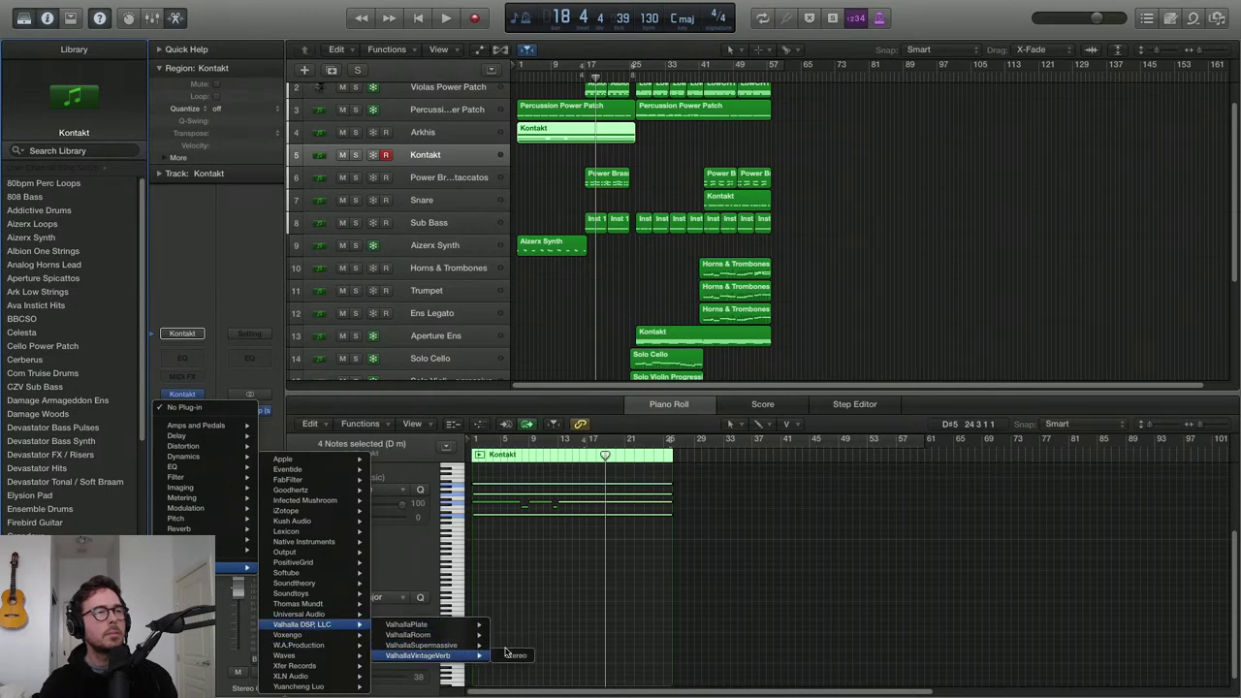
click(514, 655)
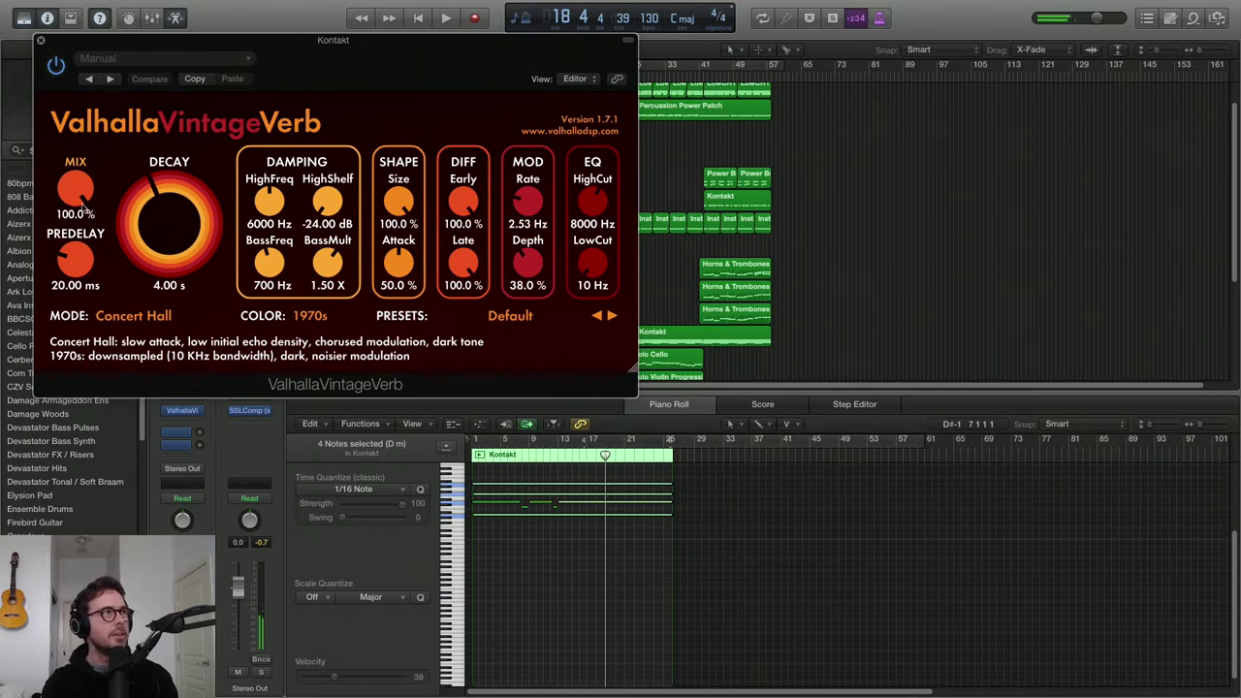
drag(87, 212, 93, 224)
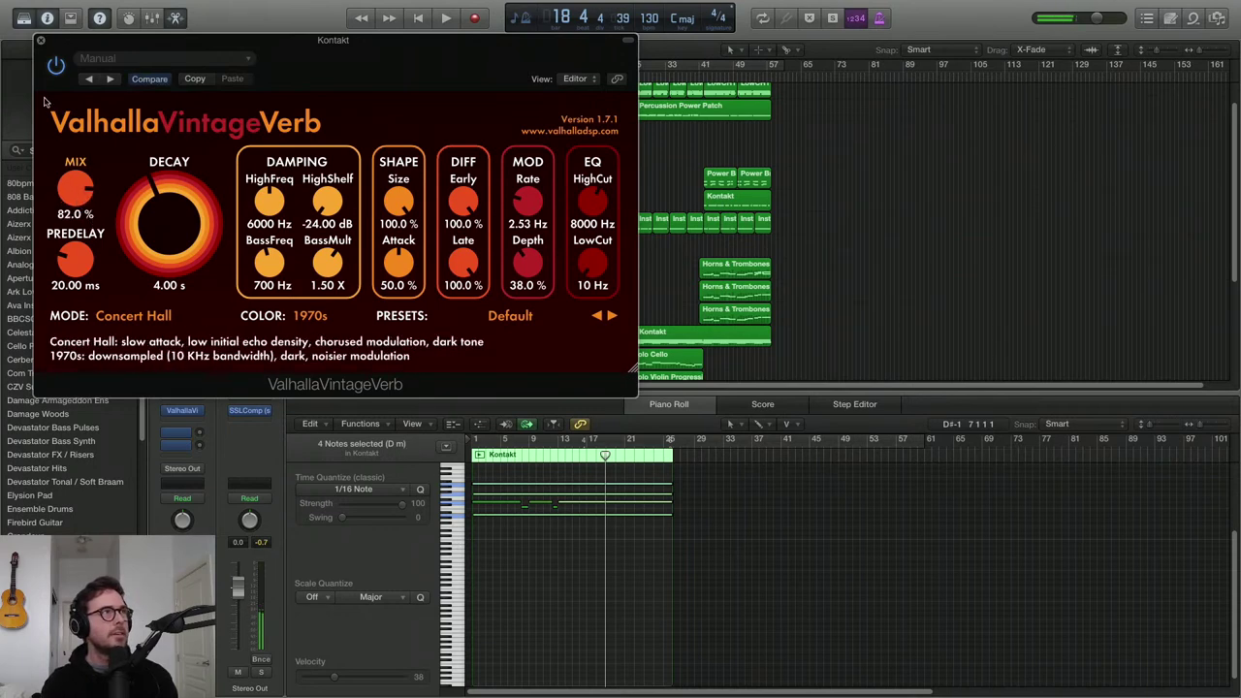
click(39, 42)
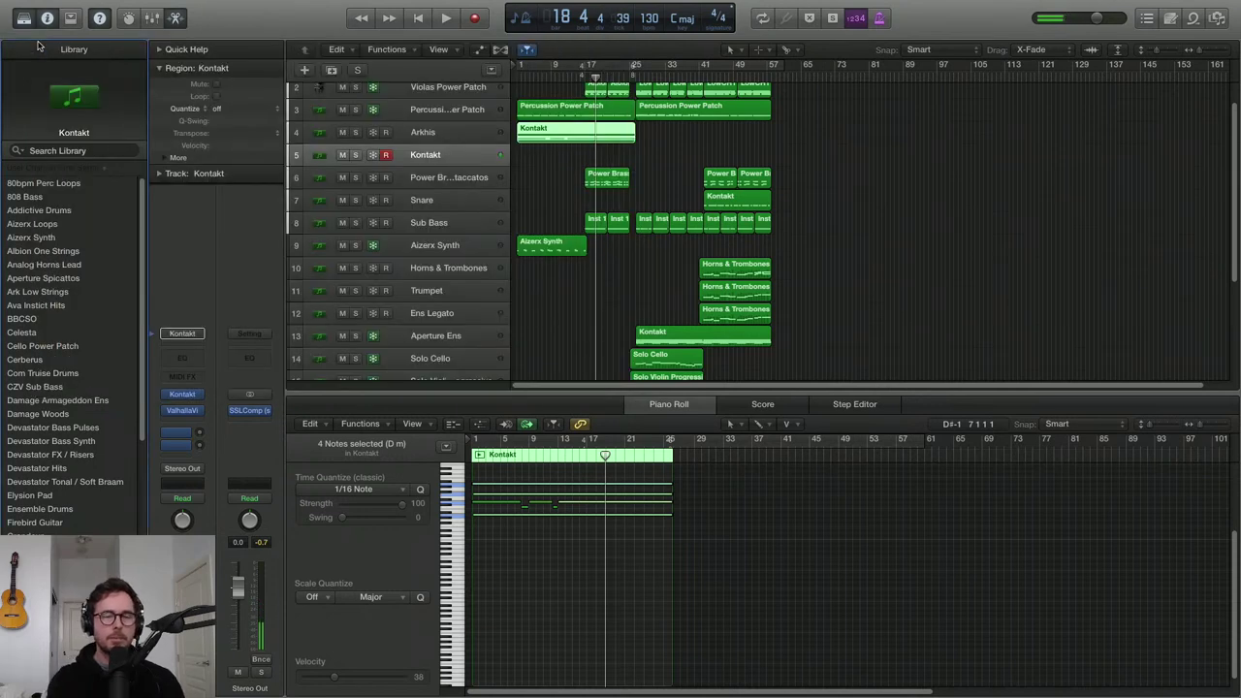
Play the arrangement from the beginning to try out the ambient guitar over the pad
key(Return)
key(space)
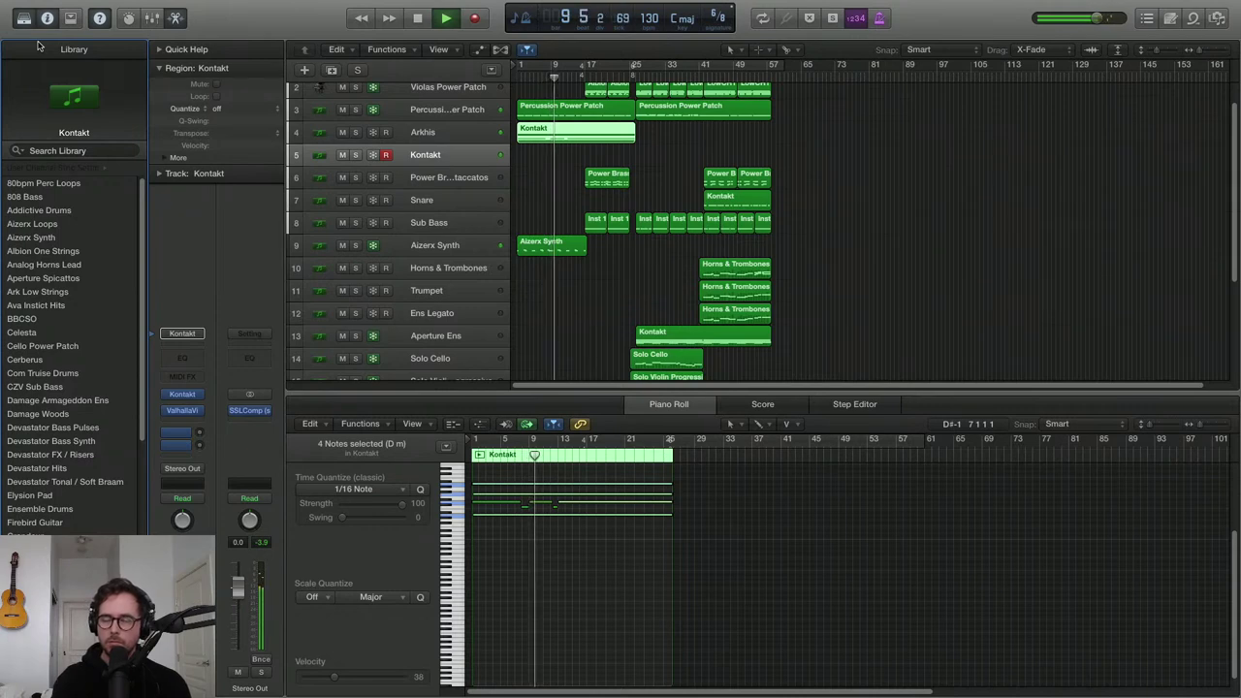
key(space)
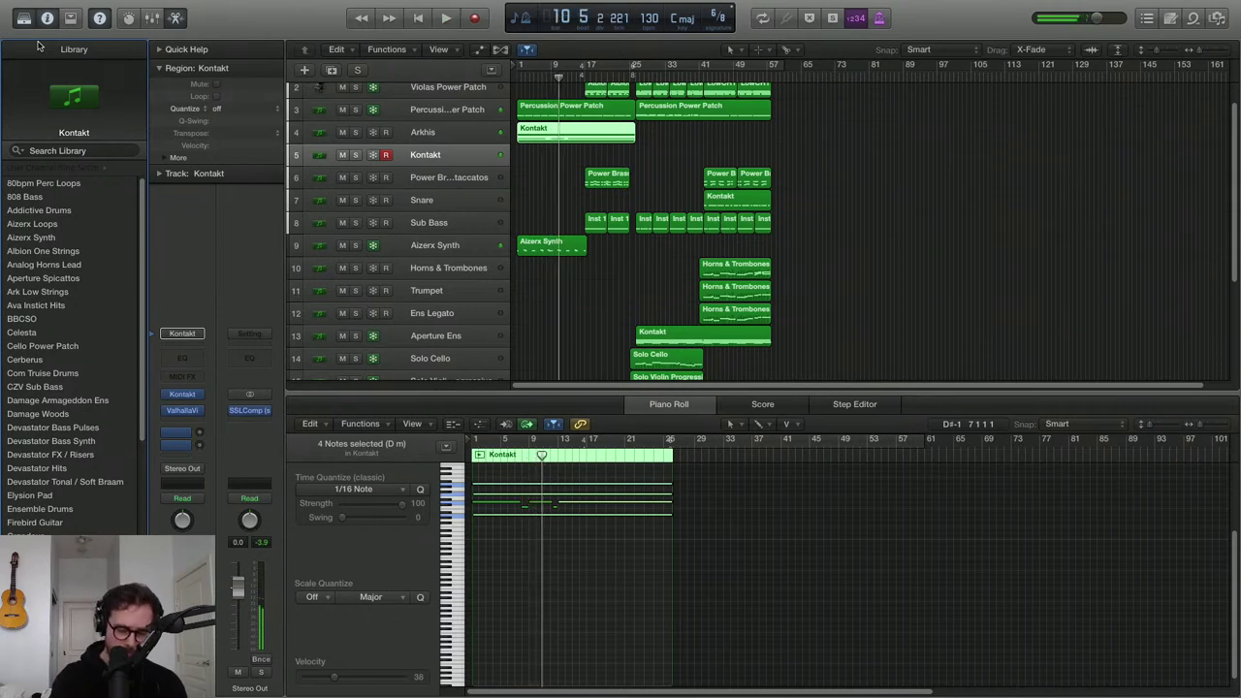
key(Return)
key(shift+d)
key(space)
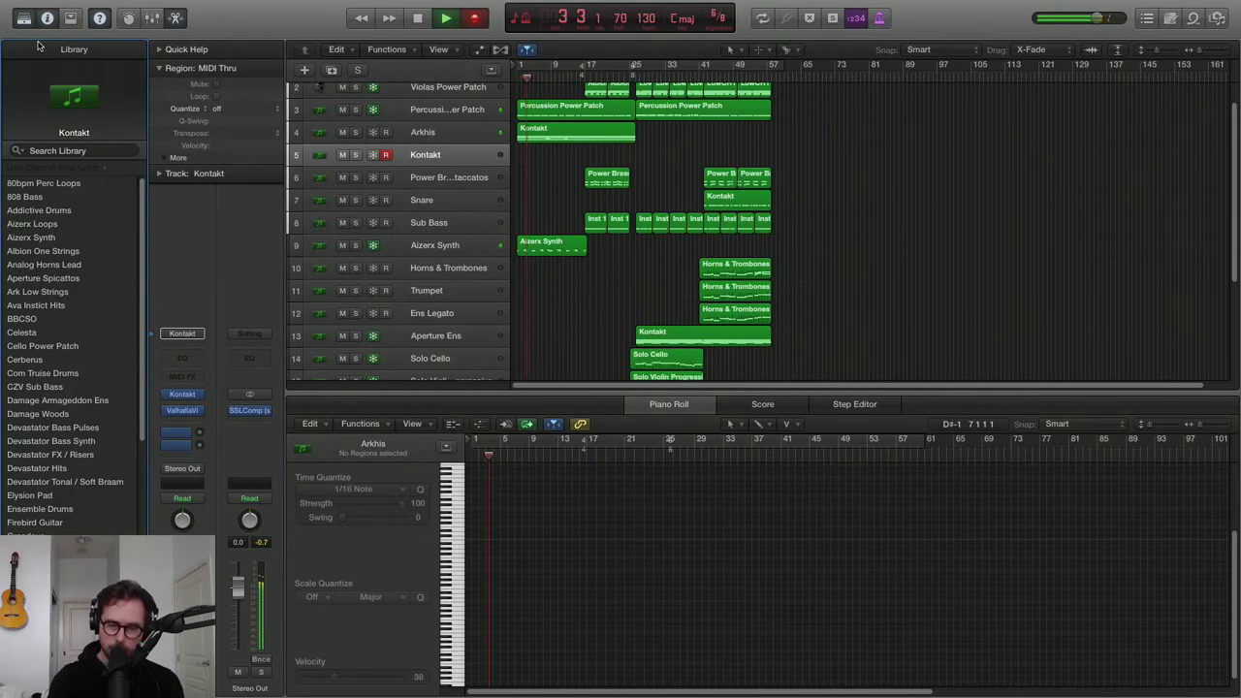
key(space)
Record a sparse ambient guitar melody on the new Kontakt track from bar 1 to bar 26, letting the arrangement run to its end
key(space)
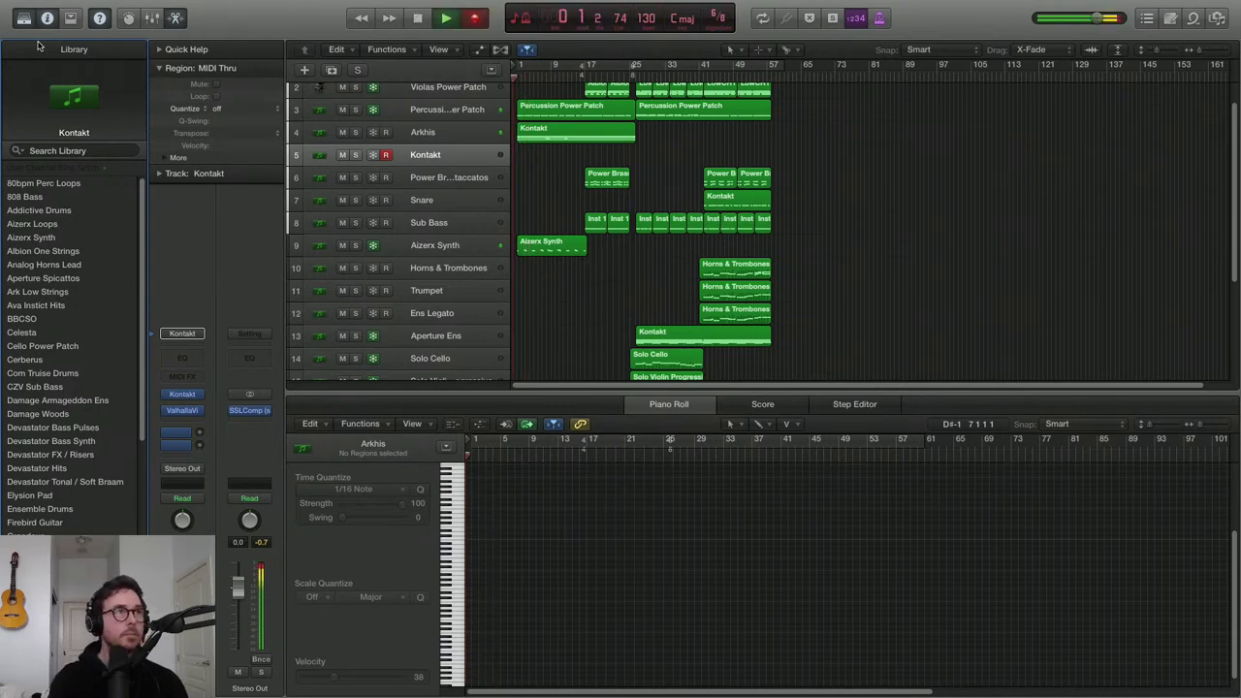
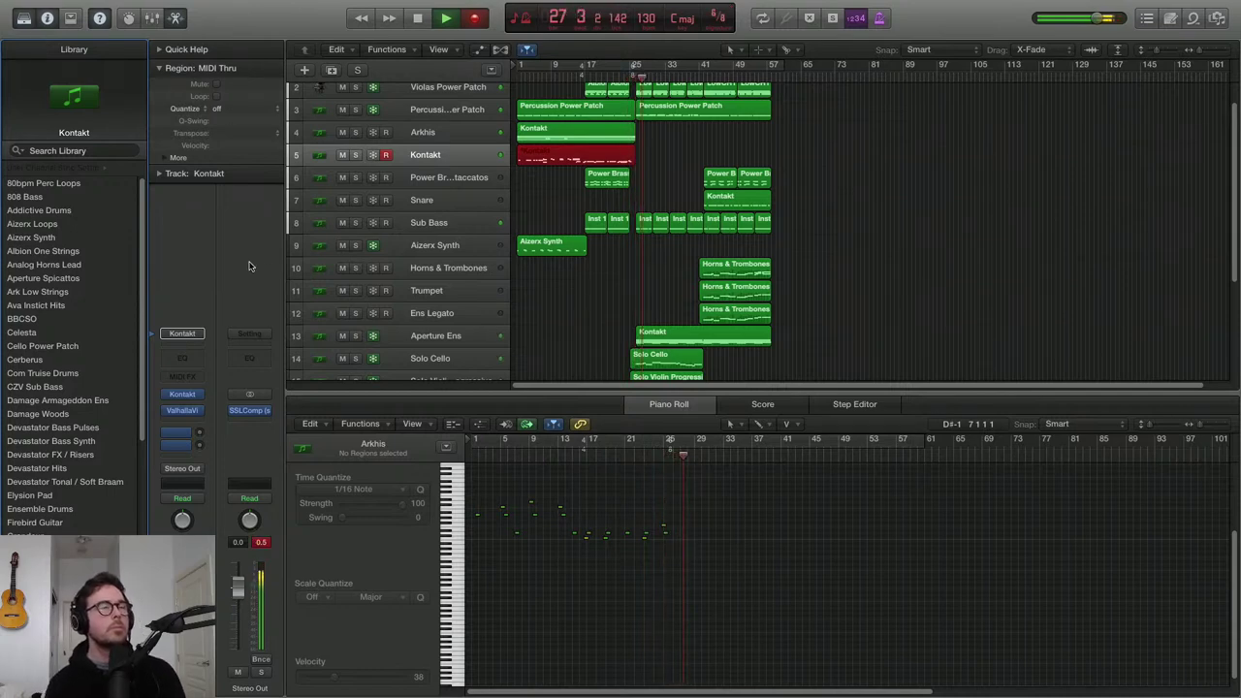
key(super+Up)
key(super+Up)
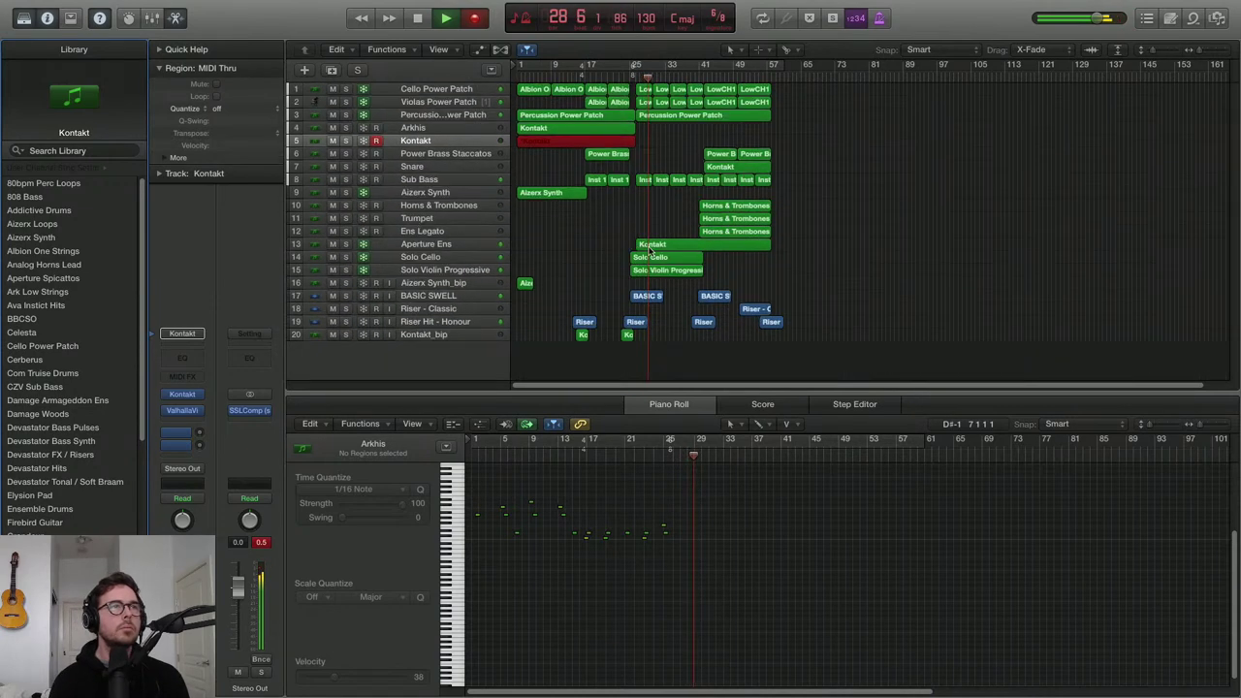
key(super+Right)
key(super+Right)
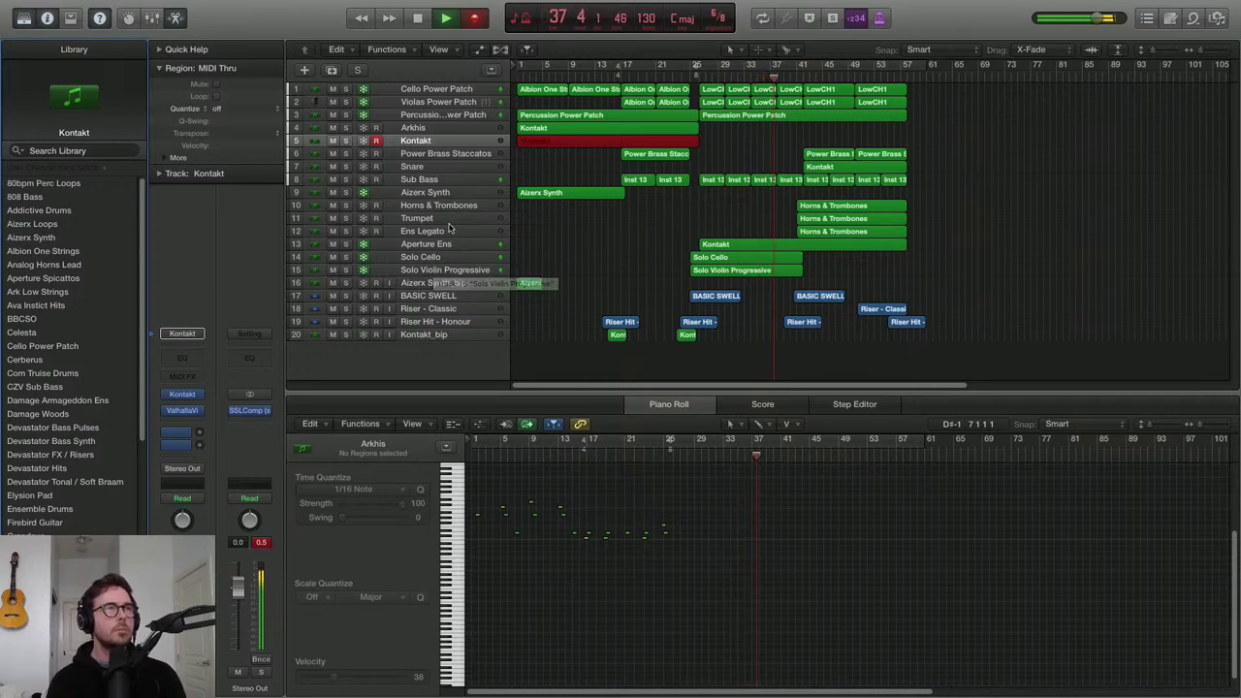
scroll(625, 261, right, 1)
scroll(629, 268, down, 5)
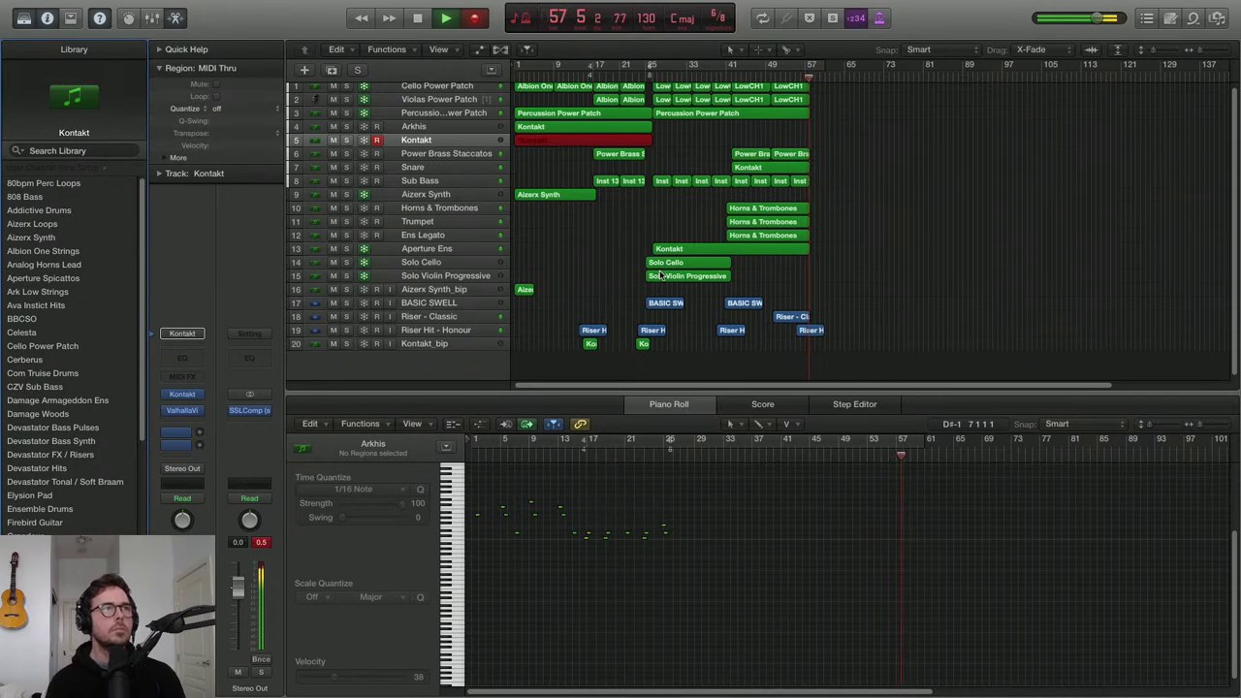
key(space)
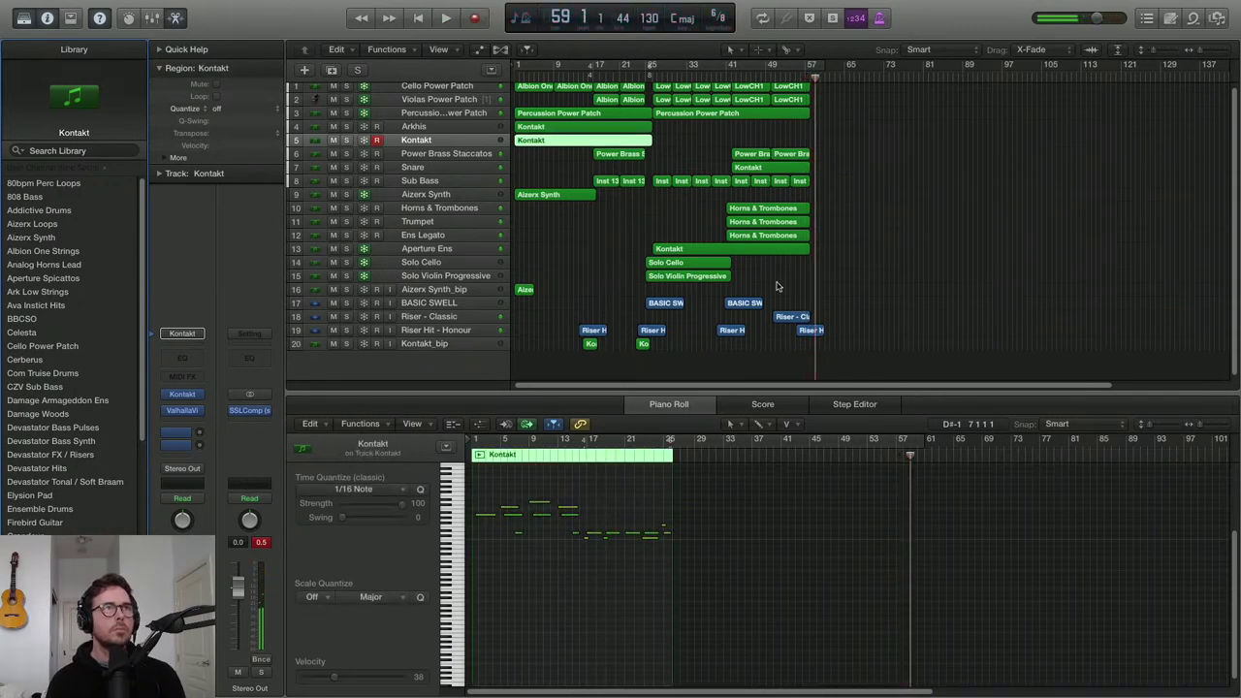
Extend the Solo Cello and Solo Violin Progressive regions to the arrangement's end, level with the horn and trumpet regions
scroll(780, 289, up, 1)
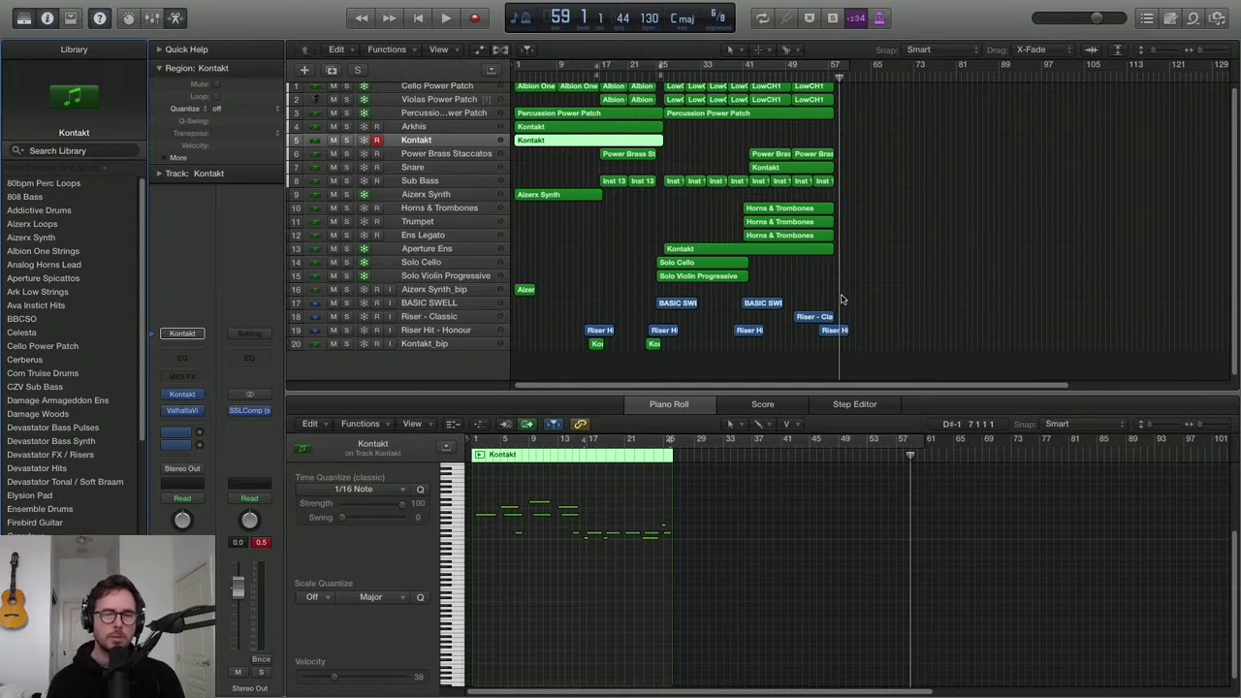
scroll(840, 302, up, 4)
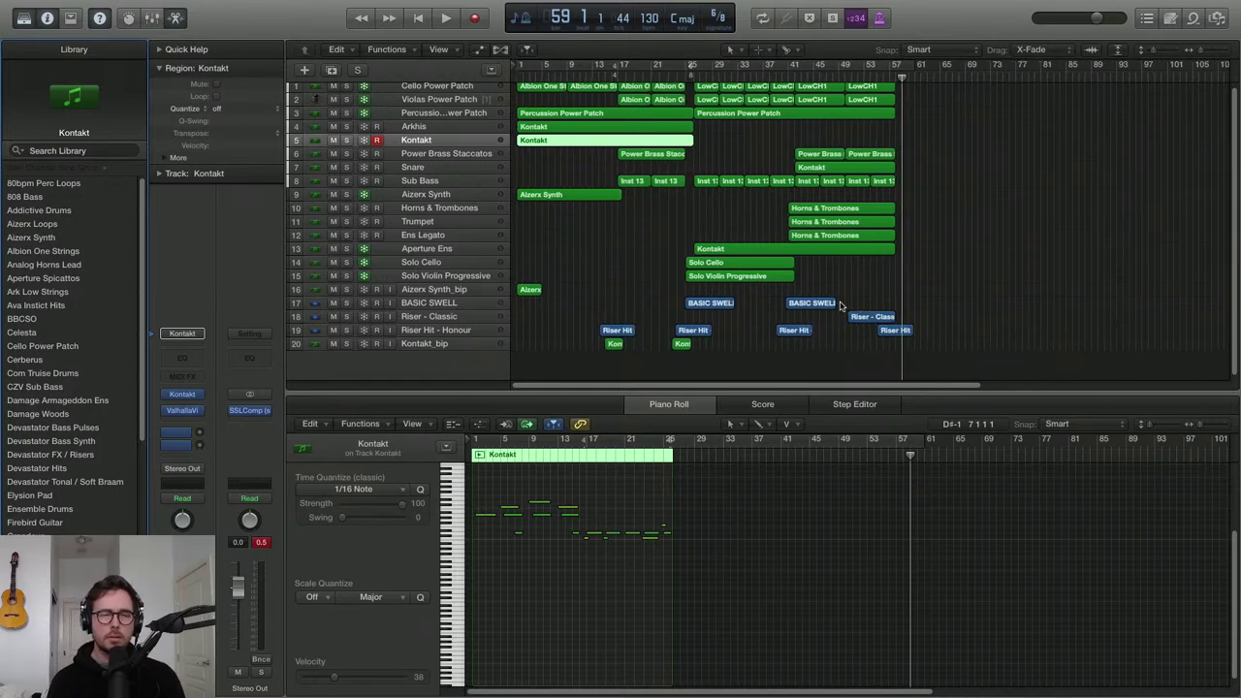
key(super+Down)
key(super+Down)
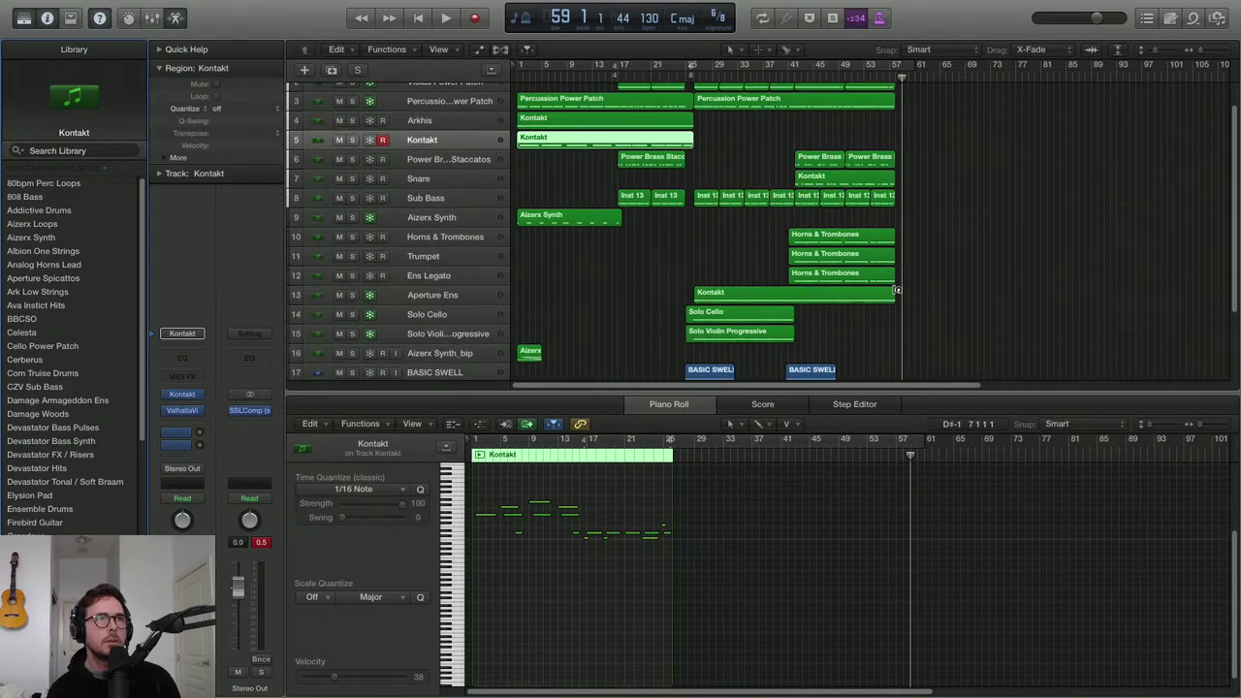
key(p)
key(super+Right)
key(super+Right)
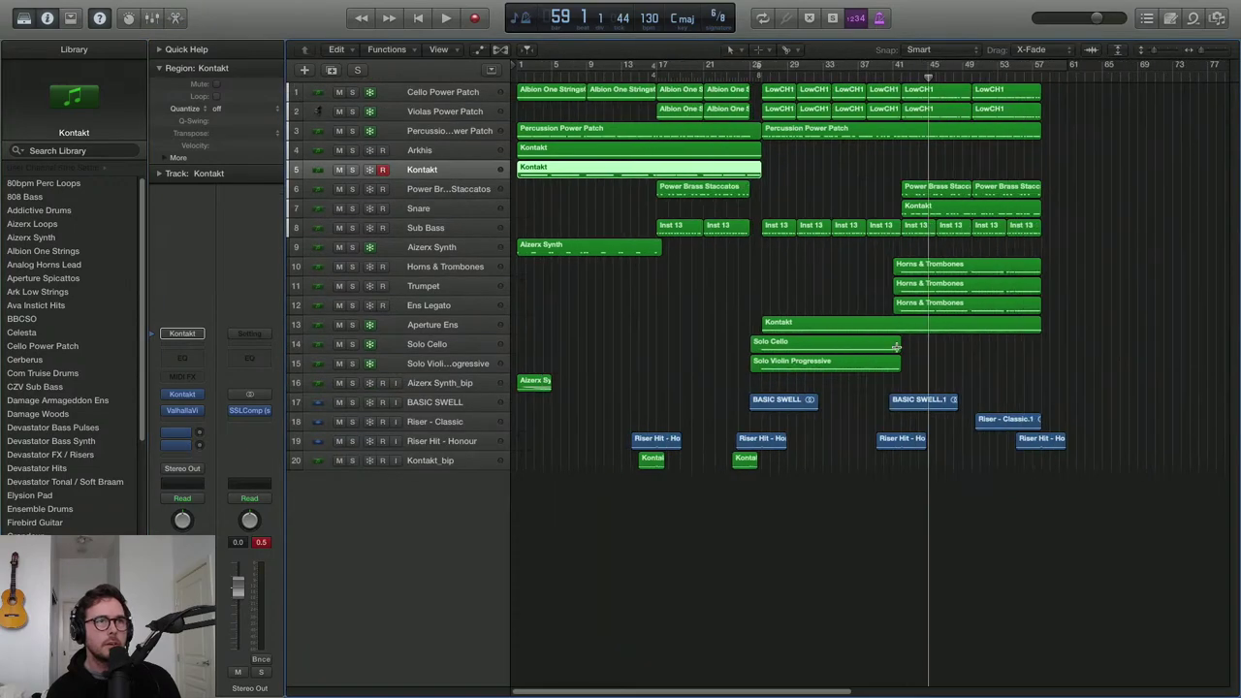
key(super+Down)
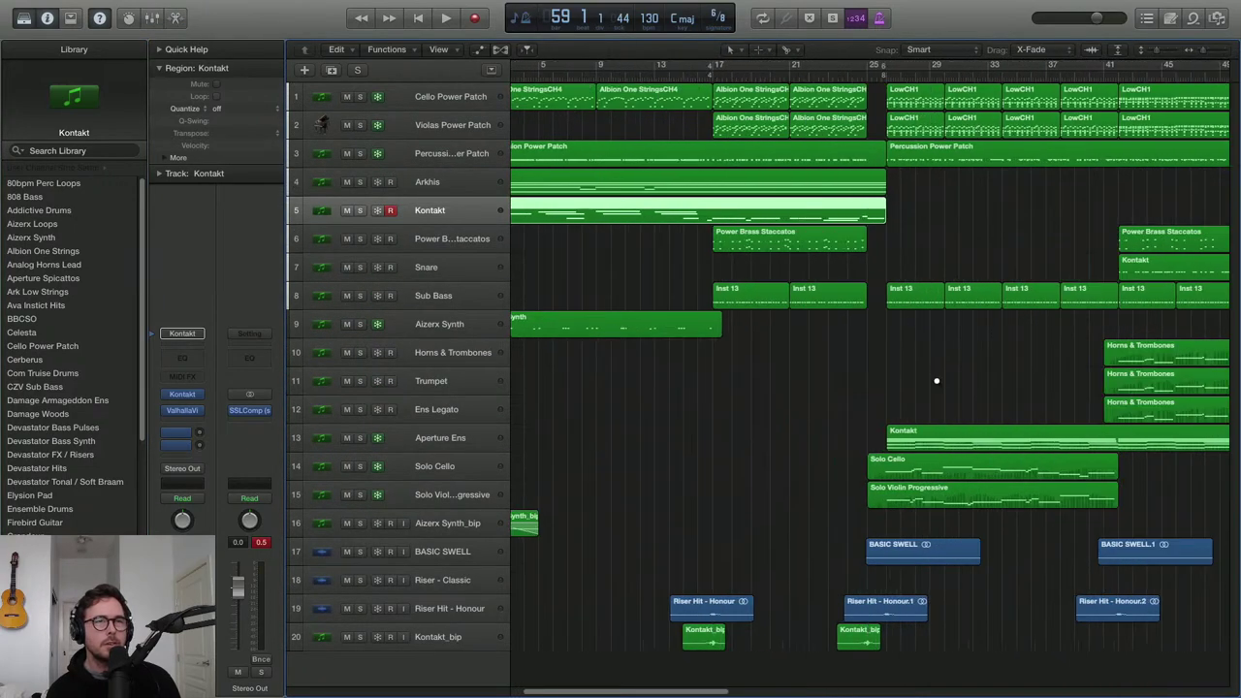
key(super+Right)
scroll(936, 385, right, 3)
drag(844, 505, 810, 476)
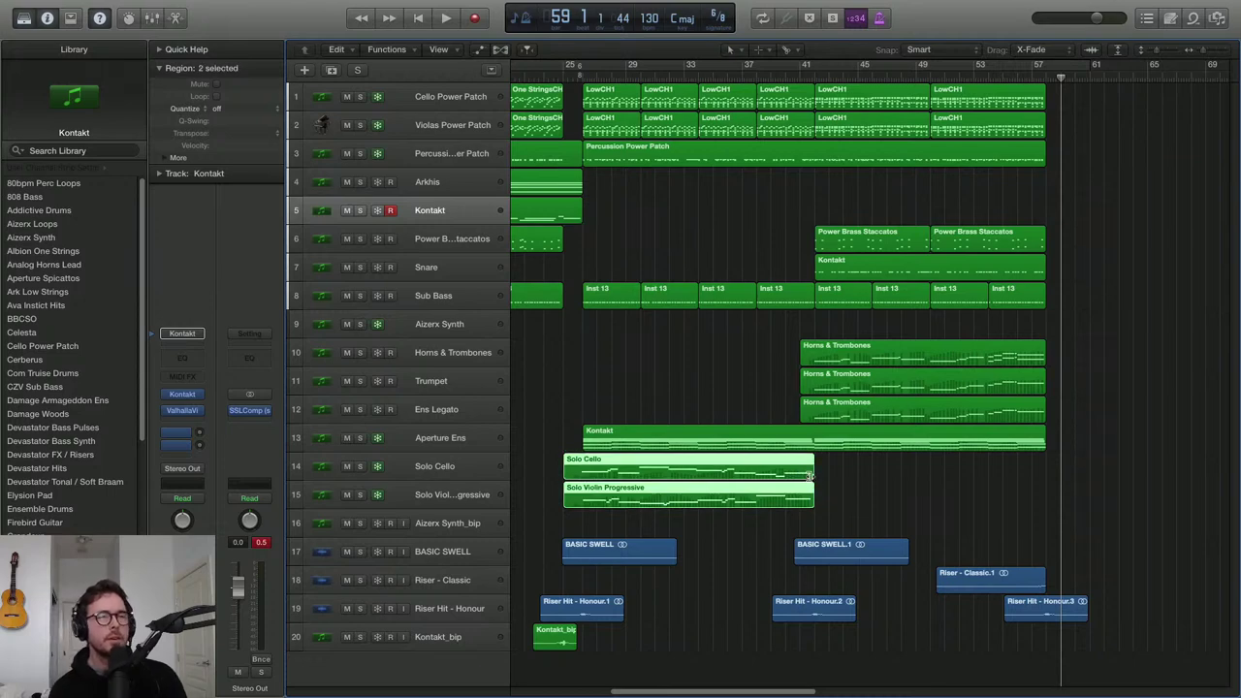
click(424, 469)
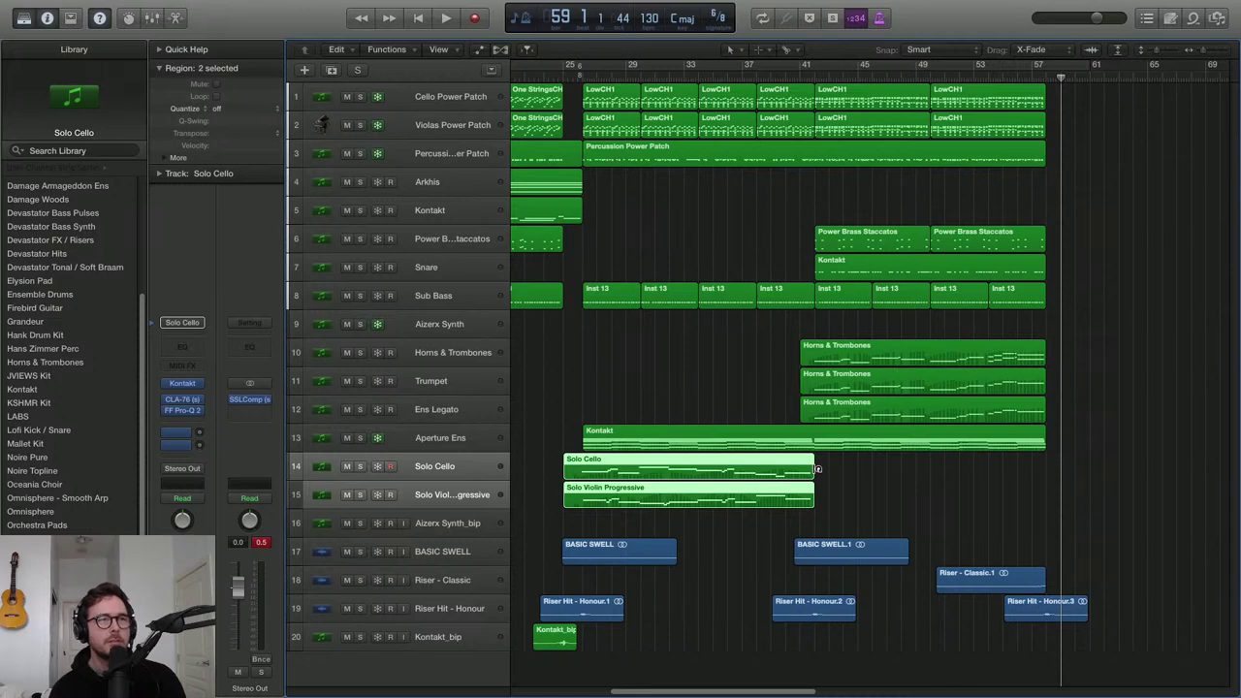
drag(813, 472, 1046, 475)
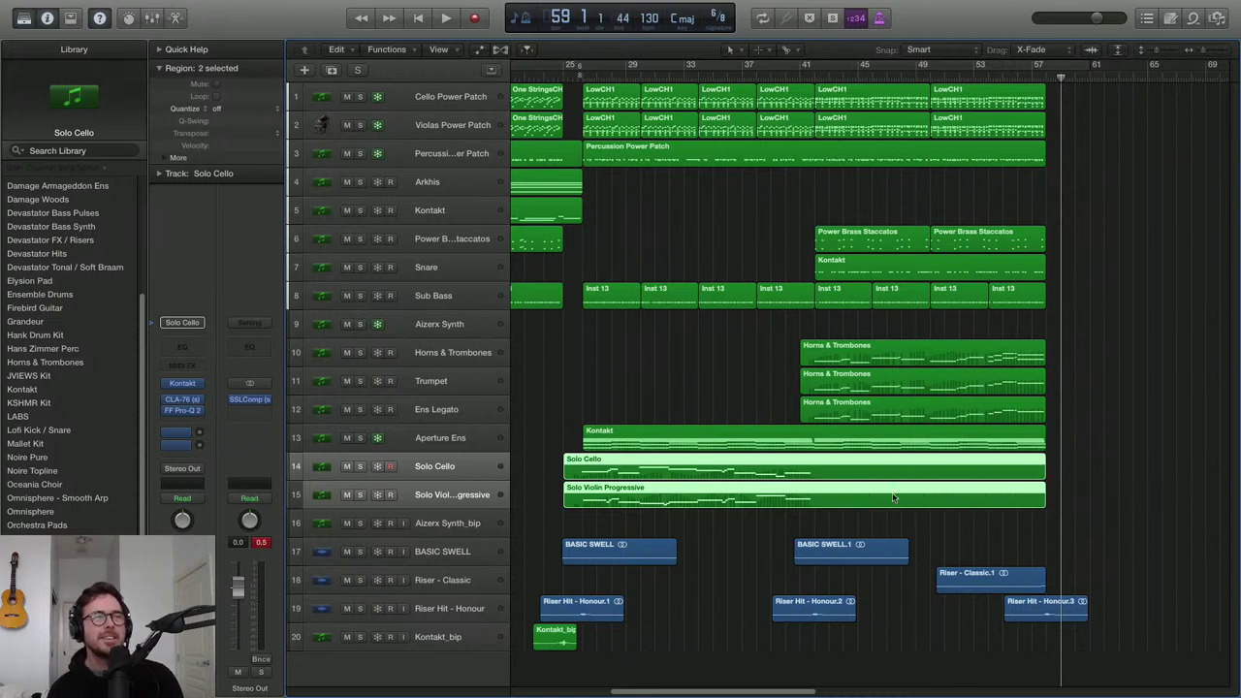
Examine the notes of the Solo Cello, Horns & Trombones, Trumpet and Ens Legato regions to compare the melodies
key(p)
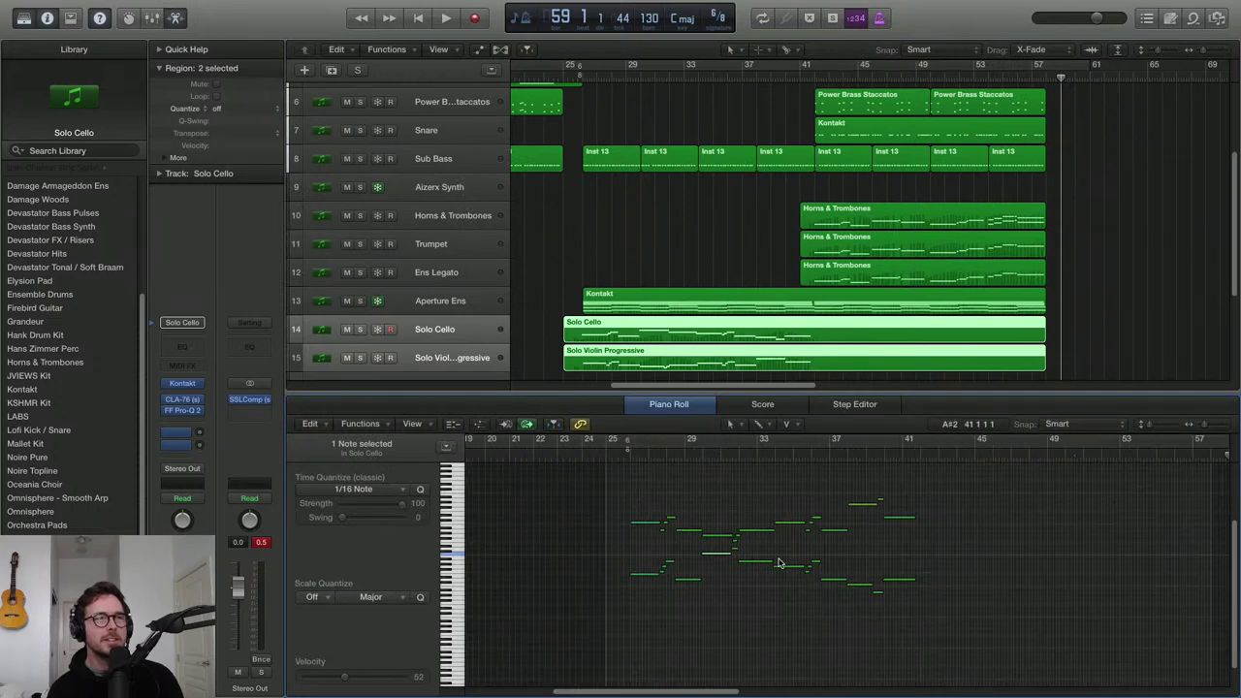
scroll(779, 560, right, 5)
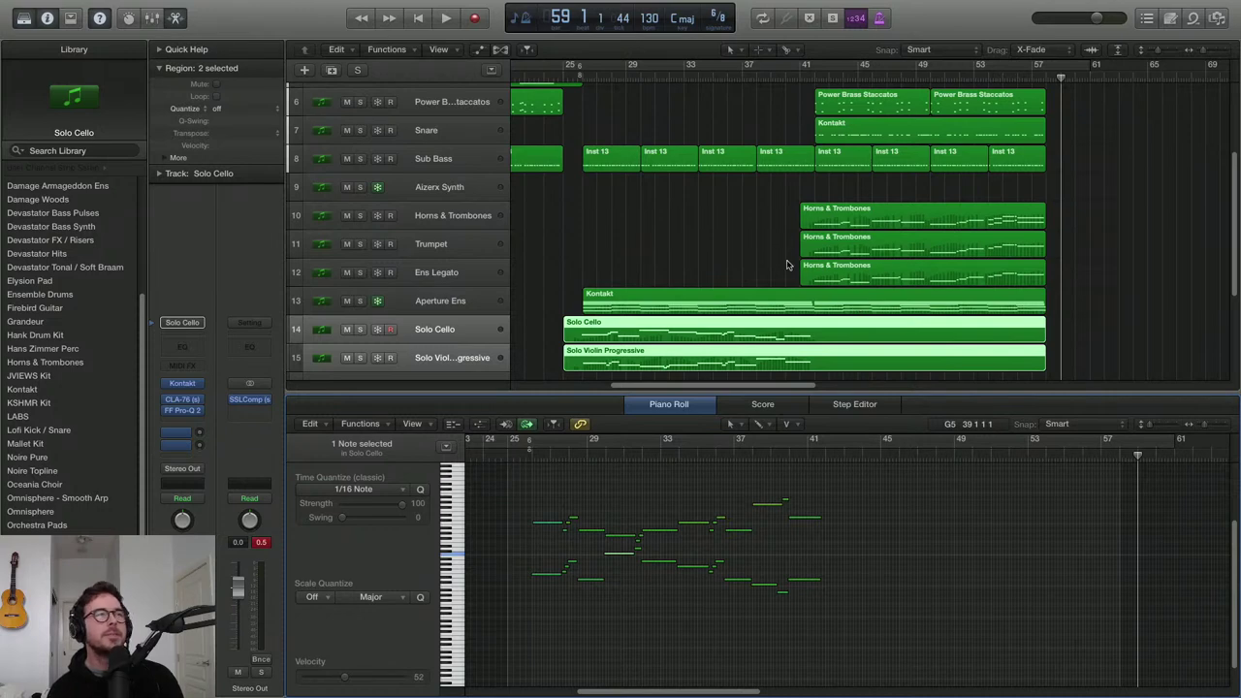
drag(767, 280, 954, 181)
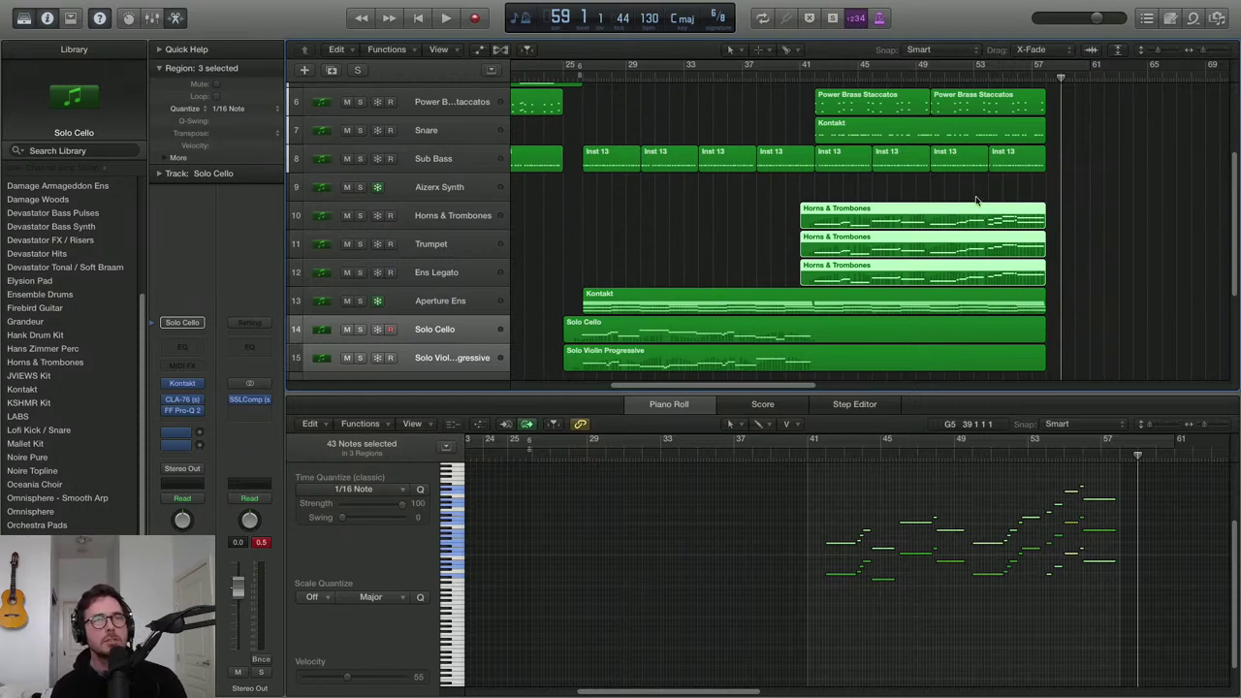
scroll(901, 221, up, 1)
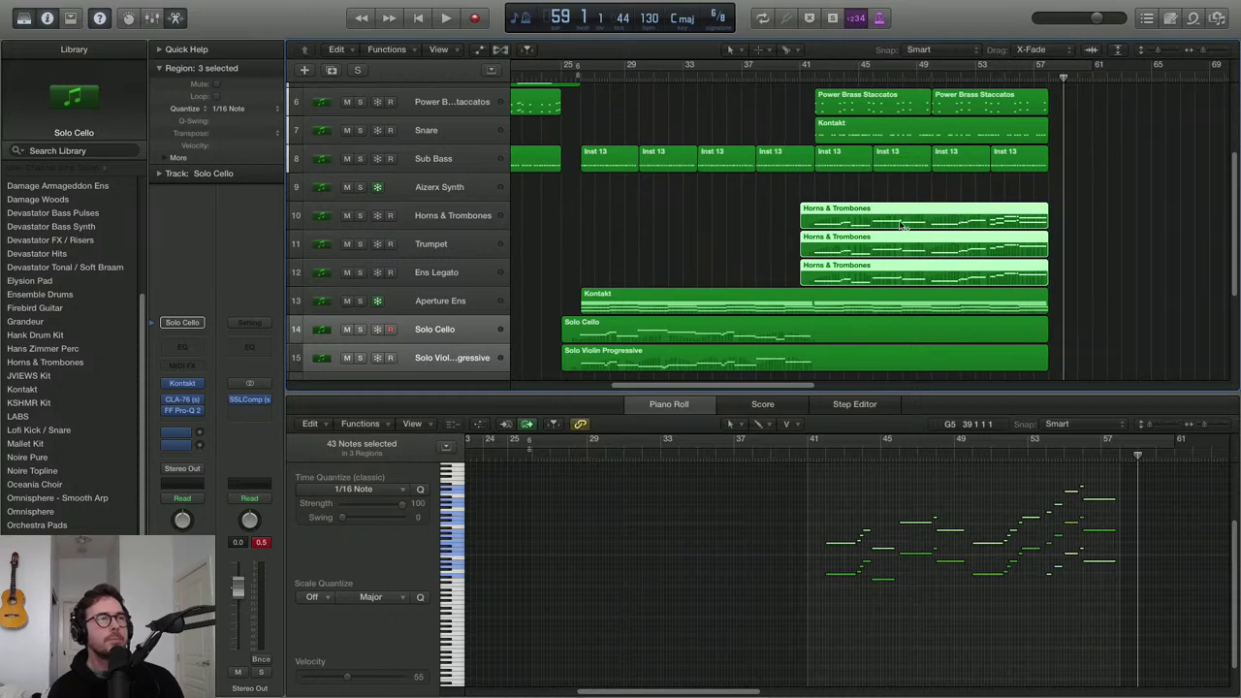
click(834, 246)
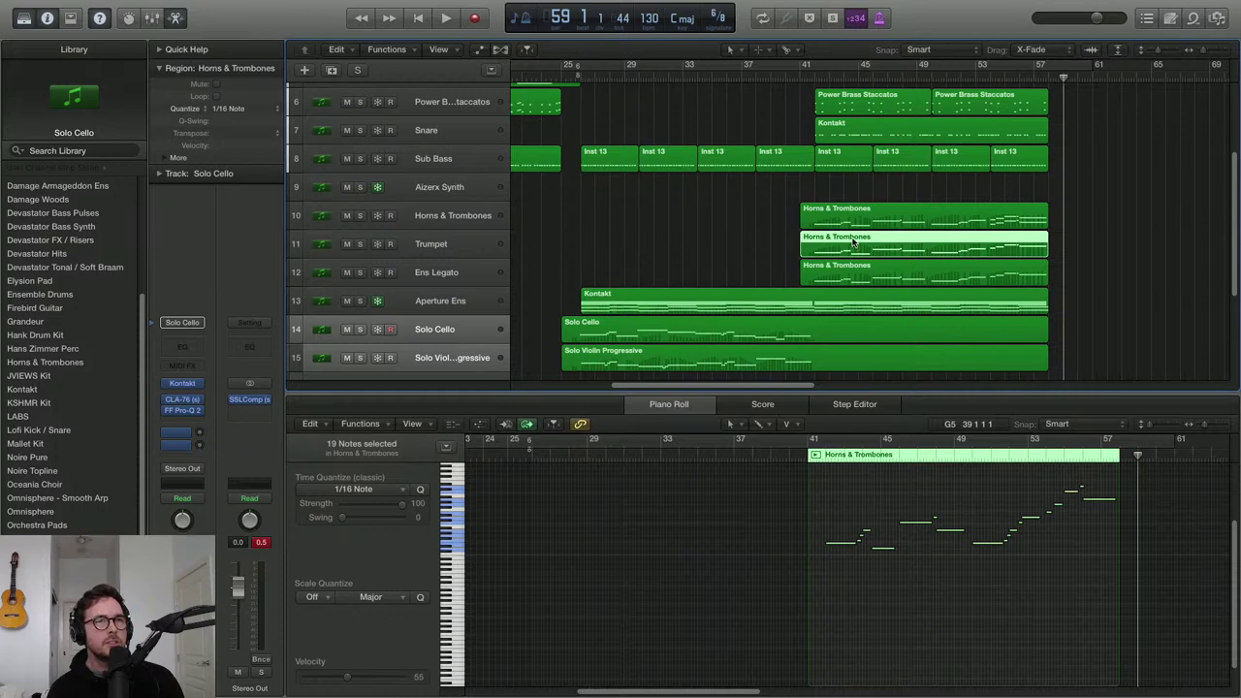
key(super+Up)
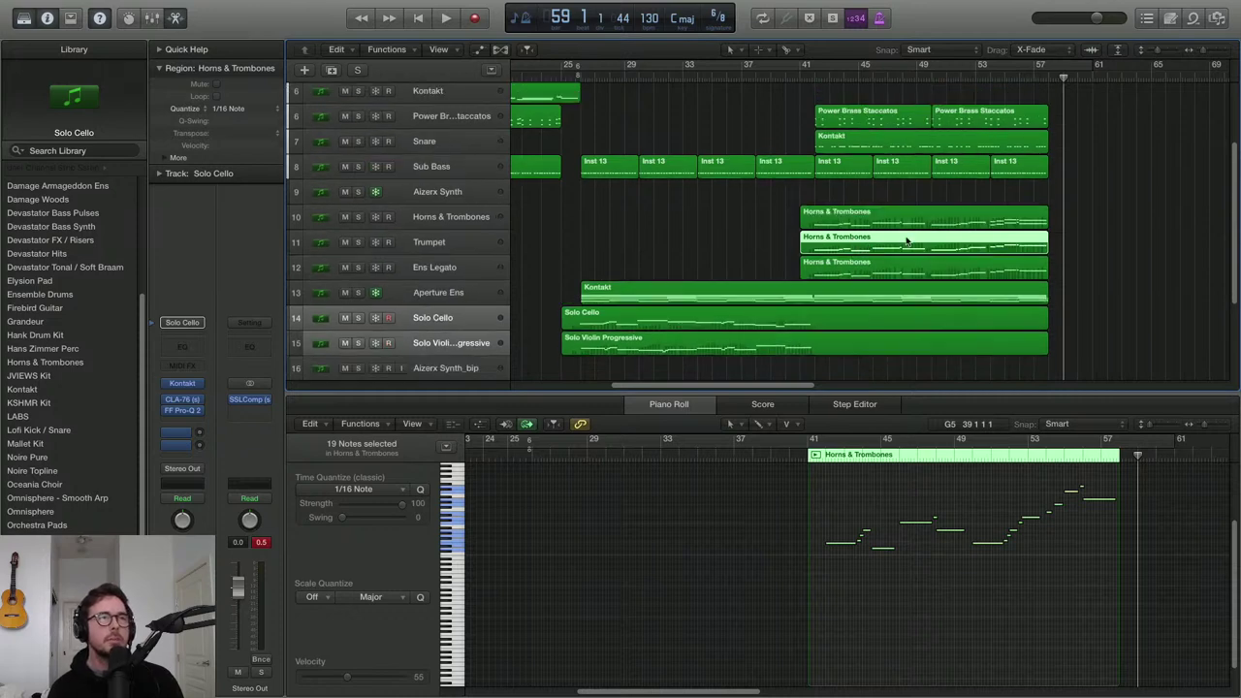
scroll(941, 321, down, 1)
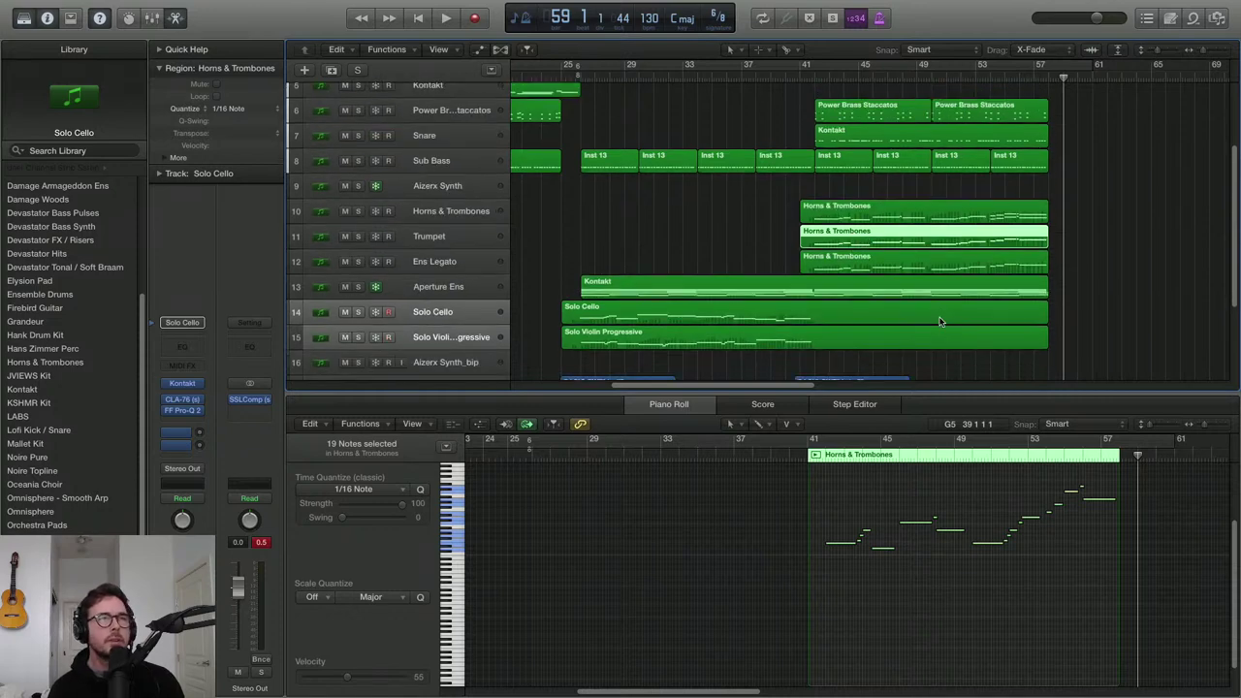
scroll(875, 247, down, 1)
click(853, 239)
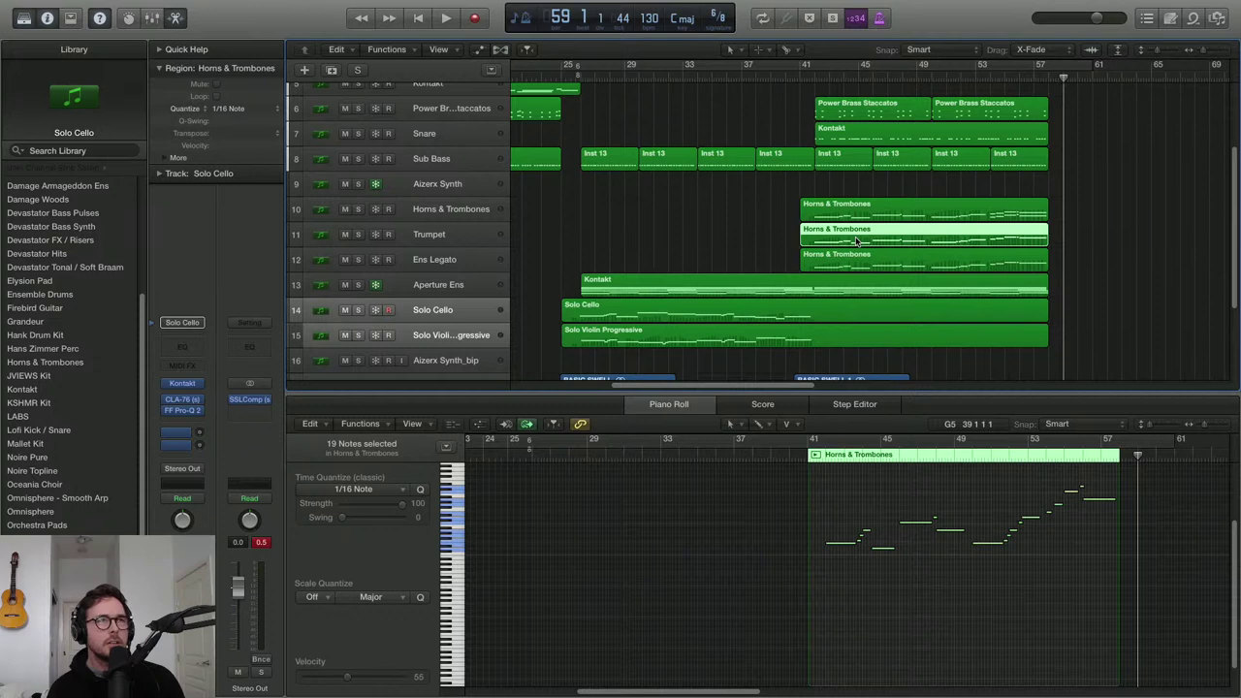
scroll(852, 324, down, 1)
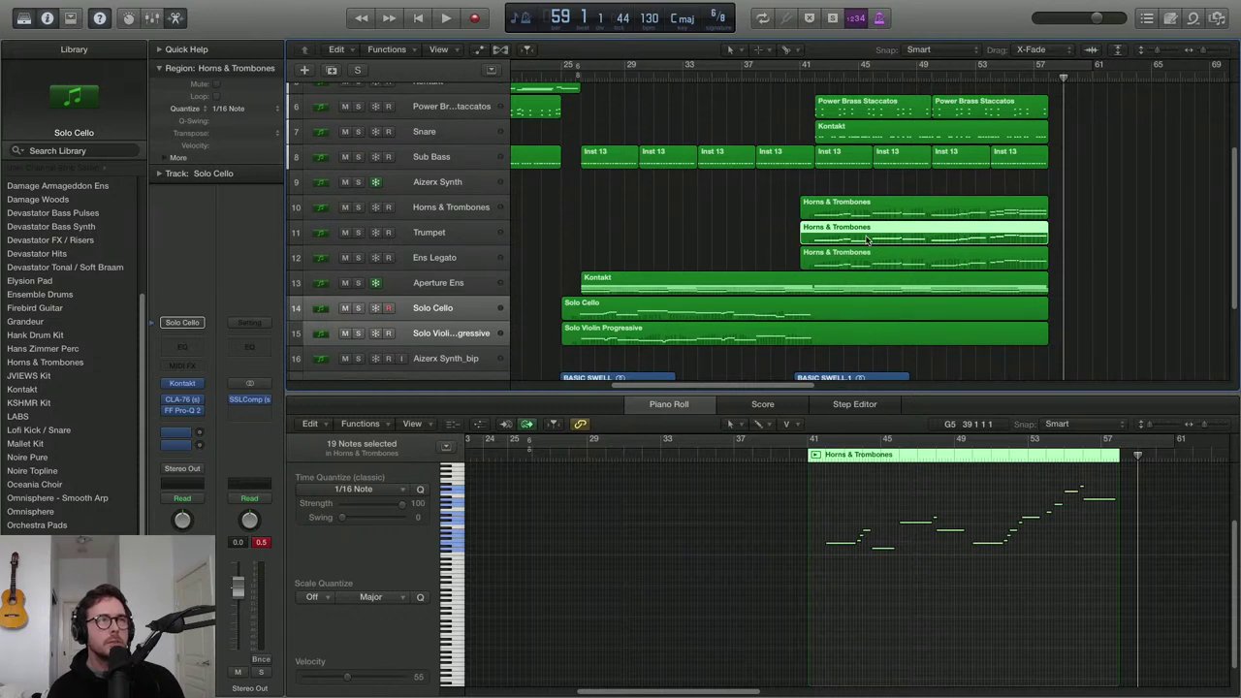
Trim both solo string regions back to about bar 42 and join a copy of the Trumpet track's region onto the Solo Violin region
drag(1056, 332, 811, 323)
click(902, 332)
drag(870, 242, 872, 316)
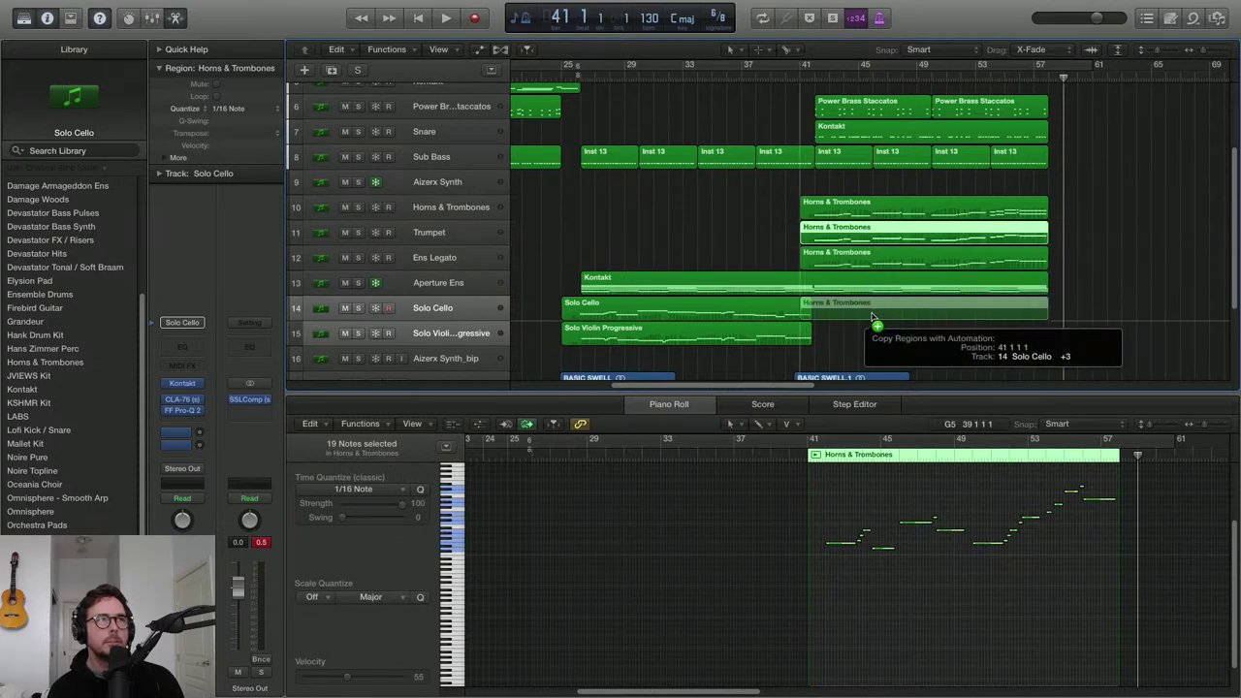
drag(873, 317, 870, 355)
shift+click(785, 335)
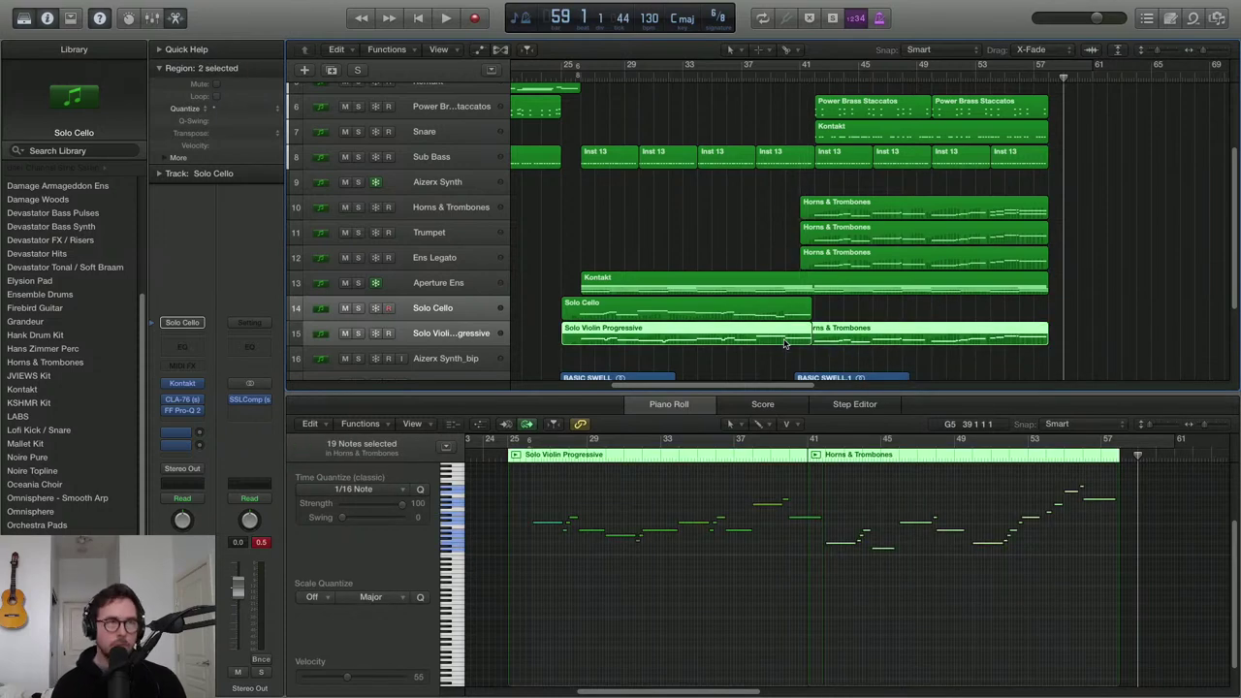
key(super+j)
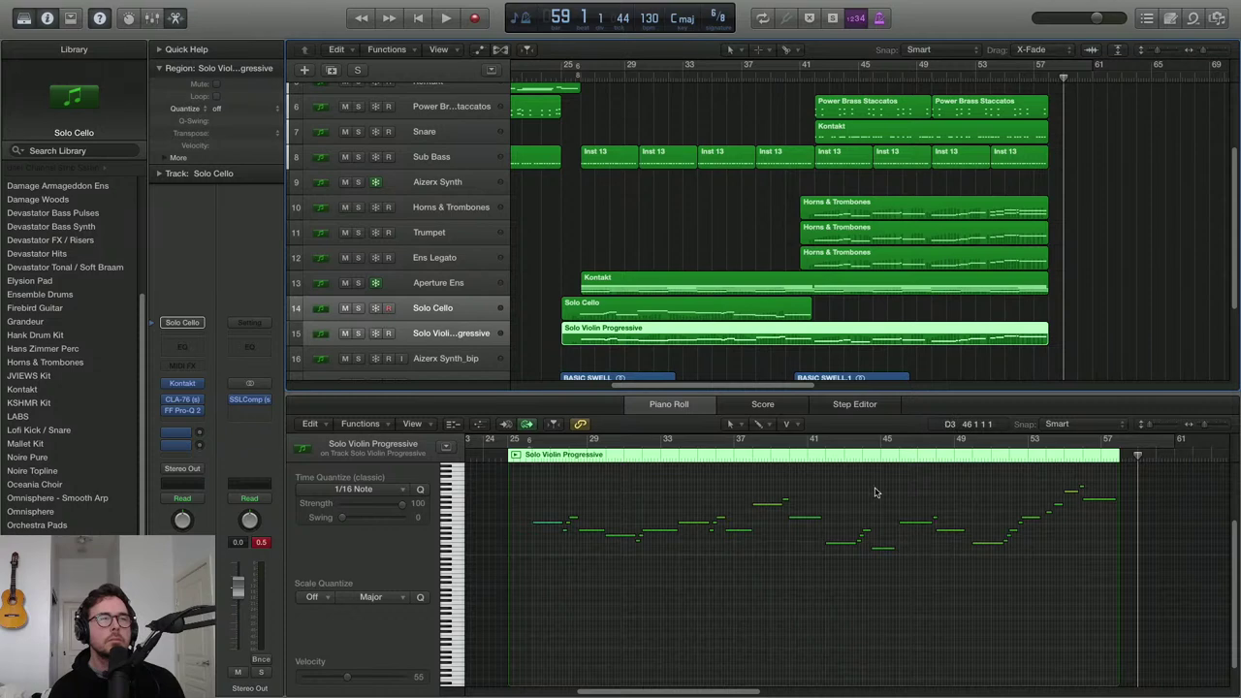
Play from about bar 44 and solo the Solo Cello and Solo Violin tracks to audition the extended violin line
click(865, 455)
key(space)
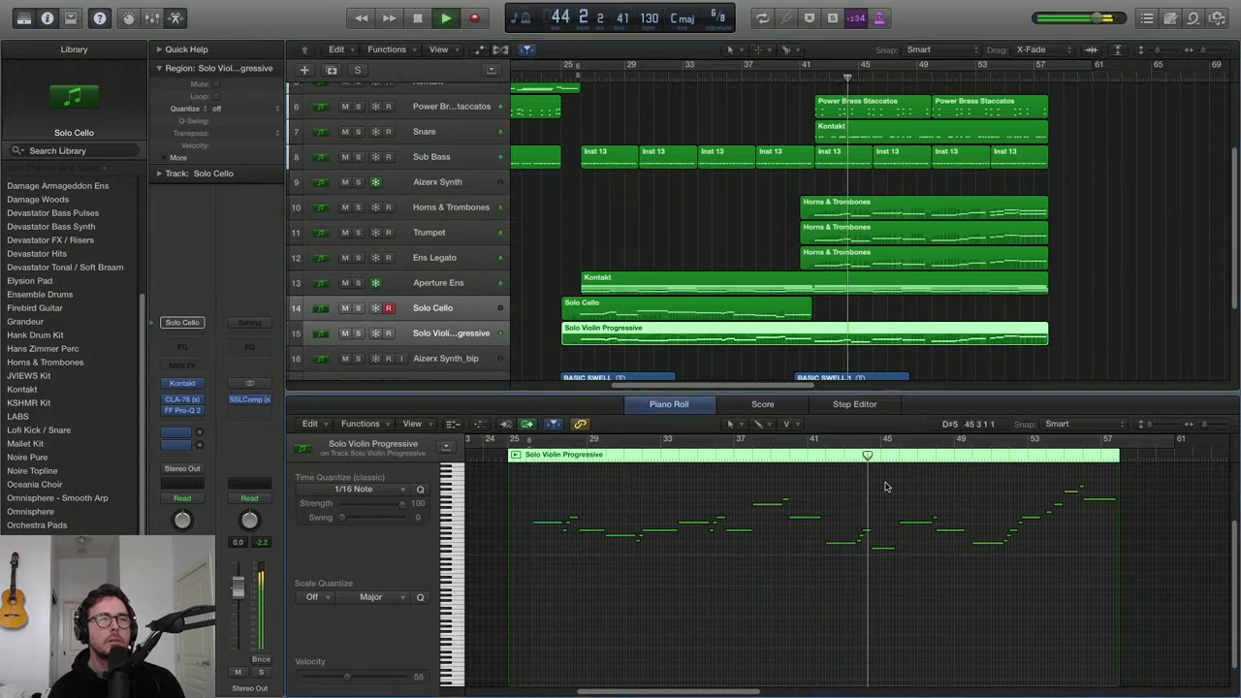
click(358, 332)
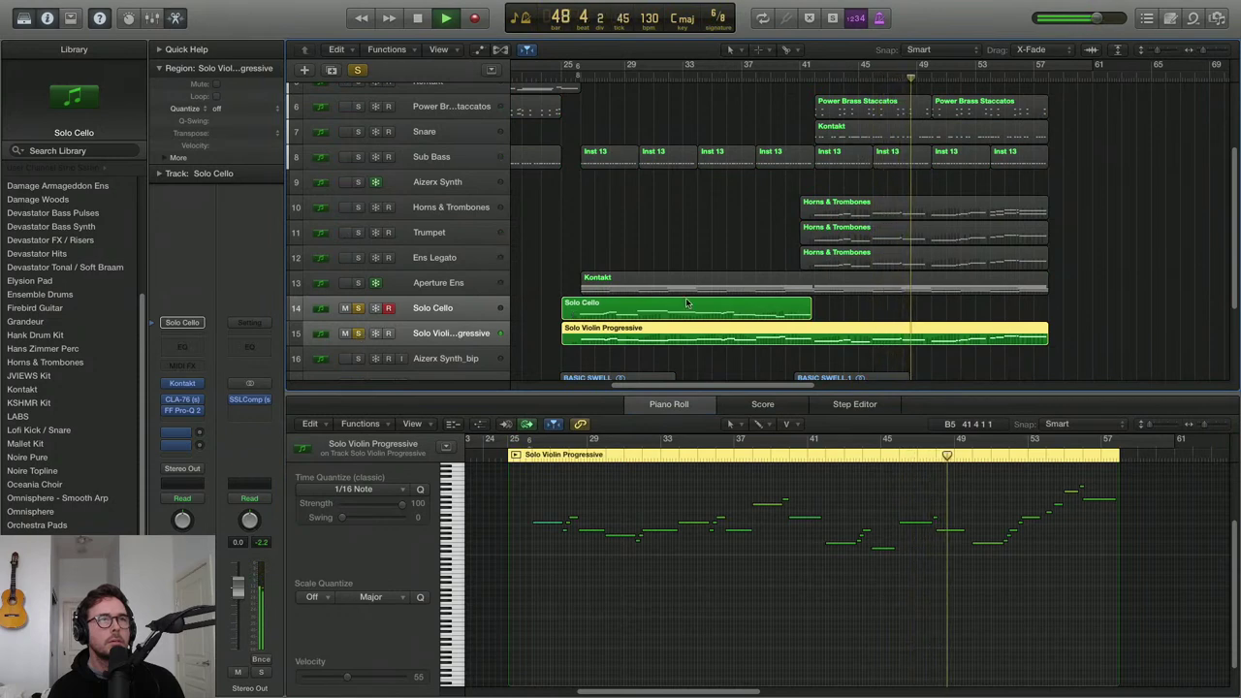
key(space)
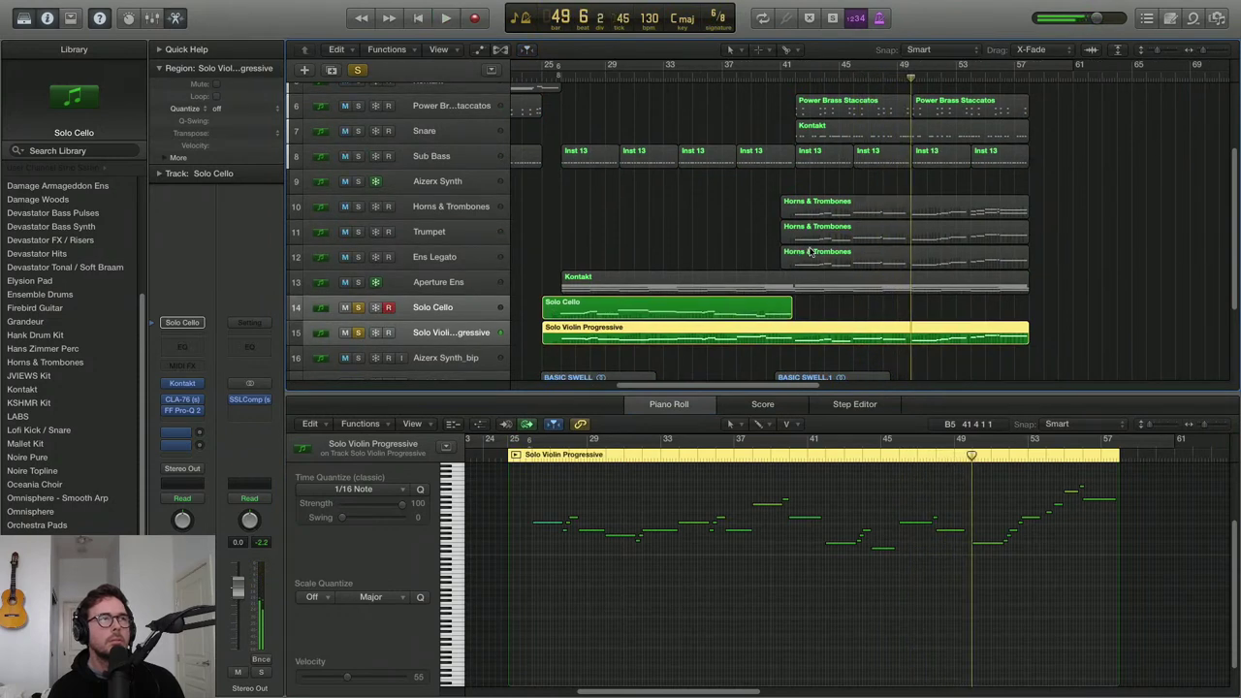
Copy the Horns & Trombones track's region to the Solo Cello track at bar 41 and join it with the Solo Cello region
click(811, 252)
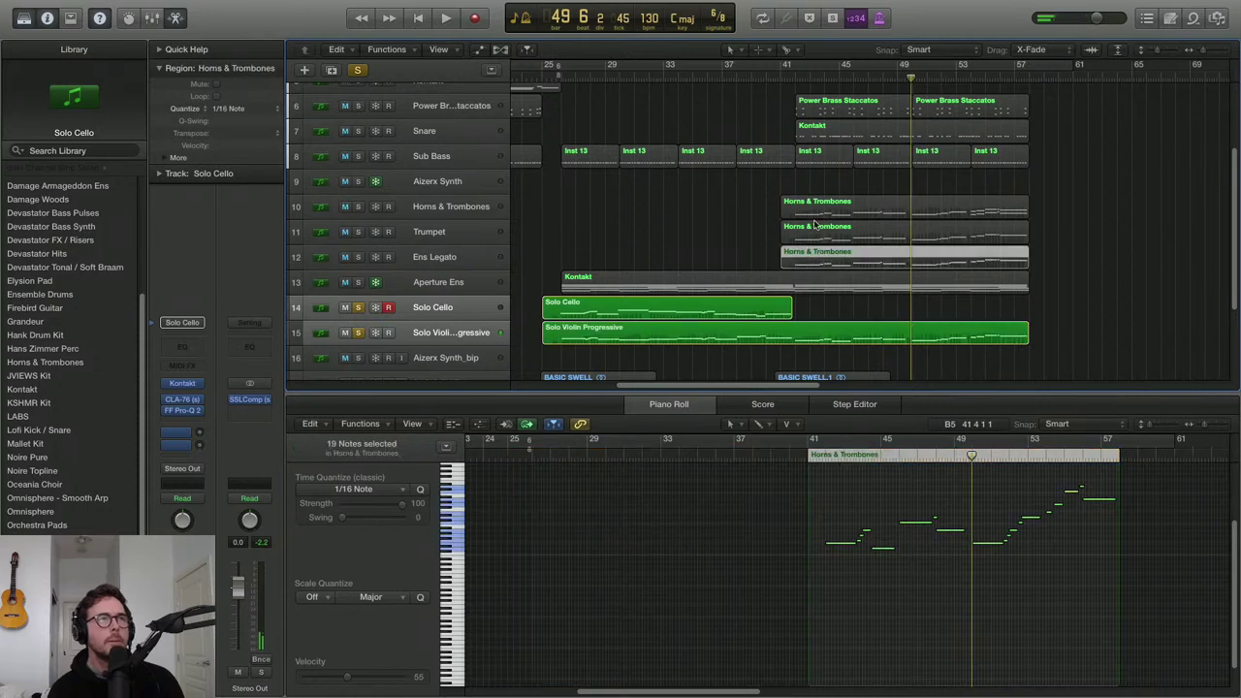
drag(840, 209, 844, 317)
shift+click(757, 311)
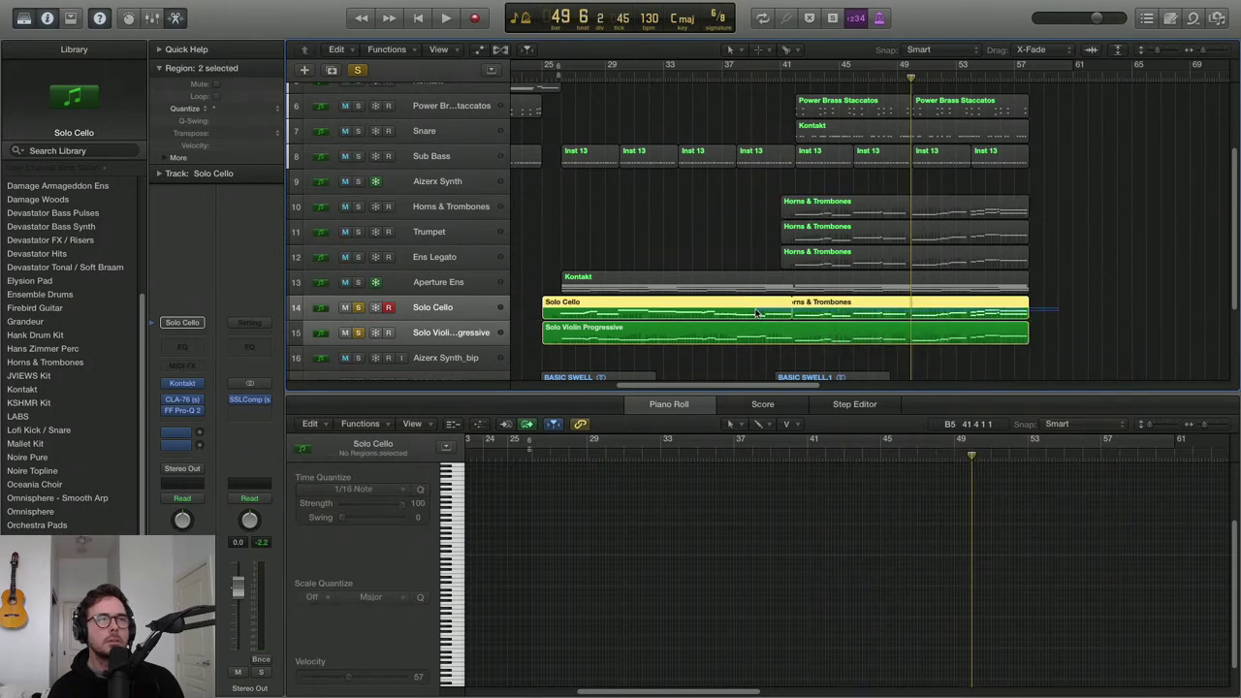
key(super+j)
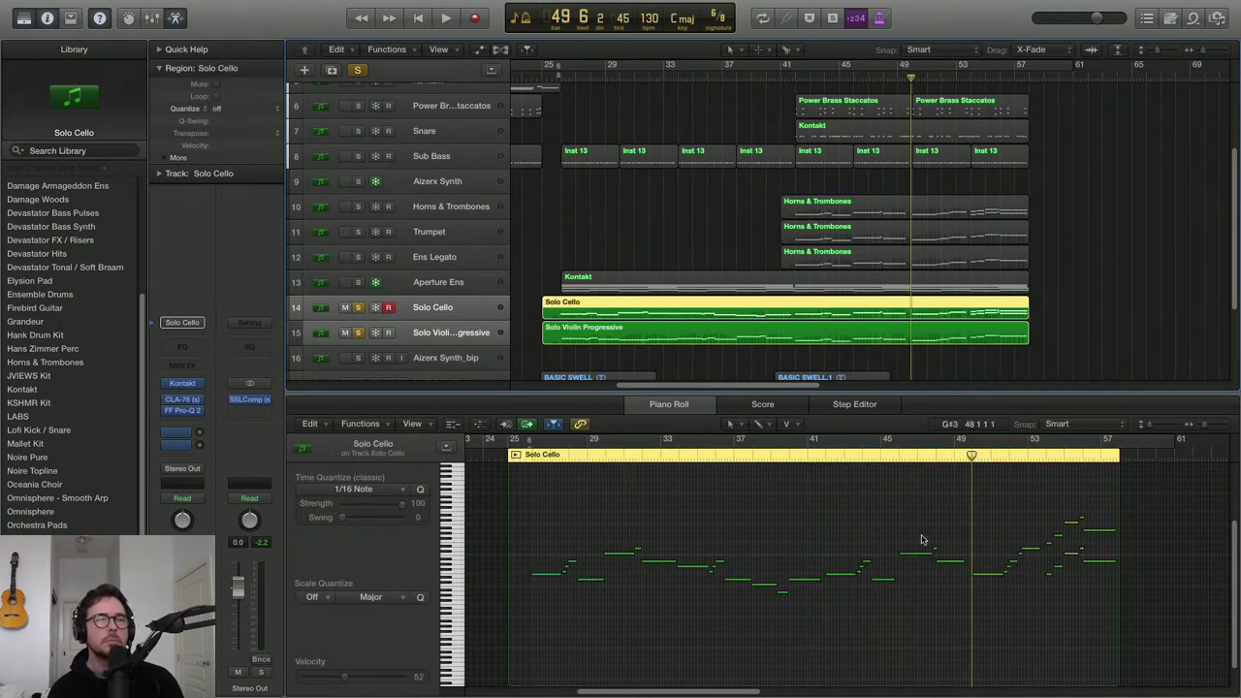
Lower the Solo Cello notes from bar 46 onward by an octave and delete the lower notes of the doubled ending
drag(896, 497, 1132, 611)
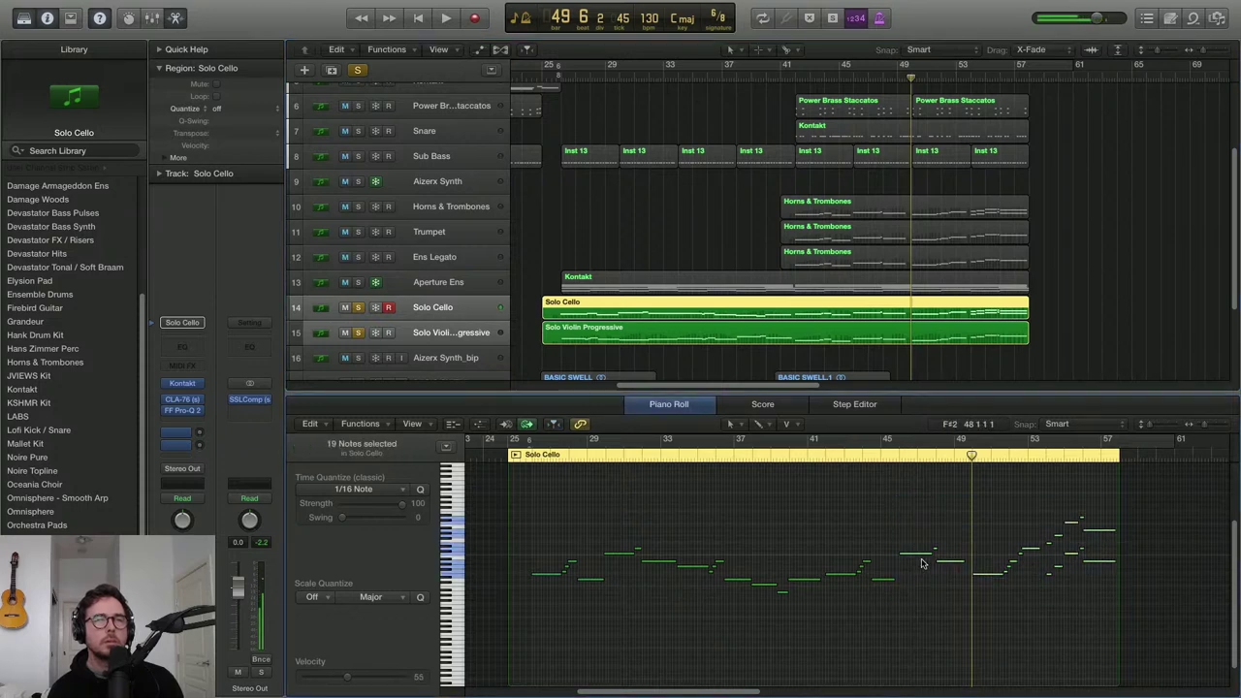
mouse_move(917, 560)
mouse_down()
mouse_move(916, 591)
mouse_move(940, 570)
mouse_up()
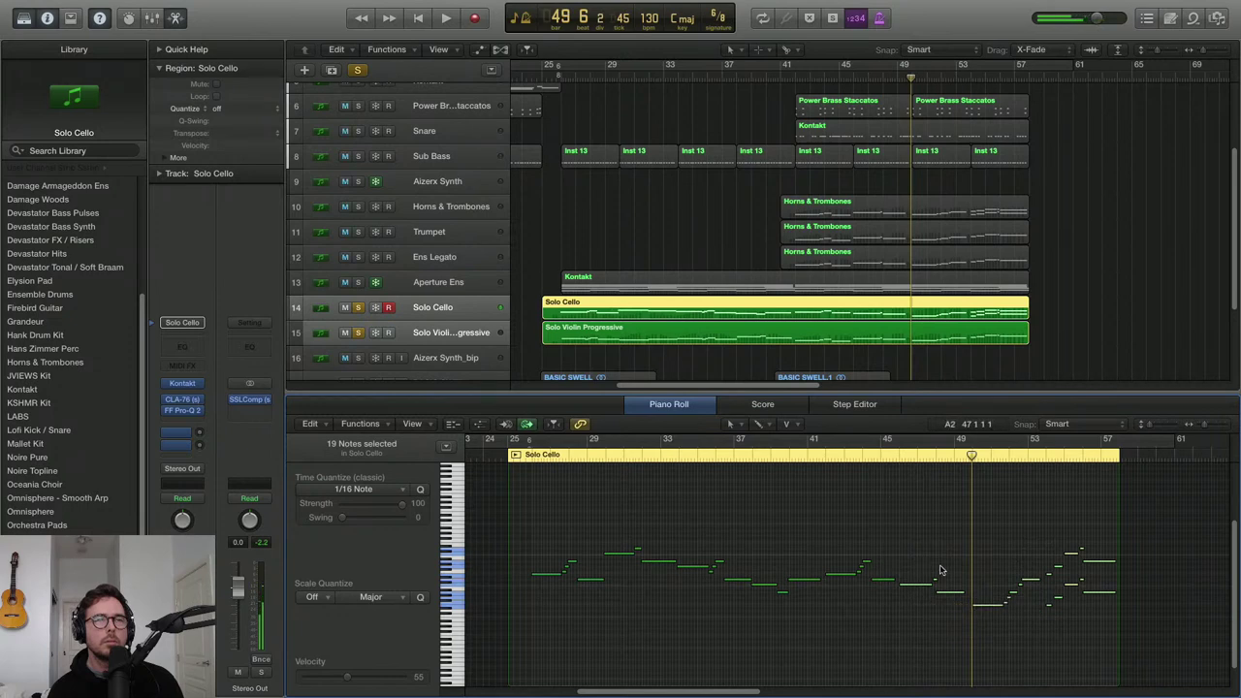
drag(989, 620, 1028, 568)
drag(1048, 622, 1094, 582)
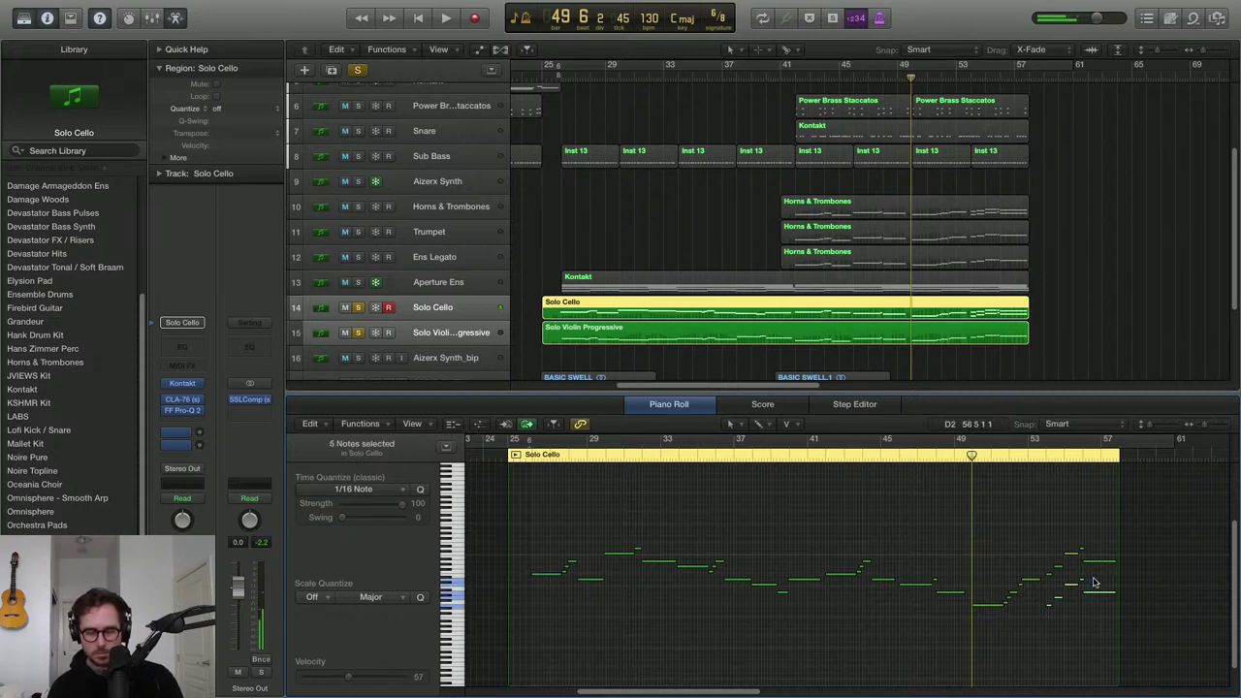
key(Delete)
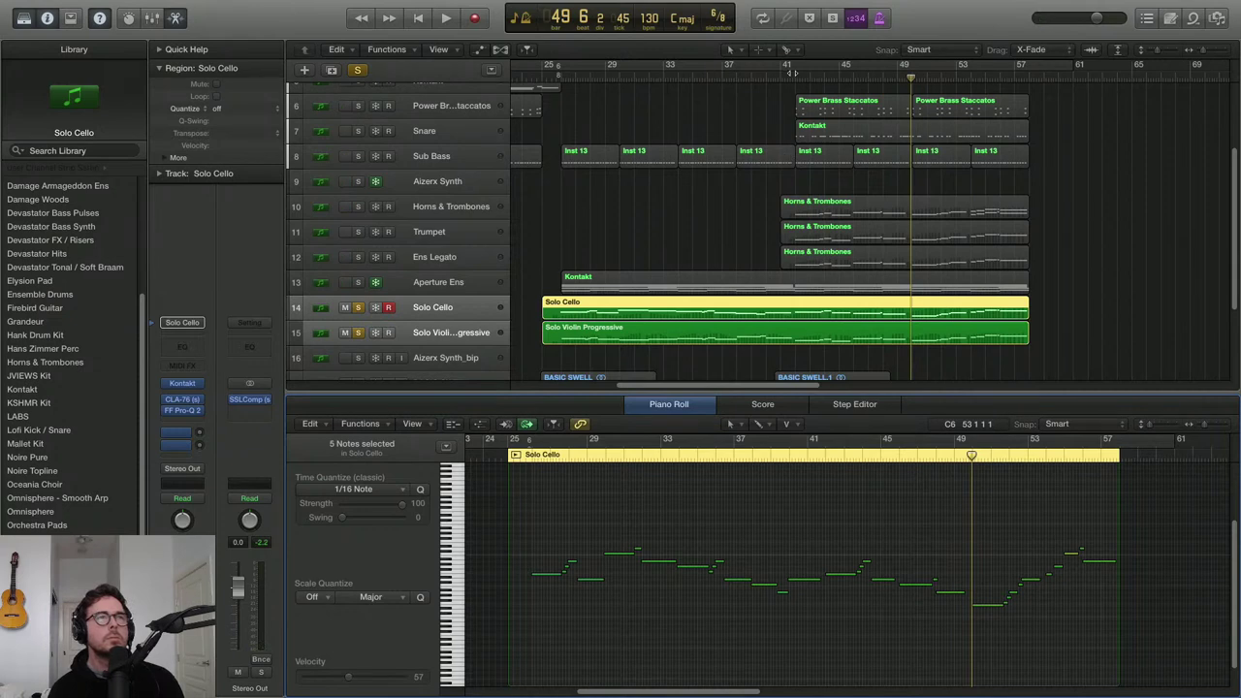
Play from about bar 42 and turn off the track solos to hear the cello and violin lines within the full arrangement
click(792, 73)
key(space)
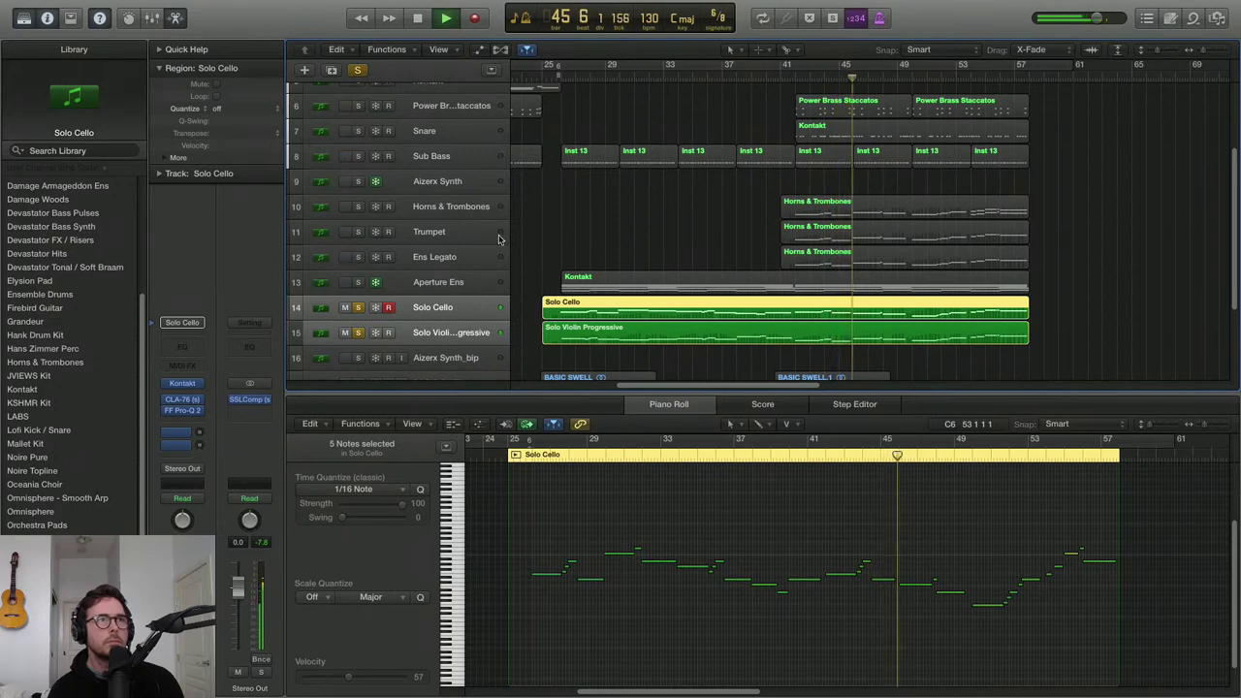
click(358, 73)
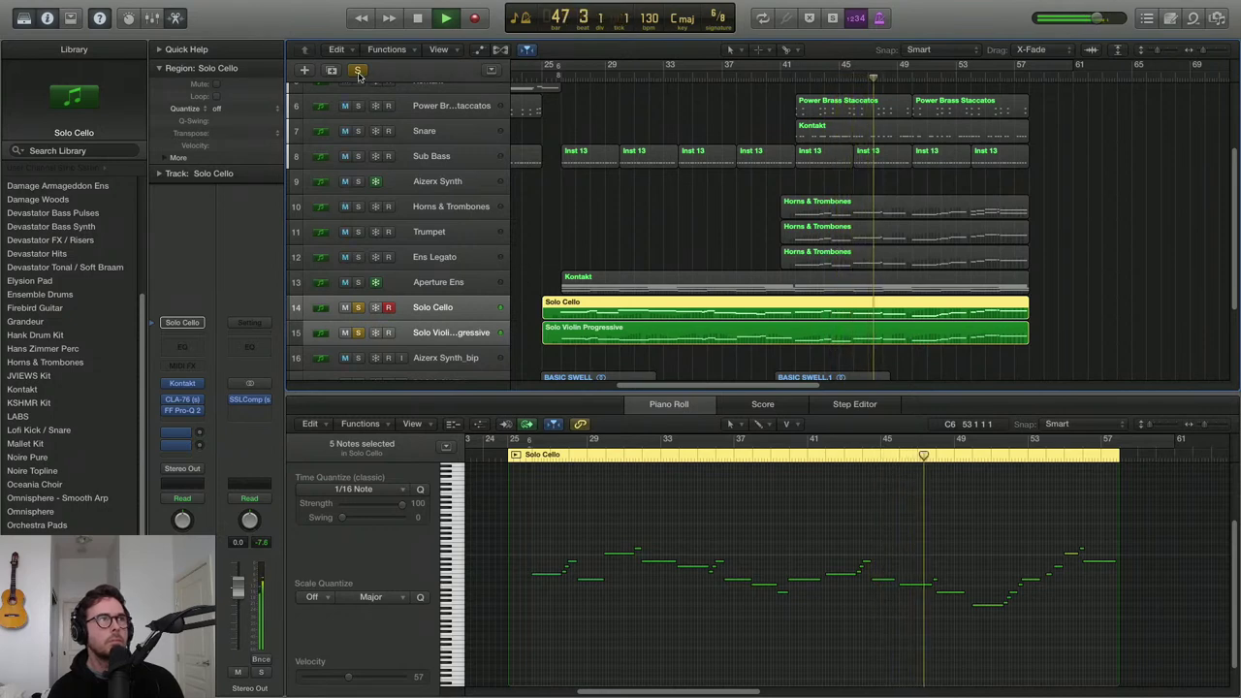
click(358, 73)
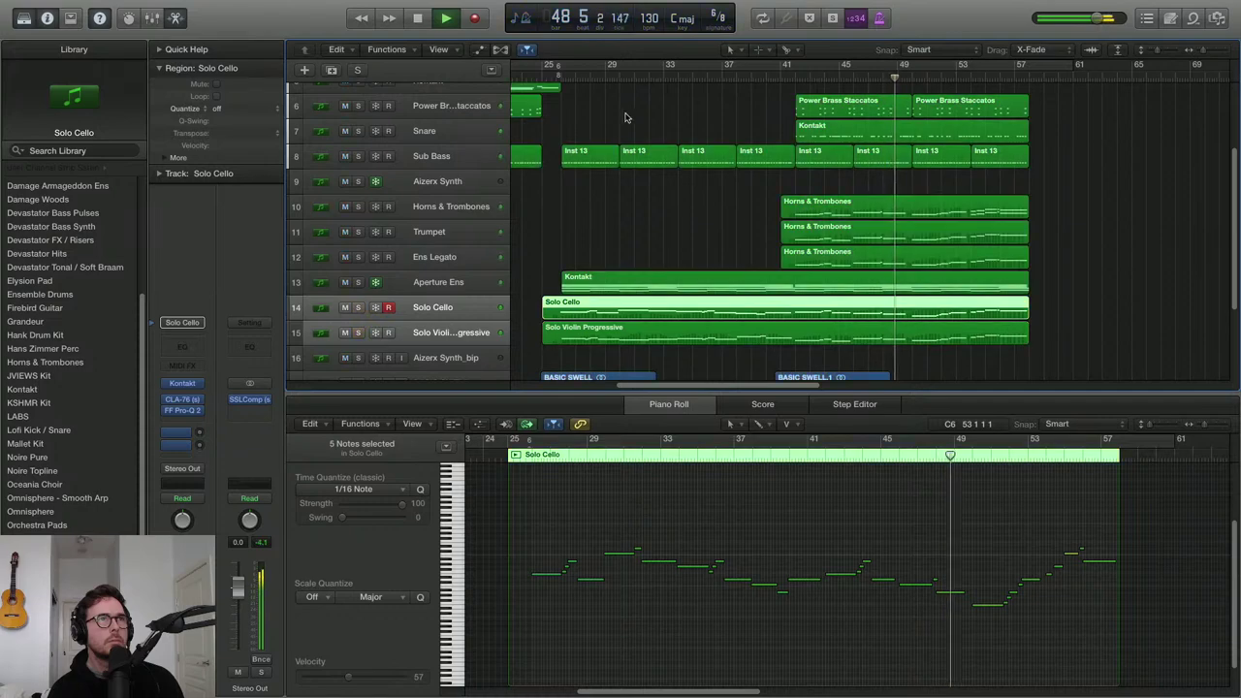
scroll(626, 118, down, 3)
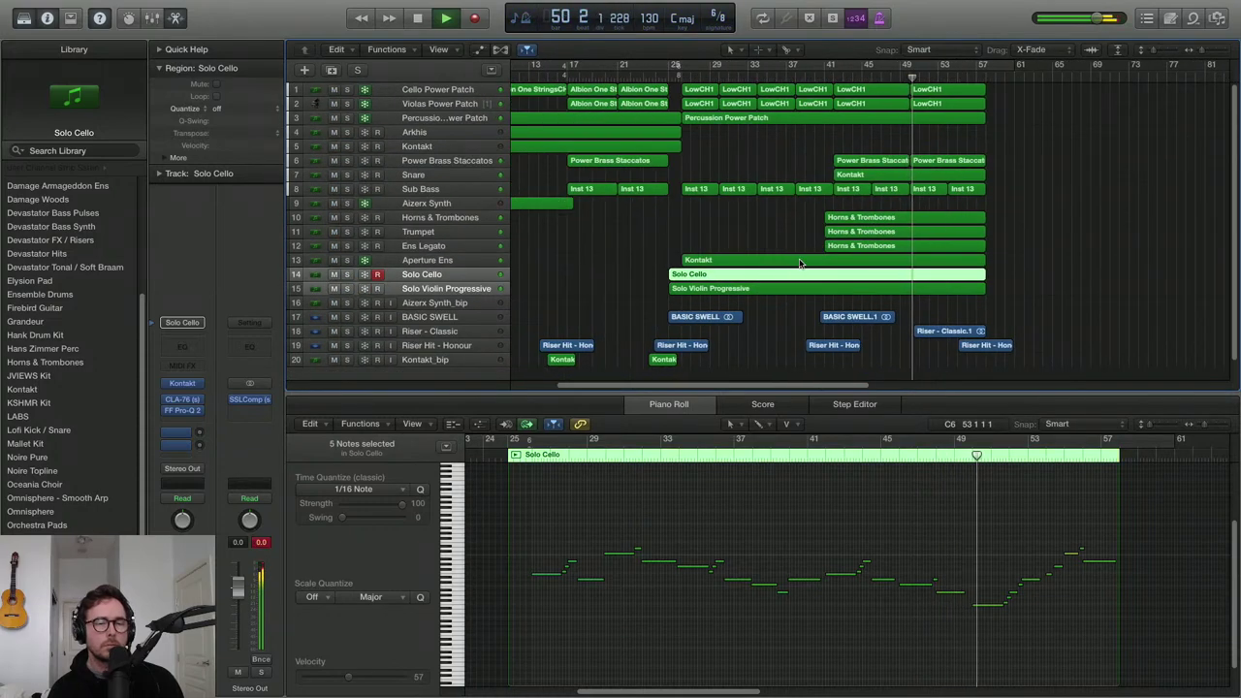
scroll(886, 320, up, 2)
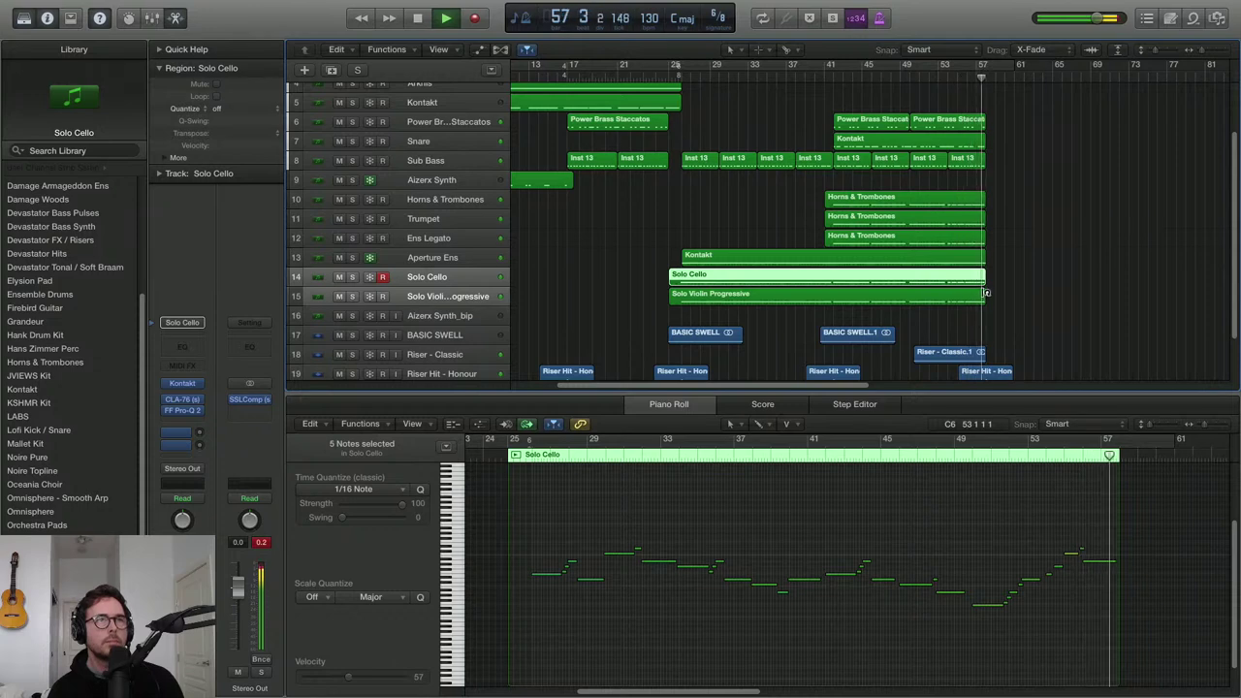
Stop playback and delete the Solo Cello region's notes from about bar 50 to the end
key(space)
key(super+Down)
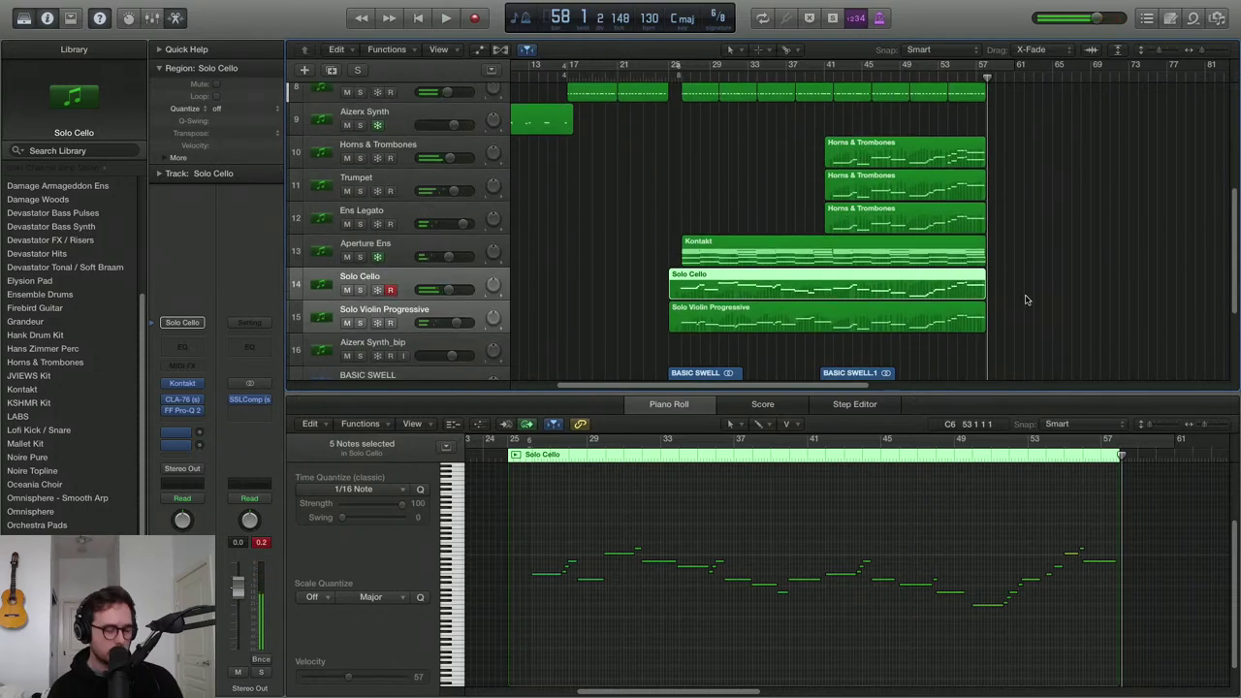
click(948, 285)
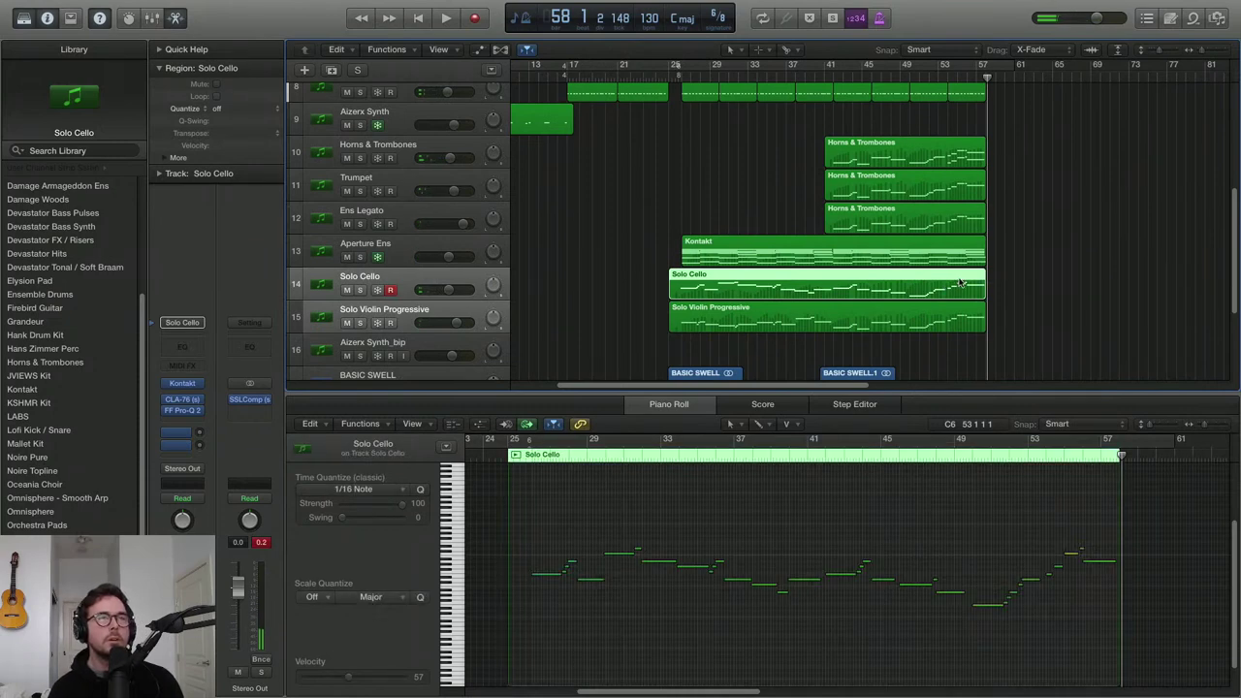
click(1024, 288)
click(949, 290)
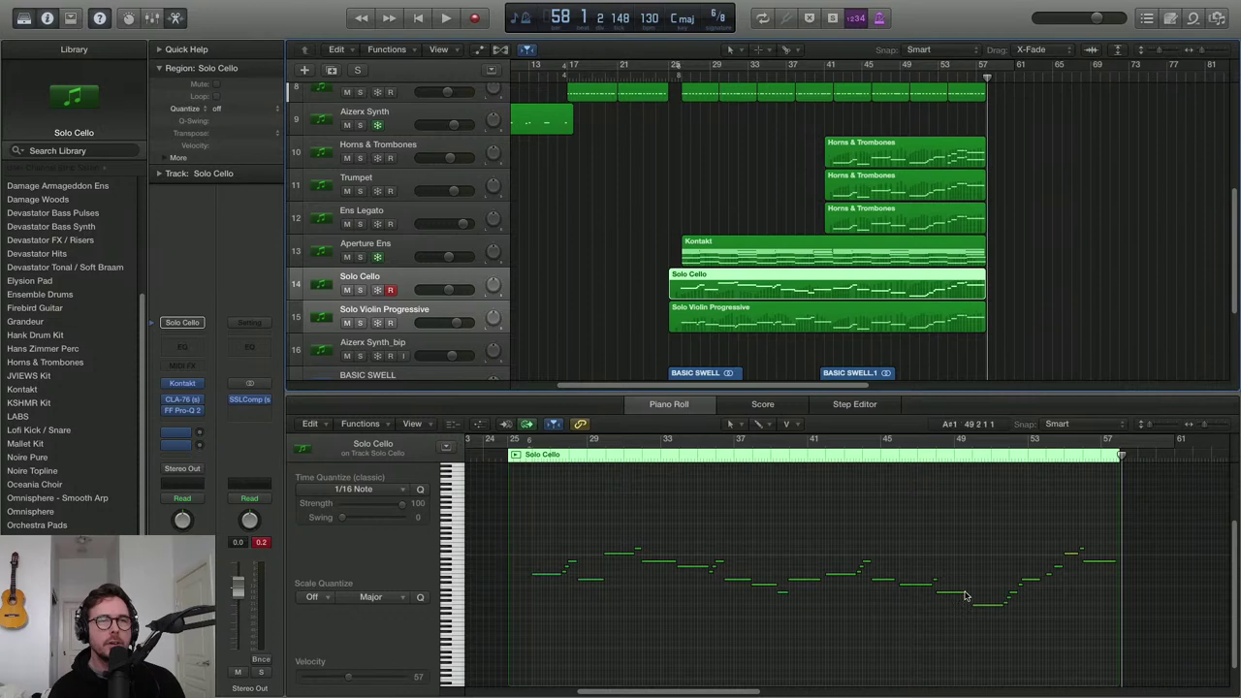
click(970, 299)
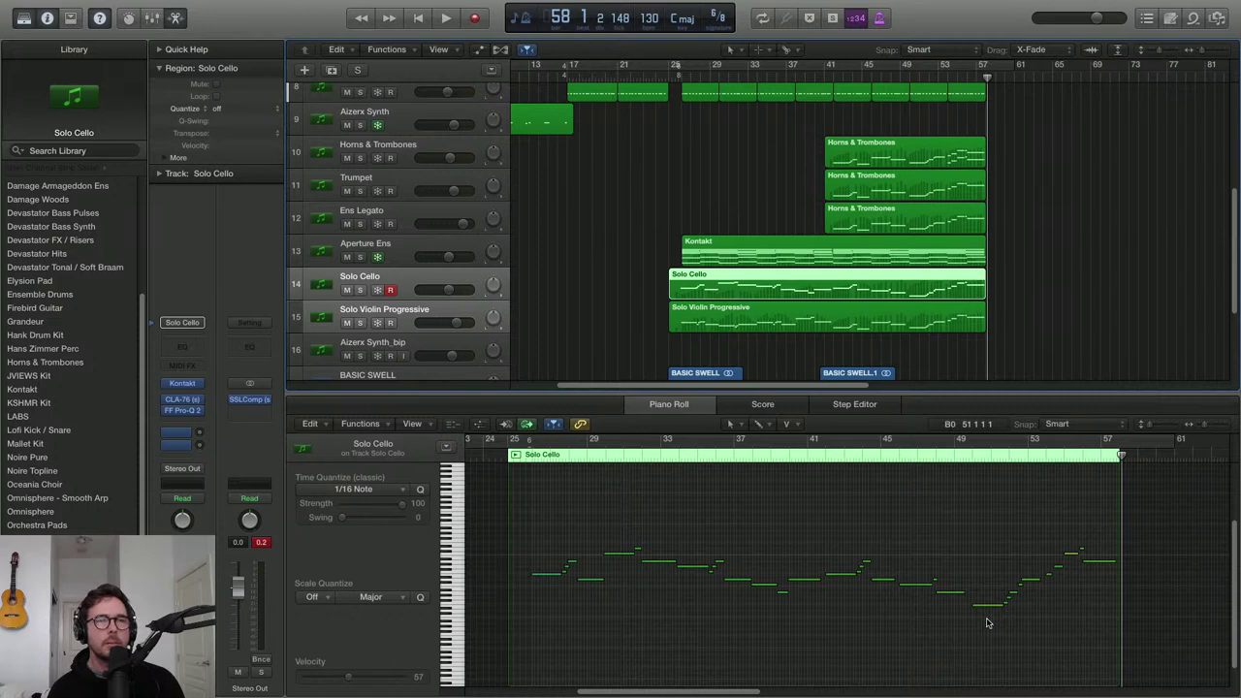
drag(987, 620, 1090, 518)
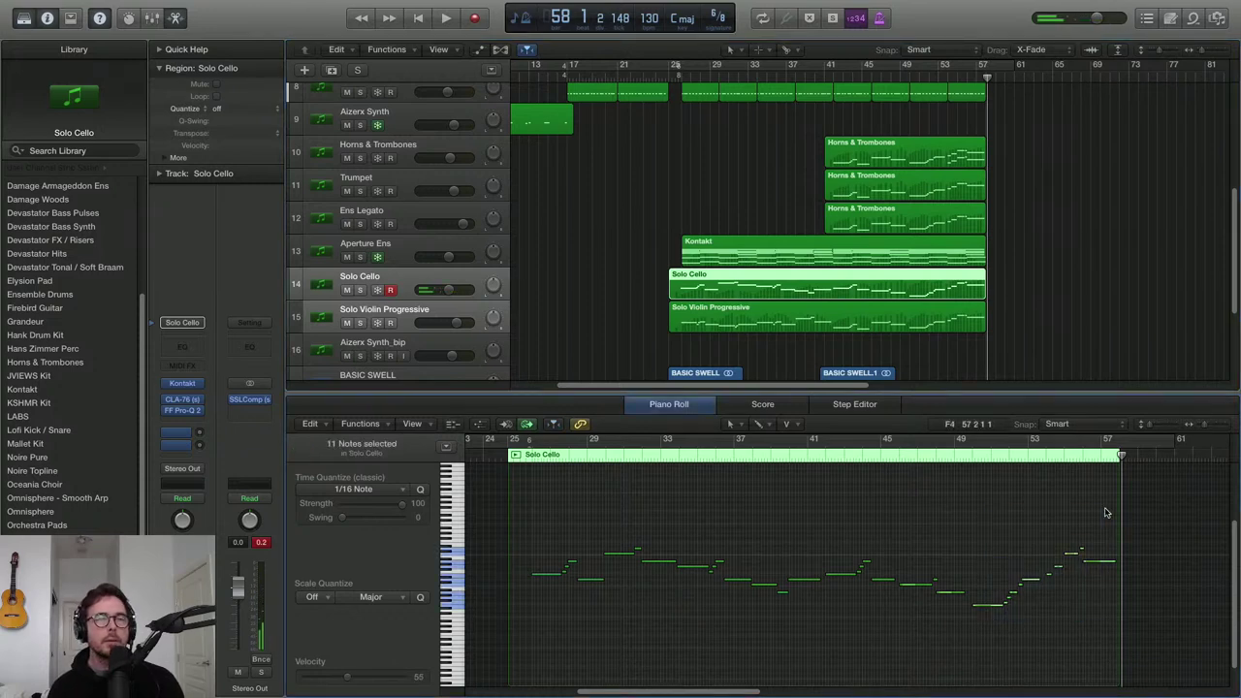
key(Delete)
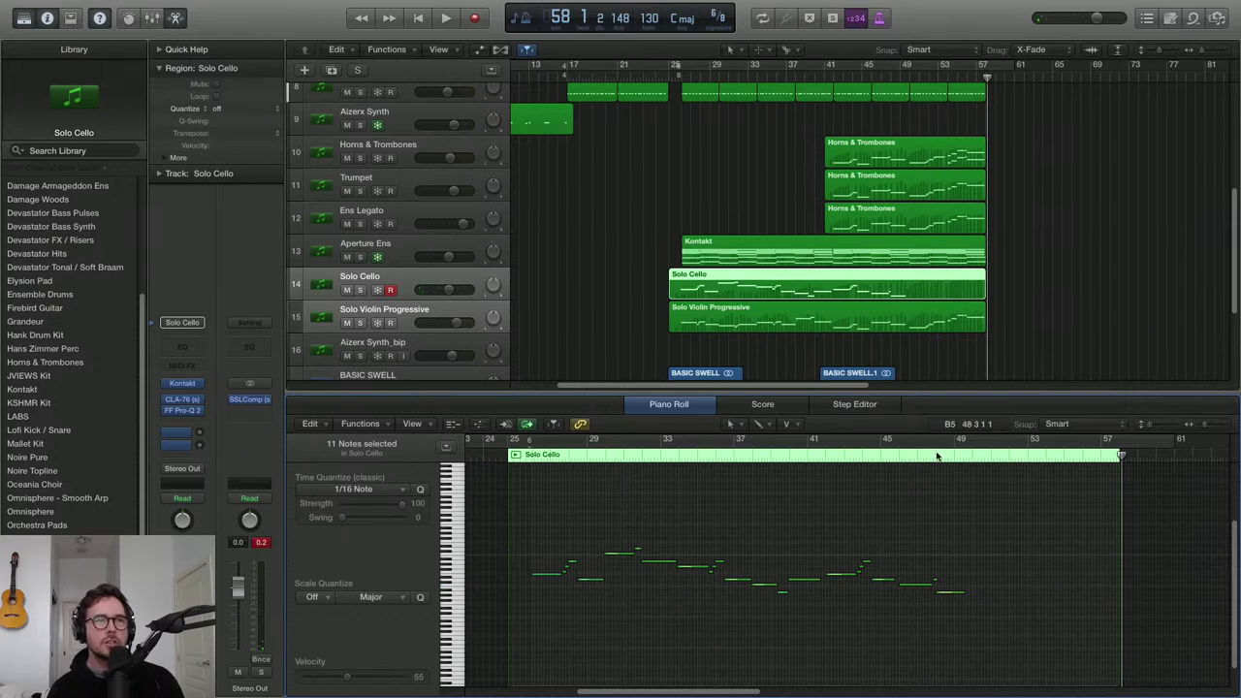
Set a cycle range from bar 48 to bar 60 and play it to hear the ending without those cello notes
drag(934, 444, 1155, 441)
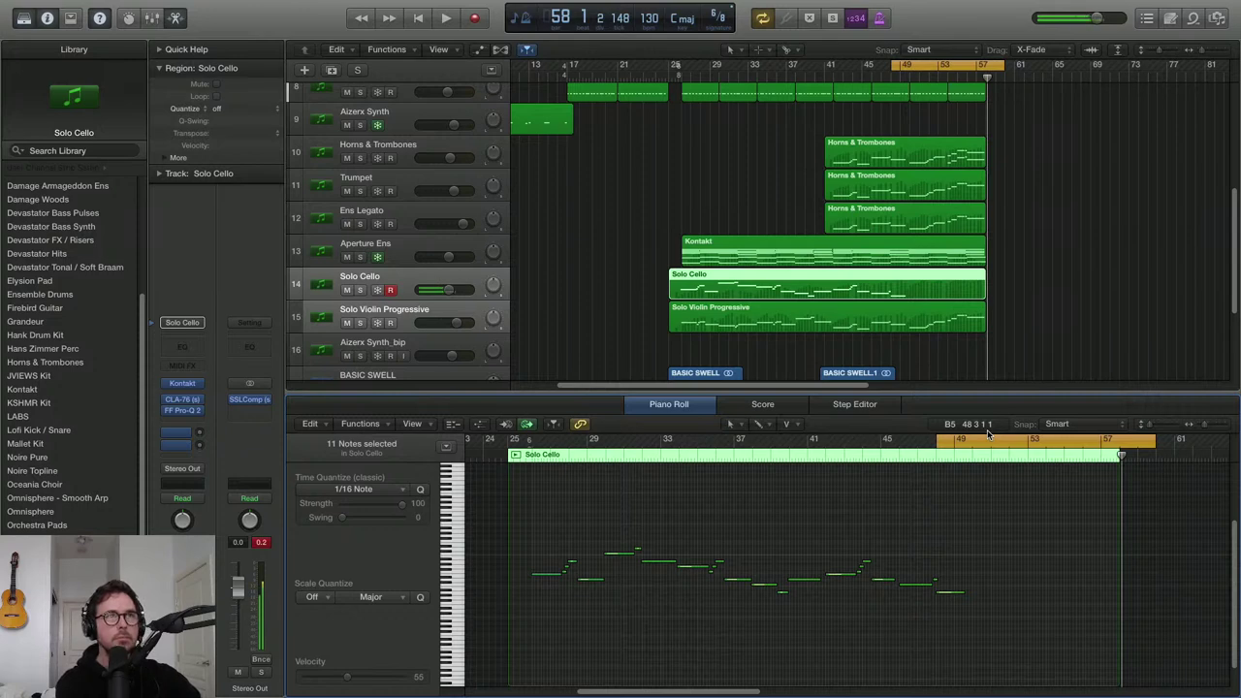
key(space)
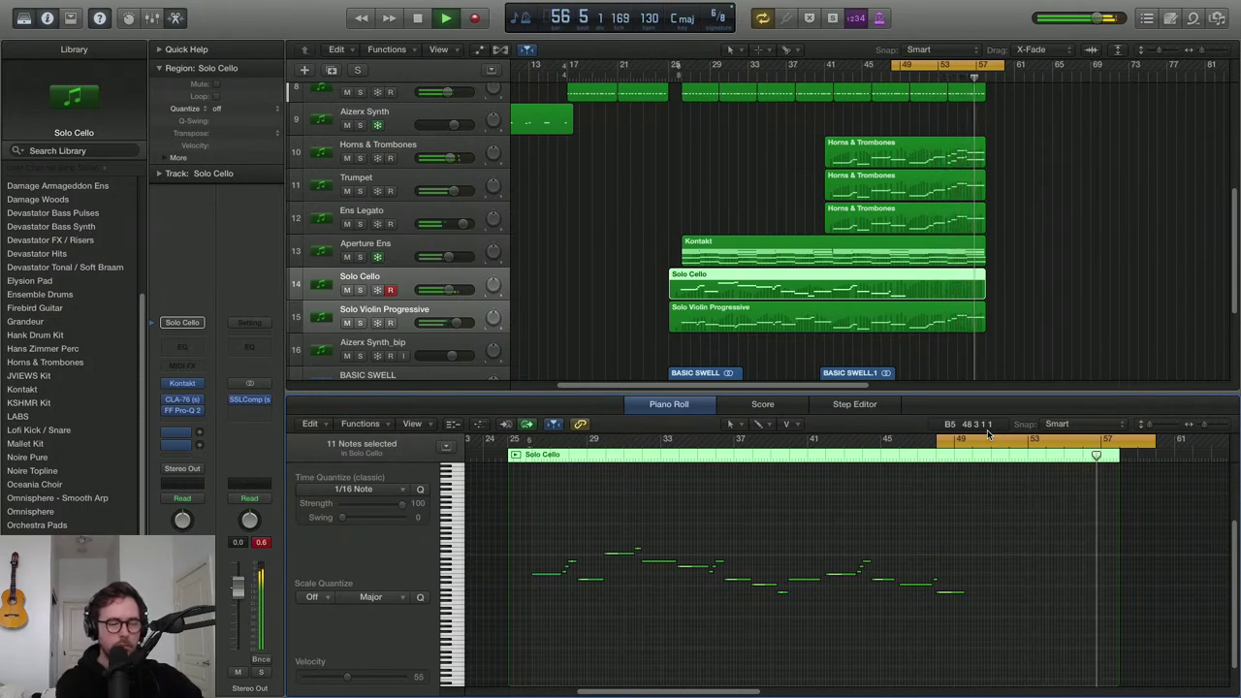
key(space)
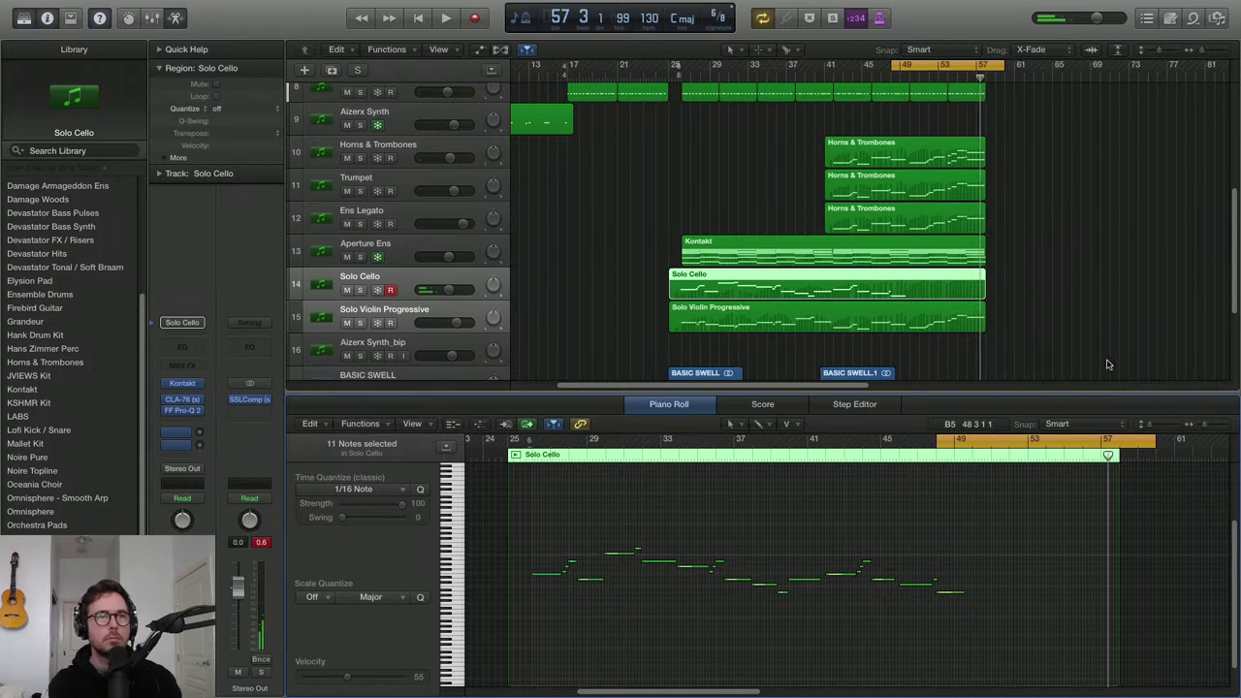
Delete the remaining Solo Cello note at bar 48, record a new cello ending over the cycle, and join it with the existing region
click(961, 593)
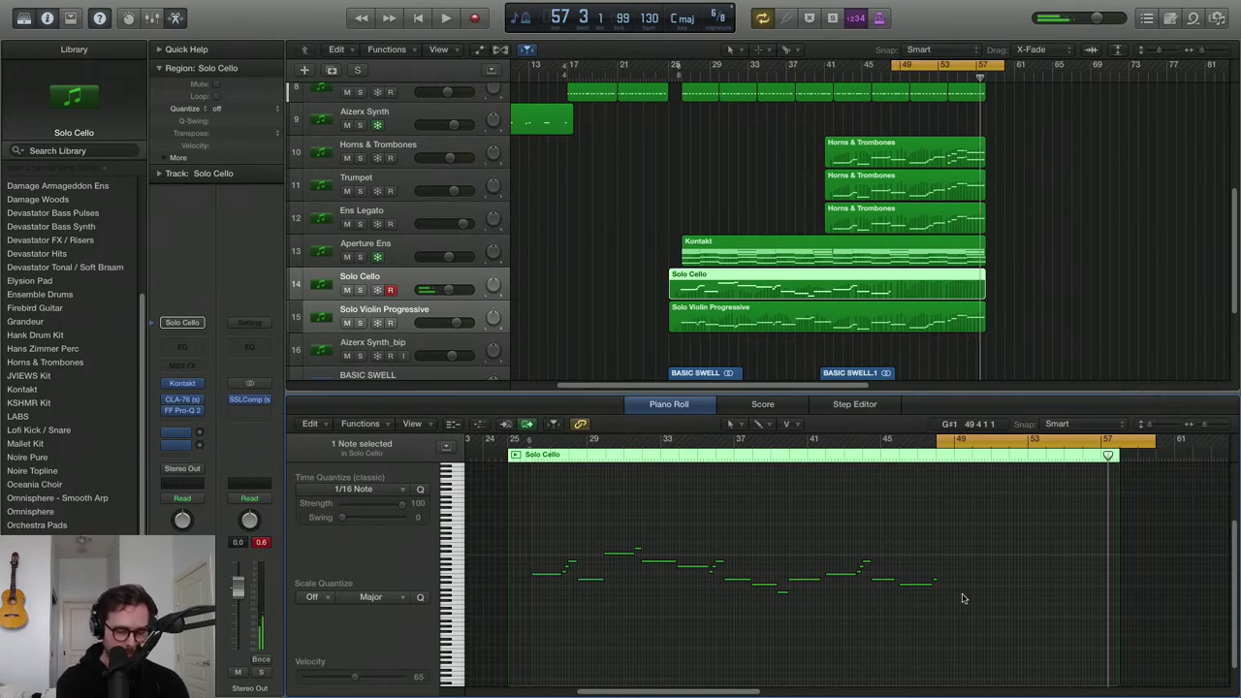
key(r)
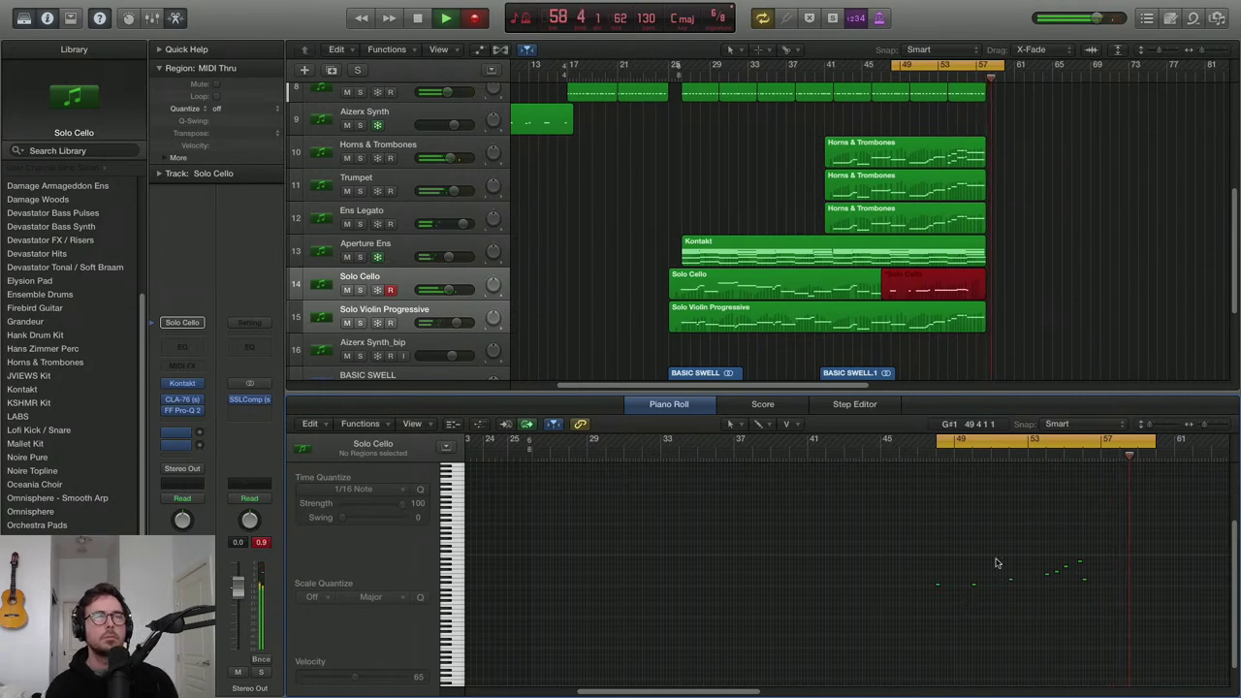
key(space)
shift+click(897, 292)
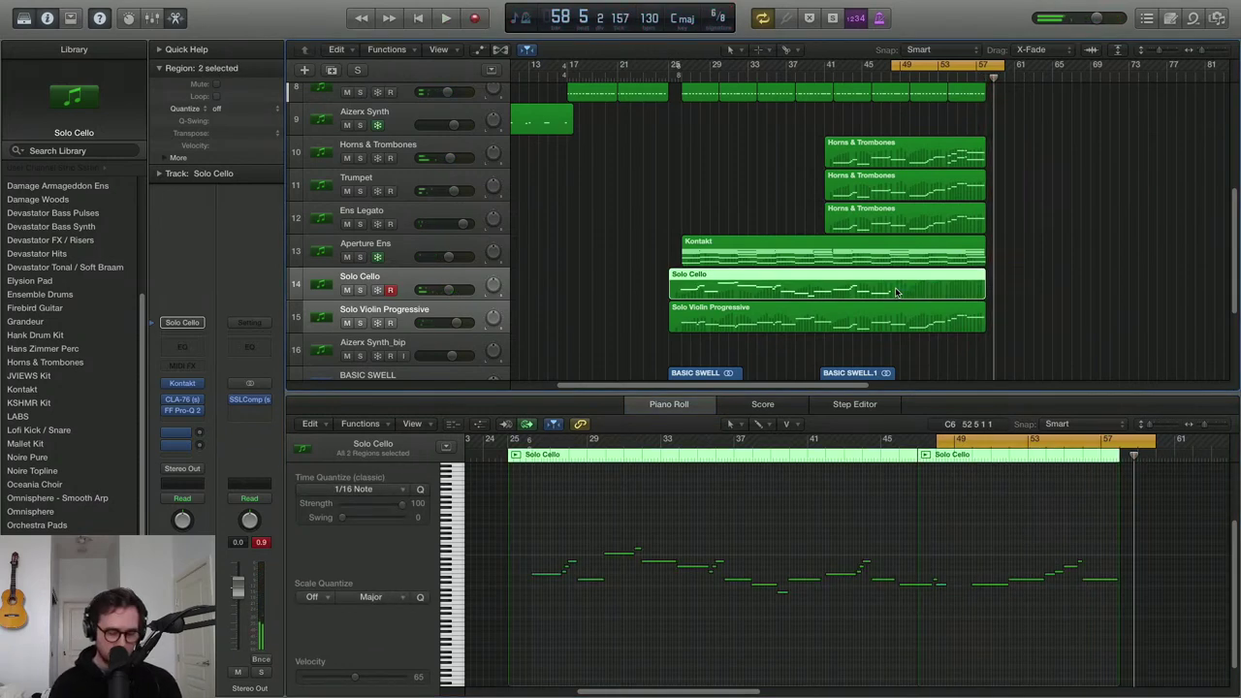
key(super+j)
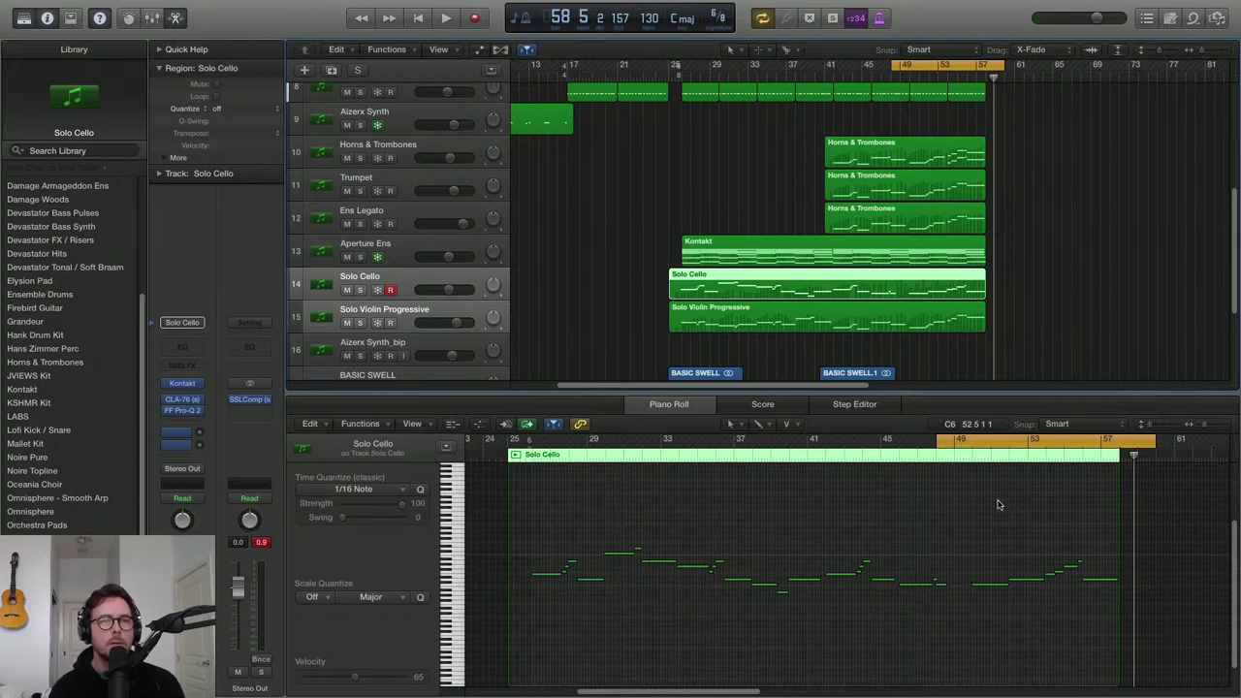
Extend the cycle start back to bar 45 and stretch the short Solo Cello note at bar 48 to nearly bar 50 at a lower pitch
click(990, 586)
click(943, 583)
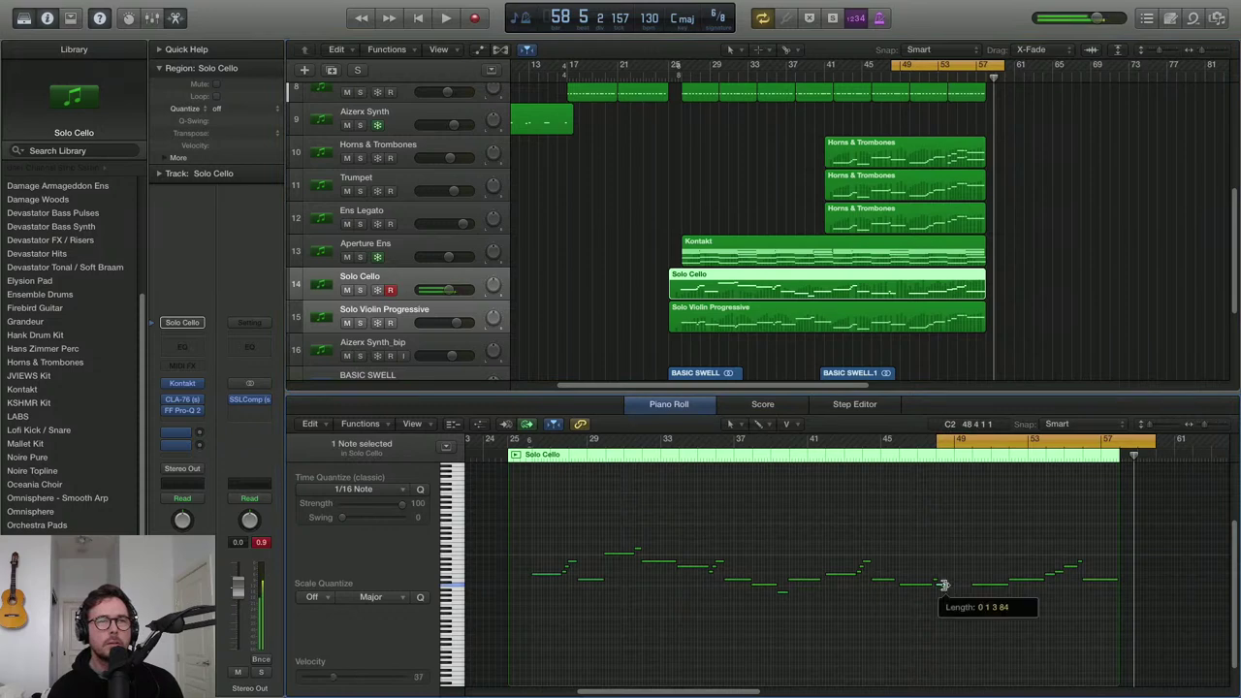
drag(943, 588, 952, 578)
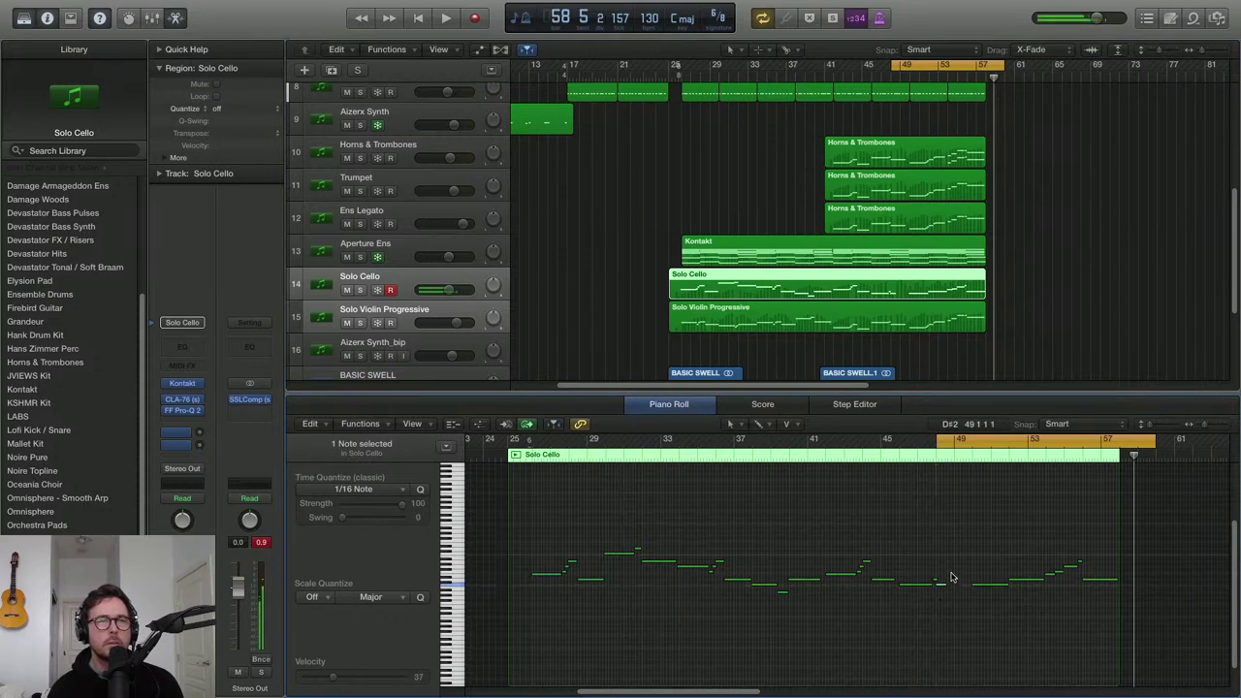
drag(938, 440, 886, 439)
key(space)
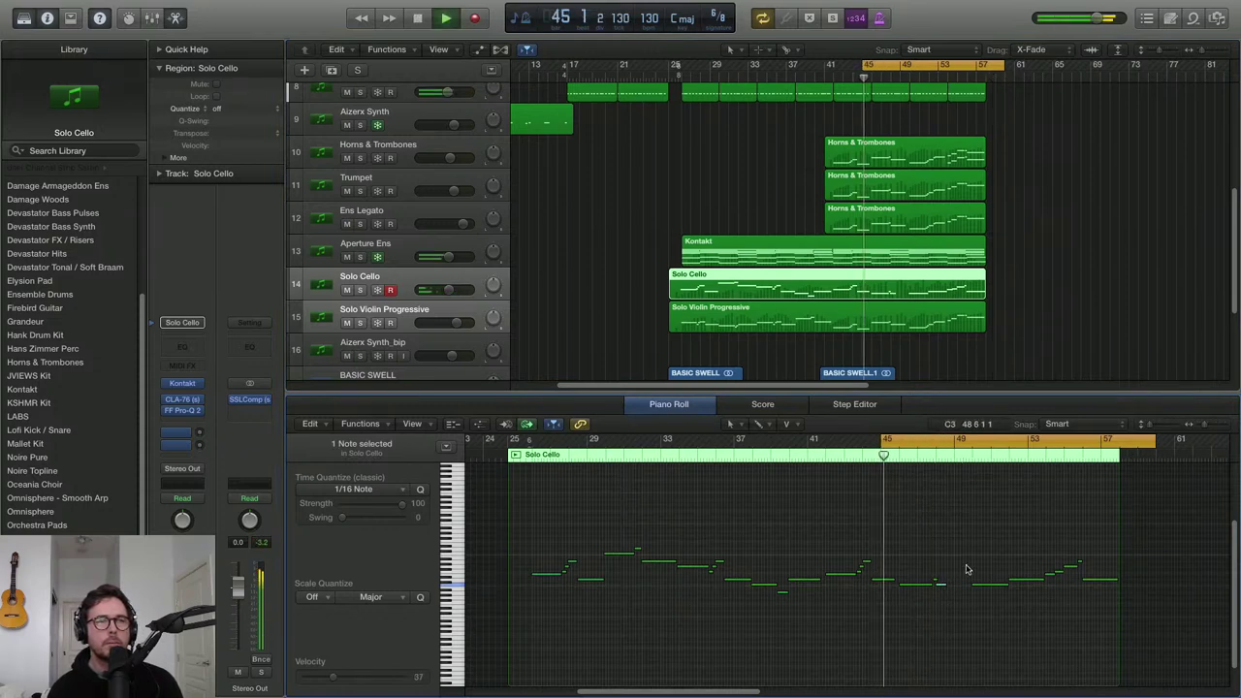
key(super+Right)
key(super+Right)
key(super+Right)
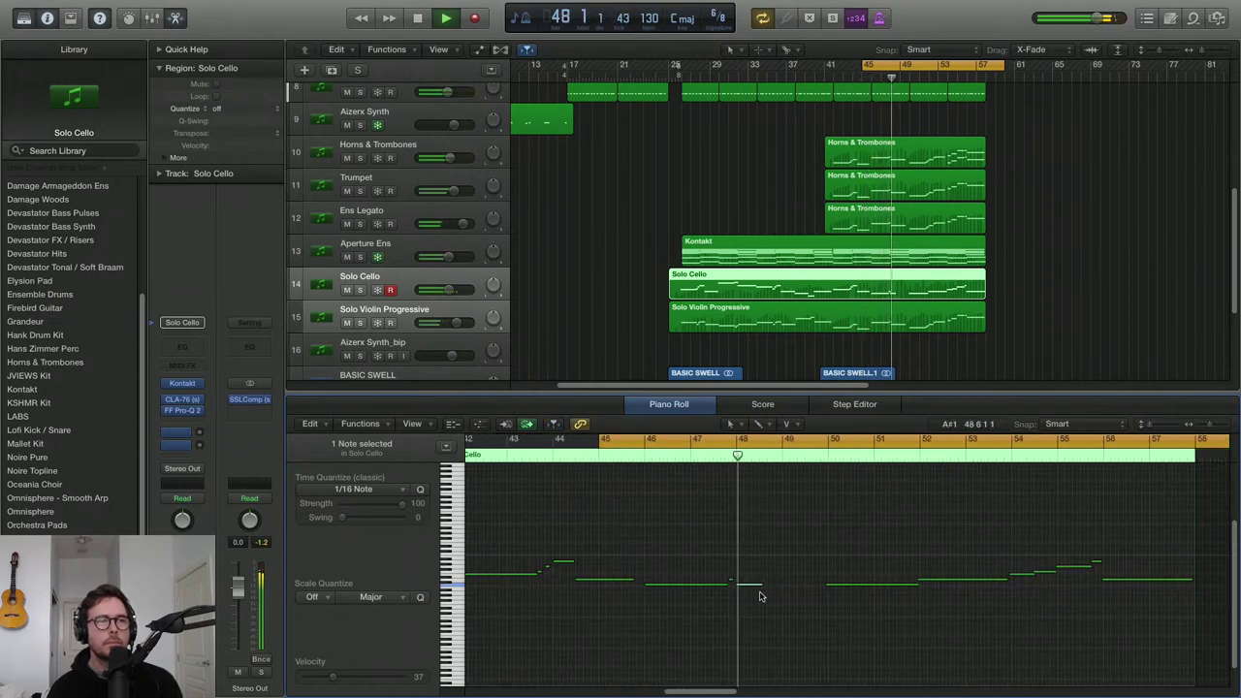
key(space)
drag(750, 586, 822, 594)
Play the final section to hear the re-recorded Solo Cello ending with the full arrangement
key(space)
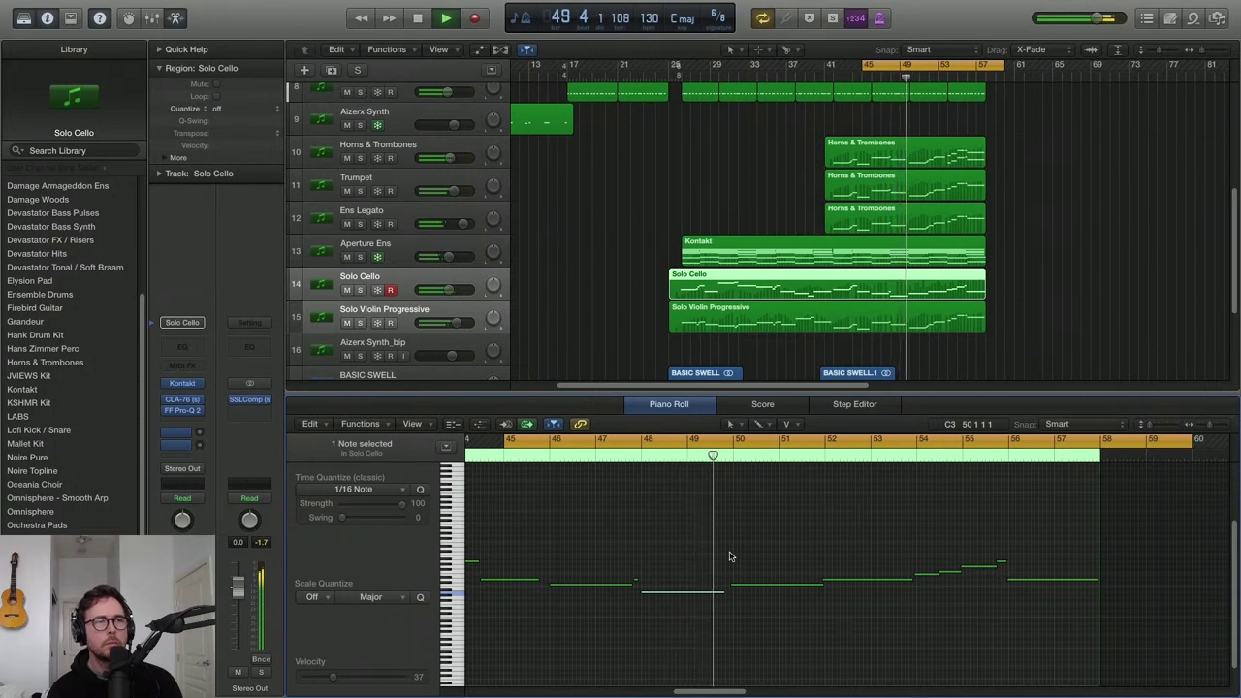
scroll(726, 553, down, 2)
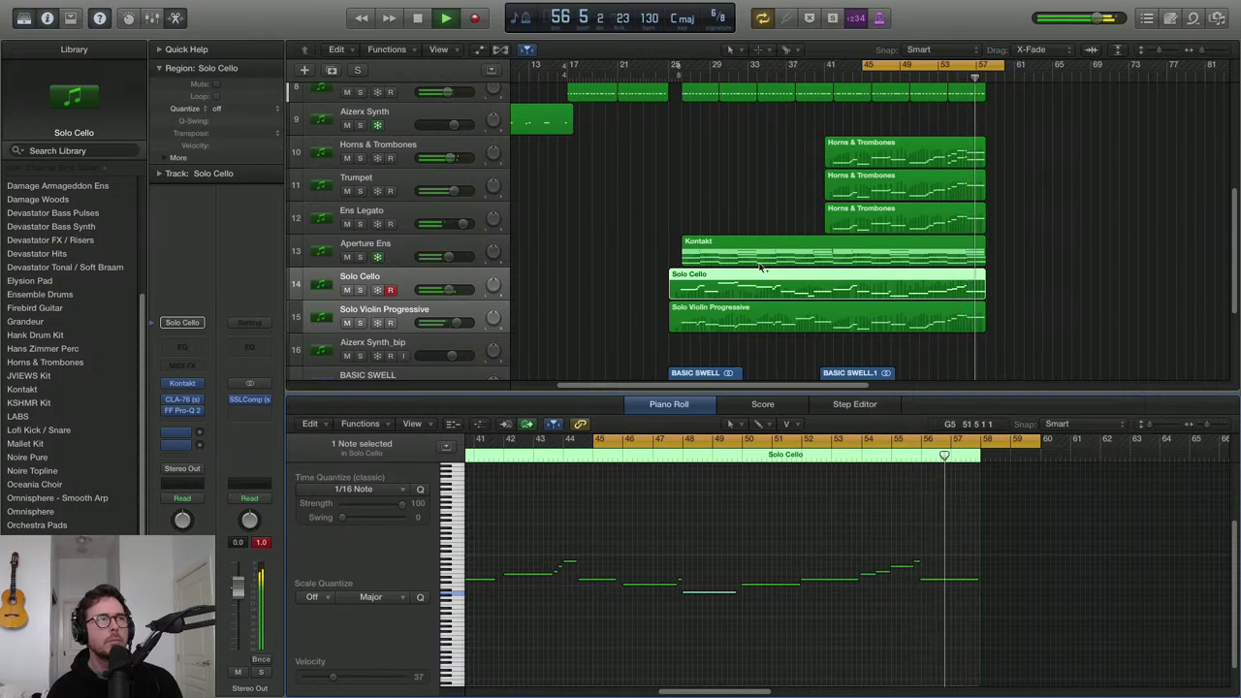
scroll(760, 266, down, 3)
scroll(760, 267, down, 3)
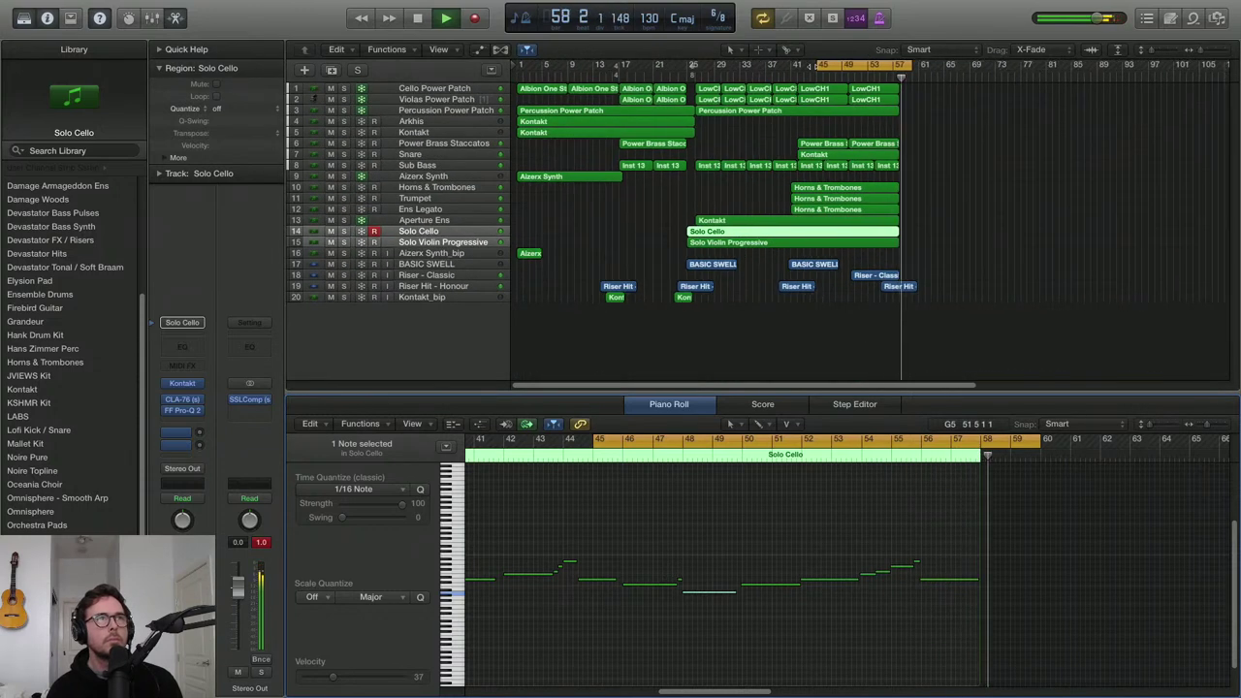
Extend the cycle start back to bar 1, close the note editor, and fit all the tracks in the arrangement view
drag(820, 63, 520, 64)
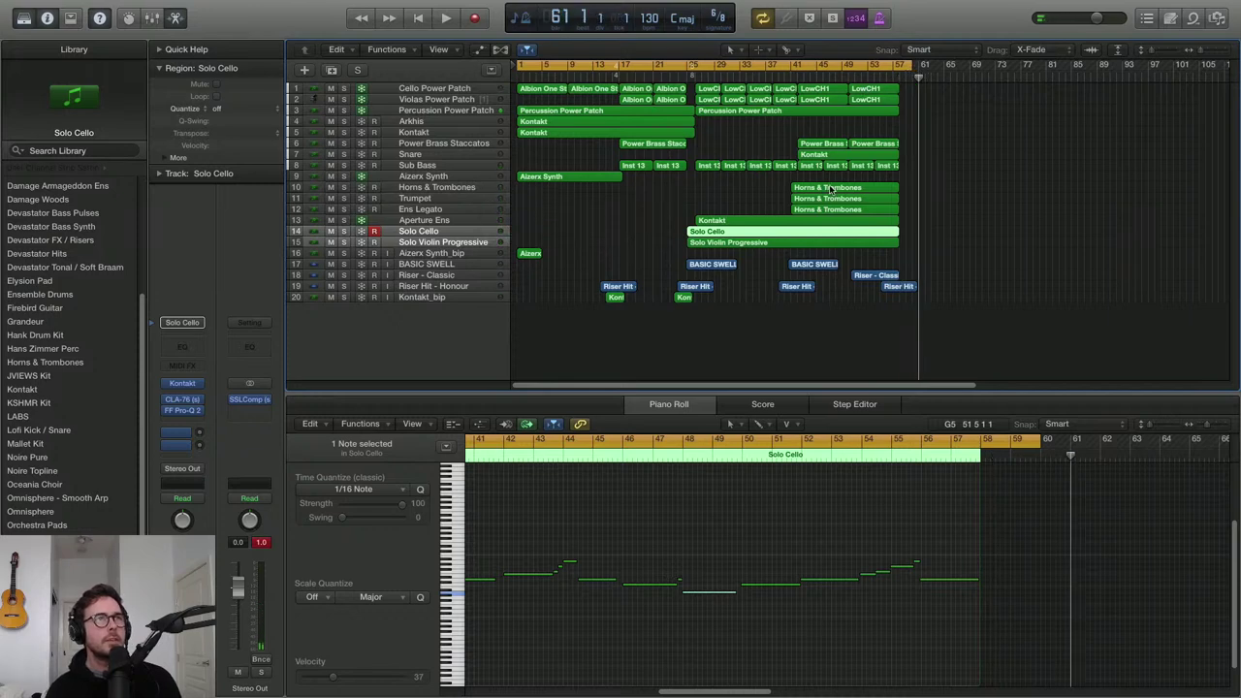
key(e)
scroll(824, 248, up, 2)
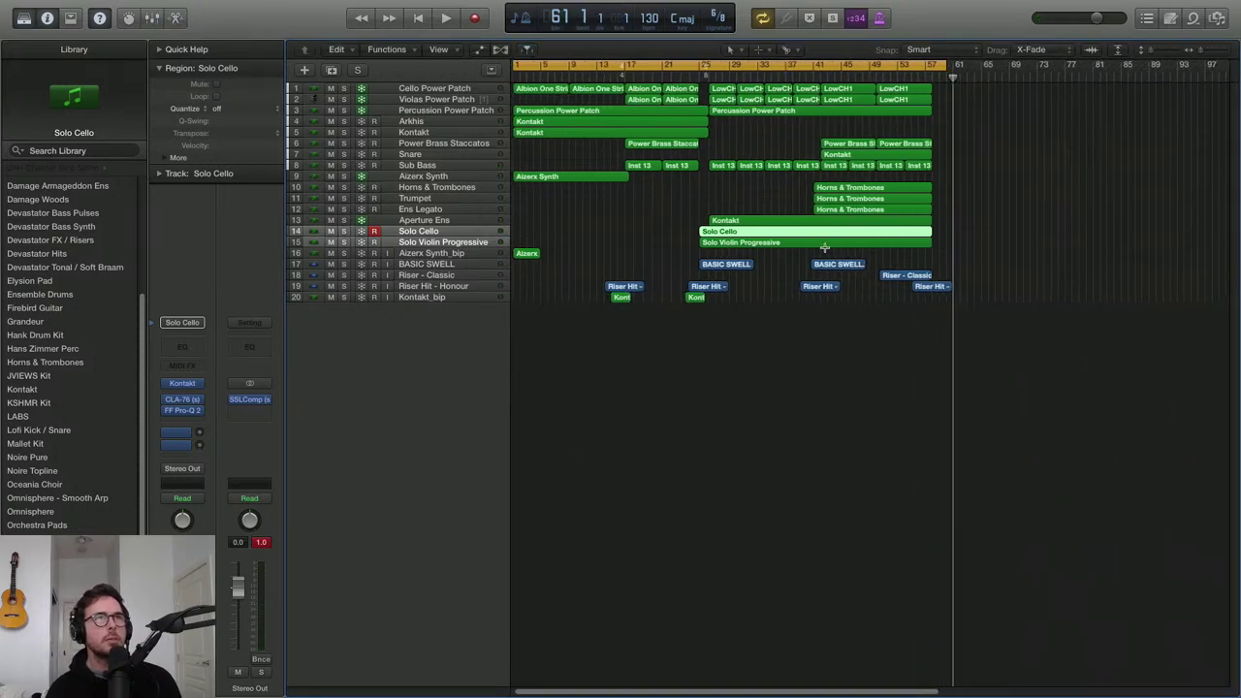
scroll(825, 247, up, 2)
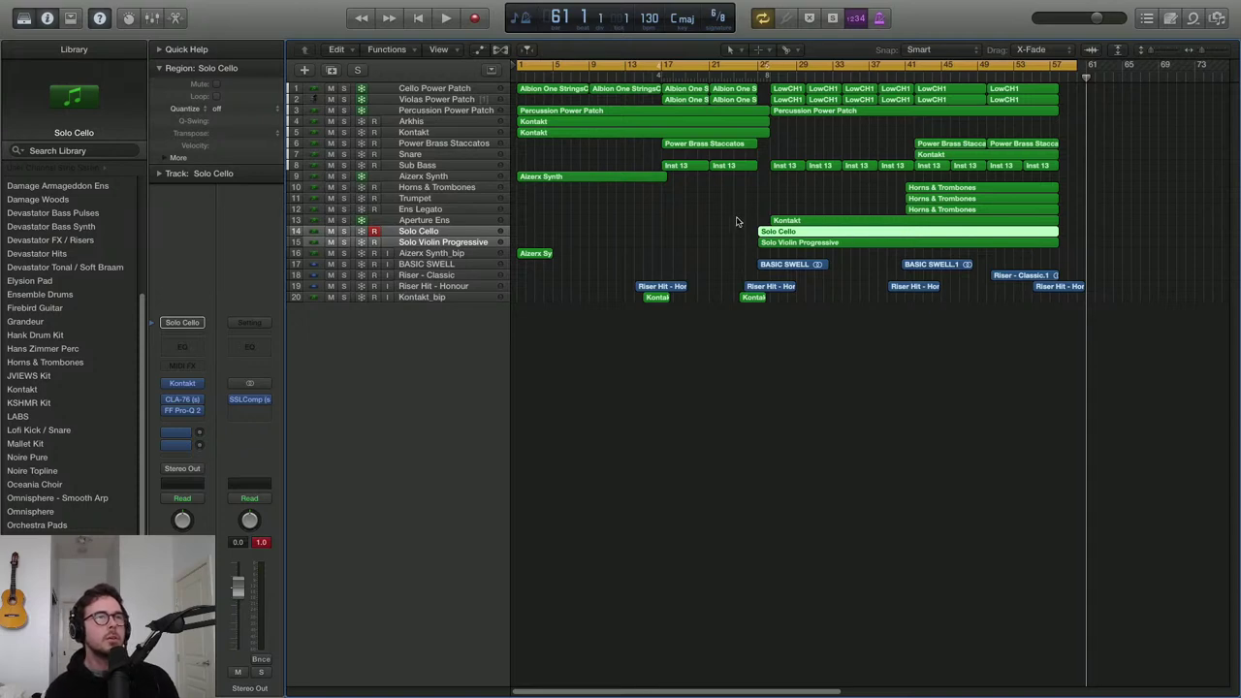
key(z)
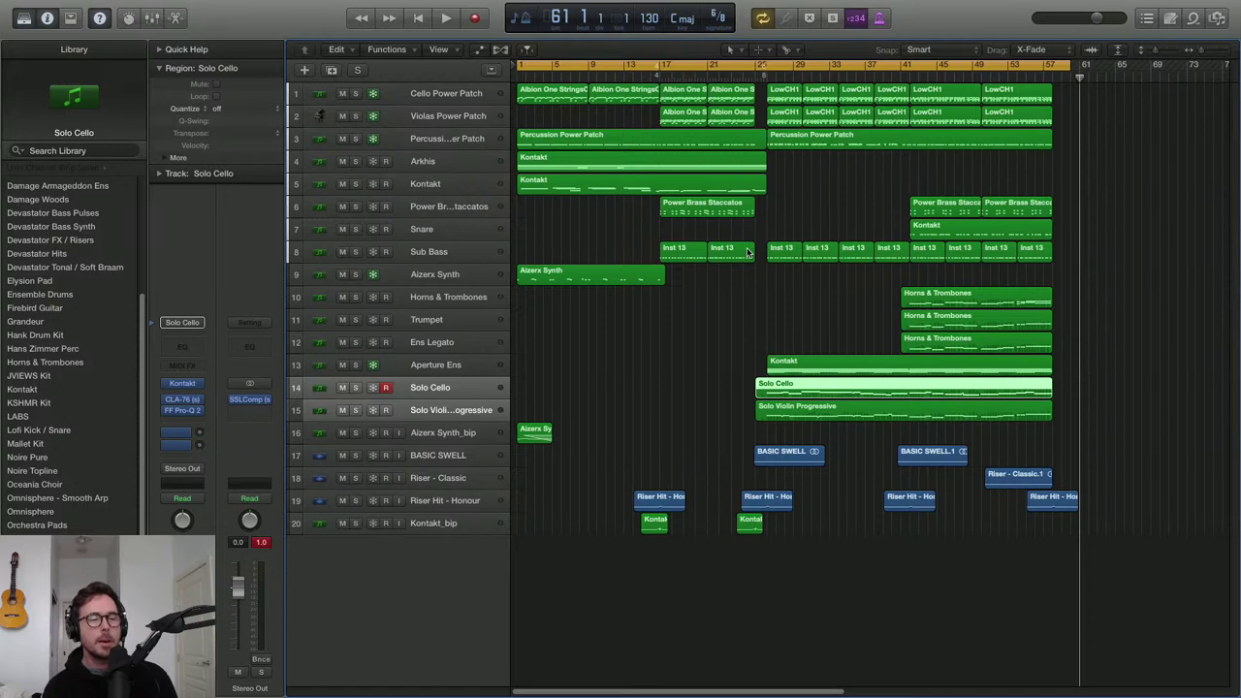
Insert the iZotope Ozone 9 plug-in after the SSLComp compressor on the Stereo Out channel
click(267, 414)
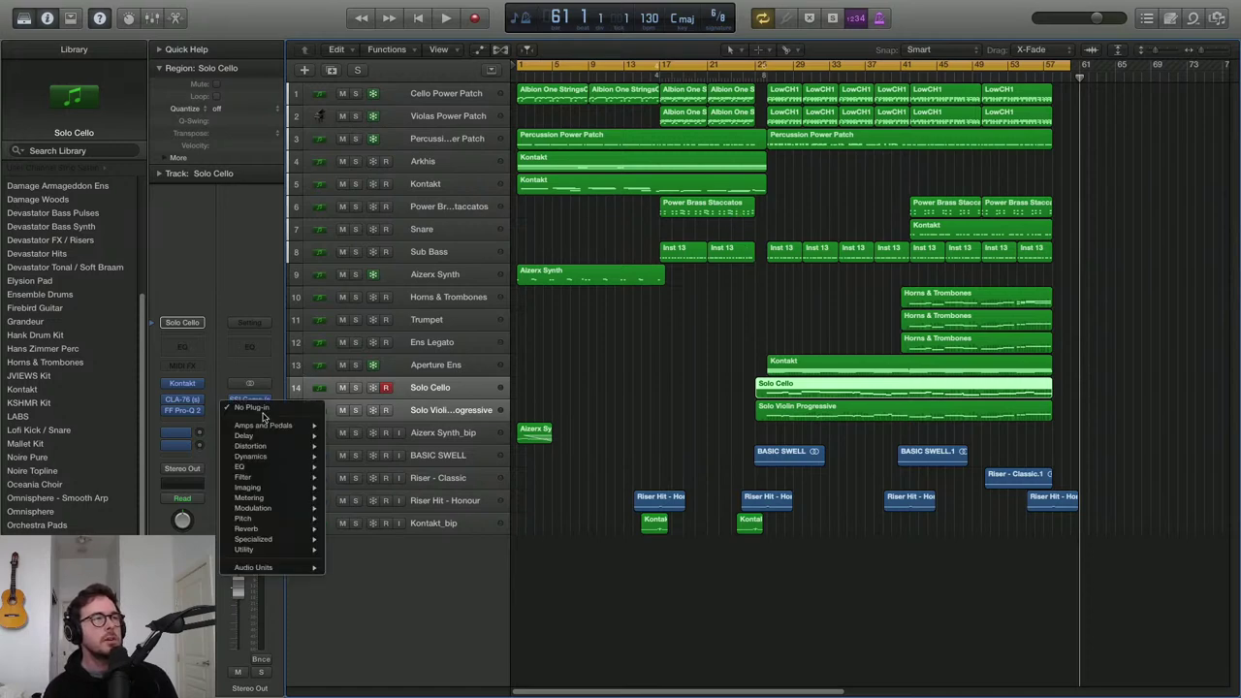
mouse_move(287, 568)
mouse_move(368, 647)
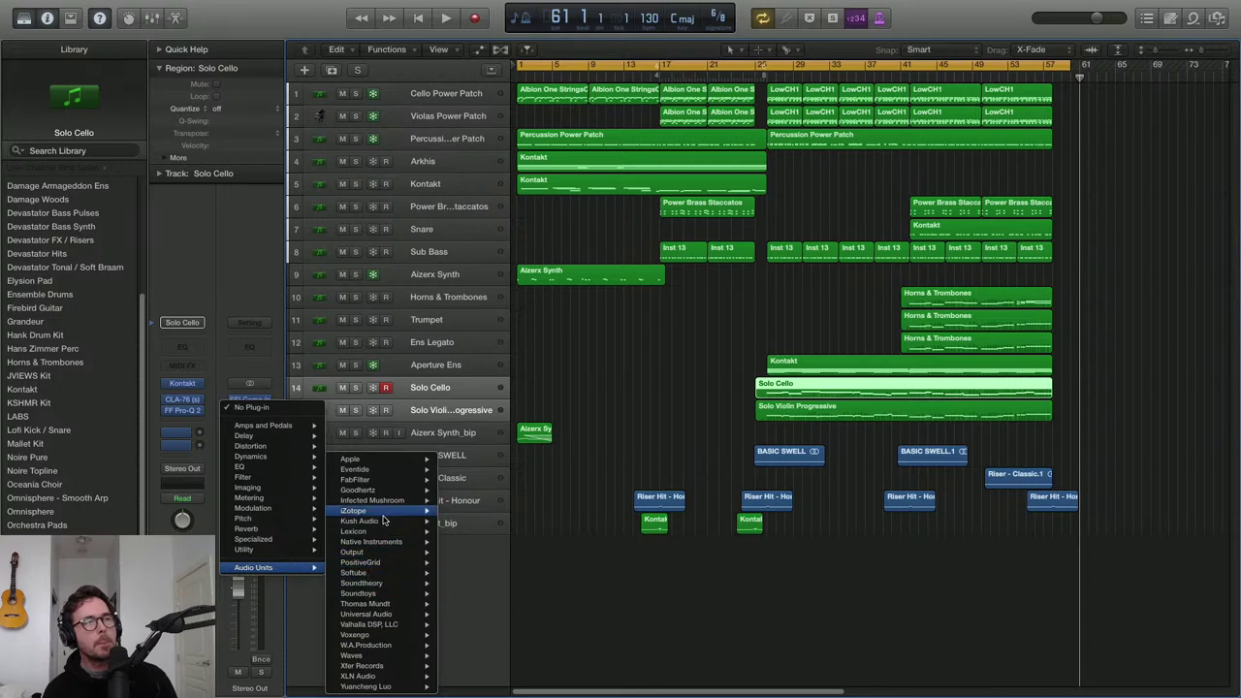
mouse_move(384, 514)
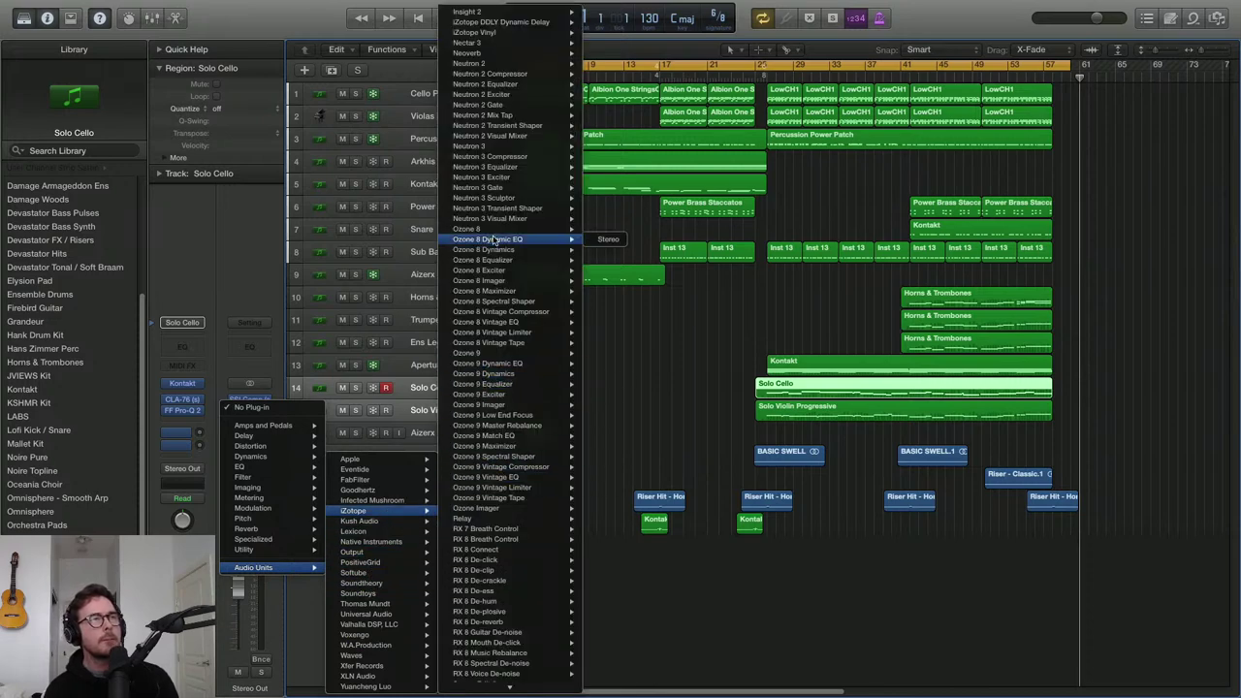
mouse_move(503, 389)
click(594, 355)
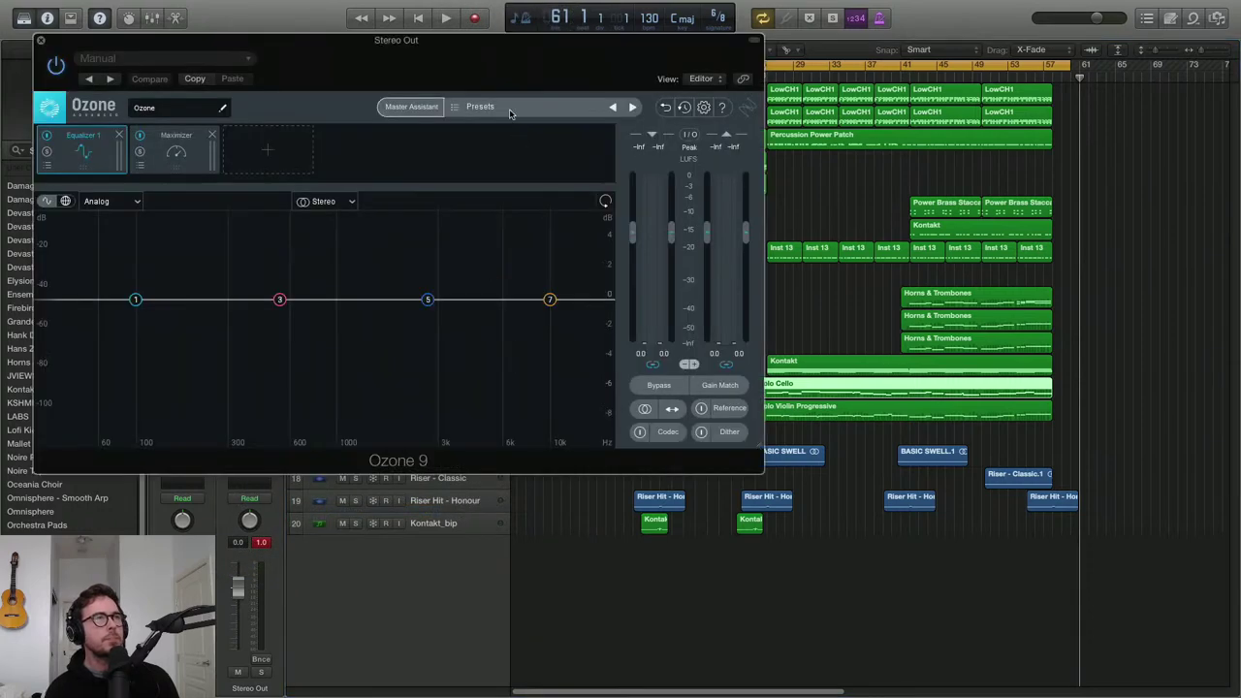
Load the All-Purpose Mastering preset "Enhance Stereo Image" in Ozone 9 and close the preset manager
click(508, 108)
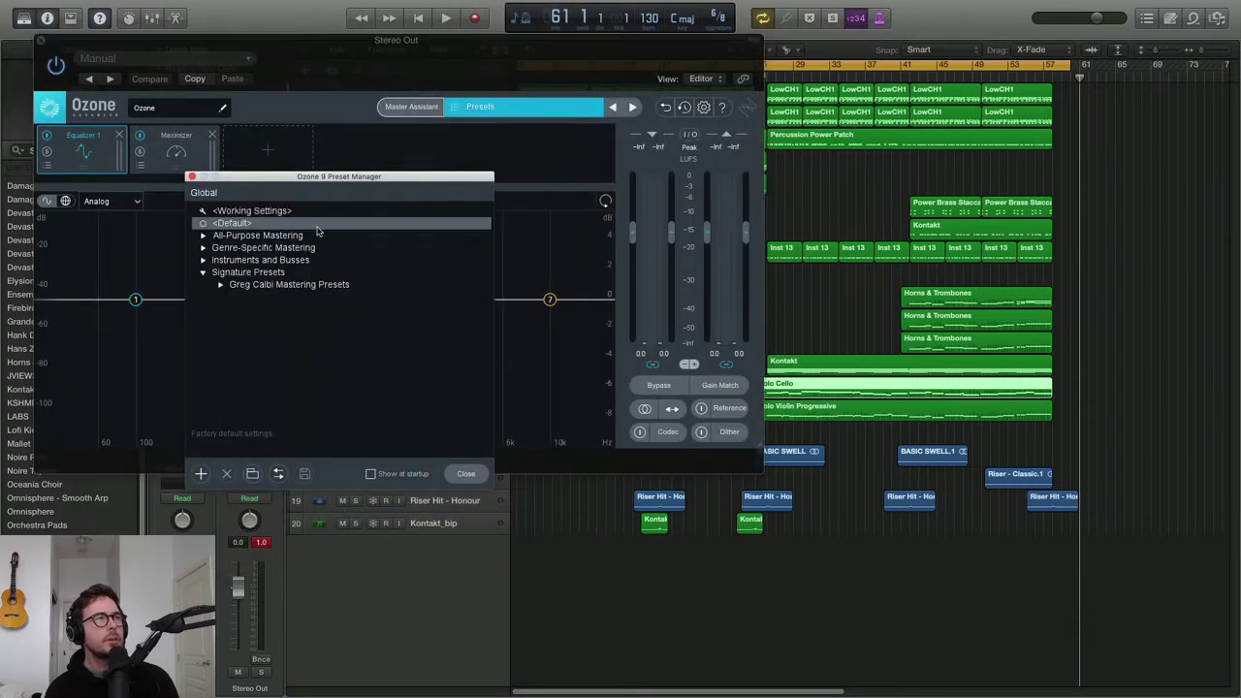
click(203, 237)
scroll(264, 344, down, 5)
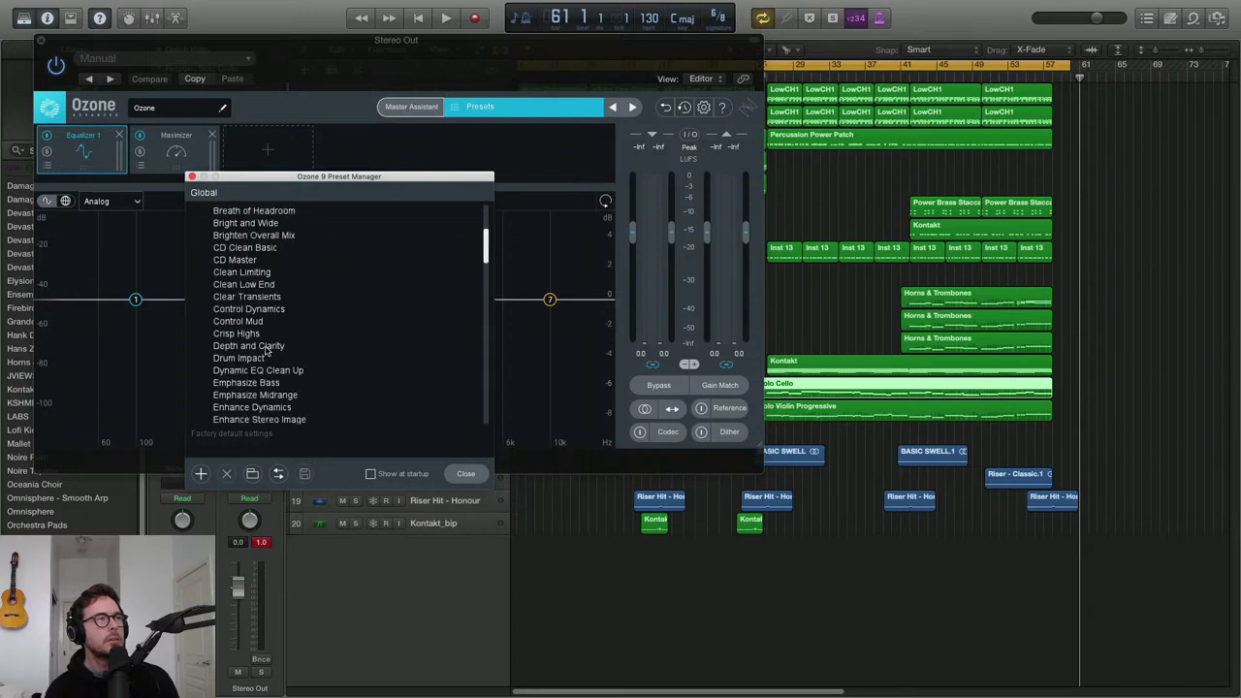
click(268, 421)
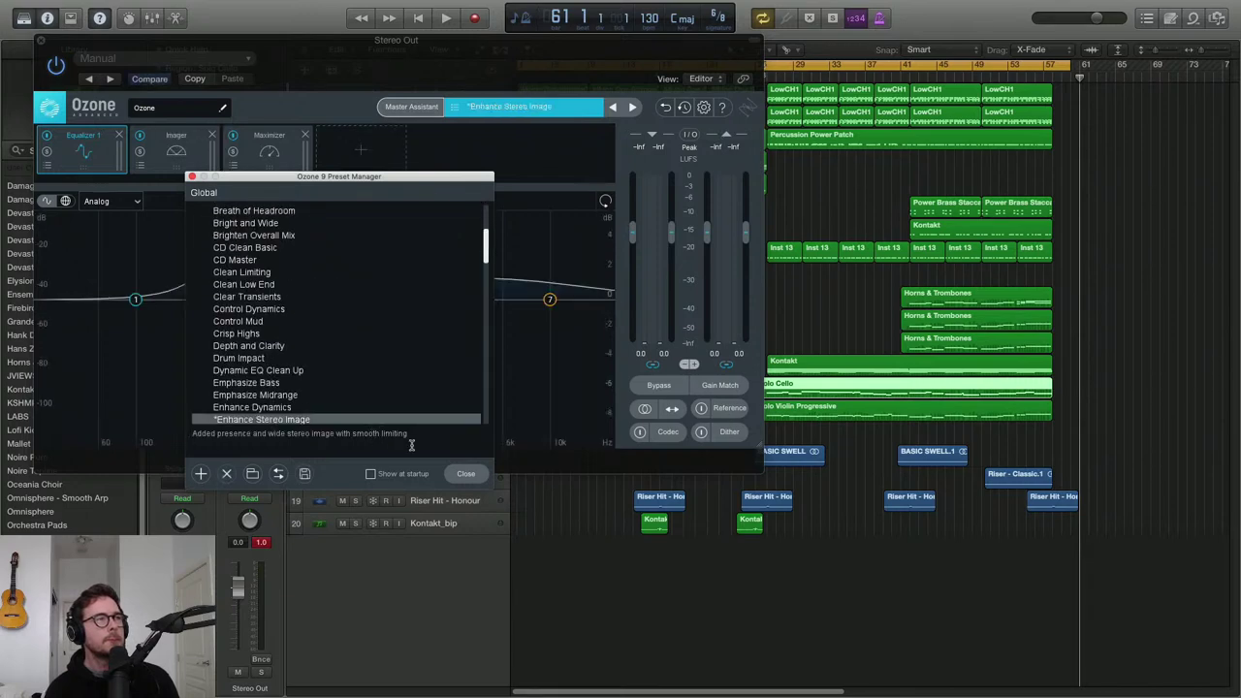
click(452, 476)
Play the arrangement from bar 1 to hear the mastering preset, and close the Ozone 9 window
key(space)
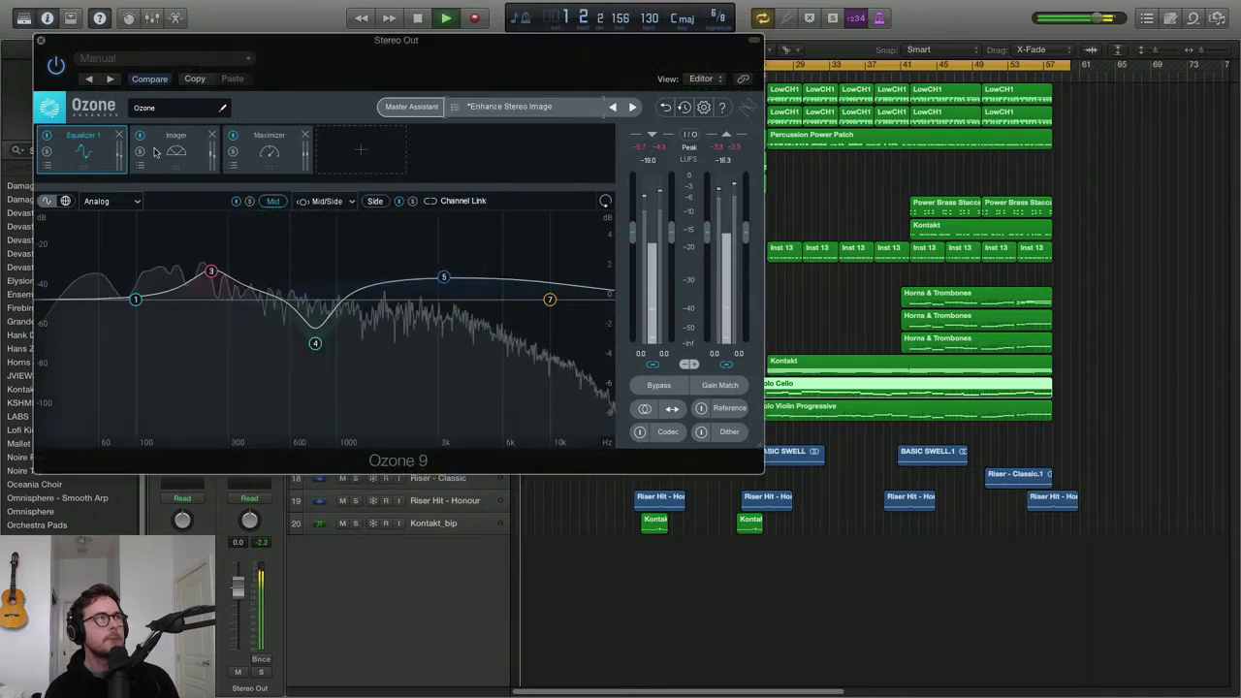
click(39, 40)
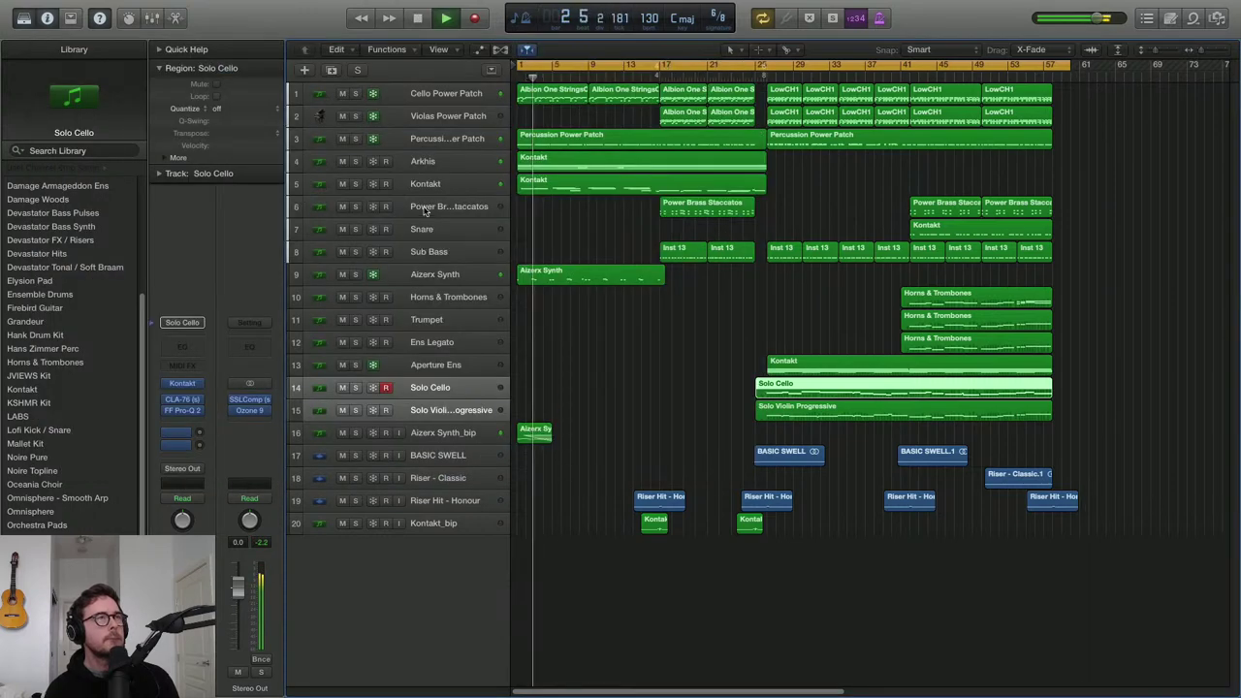
key(space)
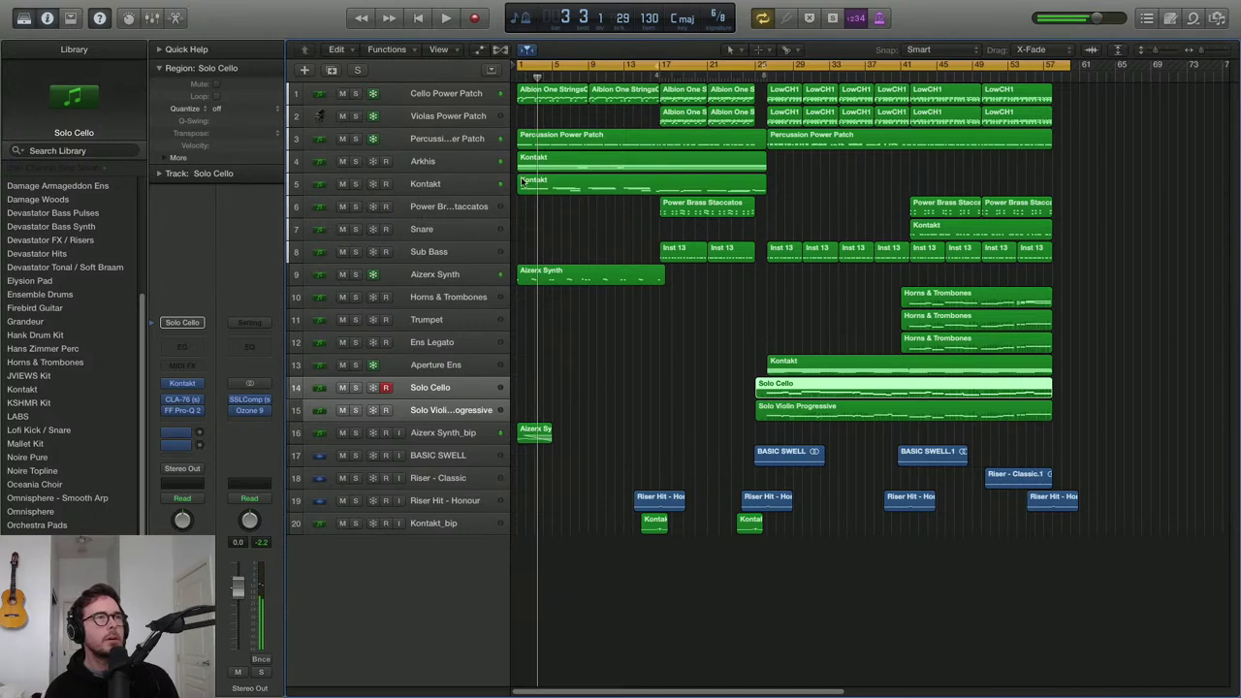
Open the opening Kontakt region on track 5 in the Piano Roll, add a higher note starting at bar 1, and play it
click(554, 186)
double_click(562, 187)
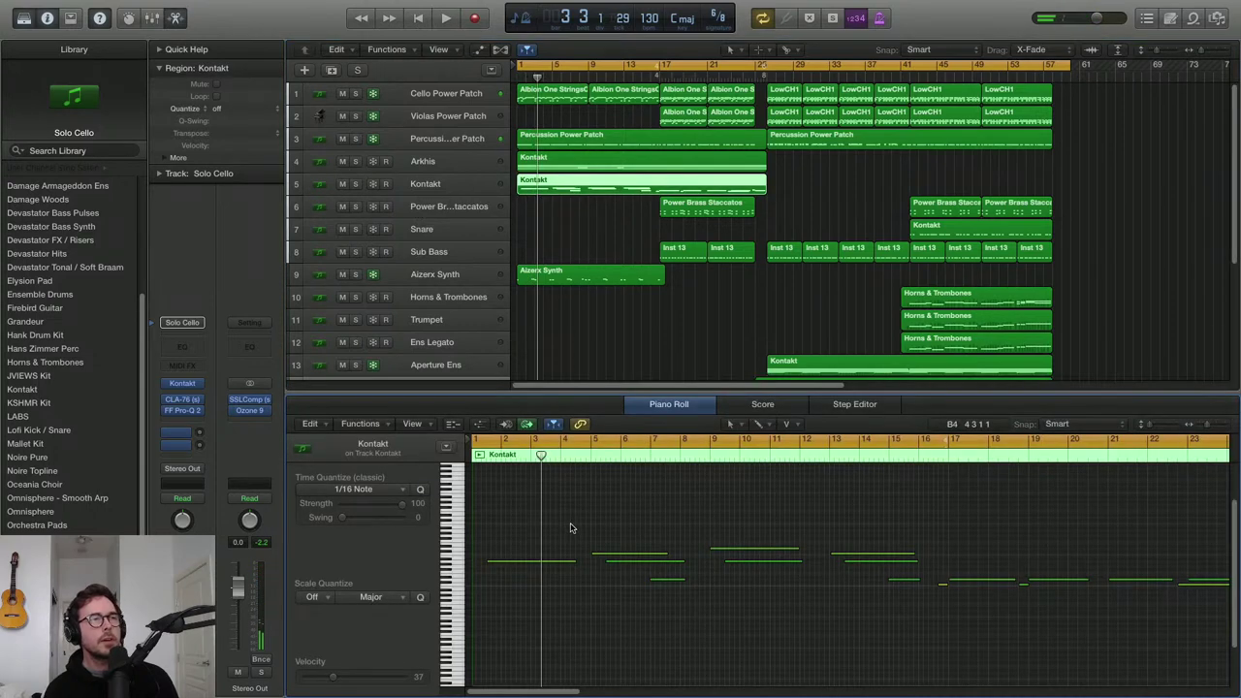
drag(503, 565, 499, 559)
key(space)
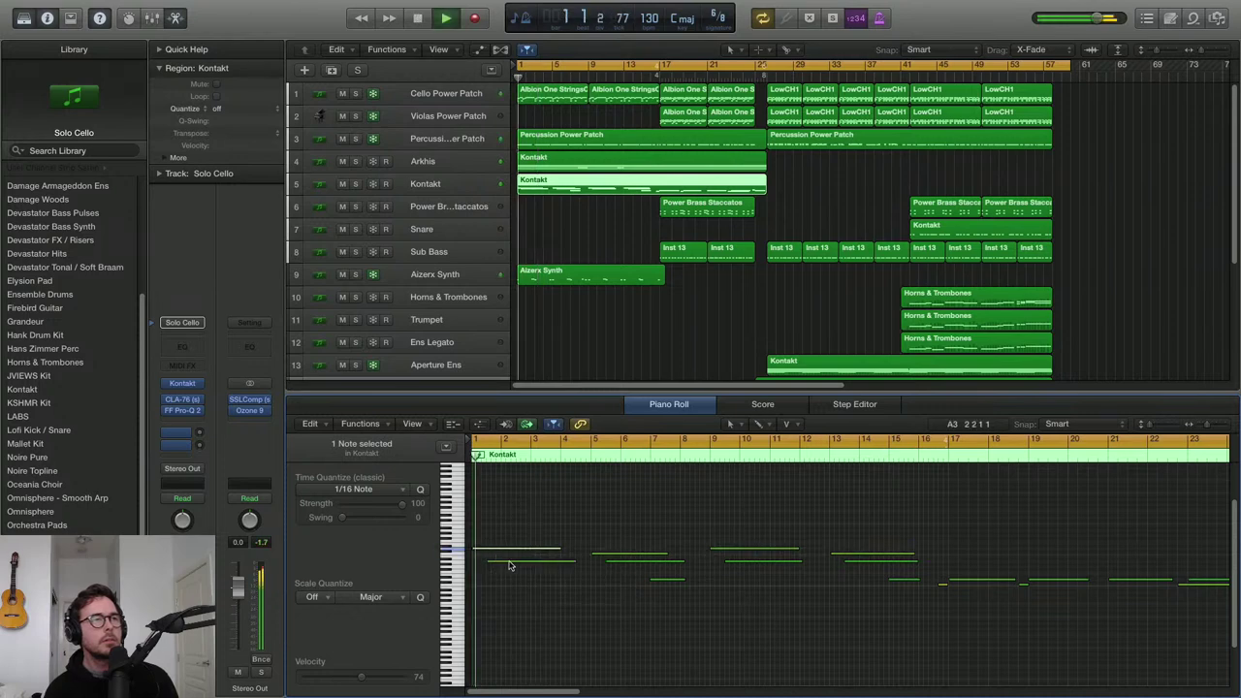
Rename track 5 from Kontakt to Senfine
click(451, 183)
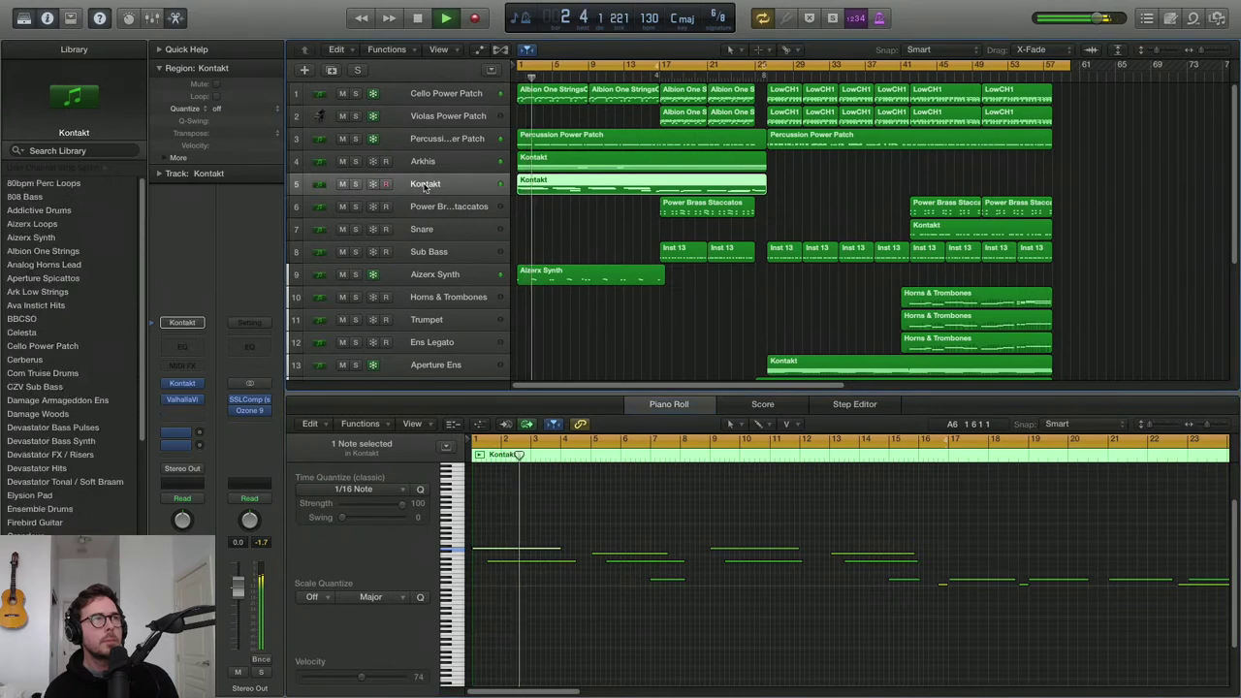
double_click(451, 183)
text(Sen)
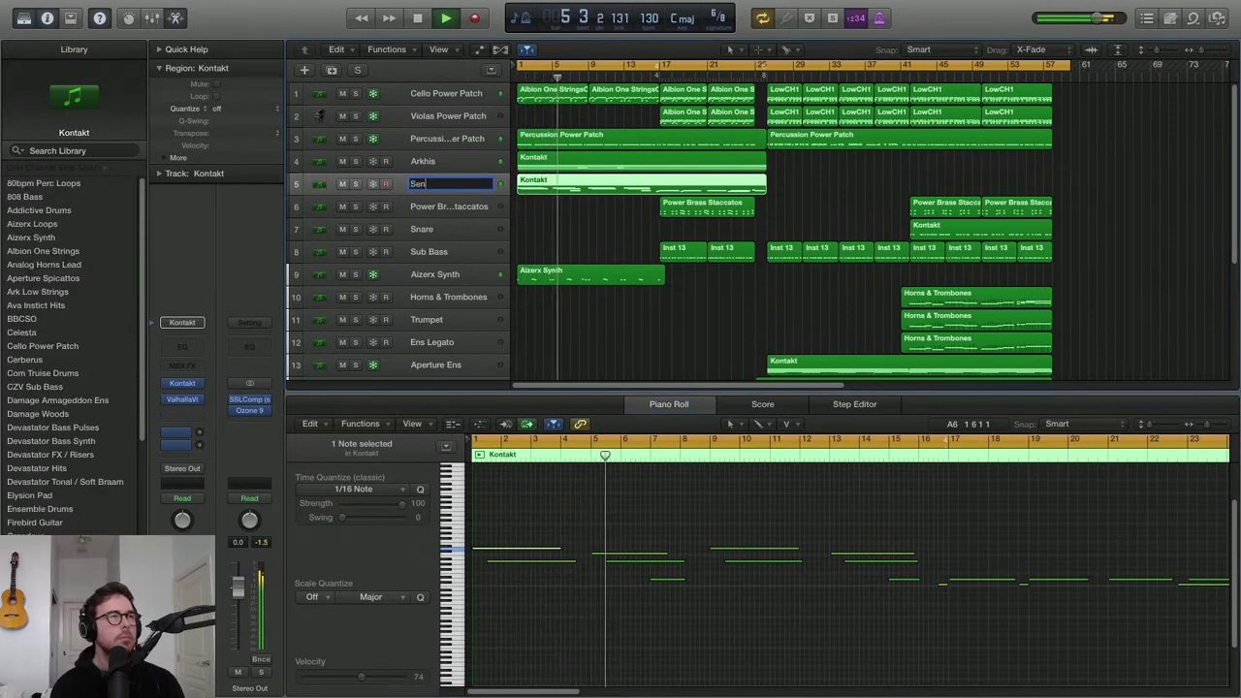
text(fine)
key(Return)
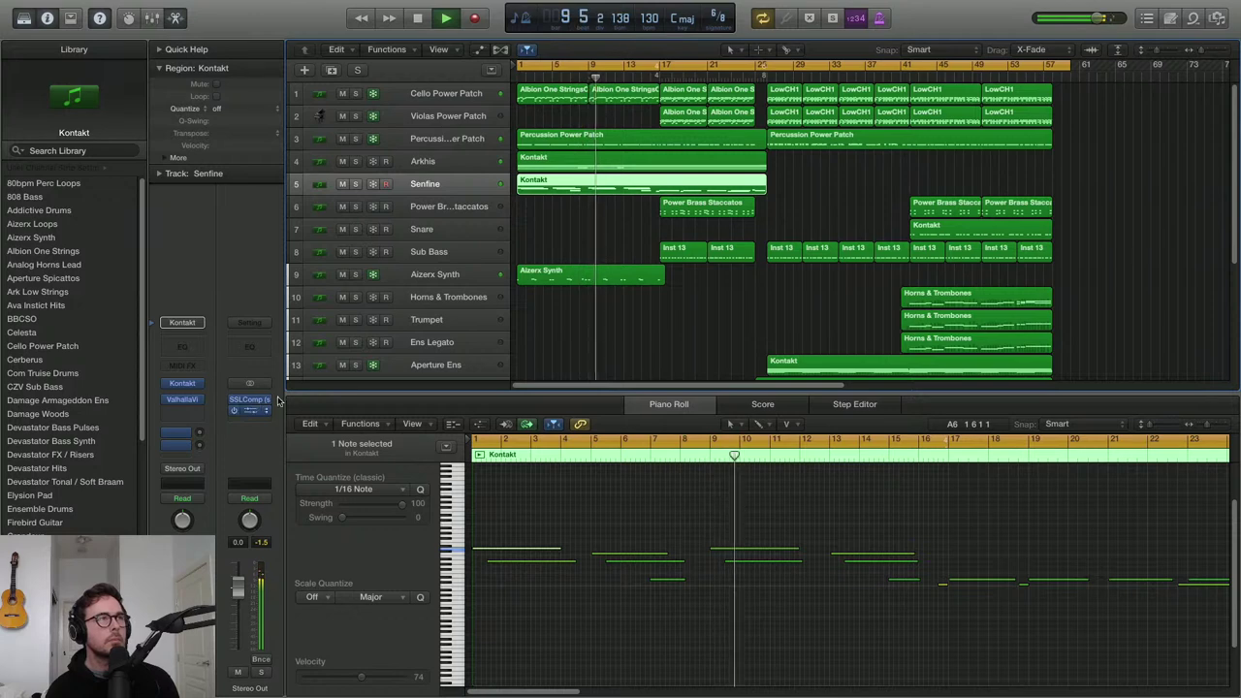
Stop playback and insert the stereo Output Movement plug-in after the Valhalla reverb on the Senfine track
key(space)
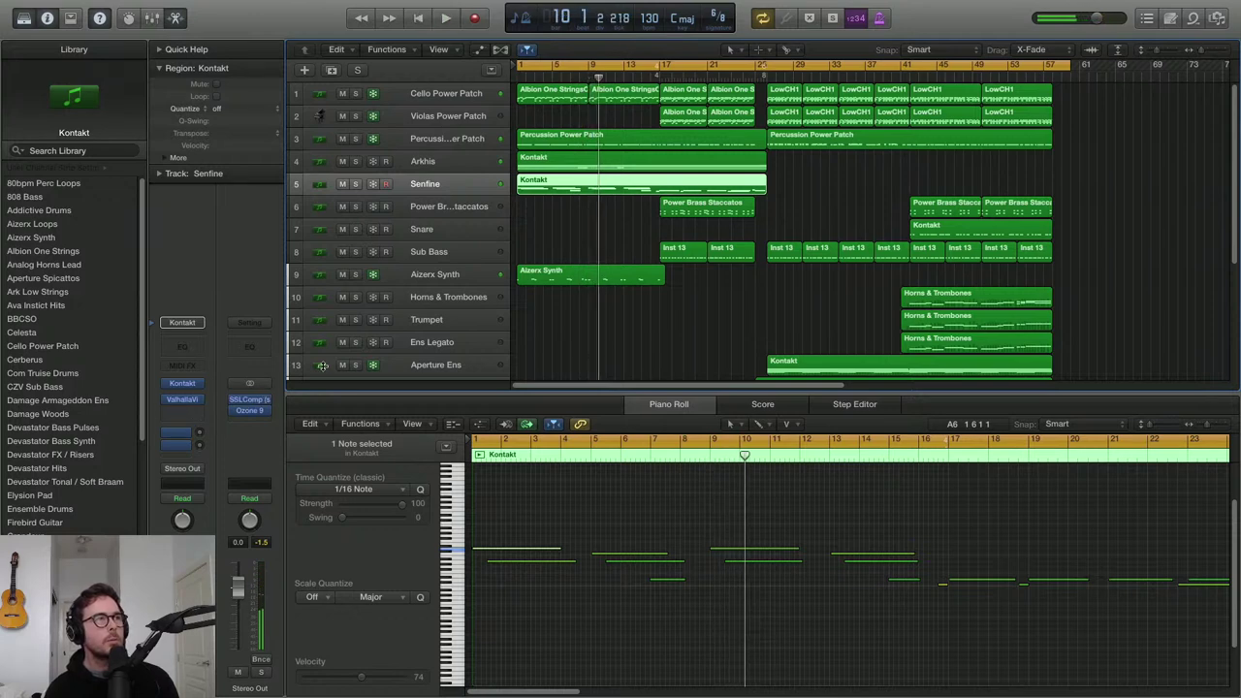
click(194, 415)
mouse_move(238, 568)
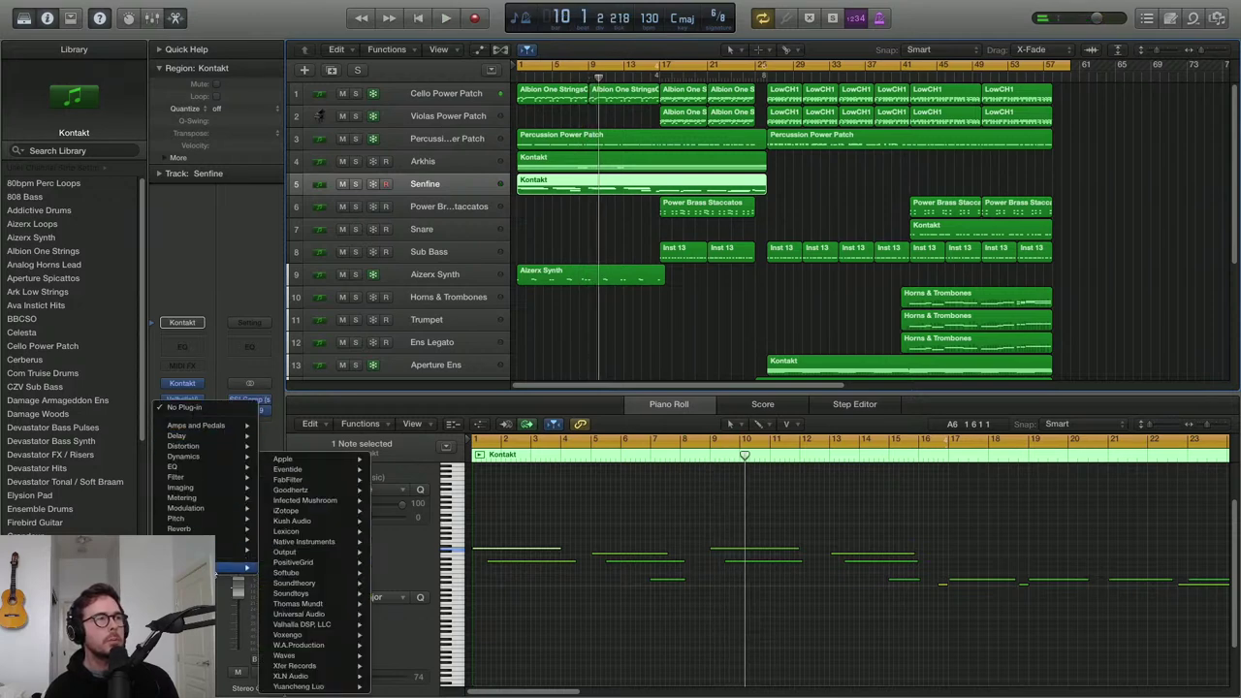
mouse_move(293, 595)
mouse_move(306, 565)
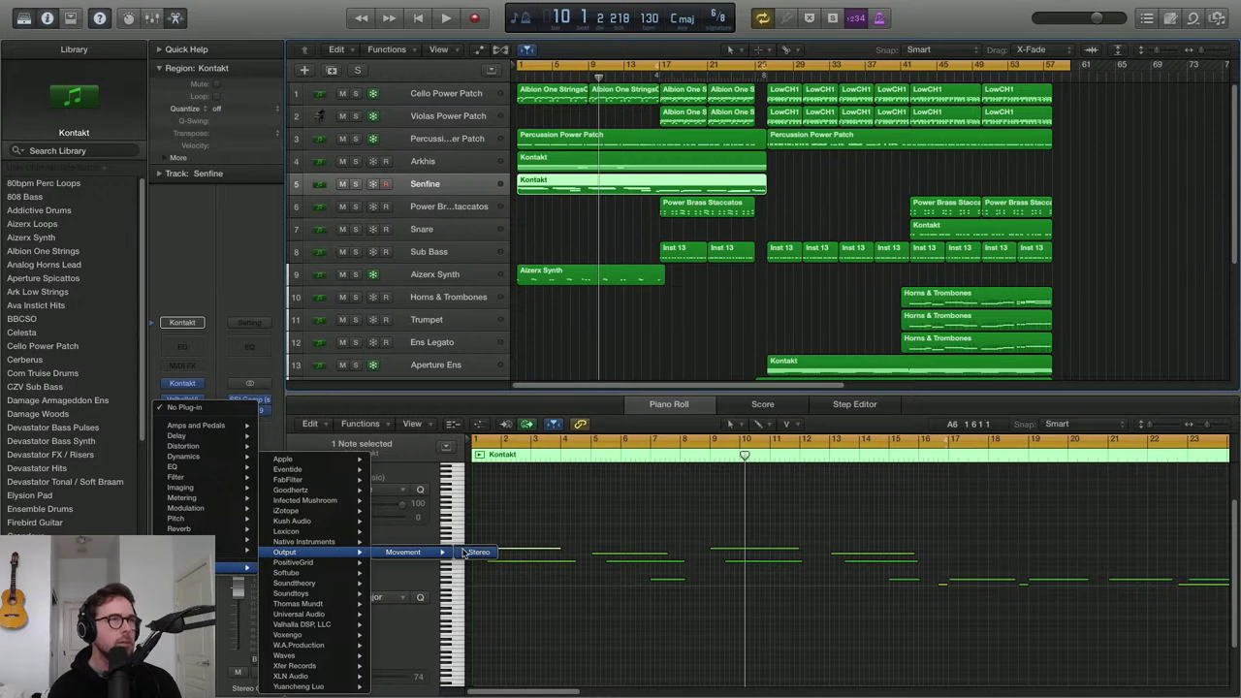
click(463, 553)
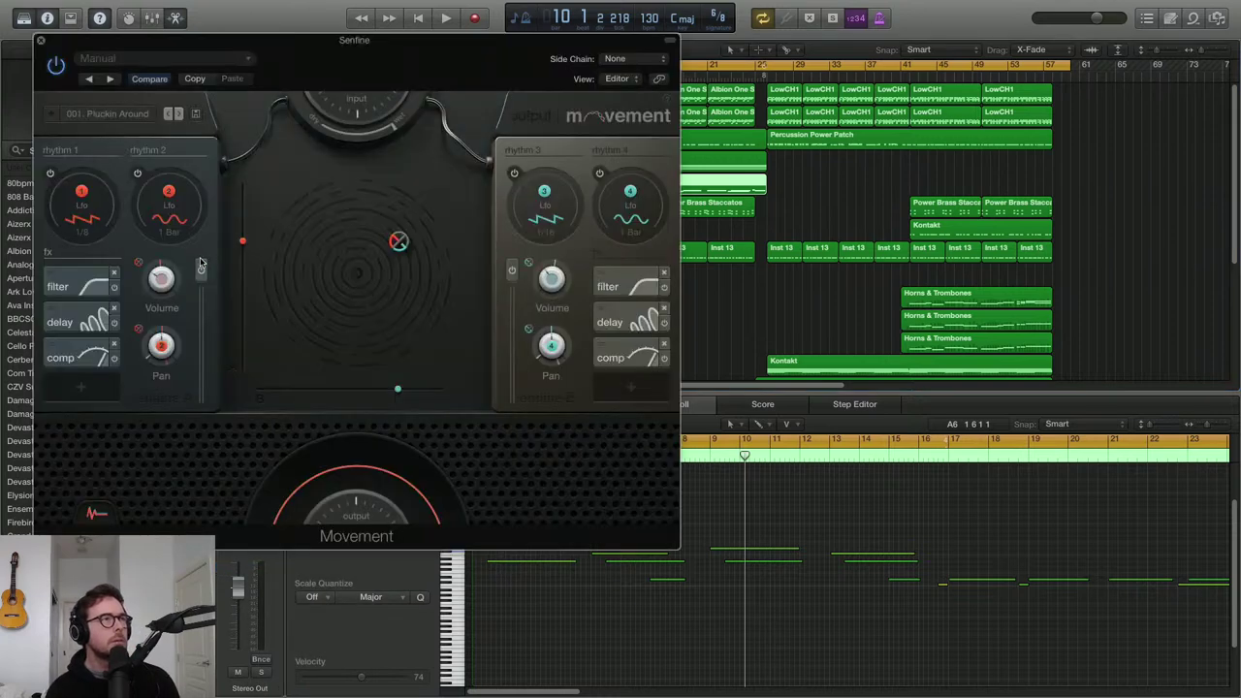
Load the preset "005. Into the Void" in Movement, audition it on the soloed Senfine track, and close the plug-in window
key(space)
key(space)
click(115, 115)
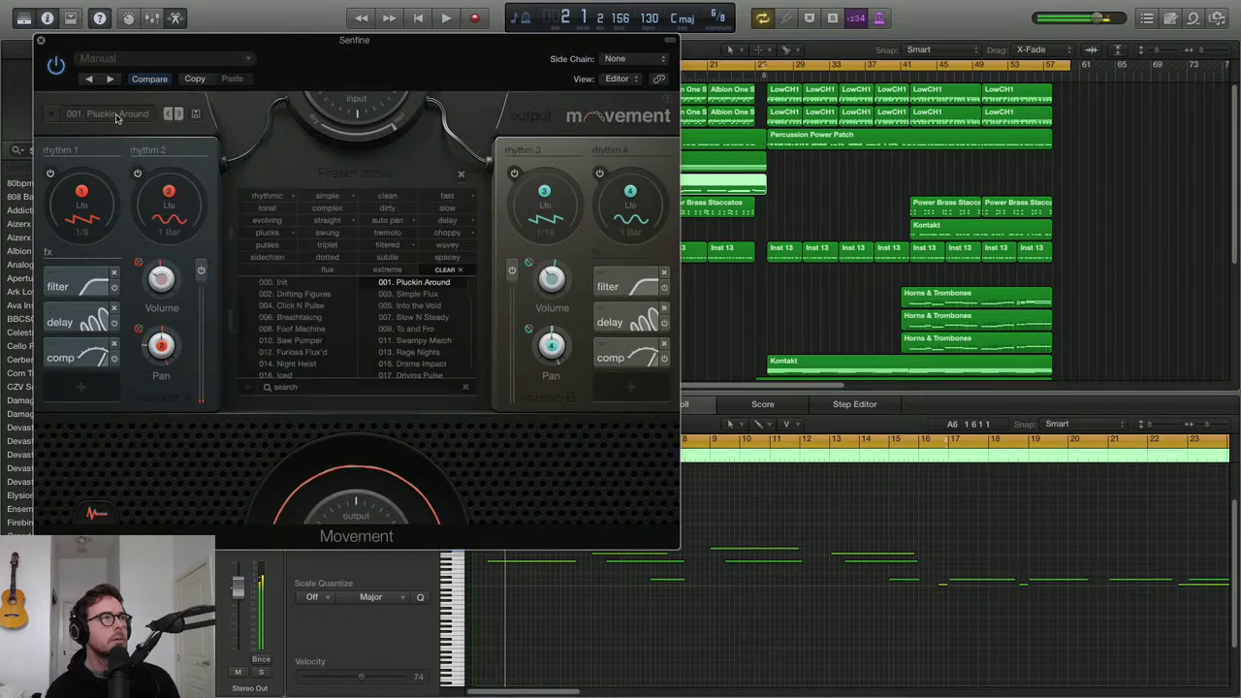
click(425, 306)
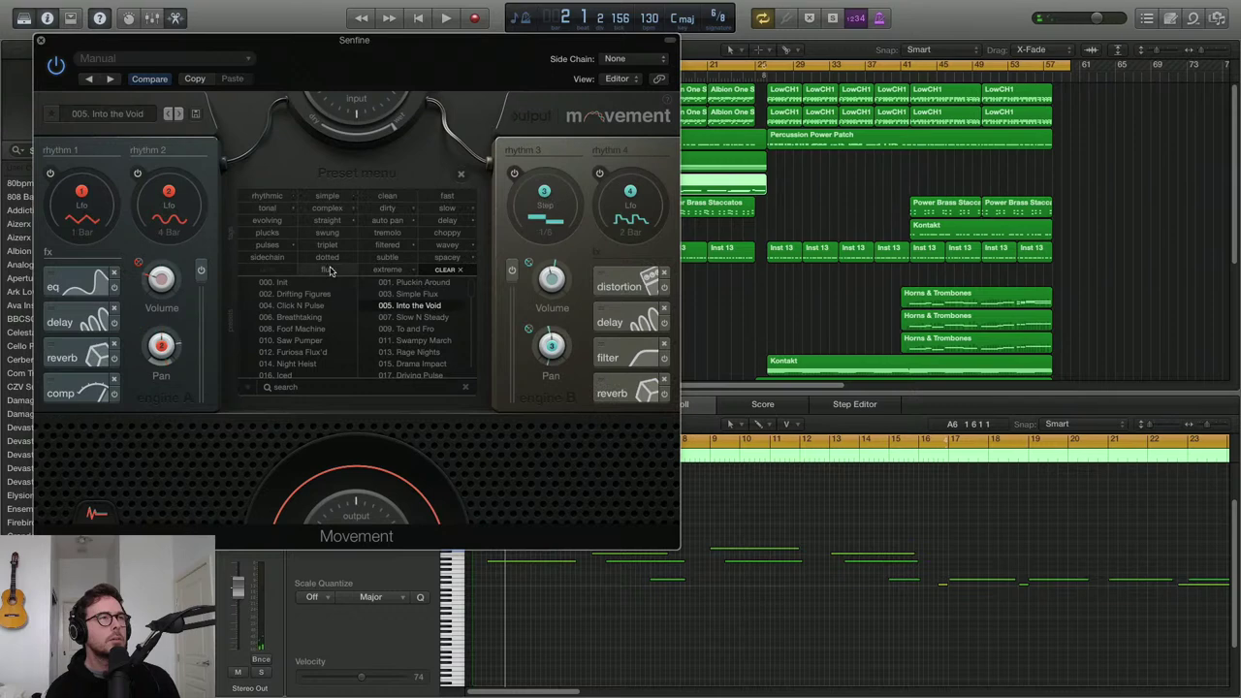
key(space)
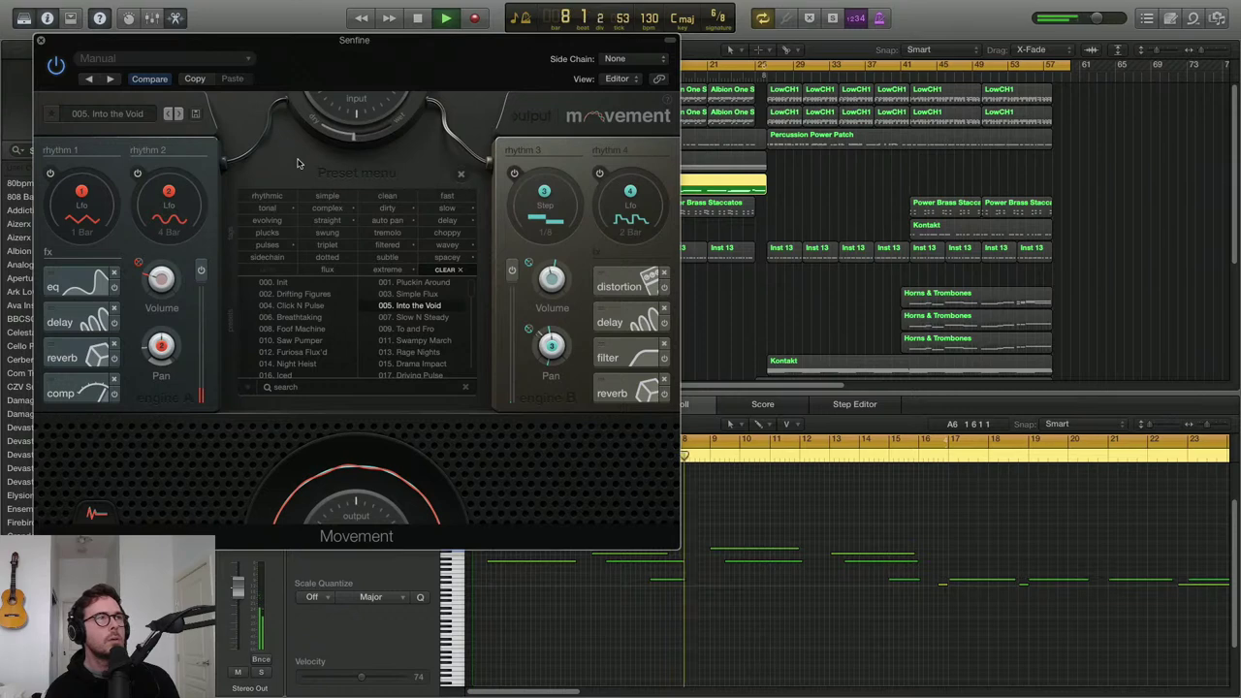
click(39, 42)
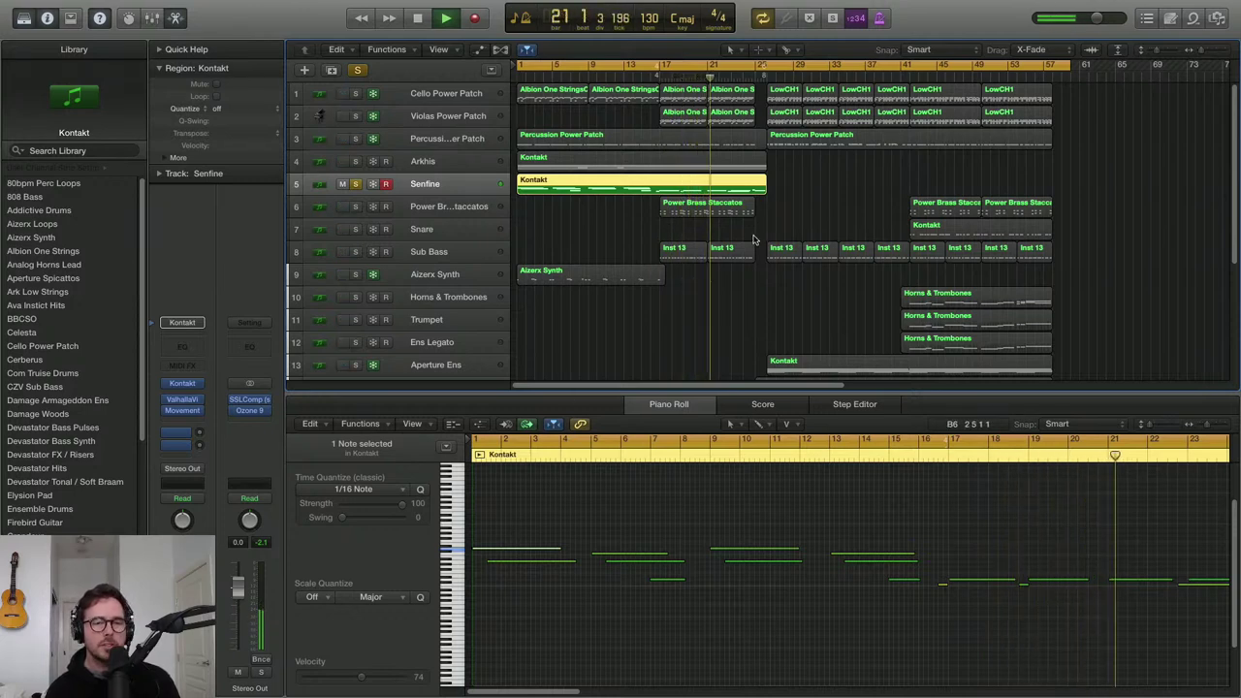
Stop playback, return the playhead to bar 1, and turn off solo for the Senfine part
key(space)
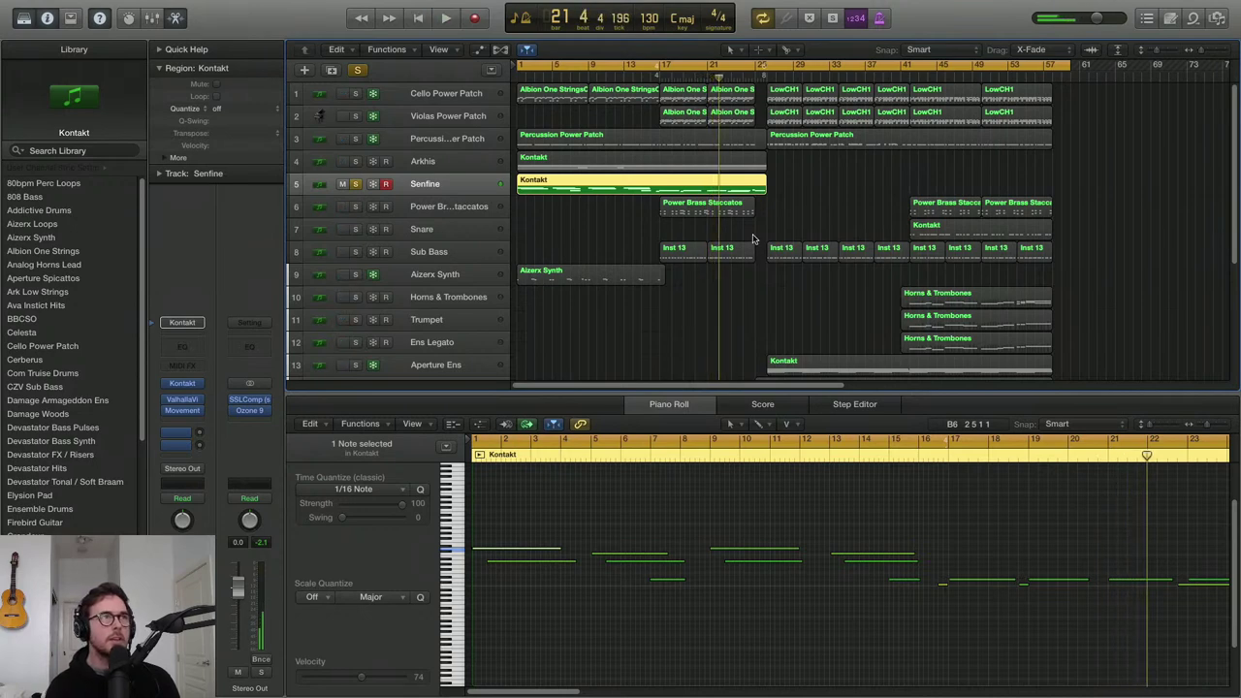
key(Return)
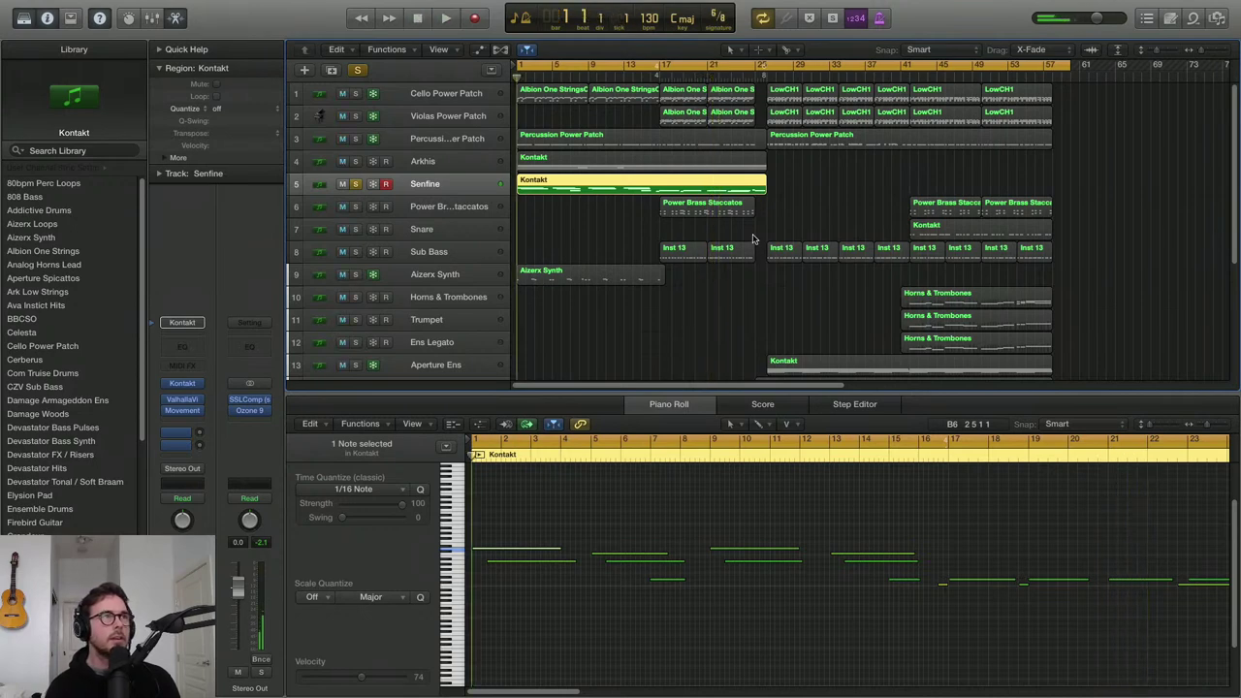
click(359, 71)
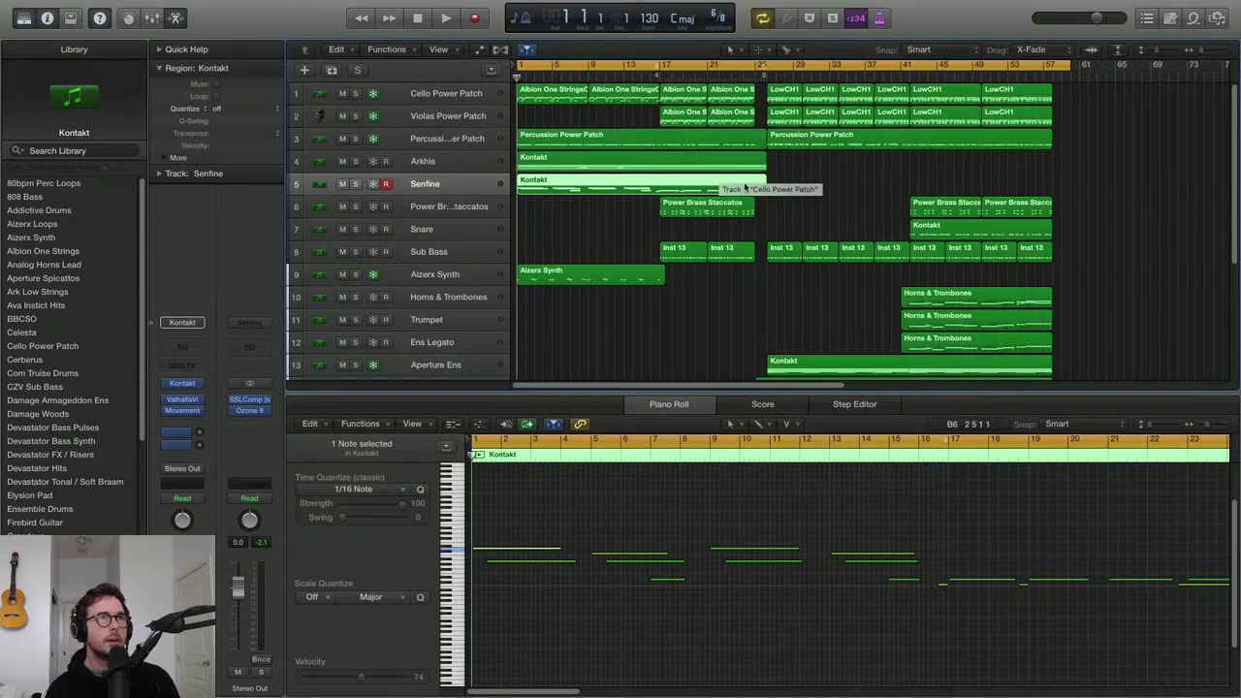
Close the note editor, fit all the tracks in view, and play the full arrangement from bar 1 to around bar 25
key(z)
key(e)
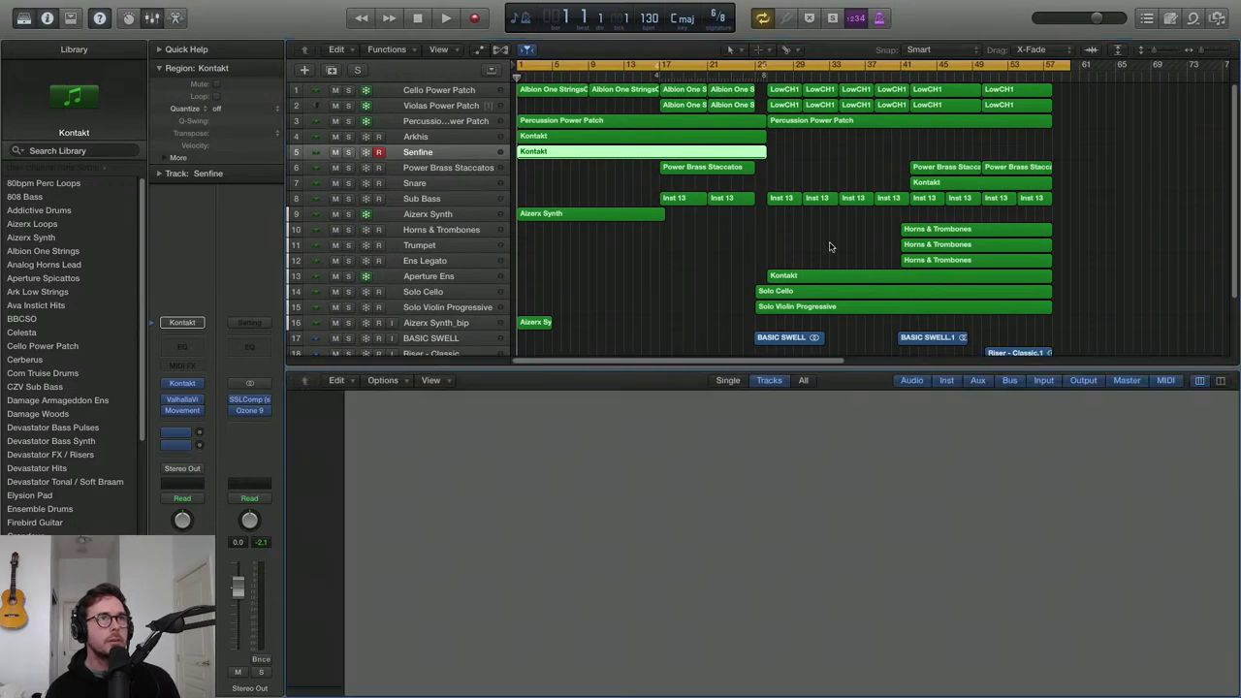
key(space)
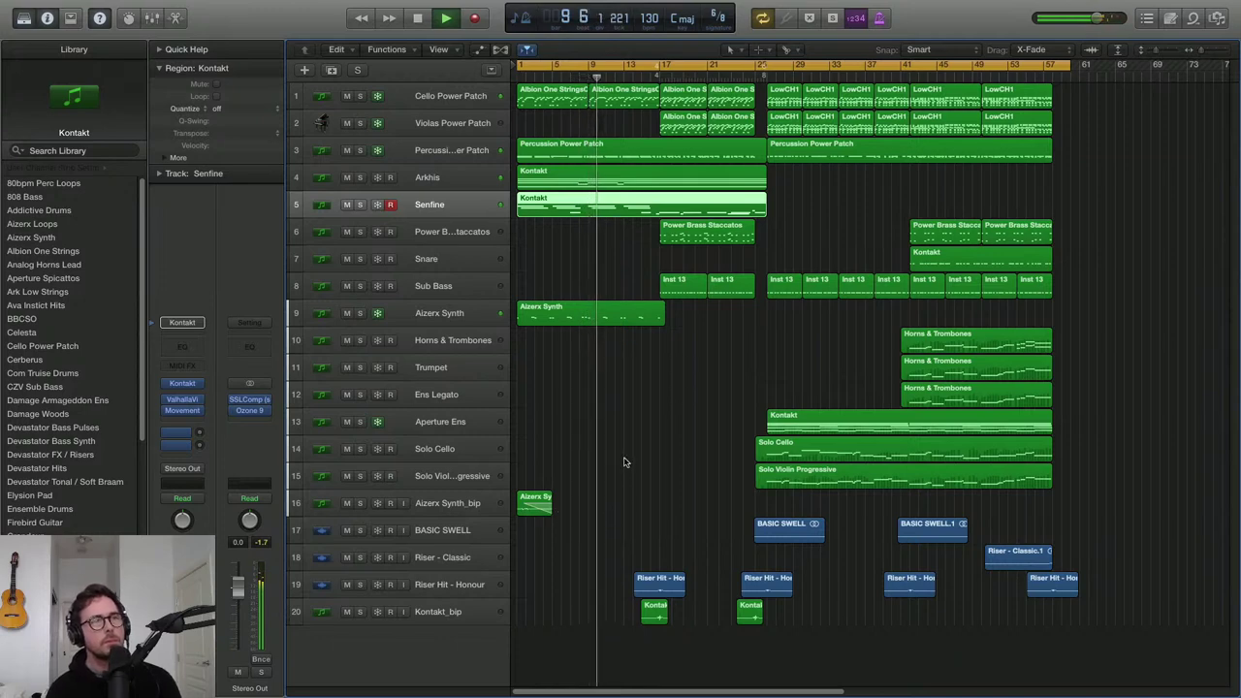
key(super+Up)
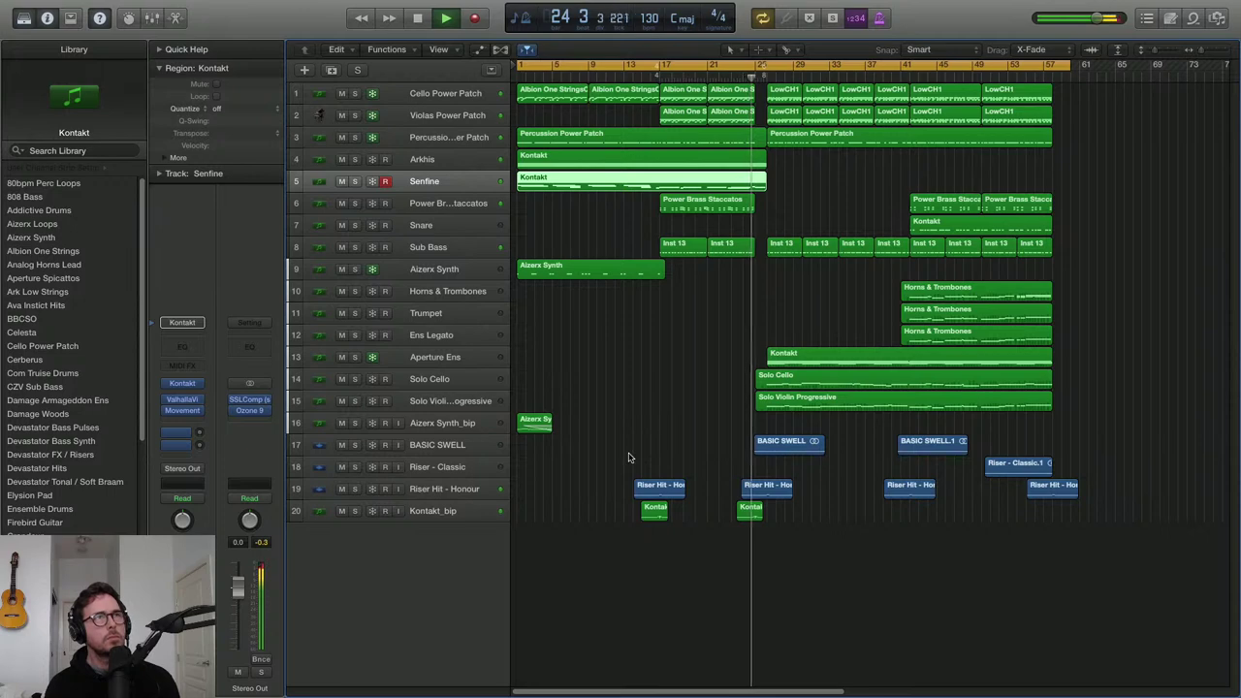
key(space)
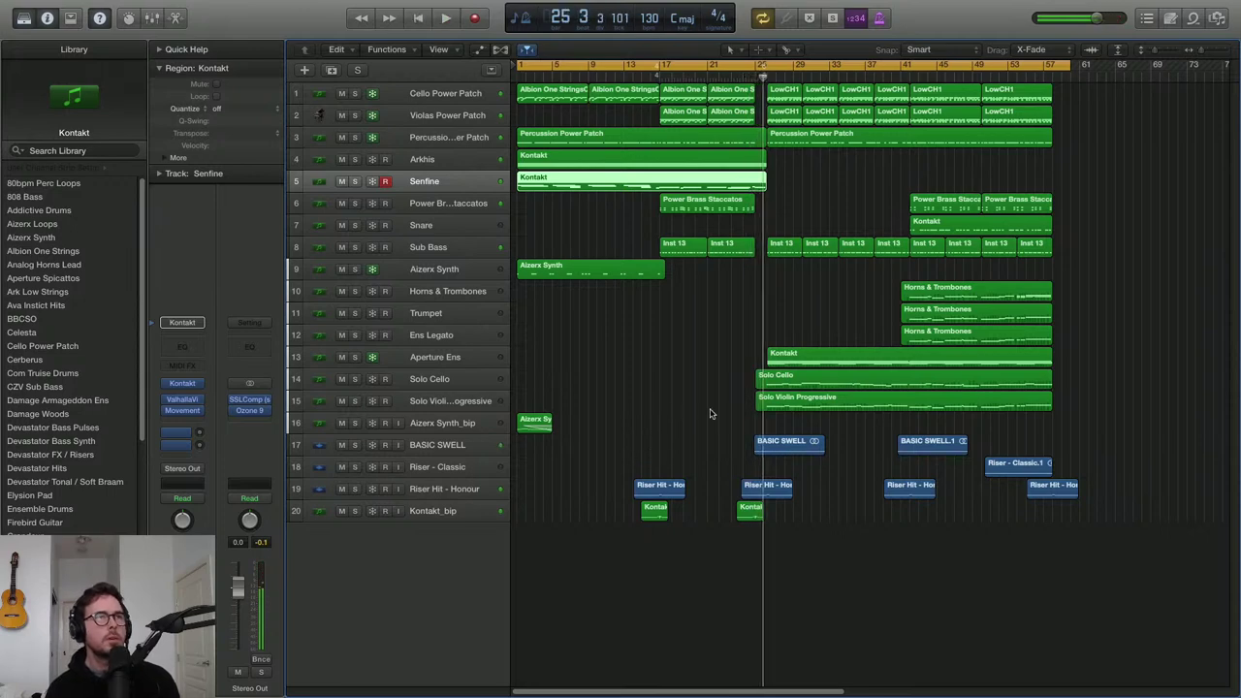
Shorten the Kontakt region on the Arkhis track so it ends at bar 25
scroll(815, 400, up, 5)
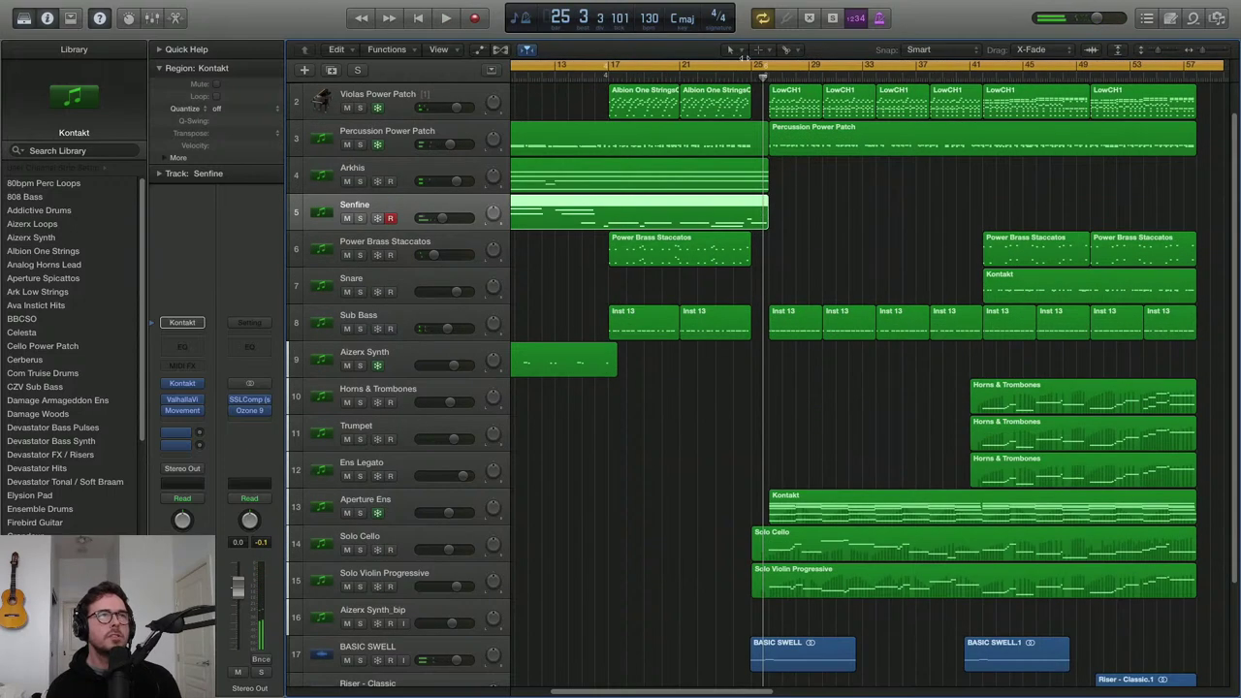
scroll(825, 198, up, 5)
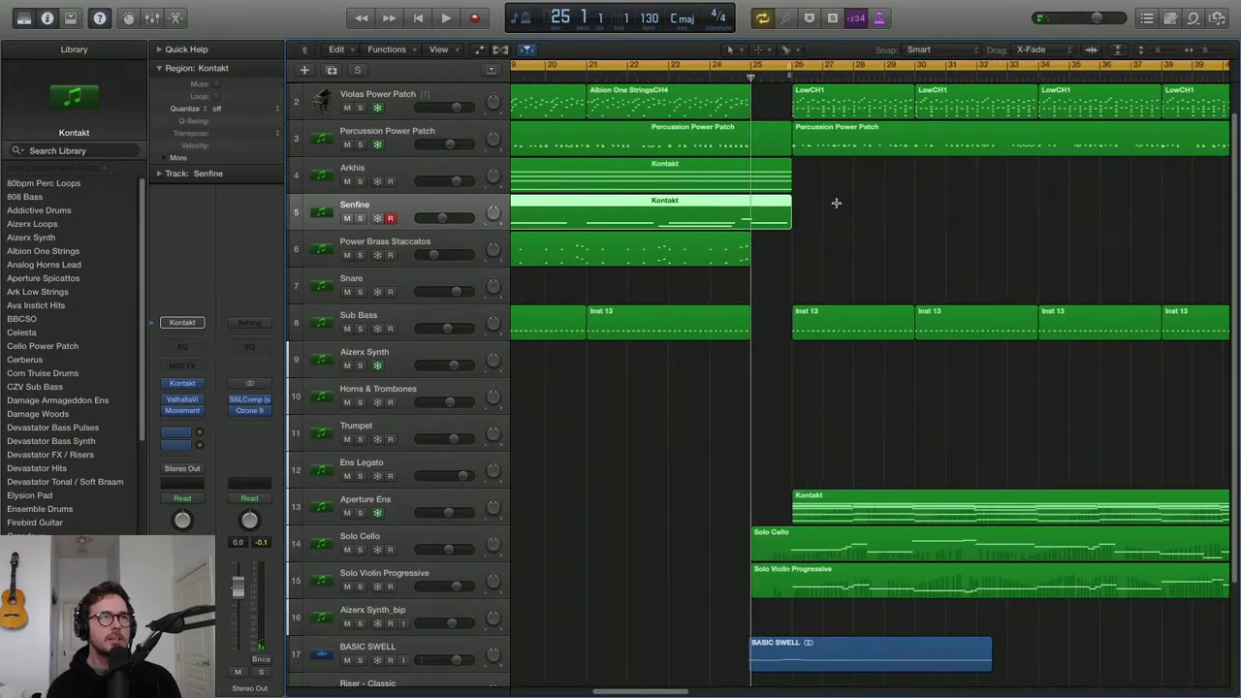
click(834, 190)
click(796, 184)
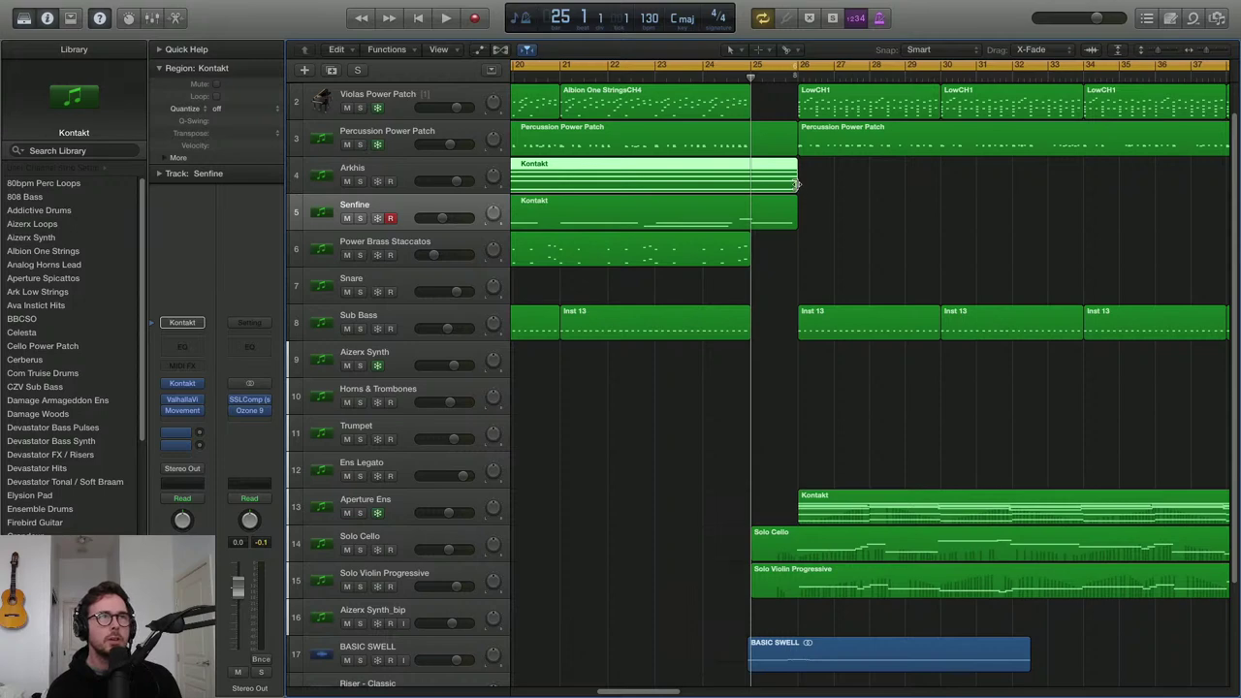
drag(788, 185, 751, 184)
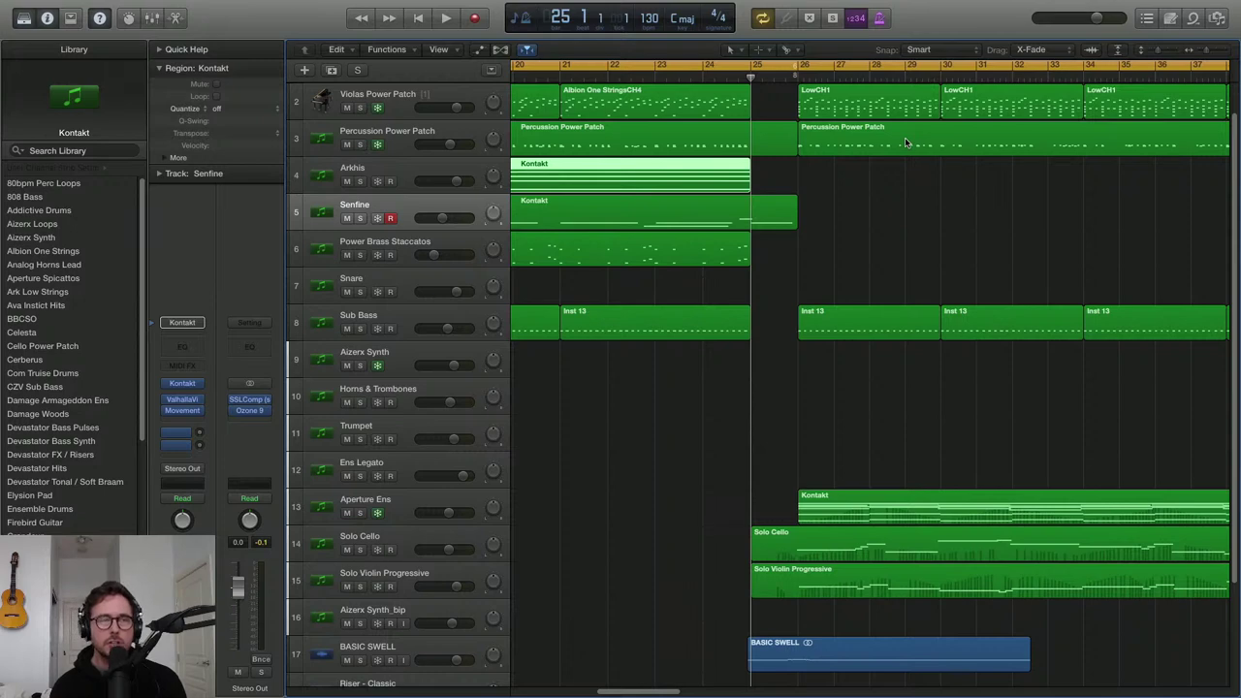
key(super+Left)
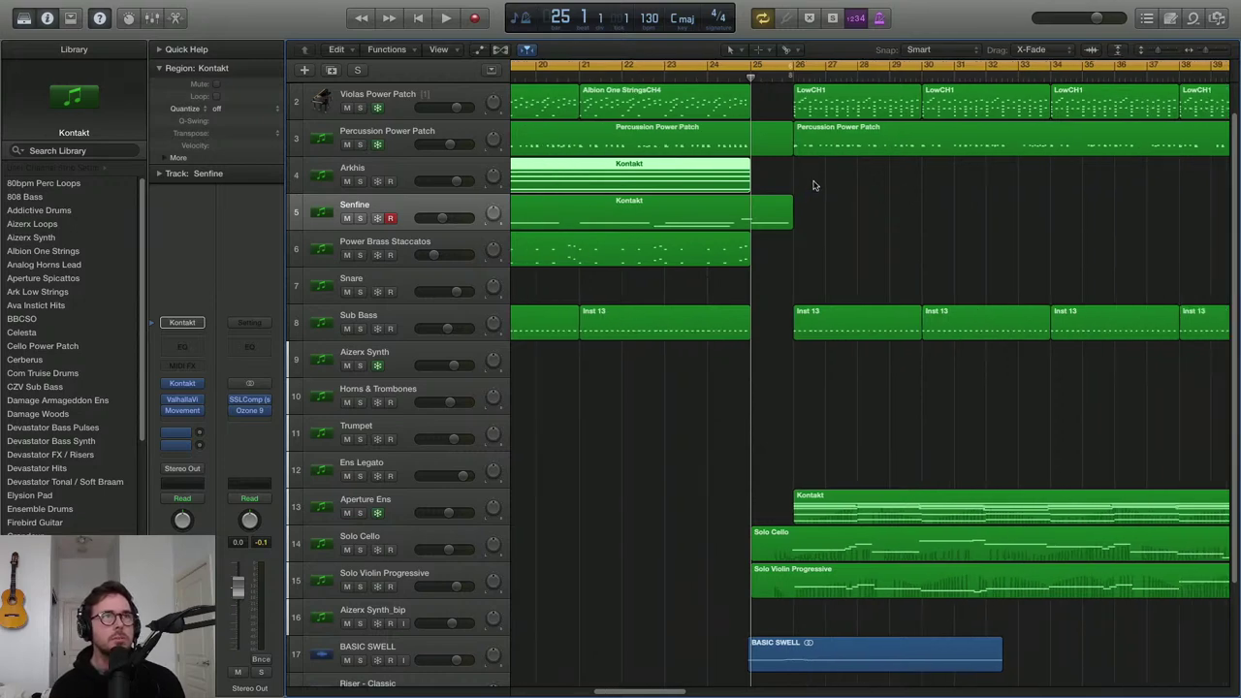
key(super+Left)
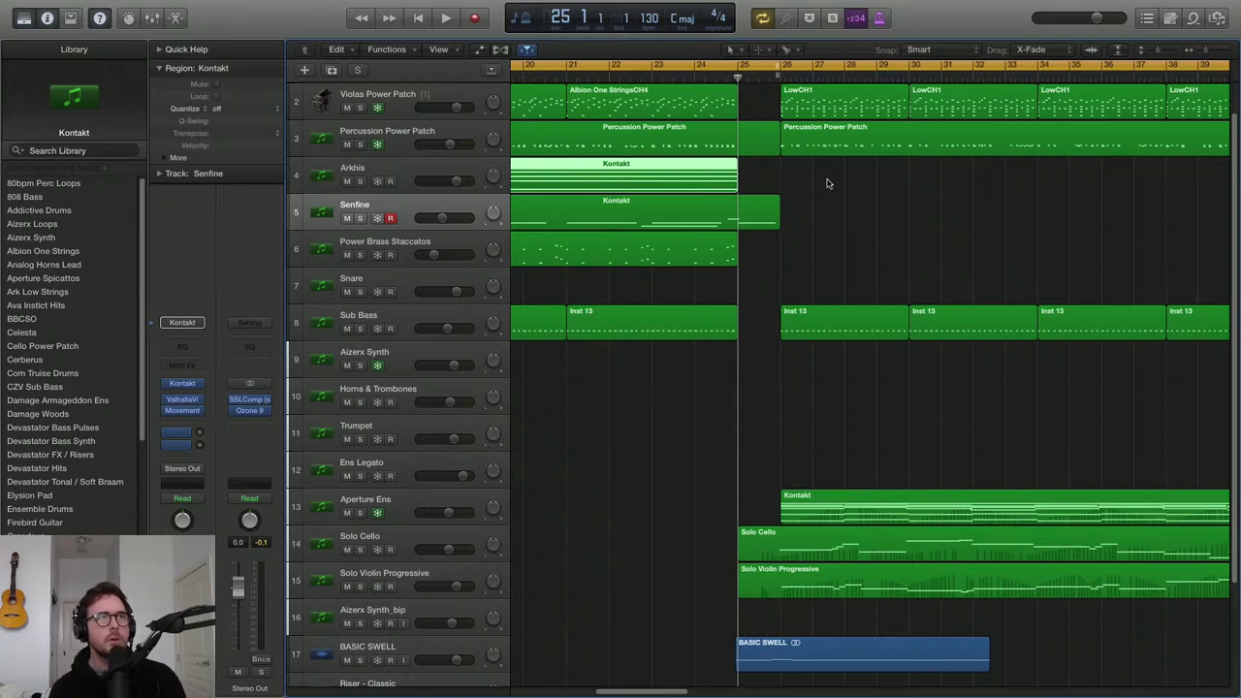
key(super+Left)
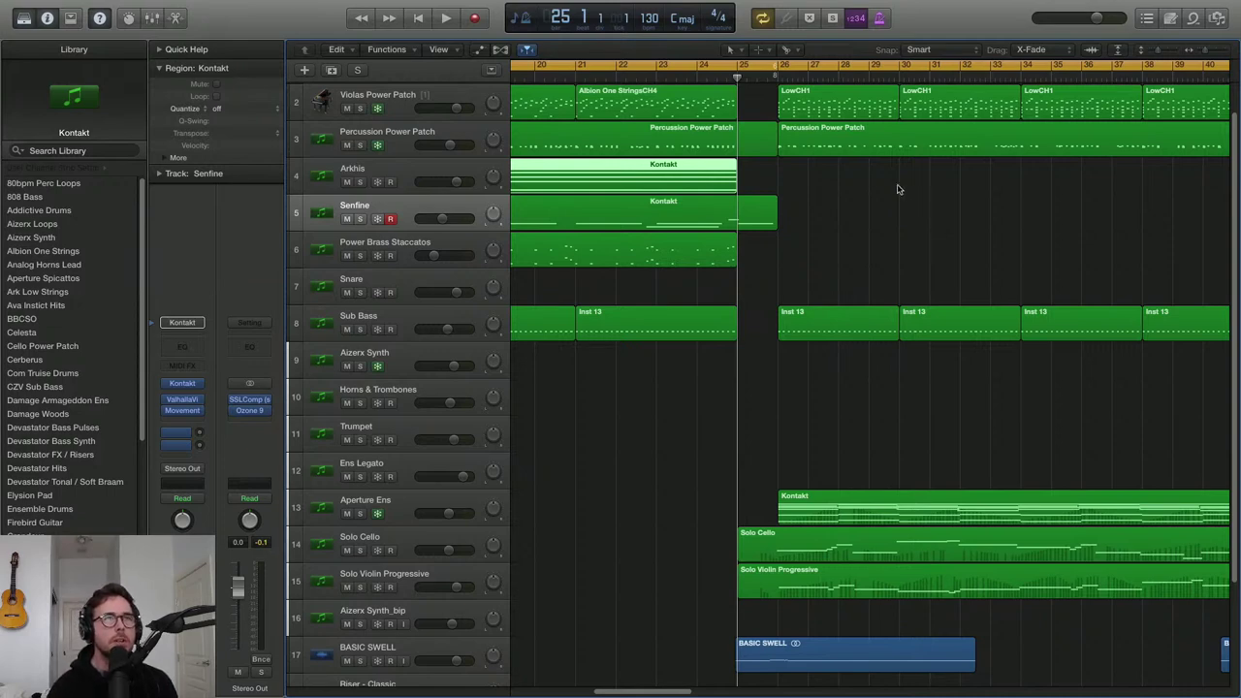
key(z)
key(super+Left)
key(super+Left)
key(super+Left)
key(super+Left)
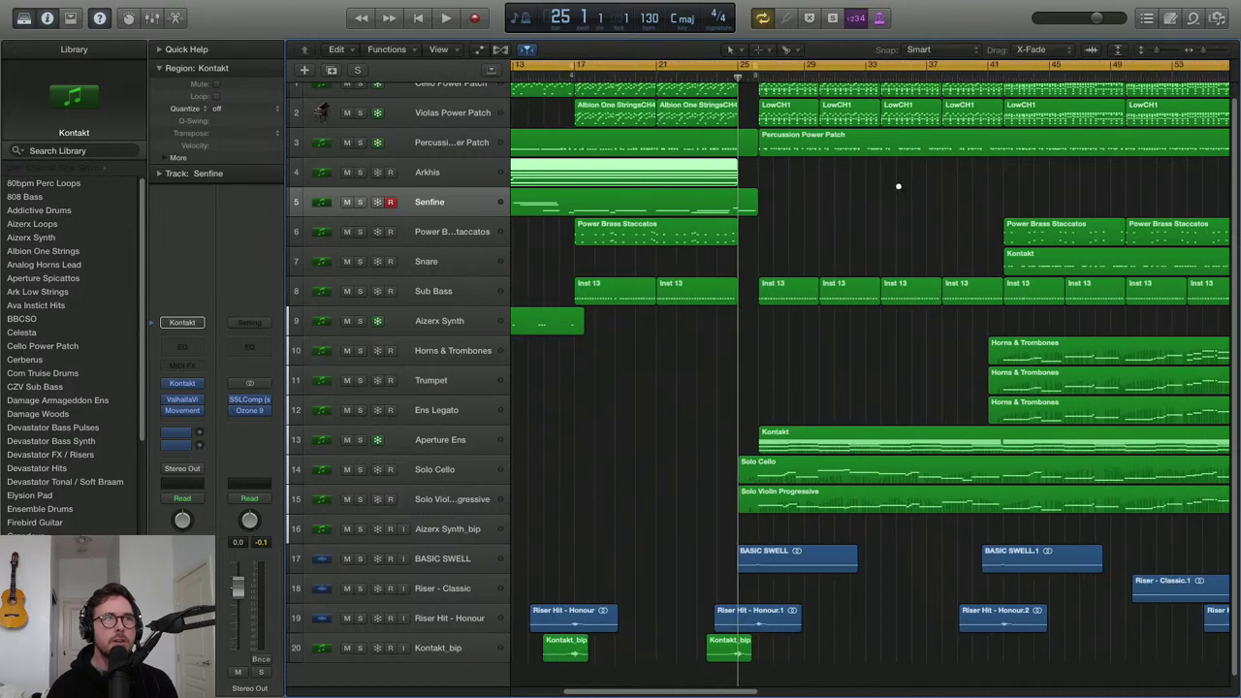
key(super+Up)
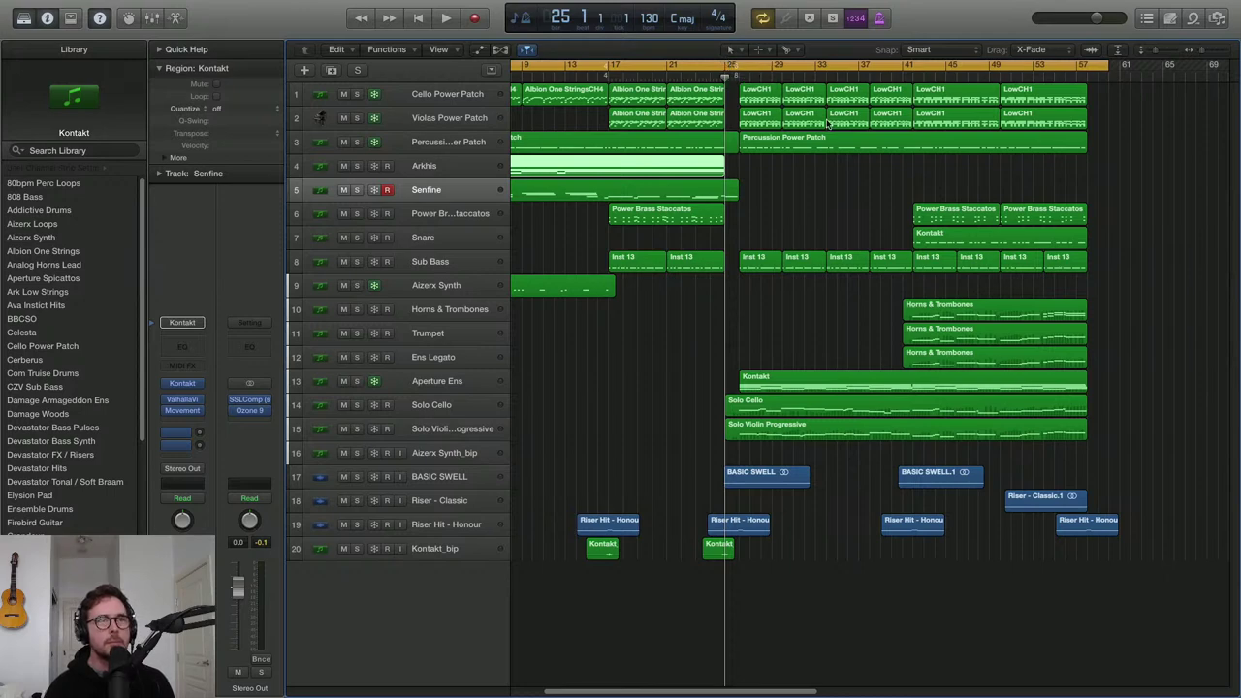
Set the cycle range from bar 25 to the end of the last Riser Hit region and play that section
key(super+Right)
key(super+Right)
key(super+Right)
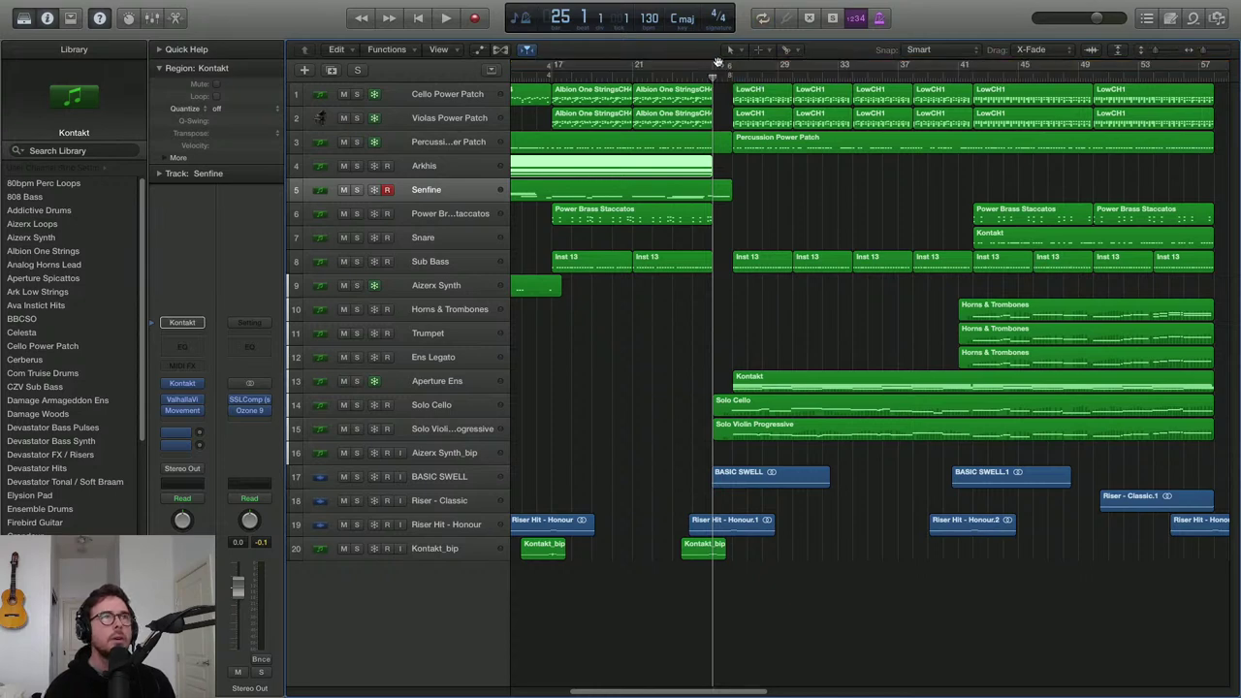
drag(716, 63, 970, 84)
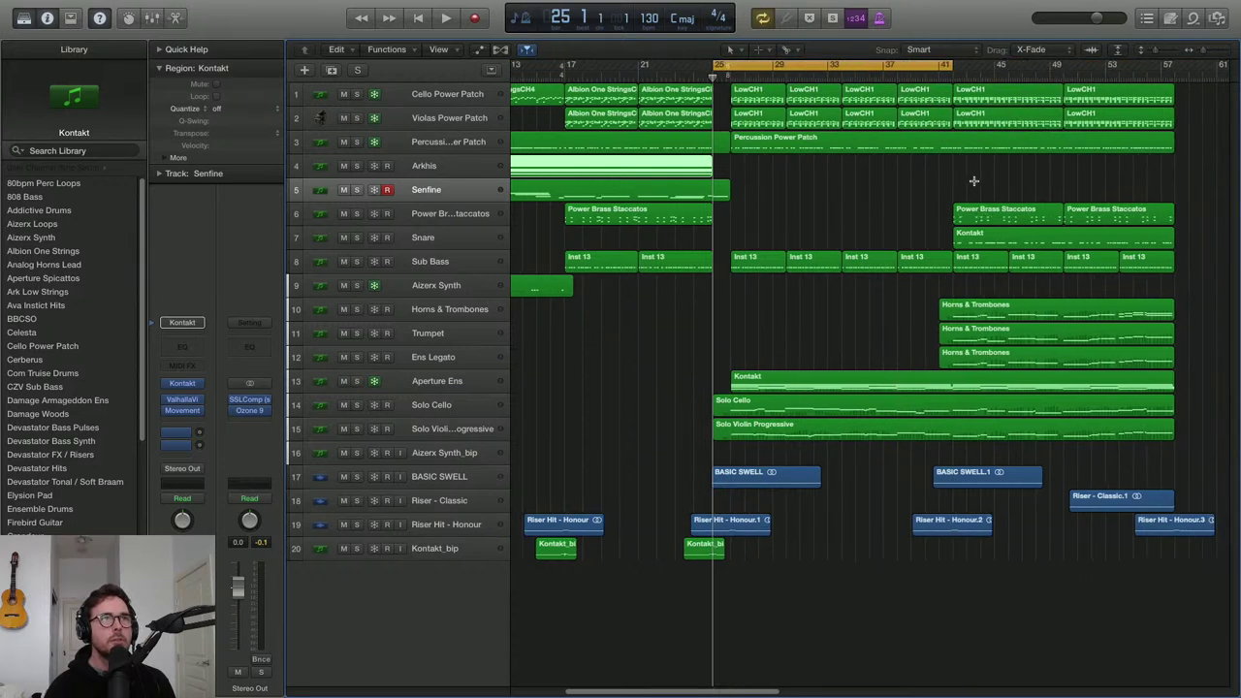
key(super+Left)
key(super+Up)
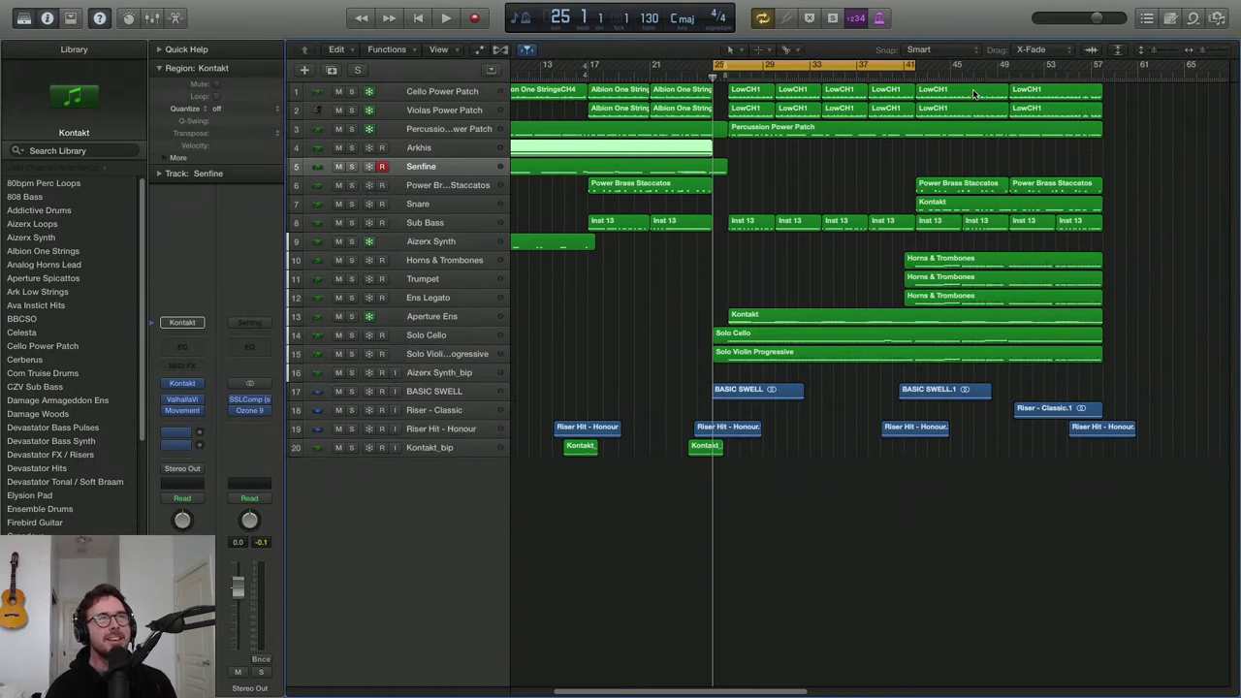
drag(916, 71, 1135, 104)
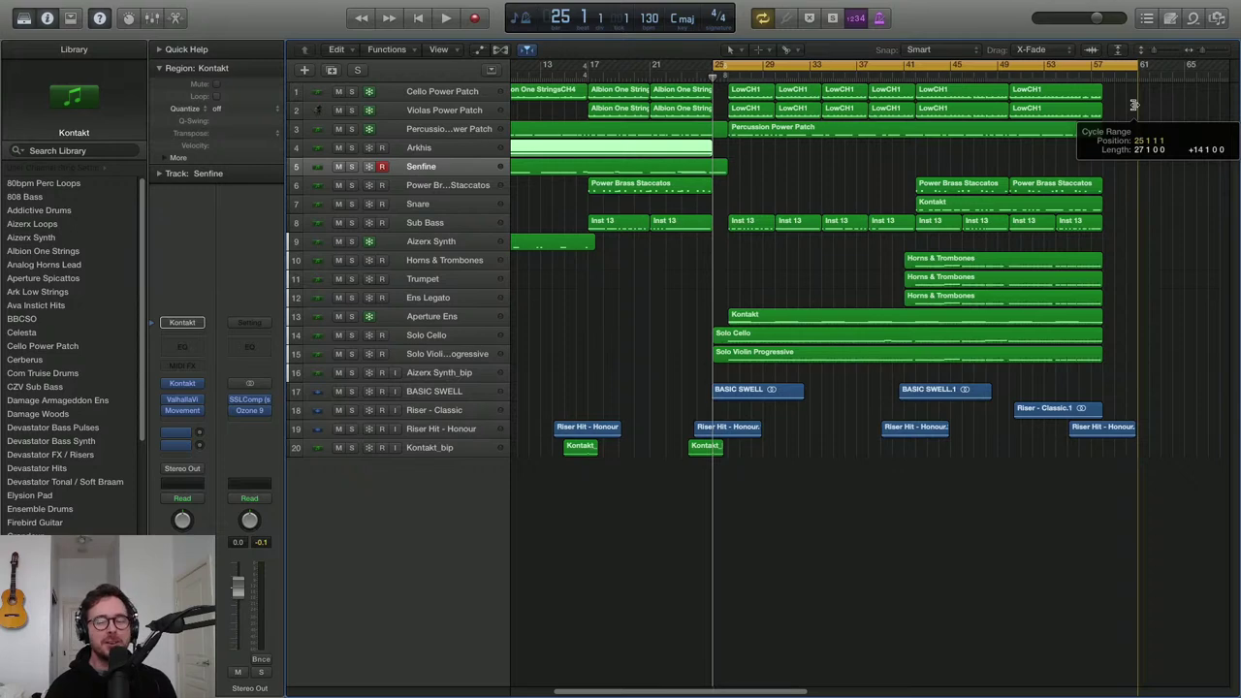
drag(1135, 104, 1135, 103)
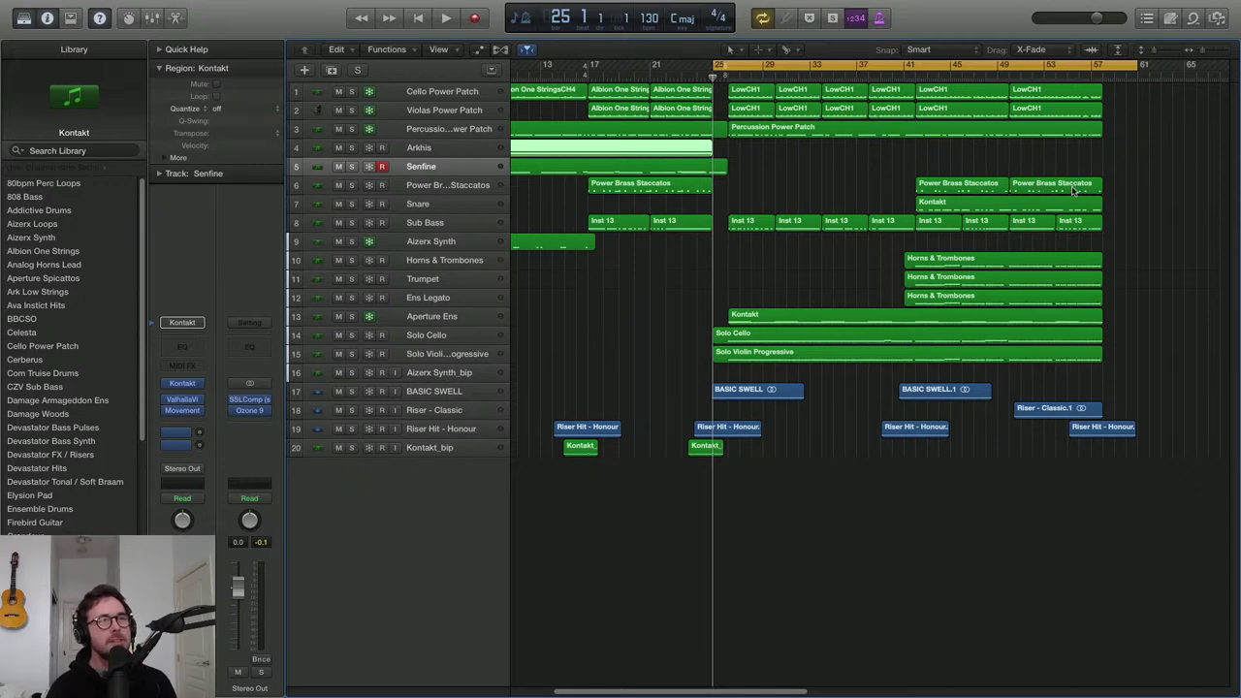
key(space)
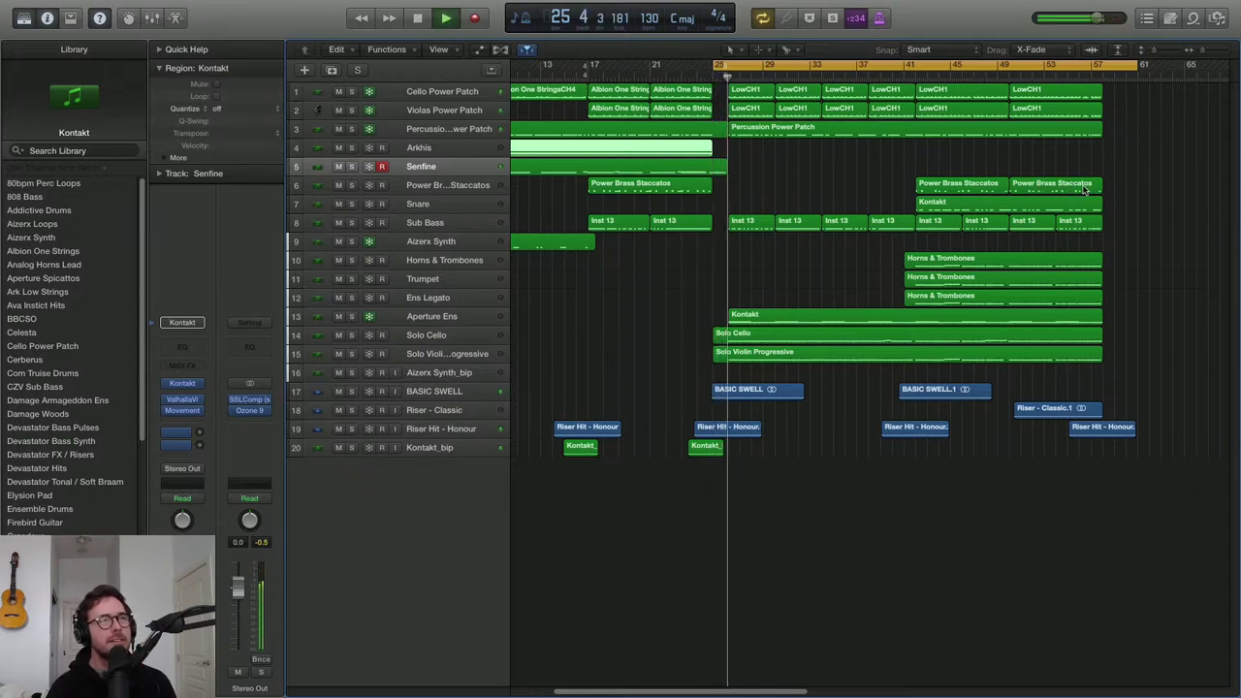
Stop playback and add a new Kontakt instrument track directly below Senfine
key(space)
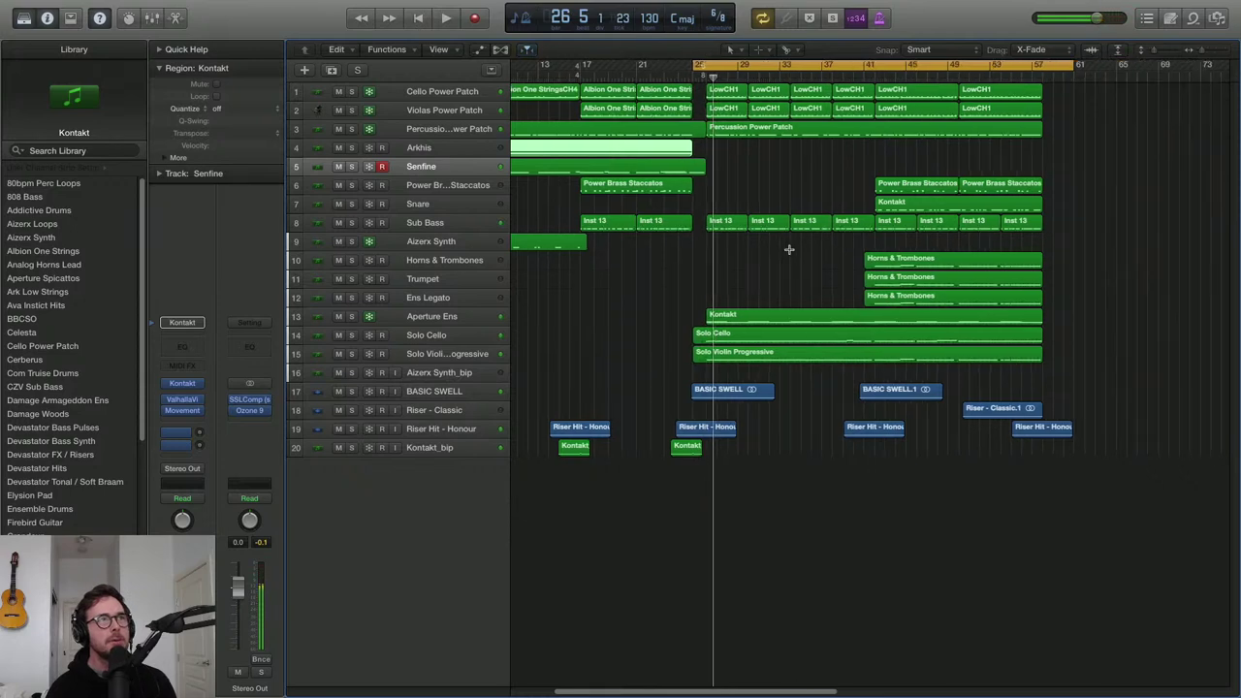
key(super+Left)
click(474, 176)
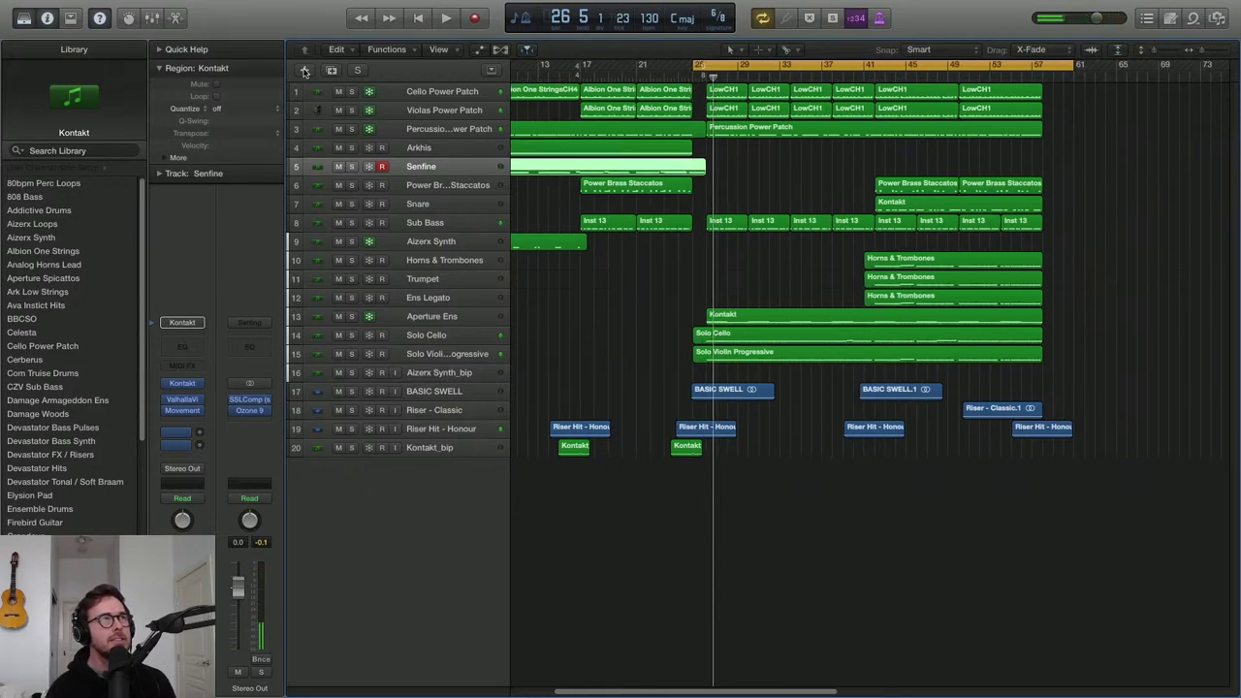
click(305, 71)
key(Return)
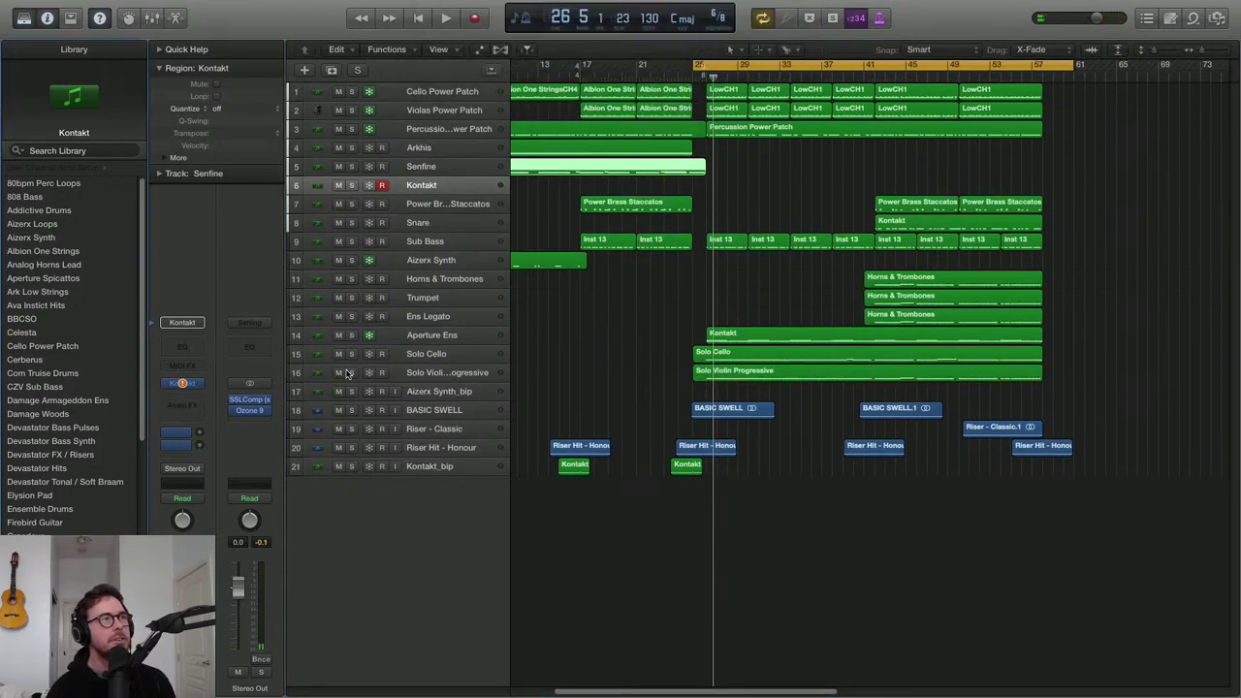
Open the new track's Kontakt instrument and search its libraries for Percussion
click(182, 385)
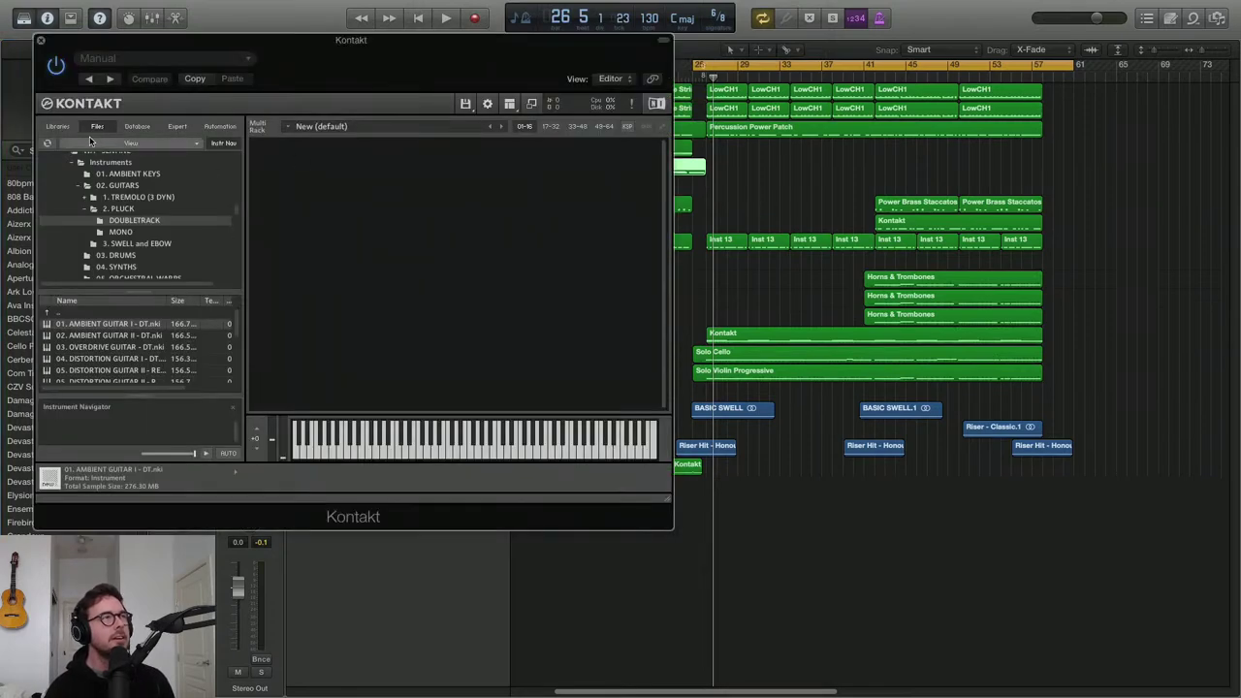
click(58, 127)
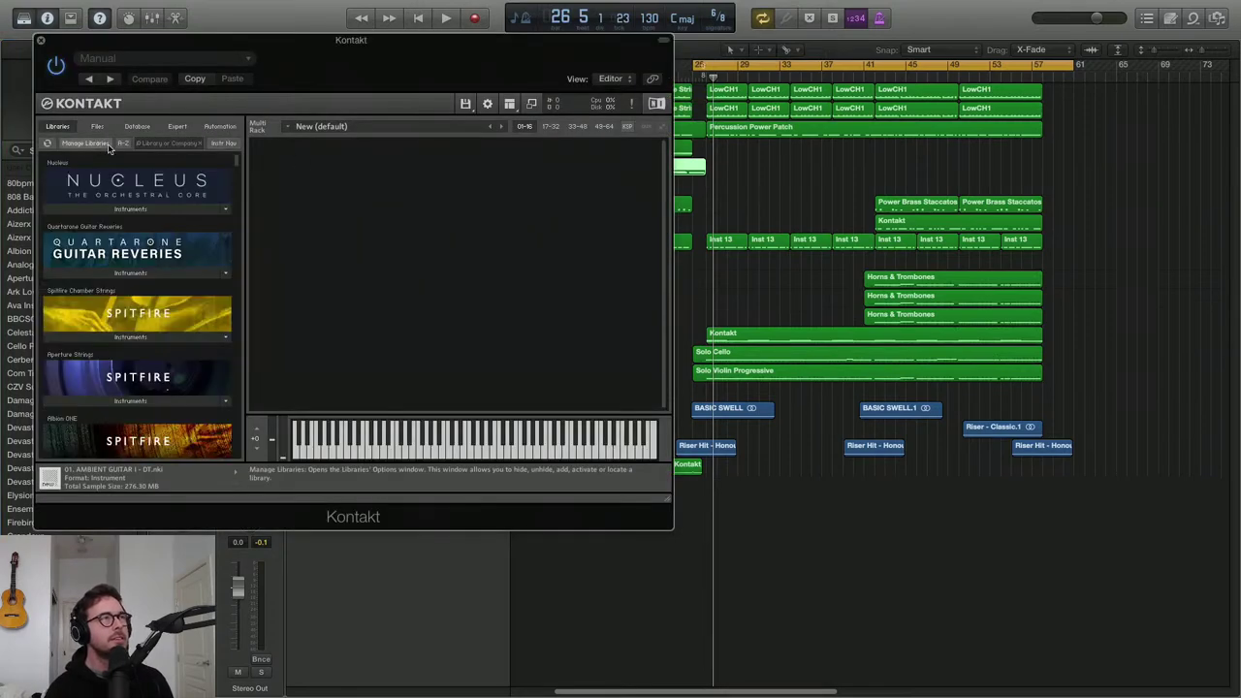
click(172, 143)
text(Percussion)
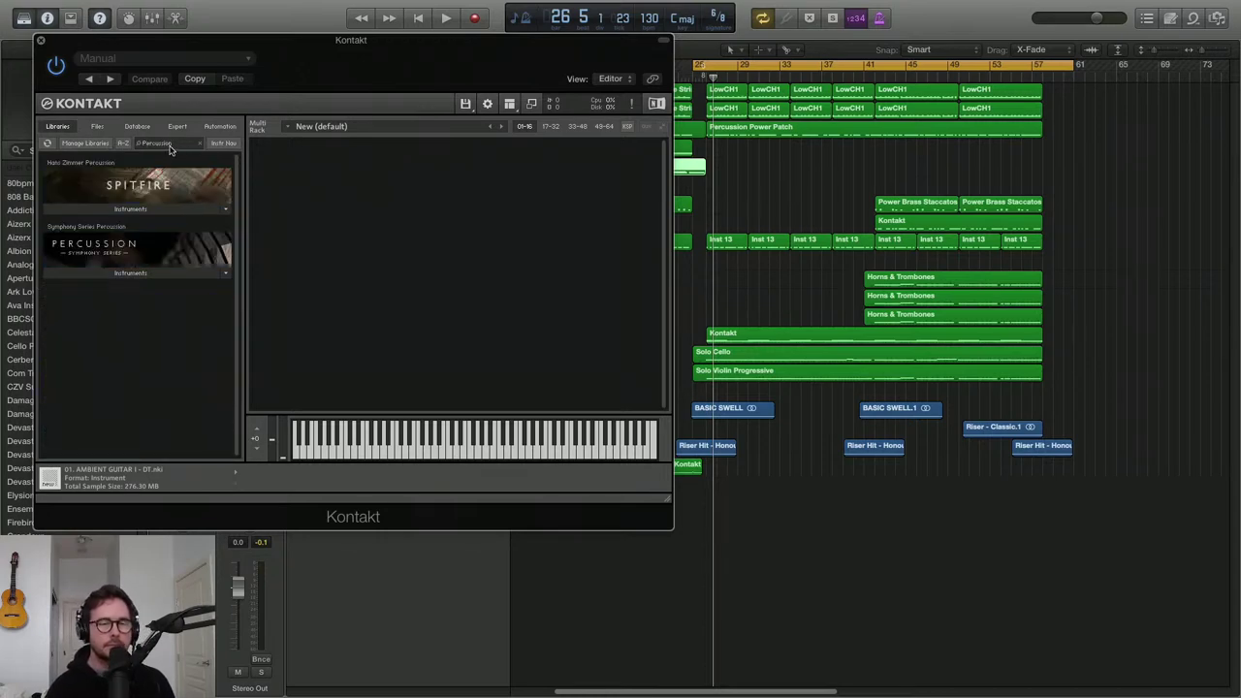
Load Sizzle Cymbal from the Cymbals folder of Symphony Series Percussion and close the instrument window
click(130, 272)
scroll(120, 339, down, 2)
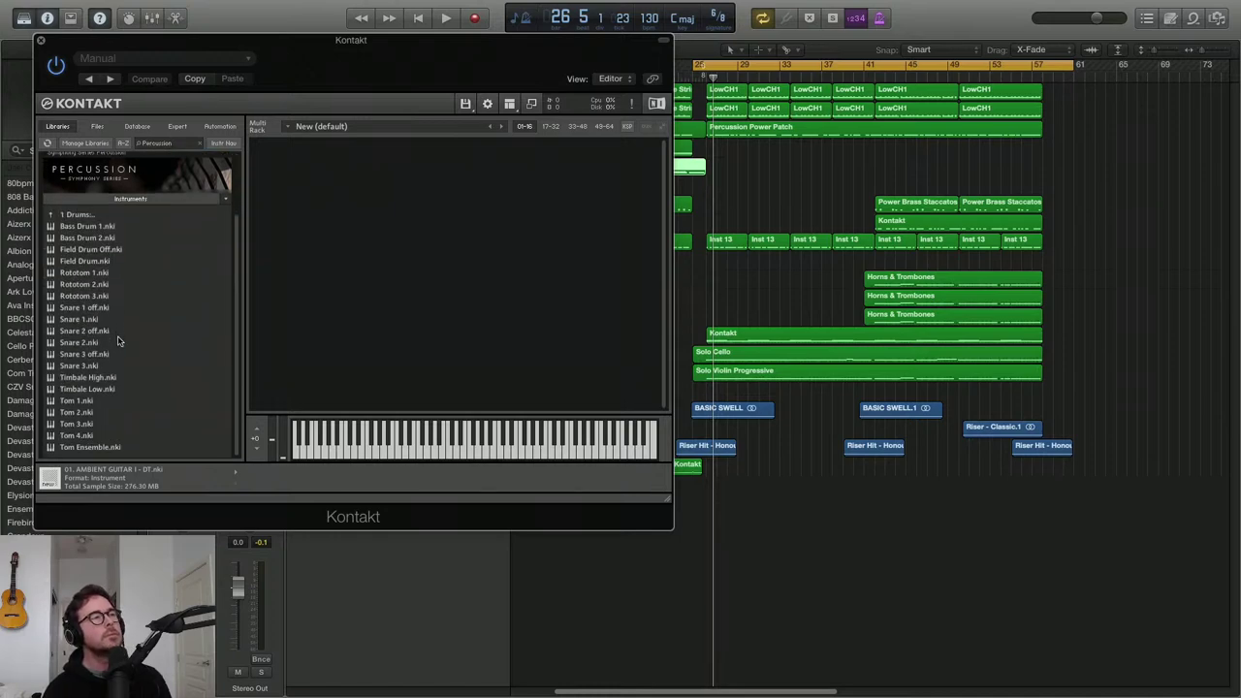
click(82, 217)
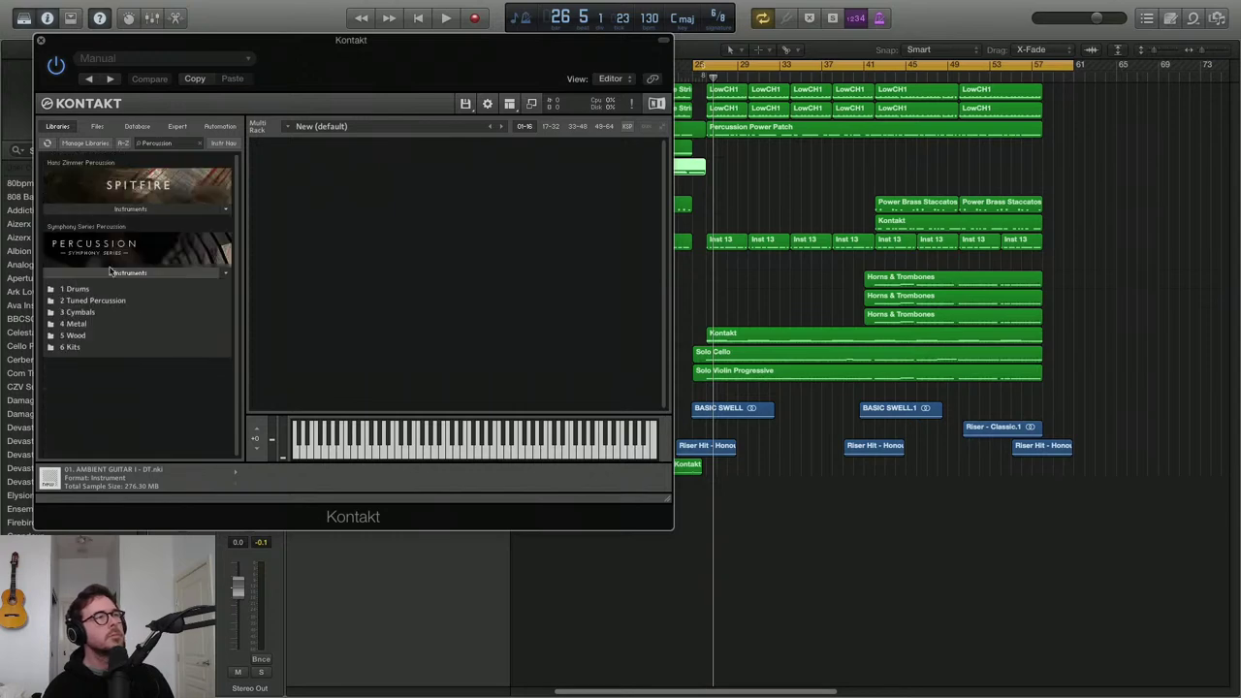
click(97, 313)
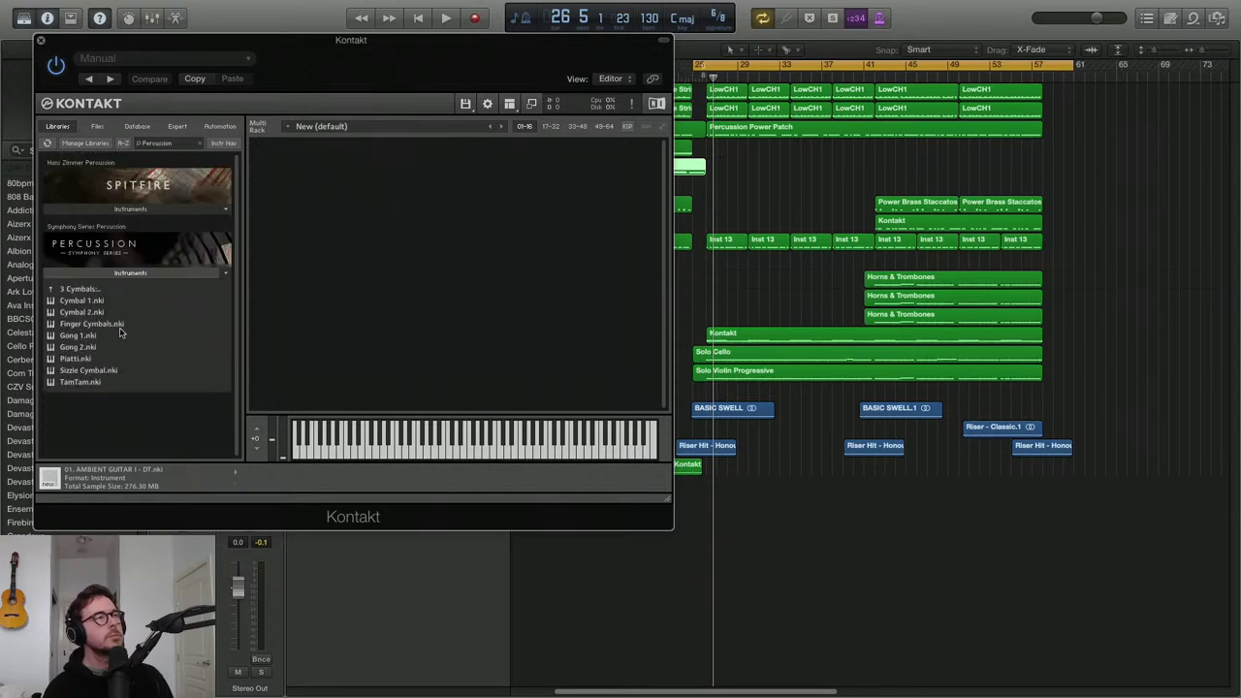
click(103, 370)
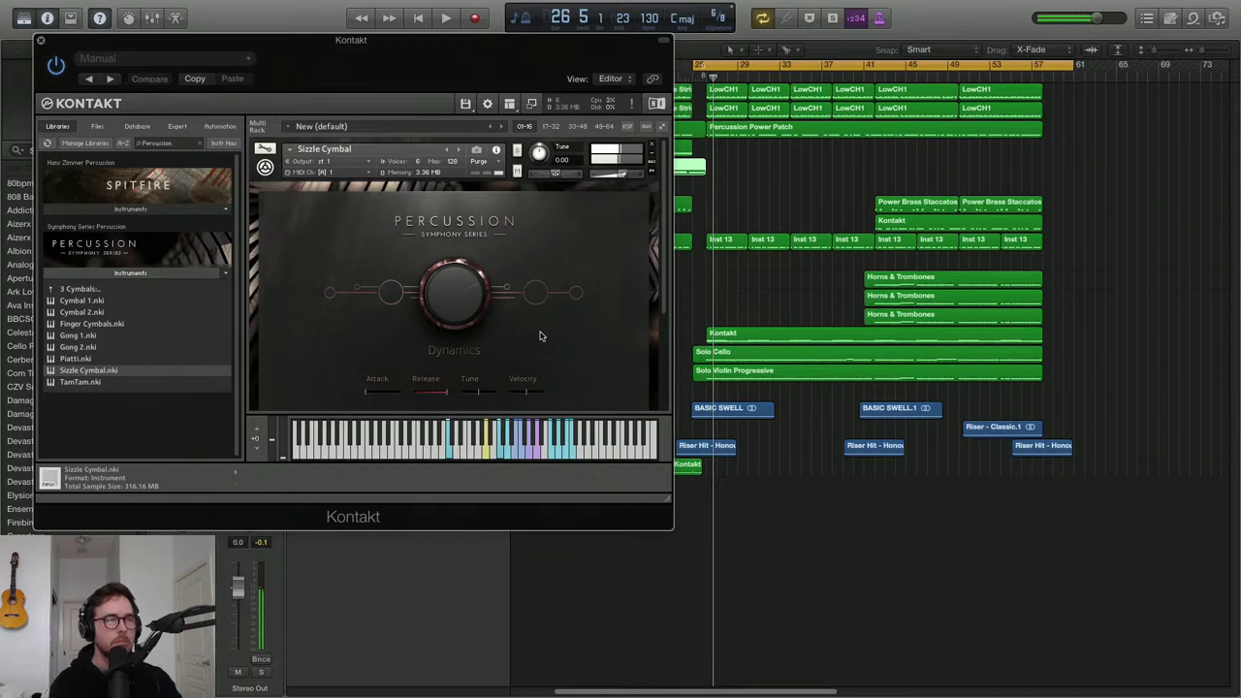
click(40, 41)
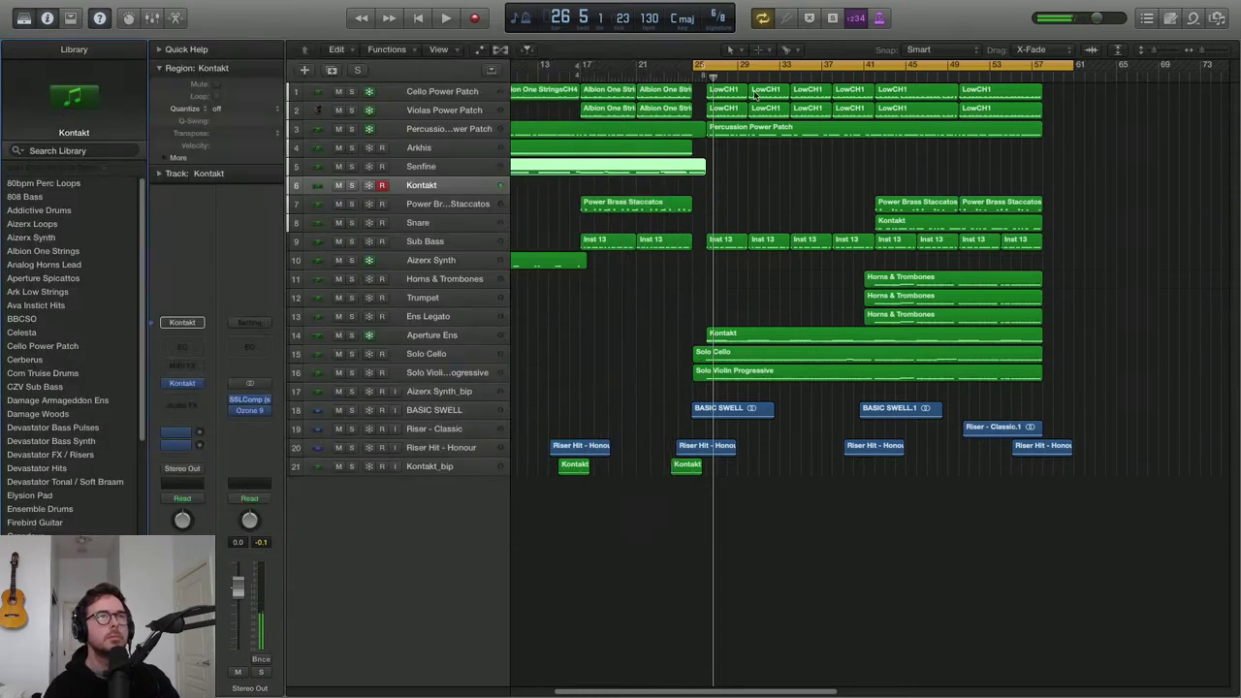
Set the cycle range from bar 41 to about bar 65 and record a sizzle cymbal part over the final section
drag(867, 65, 1125, 65)
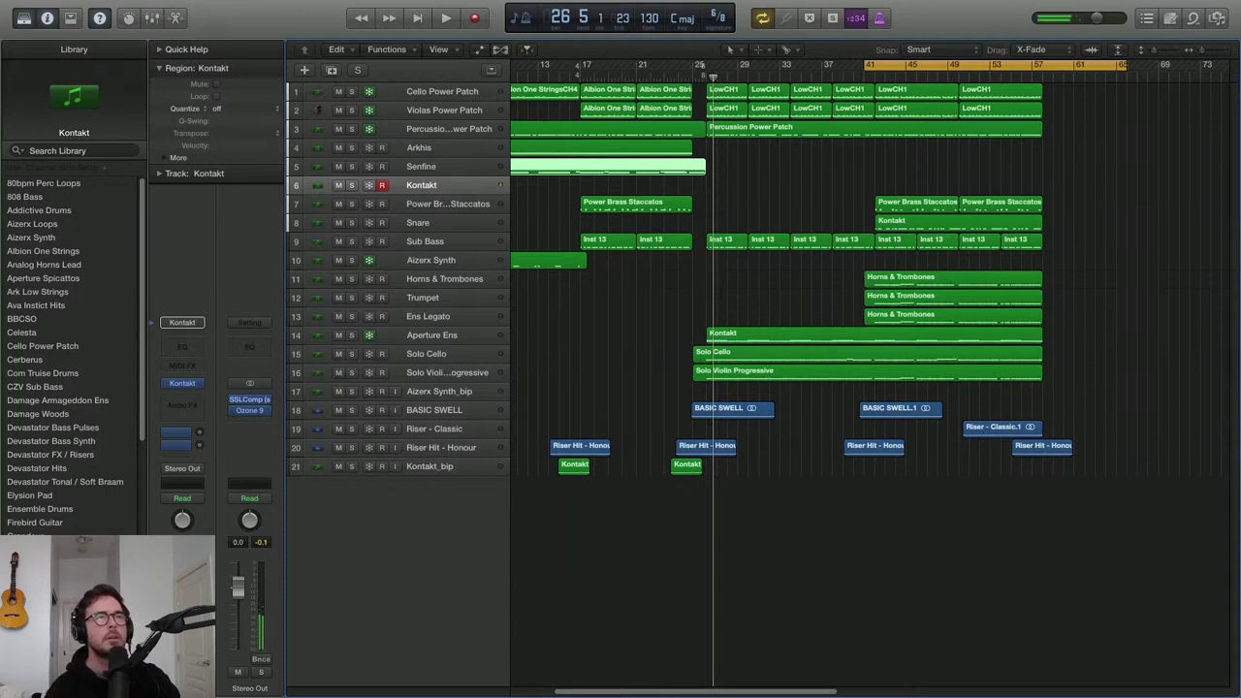
key(space)
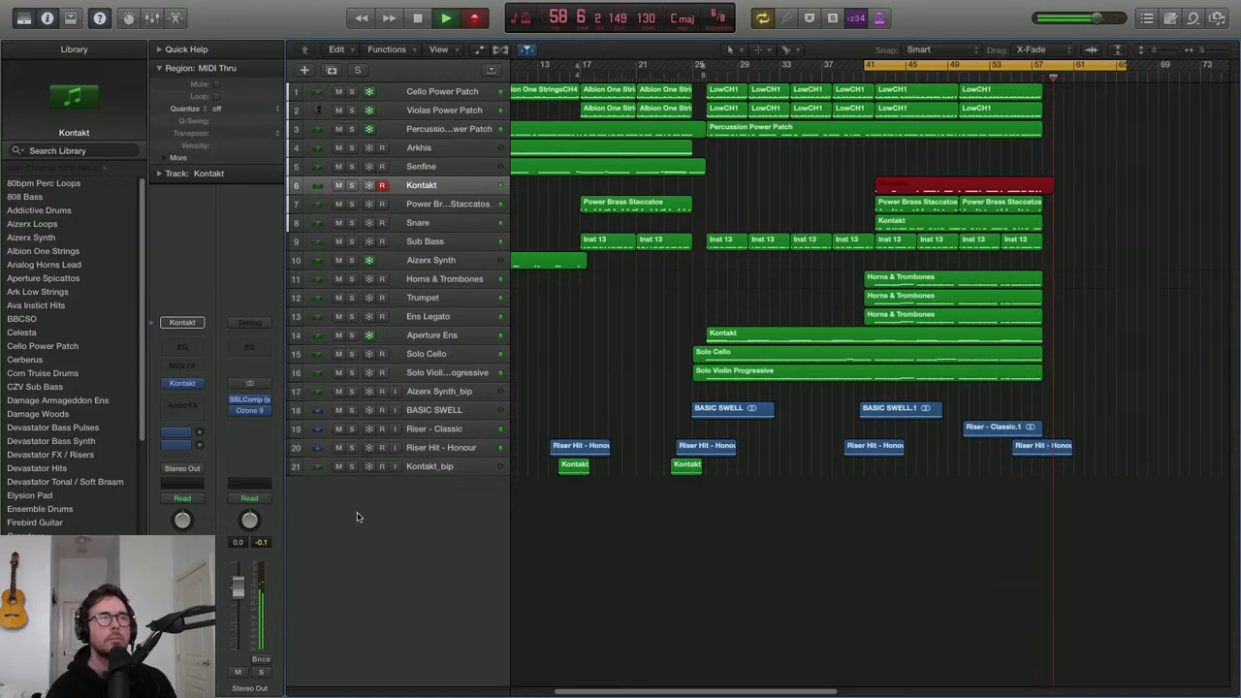
key(space)
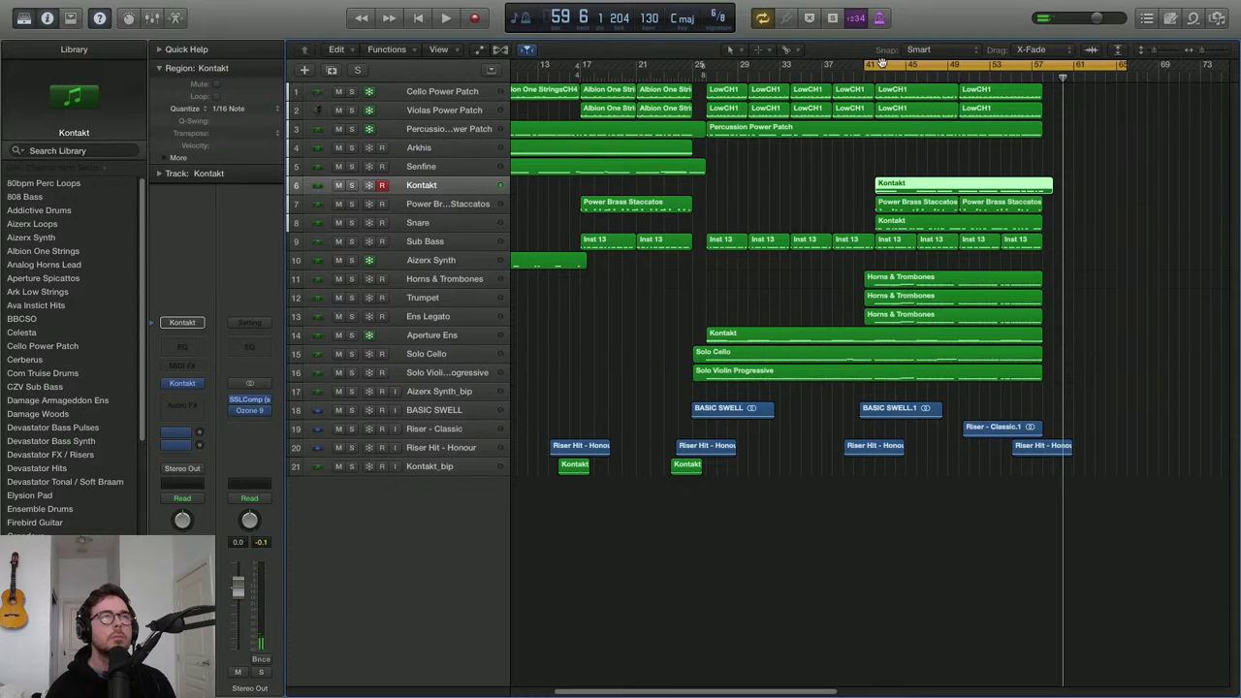
Move the cycle range back to start around bar 16 and record a second cymbal part from bar 17 to bar 26
drag(881, 62, 589, 79)
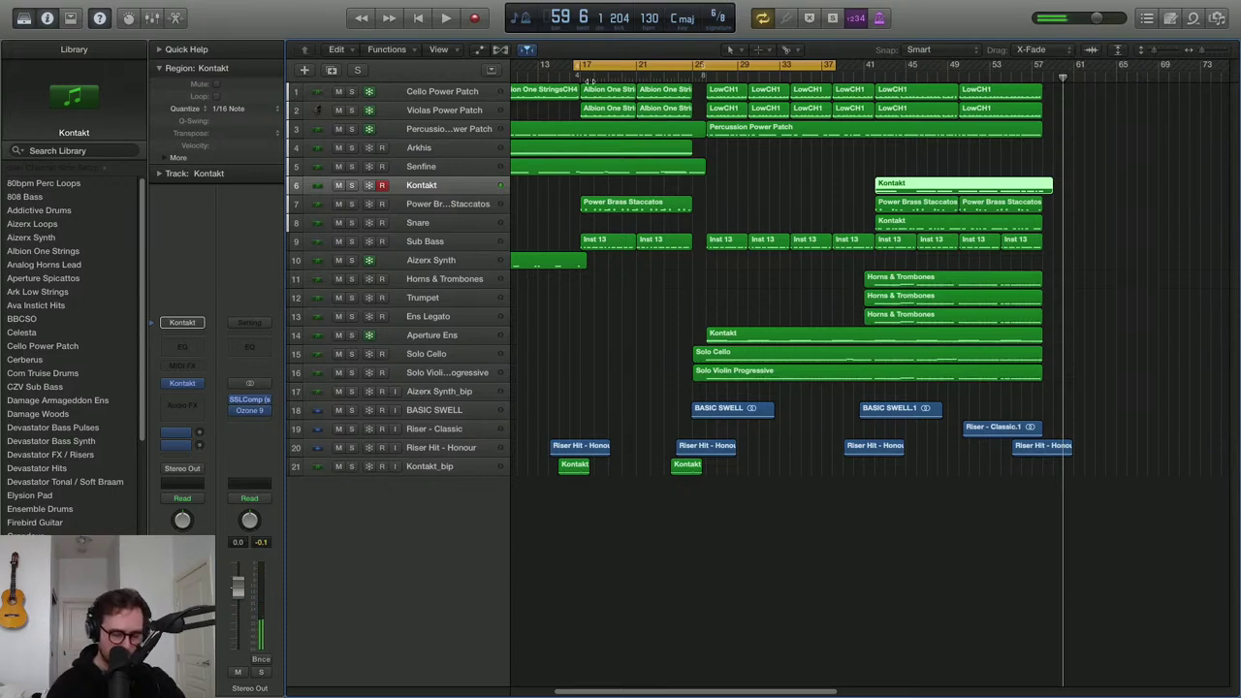
click(589, 79)
key(space)
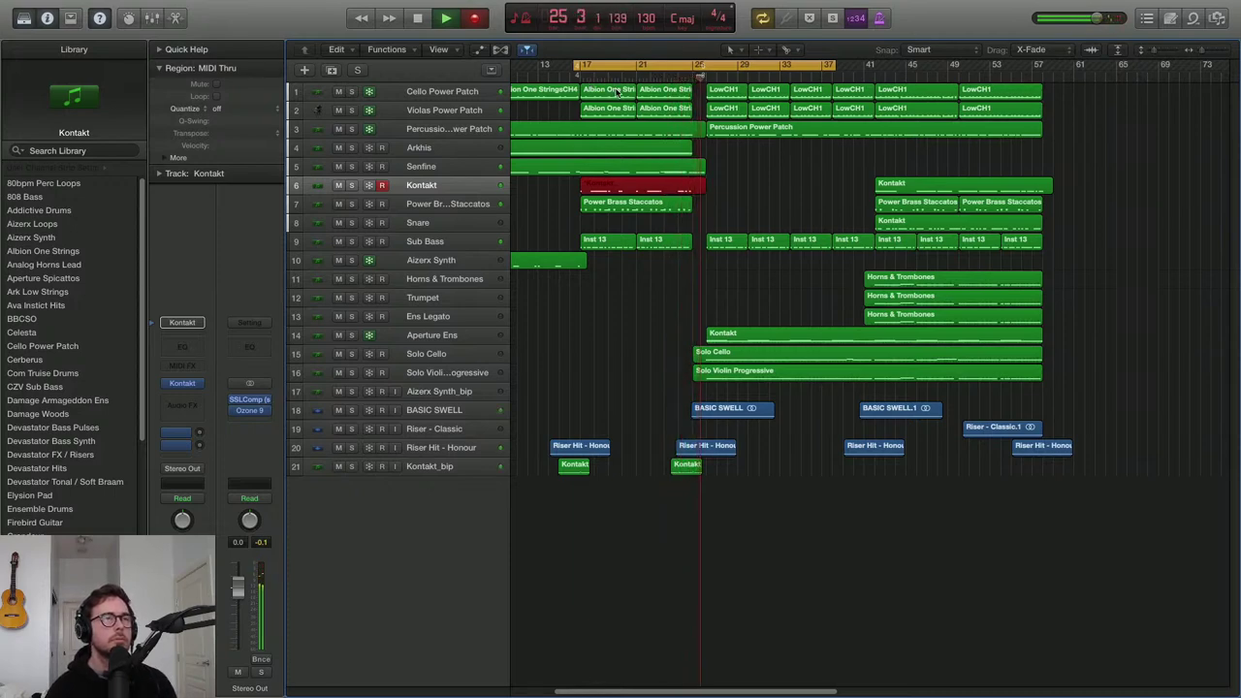
key(space)
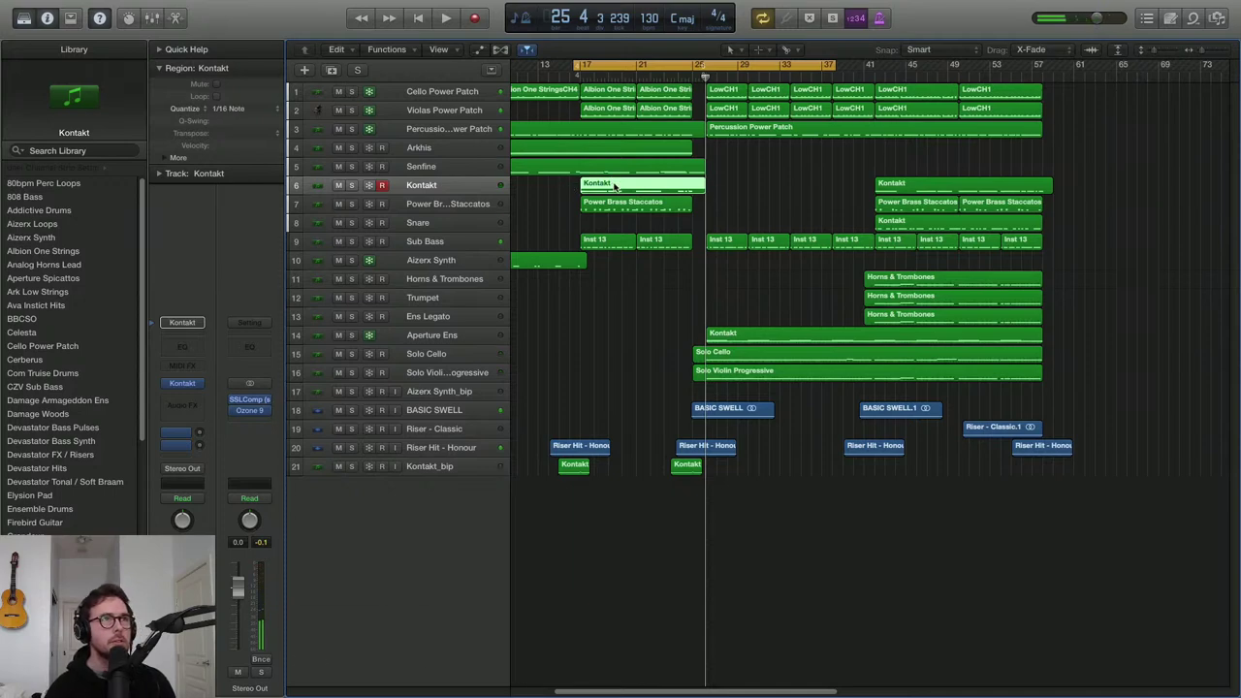
Open the bar 17 cymbal region in the Piano Roll and examine its notes against the arrangement
double_click(614, 186)
click(606, 572)
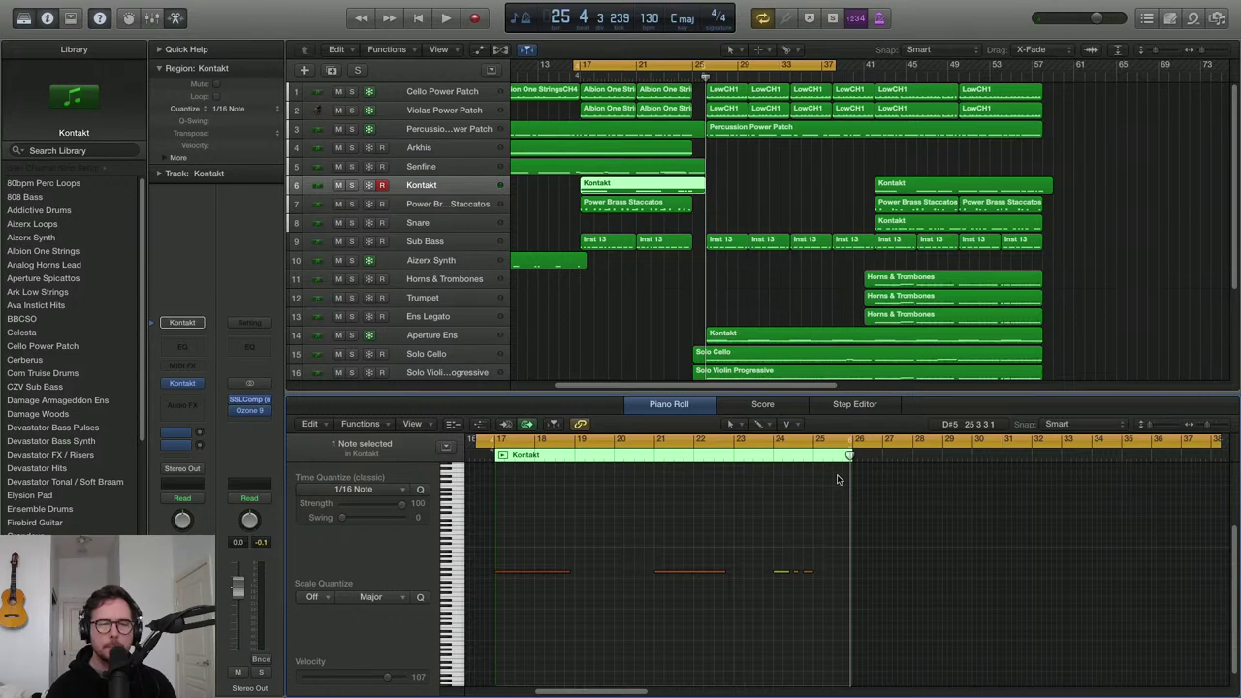
scroll(695, 250, down, 5)
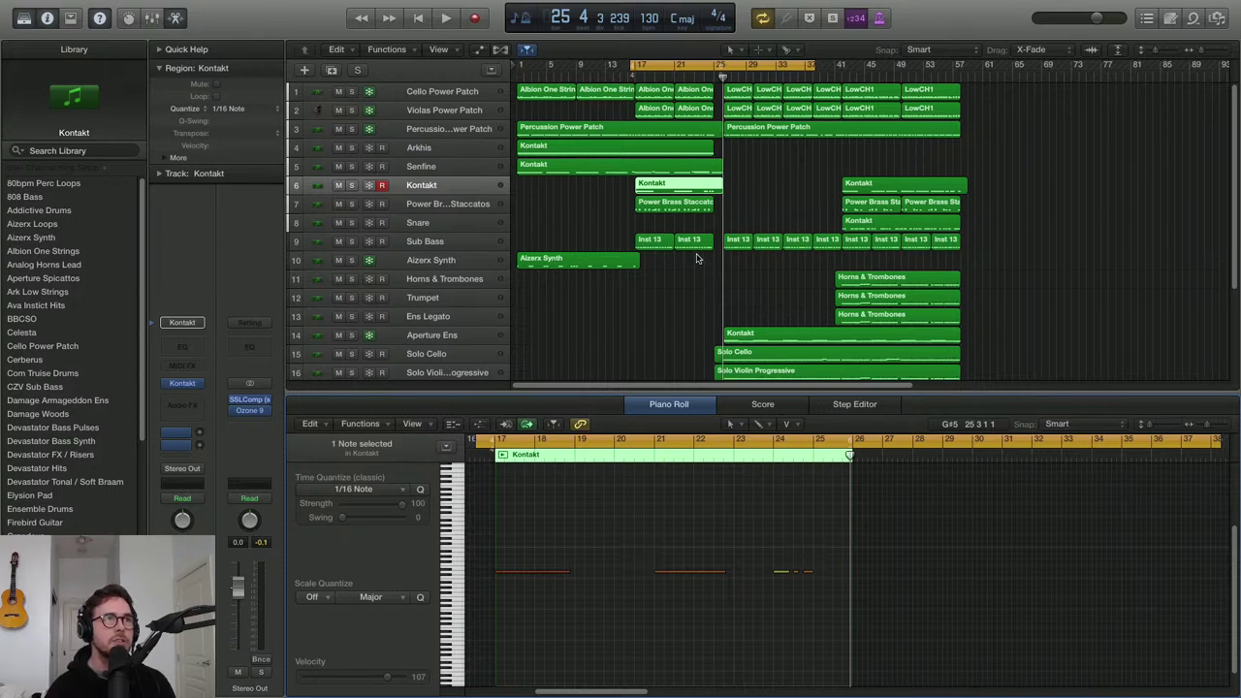
click(634, 192)
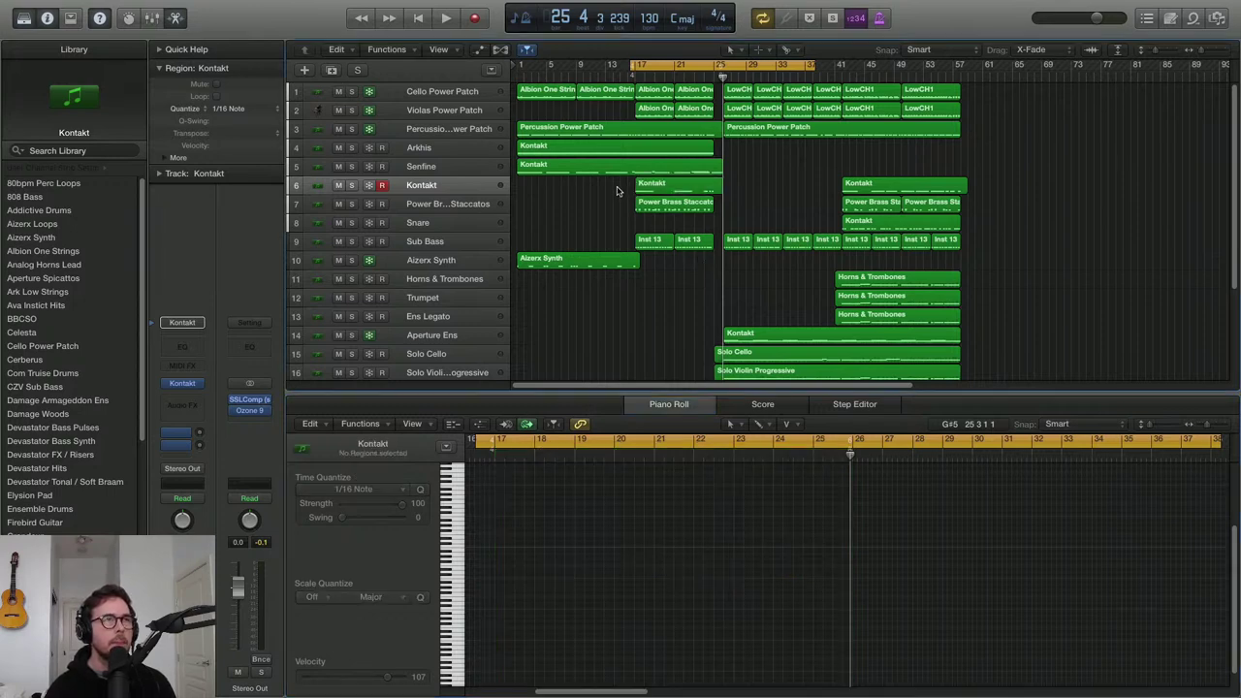
click(639, 184)
scroll(555, 198, down, 1)
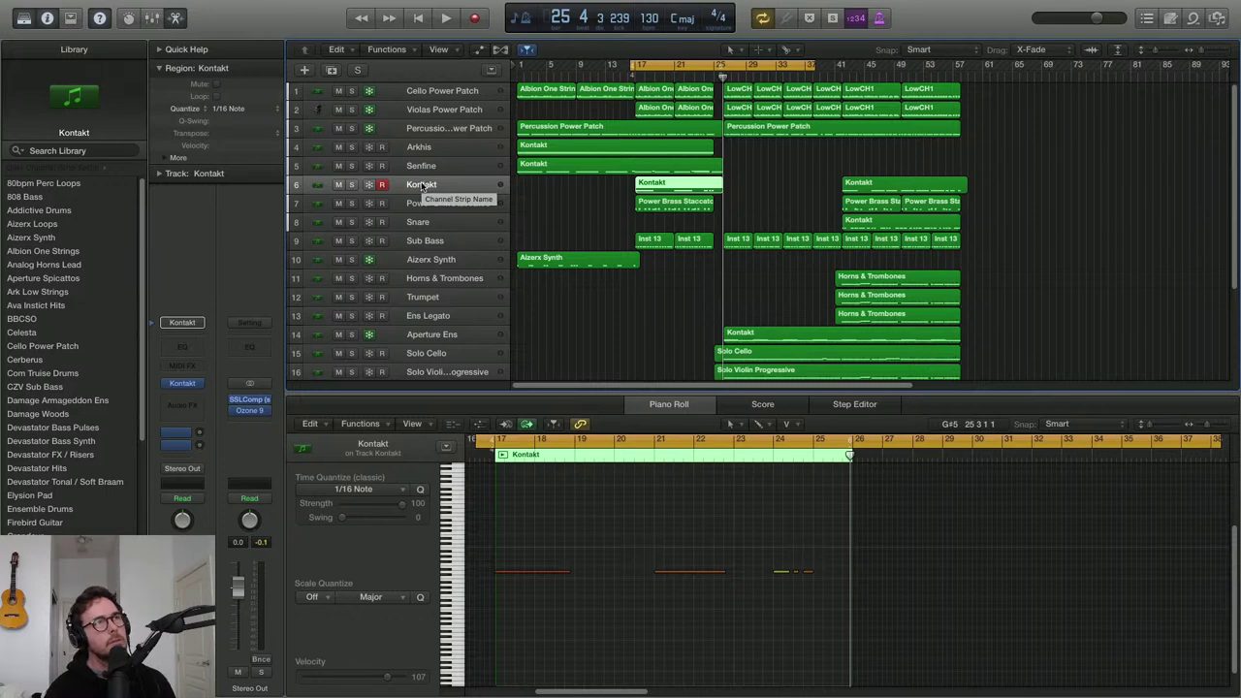
Rename the new Kontakt track as Sizzle and freeze it
scroll(581, 227, up, 5)
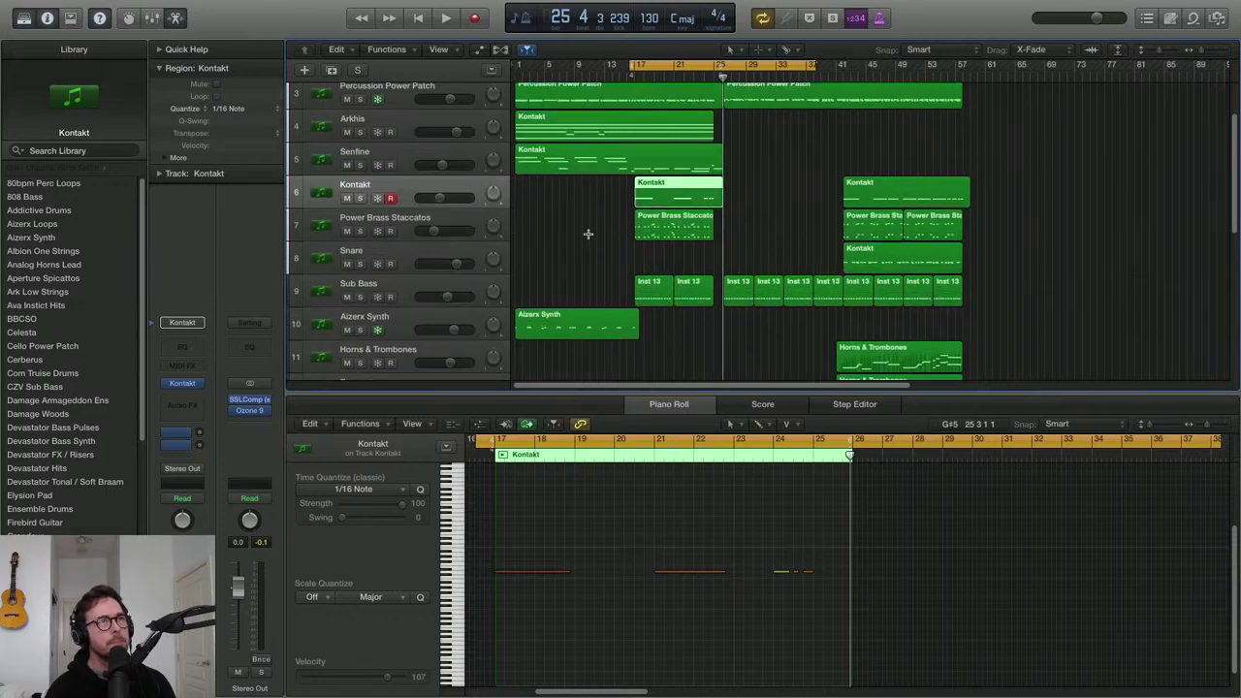
scroll(514, 217, left, 1)
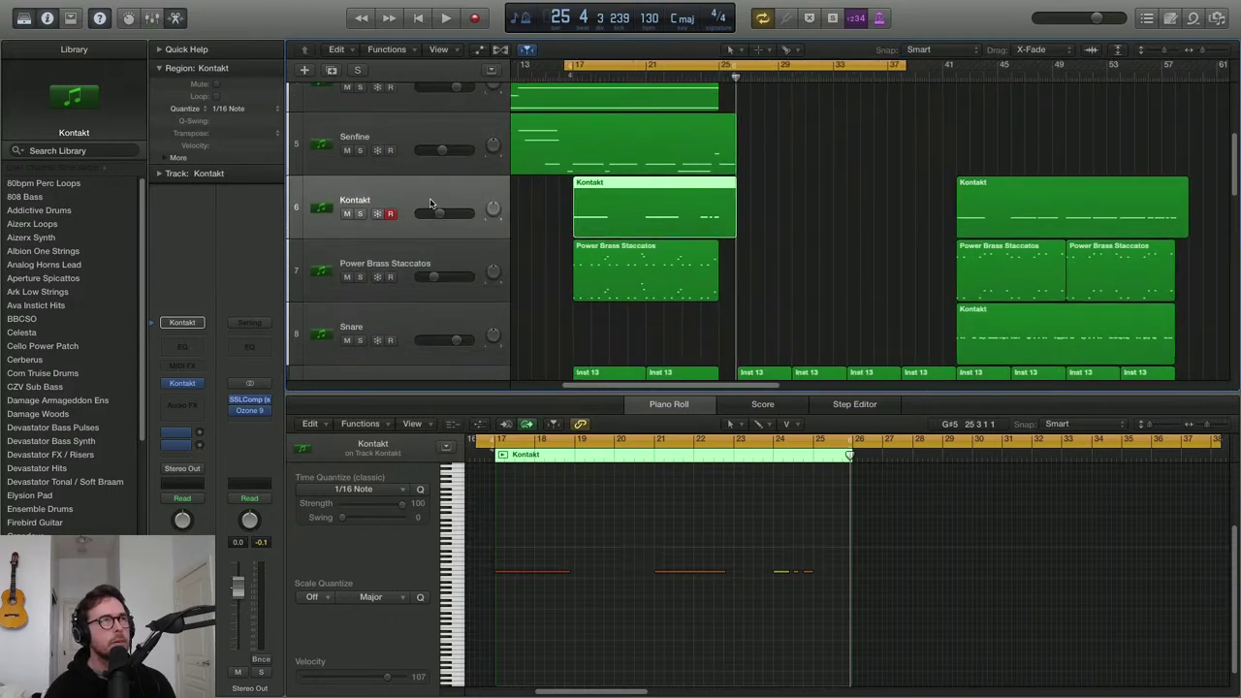
double_click(354, 204)
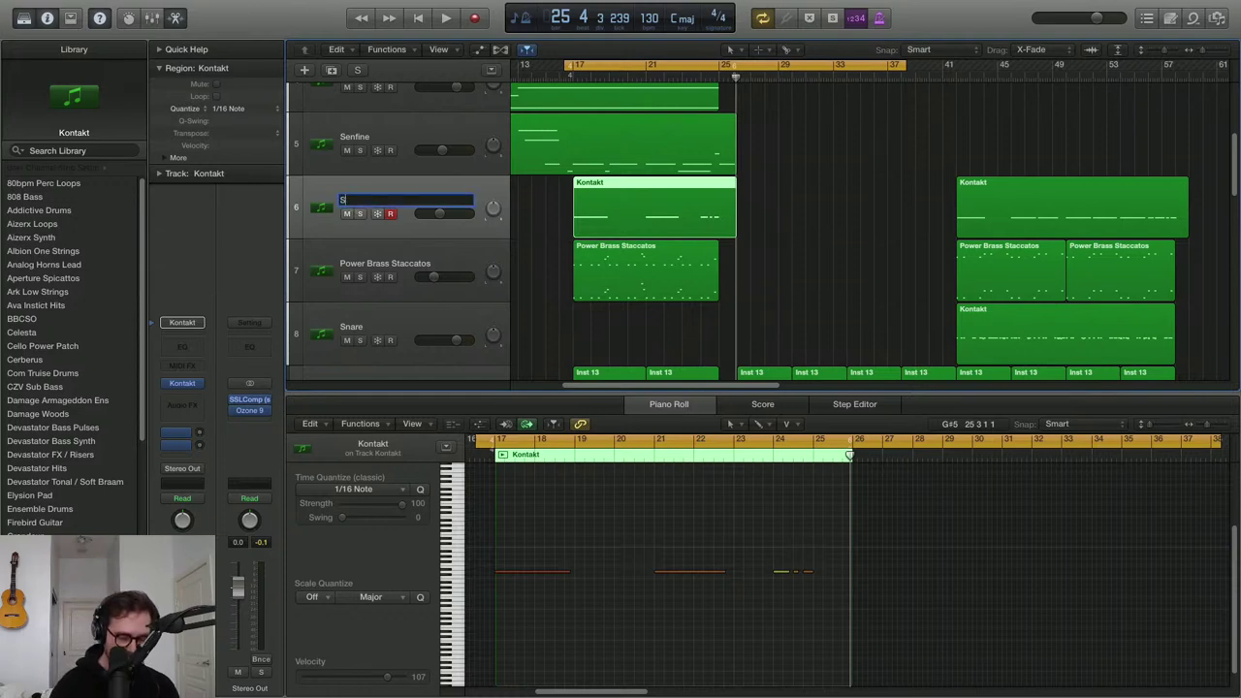
text(Sizzle)
key(Return)
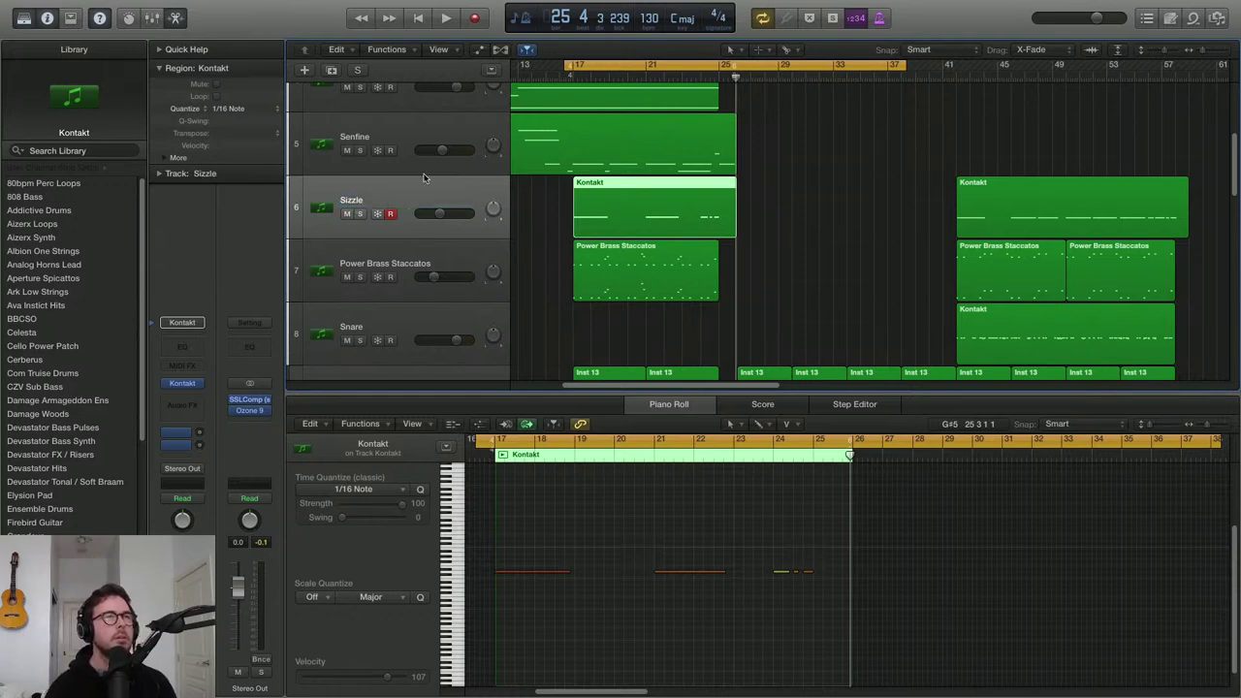
key(space)
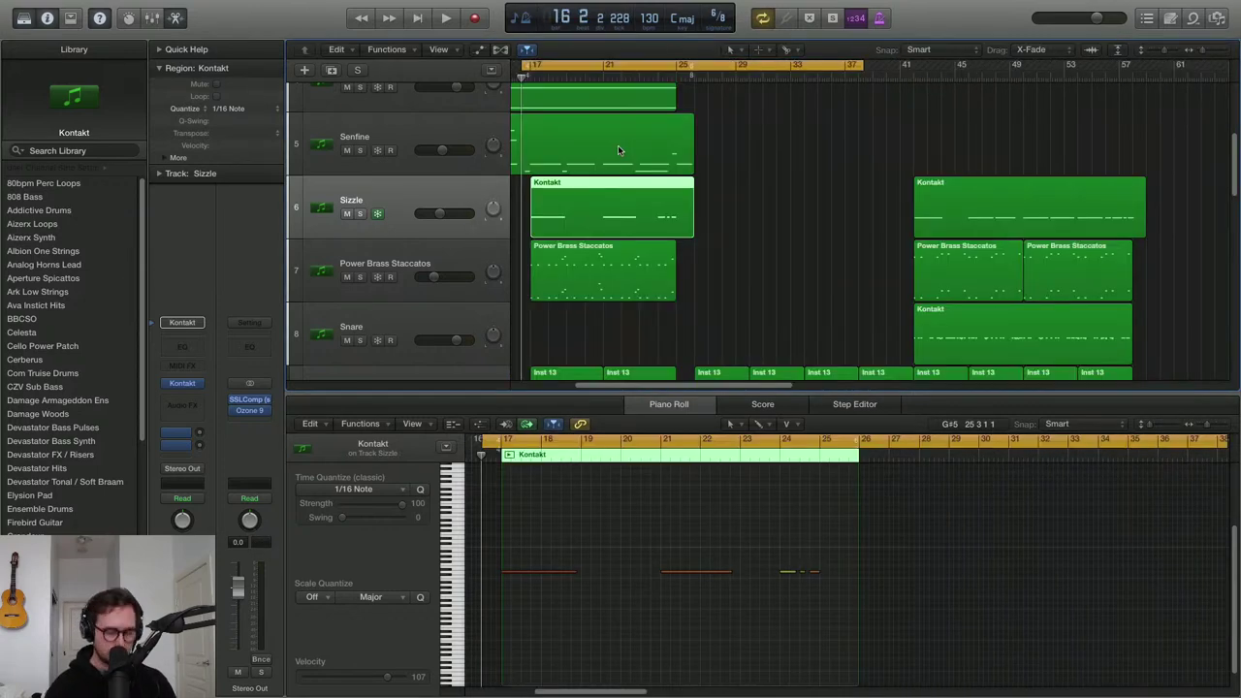
Turn off the cycle range and return the playhead to bar 1
scroll(678, 214, down, 5)
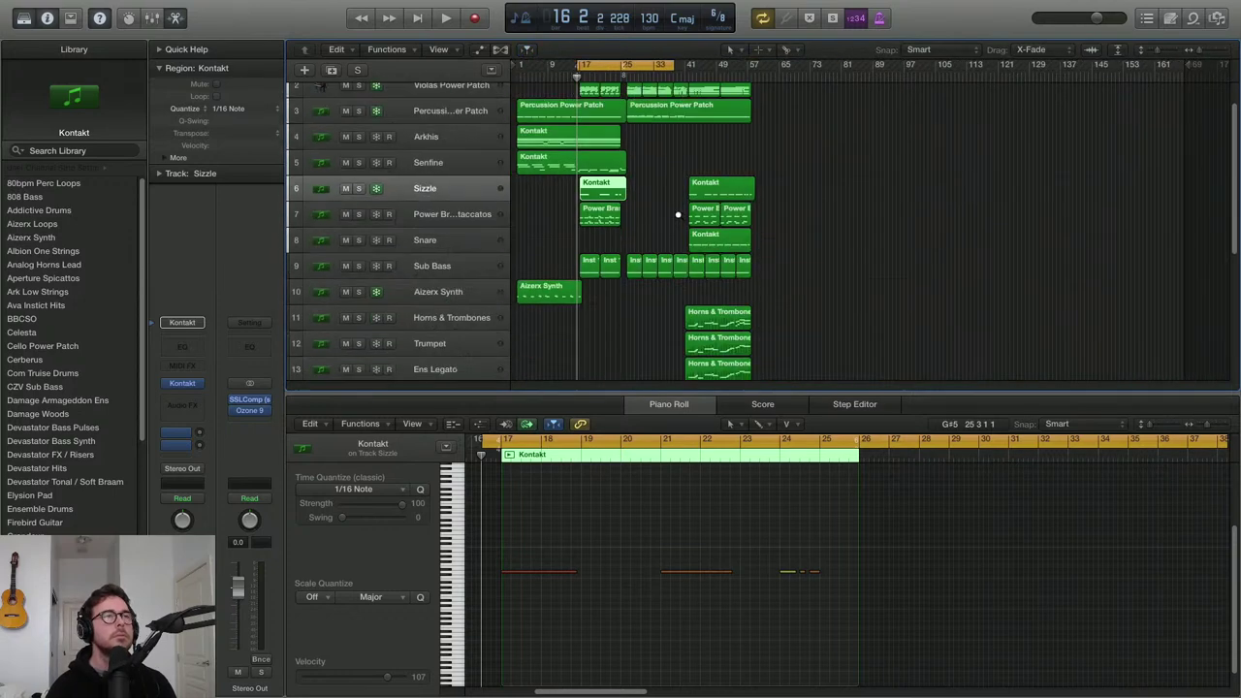
scroll(678, 214, down, 3)
click(596, 64)
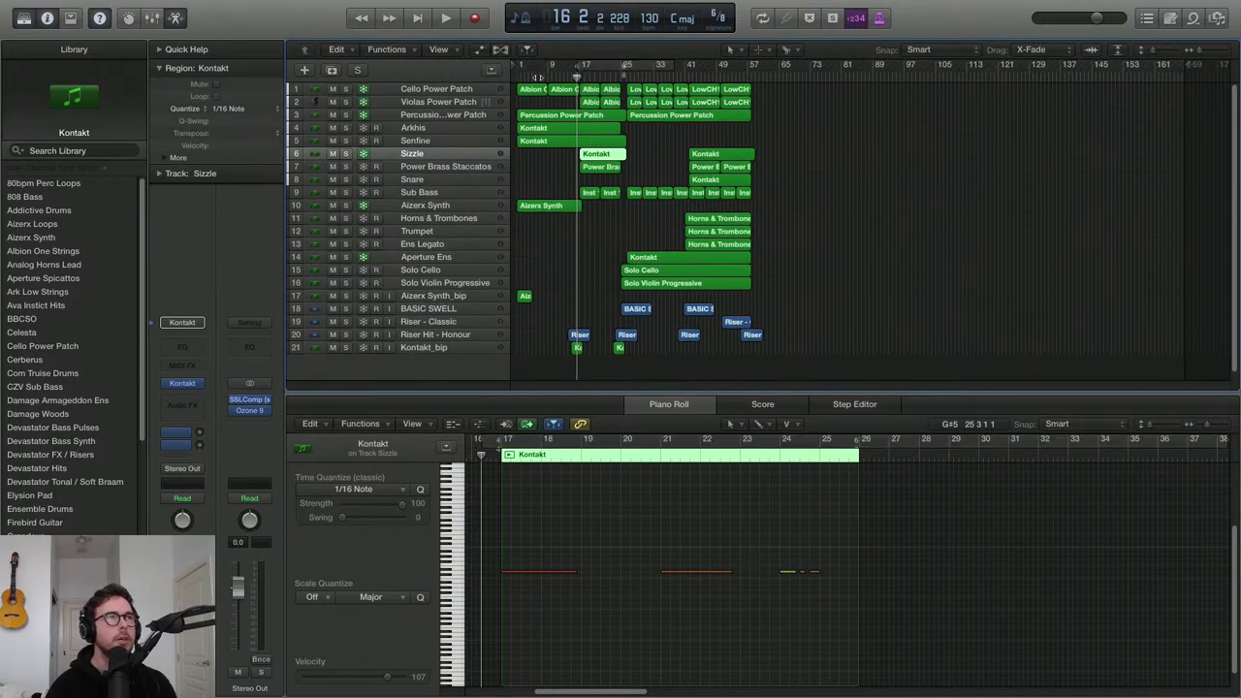
key(Return)
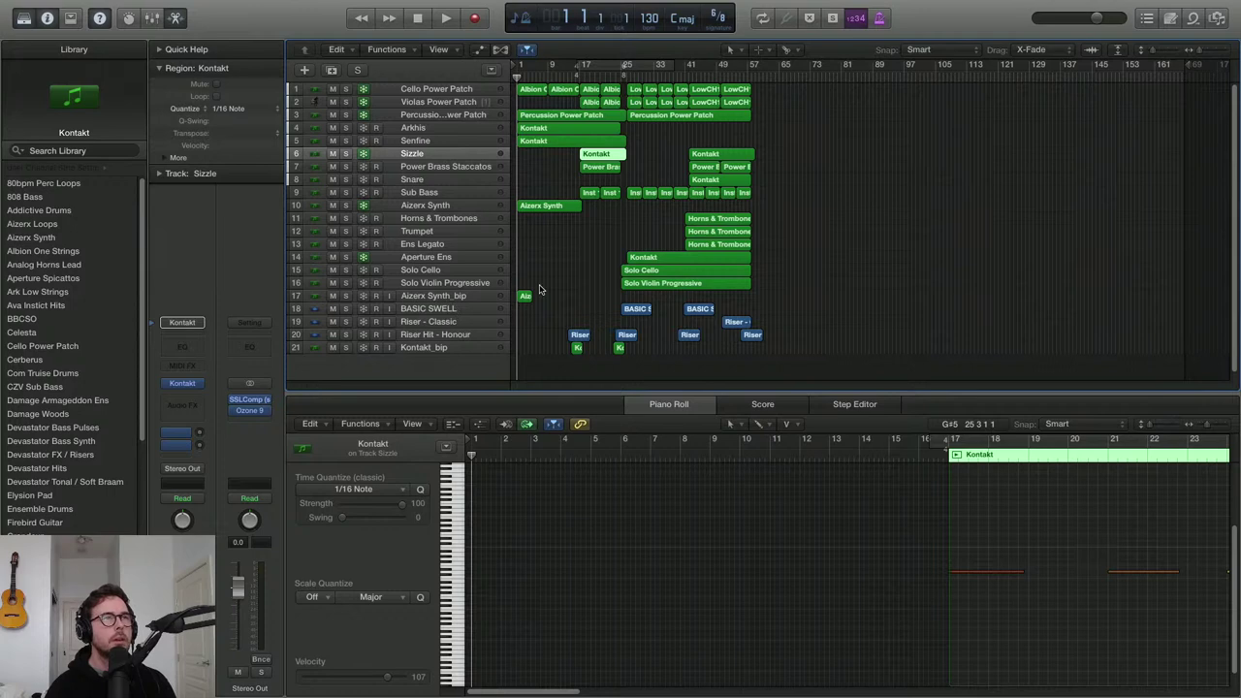
Play the transition through bar 25 into bar 26 and stop playback
scroll(540, 289, up, 2)
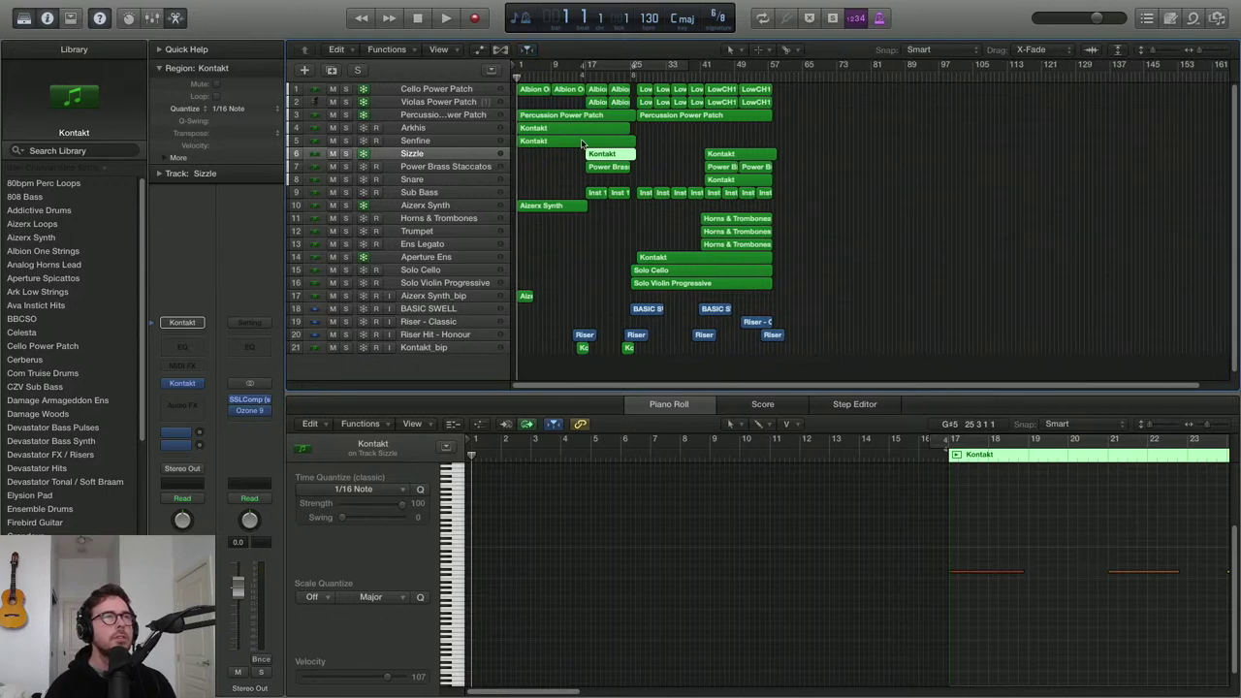
double_click(624, 74)
scroll(658, 158, up, 2)
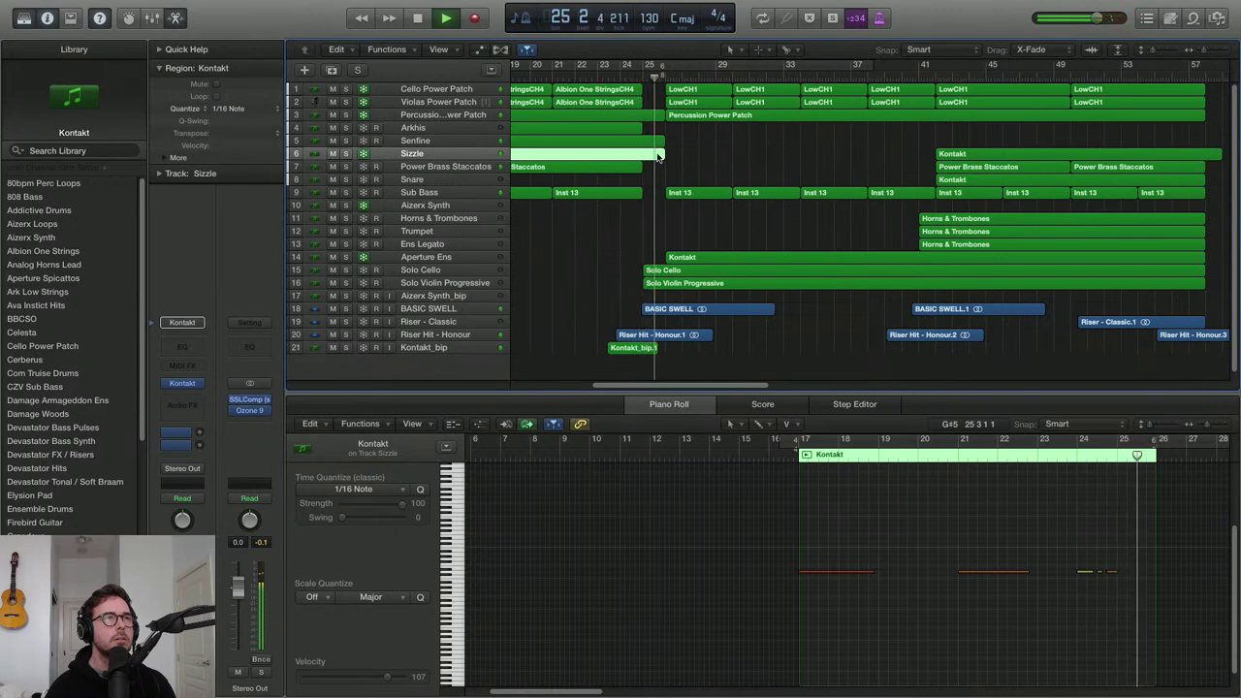
key(space)
Select the Kontakt region on the Senfine track and play the arrangement from bar 21
scroll(695, 212, up, 2)
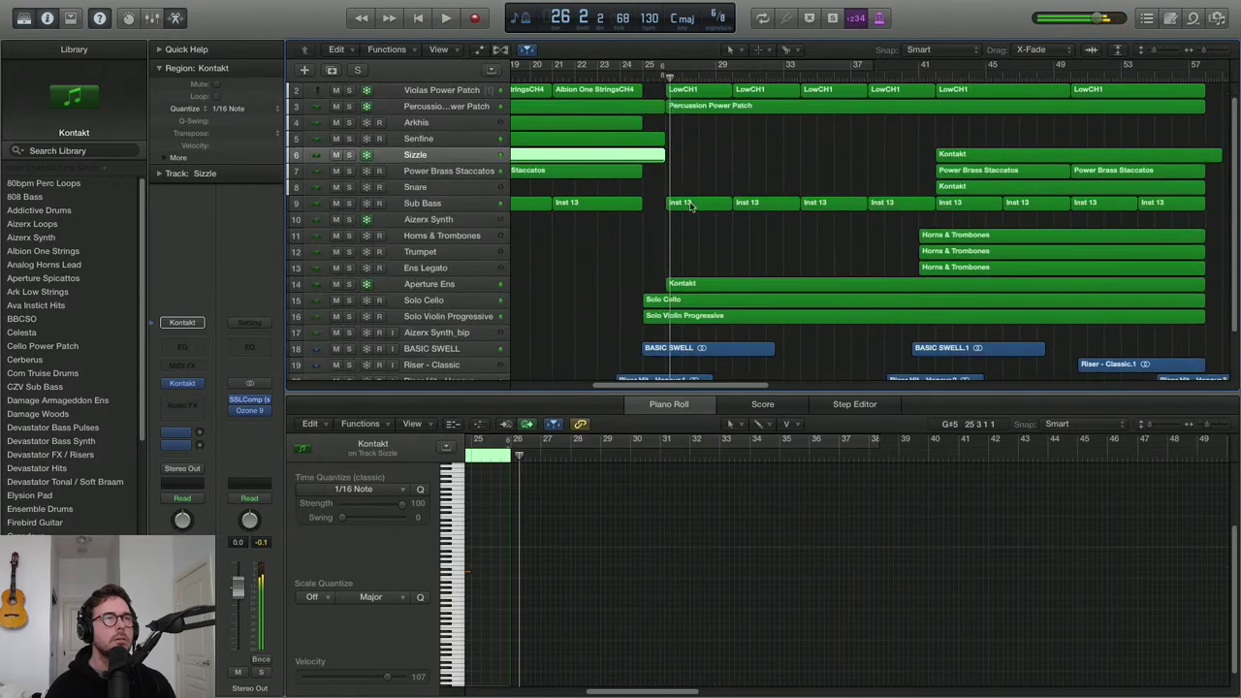
scroll(696, 217, up, 3)
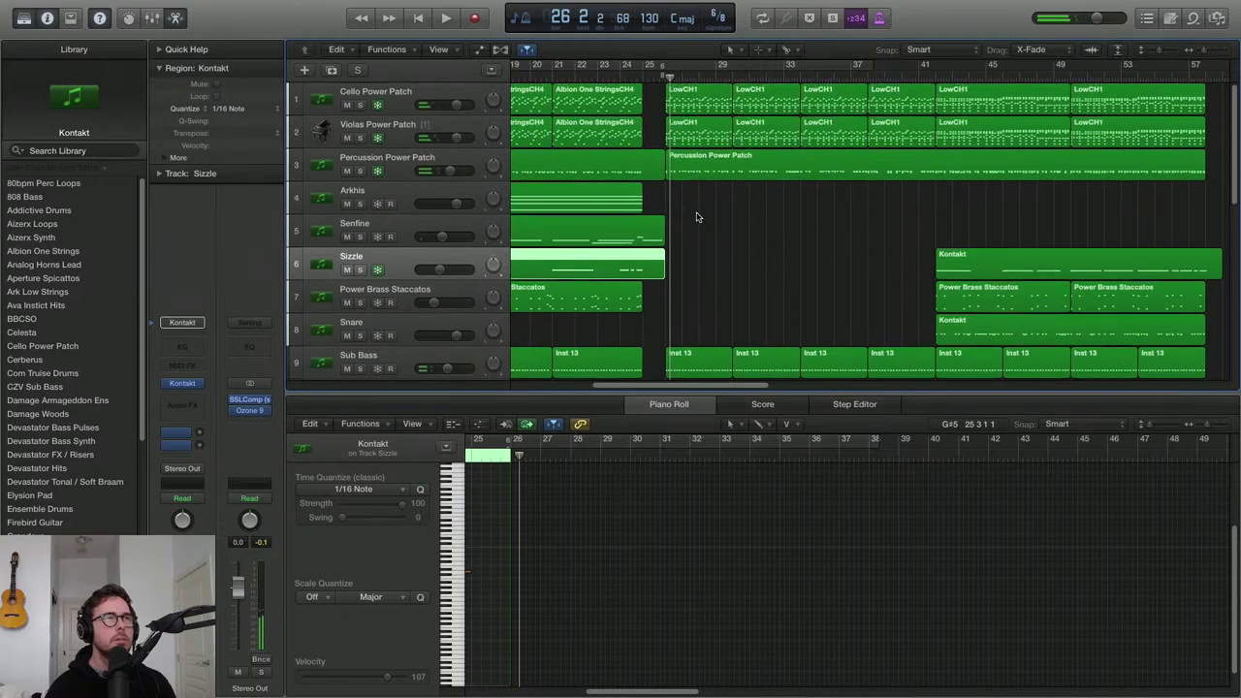
click(647, 239)
scroll(668, 241, up, 3)
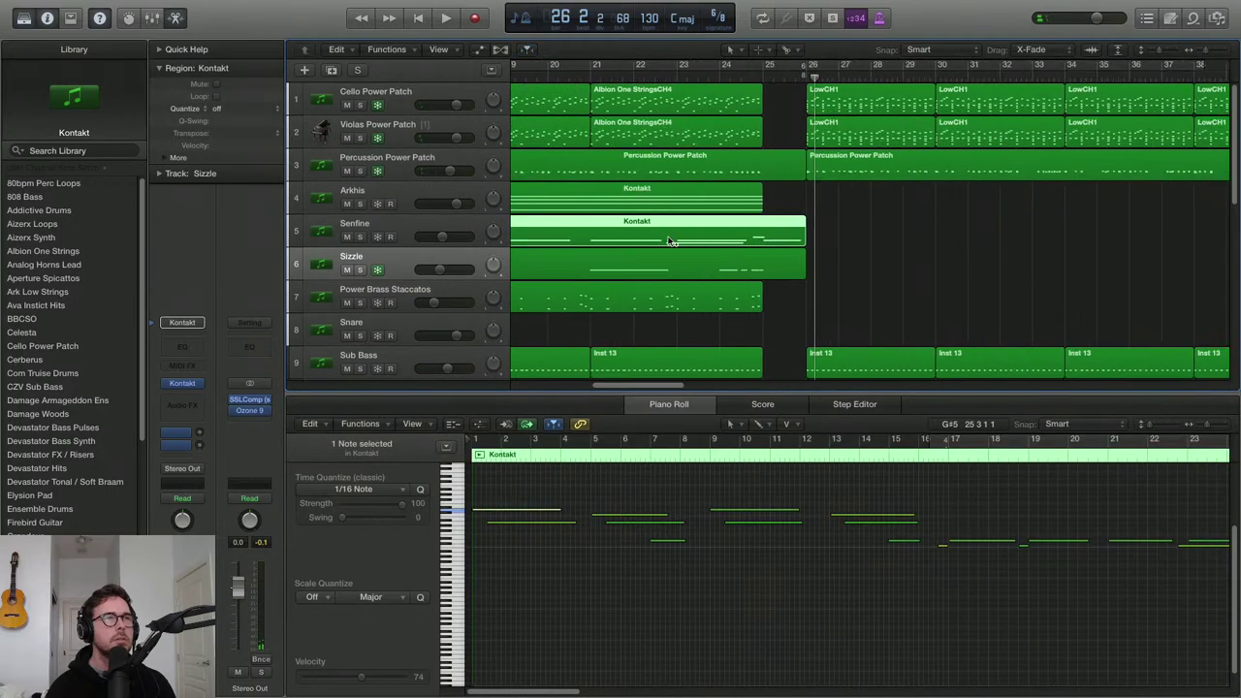
click(593, 79)
key(space)
scroll(775, 182, down, 3)
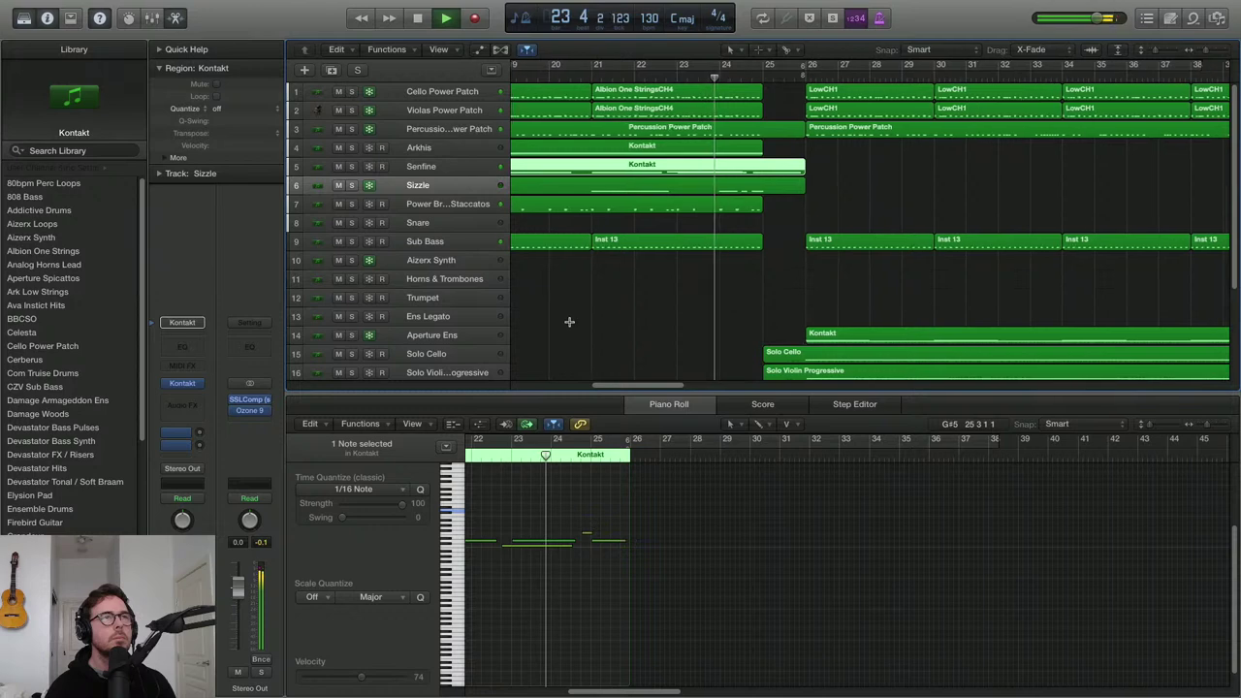
Listen to the transition through bar 25, stop playback and set the playhead back to bar 25
key(super+Left)
scroll(569, 322, down, 5)
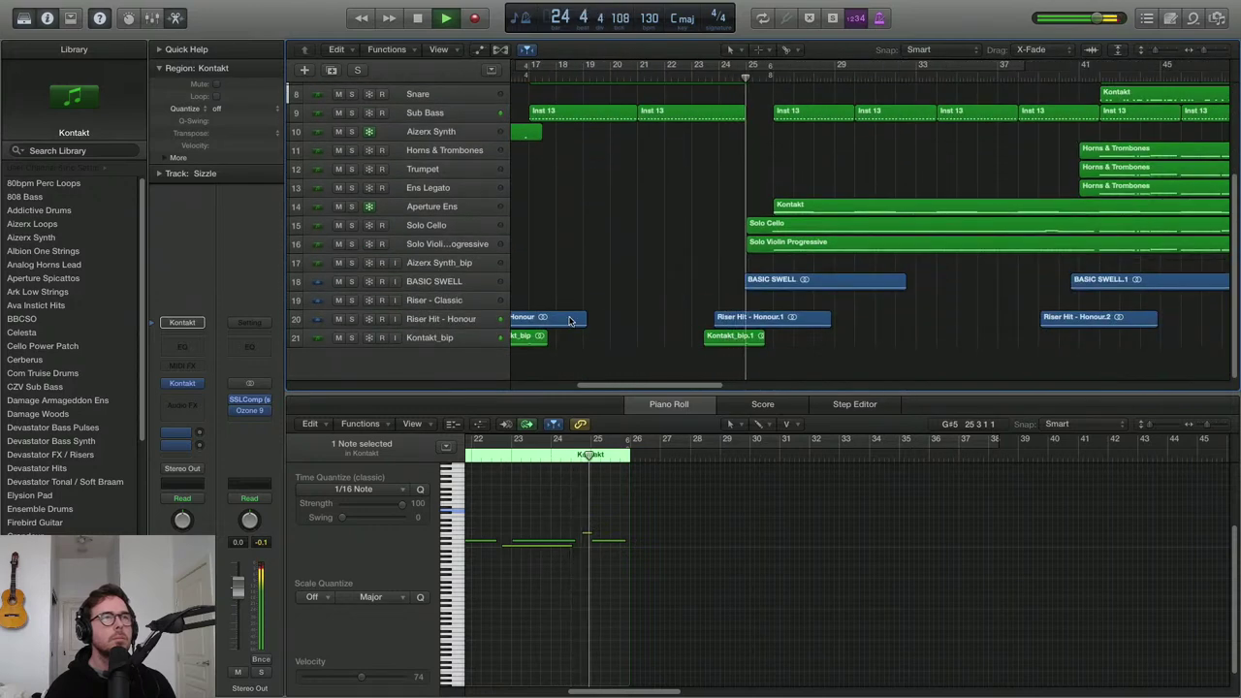
key(space)
key(super+Down)
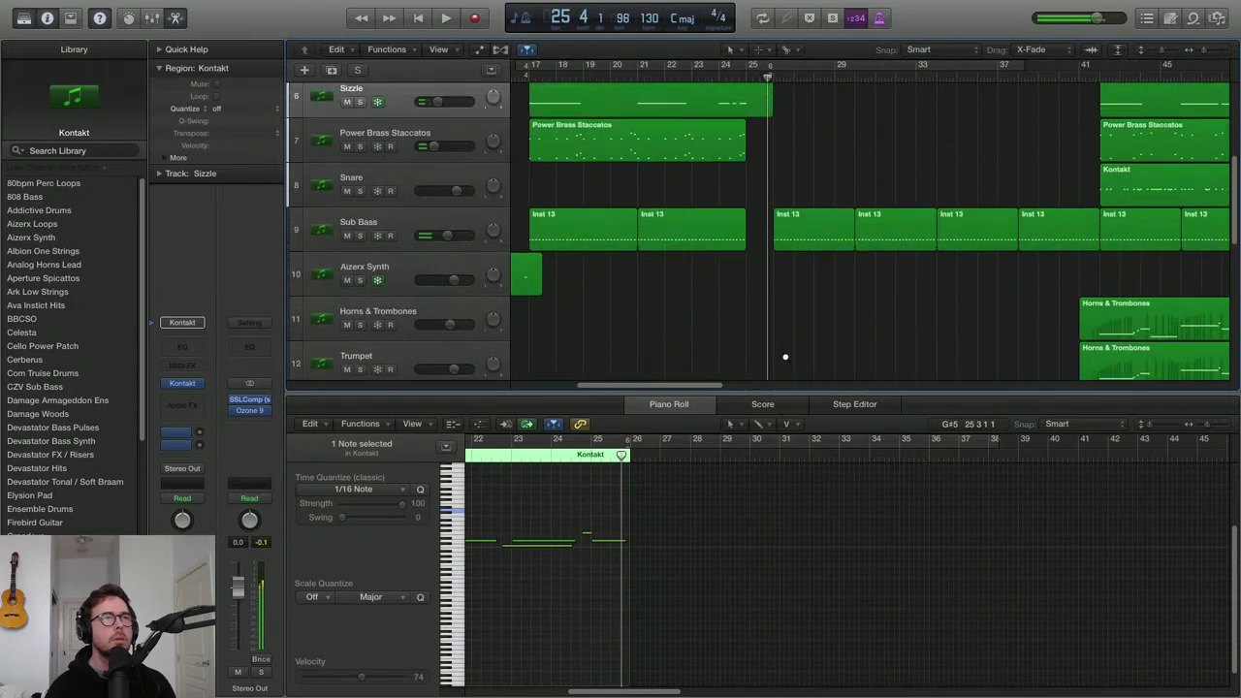
click(741, 68)
scroll(838, 285, down, 5)
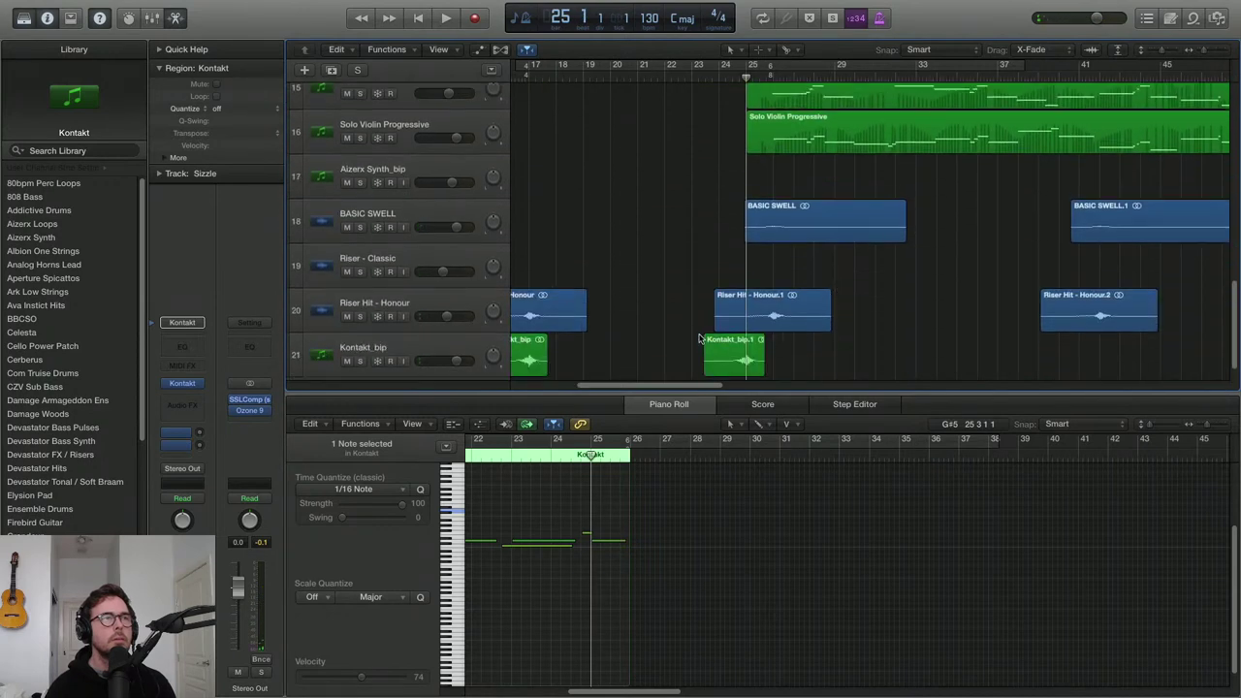
Raise the Kontakt_bip track's volume slightly and trim the start of the Riser Hit - Honour.1 region to about bar 24
click(381, 355)
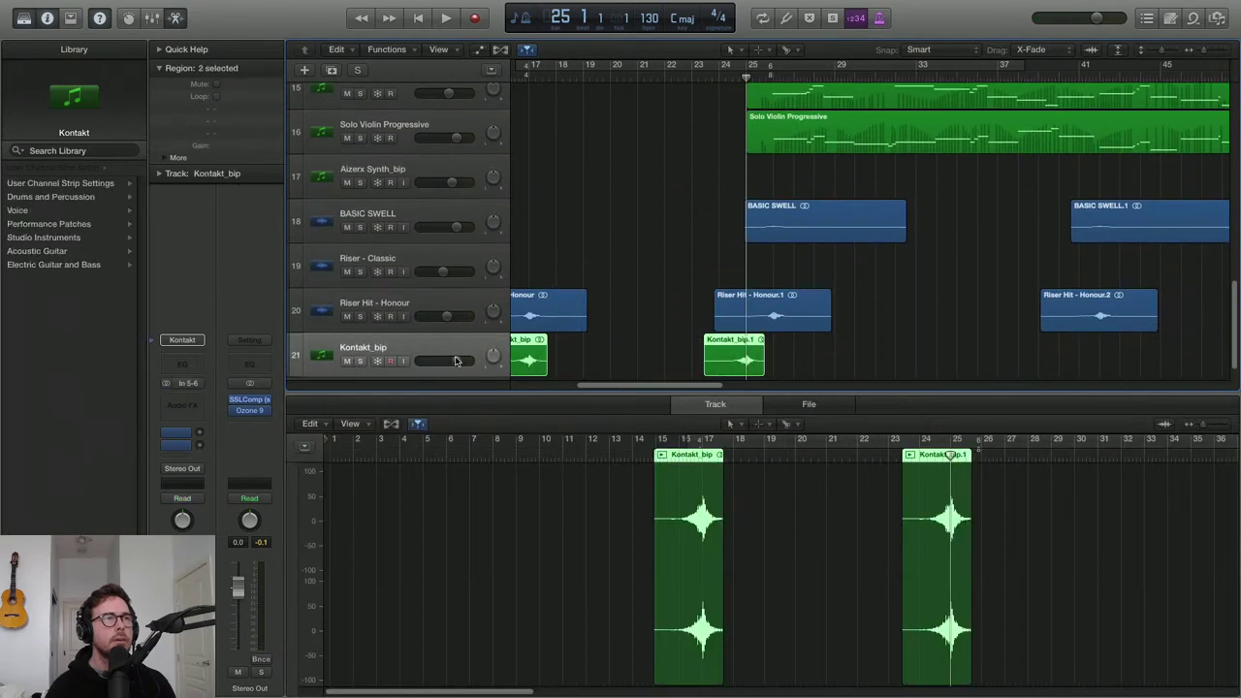
key(super+Right)
click(753, 322)
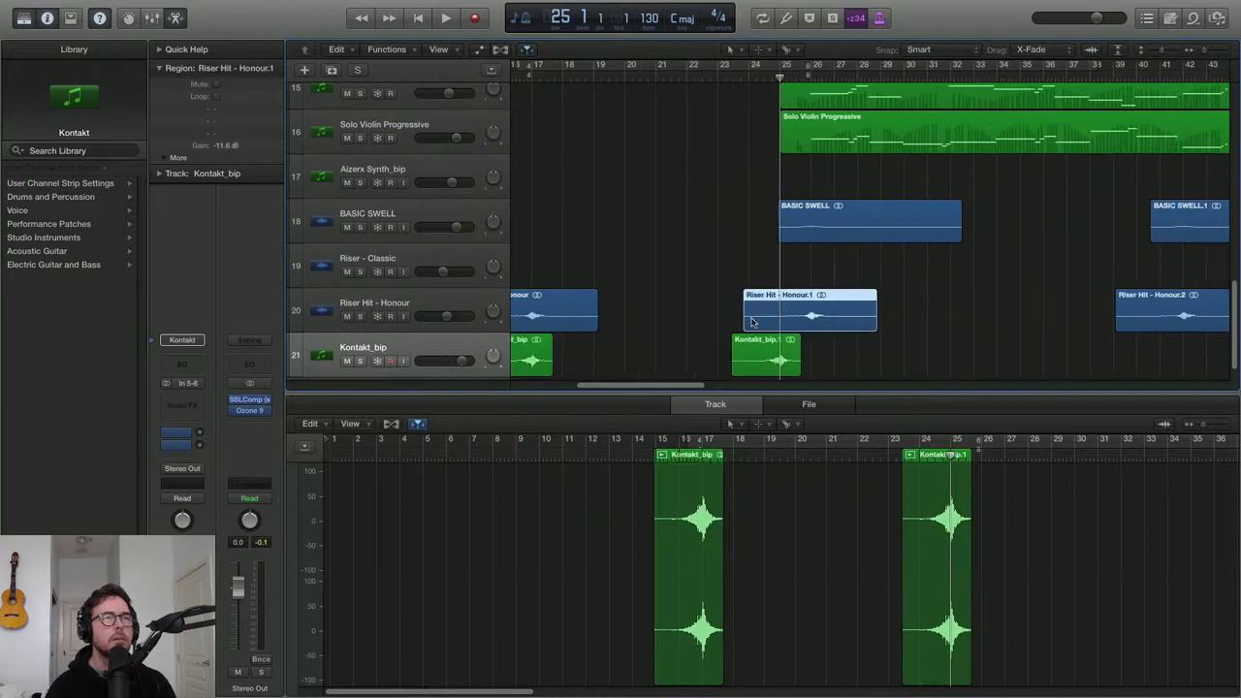
drag(745, 322, 753, 324)
Play the transition from about bar 24 into bar 26 and stop playback
click(744, 68)
key(space)
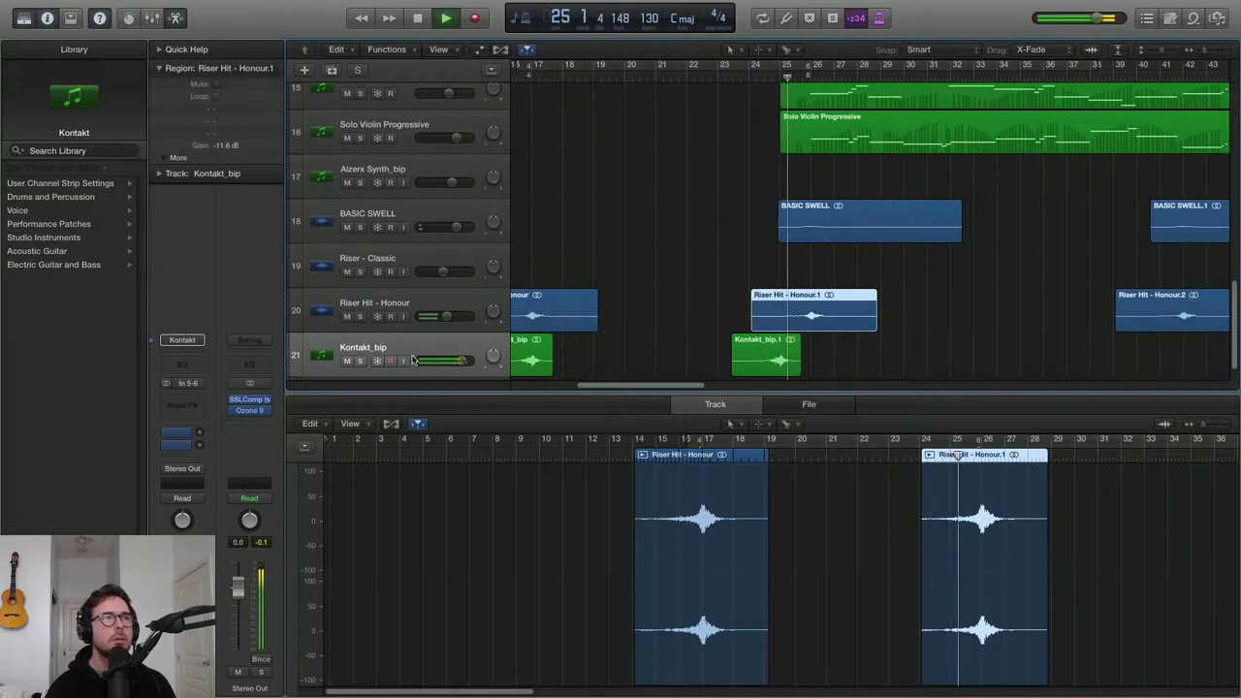
key(super+Up)
key(super+Up)
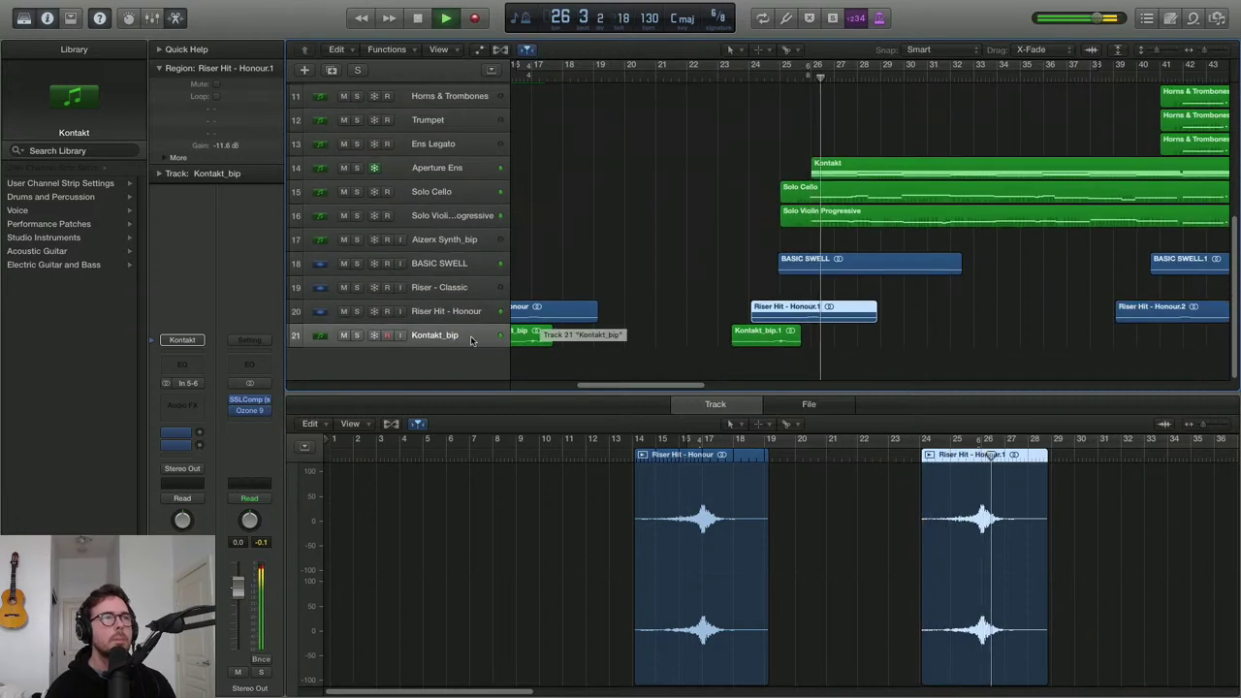
key(space)
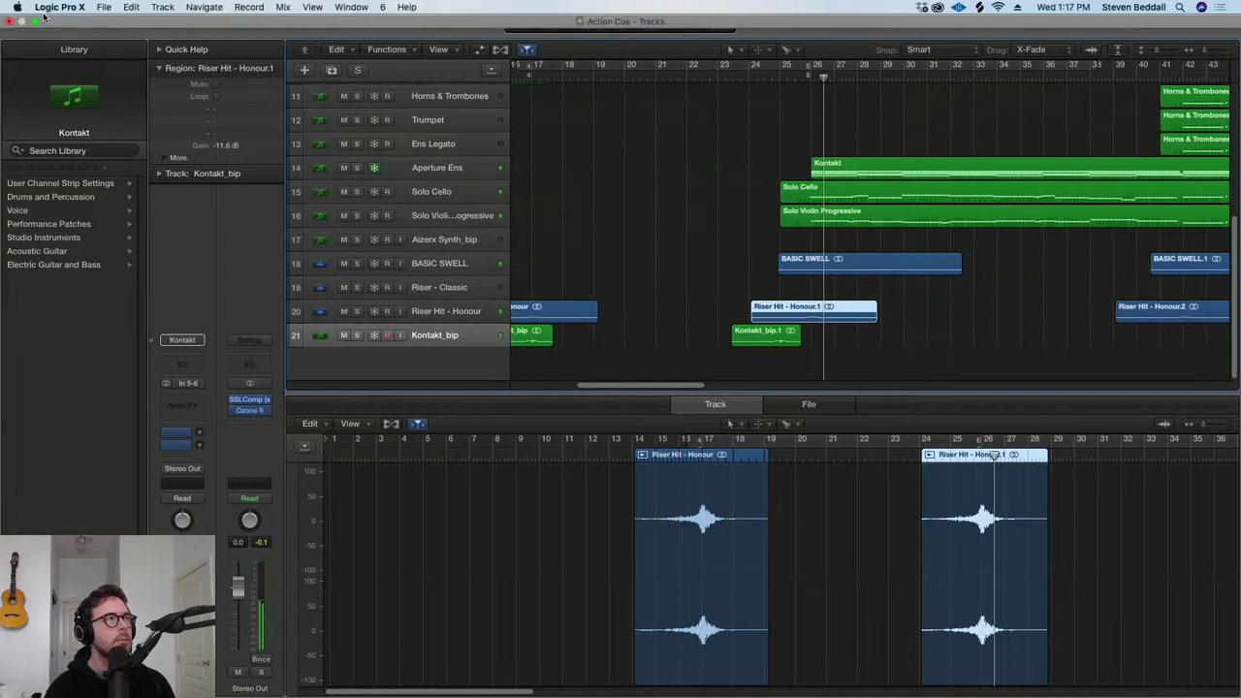
Leave full screen and import Riser Hit - Annihilate.wav from Trailer Samples in the Finder onto a new track below Kontakt_bip at bar 20
click(35, 22)
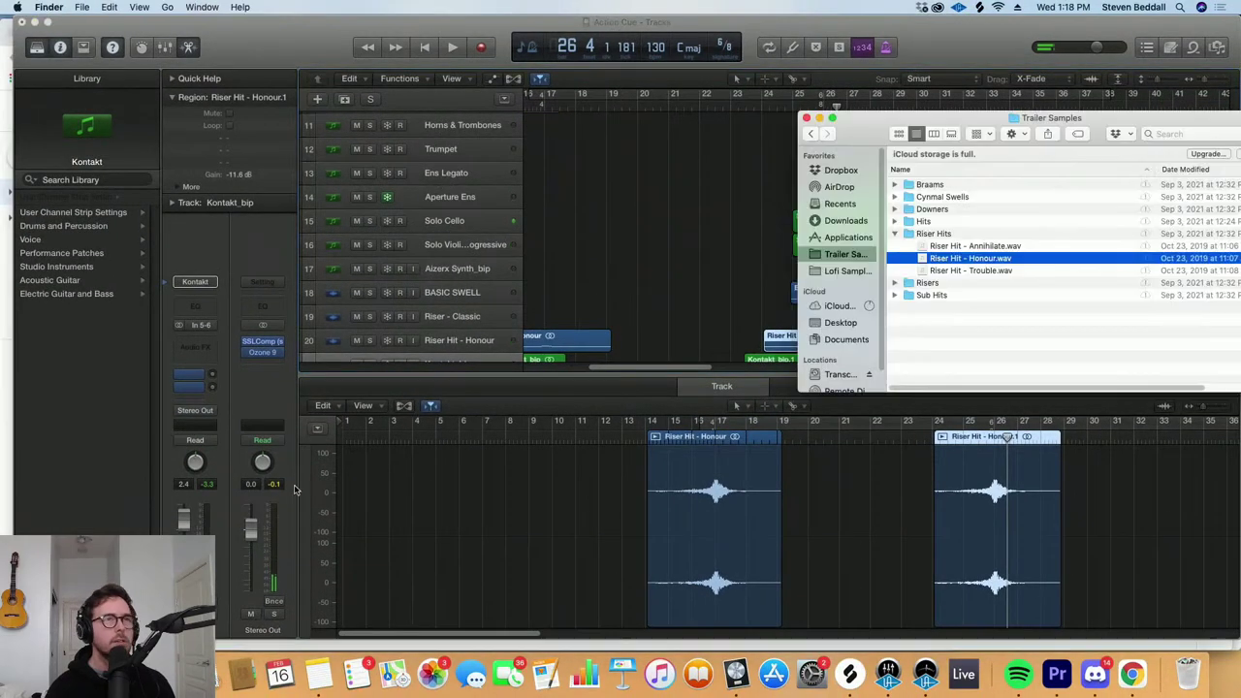
click(894, 234)
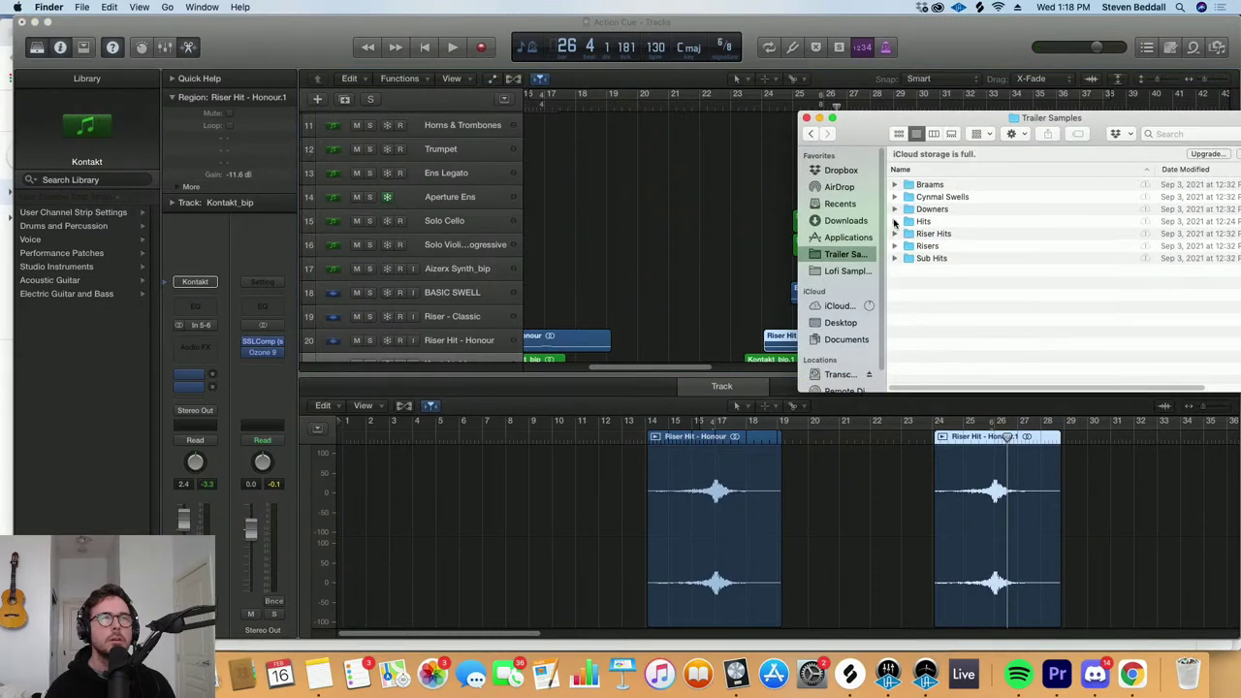
click(895, 221)
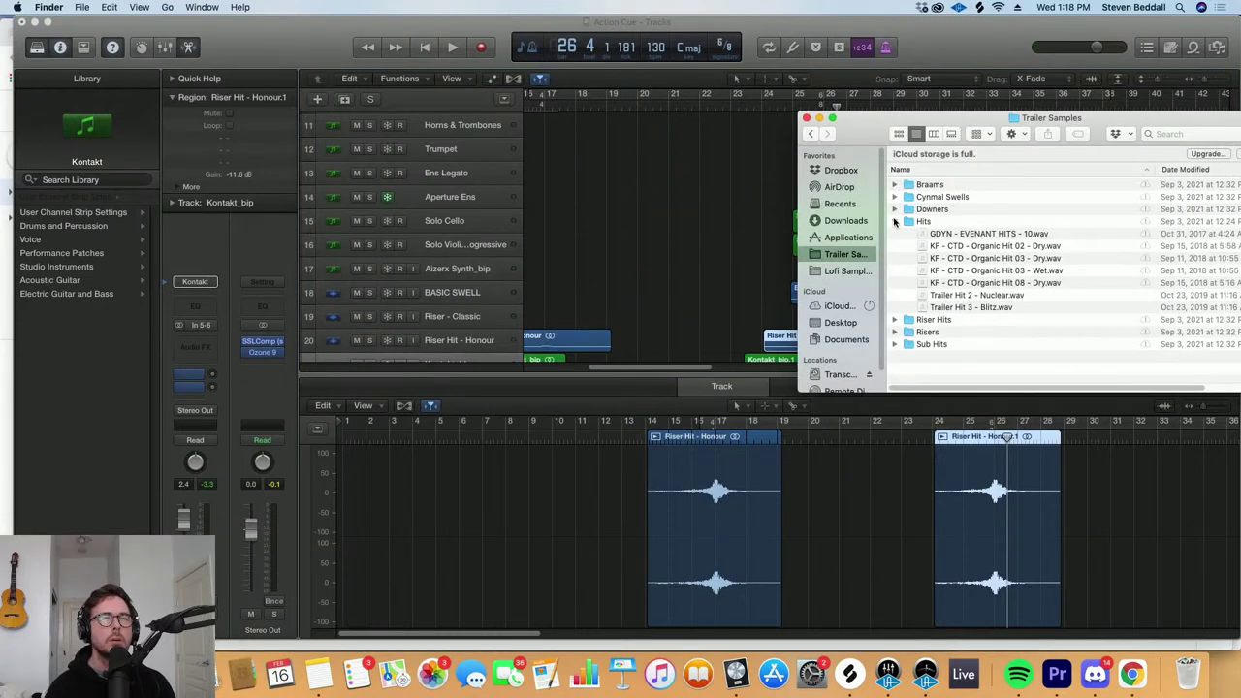
click(895, 221)
click(891, 235)
click(894, 234)
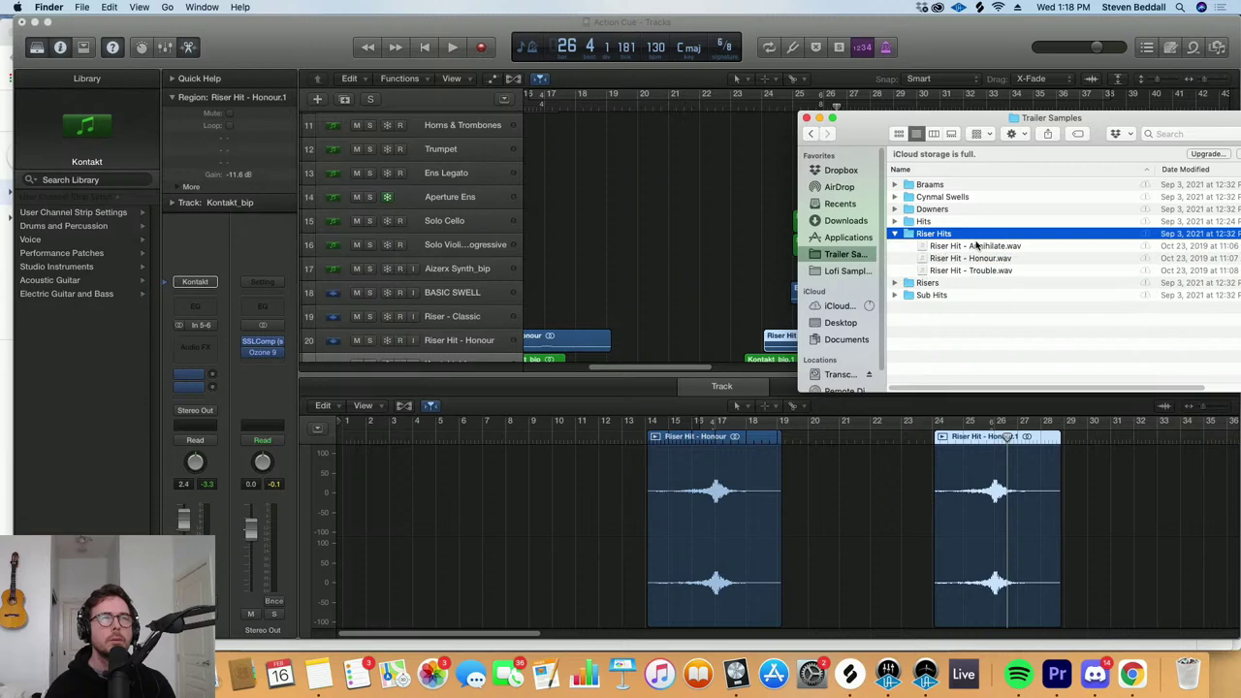
click(974, 247)
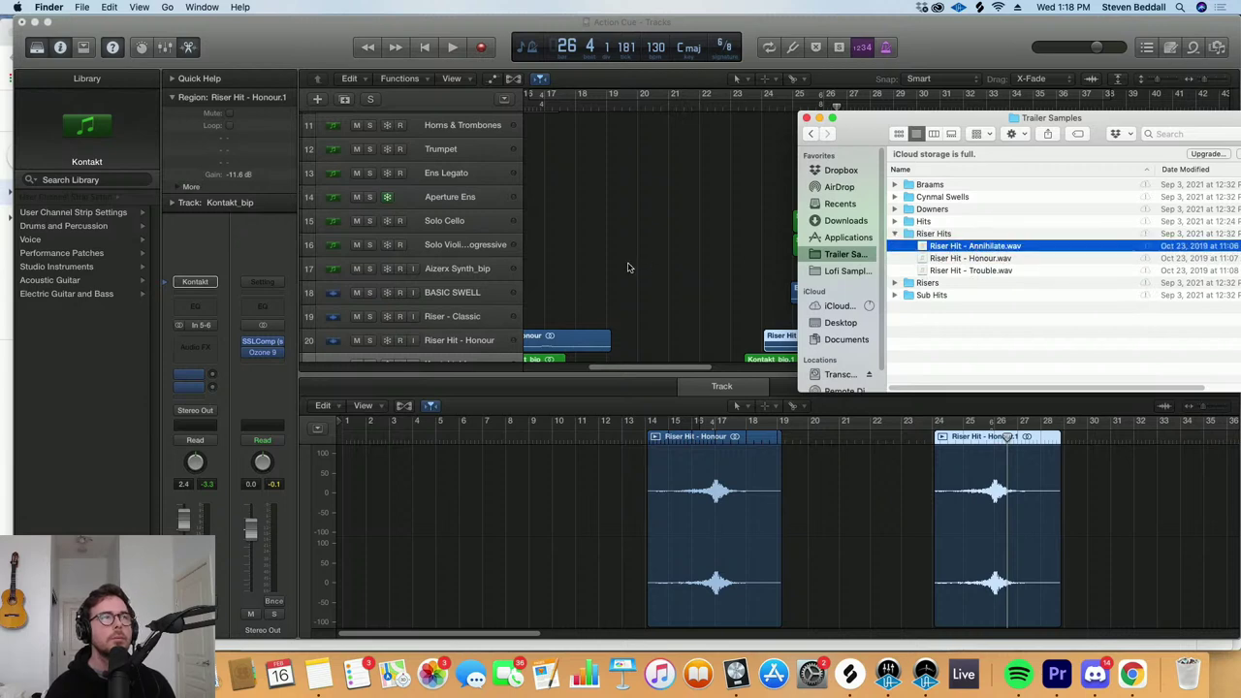
scroll(627, 267, down, 2)
drag(939, 249, 621, 341)
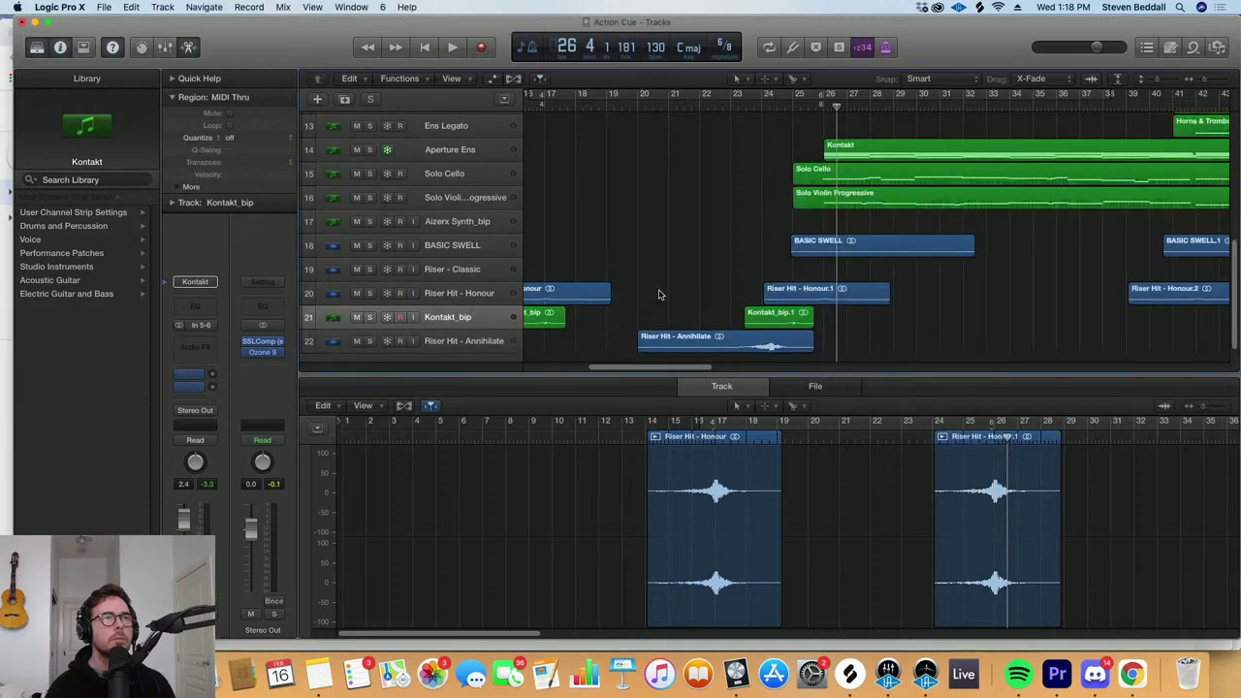
Move the playhead to bar 25 and shift the Riser Hit - Annihilate region so its waveform peak lands there
scroll(614, 288, down, 5)
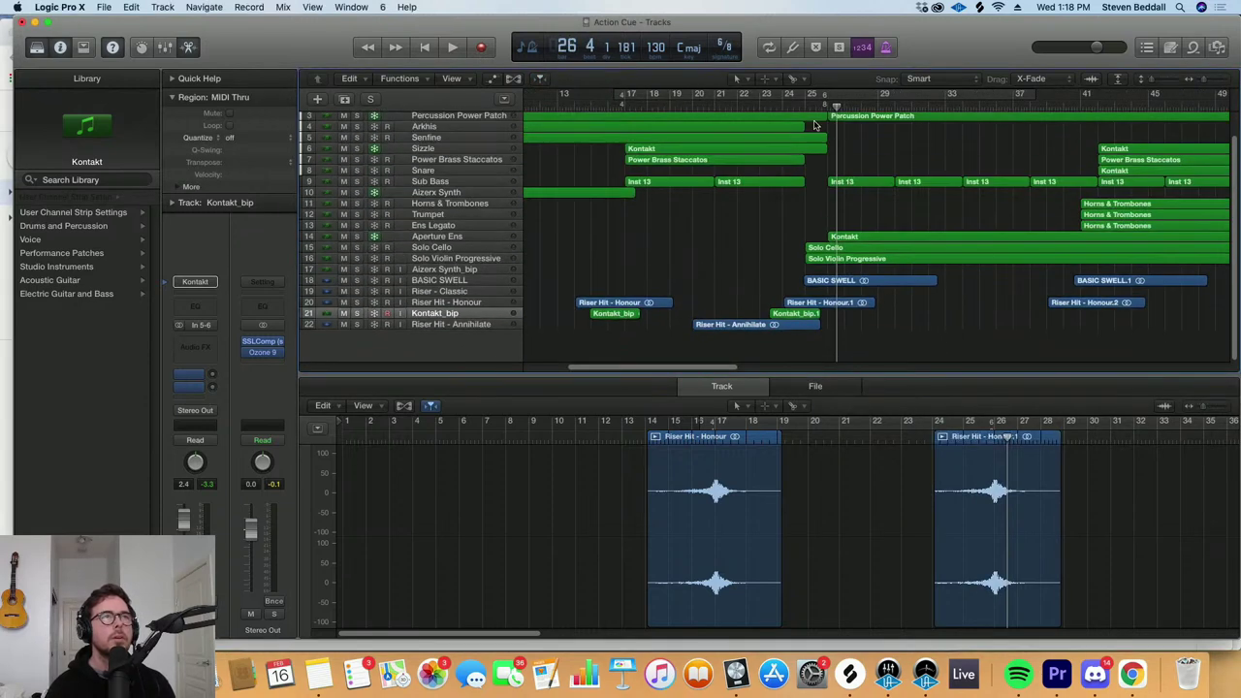
click(804, 103)
scroll(858, 280, up, 5)
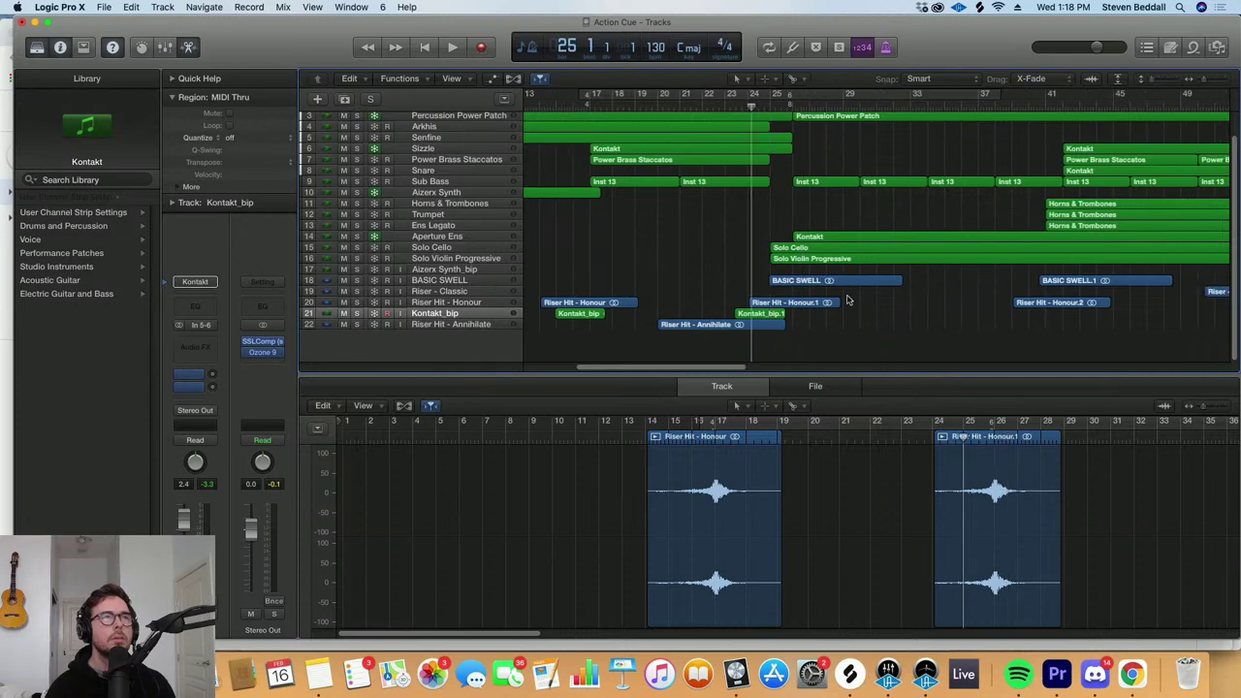
scroll(843, 329, up, 5)
scroll(823, 326, down, 1)
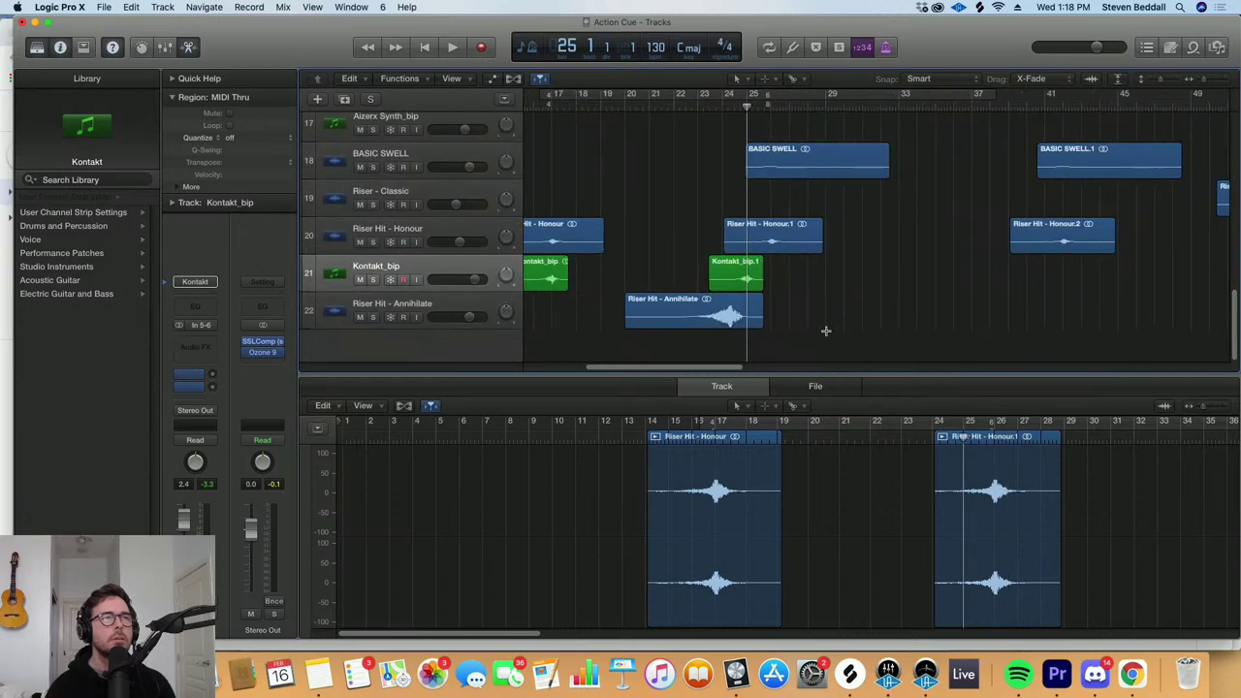
scroll(824, 327, up, 5)
drag(693, 311, 830, 325)
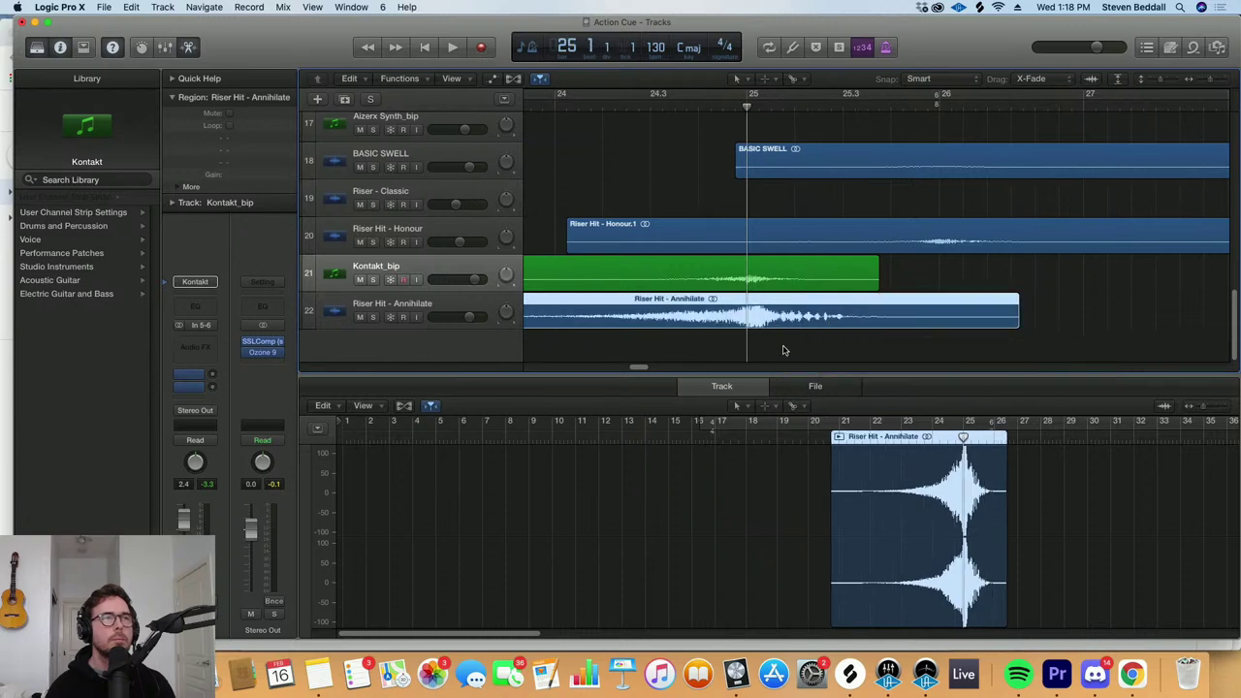
Set the Riser Hit - Annihilate region gain to -11.6 dB and play the transition from bar 24
drag(231, 184, 437, 203)
double_click(561, 102)
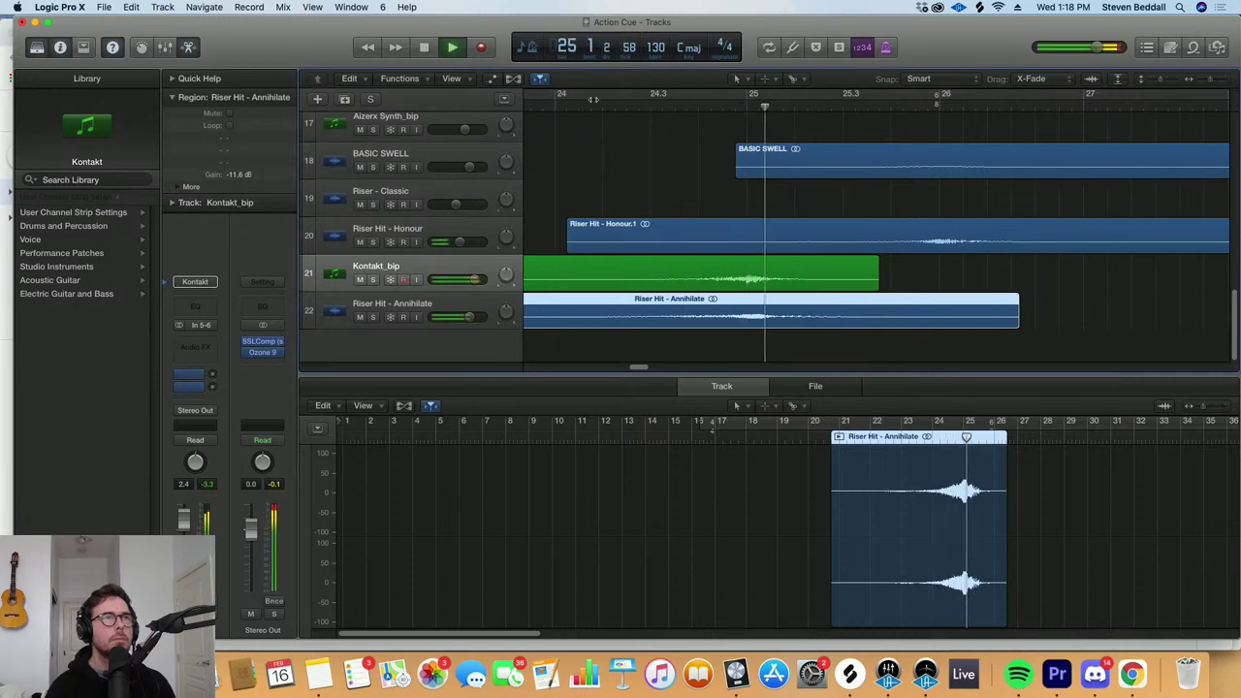
key(space)
Nudge the Riser Hit - Annihilate region slightly earlier to centre its peak on bar 25, and play the result
key(z)
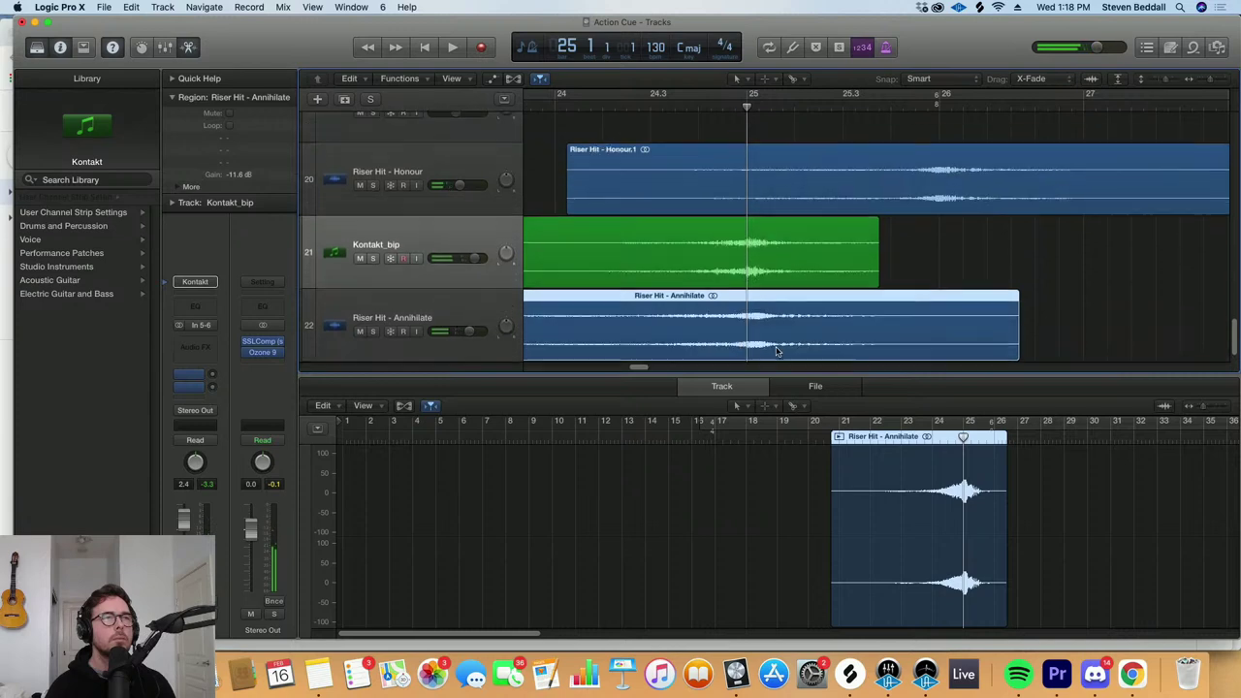
drag(786, 329, 771, 327)
key(space)
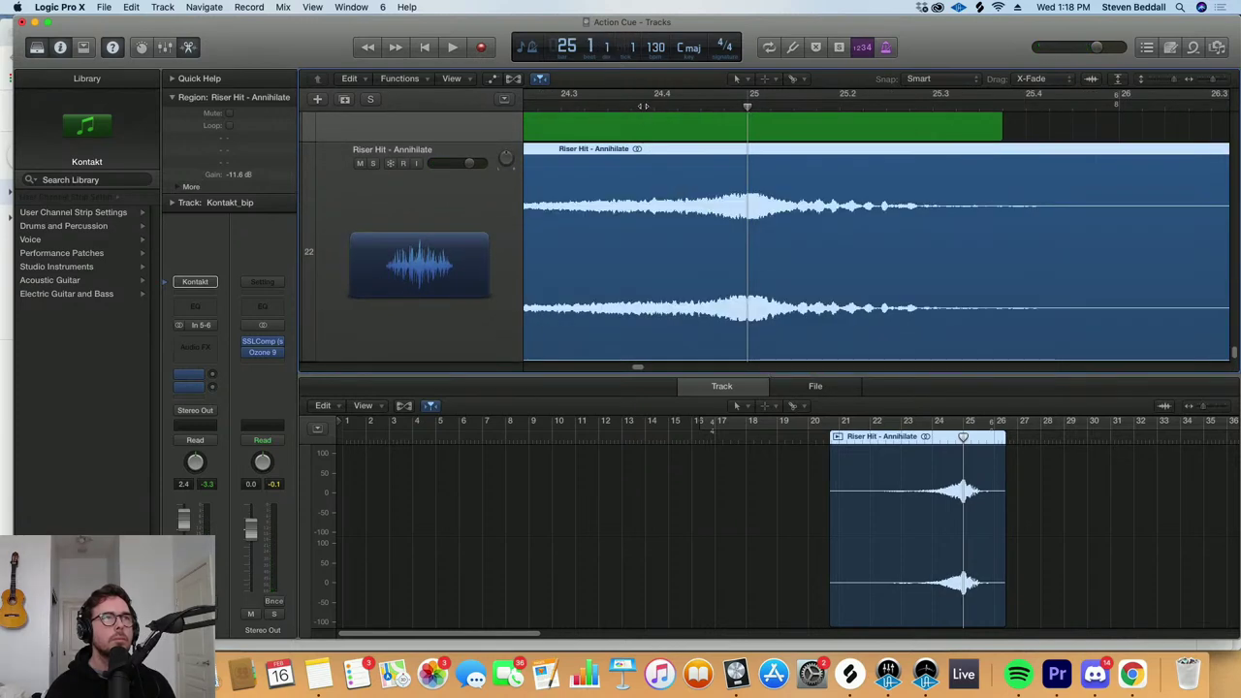
key(space)
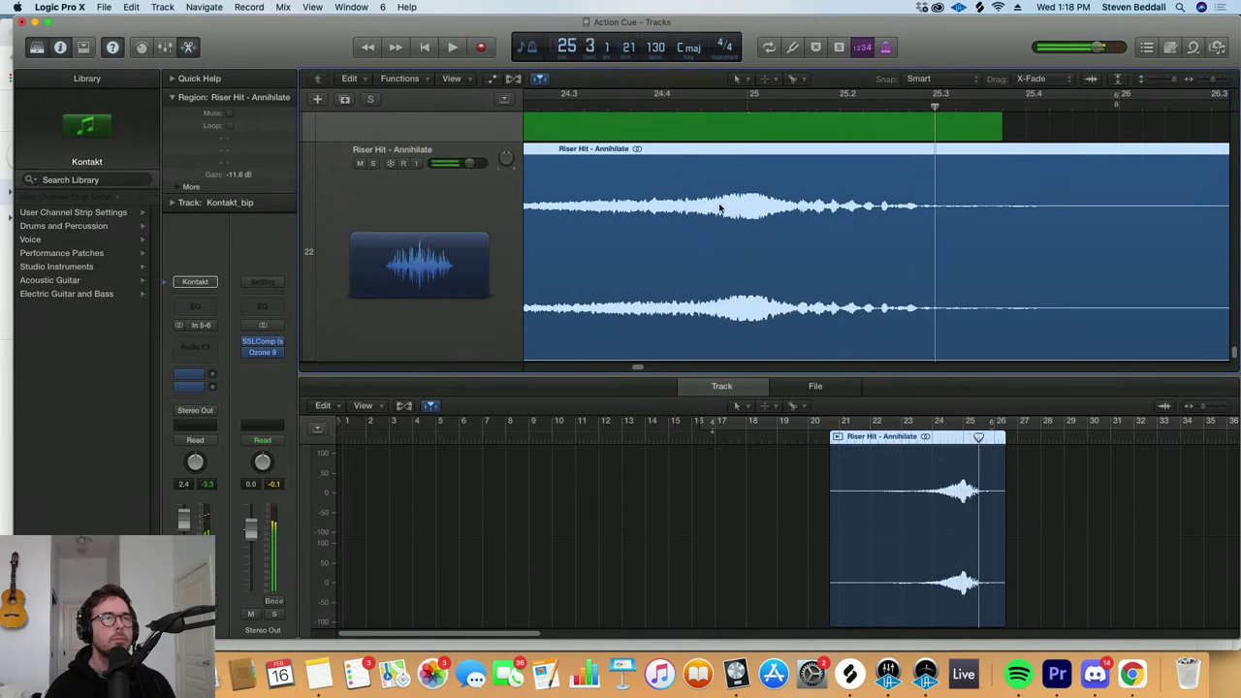
Lower the Riser Hit - Annihilate region gain to -21.8 dB
key(z)
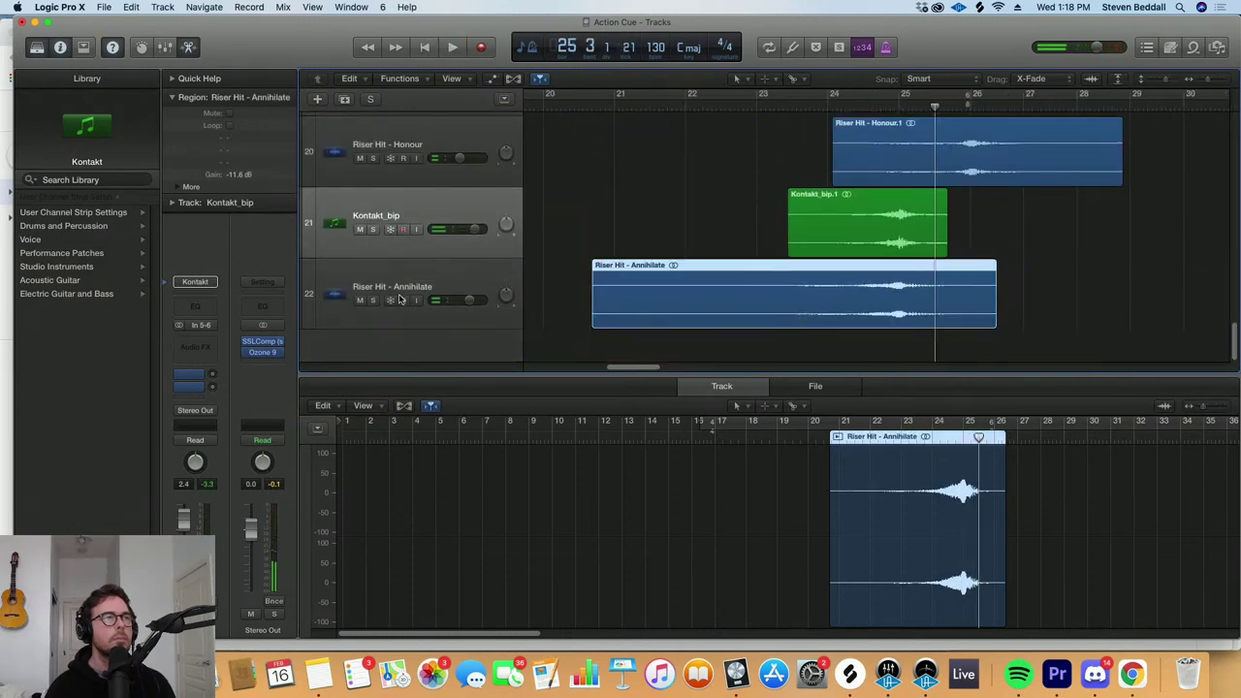
drag(242, 175, 268, 287)
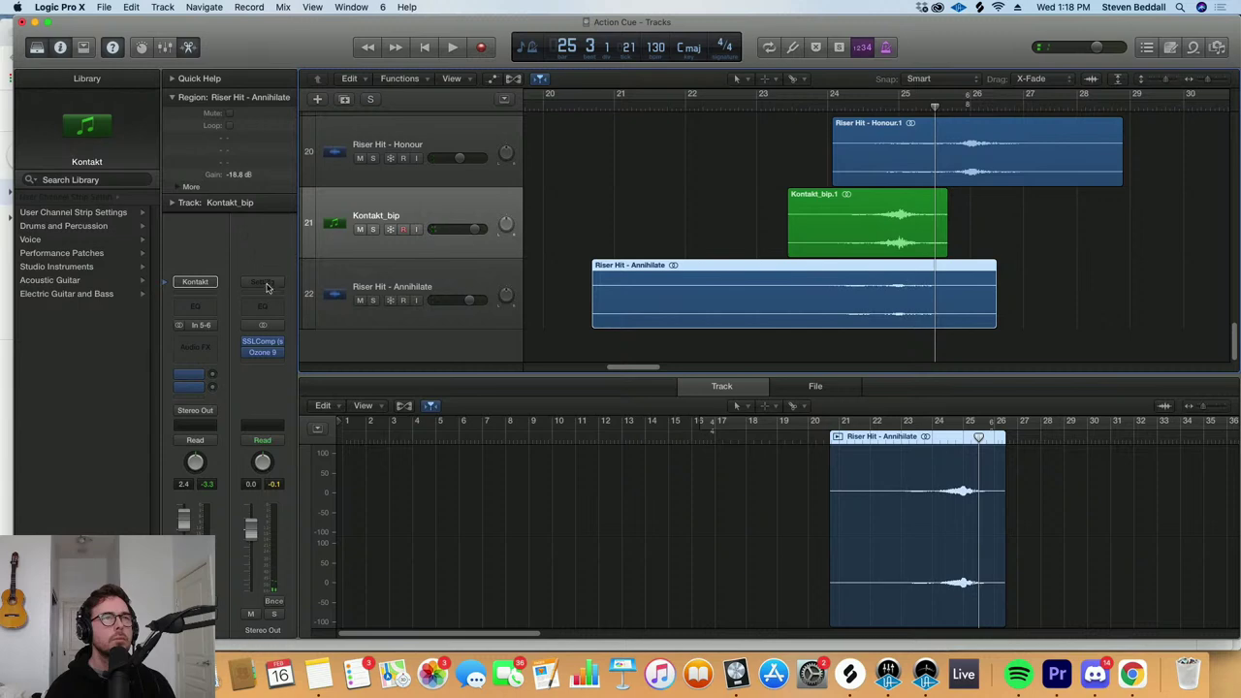
scroll(795, 244, down, 5)
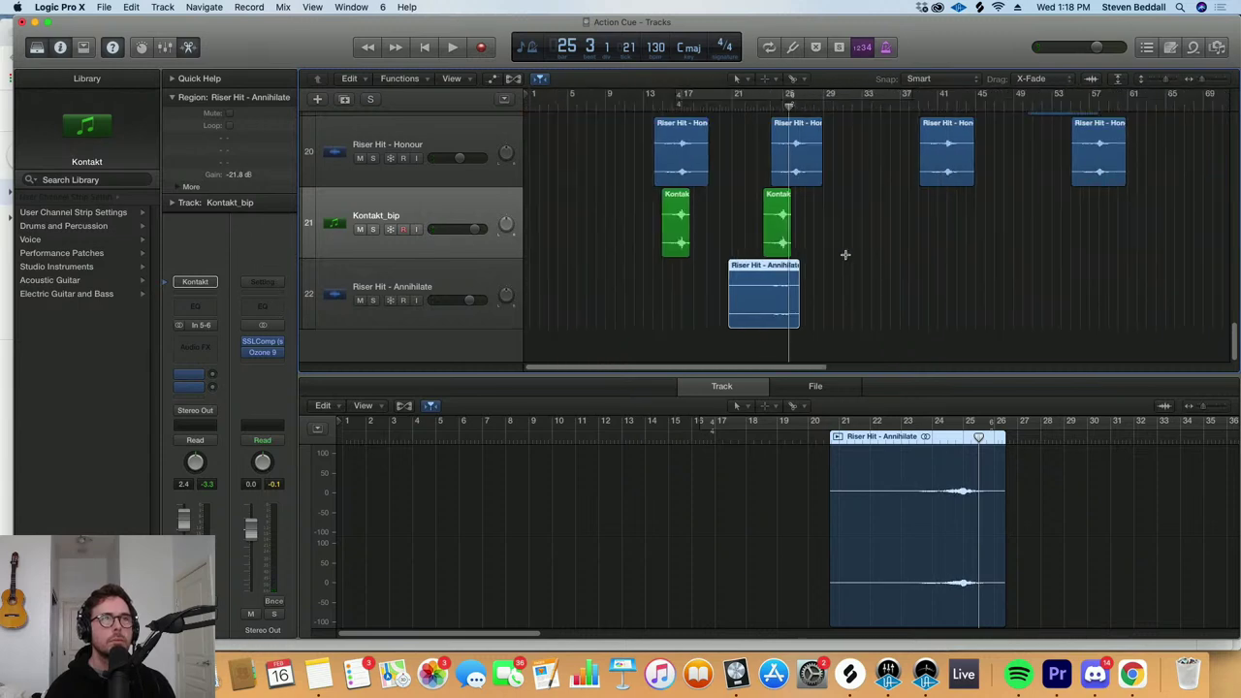
Close the audio editor, return to bar 1 and play the whole arrangement in full screen
key(Return)
key(e)
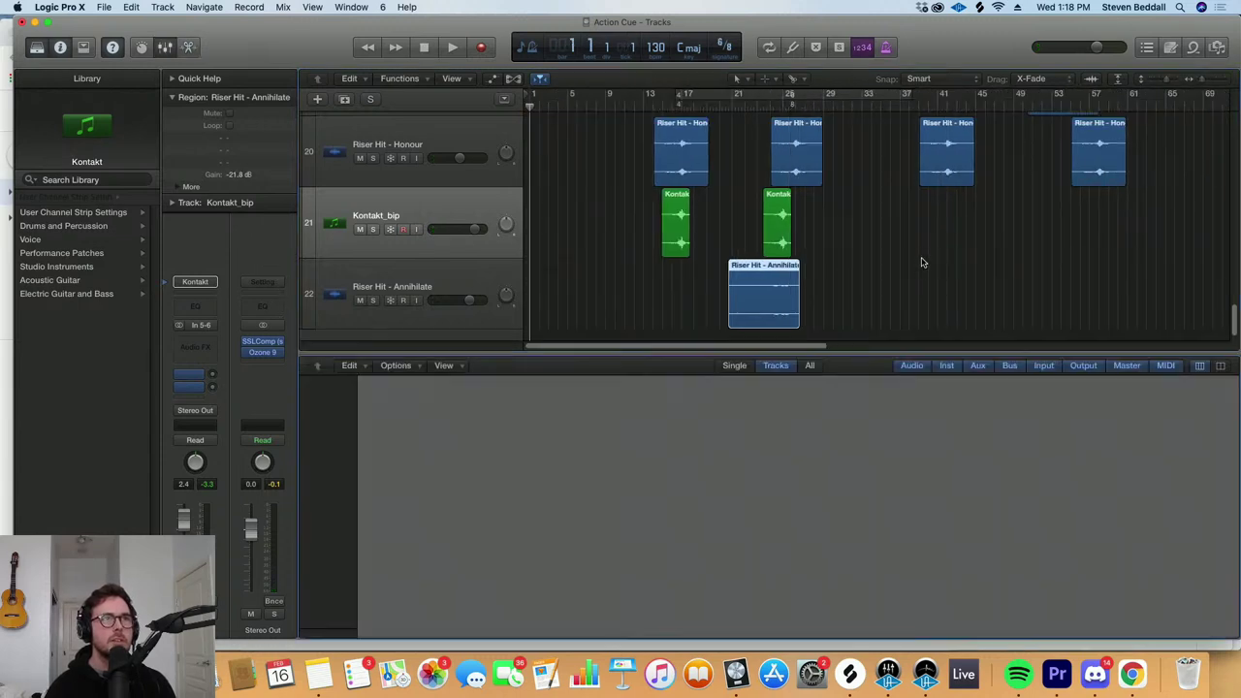
key(z)
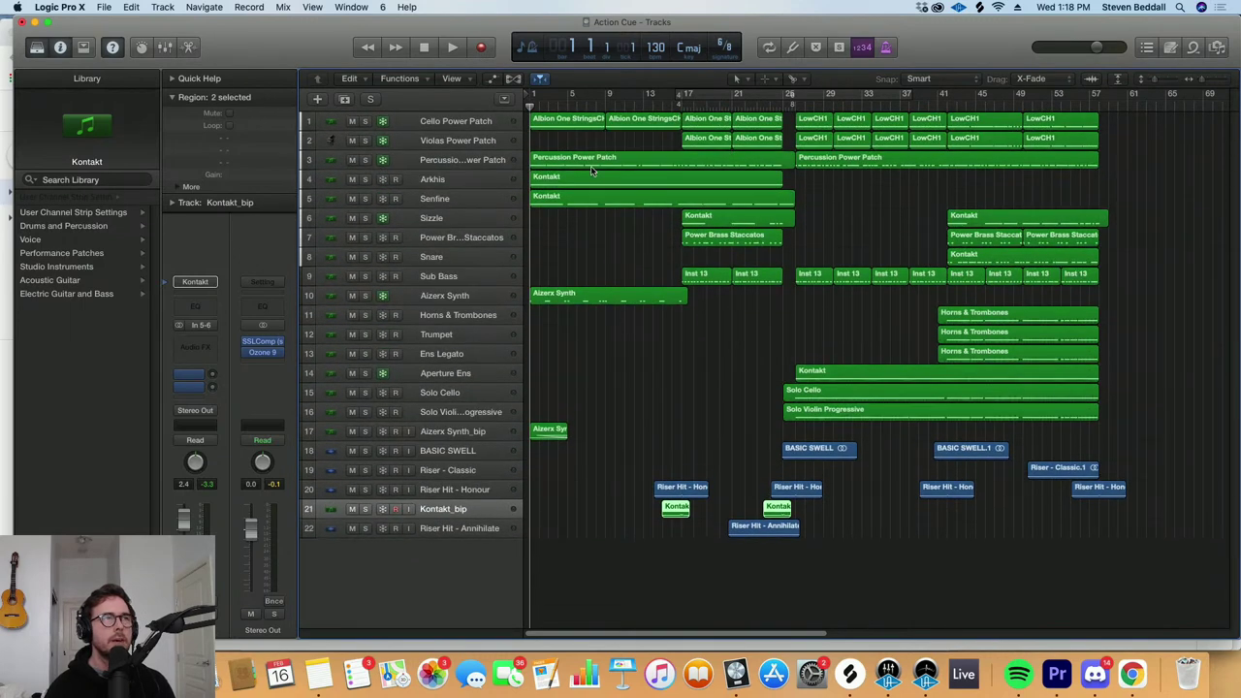
key(space)
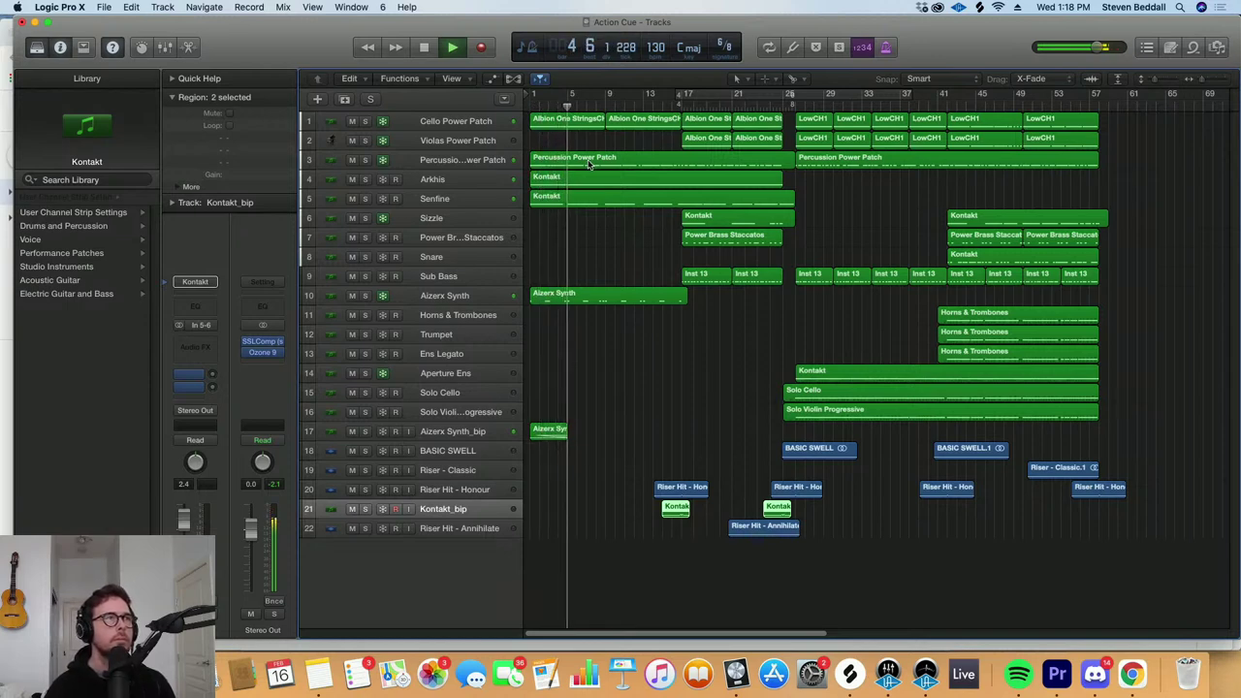
click(44, 23)
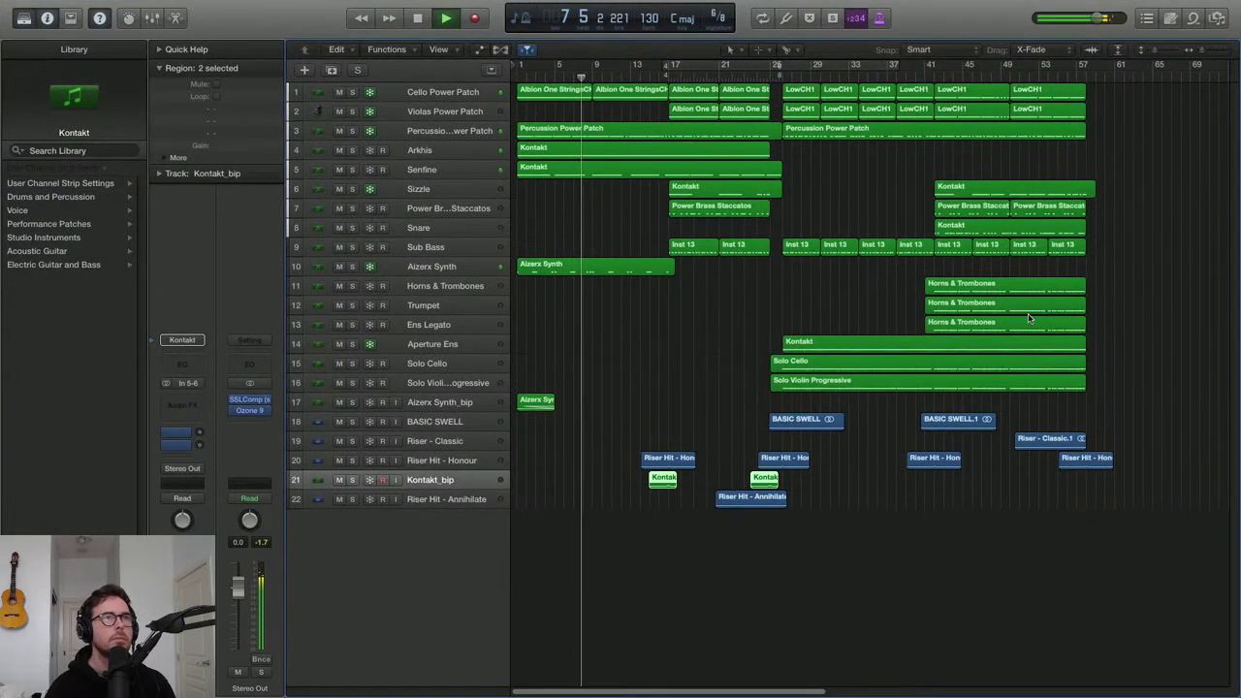
key(super+Down)
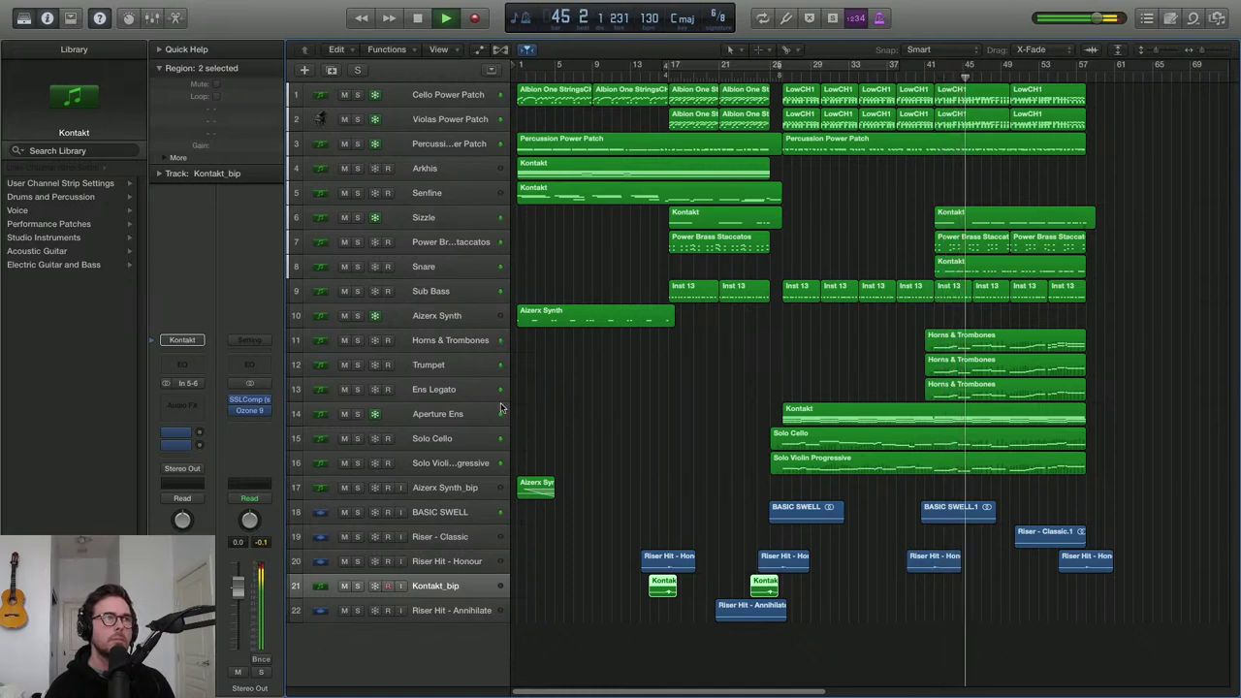
Select the Horns & Trombones track, let the arrangement play past its end, then stop and return the playhead to bar 1
click(450, 340)
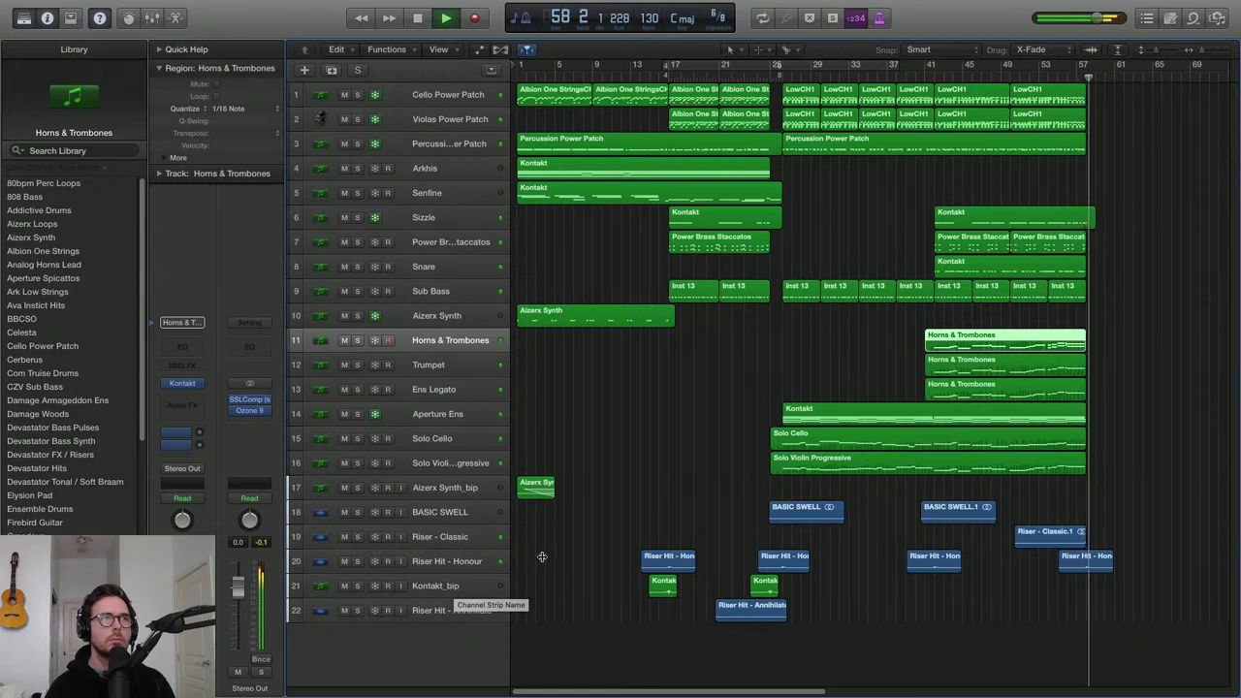
key(super+Up)
key(super+Left)
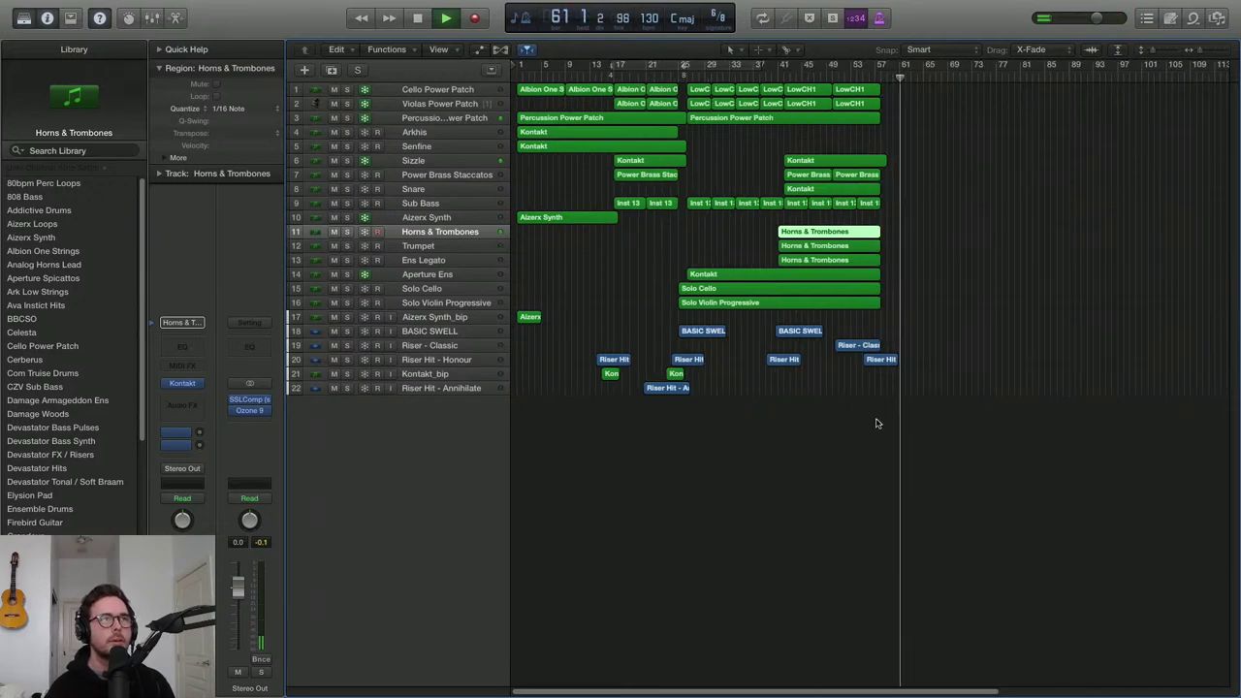
key(space)
key(Return)
Review the second half of the arrangement and select the Riser Hit - Annihilate track
key(super+Down)
key(super+Right)
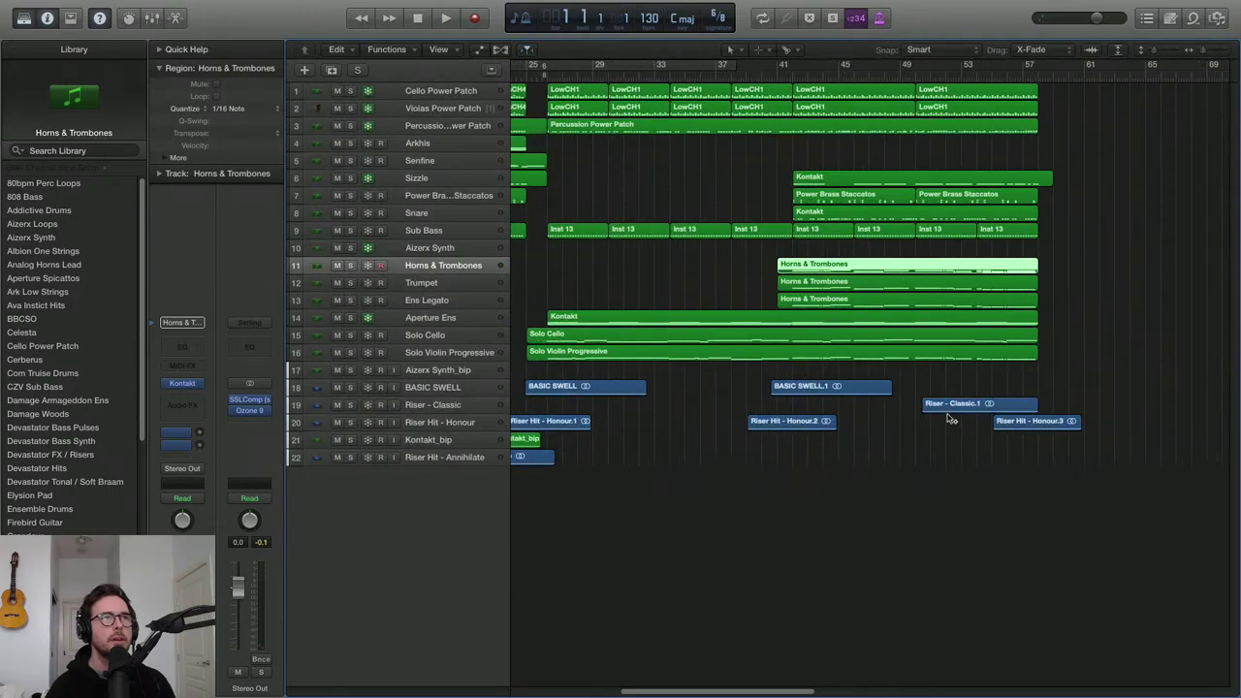
key(super+Left)
key(super+Down)
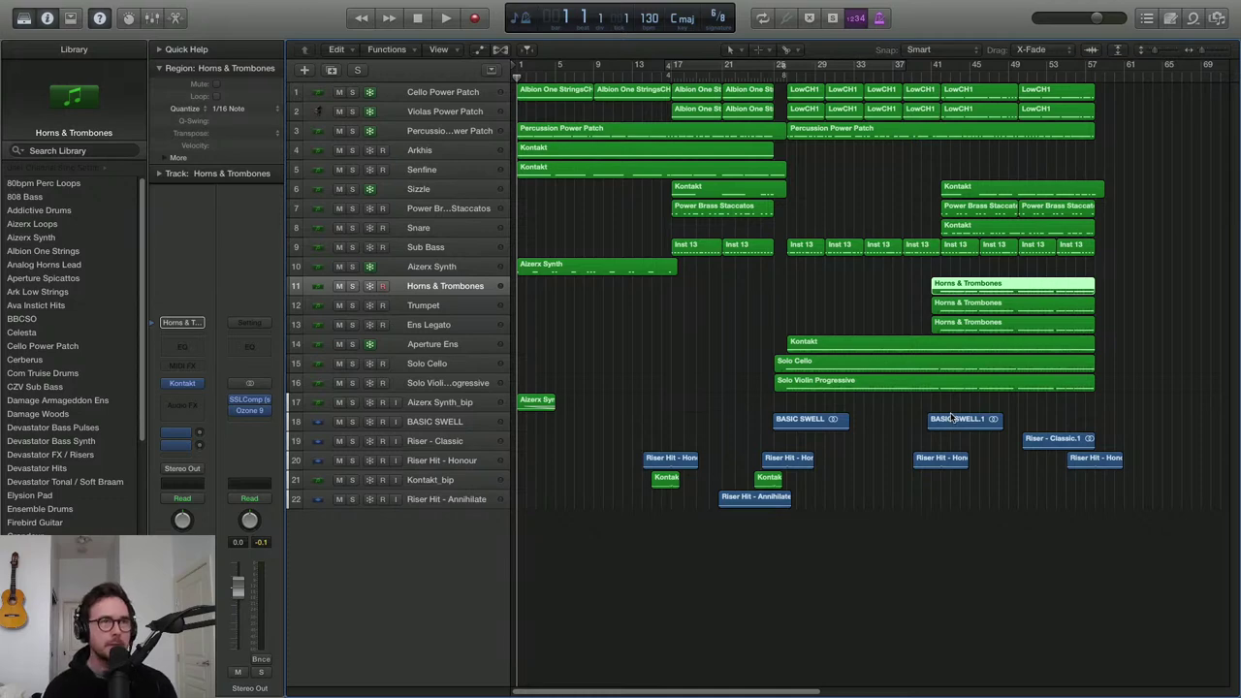
click(447, 505)
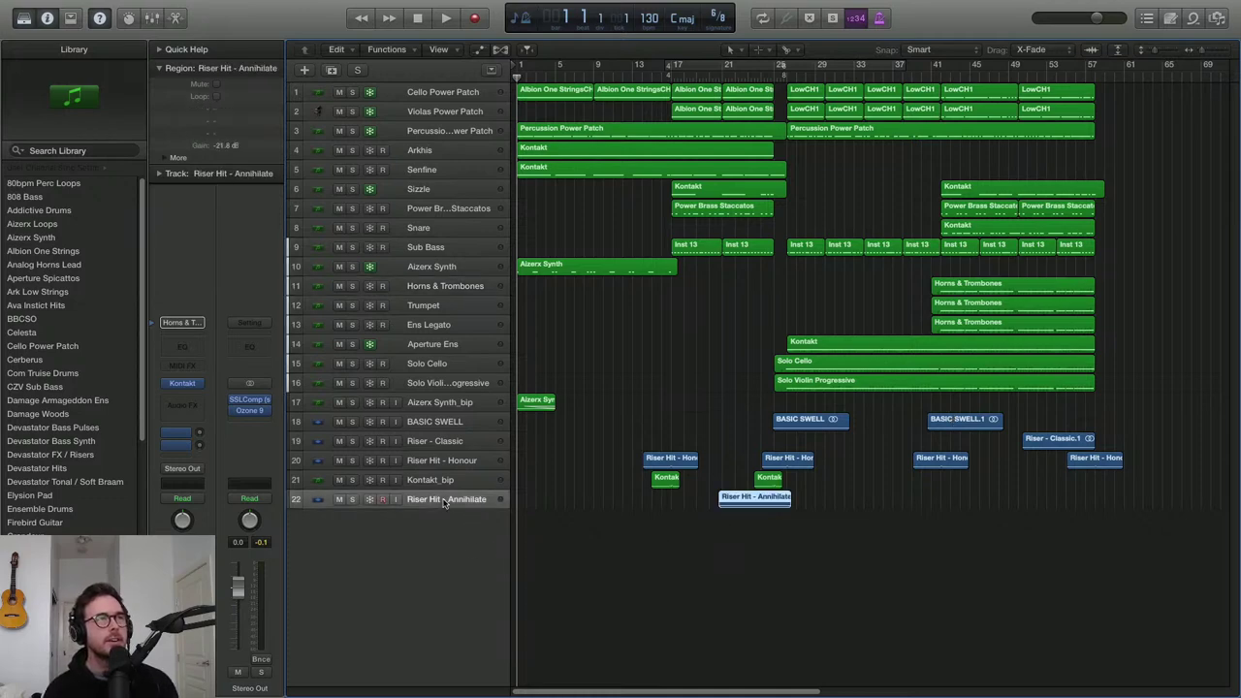
Create a software instrument track with Kontakt, browse the Nucleus brass folders and close the plug-in
click(304, 71)
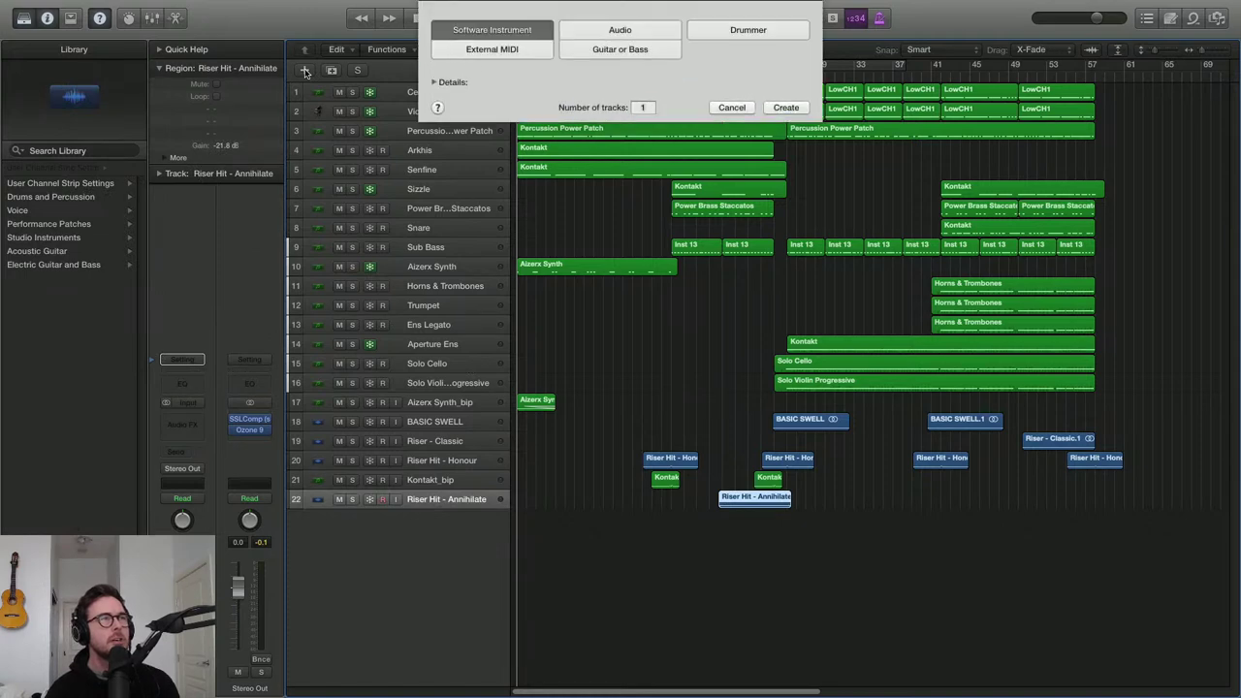
key(Return)
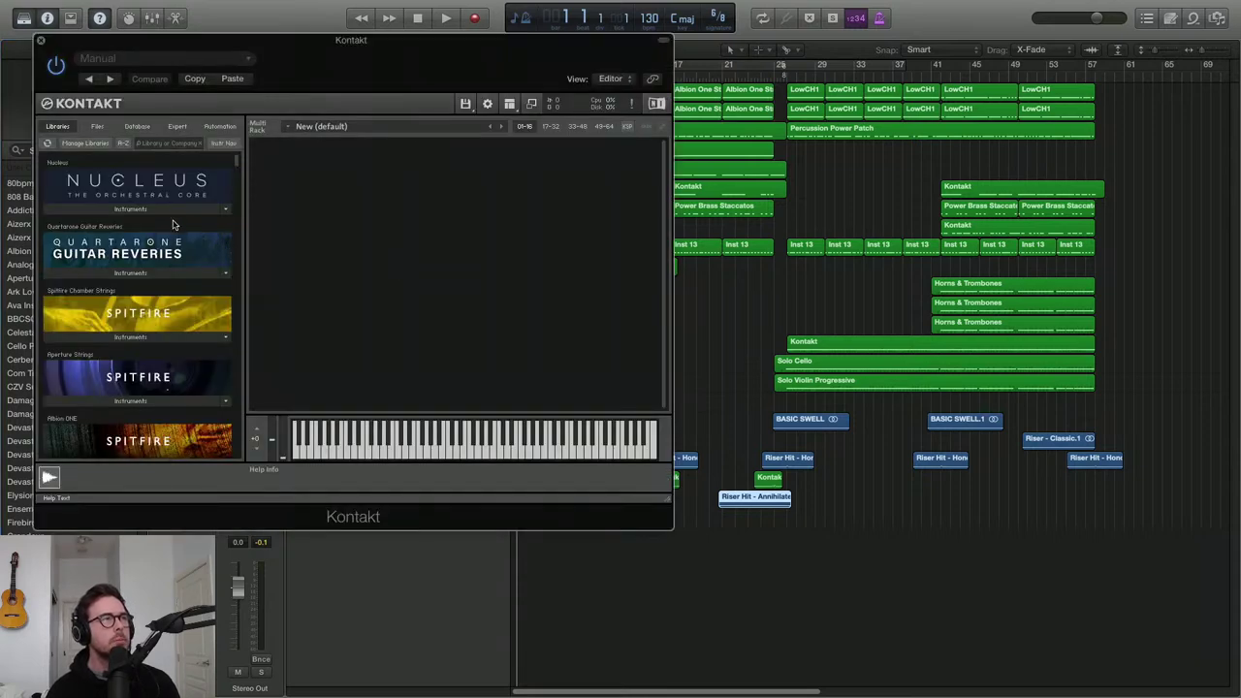
click(152, 212)
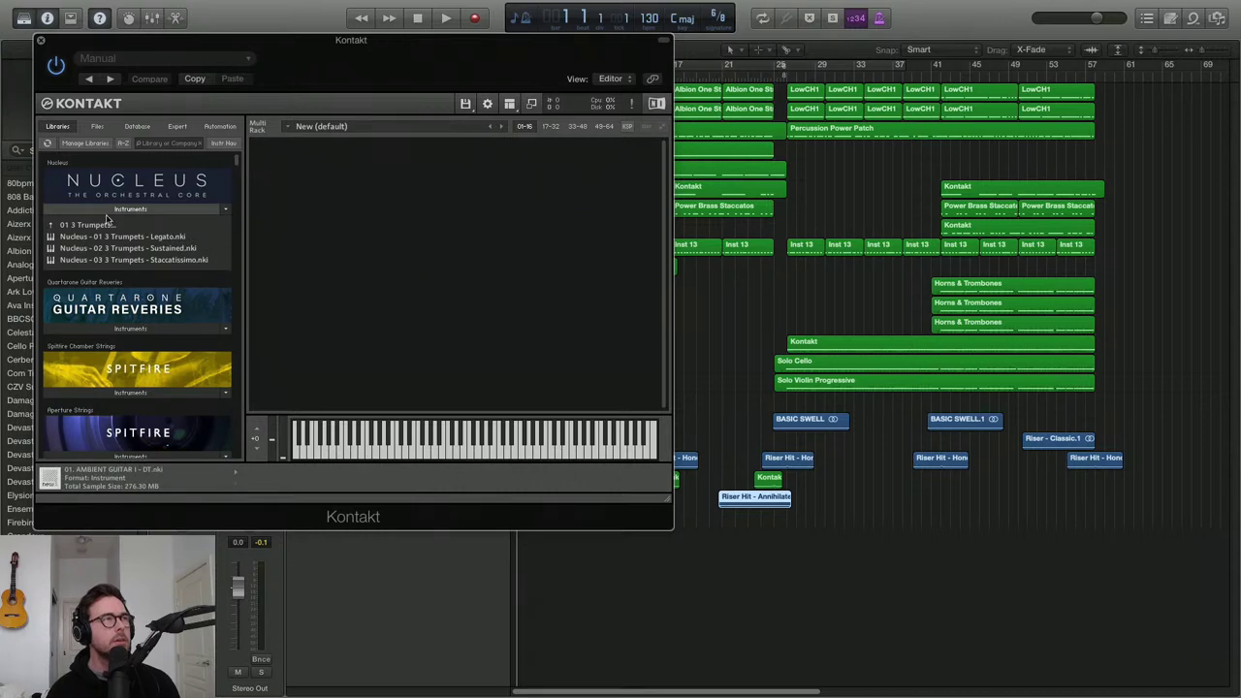
click(107, 223)
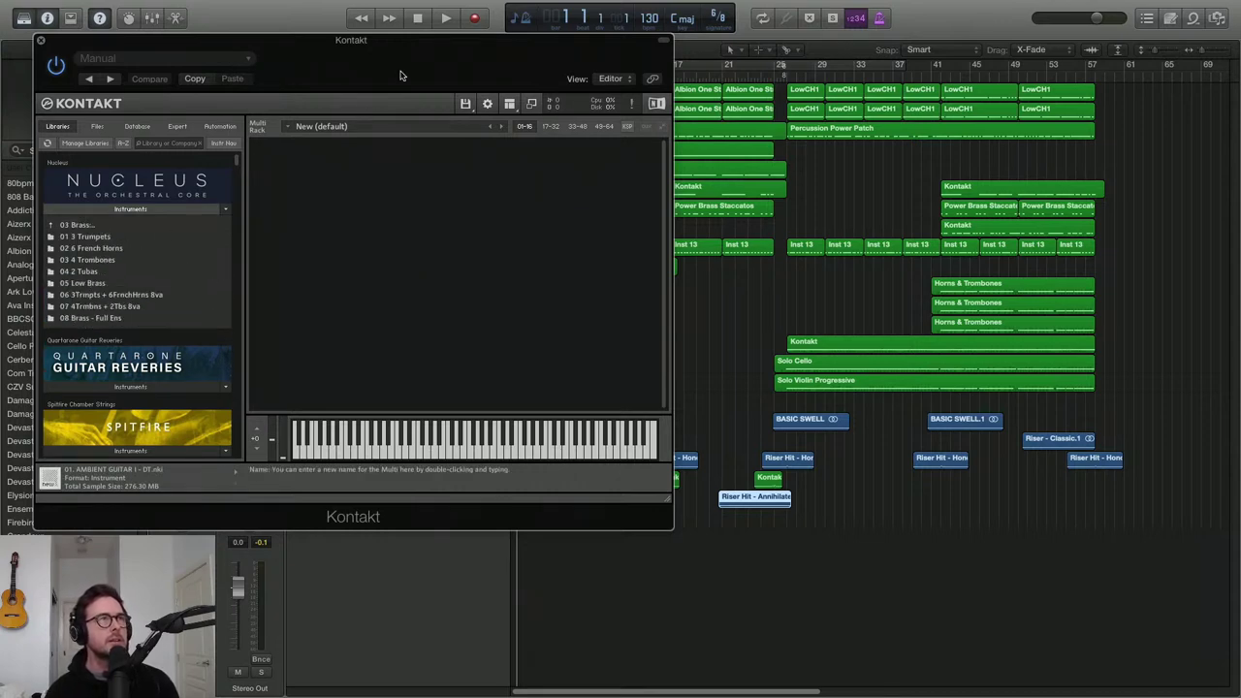
drag(433, 43, 690, 137)
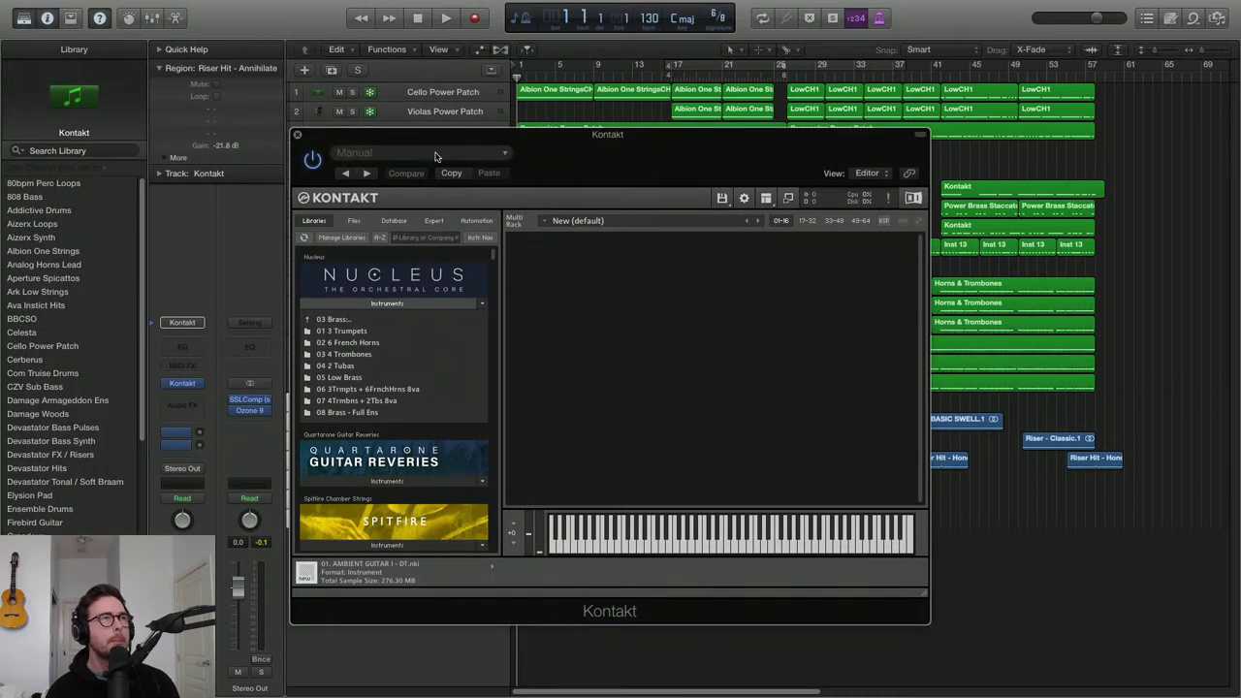
click(298, 136)
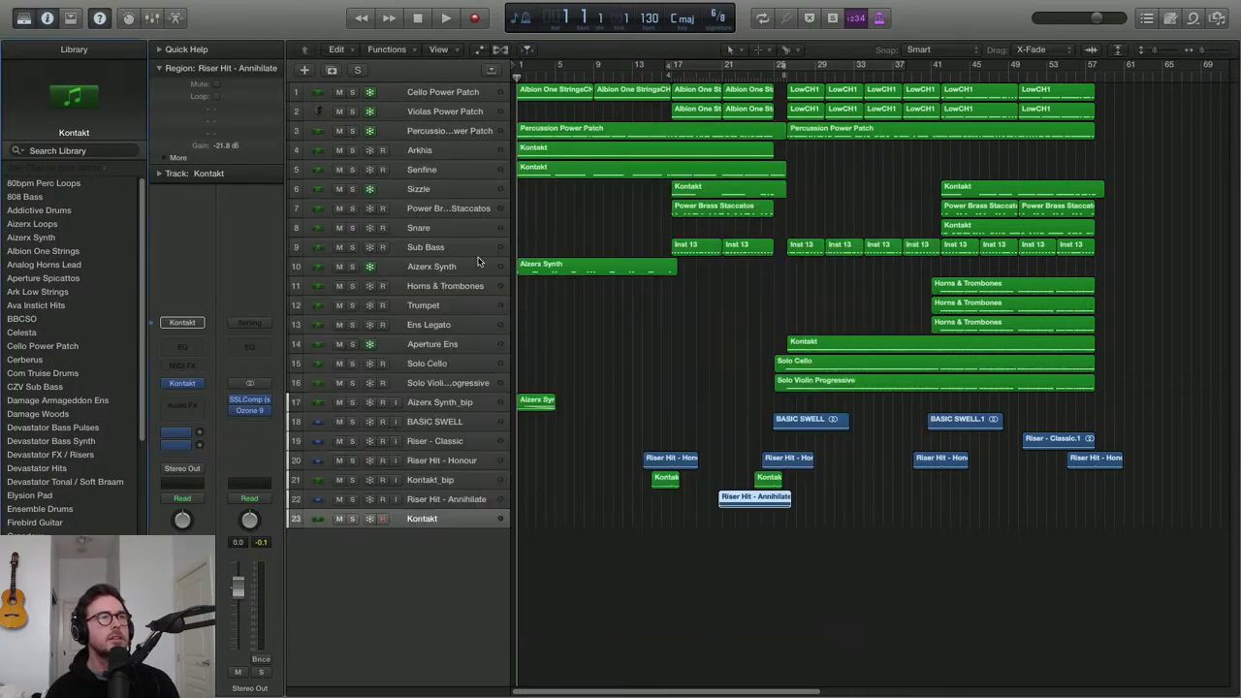
Freeze the Horns & Trombones, Trumpet, Ens Legato, Solo Cello and Solo Violin Progressive tracks, starting playback to render them
click(437, 291)
shift+click(434, 324)
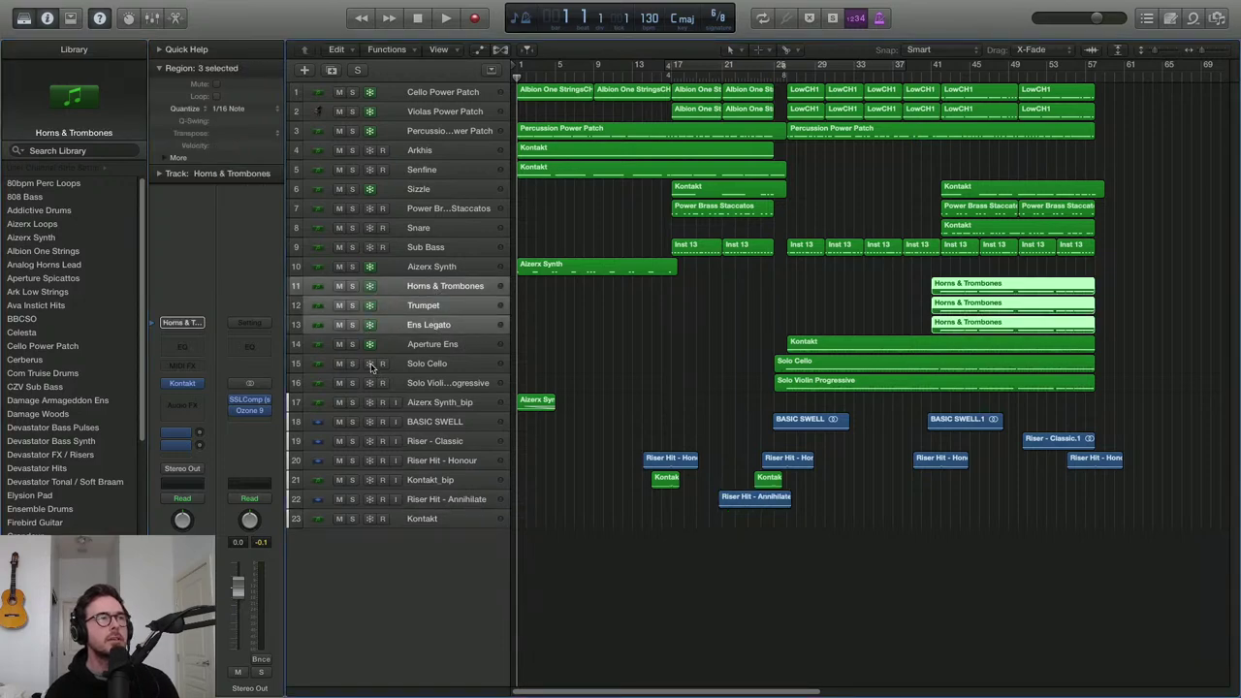
key(space)
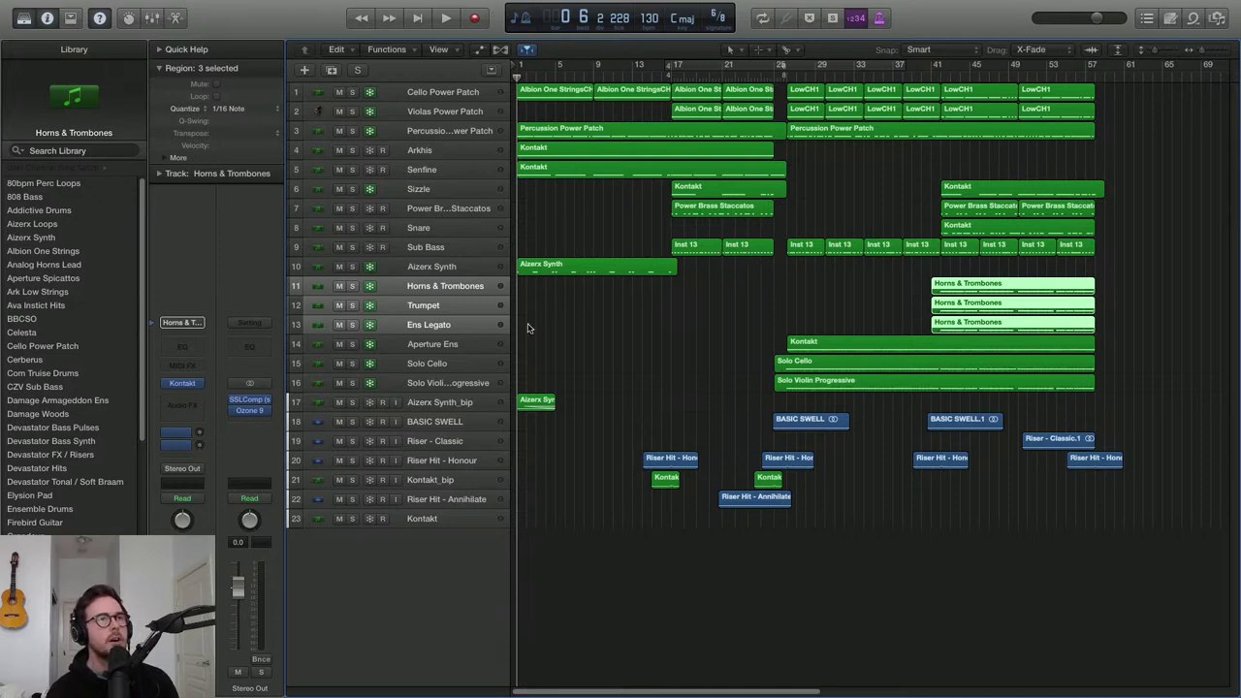
Load Nucleus - 02 6 Celli - Sustained on the new Kontakt track to try it out, then remove it
click(434, 521)
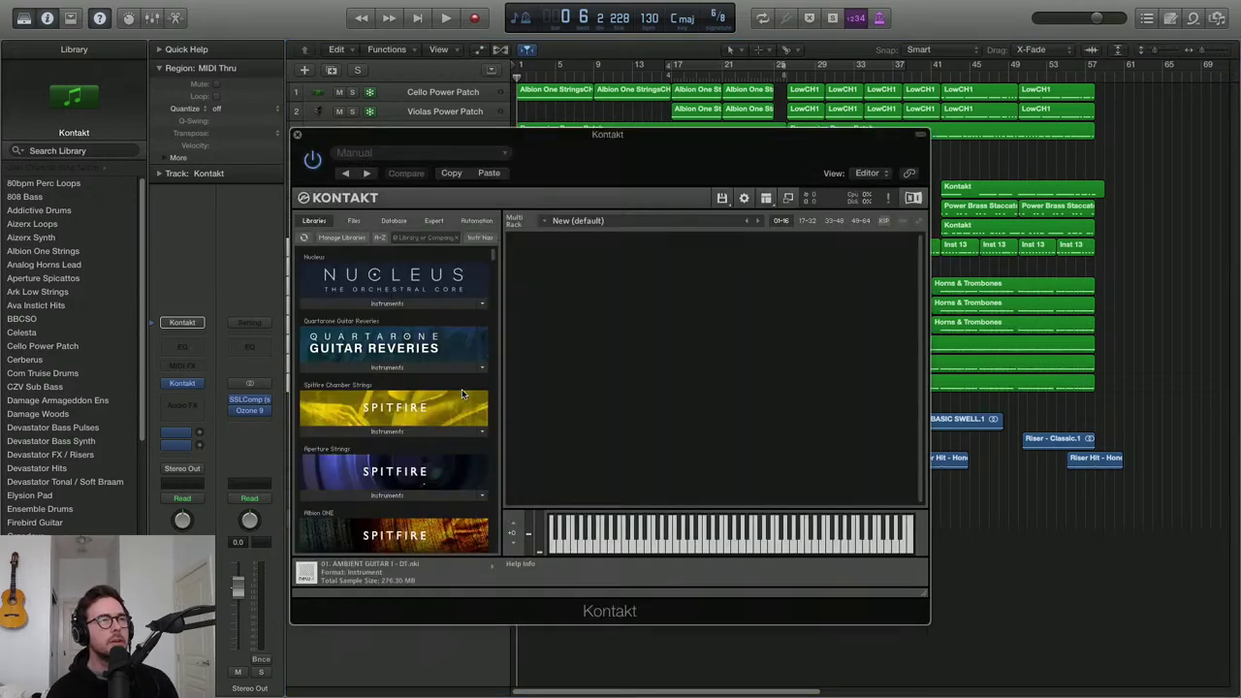
click(408, 303)
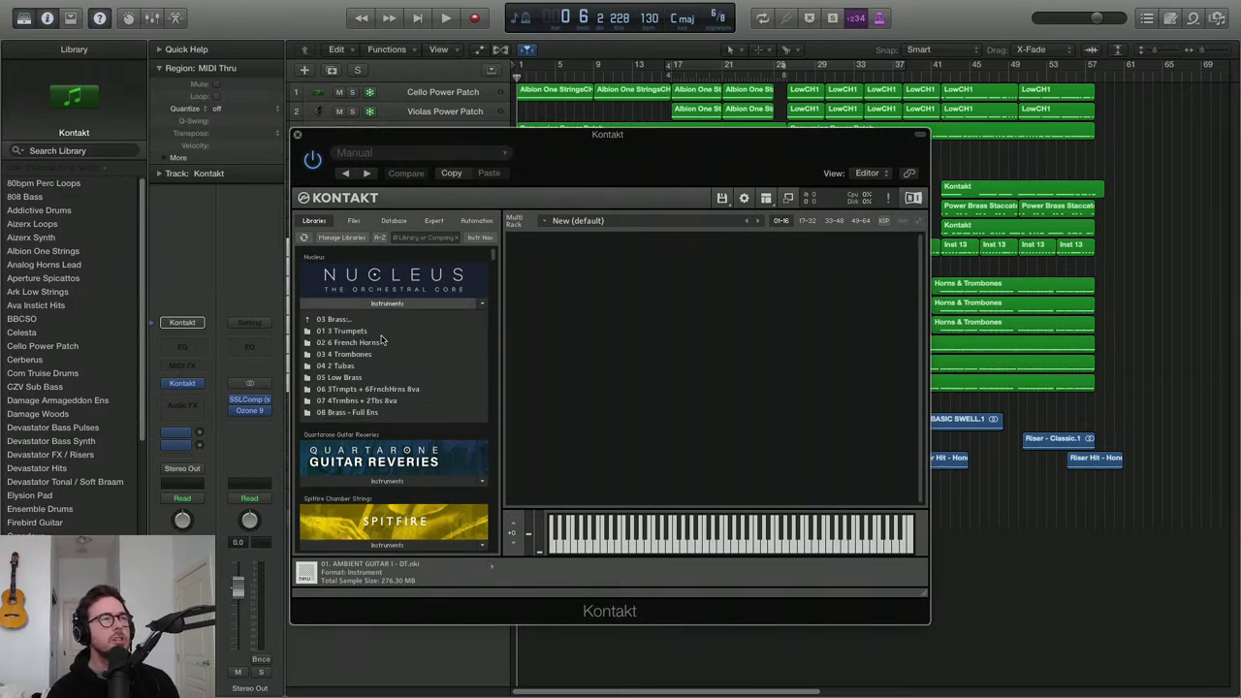
click(335, 320)
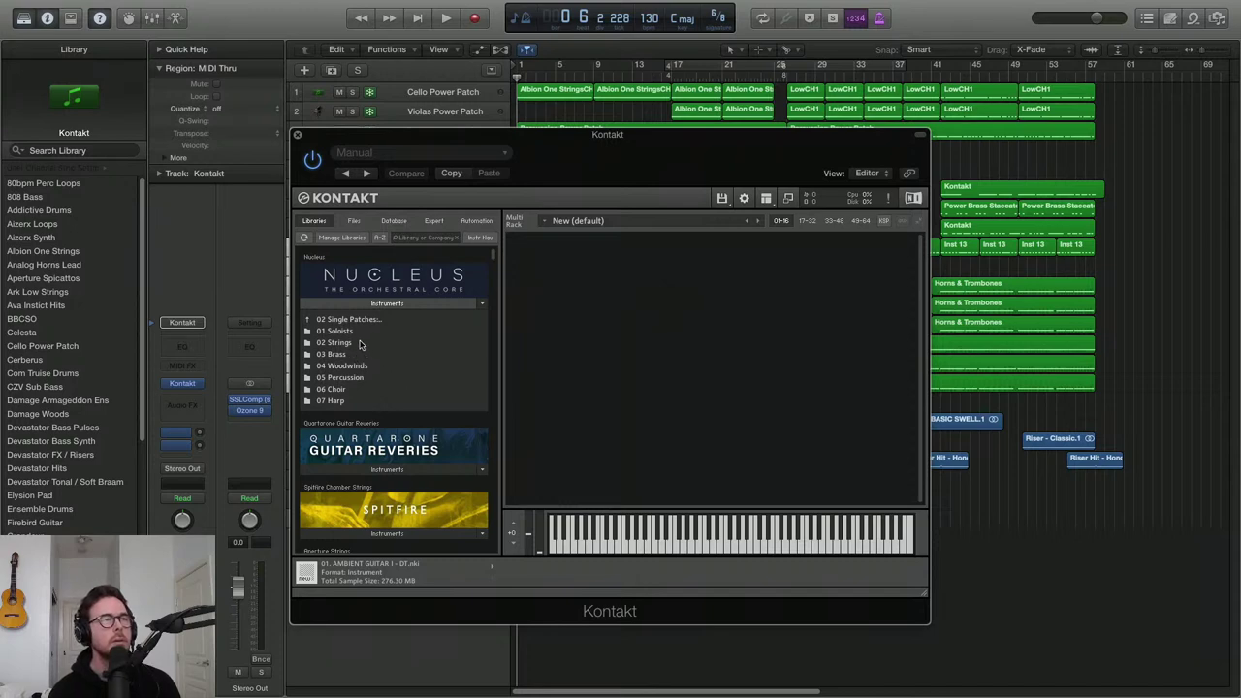
double_click(359, 344)
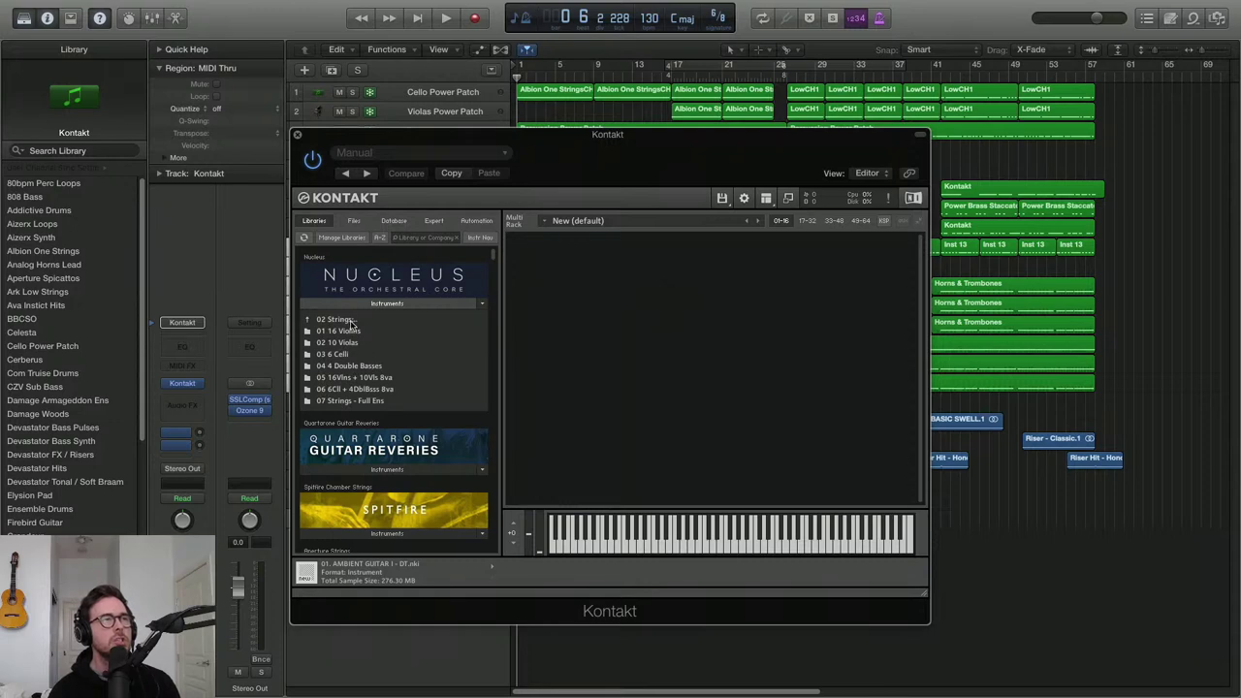
double_click(370, 354)
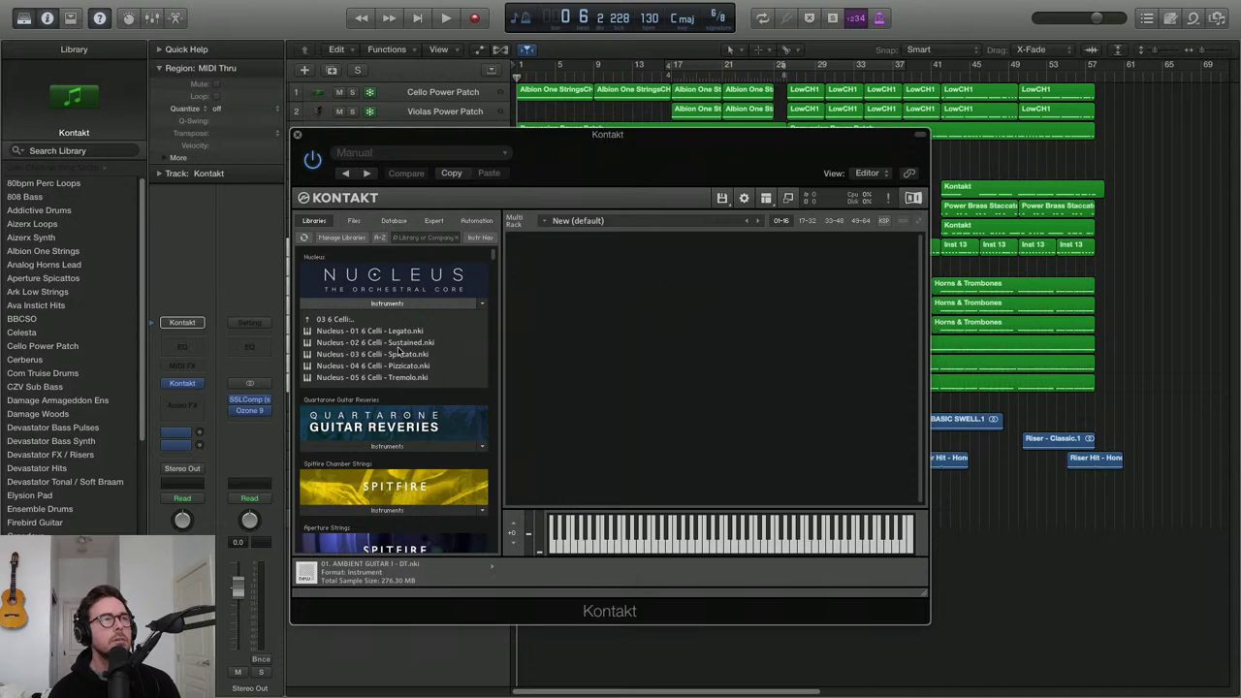
click(400, 345)
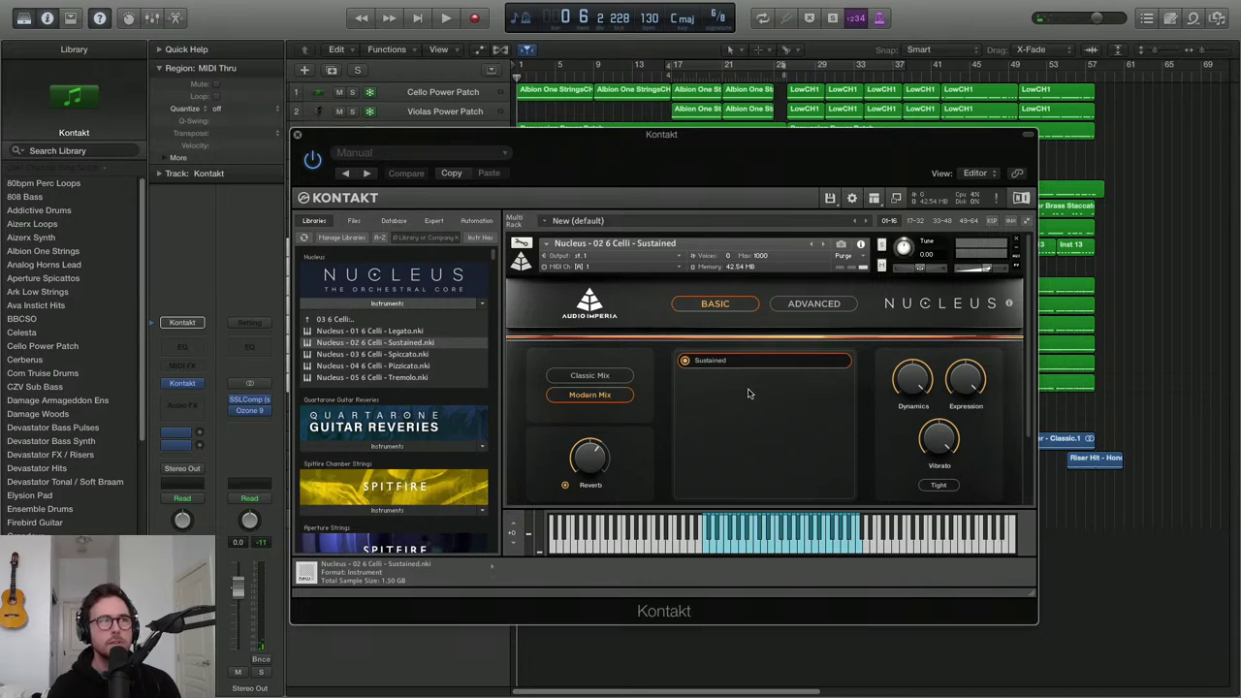
click(1016, 243)
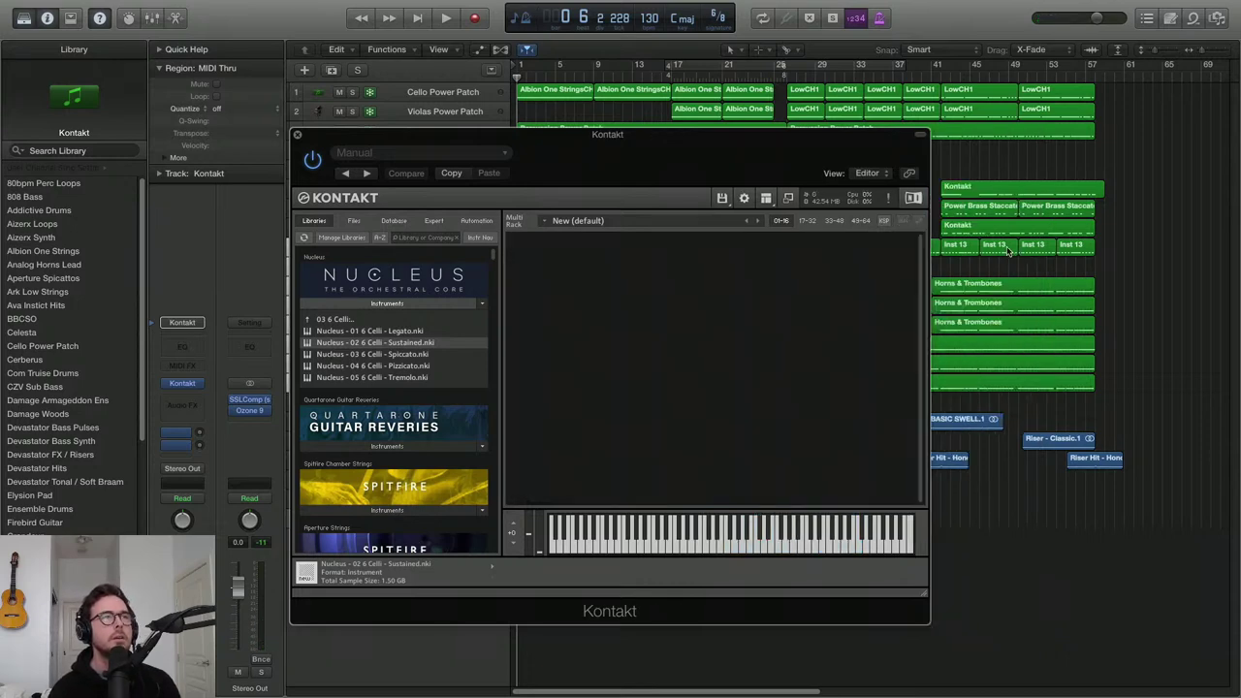
Load the Nucleus - 03 Pads instrument from the library's Sound Design folder into Kontakt
click(351, 320)
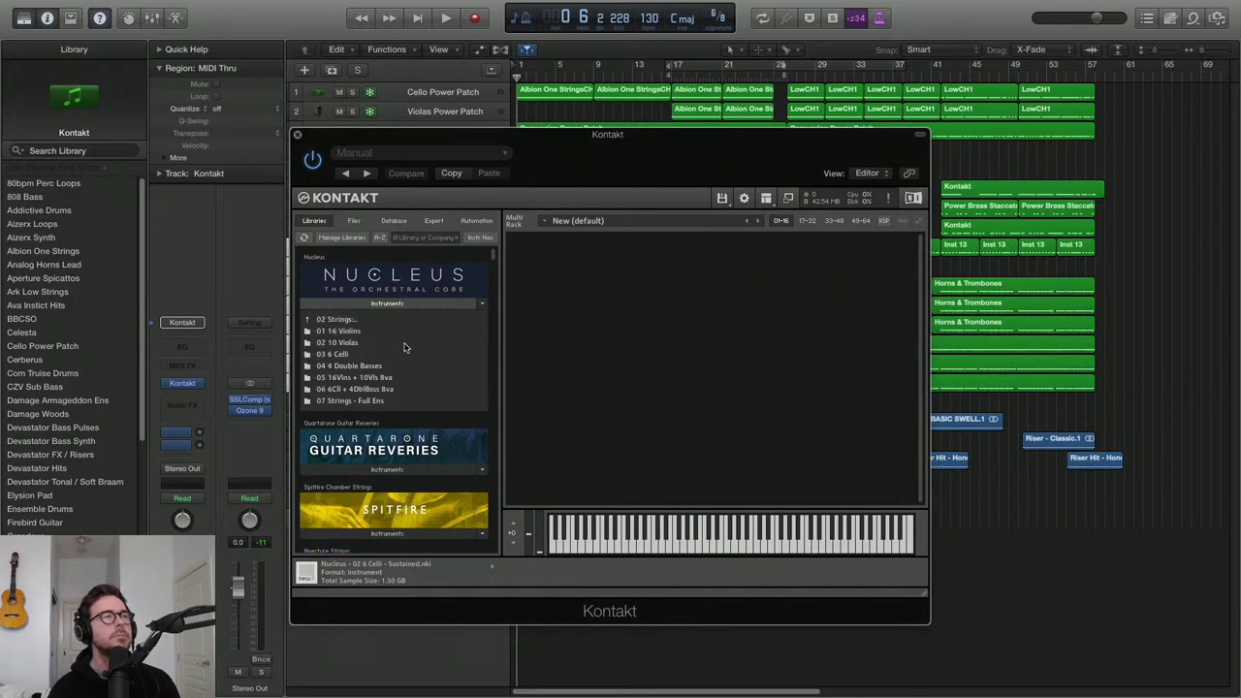
click(351, 324)
scroll(358, 383, down, 1)
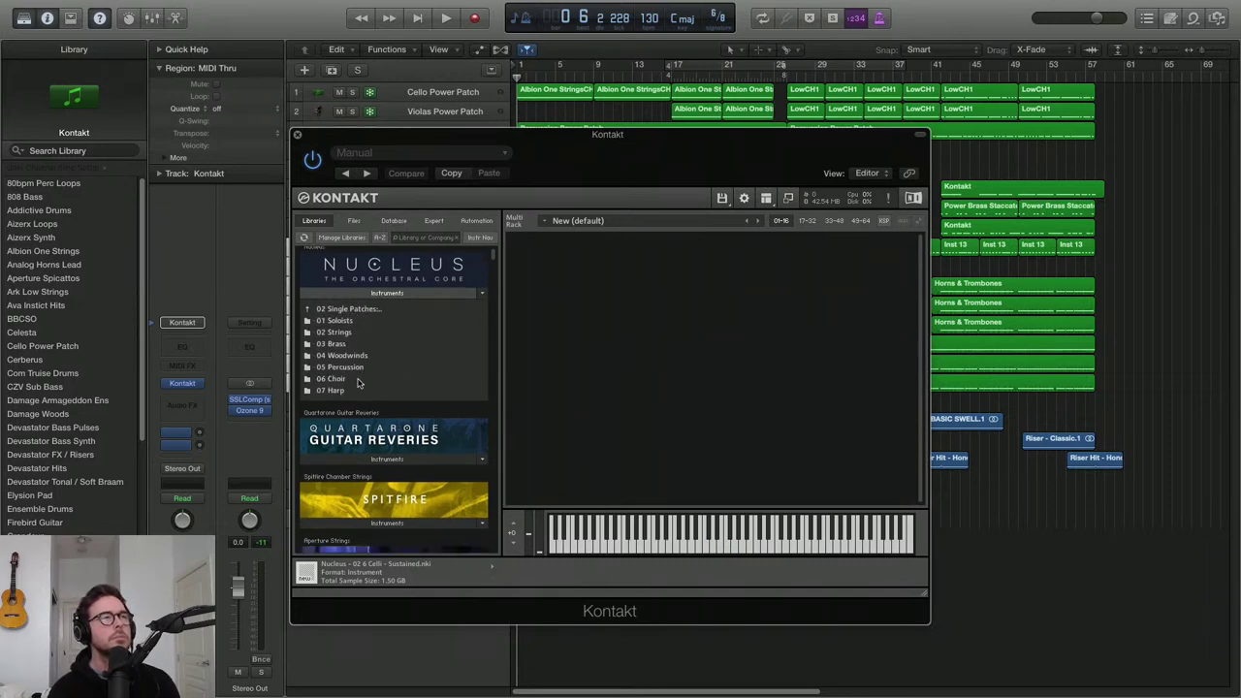
click(355, 310)
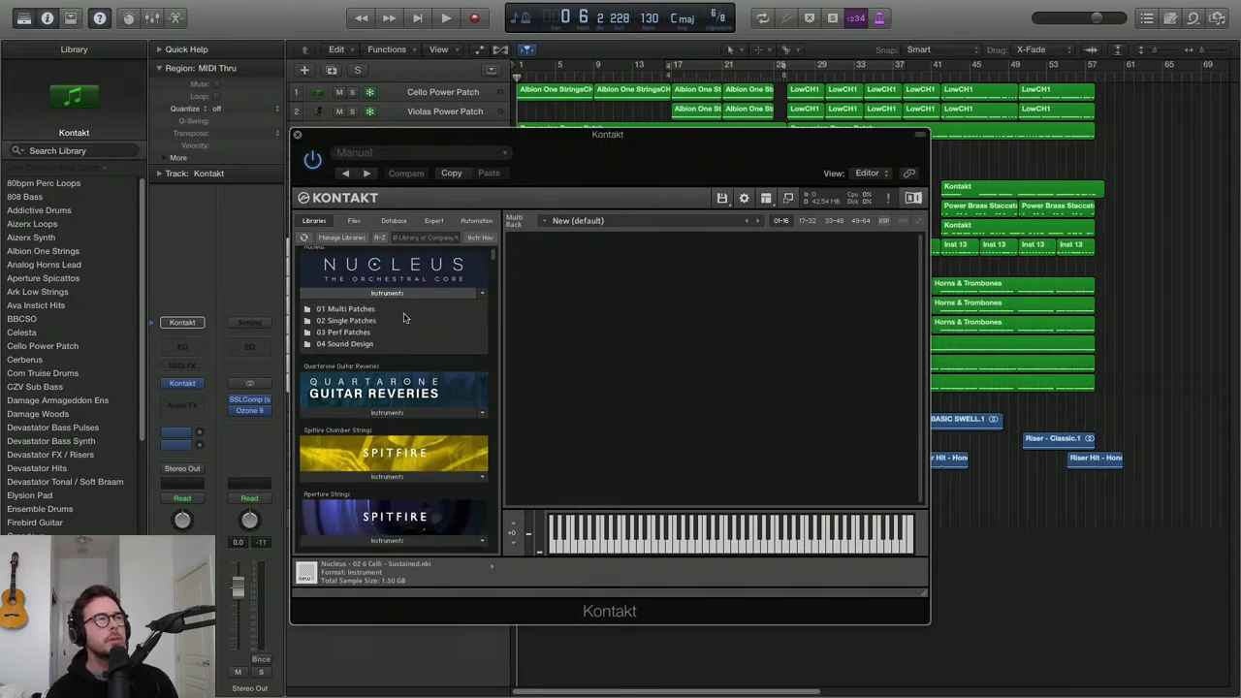
click(366, 345)
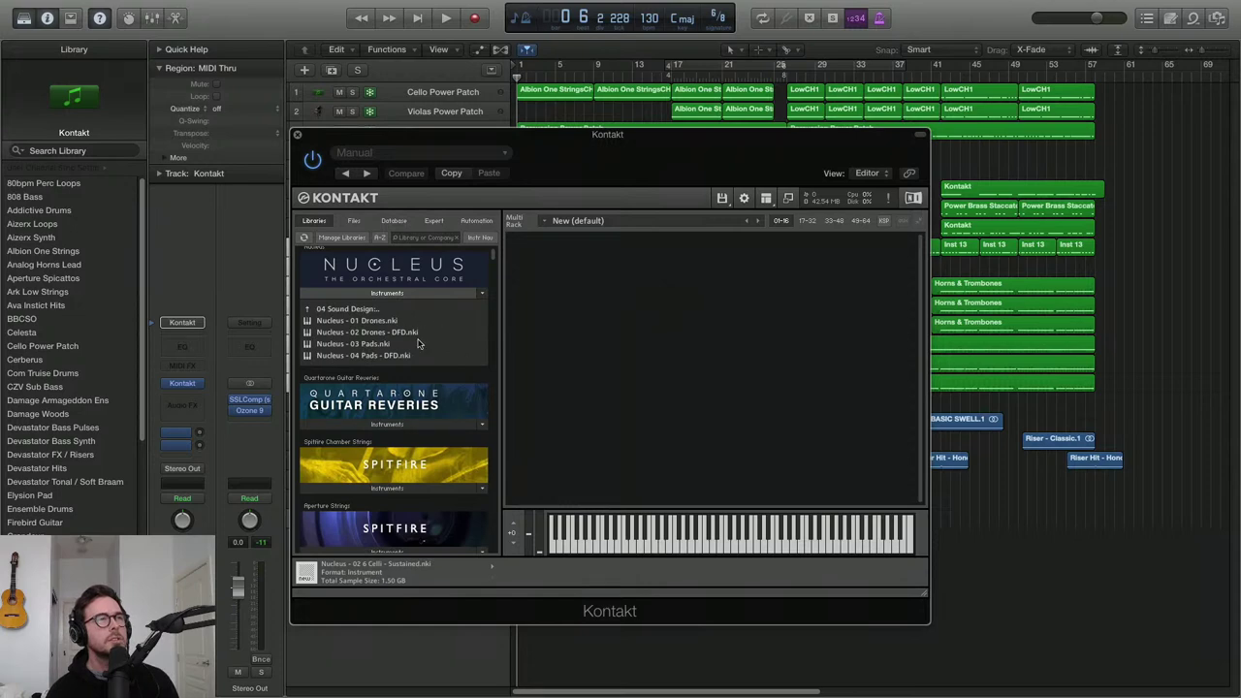
click(369, 344)
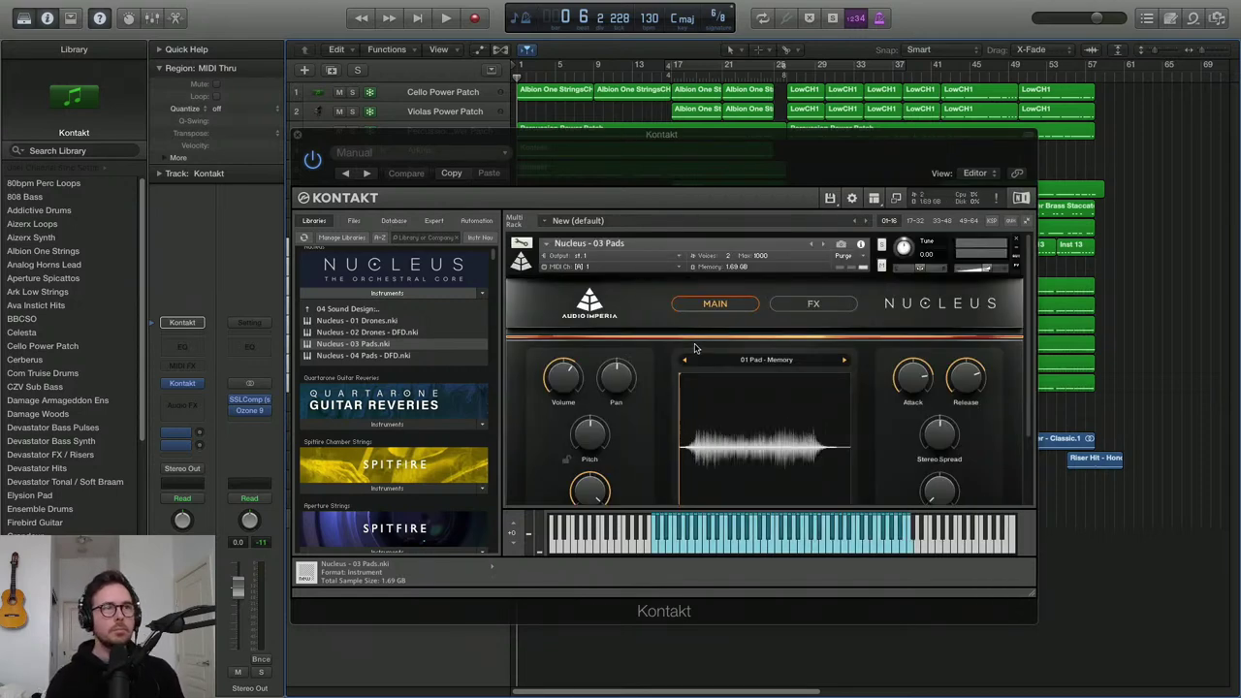
scroll(800, 475, down, 2)
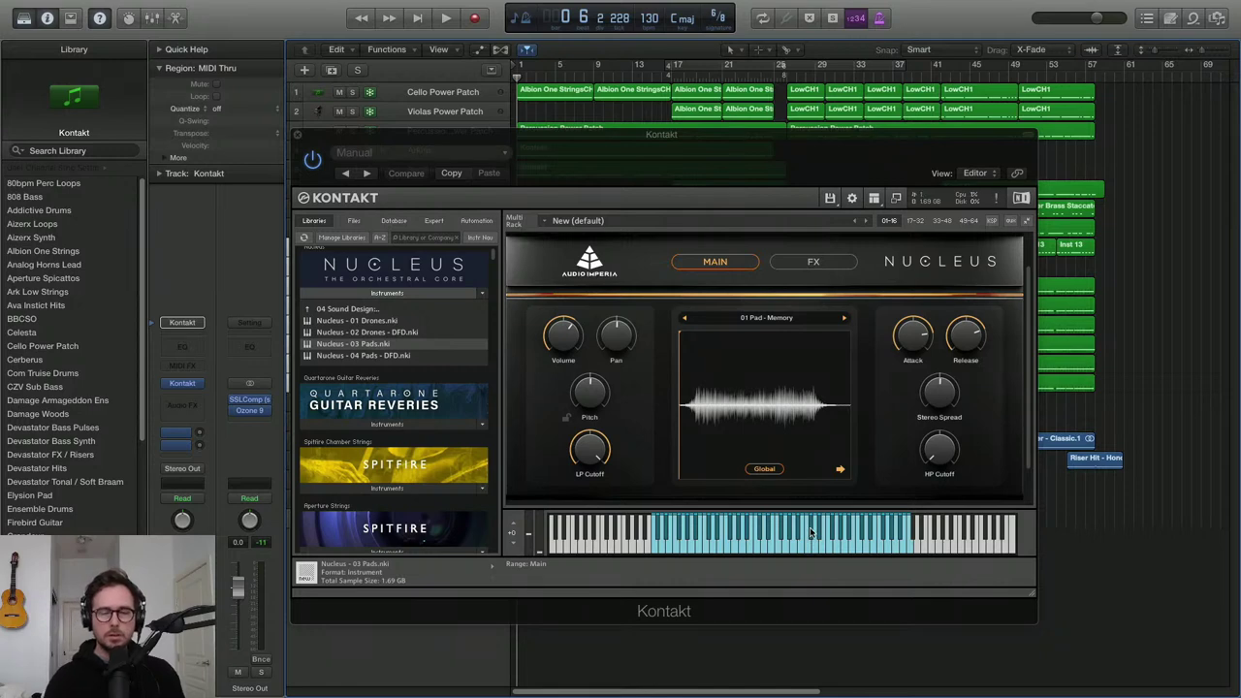
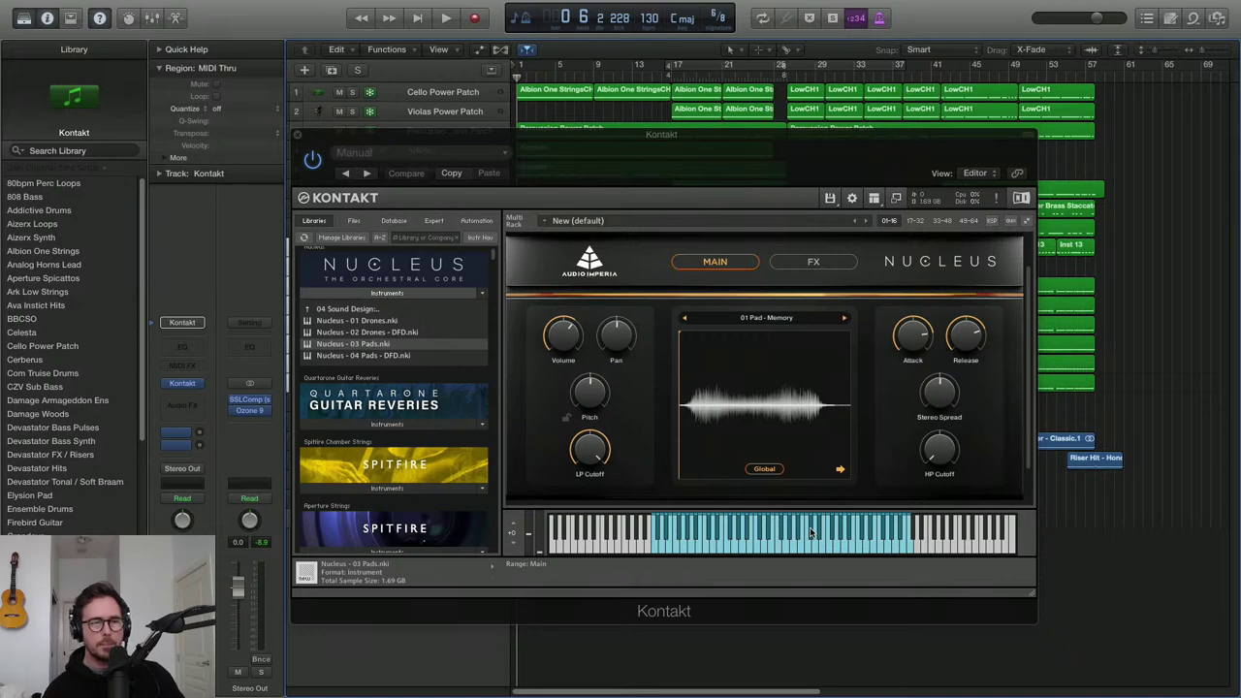
Audition notes and chords with the 01 Pad - Memory sound, close Kontakt and return the playhead to bar 1
click(811, 532)
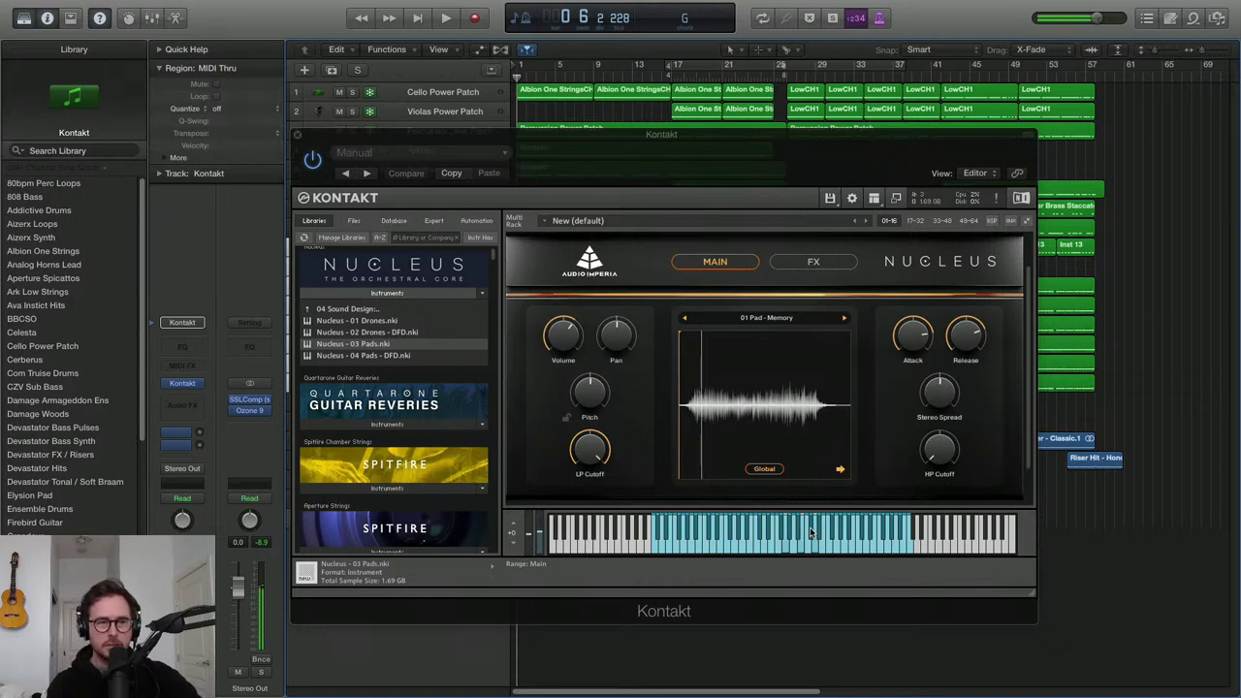
click(810, 531)
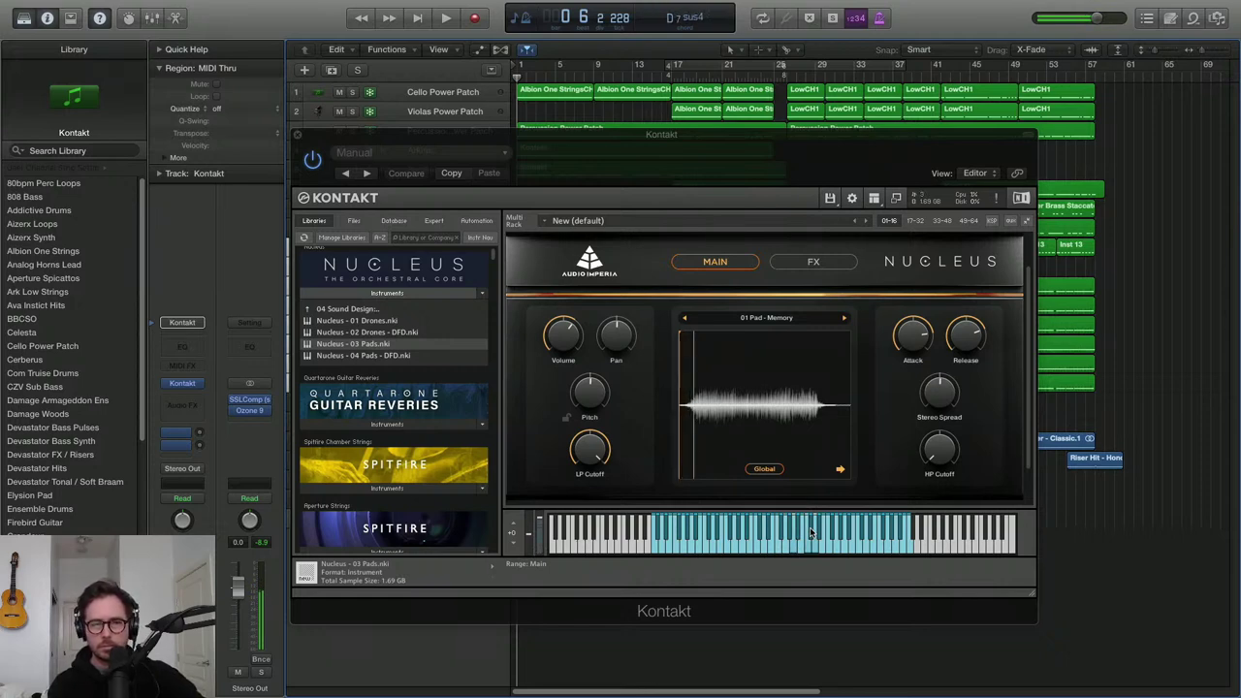
click(810, 532)
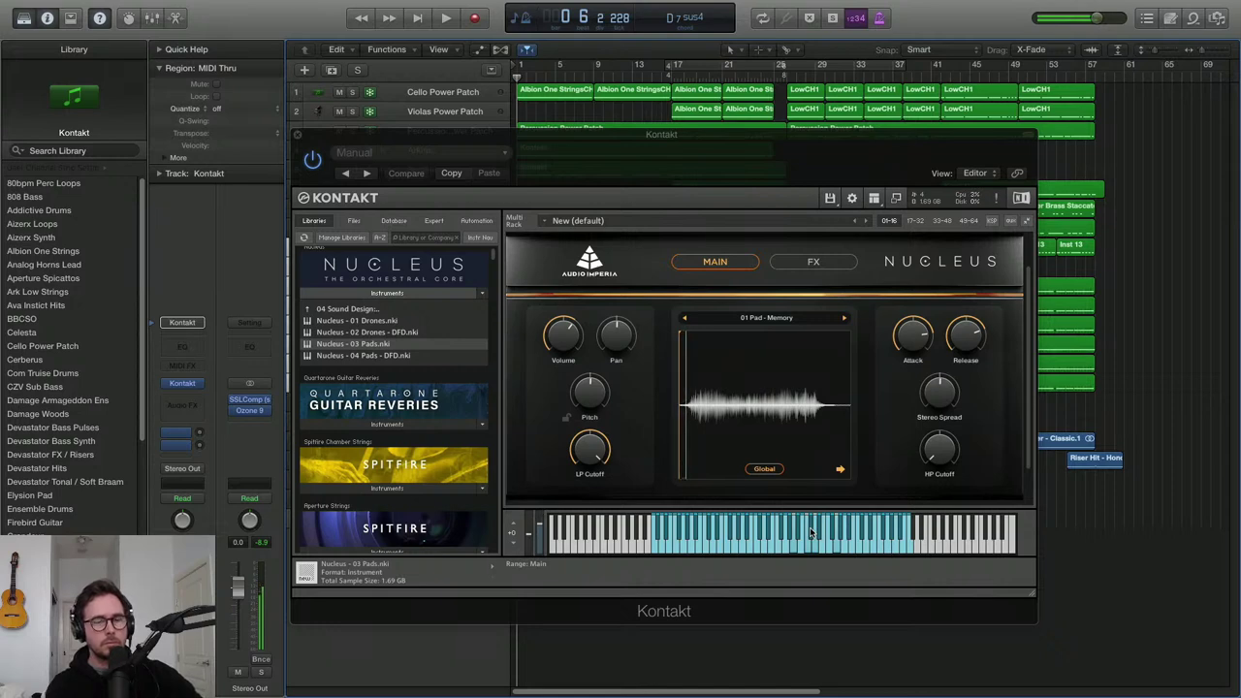
click(810, 532)
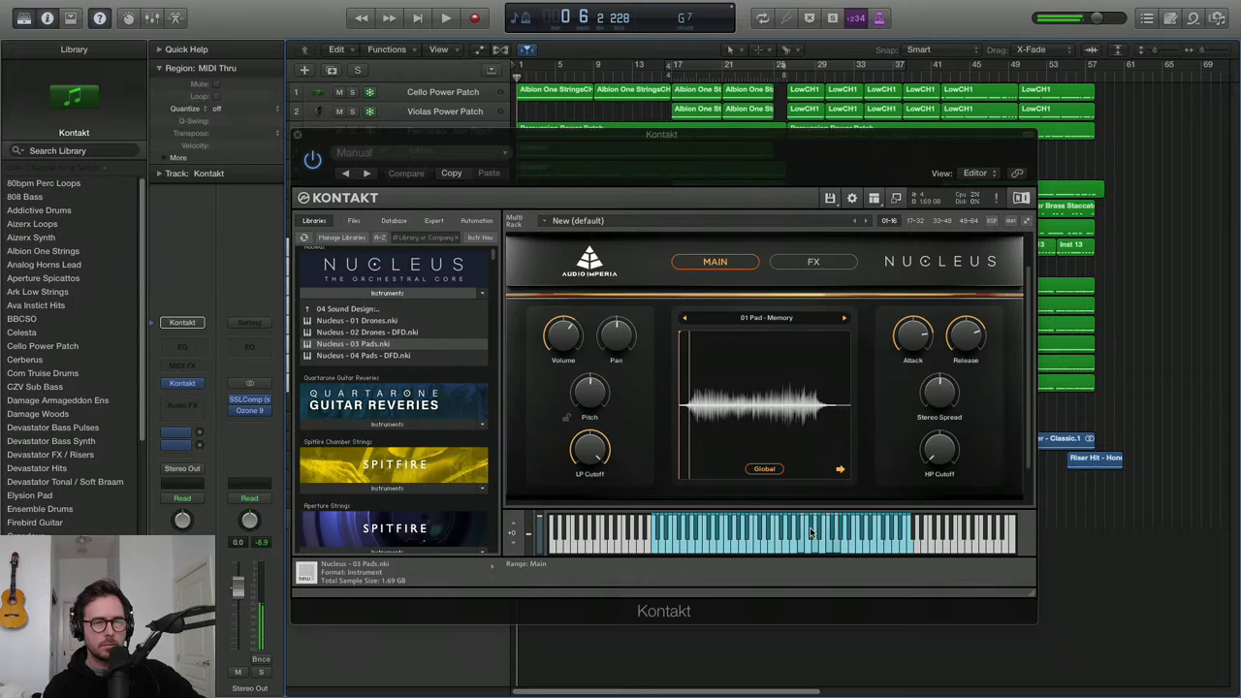
click(810, 531)
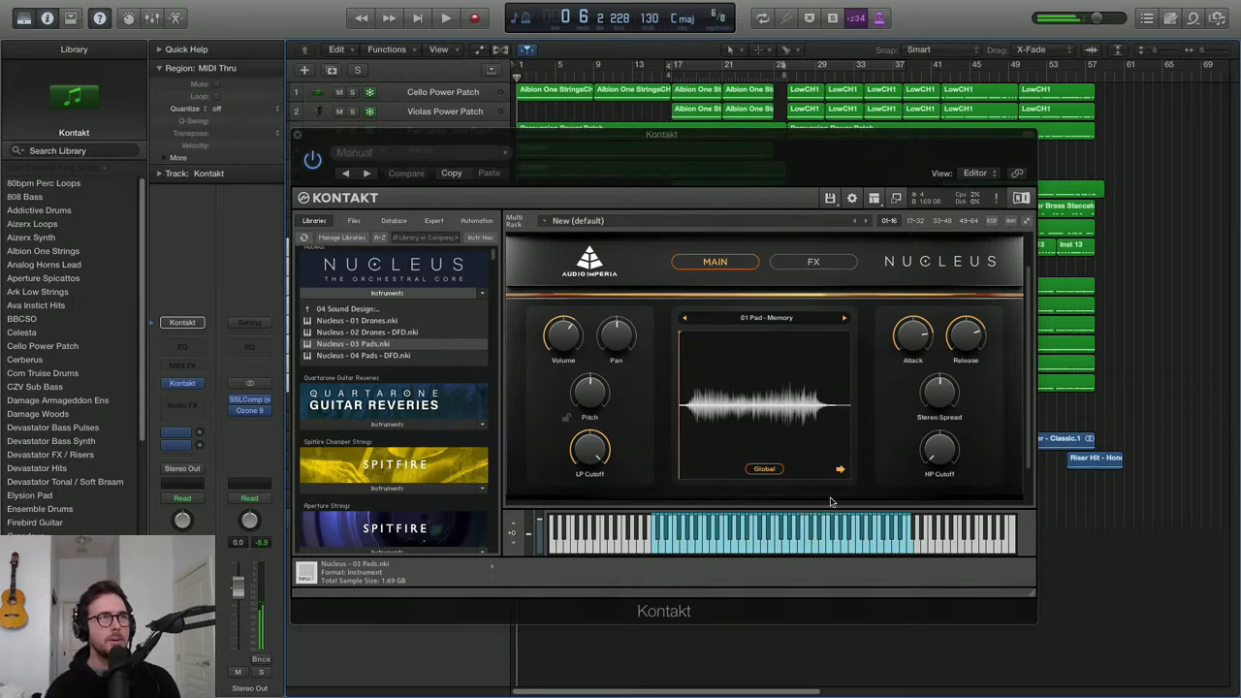
click(299, 135)
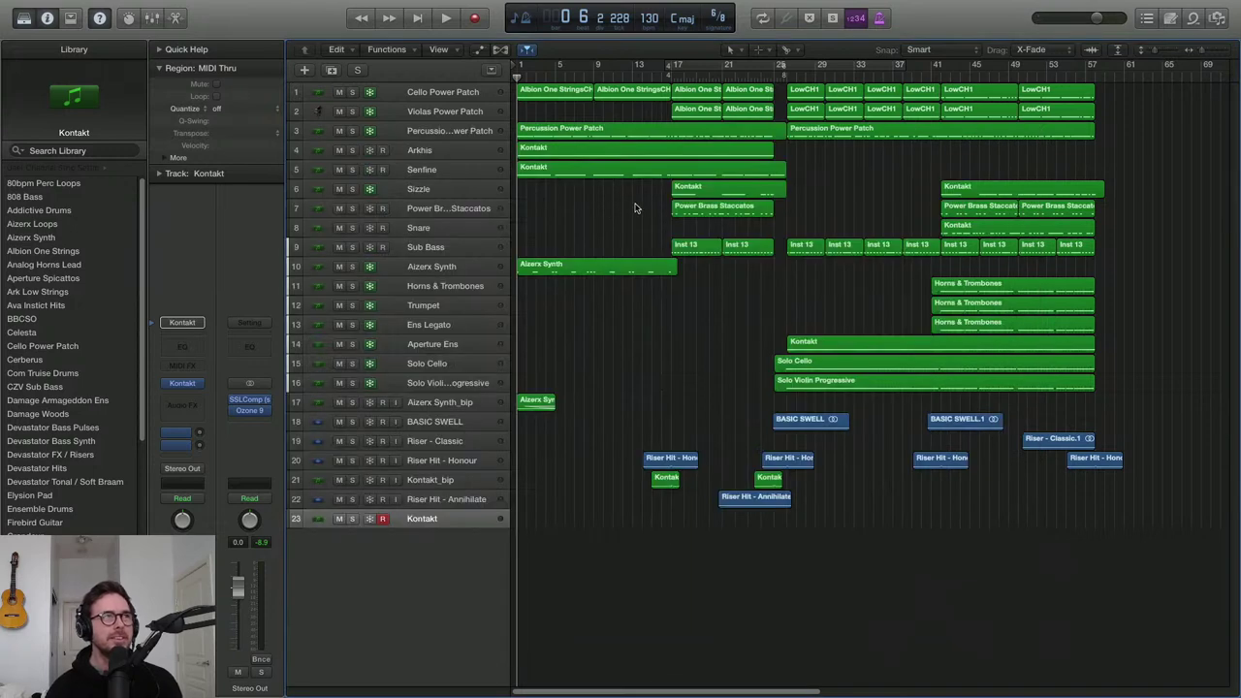
key(Return)
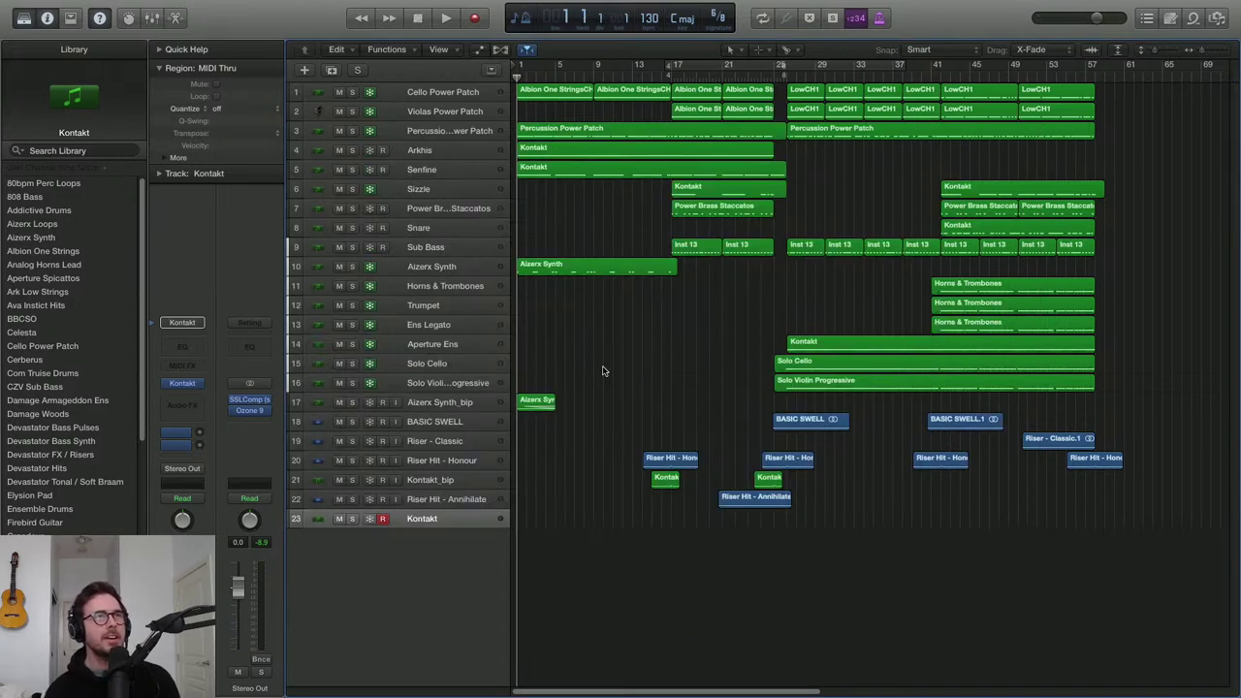
Open Ozone 9 on the Stereo Out channel and load the Brighten Overall Mix preset
key(super+Left)
key(super+Right)
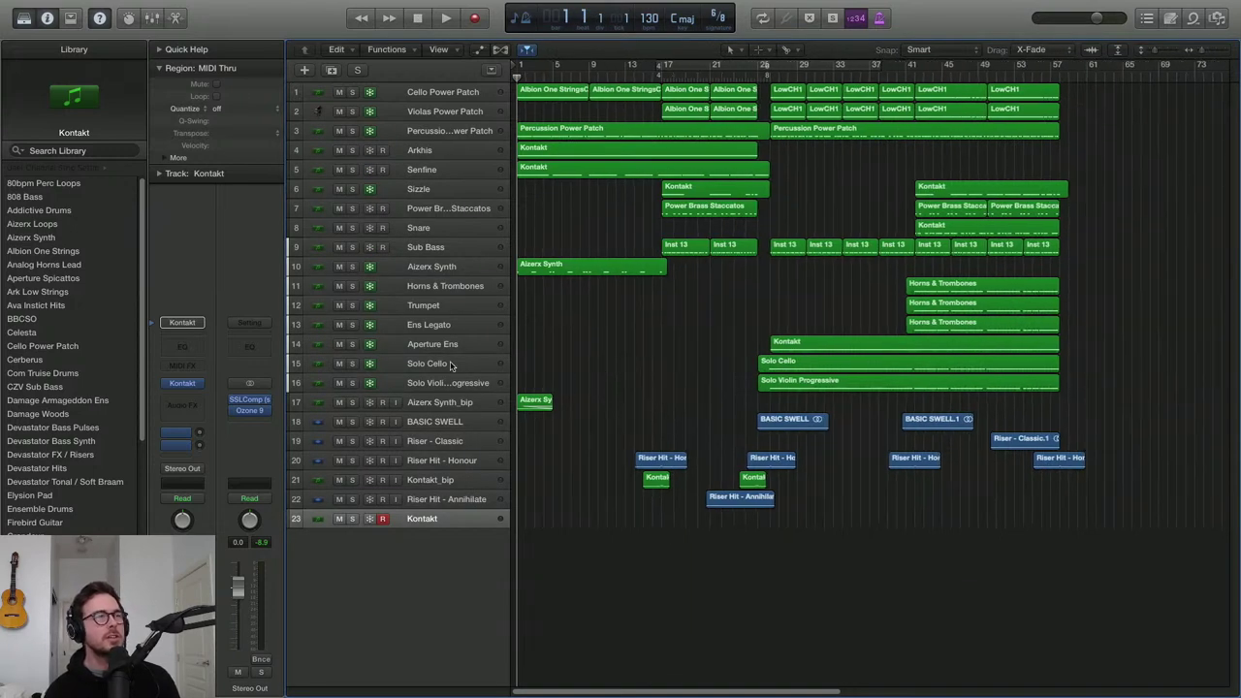
mouse_move(252, 416)
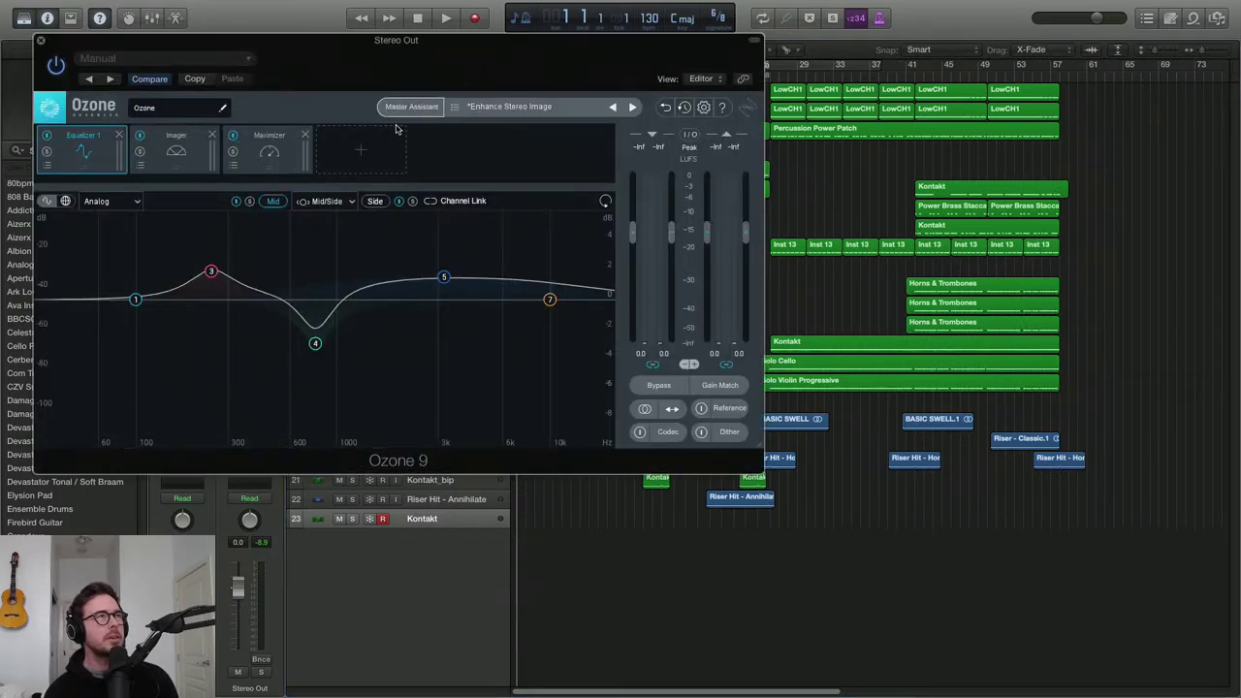
click(519, 107)
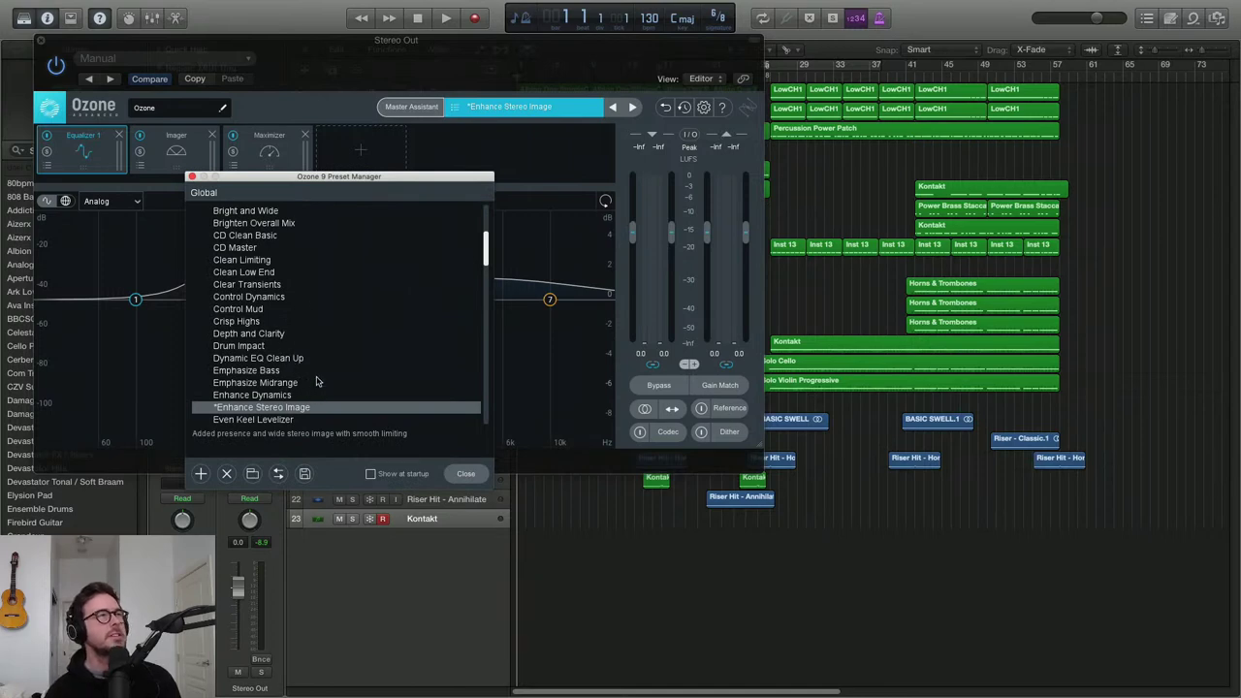
click(265, 227)
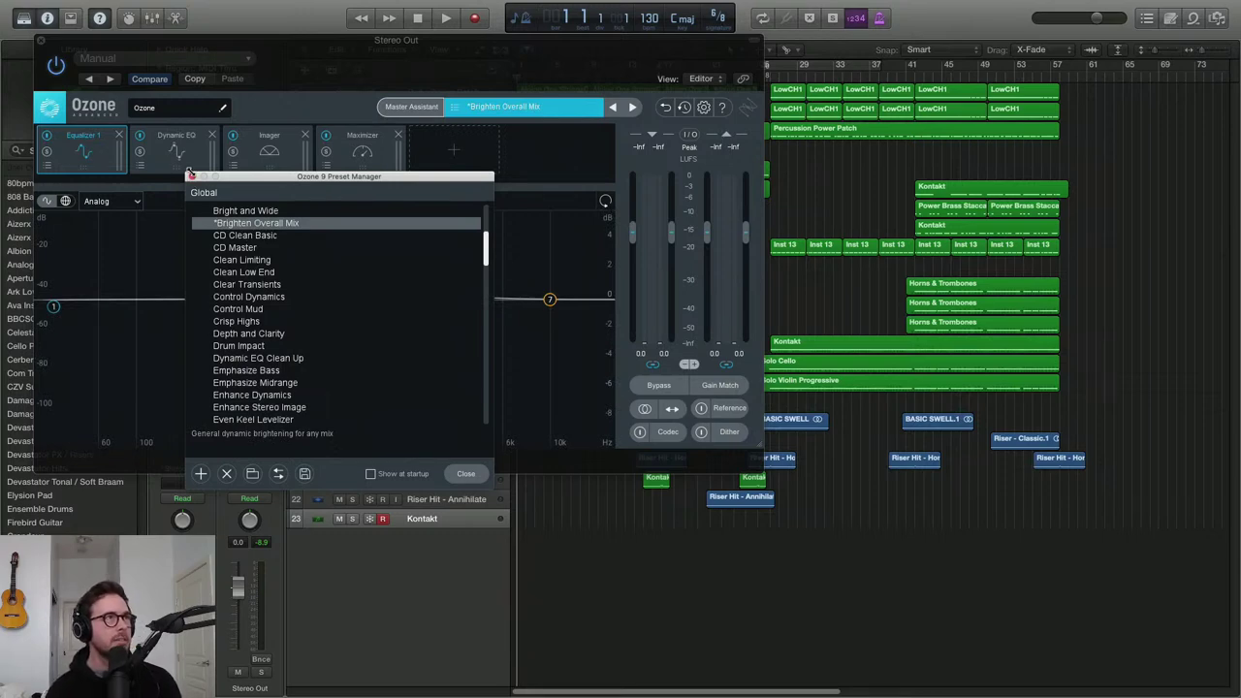
click(191, 178)
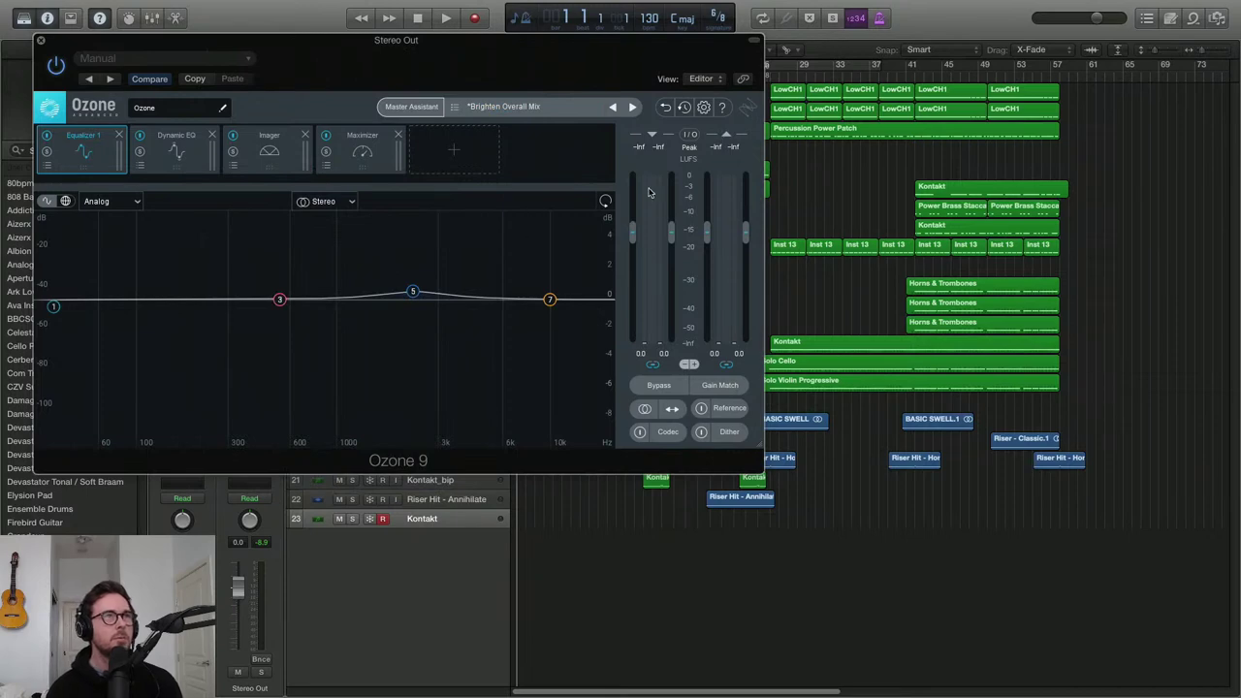
drag(626, 68, 771, 136)
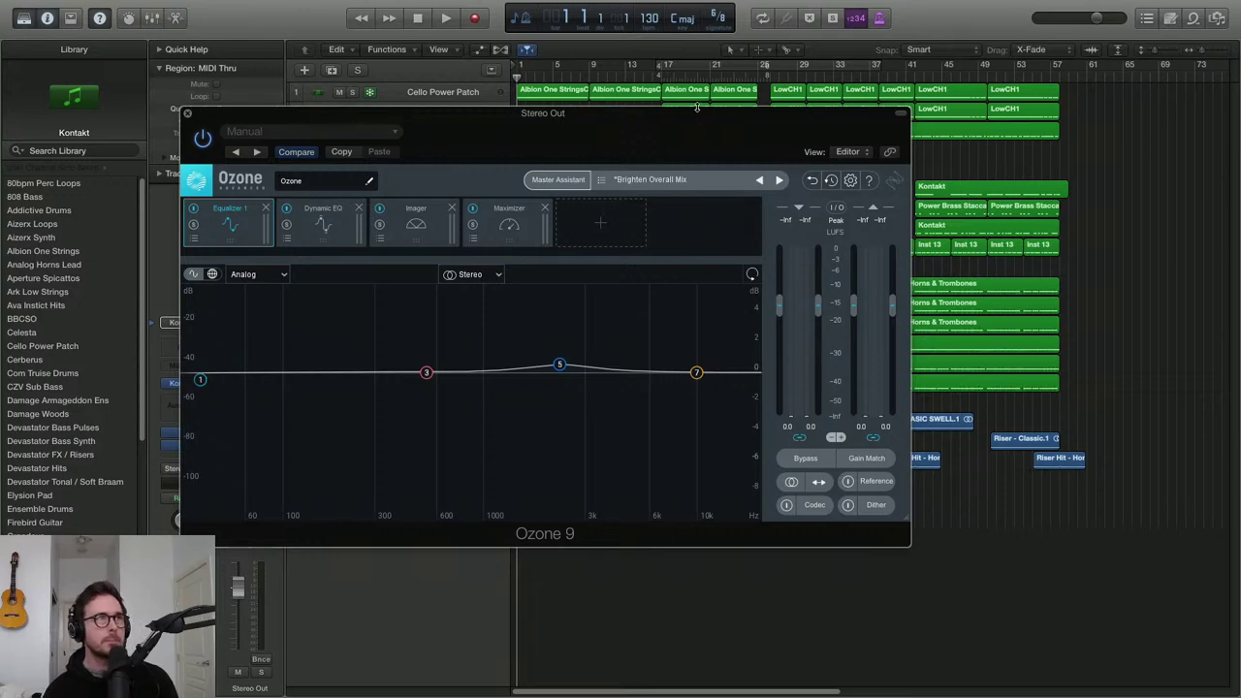
Close the Ozone 9 window, play the whole cue from bar 1 past its last region, and return the playhead to bar 1
click(188, 116)
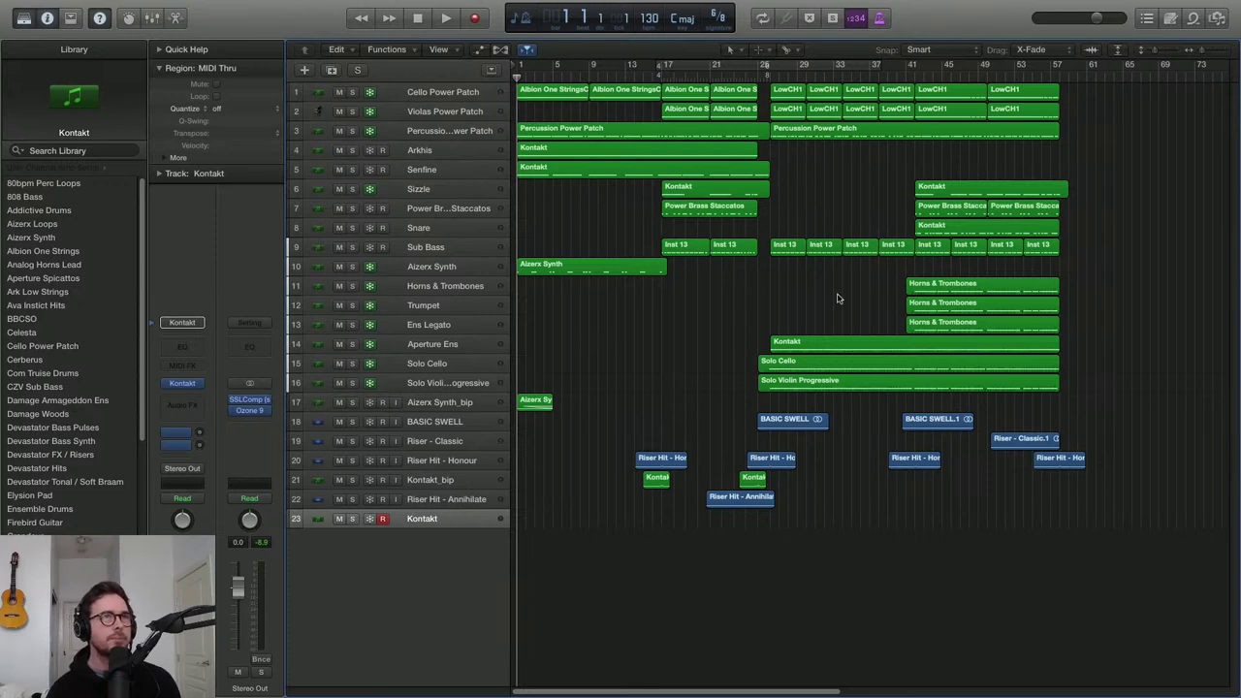
key(super+Right)
key(super+Down)
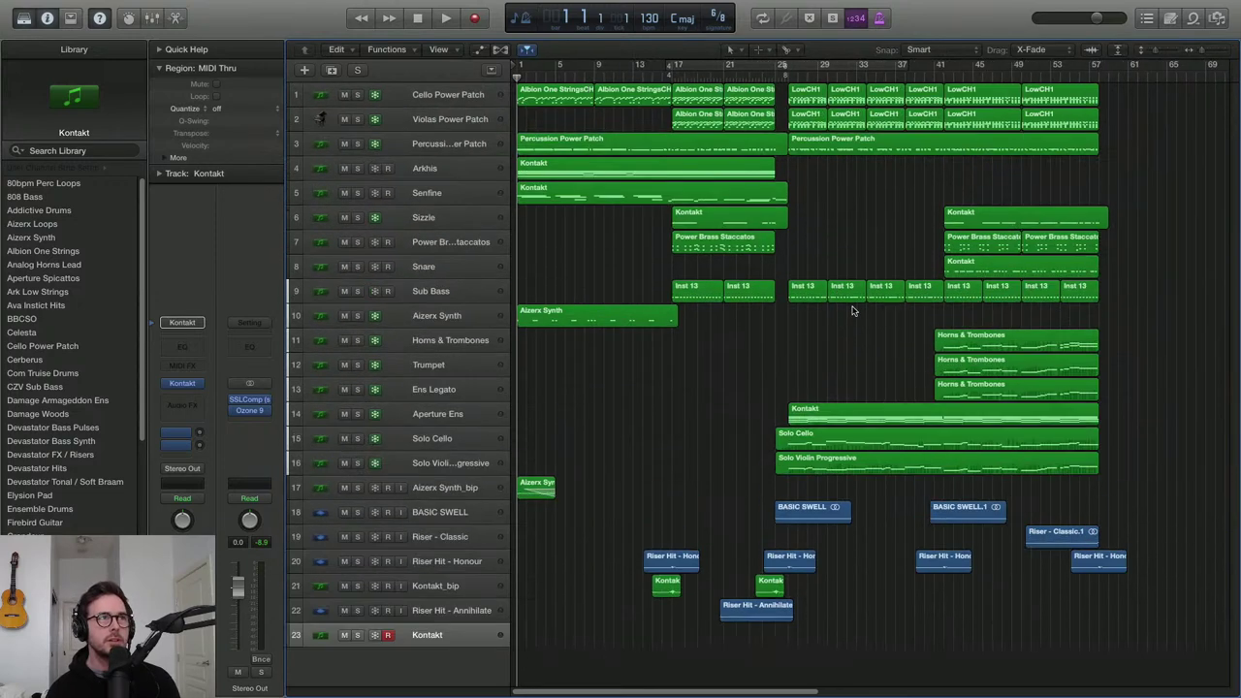
key(super+Right)
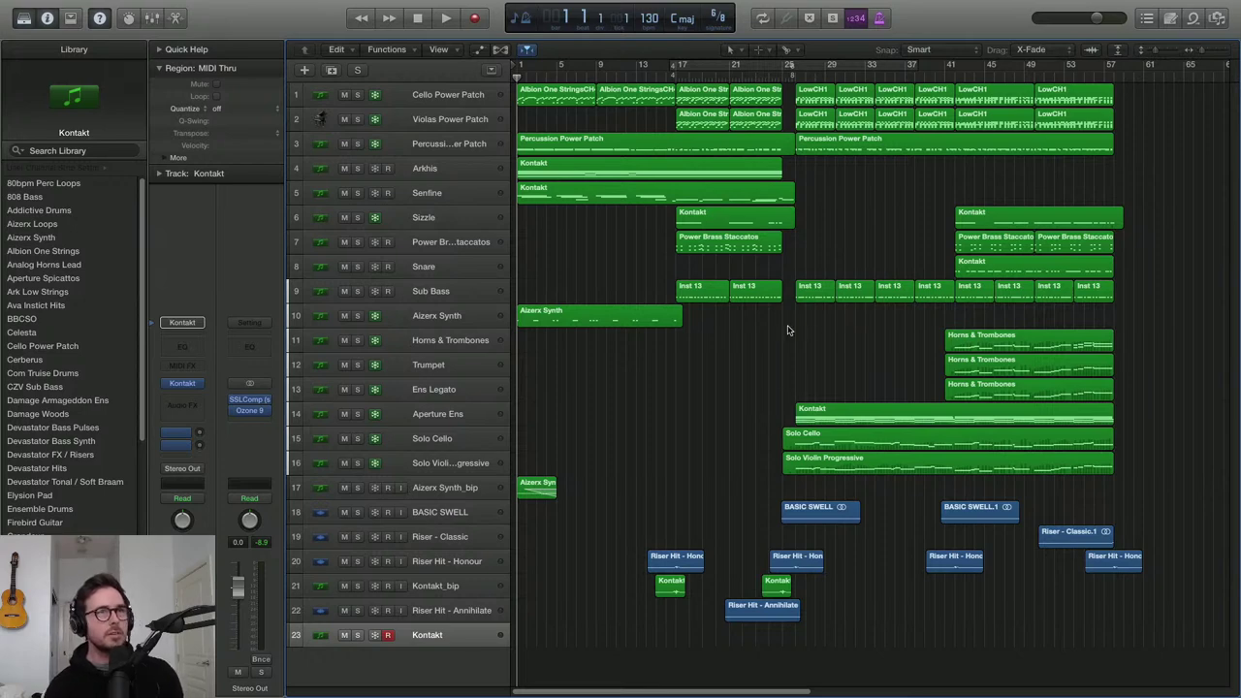
click(464, 361)
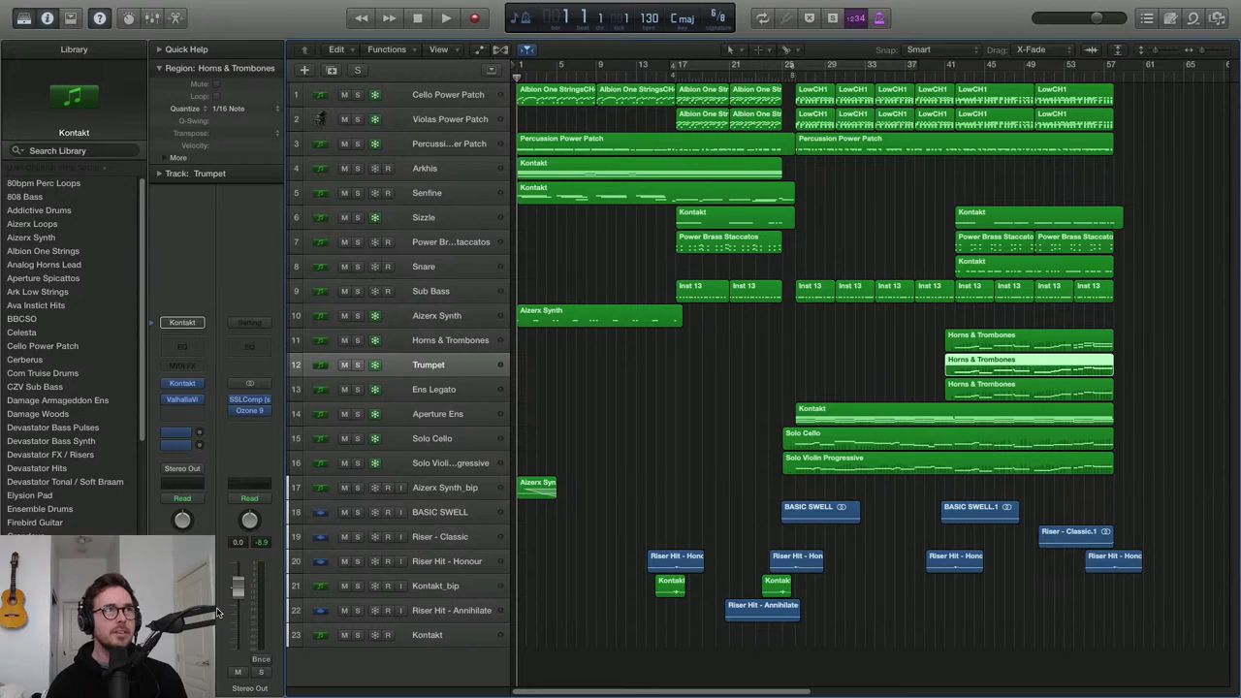
key(space)
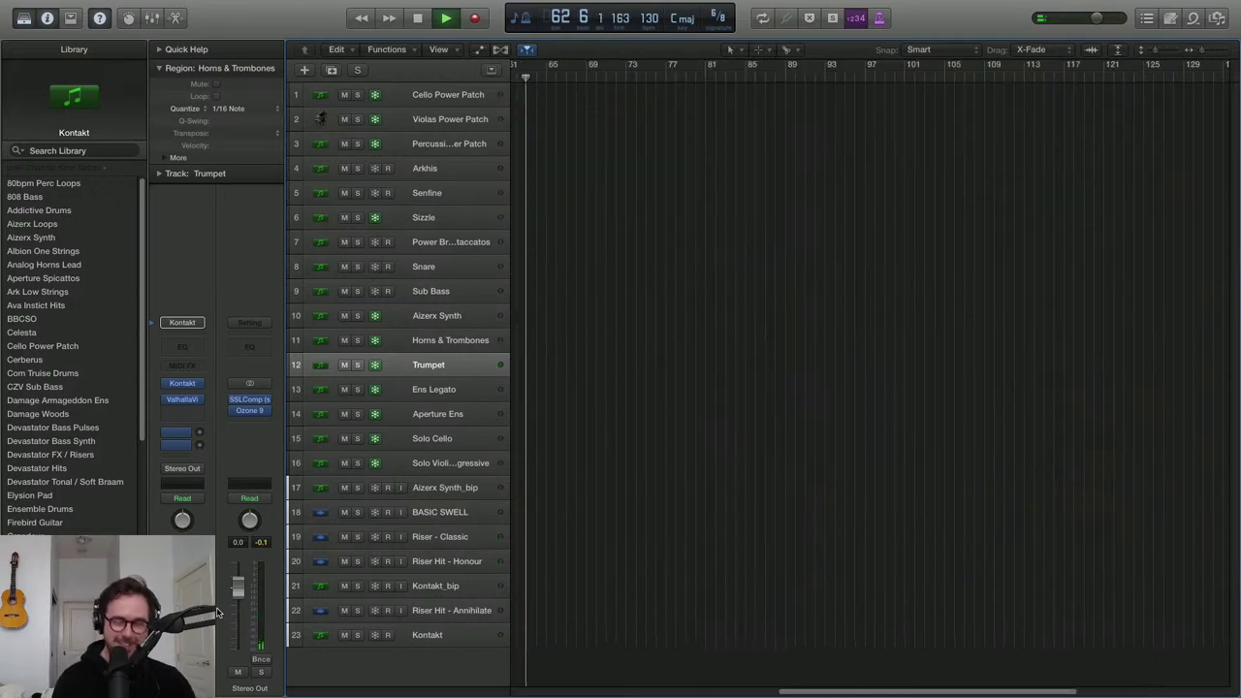
key(space)
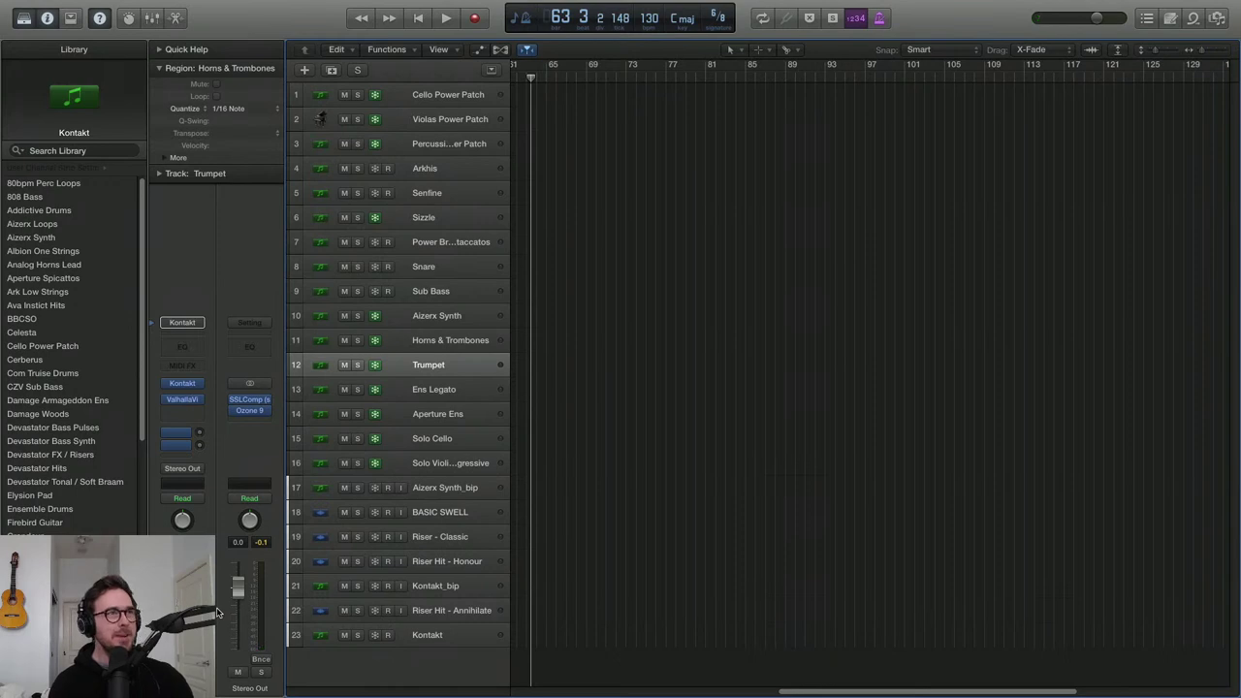
key(Return)
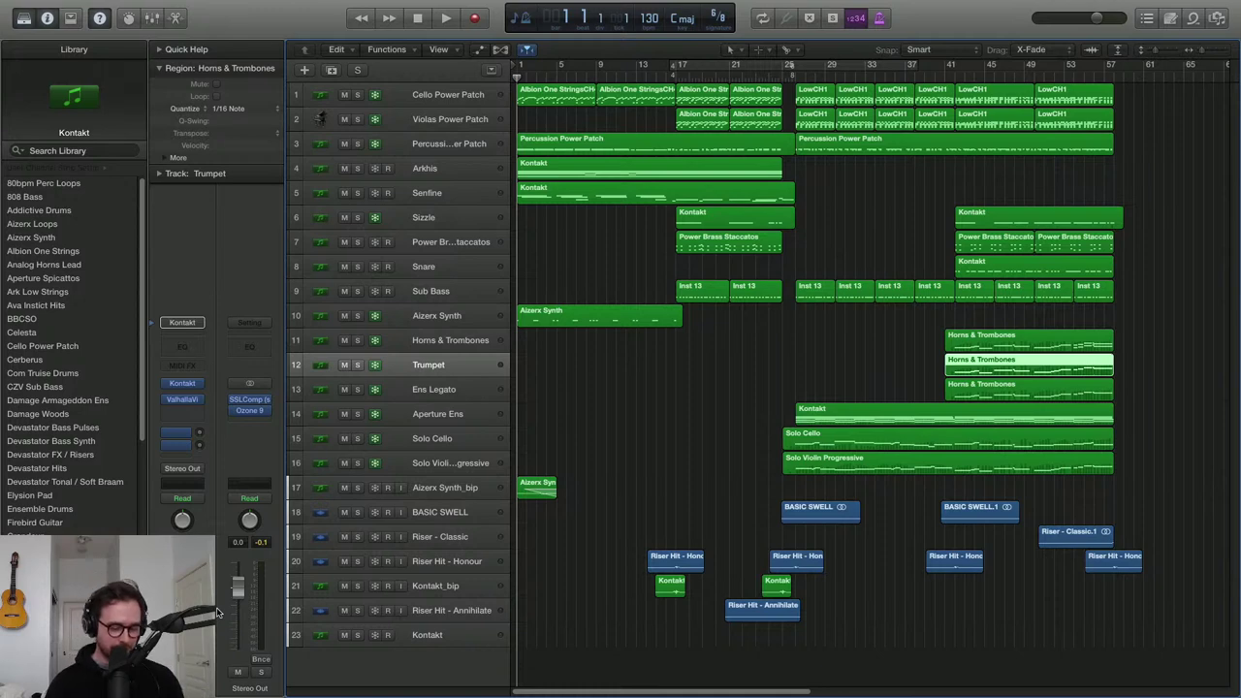
Briefly play the opening of the cue, stop within bar 1, and look over the full arrangement
key(space)
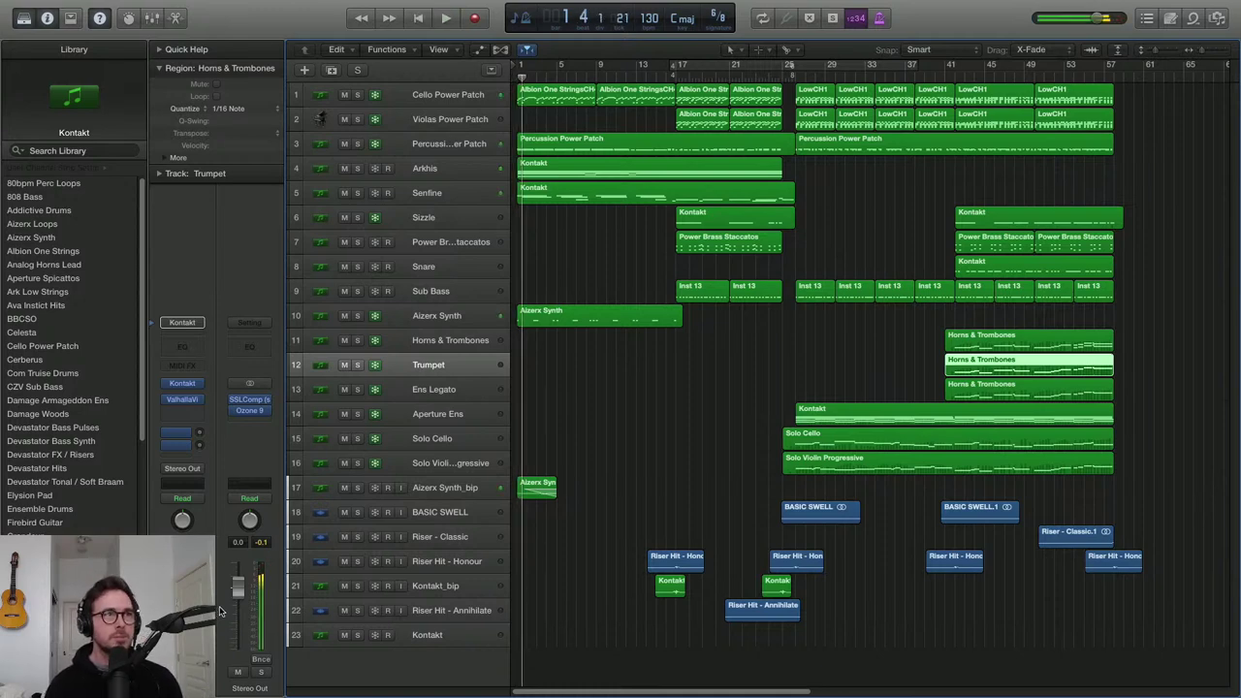
scroll(650, 475, down, 3)
scroll(657, 476, up, 2)
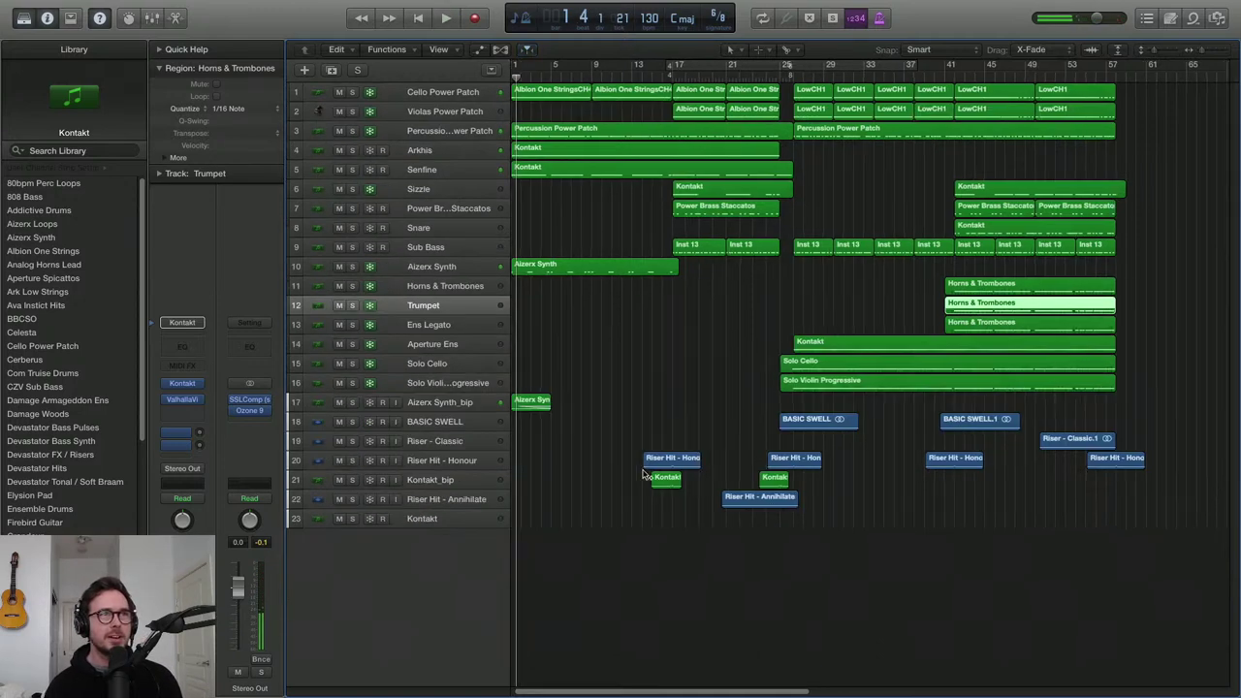
scroll(642, 473, up, 2)
scroll(643, 474, left, 2)
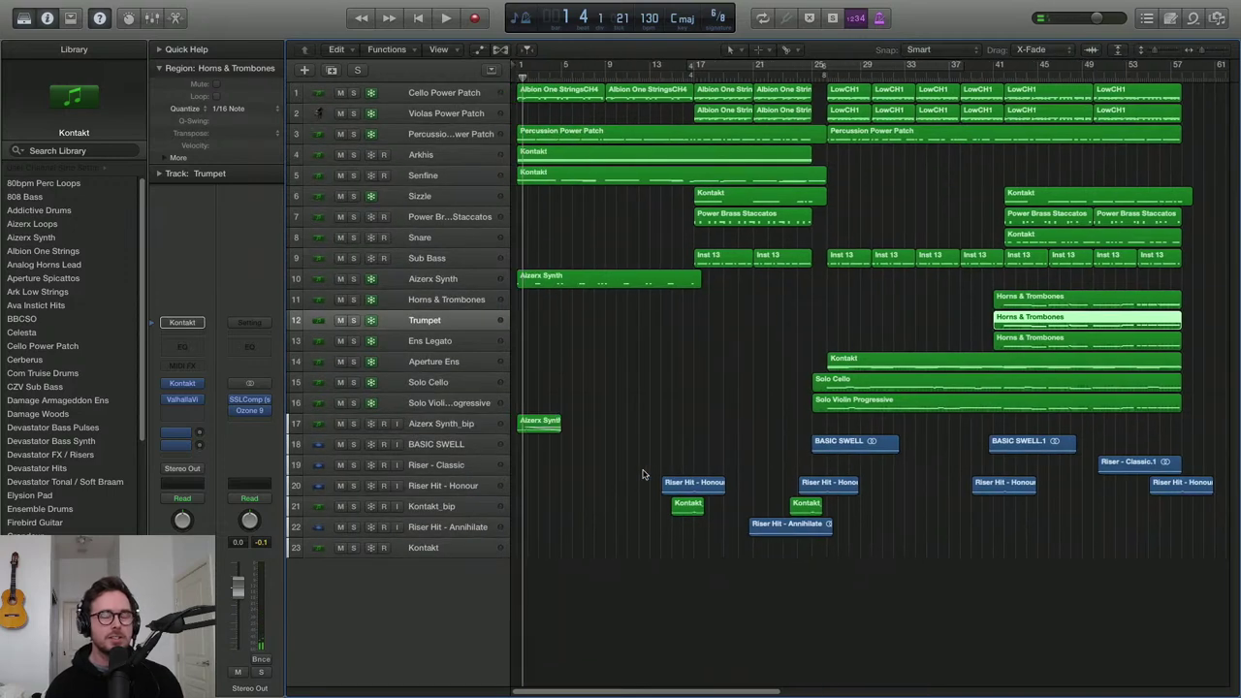